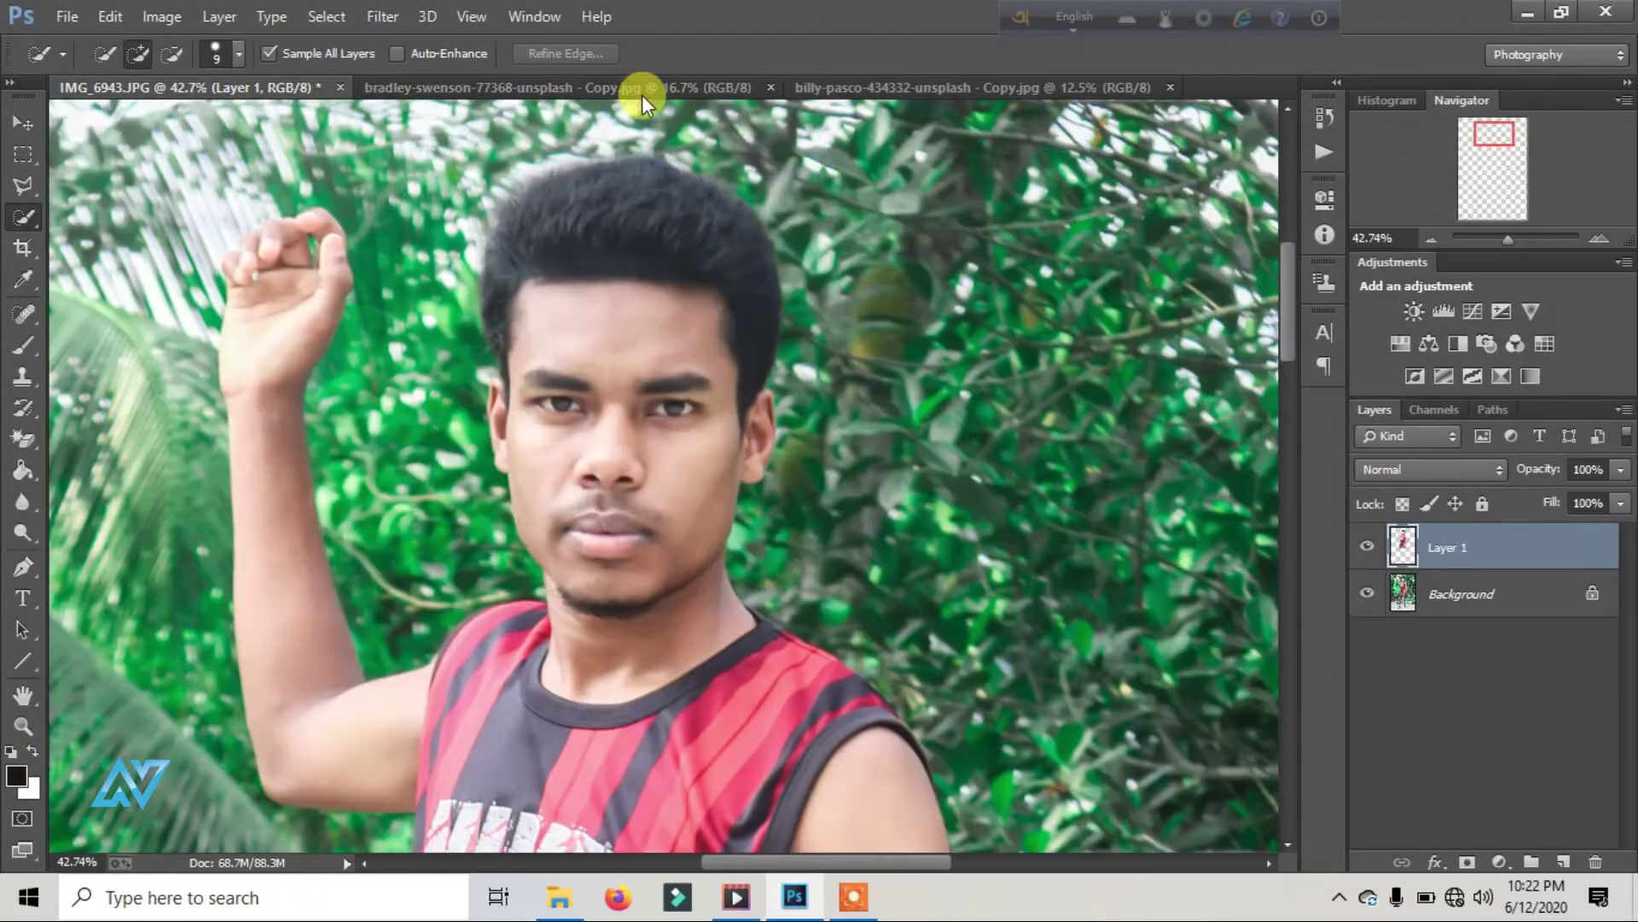
Step: Create a new 720 × 1080 pixel document at 72 pixels/inch
click(819, 92)
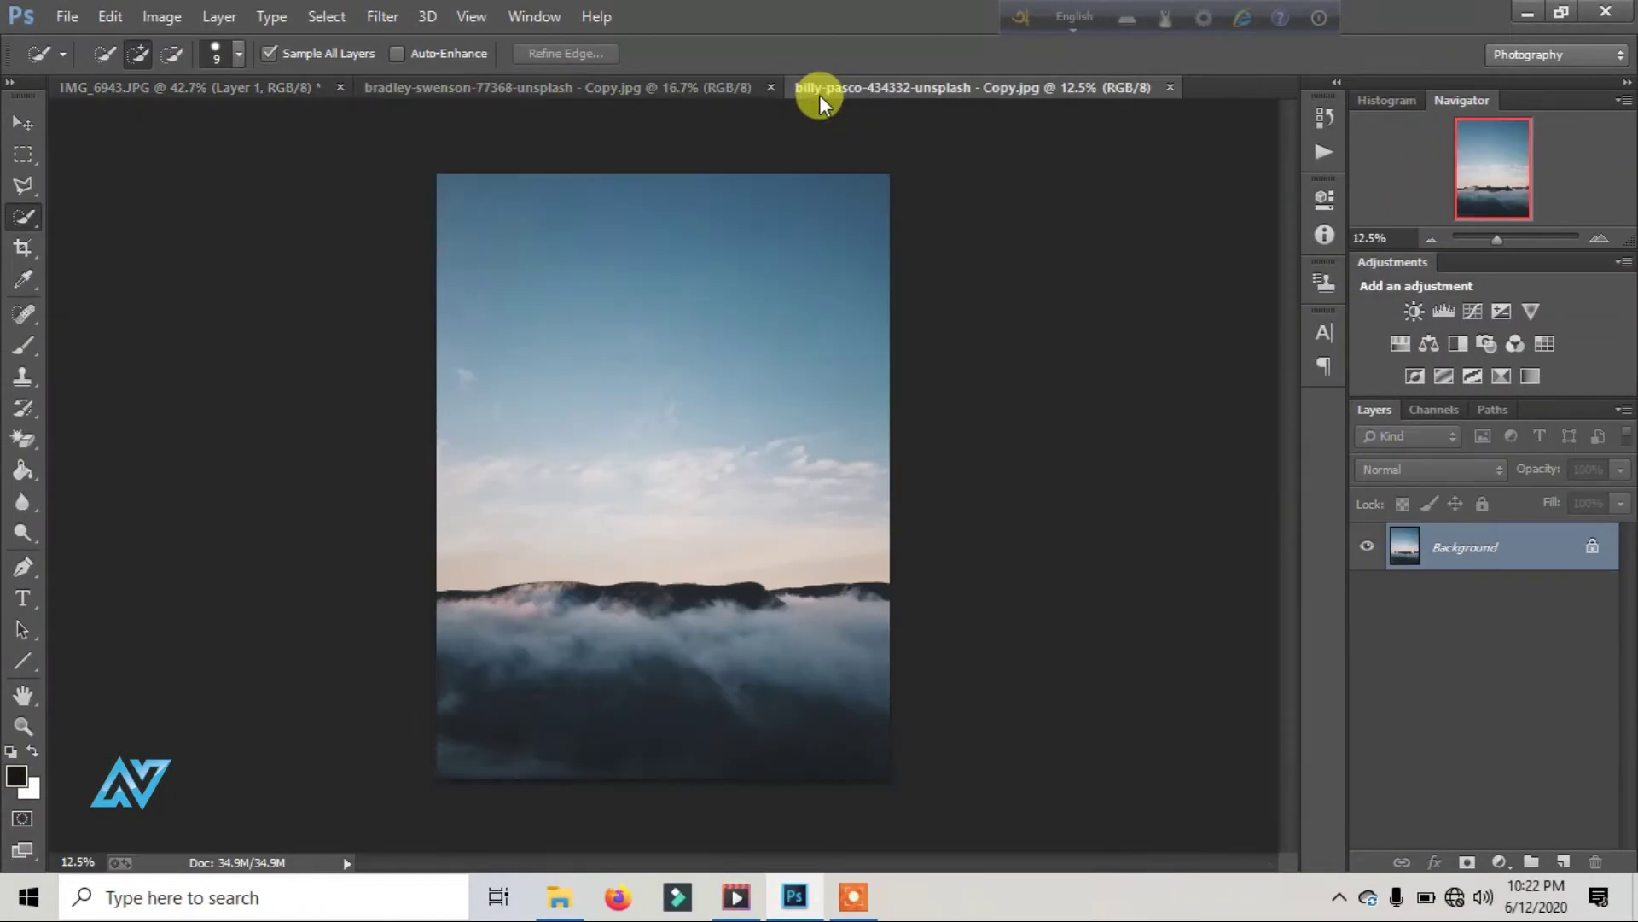
click(94, 30)
key(ctrl+n)
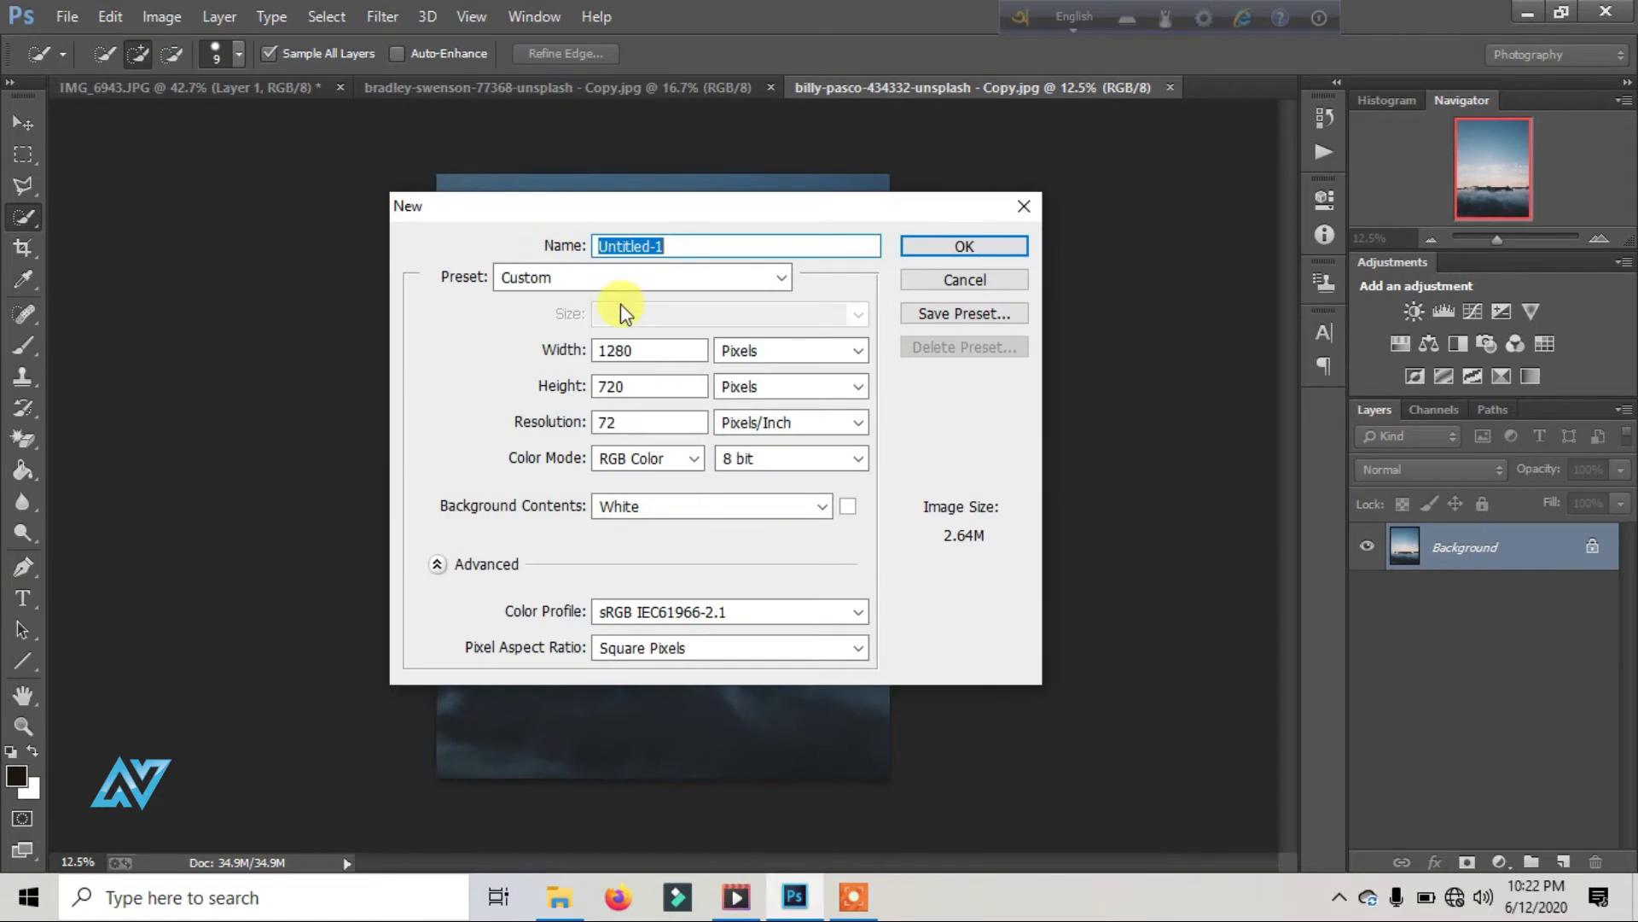
click(771, 280)
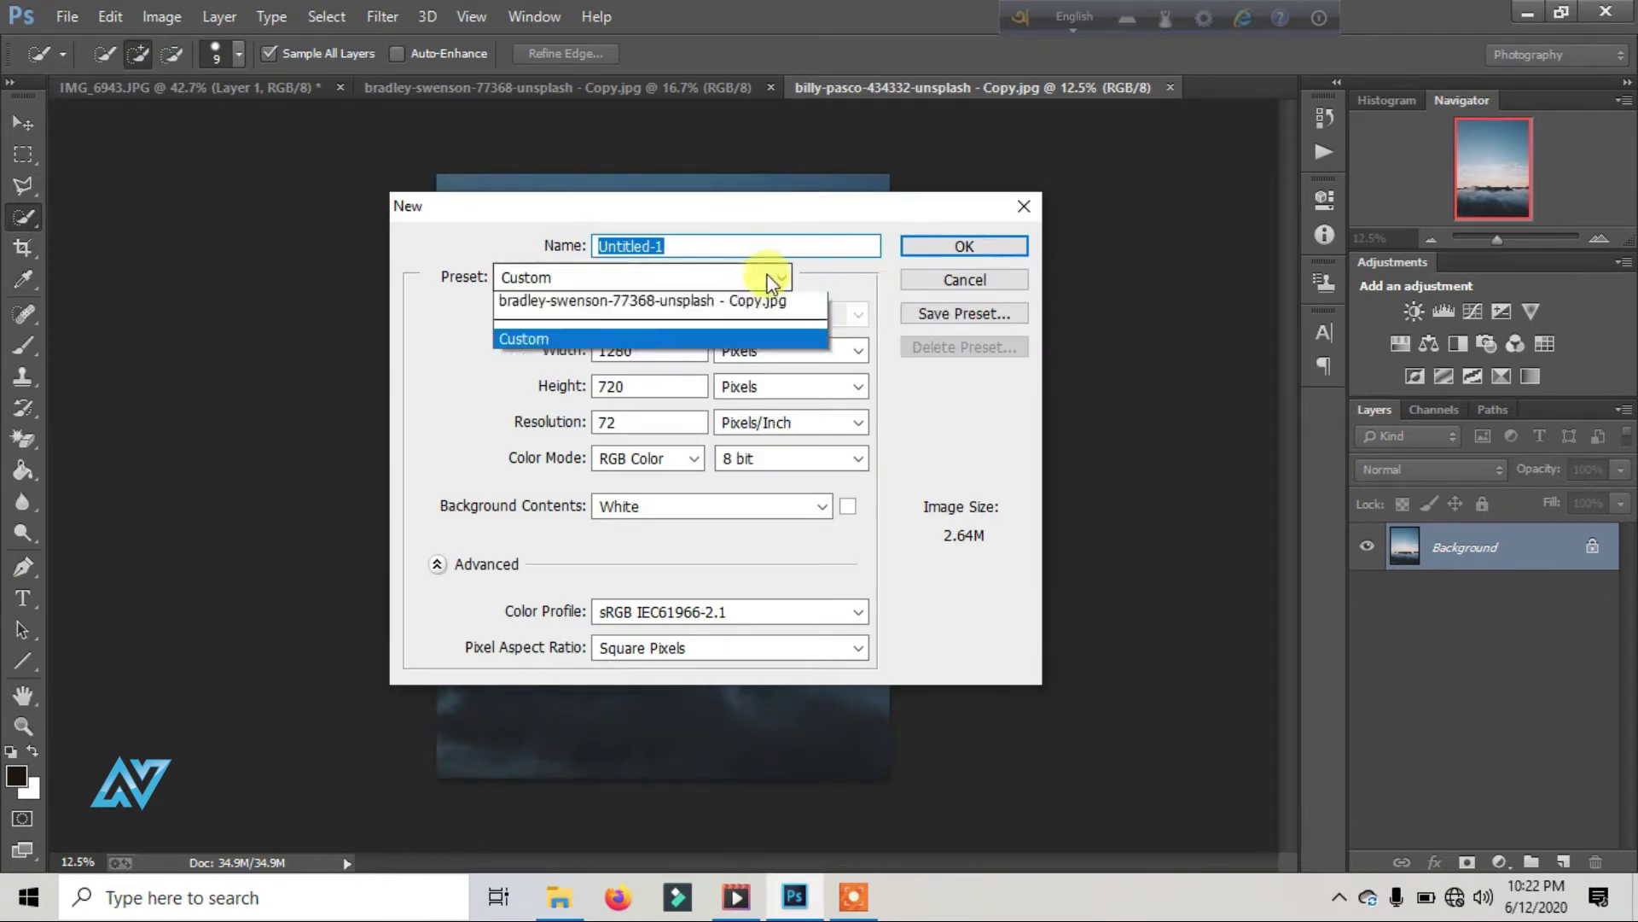
click(666, 370)
scroll(665, 367, up, 2)
click(617, 352)
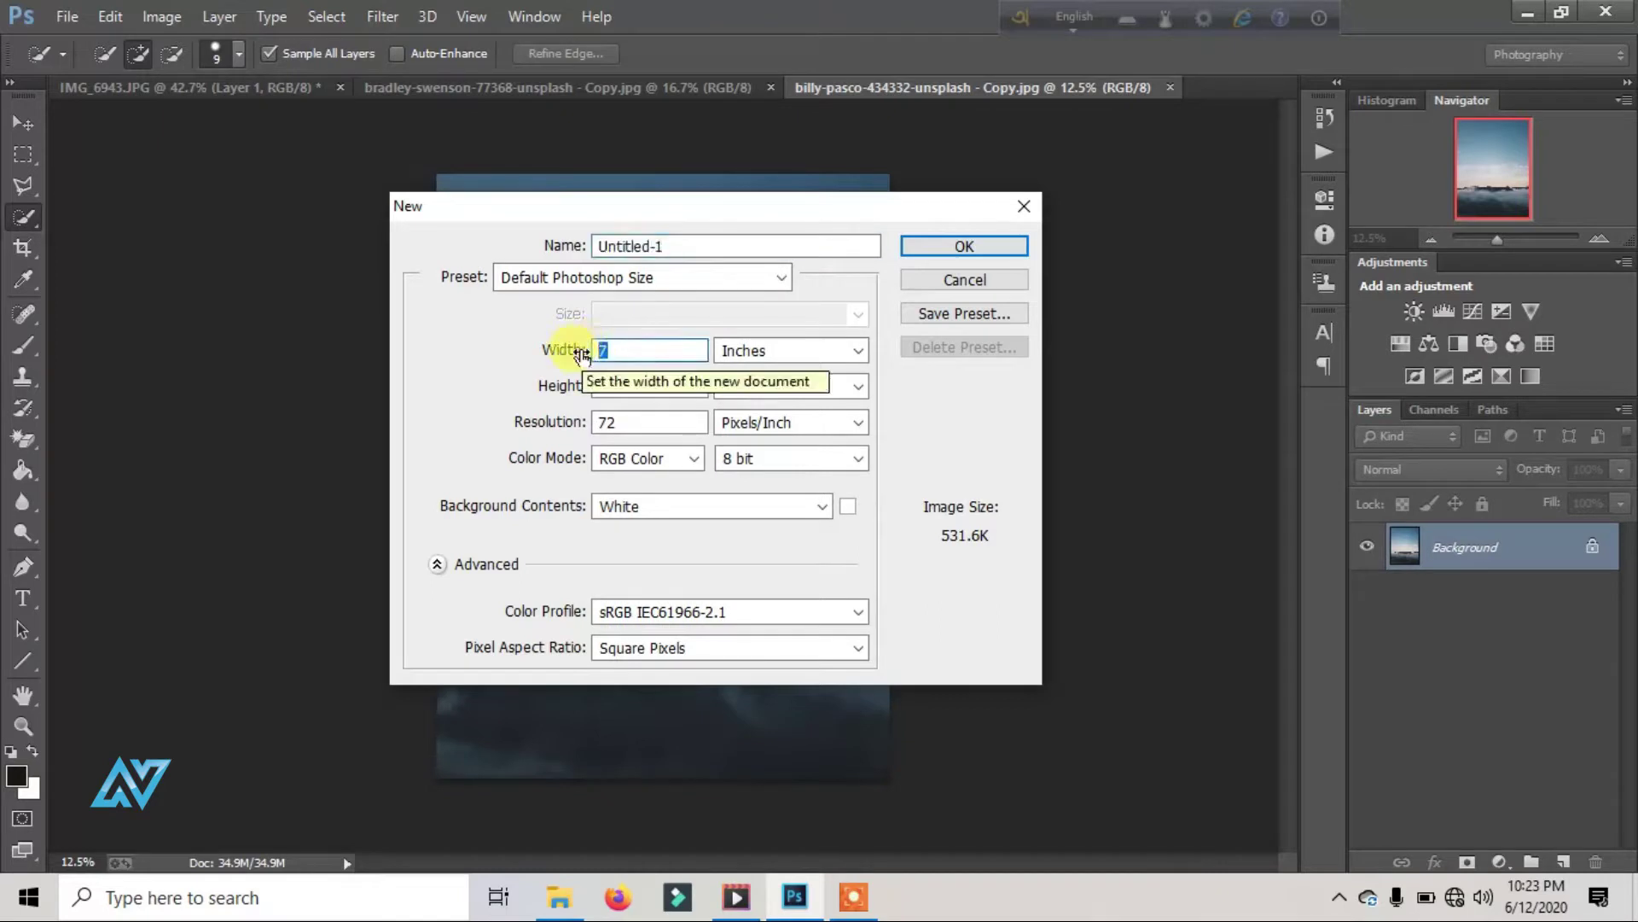
text(720)
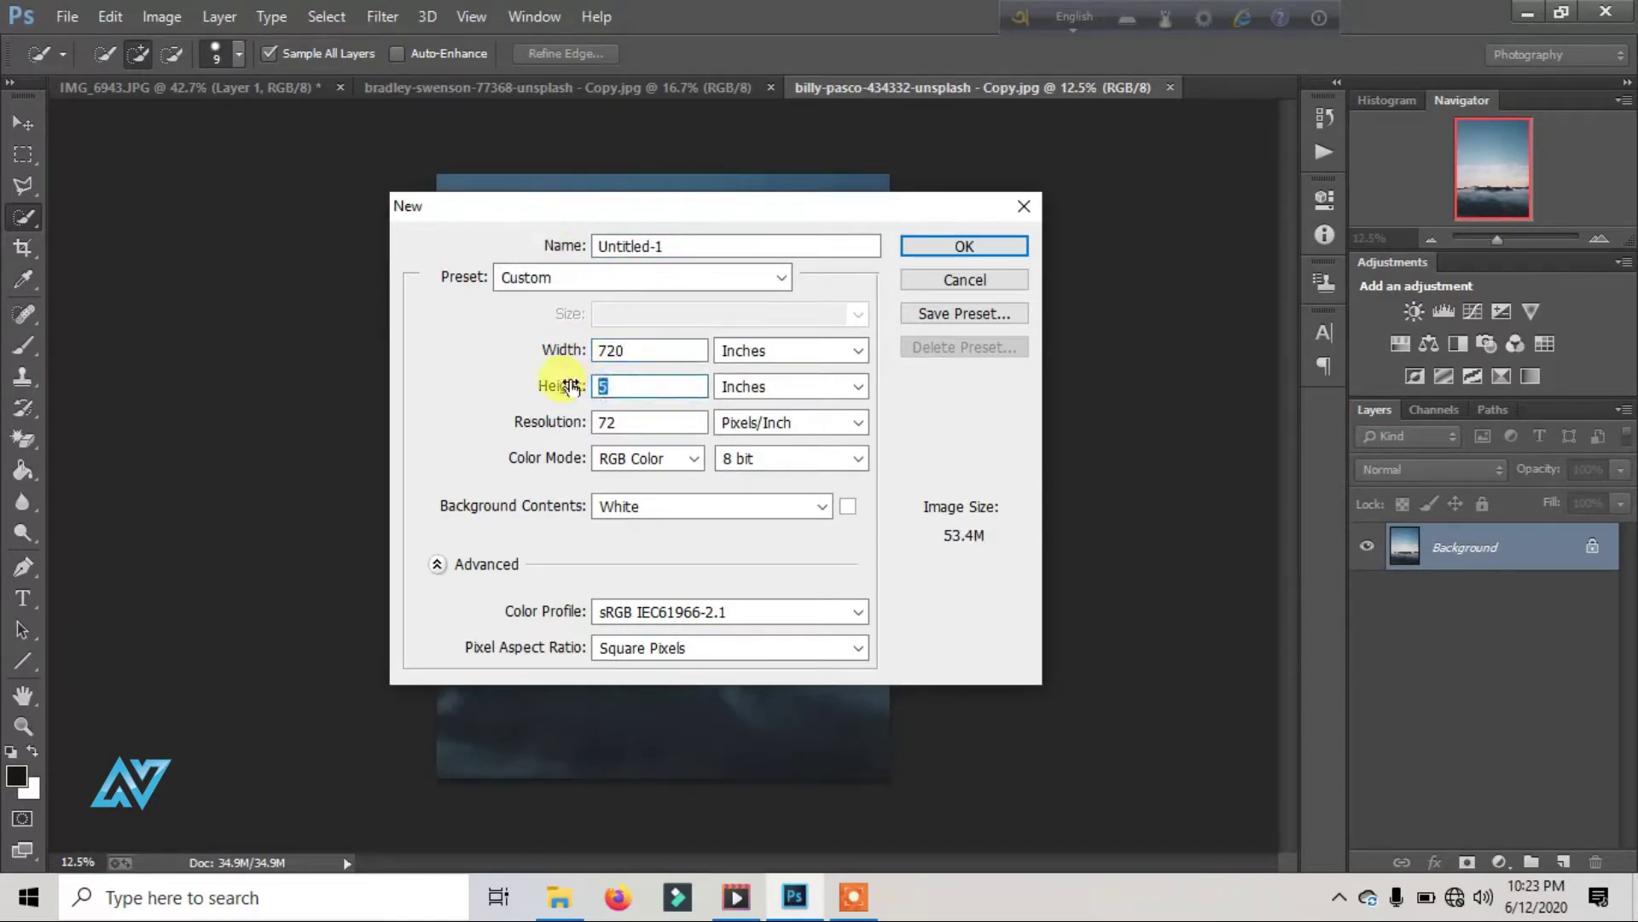
text(1080)
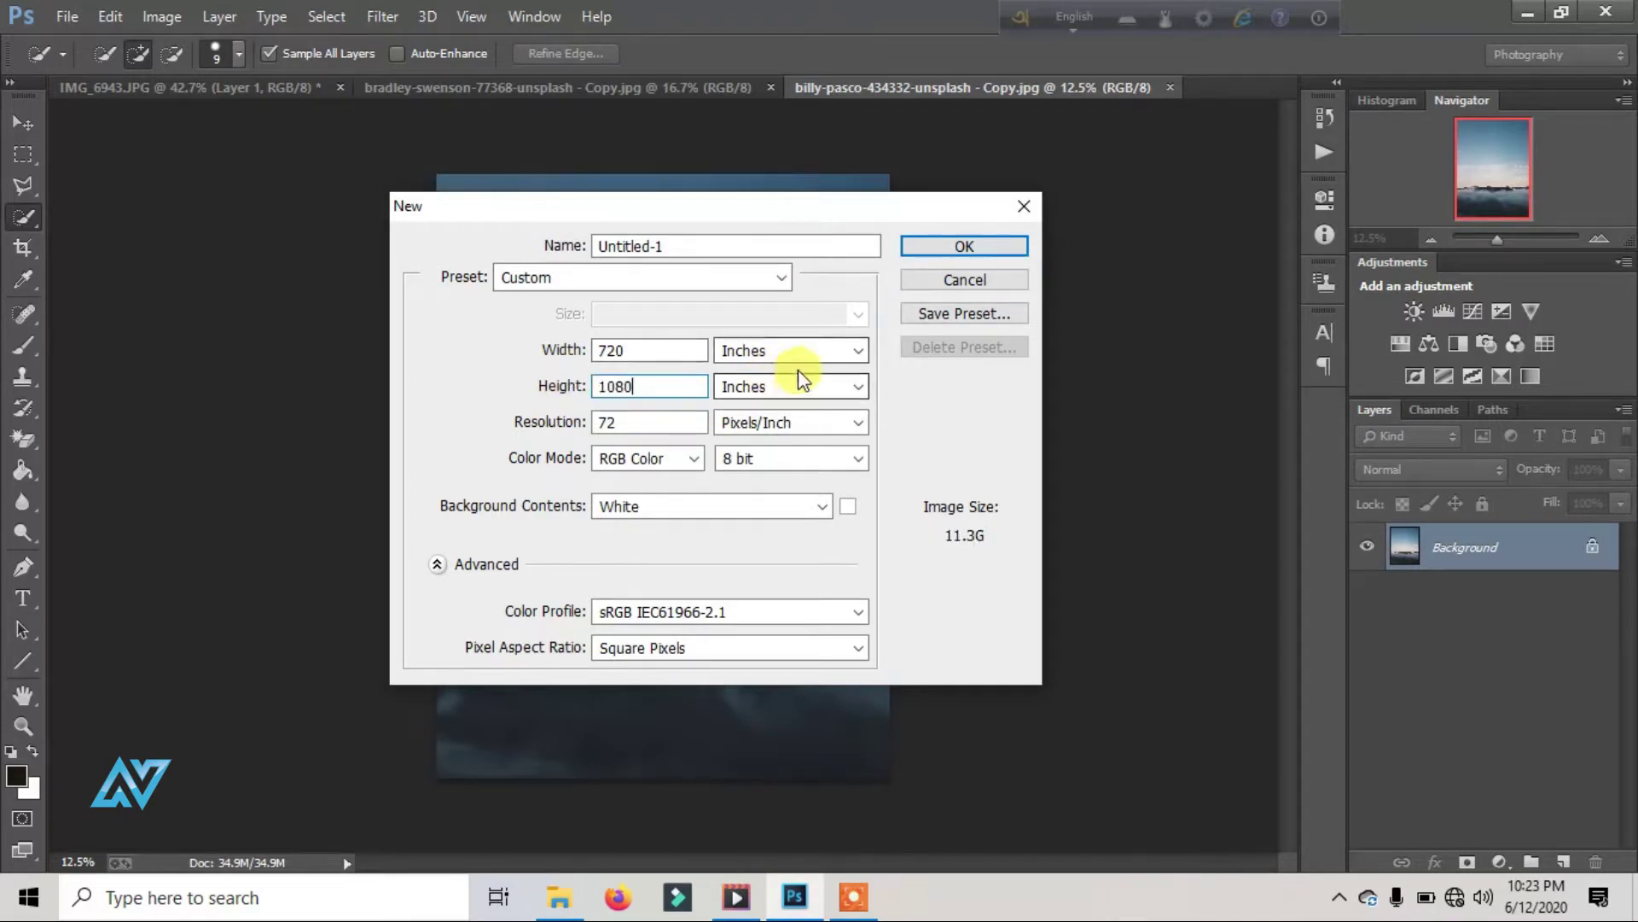
click(841, 401)
click(821, 409)
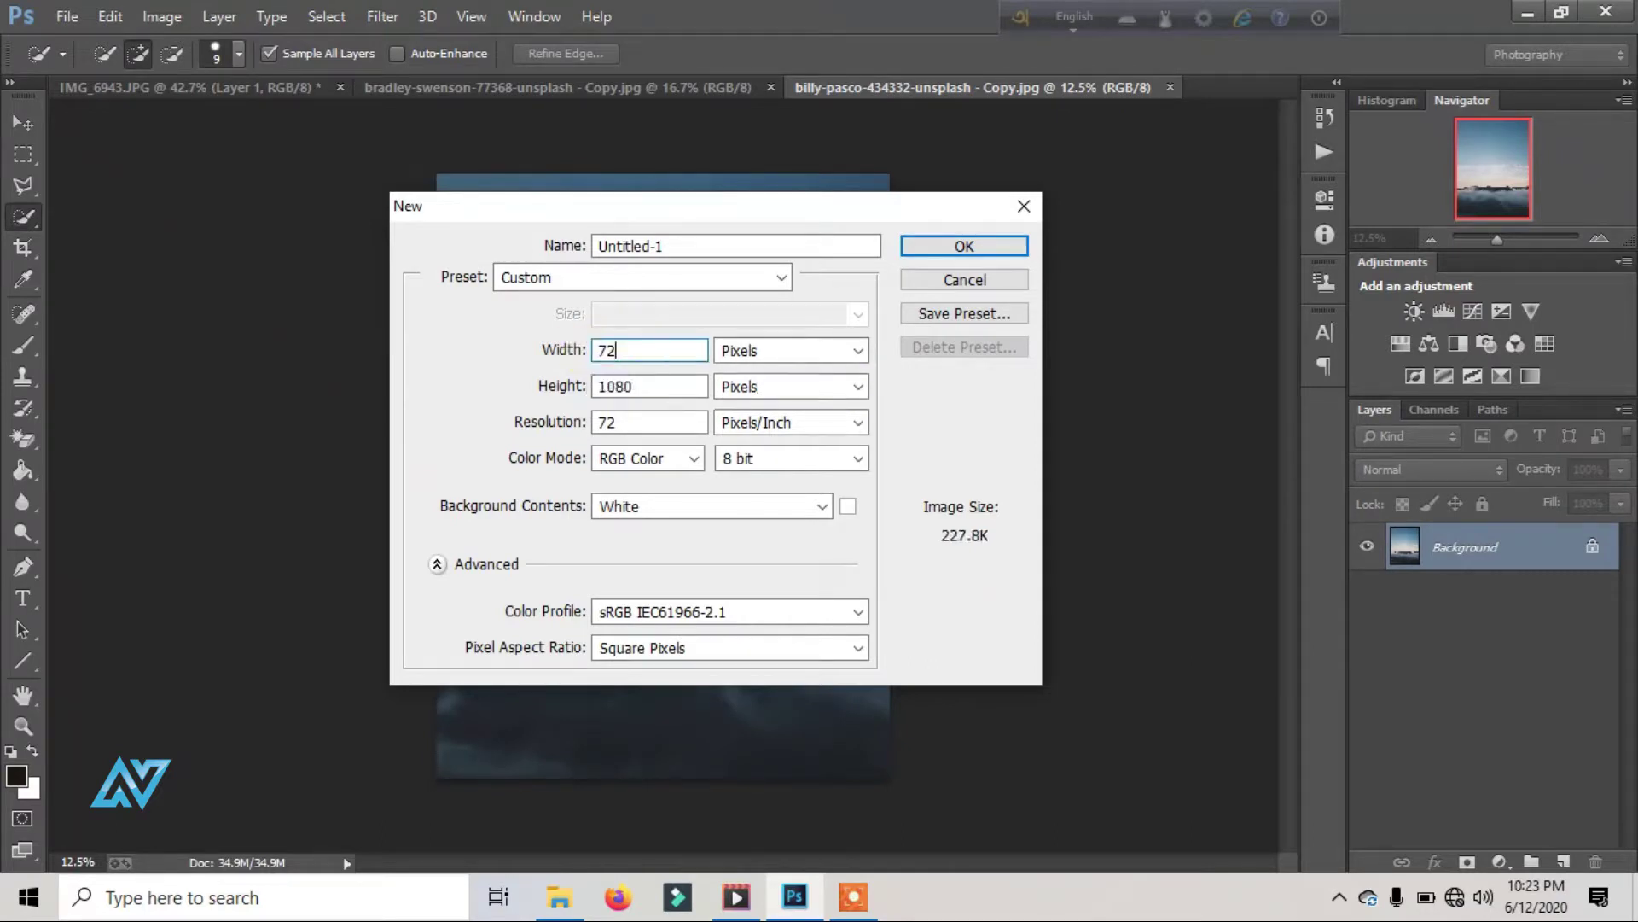
click(944, 247)
Step: Dock the new document and drag the sky-and-clouds photo into it as Layer 1
drag(263, 111, 991, 94)
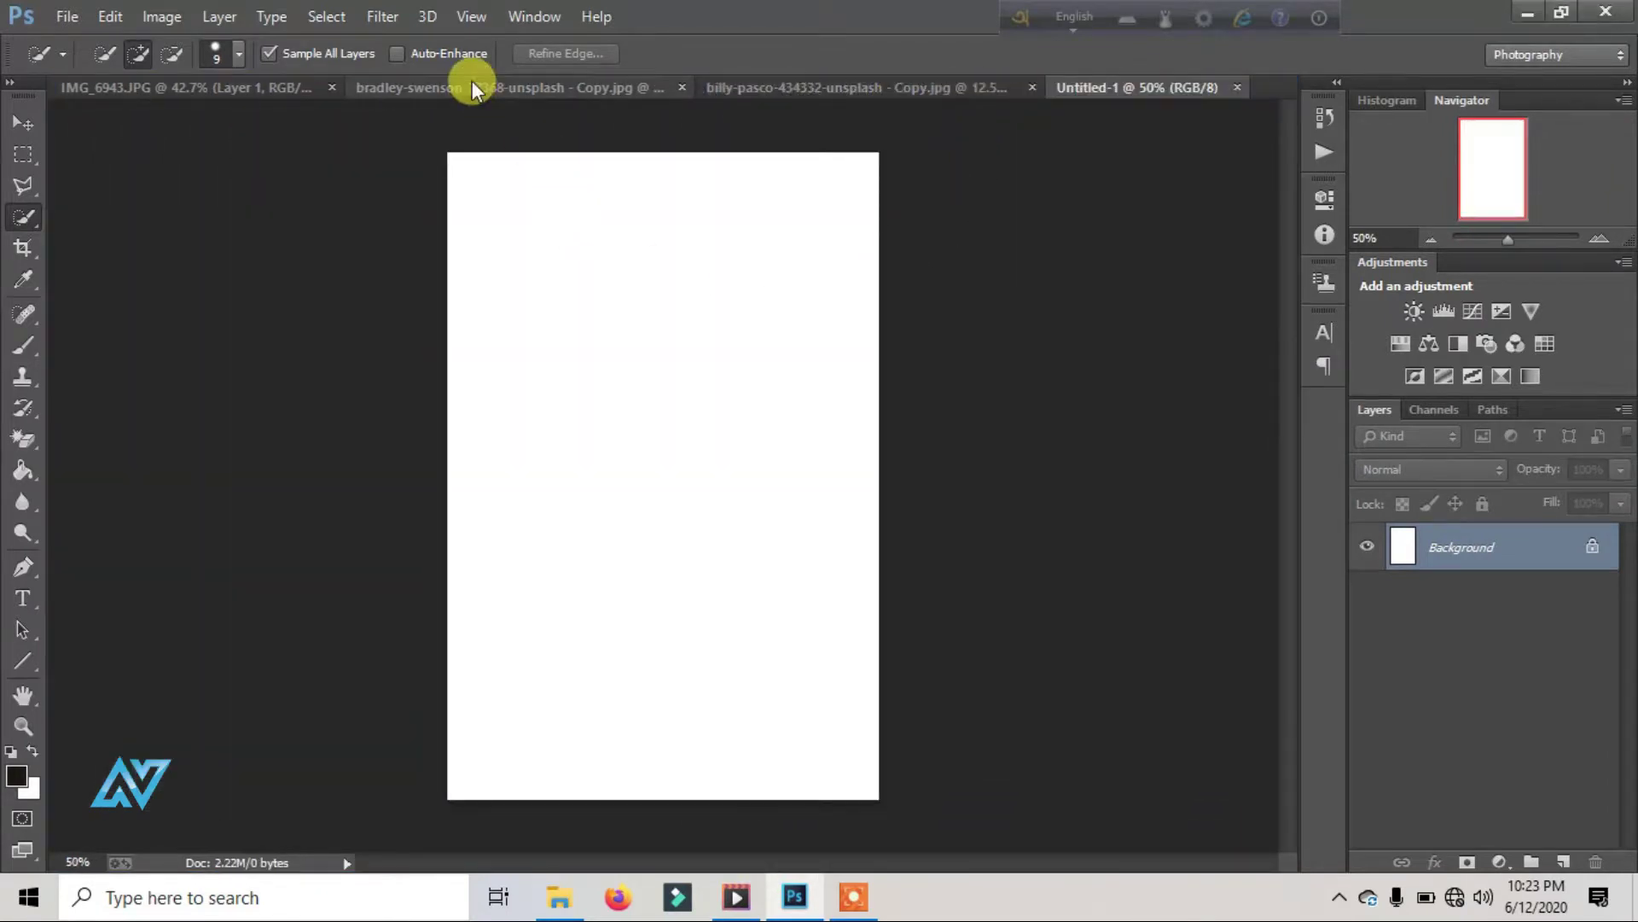
click(469, 86)
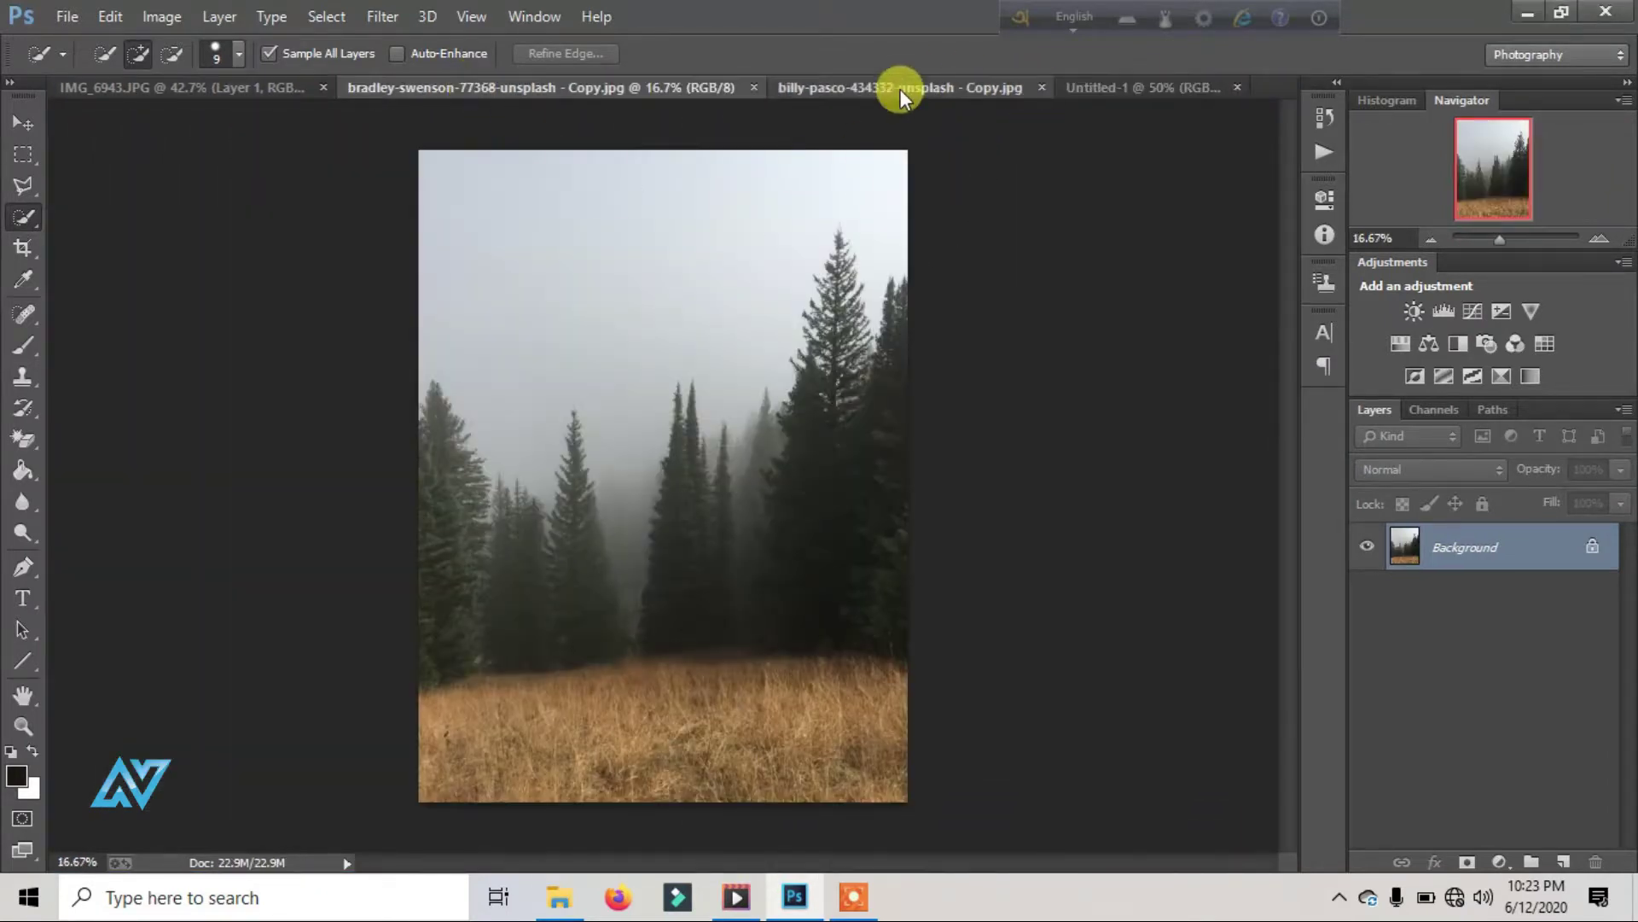
click(902, 97)
click(23, 124)
drag(783, 400, 1063, 274)
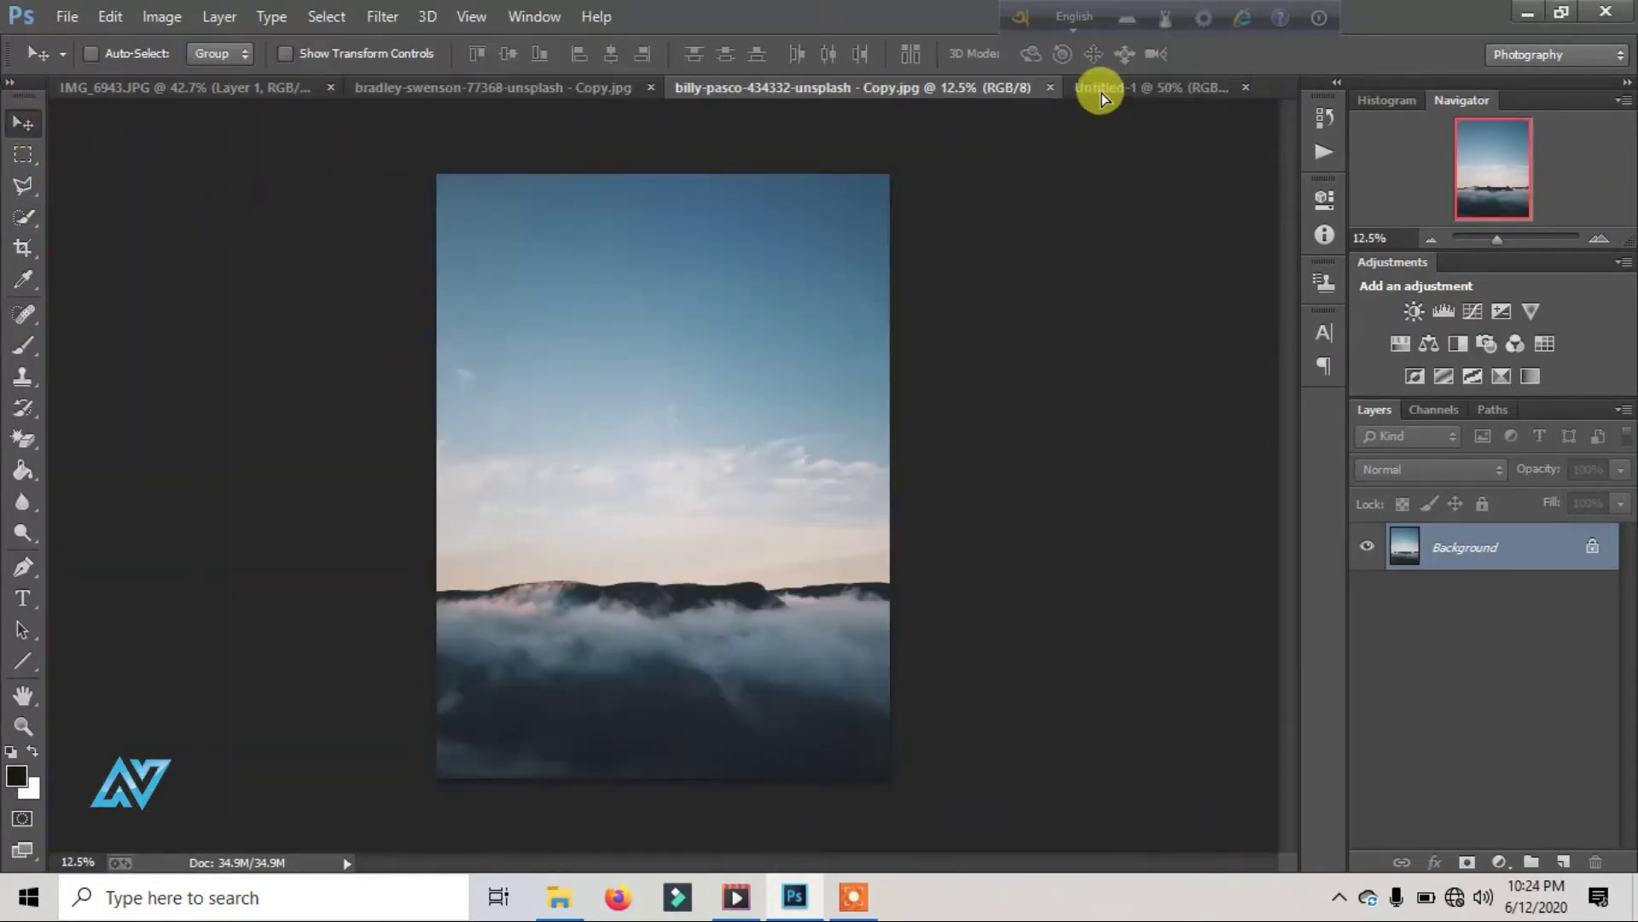
mouse_move(1103, 94)
mouse_down()
mouse_move(691, 438)
mouse_move(756, 247)
mouse_move(842, 347)
mouse_move(622, 486)
mouse_up()
Step: Free-transform the sky layer to stretch it over the full 720 × 1080 canvas
click(285, 53)
mouse_move(554, 170)
mouse_down()
mouse_move(565, 295)
mouse_move(544, 329)
mouse_move(578, 282)
mouse_move(591, 499)
mouse_up()
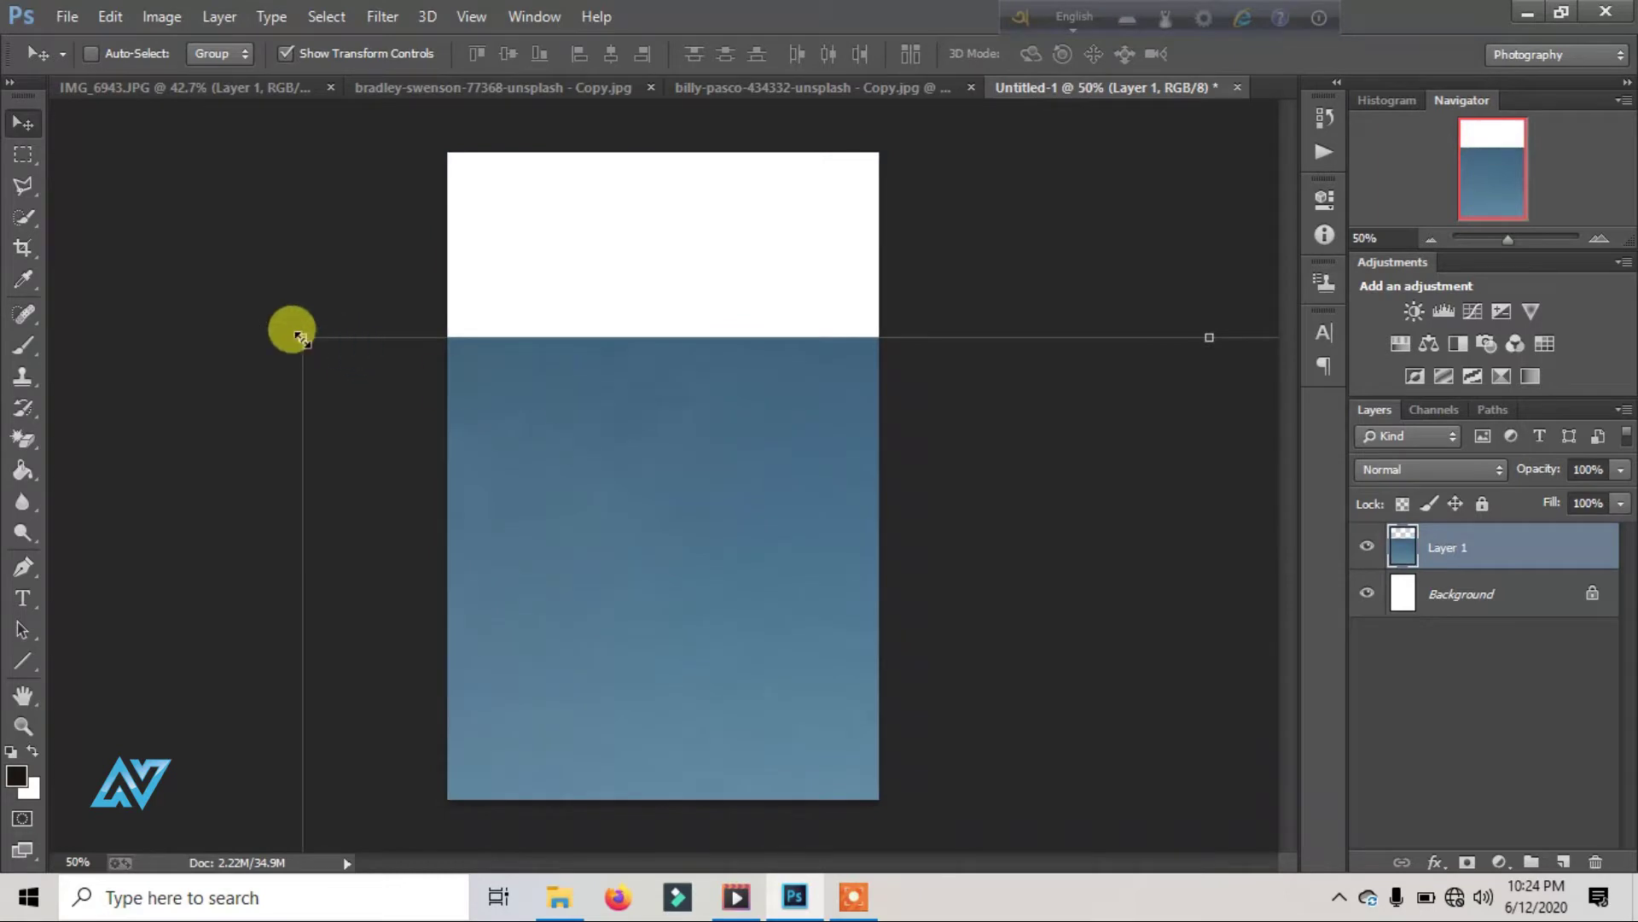
mouse_move(293, 329)
mouse_down()
mouse_move(333, 402)
mouse_move(754, 806)
mouse_move(540, 263)
mouse_move(470, 207)
mouse_up()
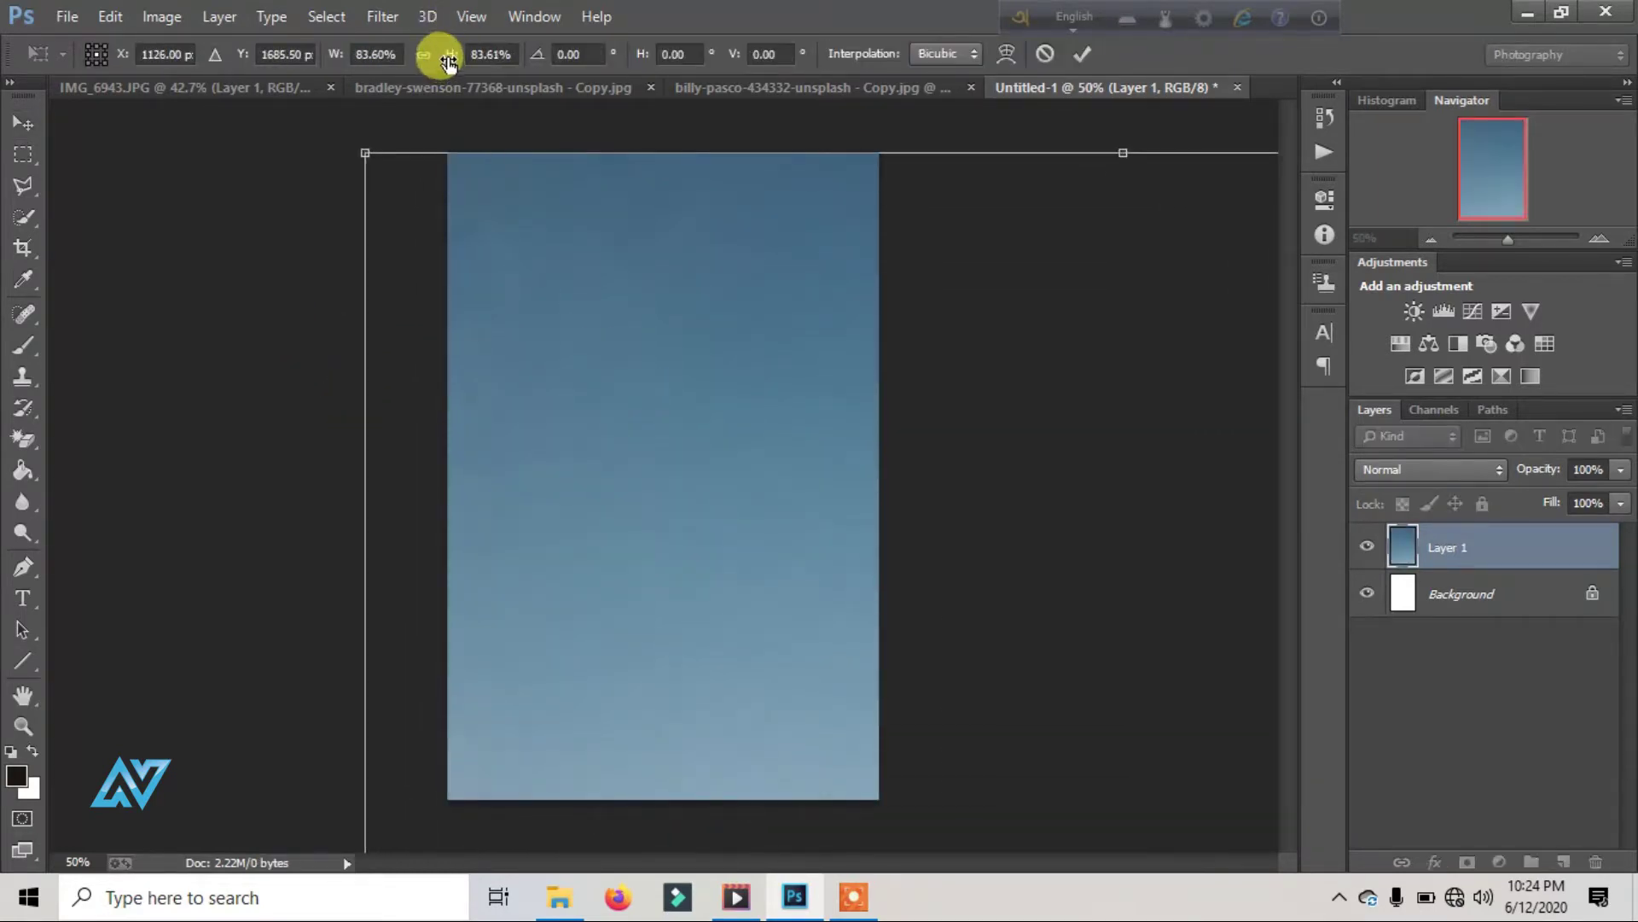
mouse_move(448, 59)
mouse_down()
mouse_move(329, 55)
mouse_move(420, 51)
mouse_up()
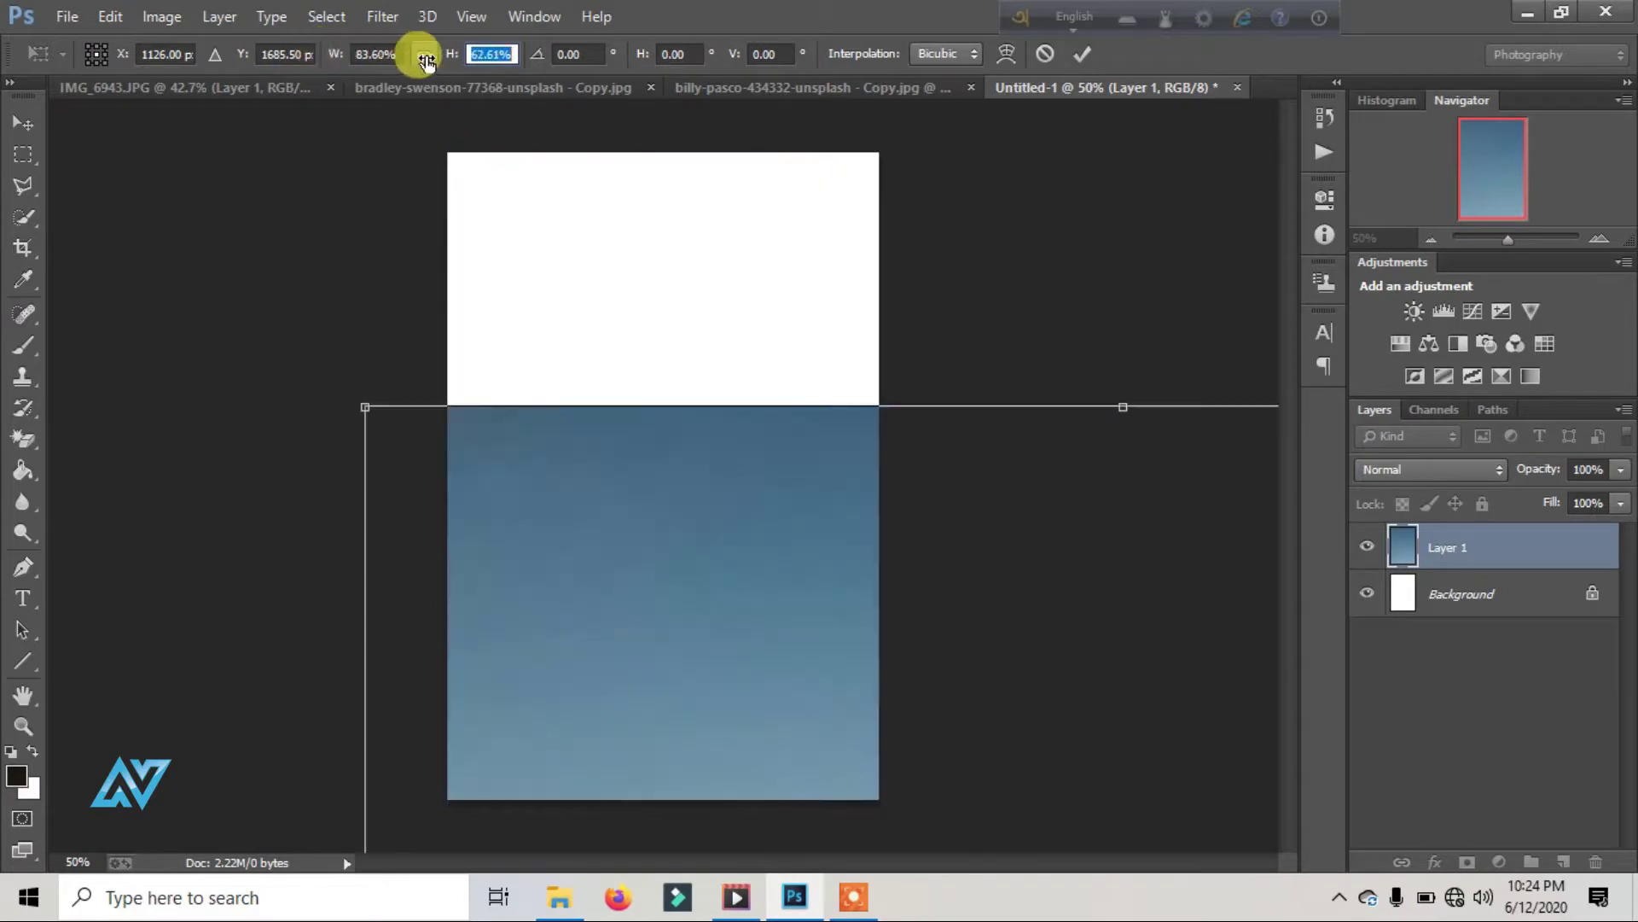
mouse_move(765, 643)
mouse_down()
mouse_move(539, 323)
mouse_move(638, 358)
mouse_up()
mouse_move(450, 60)
mouse_down()
mouse_move(398, 66)
mouse_move(566, 55)
mouse_up()
click(1045, 53)
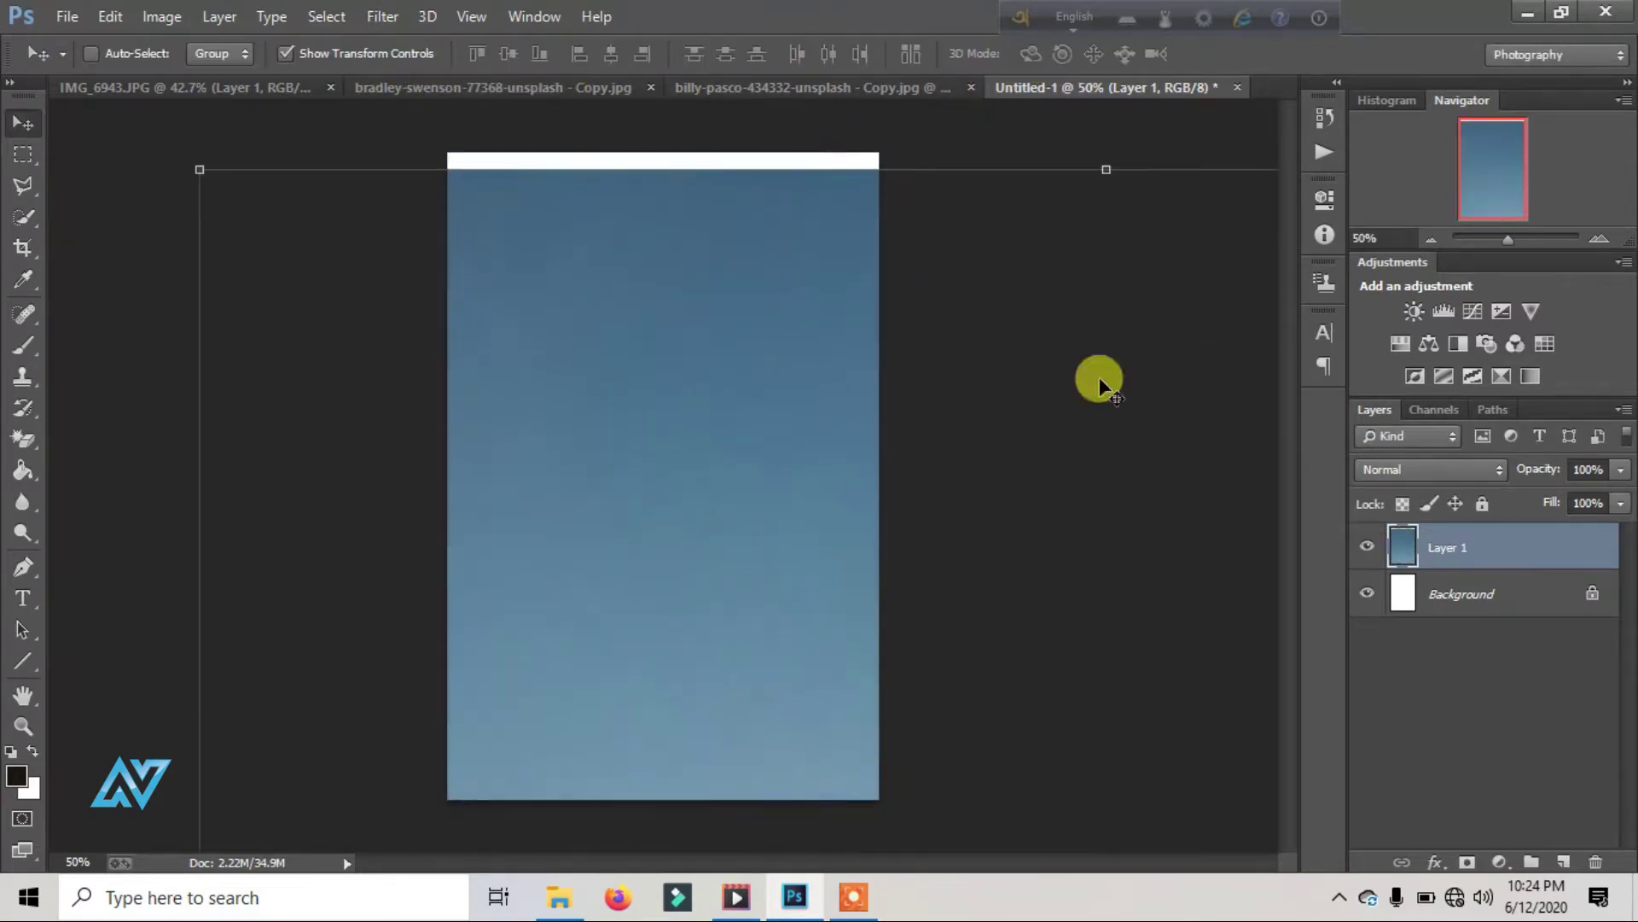
drag(1508, 240, 1489, 241)
mouse_move(578, 420)
mouse_down()
mouse_move(832, 751)
mouse_move(684, 464)
mouse_move(662, 459)
mouse_up()
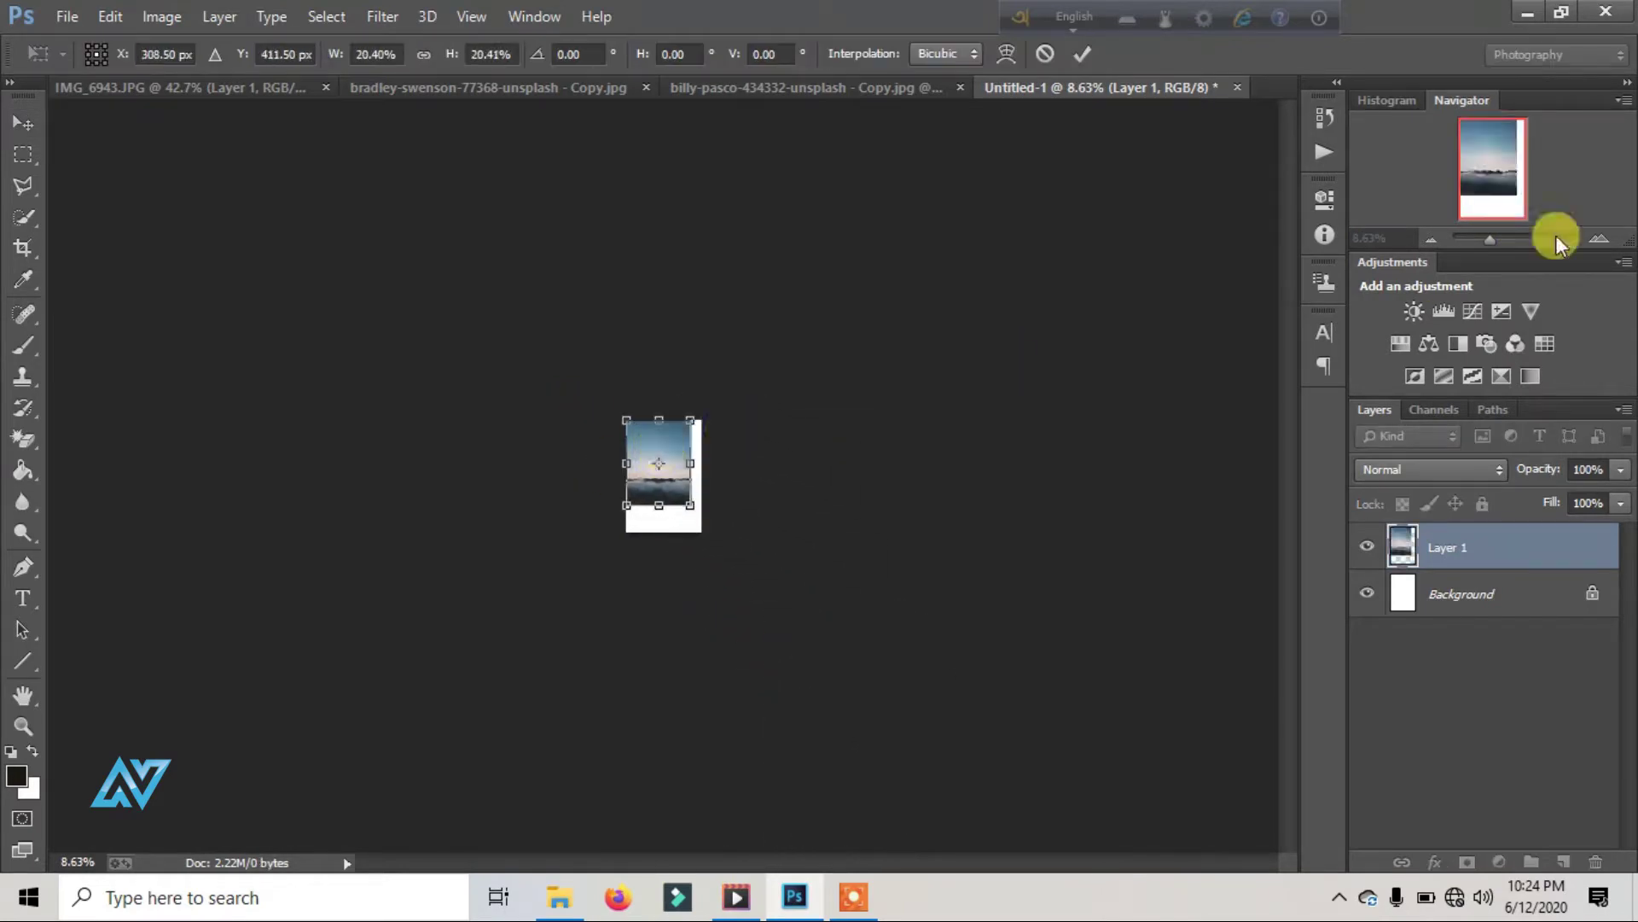
drag(1489, 240, 1508, 229)
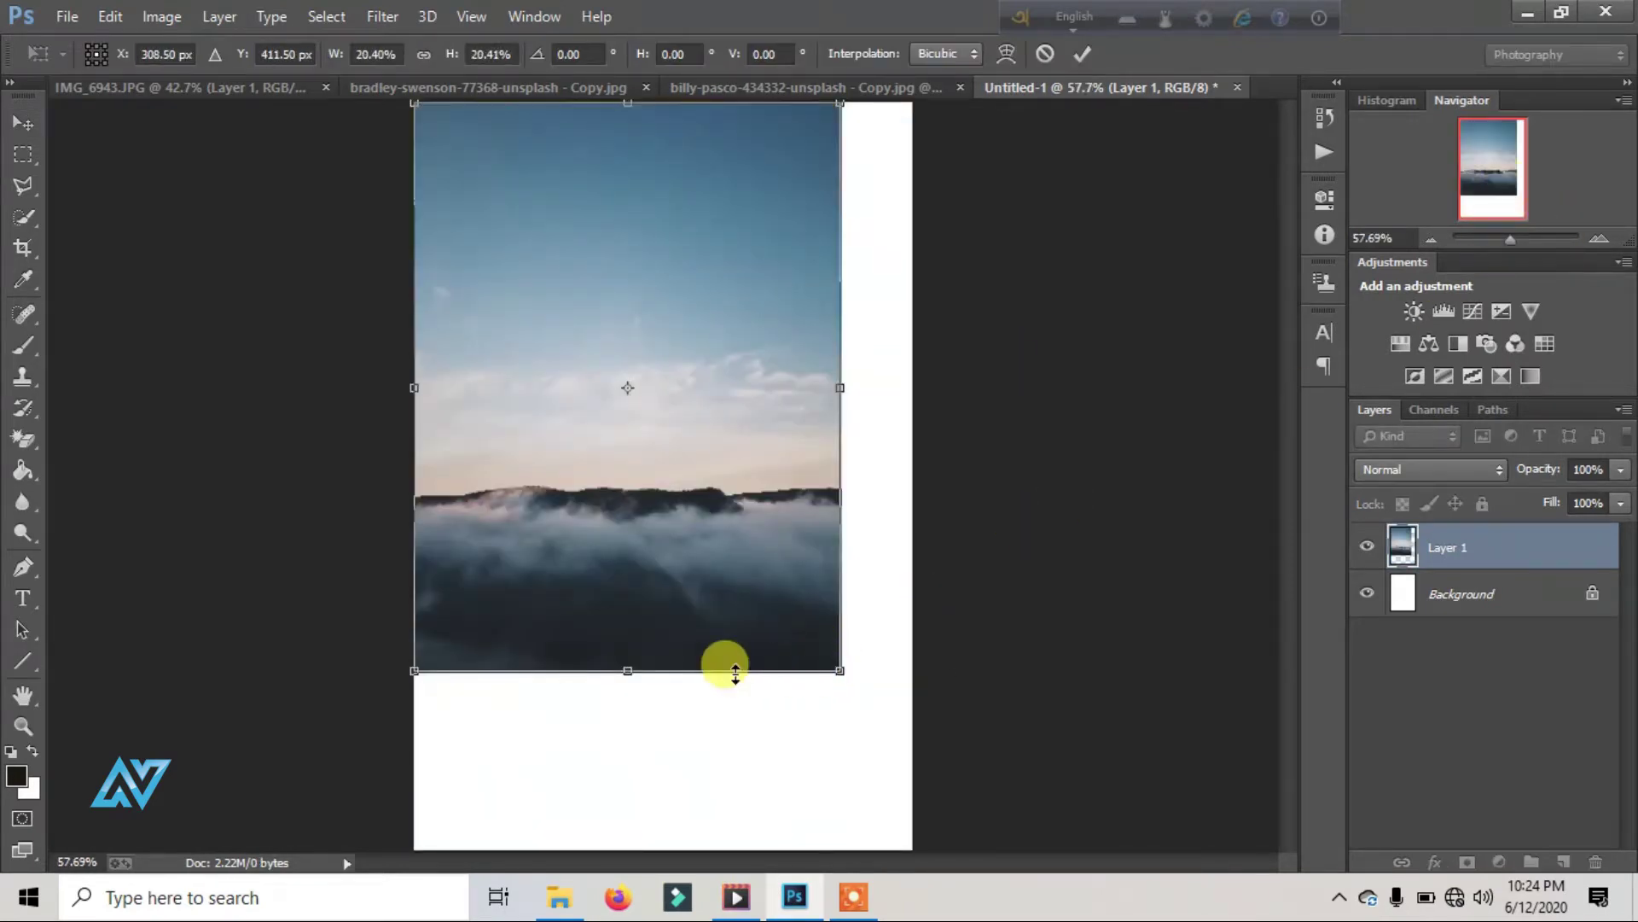
drag(620, 670, 621, 849)
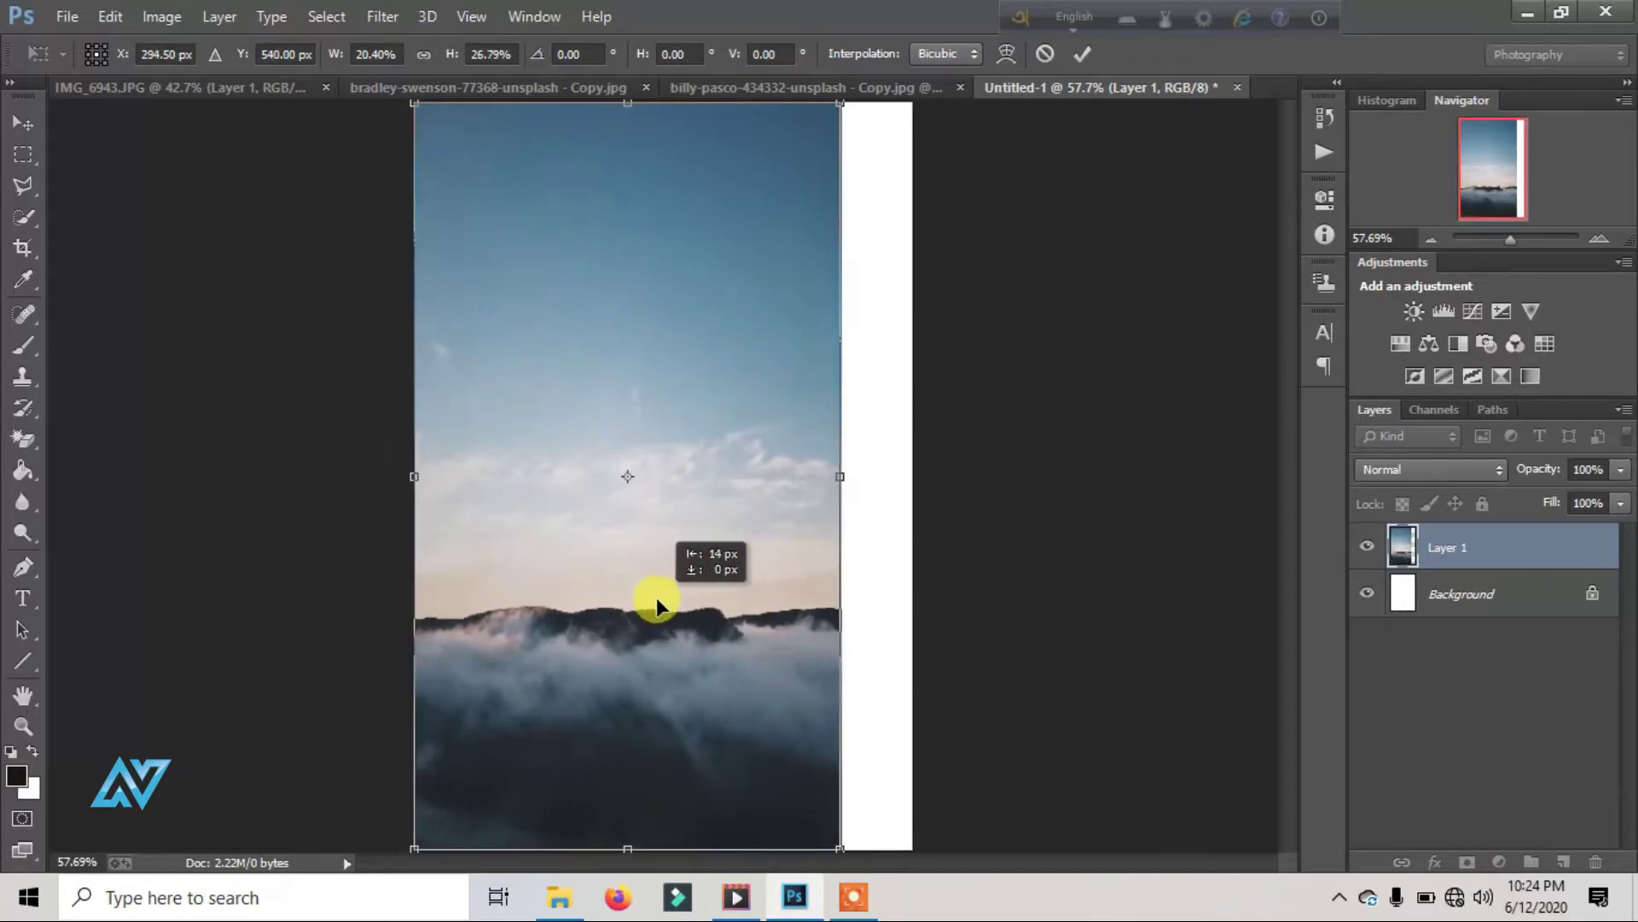
mouse_move(844, 497)
mouse_down()
mouse_move(858, 471)
mouse_move(906, 480)
mouse_up()
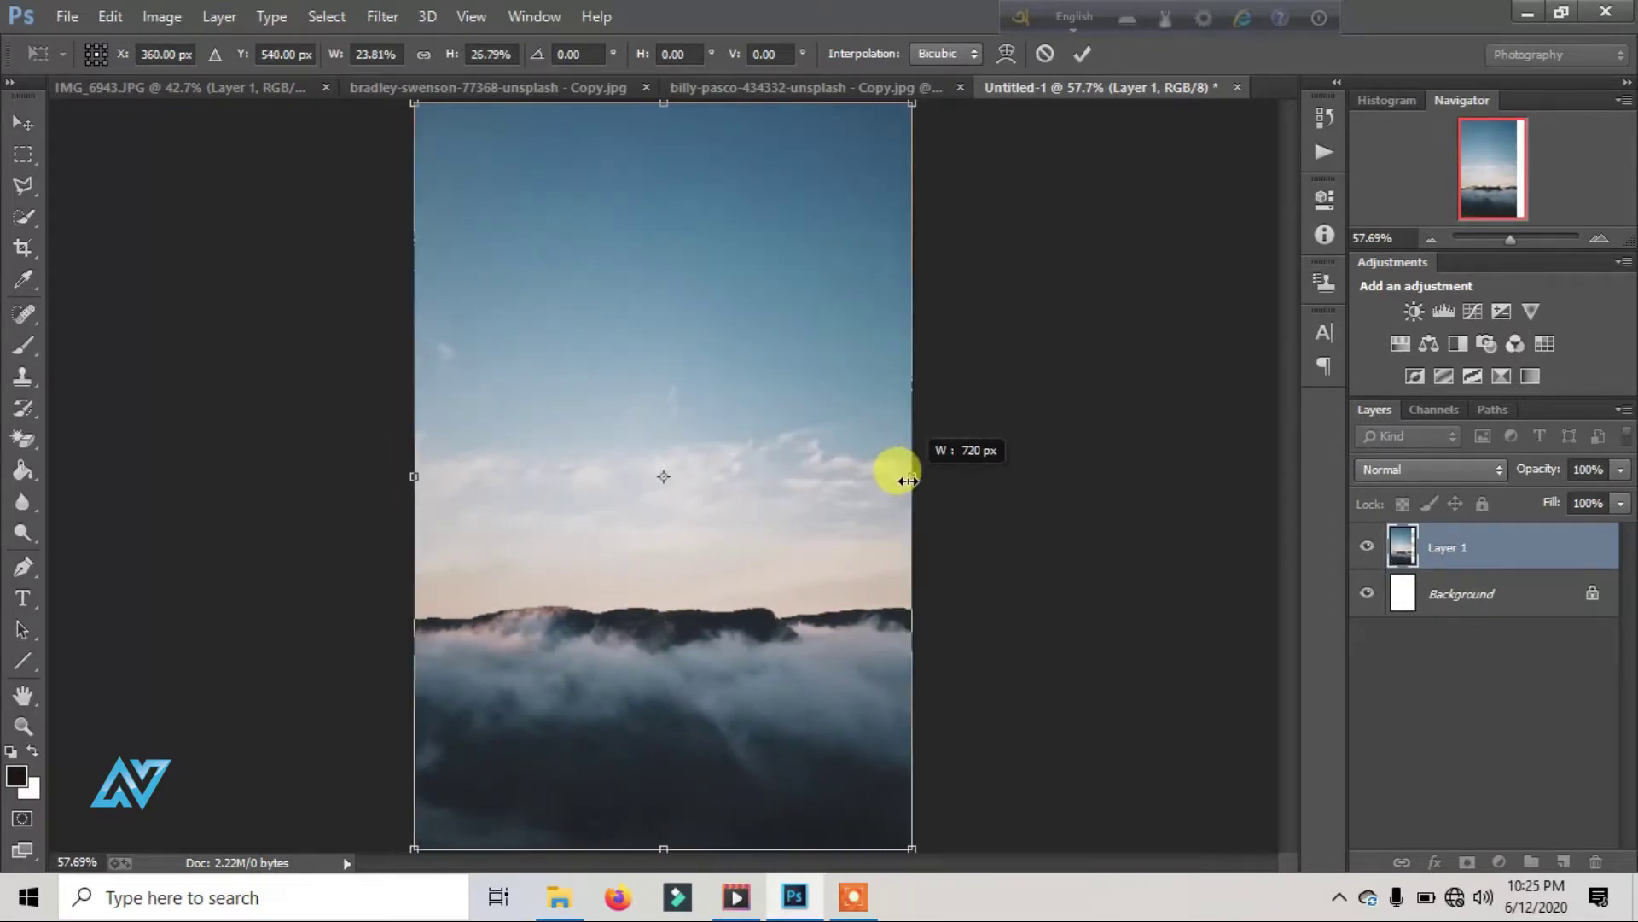
Step: Commit the sky layer transform and return to the composite document
click(1082, 54)
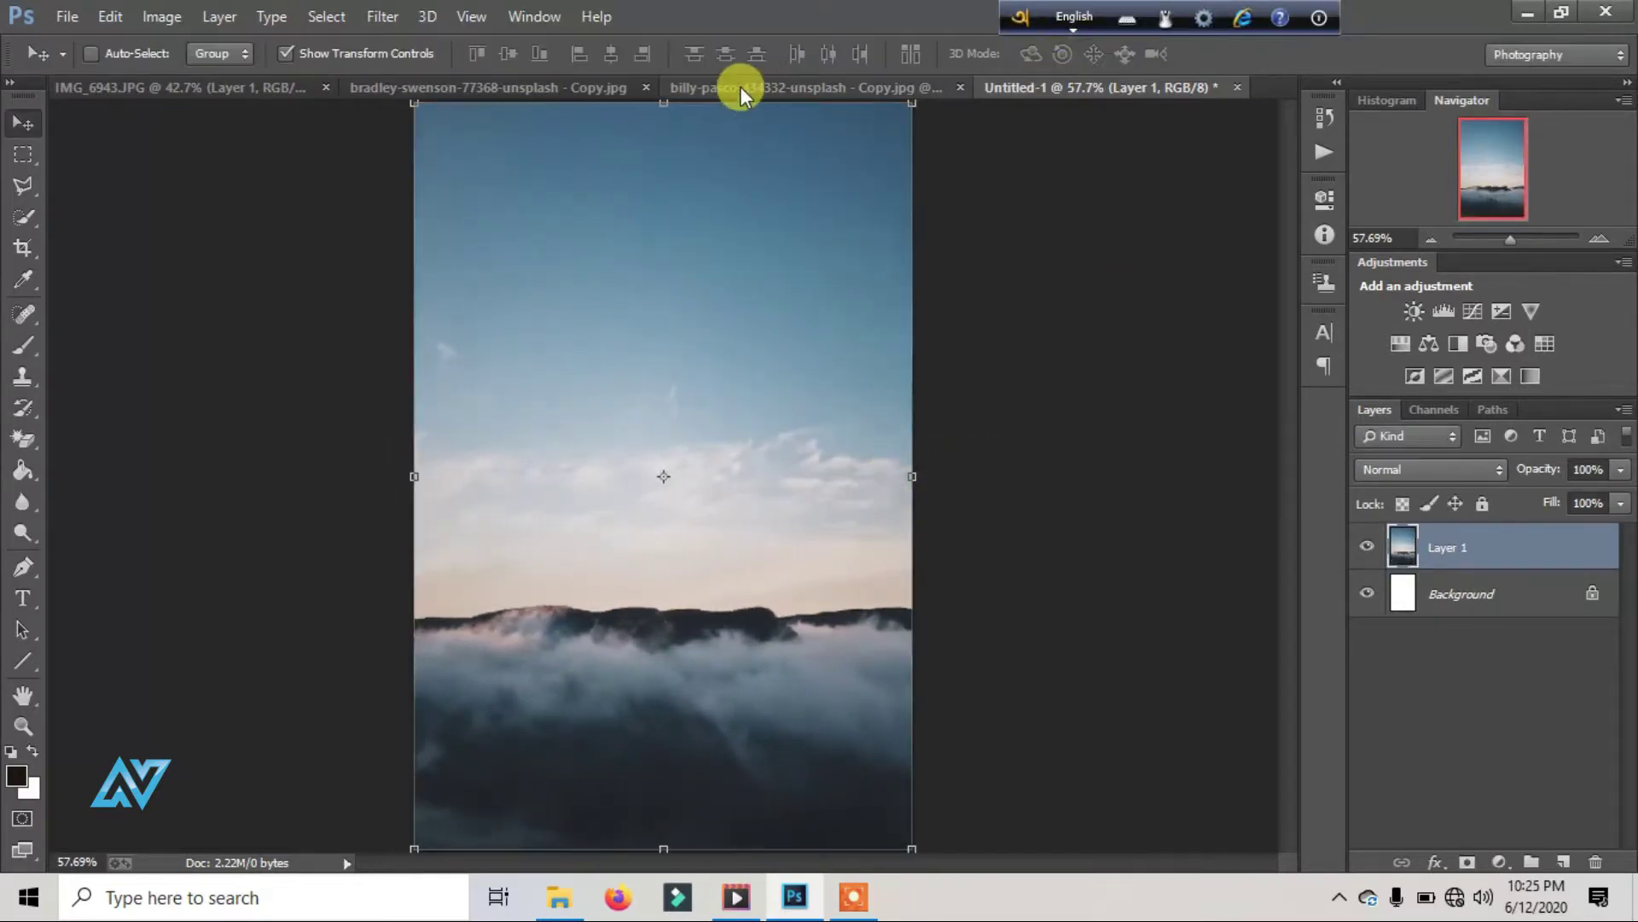
click(740, 86)
click(551, 94)
click(820, 93)
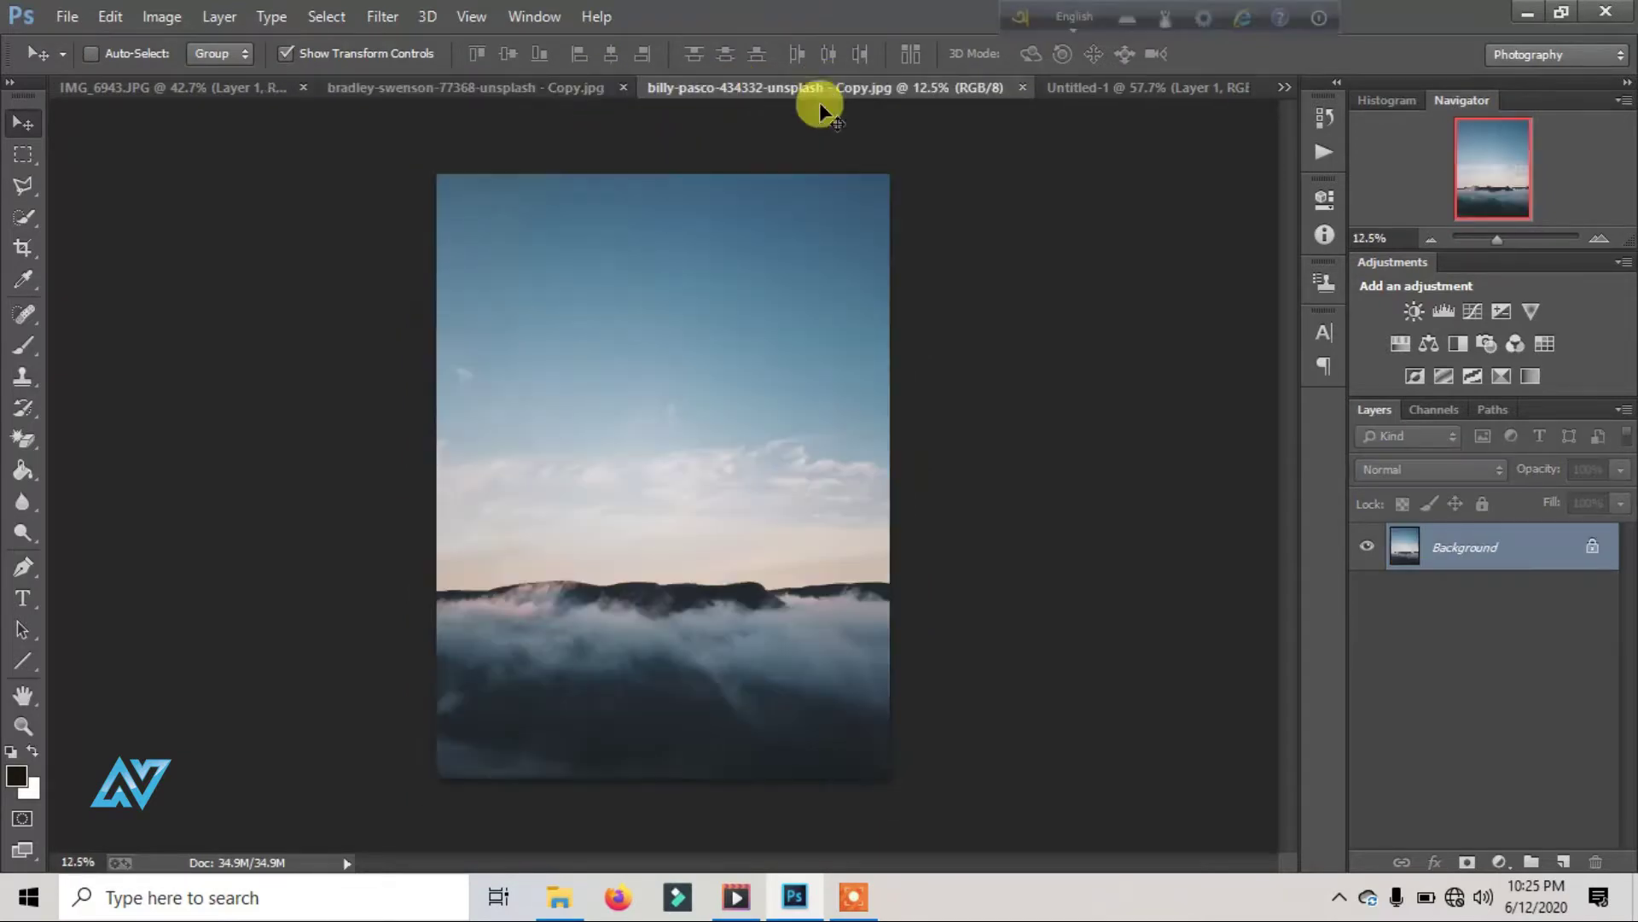
click(1091, 89)
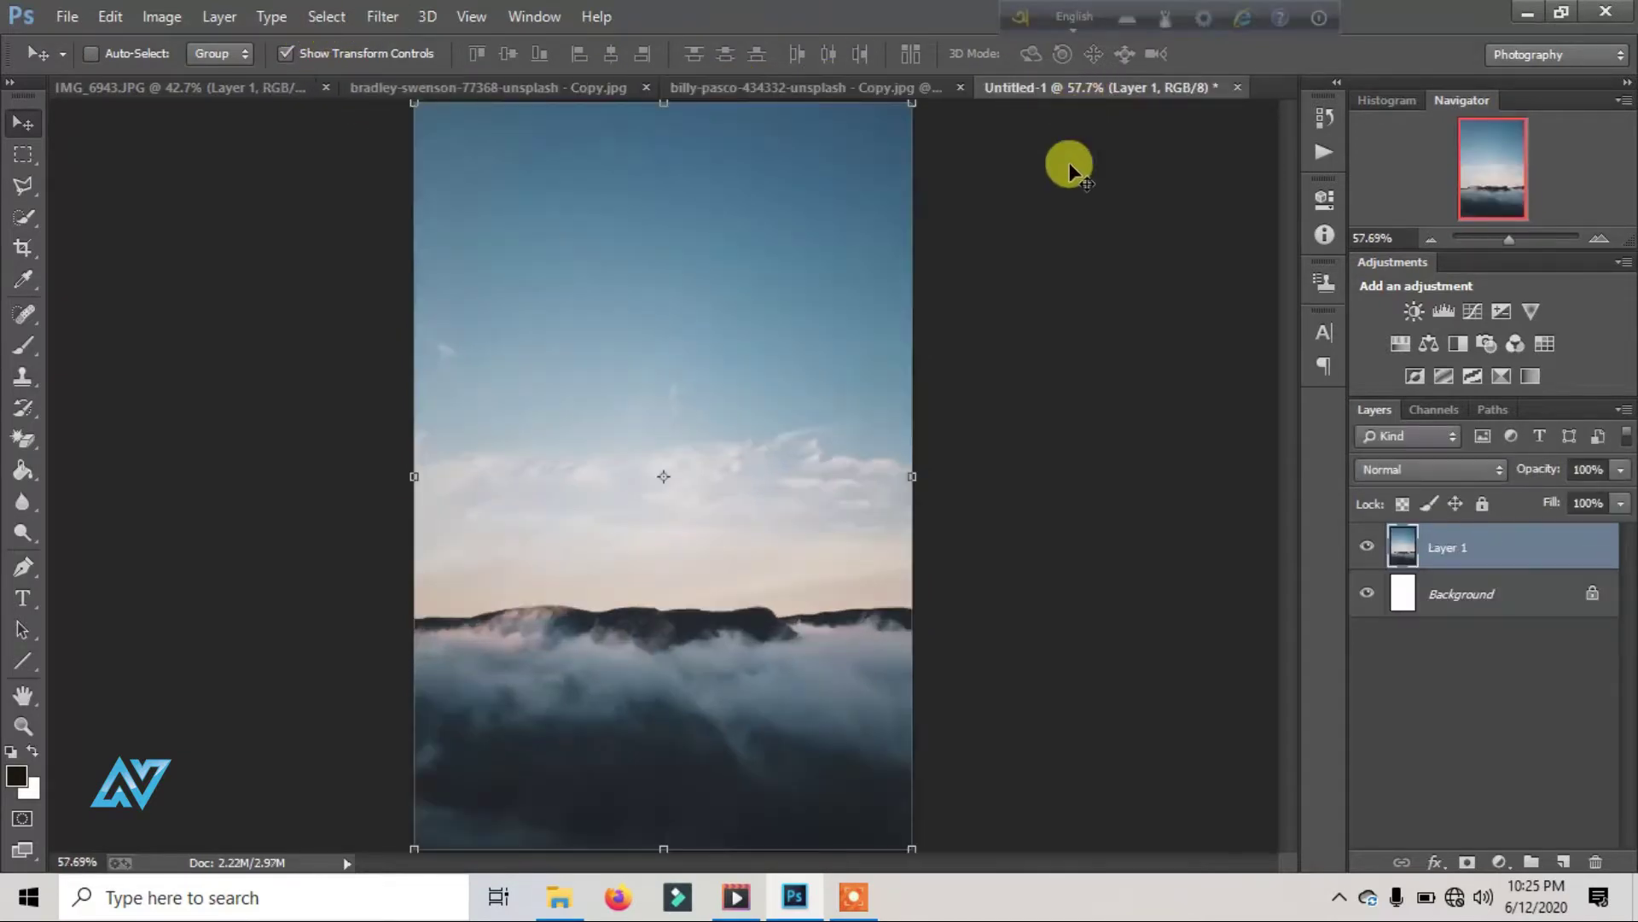
Step: Set the sky layer's Cyans to Hue -15 and Saturation -34, then go back to the sky photo
click(161, 17)
mouse_move(197, 79)
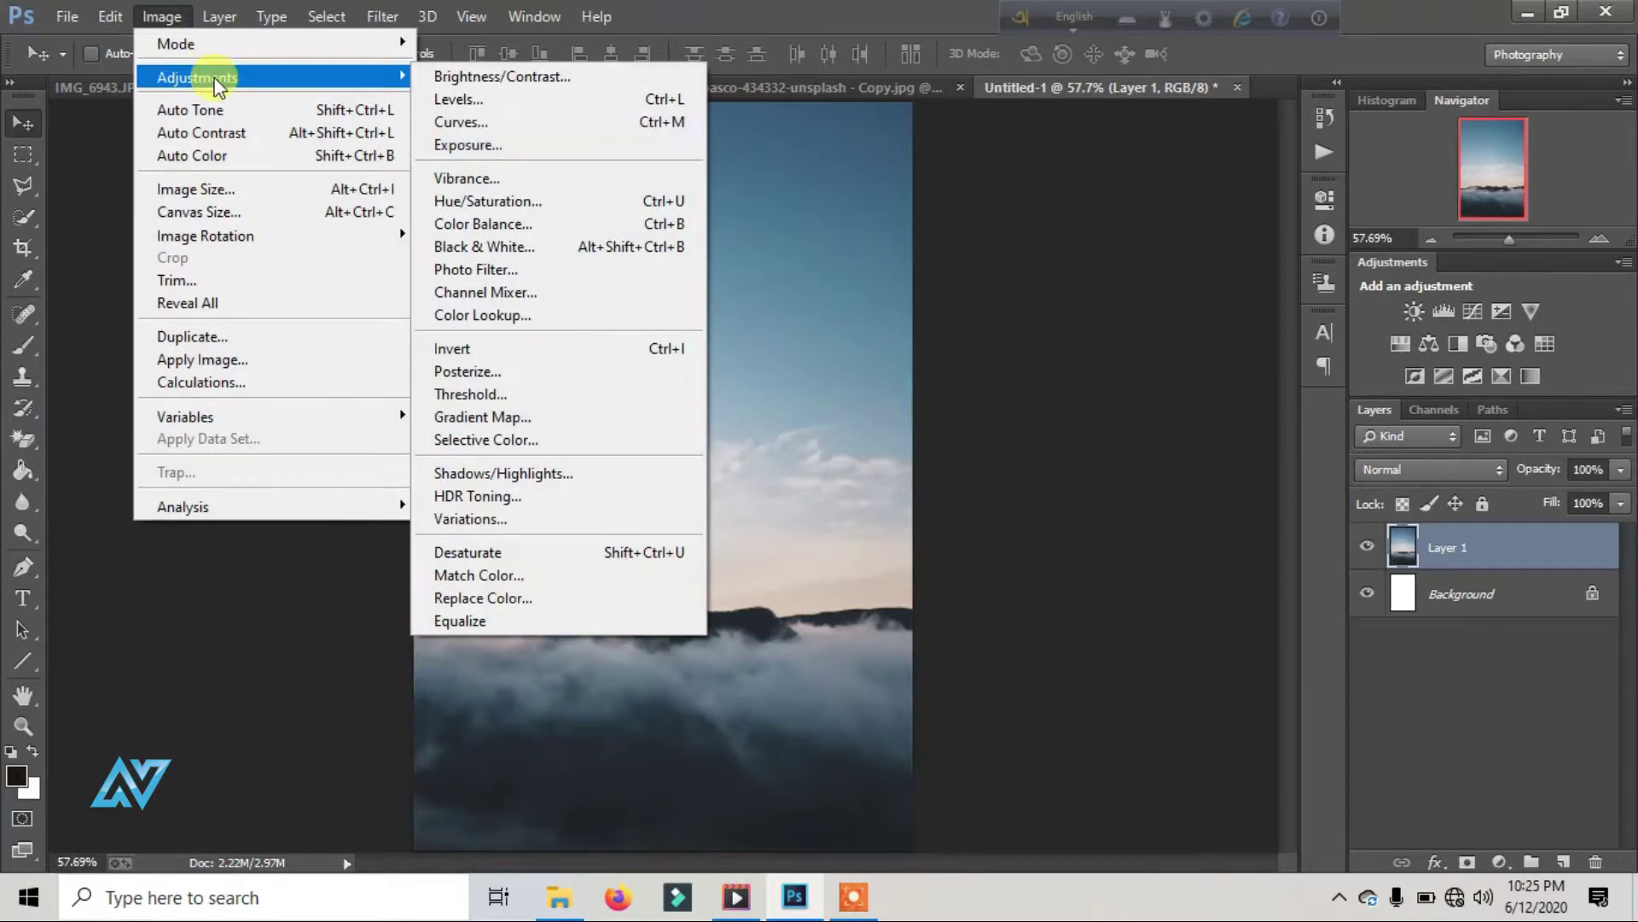
click(576, 200)
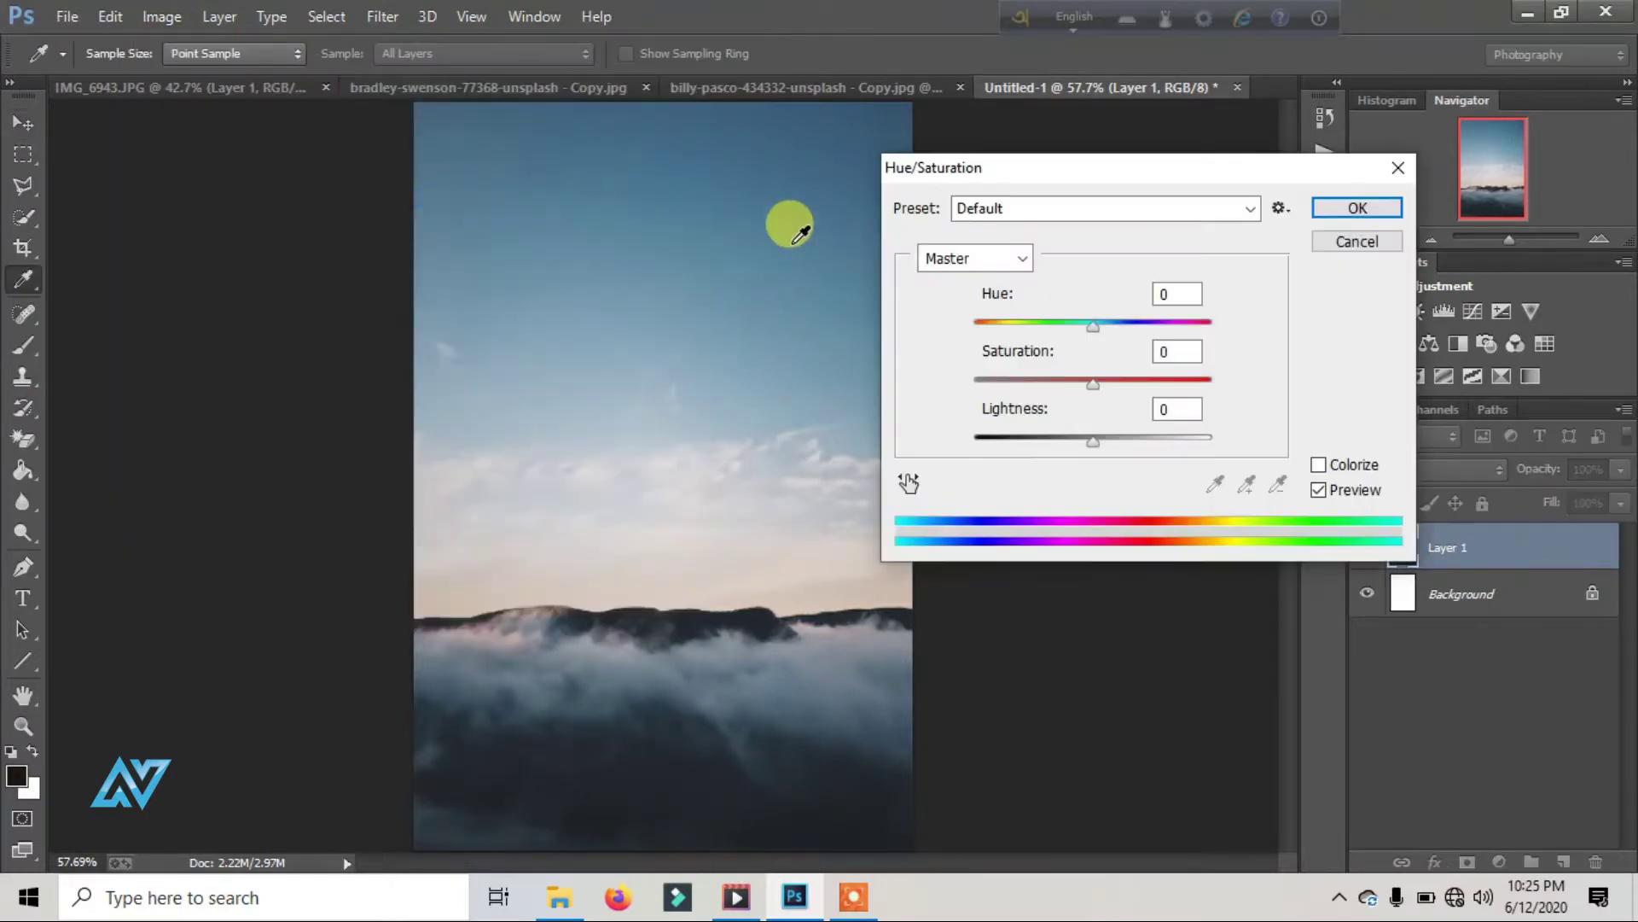
click(910, 483)
click(768, 182)
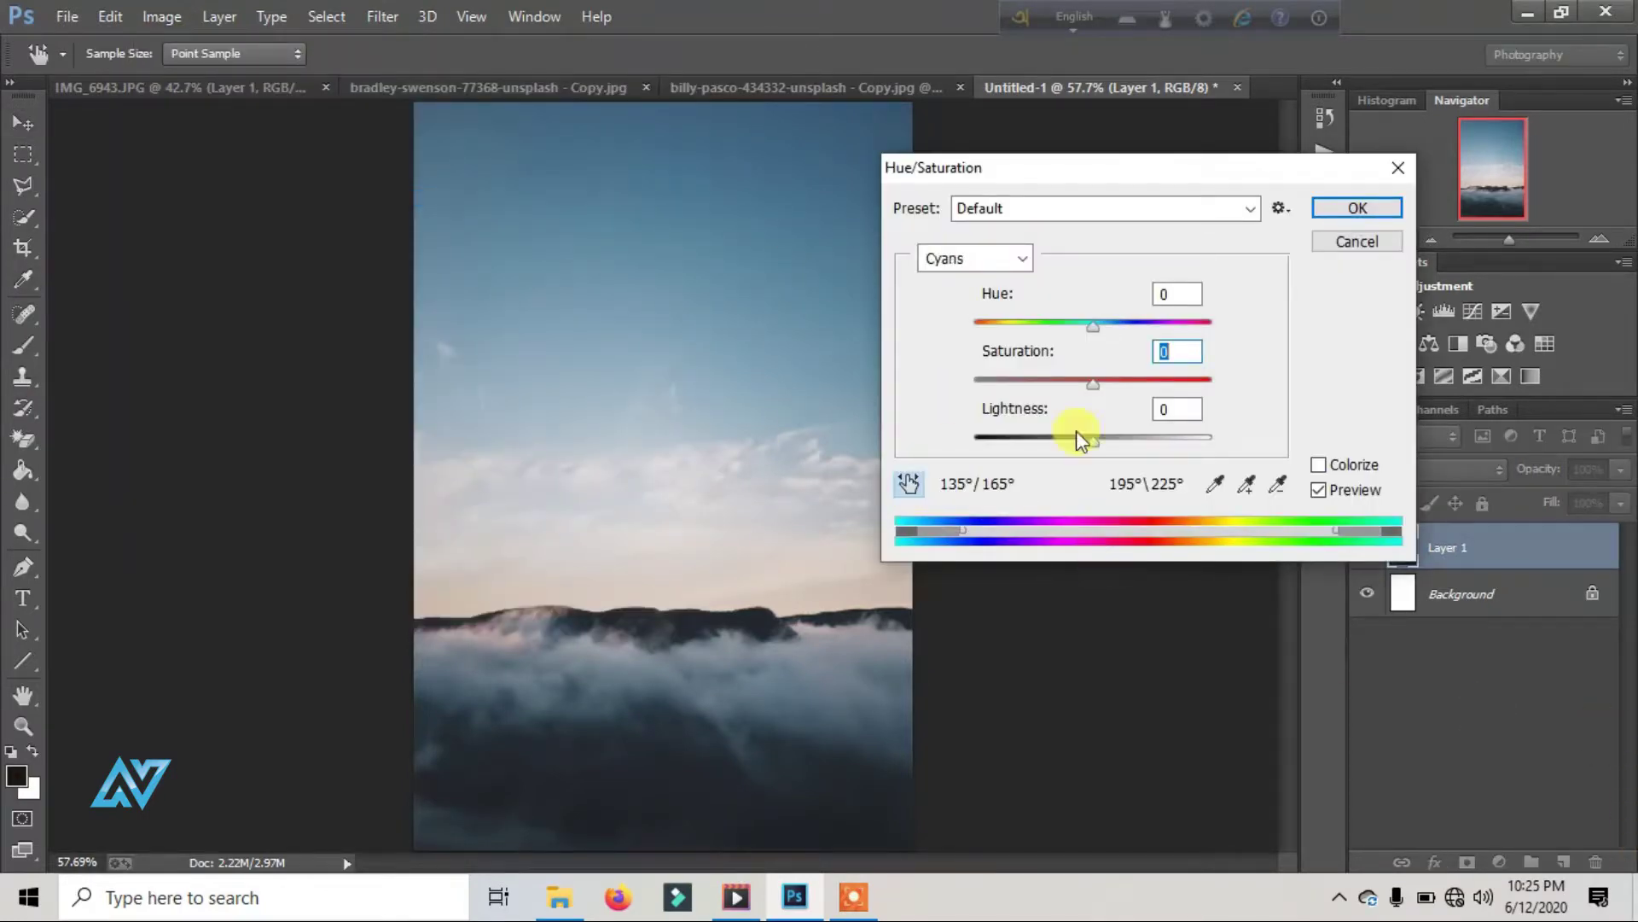
drag(1093, 324, 1092, 331)
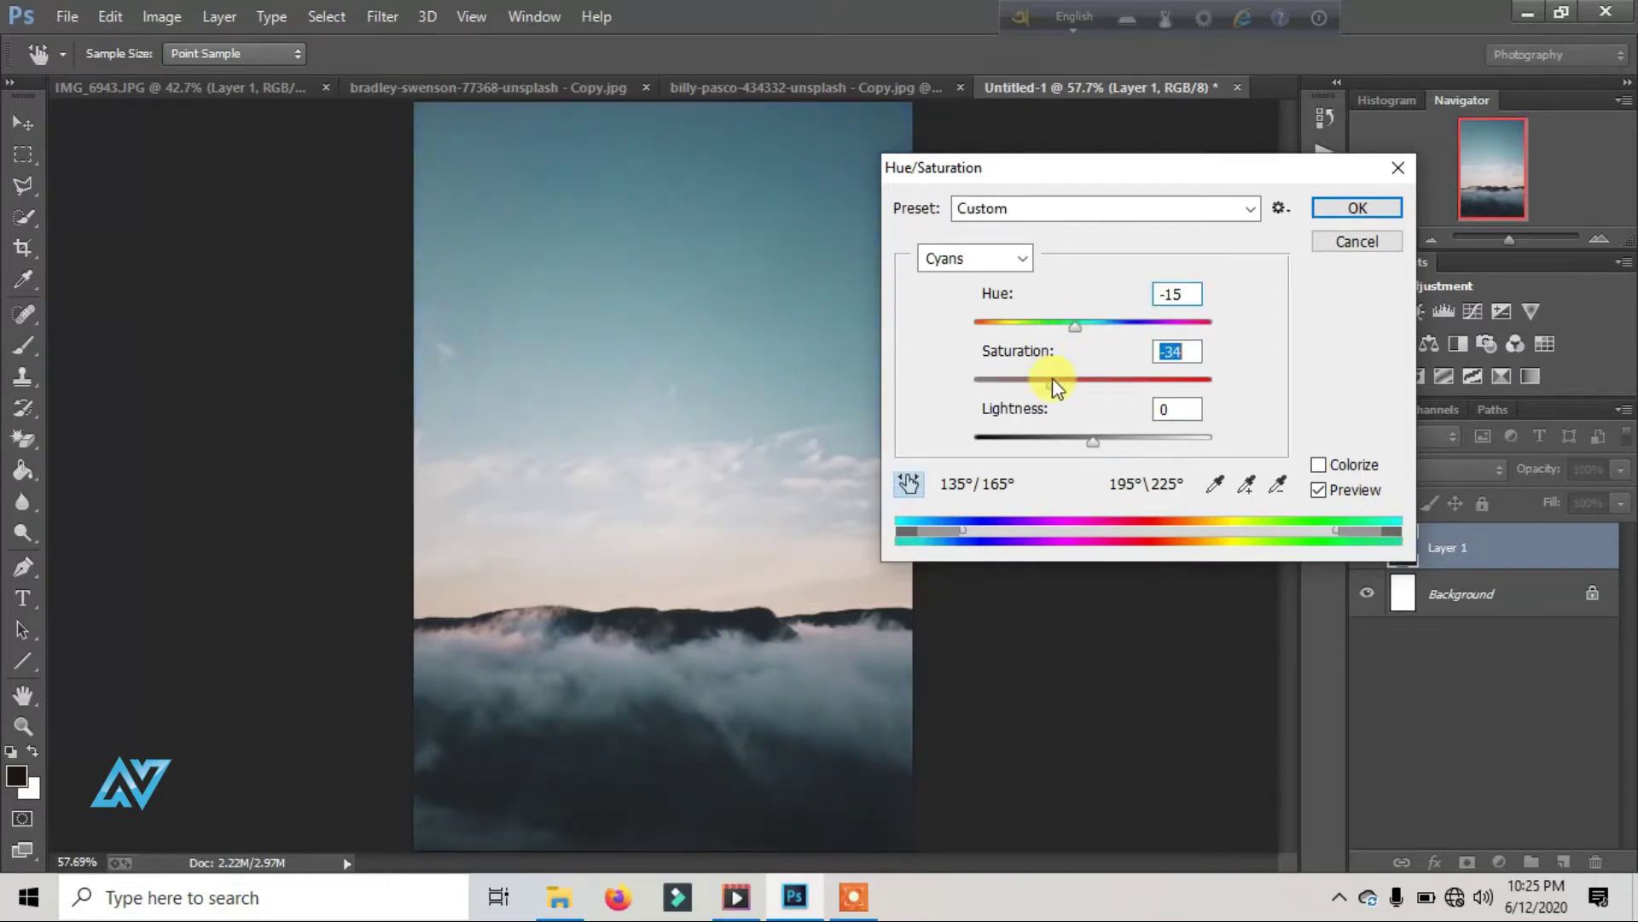
click(1356, 209)
click(852, 87)
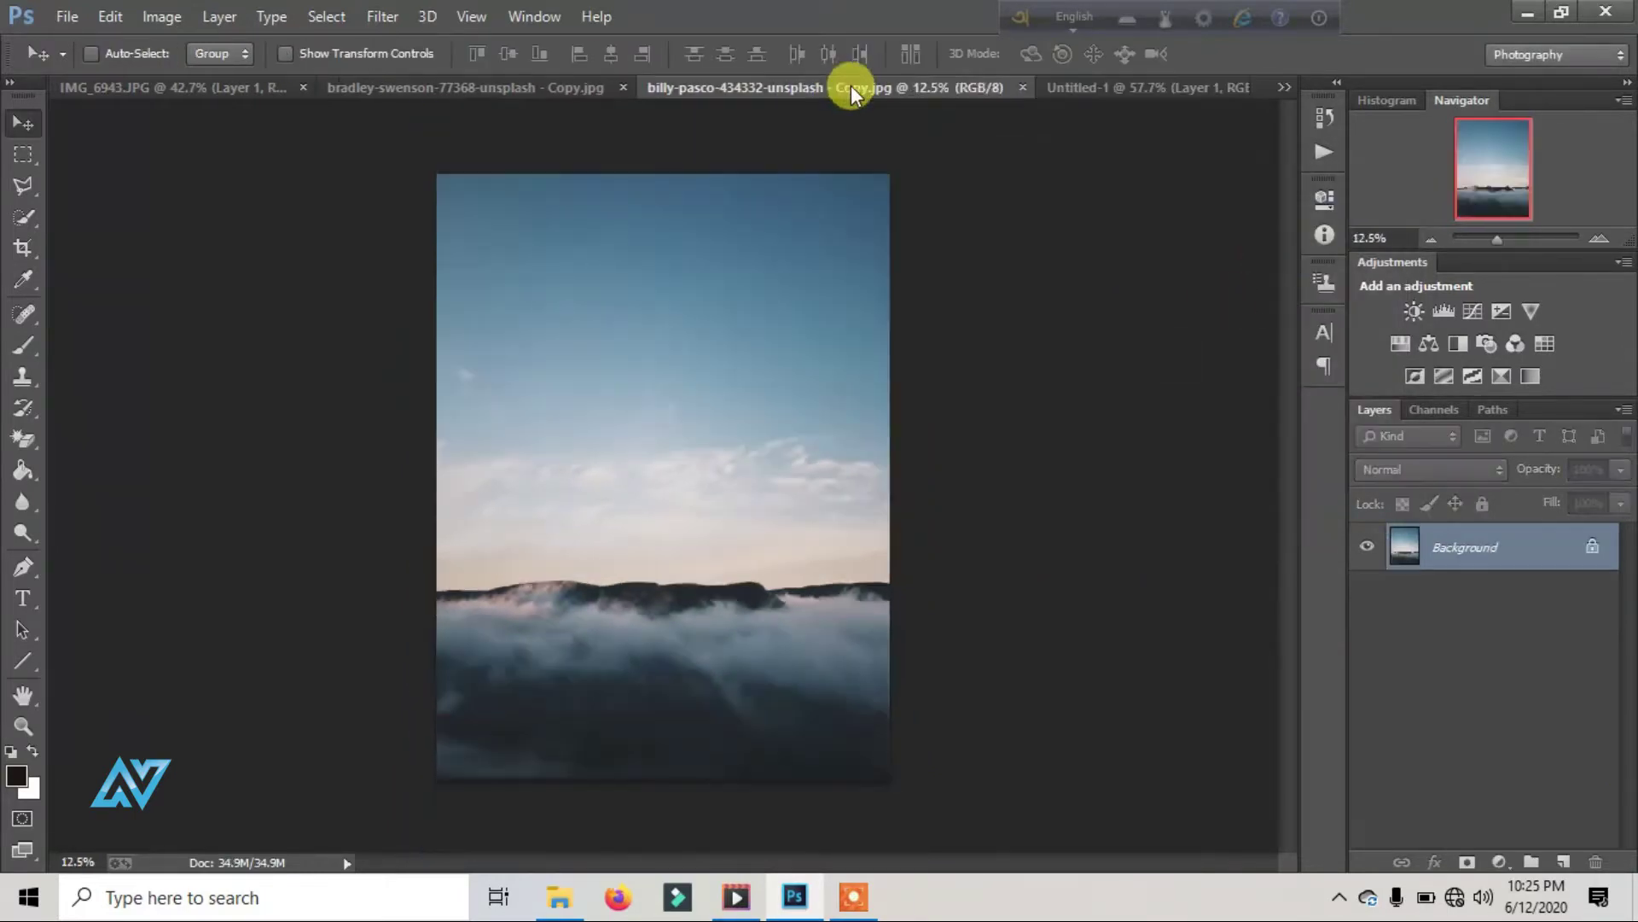
Step: Close the sky photo and drag the misty forest photo into the composite as Layer 2
click(1024, 88)
click(570, 87)
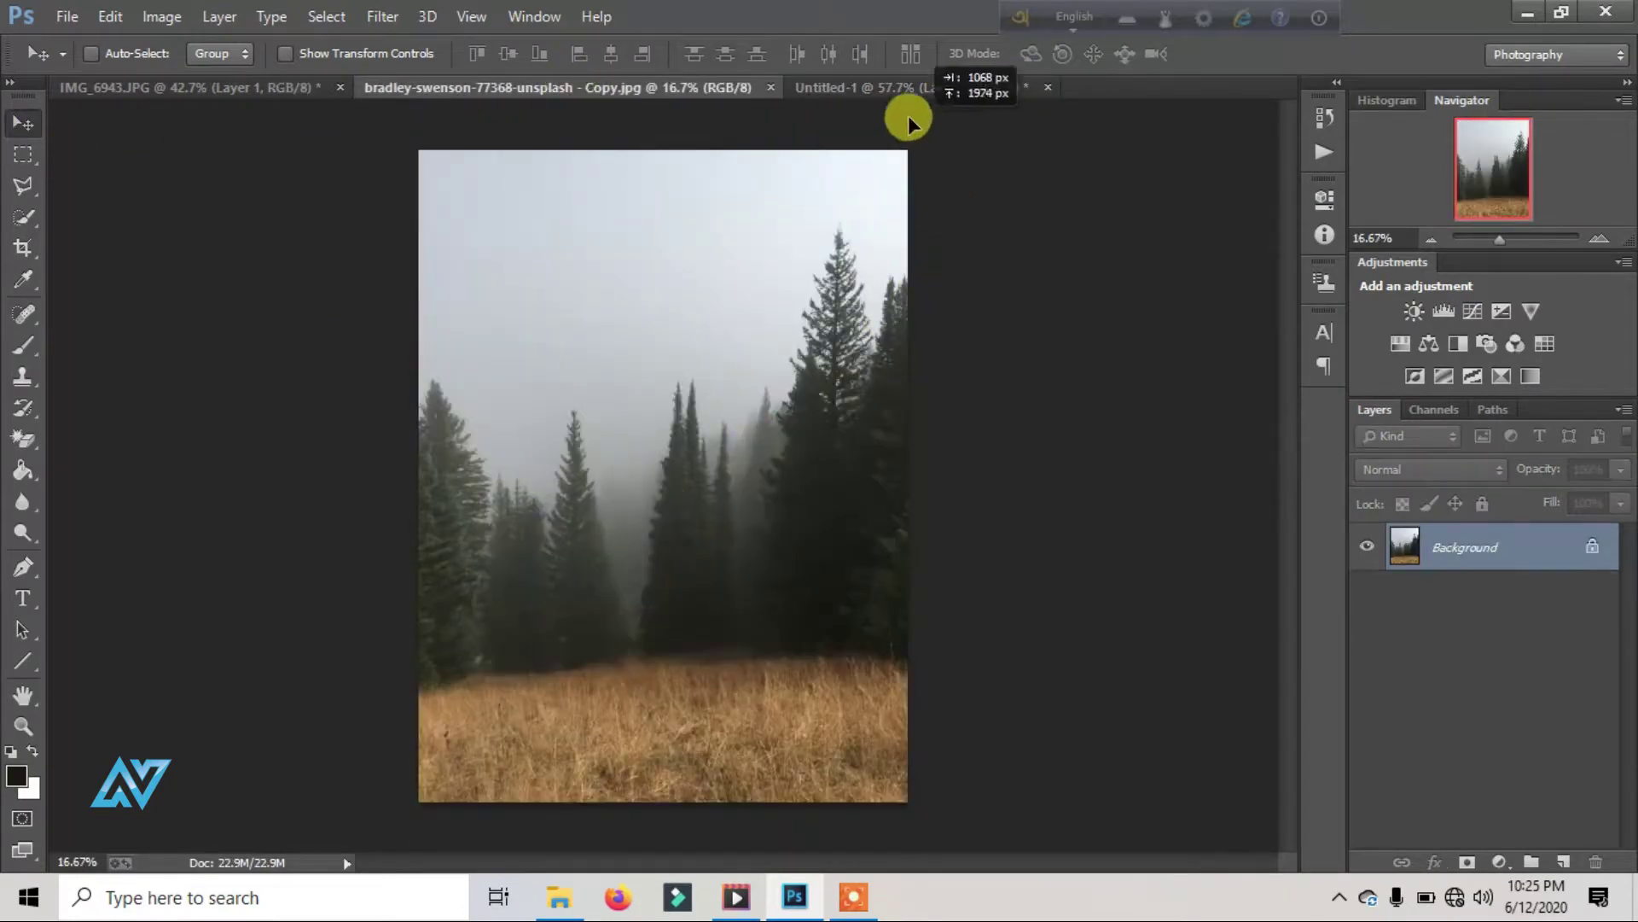
mouse_move(908, 115)
mouse_down()
mouse_move(597, 728)
mouse_move(640, 401)
mouse_up()
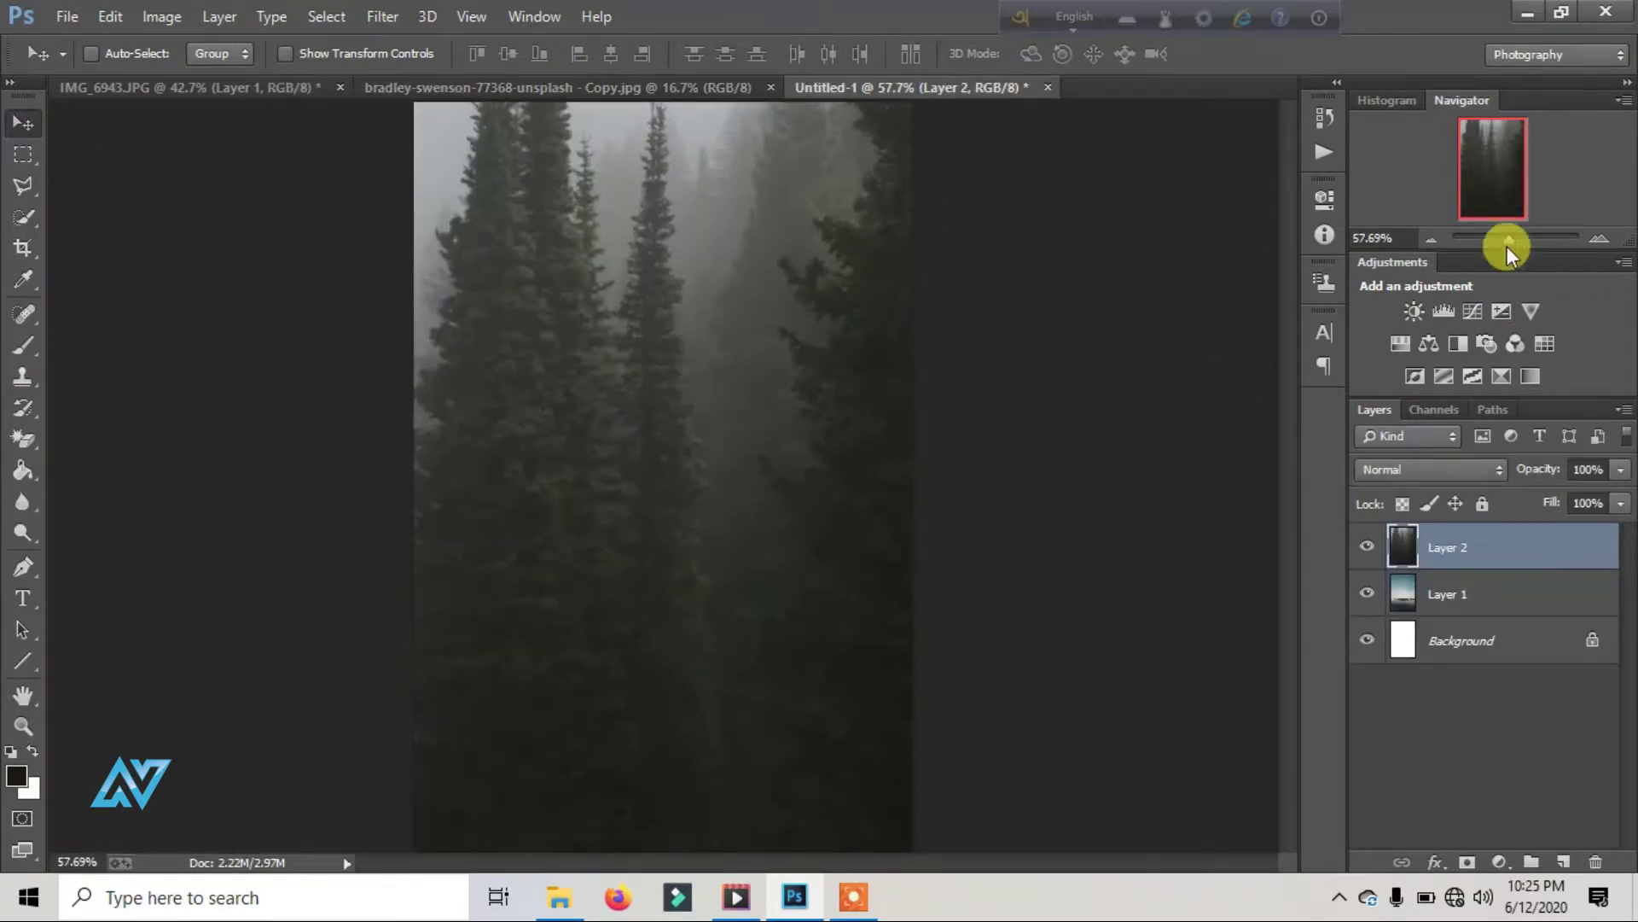
drag(1508, 248, 1494, 250)
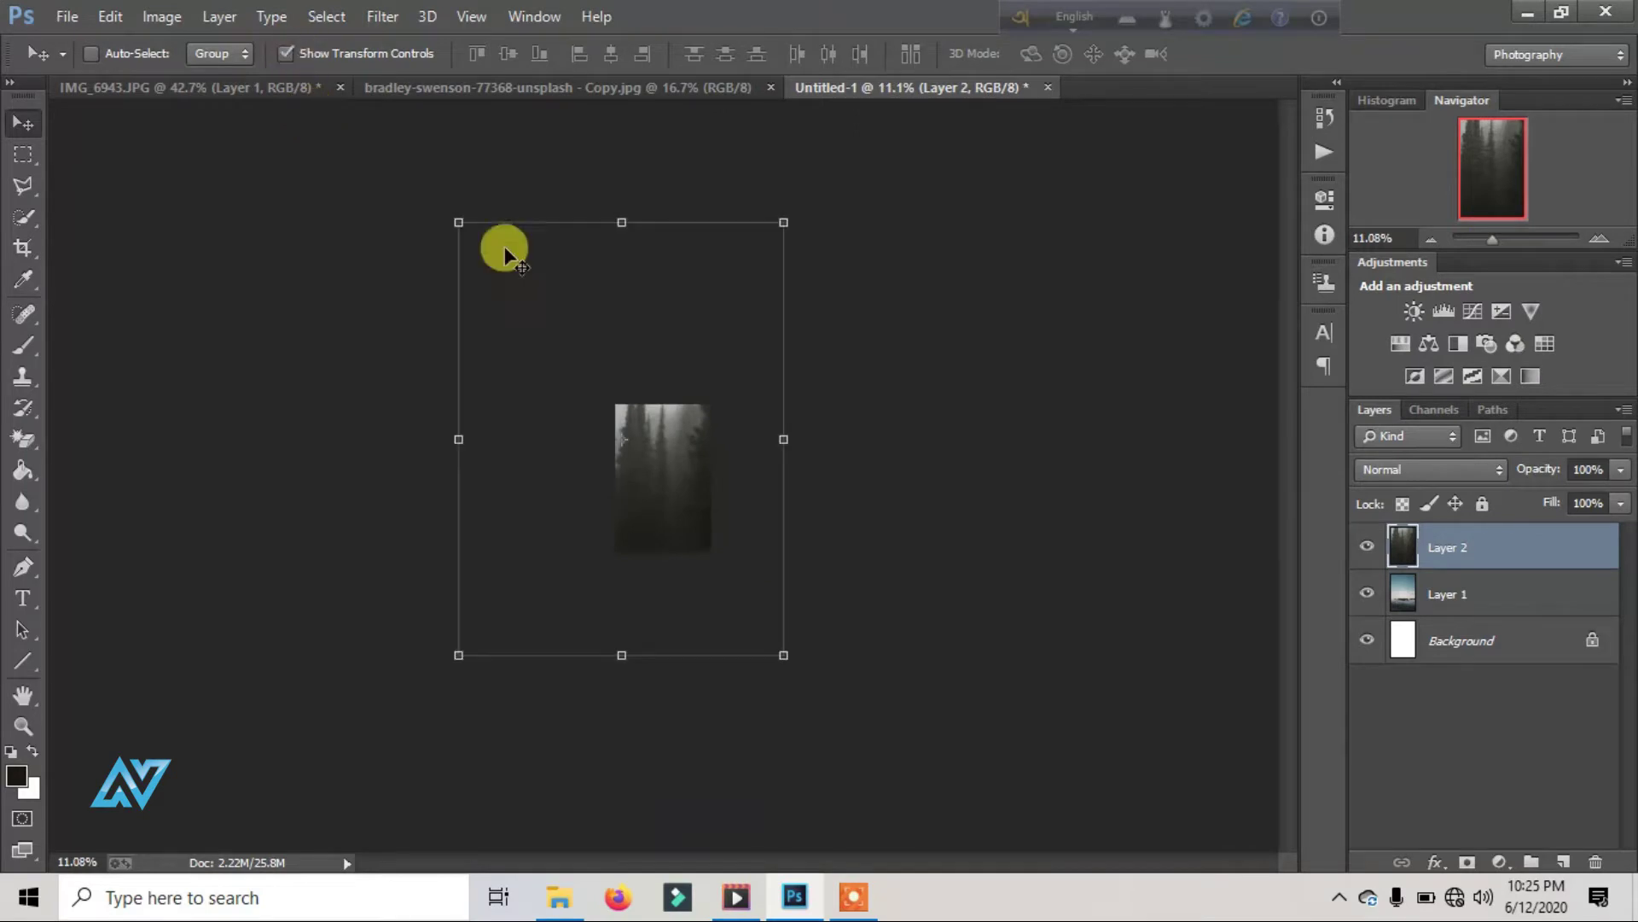
mouse_move(458, 221)
mouse_down()
mouse_move(702, 576)
mouse_move(662, 482)
mouse_up()
drag(1492, 240, 1511, 242)
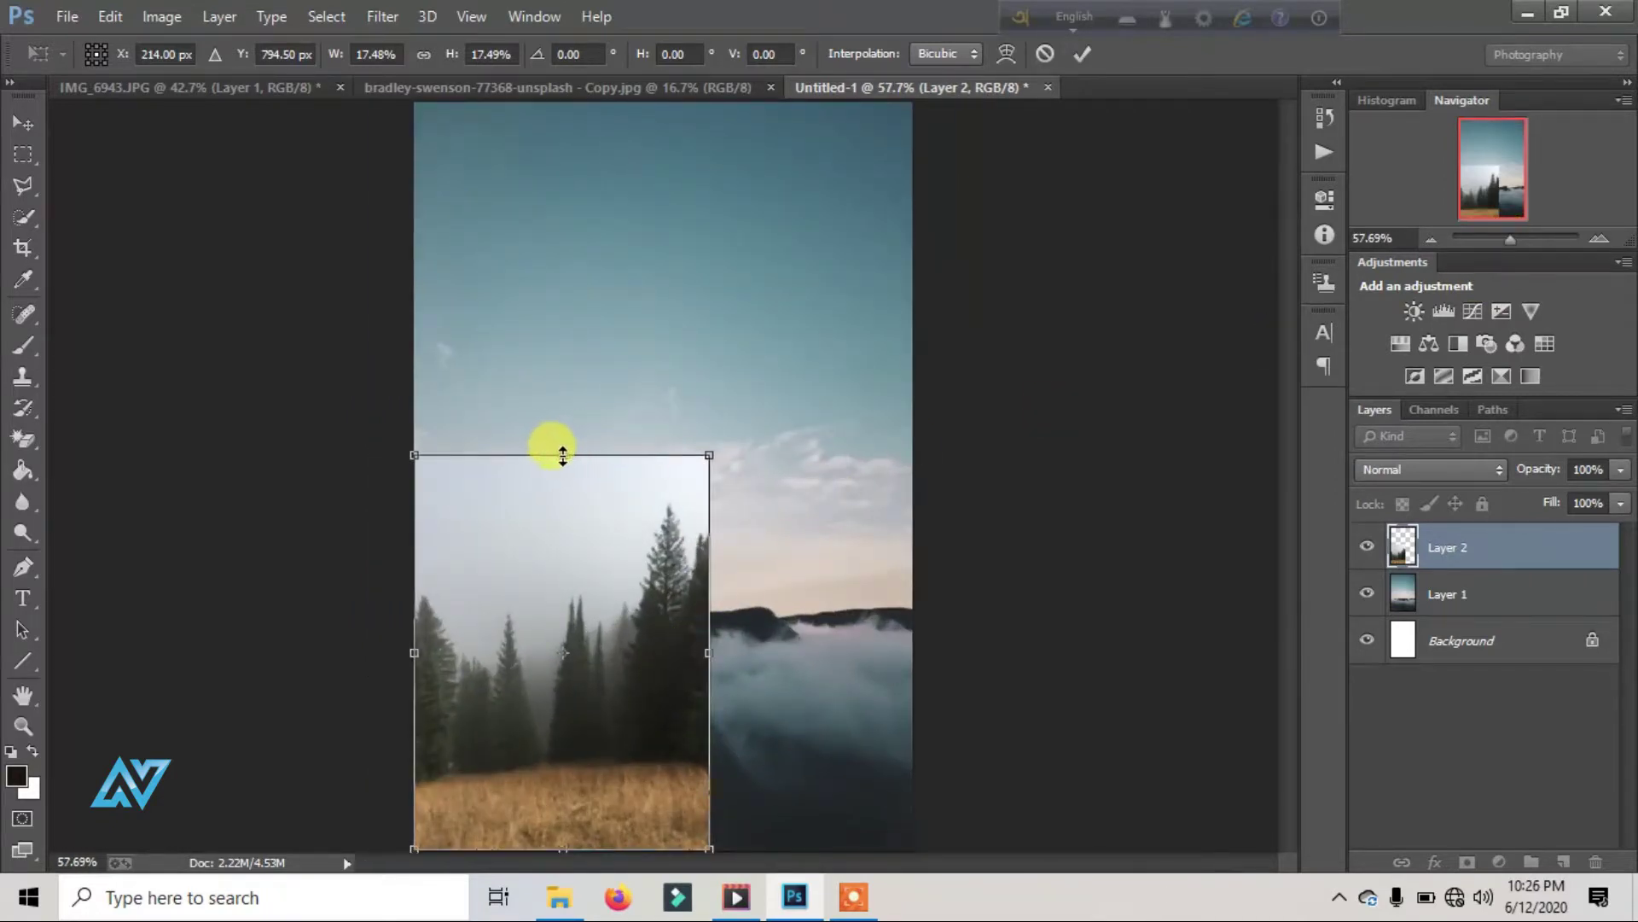
drag(562, 455, 557, 419)
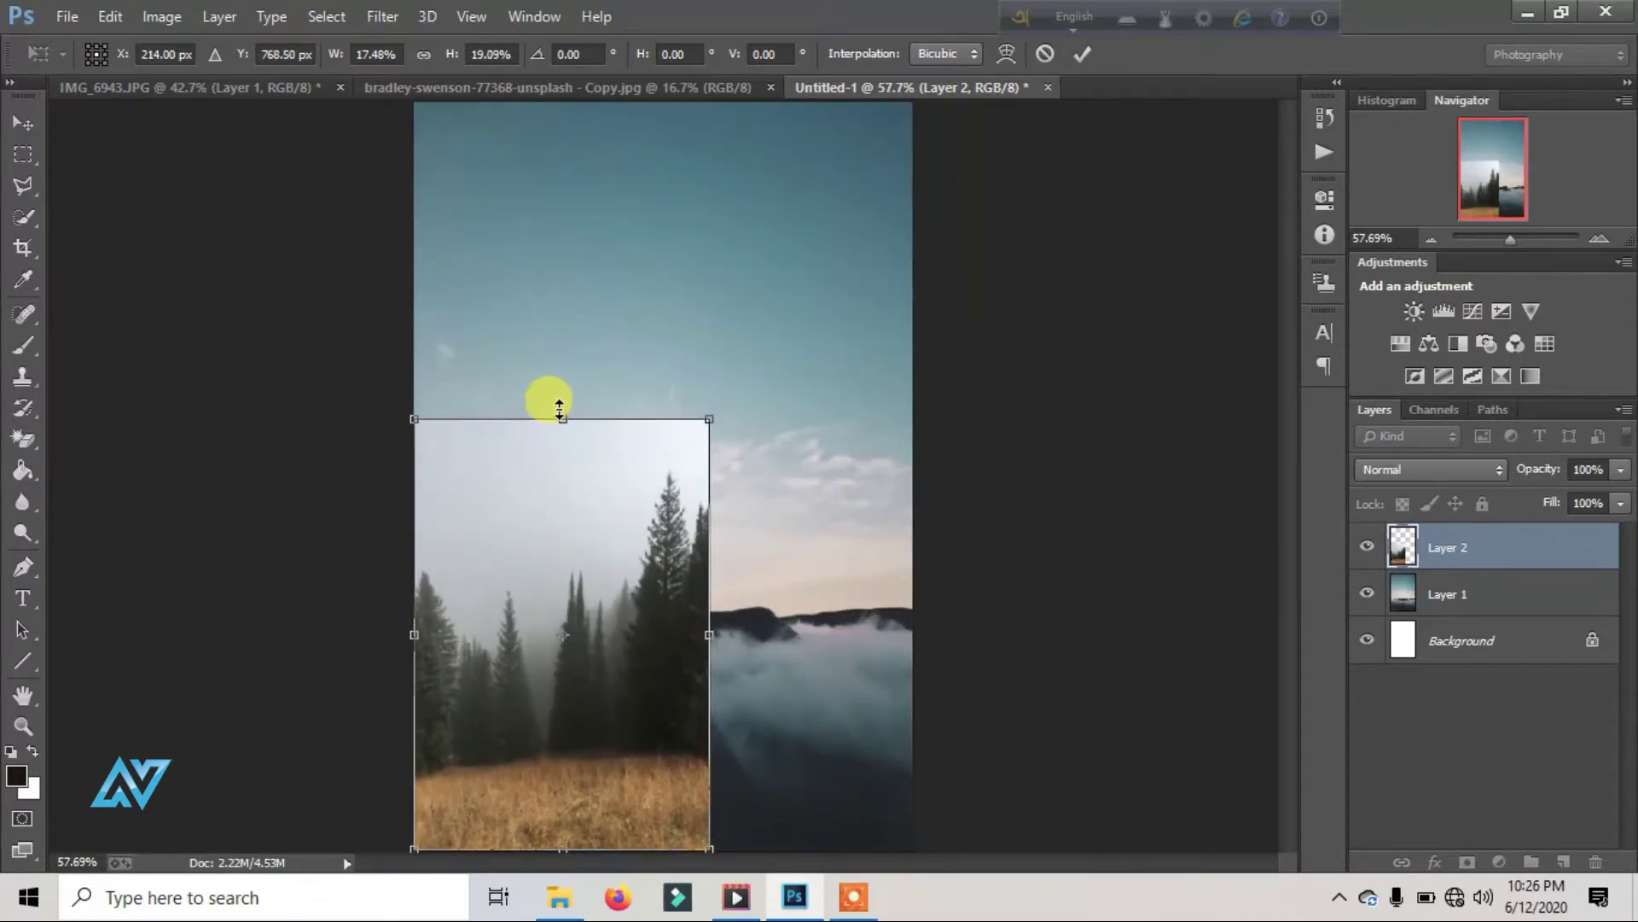
click(1047, 55)
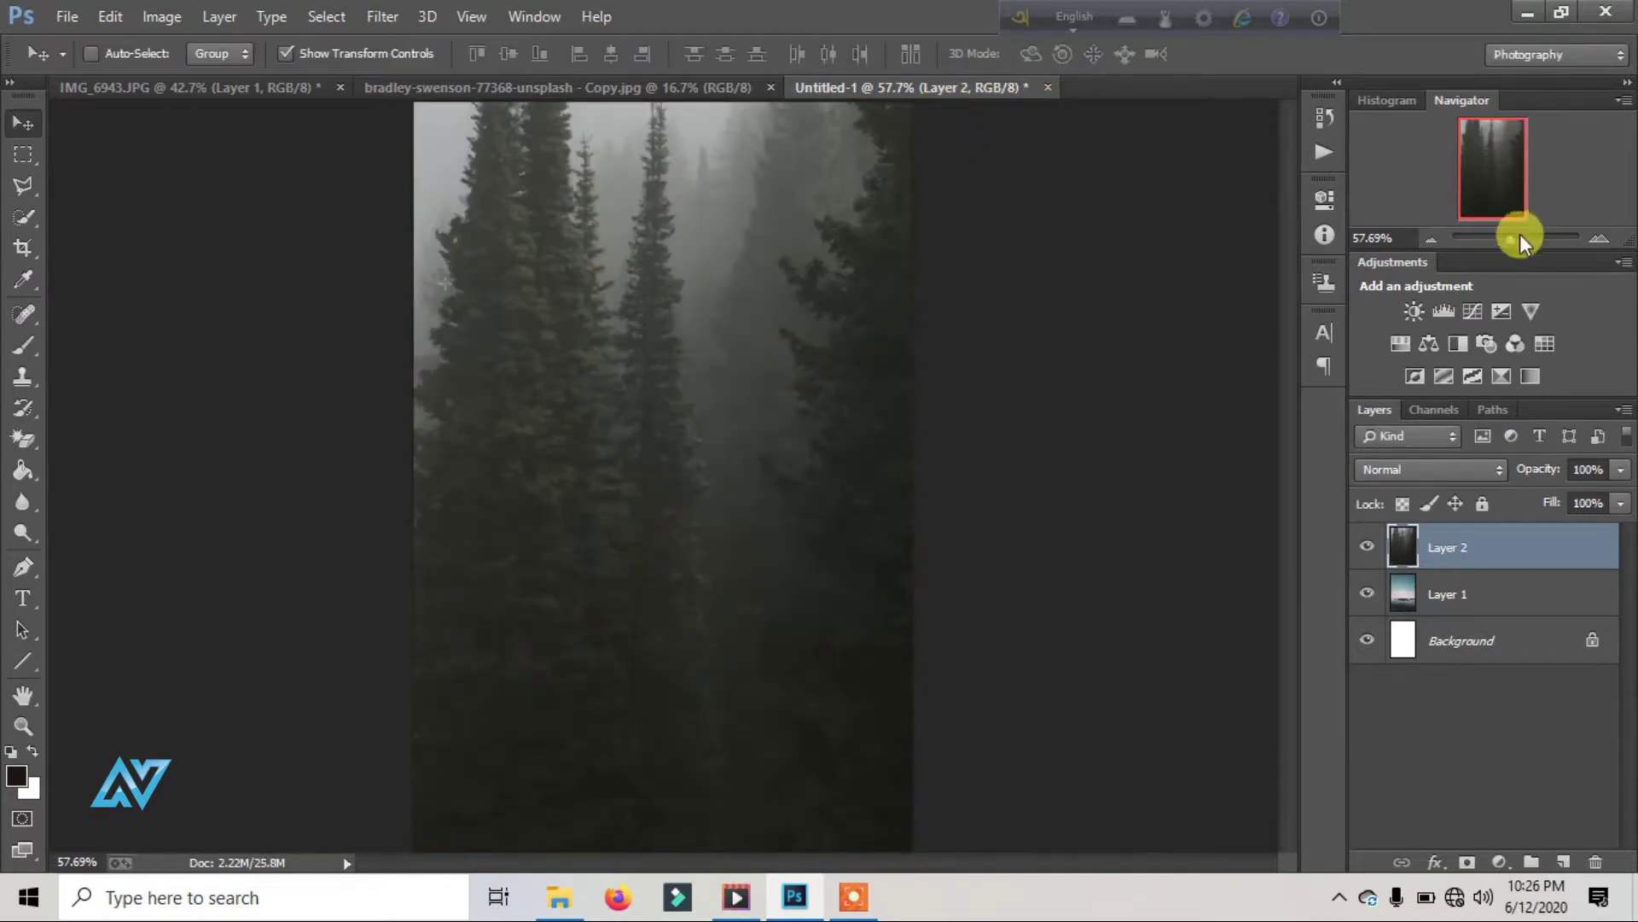
Step: Scale the forest layer down toward the canvas size
drag(1518, 241, 1501, 240)
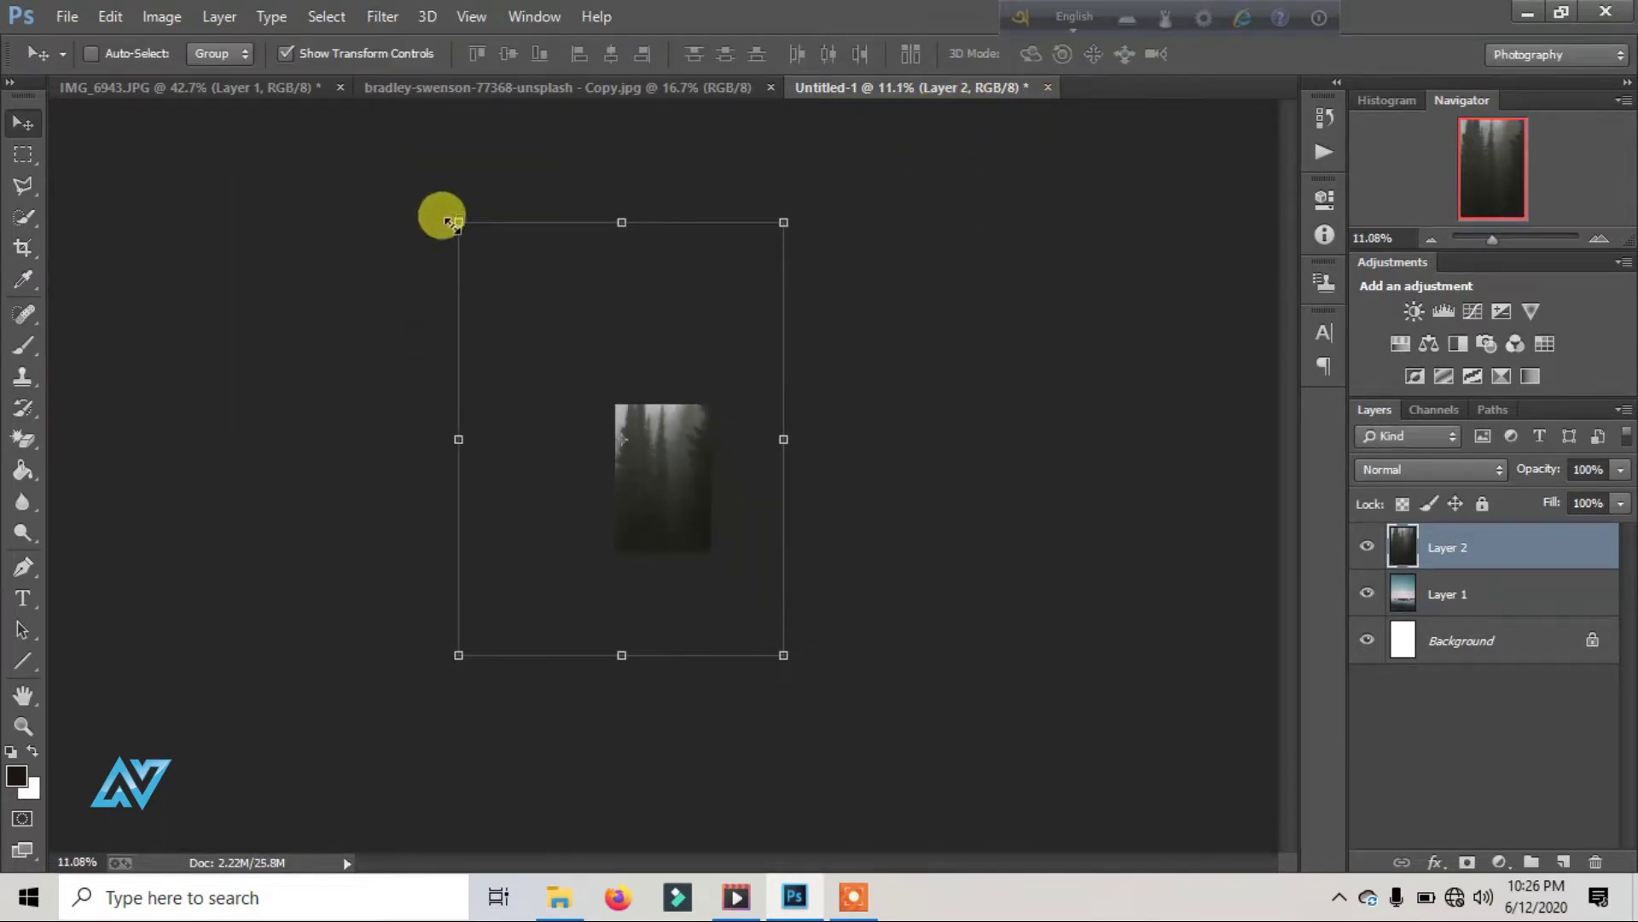
mouse_move(452, 224)
mouse_down()
mouse_move(704, 553)
mouse_move(664, 478)
mouse_up()
drag(1493, 240, 1518, 237)
scroll(896, 341, down, 3)
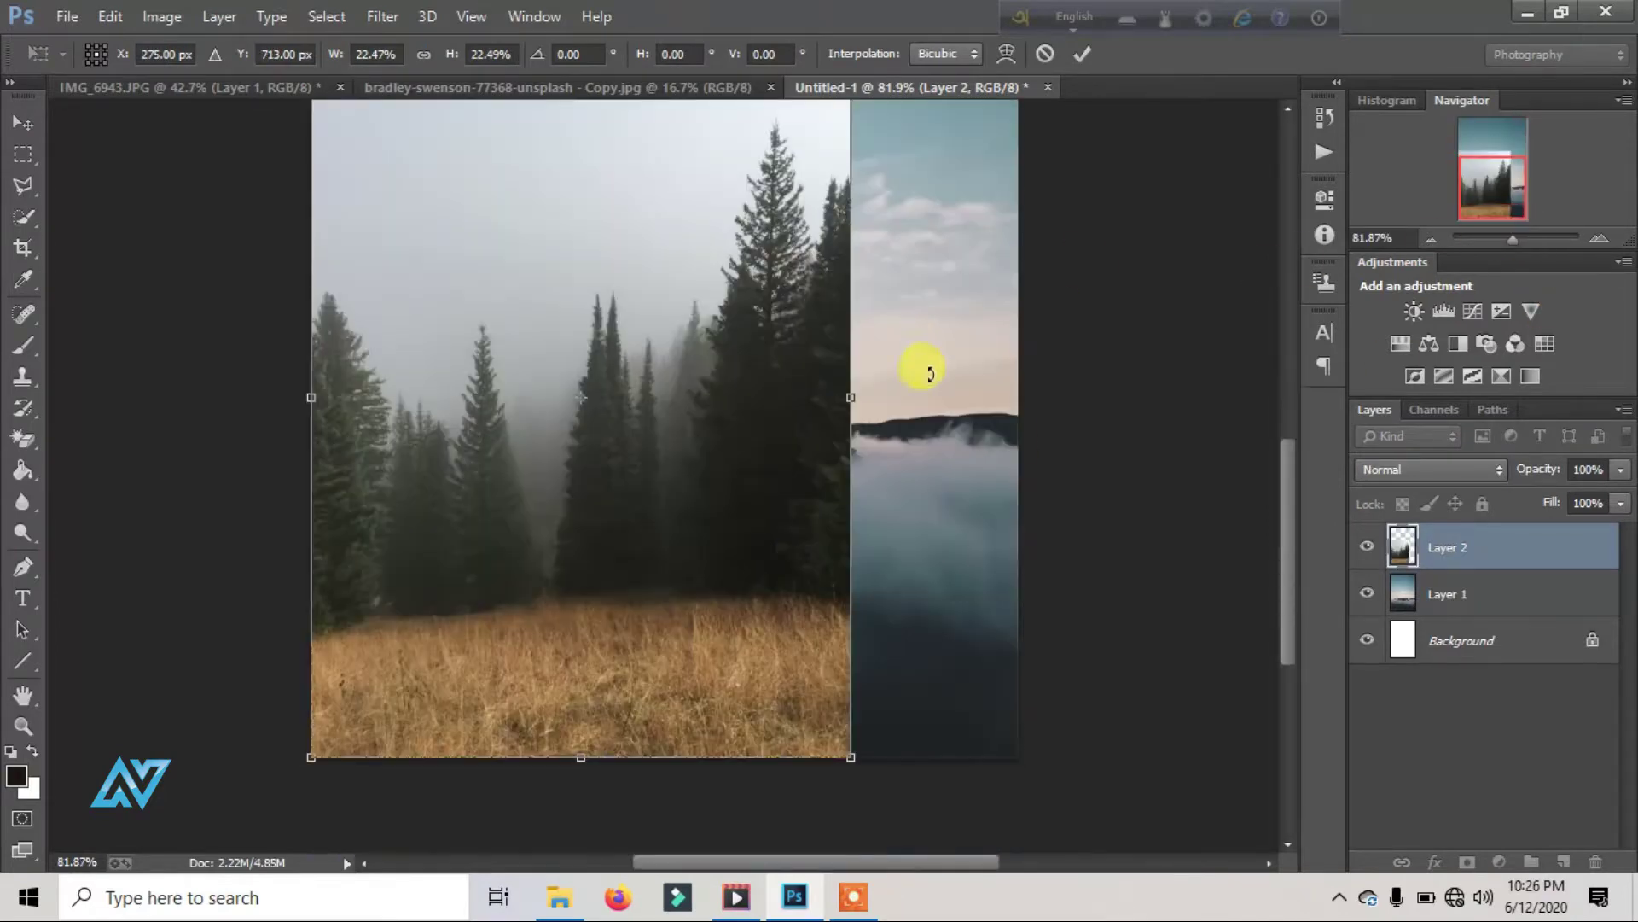
drag(851, 755, 841, 365)
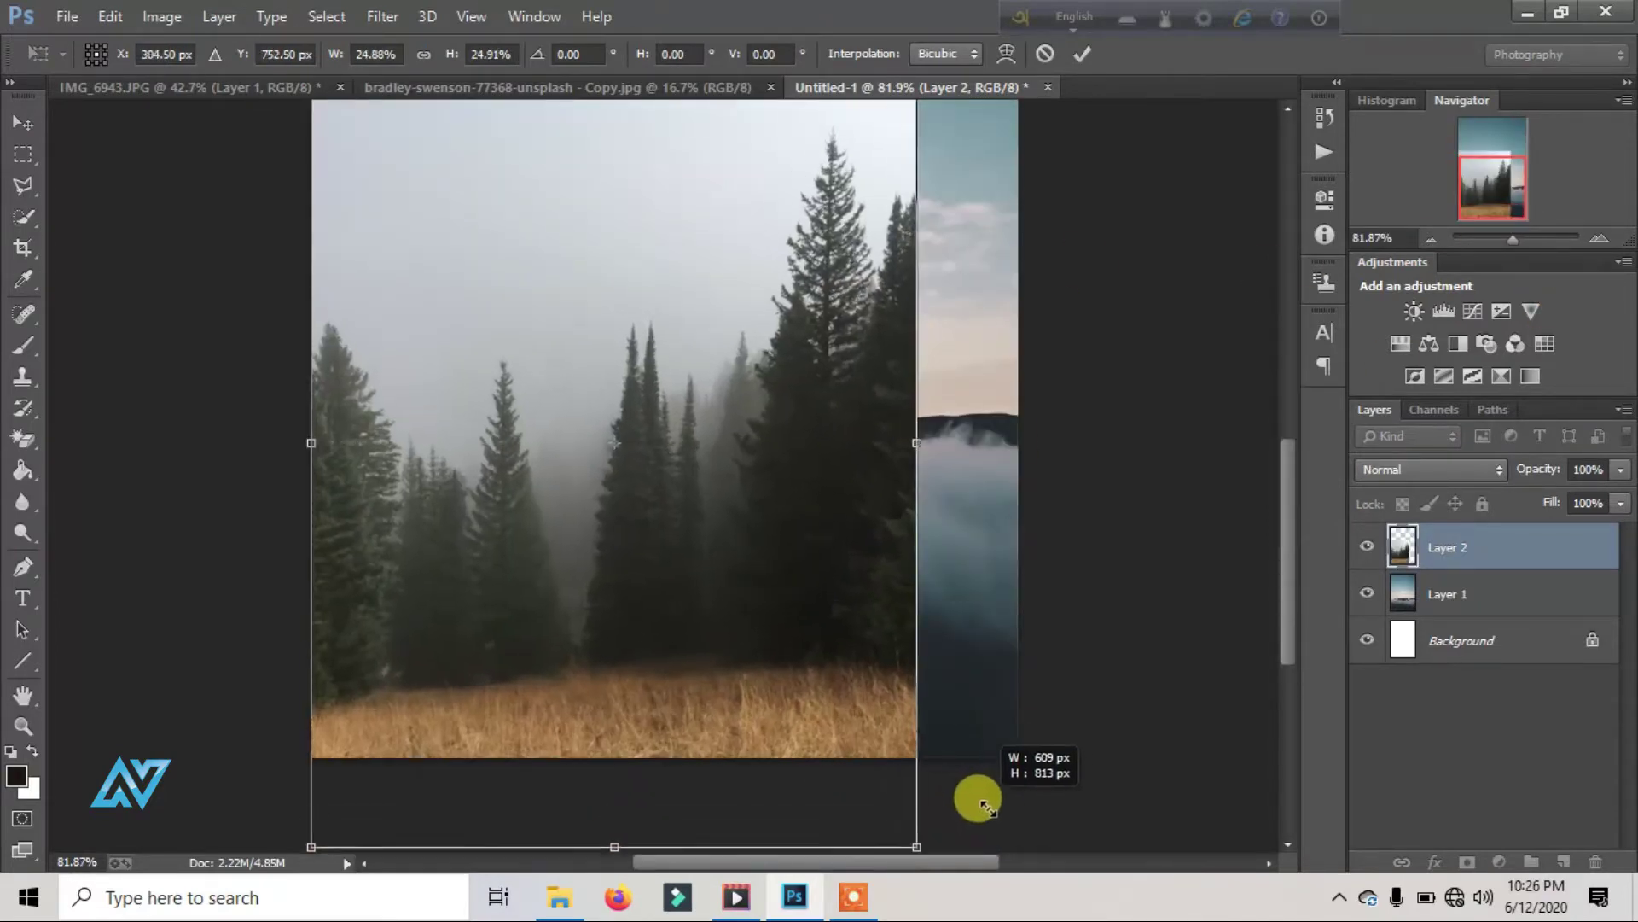
drag(805, 205, 848, 205)
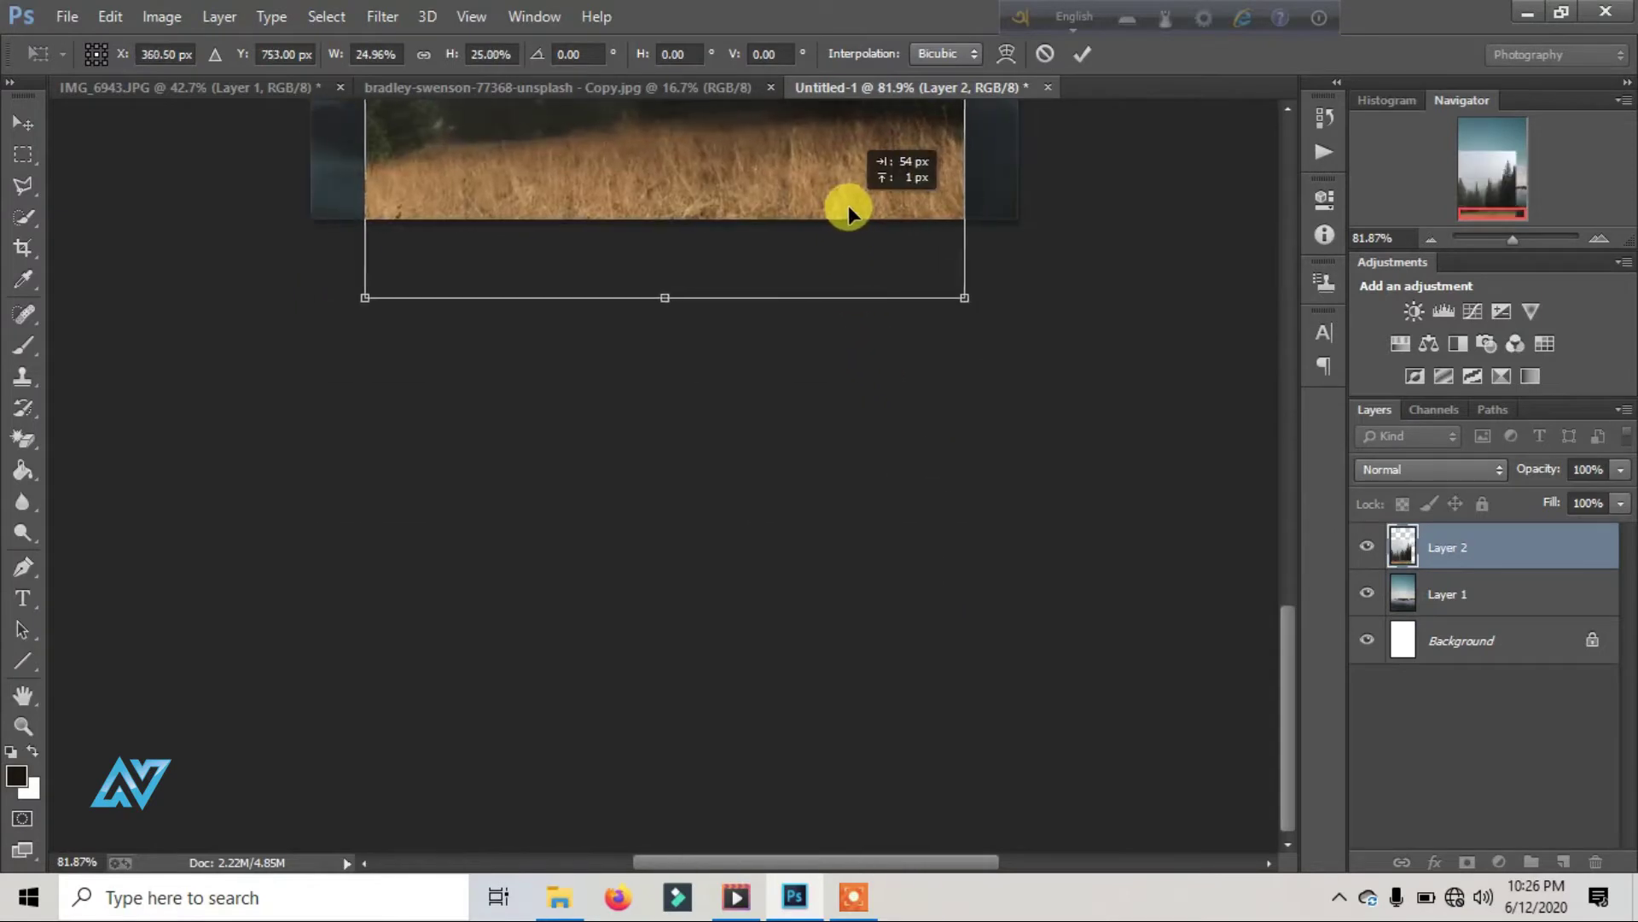
scroll(951, 402, up, 1)
scroll(950, 408, up, 4)
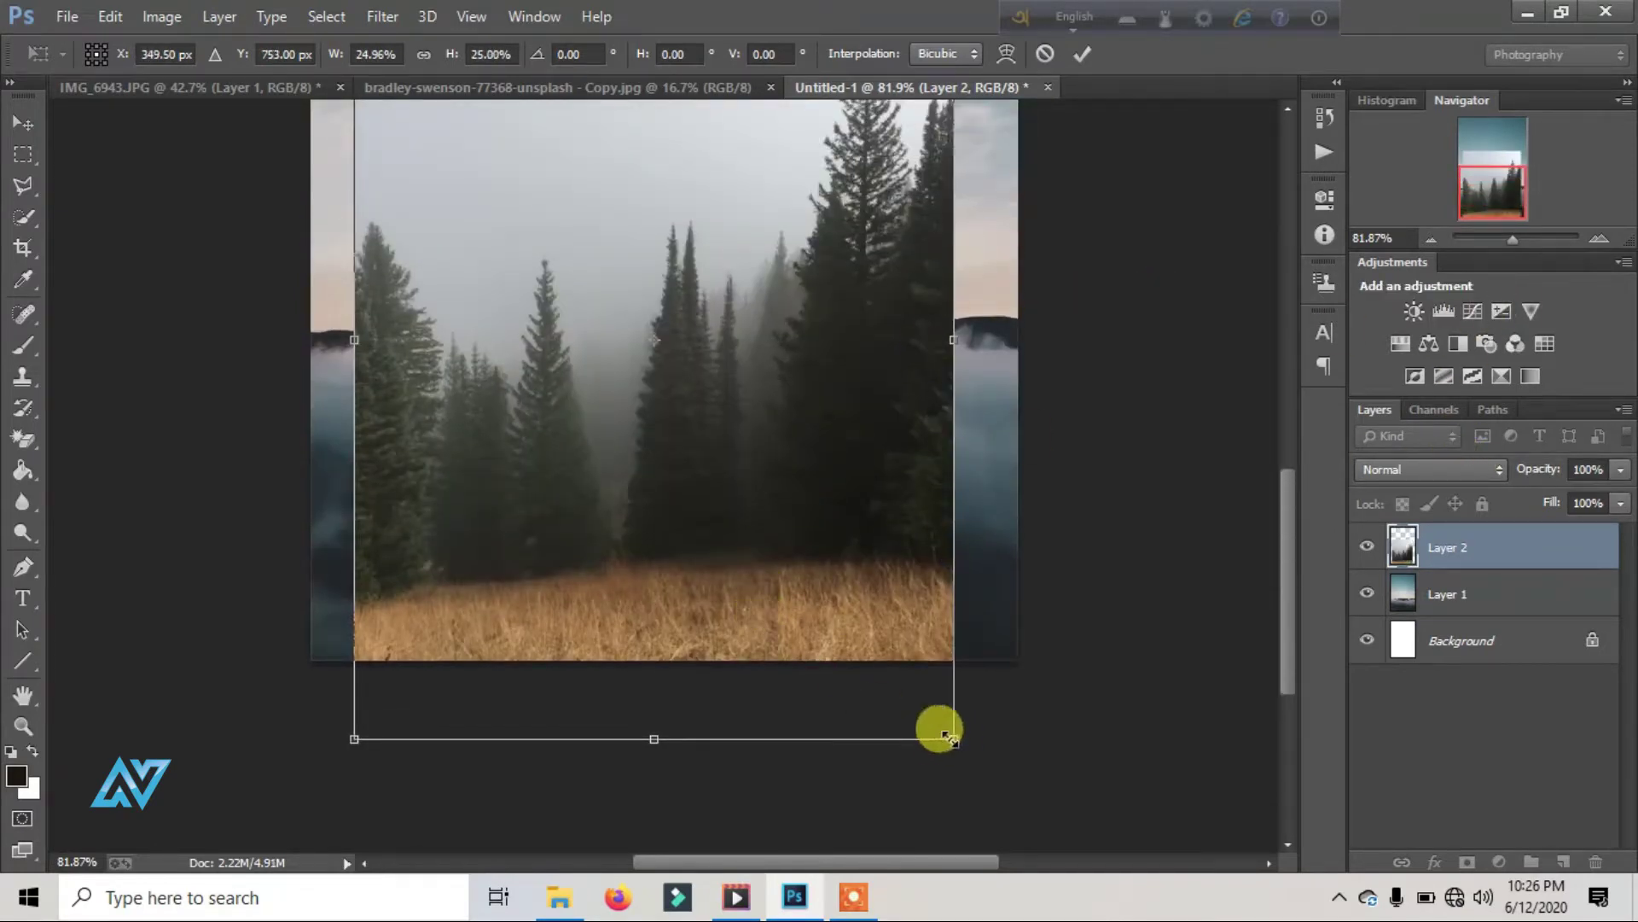
Step: Fit the forest photo across the lower canvas, leaving a strip of sky above, and commit
drag(945, 732, 1009, 789)
mouse_move(860, 563)
mouse_down()
mouse_move(830, 529)
mouse_move(819, 453)
mouse_up()
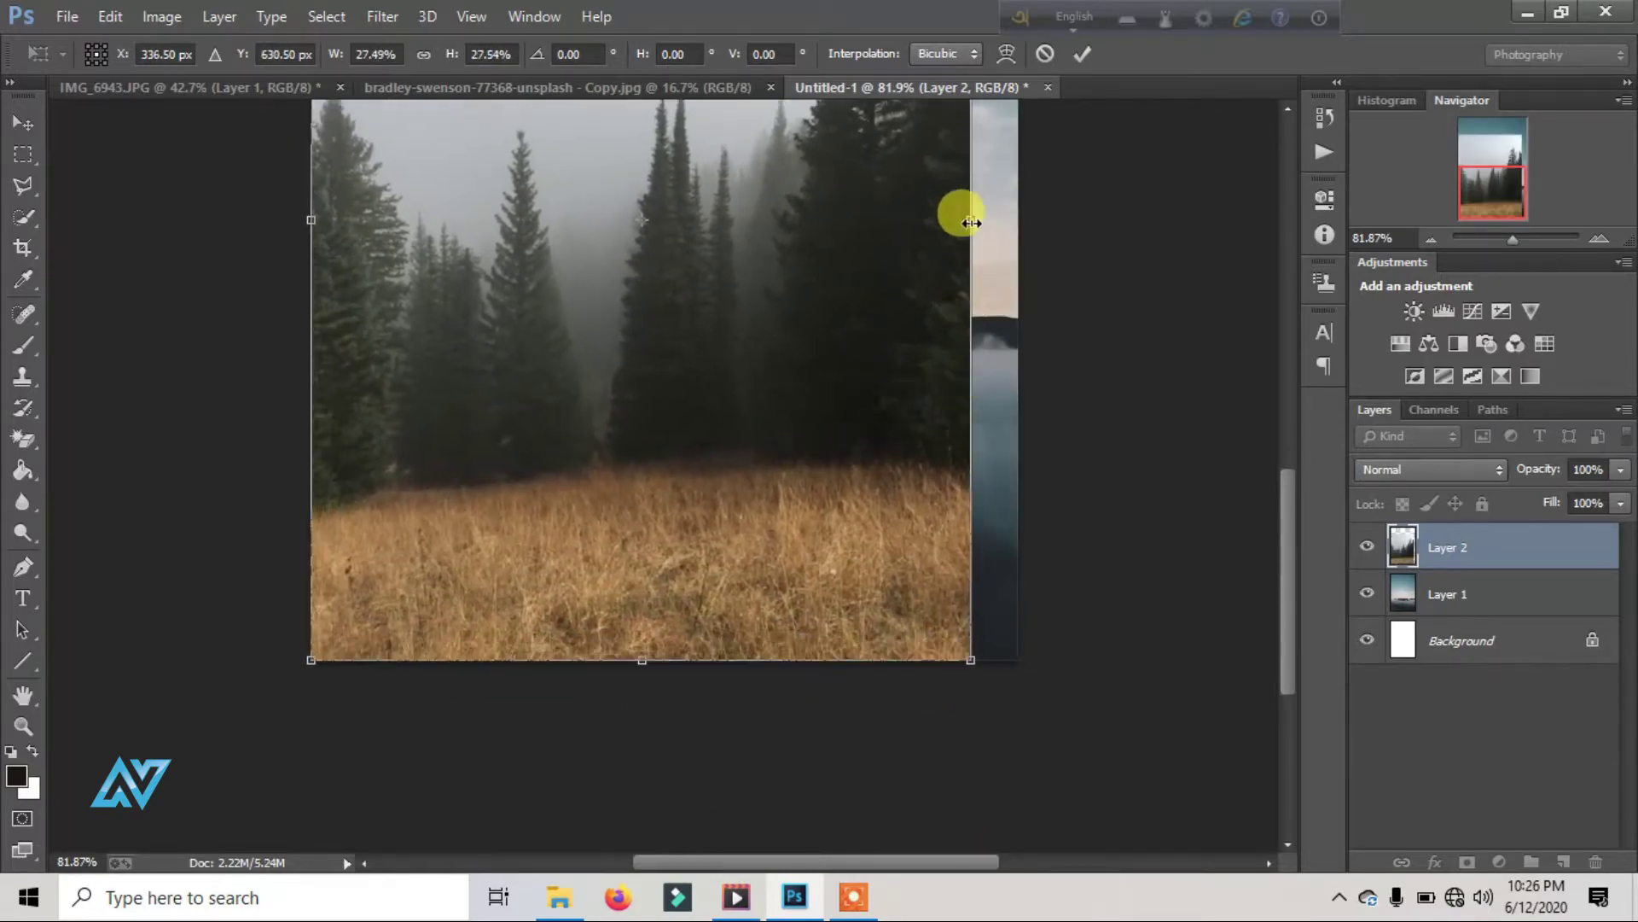
drag(981, 220, 1017, 221)
scroll(988, 365, up, 3)
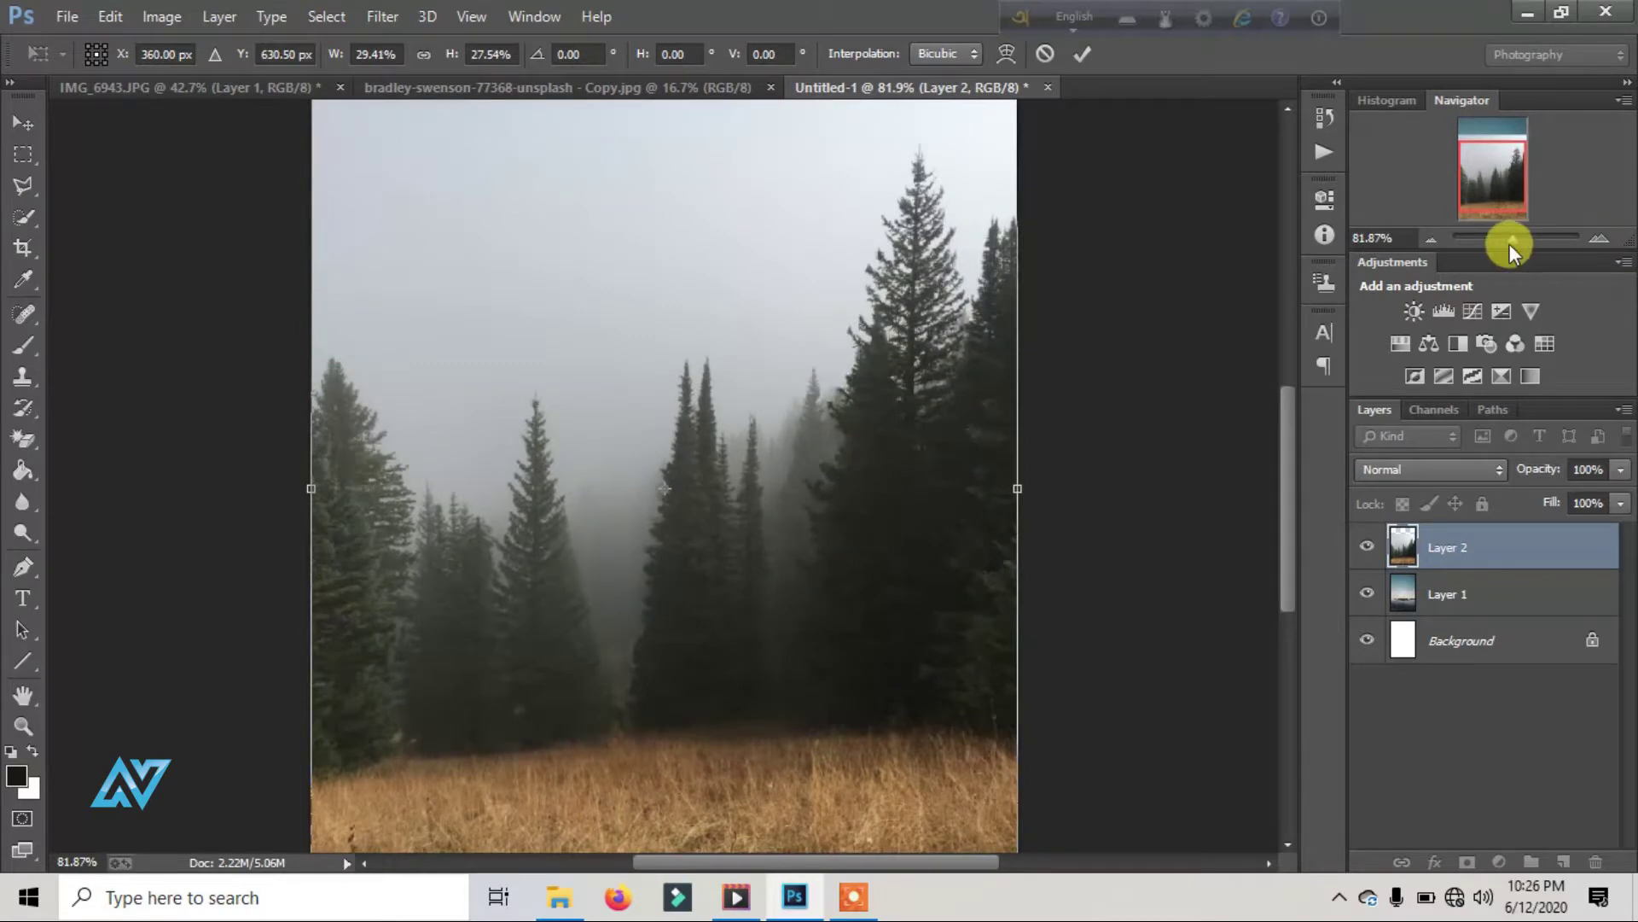
drag(1510, 248, 1506, 246)
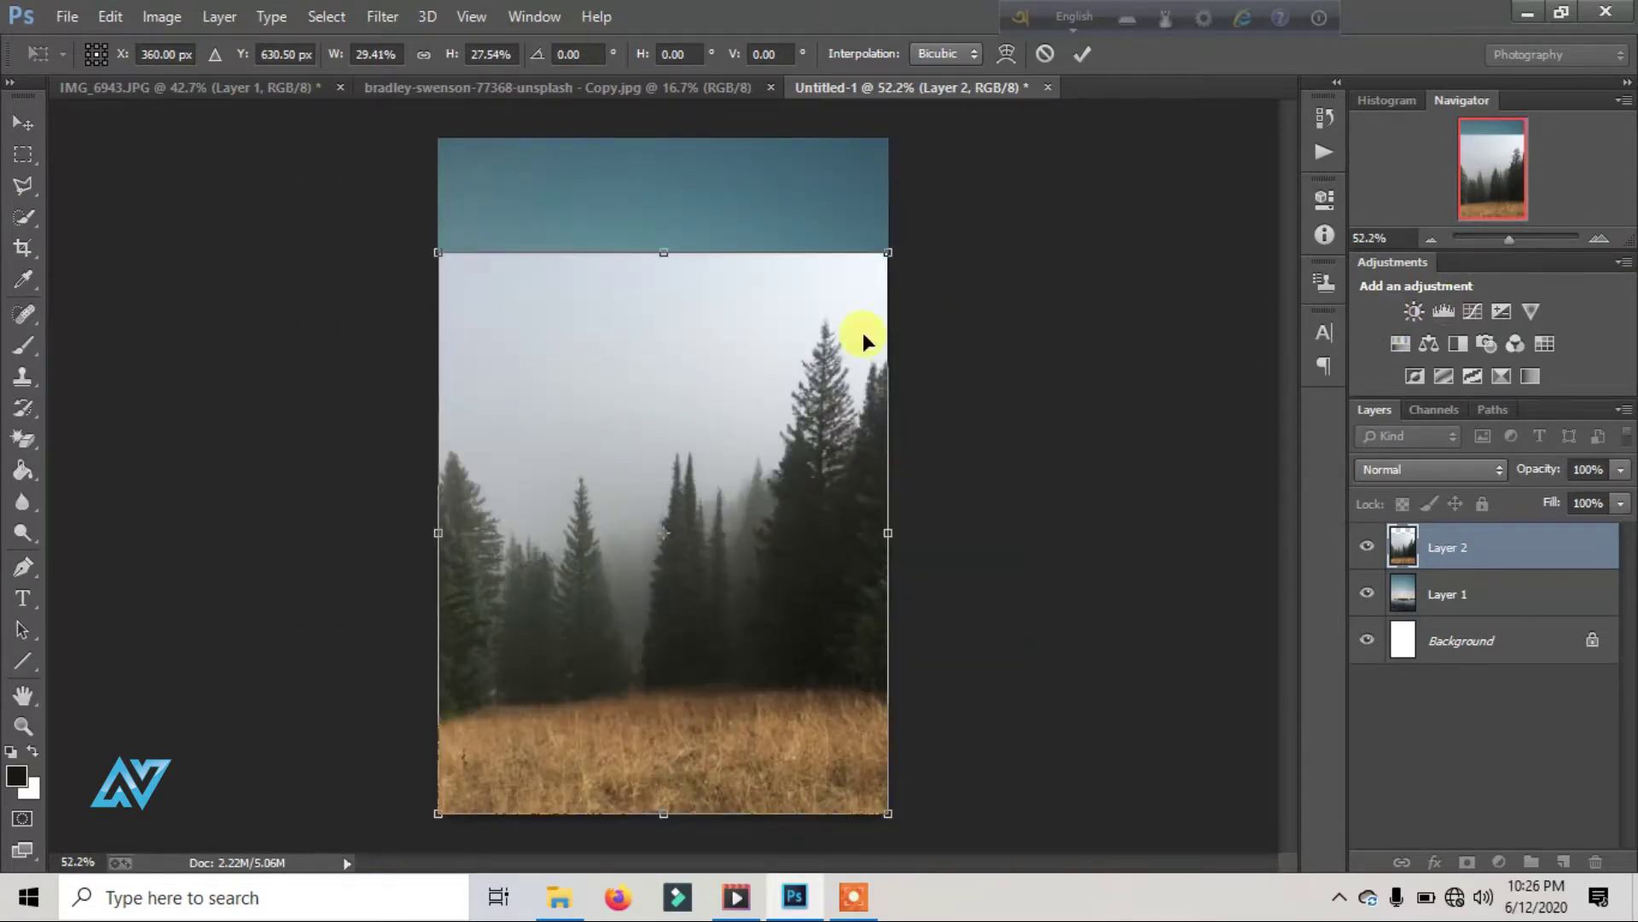
drag(664, 249, 663, 323)
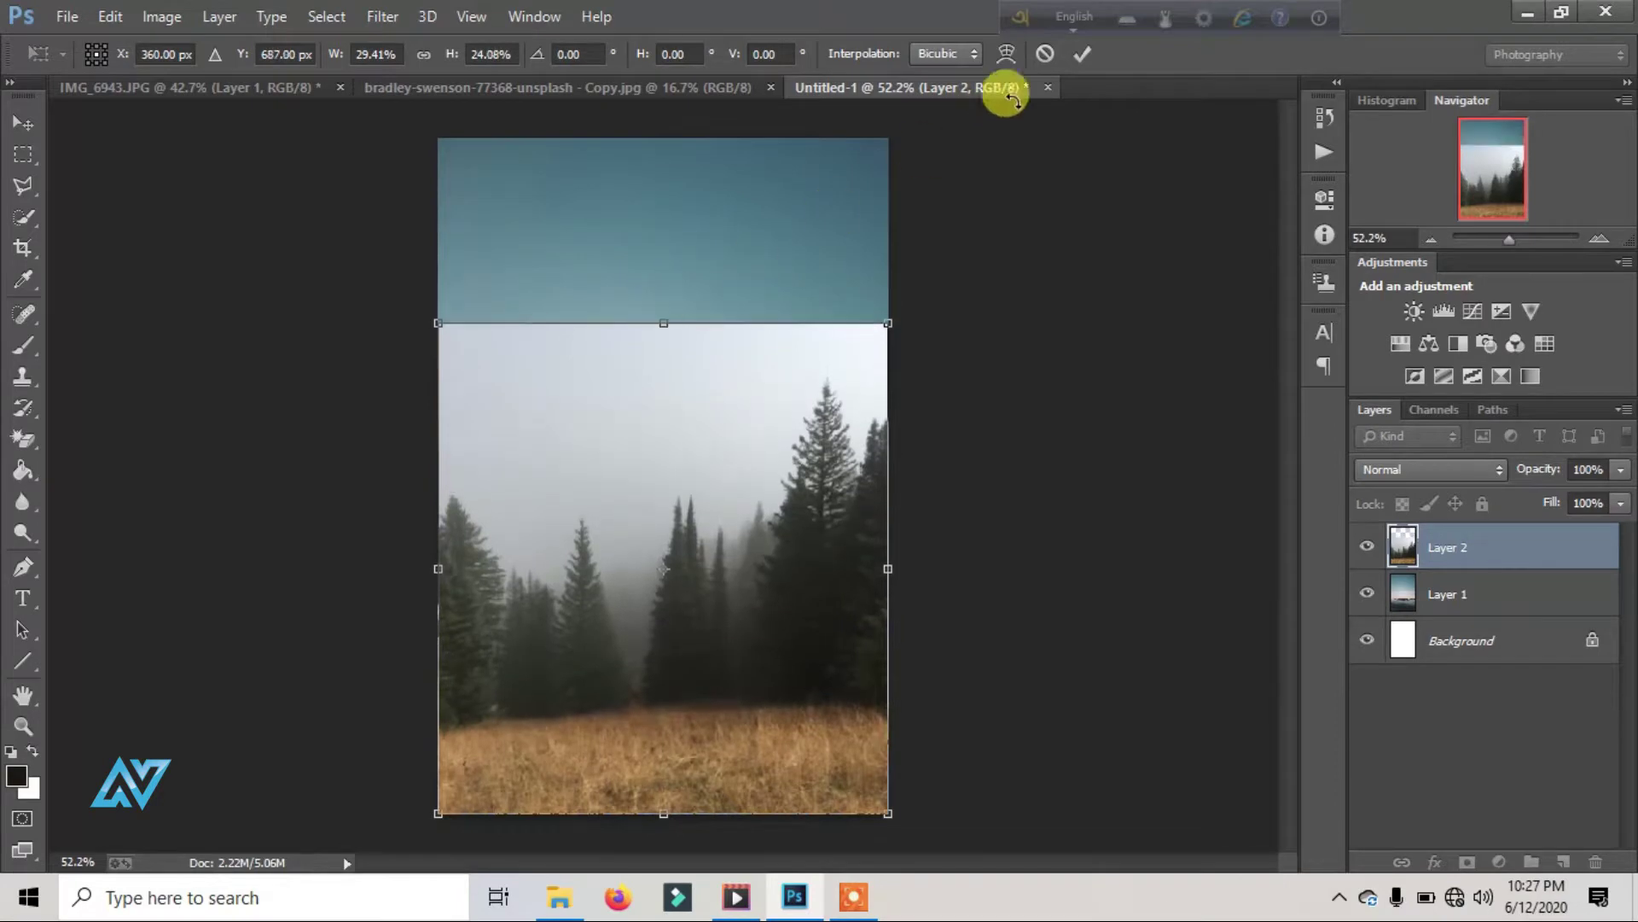
click(1081, 57)
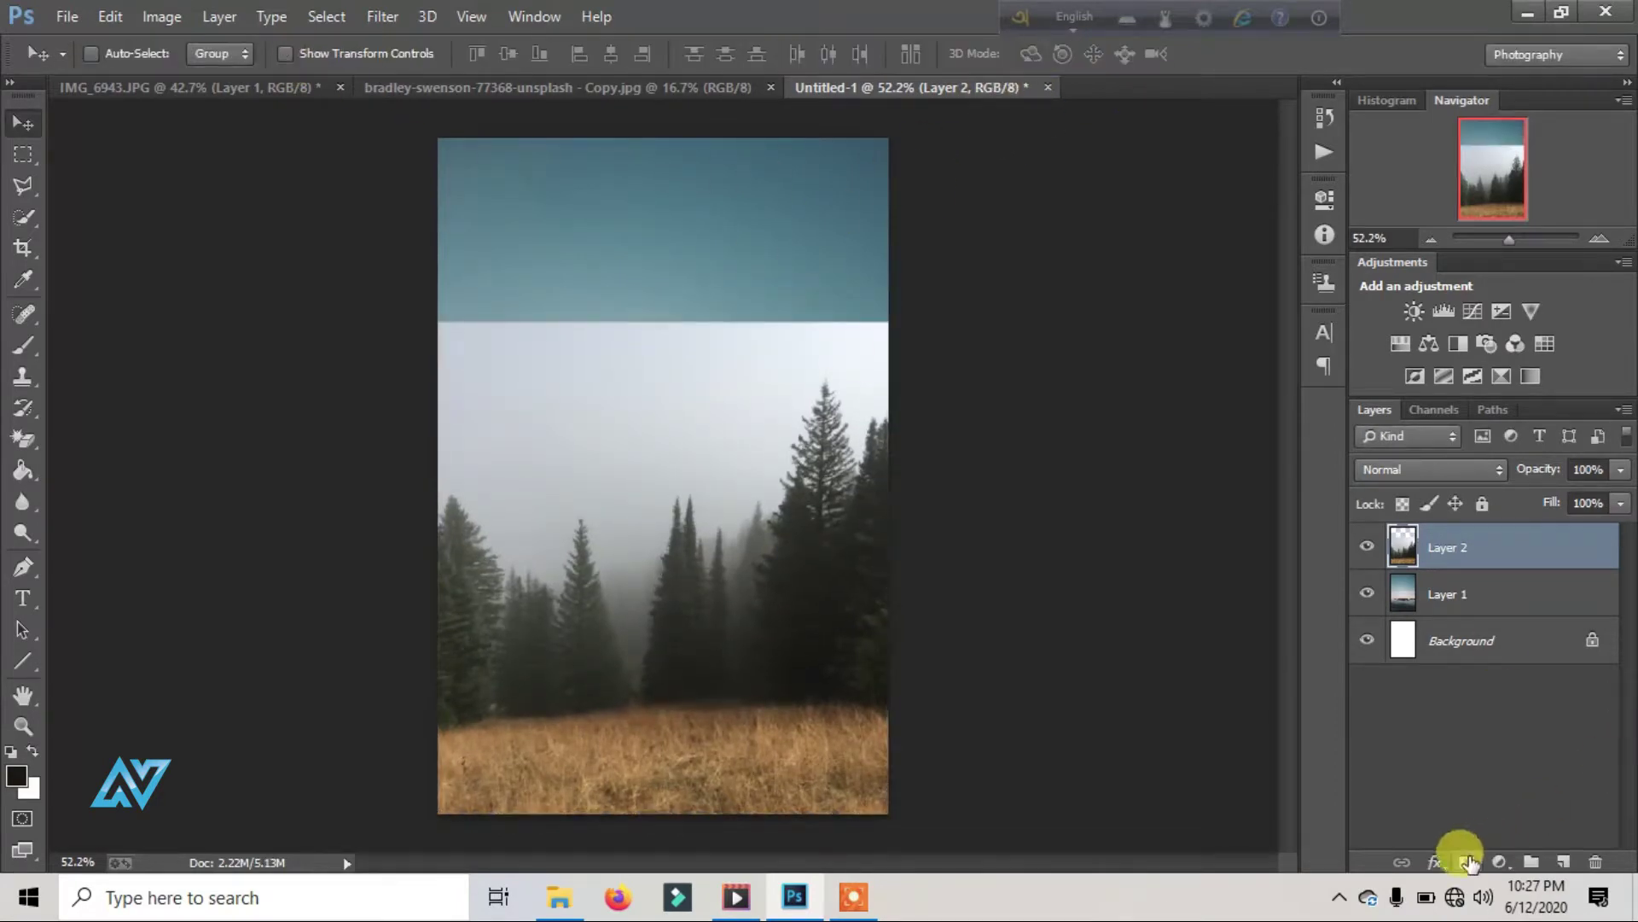
Step: Add a layer mask to Layer 2 and paint black over the fog edge with a soft round brush
click(1467, 861)
click(26, 347)
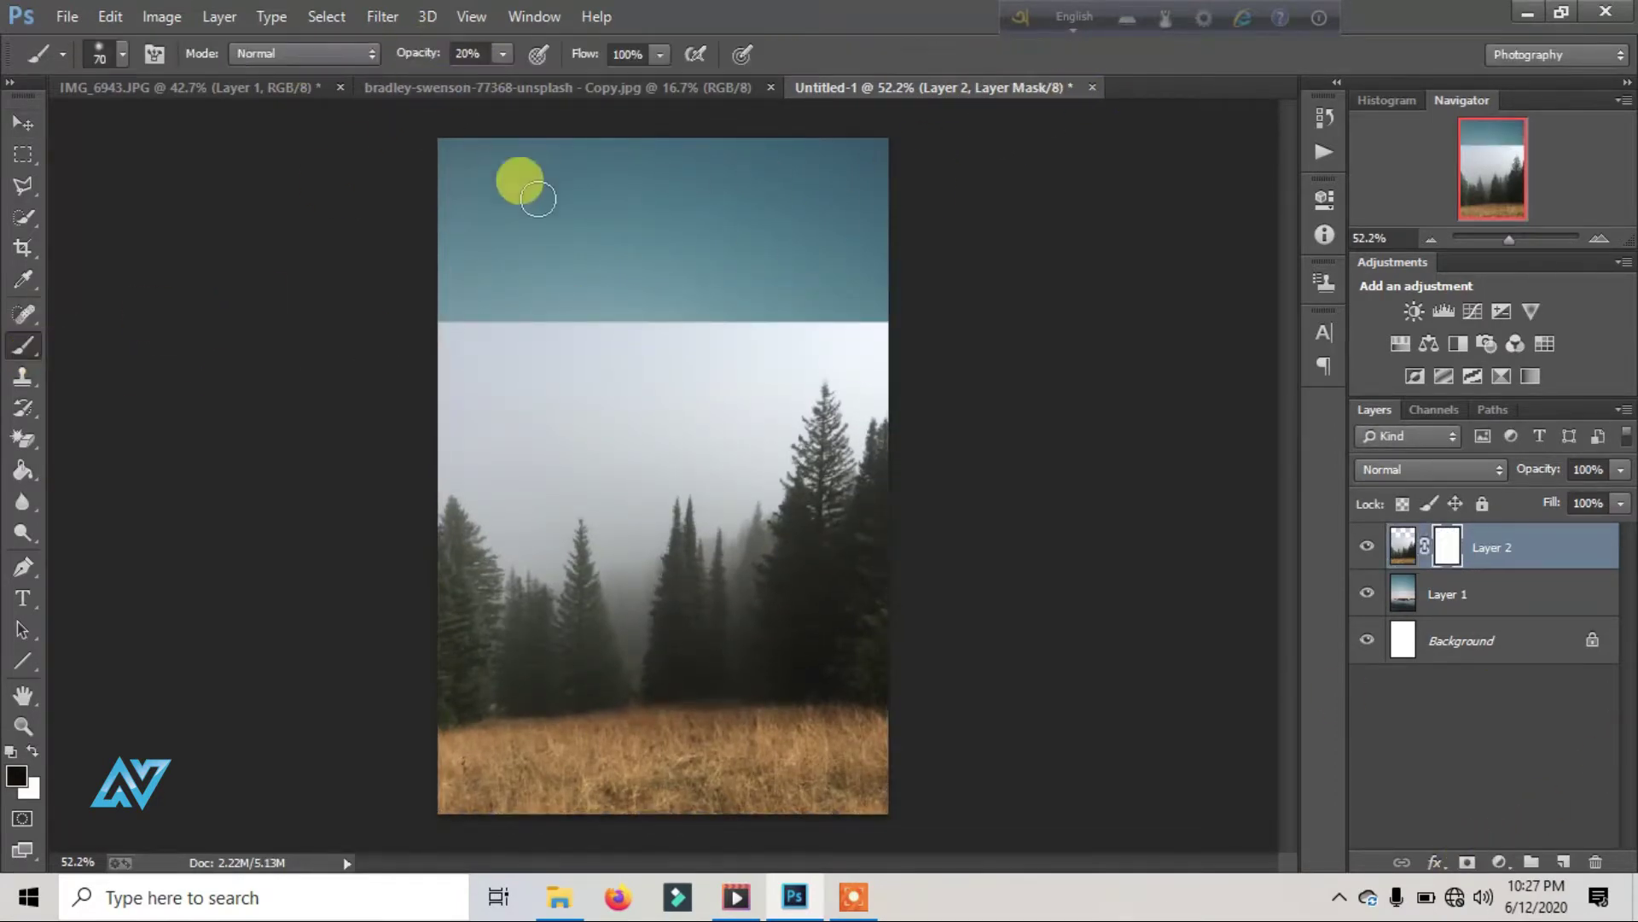
drag(765, 341, 641, 286)
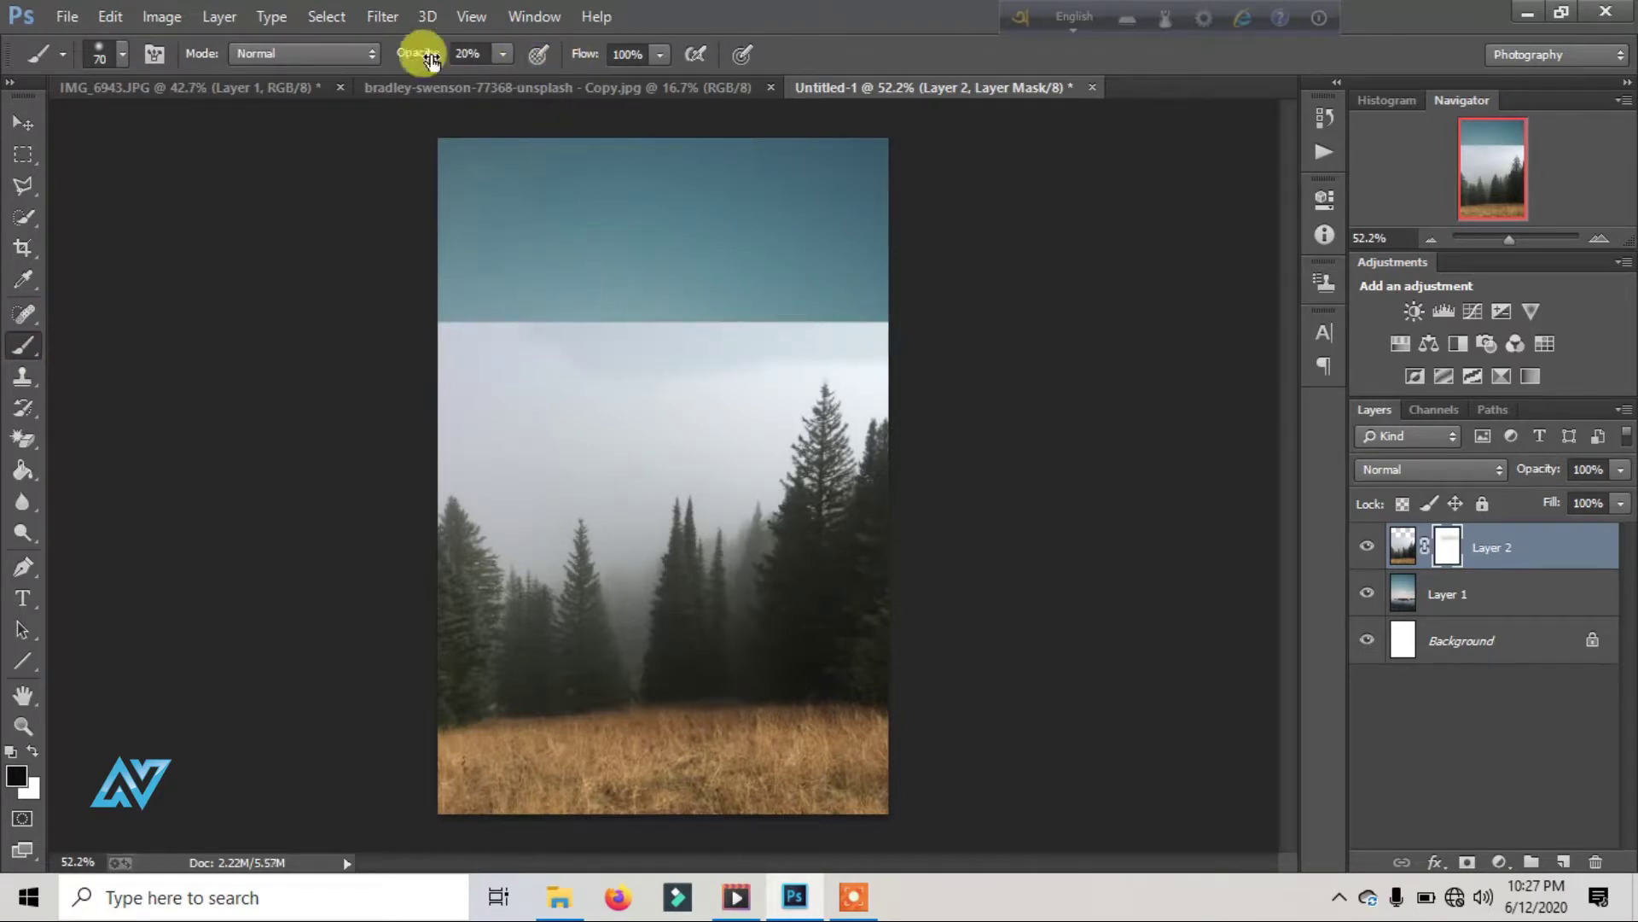
drag(421, 60, 426, 60)
mouse_move(512, 341)
mouse_down()
mouse_move(879, 337)
mouse_move(679, 326)
mouse_up()
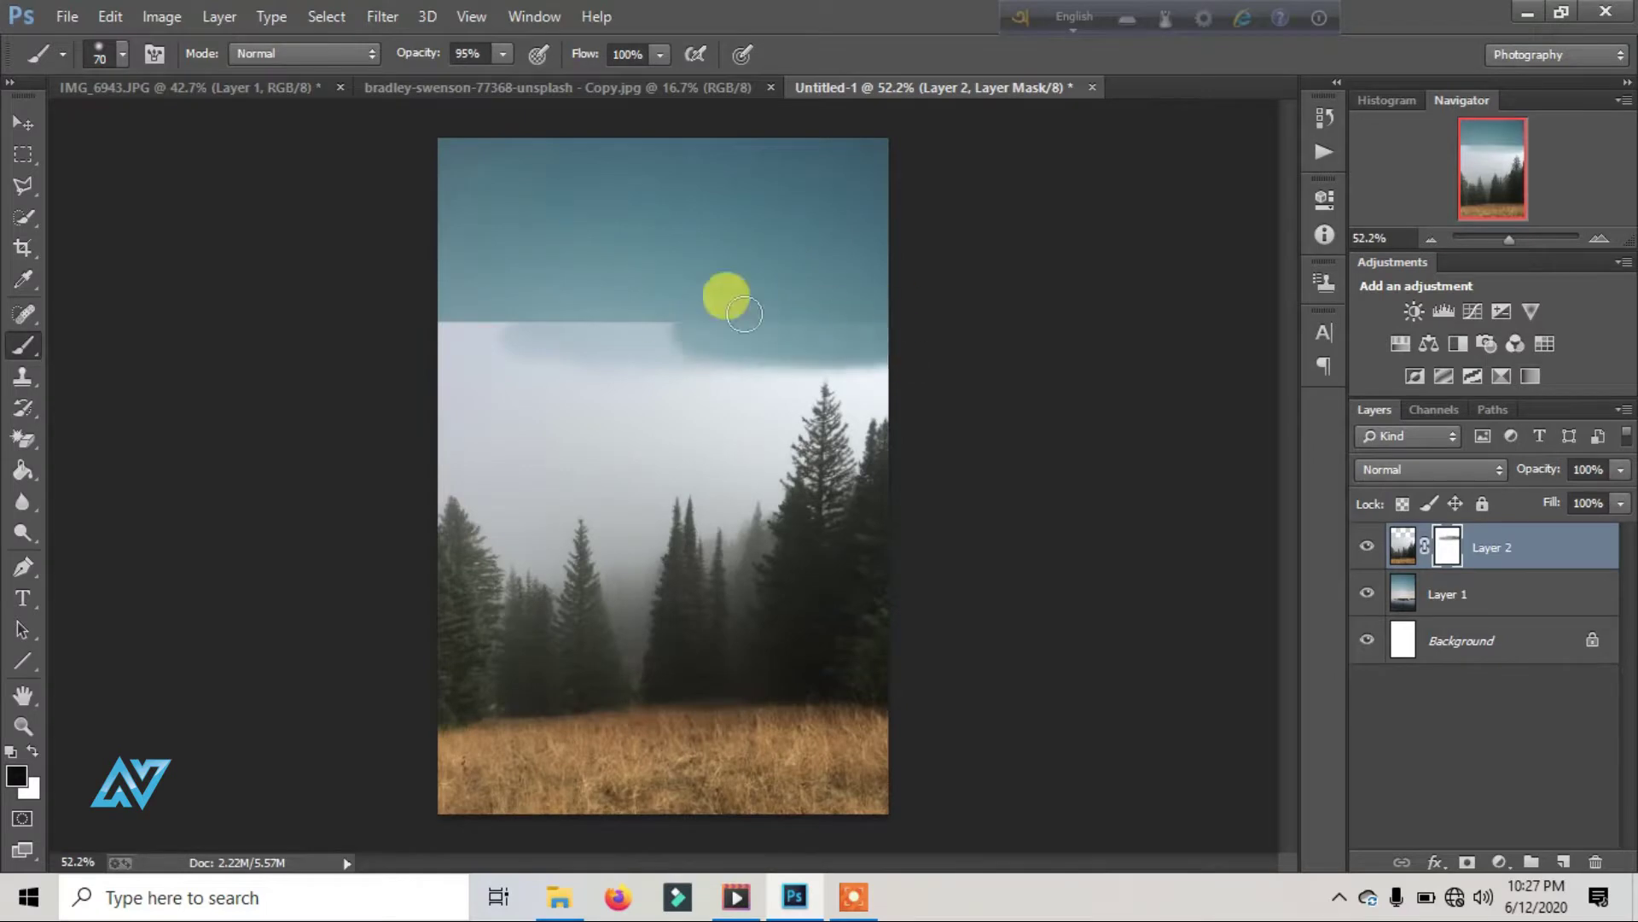
right_click(680, 334)
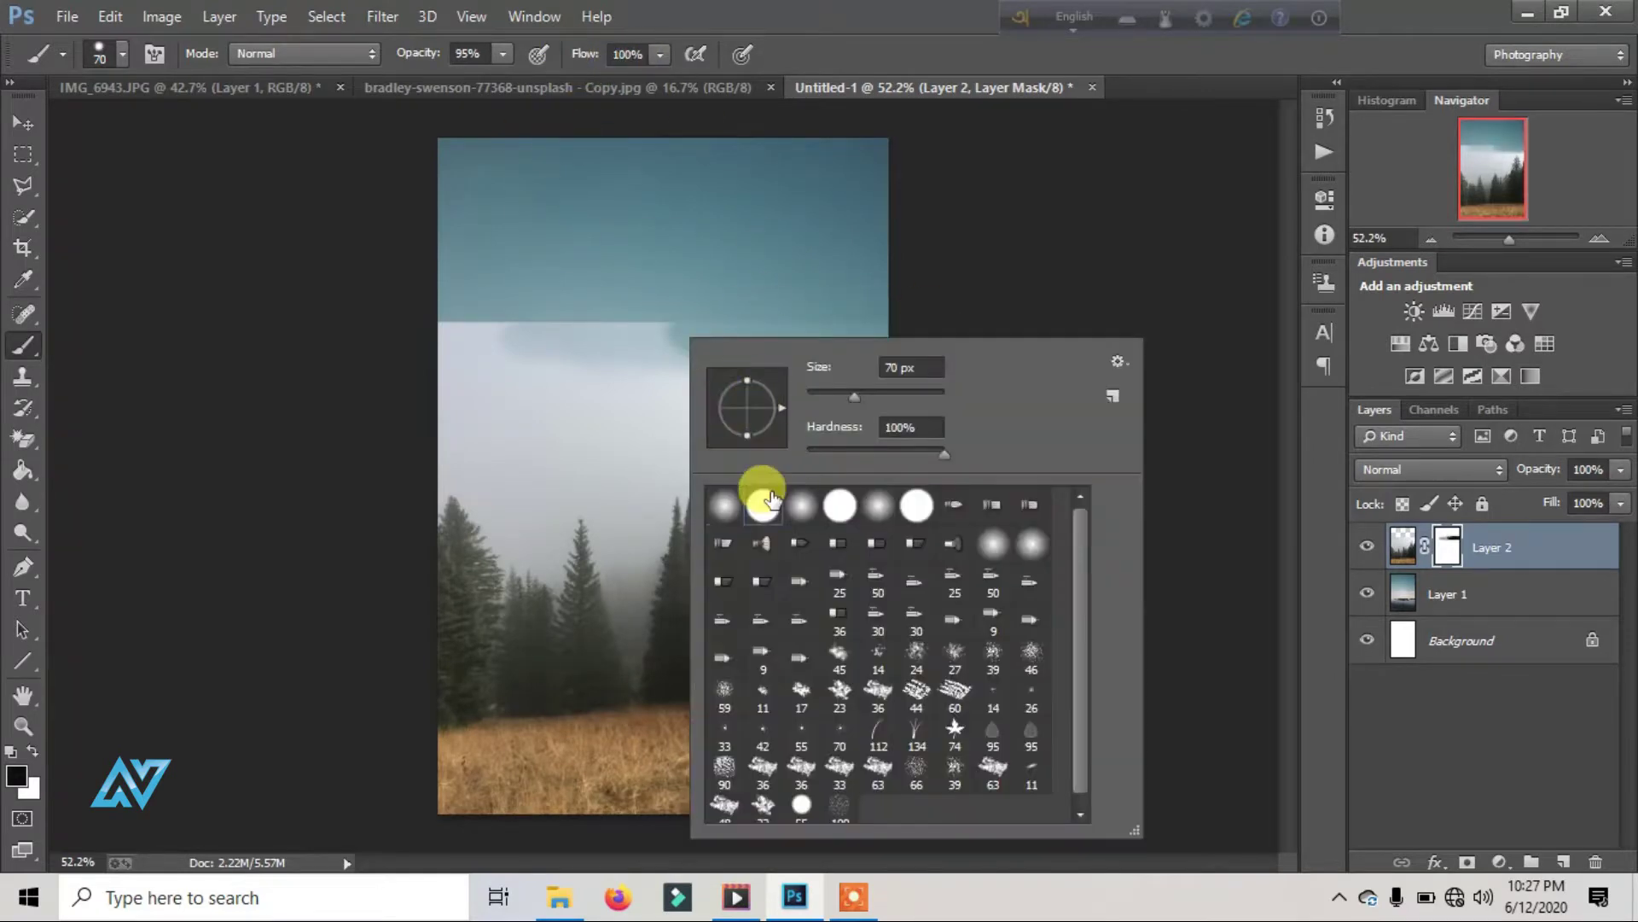
mouse_move(461, 342)
mouse_down()
mouse_move(713, 321)
mouse_move(566, 314)
mouse_move(841, 329)
mouse_move(475, 321)
mouse_up()
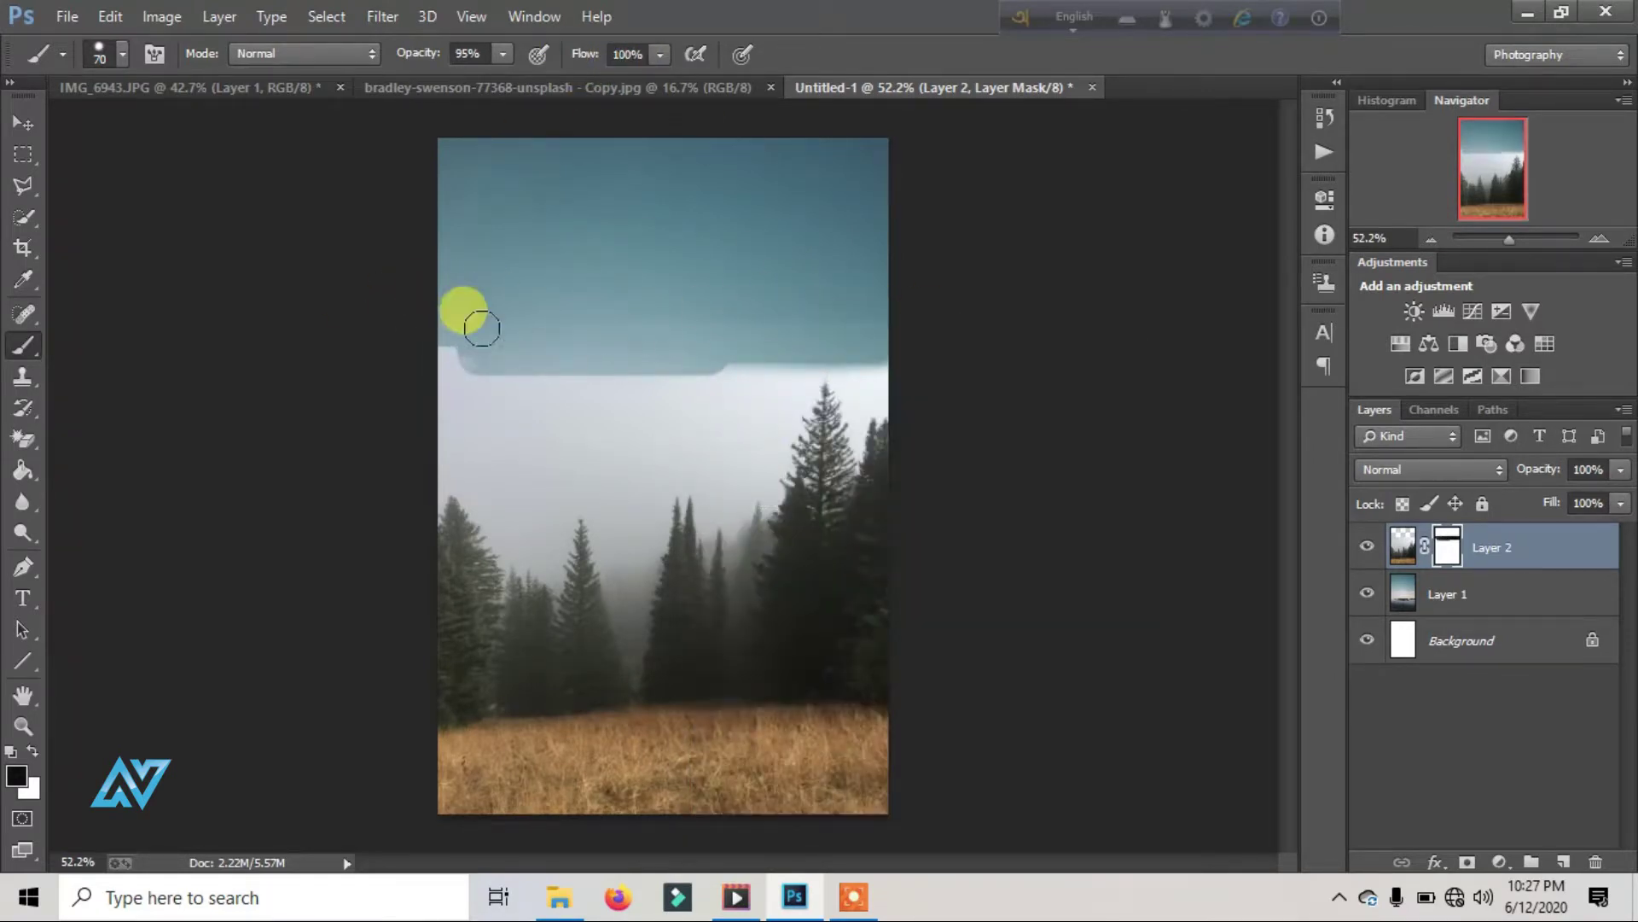
right_click(494, 329)
click(512, 475)
Step: At 78% brush opacity, blend the sky around the tall treetop and along the left edge
mouse_move(515, 401)
mouse_down()
mouse_move(566, 402)
mouse_move(535, 431)
mouse_move(625, 381)
mouse_move(391, 341)
mouse_move(837, 355)
mouse_move(772, 402)
mouse_move(852, 355)
mouse_move(892, 390)
mouse_move(851, 373)
mouse_move(761, 420)
mouse_move(614, 421)
mouse_move(827, 399)
mouse_up()
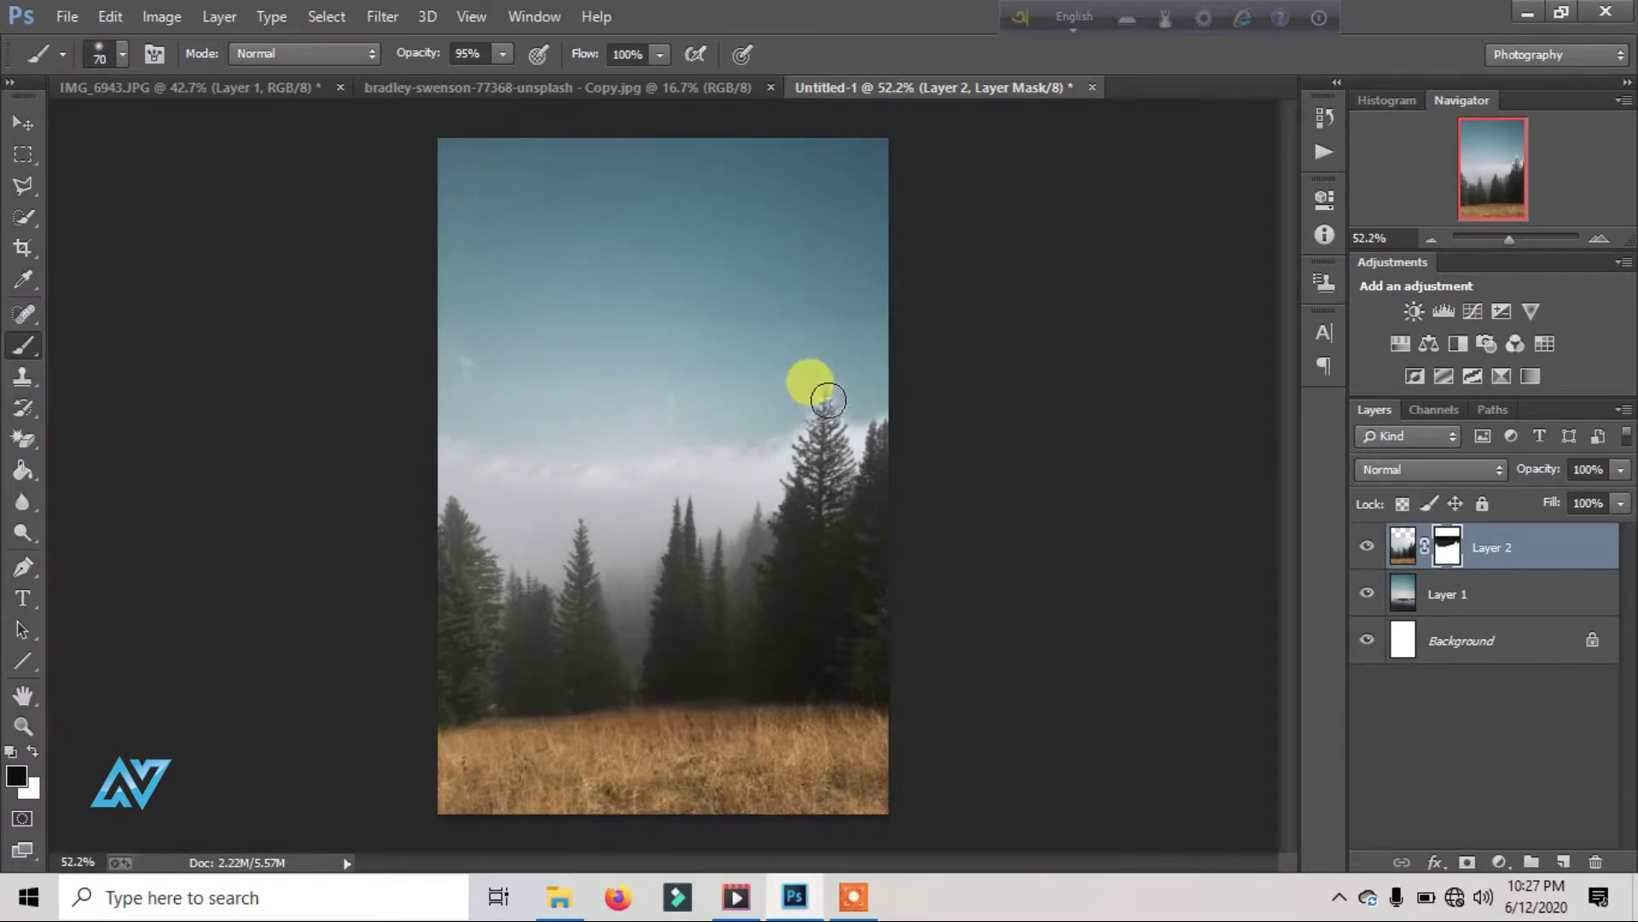
click(410, 53)
drag(404, 53, 401, 53)
mouse_move(835, 414)
mouse_down()
mouse_move(854, 433)
mouse_move(779, 450)
mouse_move(849, 421)
mouse_move(854, 453)
mouse_up()
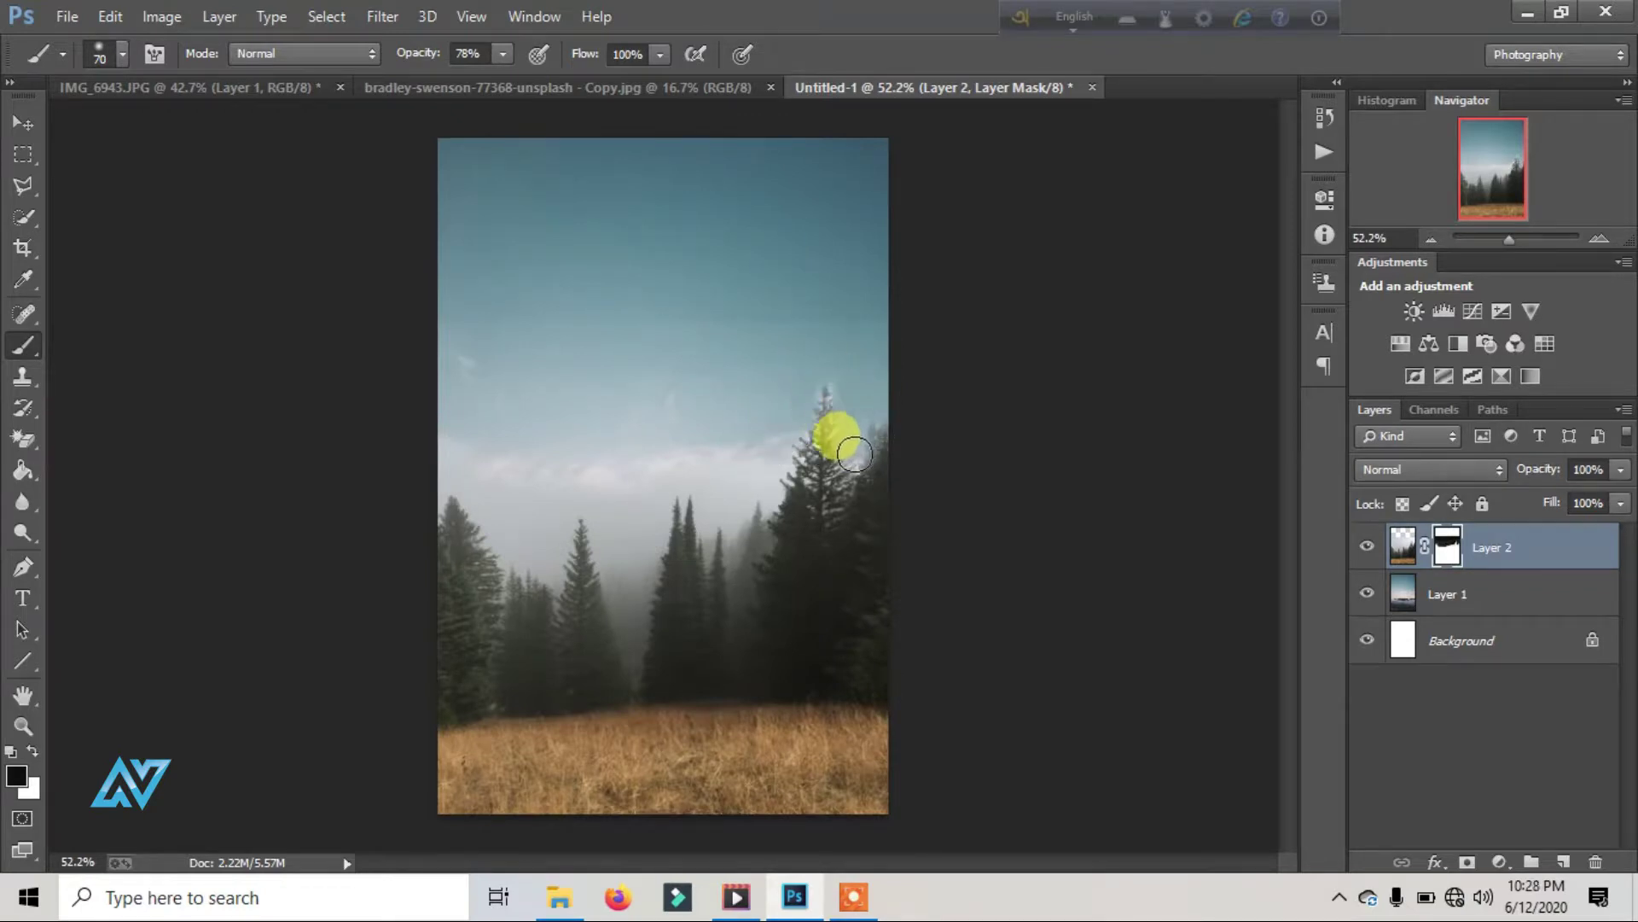
drag(720, 446, 428, 330)
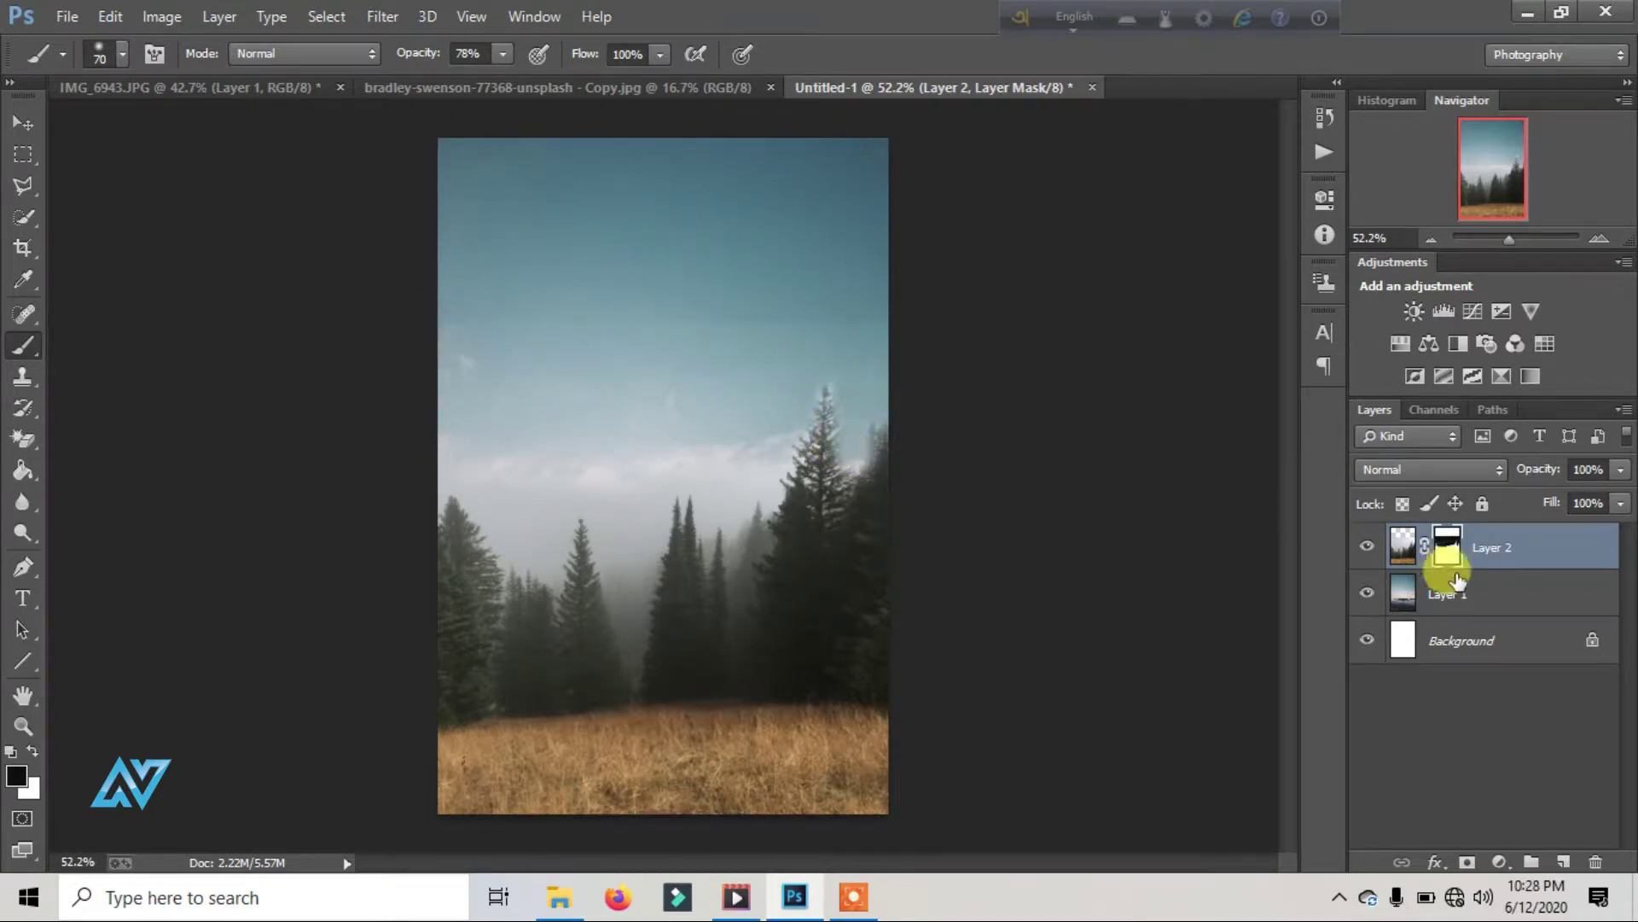
click(1477, 596)
click(1485, 550)
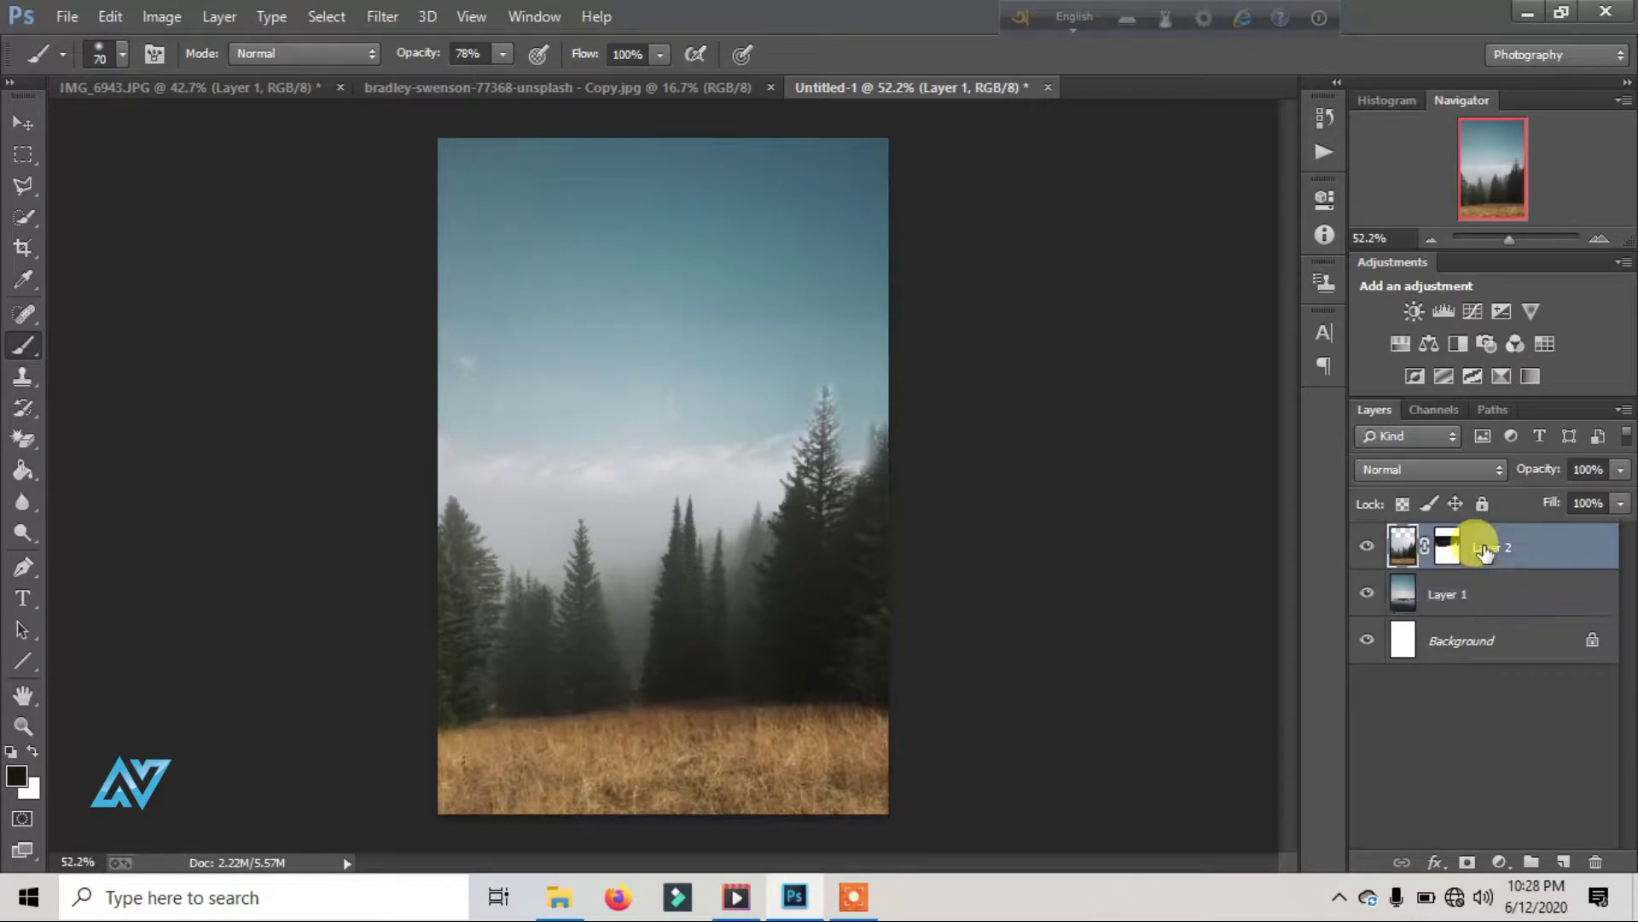
Step: Set the forest layer's Reds to Hue -8 and Saturation -28 in Hue/Saturation
click(221, 19)
mouse_move(198, 77)
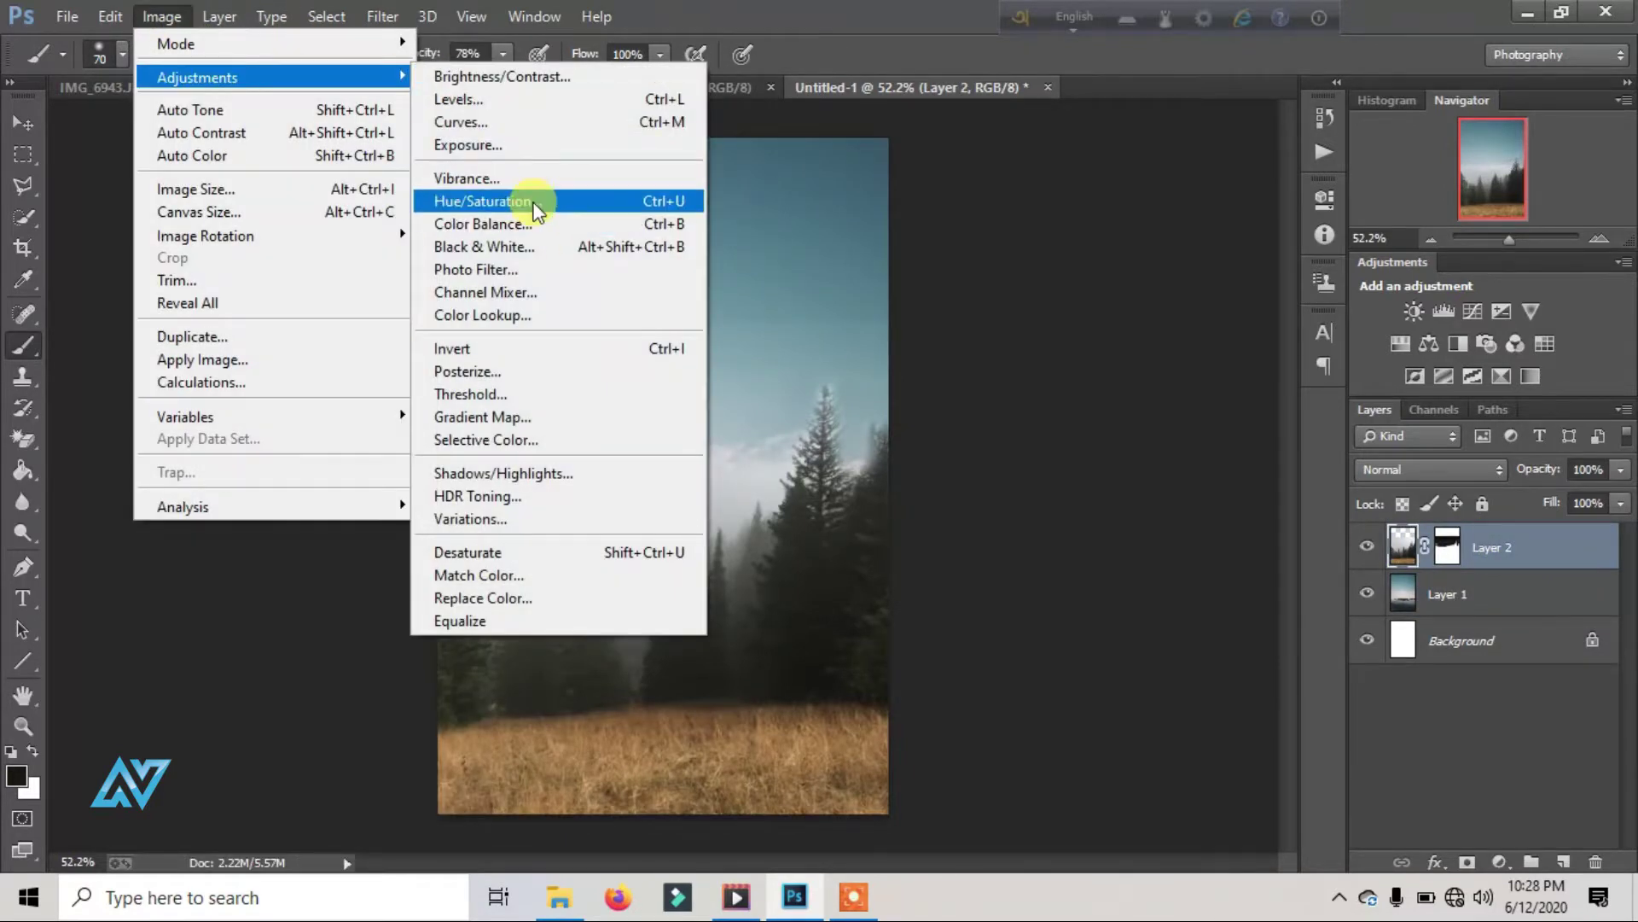
click(526, 201)
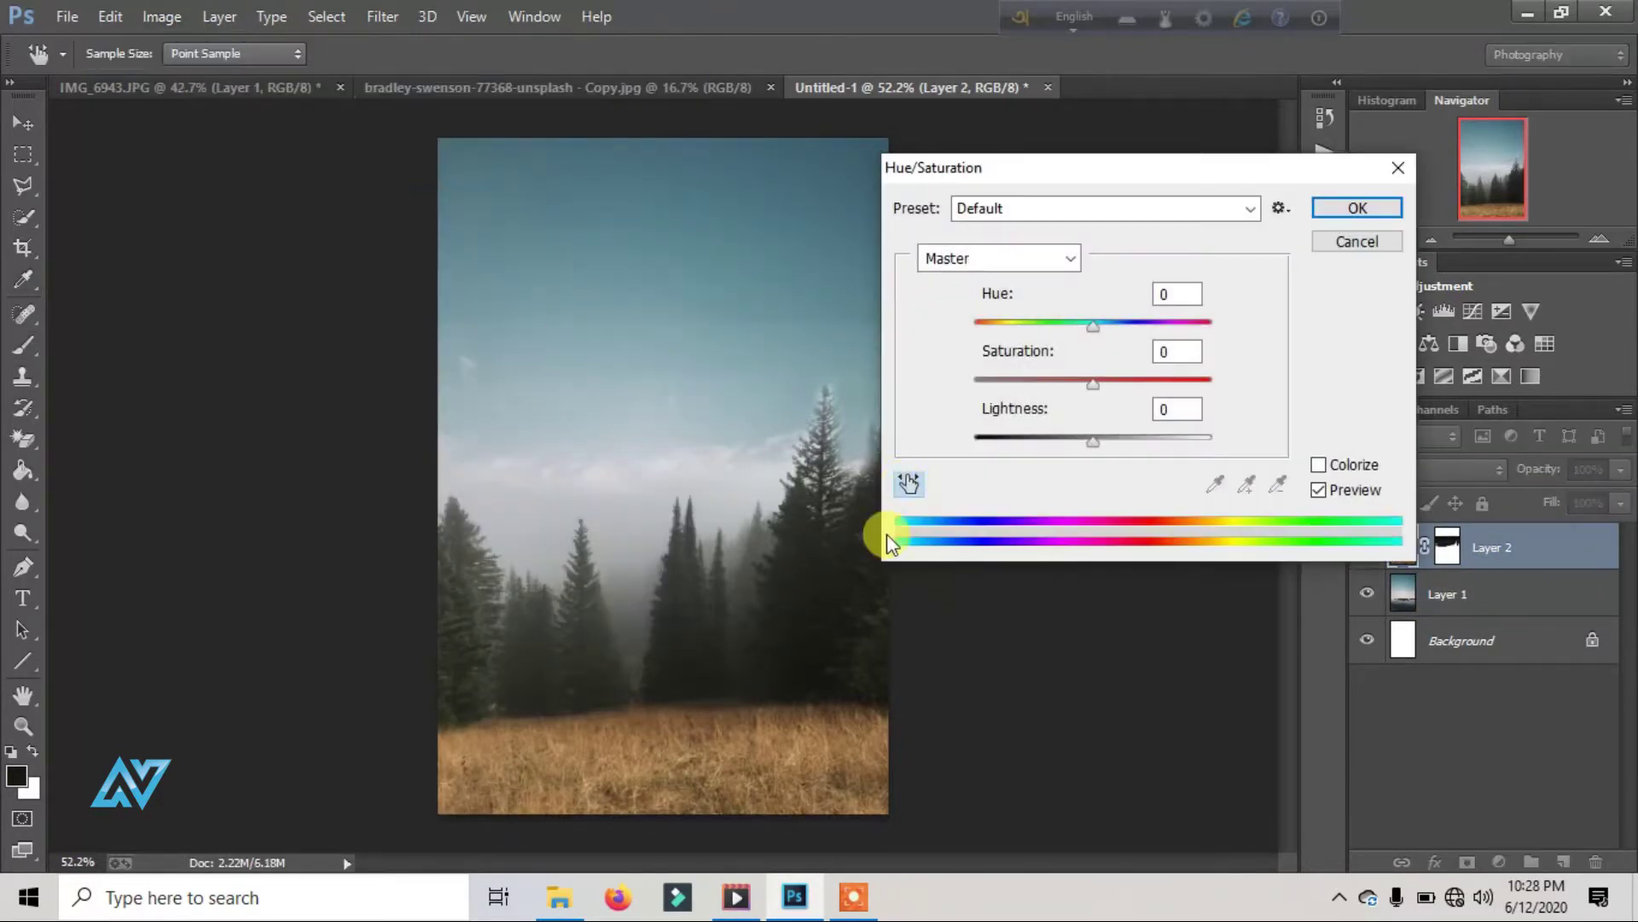
key(alt+3)
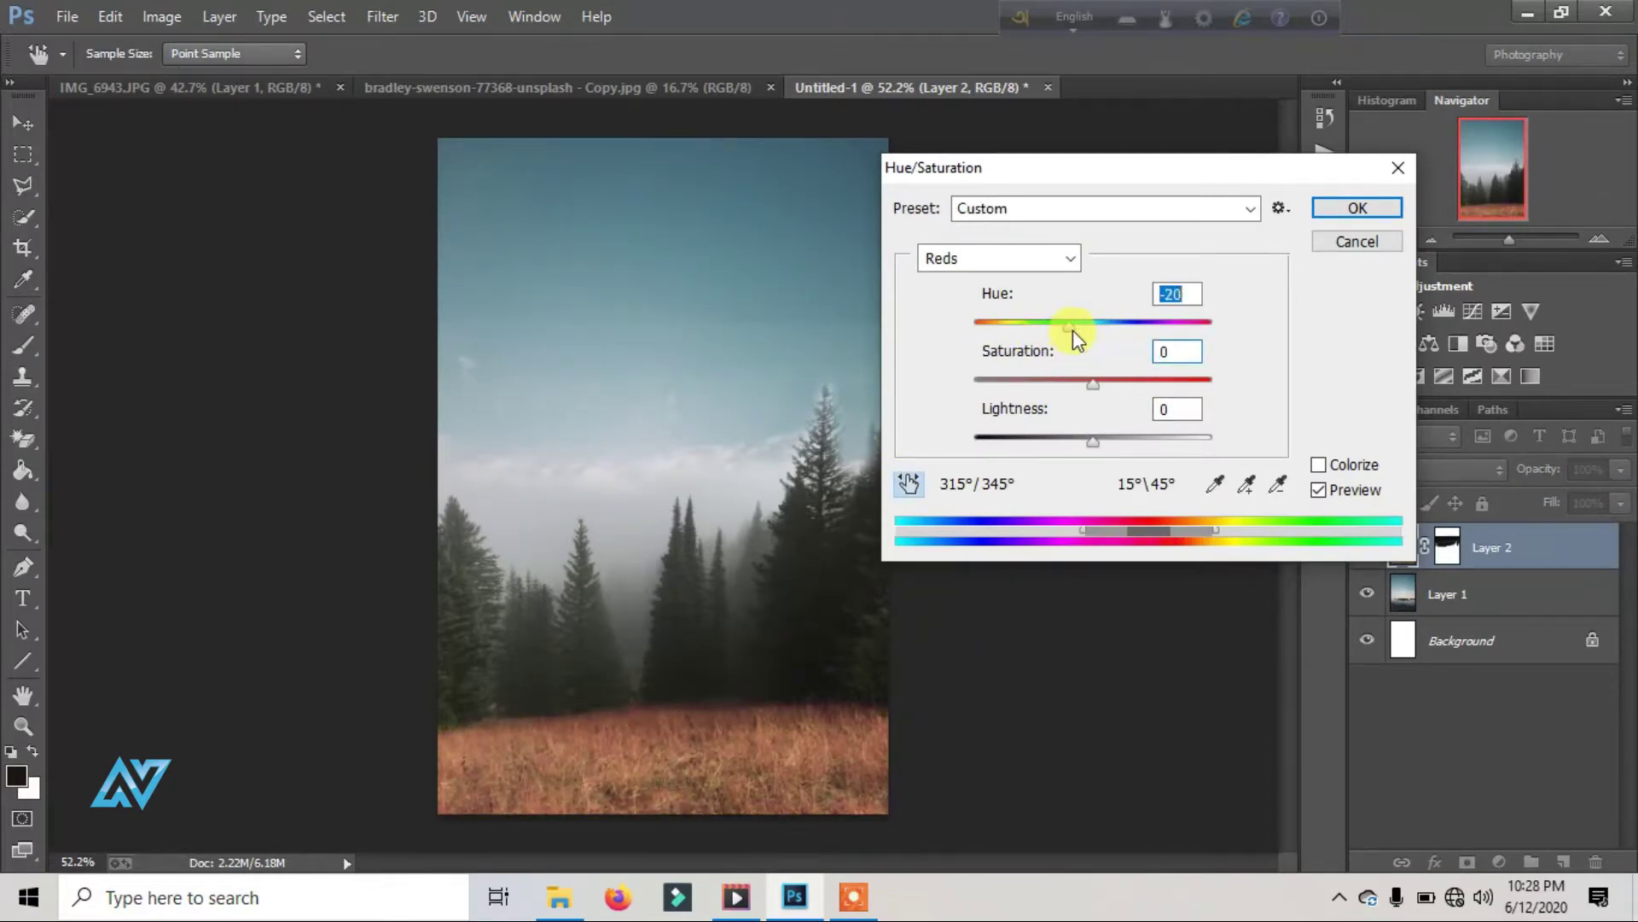
drag(1084, 334, 1063, 385)
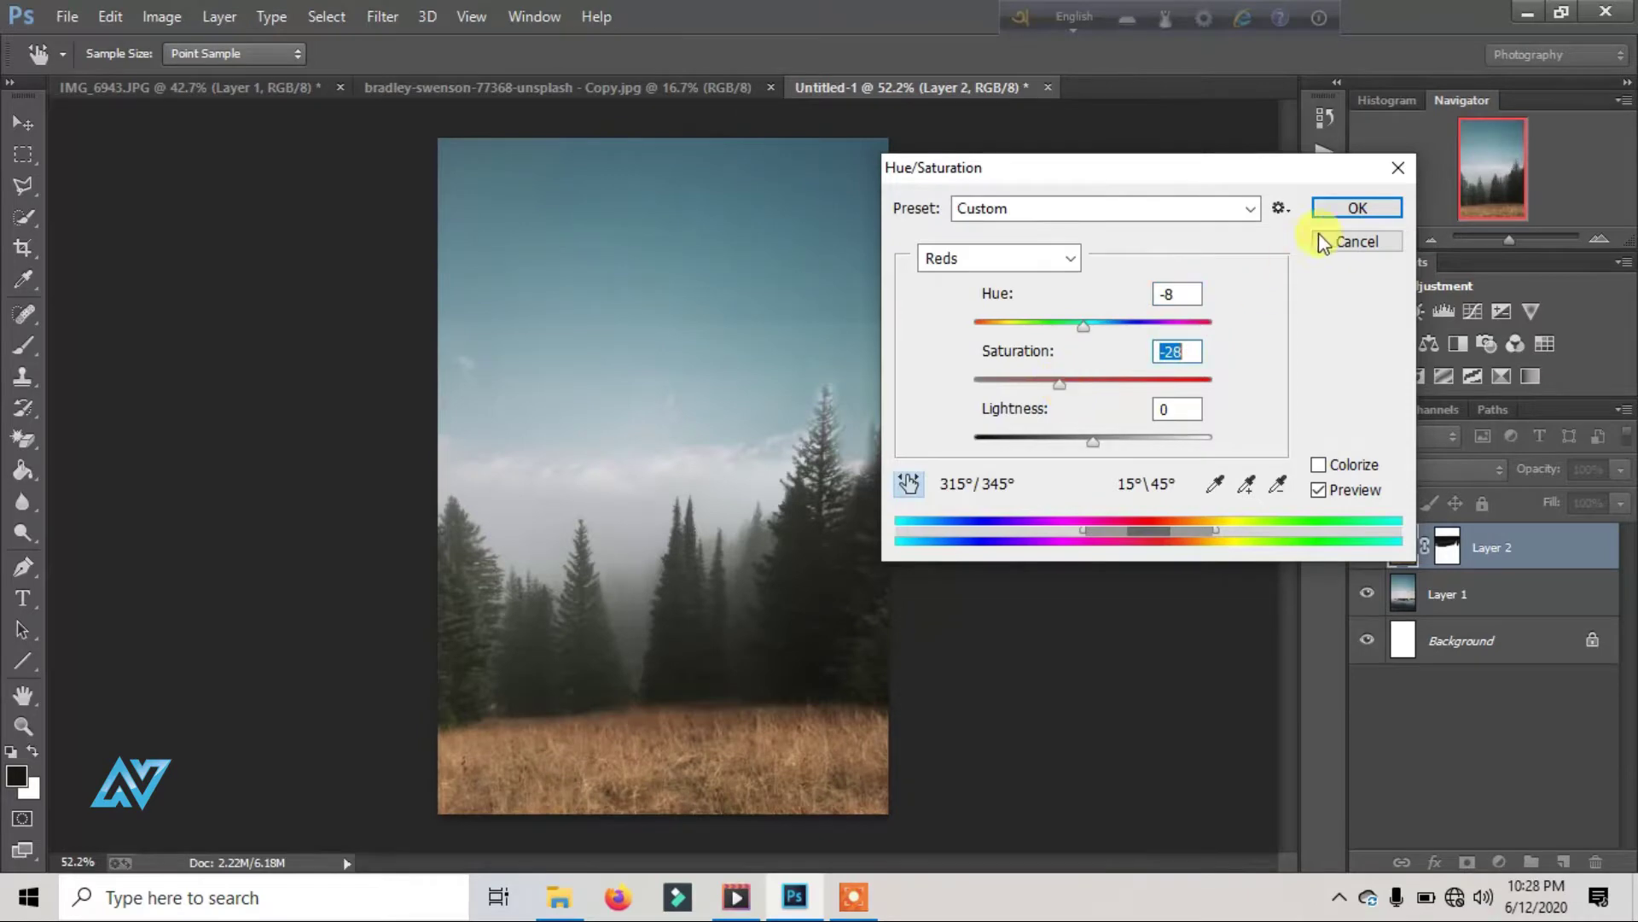
click(1344, 209)
Step: Preview a Master hue shift in Hue/Saturation, then cancel without applying it
click(162, 17)
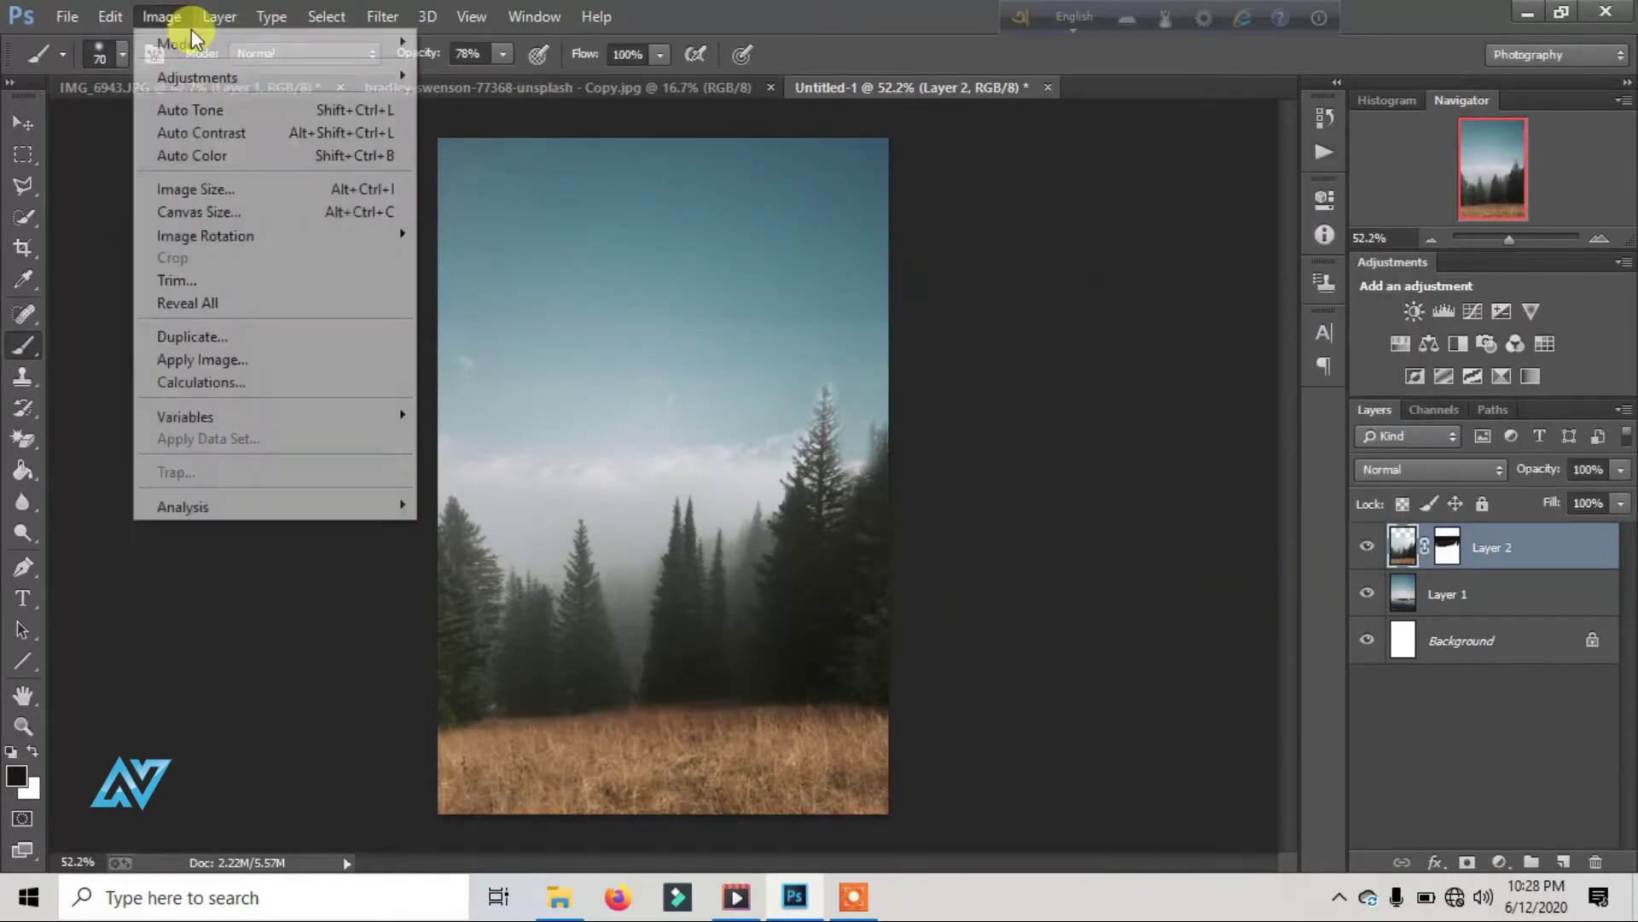
click(517, 205)
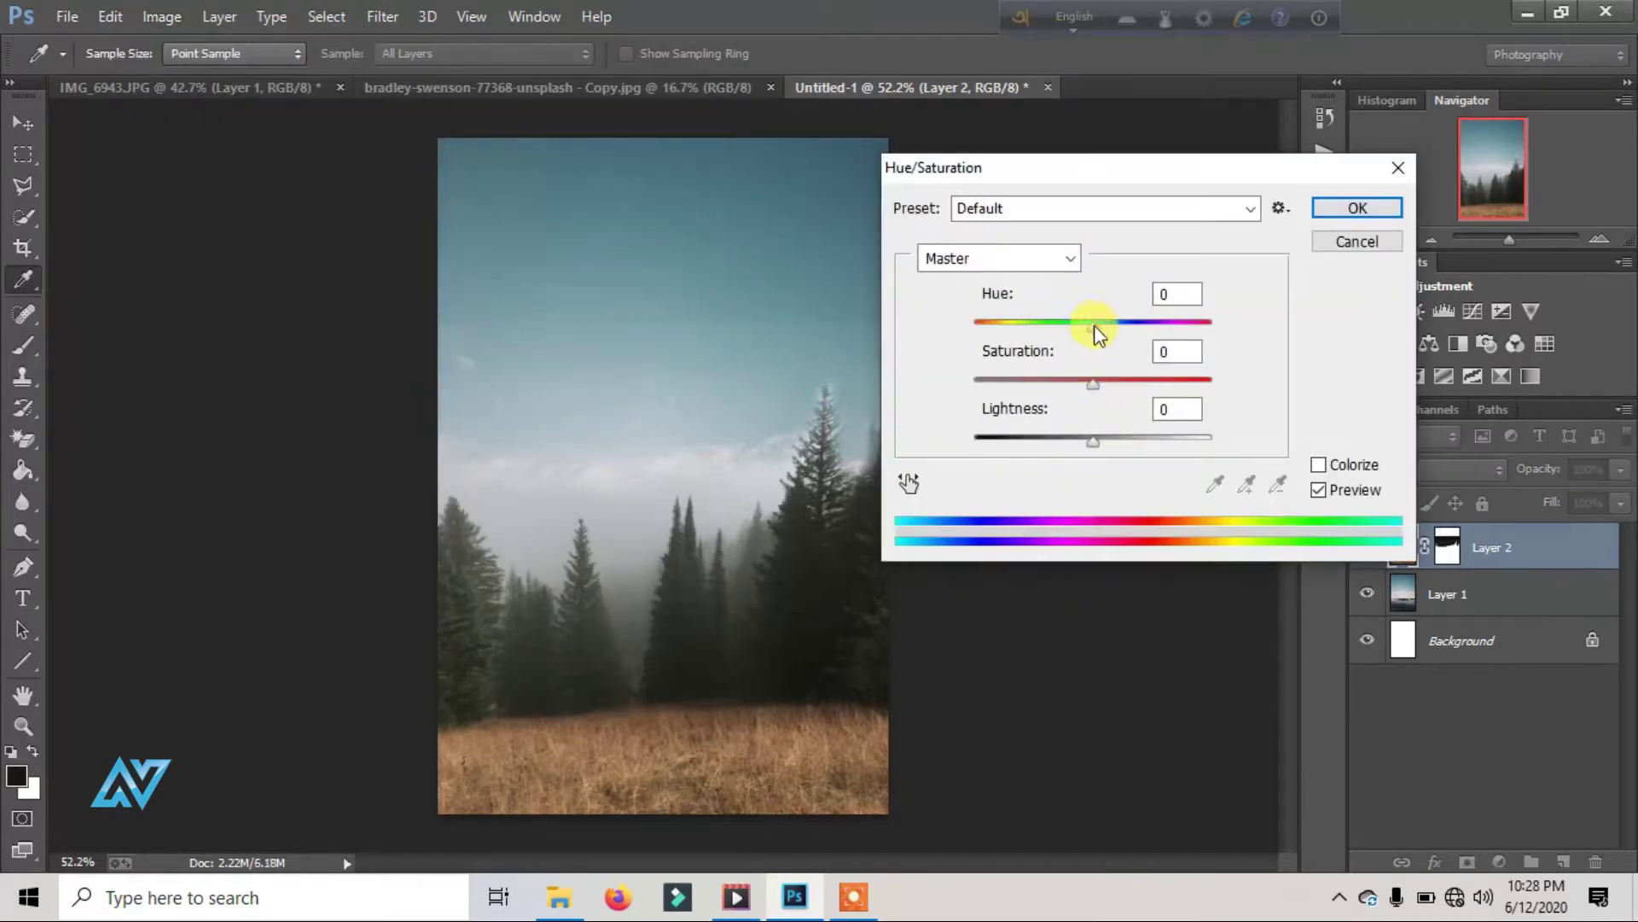
mouse_move(1093, 326)
mouse_down()
mouse_move(1079, 330)
mouse_move(1093, 326)
mouse_up()
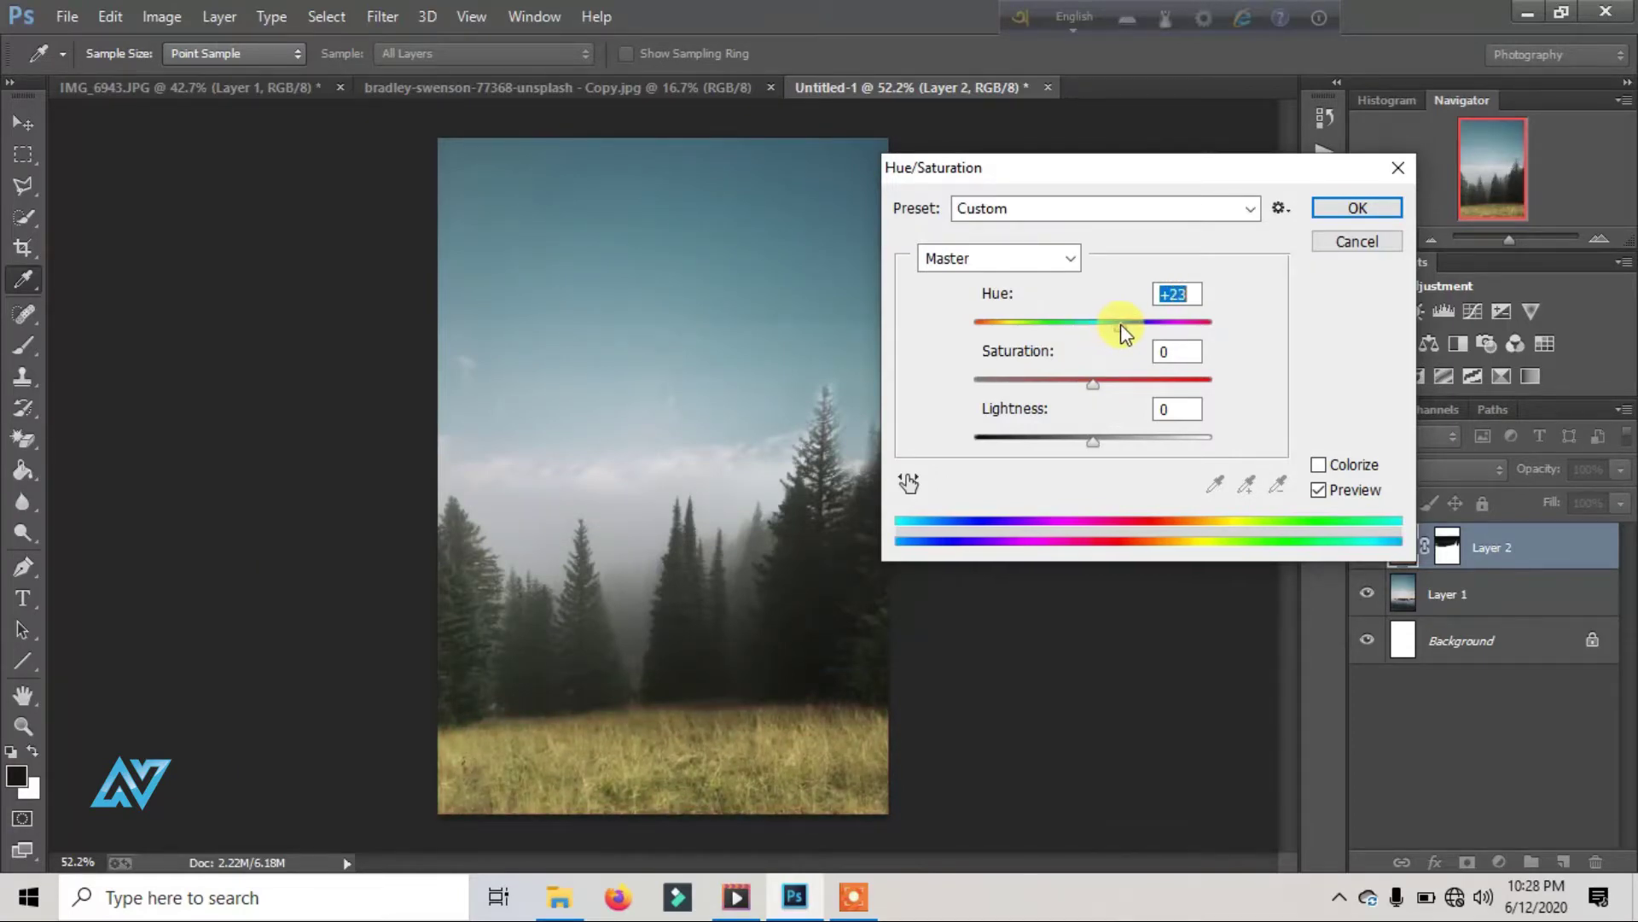
click(1356, 241)
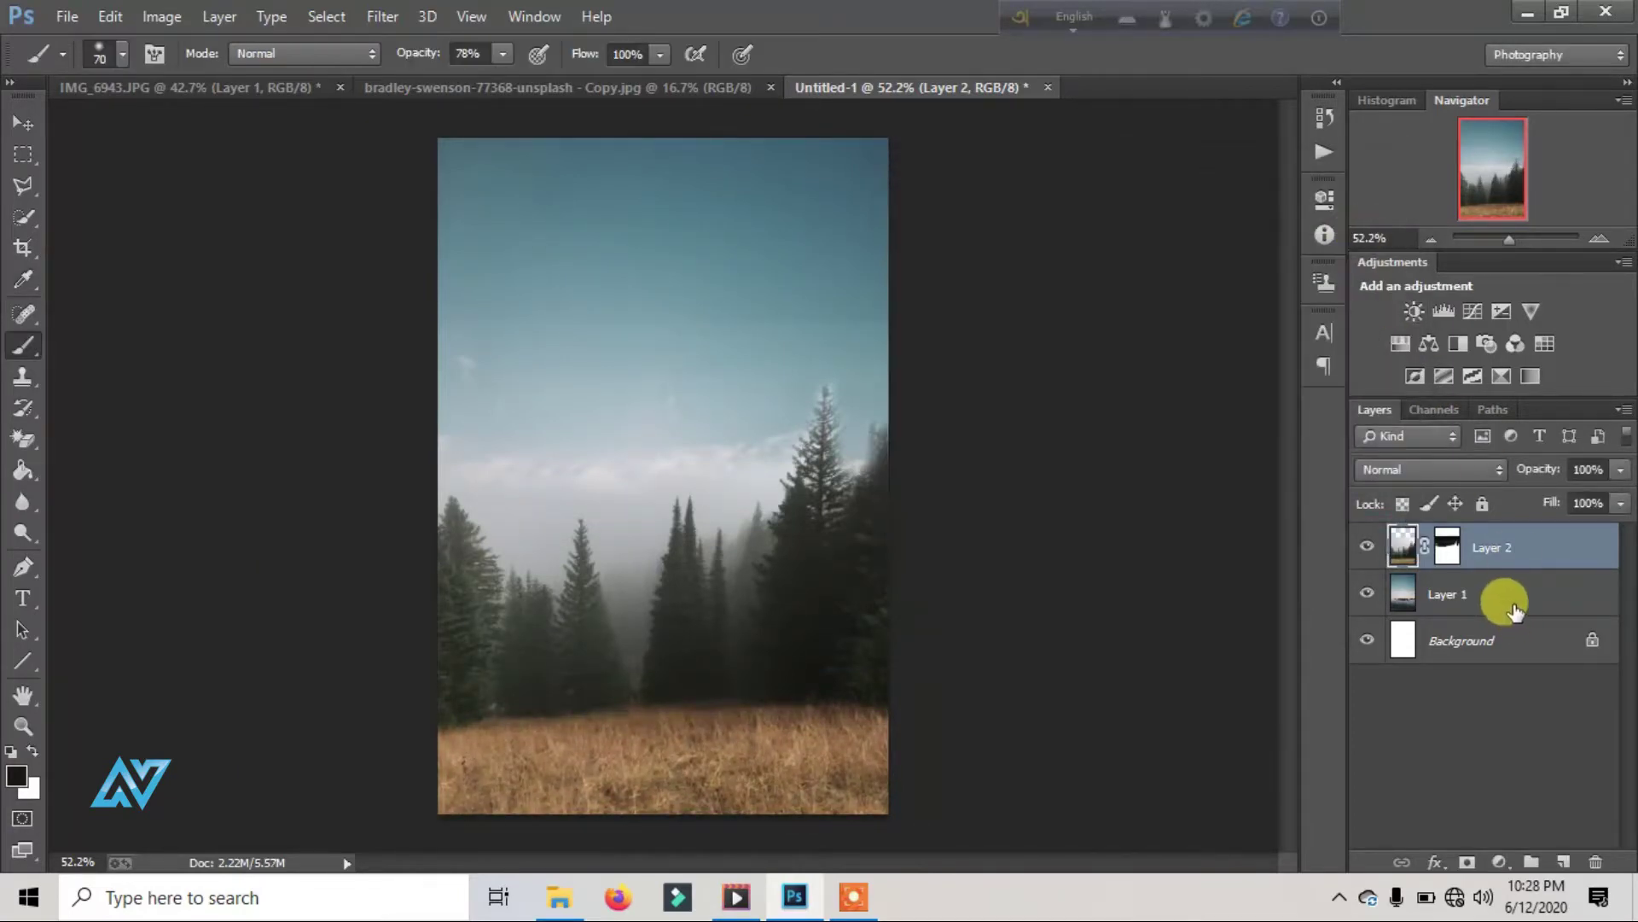
Step: Merge the visible layers into one and close the bradley-swenson forest photo
right_click(1485, 655)
click(1012, 704)
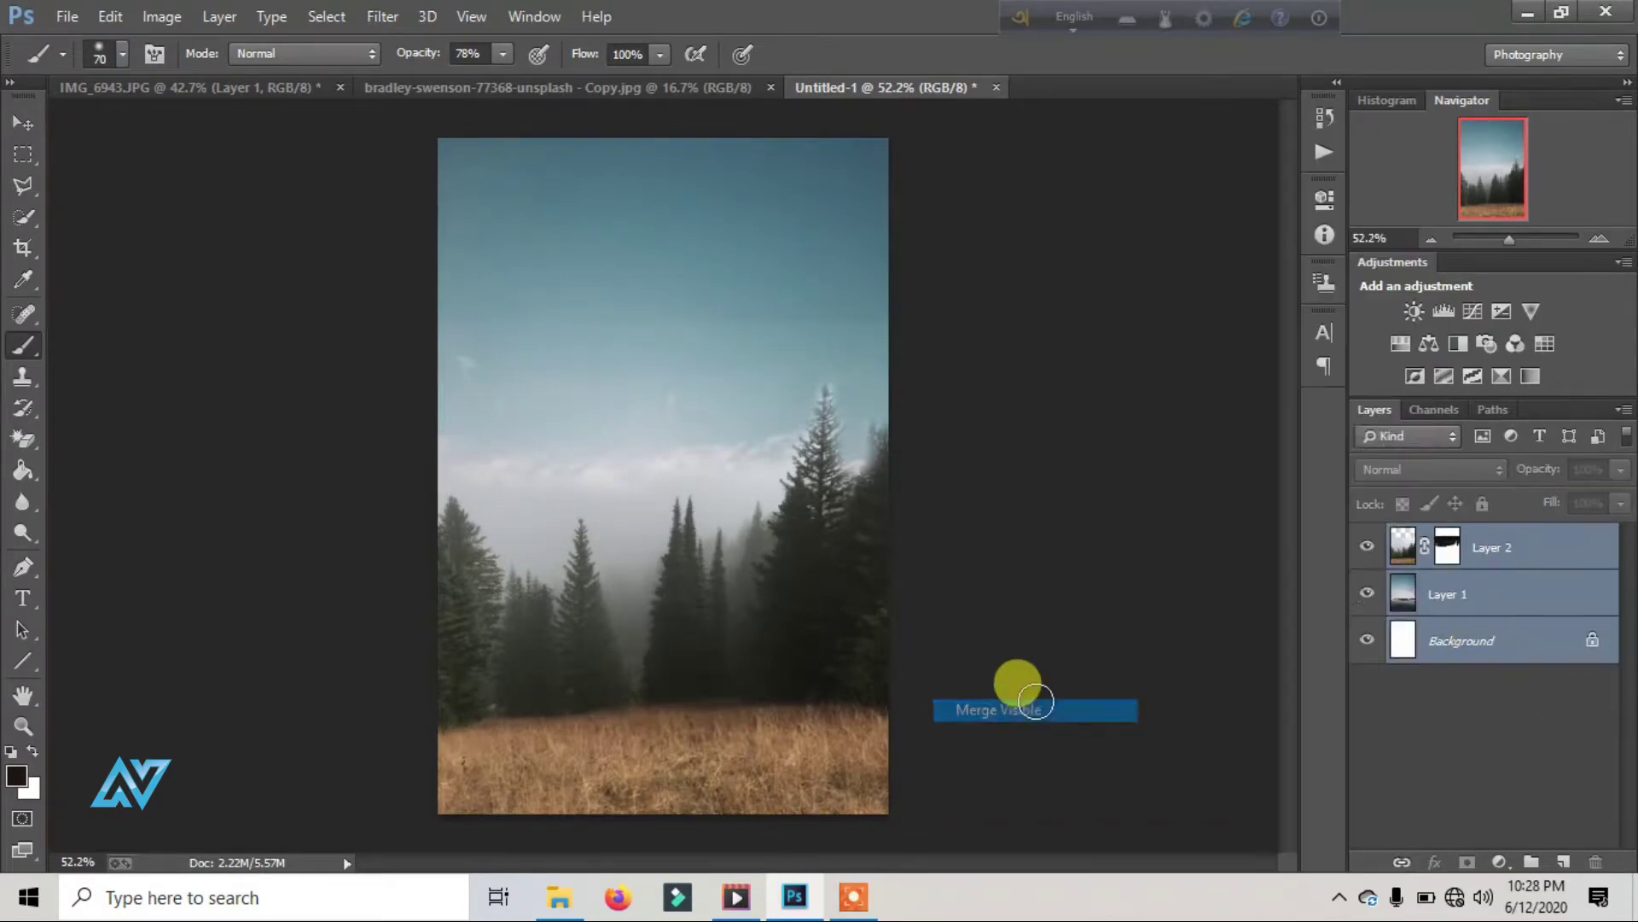
click(657, 89)
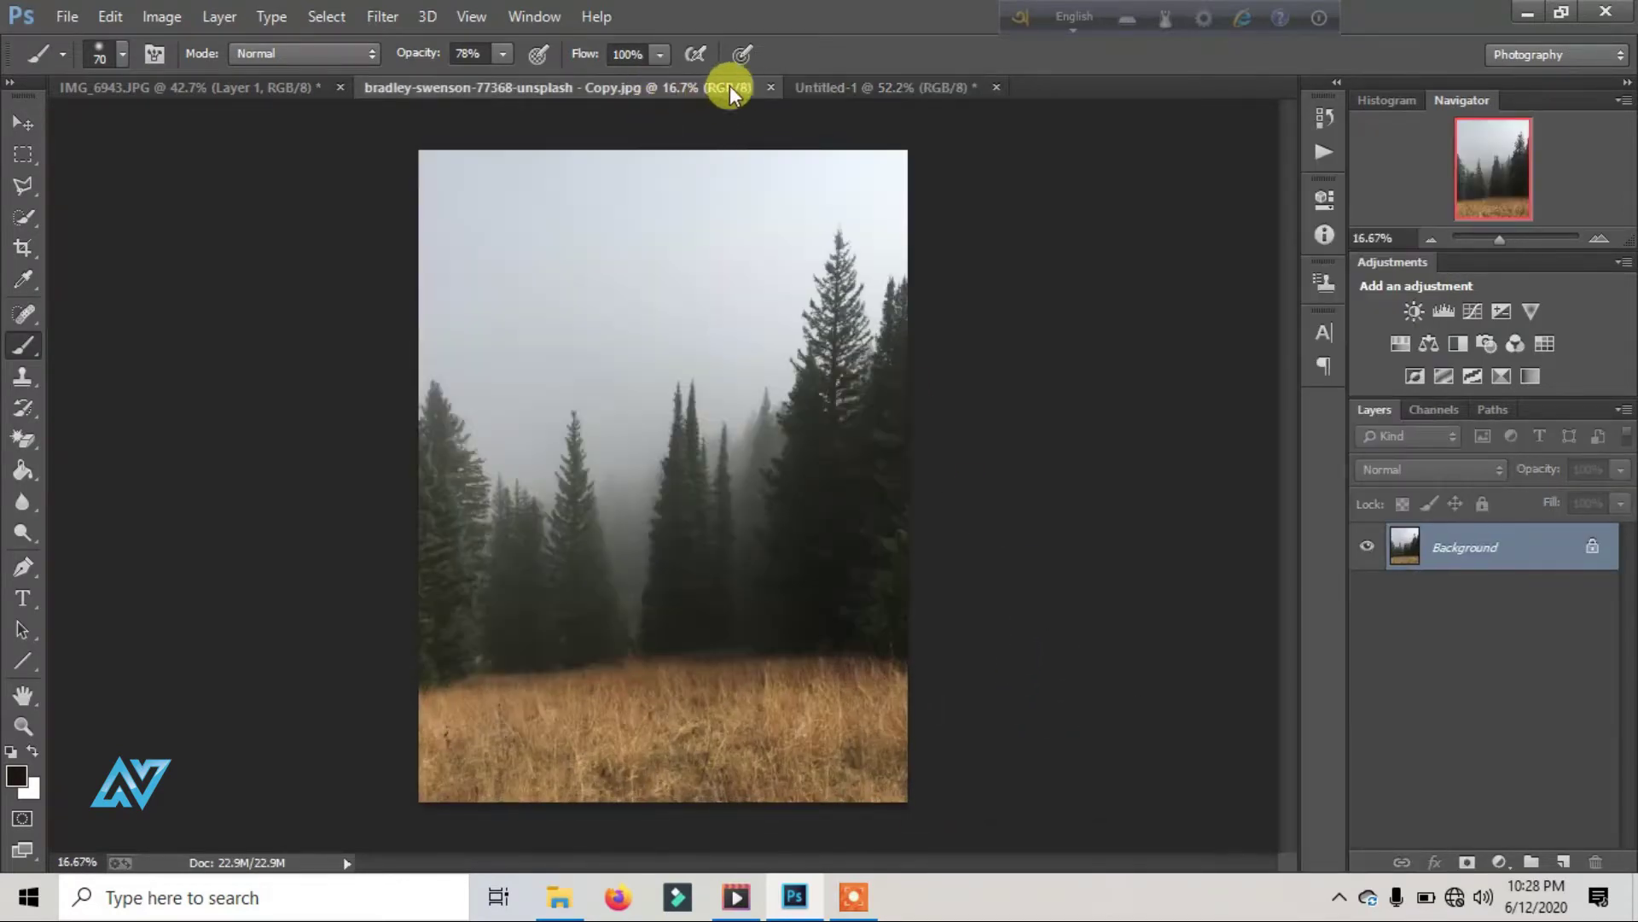
click(770, 87)
Step: Open Witcher_3_Concept_Art_02 and start selecting the creature and wolves with Quick Selection
click(77, 10)
click(122, 67)
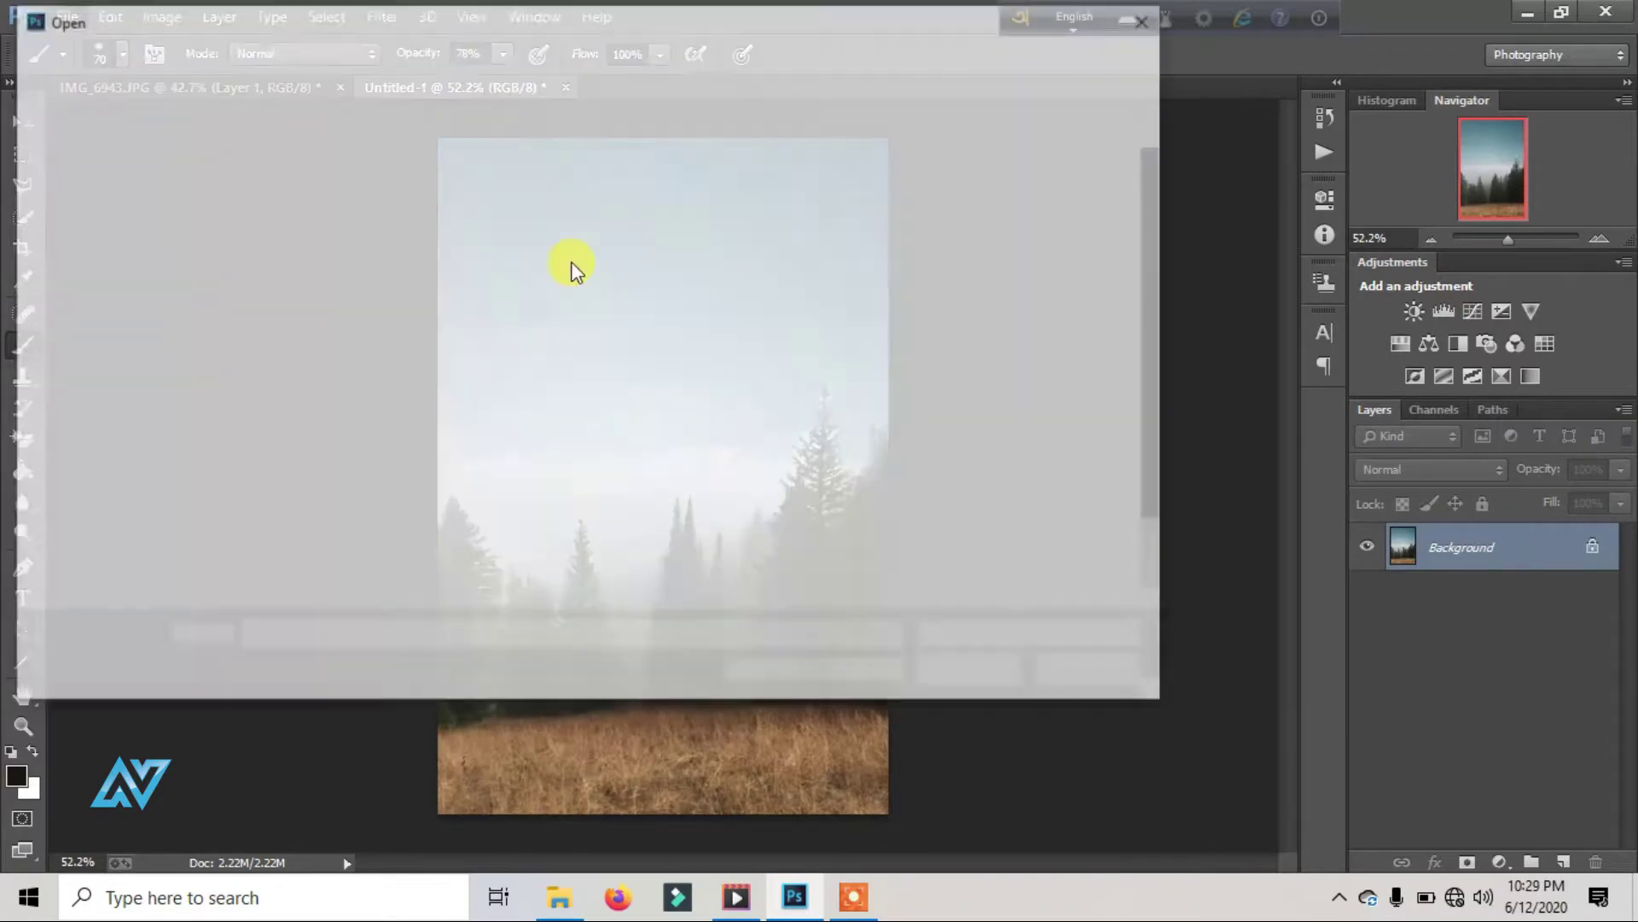
scroll(598, 359, down, 2)
double_click(561, 517)
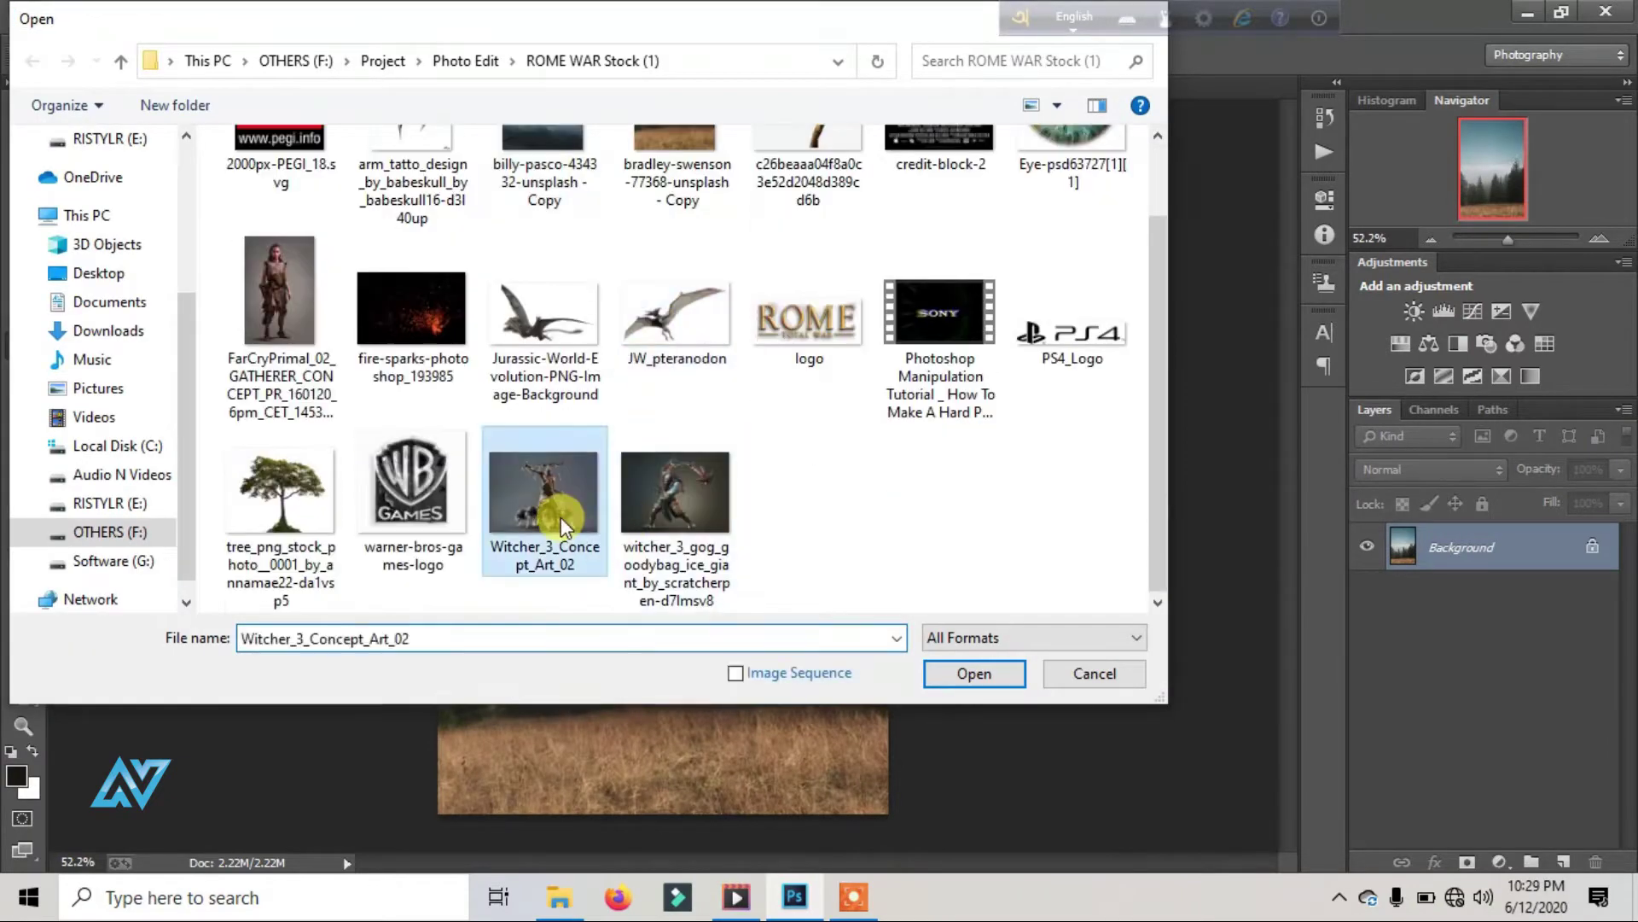
mouse_move(495, 416)
mouse_down()
mouse_move(762, 491)
mouse_move(468, 640)
mouse_move(22, 519)
mouse_move(438, 574)
mouse_move(474, 754)
mouse_up()
key(w)
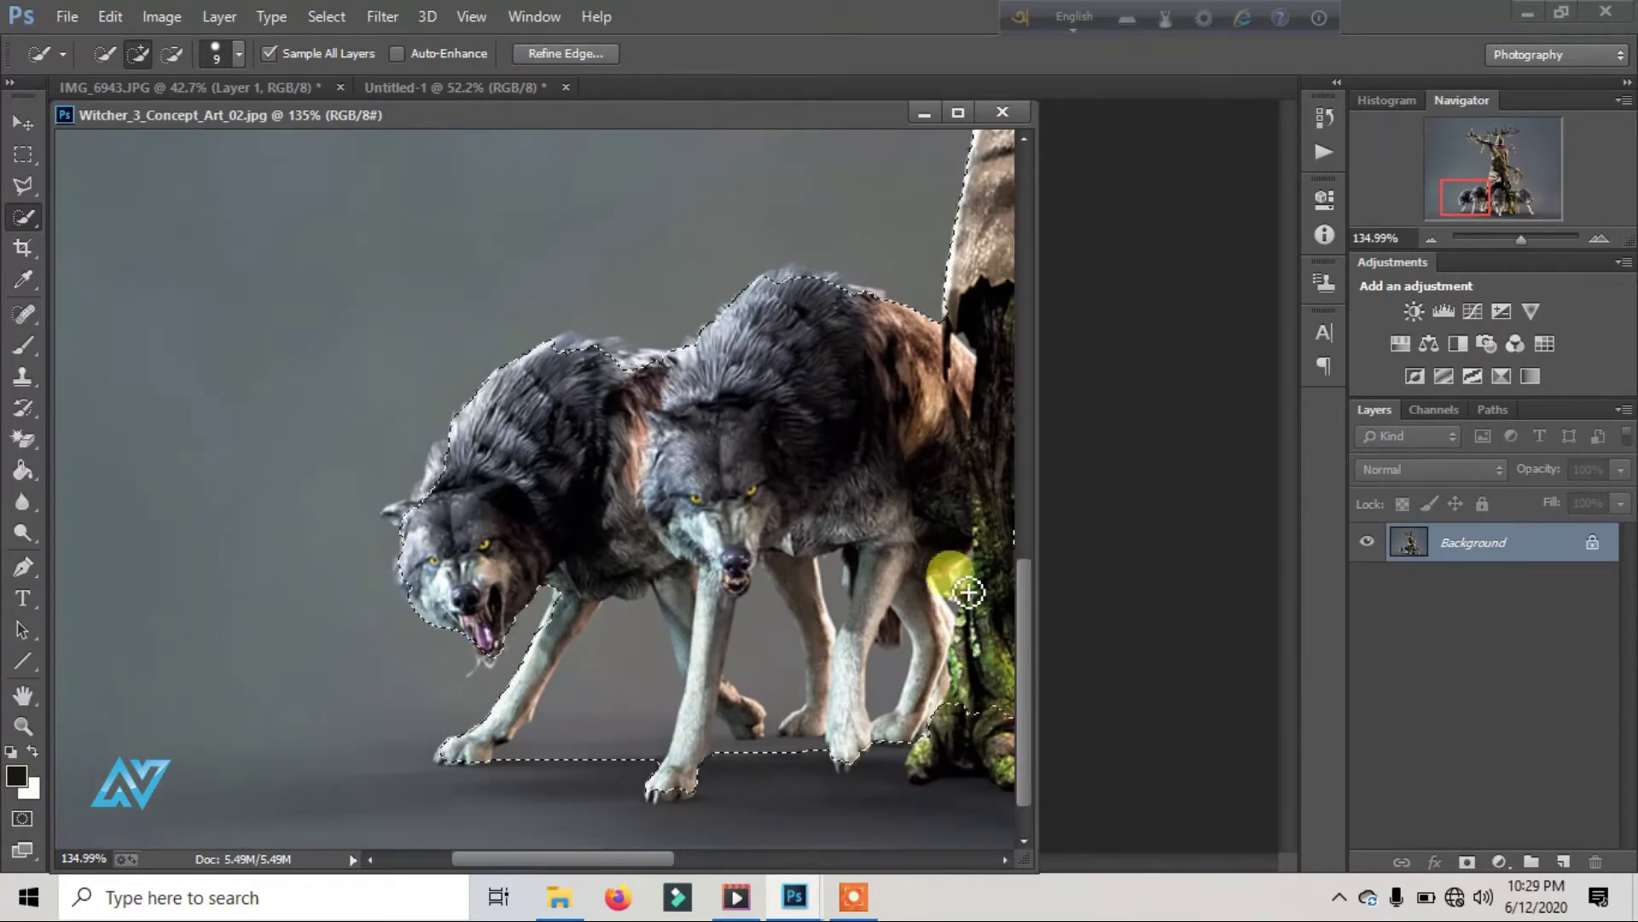
Step: Subtract the creature's mossy torso from the selection
click(1502, 198)
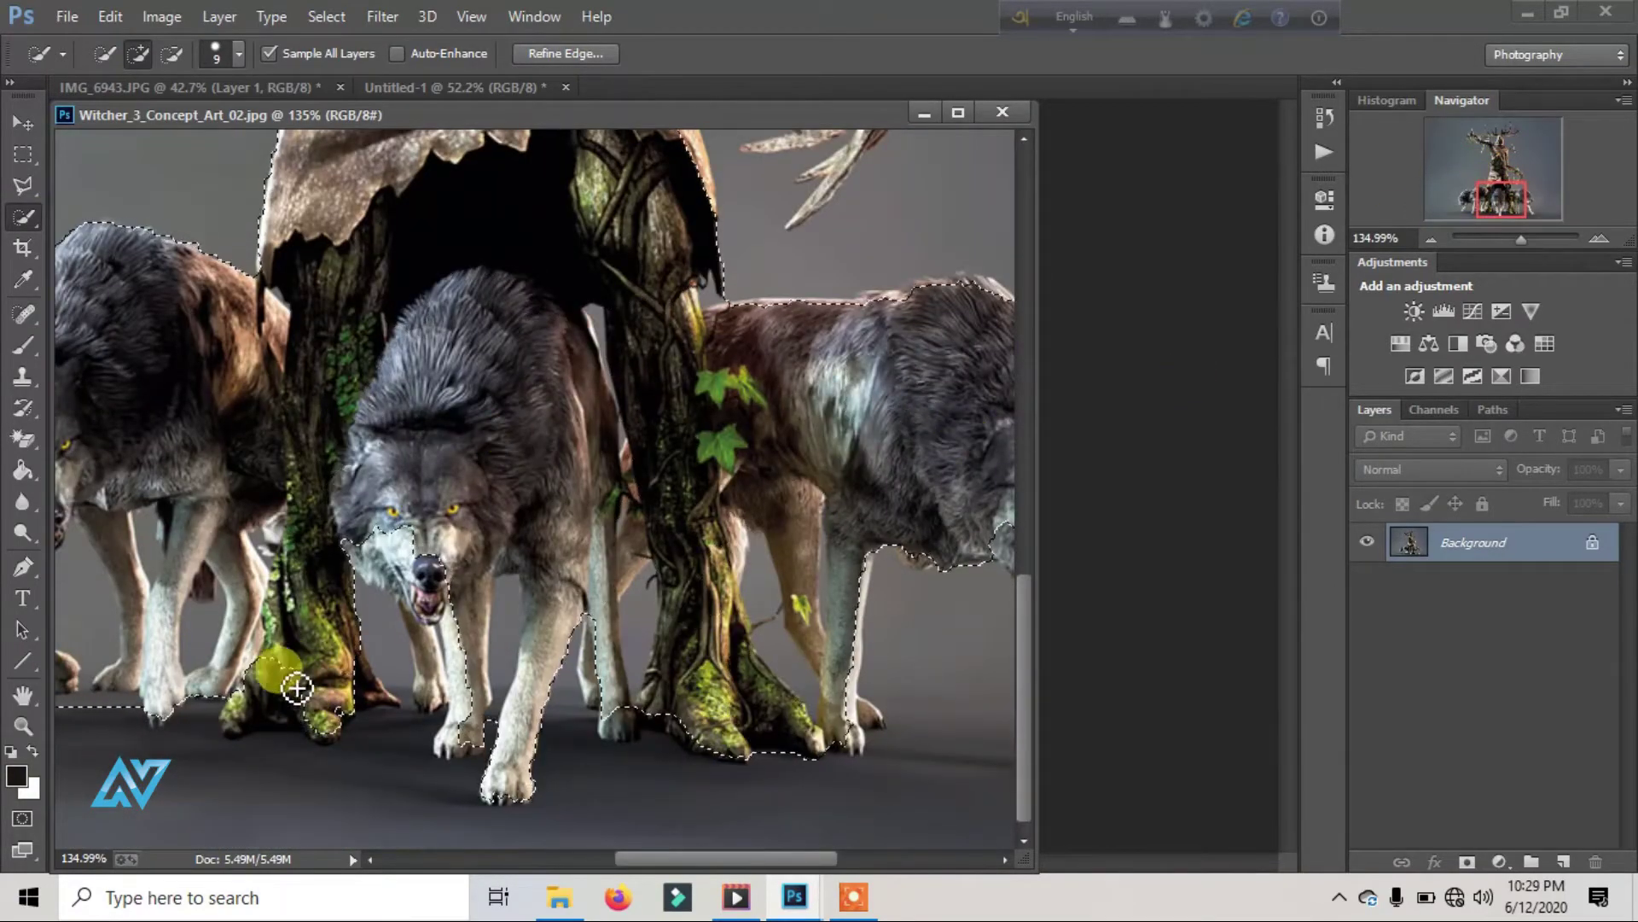
scroll(595, 459, up, 5)
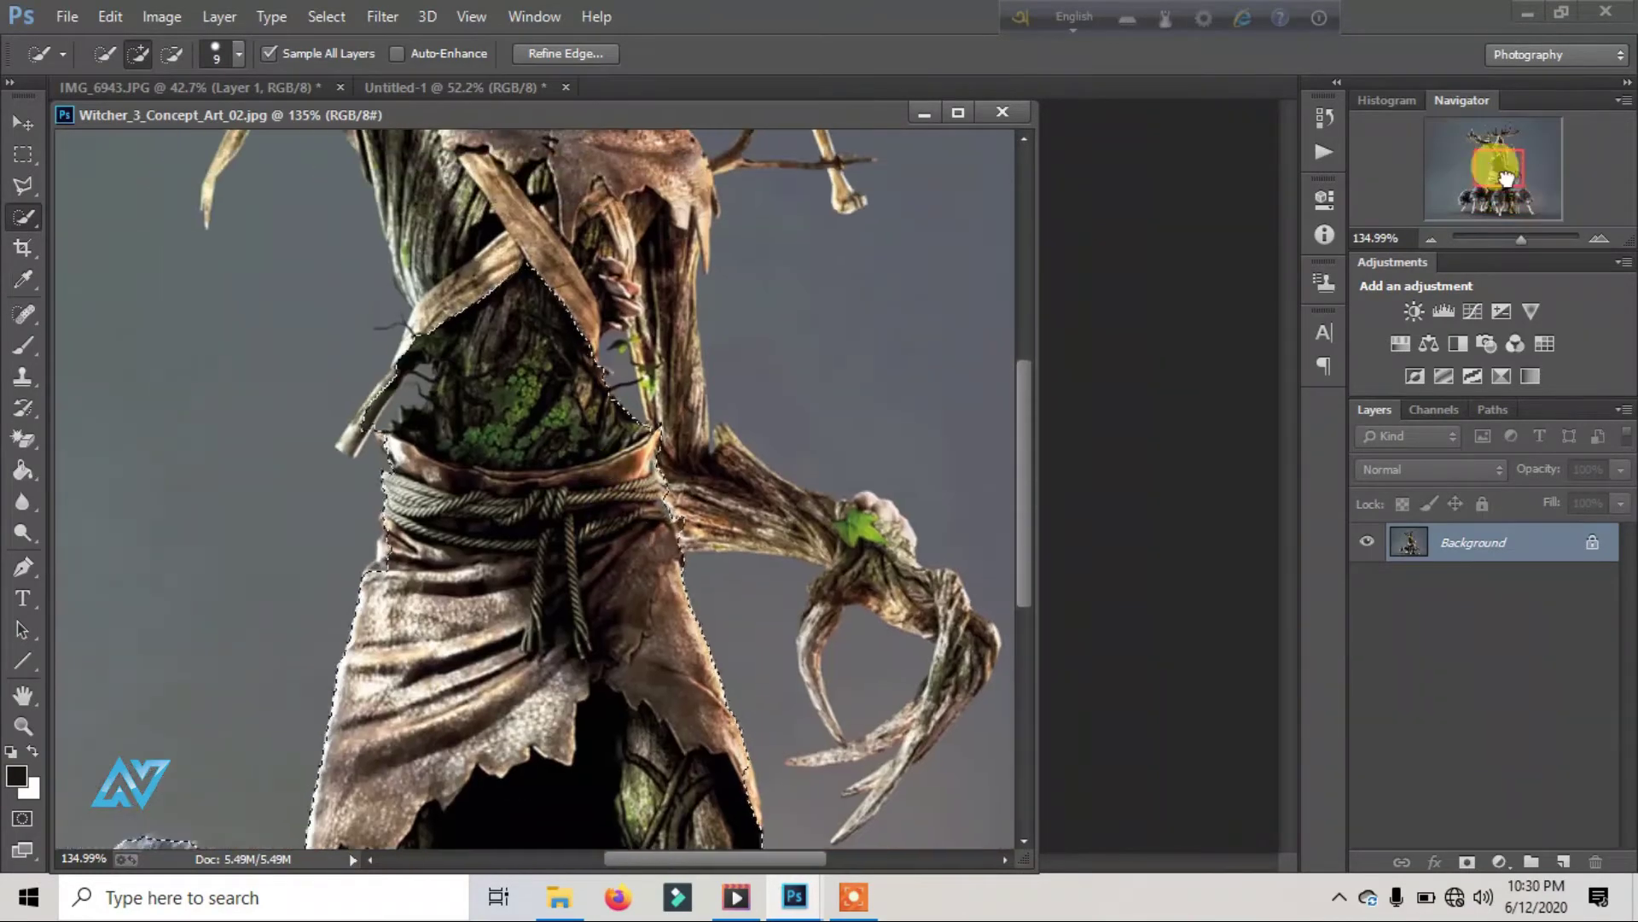
drag(1520, 240, 1533, 239)
mouse_move(353, 362)
mouse_down()
mouse_move(713, 219)
mouse_move(575, 479)
mouse_move(352, 404)
mouse_up()
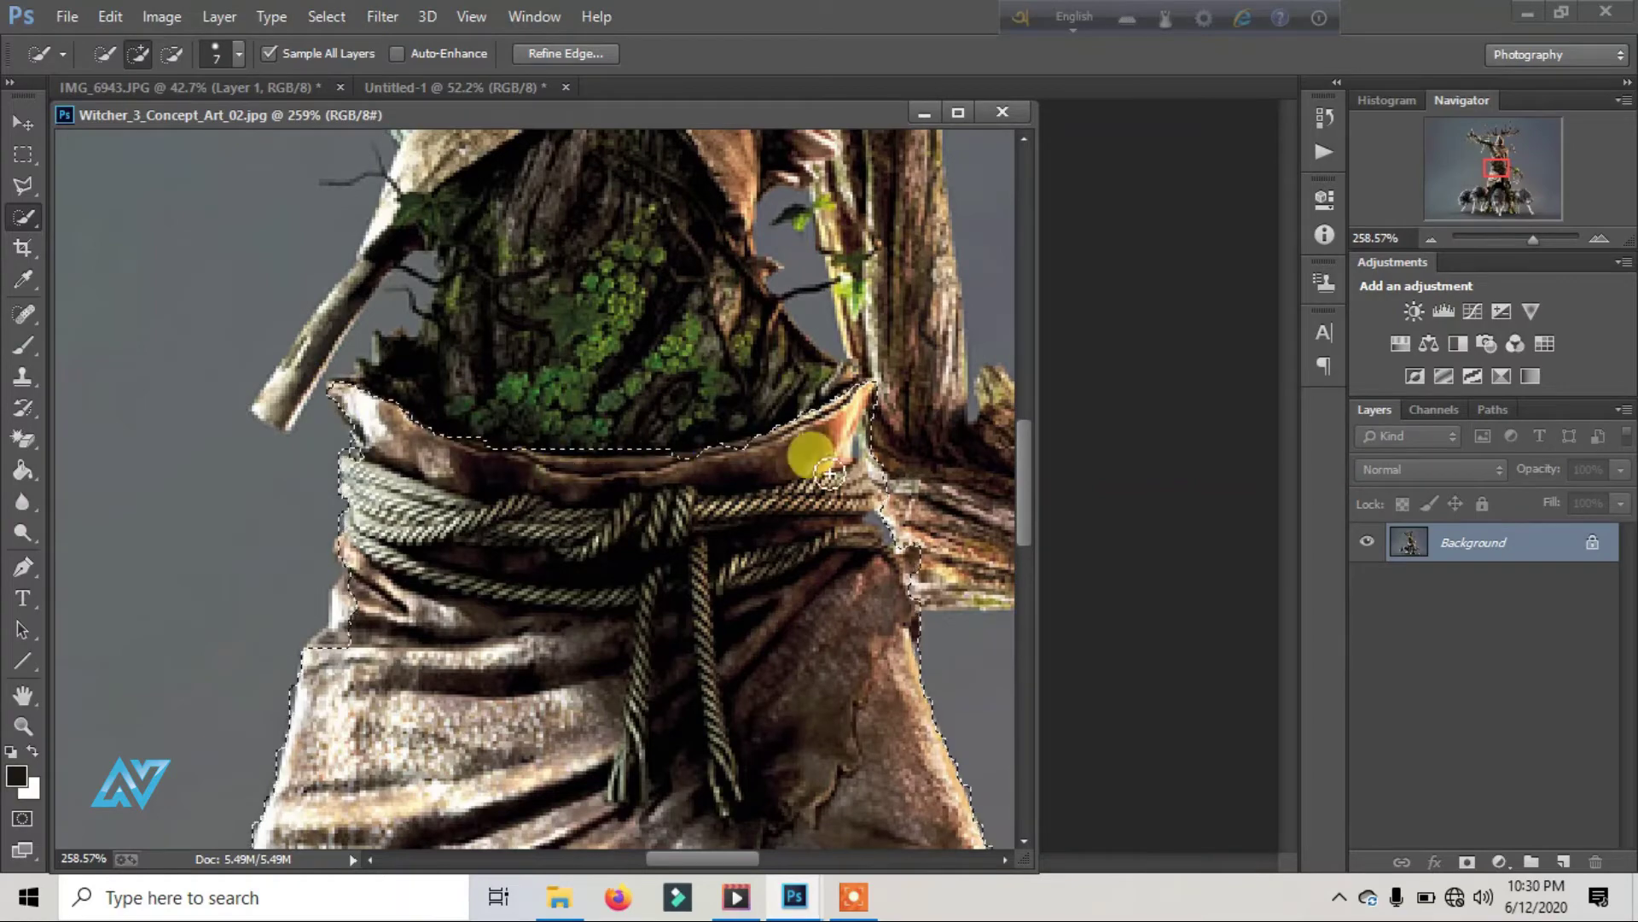
scroll(351, 393, down, 5)
scroll(351, 392, down, 6)
scroll(476, 275, left, 10)
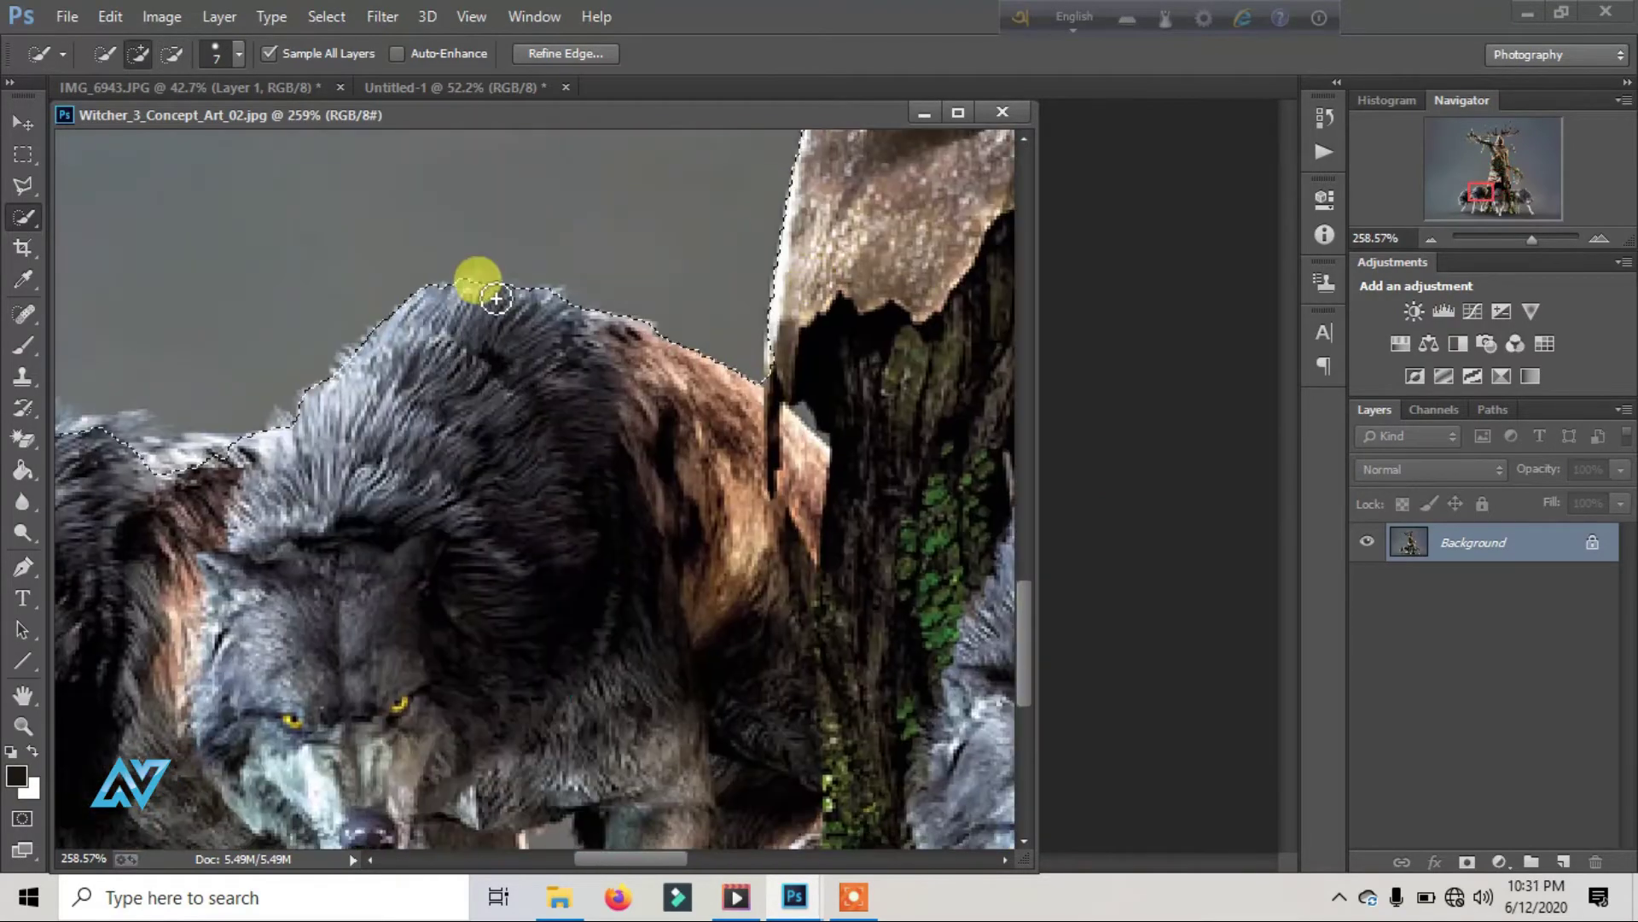
scroll(835, 285, left, 1)
scroll(311, 478, down, 3)
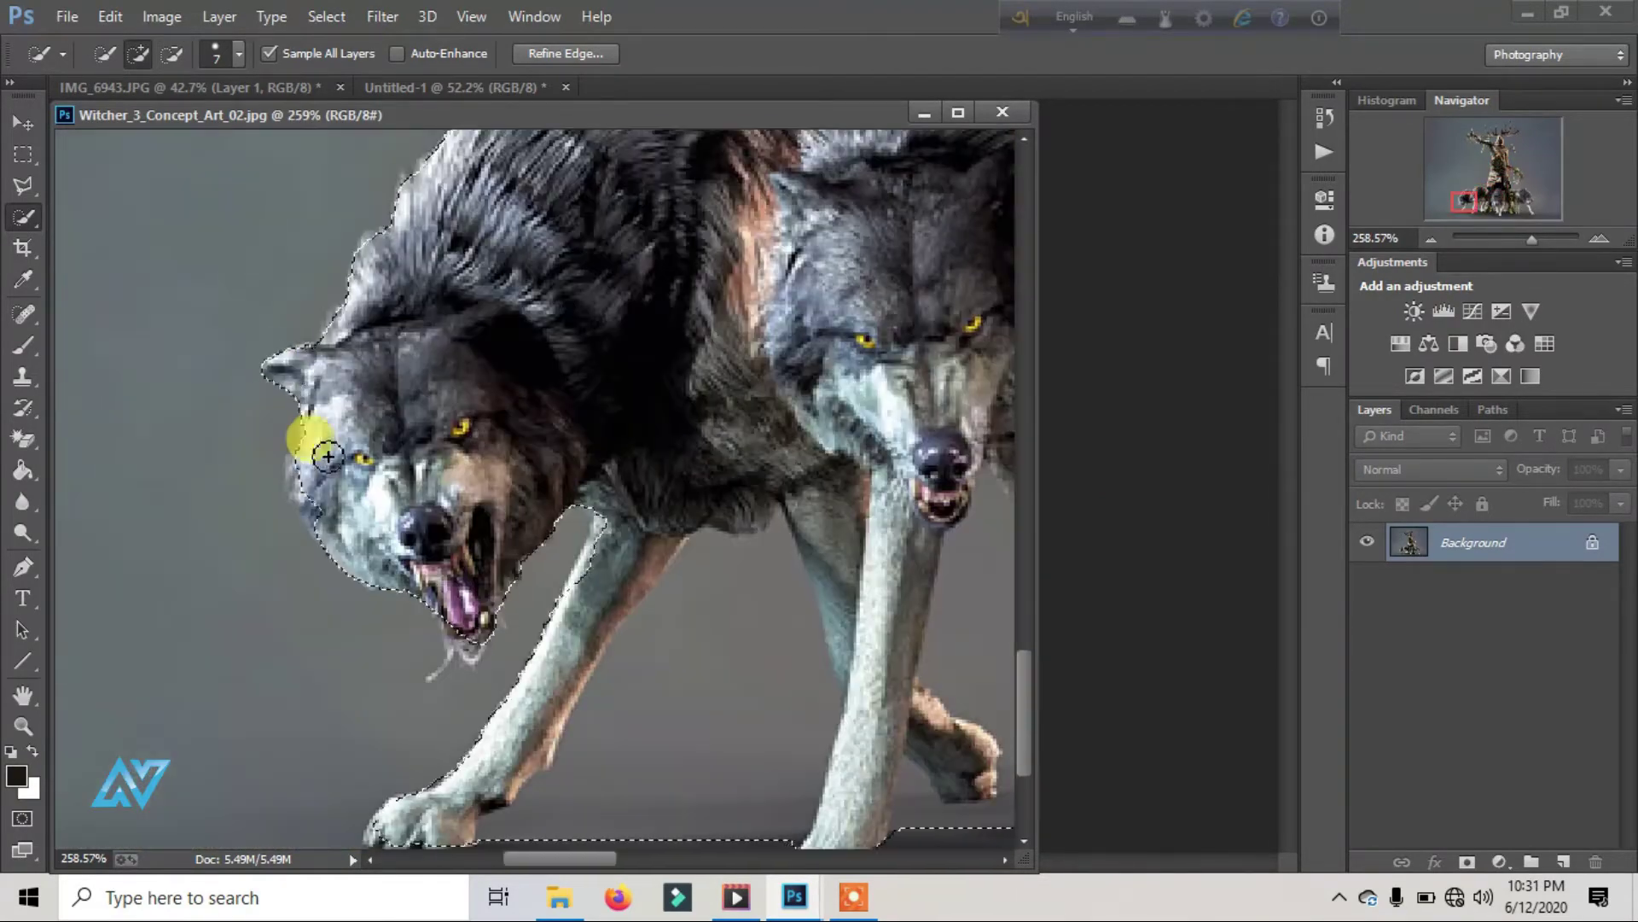
scroll(512, 384, down, 2)
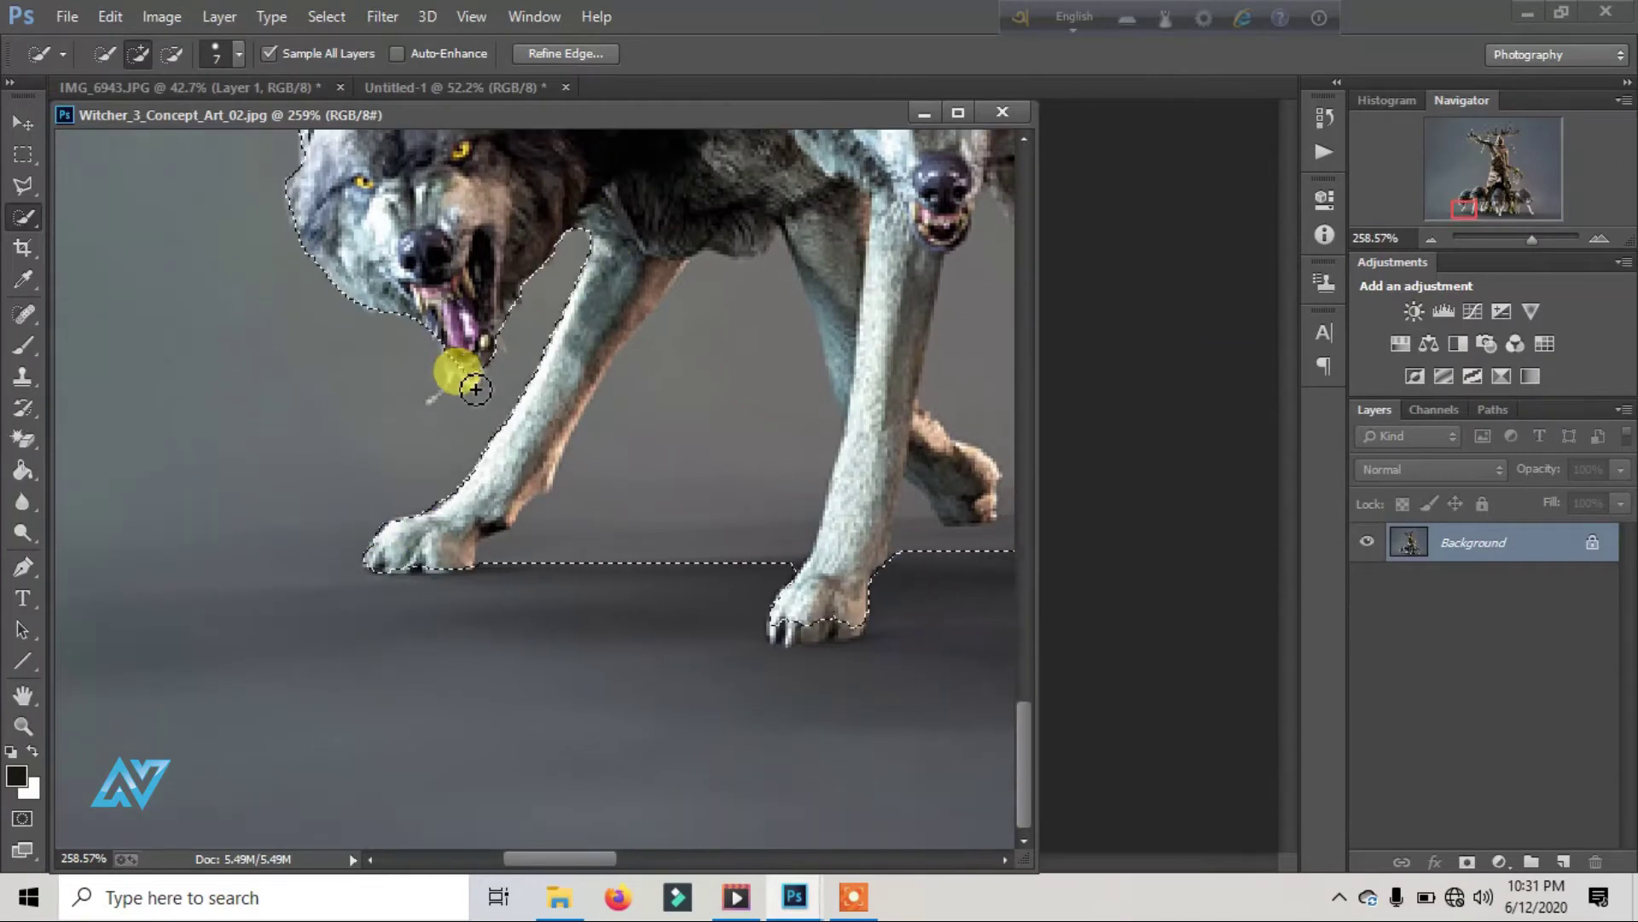
Step: Extend the selection over the second foreleg and the raised paw
drag(578, 492, 698, 560)
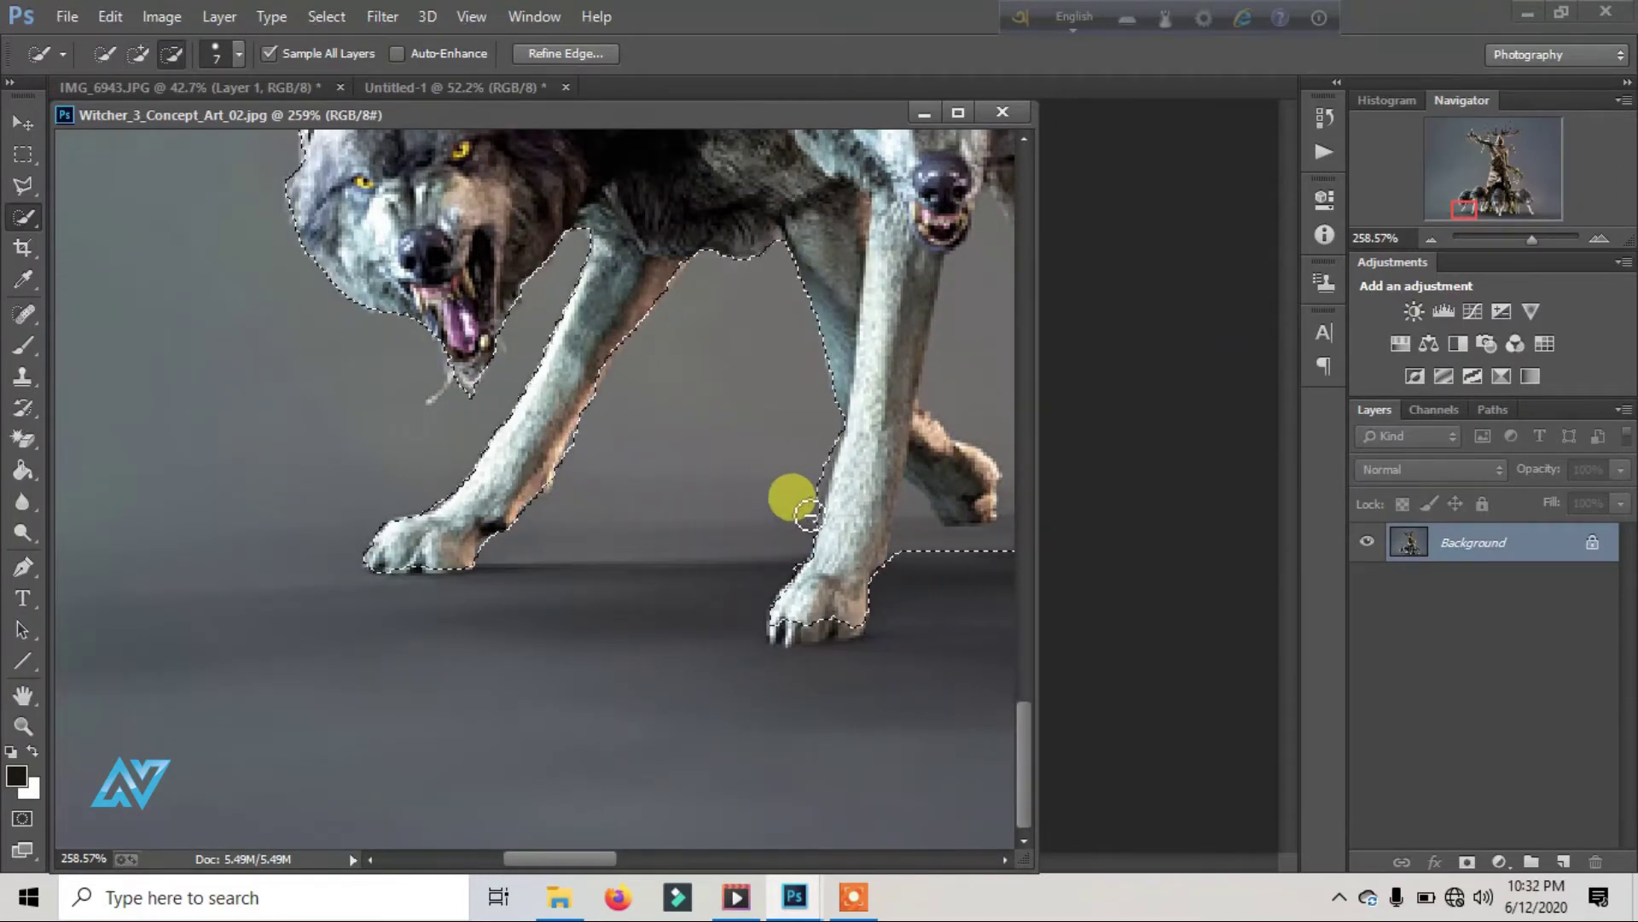
mouse_move(808, 512)
mouse_down()
mouse_move(827, 598)
mouse_move(918, 459)
mouse_up()
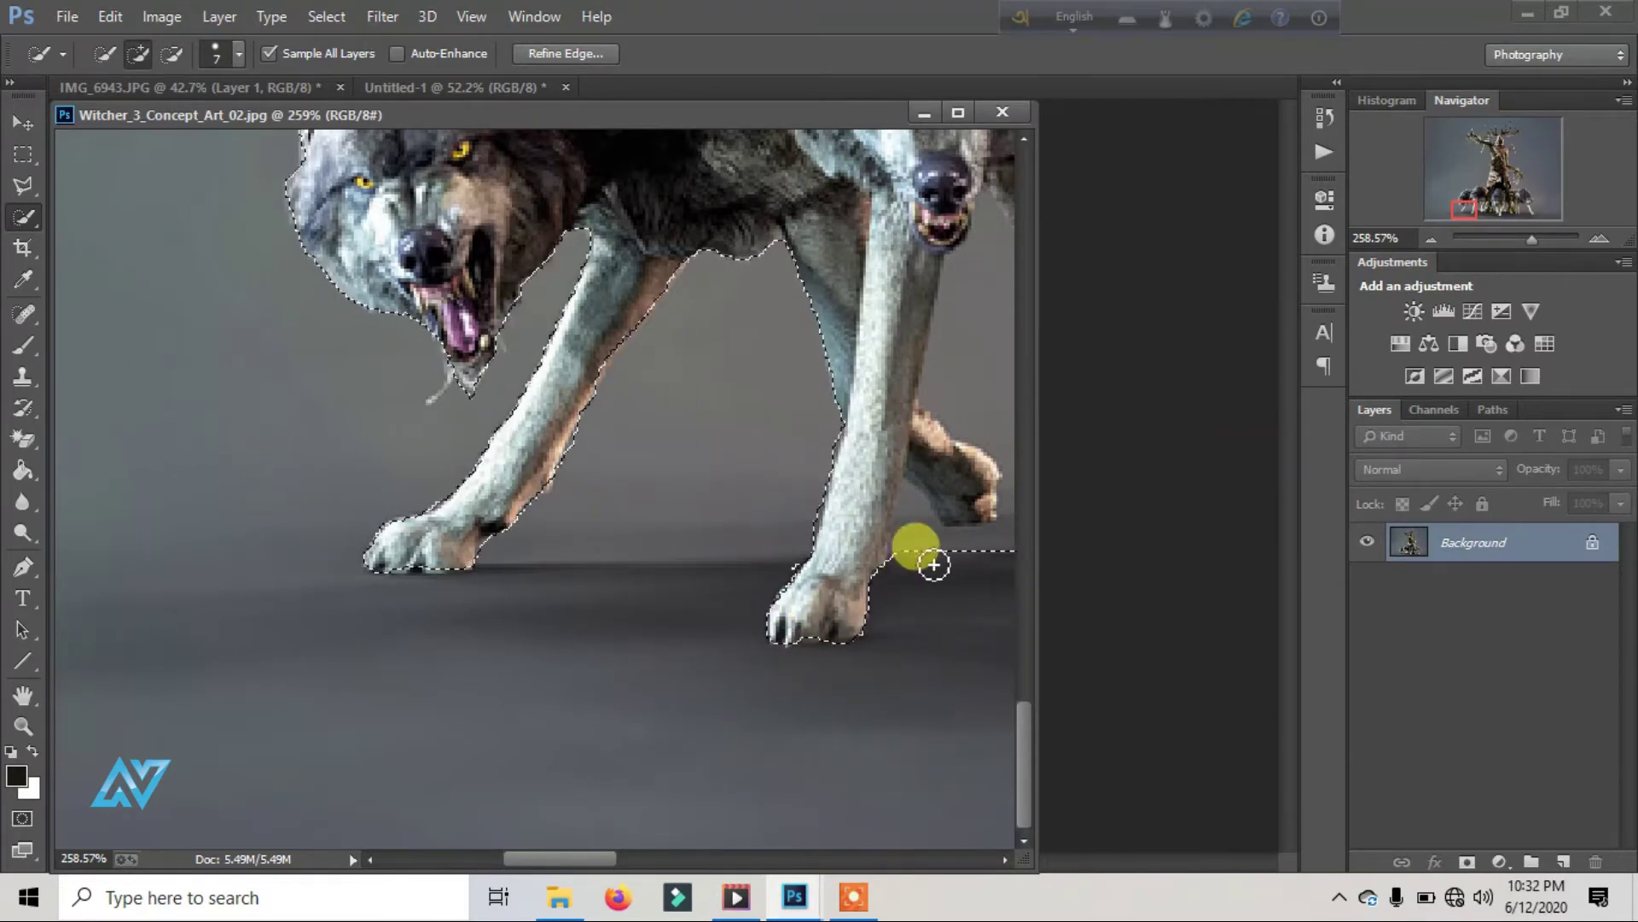
mouse_move(918, 518)
mouse_down()
mouse_move(673, 518)
mouse_move(598, 352)
mouse_move(721, 220)
mouse_move(714, 494)
mouse_move(705, 213)
mouse_move(779, 402)
mouse_move(743, 523)
mouse_move(679, 240)
mouse_move(648, 188)
mouse_move(618, 508)
mouse_move(626, 341)
mouse_move(571, 329)
mouse_move(651, 512)
mouse_move(695, 395)
mouse_move(757, 523)
mouse_move(938, 608)
mouse_move(603, 486)
mouse_up()
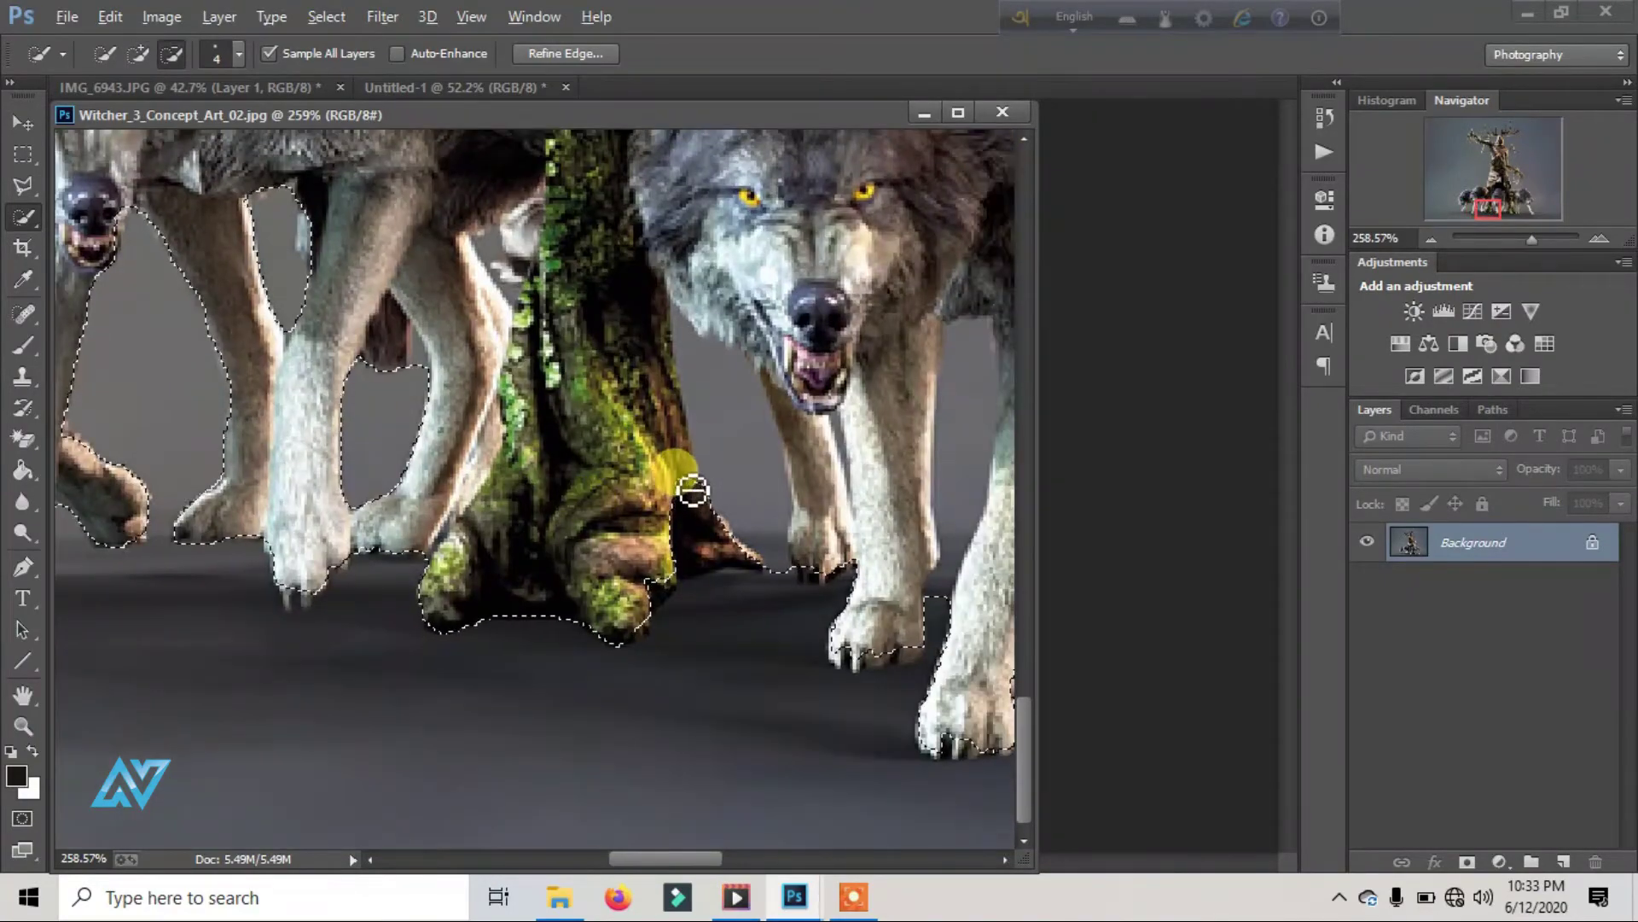
mouse_move(699, 523)
mouse_down()
mouse_move(697, 352)
mouse_move(797, 438)
mouse_move(786, 567)
mouse_move(797, 486)
mouse_move(879, 669)
mouse_move(903, 662)
mouse_move(820, 578)
mouse_move(893, 614)
mouse_move(555, 669)
mouse_move(620, 365)
mouse_move(597, 669)
mouse_move(768, 395)
mouse_move(791, 416)
mouse_up()
mouse_move(788, 548)
mouse_down()
mouse_move(936, 574)
mouse_move(867, 413)
mouse_move(870, 281)
mouse_up()
Step: Add the right-hand wolf's foreleg and refine the selection edges
scroll(854, 315, up, 5)
scroll(881, 597, down, 4)
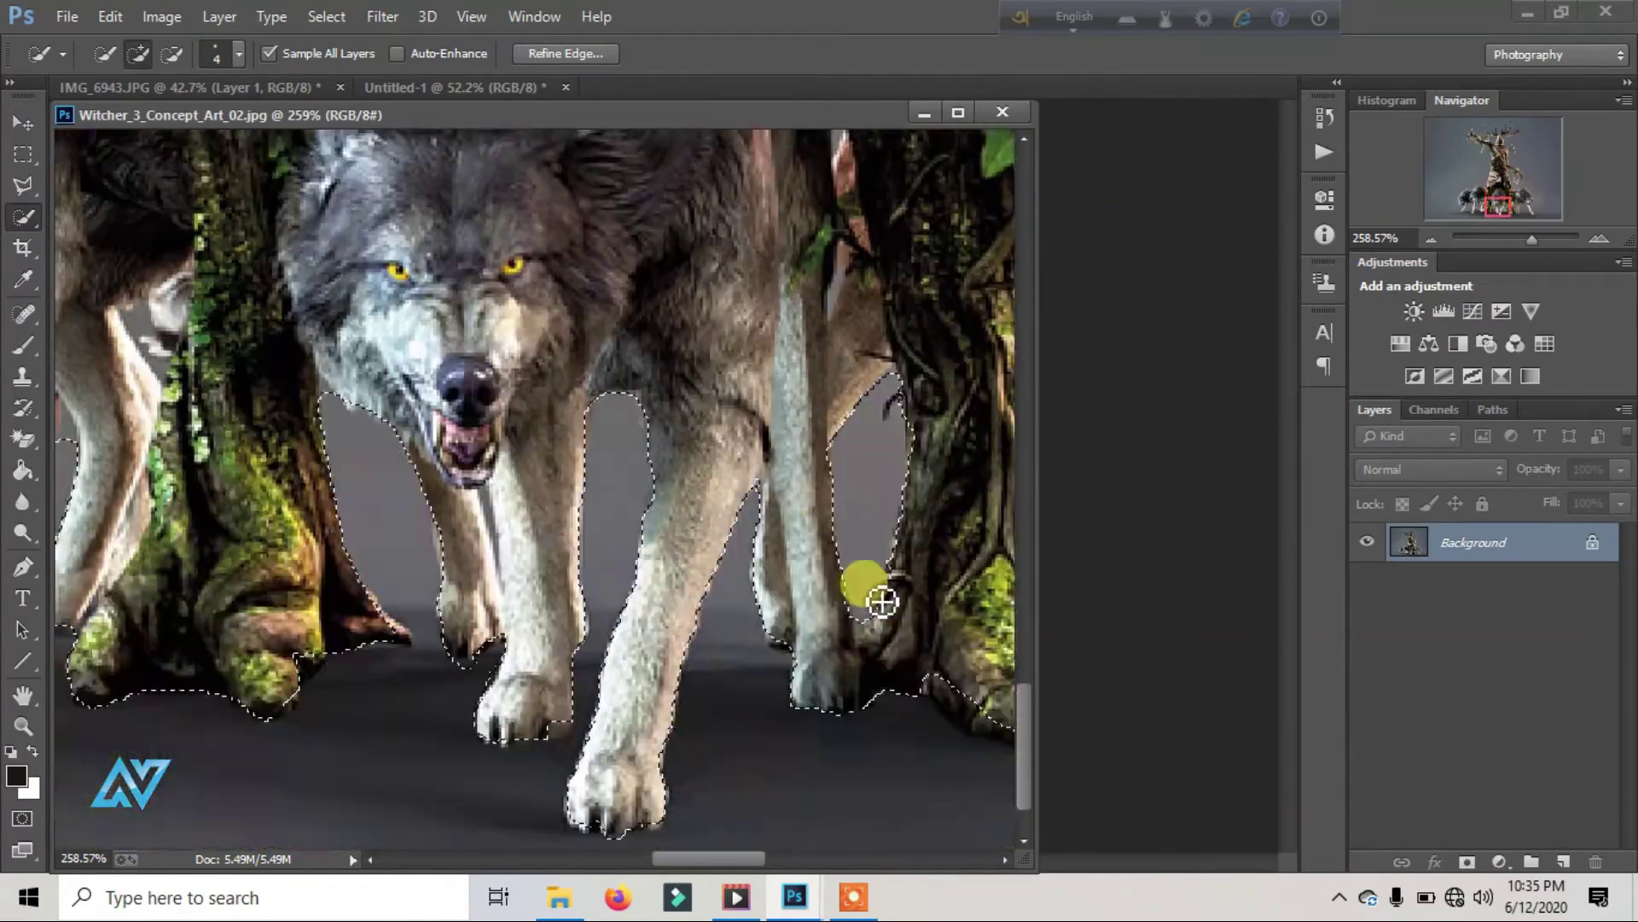
scroll(720, 366, right, 5)
scroll(674, 554, right, 5)
scroll(675, 555, down, 2)
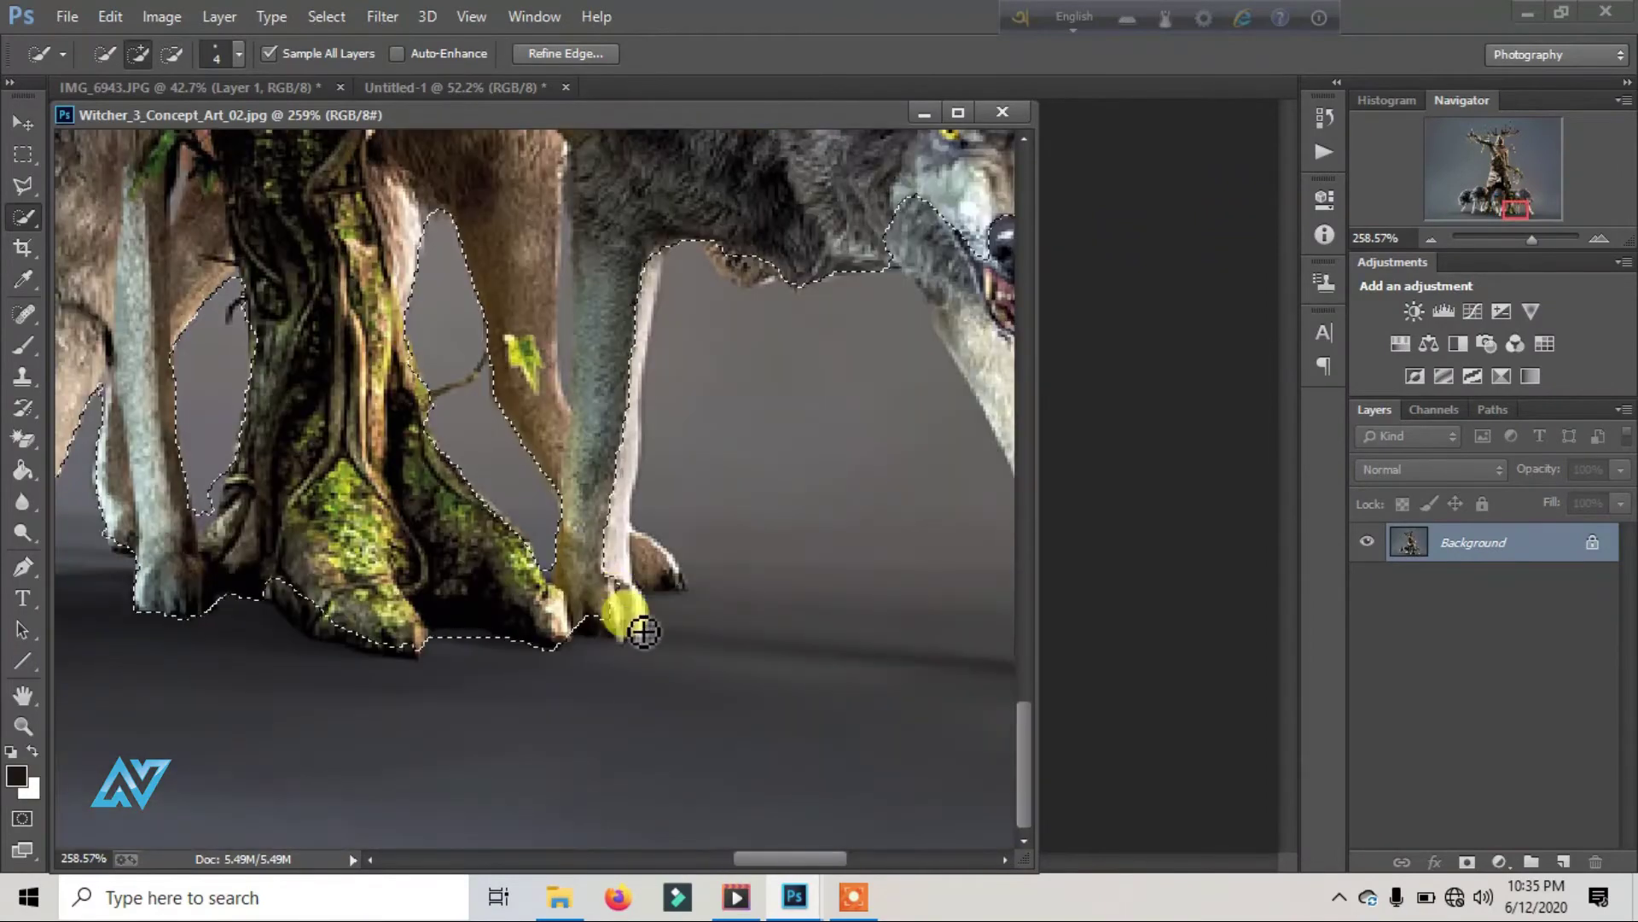
scroll(810, 358, right, 5)
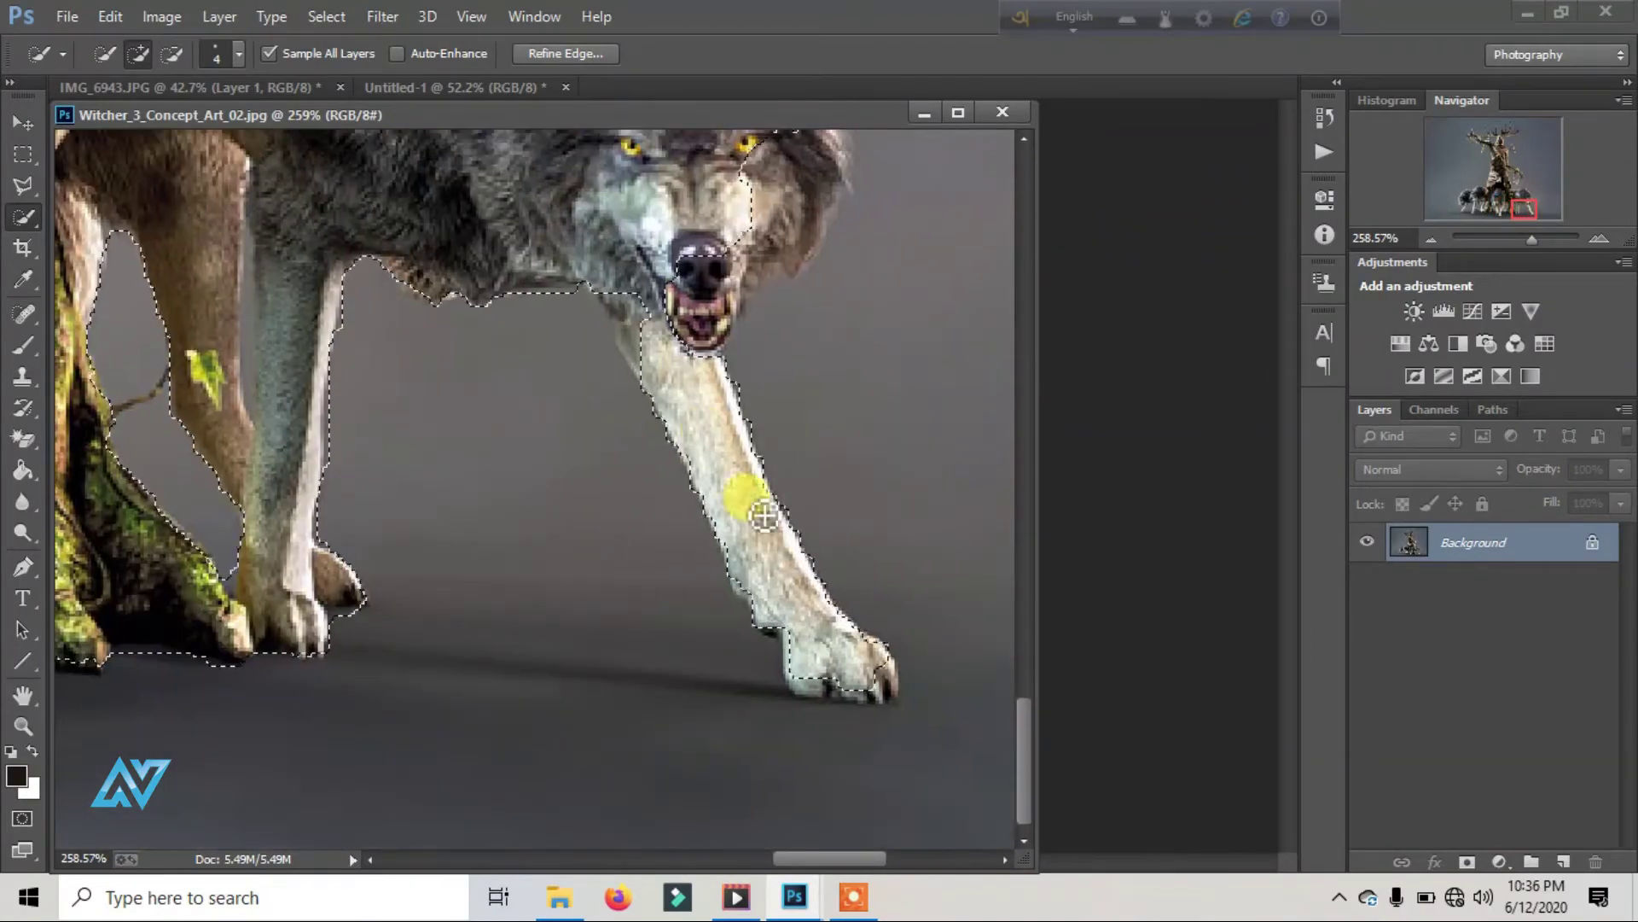
mouse_move(742, 486)
mouse_down()
mouse_move(894, 687)
mouse_move(554, 668)
mouse_move(585, 366)
mouse_move(480, 647)
mouse_move(579, 274)
mouse_move(708, 283)
mouse_move(811, 263)
mouse_up()
scroll(801, 273, up, 4)
scroll(800, 273, up, 5)
mouse_move(779, 366)
mouse_down()
mouse_move(487, 183)
mouse_move(201, 249)
mouse_up()
scroll(732, 451, left, 5)
scroll(732, 450, up, 5)
alt+scroll(695, 410, down, 3)
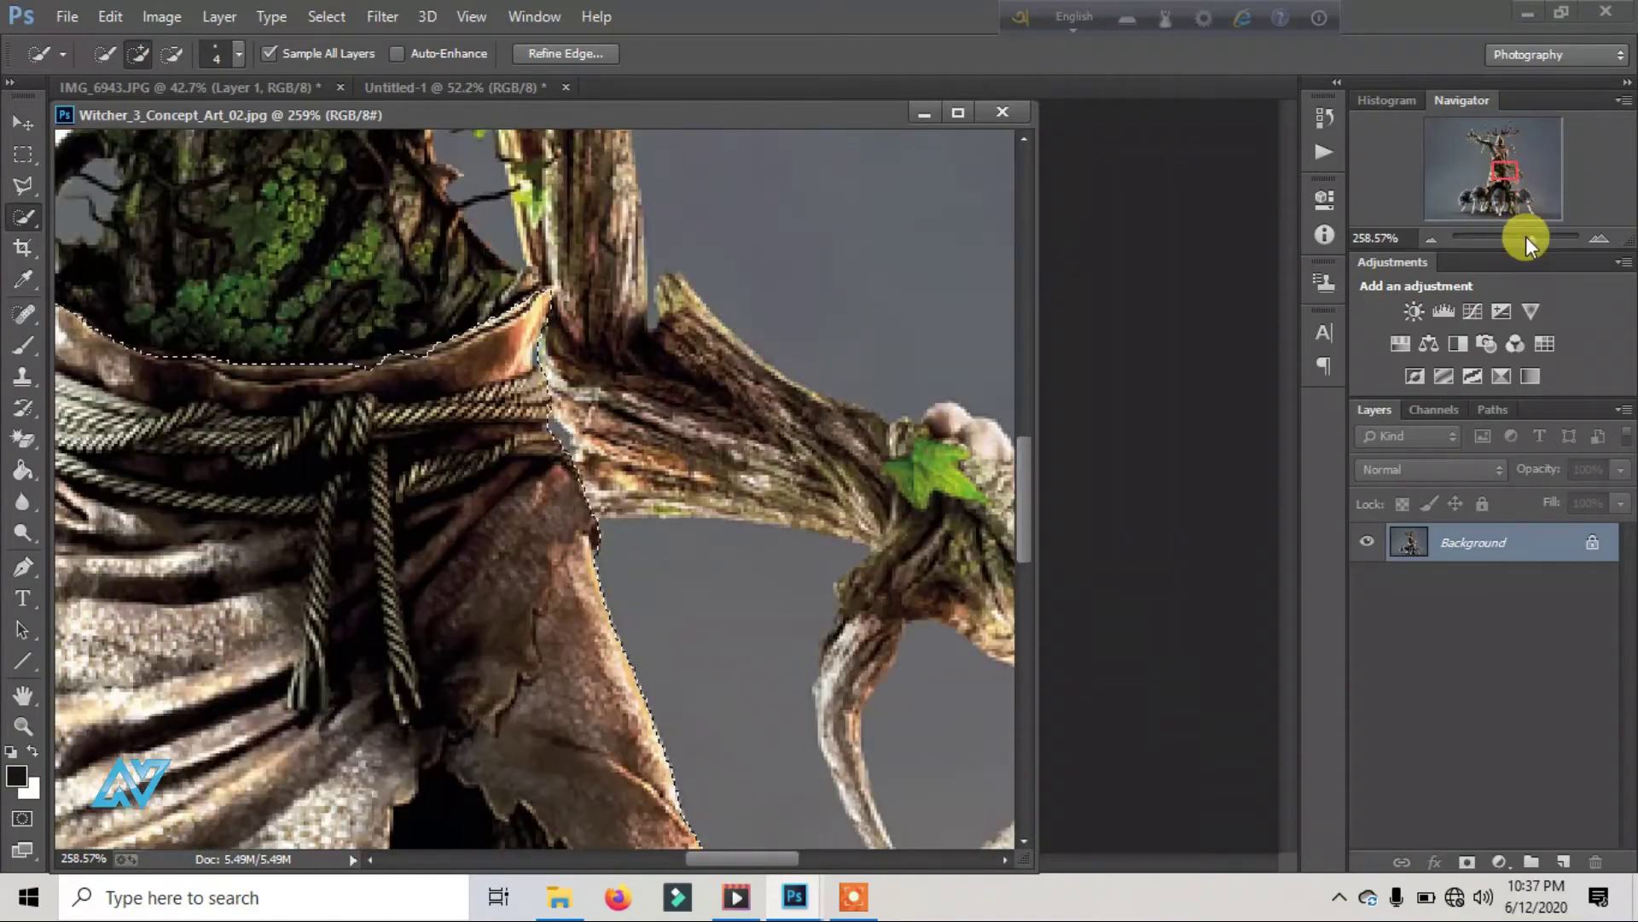
Step: Remove the stick and upper trunk from the selection and apply Refine Edge
click(563, 53)
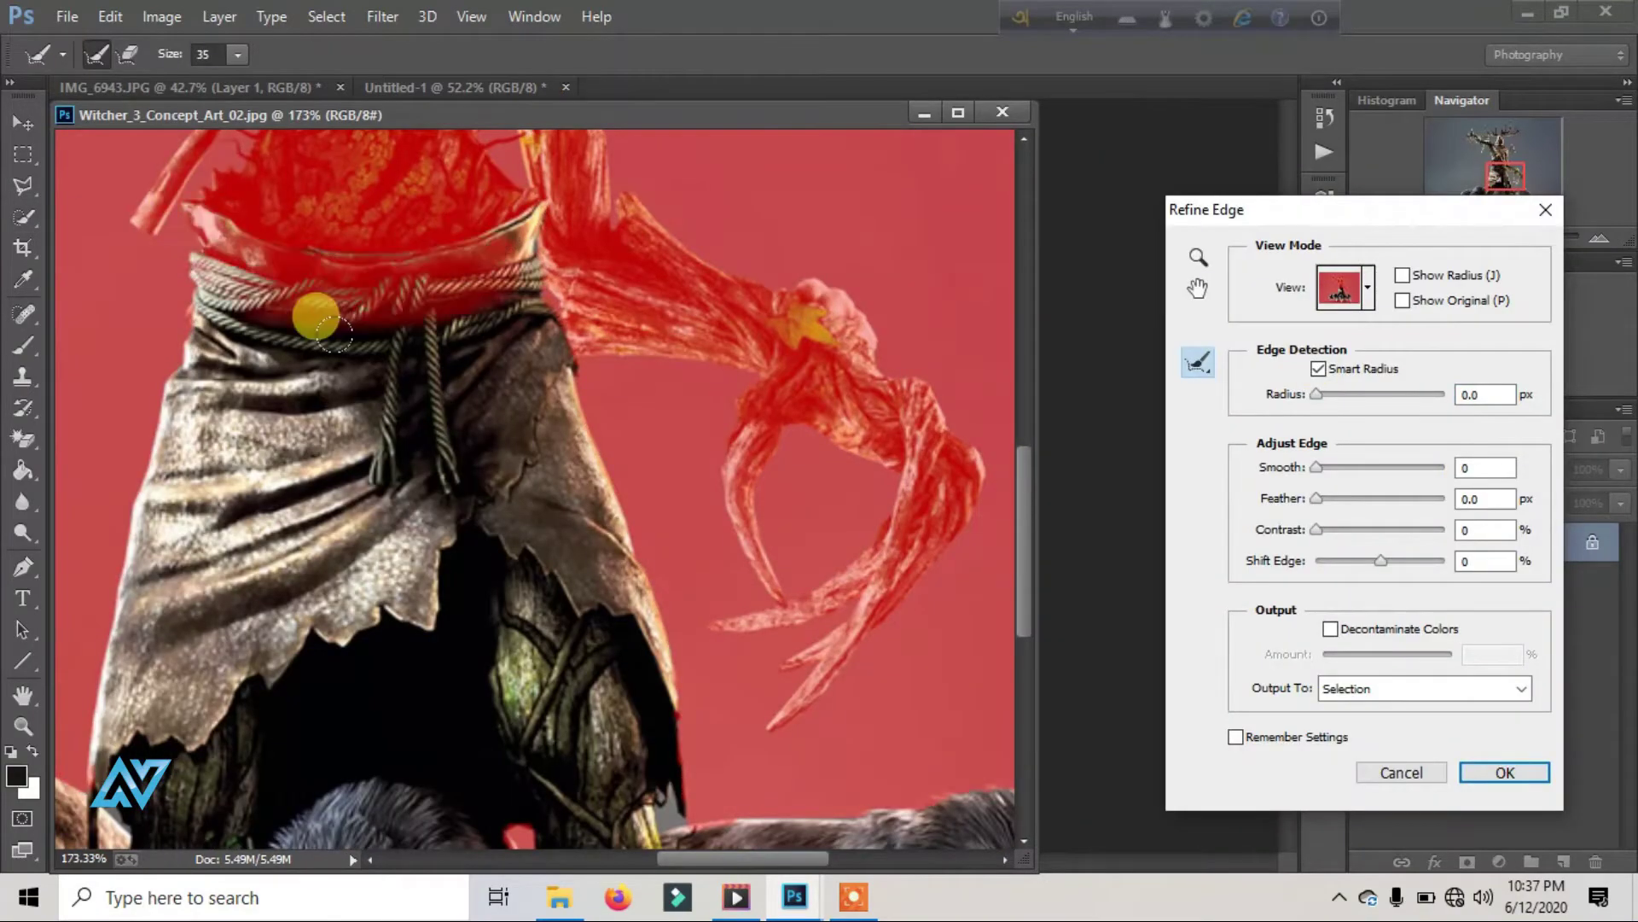
click(1505, 773)
mouse_move(210, 227)
alt+mouse_down()
mouse_move(538, 213)
mouse_move(384, 223)
alt+mouse_up()
key(ctrl+alt+r)
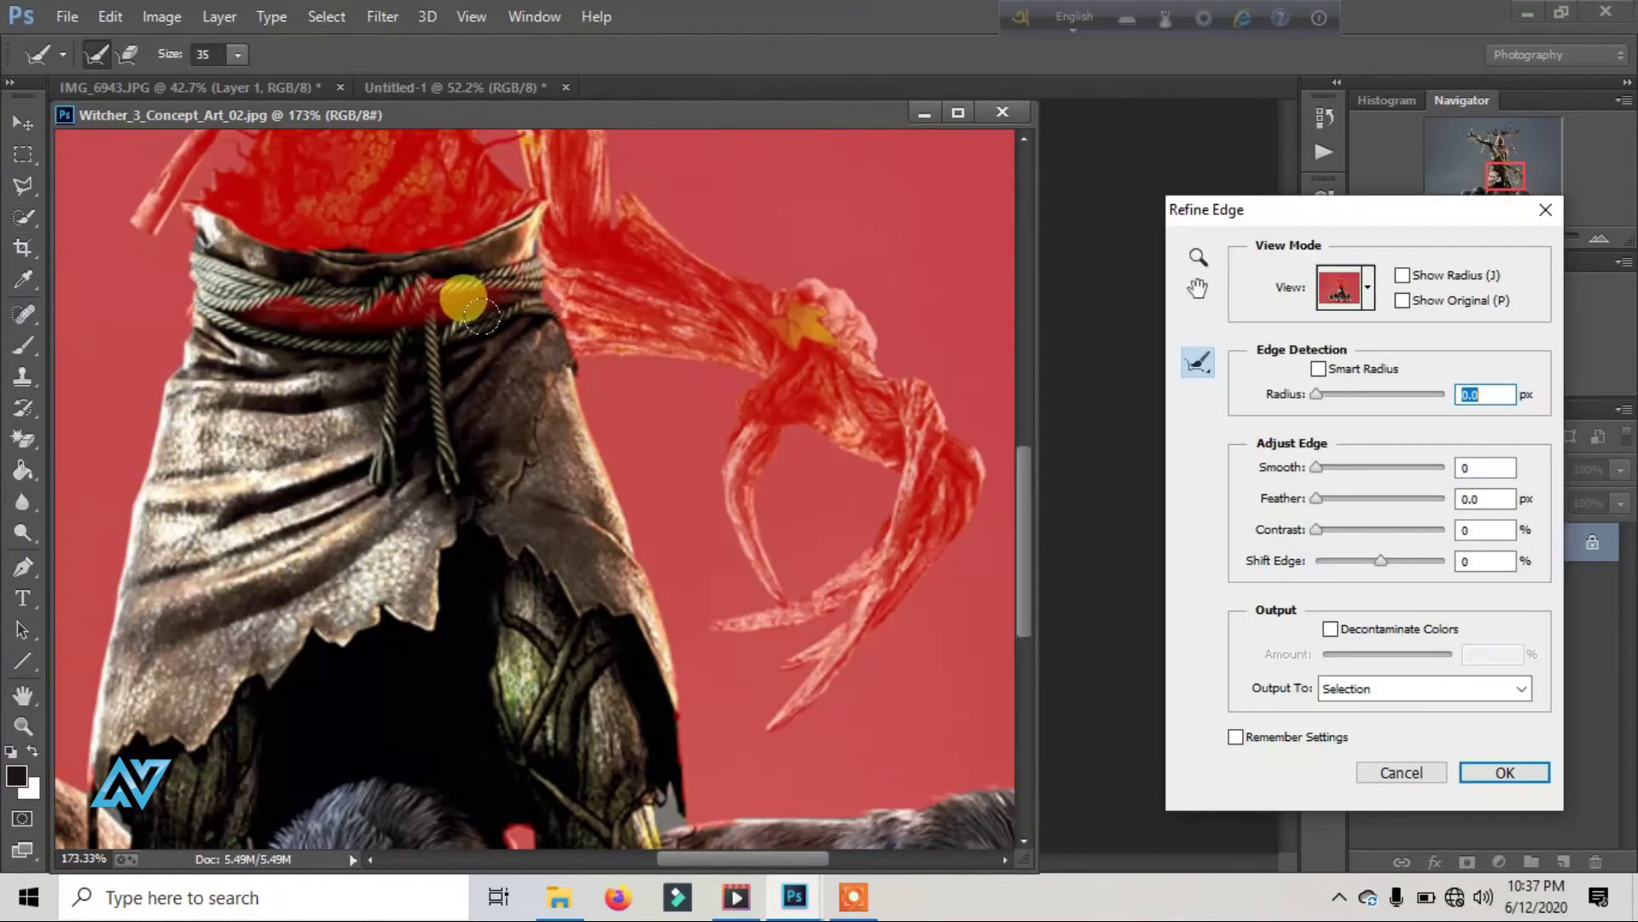
key(Escape)
key(ctrl+alt+r)
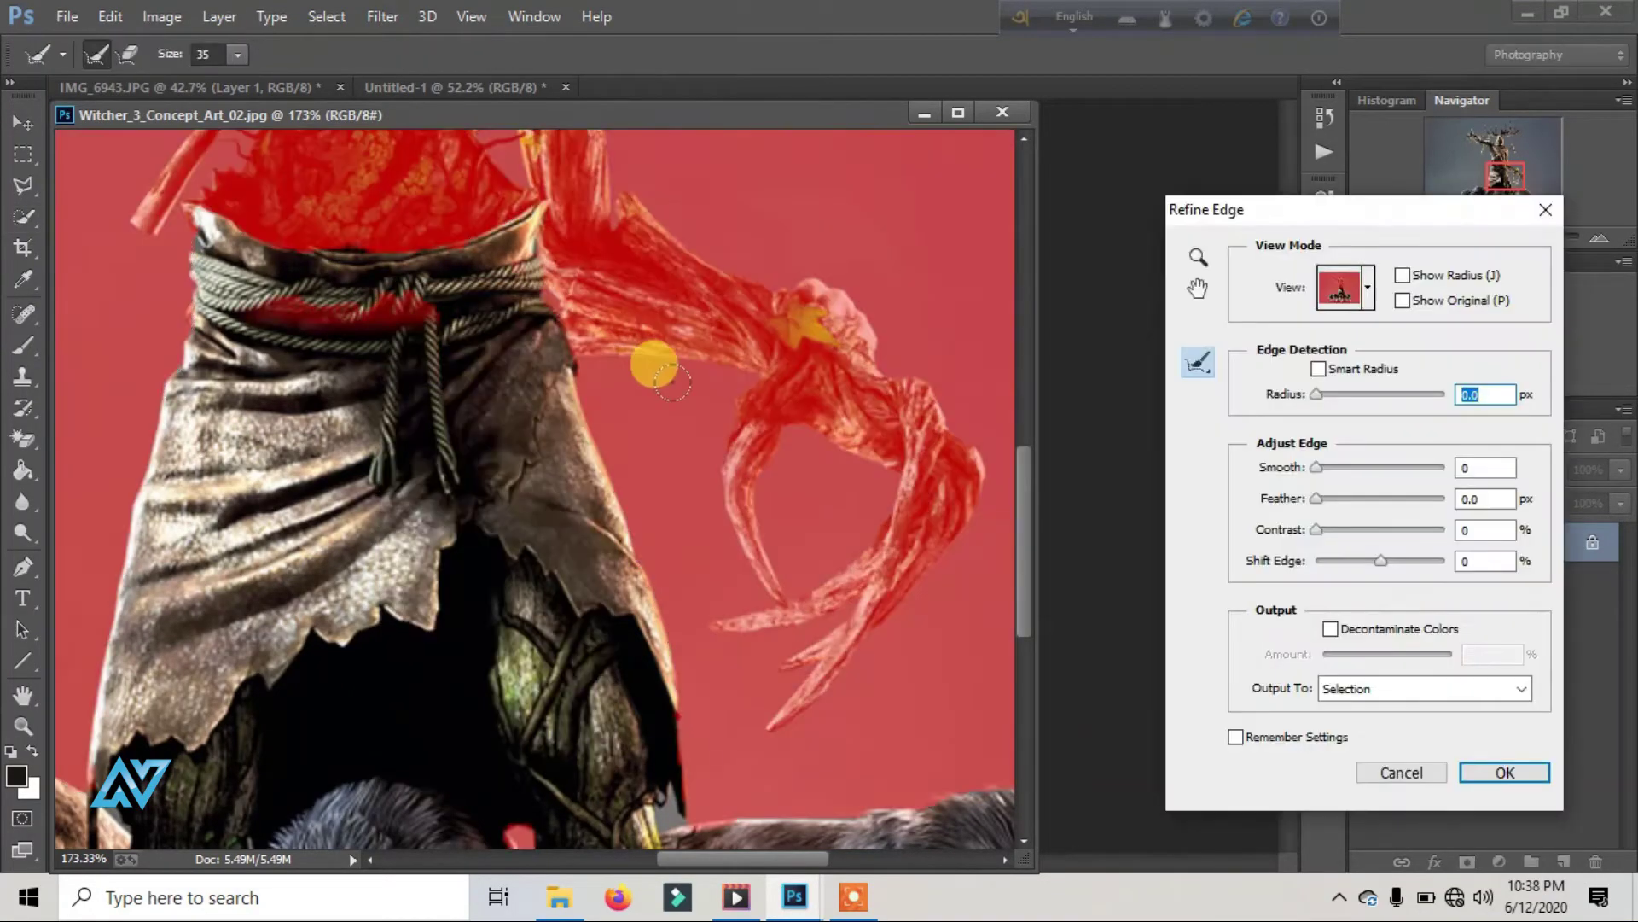
click(1503, 773)
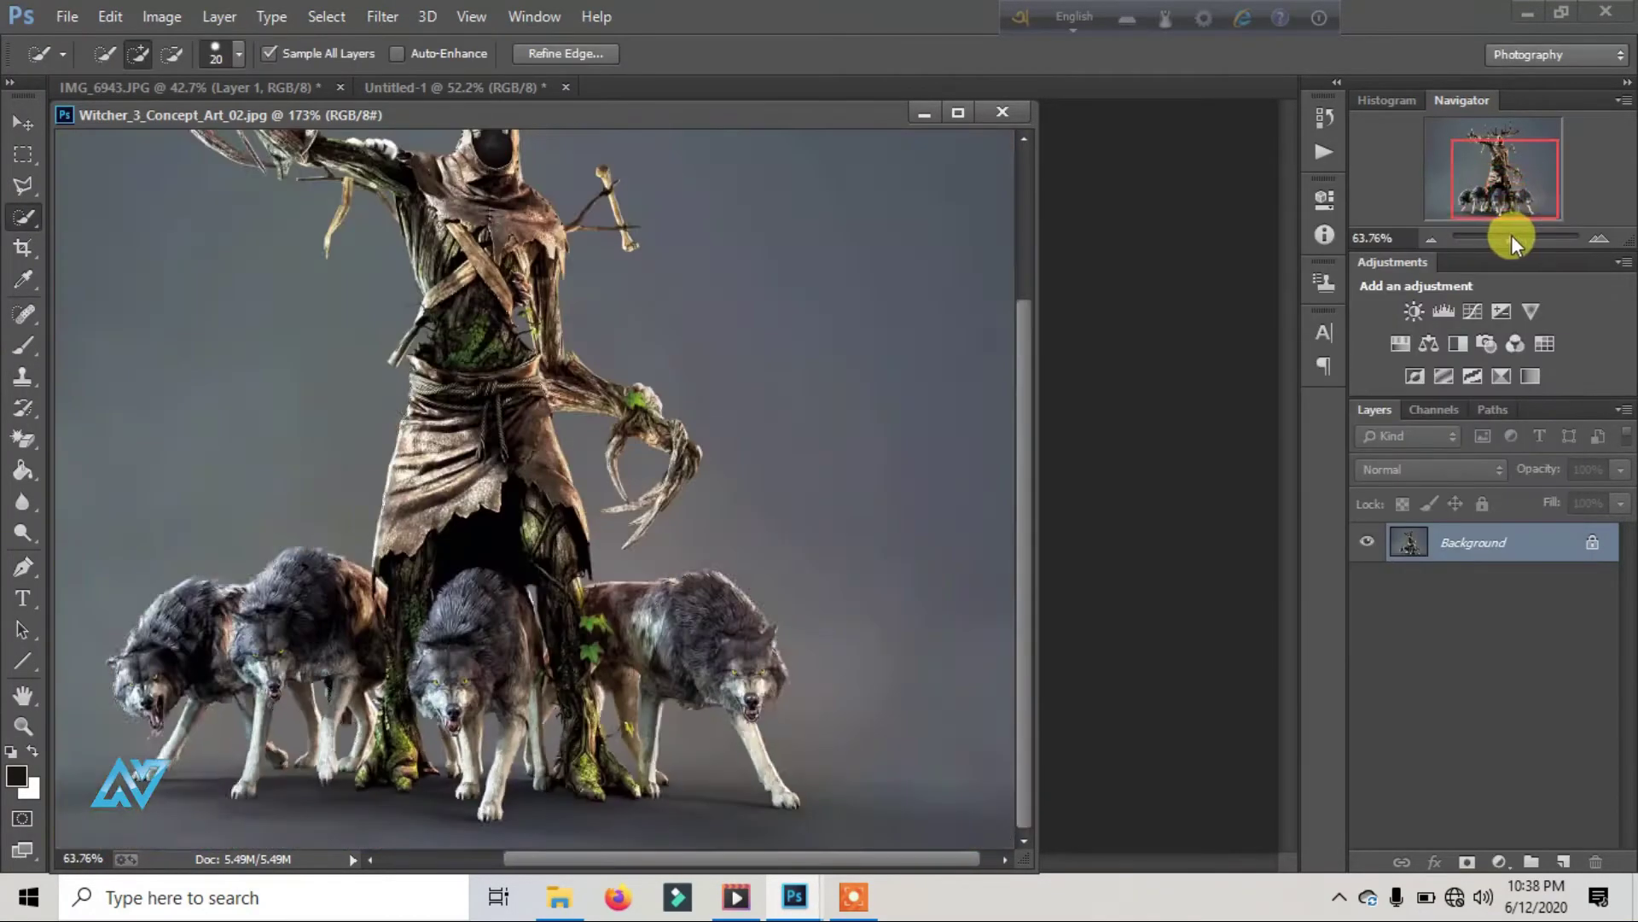
Step: Refine the edges along the wolves' legs, then copy the selection onto a new layer
right_click(488, 367)
click(512, 461)
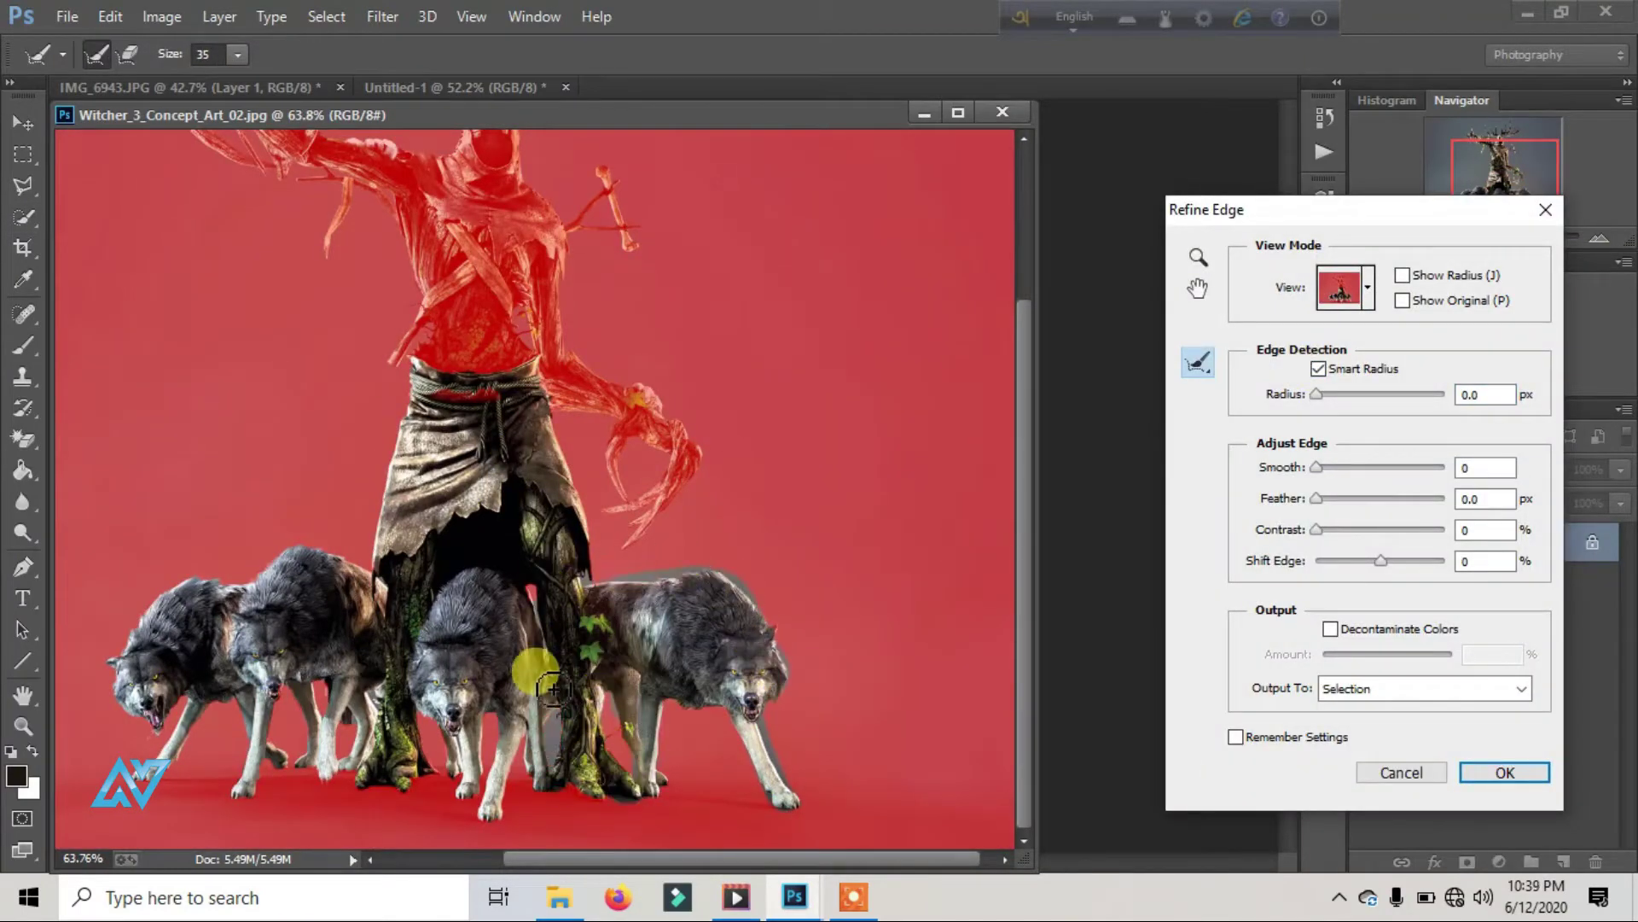
drag(230, 596, 260, 759)
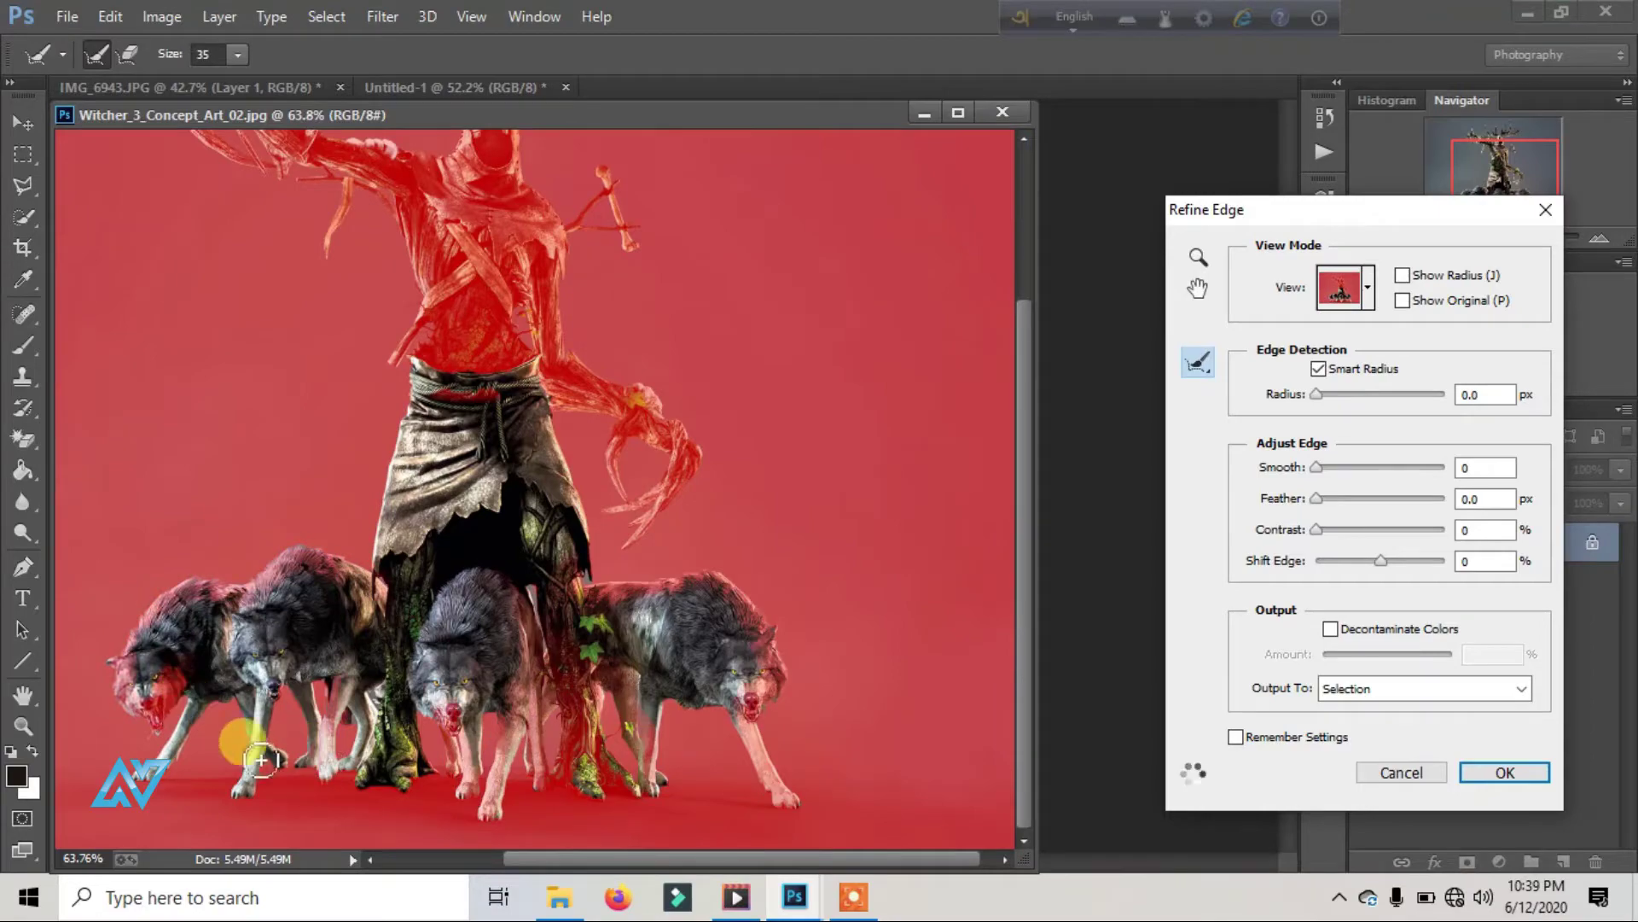
click(1504, 773)
right_click(475, 360)
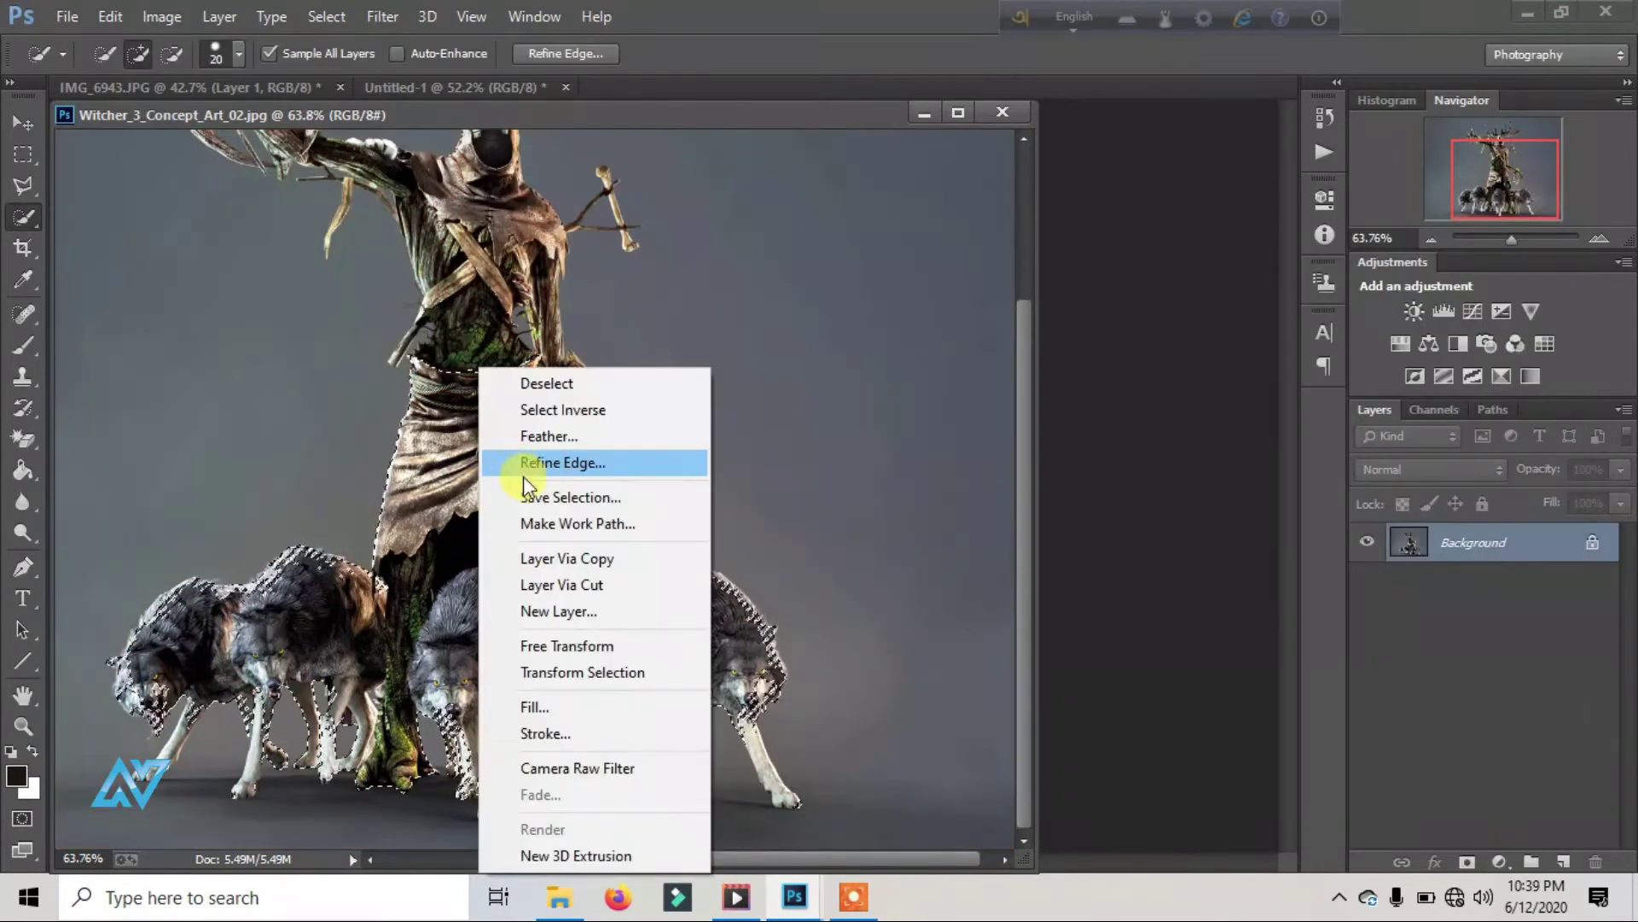
click(529, 555)
click(1367, 581)
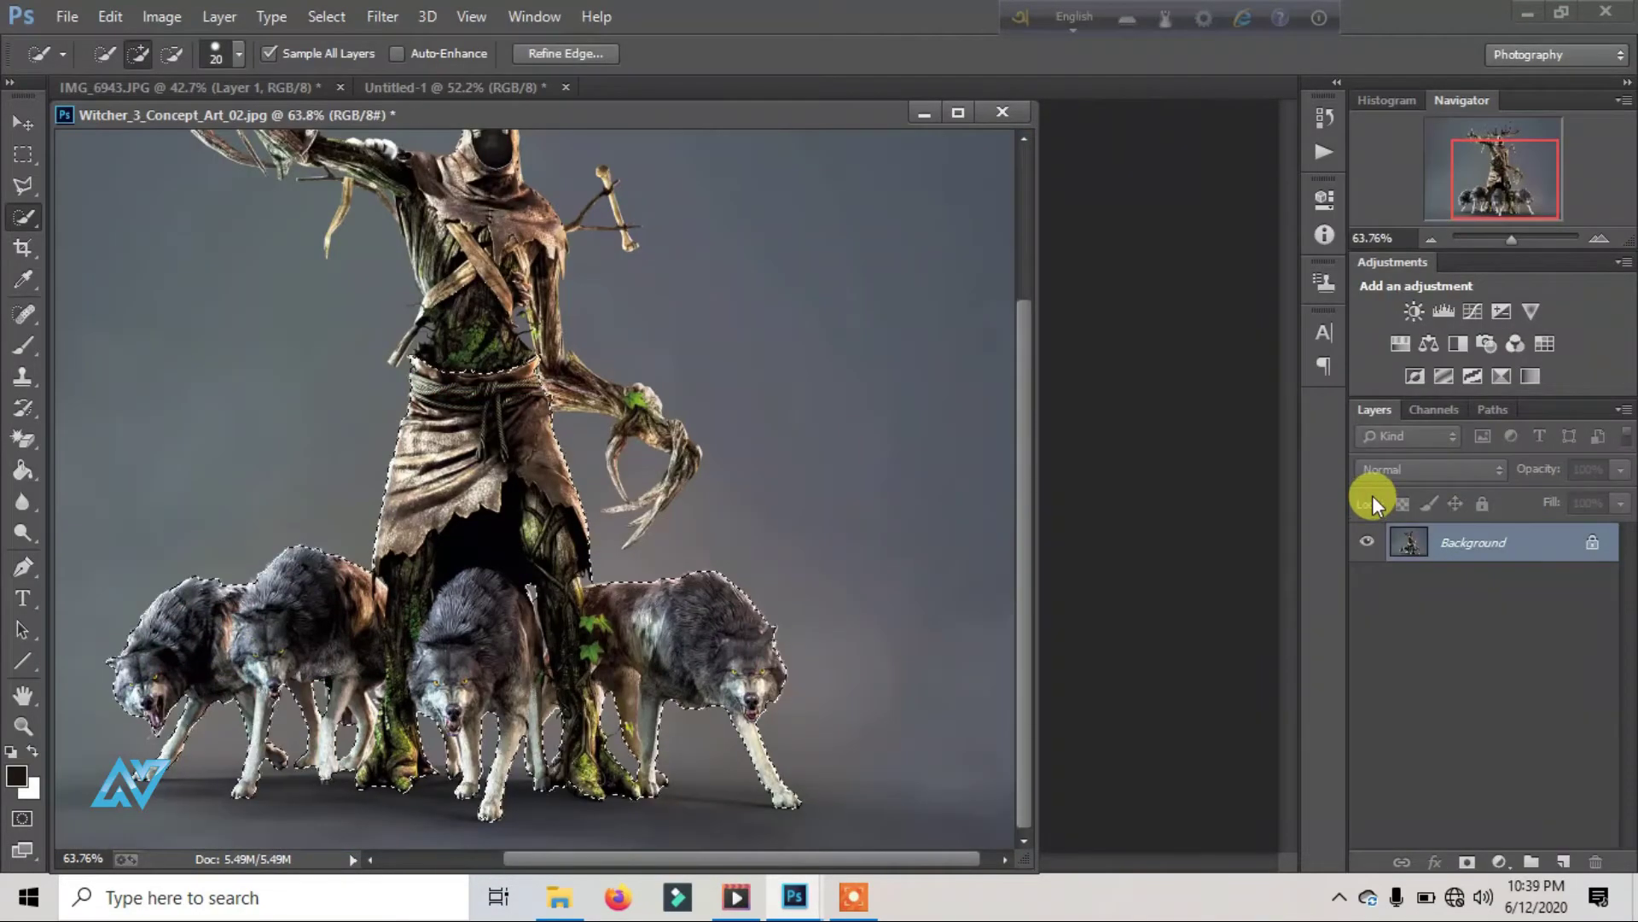
Step: Bring the wolves-and-skirt cut-out into the forest document
click(1367, 581)
drag(450, 114, 477, 87)
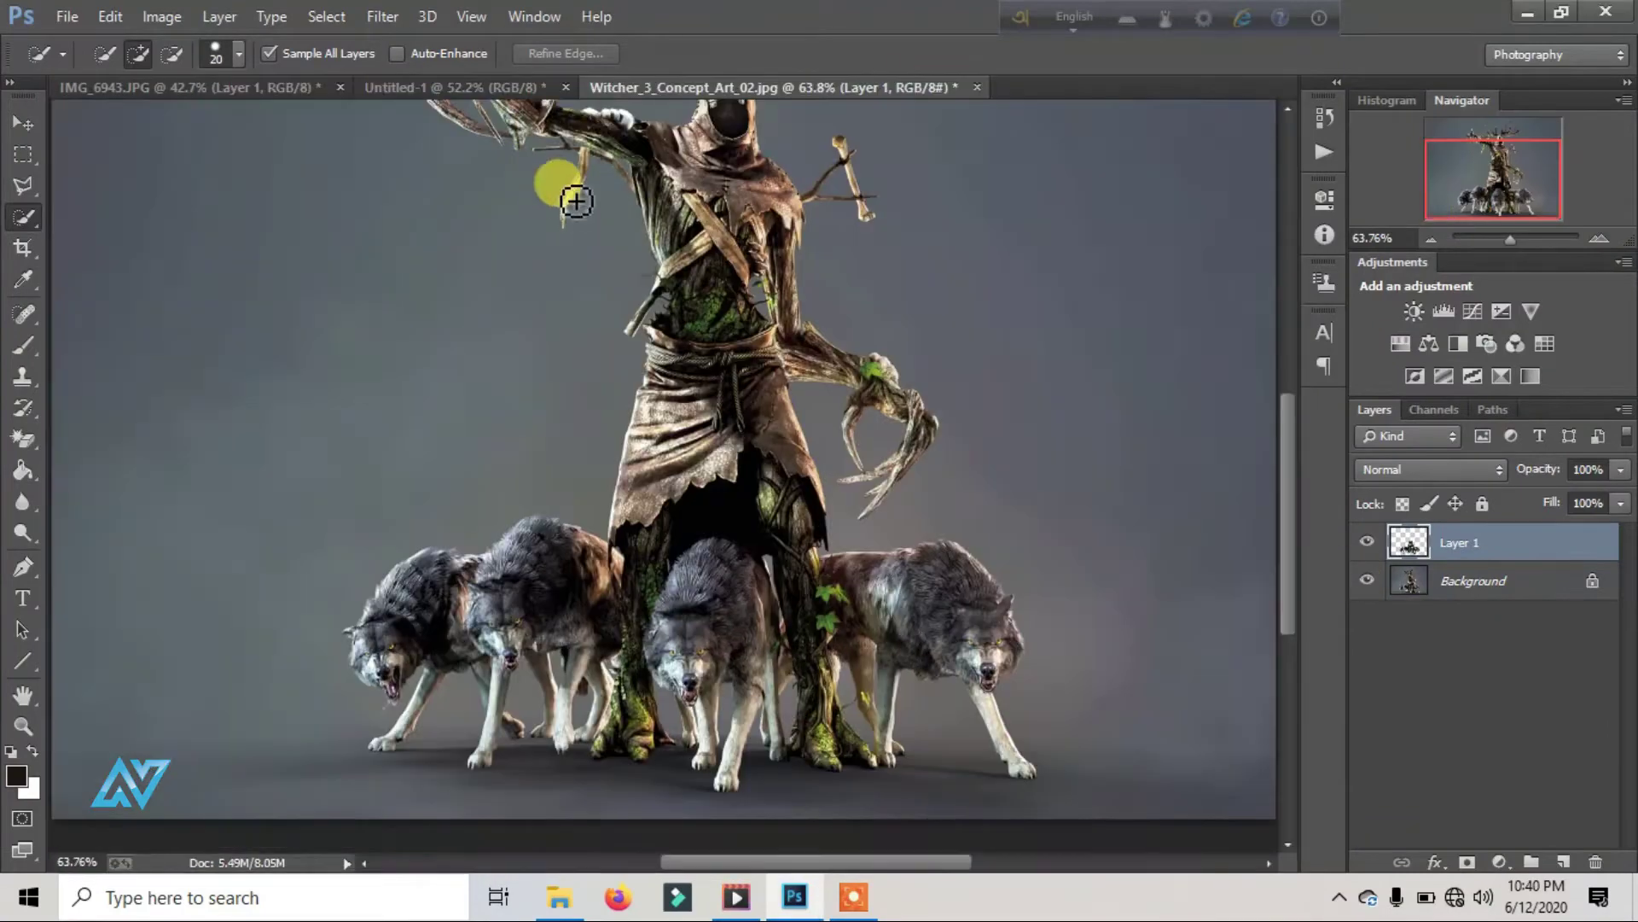
key(v)
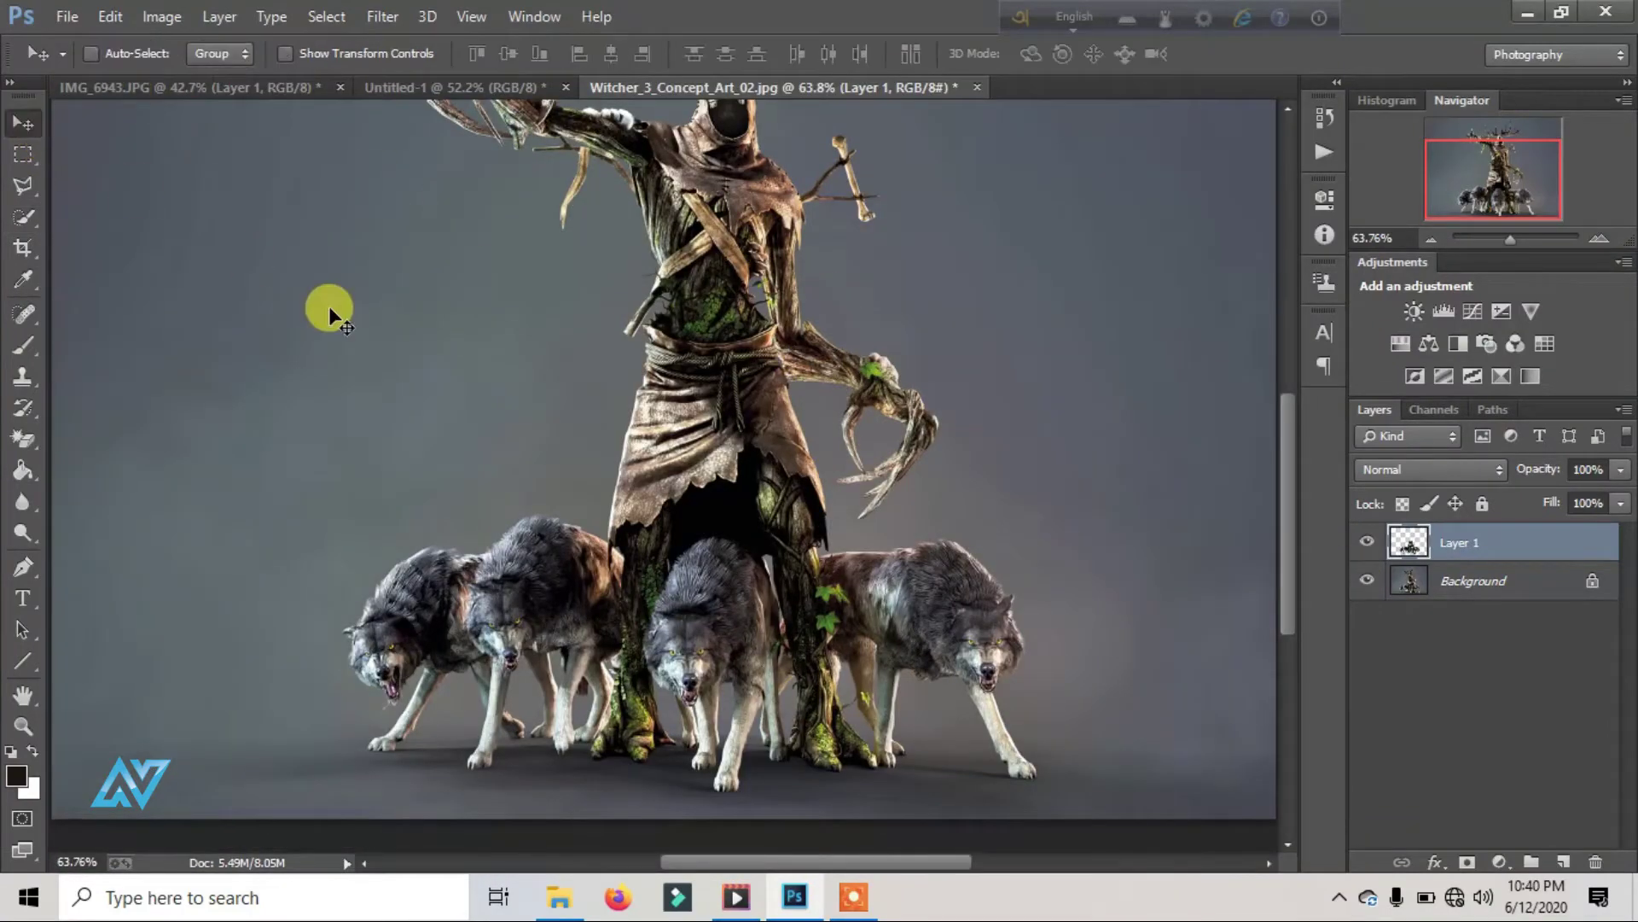
mouse_move(720, 510)
mouse_down()
mouse_move(440, 89)
mouse_move(668, 714)
mouse_move(675, 536)
mouse_up()
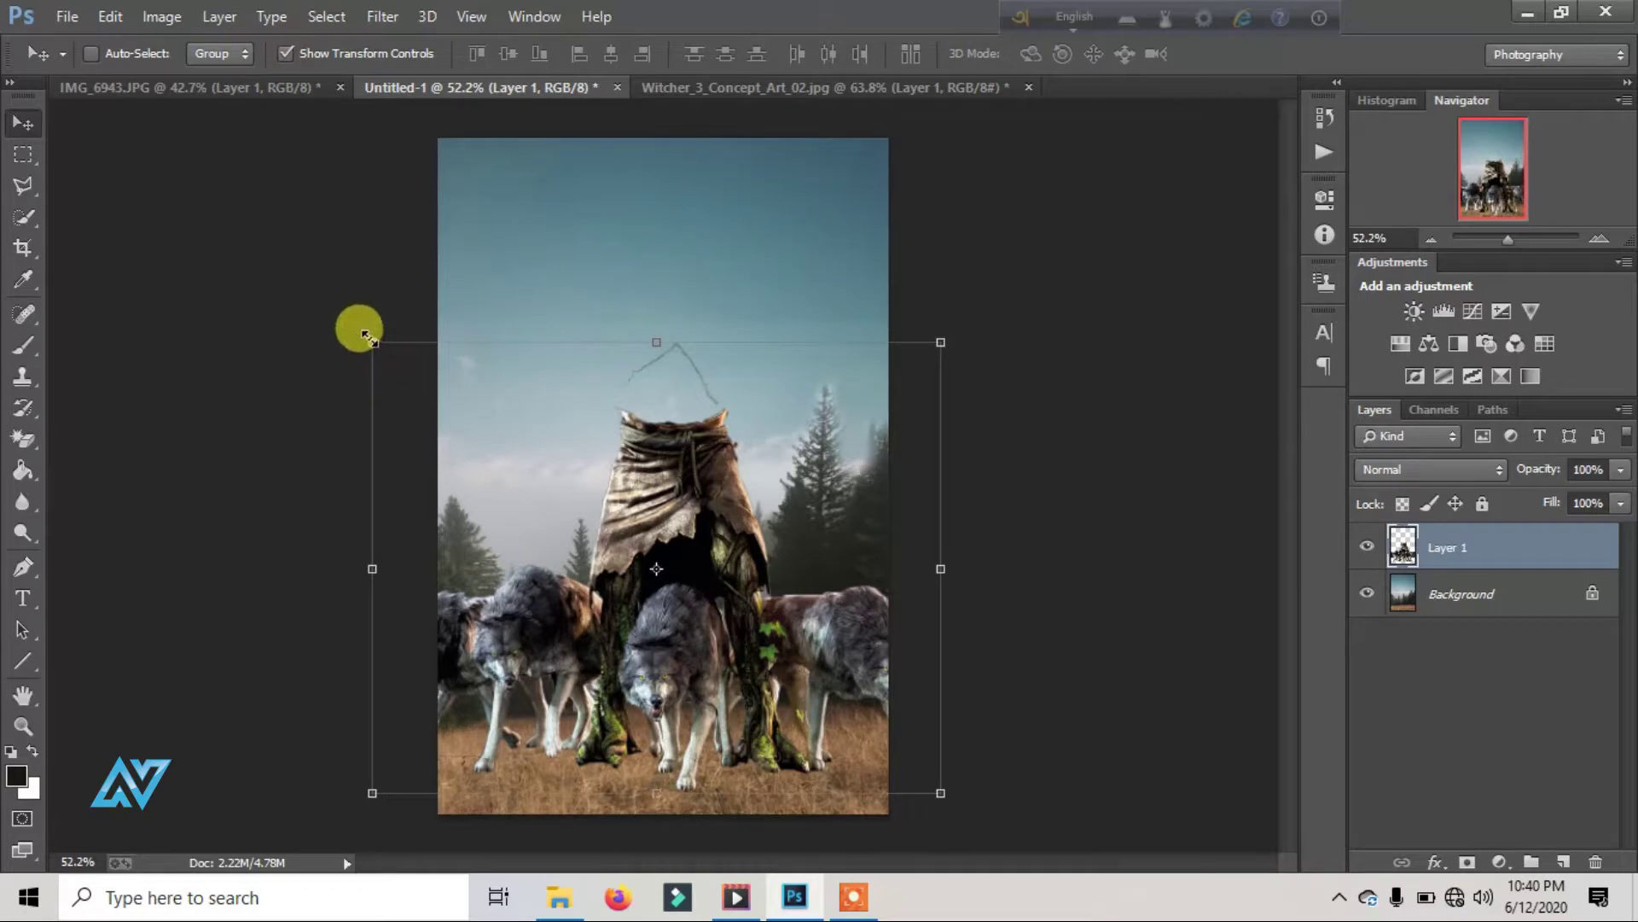
Step: Scale the cut-out to about 72%, place it on the meadow, and add a layer mask
drag(369, 336, 525, 457)
drag(868, 576, 801, 568)
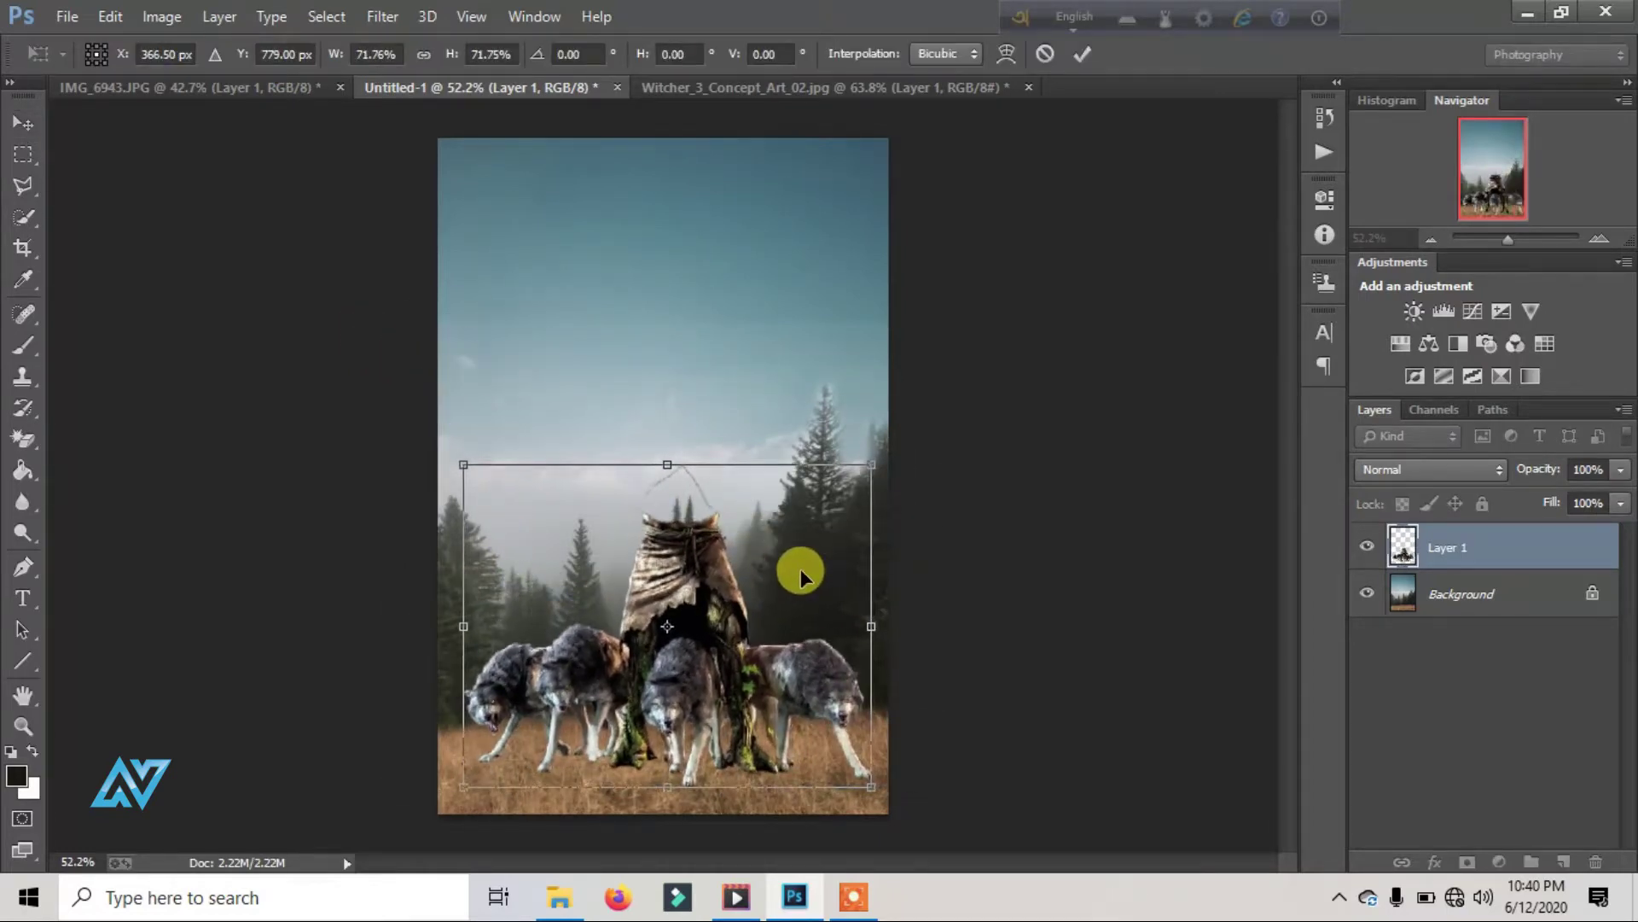
drag(722, 560, 713, 560)
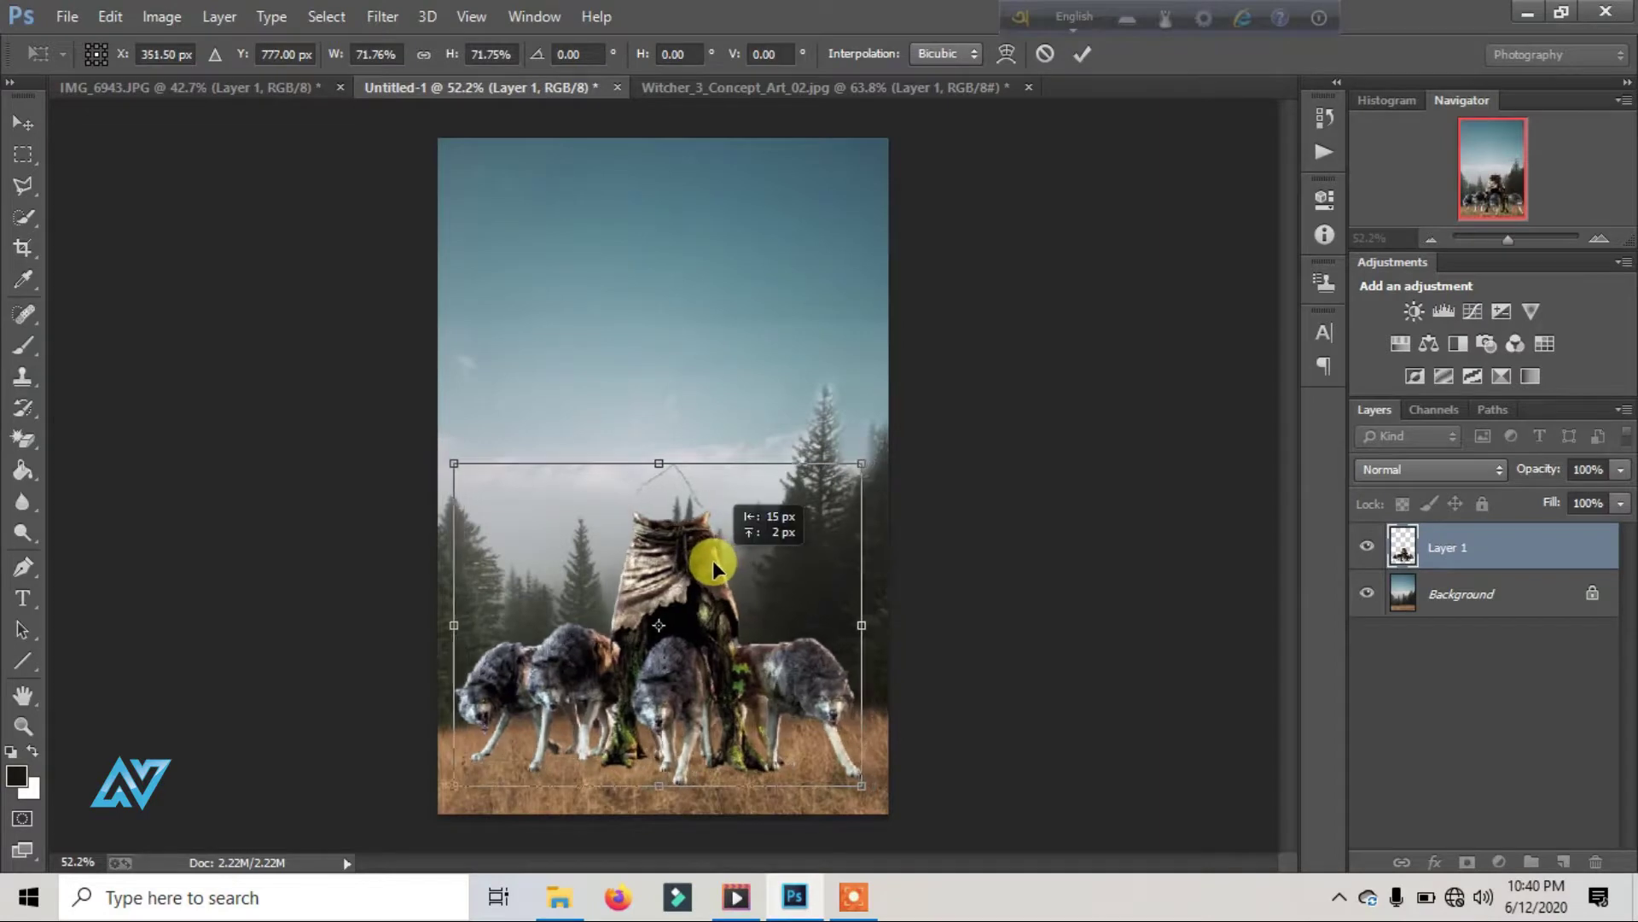
click(1085, 58)
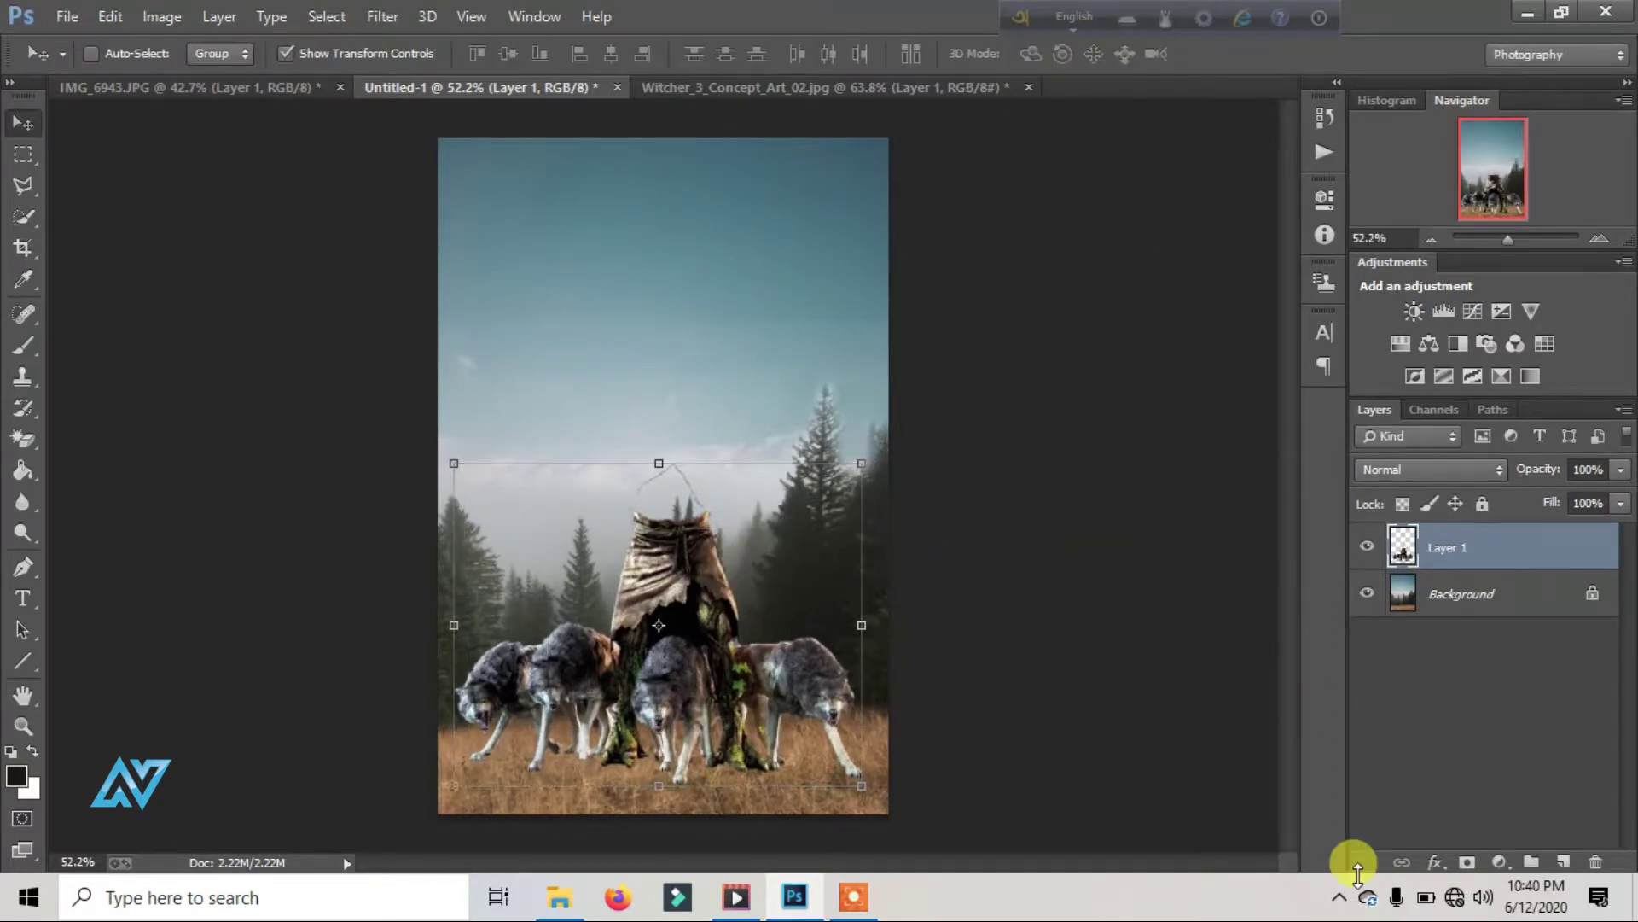
click(1459, 862)
Step: Paint black at 78% opacity on Layer 1's mask around the bark skirt and legs
key(b)
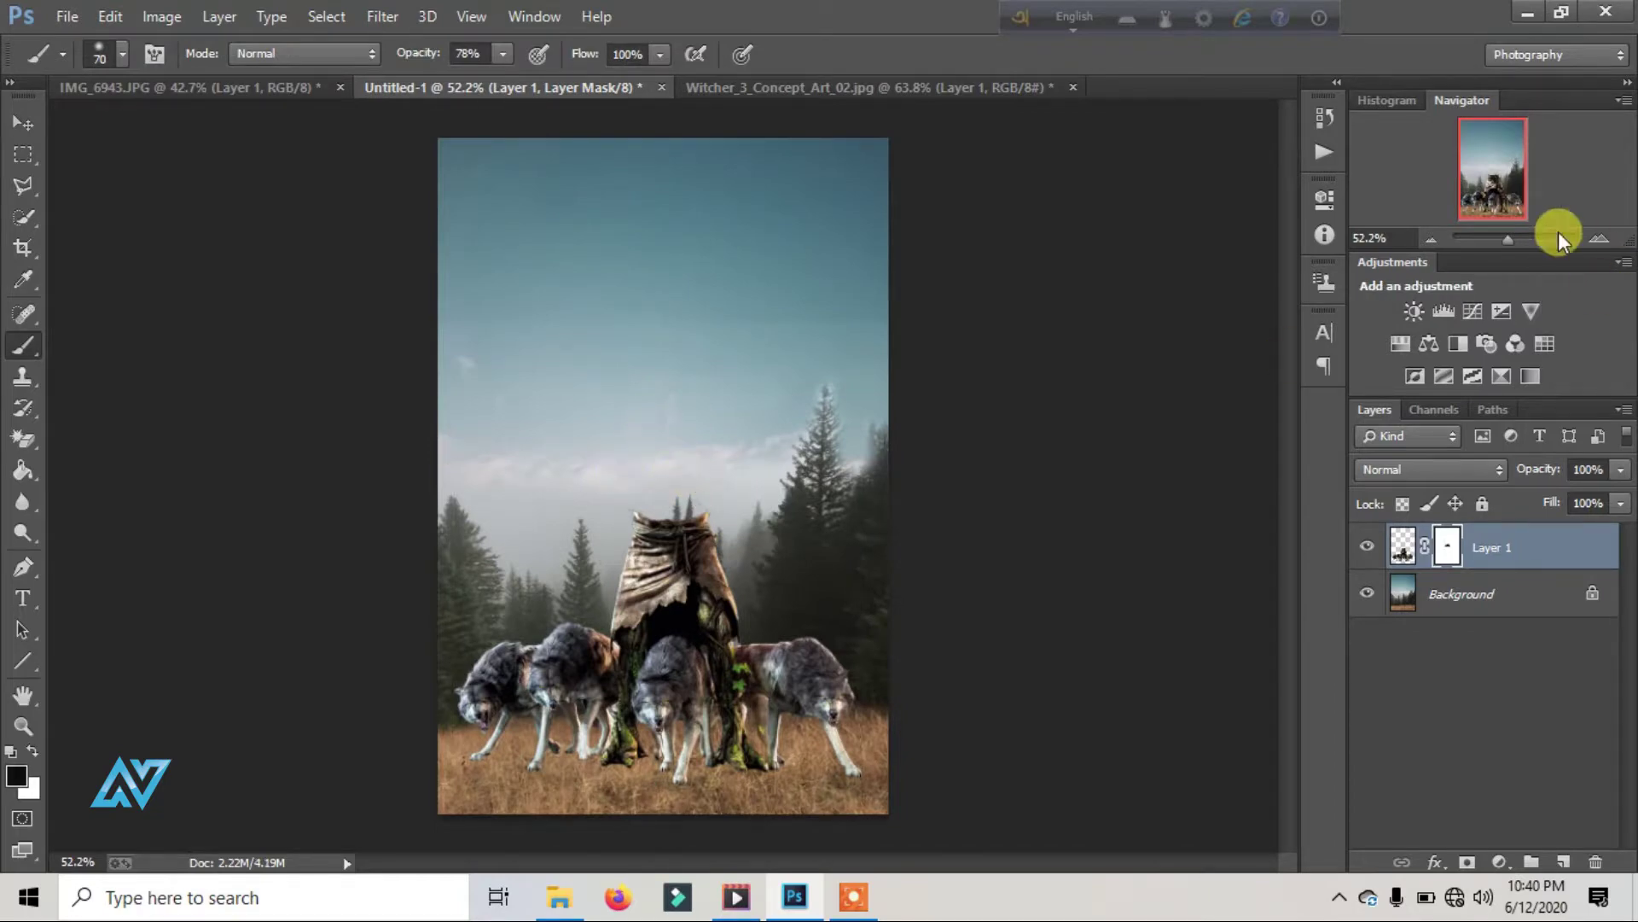
click(1521, 238)
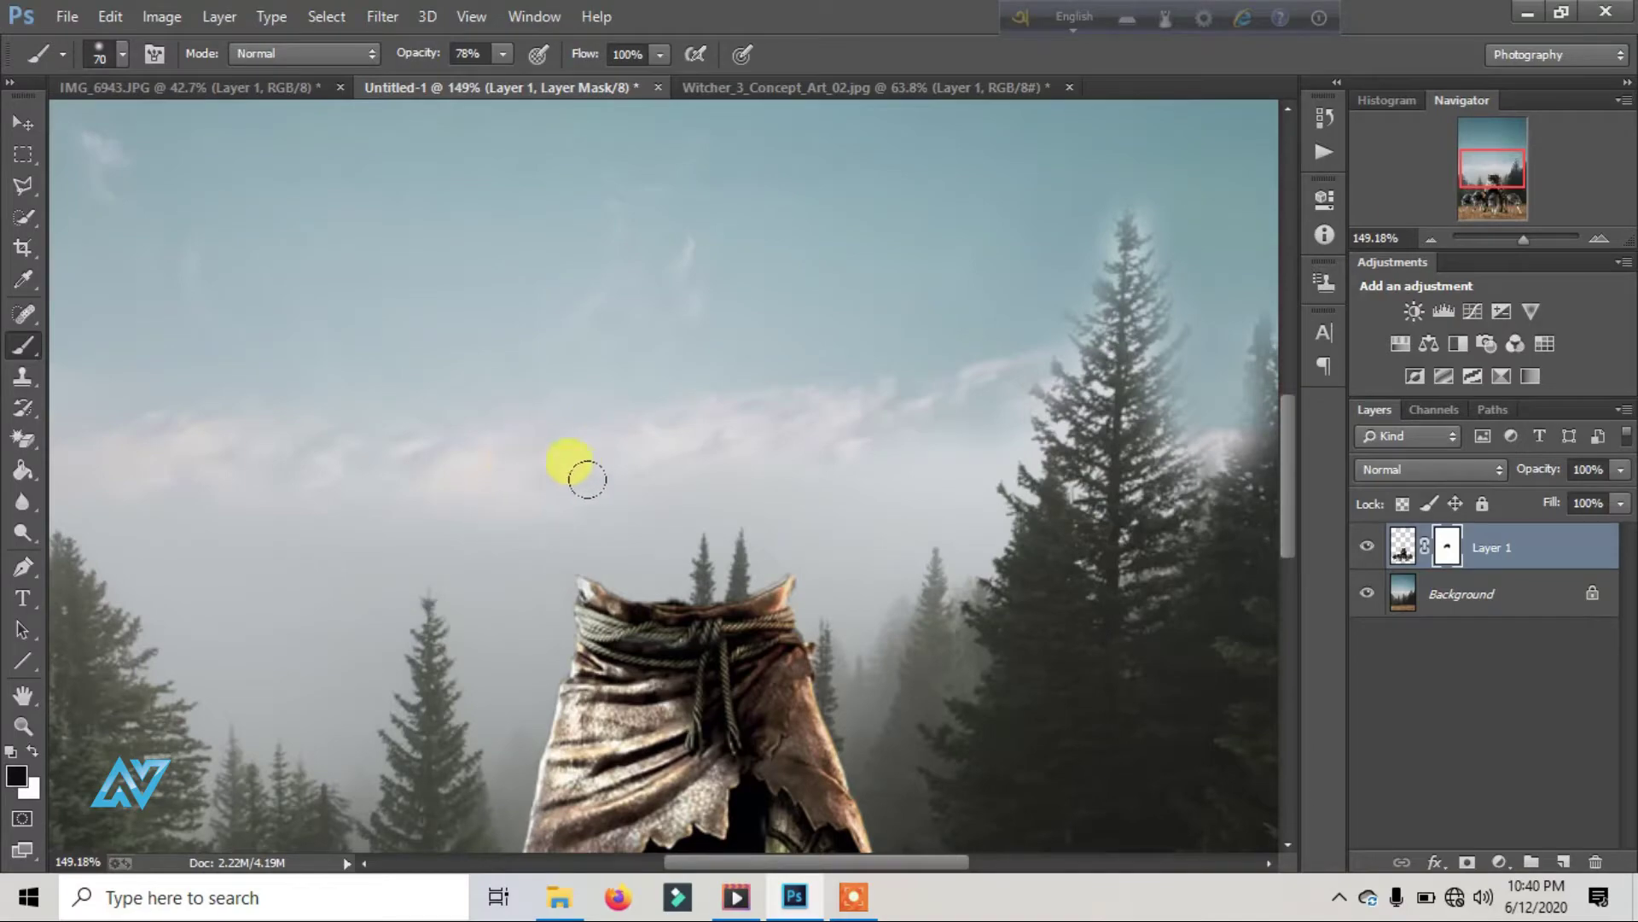
scroll(683, 529, down, 5)
scroll(551, 546, down, 5)
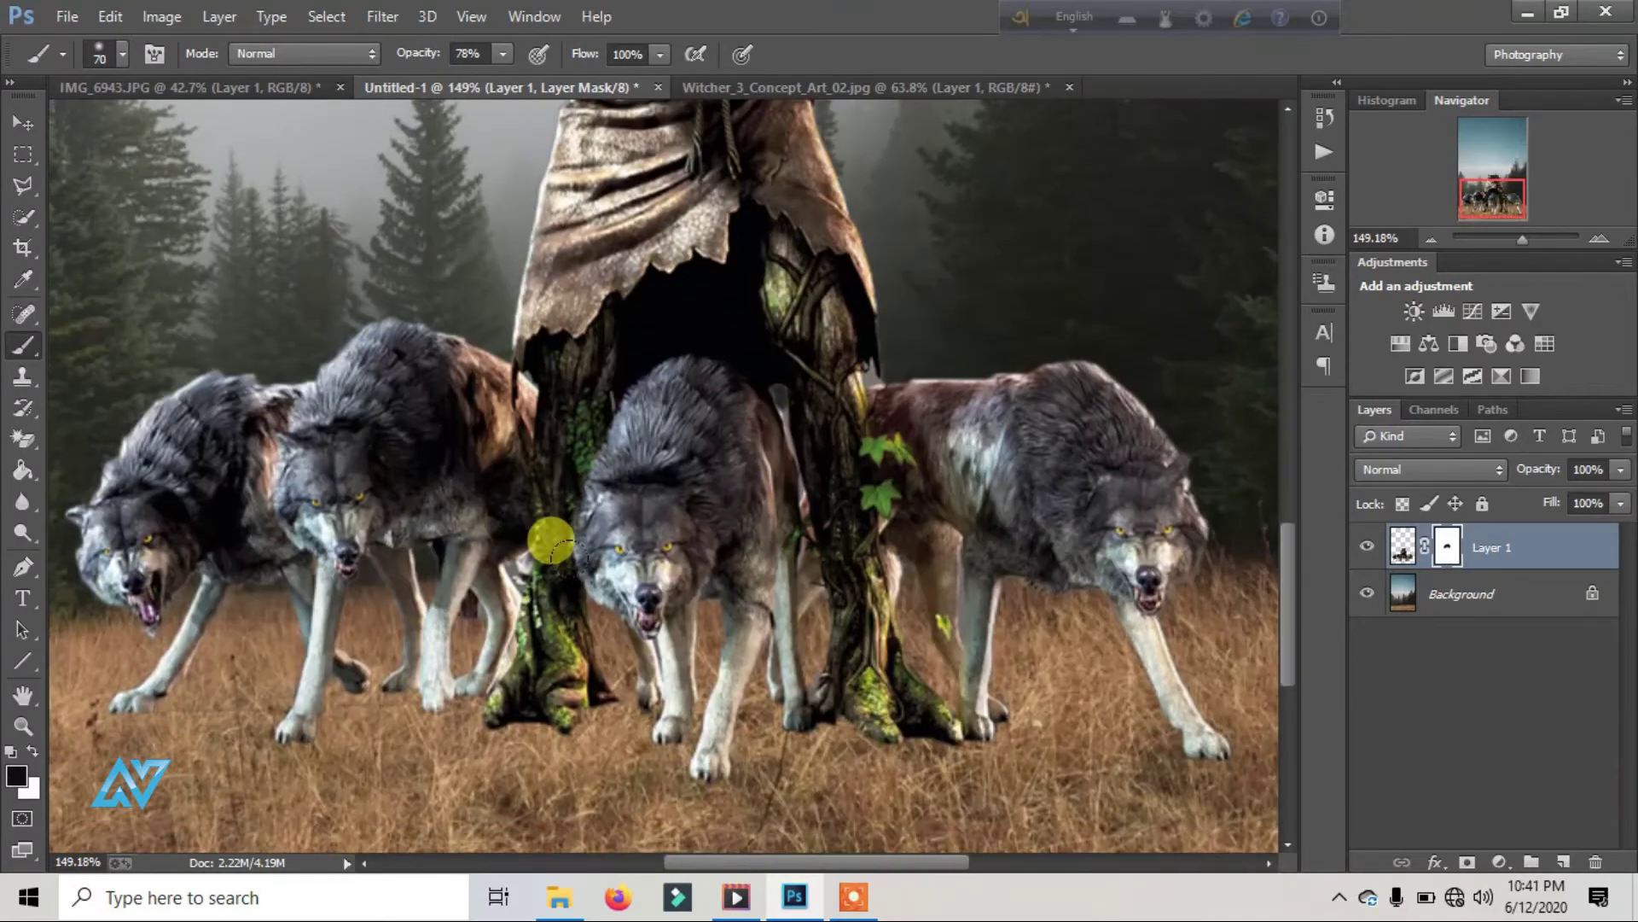
scroll(564, 557, down, 3)
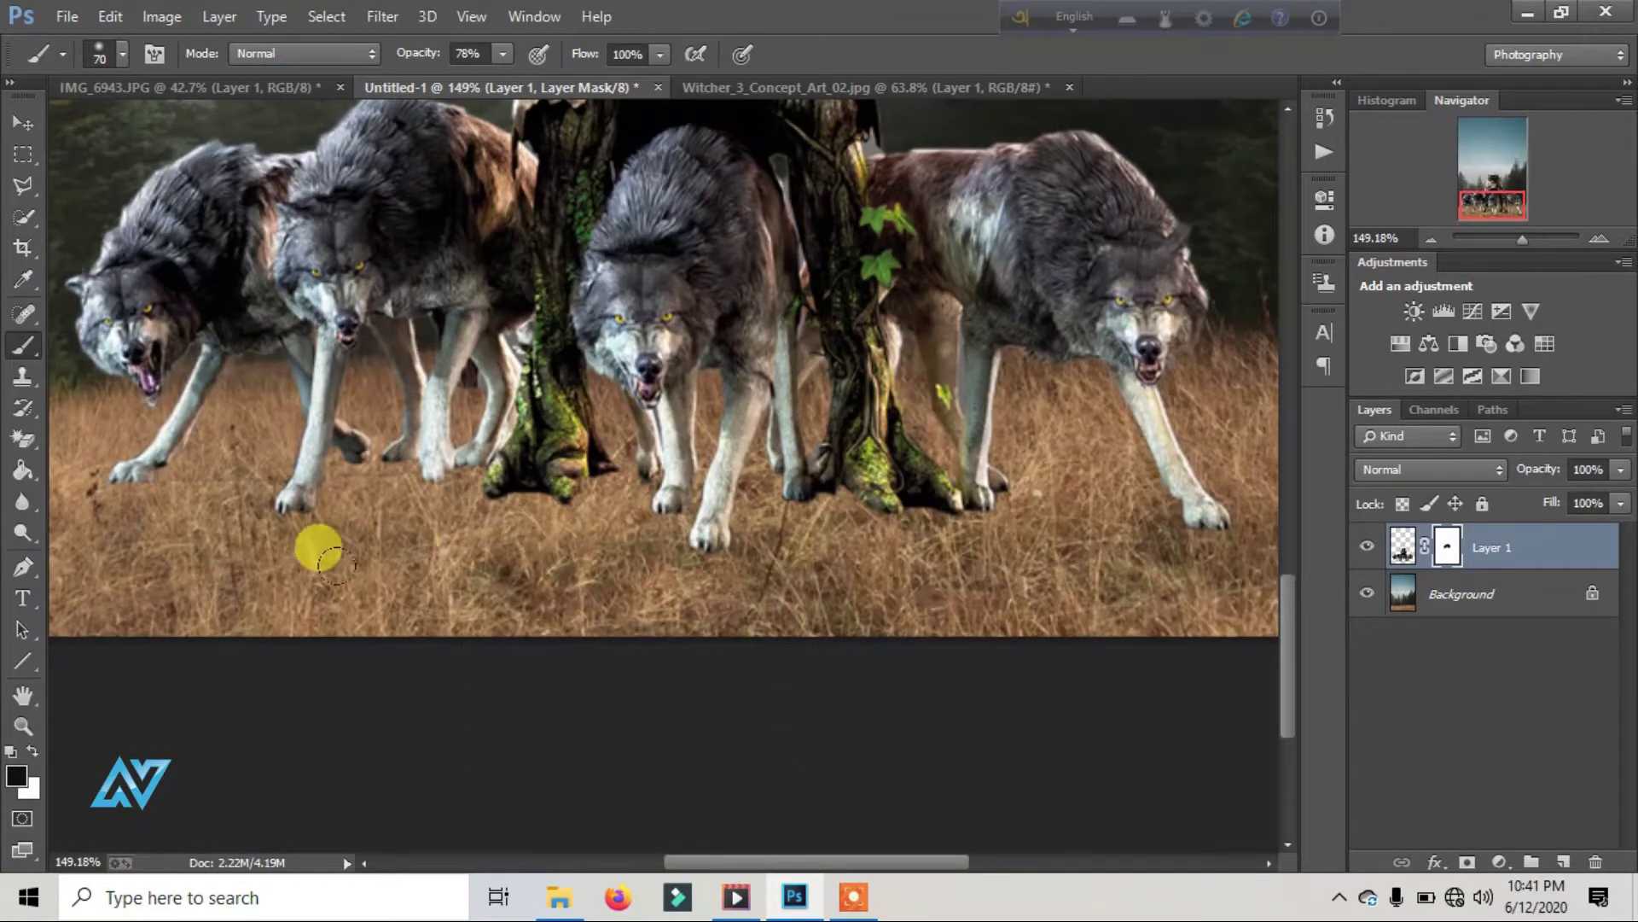
scroll(318, 548, up, 2)
scroll(524, 534, up, 6)
scroll(530, 538, up, 6)
scroll(530, 538, up, 3)
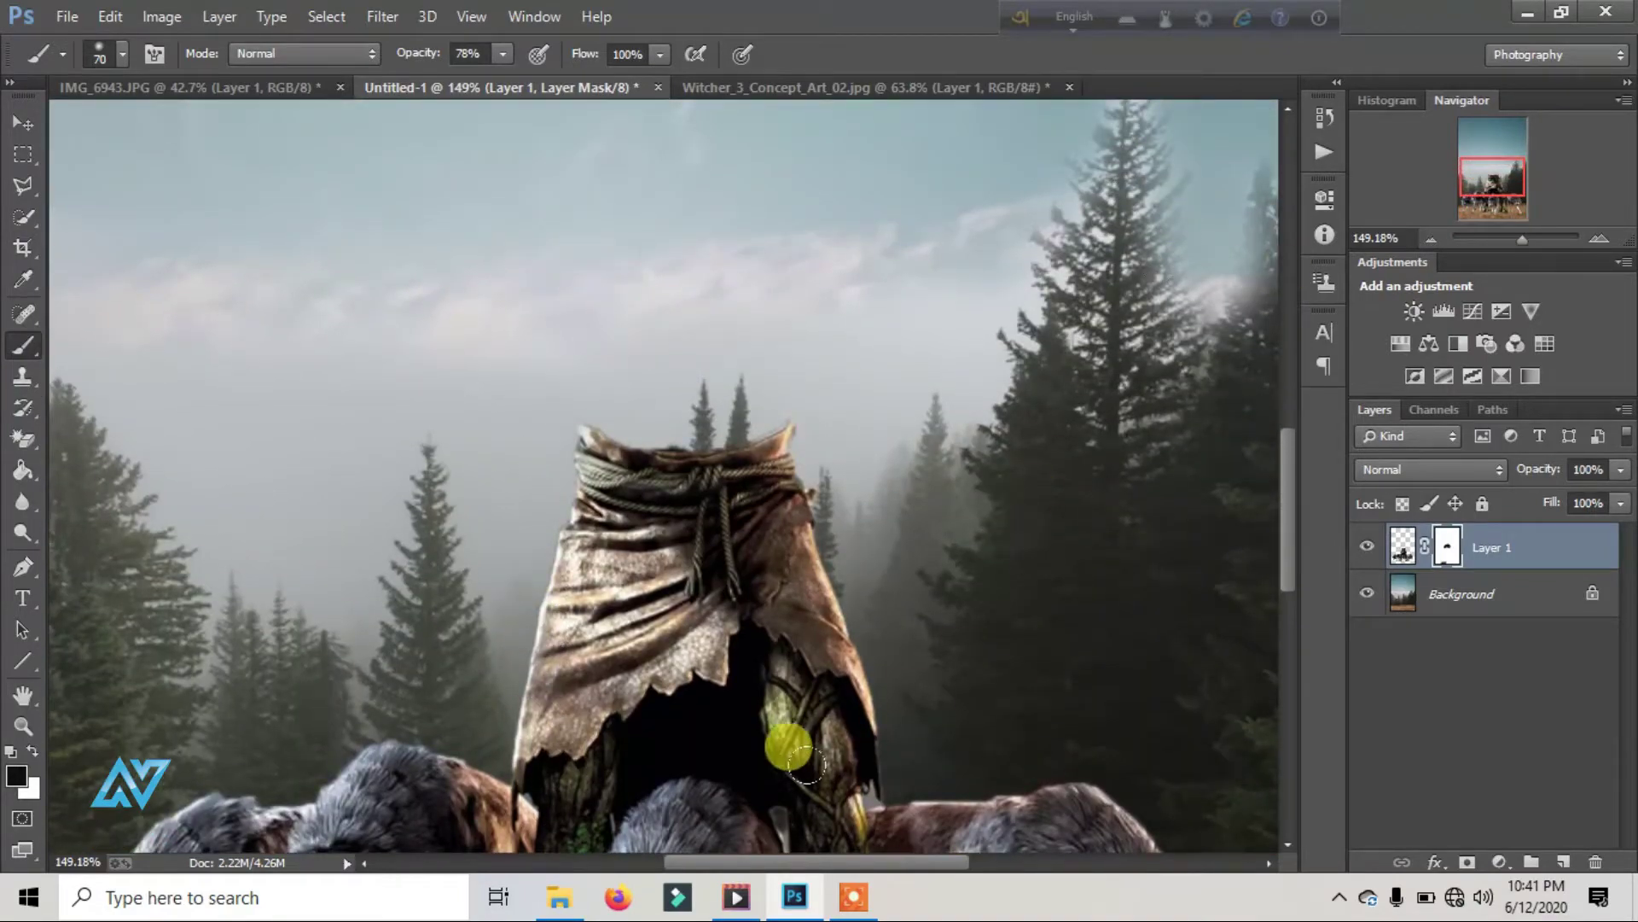
click(1512, 237)
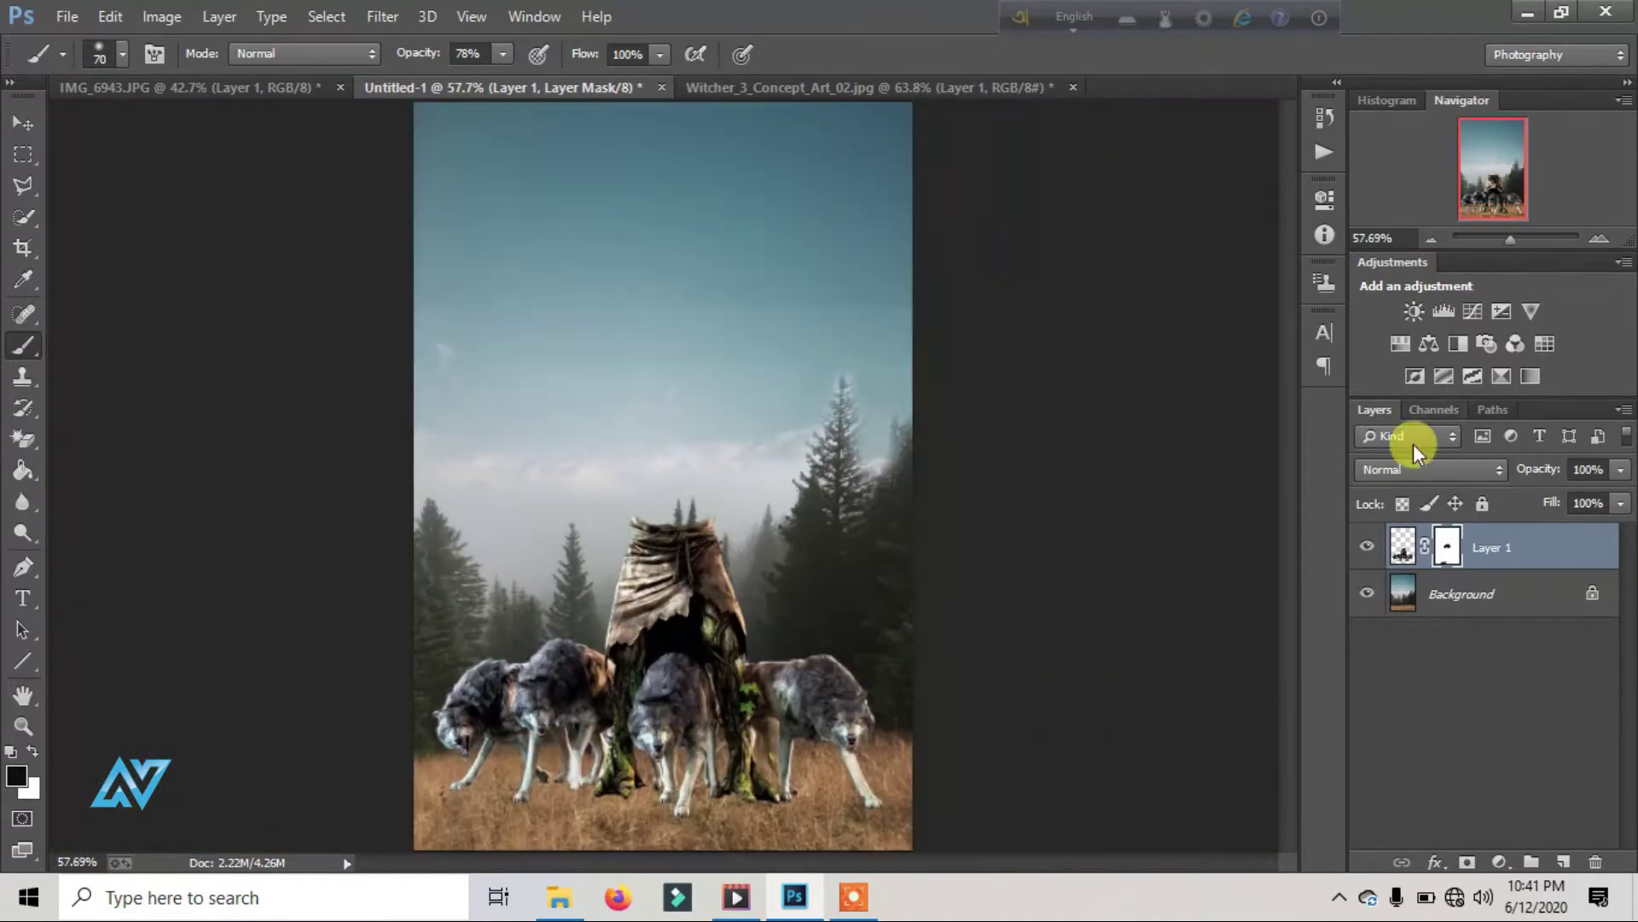
click(856, 895)
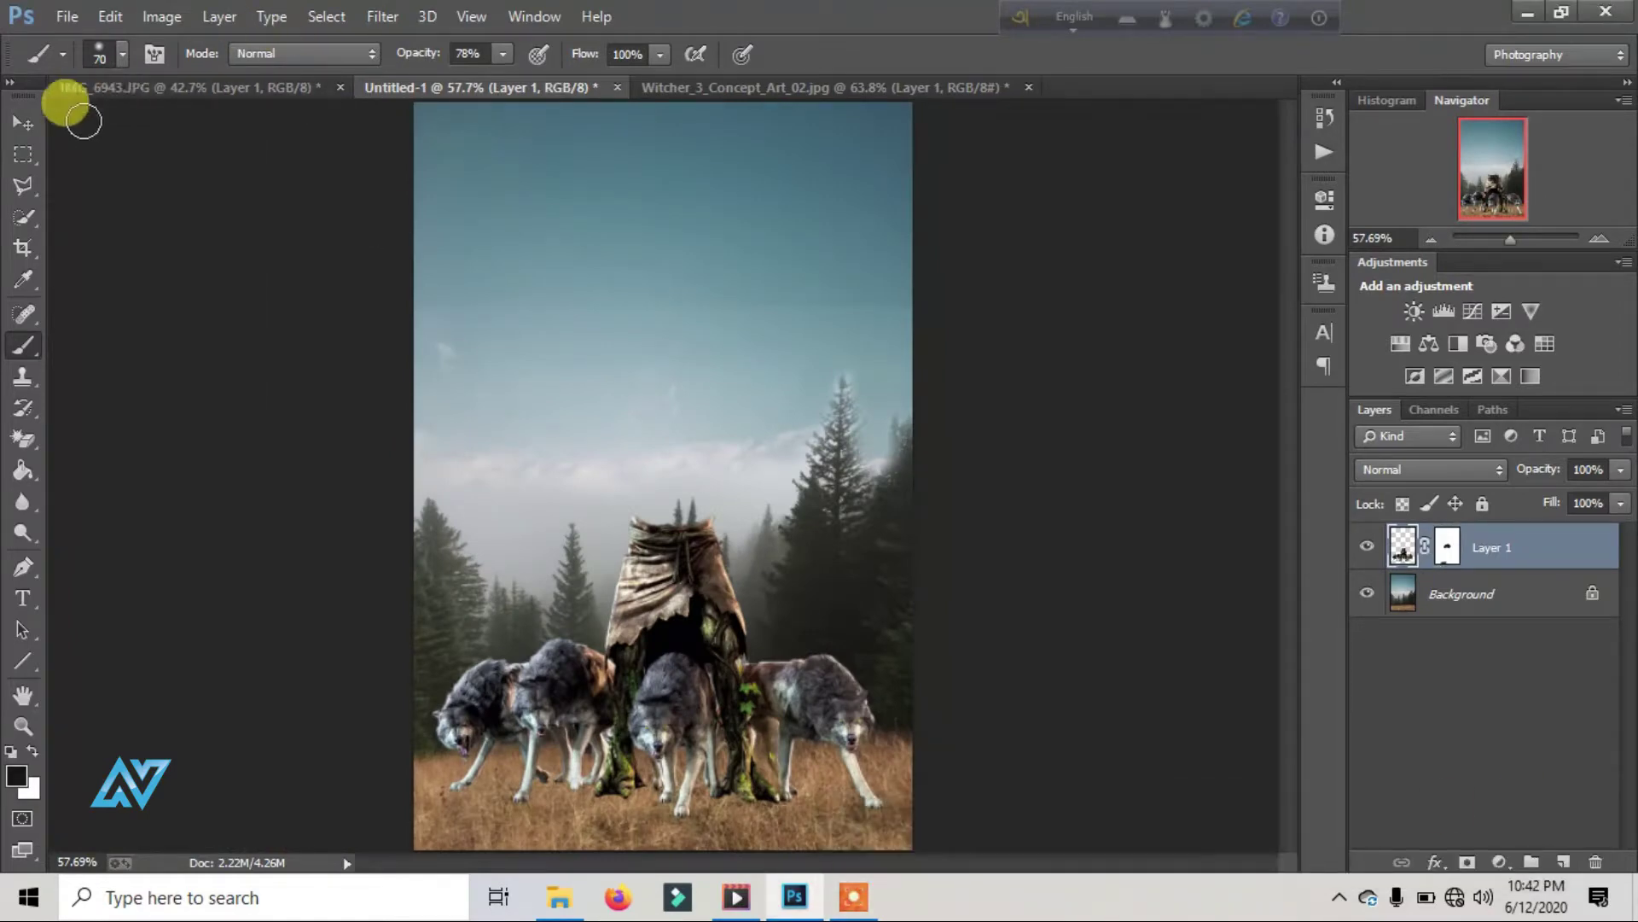
Step: Scale Layer 1 up to about 102% and move it slightly lower in the meadow
key(v)
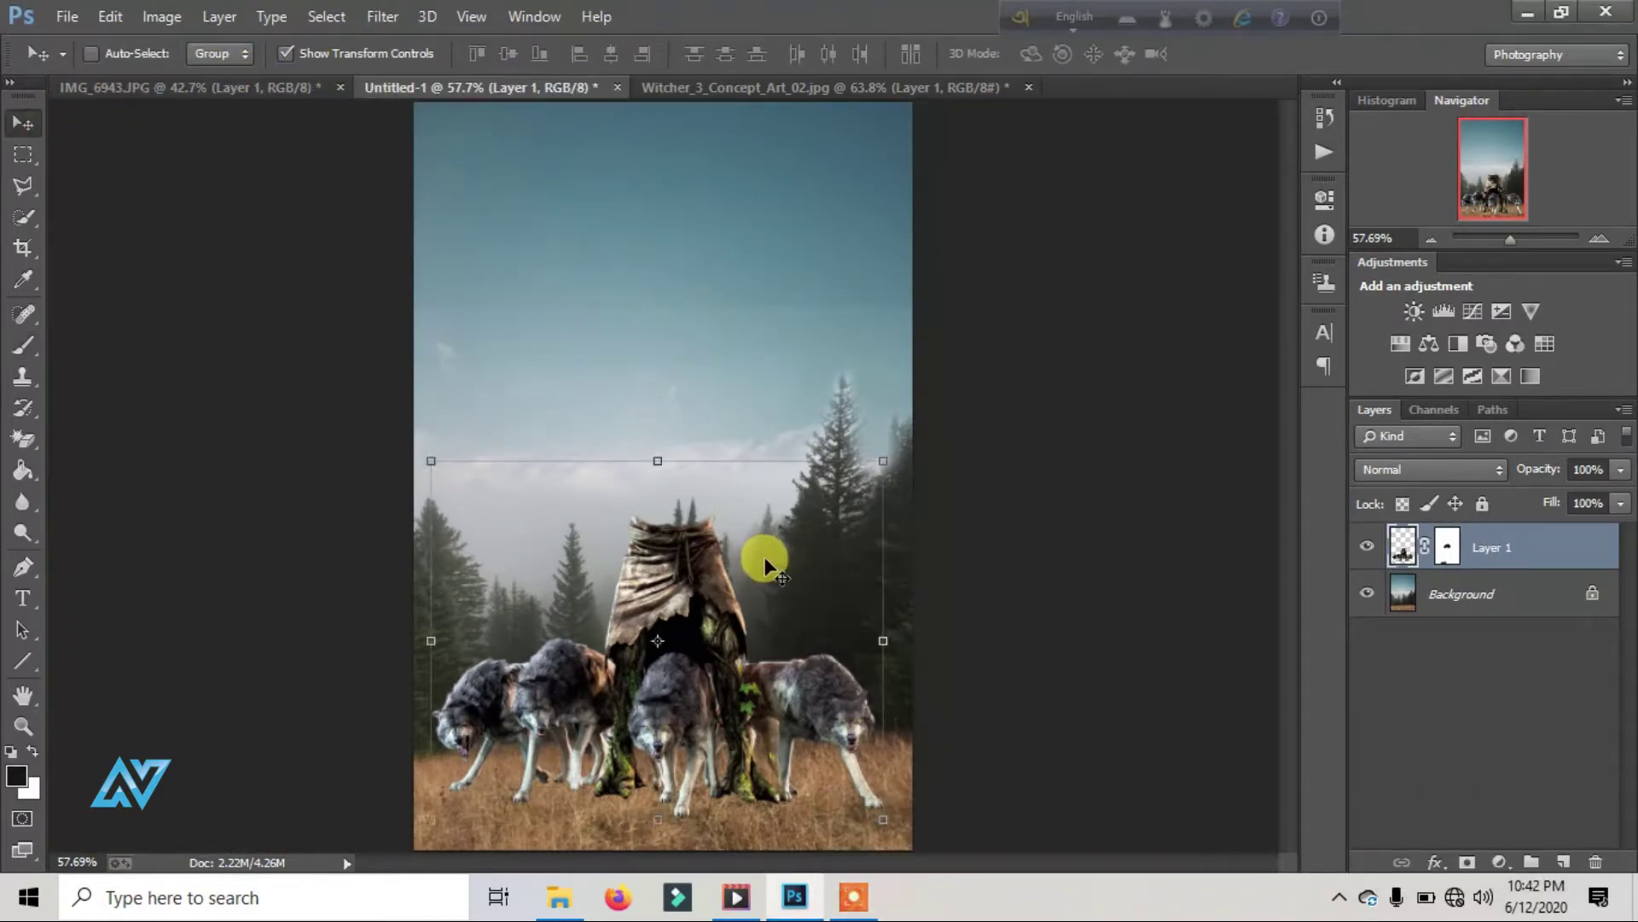
drag(887, 456, 895, 449)
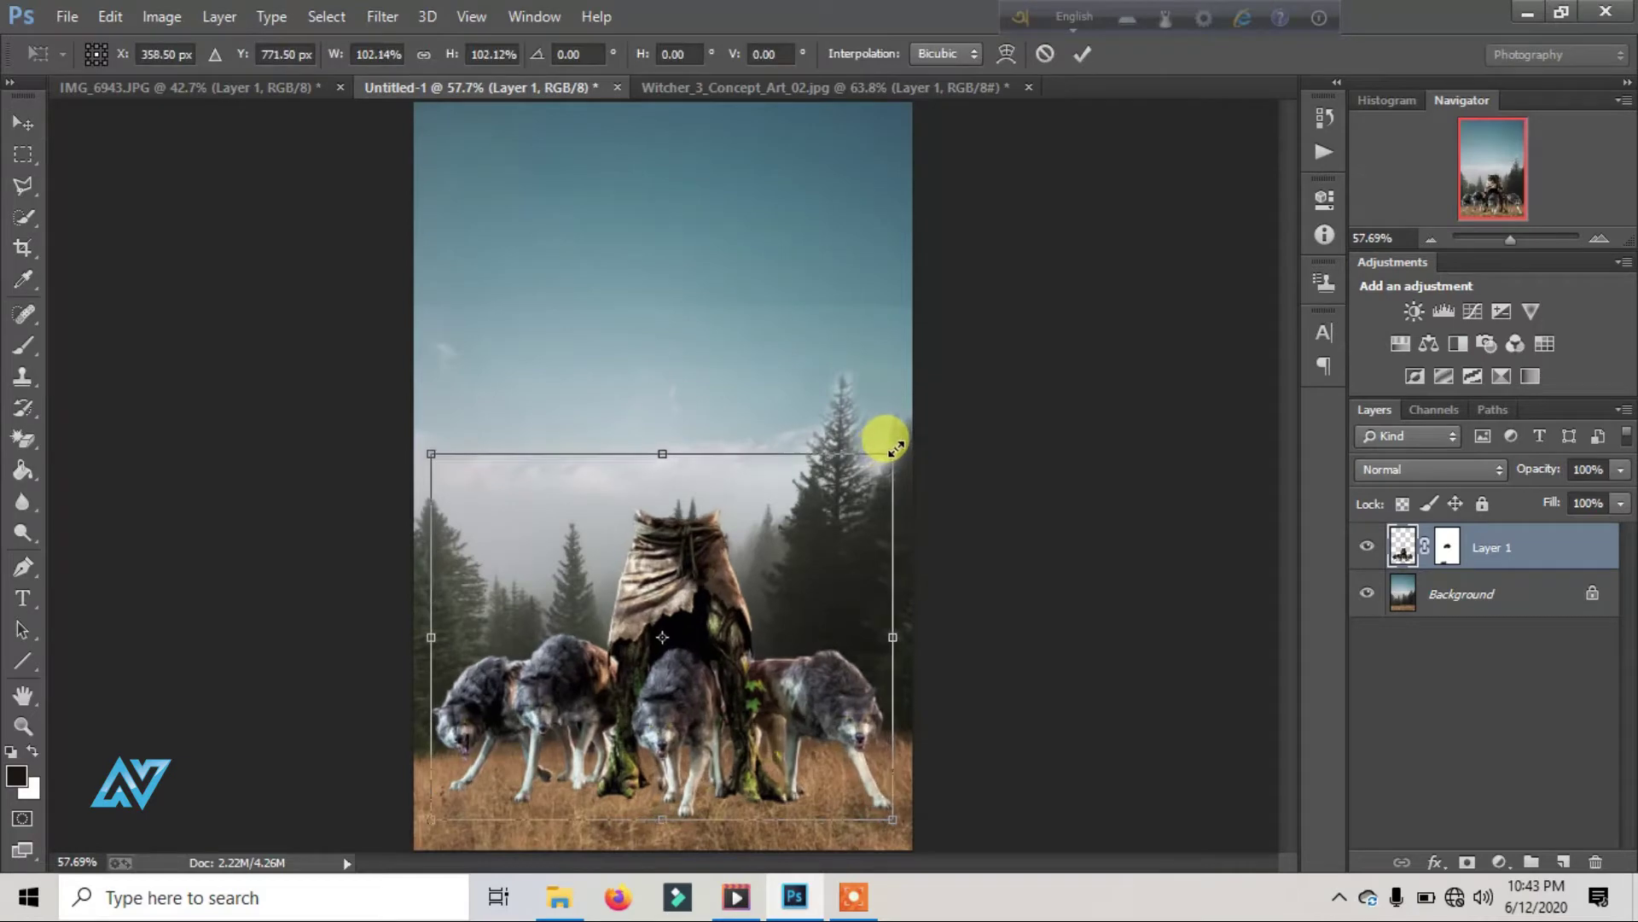
drag(791, 580, 793, 595)
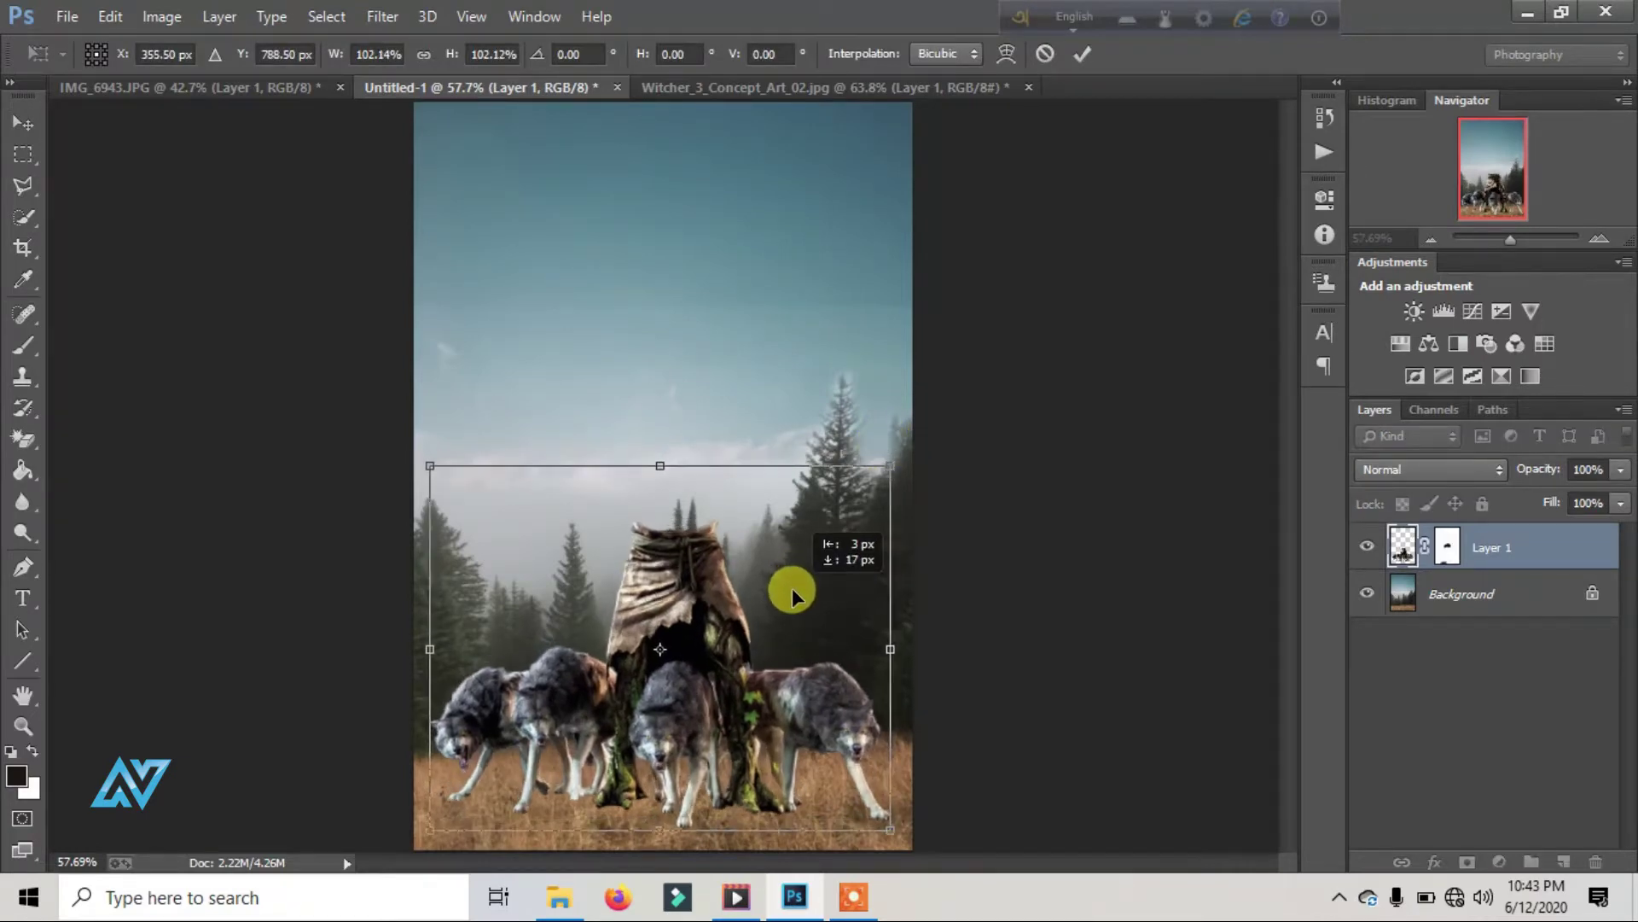
key(Return)
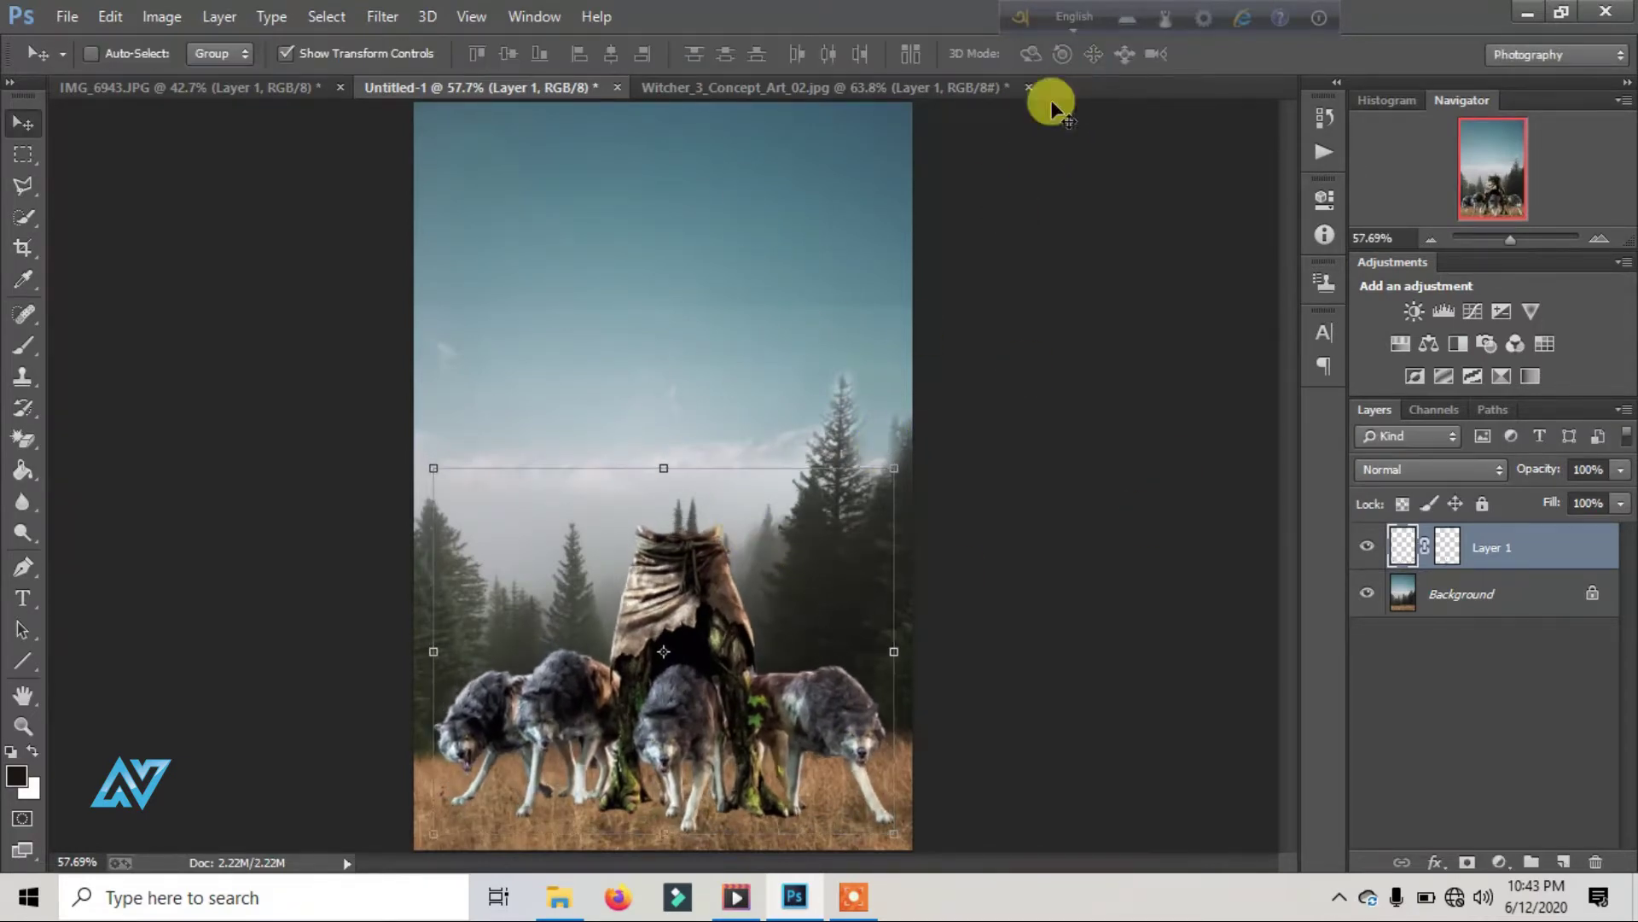
Step: Apply Camera Raw to IMG_6943 with Blacks -18, Clarity +72 and adjusted Contrast
click(208, 89)
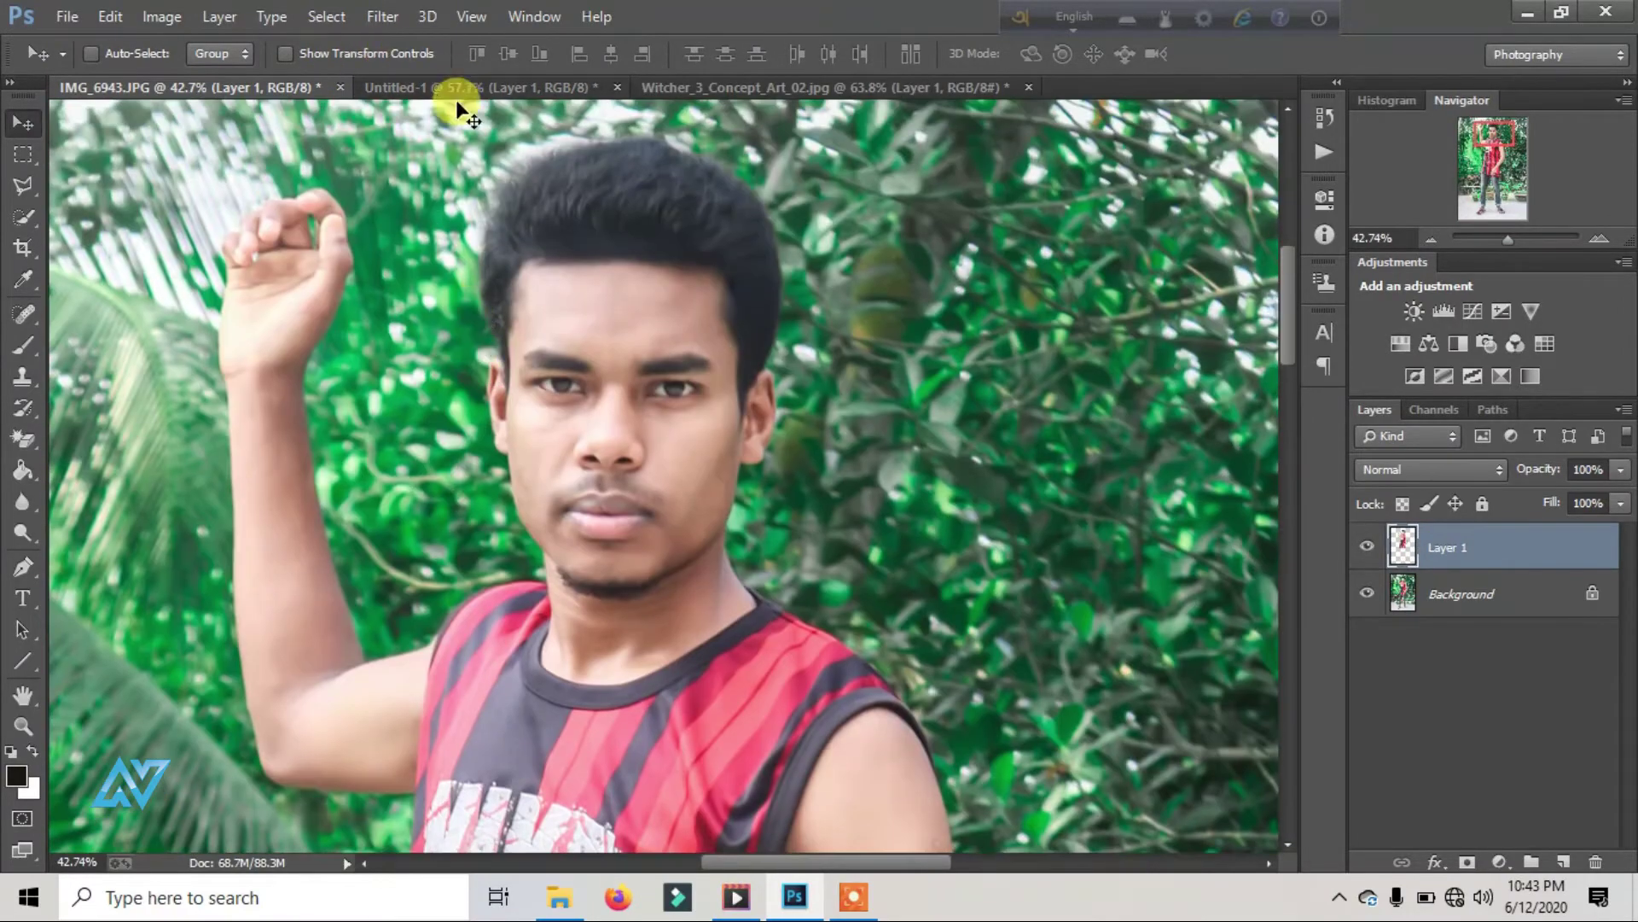
click(383, 16)
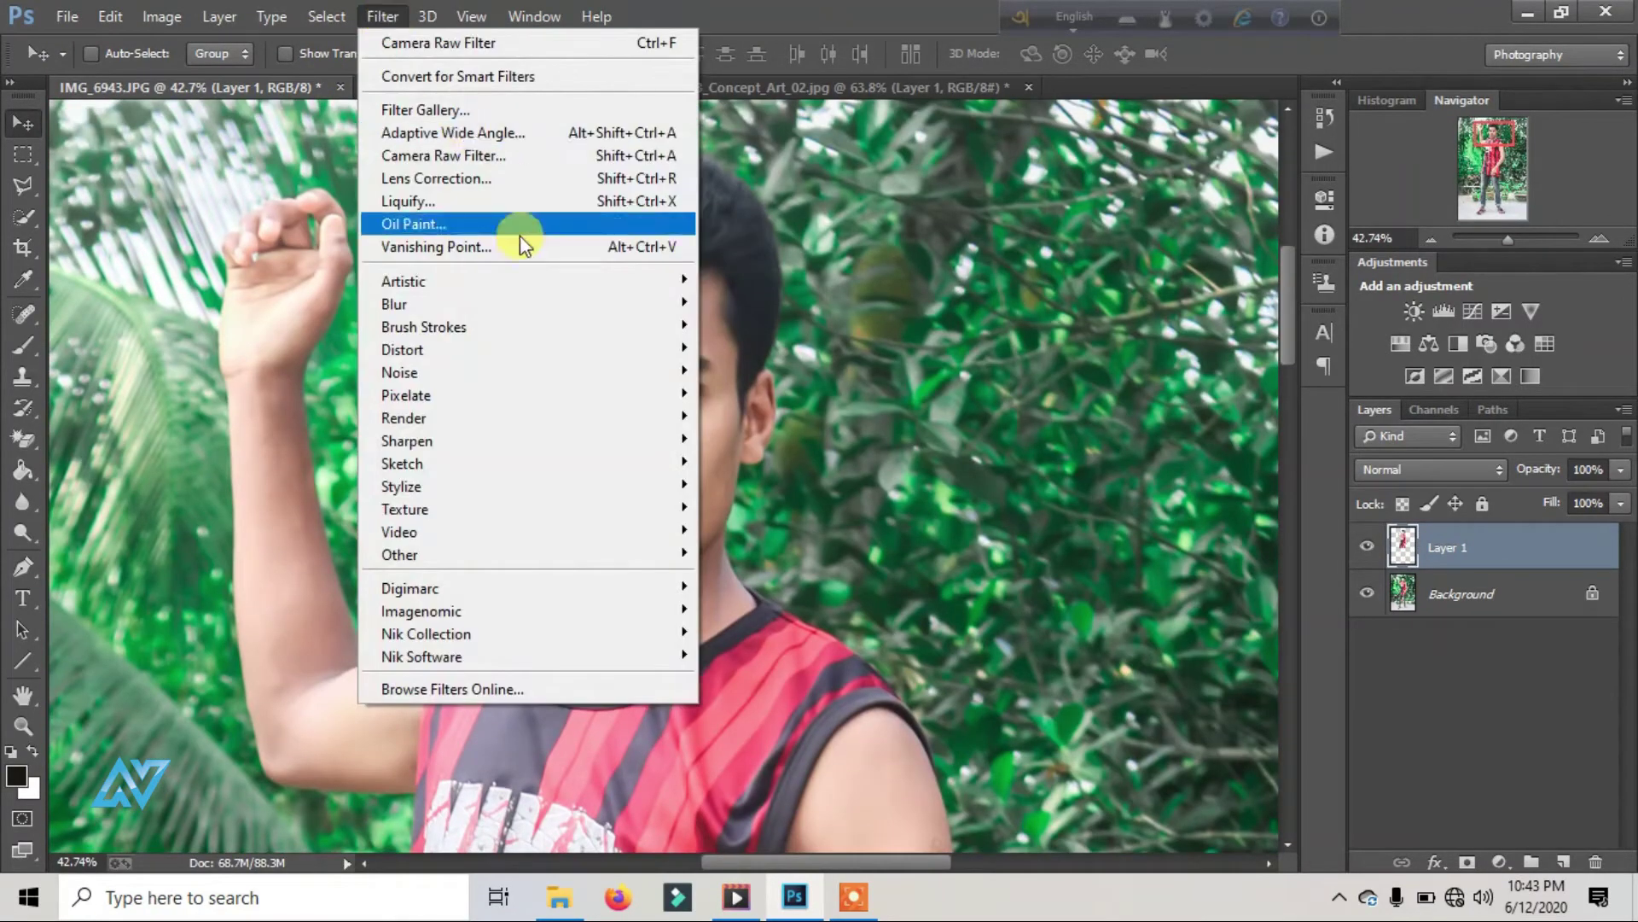
click(501, 155)
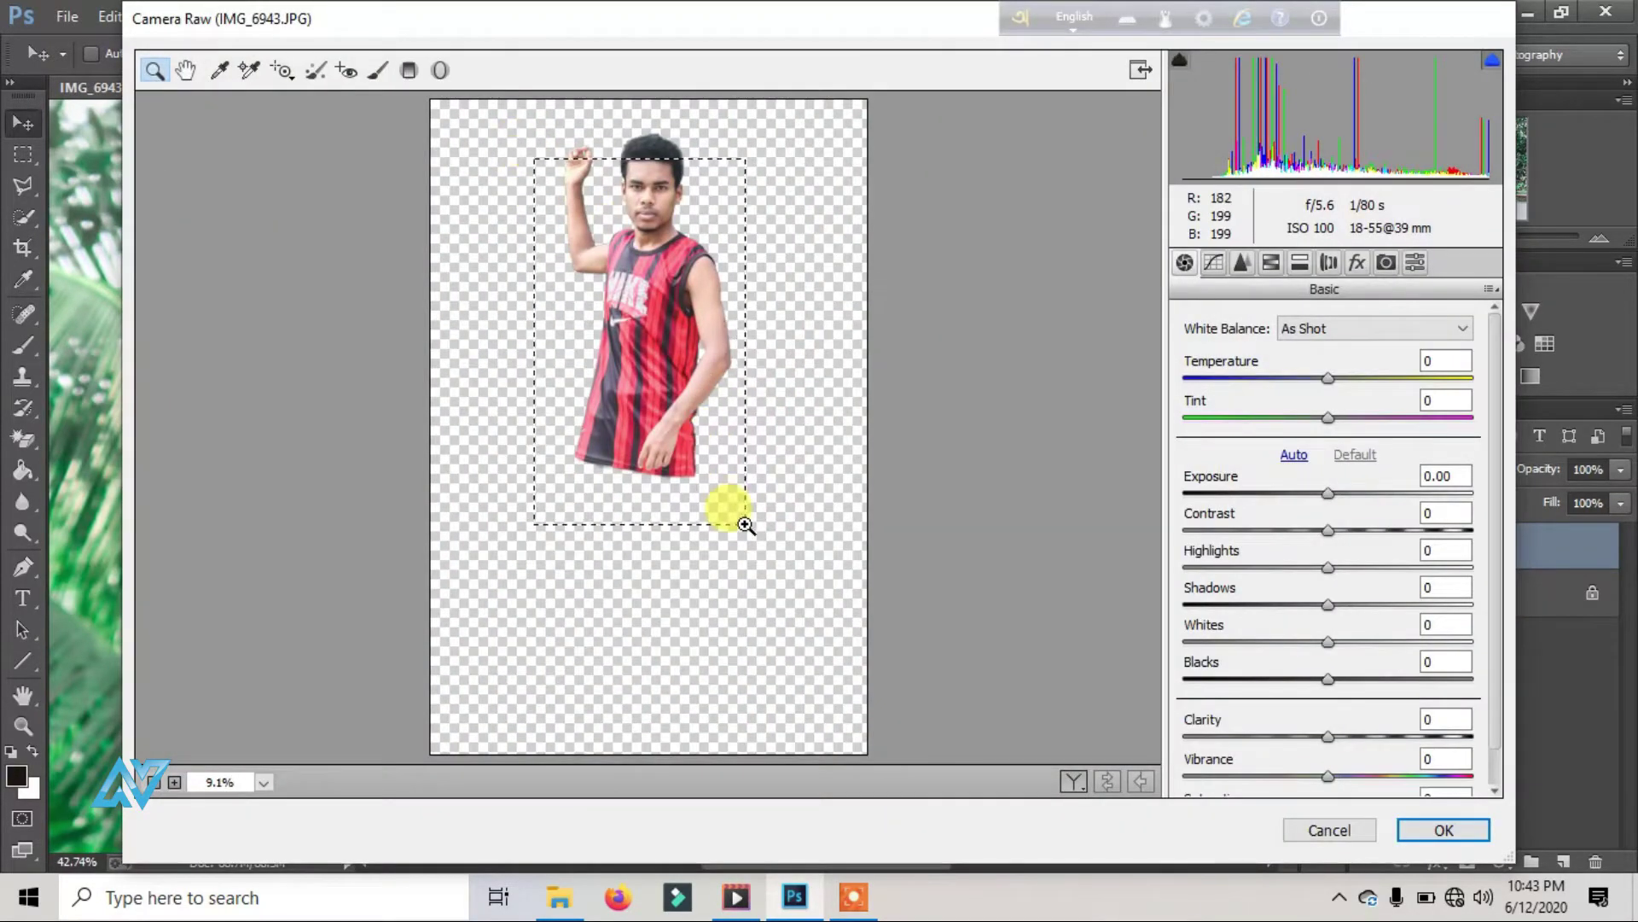
drag(745, 524, 749, 529)
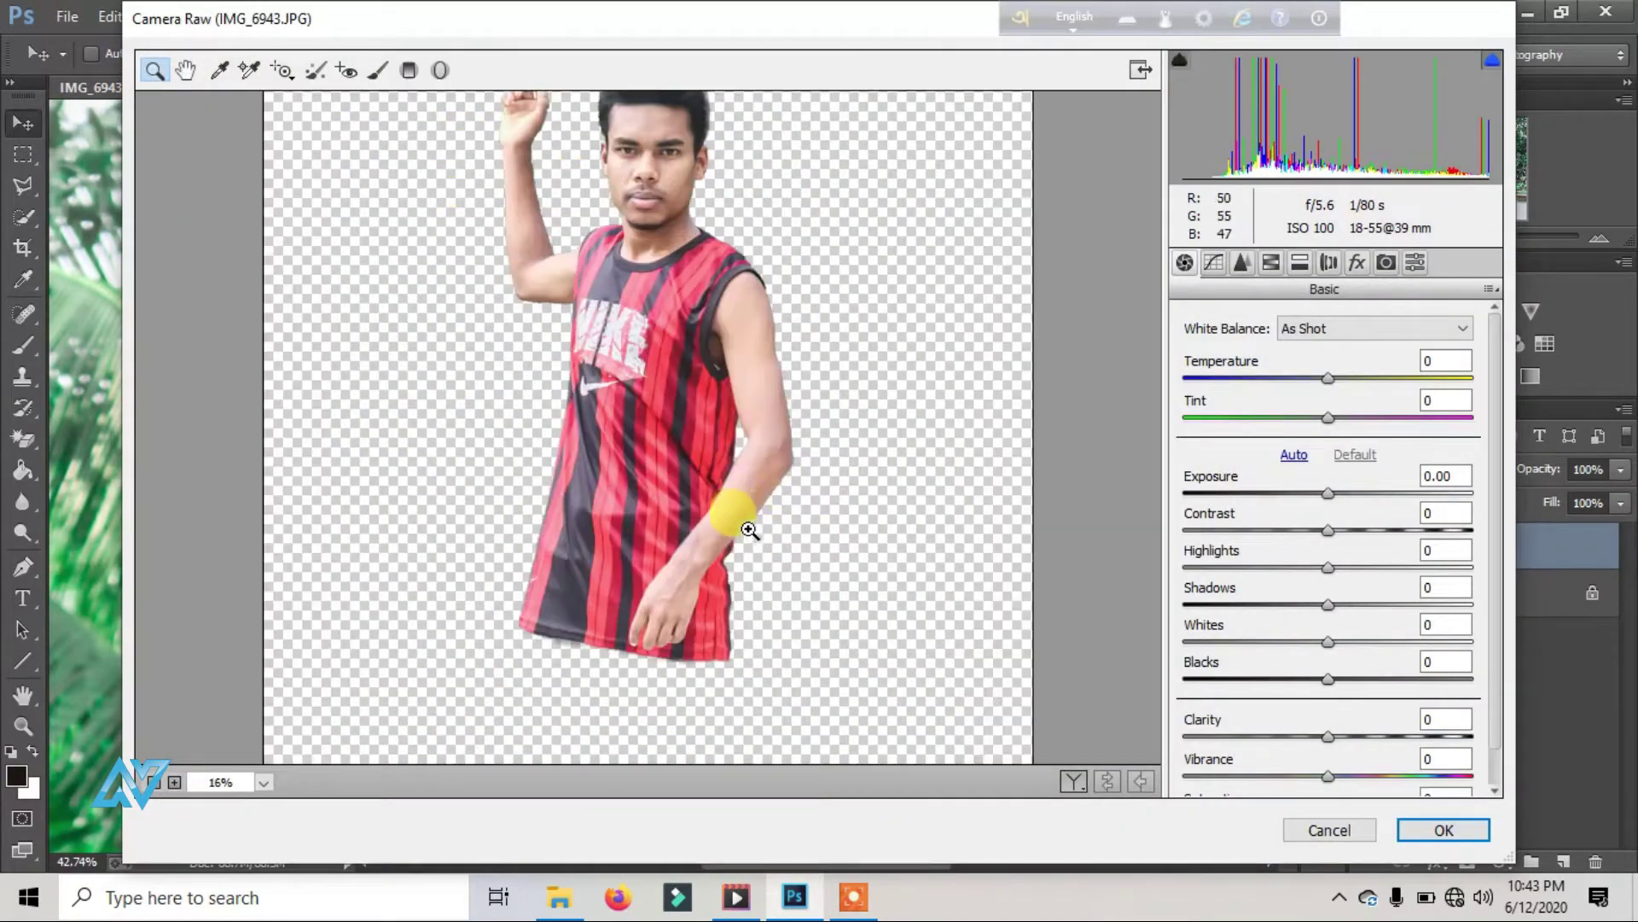
drag(563, 151, 509, 122)
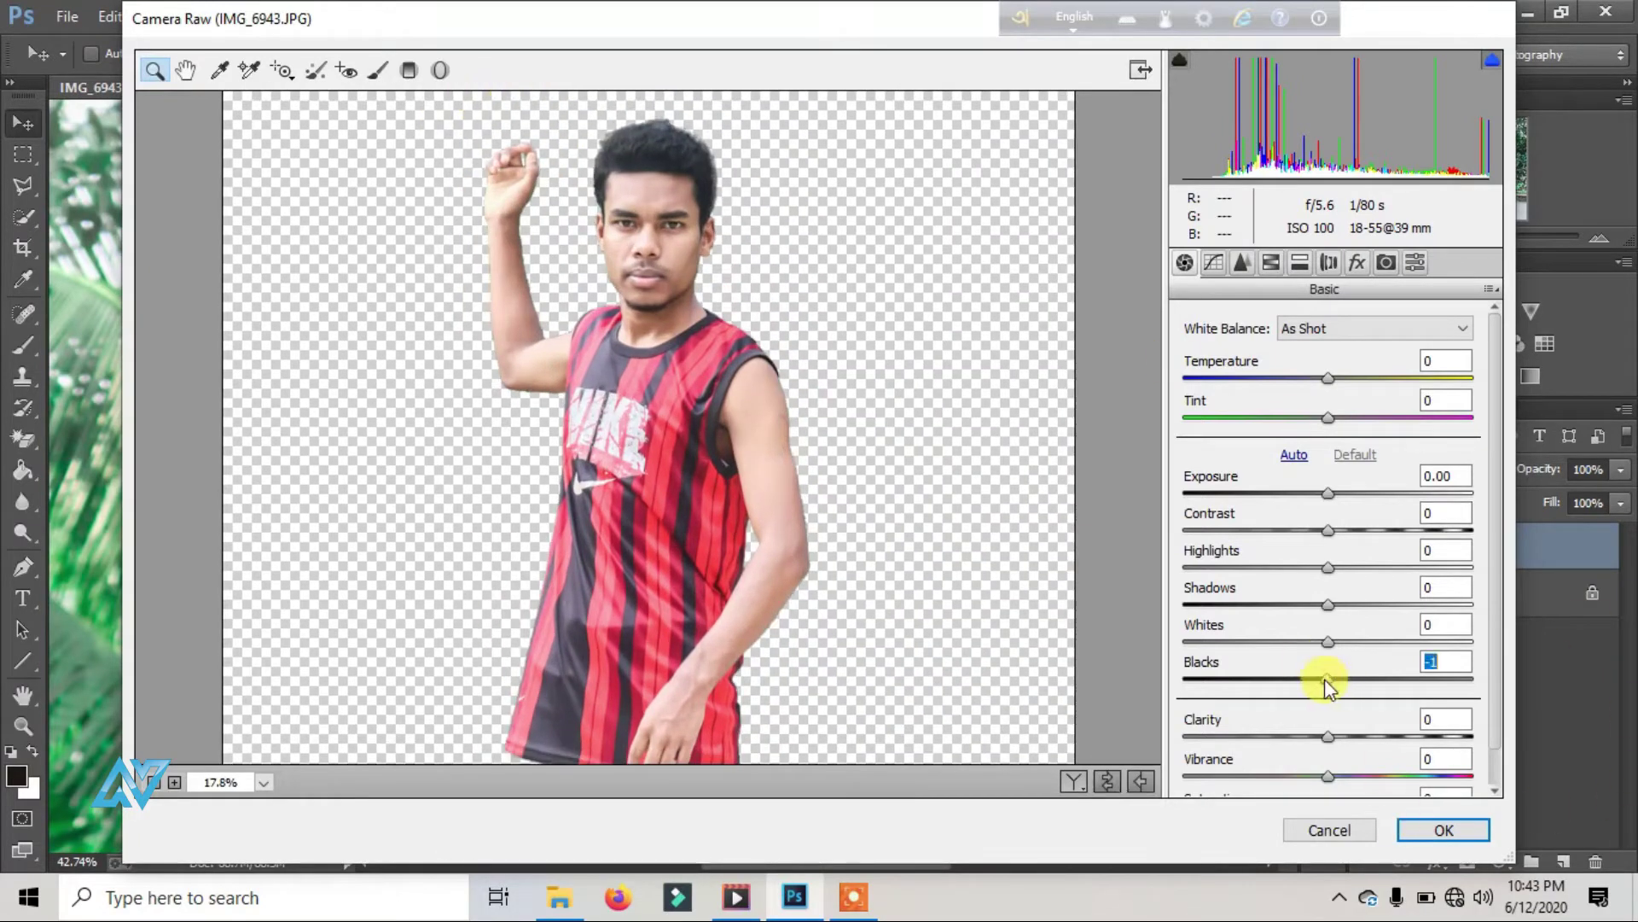
drag(1328, 737, 1453, 751)
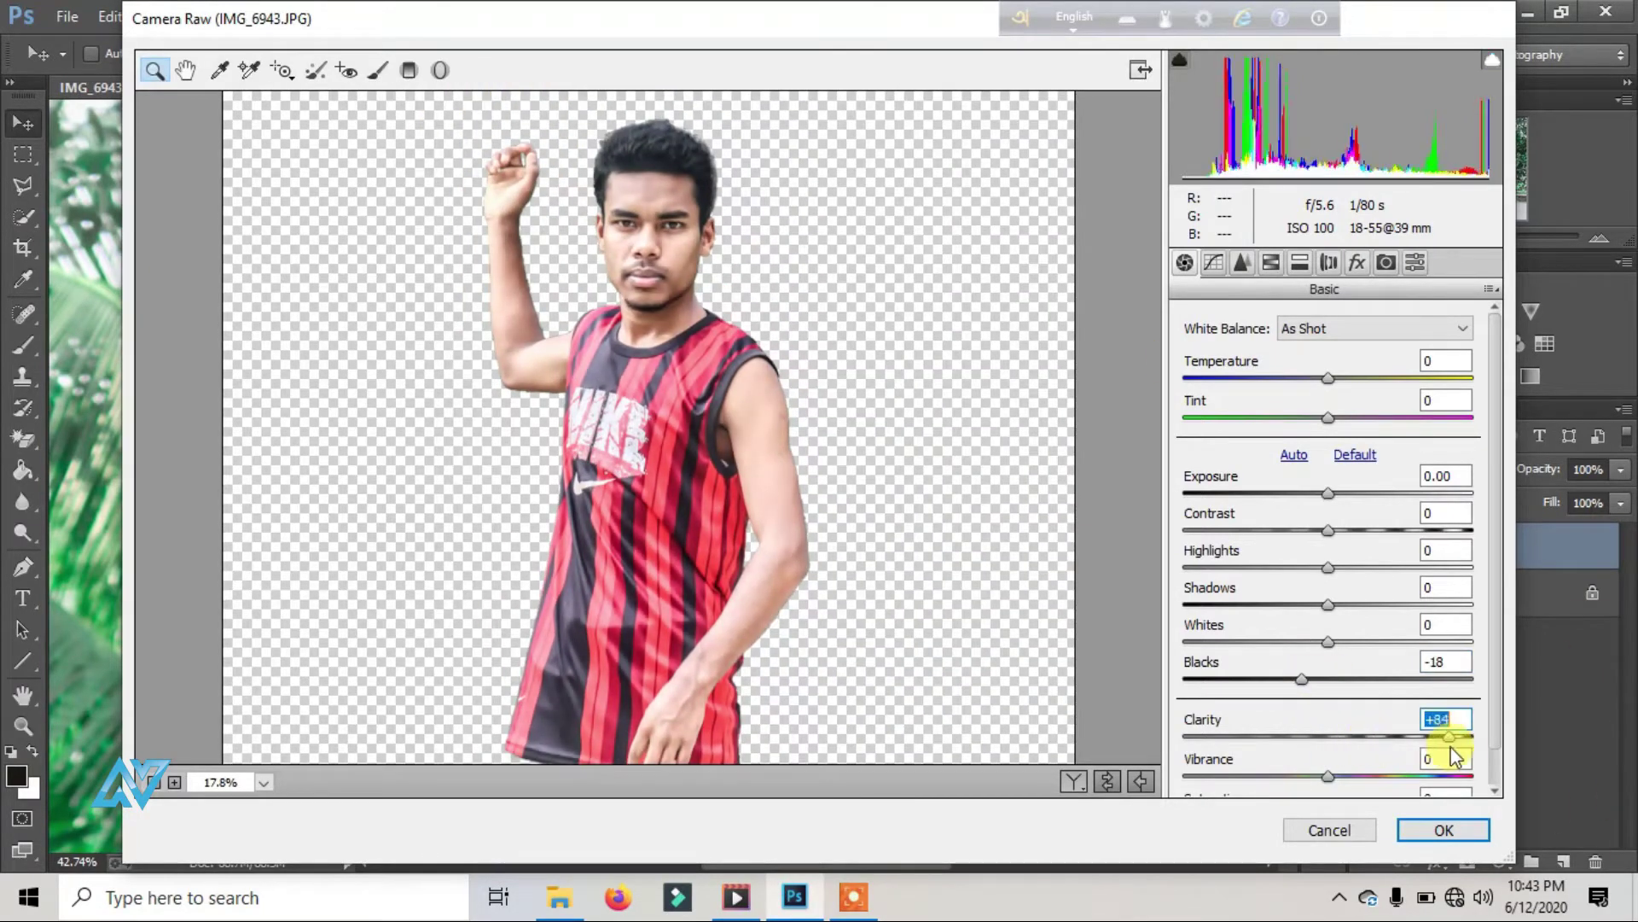
drag(1366, 529, 1270, 533)
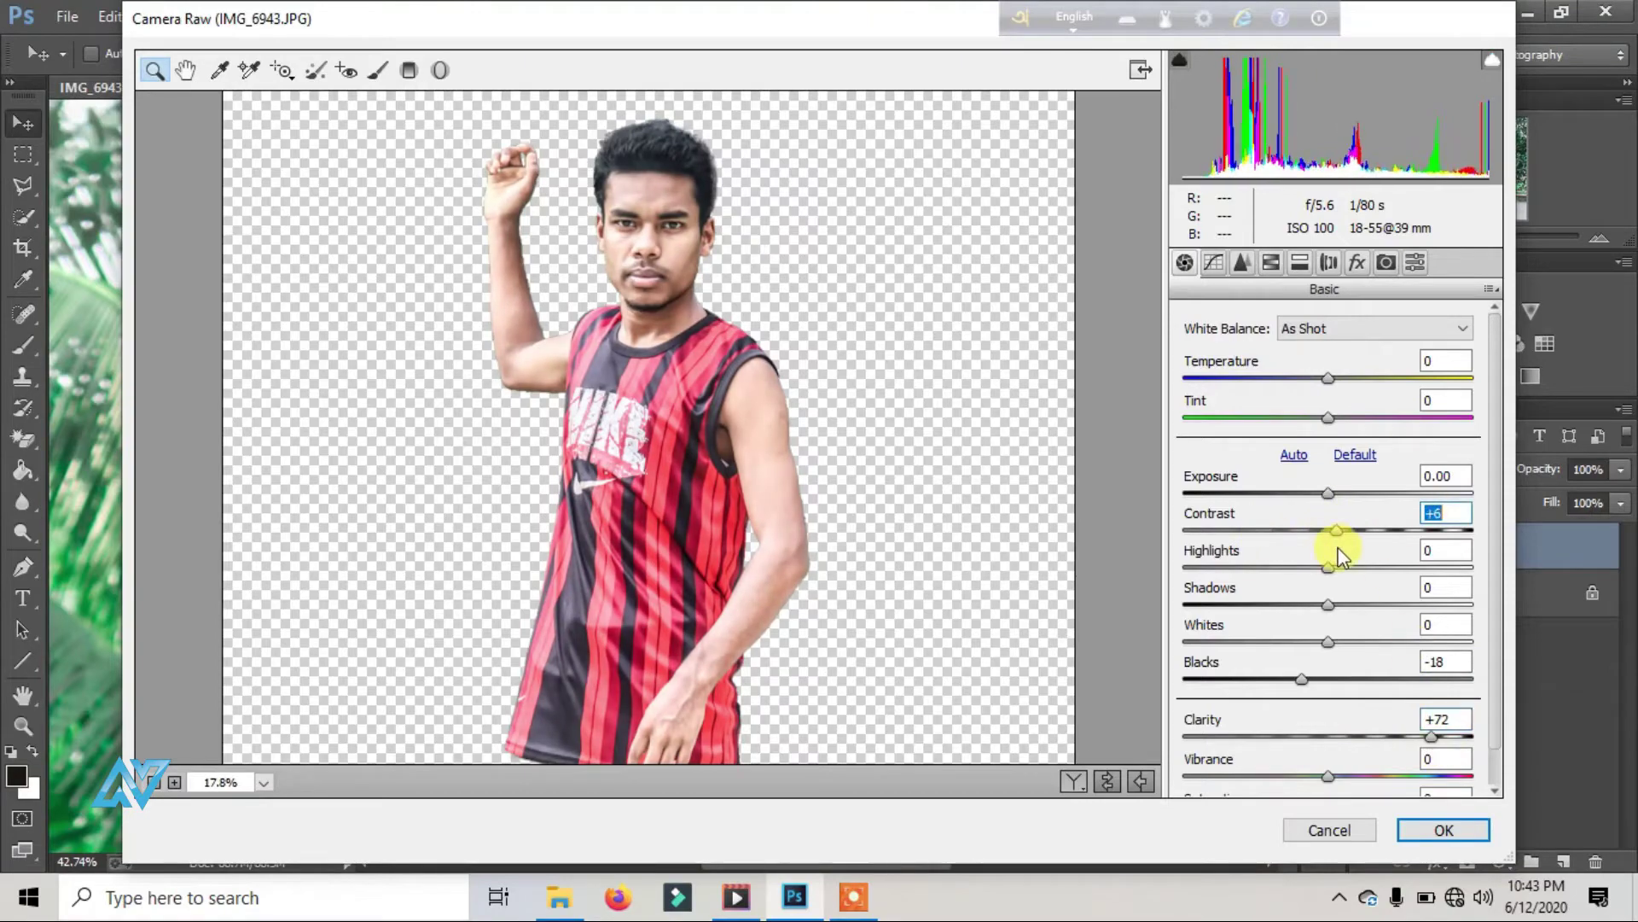
click(1433, 829)
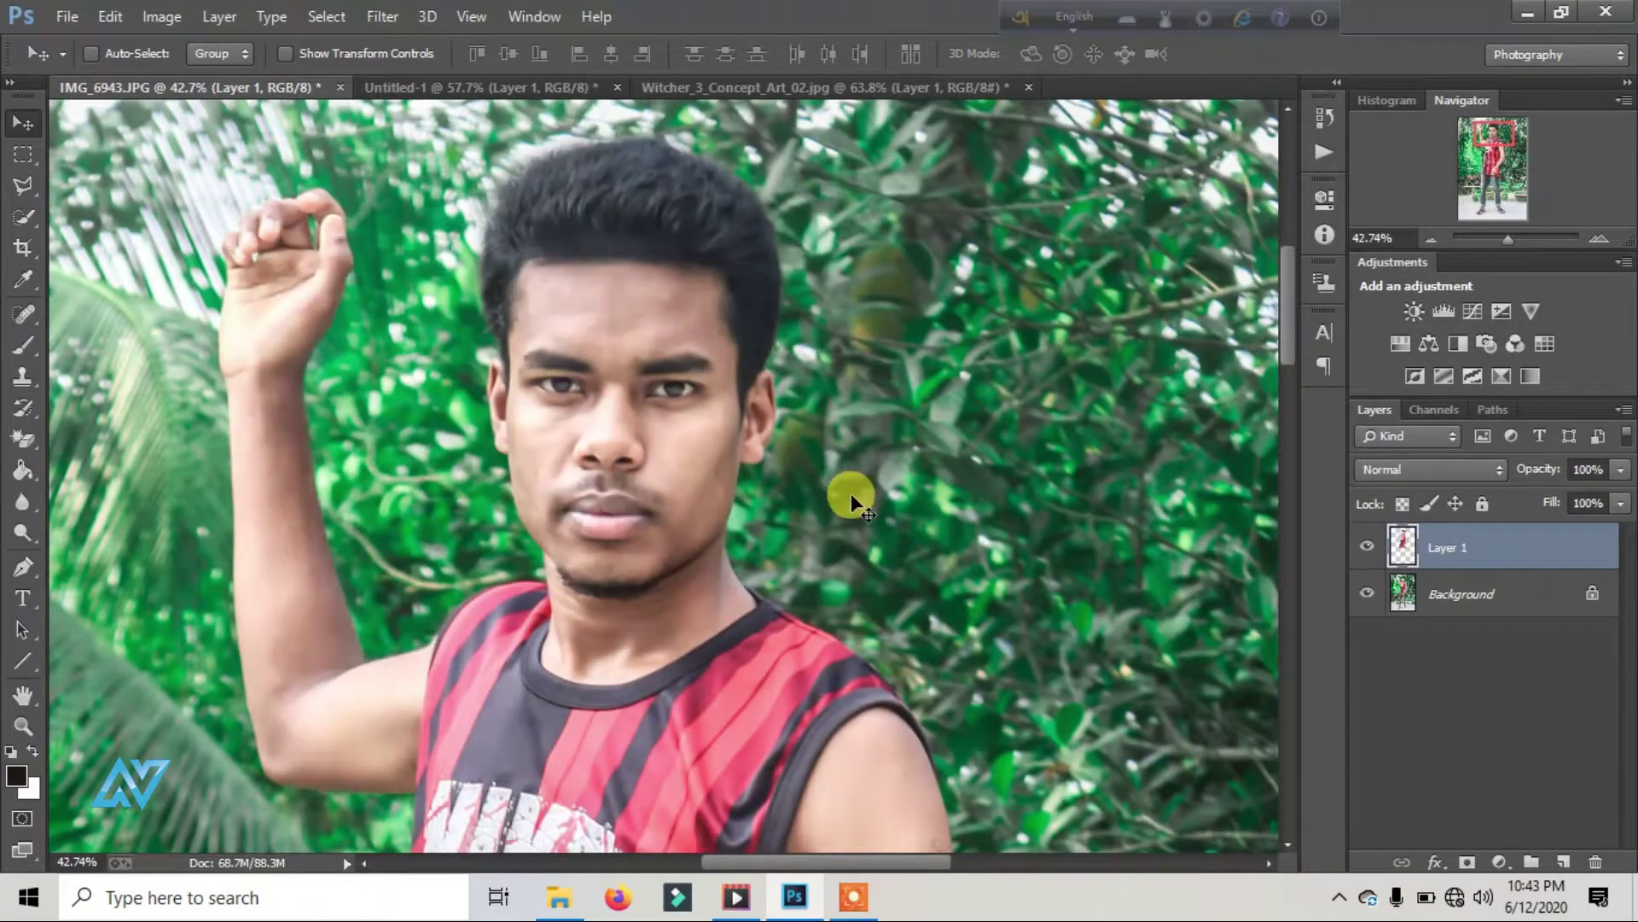
mouse_move(519, 344)
mouse_down()
mouse_move(719, 76)
mouse_move(649, 342)
mouse_up()
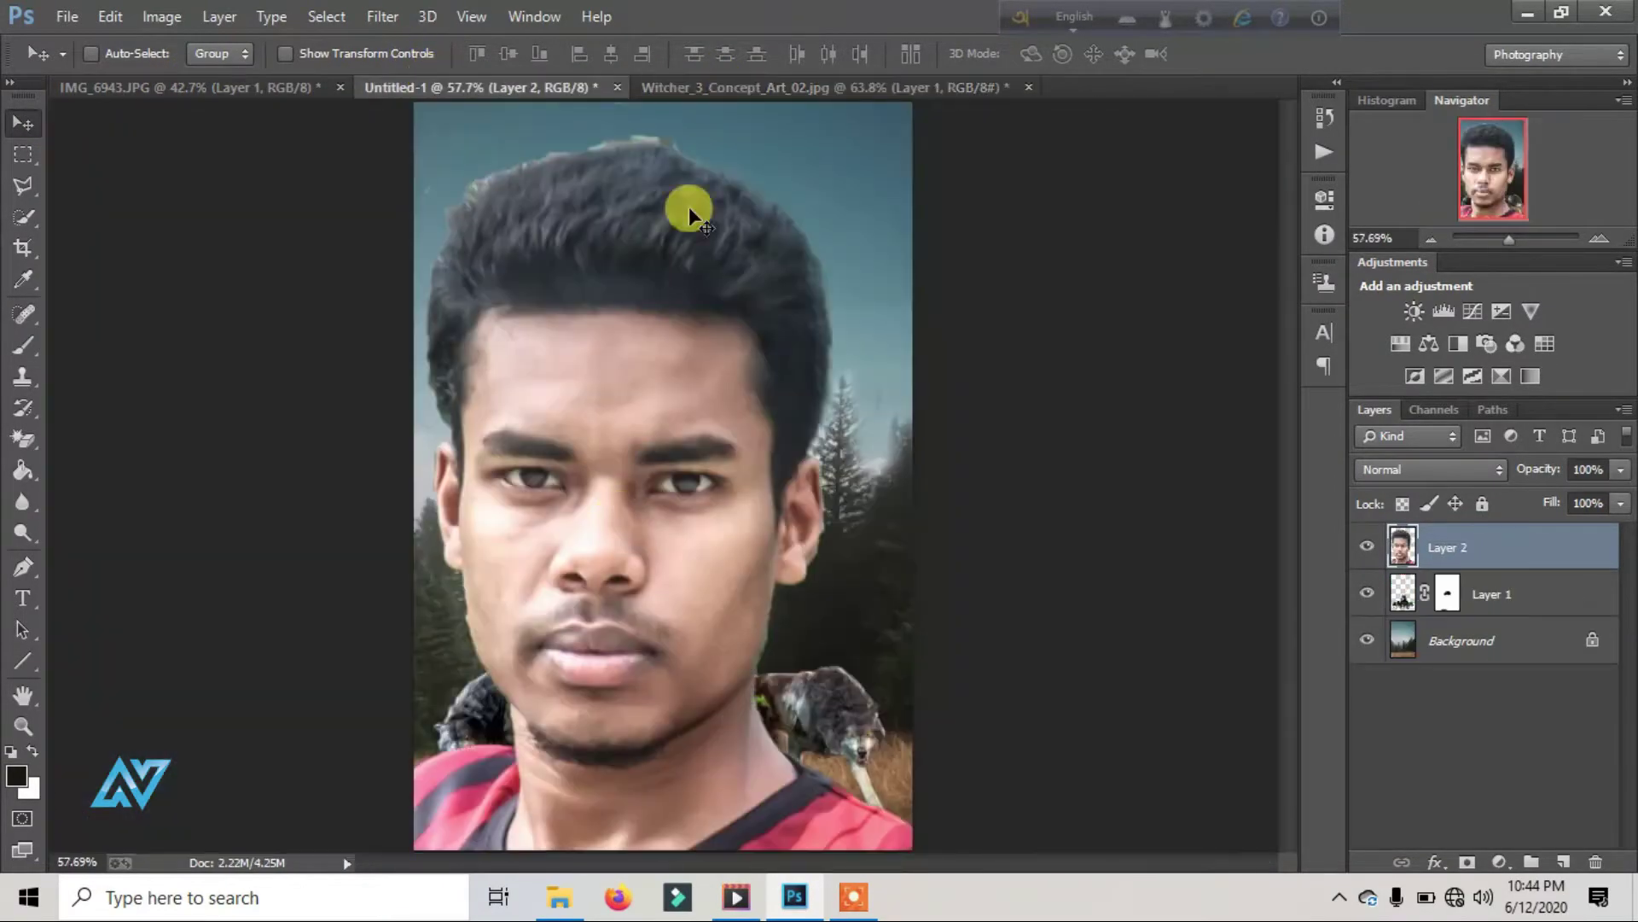
Step: Drop the man into the composite, close the Witcher art unsaved, and shrink him
drag(689, 206, 791, 89)
click(1028, 87)
click(823, 351)
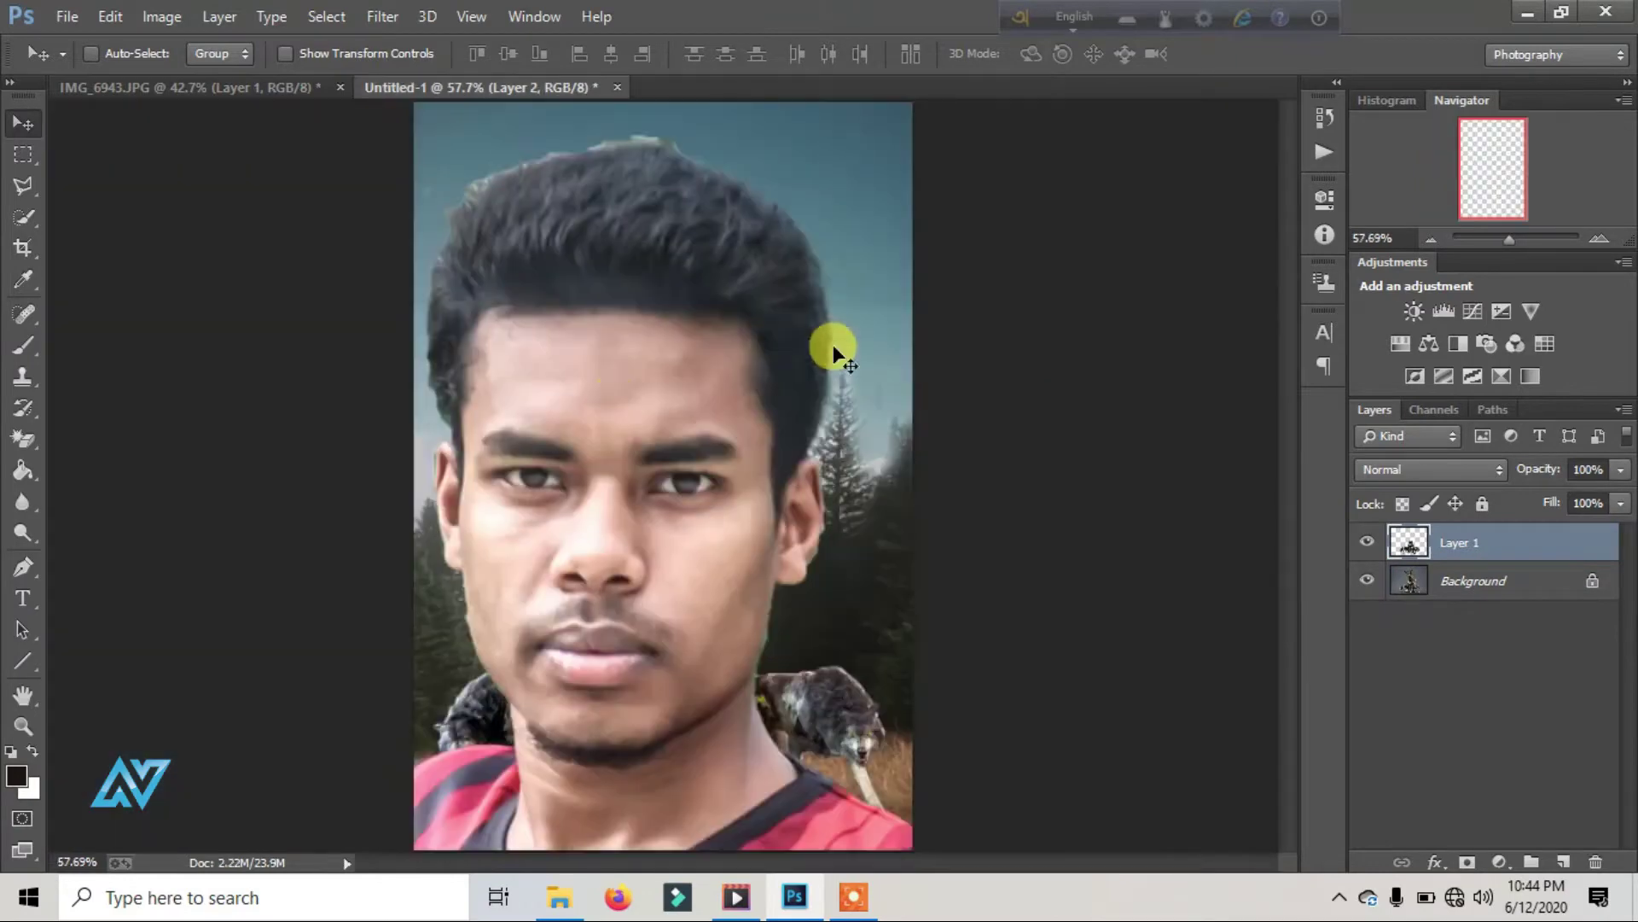
mouse_move(833, 341)
mouse_down()
mouse_move(654, 295)
mouse_move(559, 238)
mouse_up()
drag(1508, 238, 435, 99)
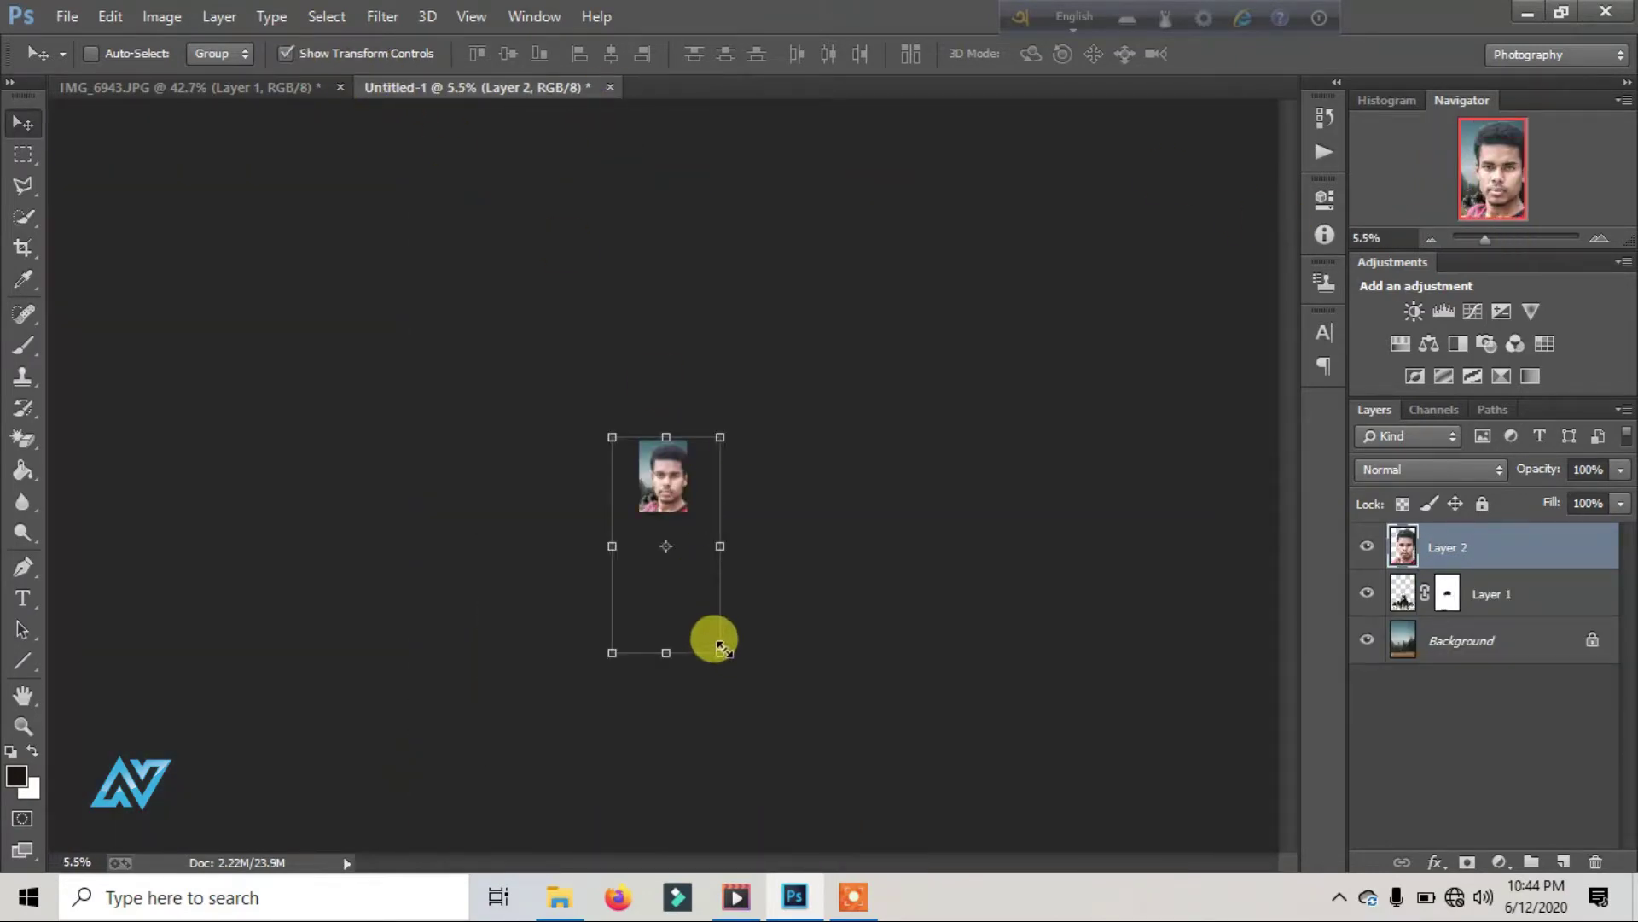
mouse_move(715, 644)
mouse_down()
mouse_move(630, 468)
mouse_move(640, 493)
mouse_move(662, 457)
mouse_up()
Step: Shrink the man to about 17% and place his torso just above the bark skirt
drag(1486, 239, 1514, 237)
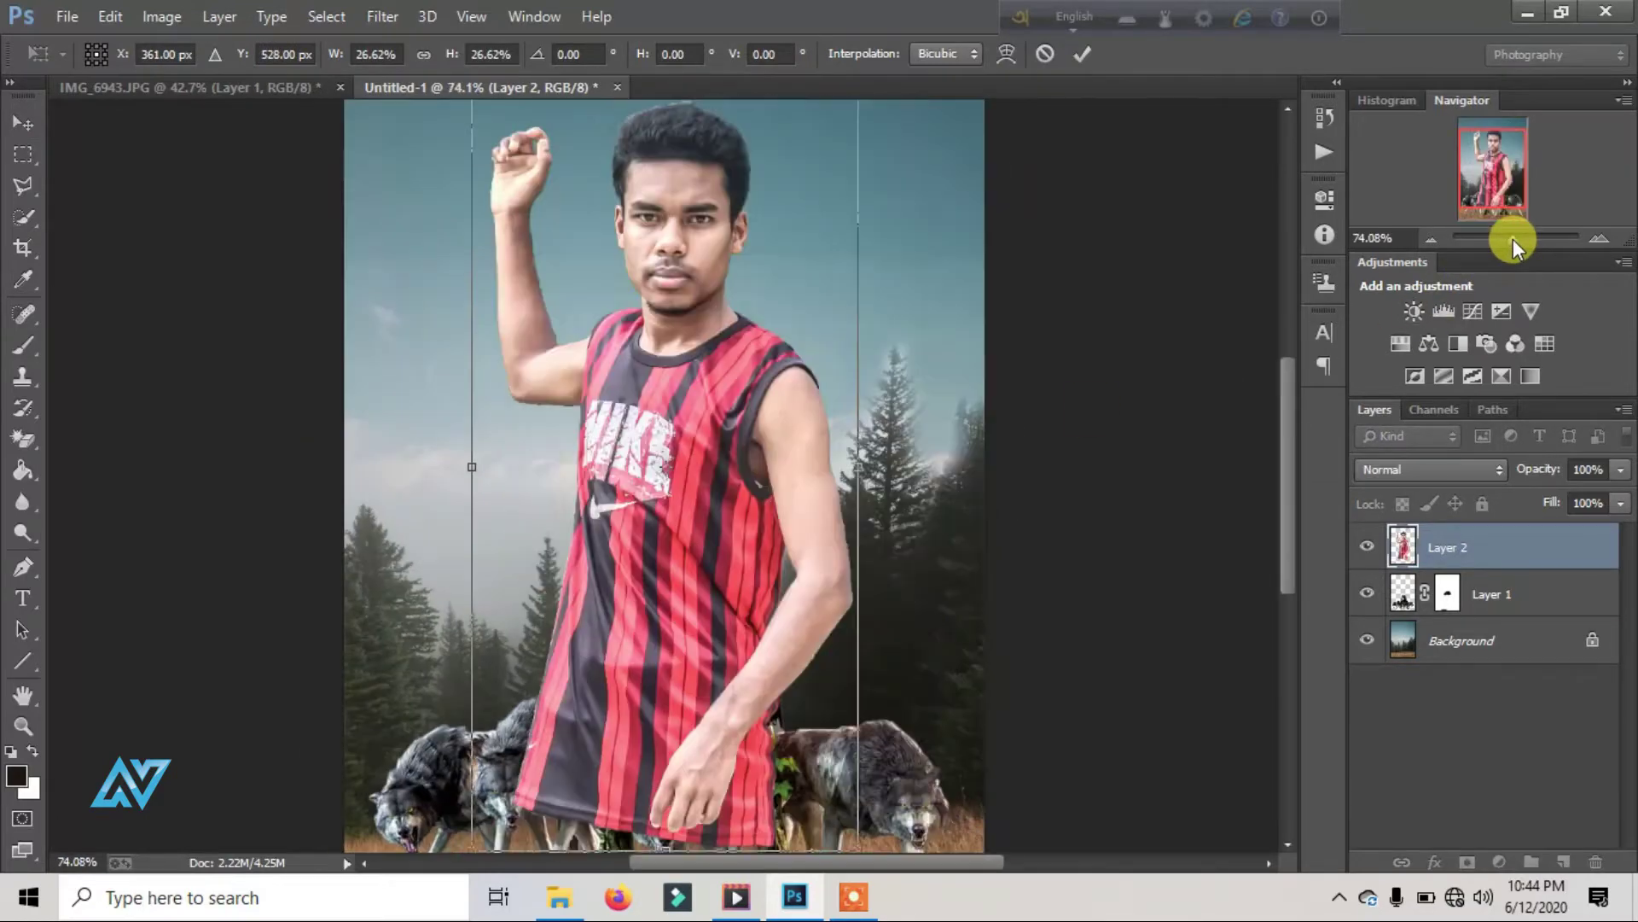
mouse_move(643, 571)
mouse_down()
mouse_move(680, 351)
mouse_move(666, 411)
mouse_up()
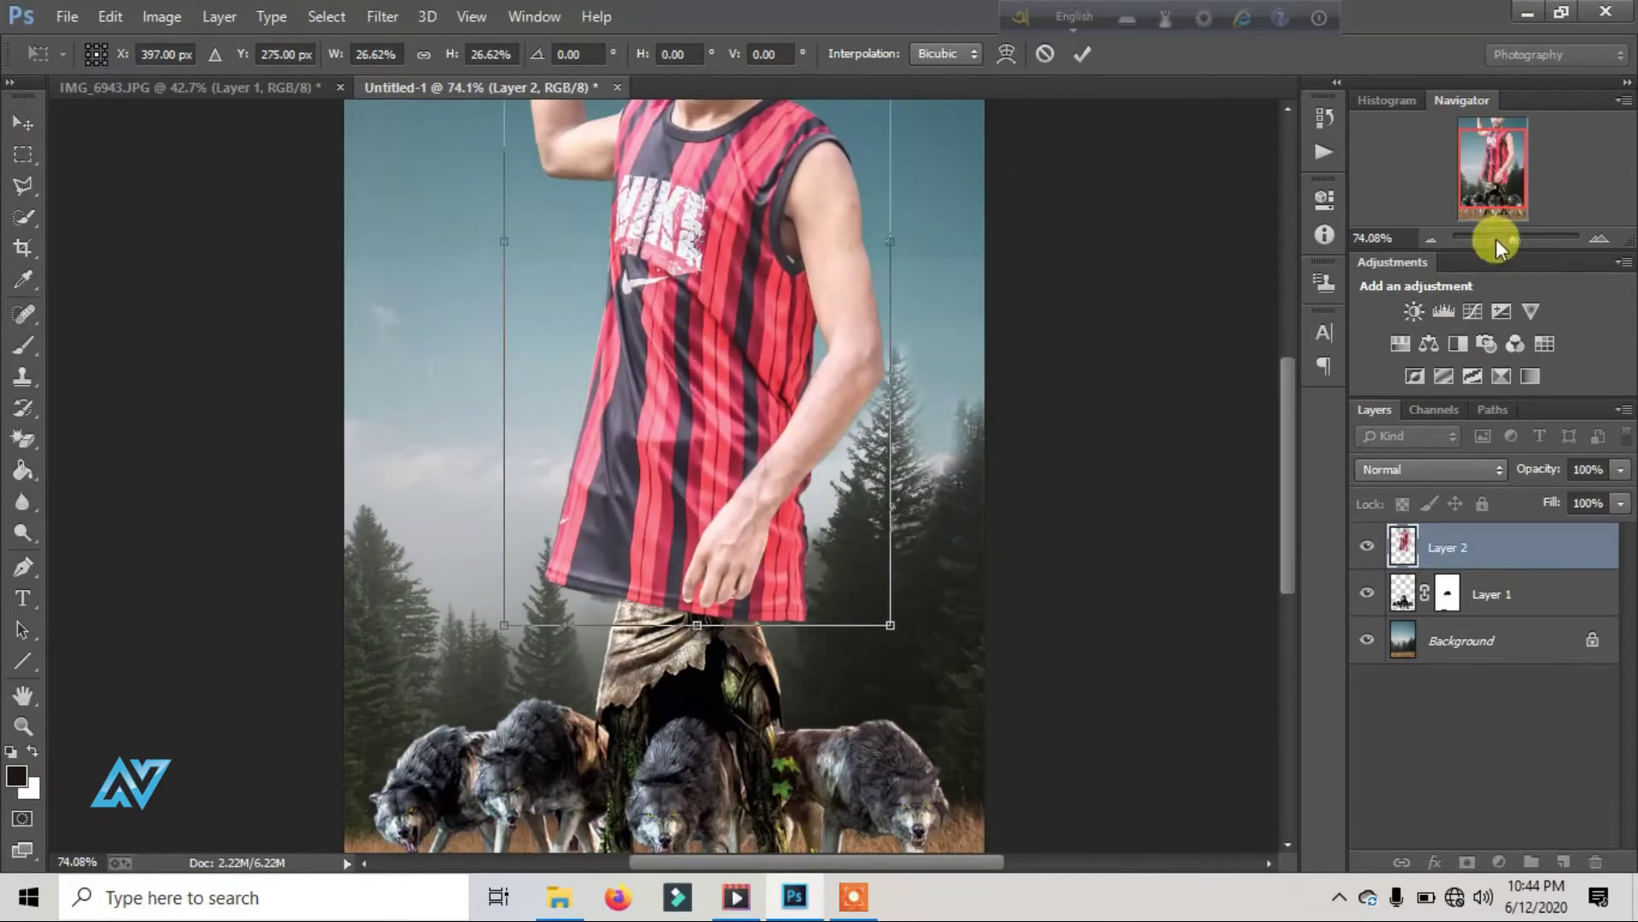
drag(1496, 238, 1509, 243)
drag(724, 282, 718, 351)
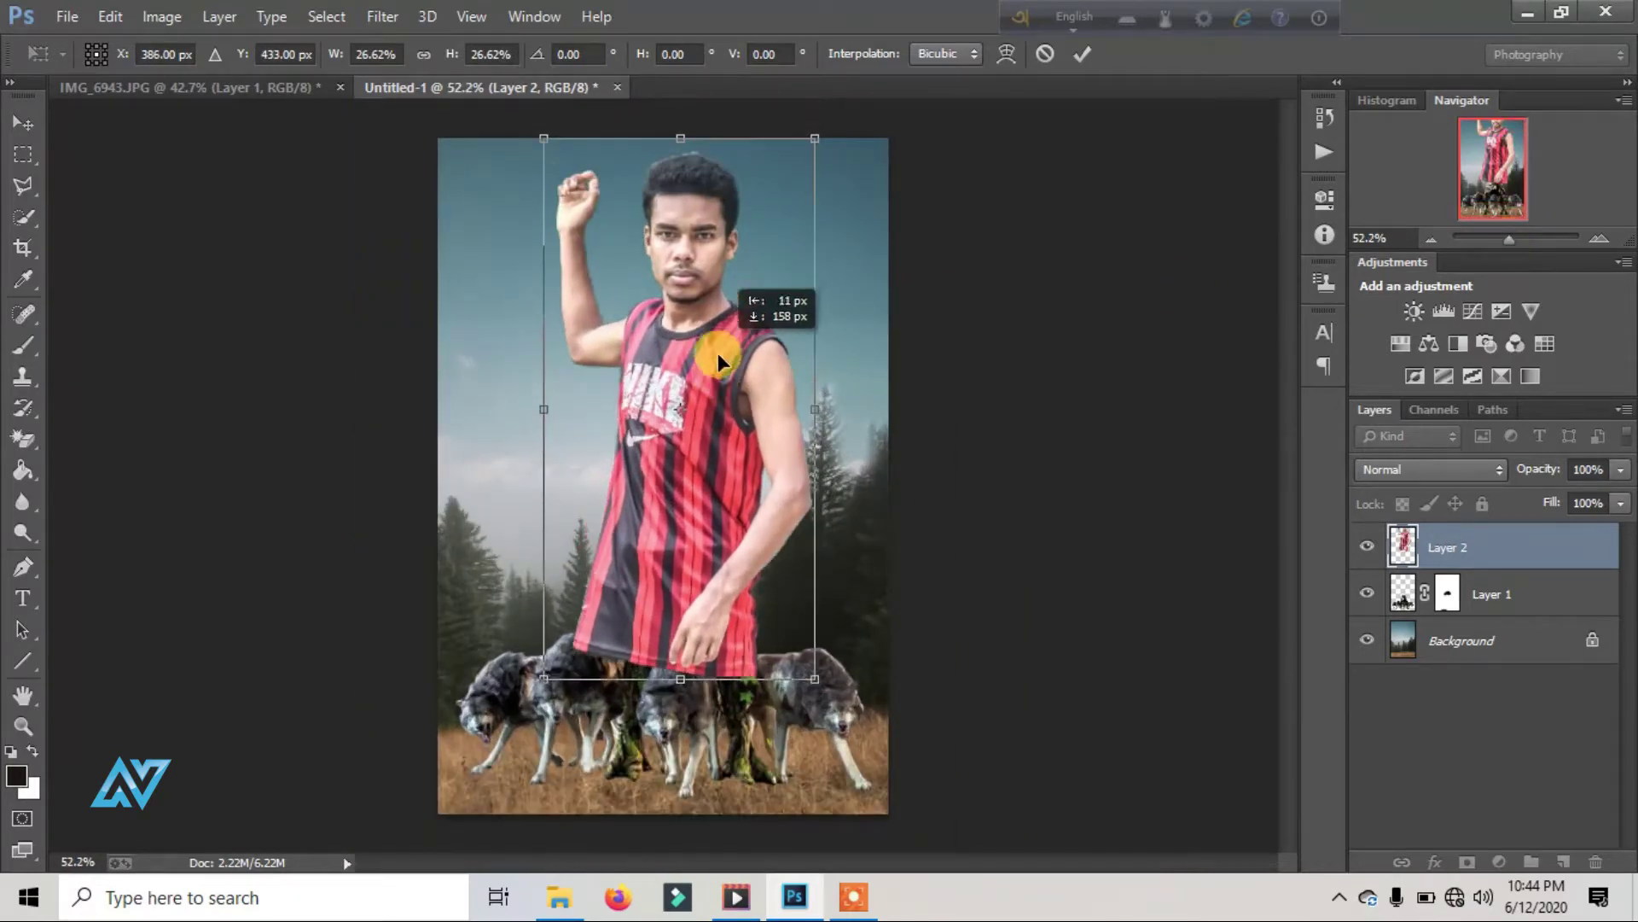
drag(815, 679, 715, 480)
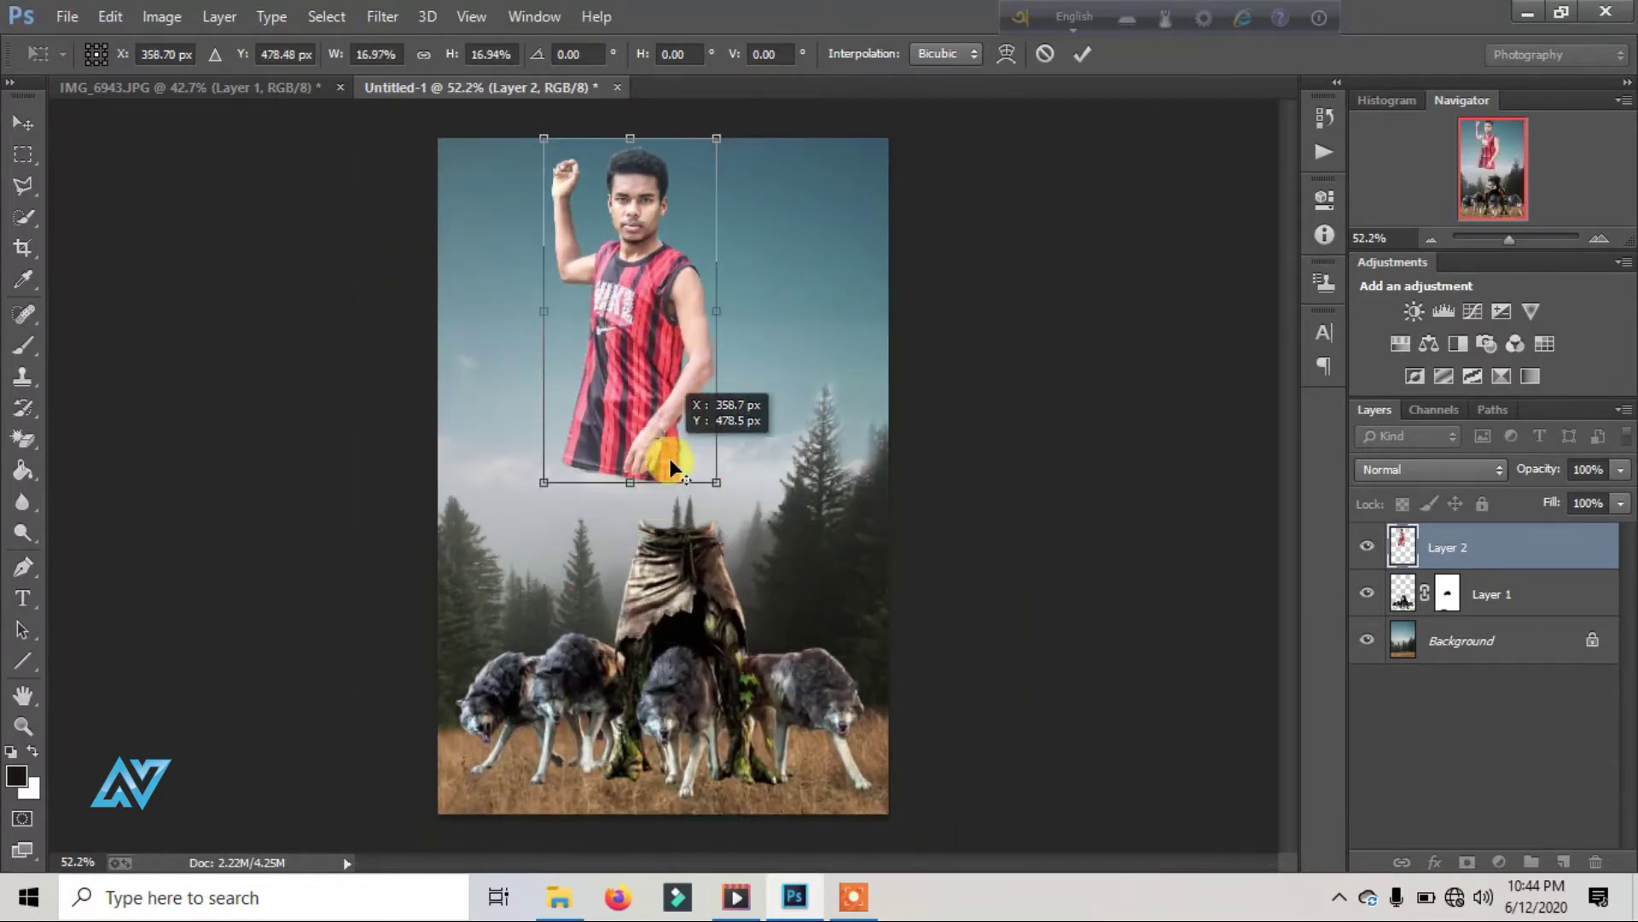
drag(657, 342, 700, 440)
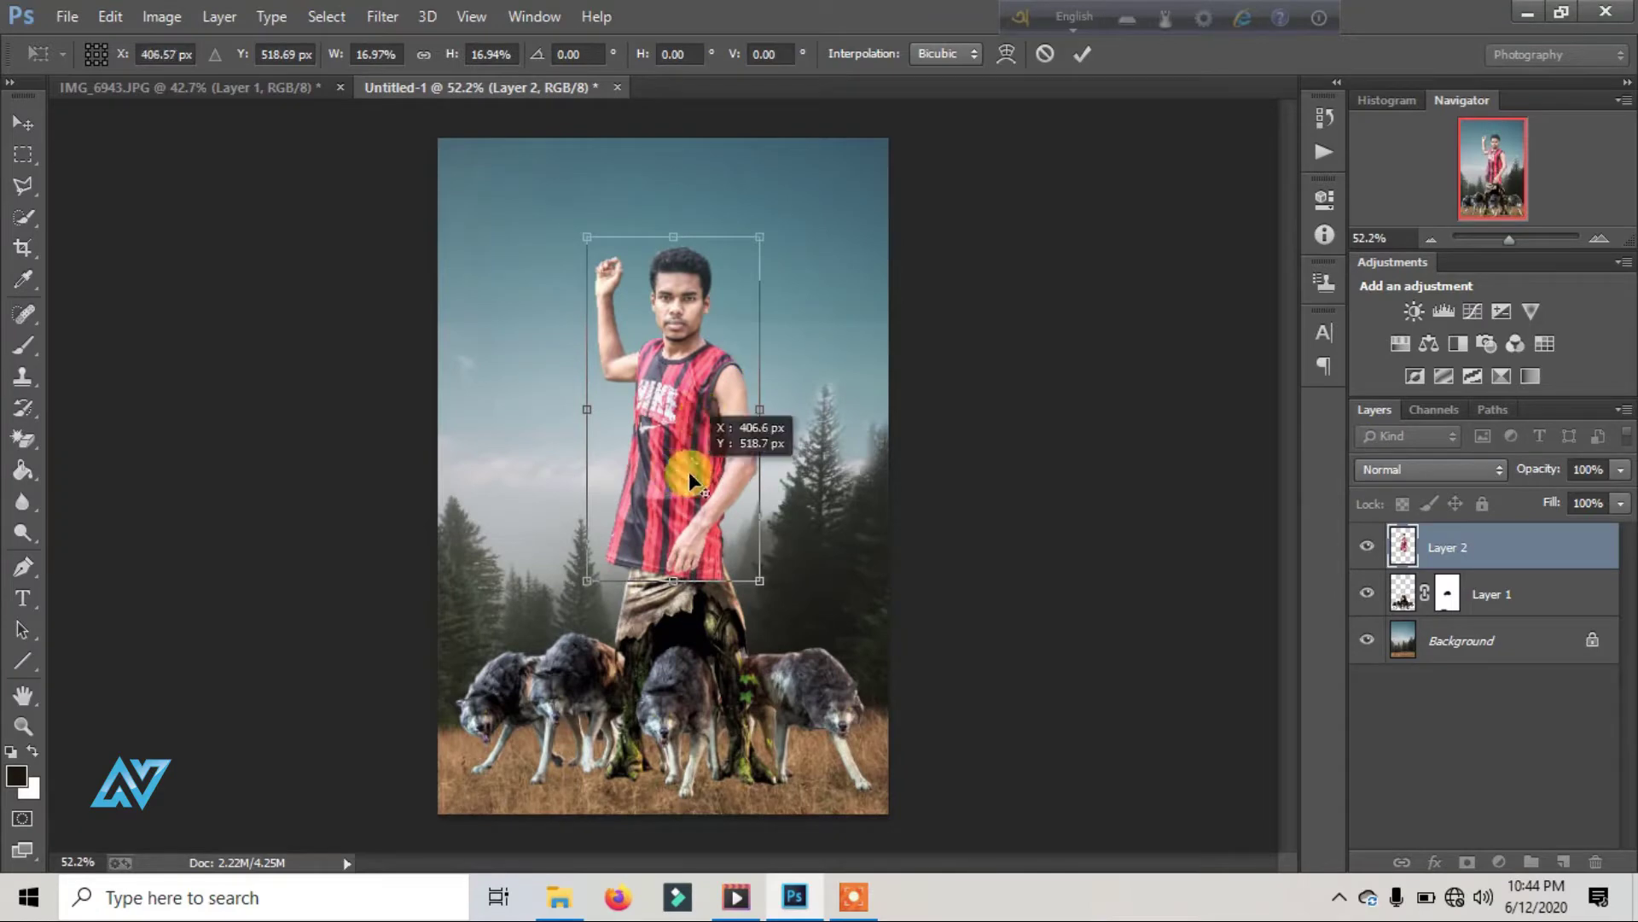
click(1079, 60)
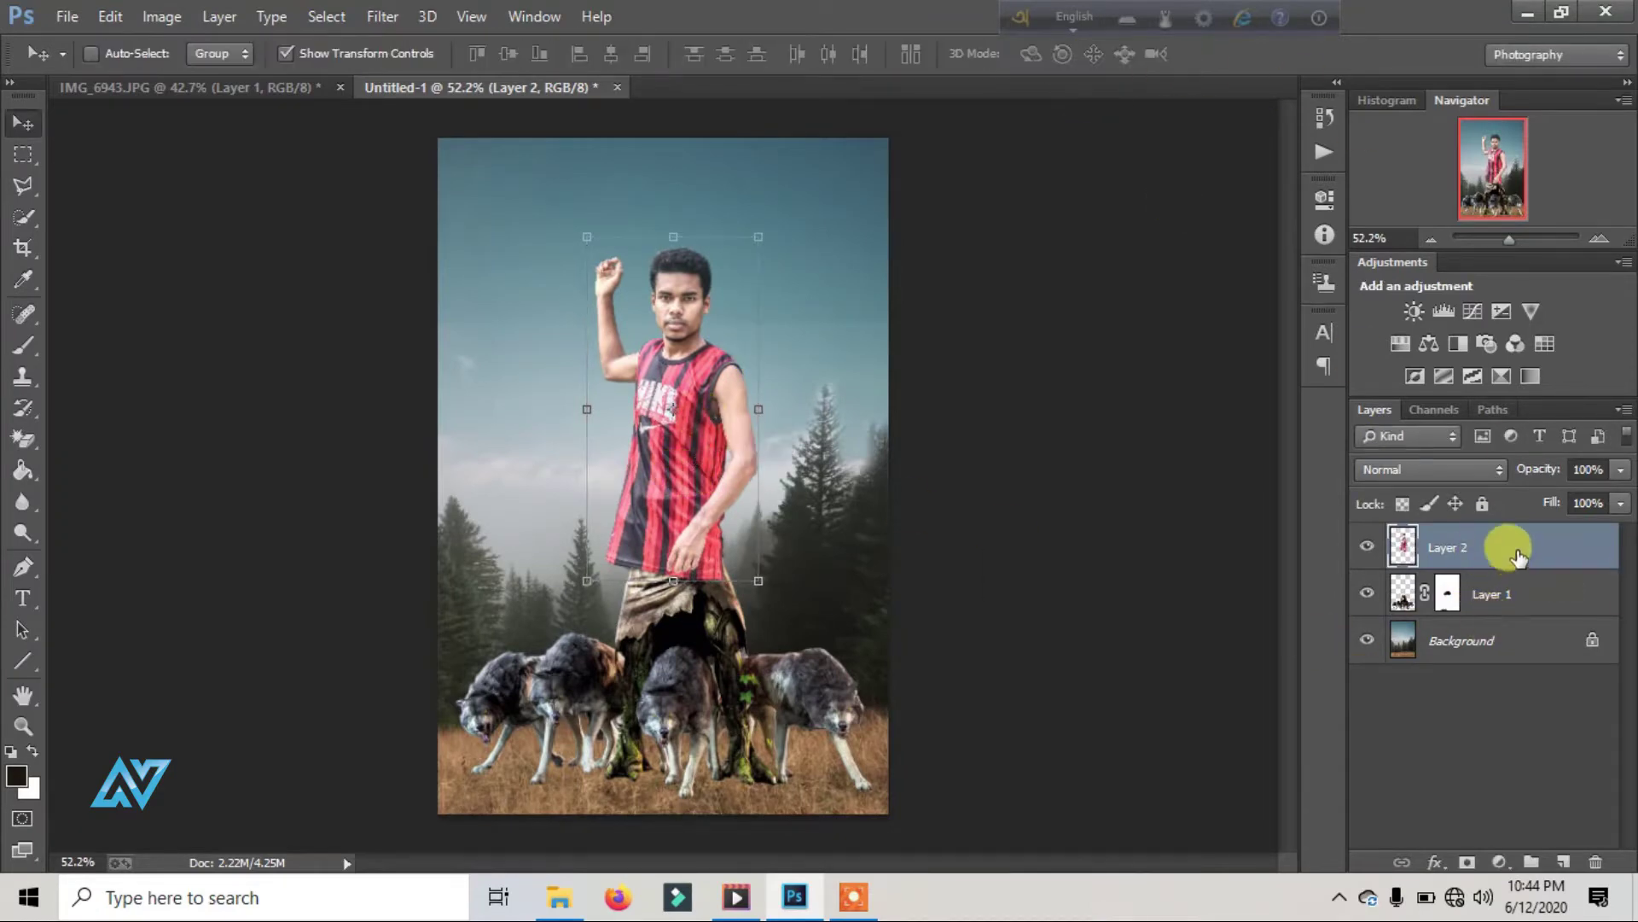
Step: Move Layer 2 below Layer 1, tilt the man −0.29° and scale him to about 81%
drag(1405, 546, 1426, 589)
key(ctrl+t)
drag(709, 399, 721, 416)
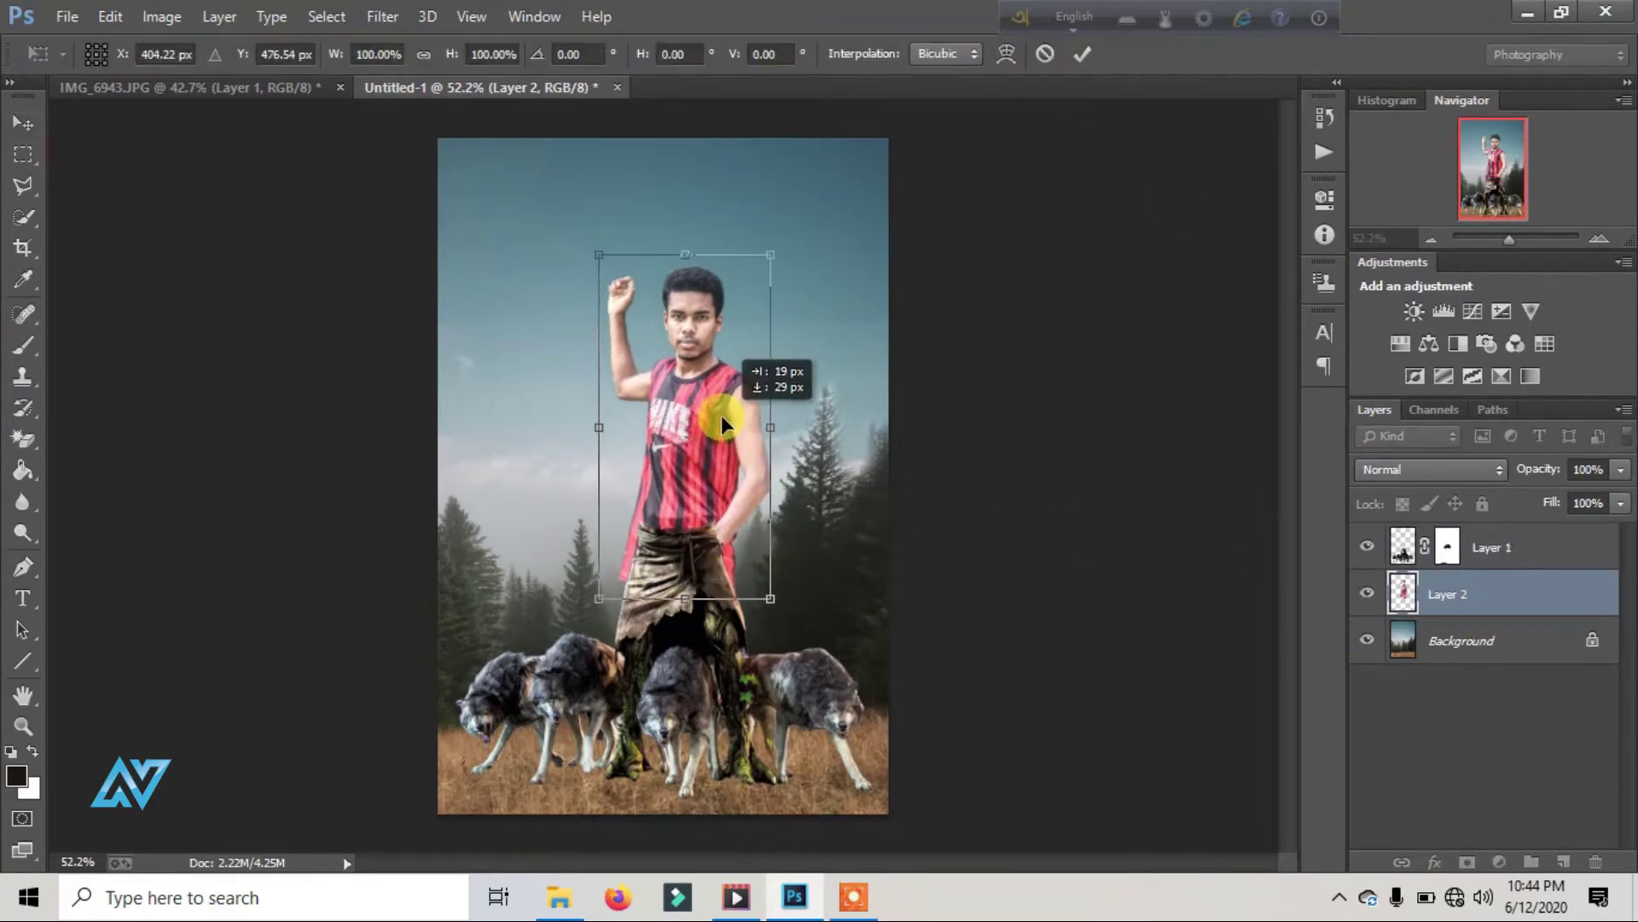
drag(786, 248, 784, 248)
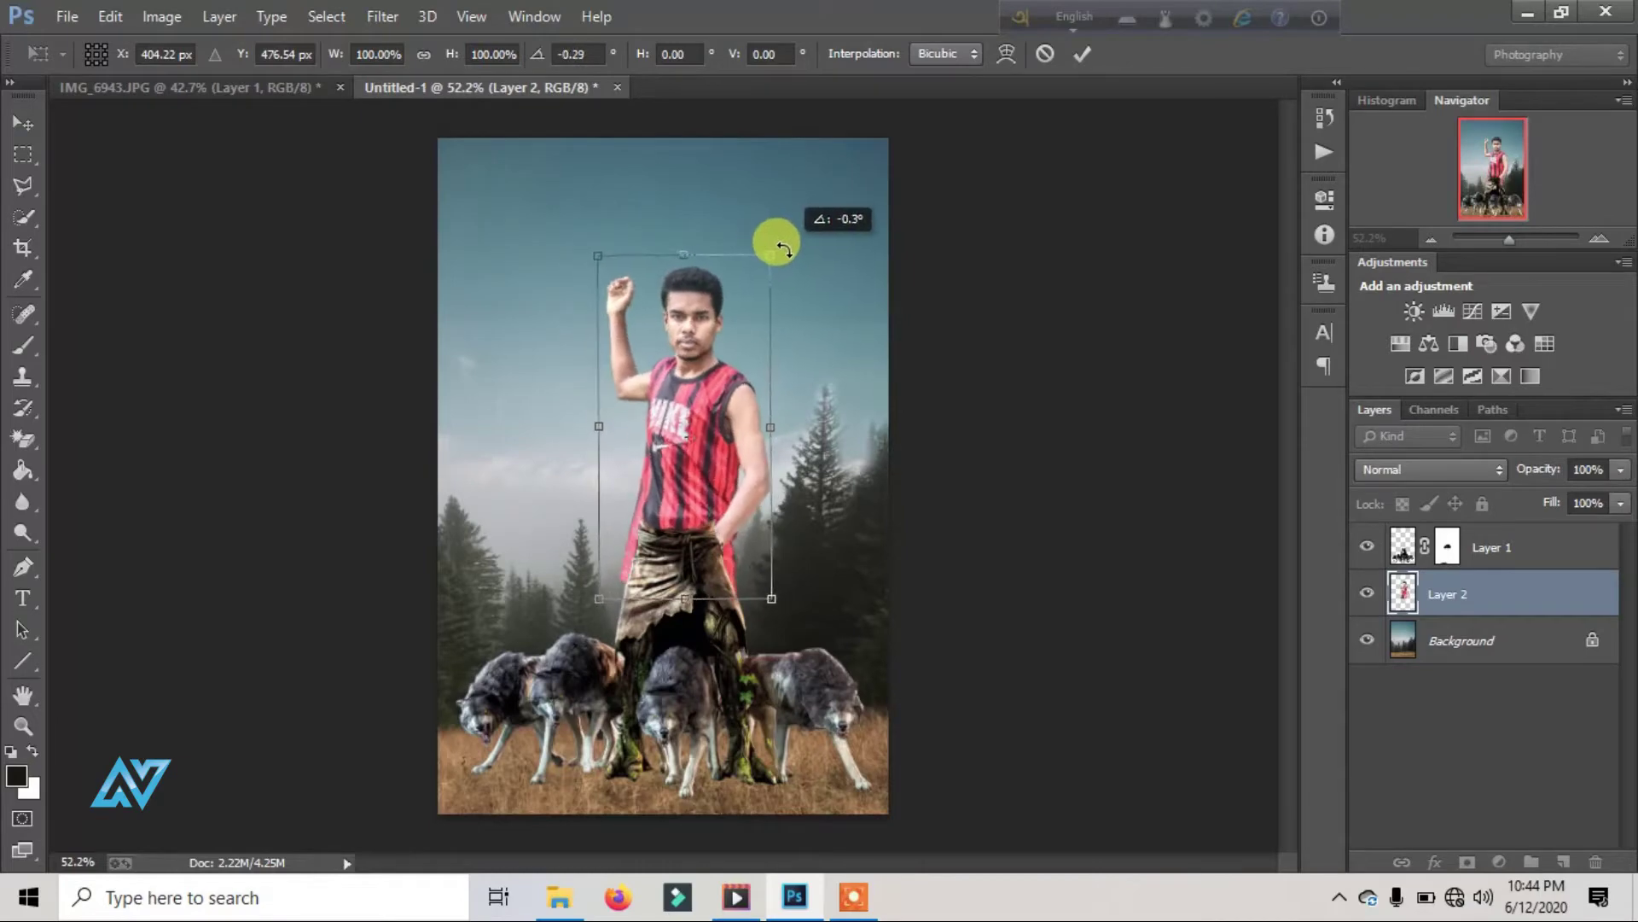
mouse_move(771, 598)
mouse_down()
mouse_move(740, 533)
mouse_move(708, 517)
mouse_move(760, 508)
mouse_move(845, 399)
mouse_move(771, 539)
mouse_up()
click(1520, 241)
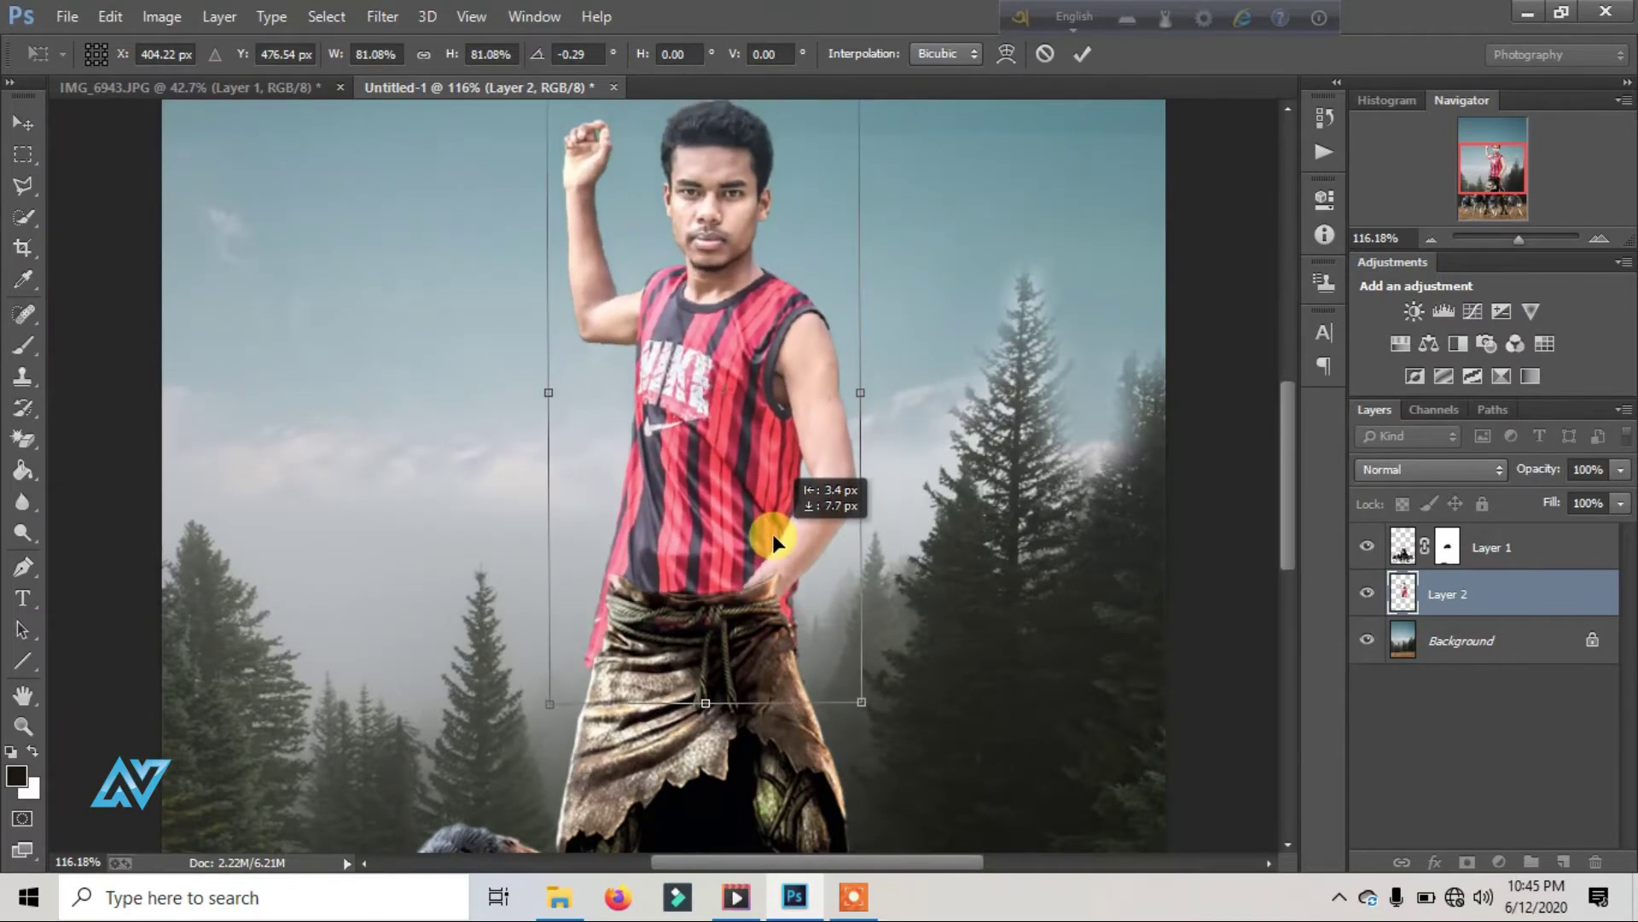
Step: Rotate the man about −3.1° and shrink him to roughly 75%
drag(879, 699, 874, 722)
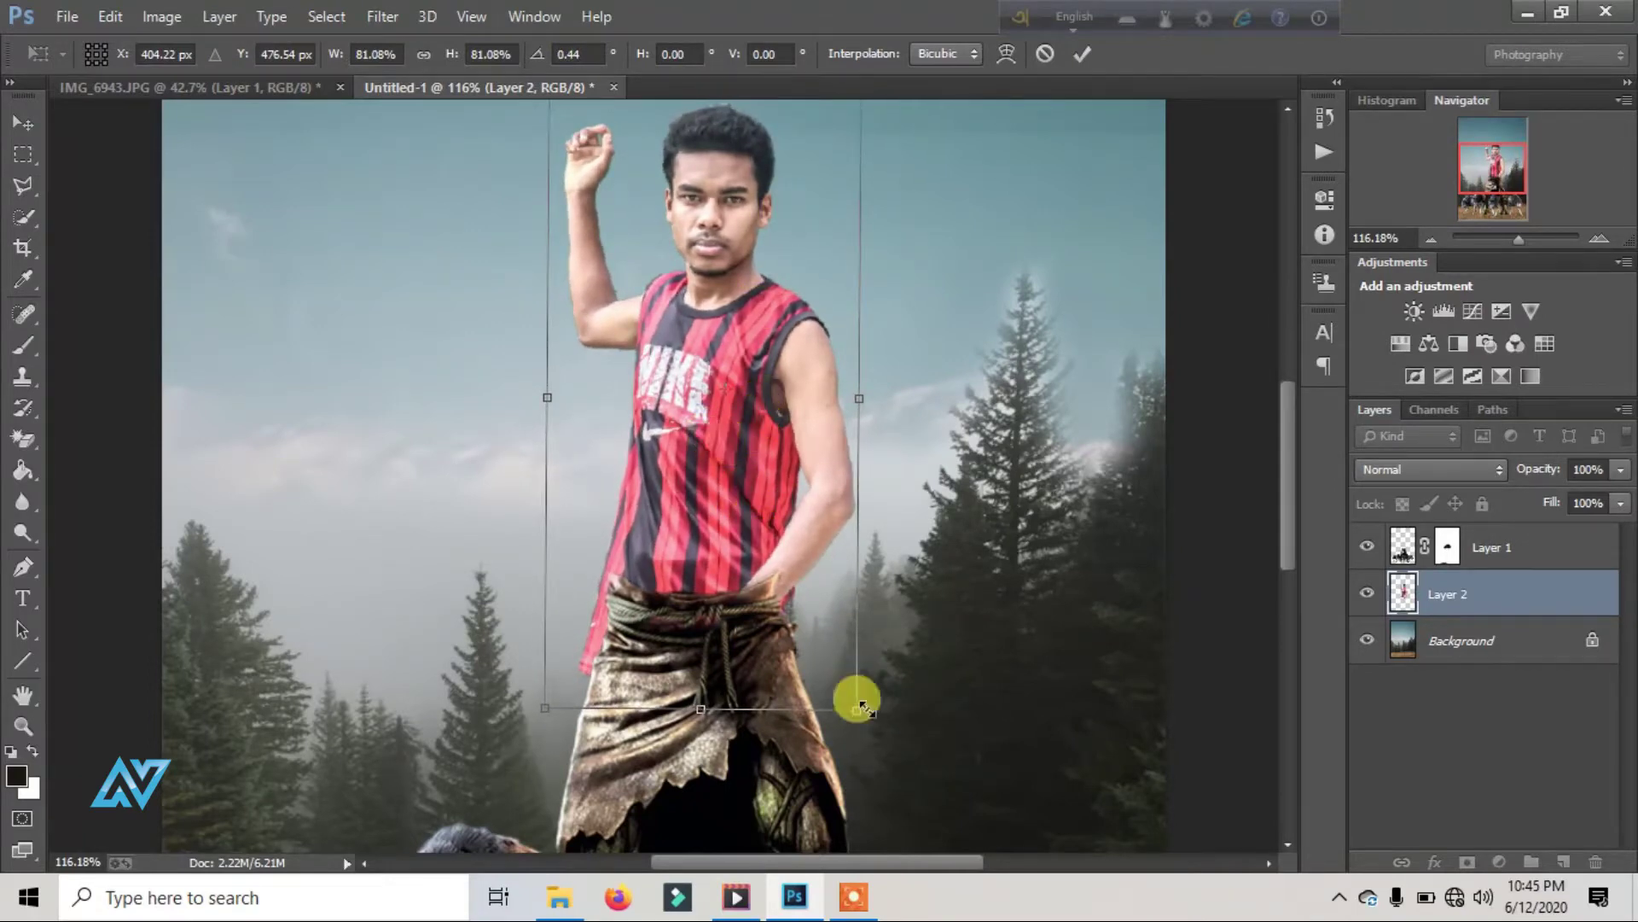
mouse_move(857, 707)
mouse_down()
mouse_move(812, 676)
mouse_move(742, 486)
mouse_up()
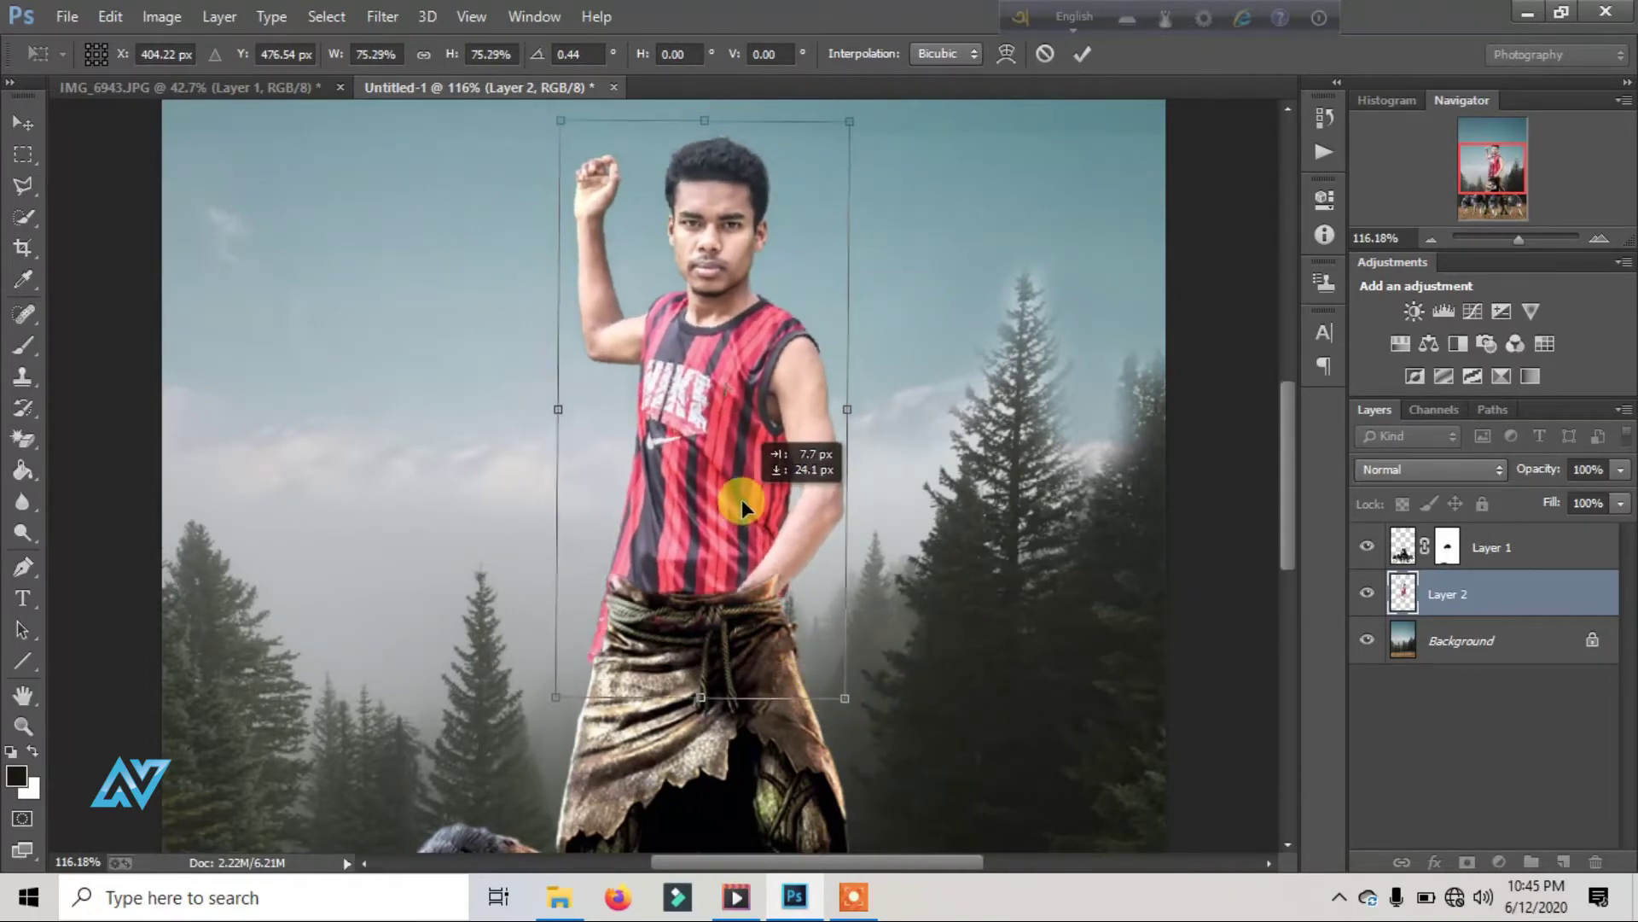
drag(541, 719, 547, 732)
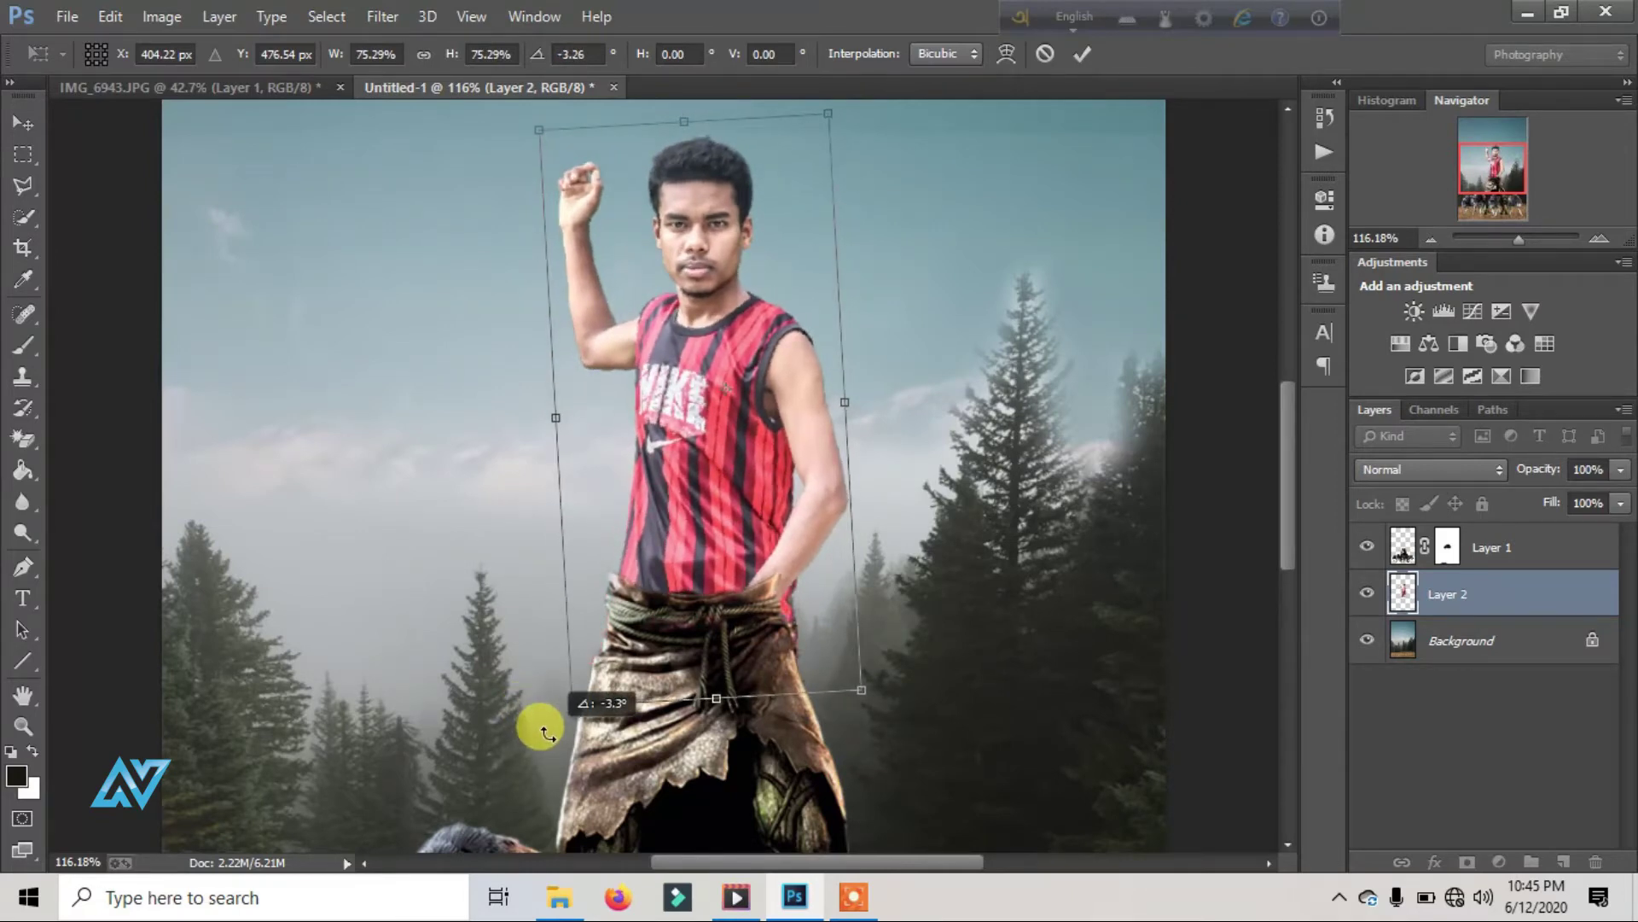
drag(853, 680, 845, 670)
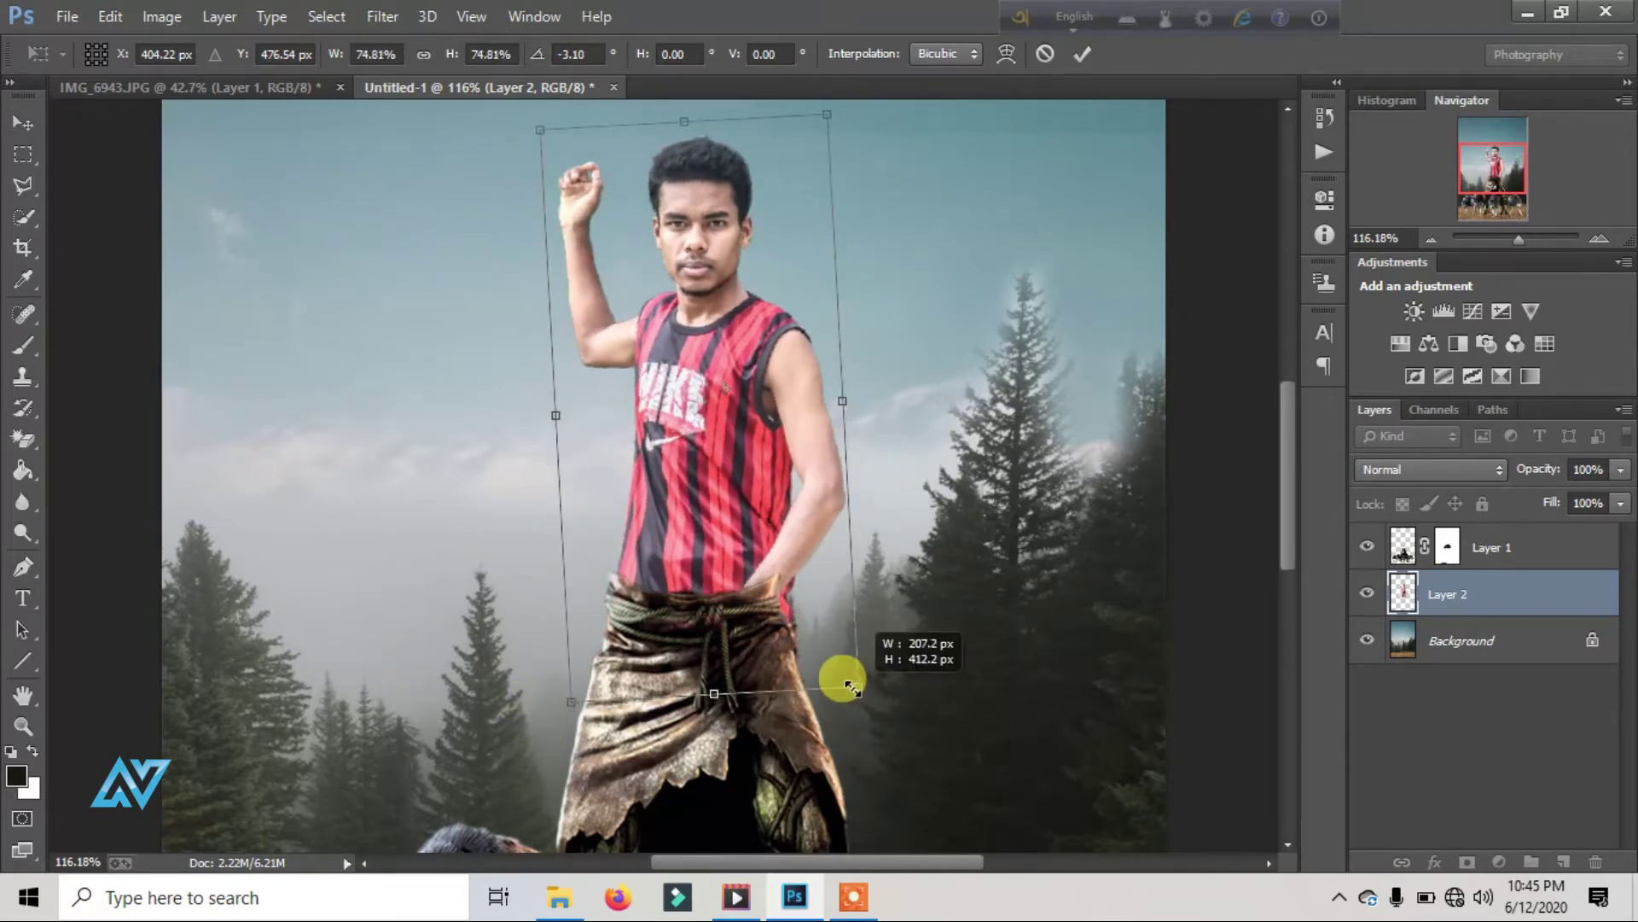
Step: Mask Layer 2 and paint black to hide the shirt hem at the skirt
click(1467, 863)
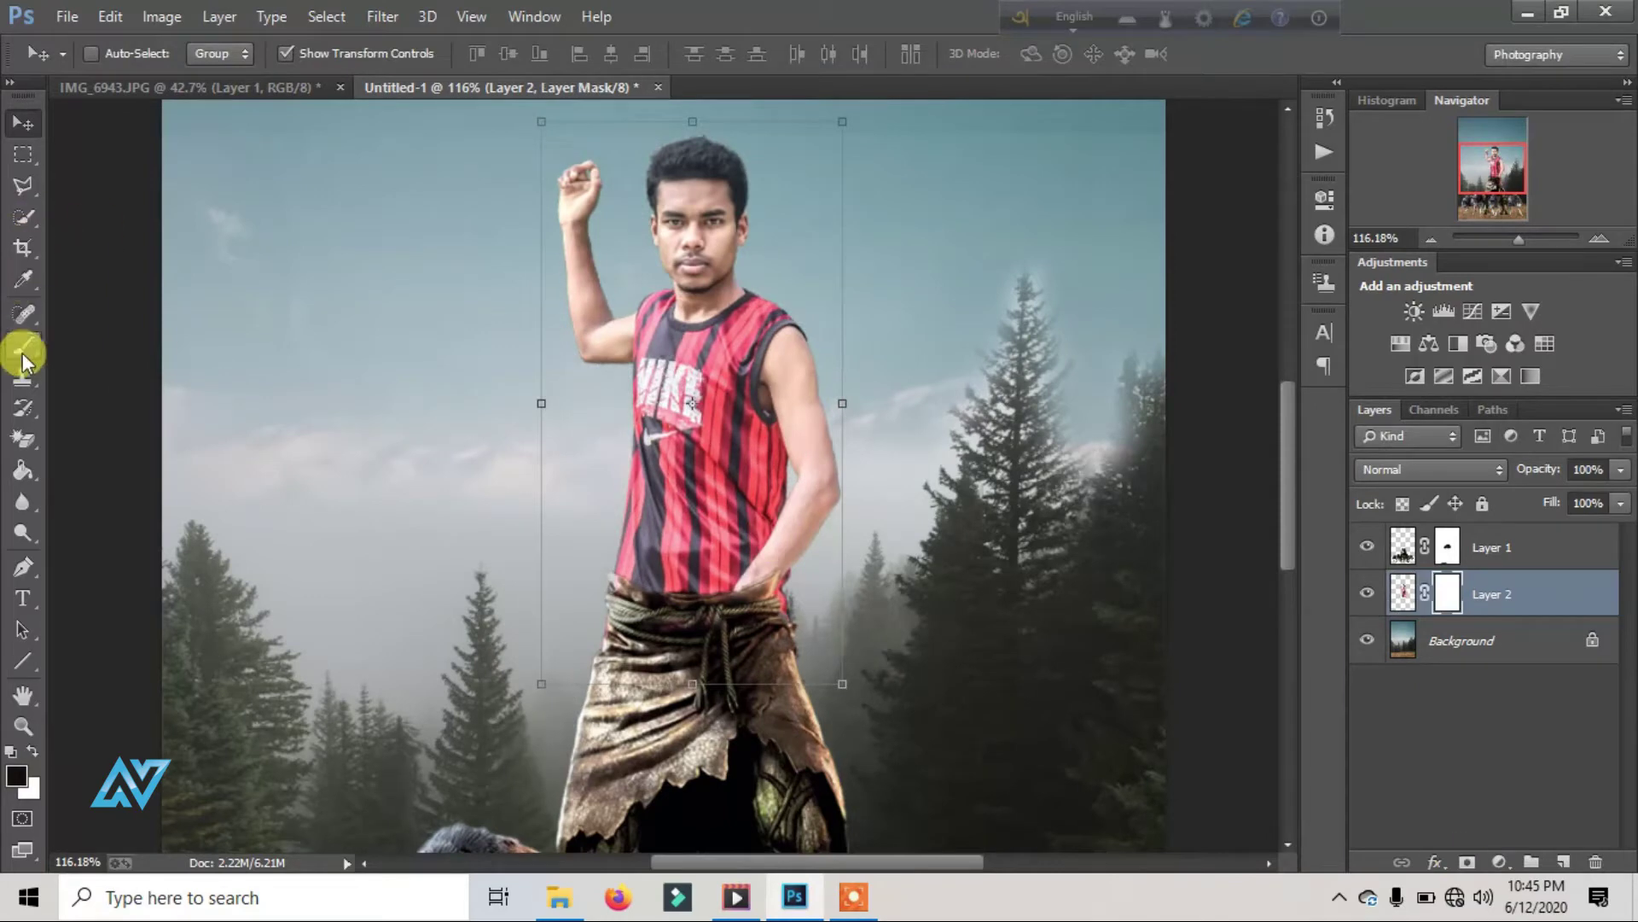
click(23, 344)
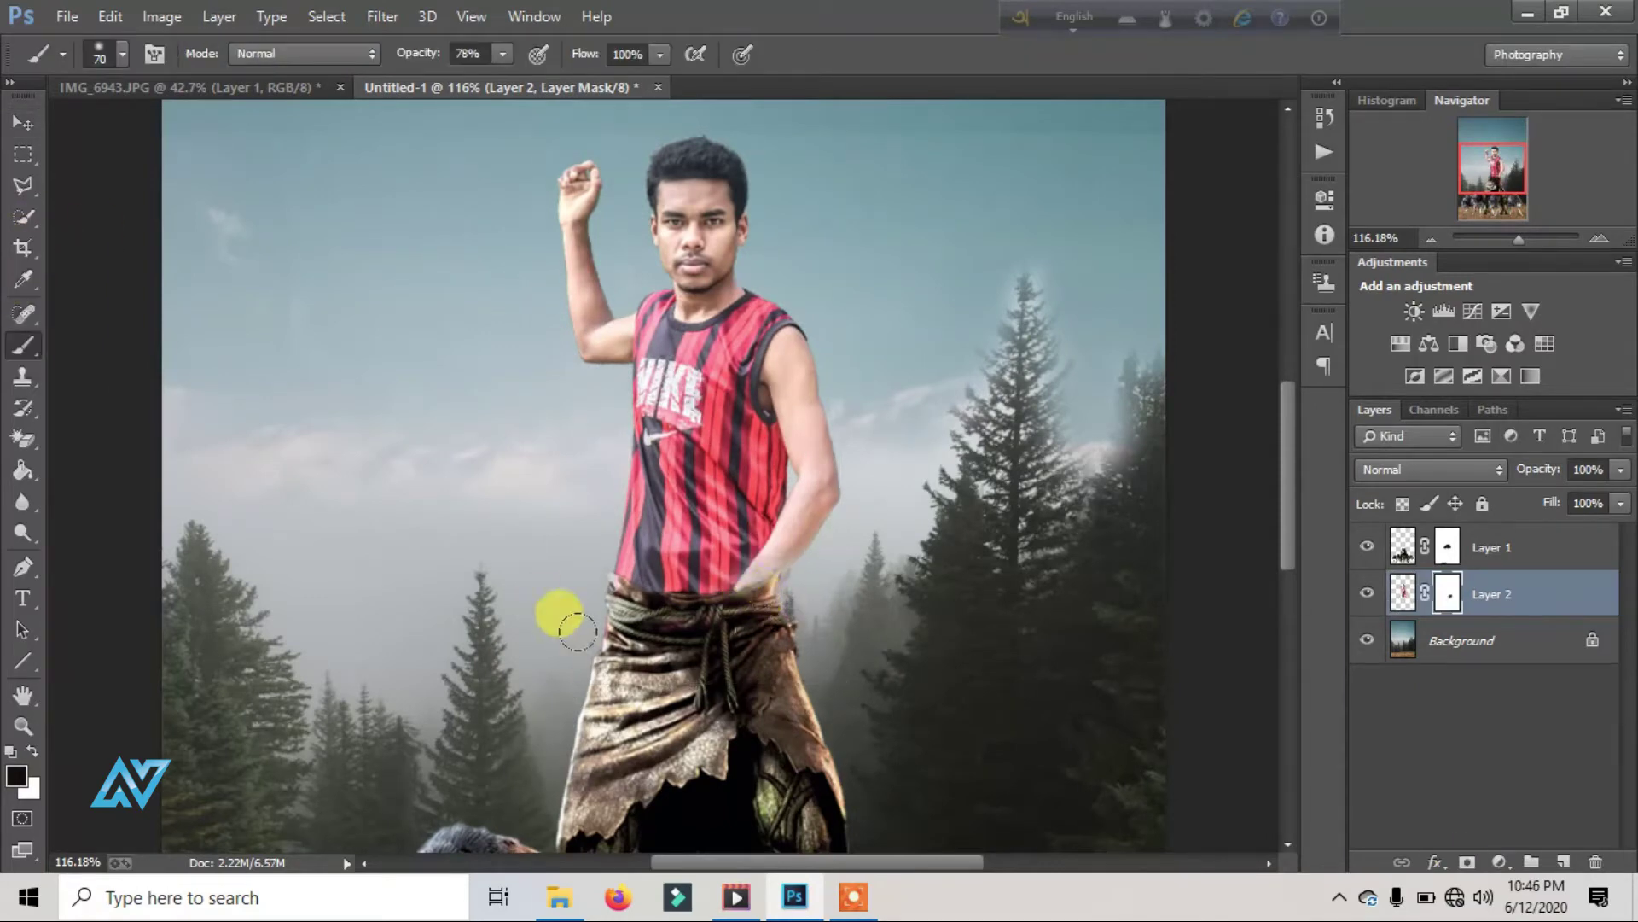
drag(853, 597, 740, 706)
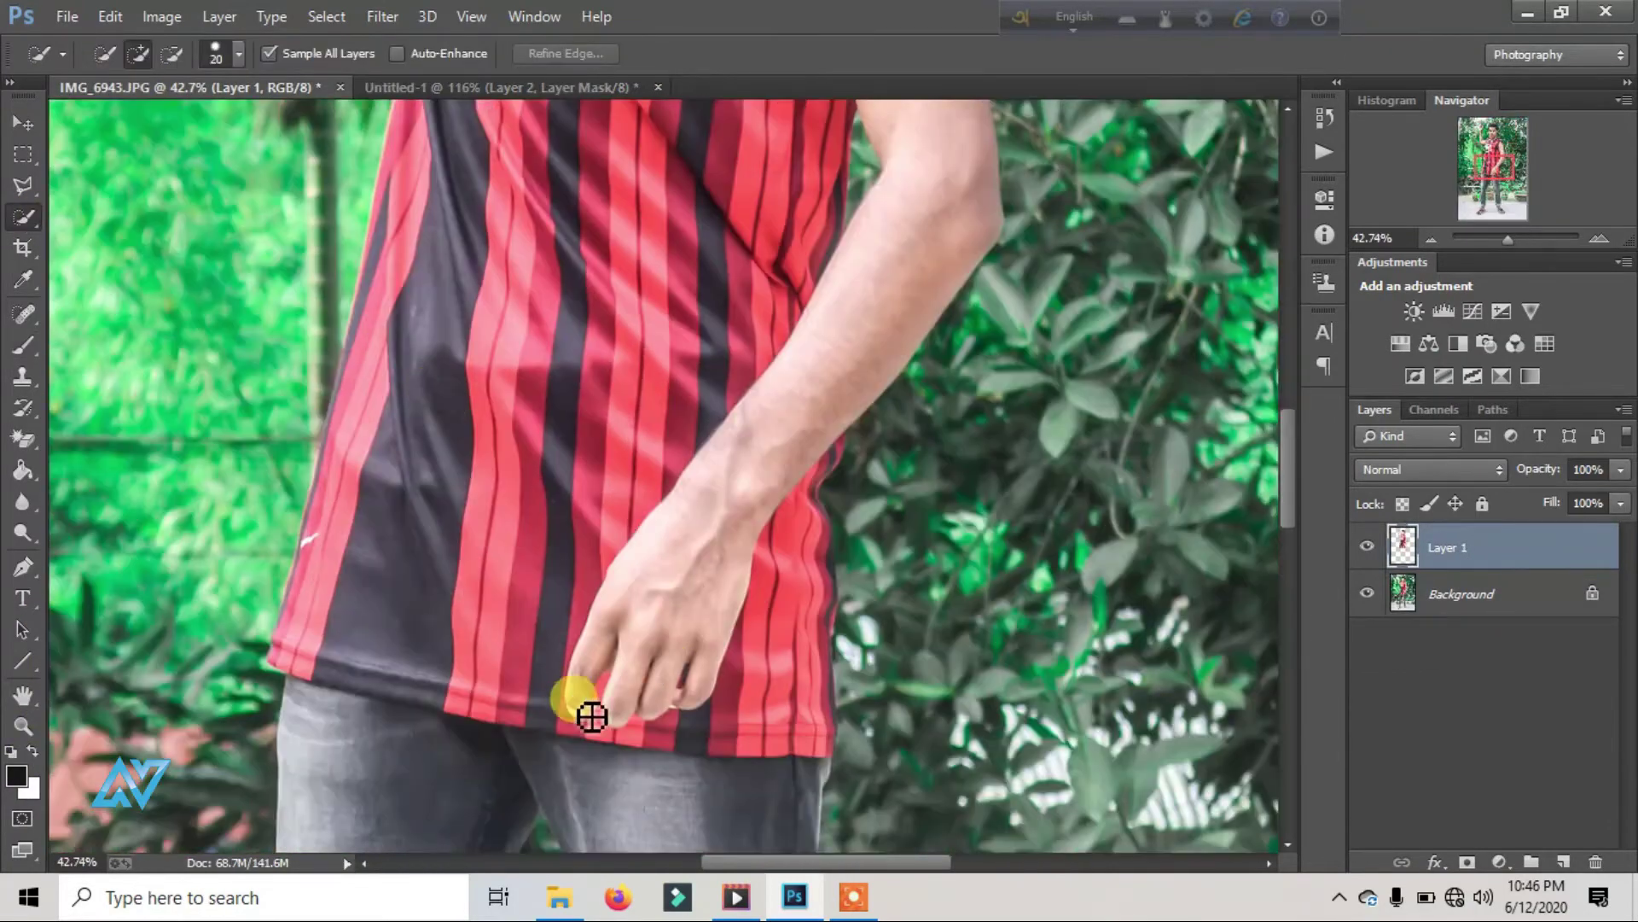
Step: Quick-select the man's arm and hand in IMG_6943, excluding the finger gaps
drag(582, 704, 865, 329)
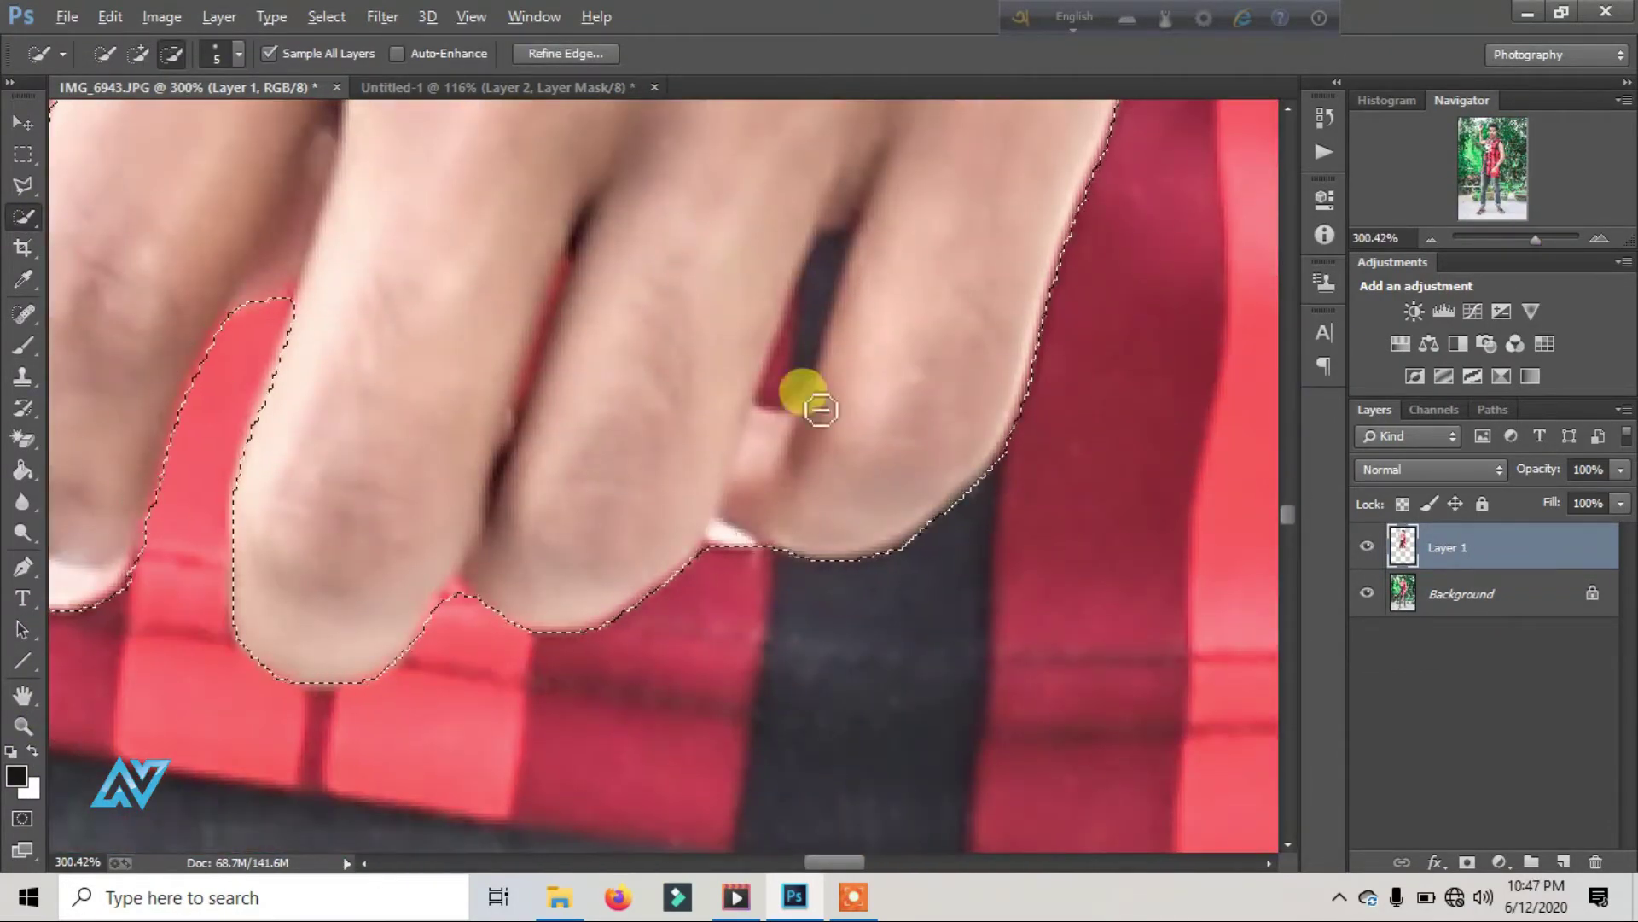
click(821, 410)
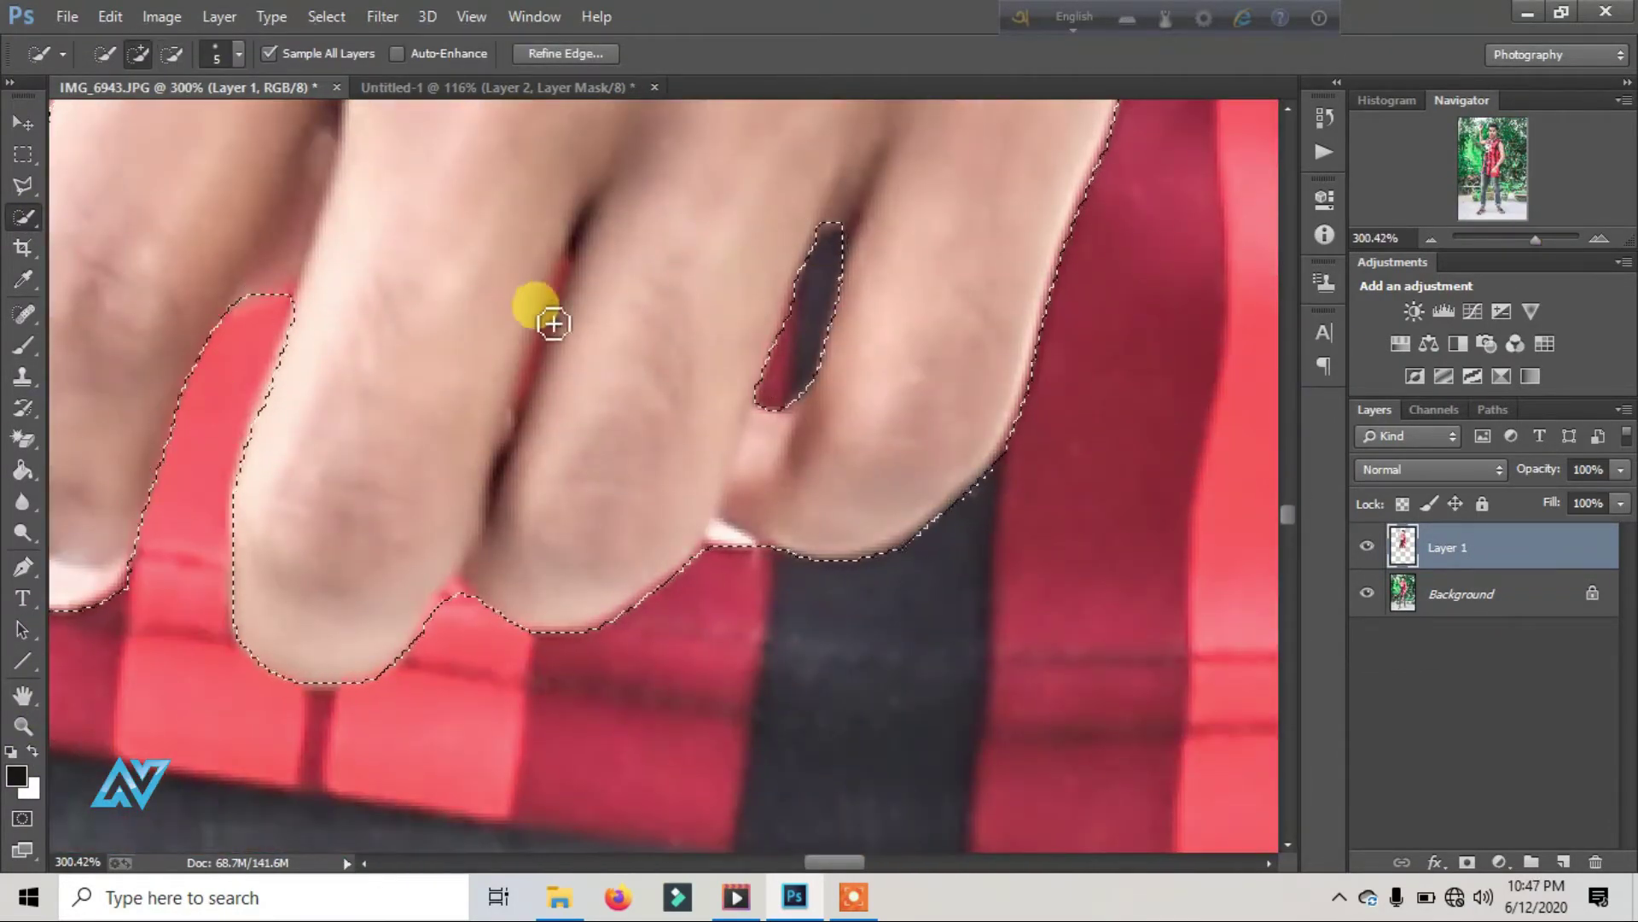
drag(549, 322, 579, 377)
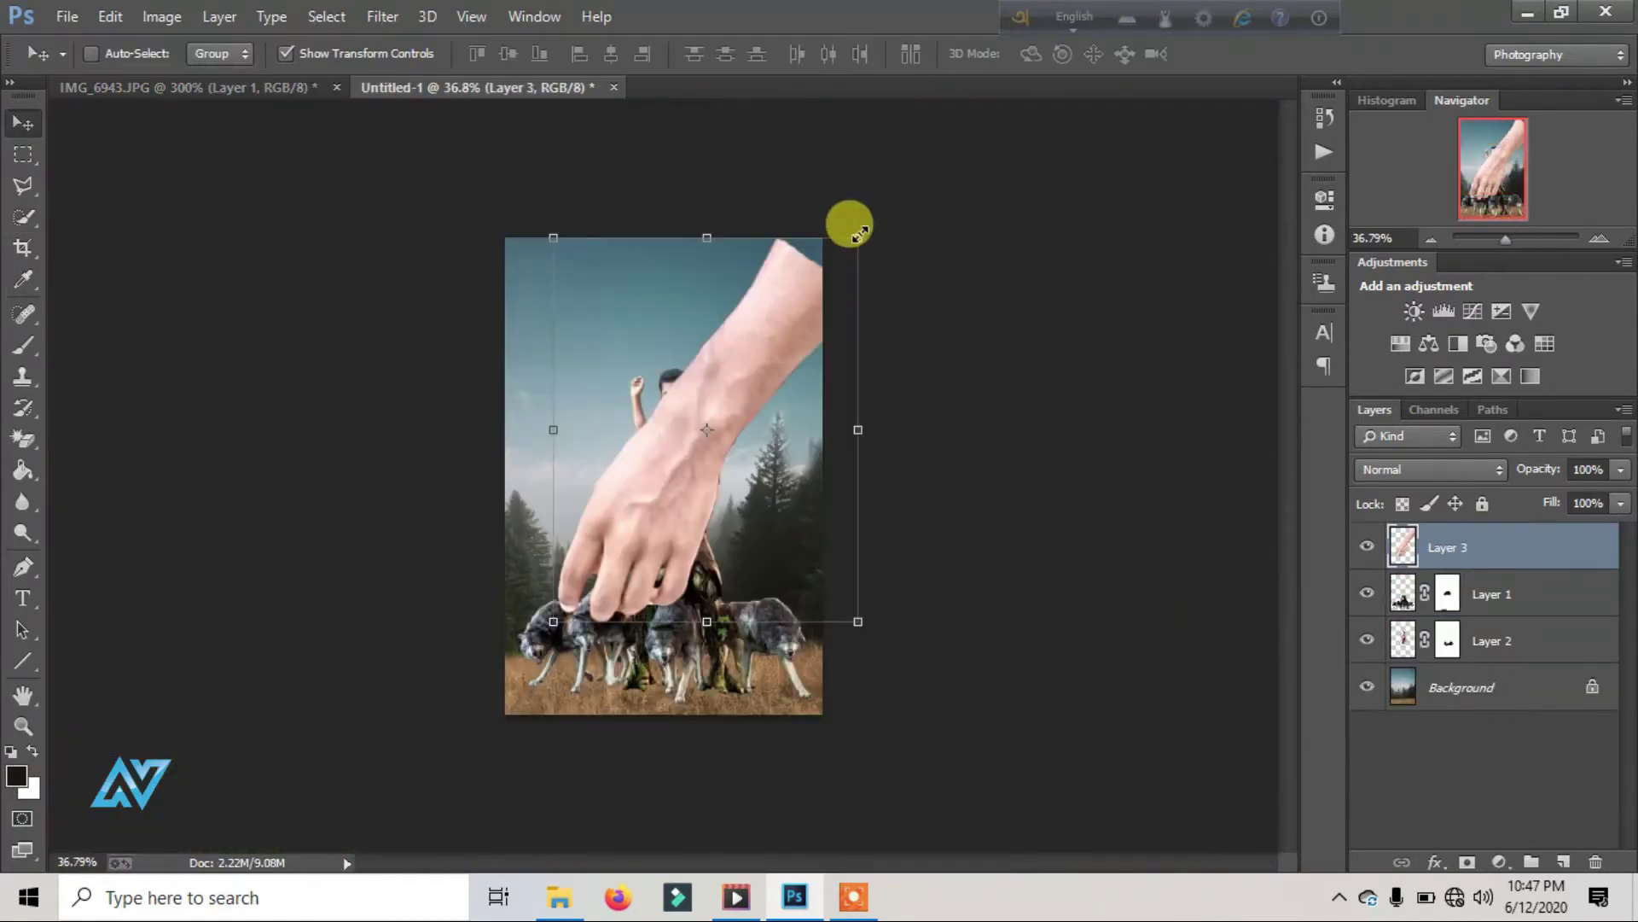
Step: Scale the pasted hand onto the skirt's rope belt and give it a layer mask
drag(860, 233, 567, 676)
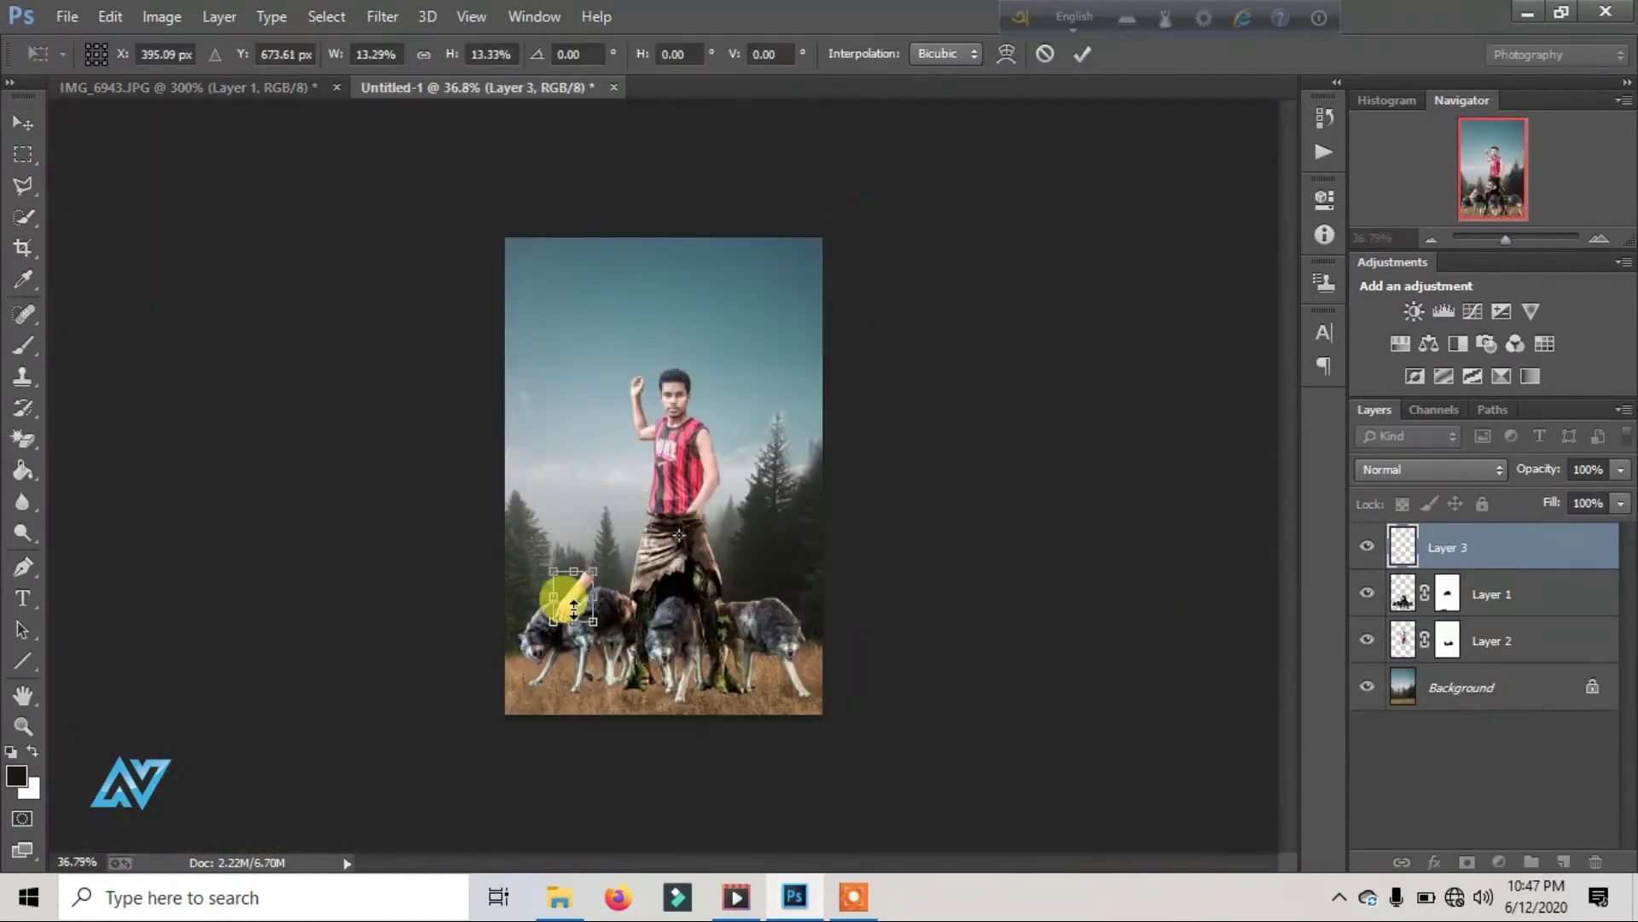
drag(1506, 239, 1536, 239)
mouse_move(1037, 602)
mouse_down()
mouse_move(974, 499)
mouse_move(861, 443)
mouse_up()
key(Return)
click(1467, 862)
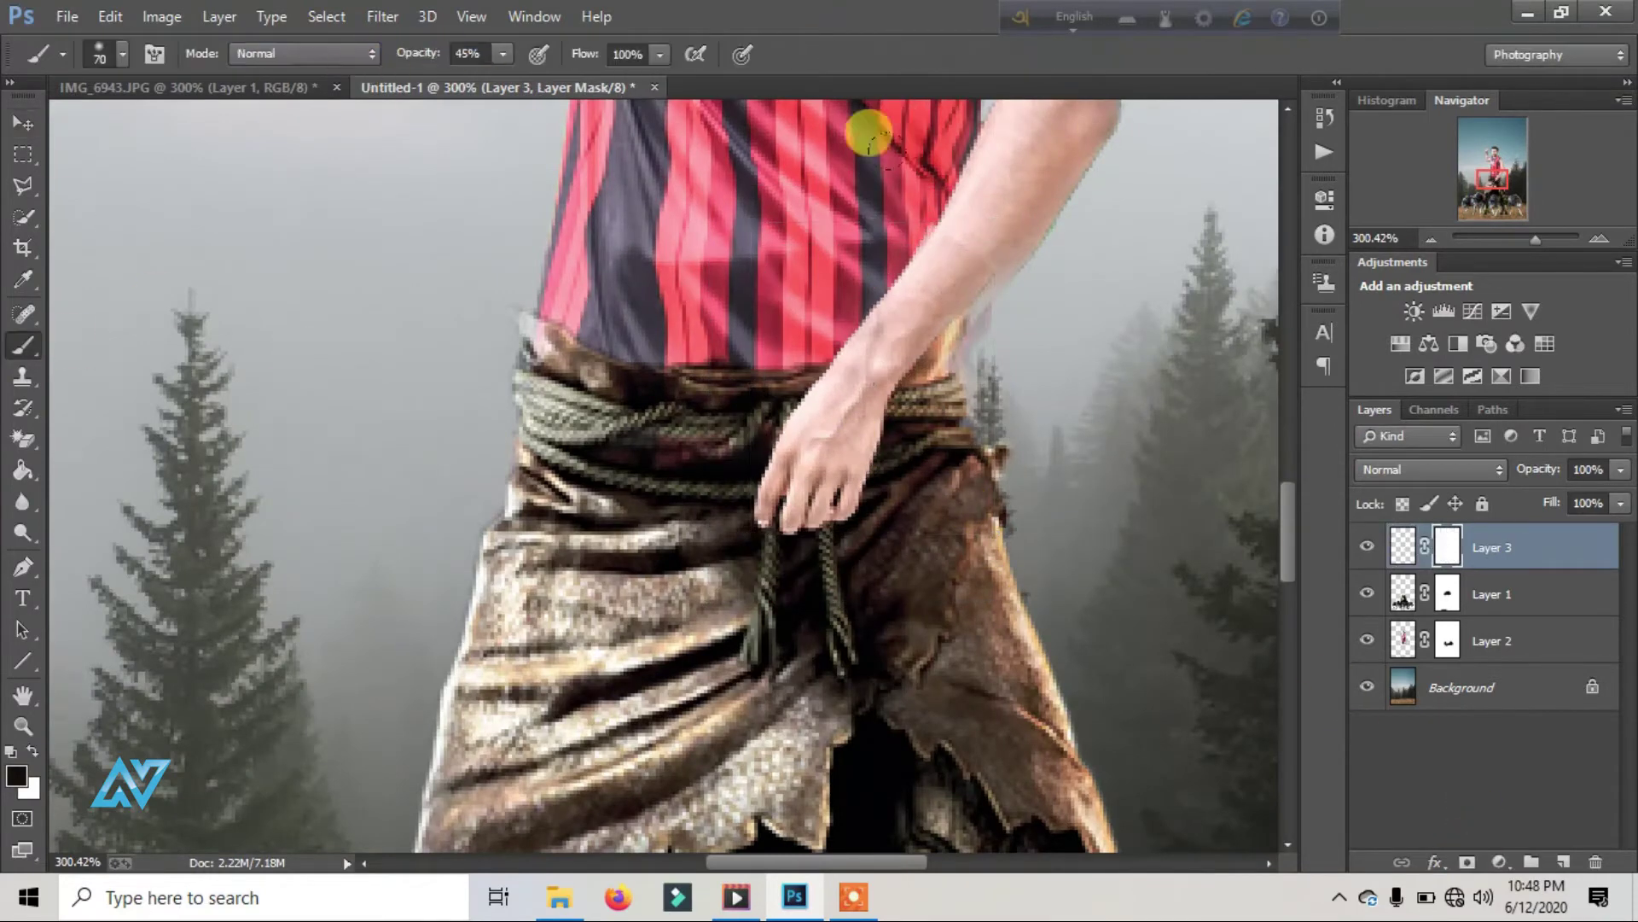
Step: Enlarge and widen the hand slightly, then fit the whole composite in the window
click(340, 57)
drag(995, 532, 935, 499)
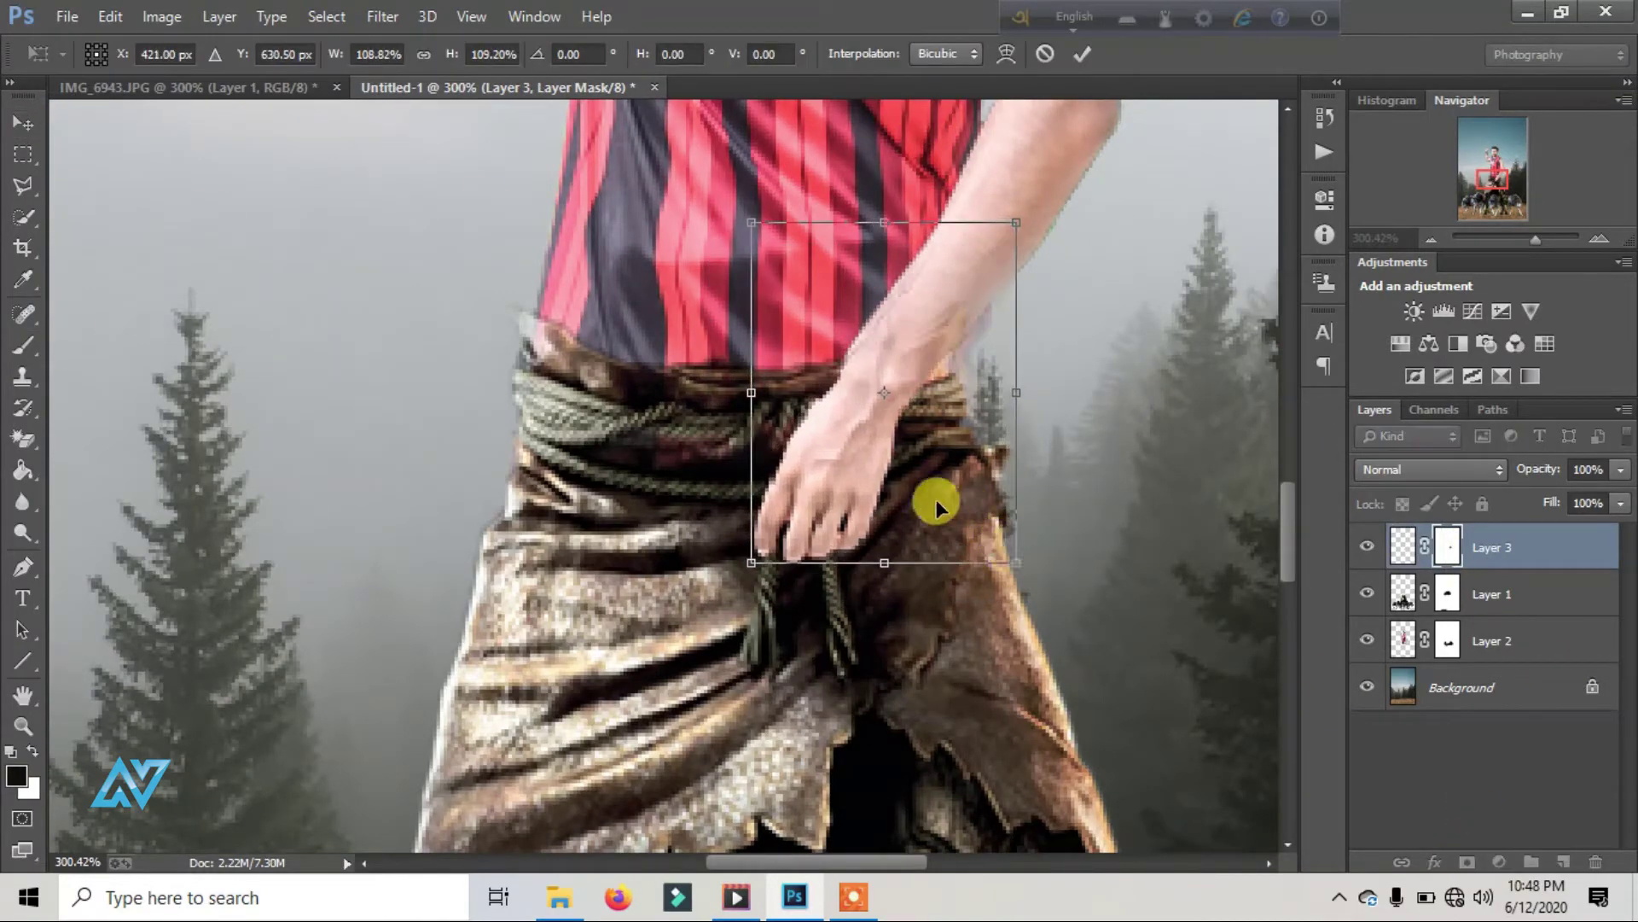
key(Return)
key(ctrl+t)
drag(1001, 382, 1015, 385)
drag(751, 385, 726, 384)
key(Return)
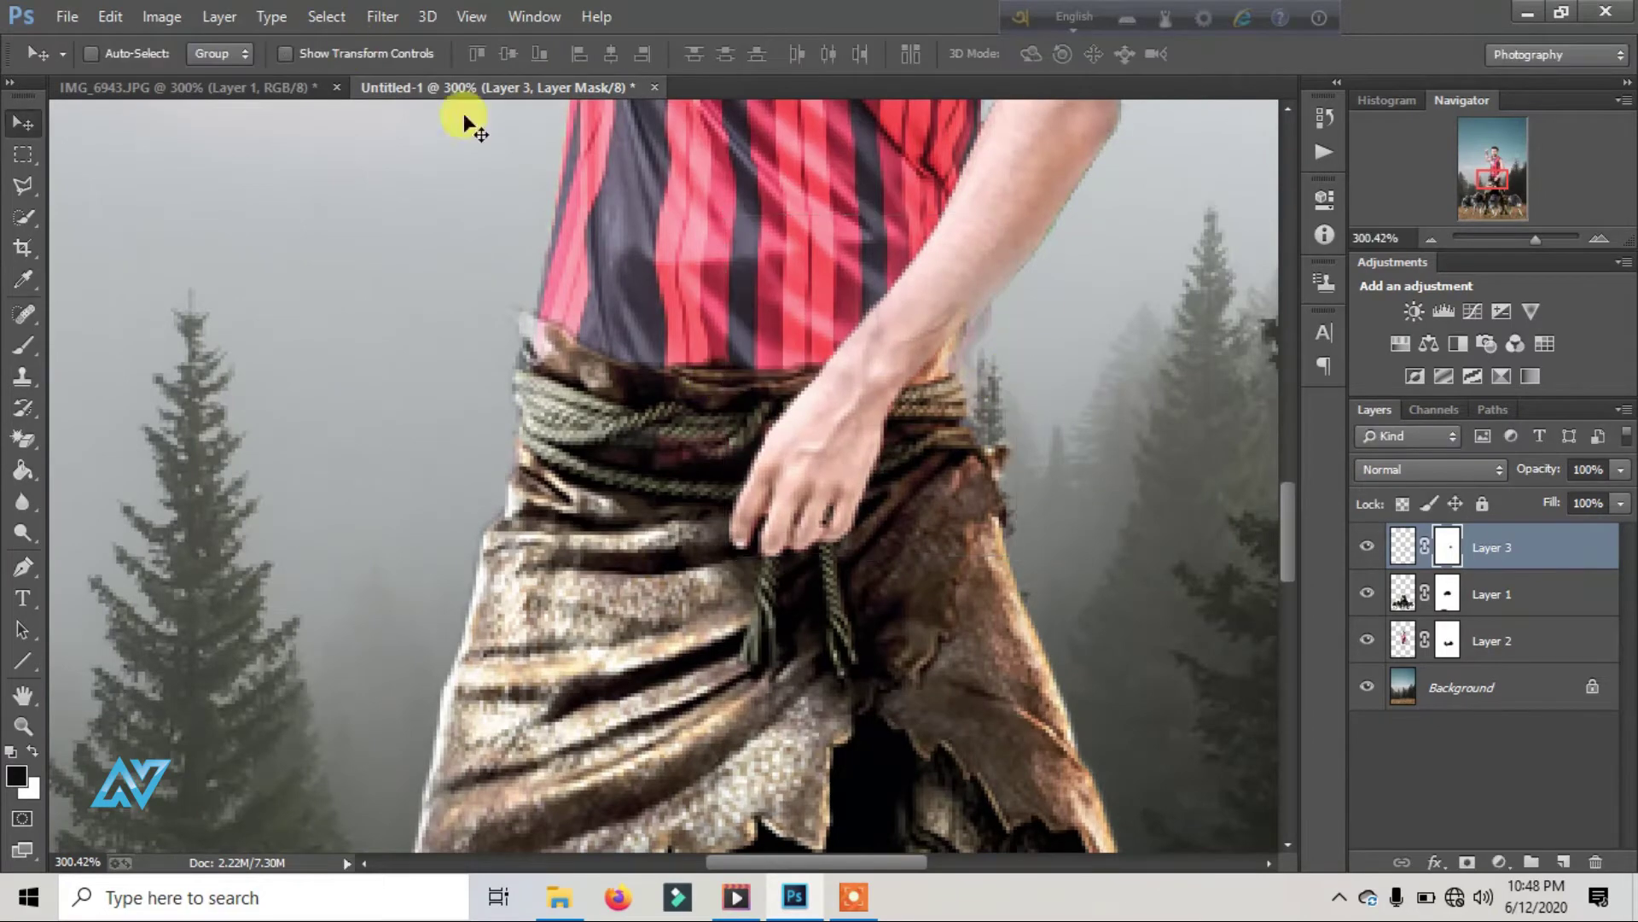
key(ctrl+0)
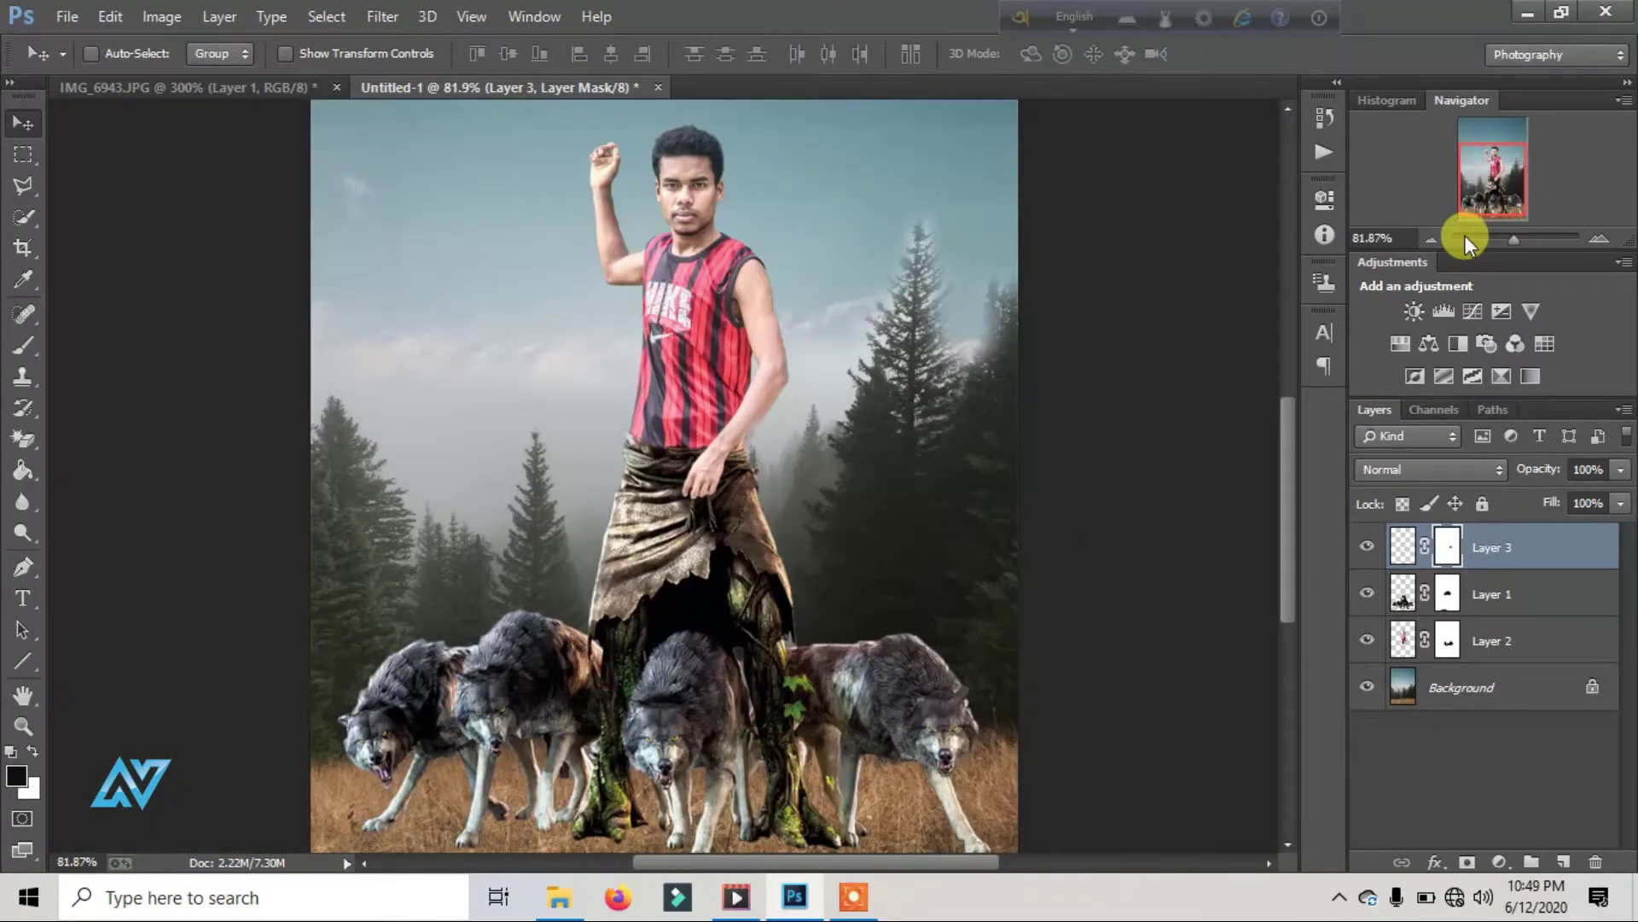
Step: Close IMG_6943 and open the Witcher and Far Cry concept art images
click(336, 87)
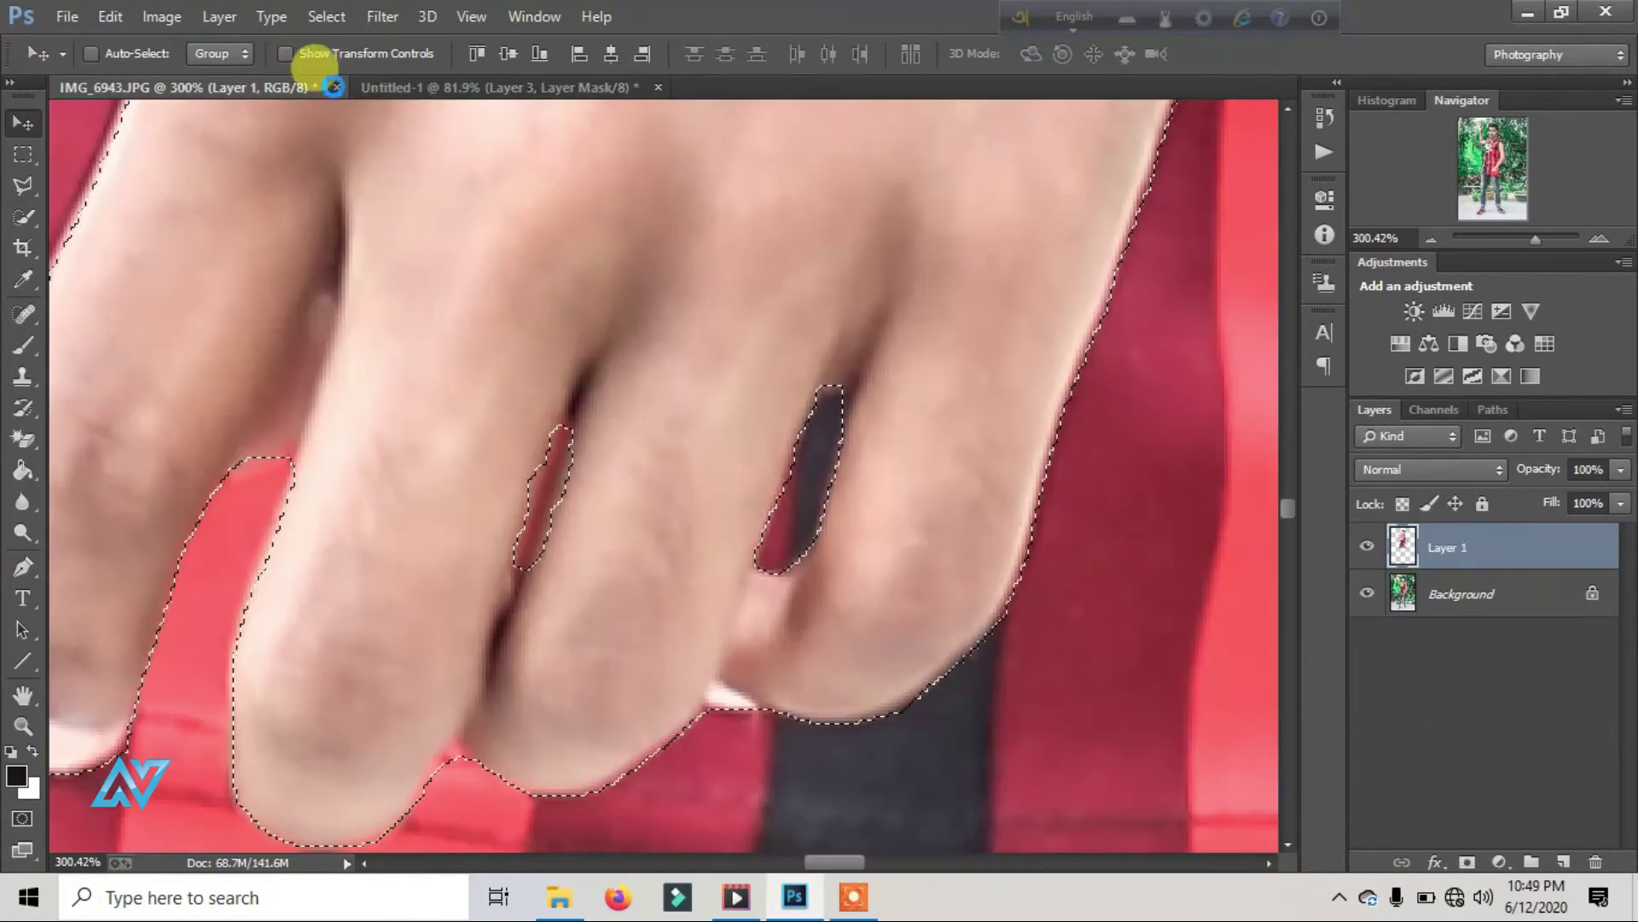
key(ctrl+o)
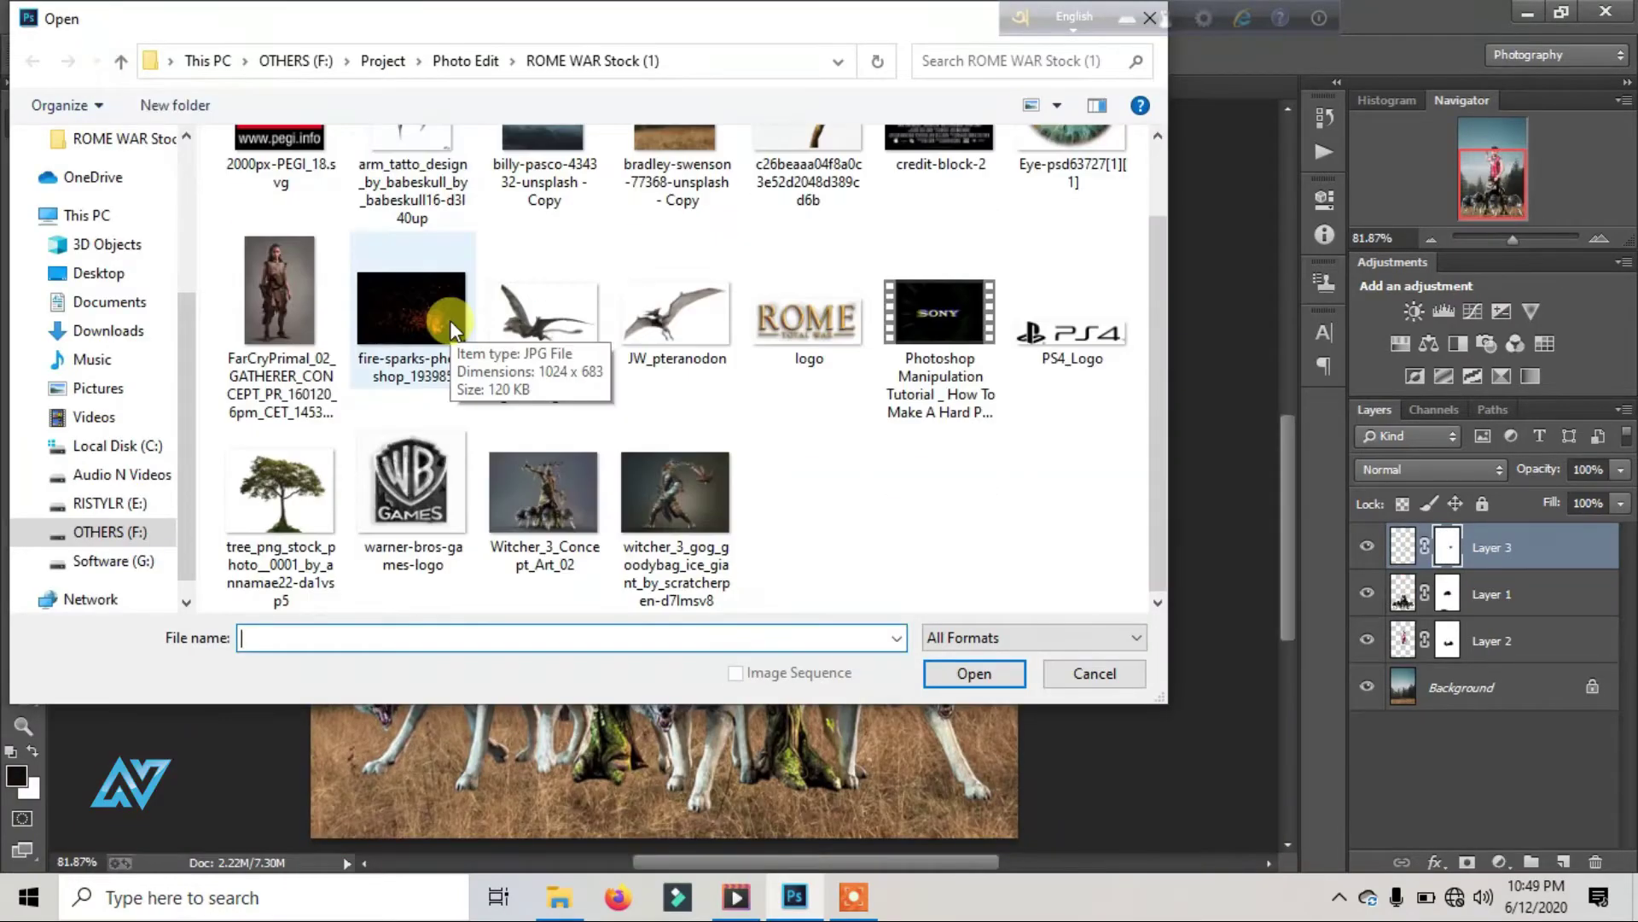
ctrl+click(333, 358)
key(Return)
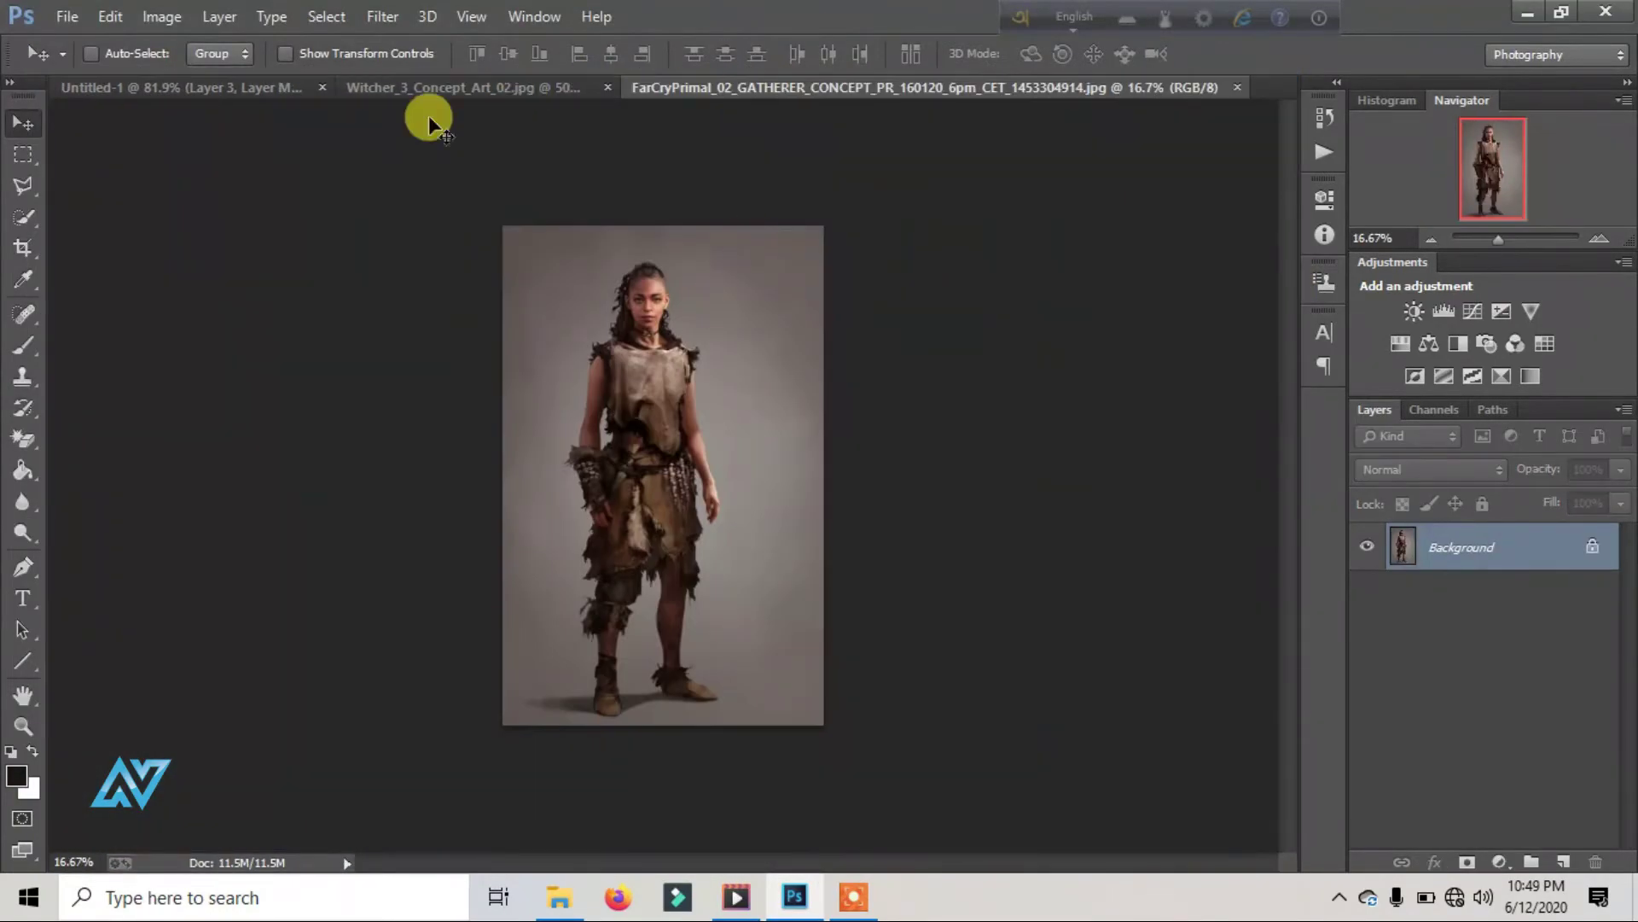
click(522, 87)
Step: Quick-select the Witcher figure's robe and move it into the composite
key(w)
mouse_move(515, 534)
mouse_down()
mouse_move(541, 267)
mouse_move(977, 742)
mouse_move(504, 438)
mouse_up()
scroll(504, 438, down, 2)
scroll(959, 644, up, 2)
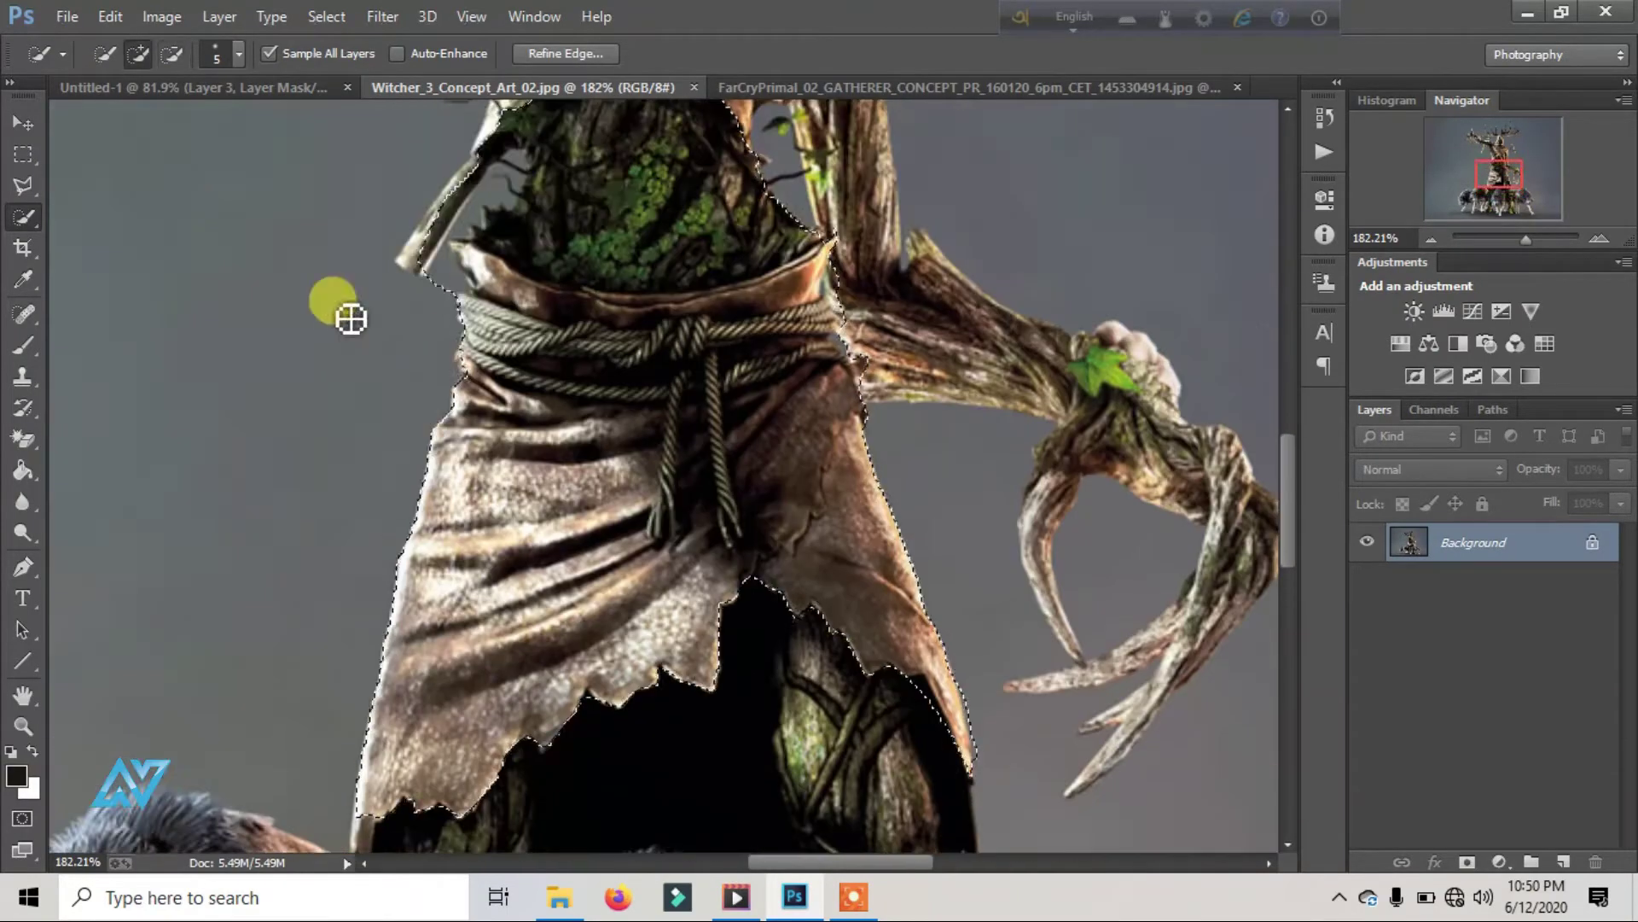
drag(348, 318, 775, 234)
scroll(776, 234, up, 3)
scroll(699, 307, down, 3)
key(v)
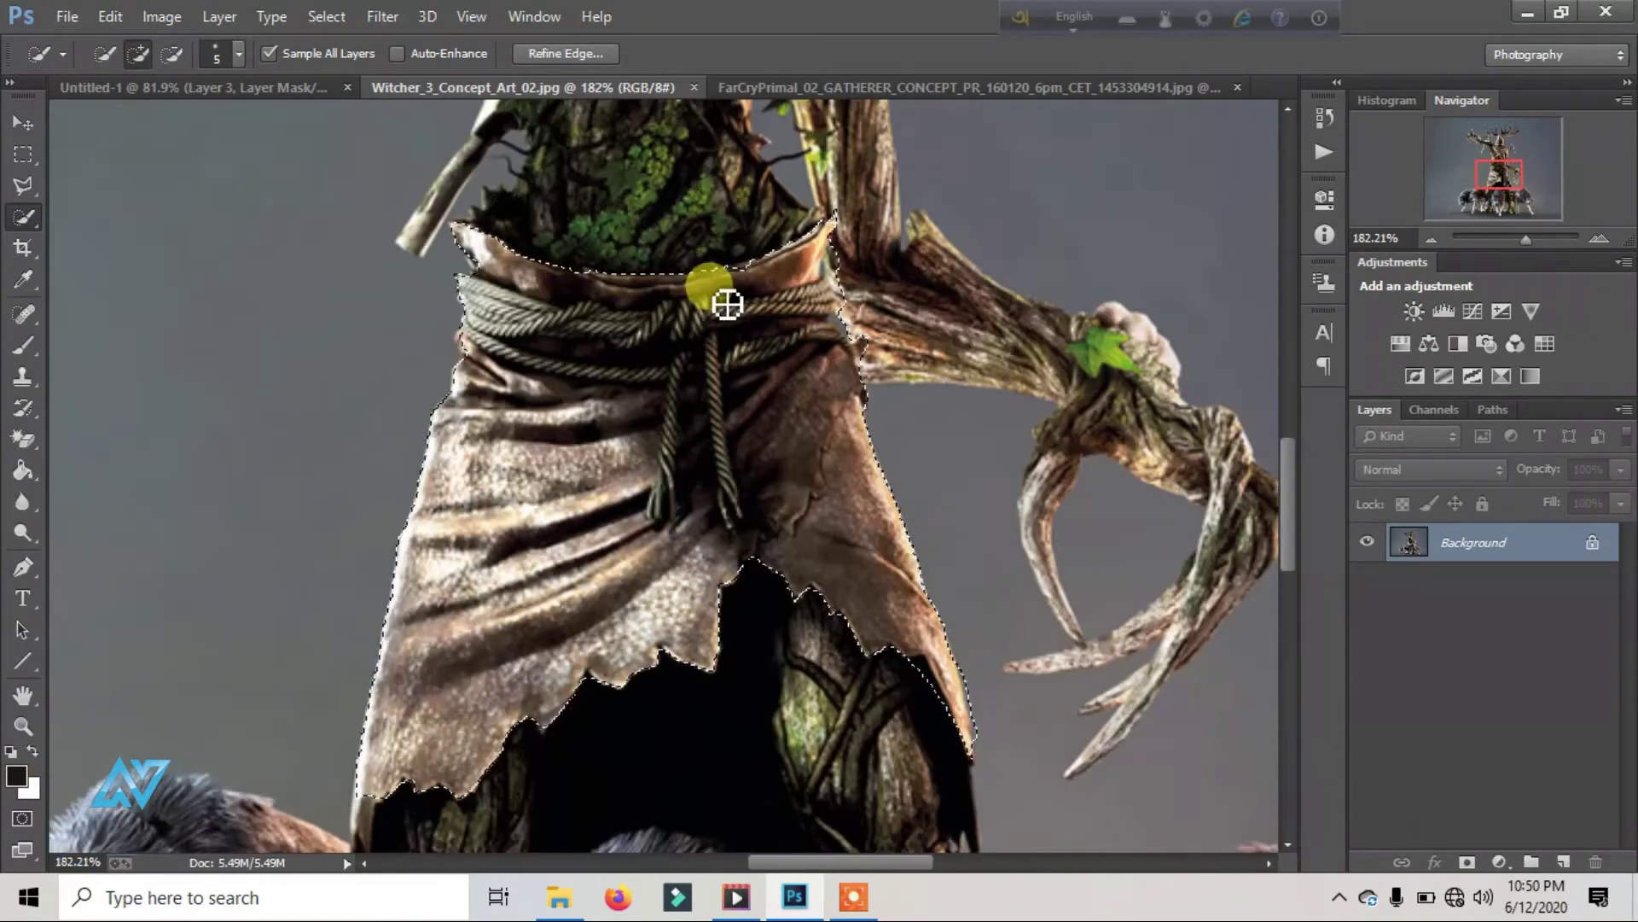
mouse_move(724, 304)
mouse_down()
mouse_move(195, 66)
mouse_move(692, 355)
mouse_up()
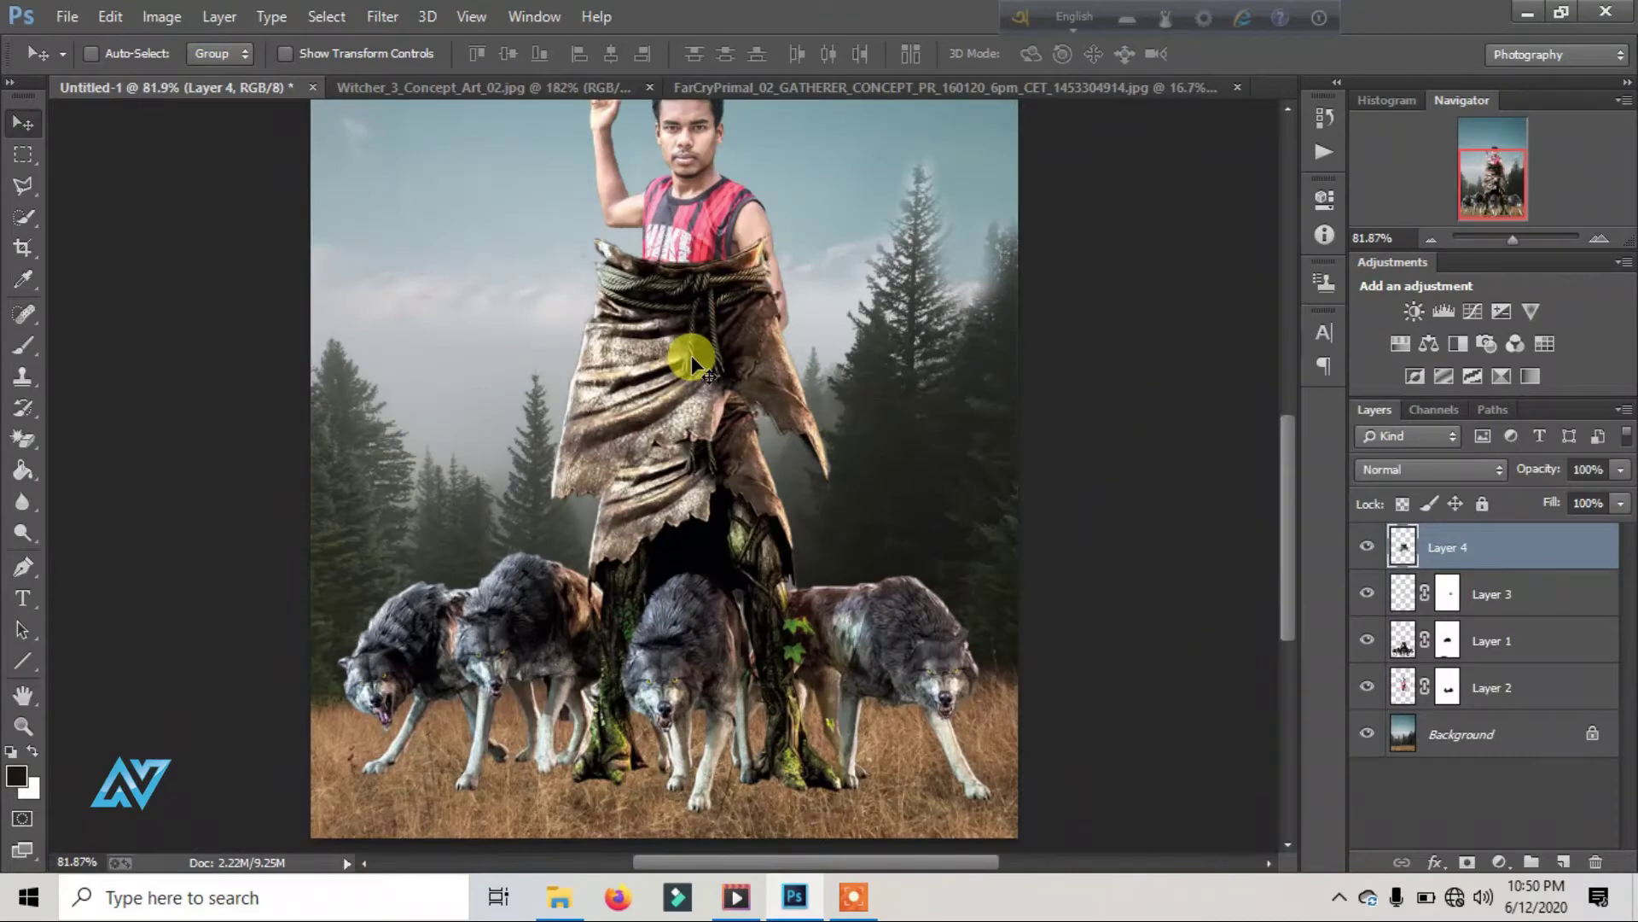
Step: Flip the robe vertically with Free Transform and shrink it
click(113, 13)
click(236, 447)
right_click(787, 422)
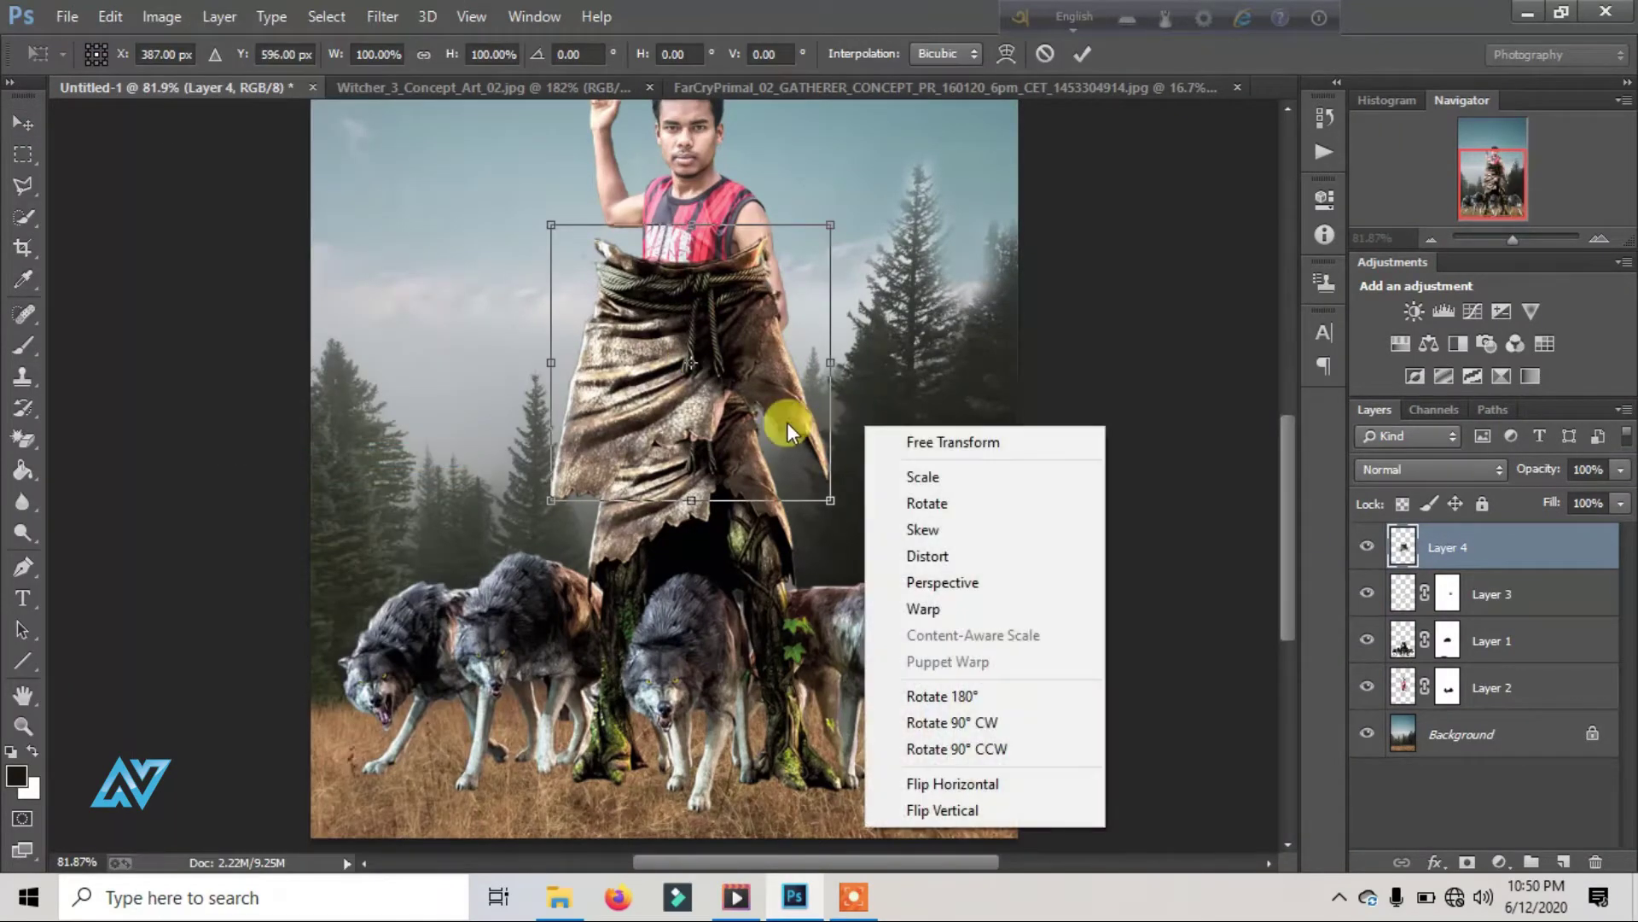
click(982, 809)
drag(1512, 238, 1521, 239)
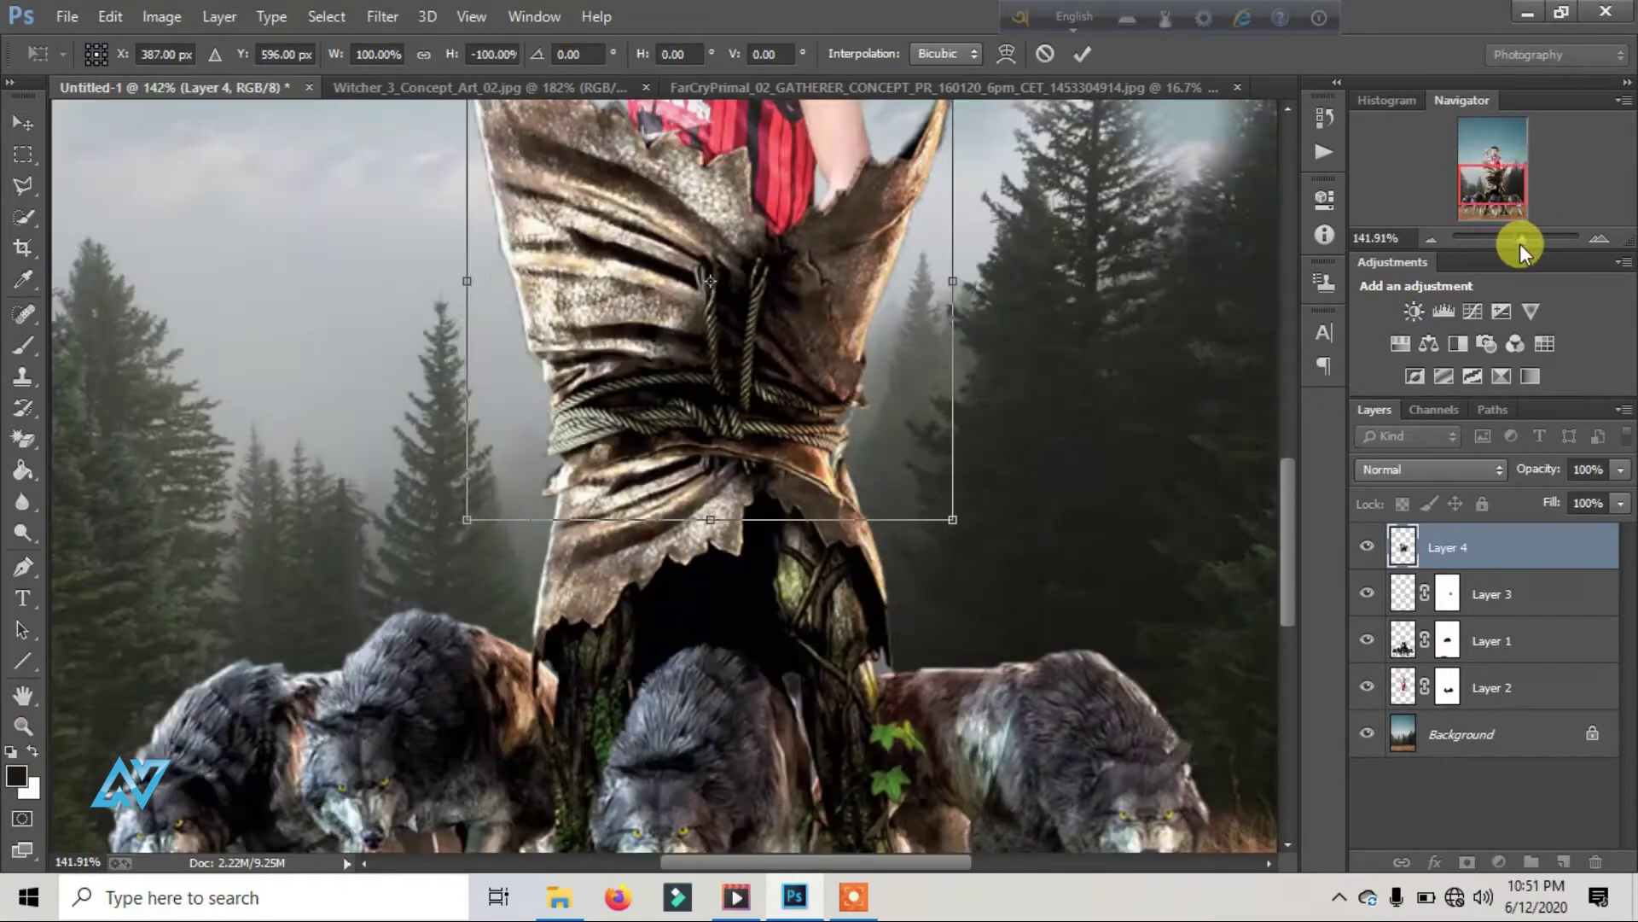
mouse_move(953, 518)
mouse_down()
mouse_move(805, 355)
mouse_move(700, 286)
mouse_up()
Step: Scale and position the flipped robe, about 67% wide, over the man's torso
scroll(783, 345, up, 3)
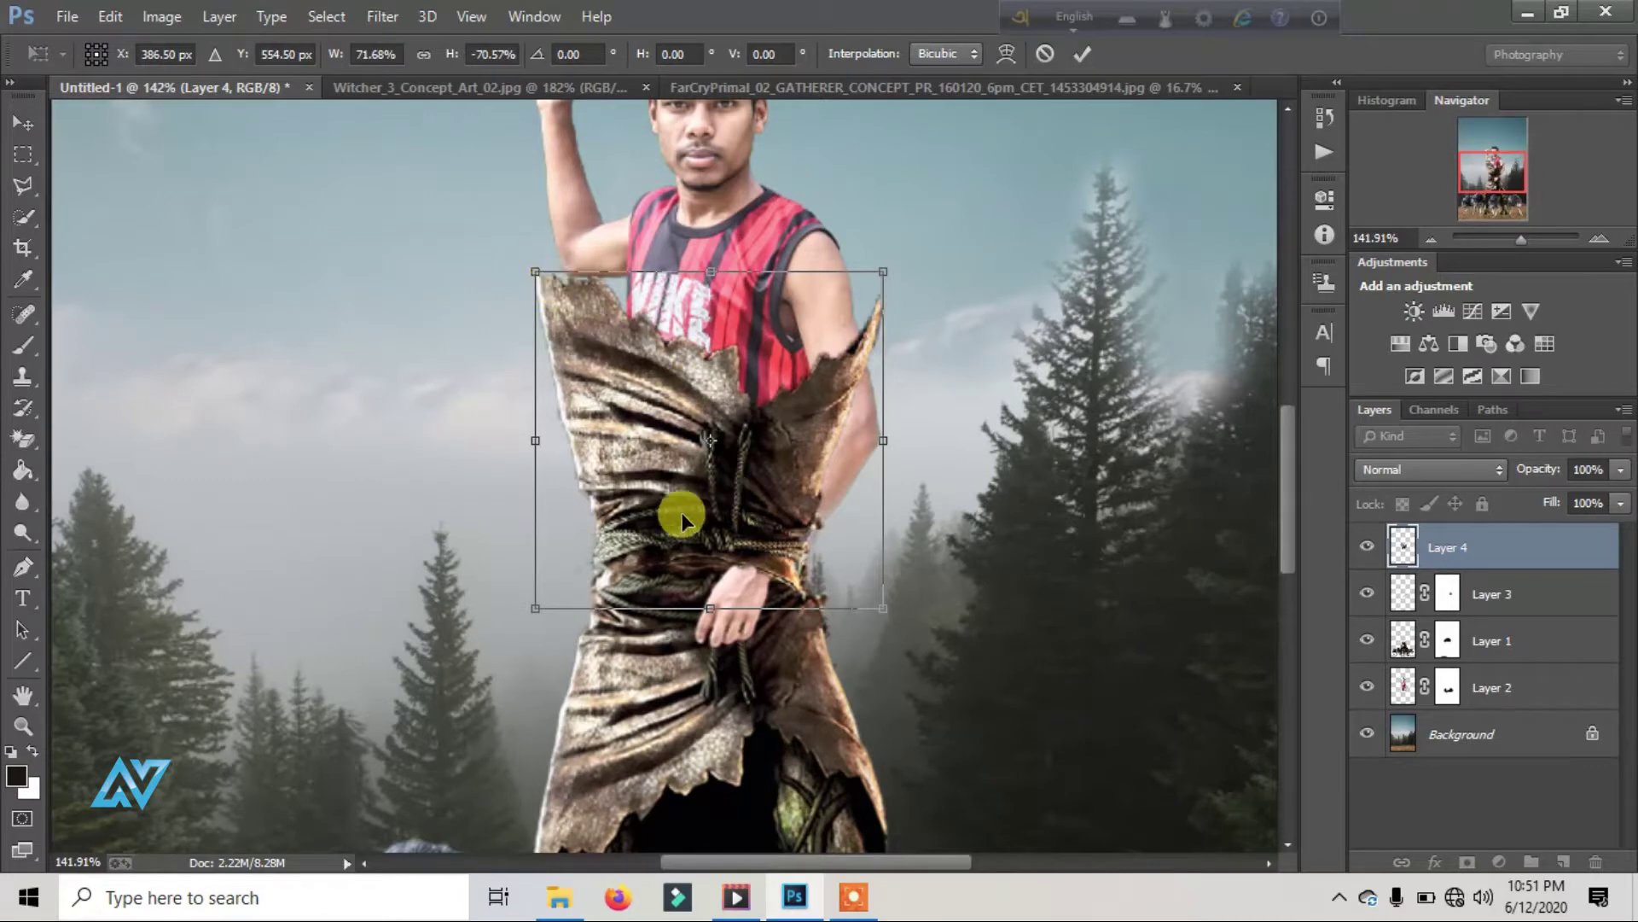
drag(683, 515, 684, 464)
drag(887, 563, 853, 533)
drag(753, 446, 750, 485)
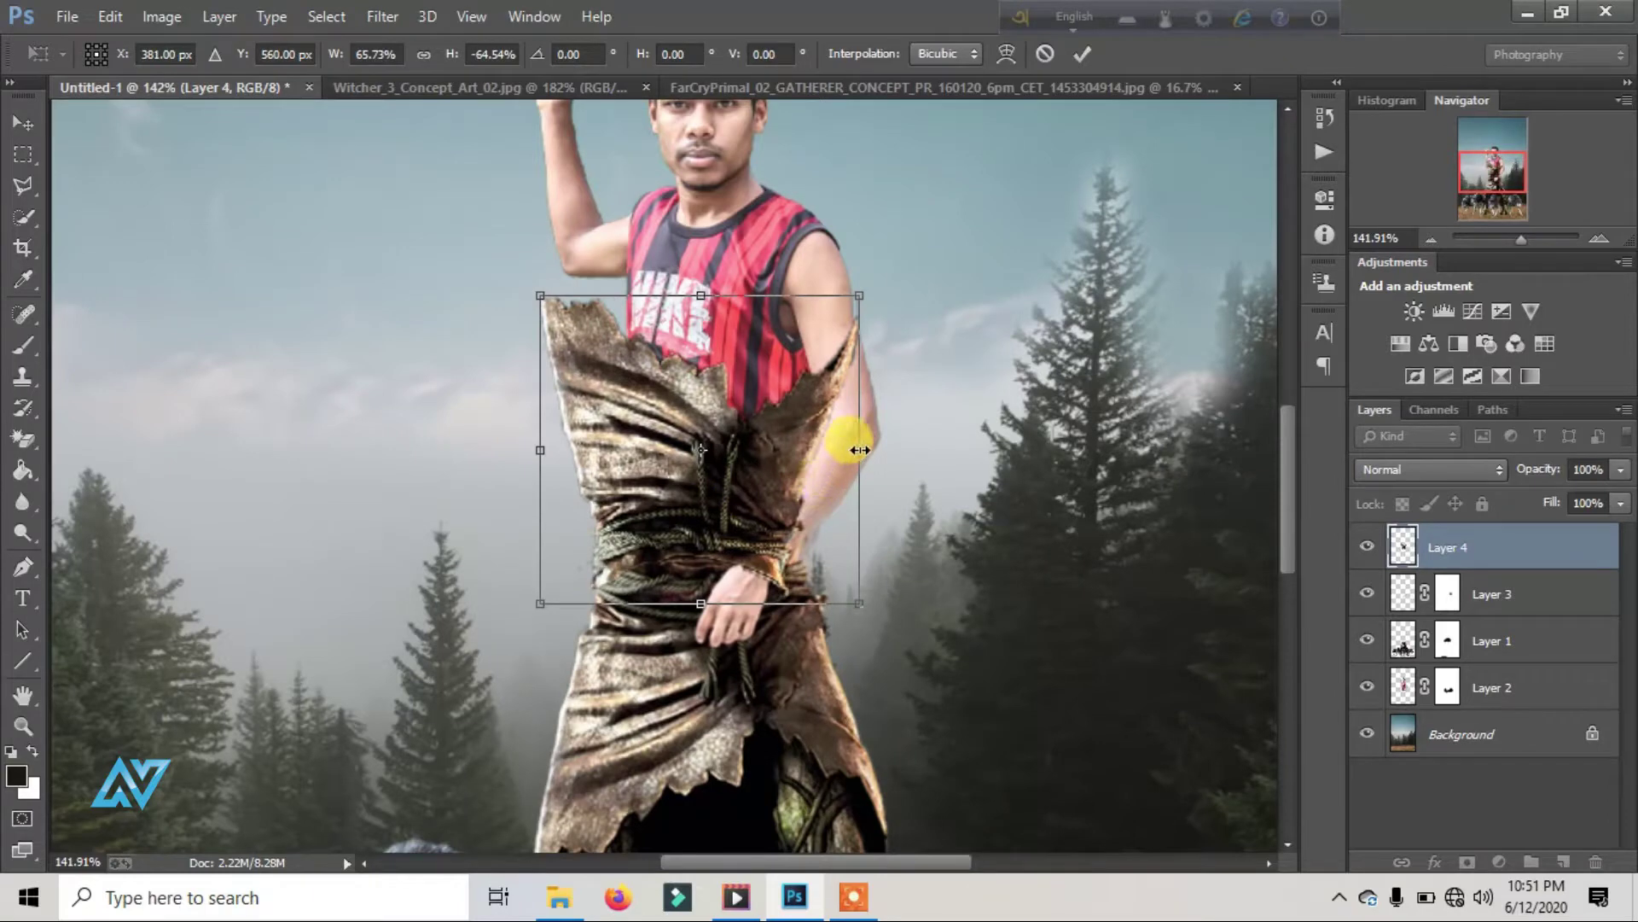
drag(860, 449, 866, 450)
drag(704, 290, 701, 247)
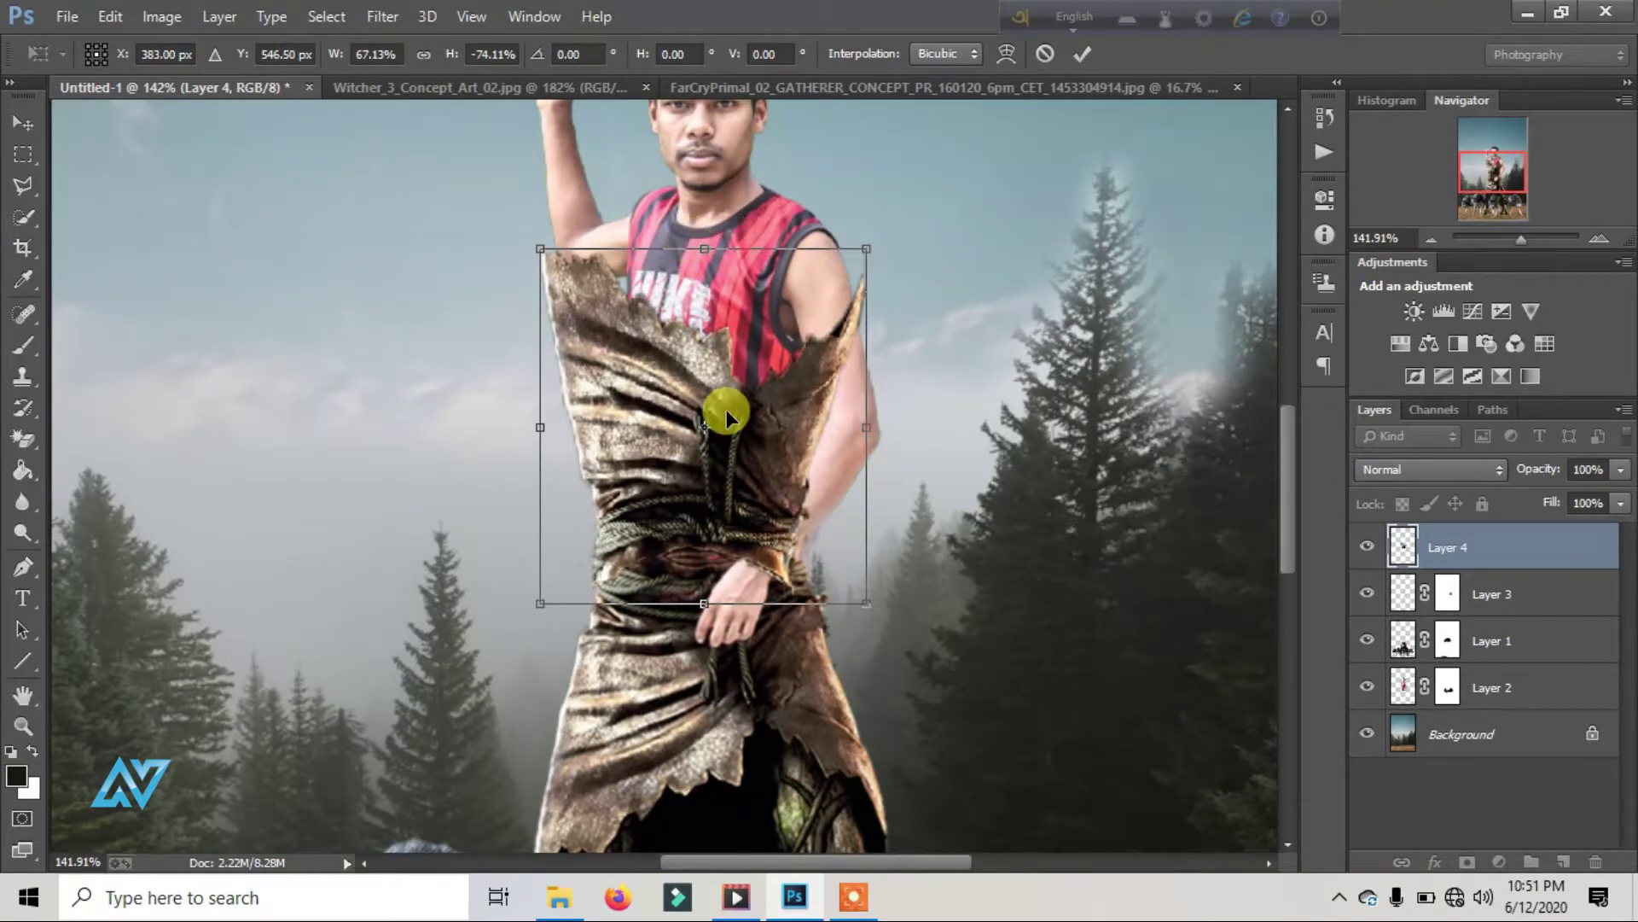
drag(725, 408, 732, 417)
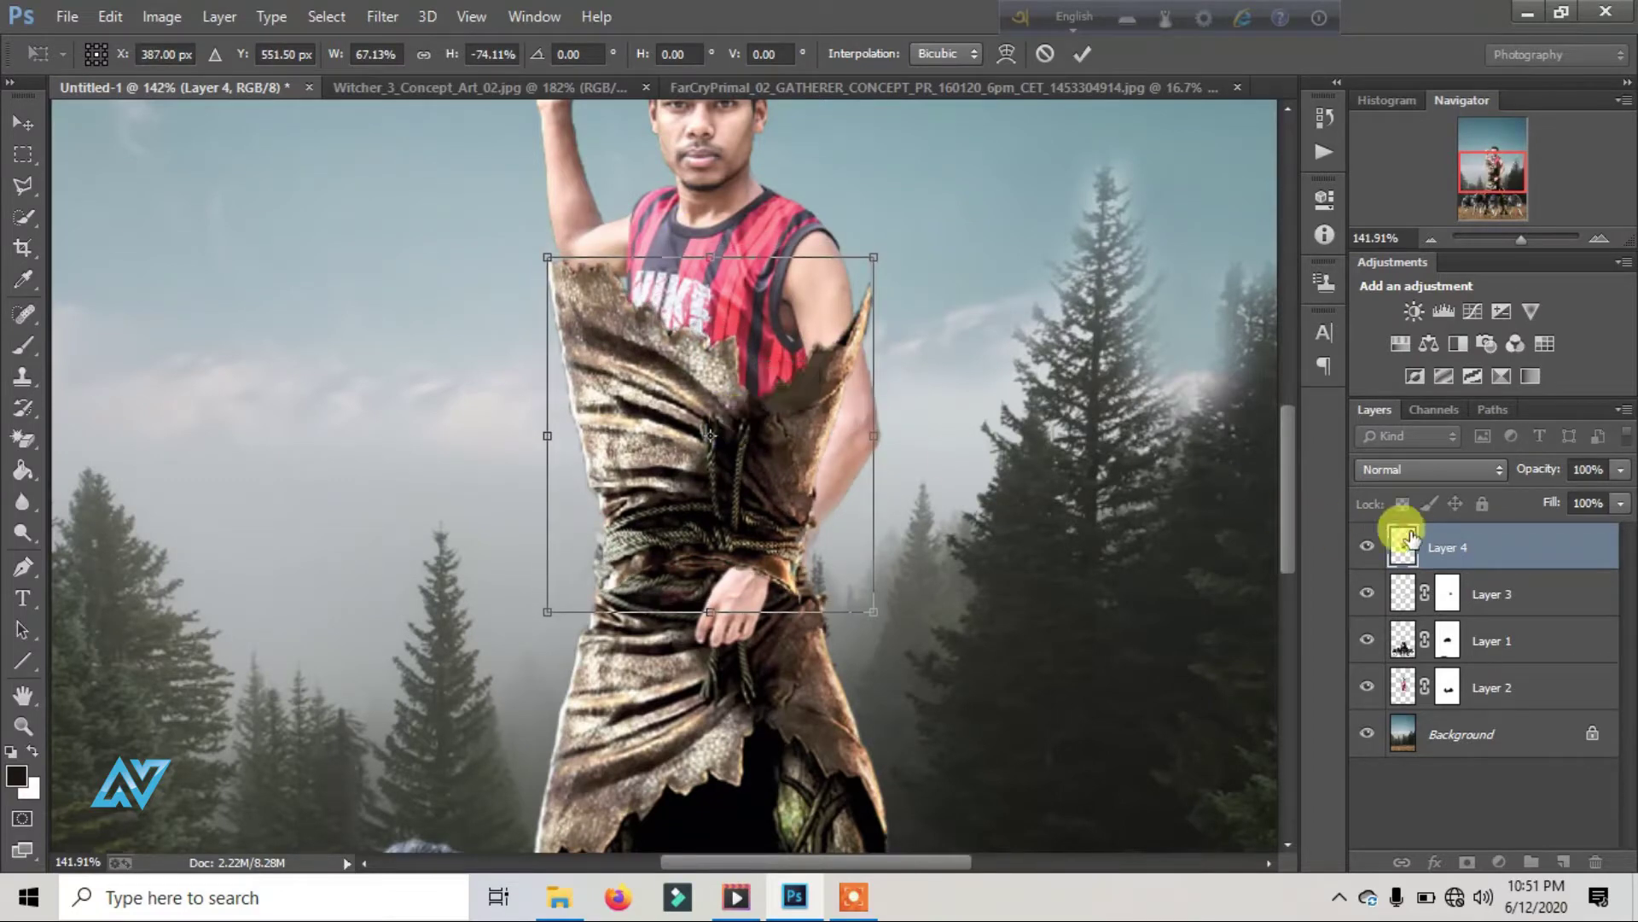
click(110, 16)
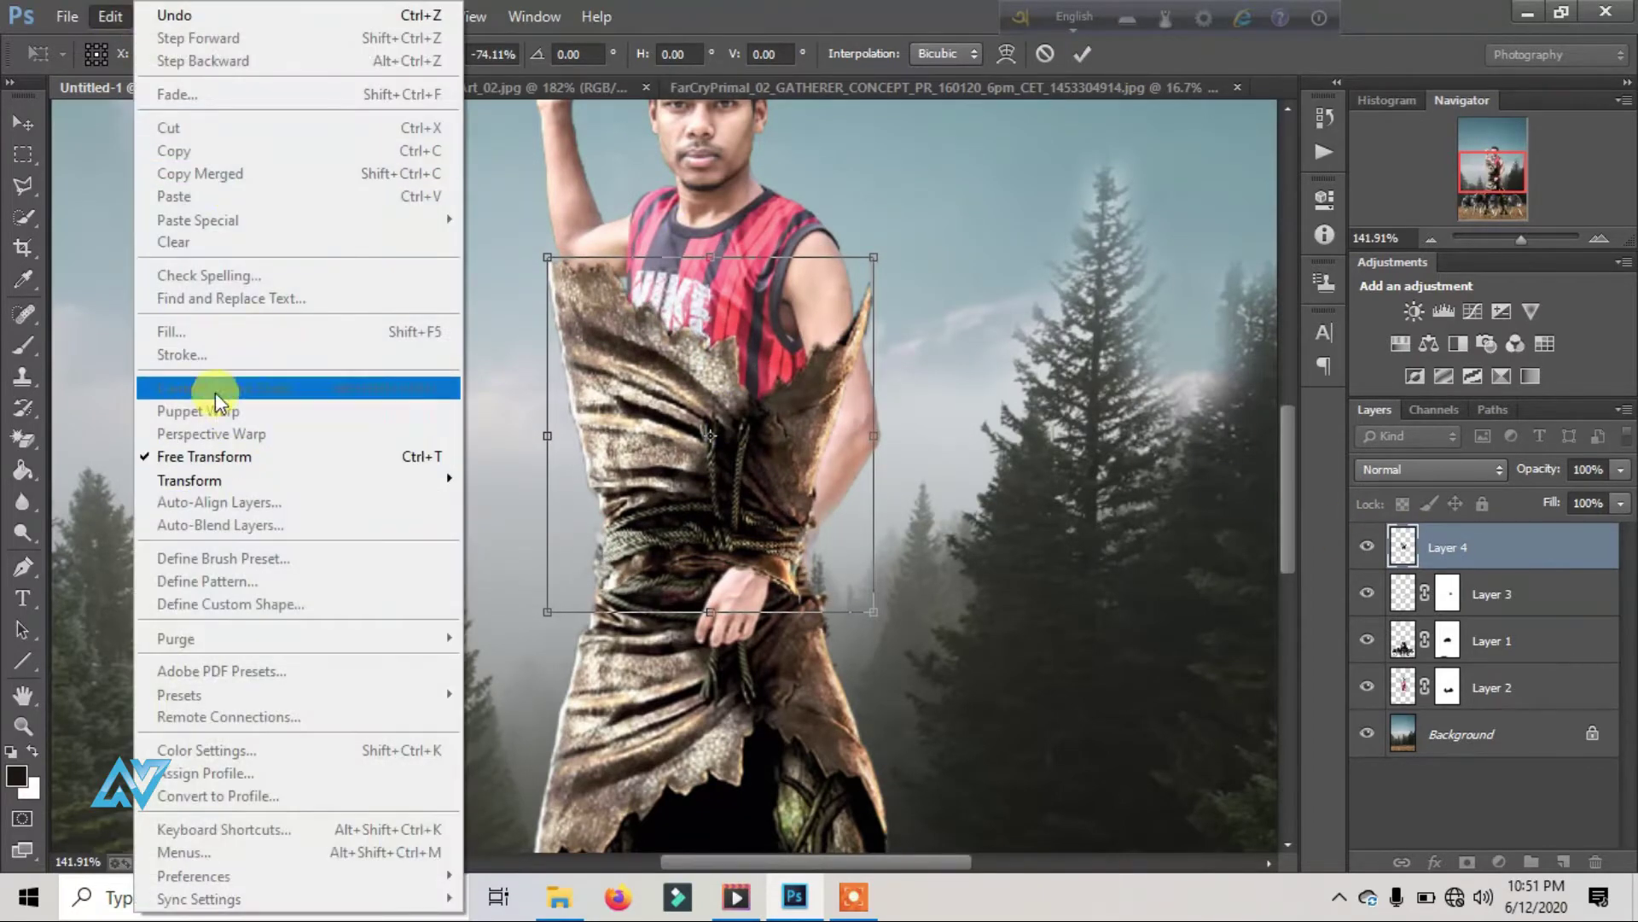
Step: Start Puppet Warp on the robe and pin its left edge
click(1081, 55)
click(110, 16)
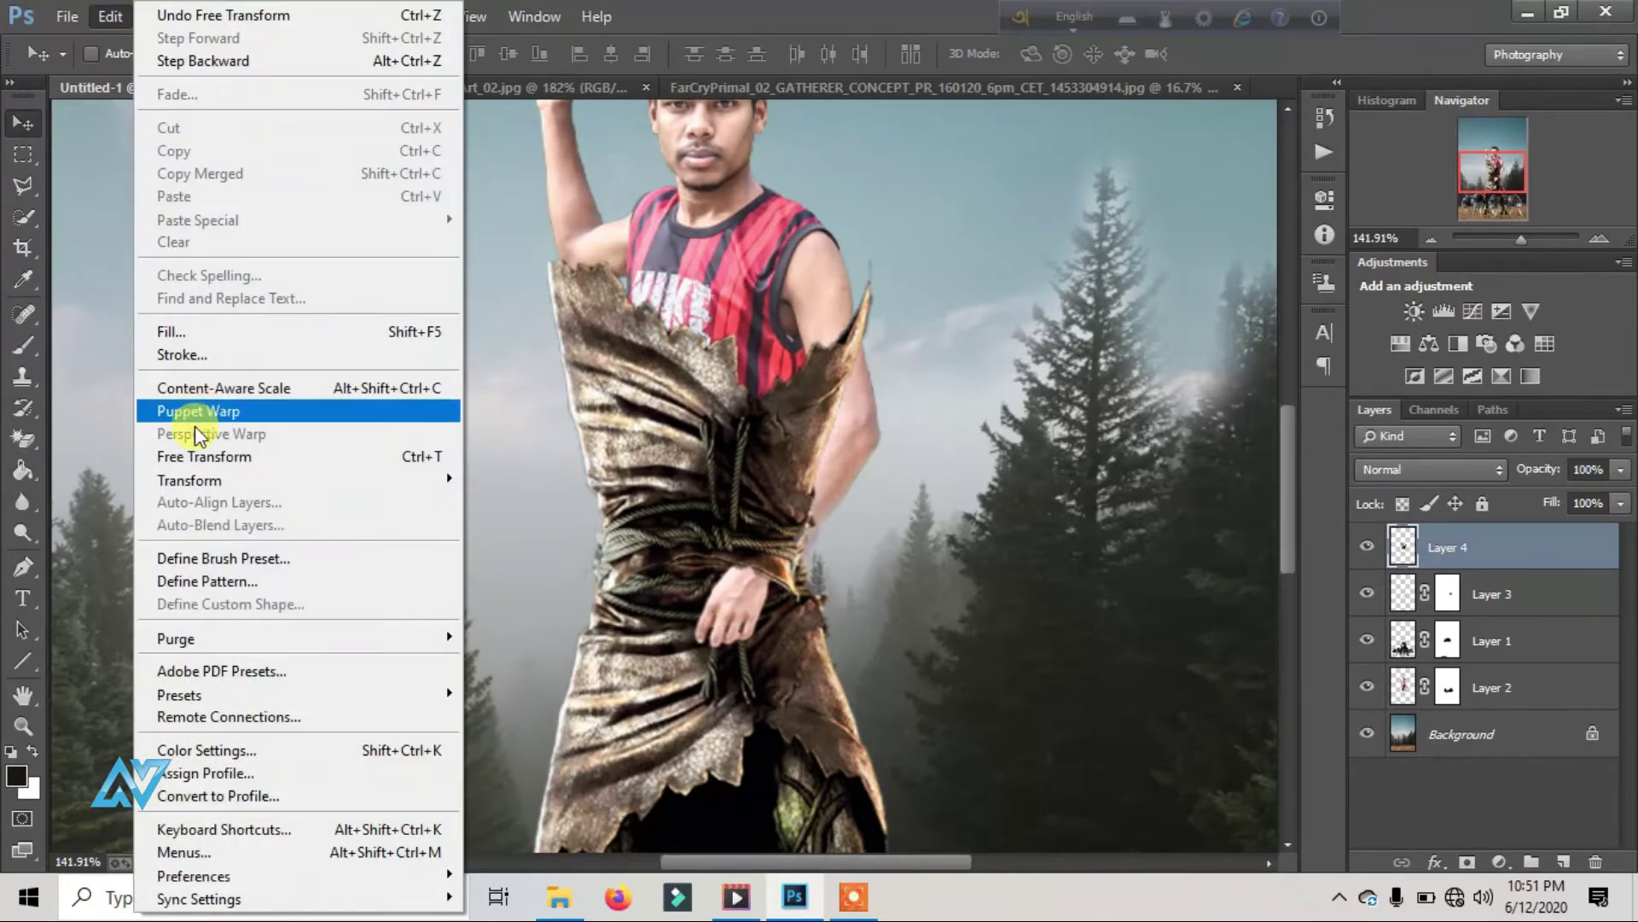
click(198, 412)
click(553, 264)
click(556, 304)
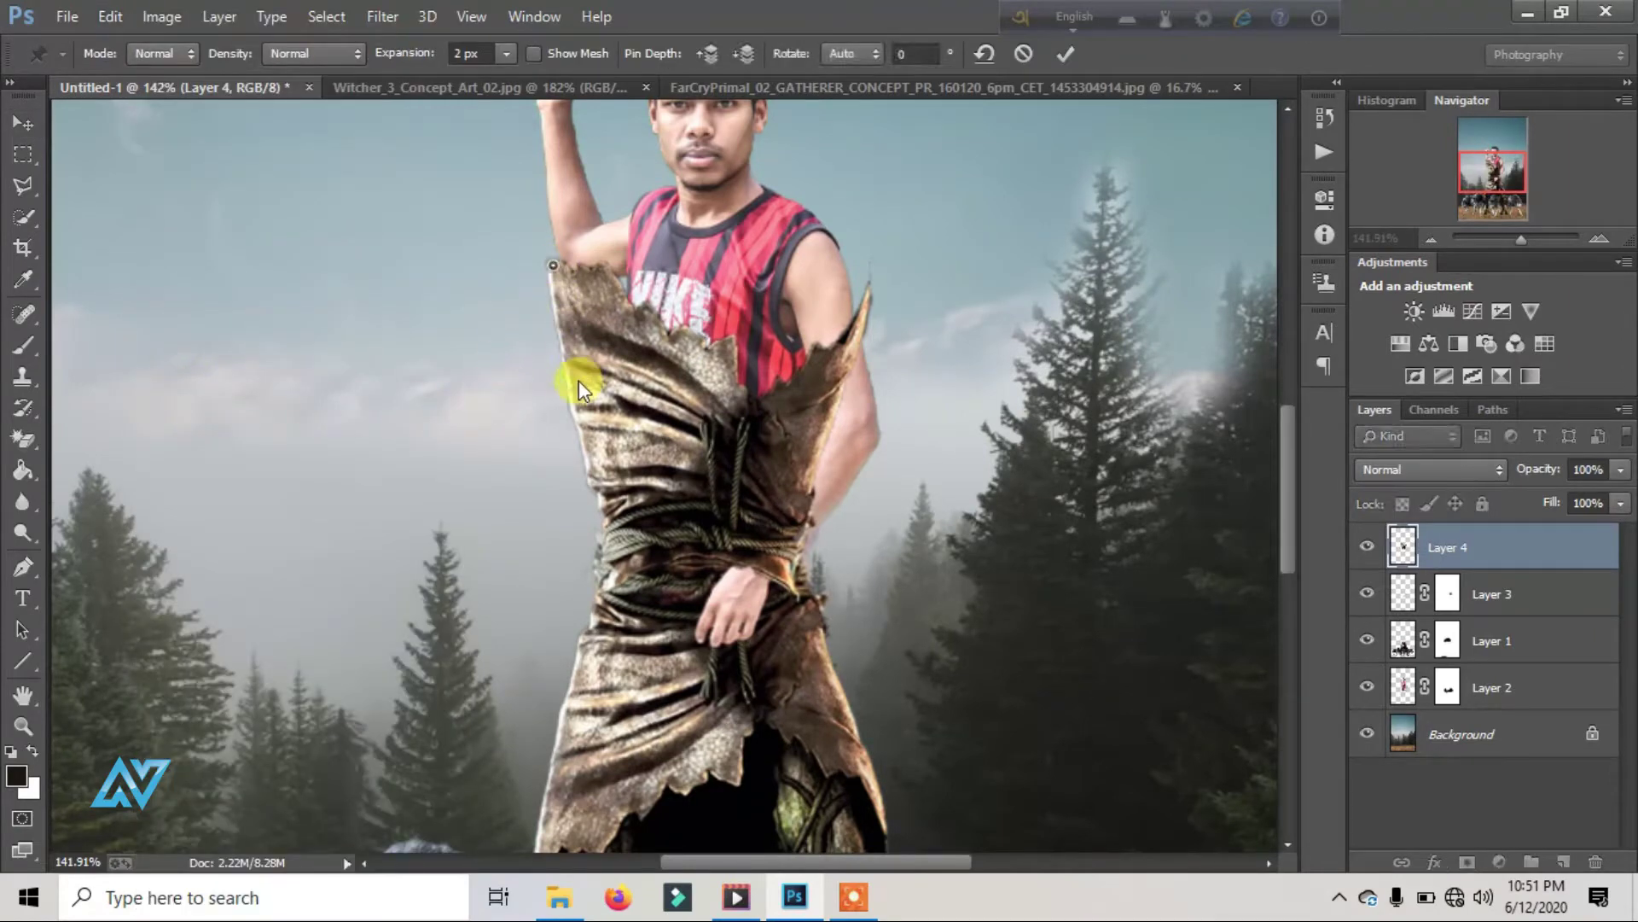
click(573, 383)
click(592, 468)
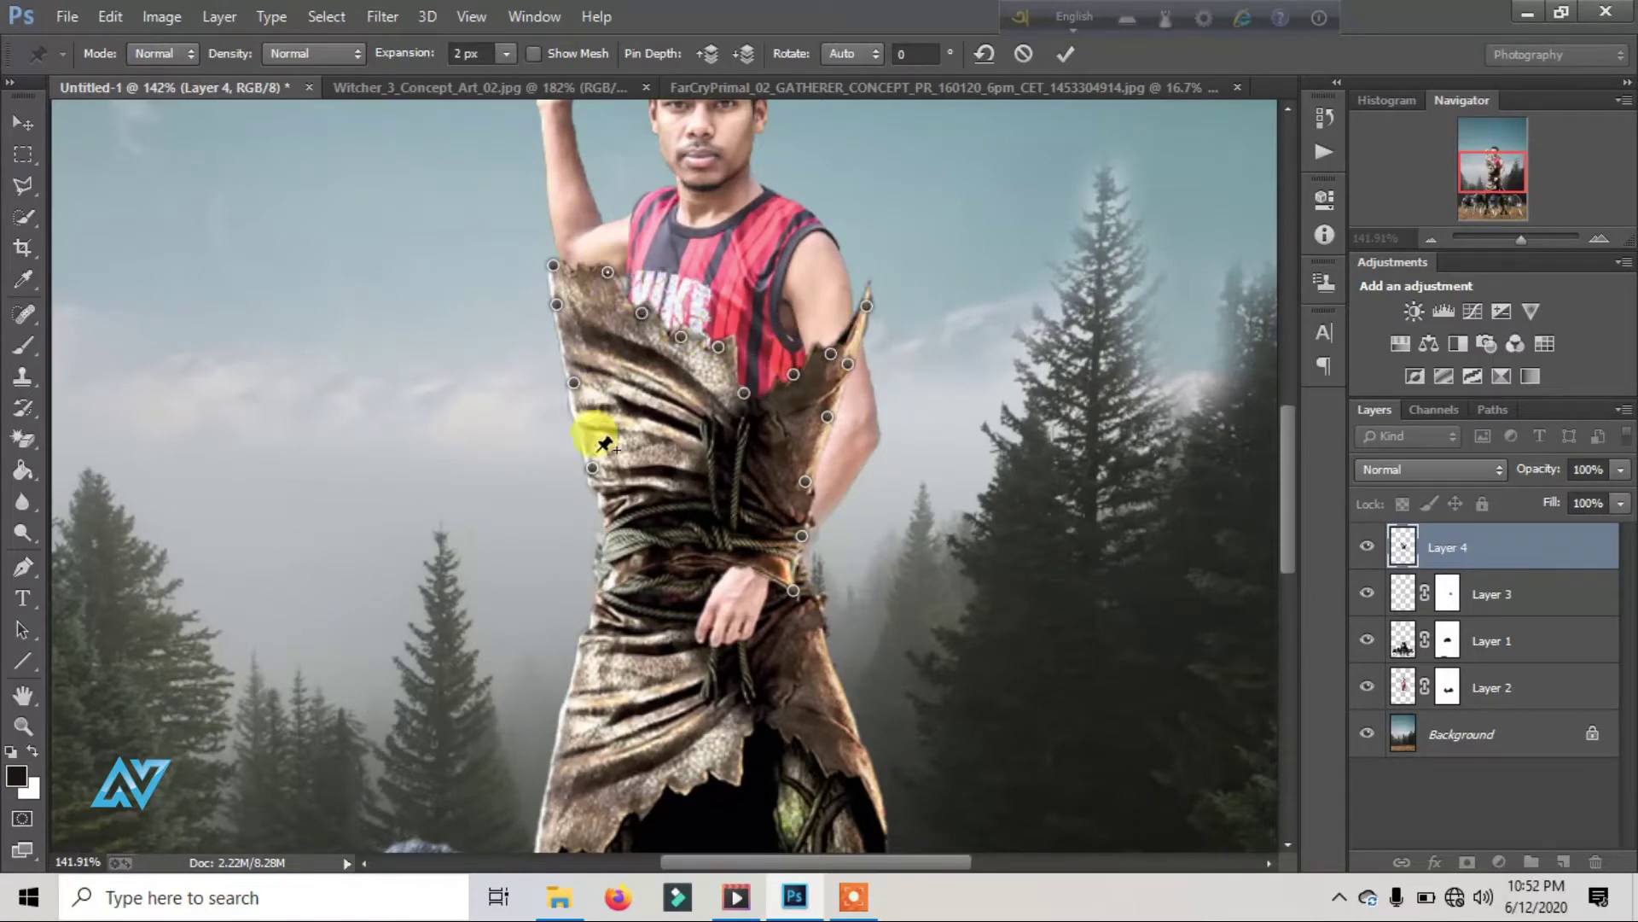
Step: Rotate and pull the robe's left edge and shoulder in toward the body
drag(593, 468, 606, 502)
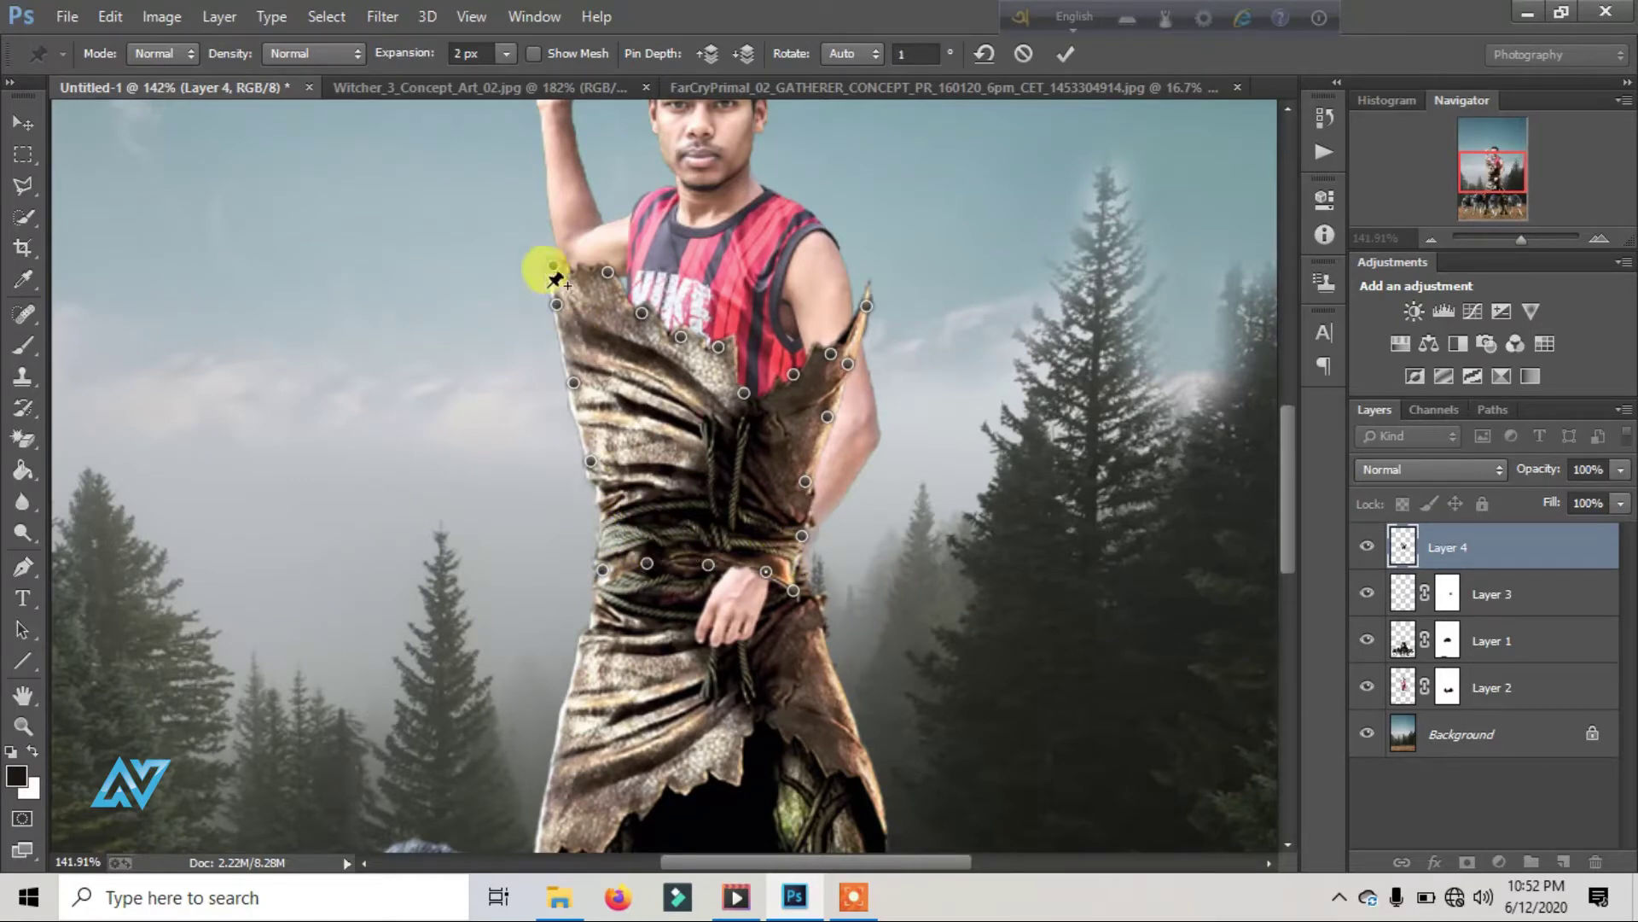
drag(594, 461, 608, 463)
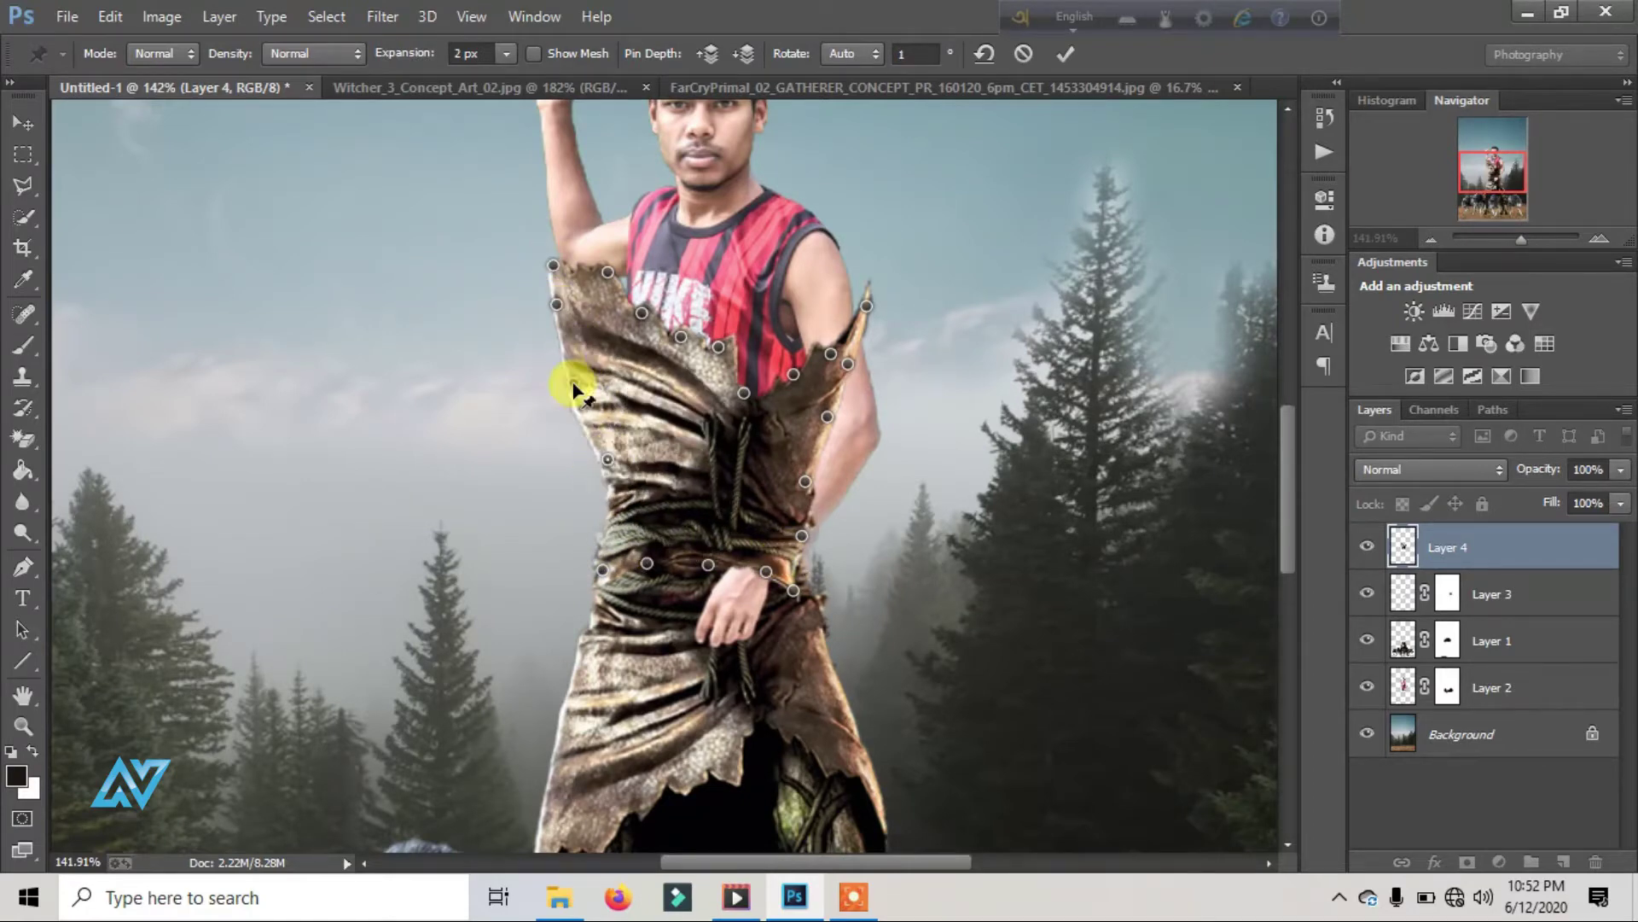
drag(574, 388, 611, 384)
mouse_move(554, 305)
mouse_down()
mouse_move(607, 312)
mouse_move(650, 279)
mouse_up()
drag(553, 266, 626, 278)
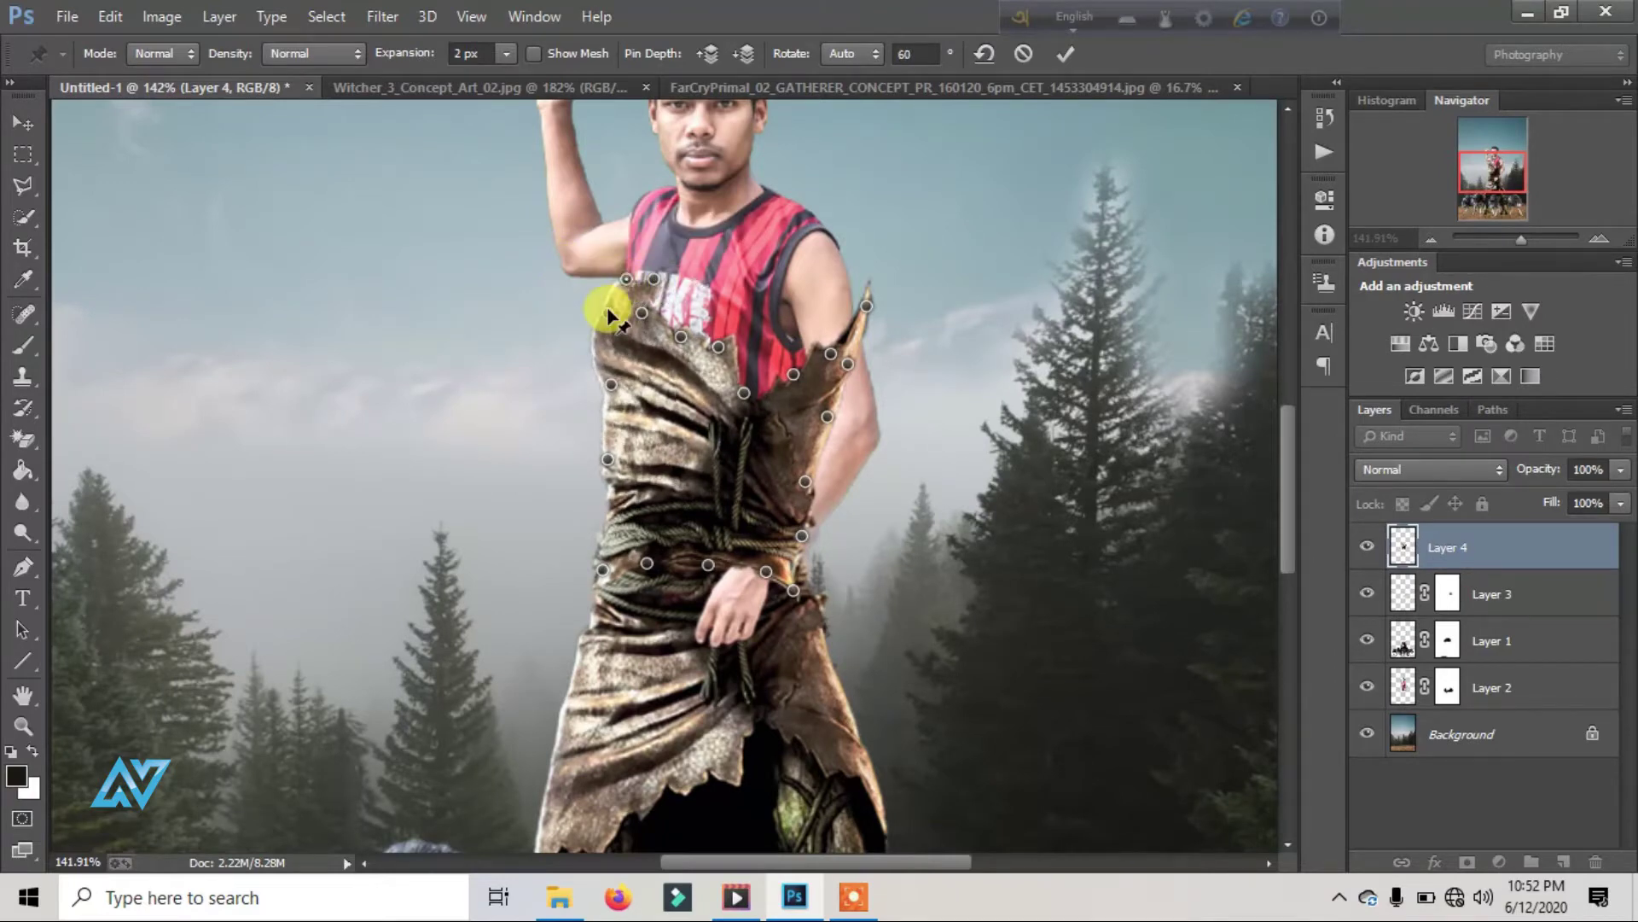
mouse_move(597, 340)
mouse_down()
mouse_move(621, 367)
mouse_move(607, 308)
mouse_move(629, 273)
mouse_up()
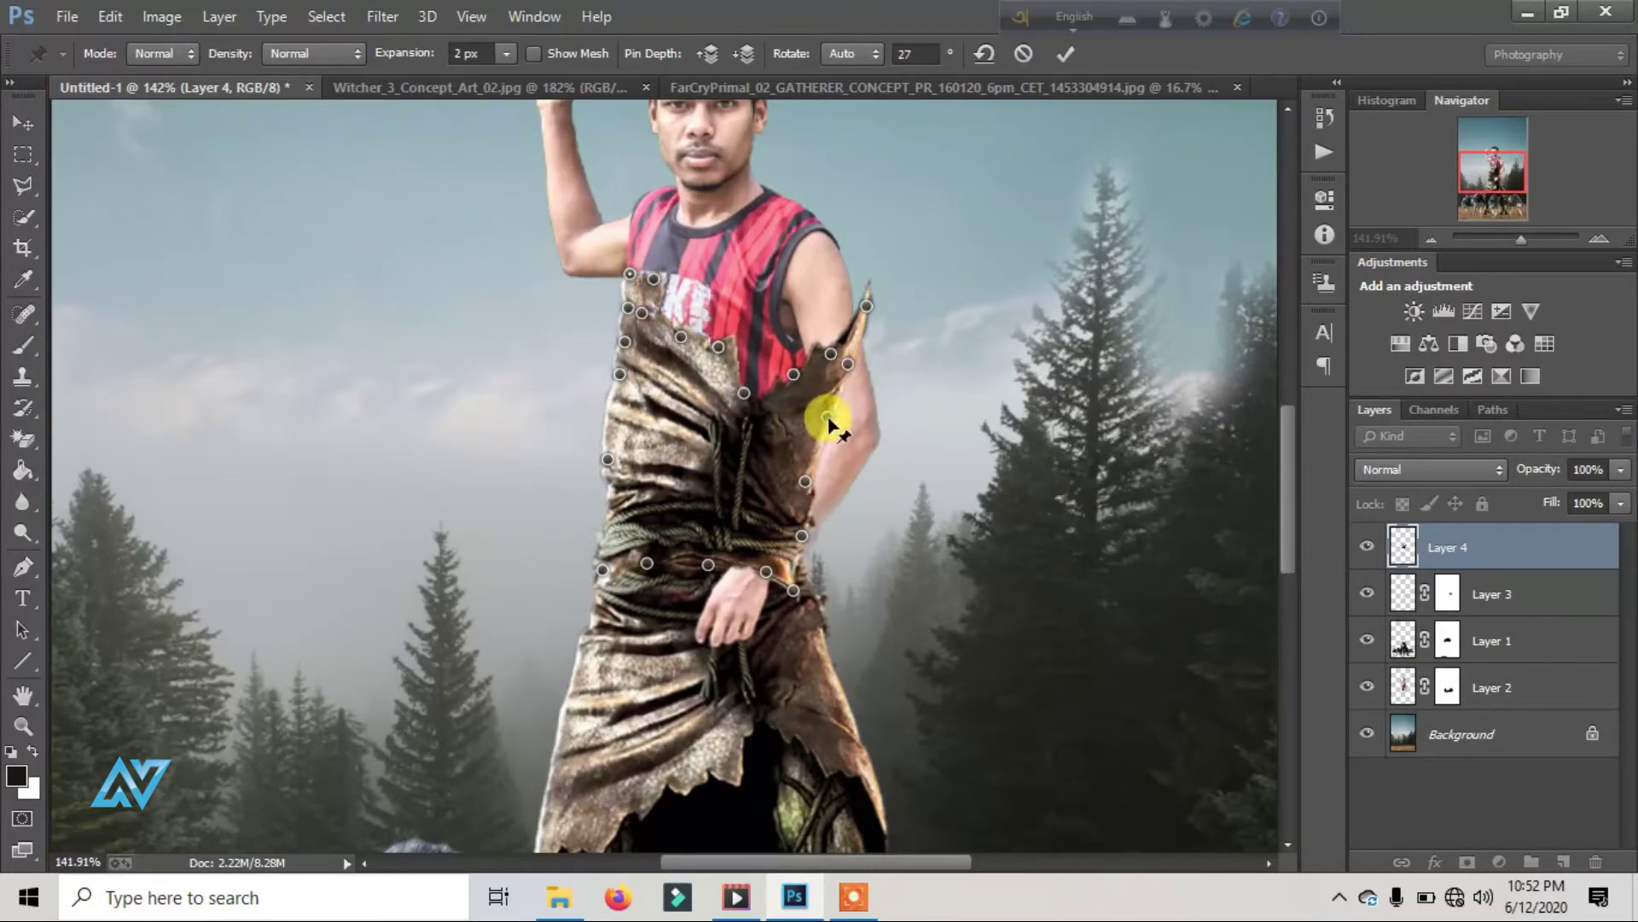
Step: Bend the right edge and shoulder flap toward the arm, apply, and move Layer 4 below Layer 3
drag(828, 418, 802, 440)
click(845, 365)
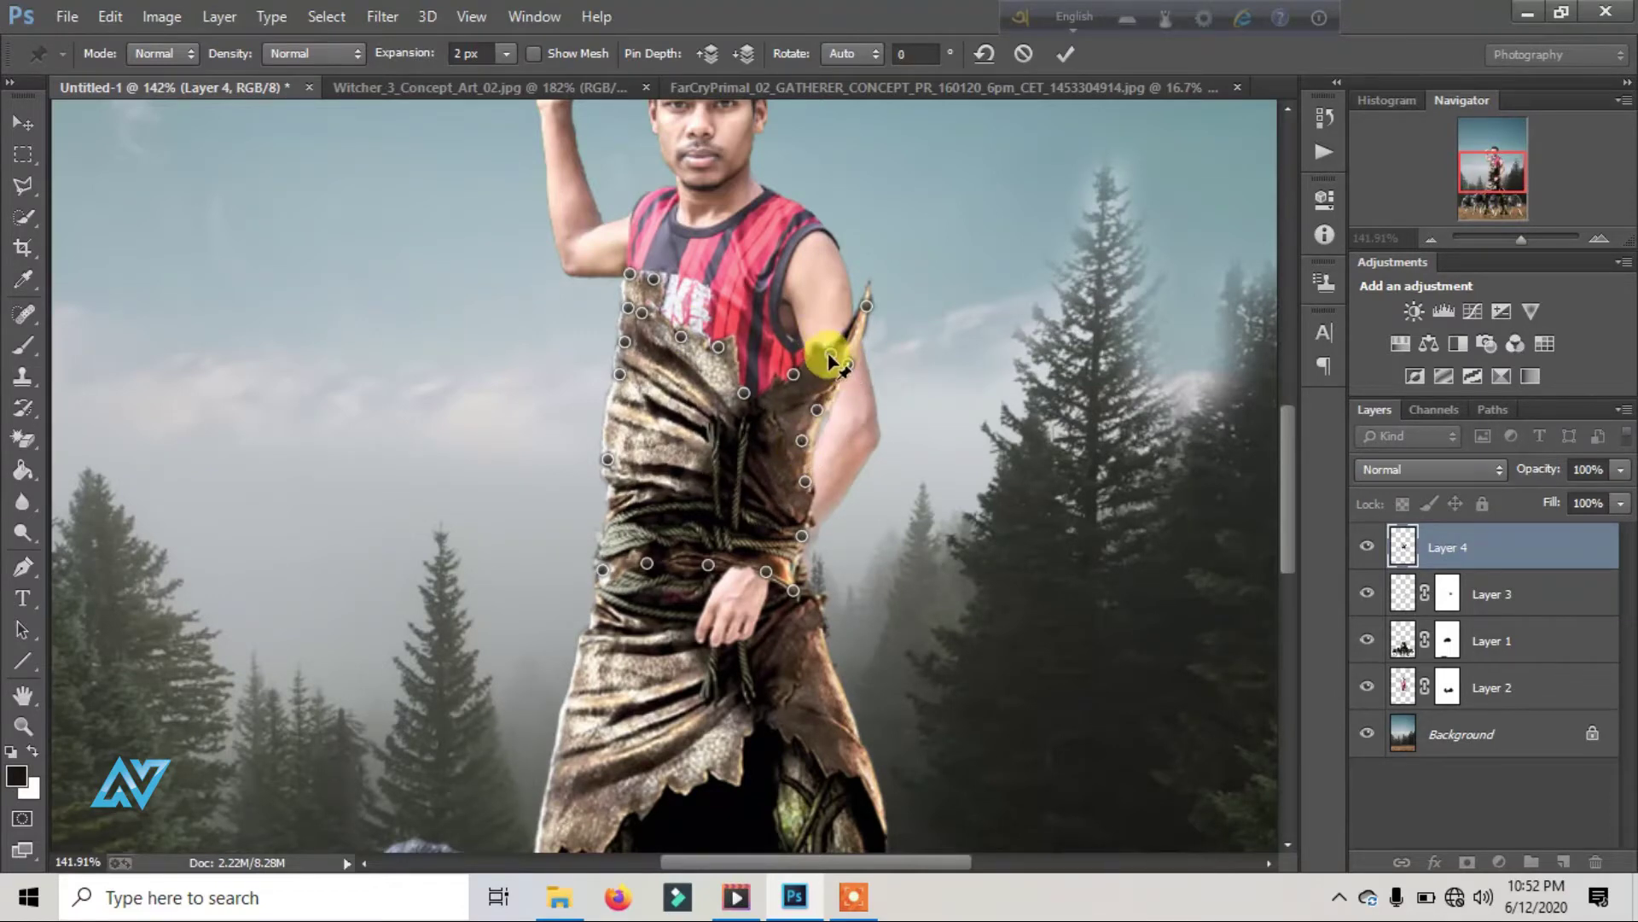
mouse_move(828, 352)
mouse_down()
mouse_move(798, 334)
mouse_move(835, 355)
mouse_move(866, 299)
mouse_up()
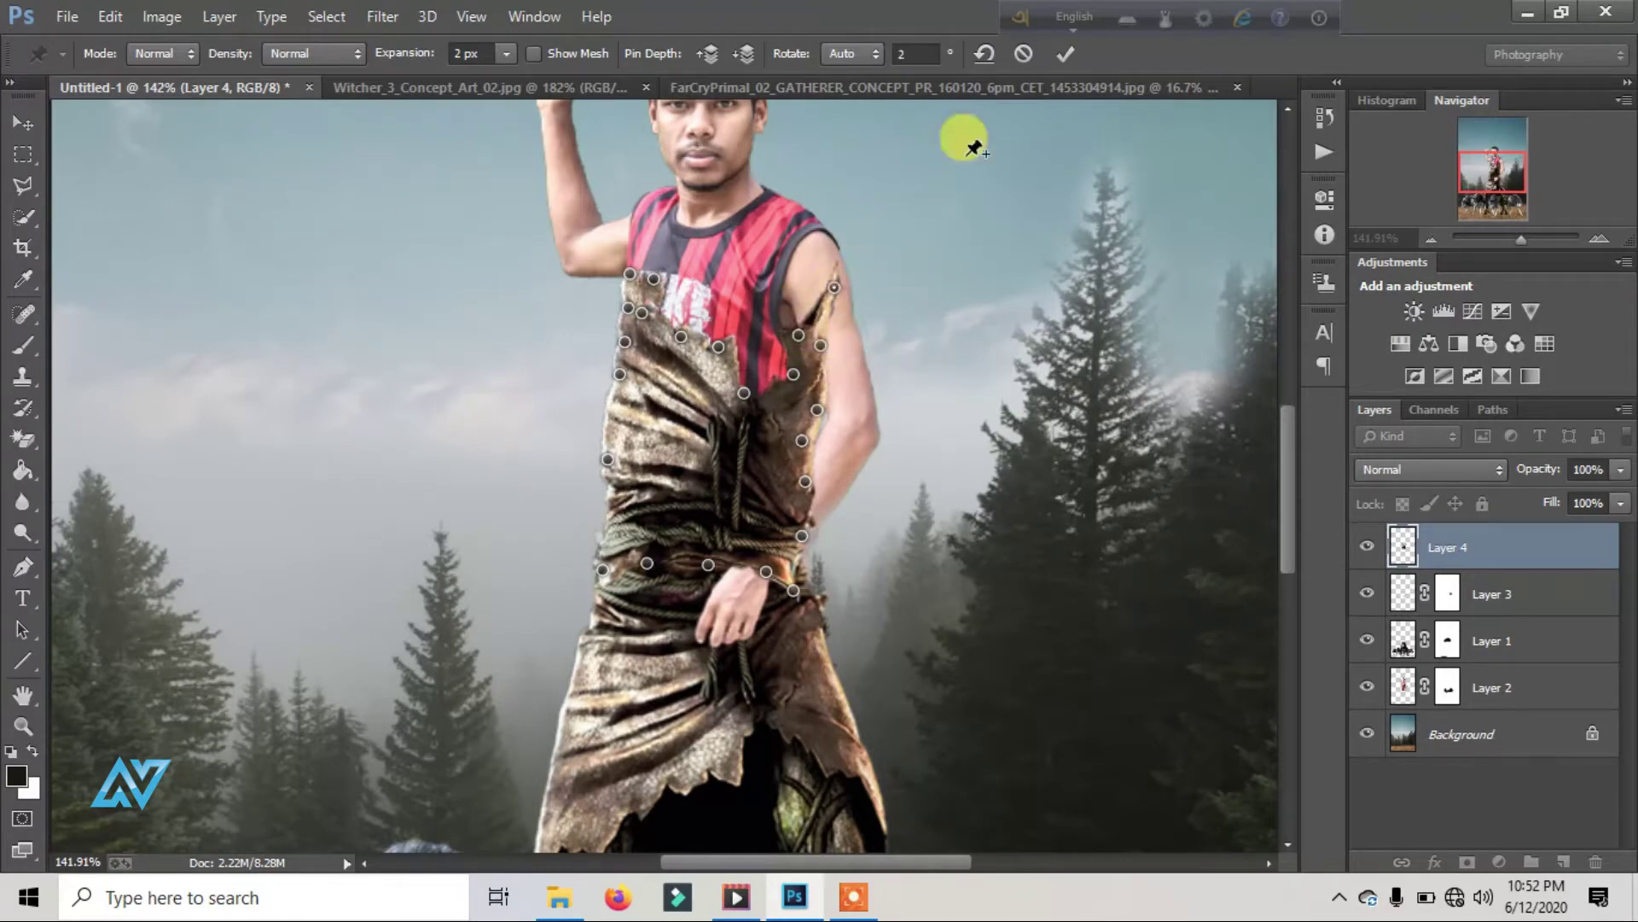
key(Return)
drag(1485, 547, 1504, 606)
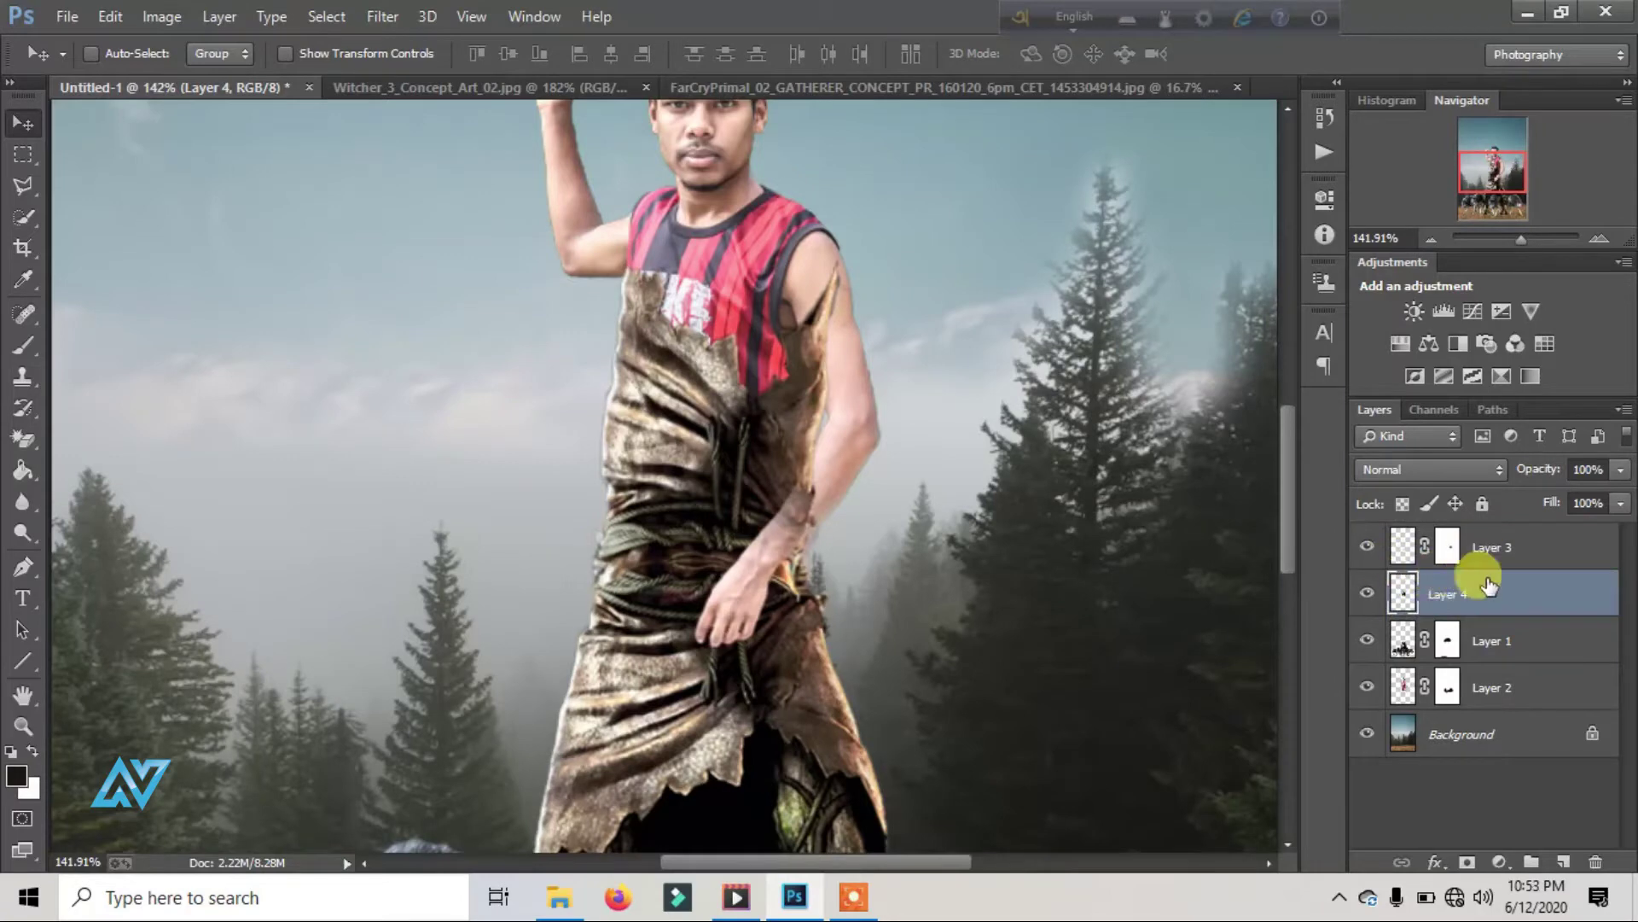
Step: Add a layer mask to Layer 4 and paint it with a soft 45% brush over the elbow and chest
click(1466, 860)
click(19, 355)
drag(785, 466, 800, 499)
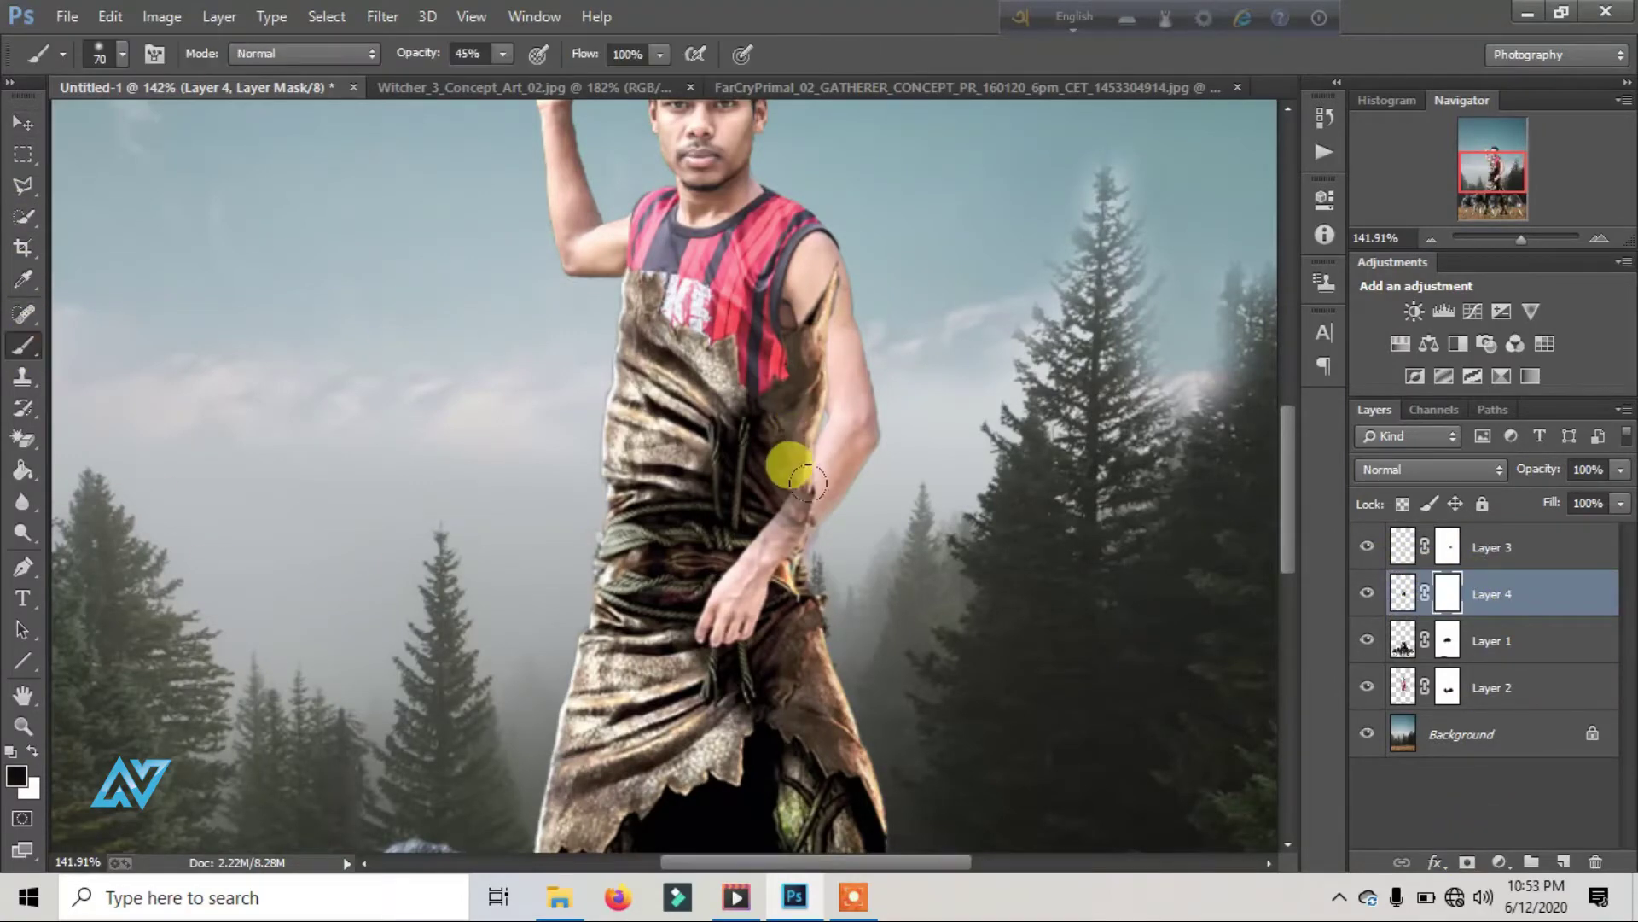
right_click(806, 489)
click(812, 480)
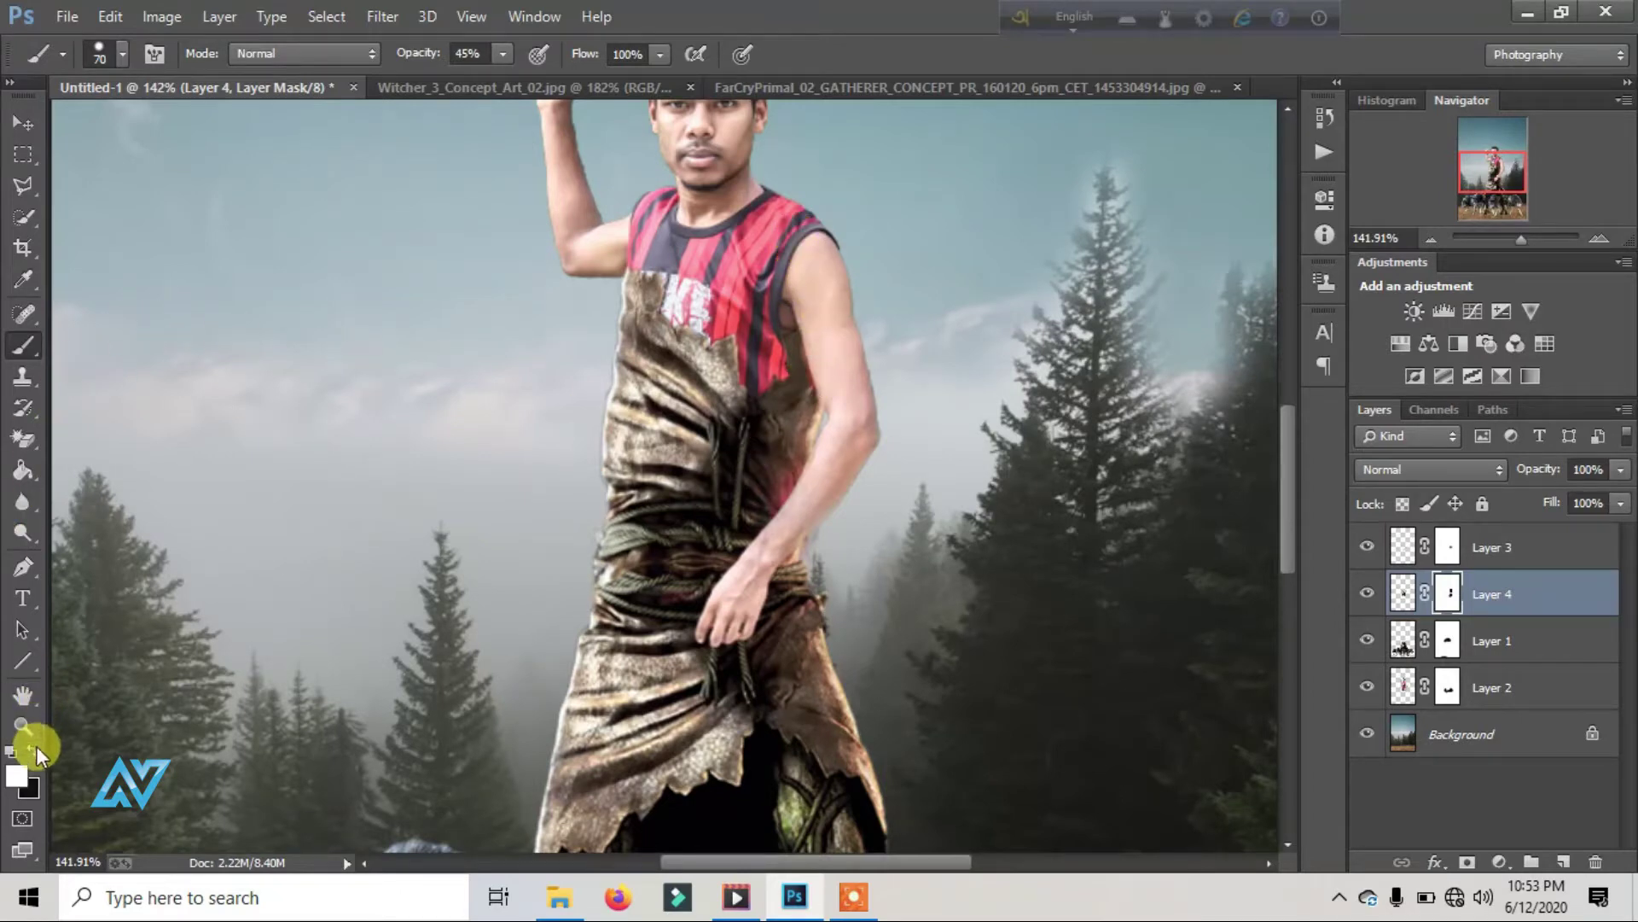
drag(755, 405, 779, 439)
Step: Extend Layer 4's mask down the side over the red jersey, swapping between black and white
key(l)
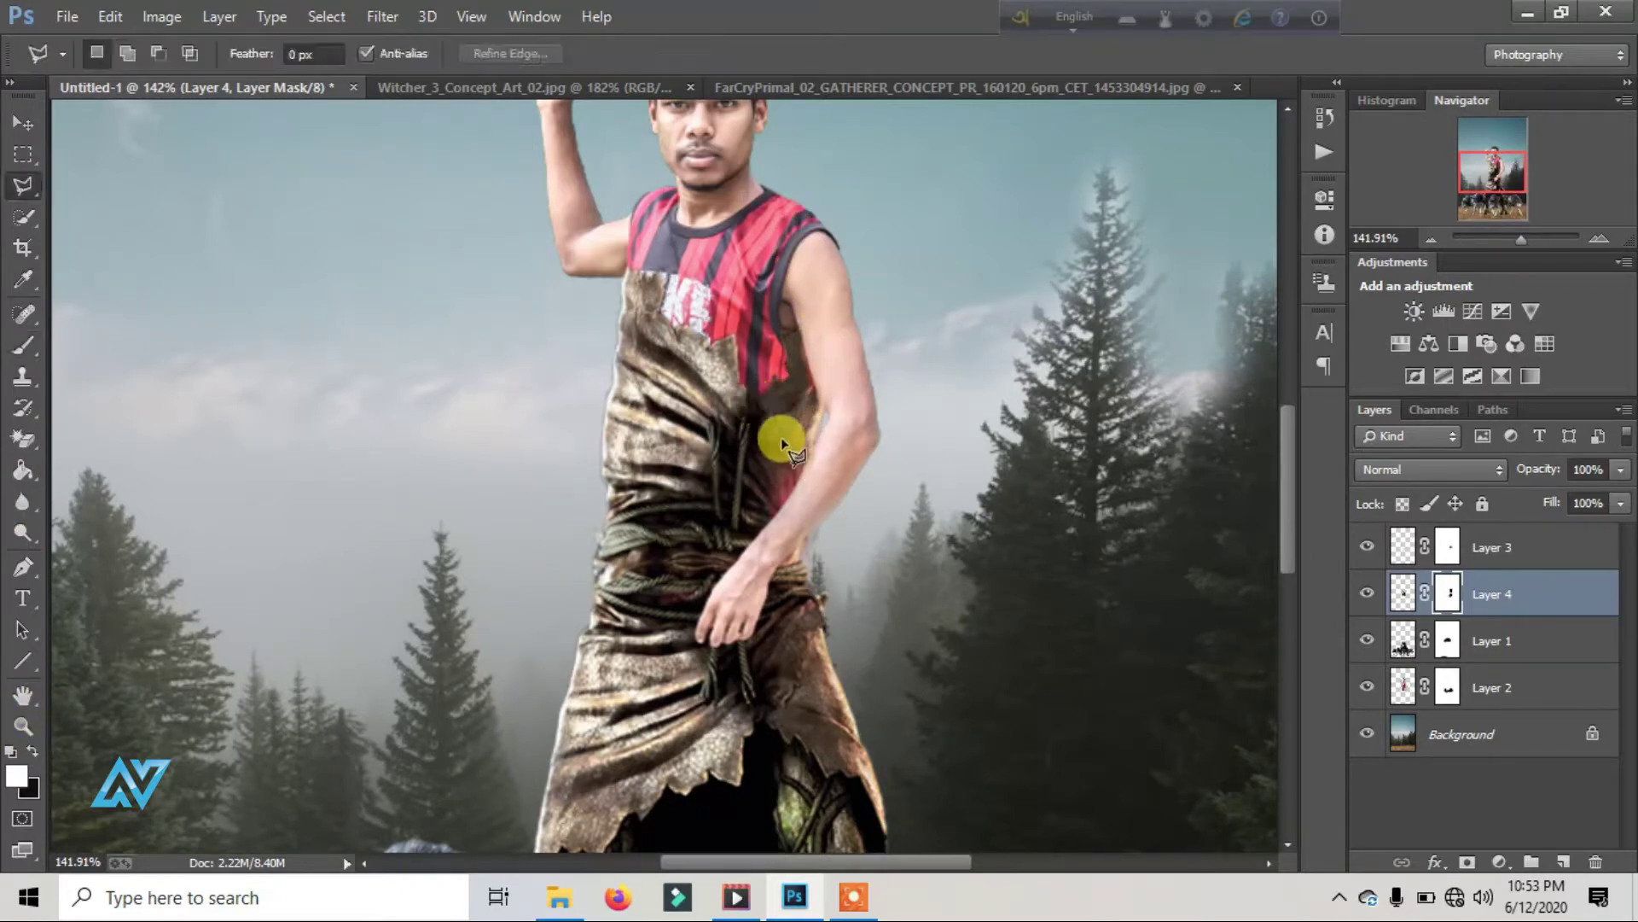
click(21, 345)
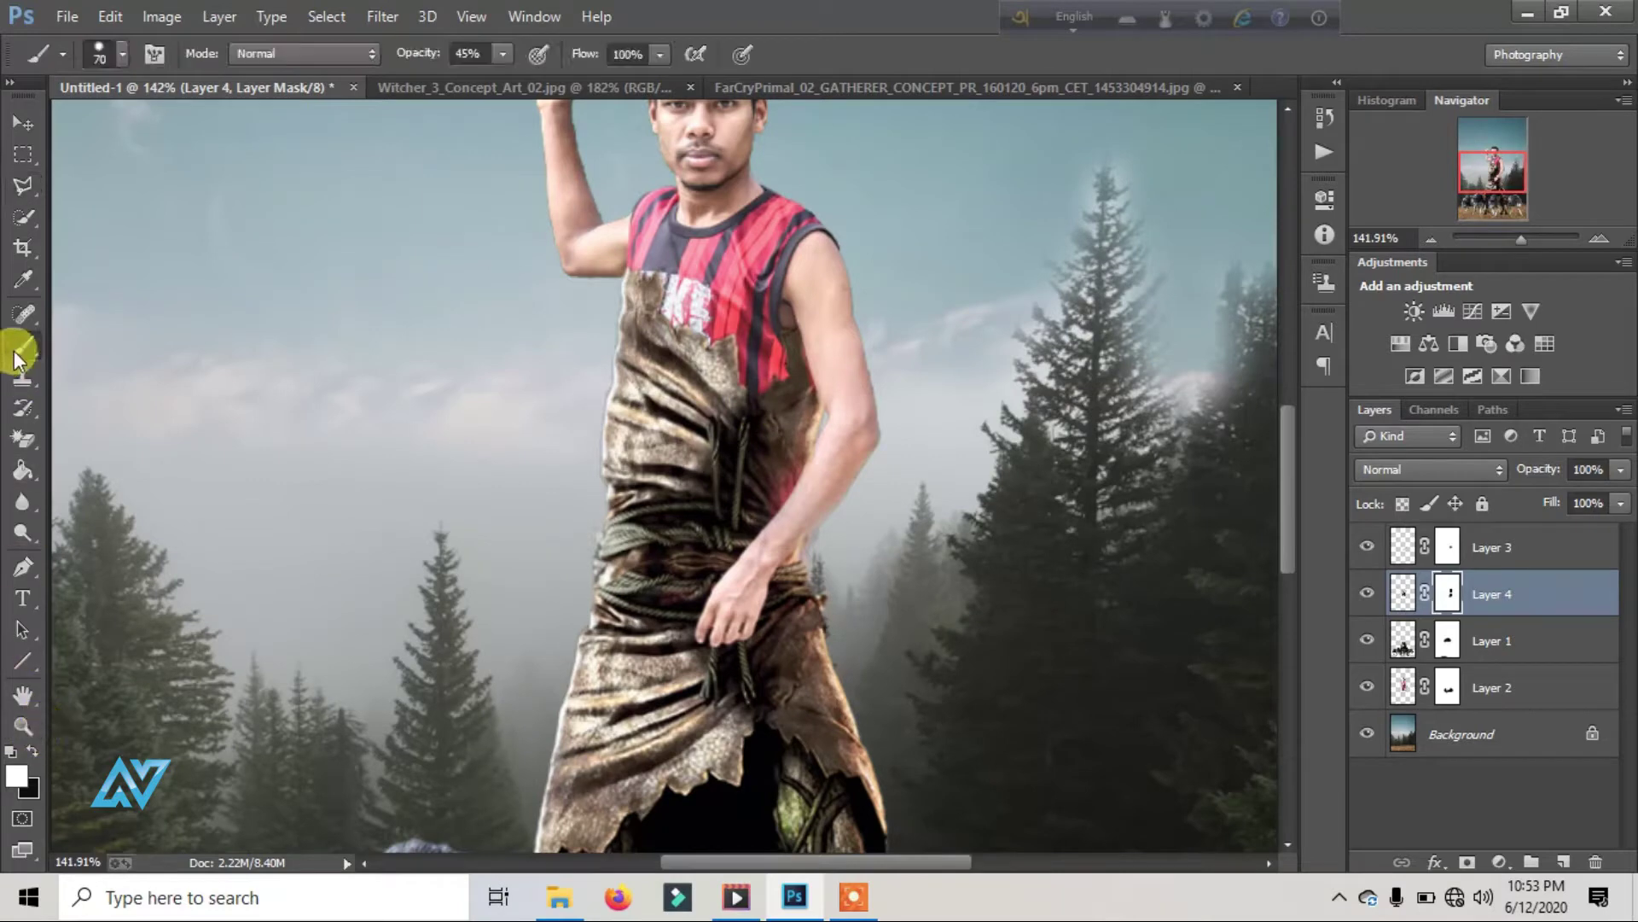
mouse_move(798, 424)
mouse_down()
mouse_move(772, 482)
mouse_move(800, 452)
mouse_up()
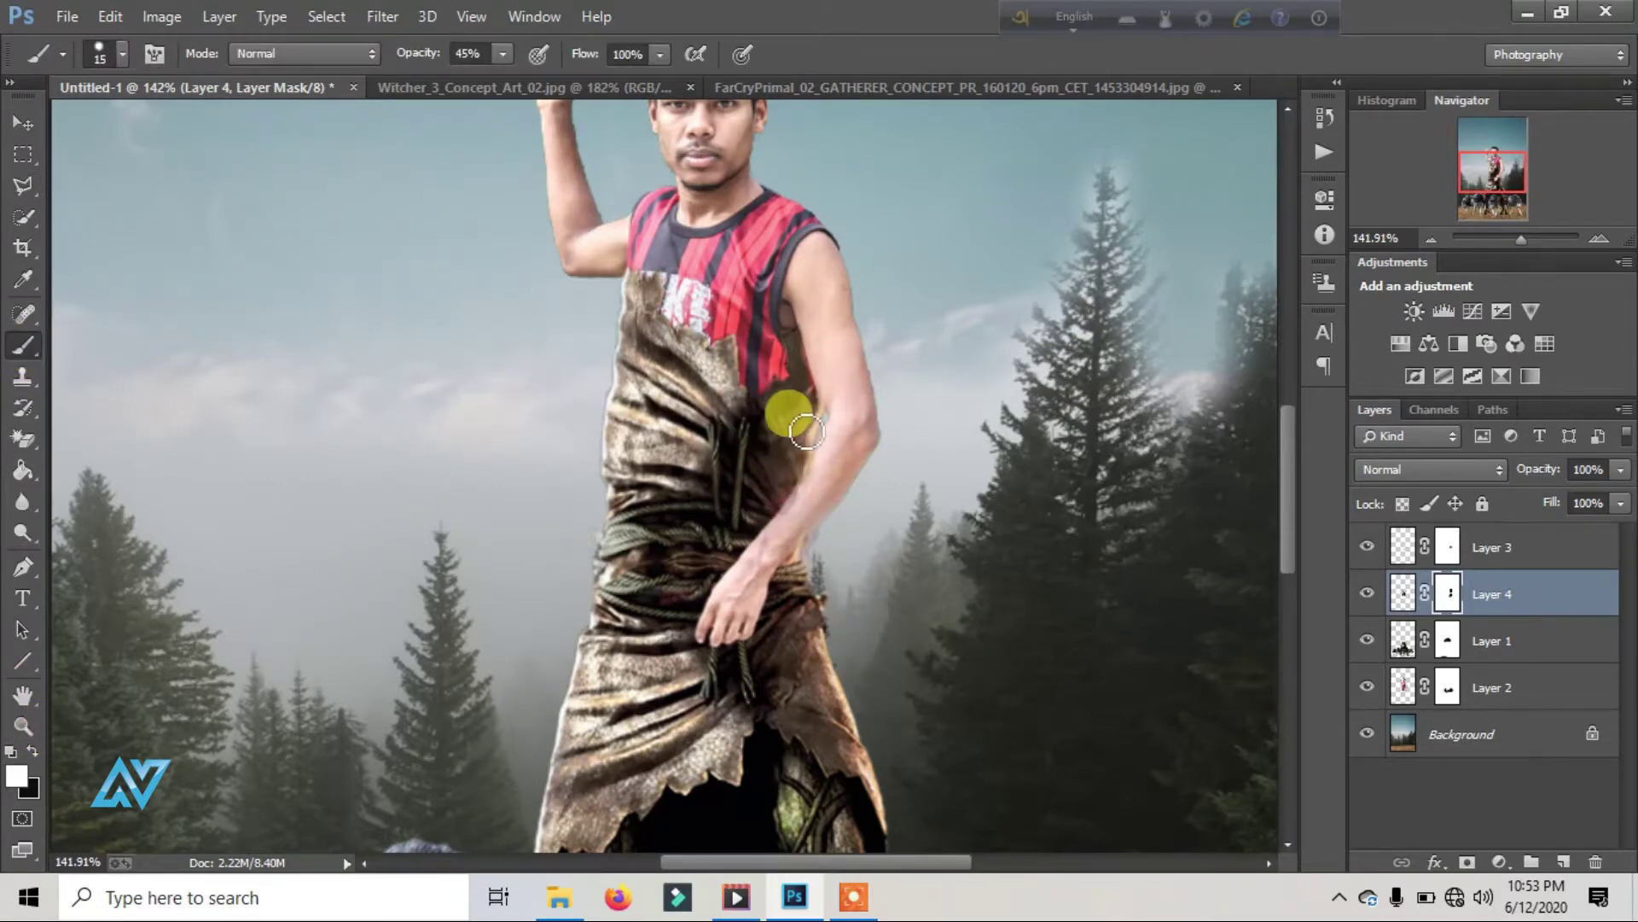
click(31, 751)
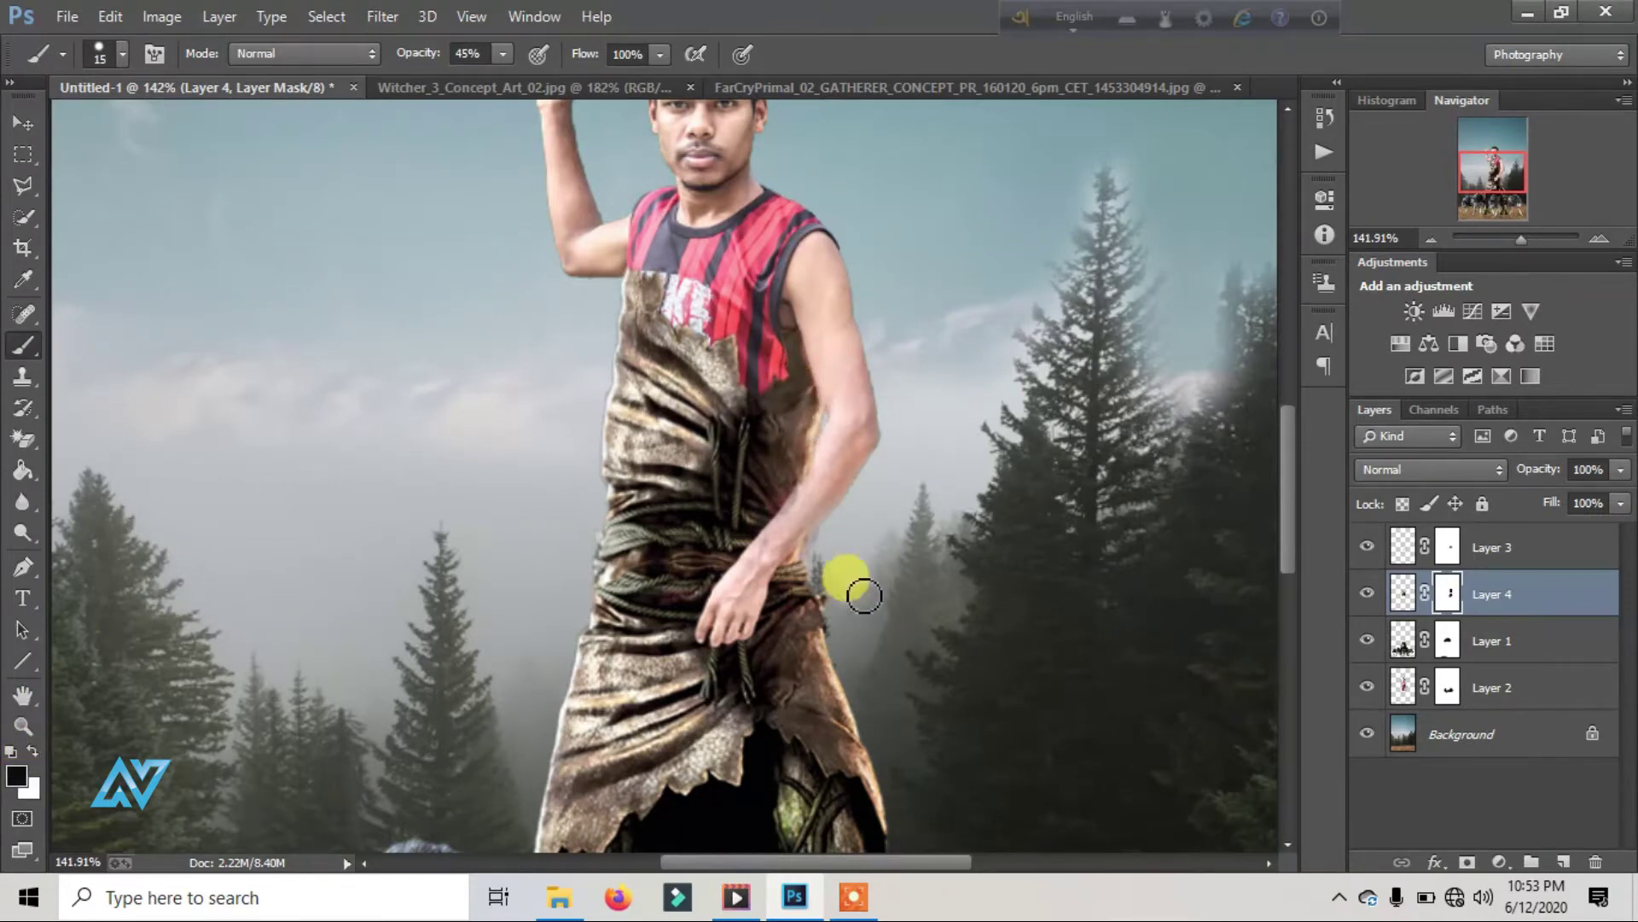
drag(1517, 243, 1532, 242)
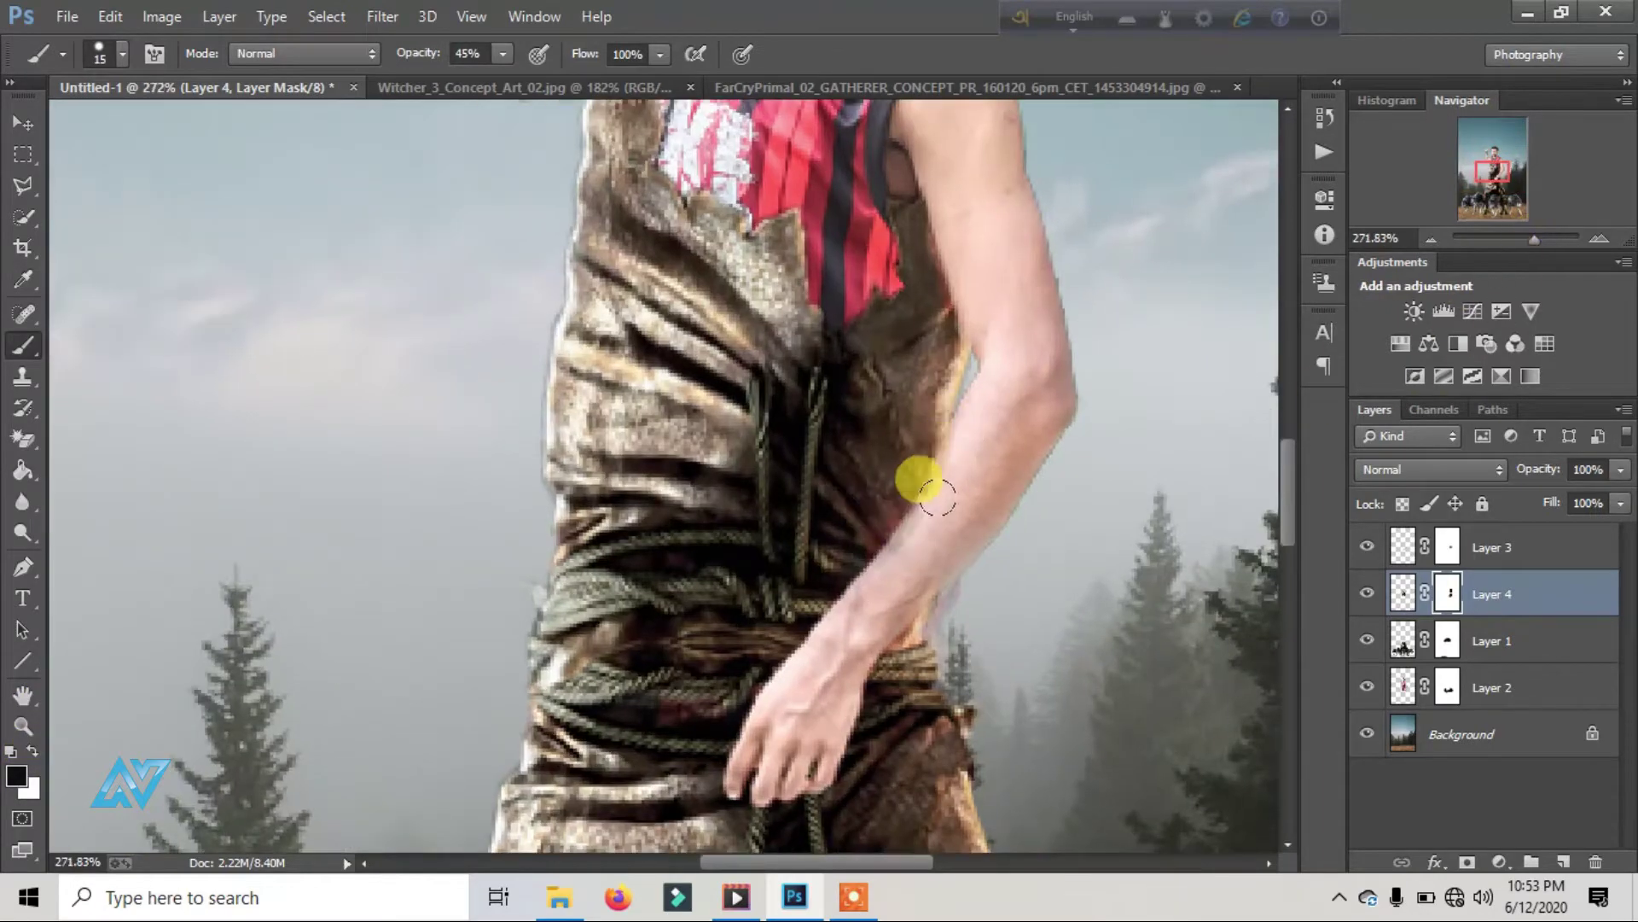
click(31, 751)
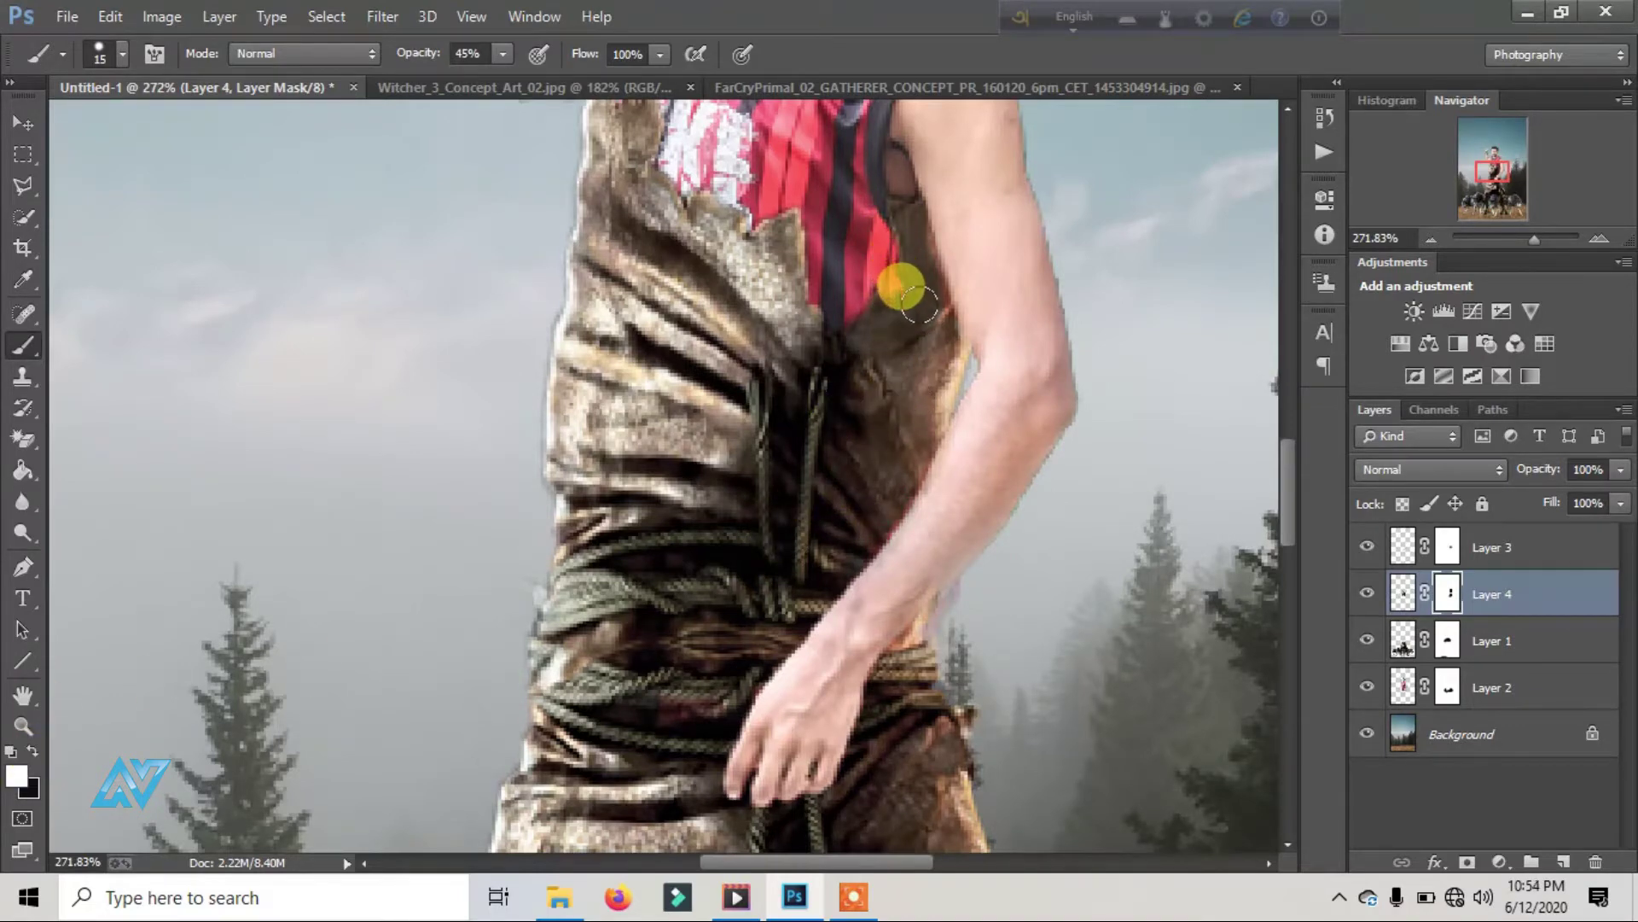
scroll(751, 409, down, 1)
scroll(757, 411, up, 3)
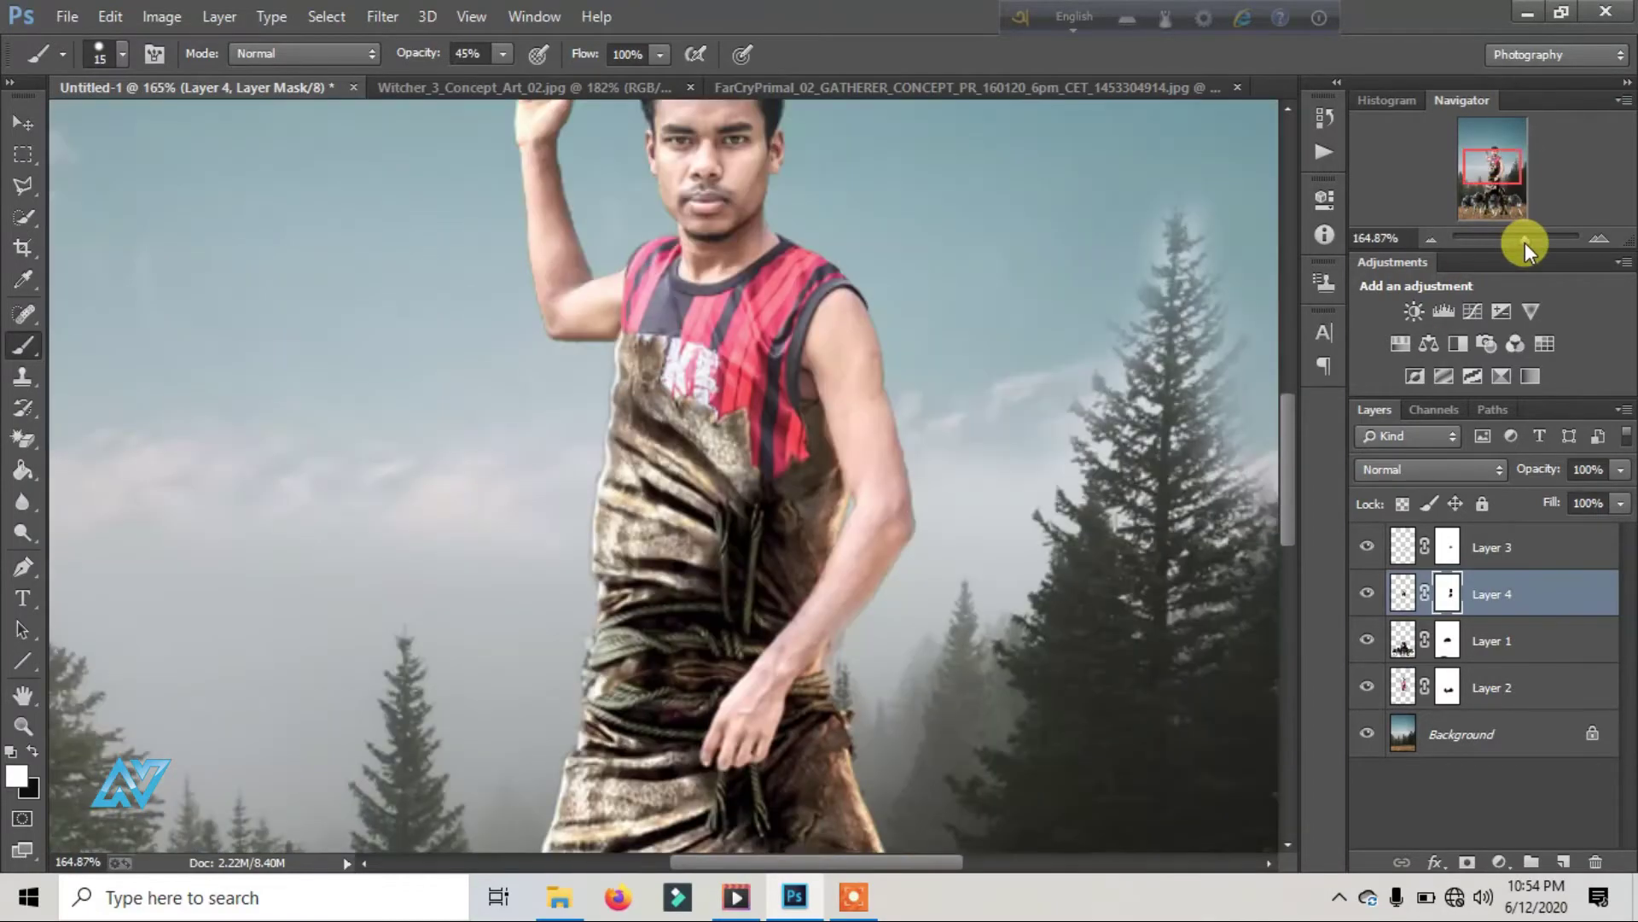
drag(1513, 230, 1518, 245)
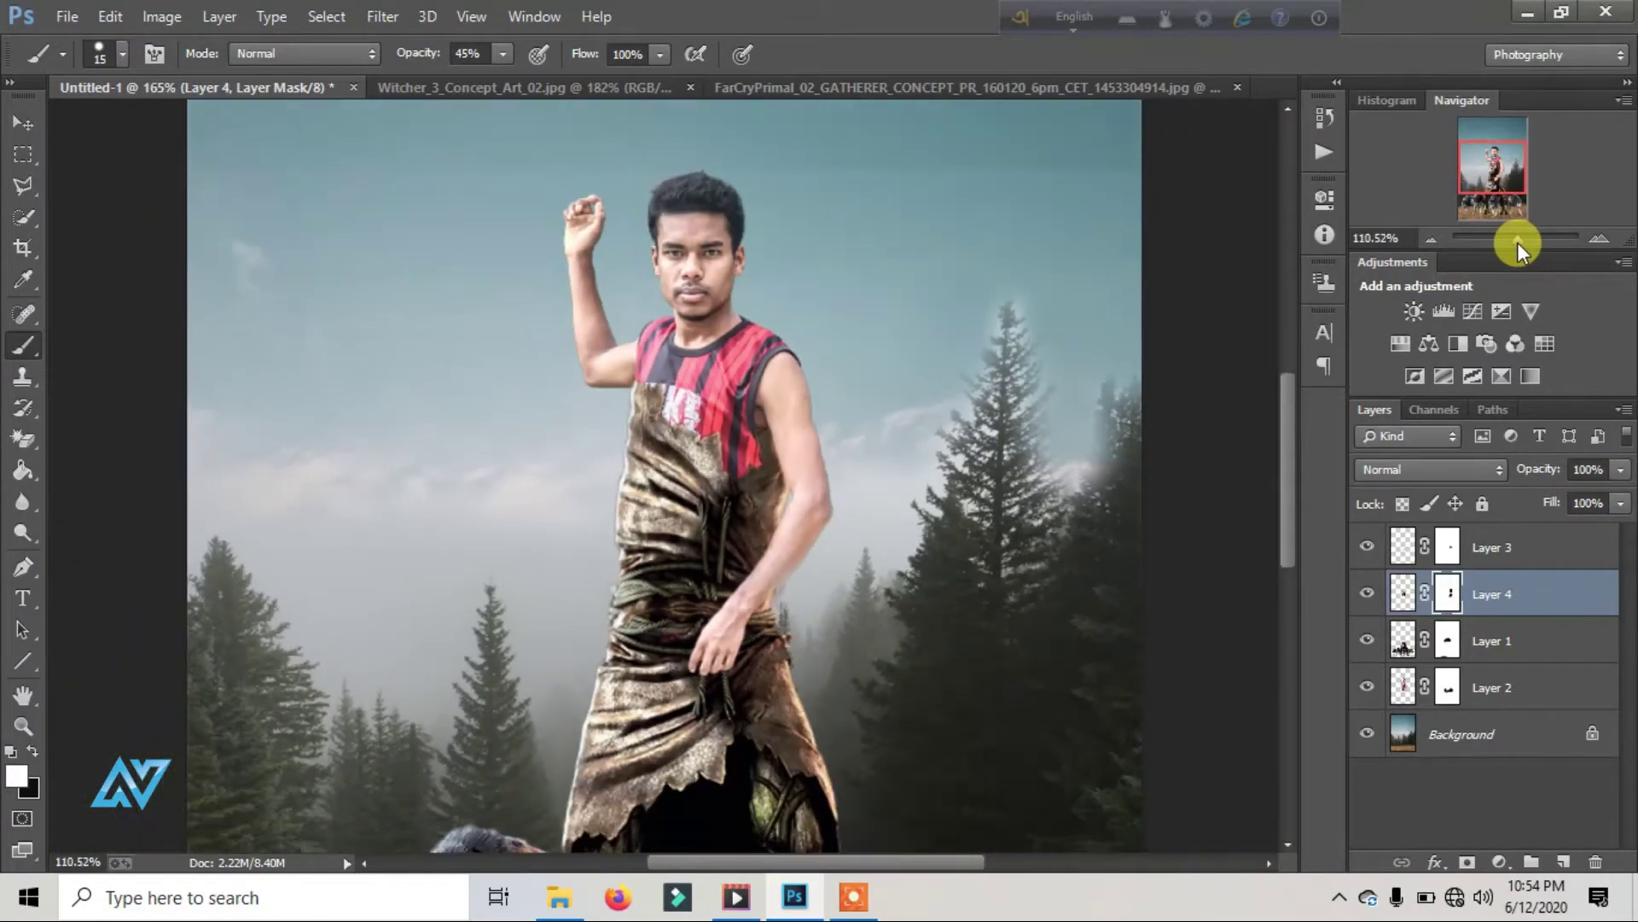
Step: Close the Witcher concept image and try quick-selecting the hide tunic in the FarCry image
click(617, 88)
click(690, 87)
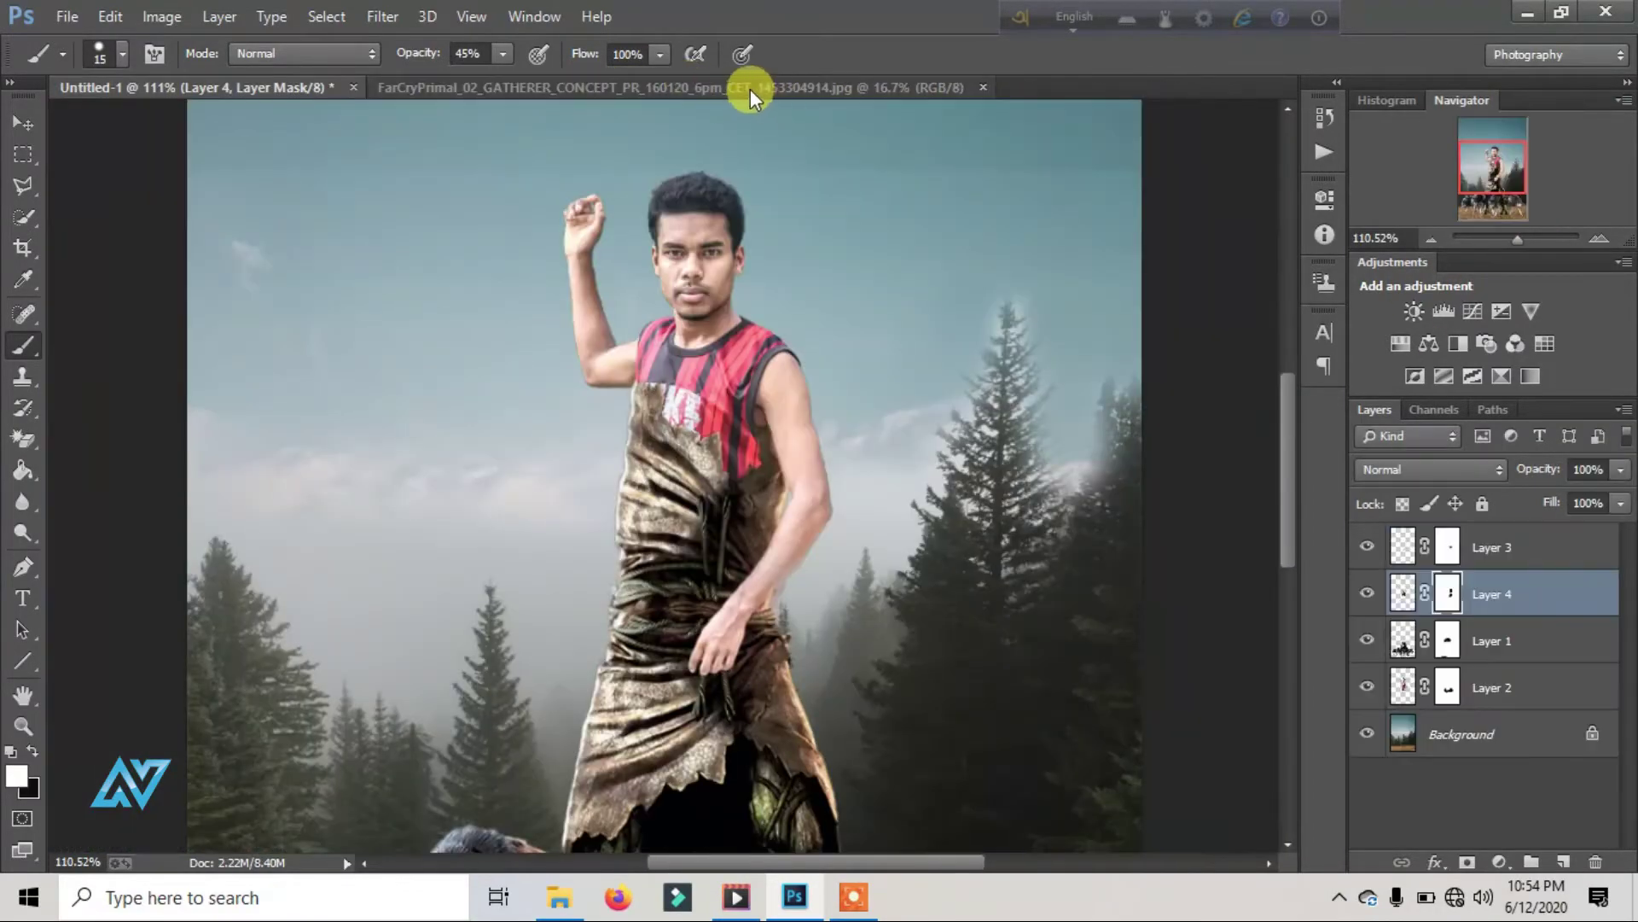
click(750, 88)
click(23, 216)
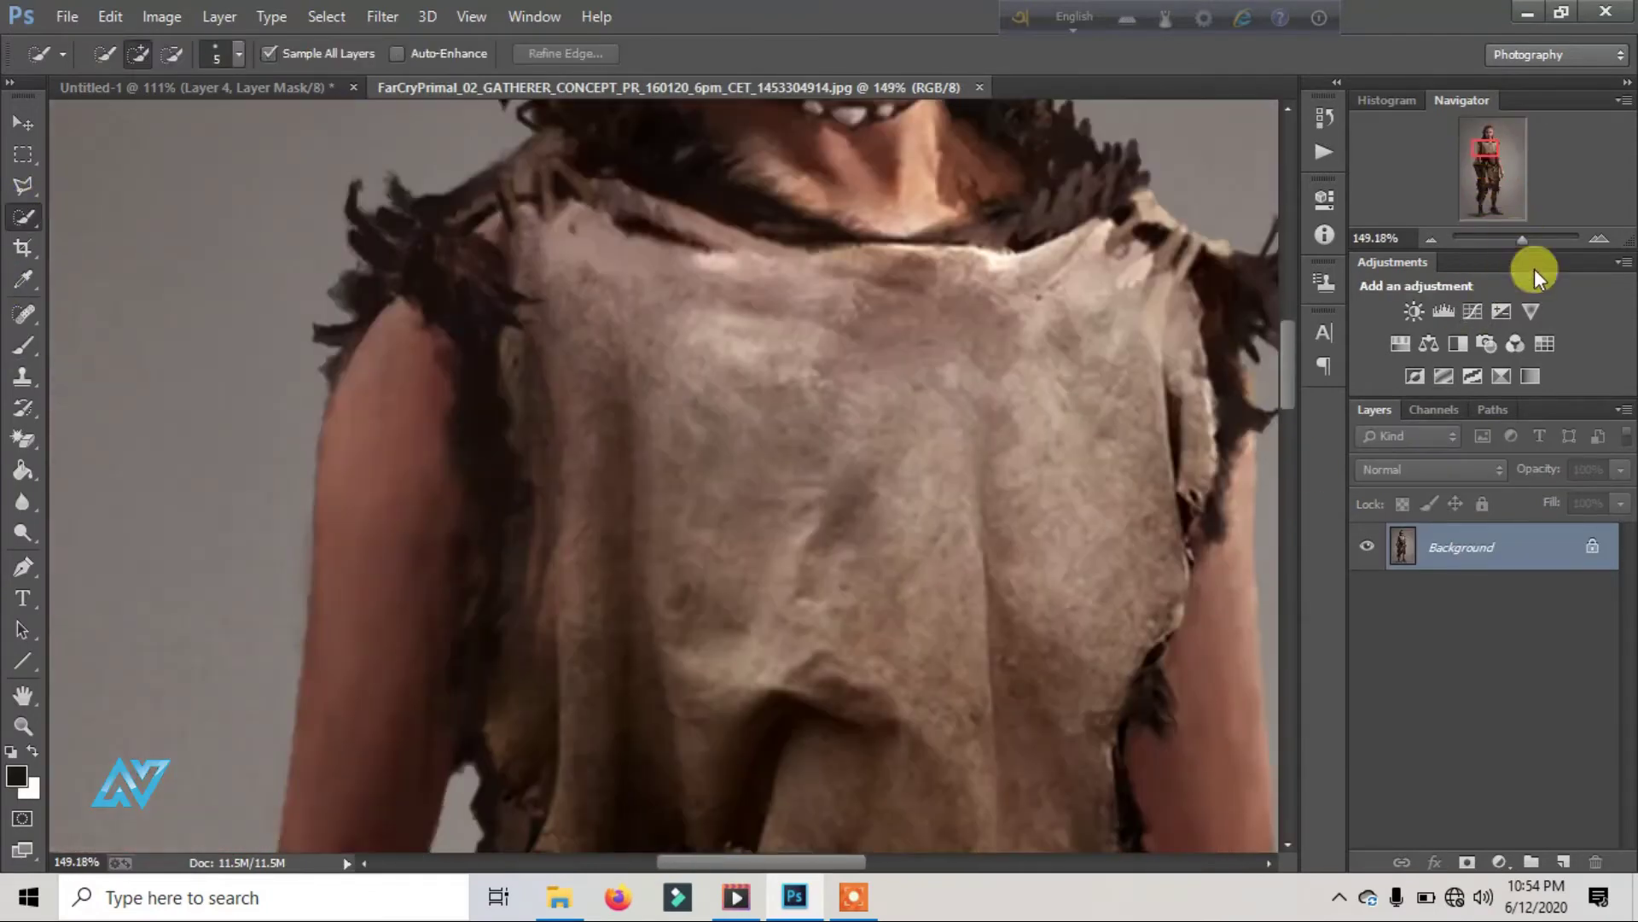
drag(1526, 248, 1513, 239)
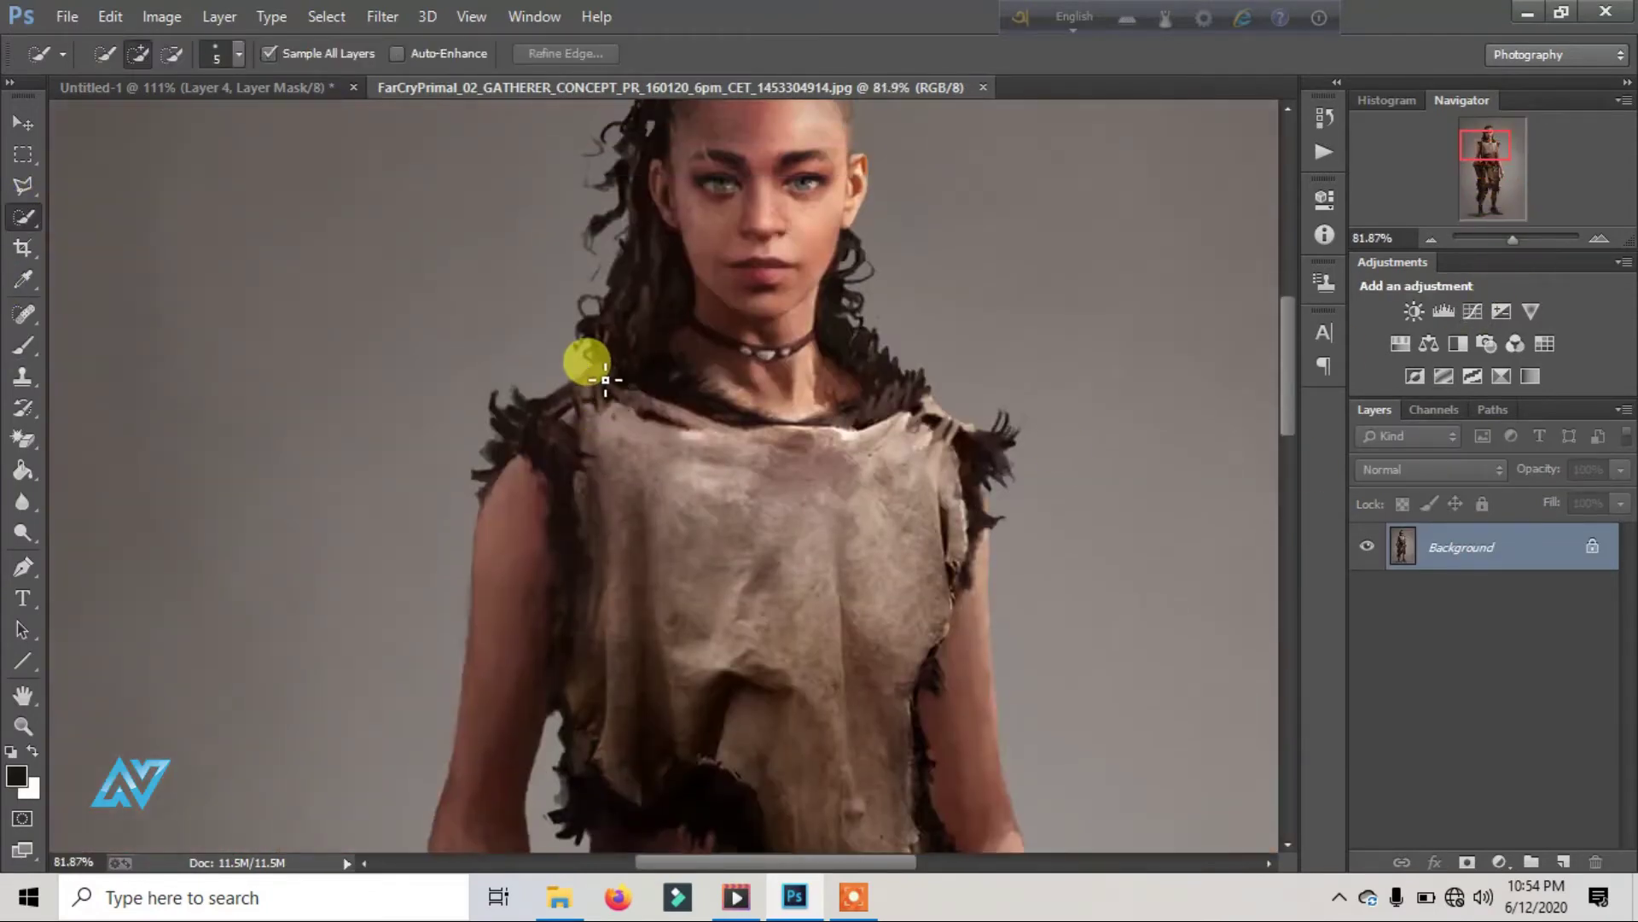
drag(601, 383, 987, 428)
key(bracketright)
key(bracketleft)
scroll(821, 592, down, 5)
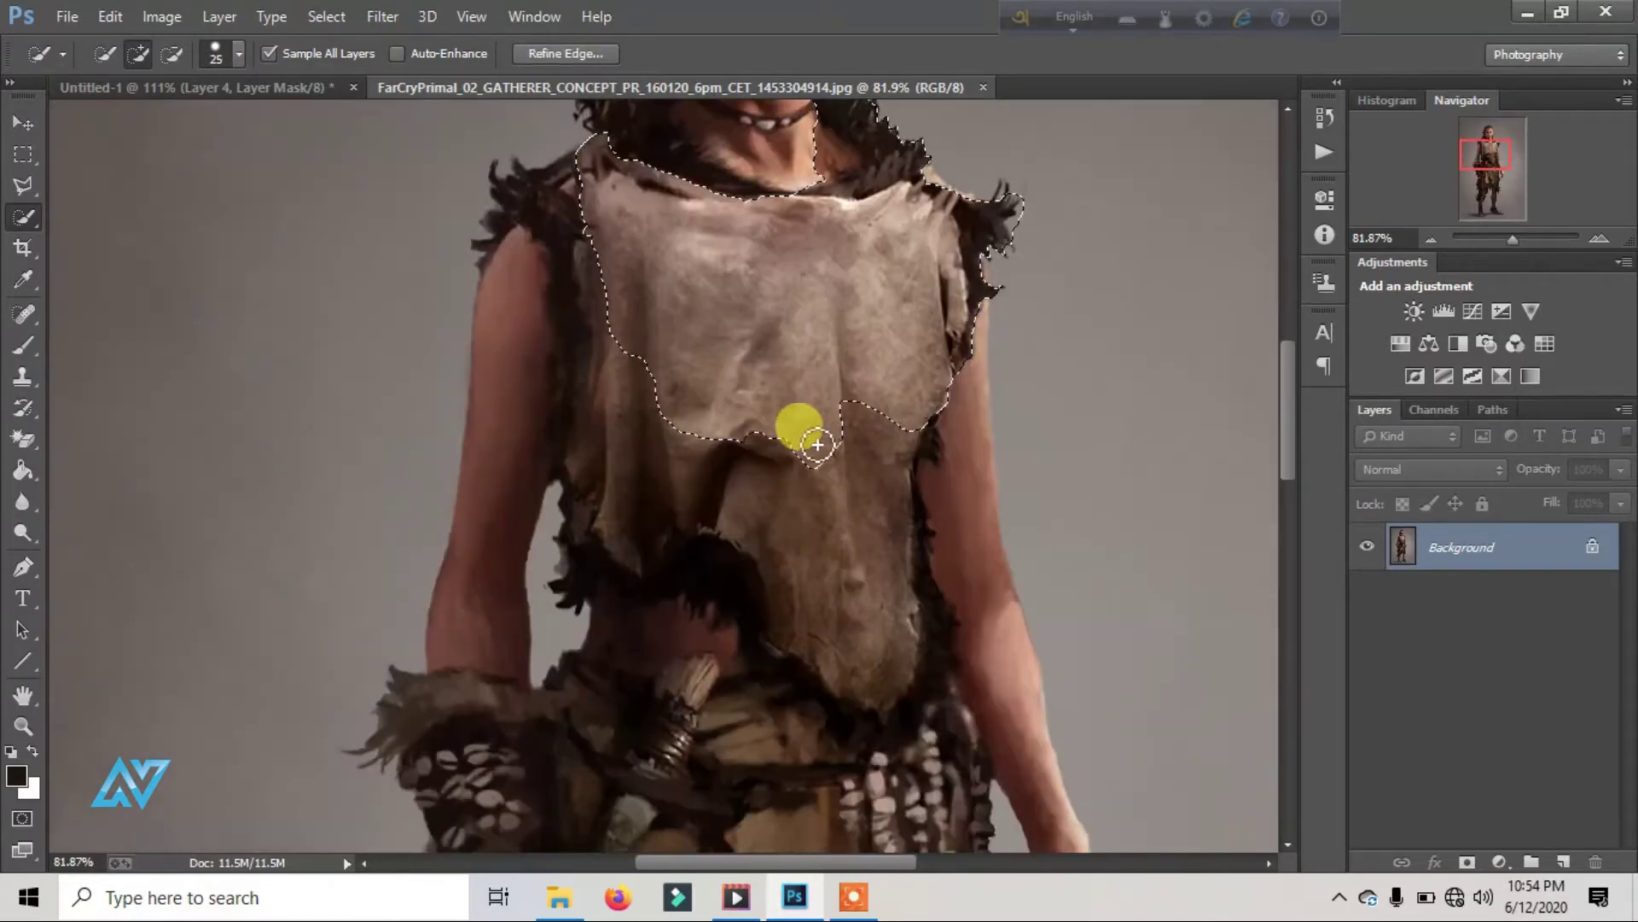
mouse_move(797, 432)
mouse_down()
mouse_move(889, 695)
mouse_move(867, 717)
mouse_move(787, 635)
mouse_up()
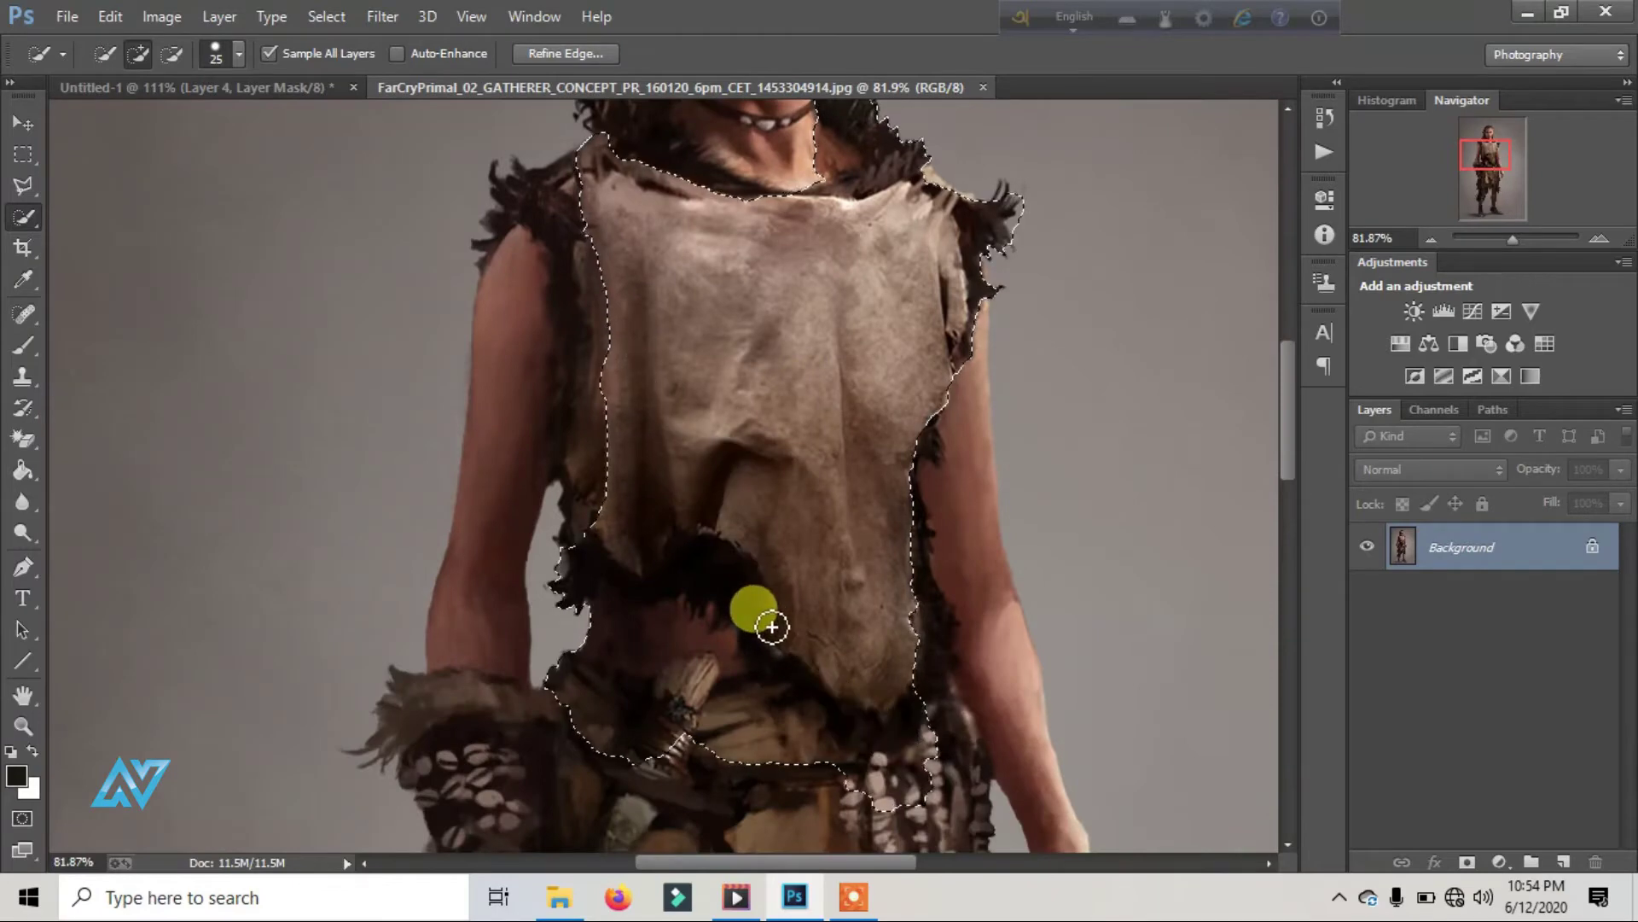
scroll(520, 355, up, 5)
key(alt)
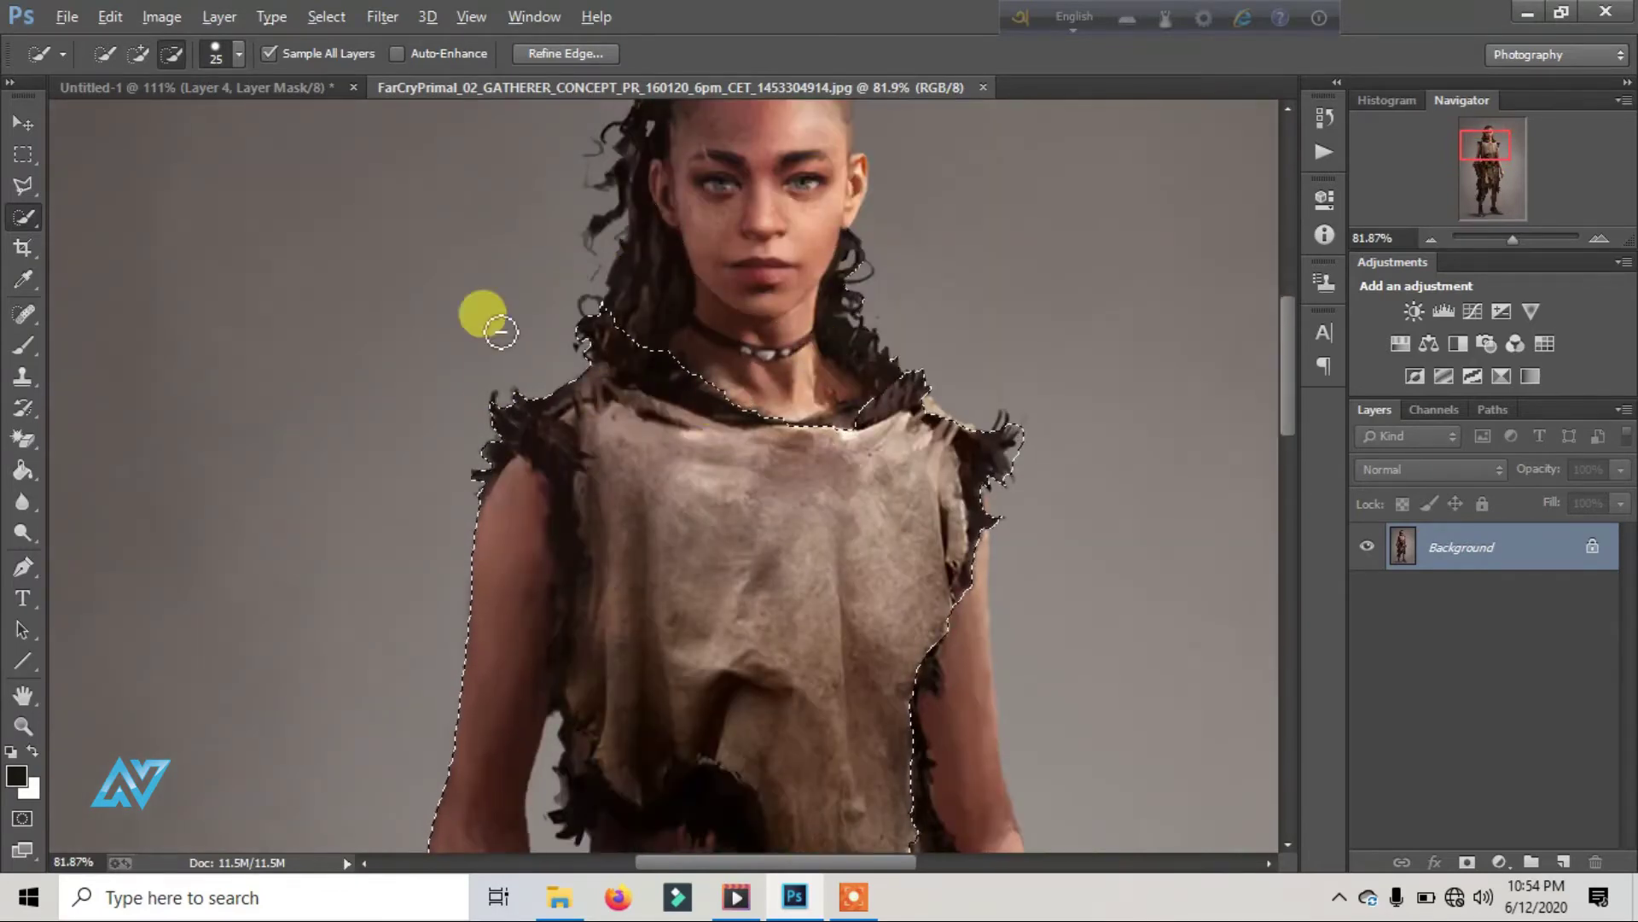
key(ctrl+d)
Step: Trace a polygonal lasso selection around the tunic's lower and right edges
click(23, 186)
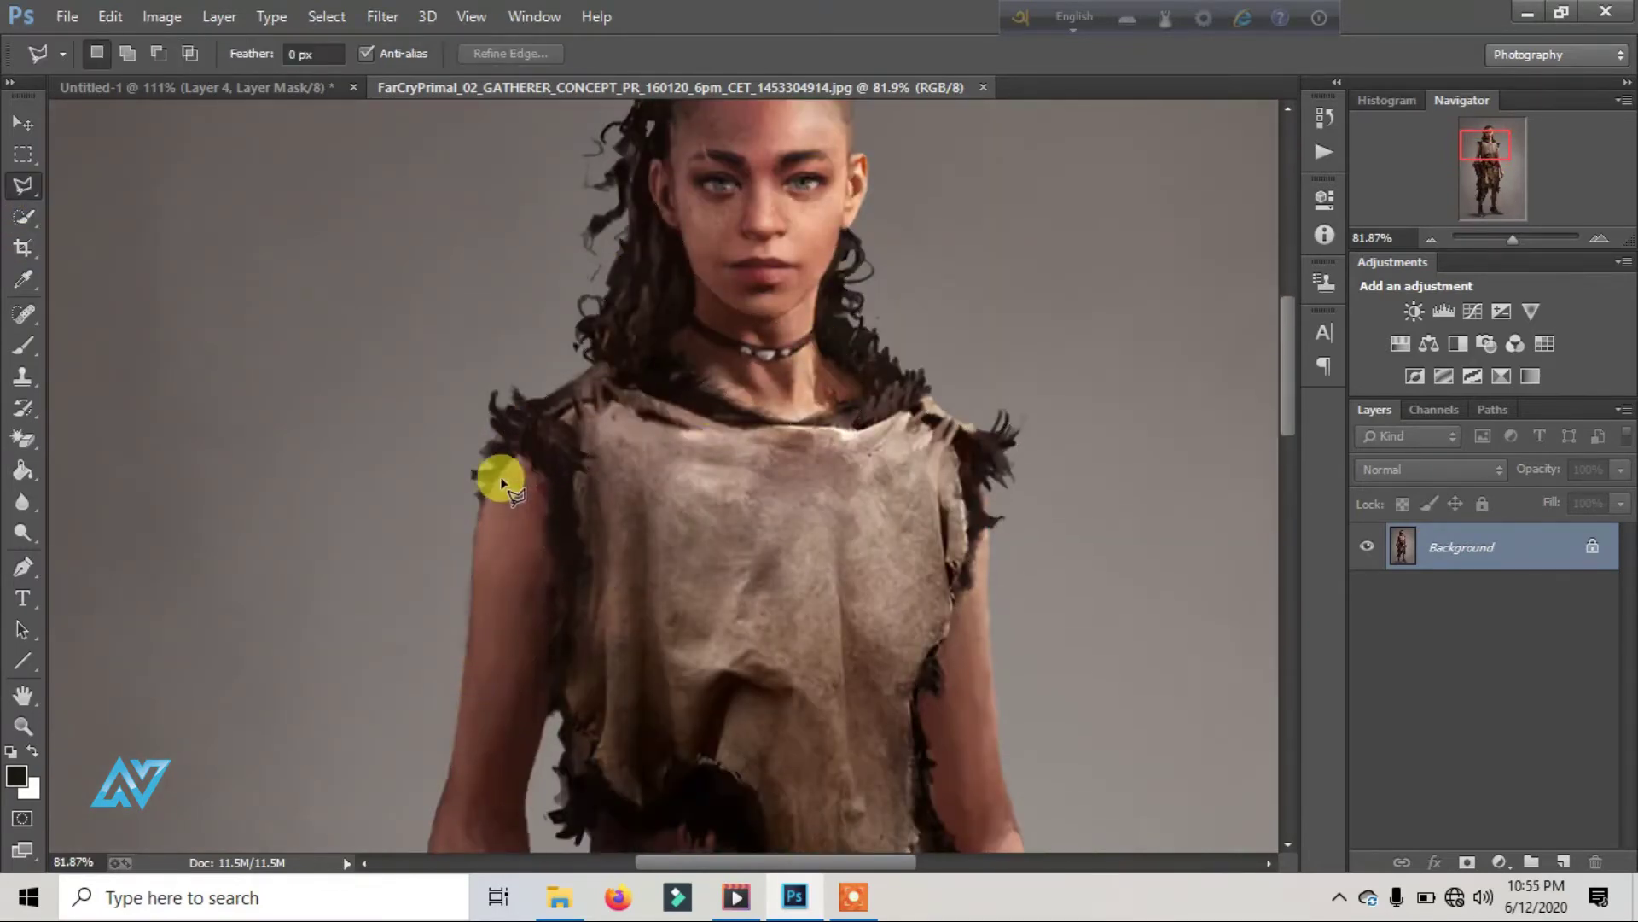
scroll(547, 522, down, 5)
click(564, 418)
click(679, 405)
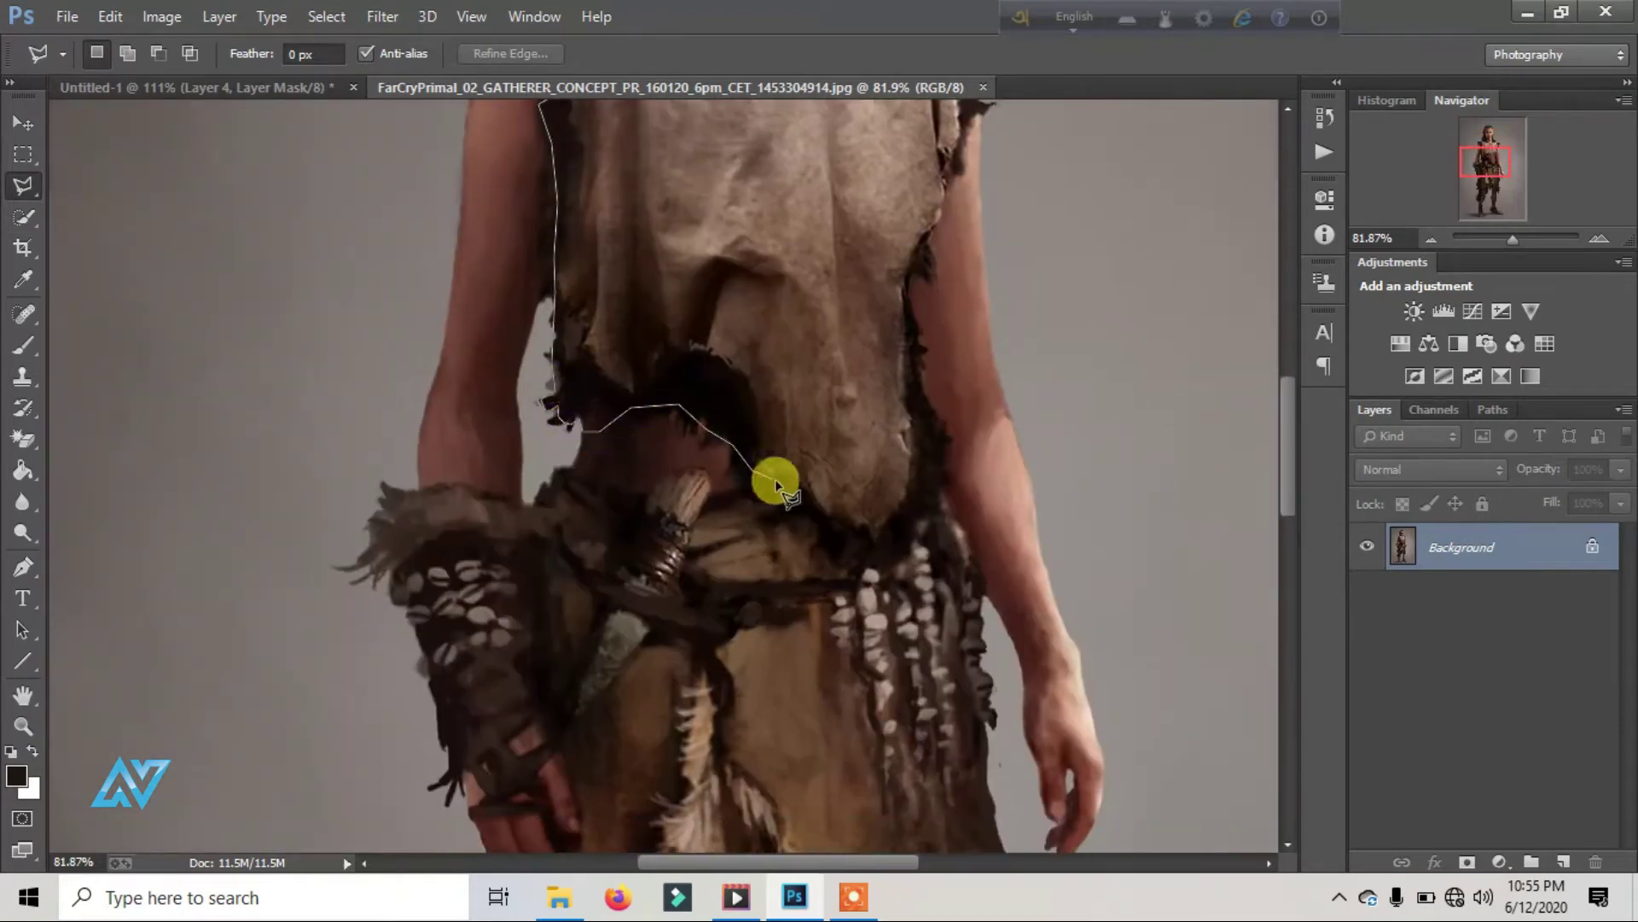
click(896, 539)
click(947, 435)
scroll(921, 327, up, 2)
scroll(768, 402, up, 3)
click(783, 354)
click(693, 281)
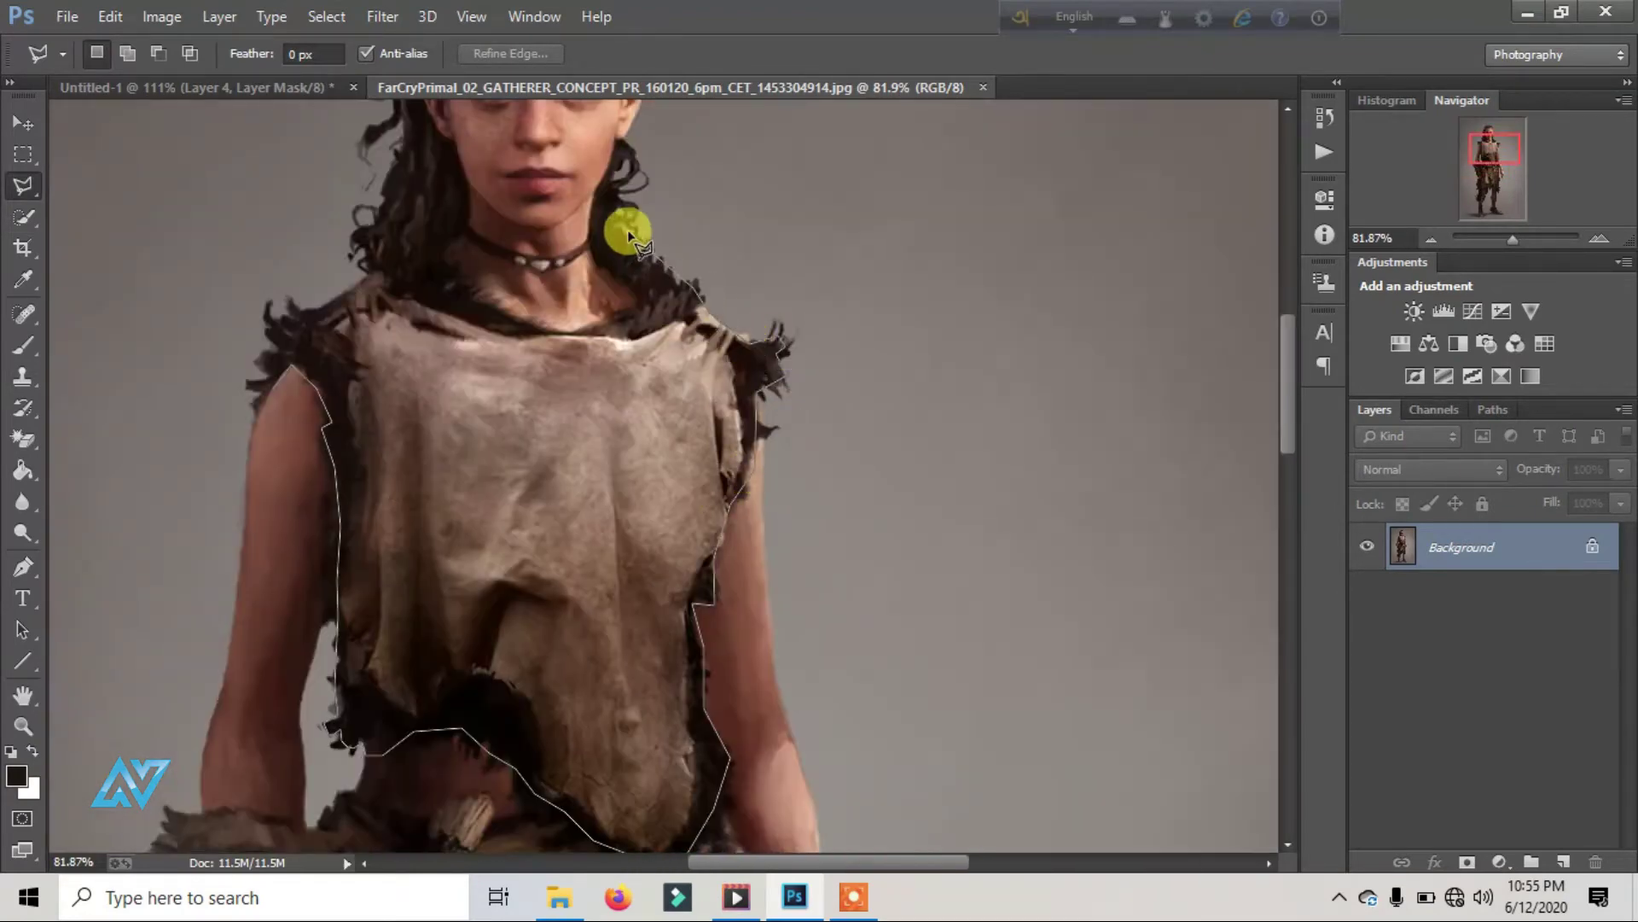
click(321, 299)
Step: Drag the selected tunic into the composite, then undo the placement
click(263, 395)
click(290, 369)
click(23, 123)
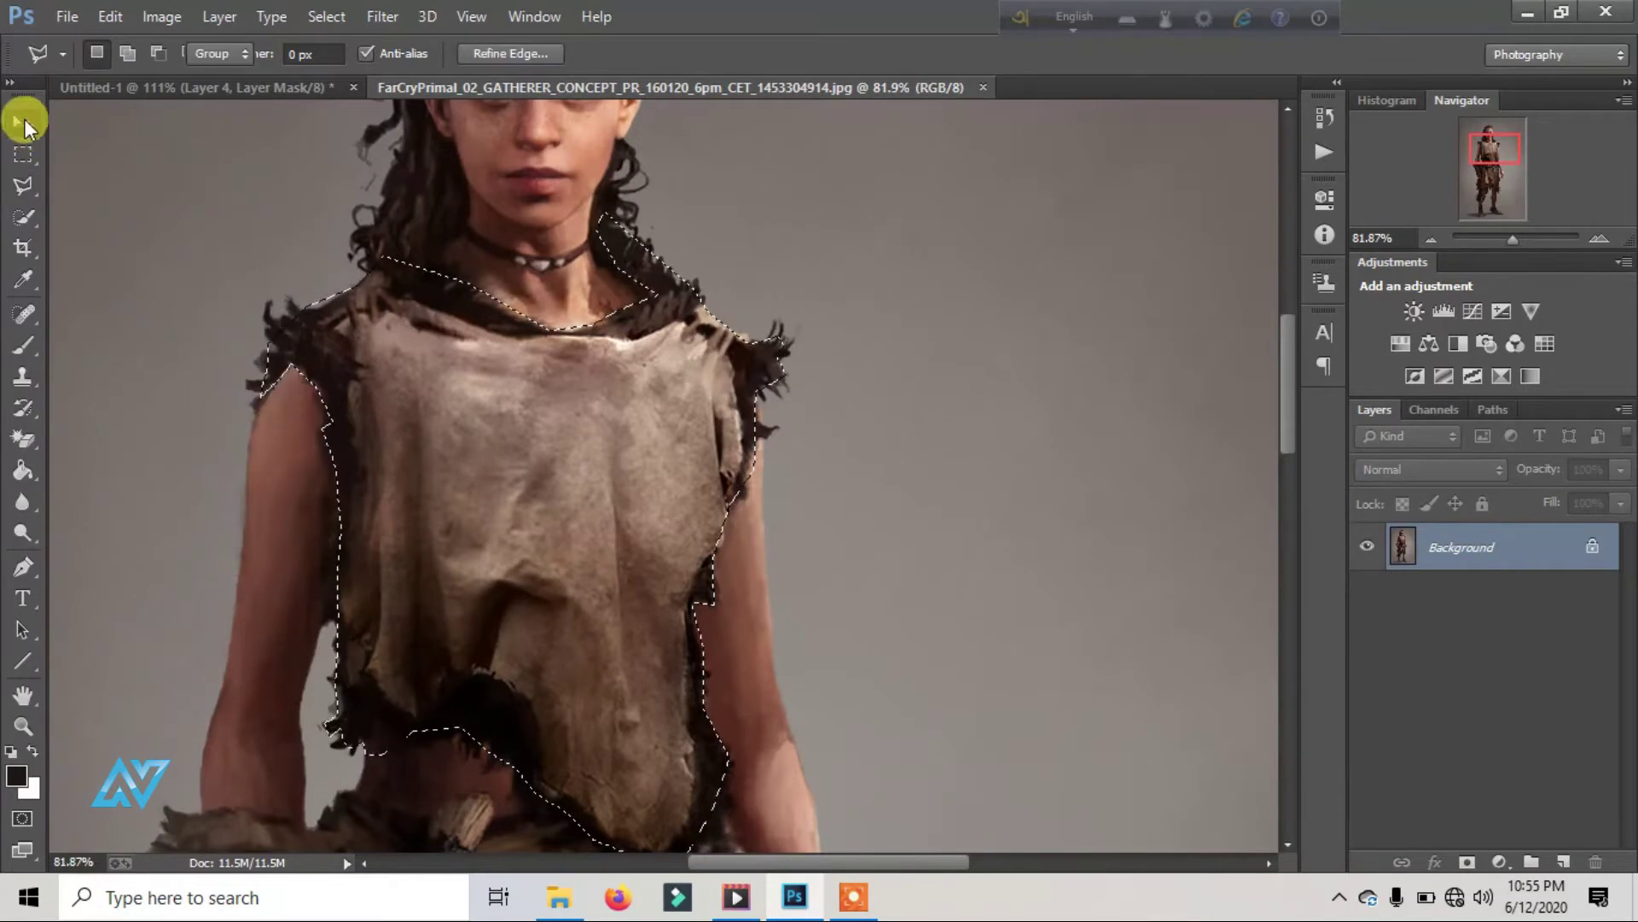
mouse_move(512, 512)
mouse_down()
mouse_move(704, 412)
mouse_move(836, 422)
mouse_up()
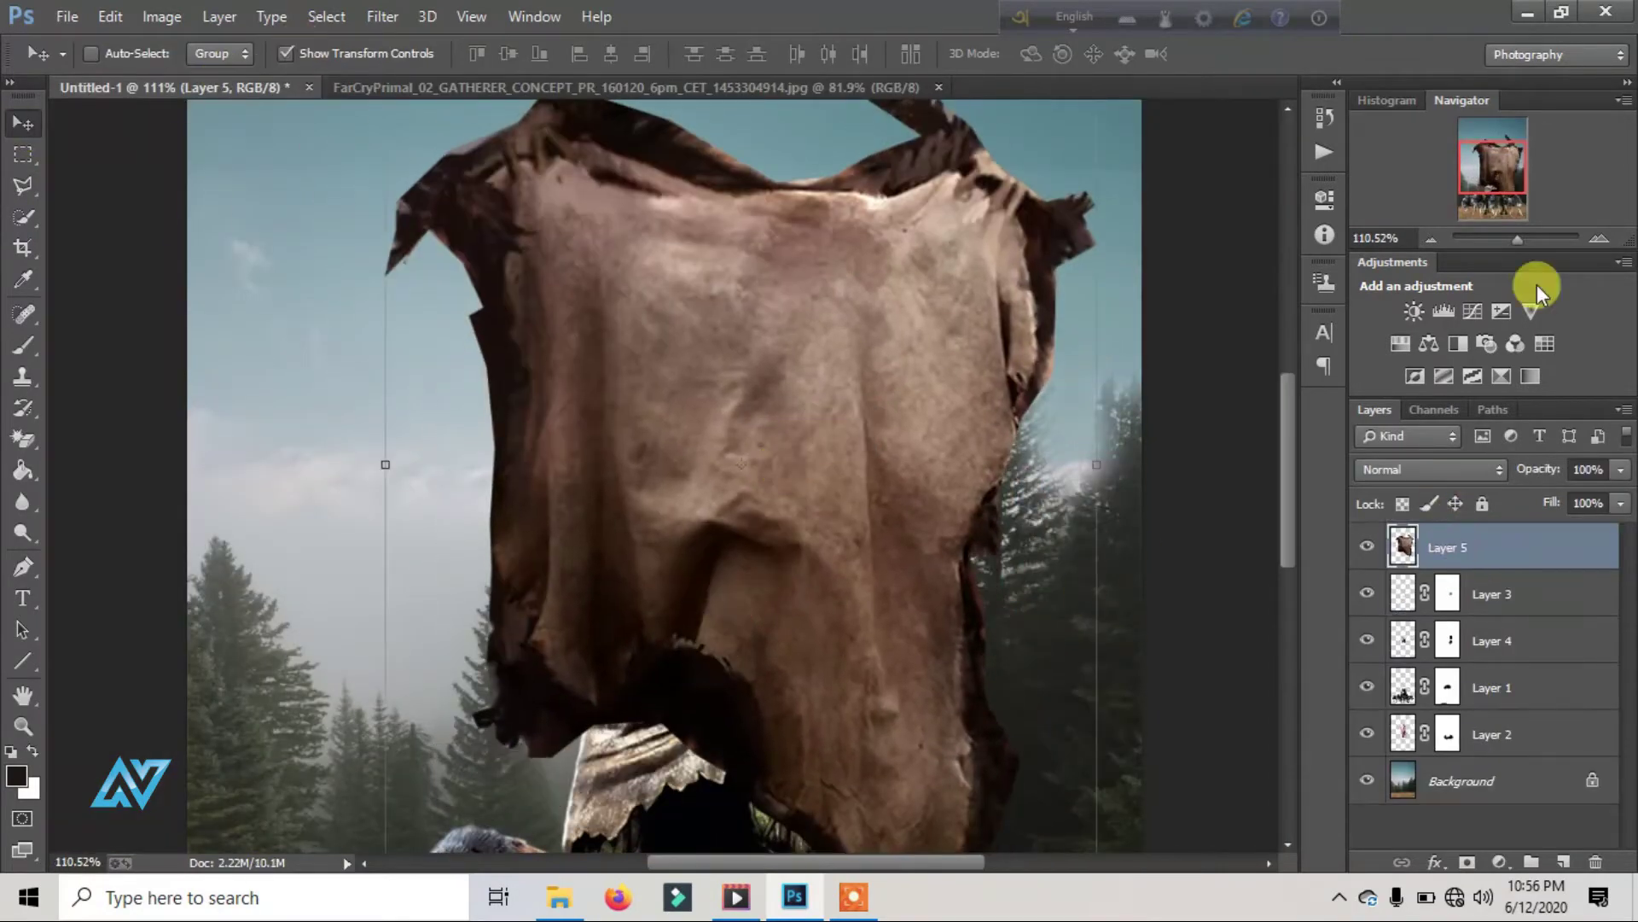
key(ctrl+t)
key(ctrl+0)
key(Escape)
key(ctrl+z)
Step: Grow the tunic selection along its ragged edges and drag it into Untitled-1 as Layer 5
key(ctrl+Tab)
key(w)
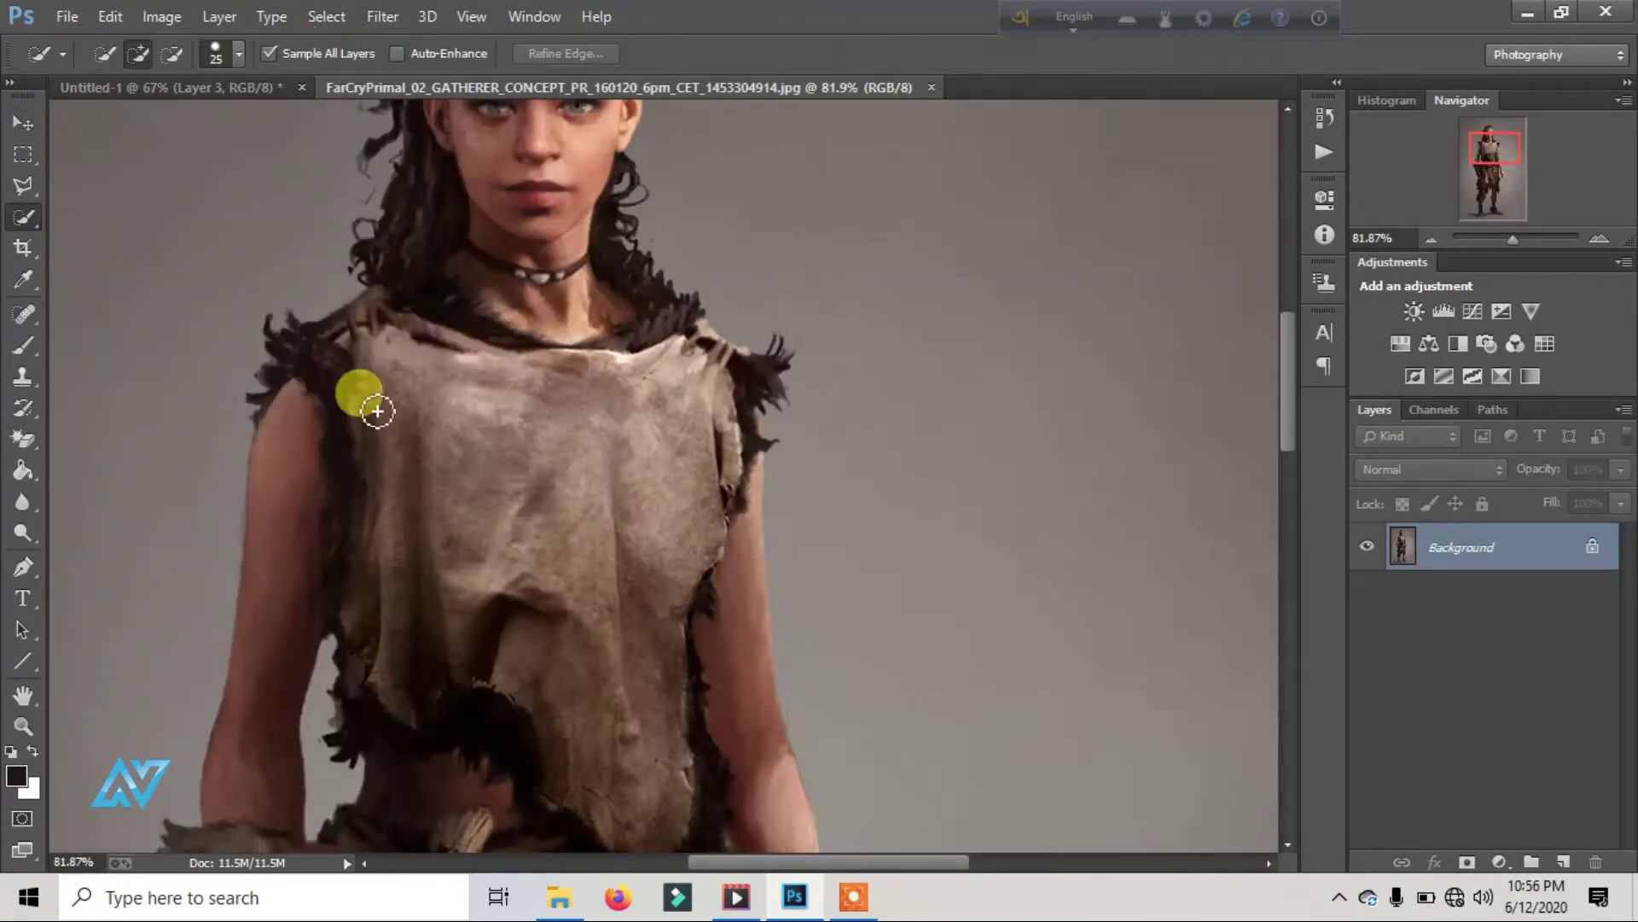
mouse_move(957, 431)
mouse_down()
mouse_move(655, 366)
mouse_move(567, 220)
mouse_move(623, 318)
mouse_move(501, 274)
mouse_move(497, 227)
mouse_move(530, 146)
mouse_move(676, 344)
mouse_move(296, 355)
mouse_move(428, 574)
mouse_move(395, 617)
mouse_move(260, 503)
mouse_move(549, 440)
mouse_move(410, 596)
mouse_move(611, 651)
mouse_move(711, 726)
mouse_up()
scroll(261, 504, down, 3)
scroll(384, 731, up, 1)
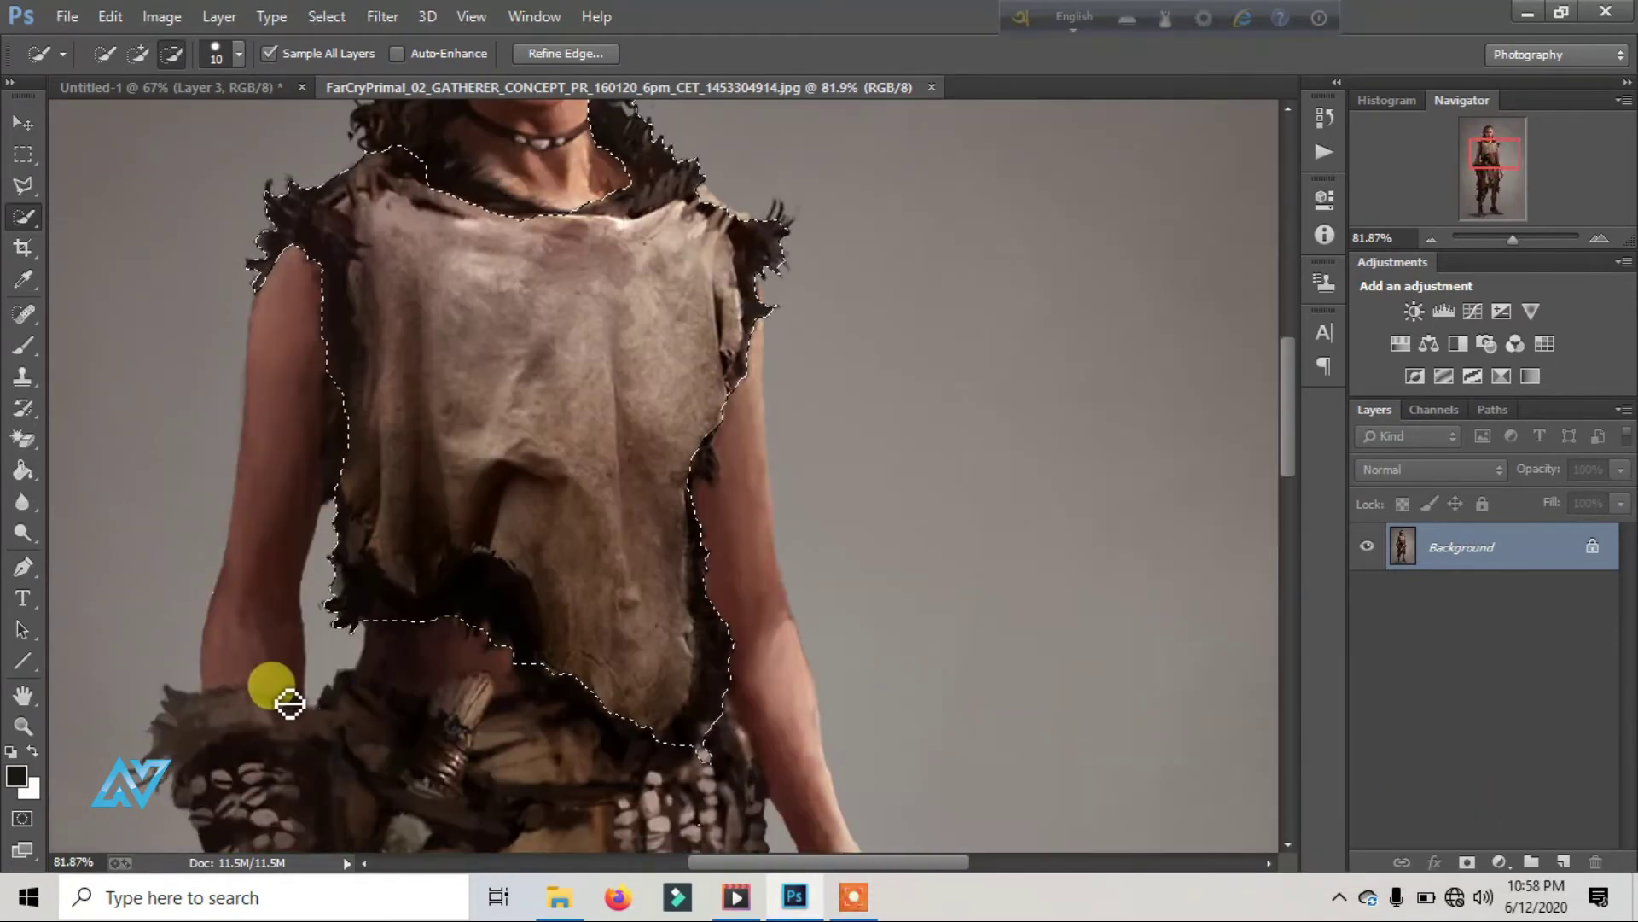
scroll(576, 558, up, 3)
click(19, 119)
drag(523, 538, 432, 238)
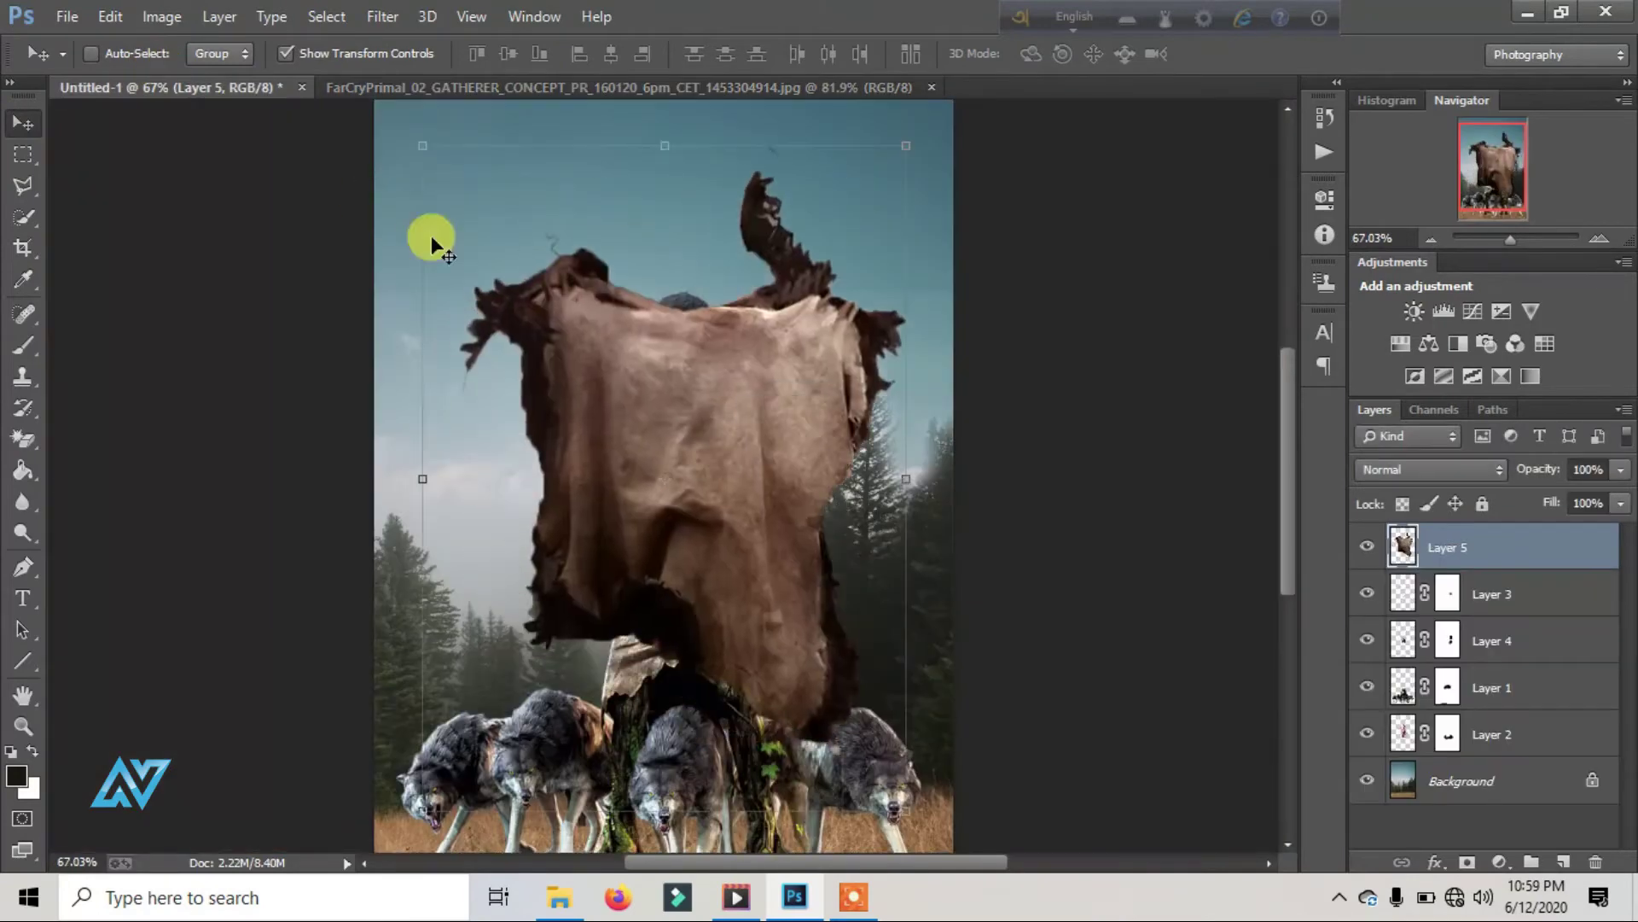
Step: Free-transform Layer 5: flip horizontally, scale to about a third, and place it on the torso
click(109, 19)
click(153, 389)
right_click(768, 219)
click(840, 567)
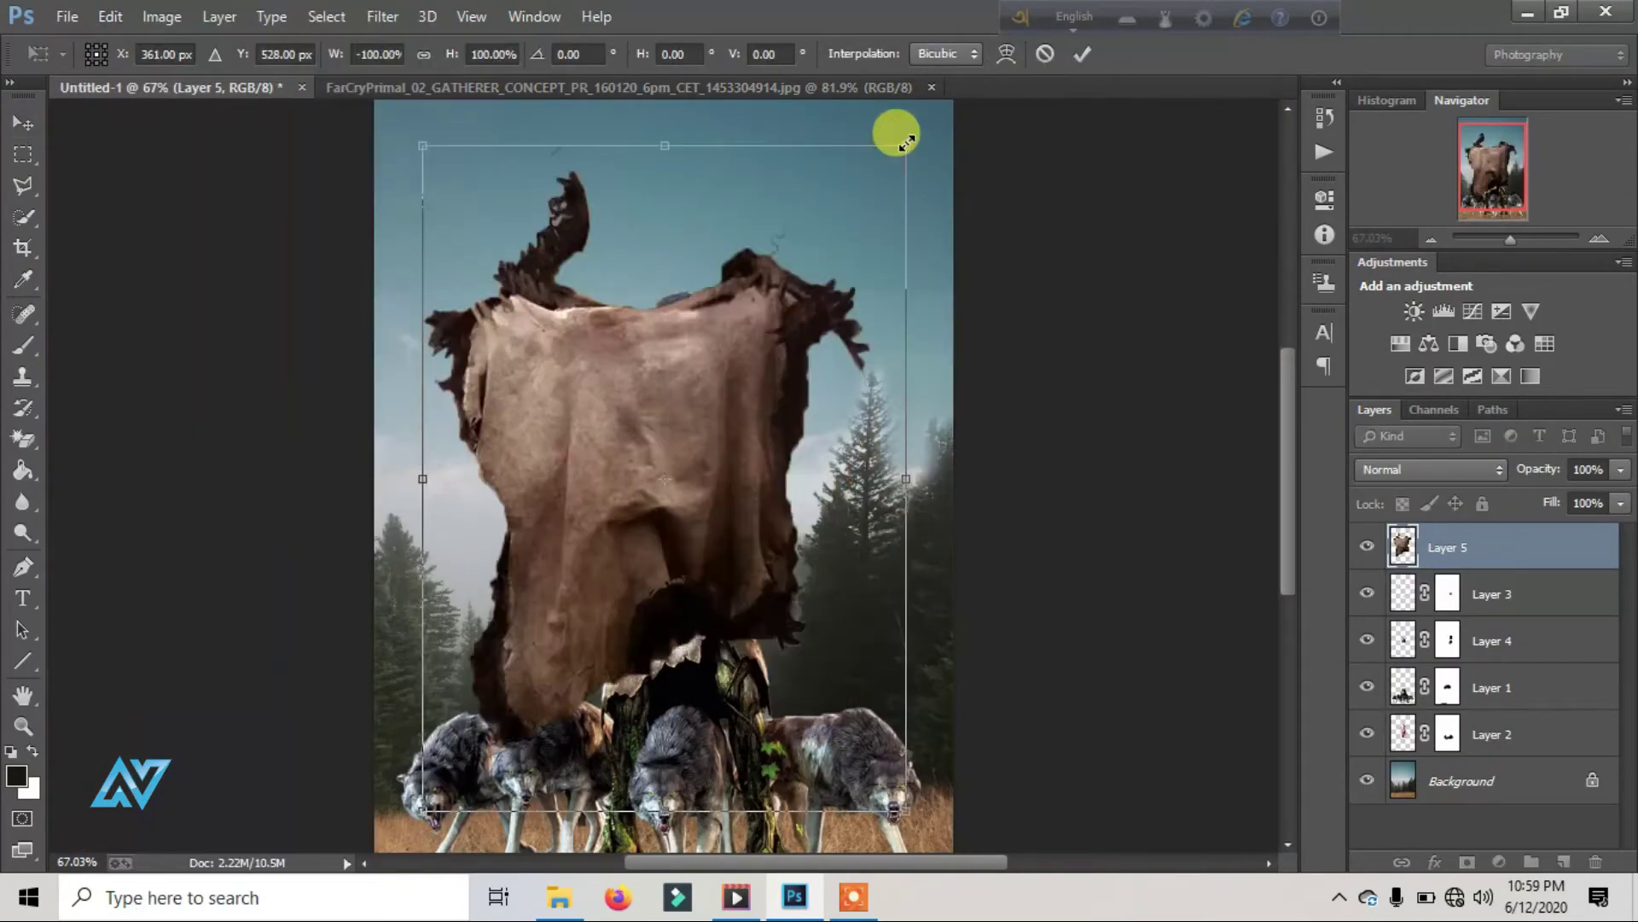
mouse_move(907, 142)
mouse_down()
mouse_move(588, 579)
mouse_move(543, 612)
mouse_move(684, 402)
mouse_up()
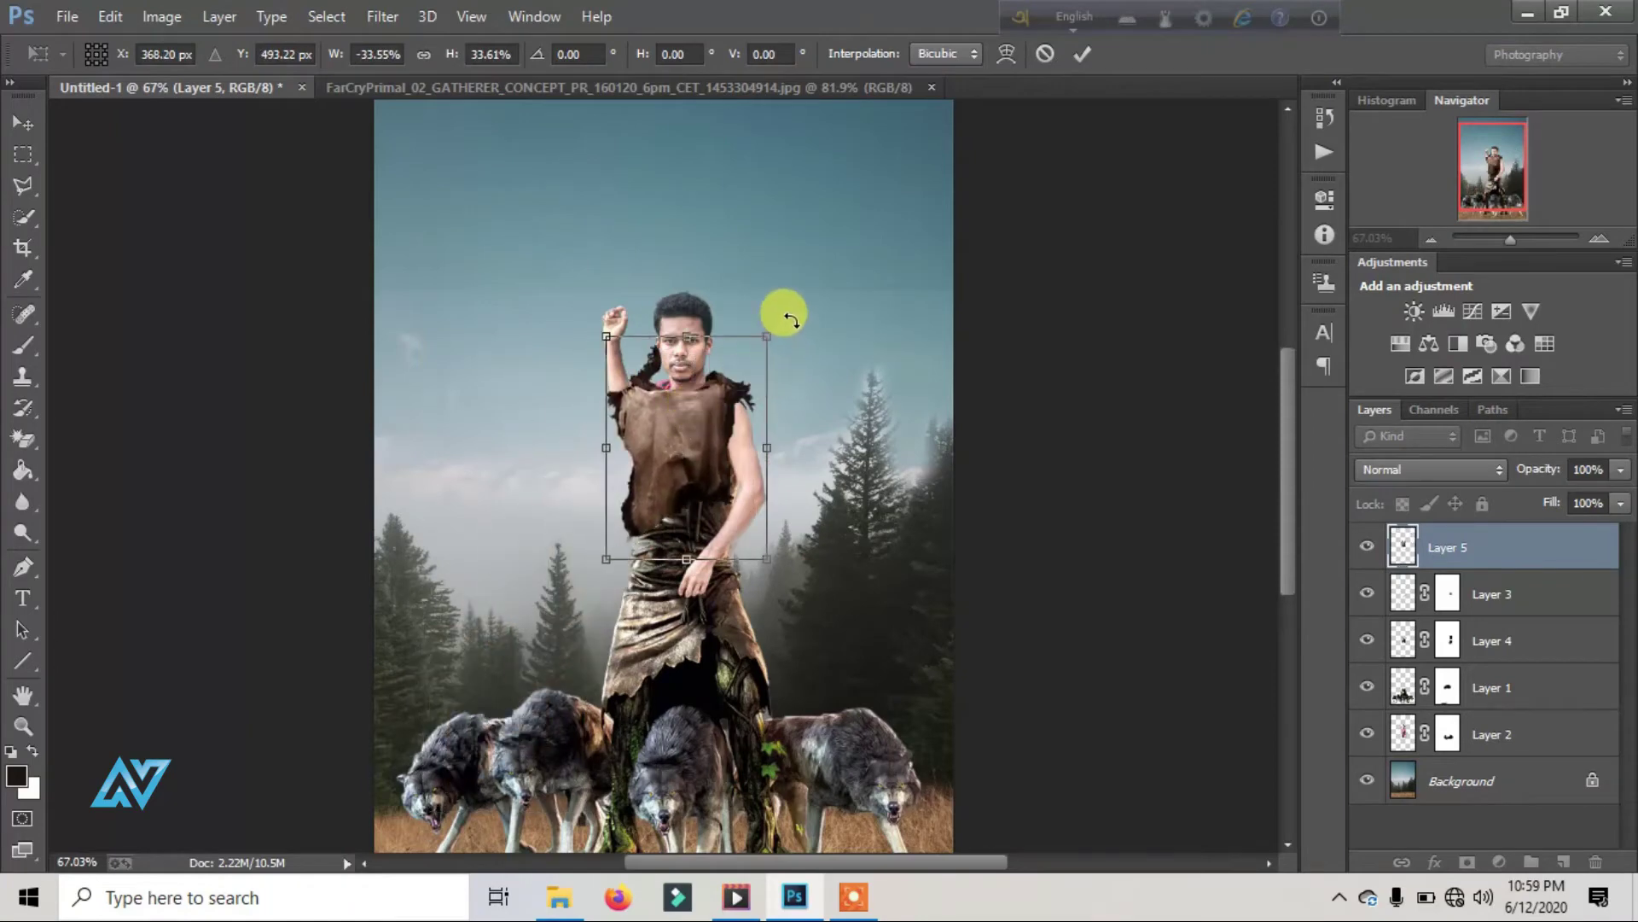
drag(783, 315, 738, 399)
drag(684, 452, 699, 440)
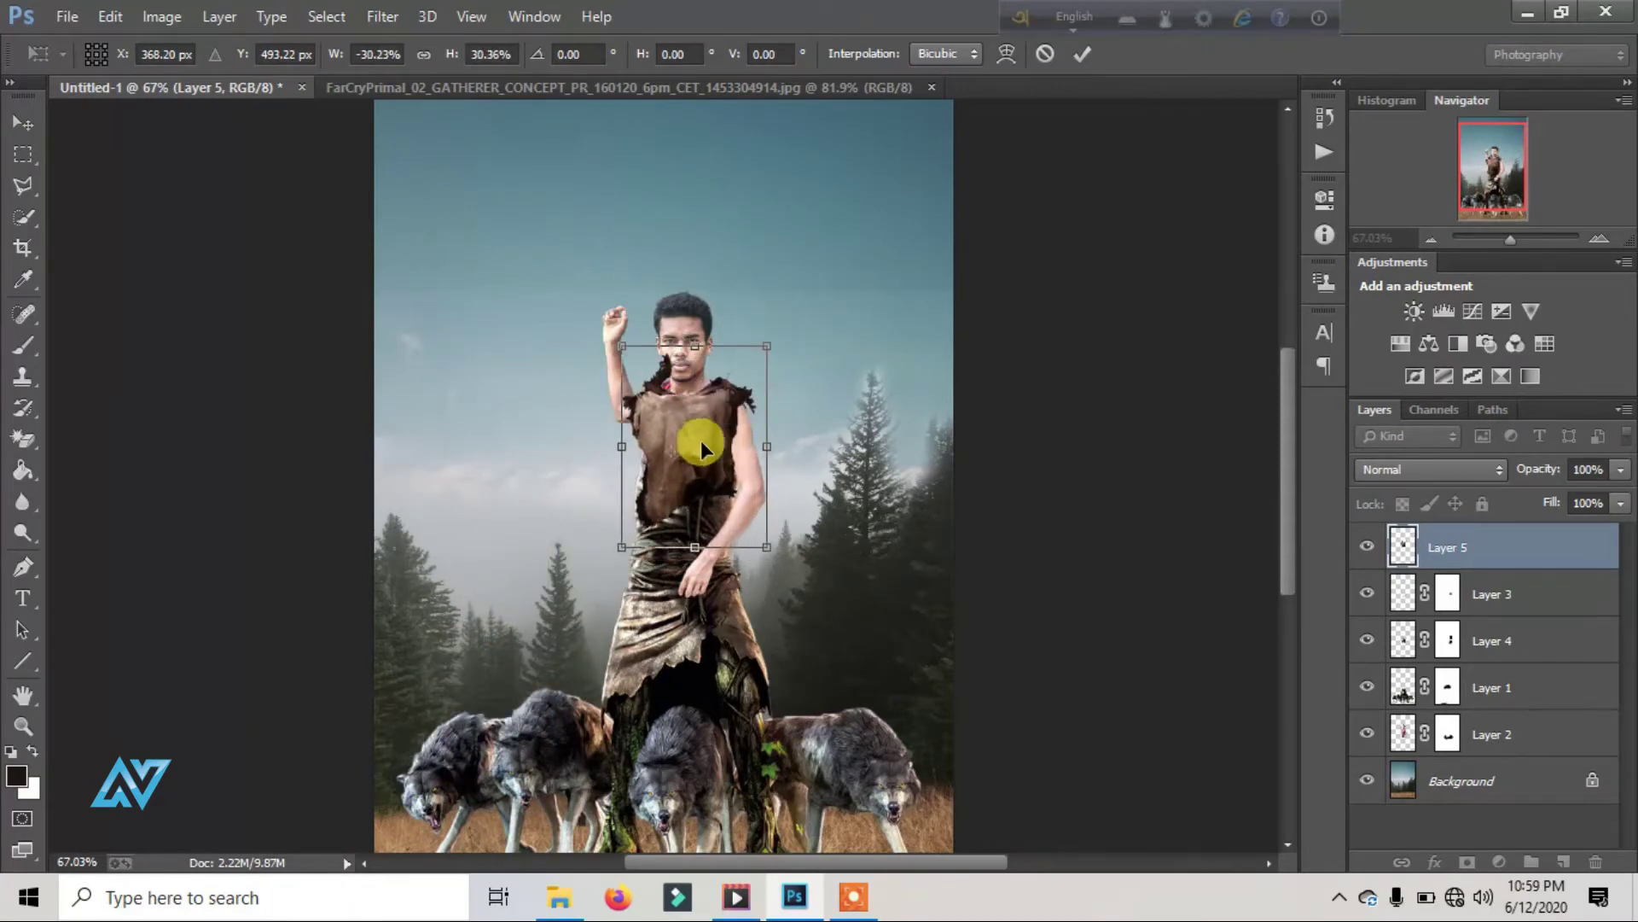
drag(1511, 229, 1530, 237)
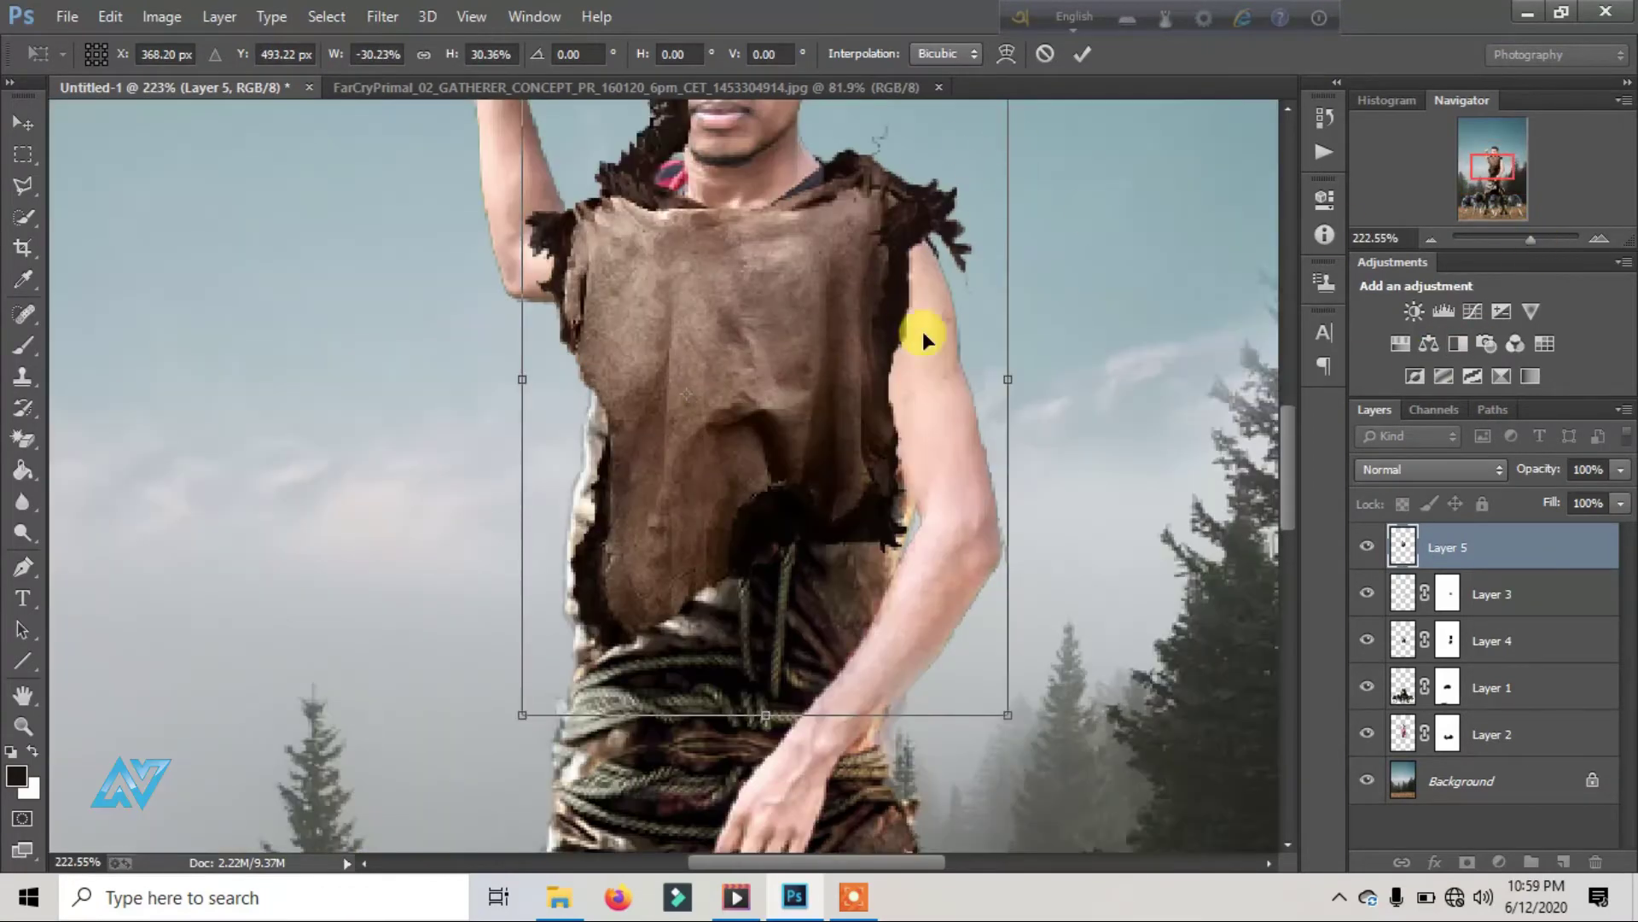
scroll(924, 335, up, 3)
drag(1068, 157, 1049, 190)
drag(842, 395, 787, 398)
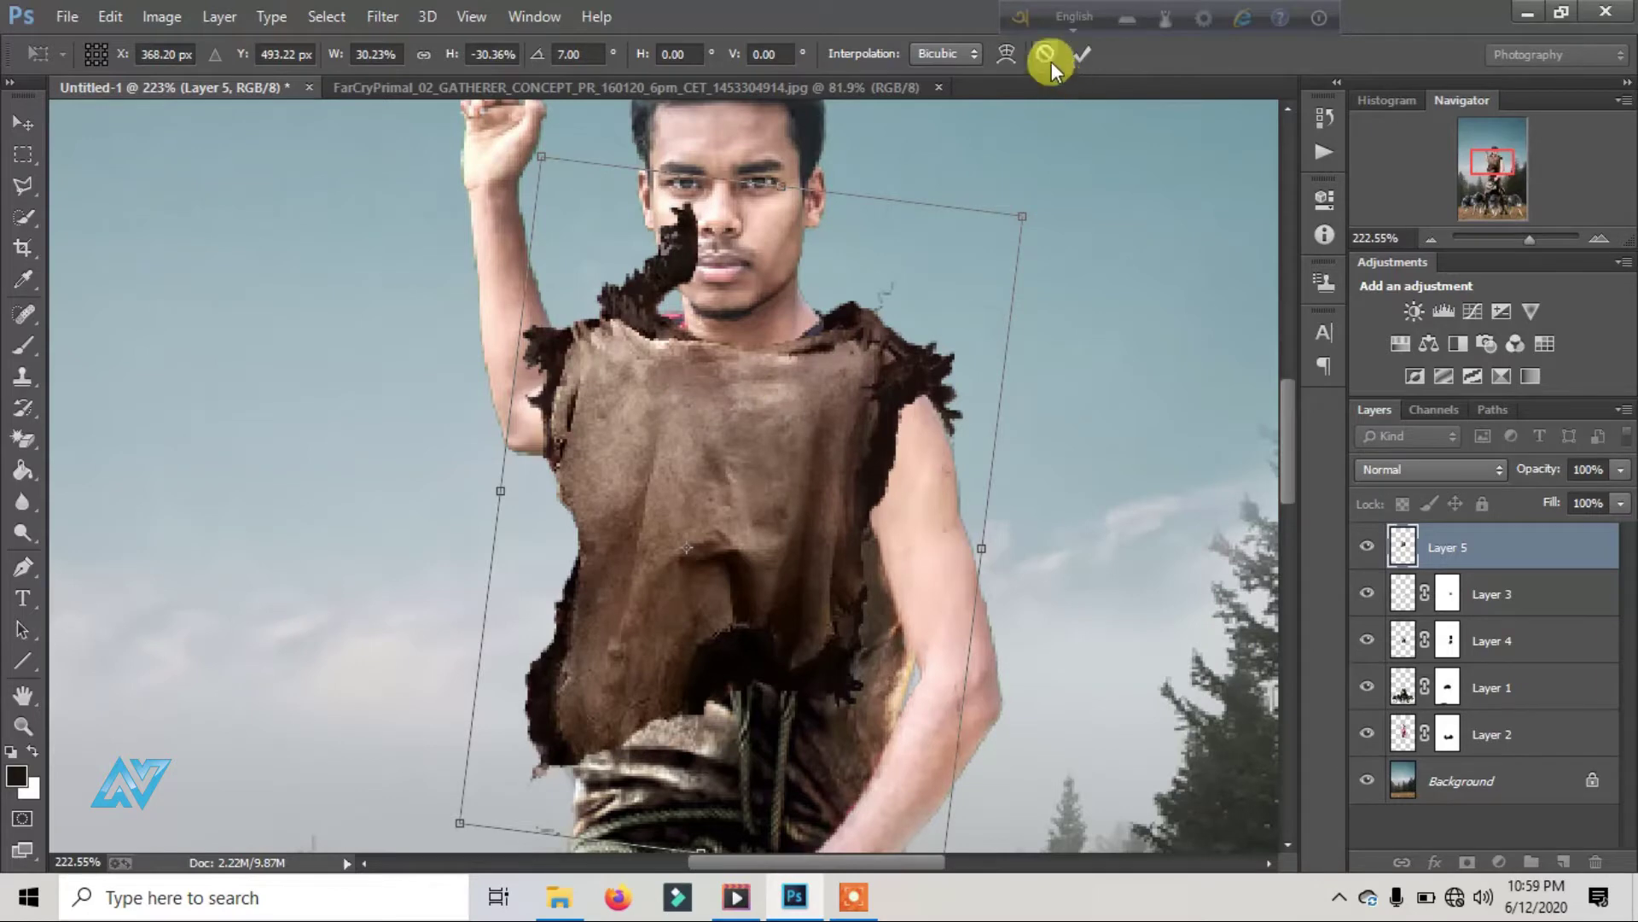
click(1083, 54)
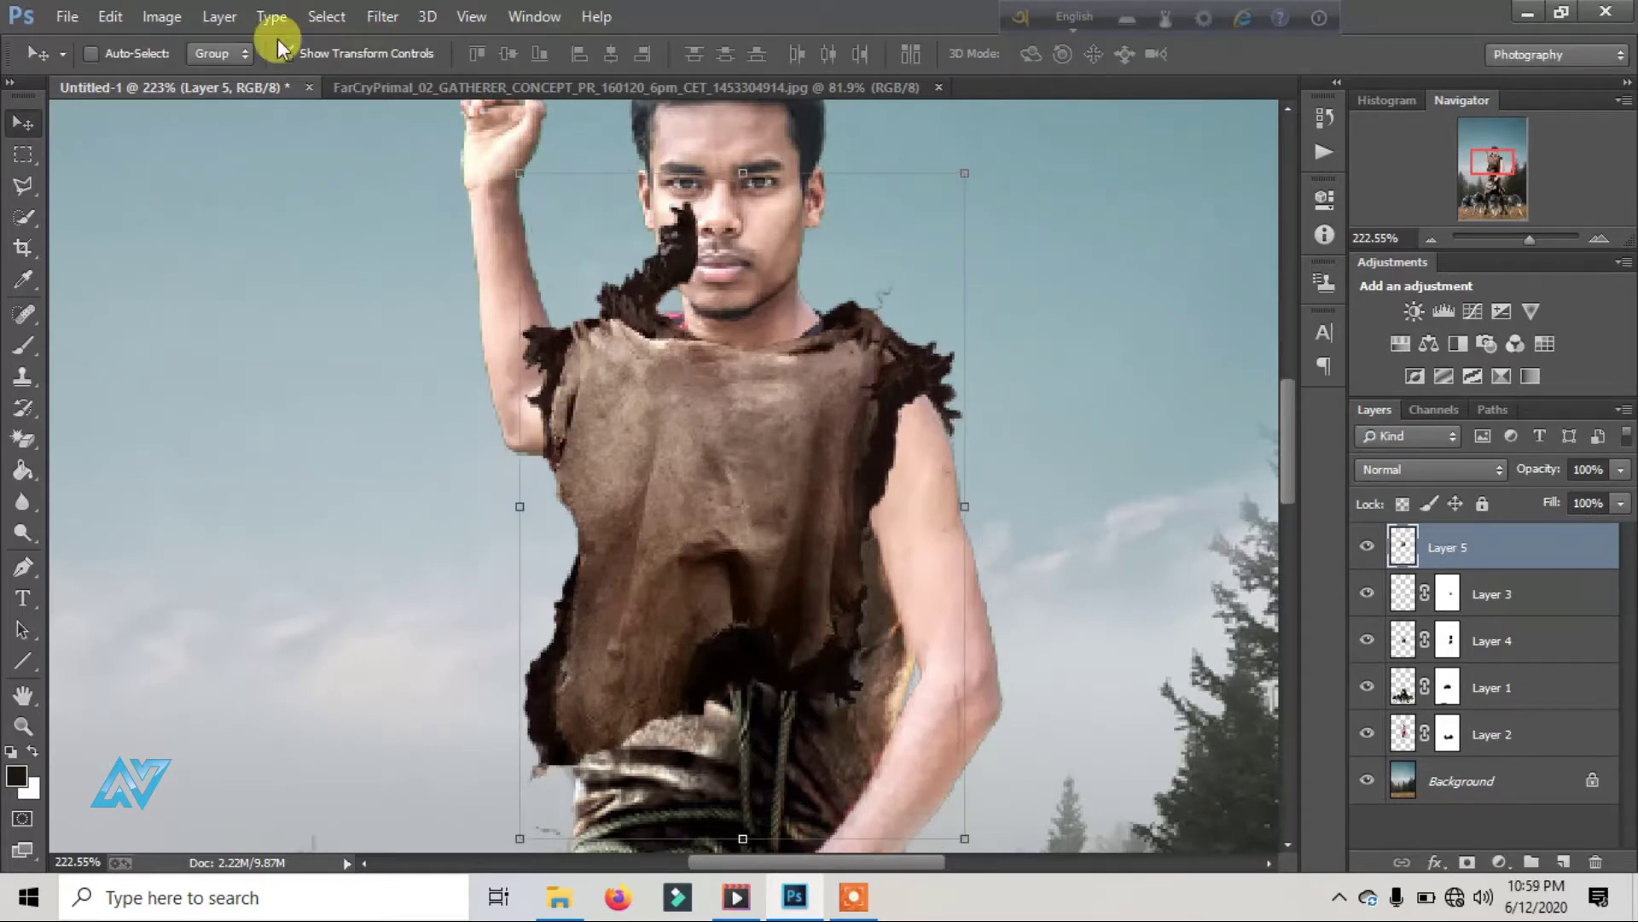
Step: Warp the tunic's left side toward the arm and reshape its lower-left edge and corner
click(107, 18)
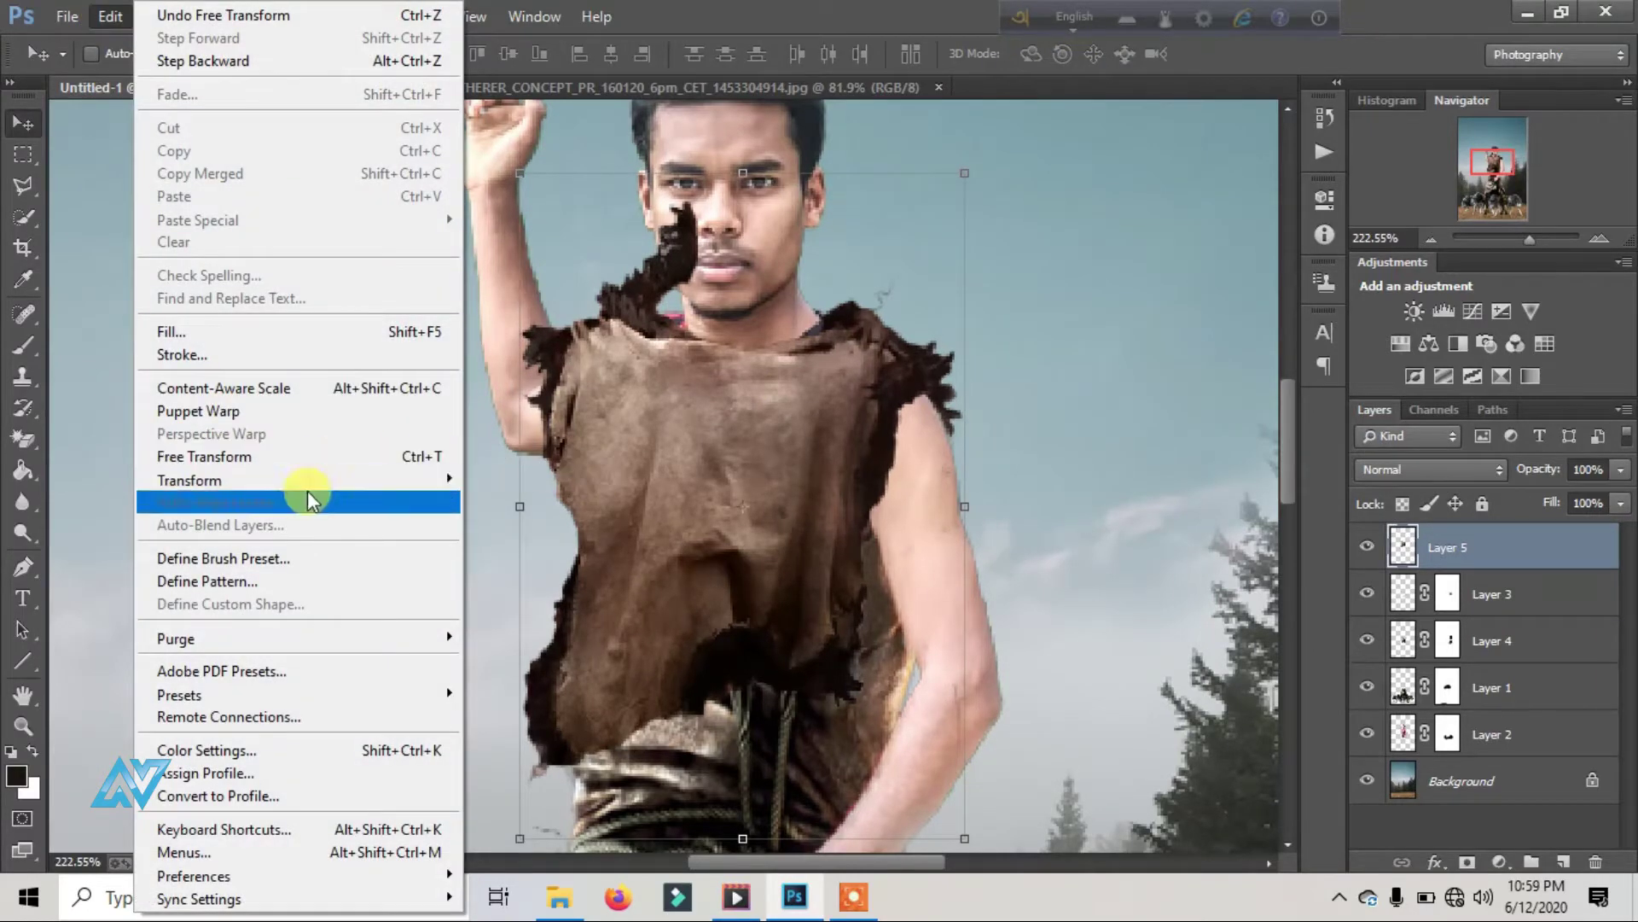
click(256, 456)
right_click(708, 512)
click(772, 322)
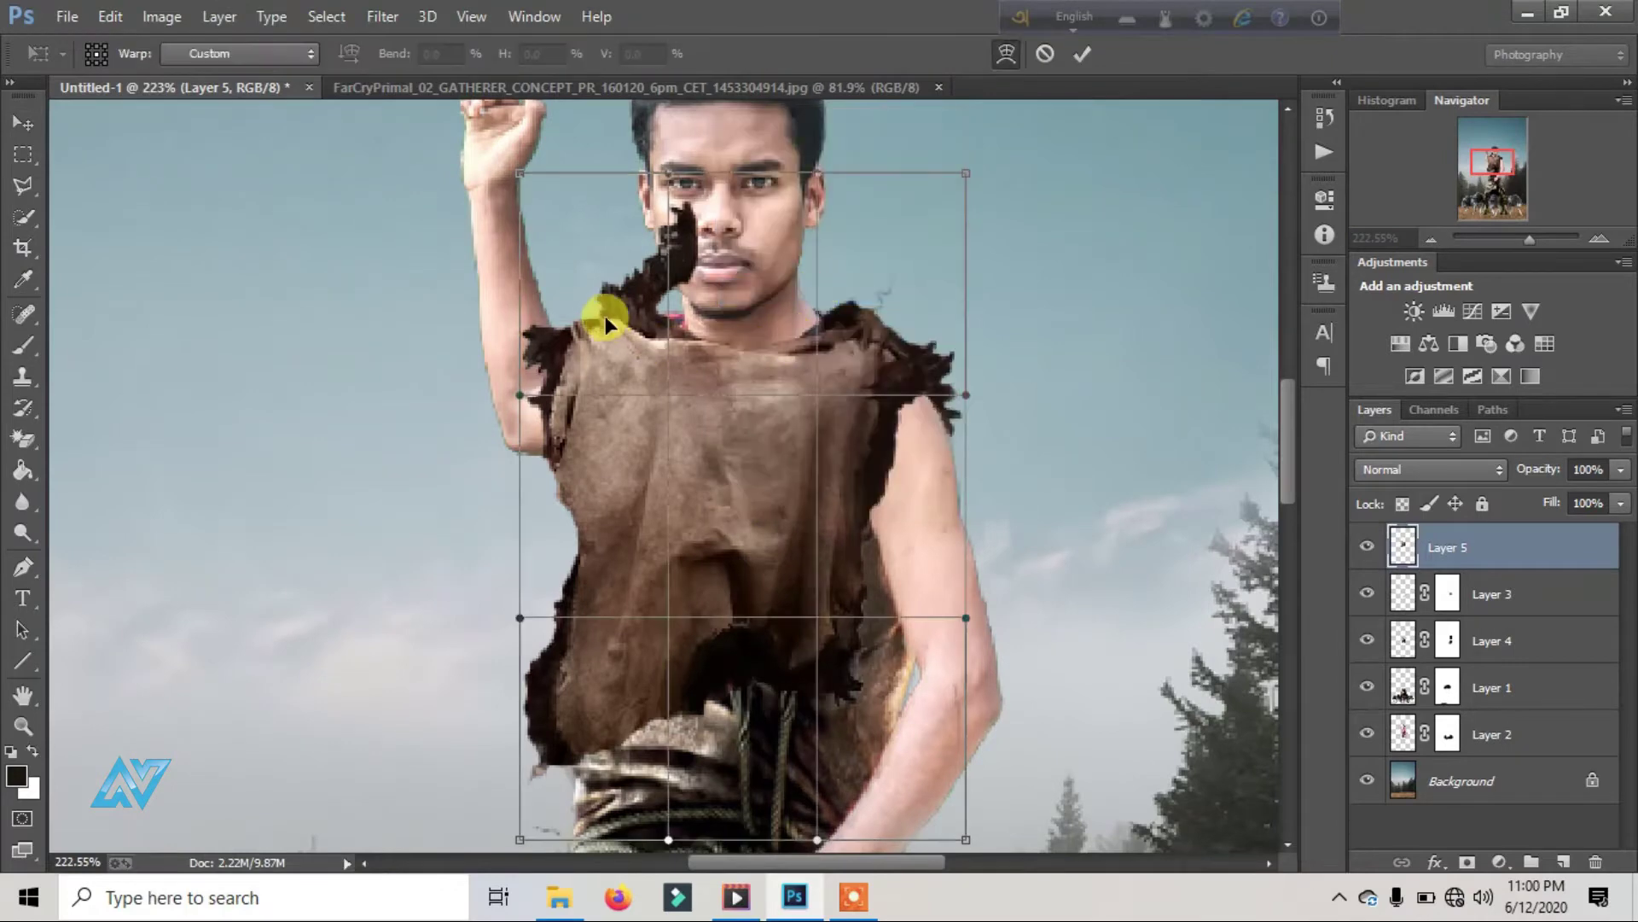
mouse_move(594, 378)
mouse_down()
mouse_move(618, 372)
mouse_move(551, 713)
mouse_move(566, 699)
mouse_up()
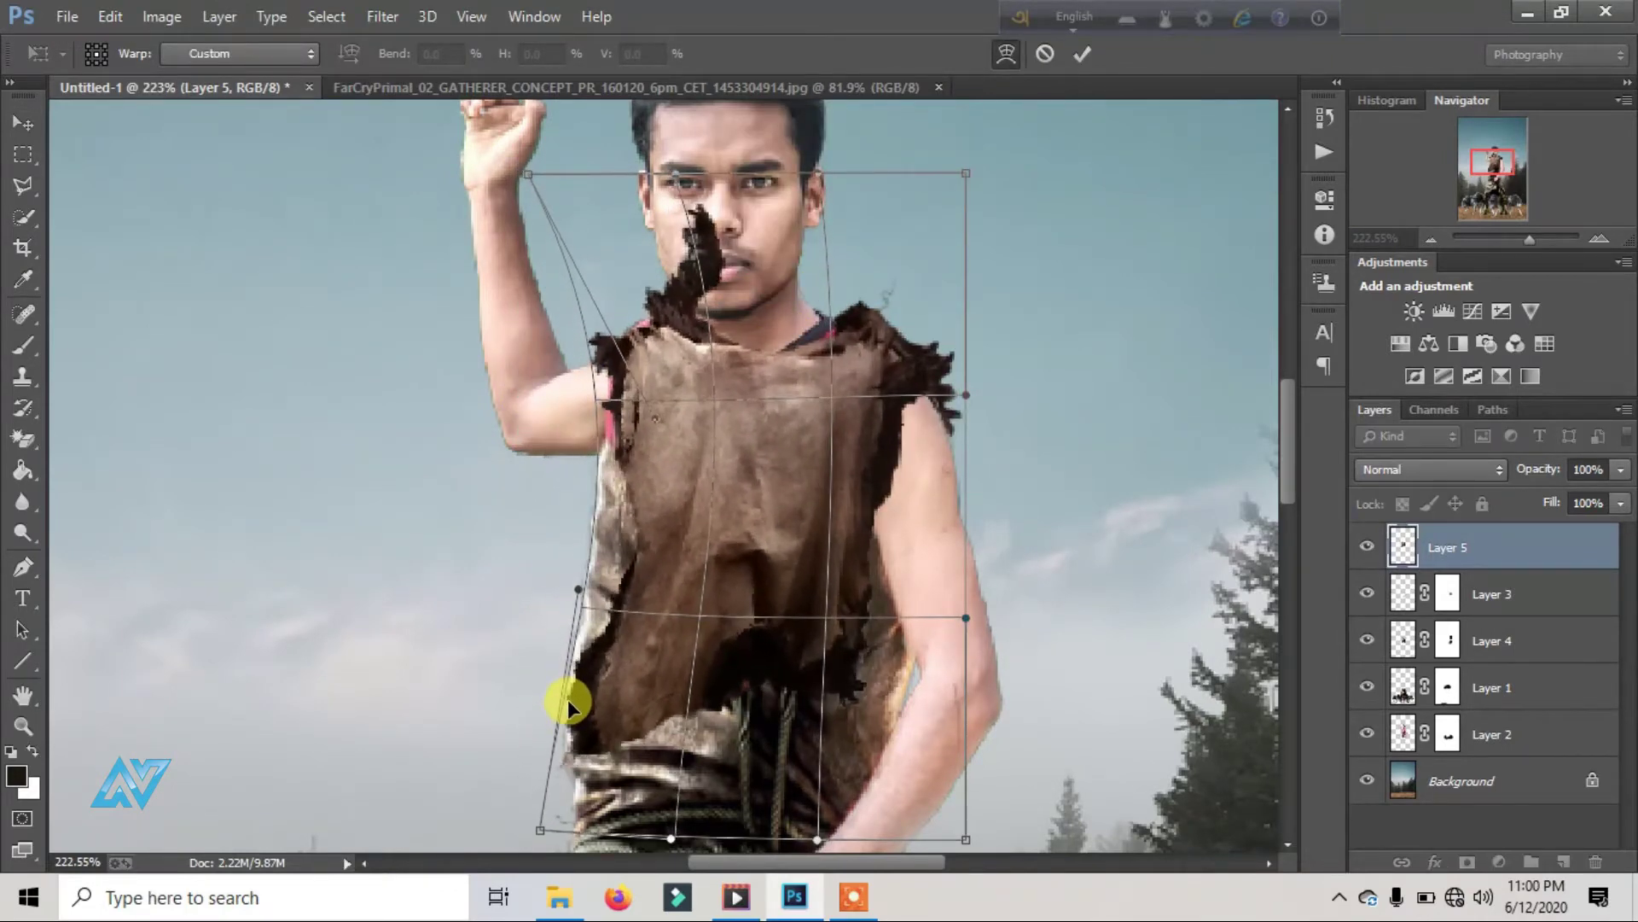
drag(635, 530, 602, 528)
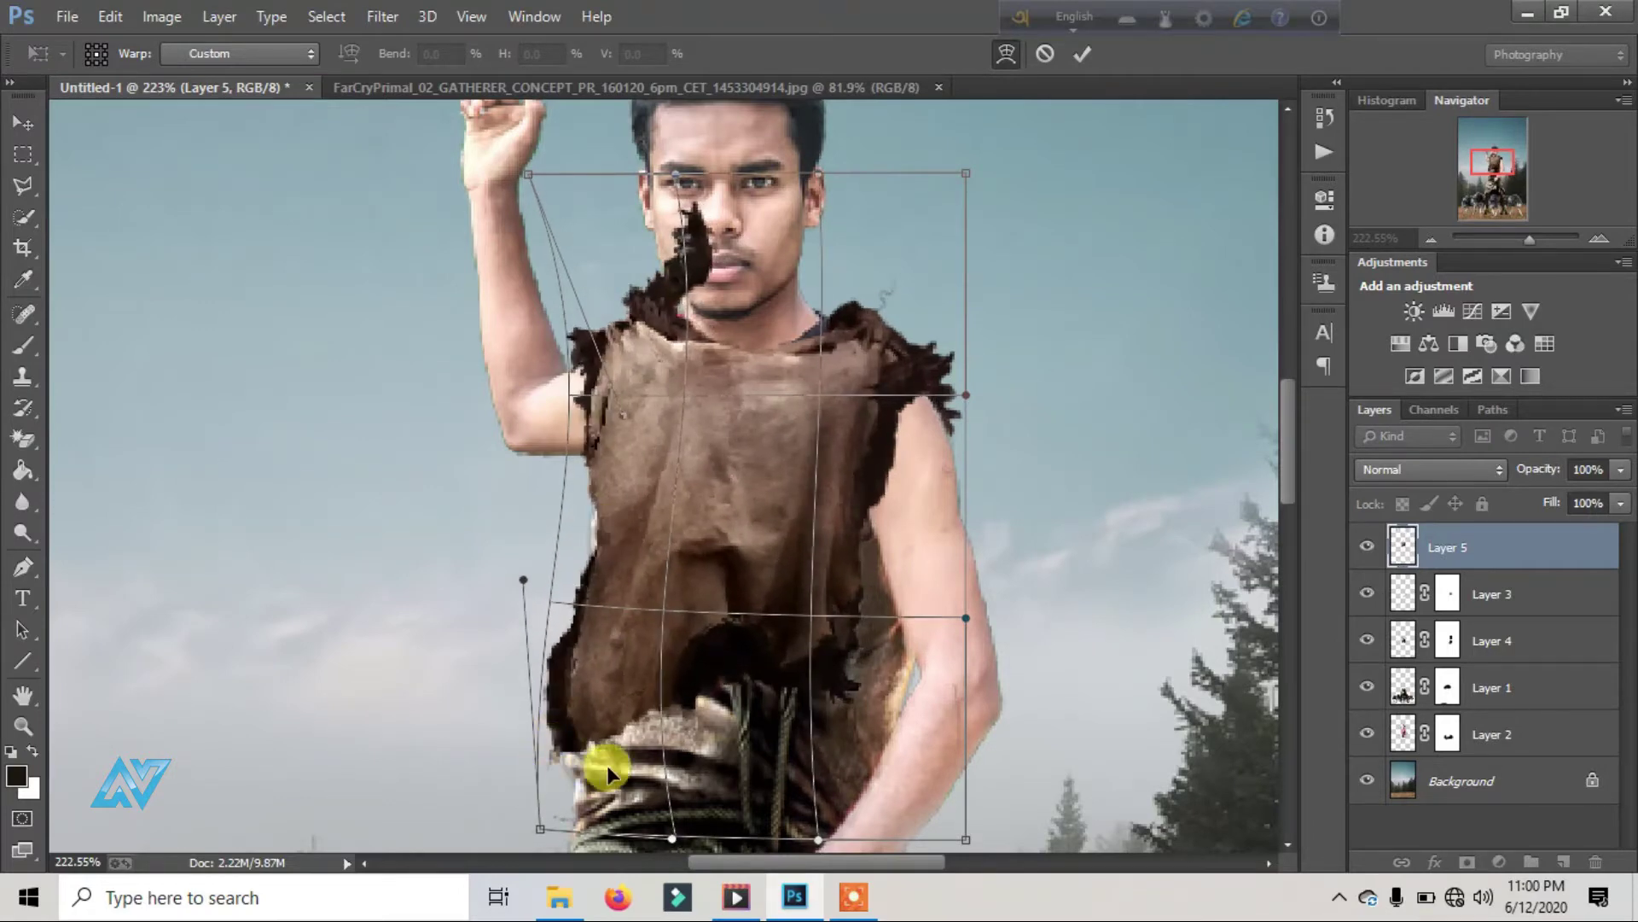
drag(607, 764, 635, 766)
drag(560, 826, 607, 809)
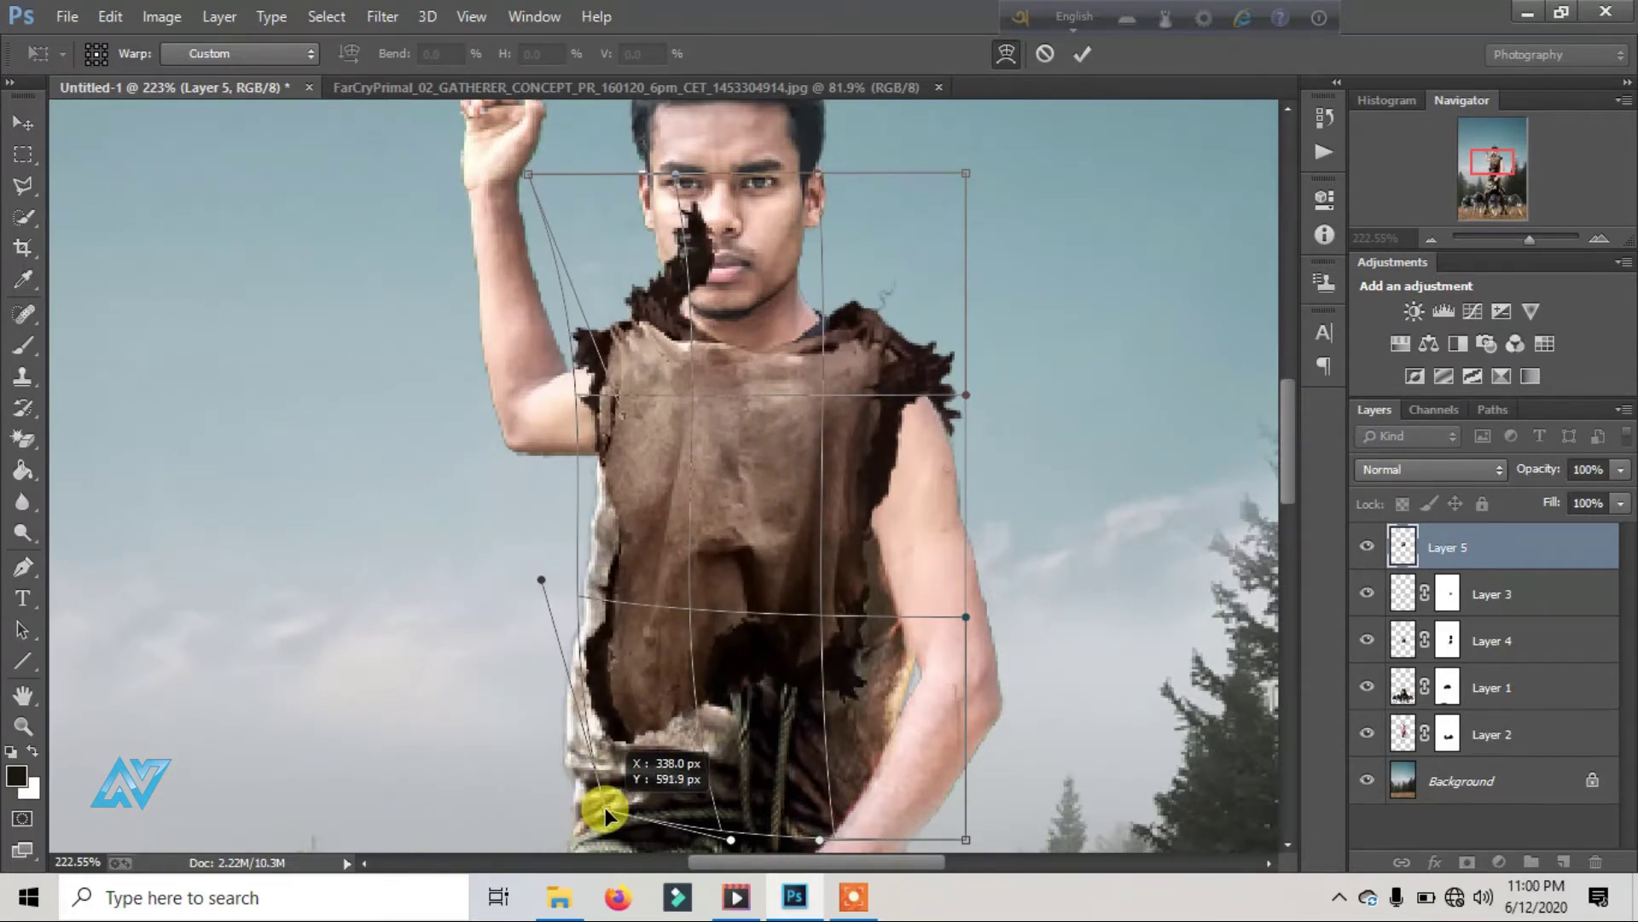
drag(627, 520, 606, 535)
drag(603, 341, 618, 321)
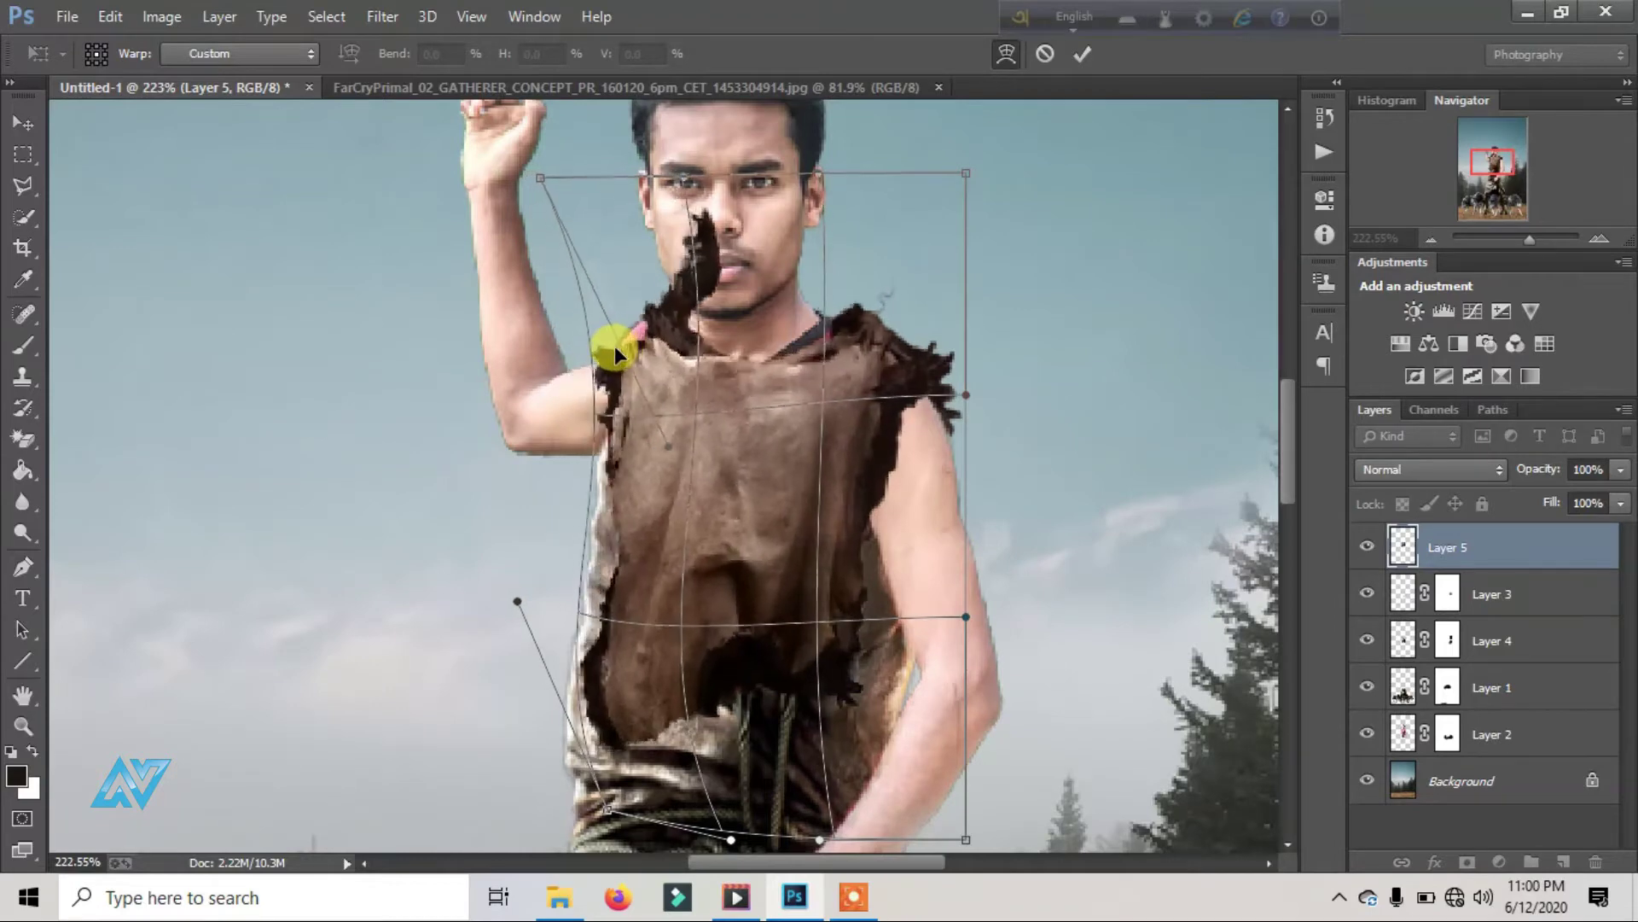
Step: Refine the warp around the right shoulder, bottom edge and collar, then commit it
drag(609, 457, 598, 522)
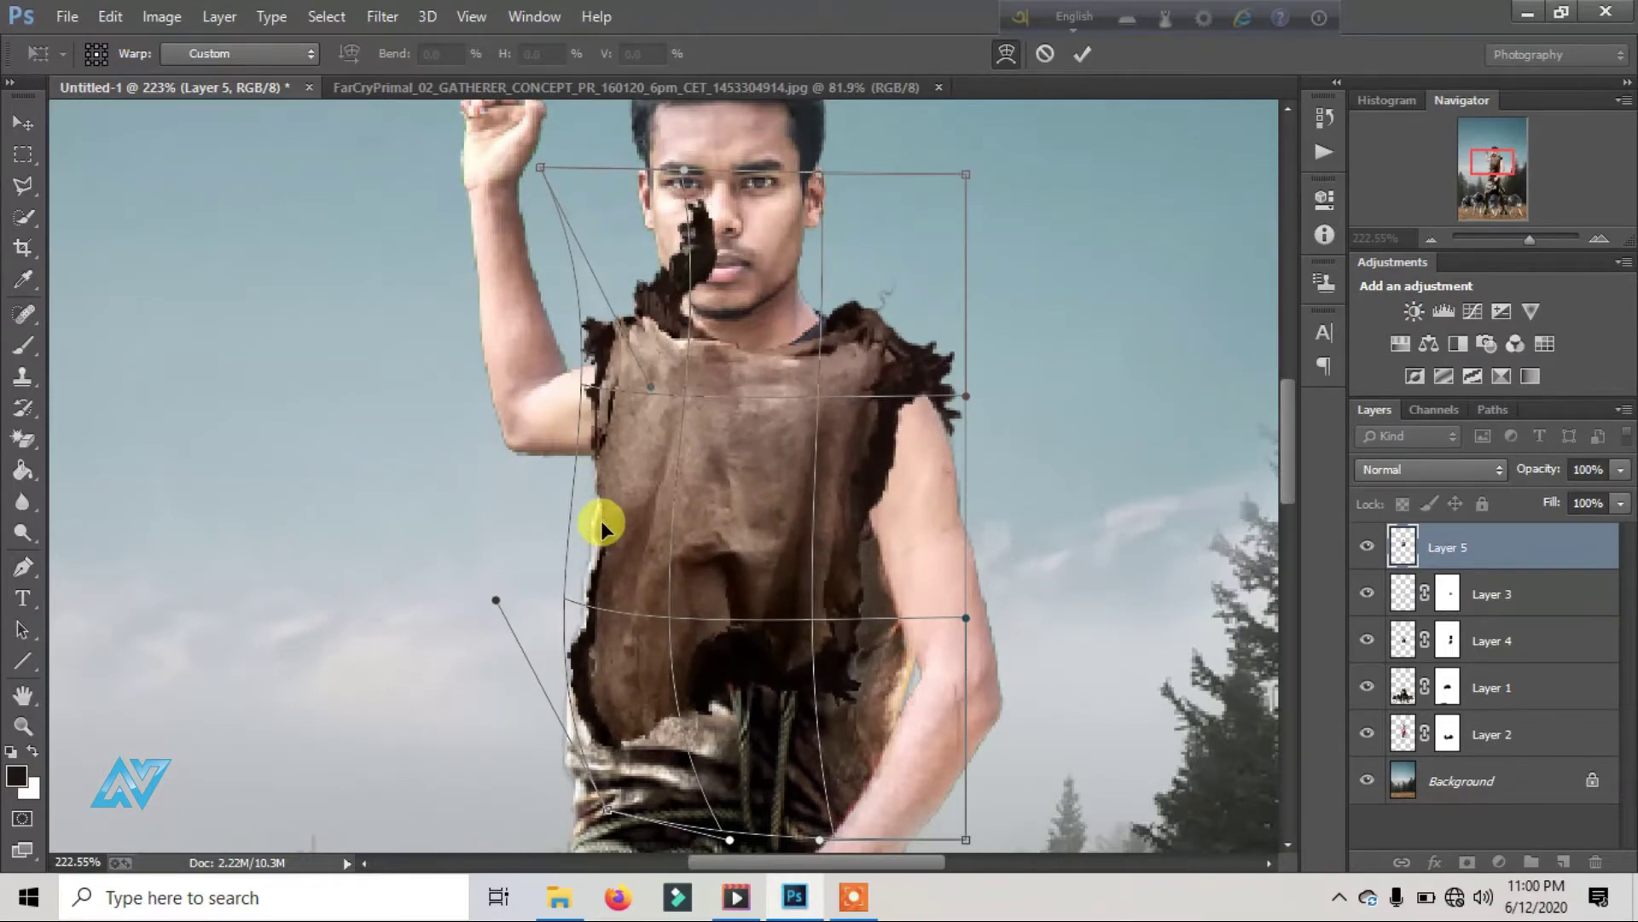
drag(905, 368, 885, 374)
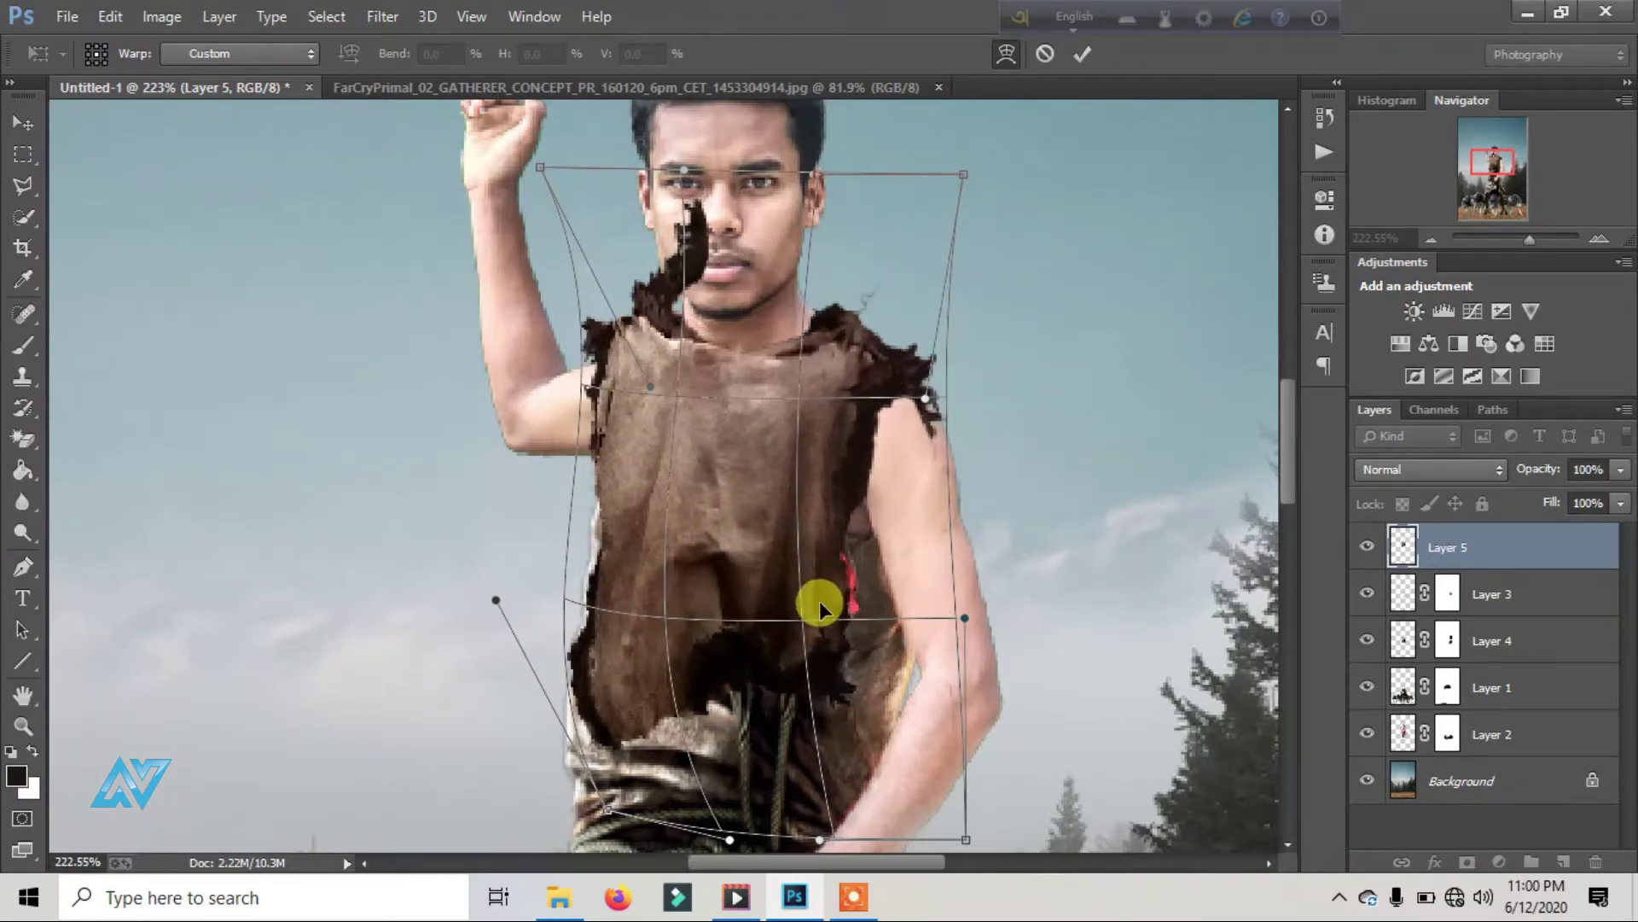
drag(819, 601, 838, 602)
mouse_move(885, 529)
mouse_down()
mouse_move(894, 585)
mouse_move(990, 620)
mouse_up()
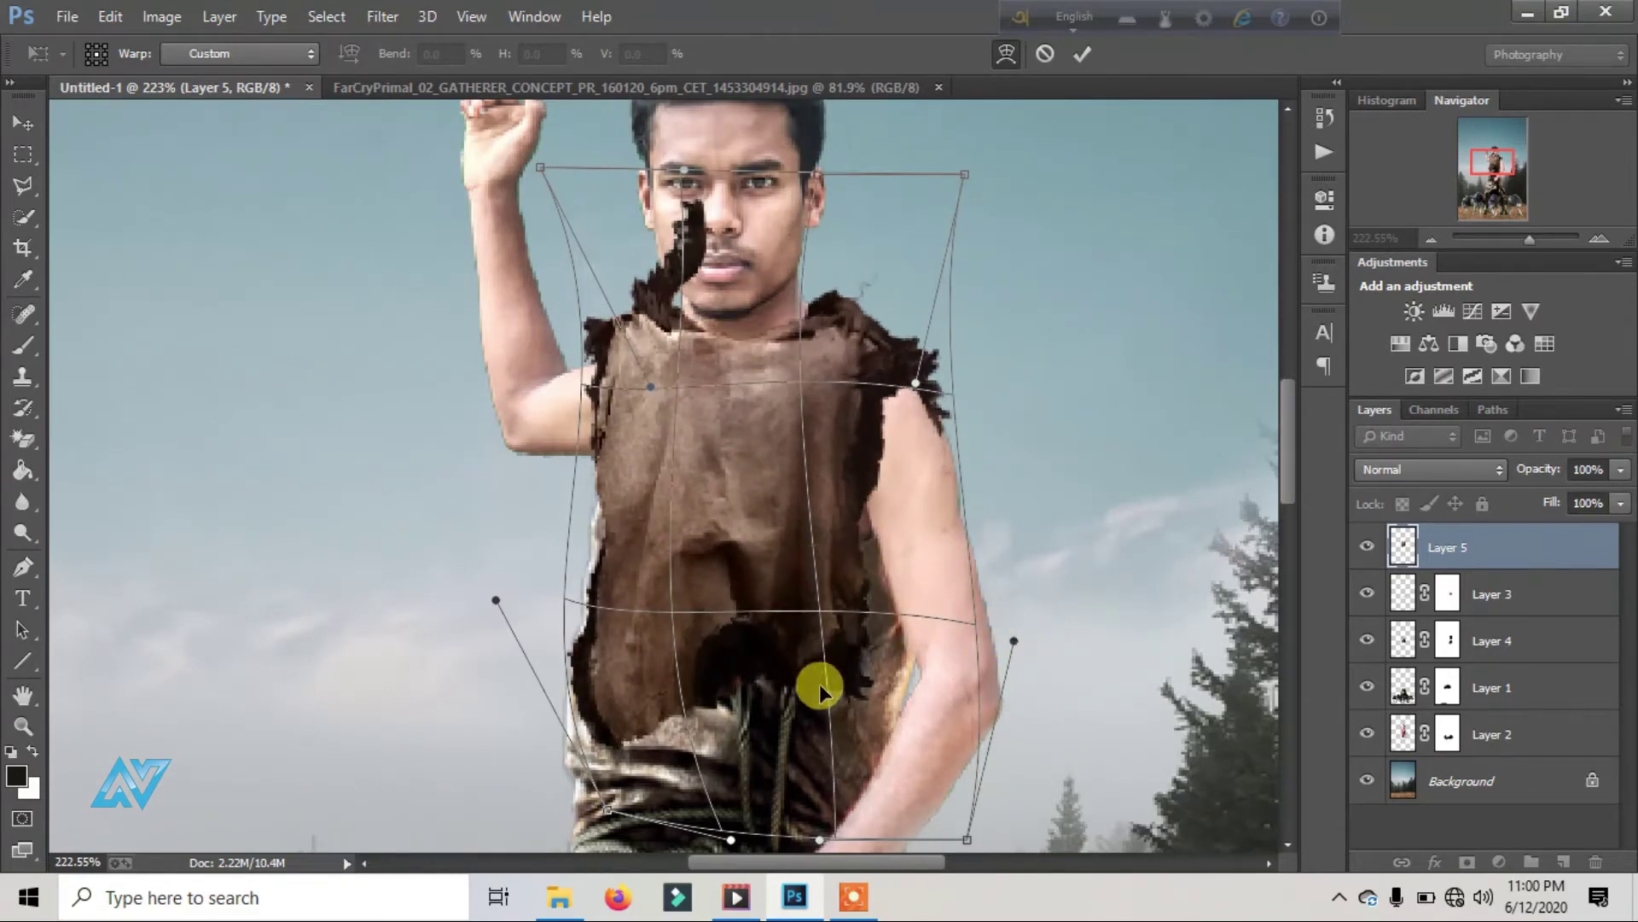
mouse_move(819, 684)
mouse_down()
mouse_move(826, 733)
mouse_move(813, 728)
mouse_up()
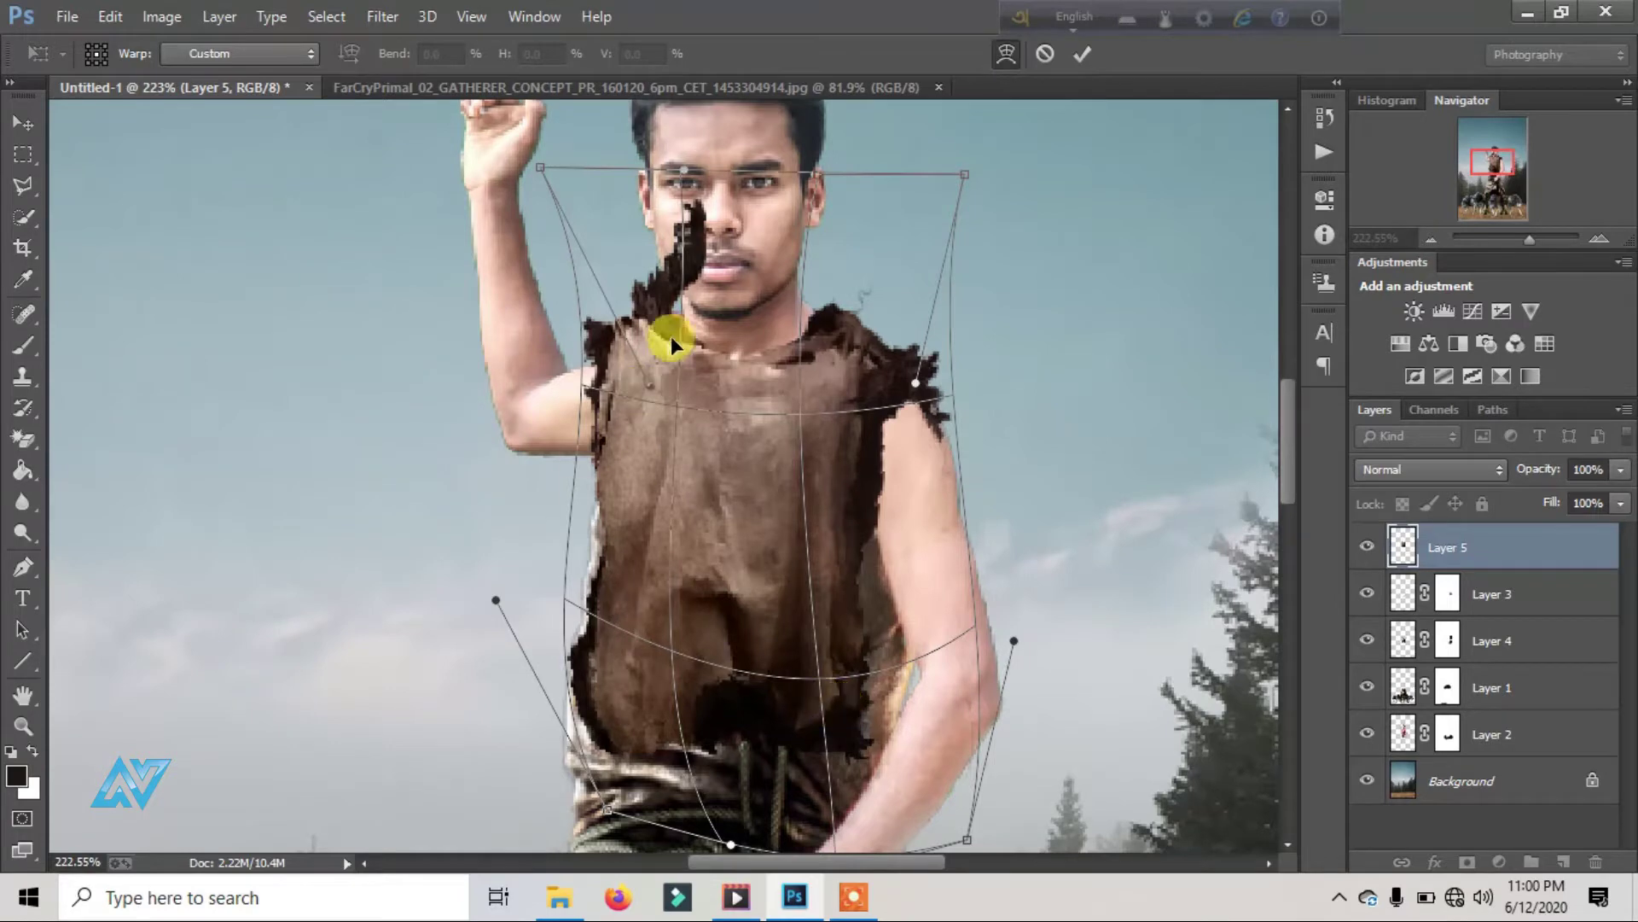
drag(673, 296, 684, 312)
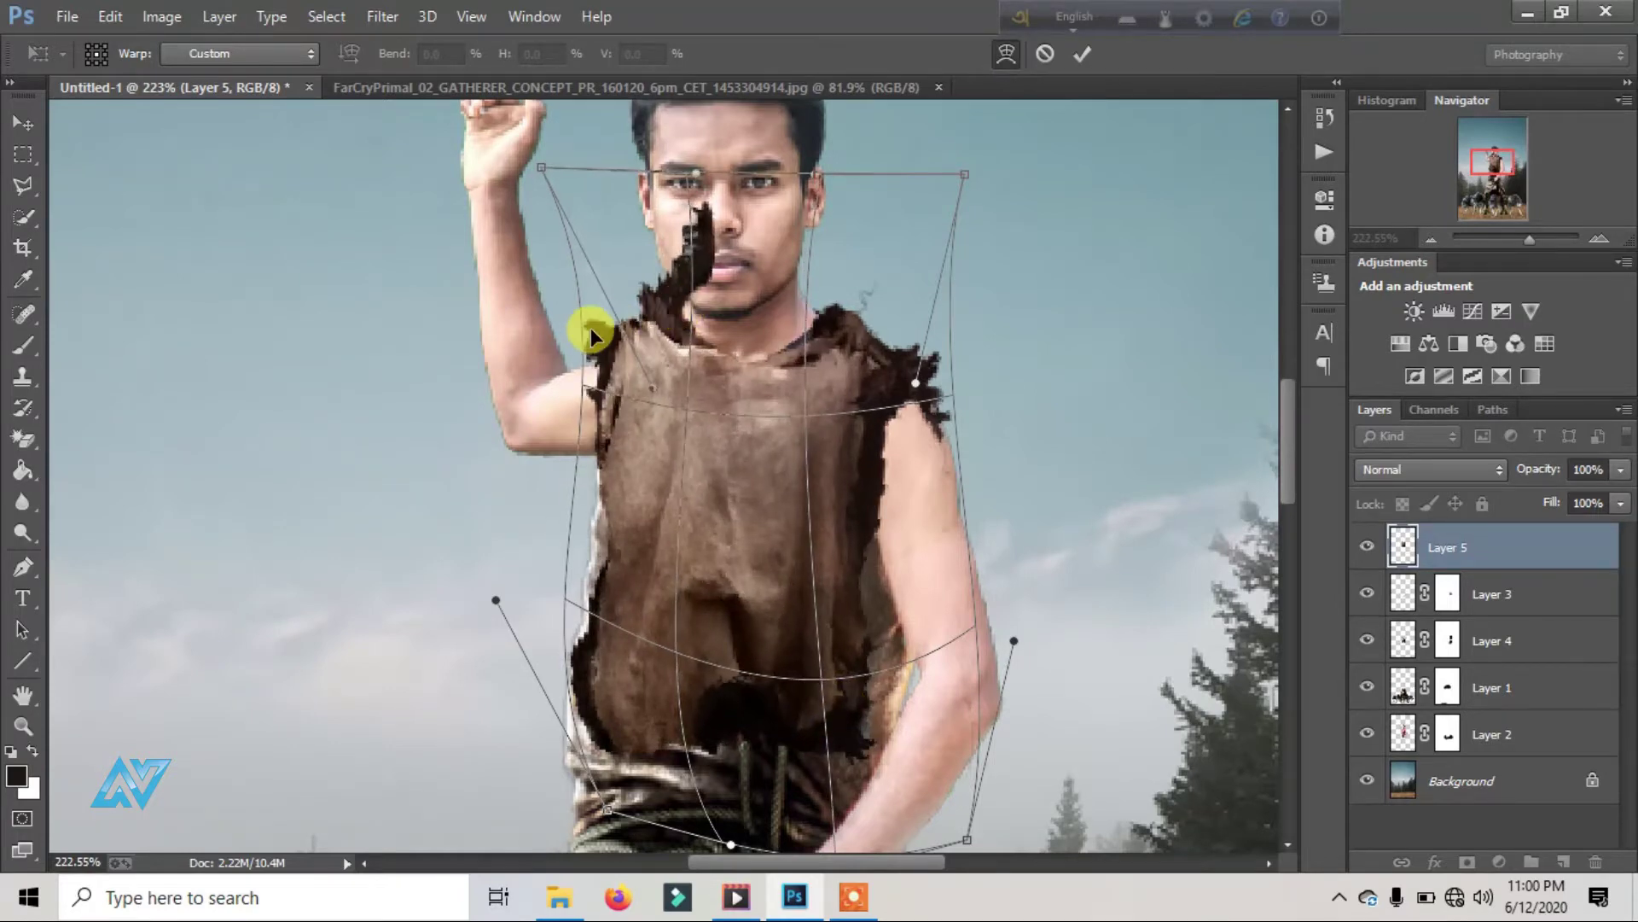
drag(590, 333, 601, 330)
drag(621, 539, 601, 535)
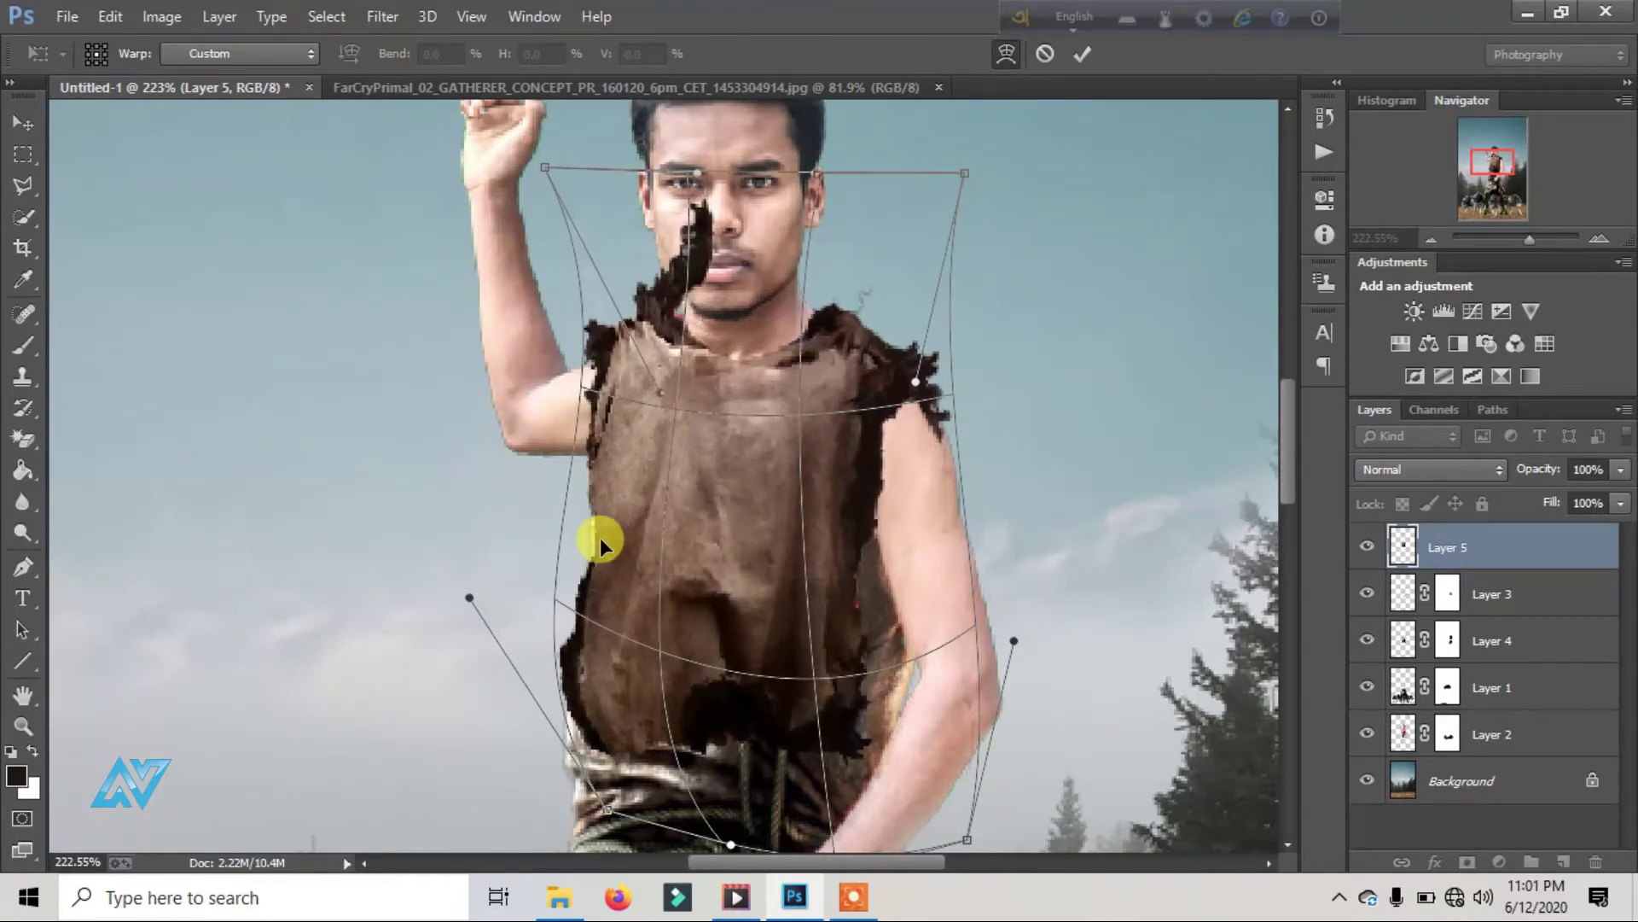
click(1082, 53)
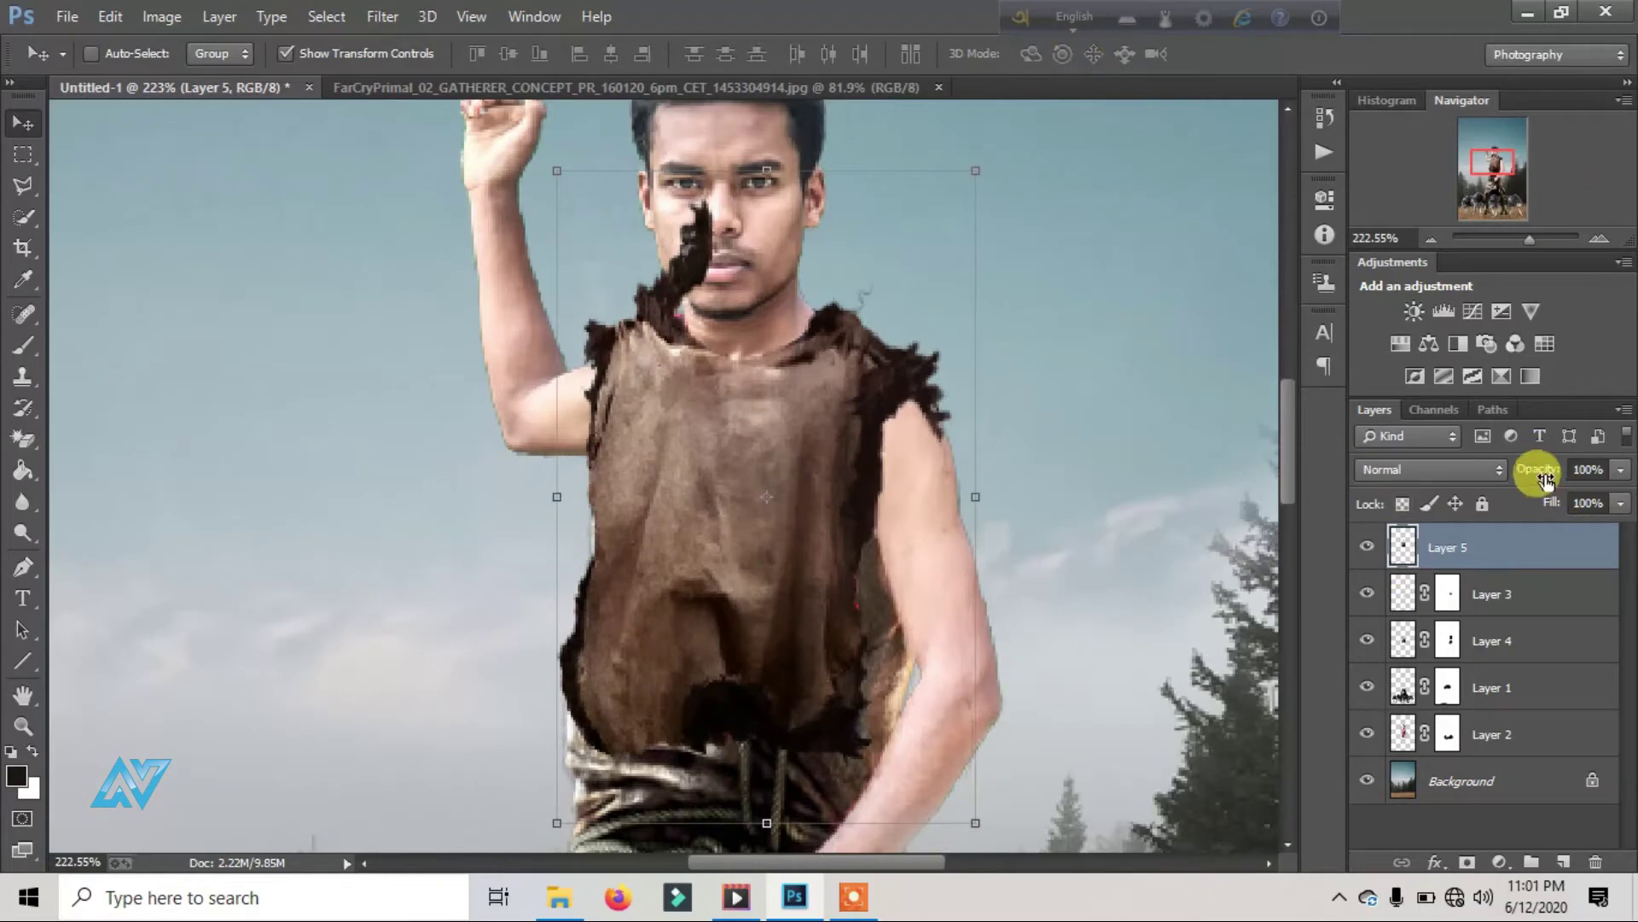
Step: Lower Layer 5's opacity, add a mask, and paint black over the smudges on nose and mouth
drag(1541, 471, 1475, 474)
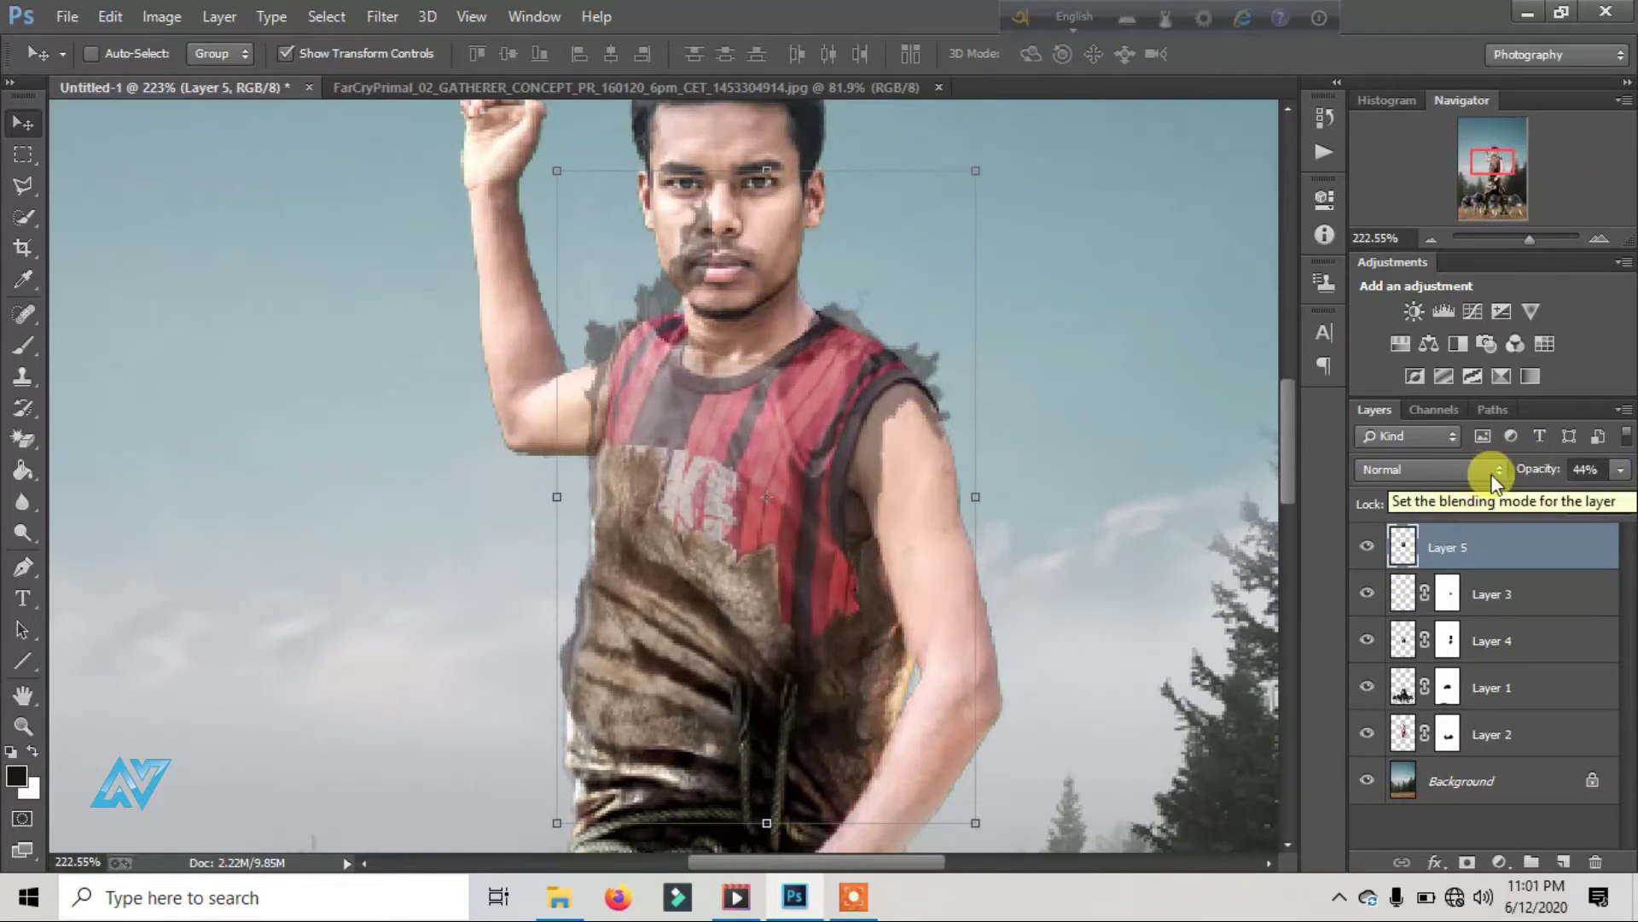
click(1466, 861)
drag(1492, 163, 1485, 155)
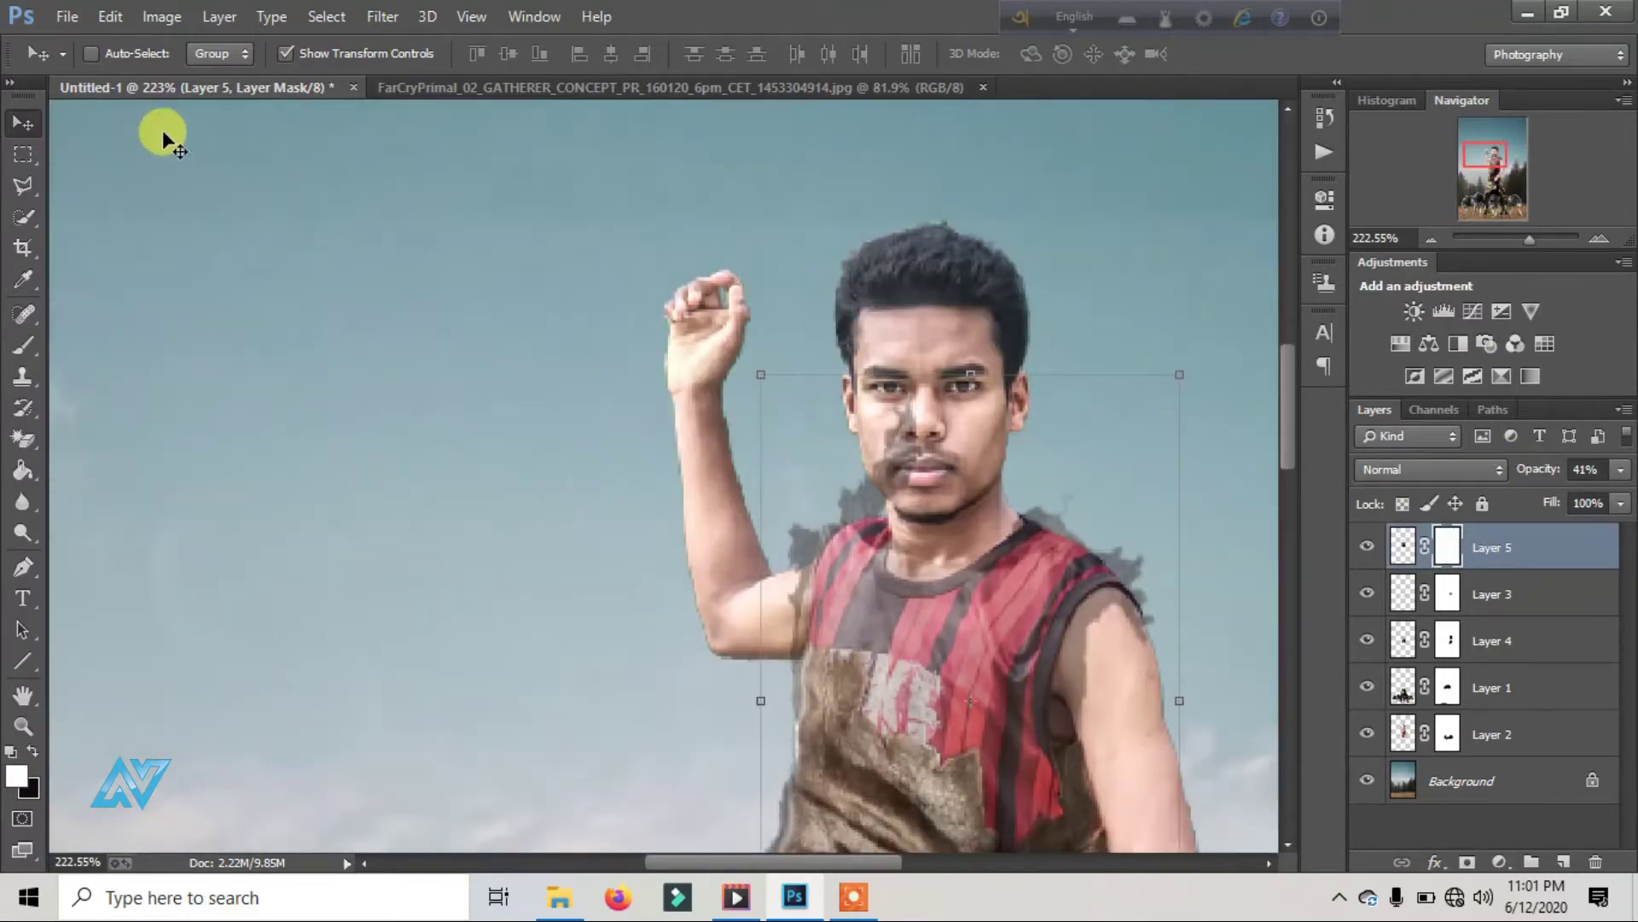
click(21, 345)
drag(1529, 238, 1539, 238)
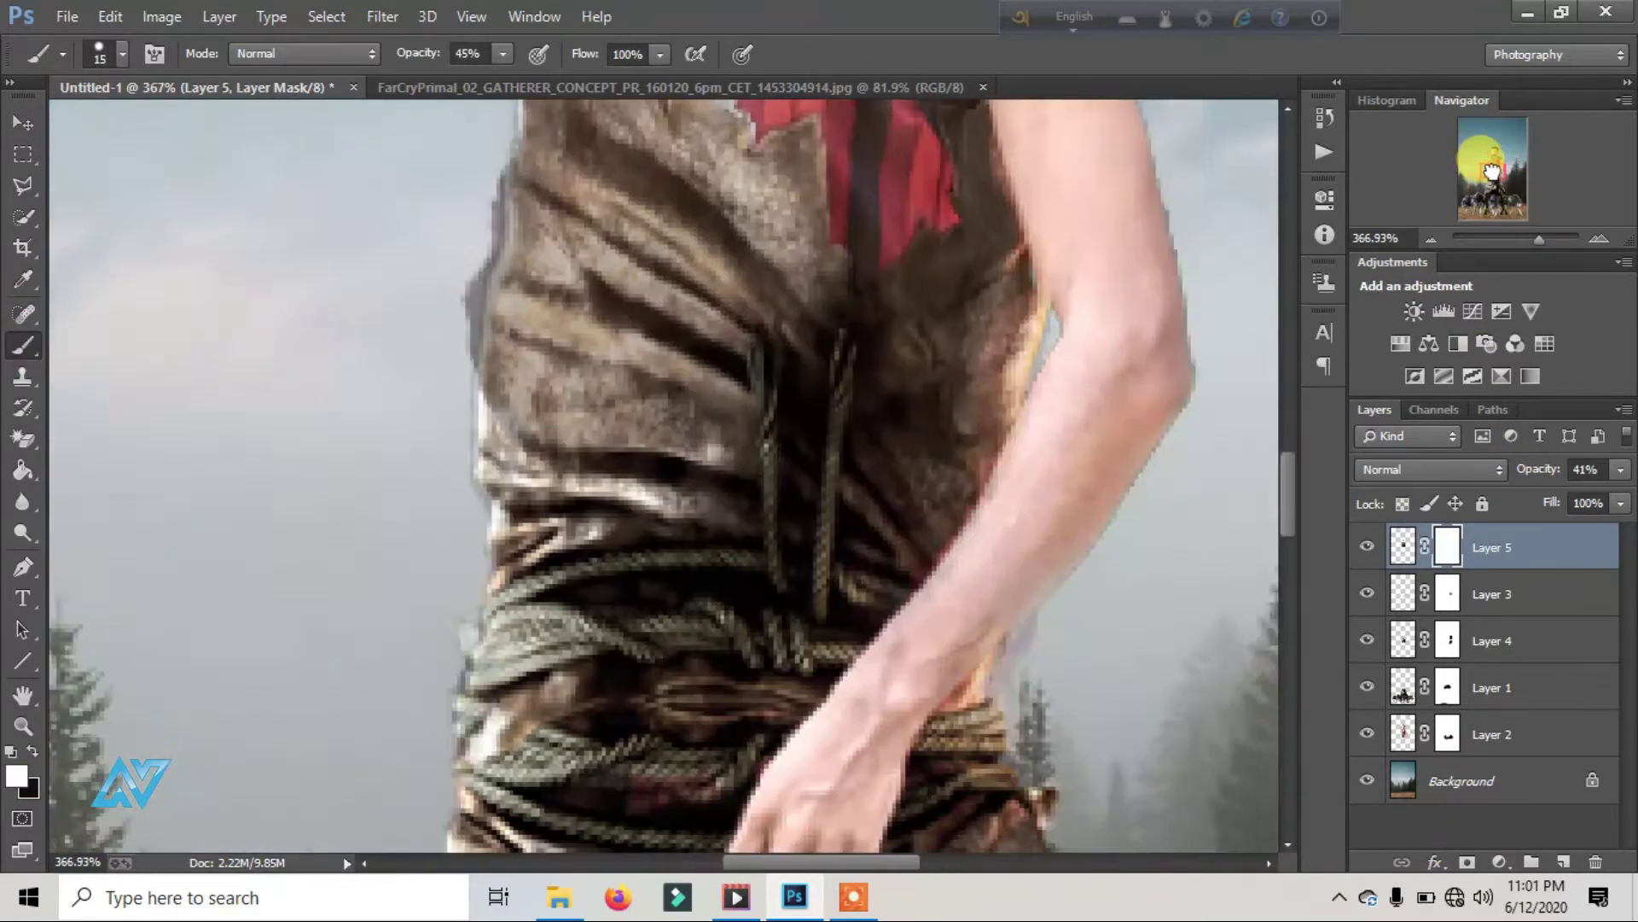
drag(1489, 184, 1491, 155)
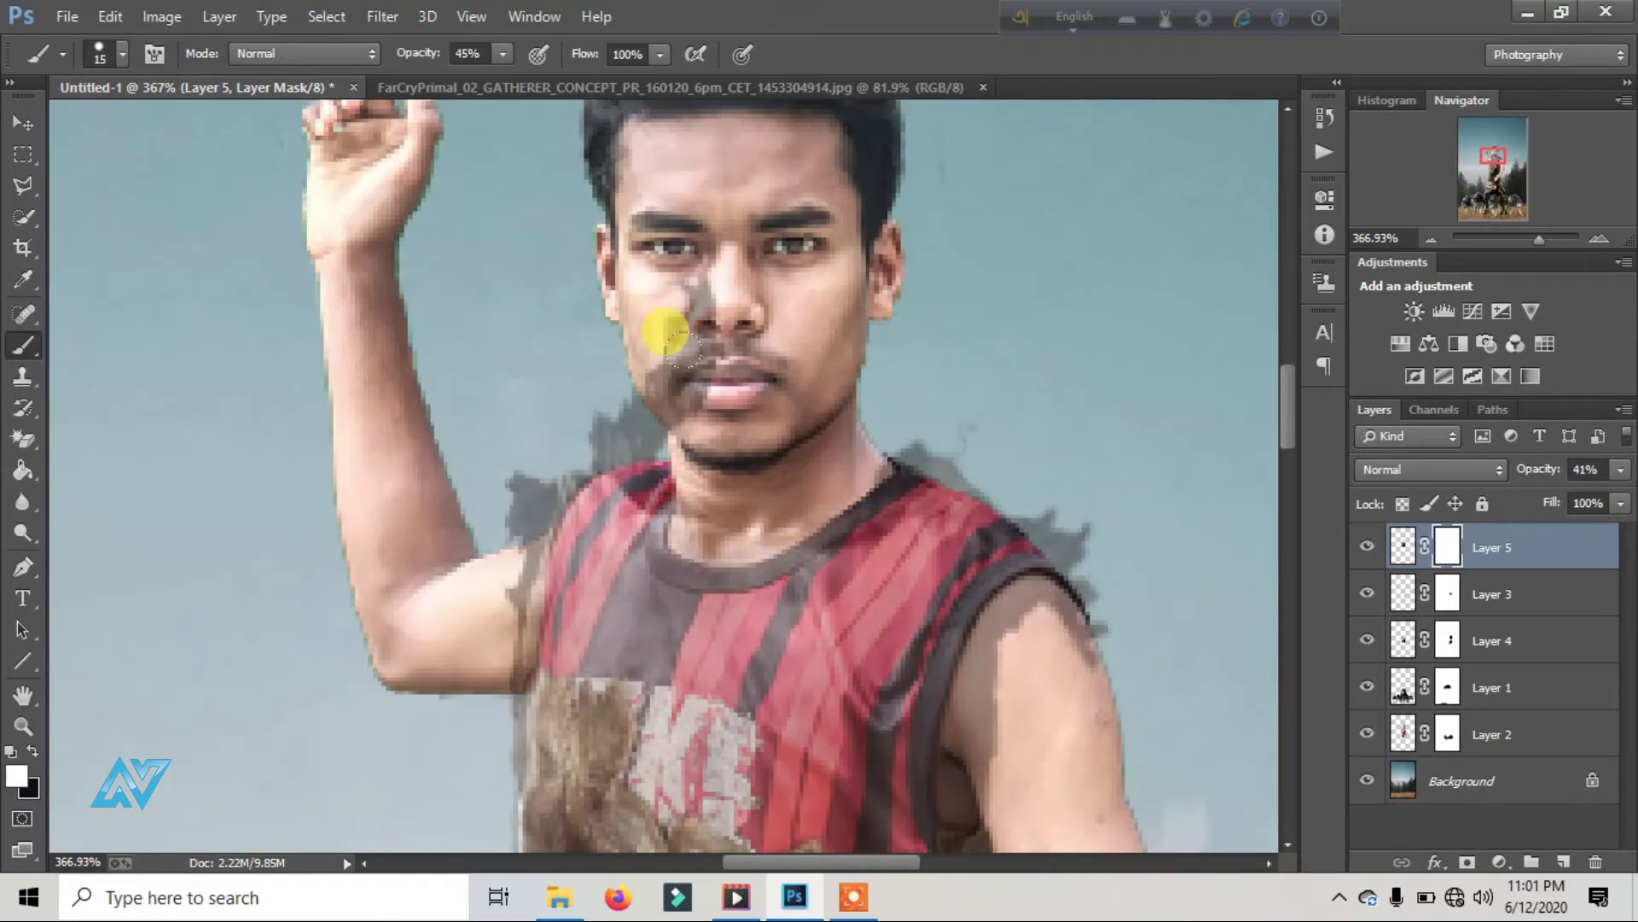
click(31, 753)
drag(662, 256, 682, 375)
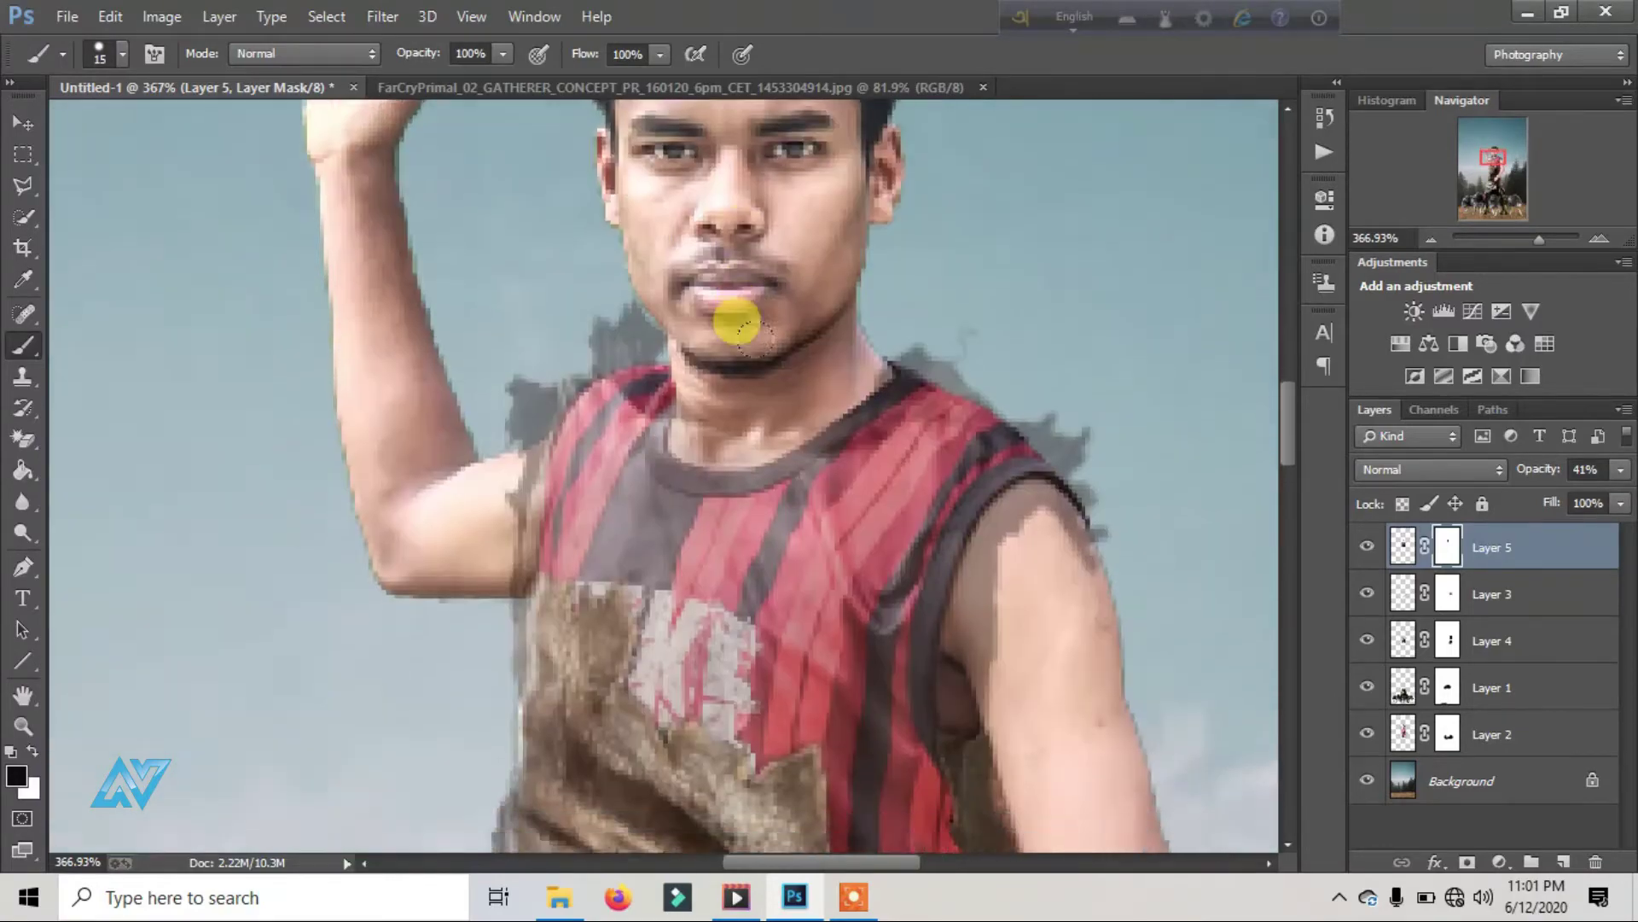
Step: Set Layer 5's opacity to 100% and zoom out to view the whole figure
scroll(732, 322, down, 5)
scroll(732, 322, down, 5)
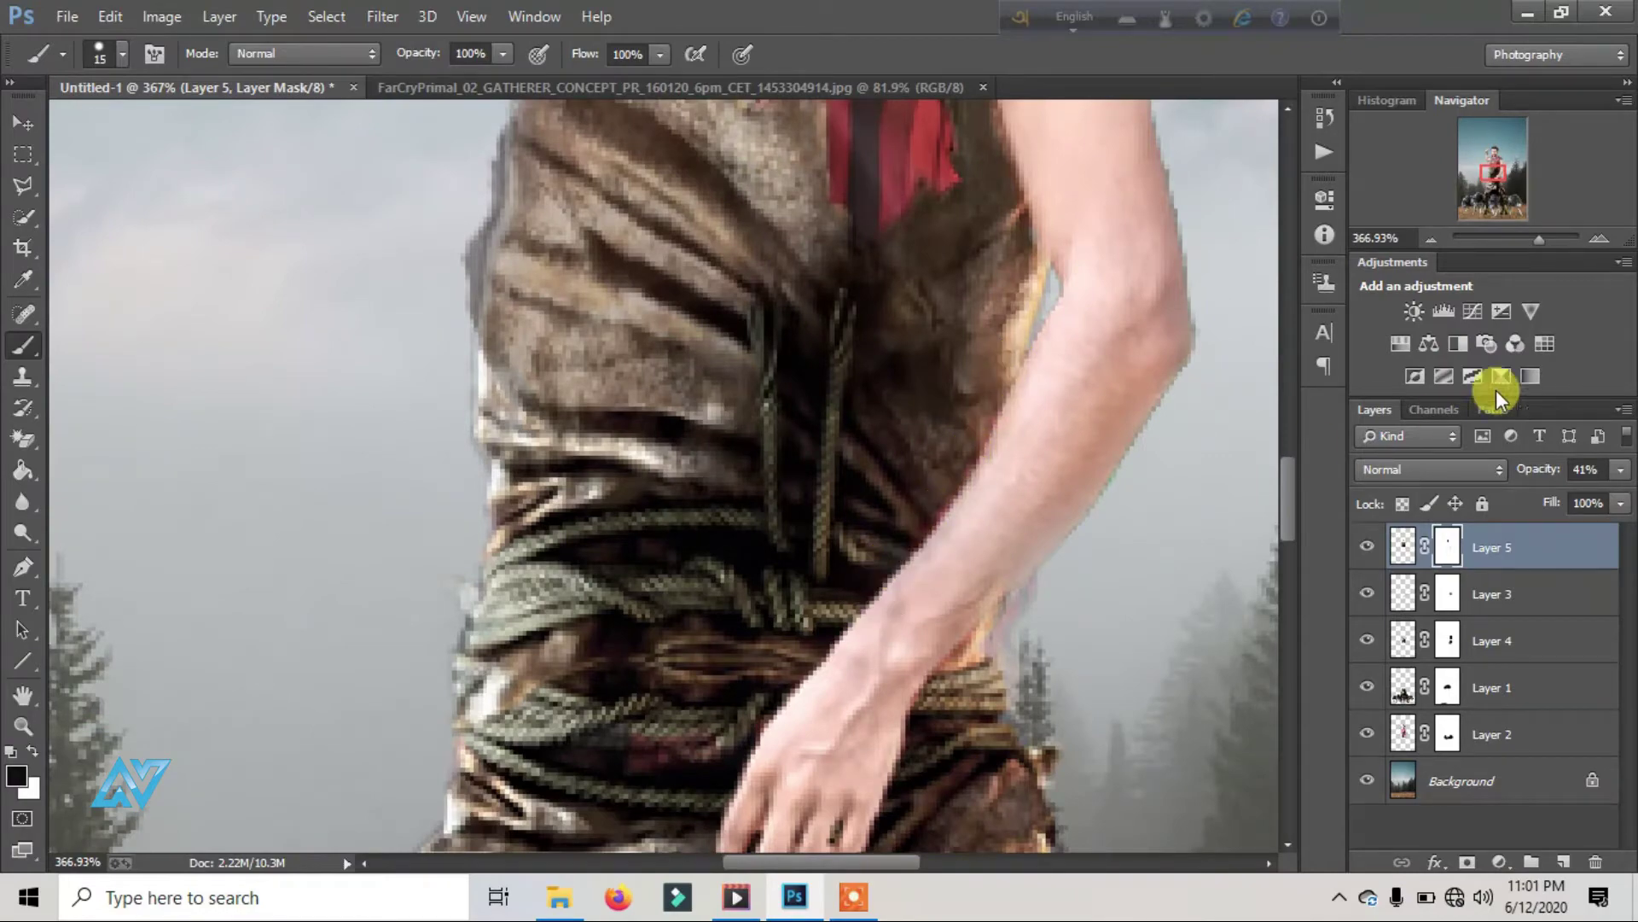
click(1619, 468)
scroll(951, 421, up, 2)
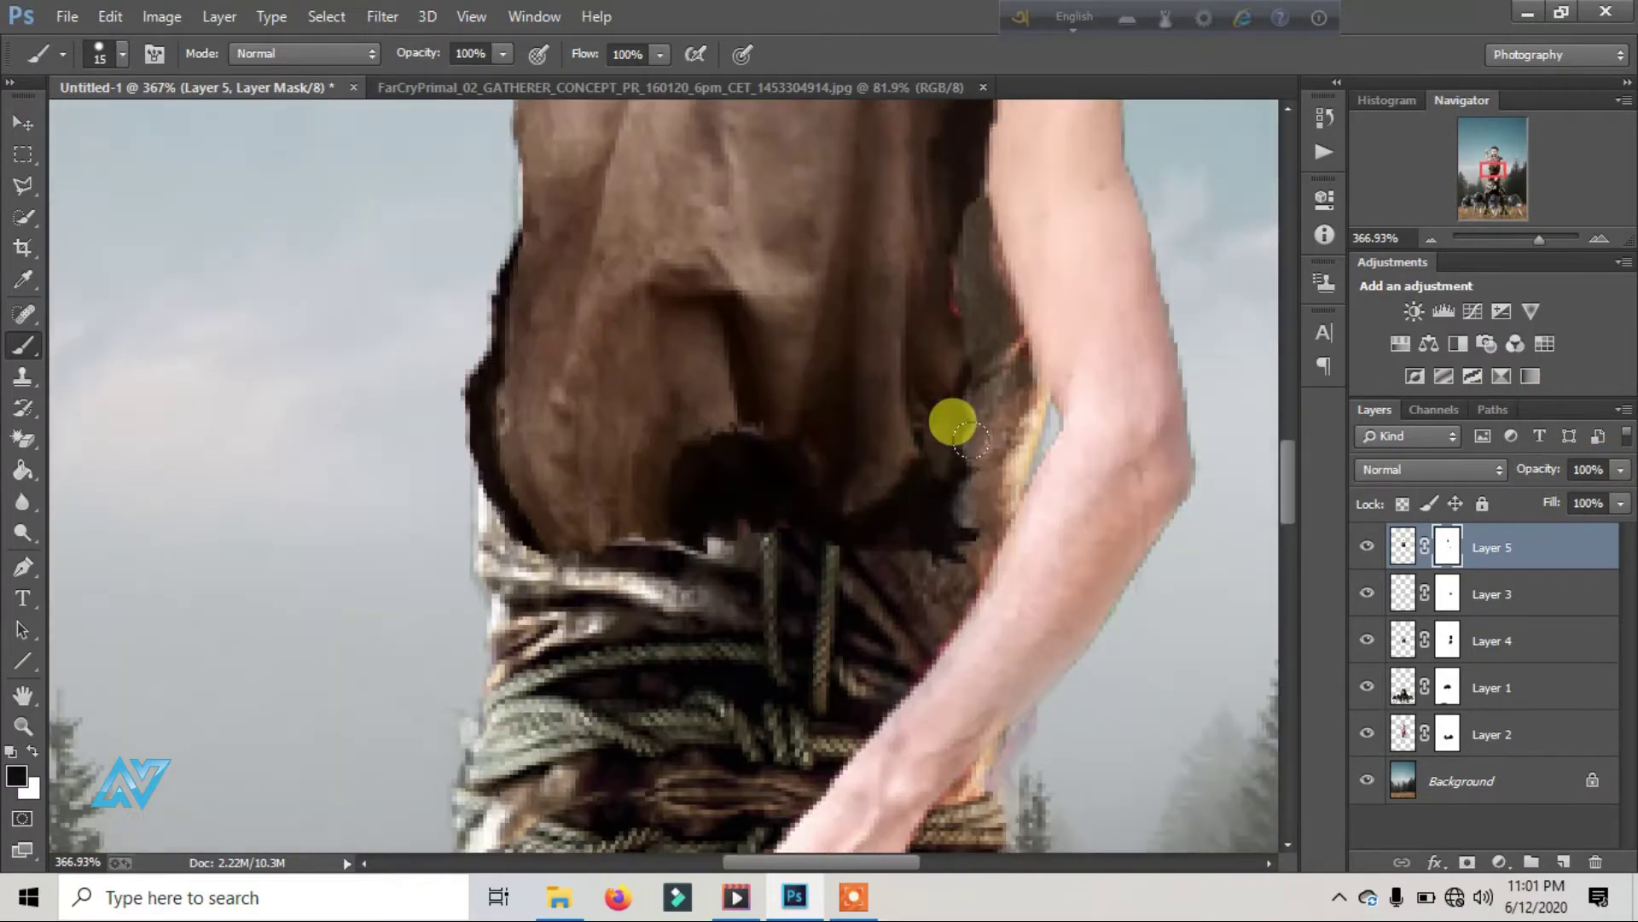
scroll(952, 421, up, 3)
scroll(952, 421, up, 4)
scroll(958, 414, down, 2)
scroll(957, 414, up, 2)
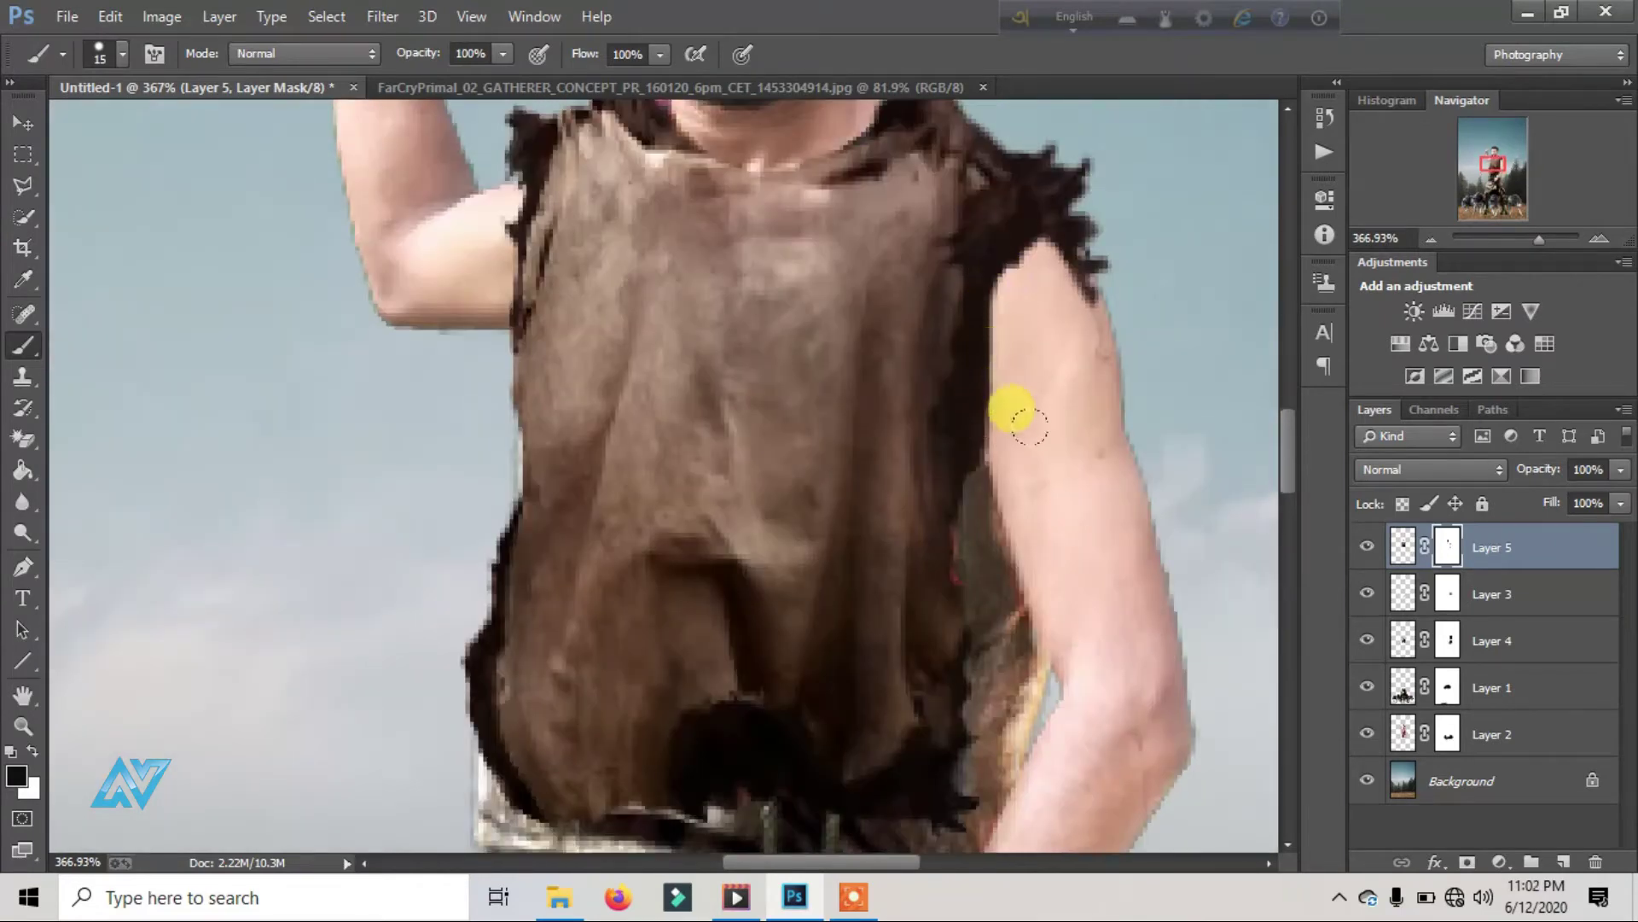
click(1515, 240)
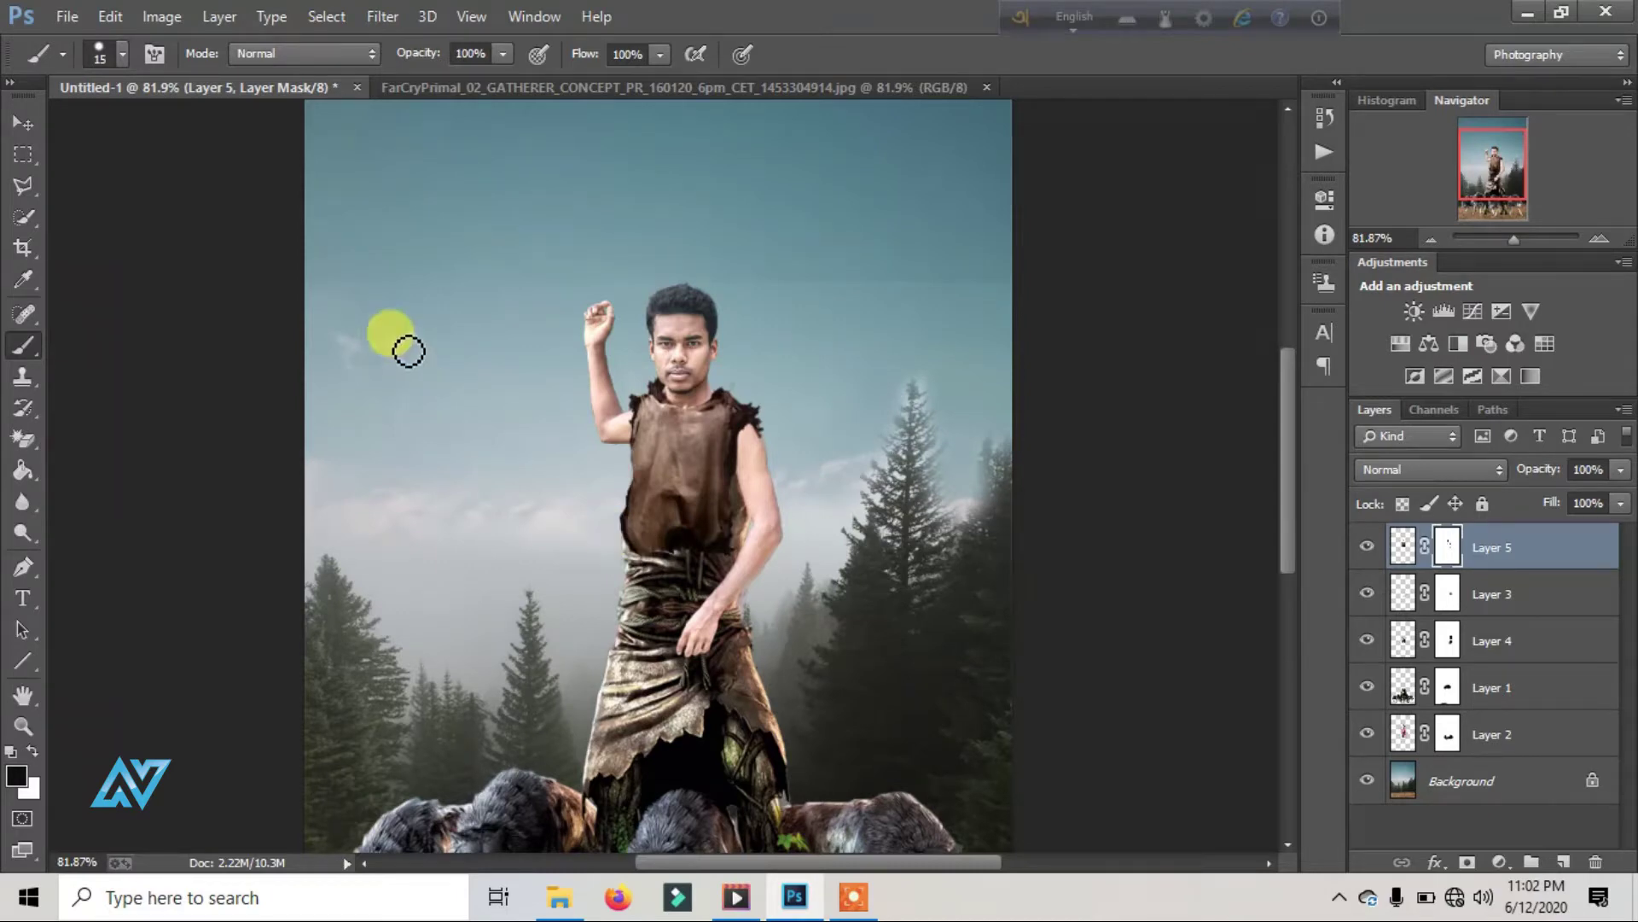
Step: Warp Layer 5's hide top: stretch its lower-right corner, pull in the left edge and upper-left corner
click(110, 16)
click(198, 456)
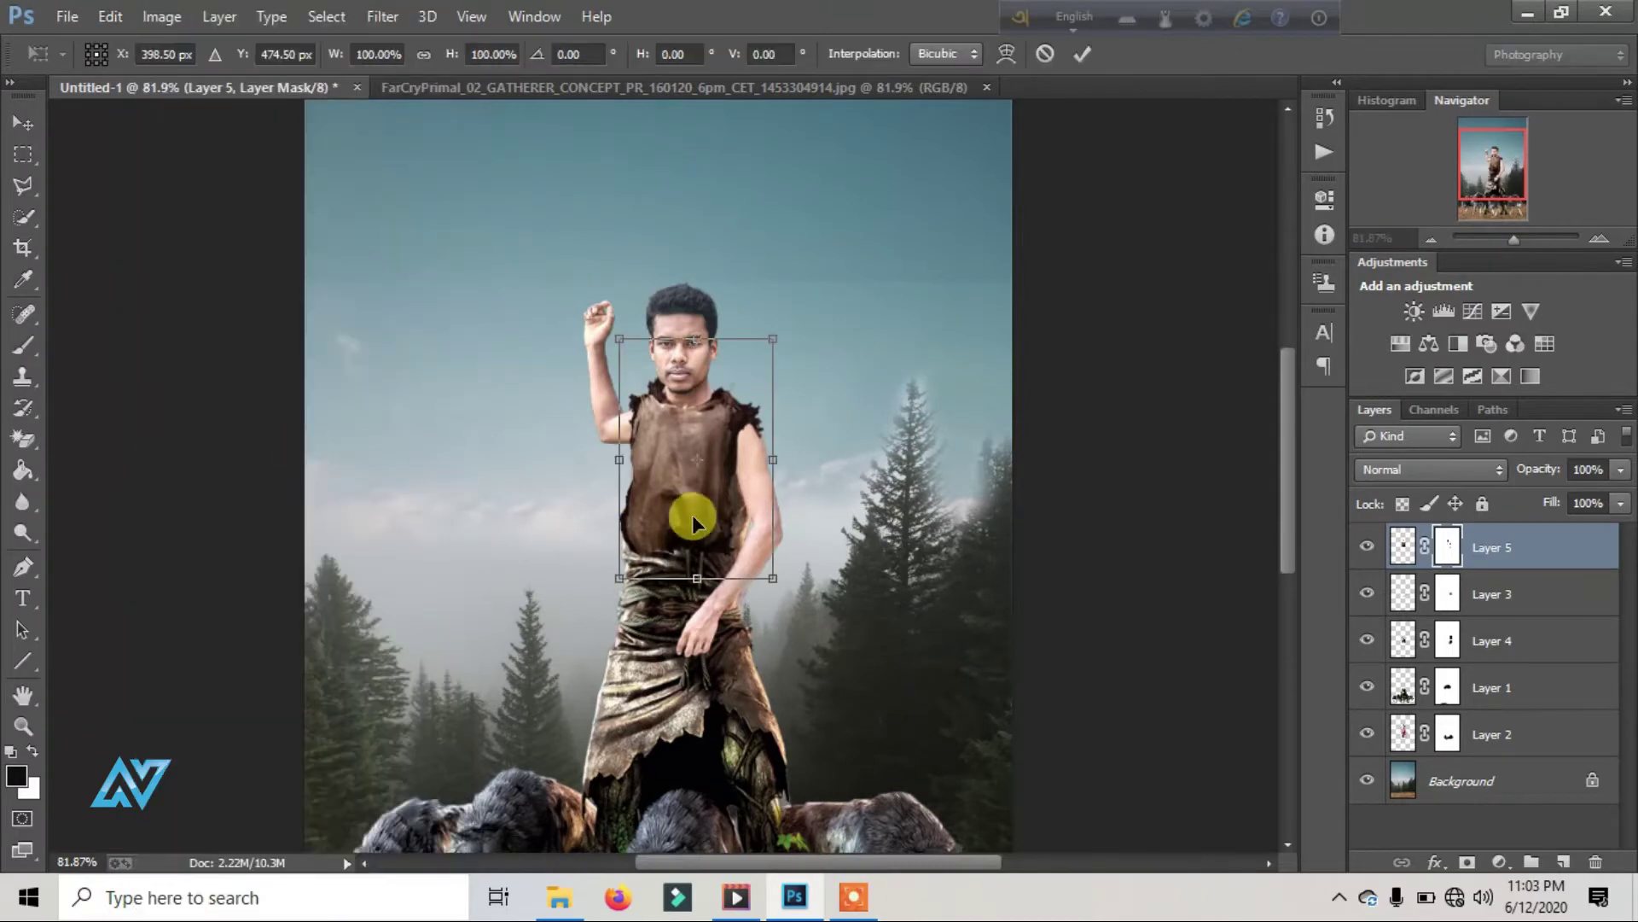
right_click(693, 515)
click(779, 301)
drag(1514, 239, 1528, 239)
drag(936, 730, 1117, 803)
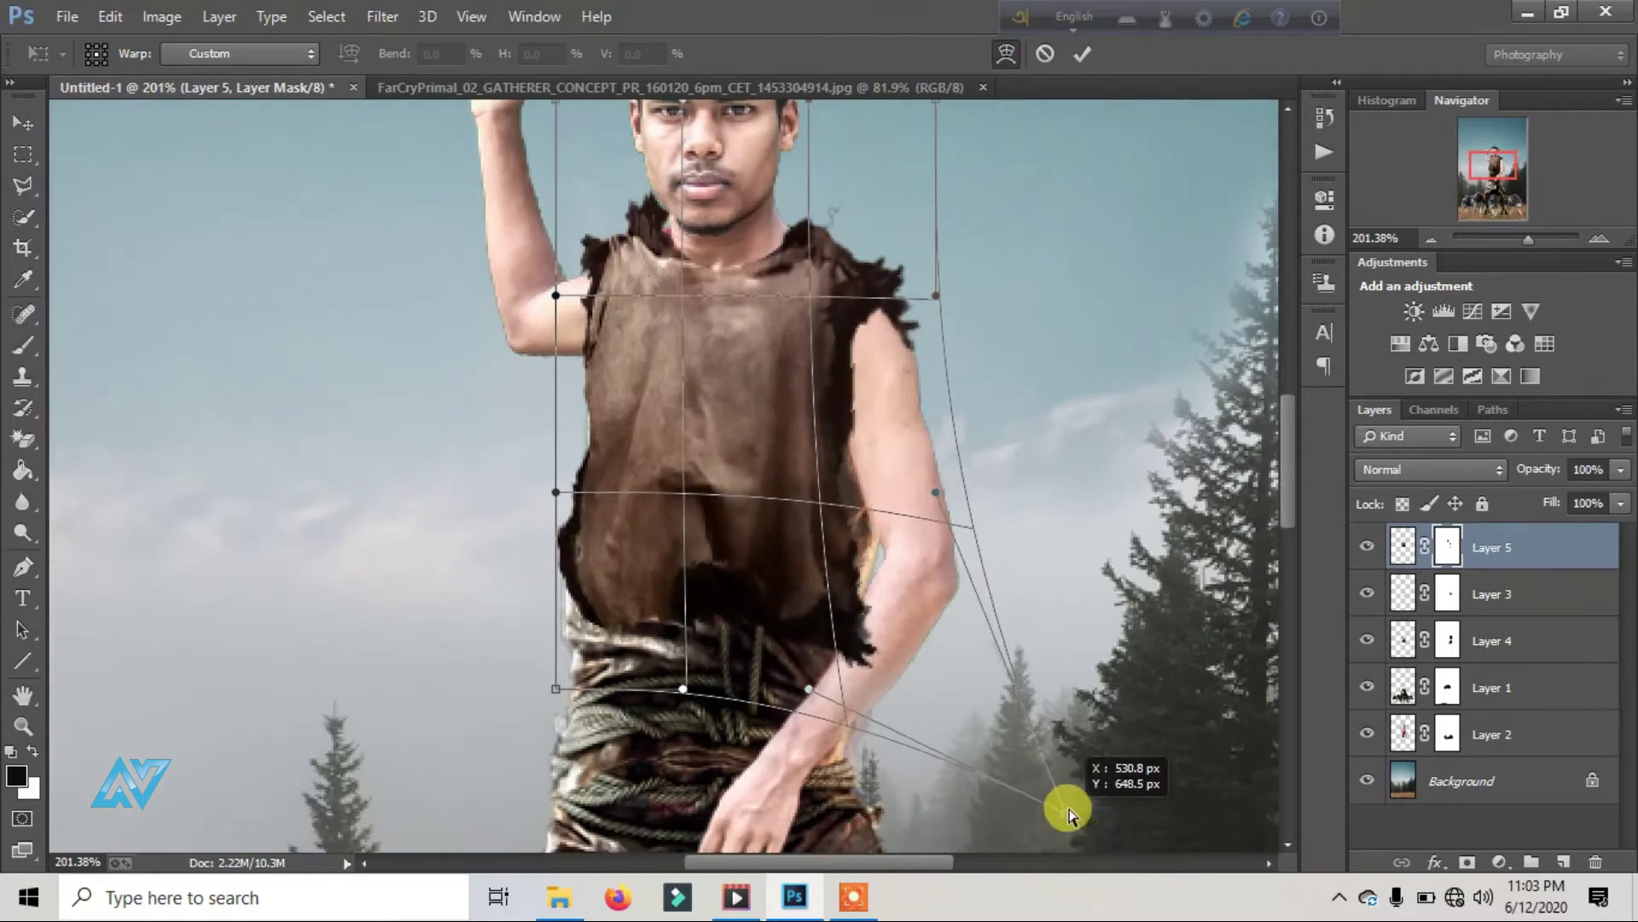
drag(634, 236, 639, 236)
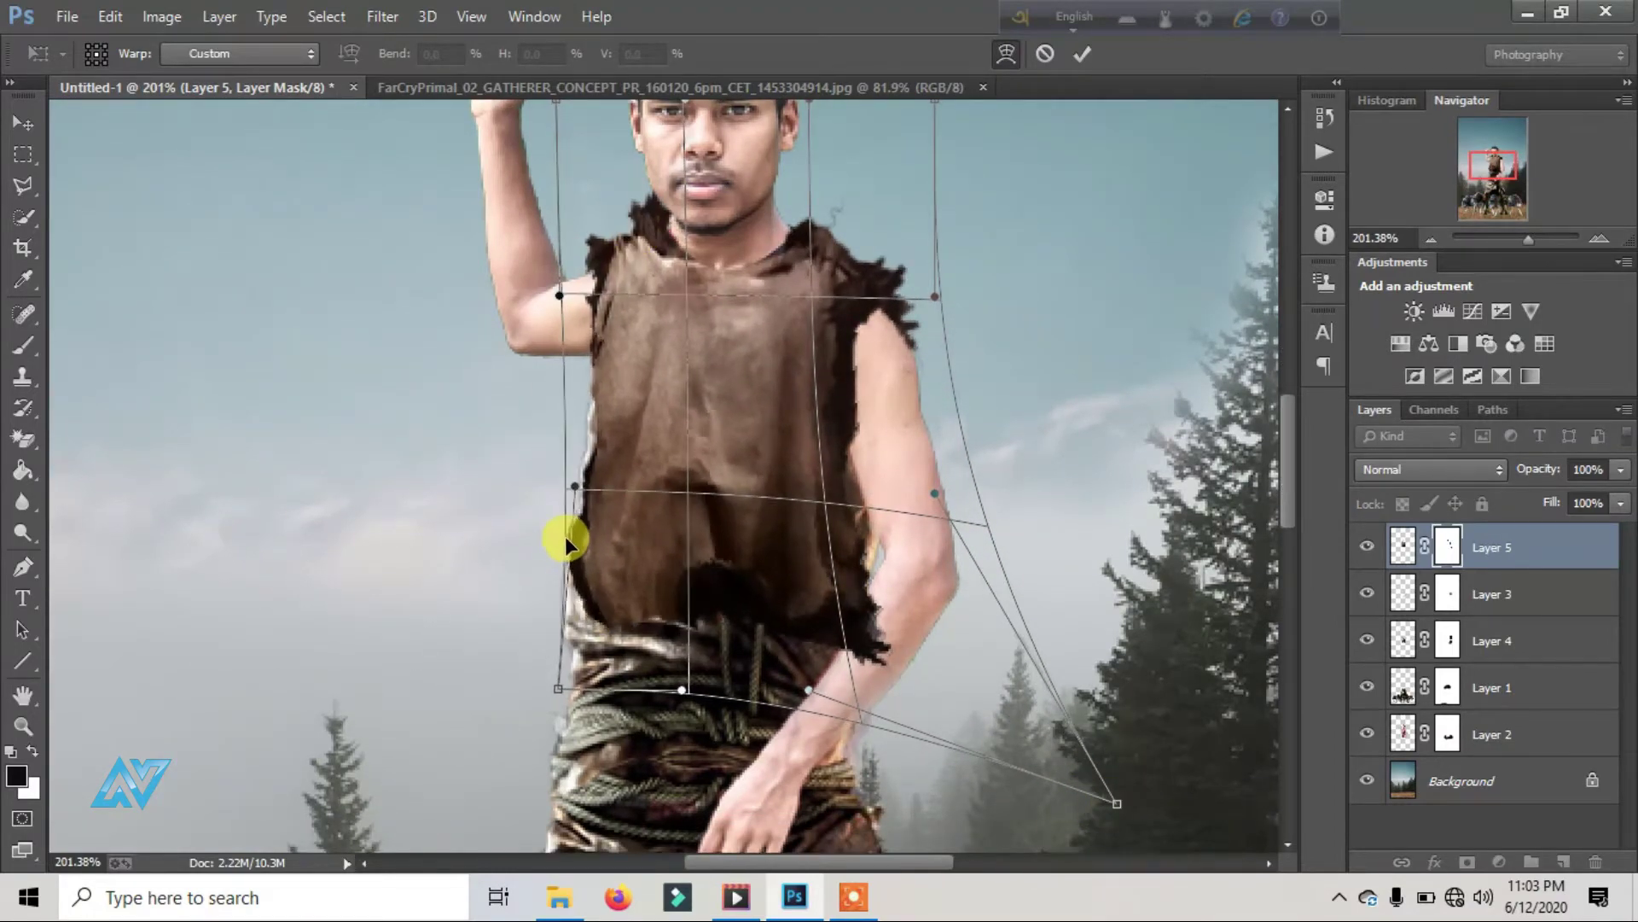
mouse_move(565, 536)
mouse_down()
mouse_move(584, 420)
mouse_move(585, 669)
mouse_move(586, 641)
mouse_up()
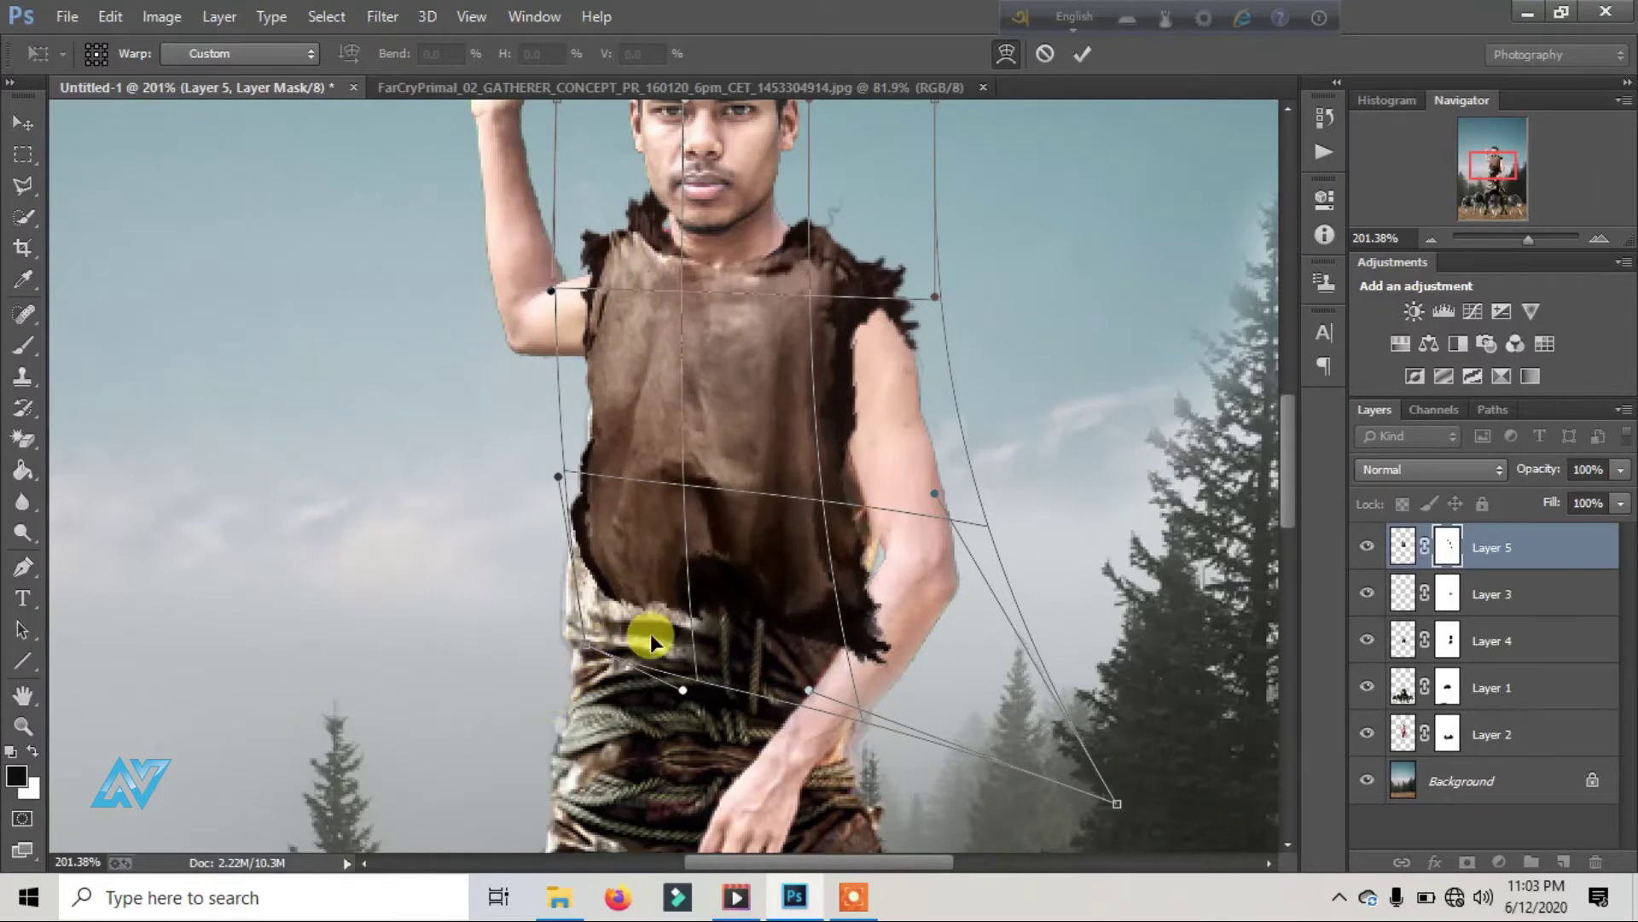
scroll(629, 241, up, 2)
mouse_move(574, 193)
mouse_down()
mouse_move(587, 188)
mouse_move(570, 192)
mouse_up()
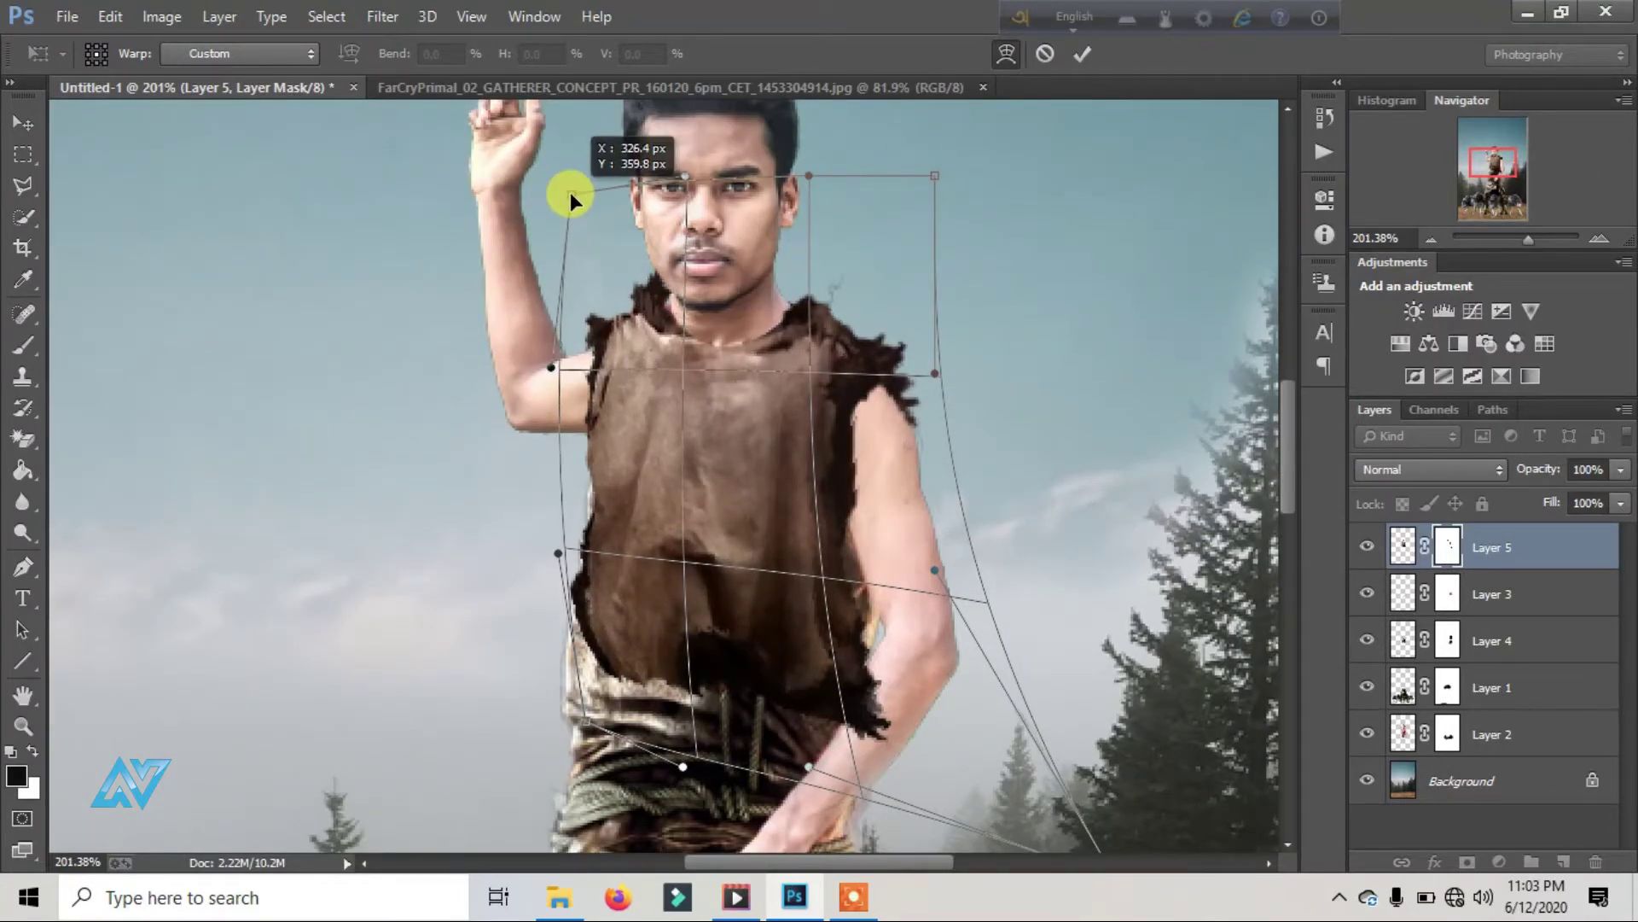
click(1080, 54)
click(1510, 239)
drag(1510, 239, 1527, 238)
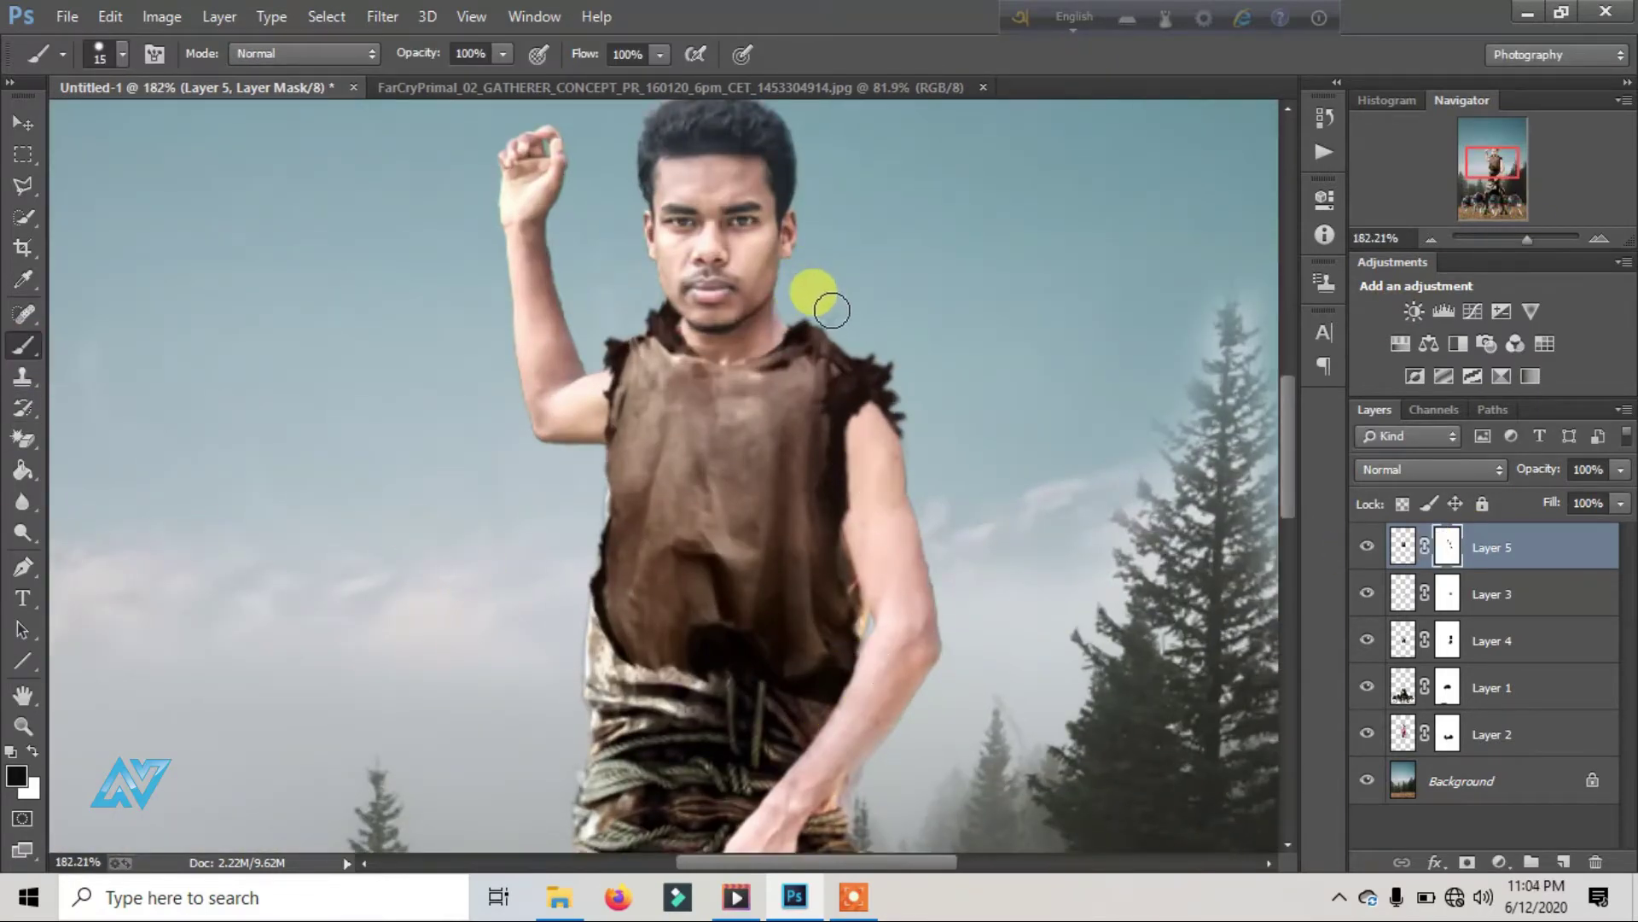
Step: Quick-select the ragged hair beside the woman's neck and drag it into the composite
click(571, 87)
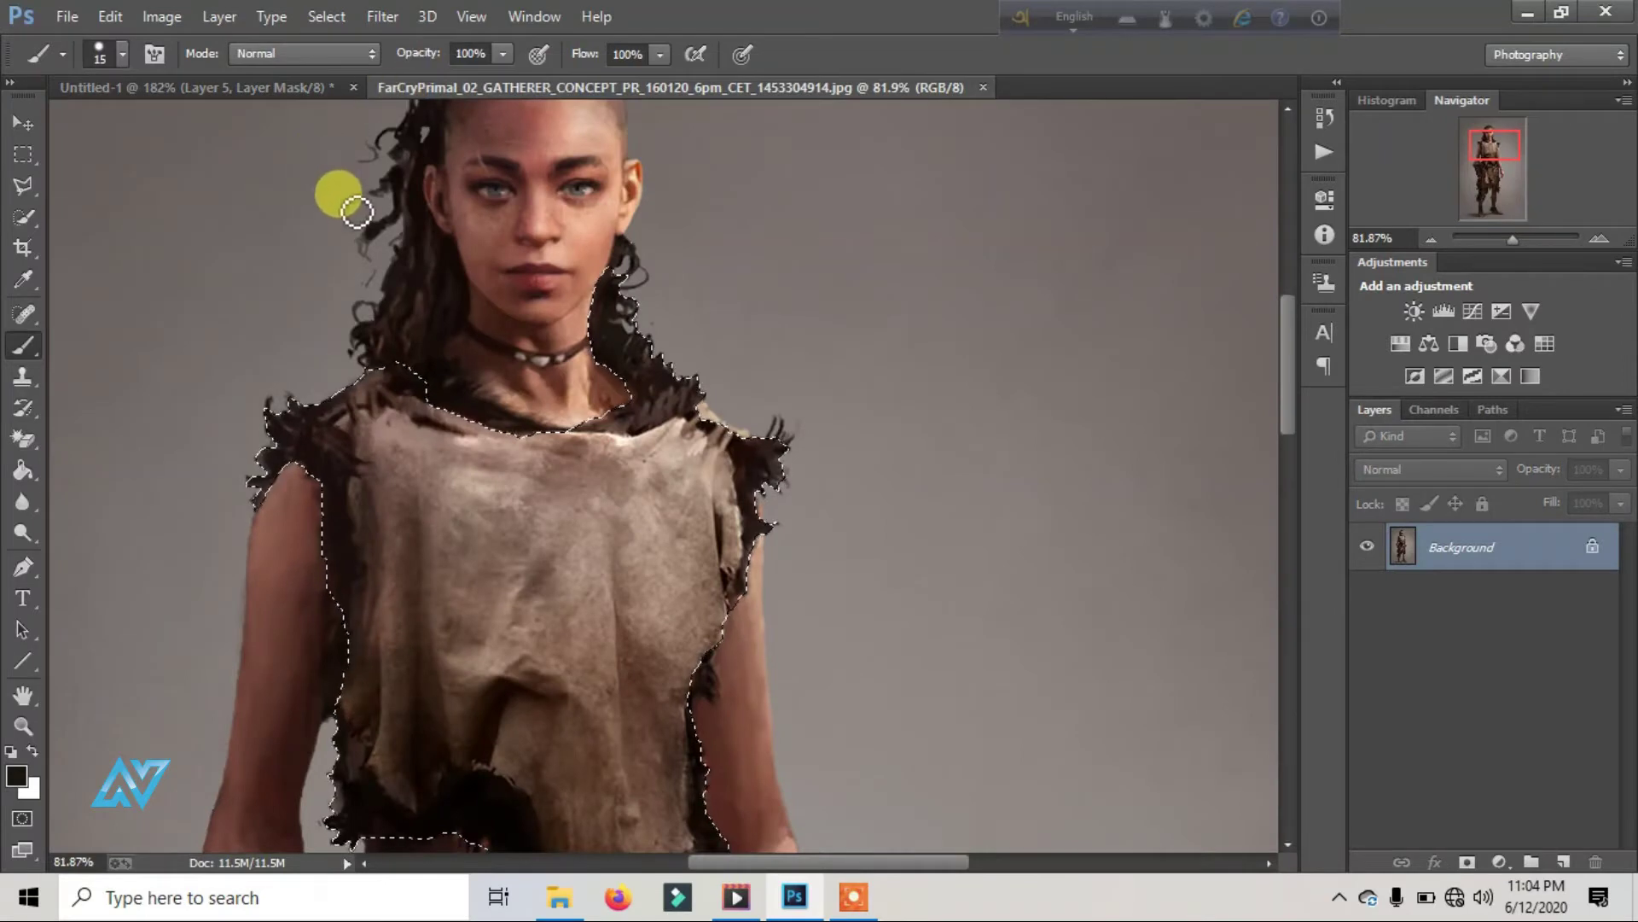
key(w)
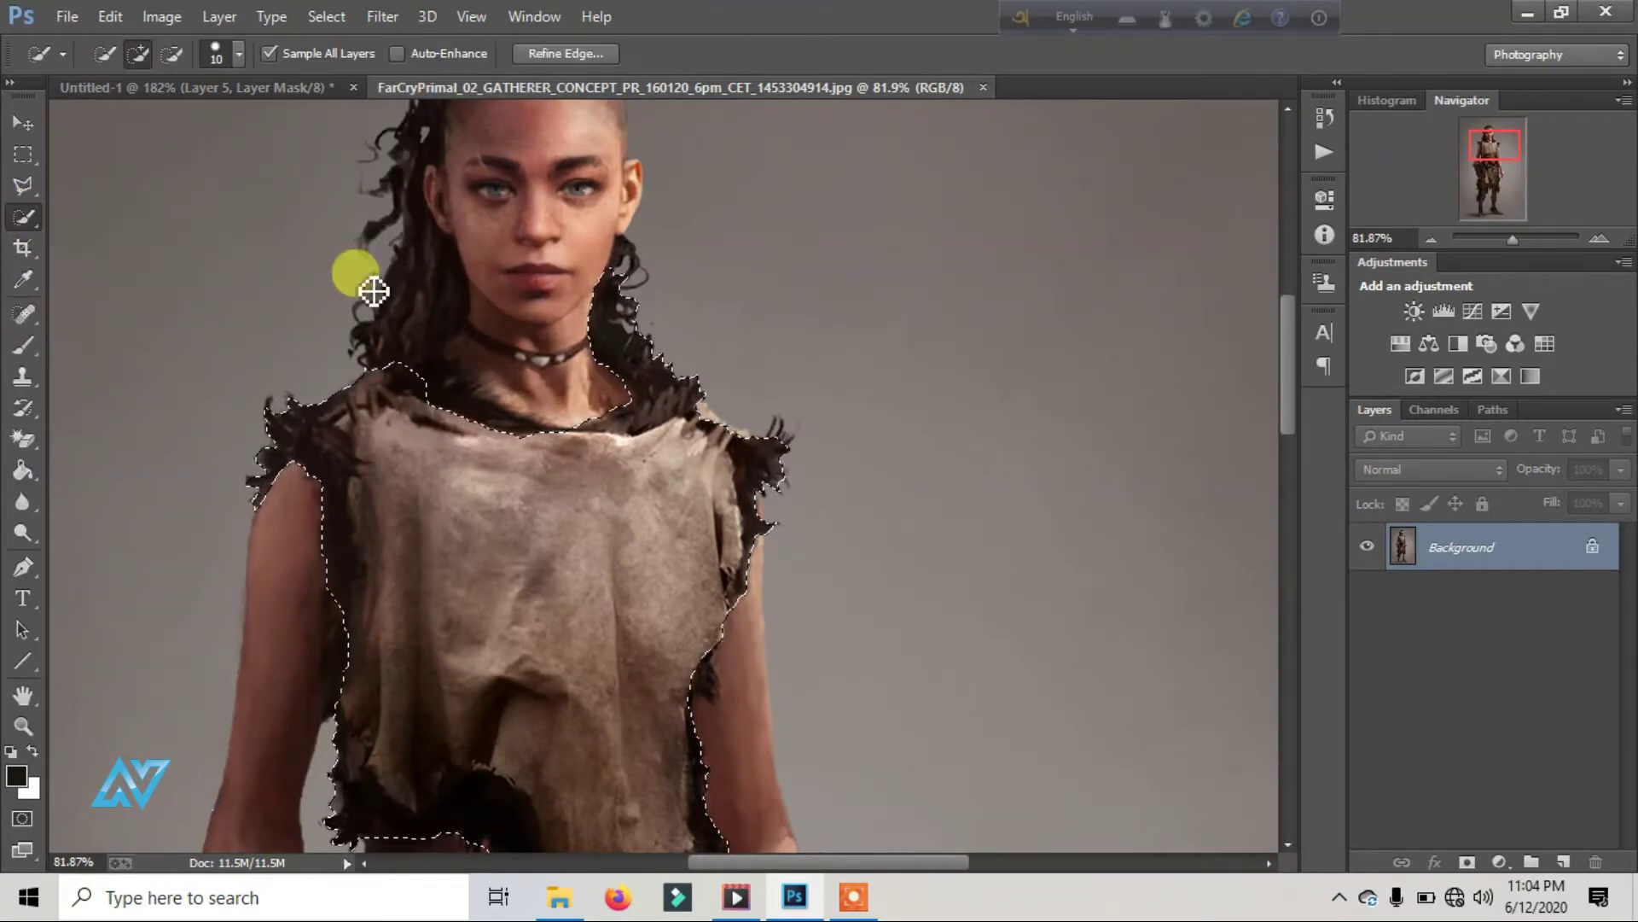
key(e)
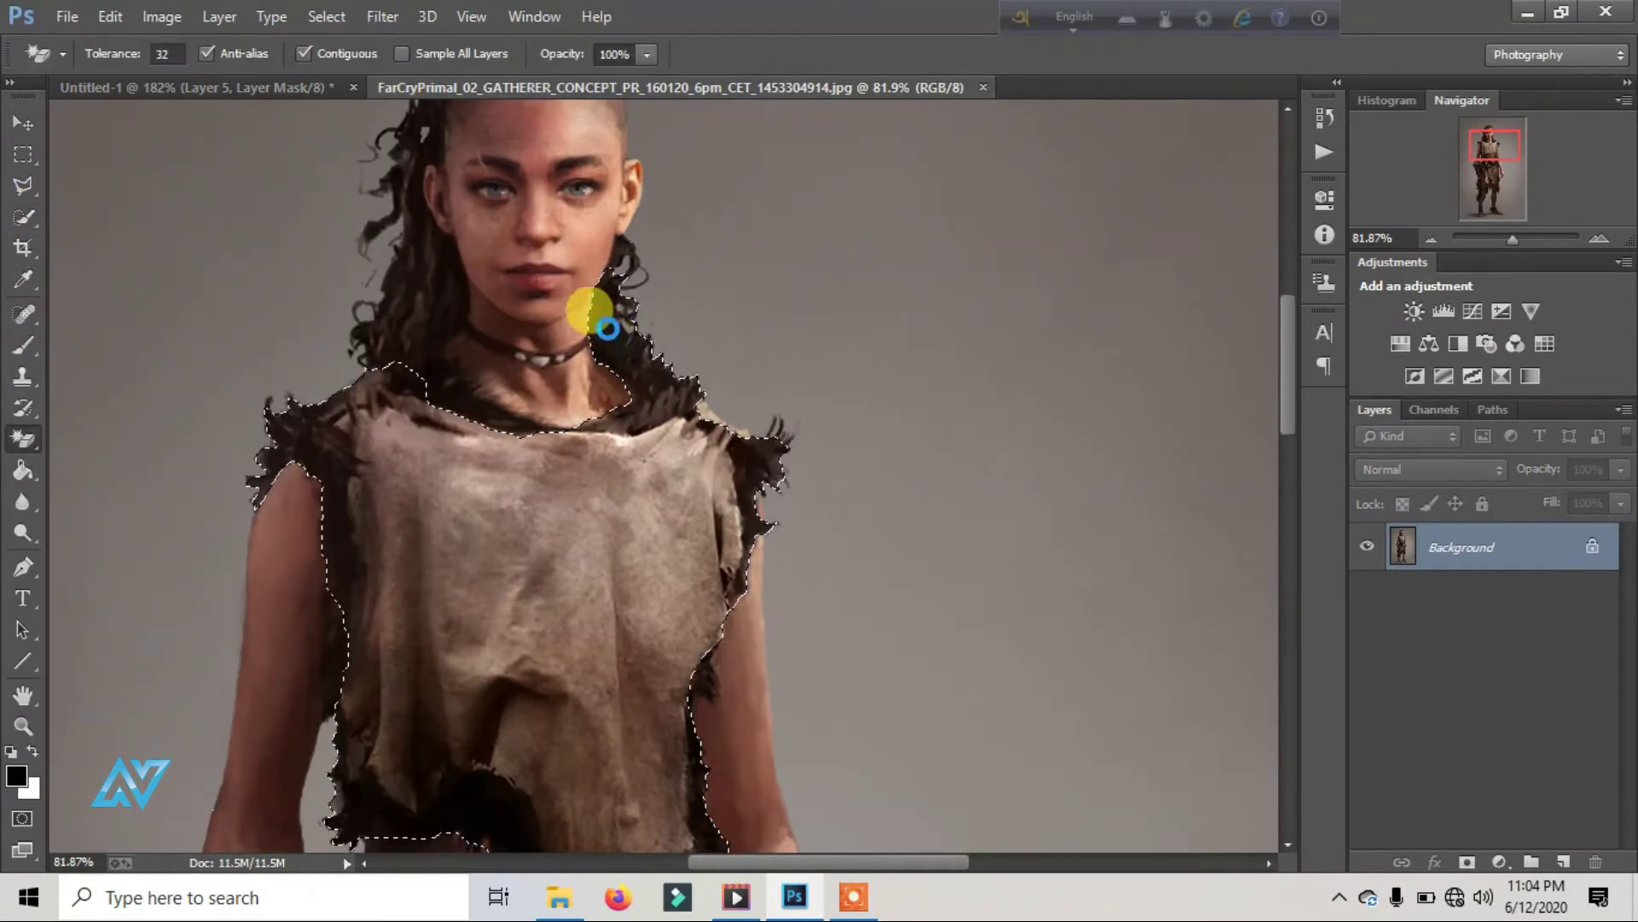
key(ctrl+d)
key(w)
mouse_move(648, 365)
mouse_down()
mouse_move(609, 399)
mouse_move(635, 359)
mouse_up()
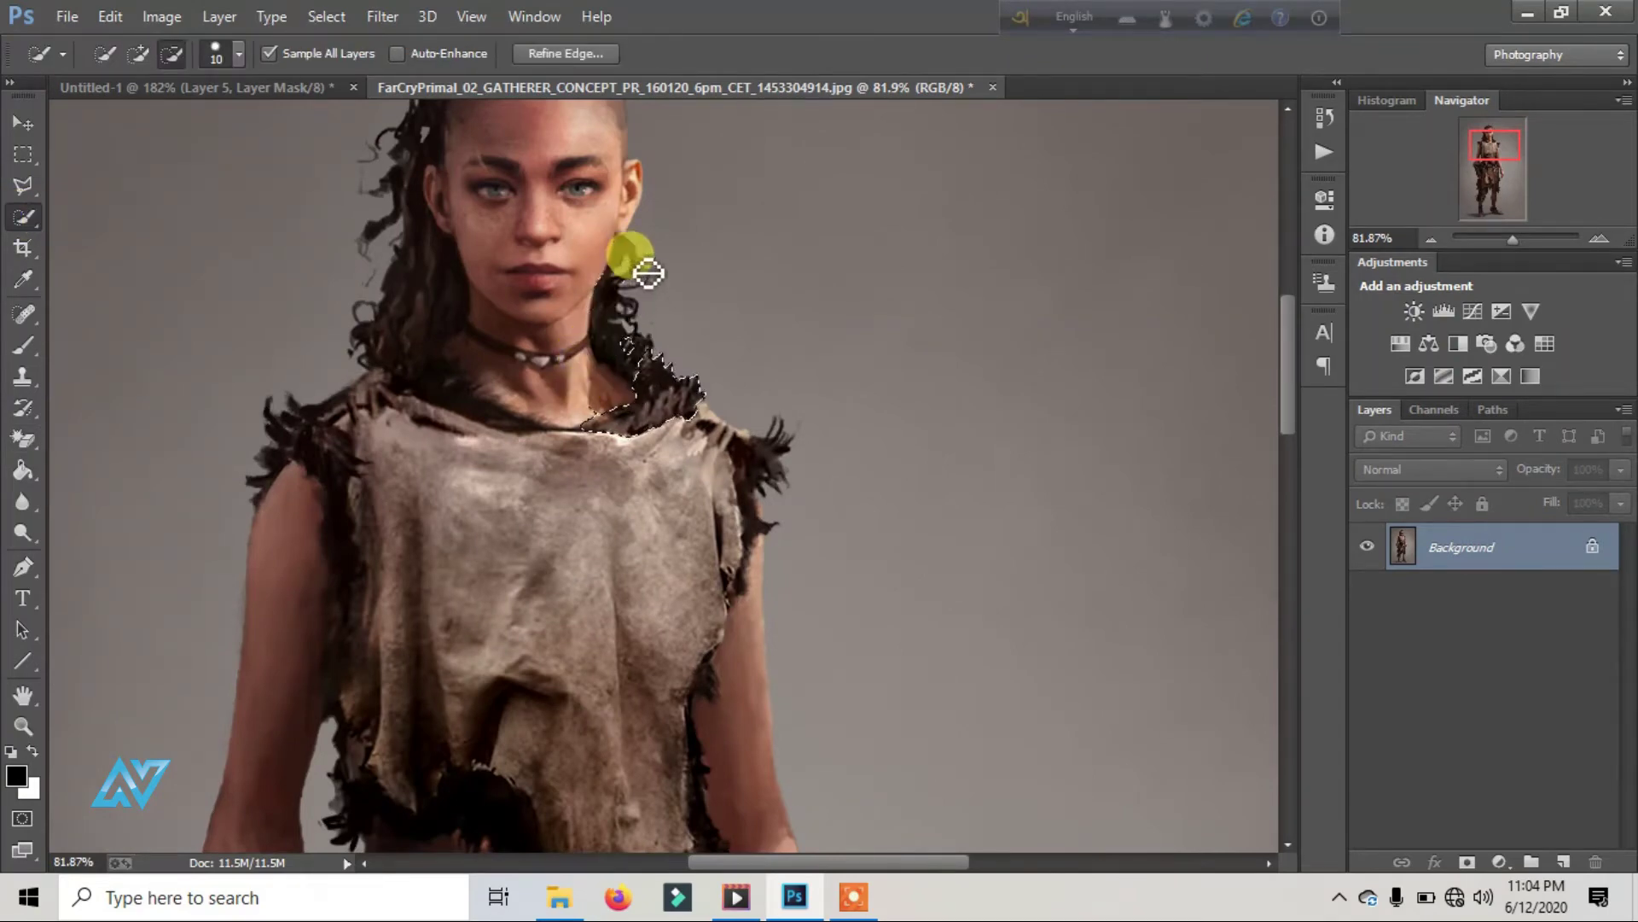
key(v)
drag(653, 374, 758, 322)
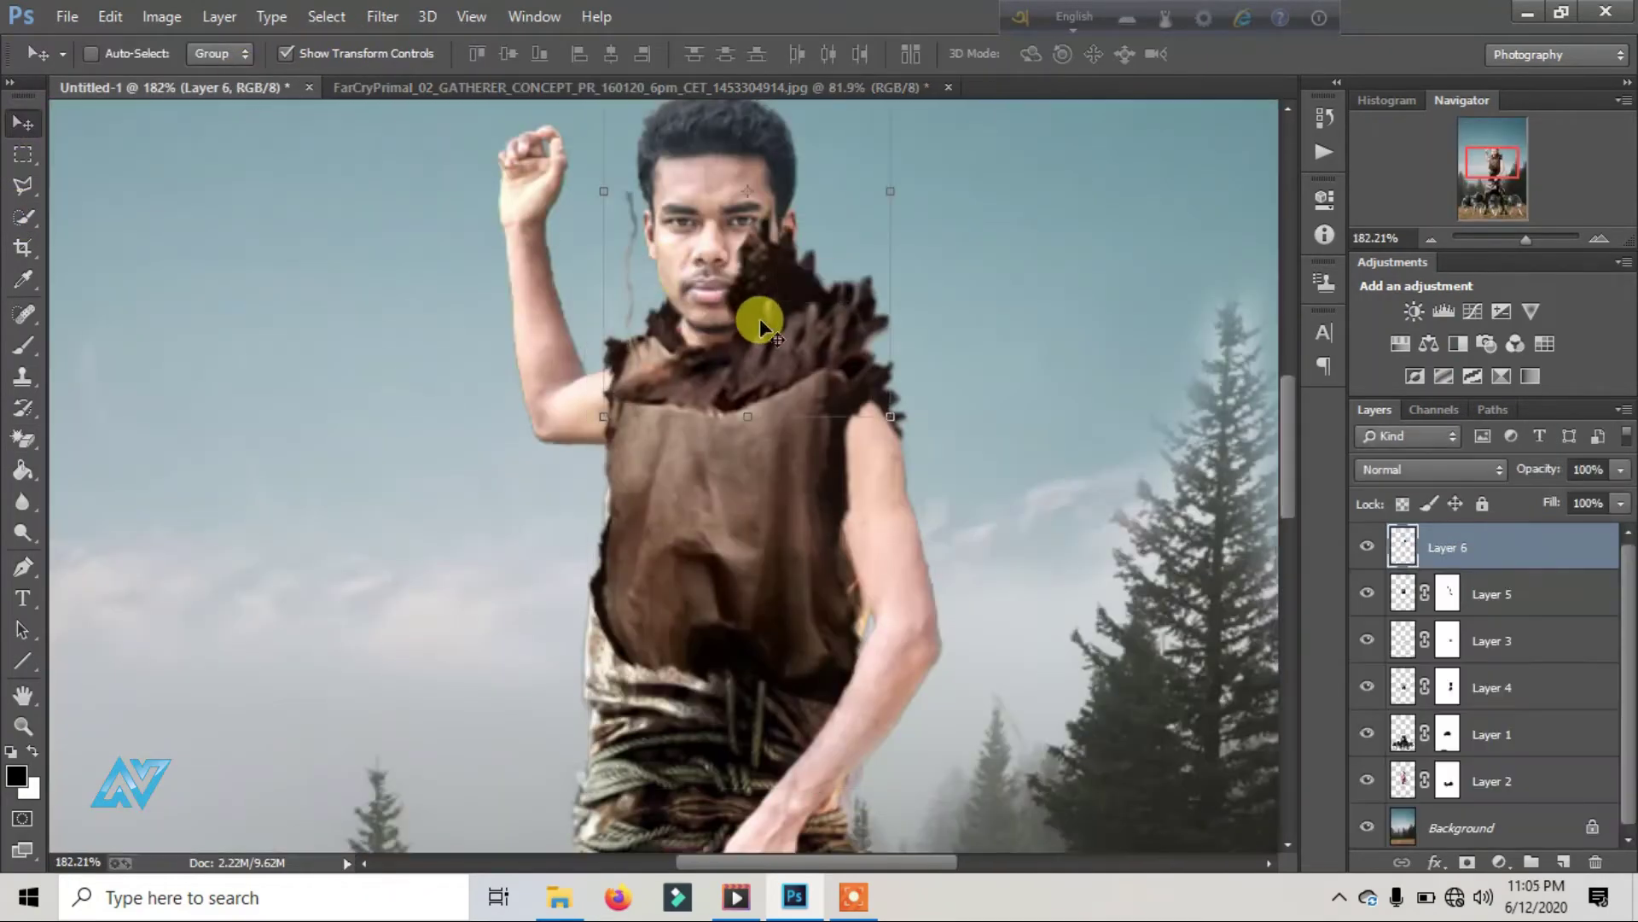
Step: Flip the fur piece horizontally, shrink it to about half, and place it by the man's neck
click(109, 17)
click(359, 615)
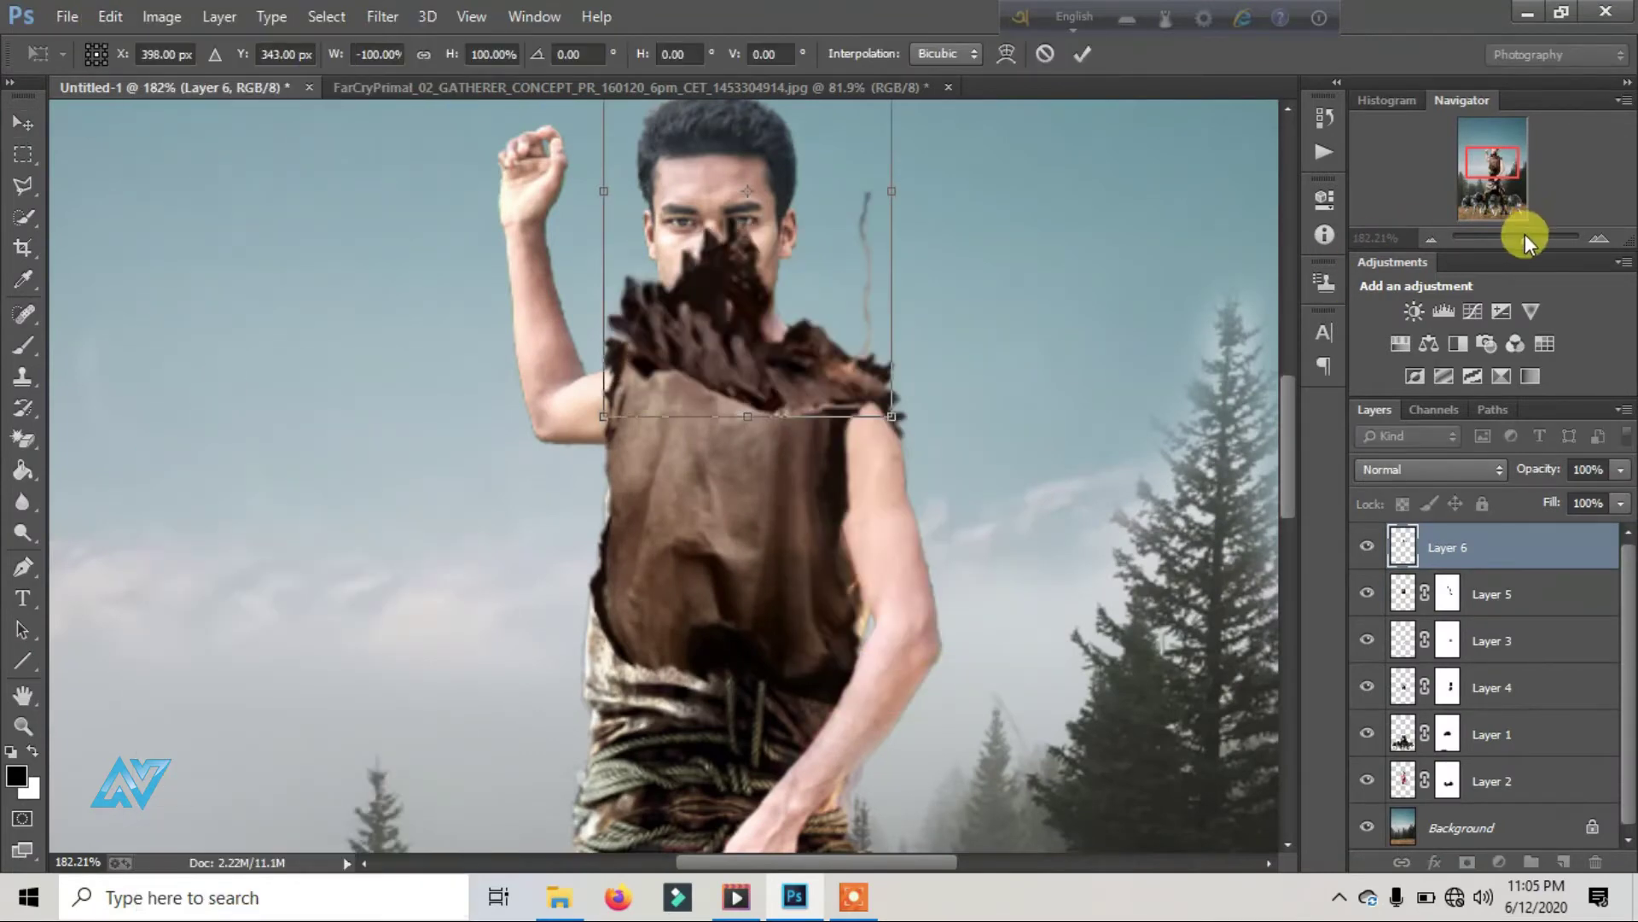
drag(1524, 242, 1536, 240)
drag(1041, 515, 677, 164)
scroll(677, 164, up, 2)
mouse_move(704, 283)
mouse_down()
mouse_move(842, 344)
mouse_move(821, 344)
mouse_up()
key(Return)
Step: Move Layer 6 below Layer 2 so the fur sits behind the face, and add a layer mask
scroll(1022, 124, down, 3)
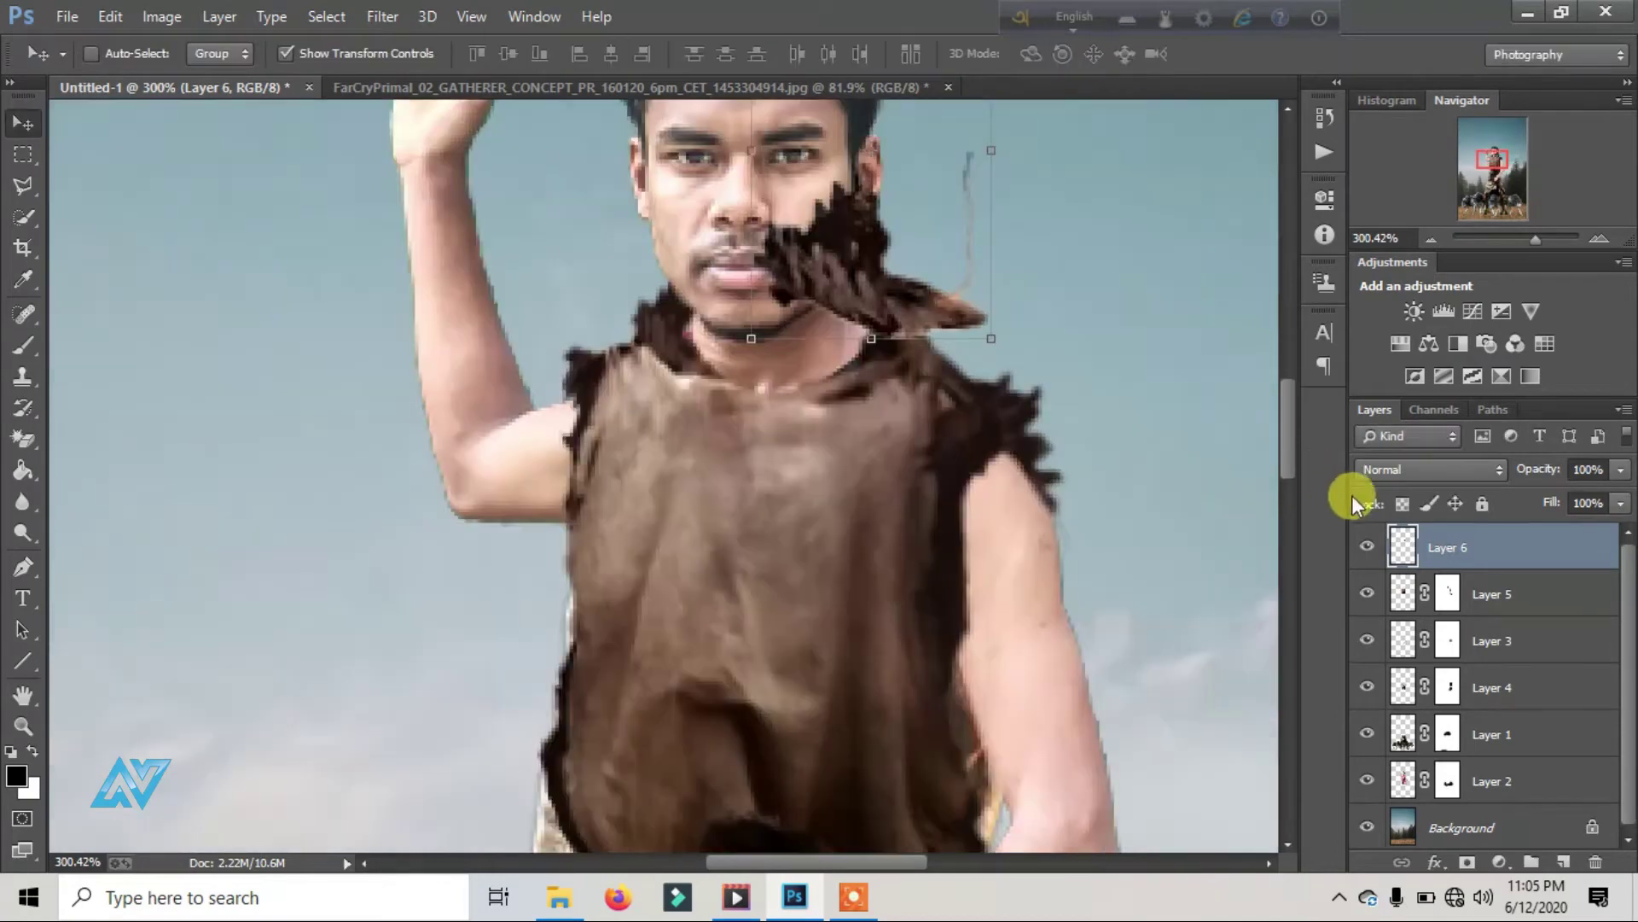
mouse_move(1489, 547)
mouse_down()
mouse_move(1521, 772)
mouse_move(1485, 798)
mouse_up()
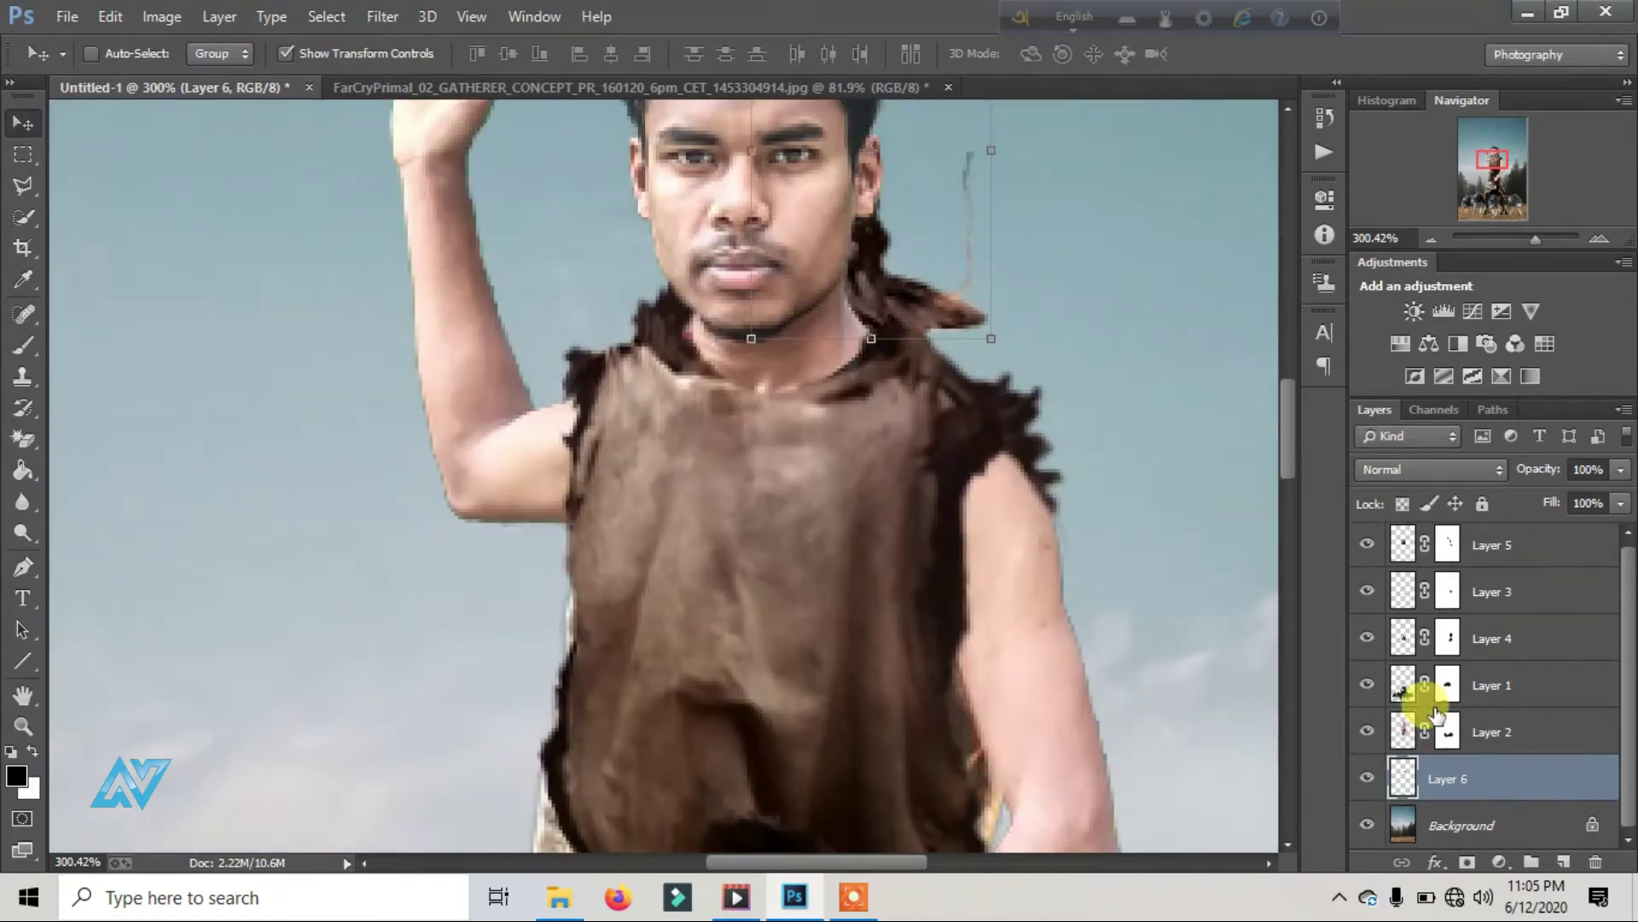
click(286, 53)
mouse_move(901, 307)
mouse_down()
mouse_move(876, 322)
mouse_move(898, 314)
mouse_up()
click(1466, 871)
key(b)
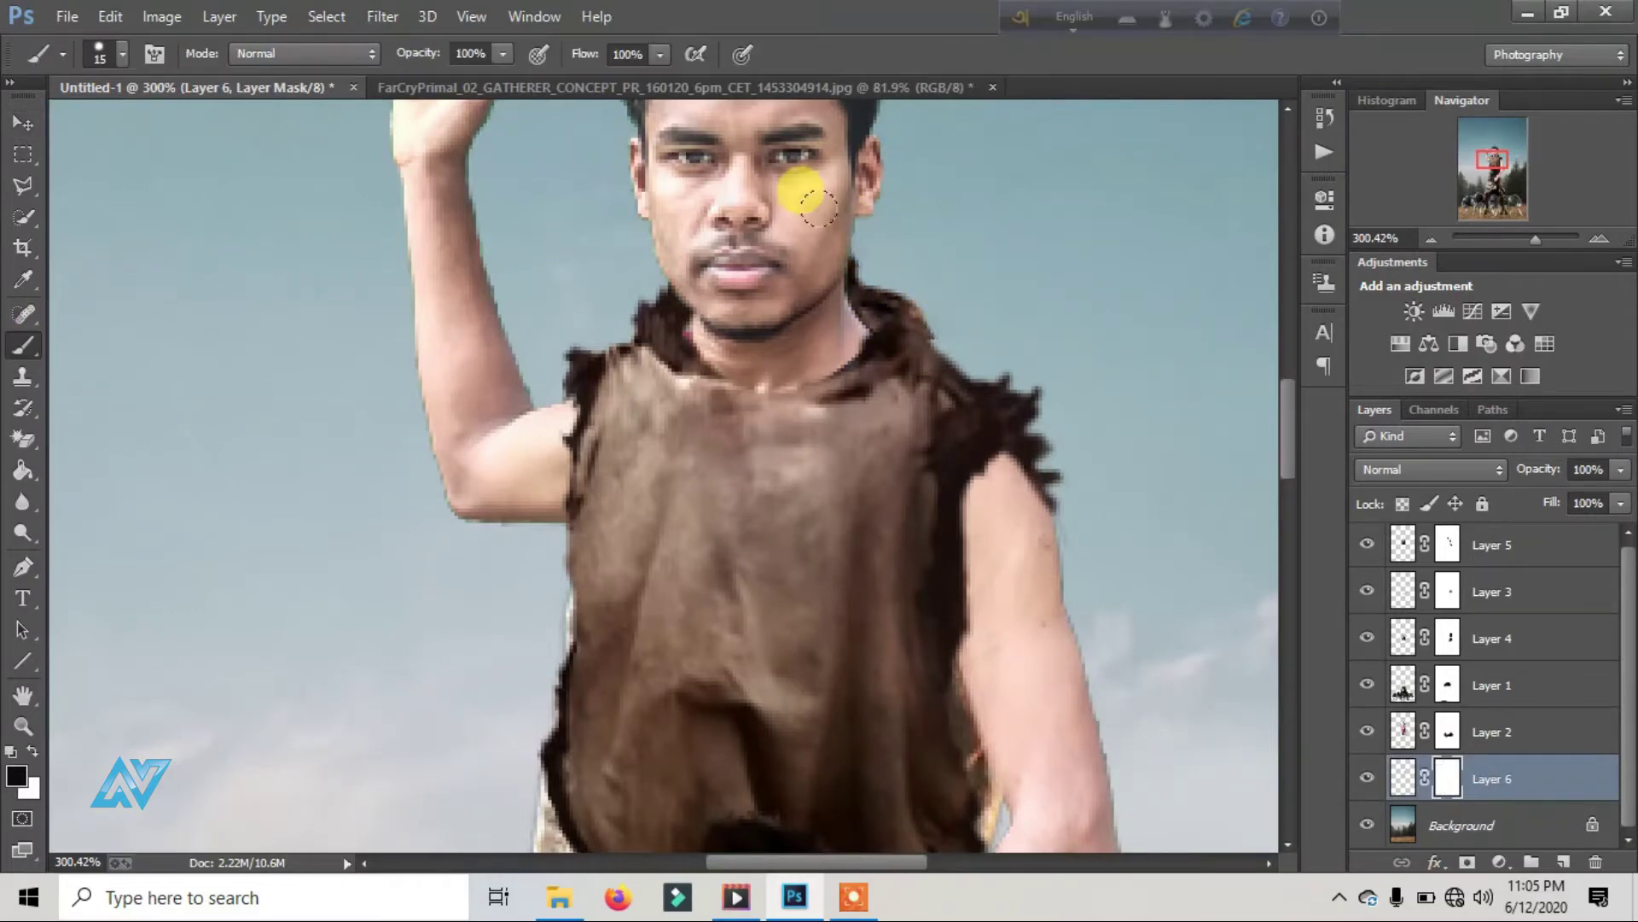
drag(1535, 239, 1513, 239)
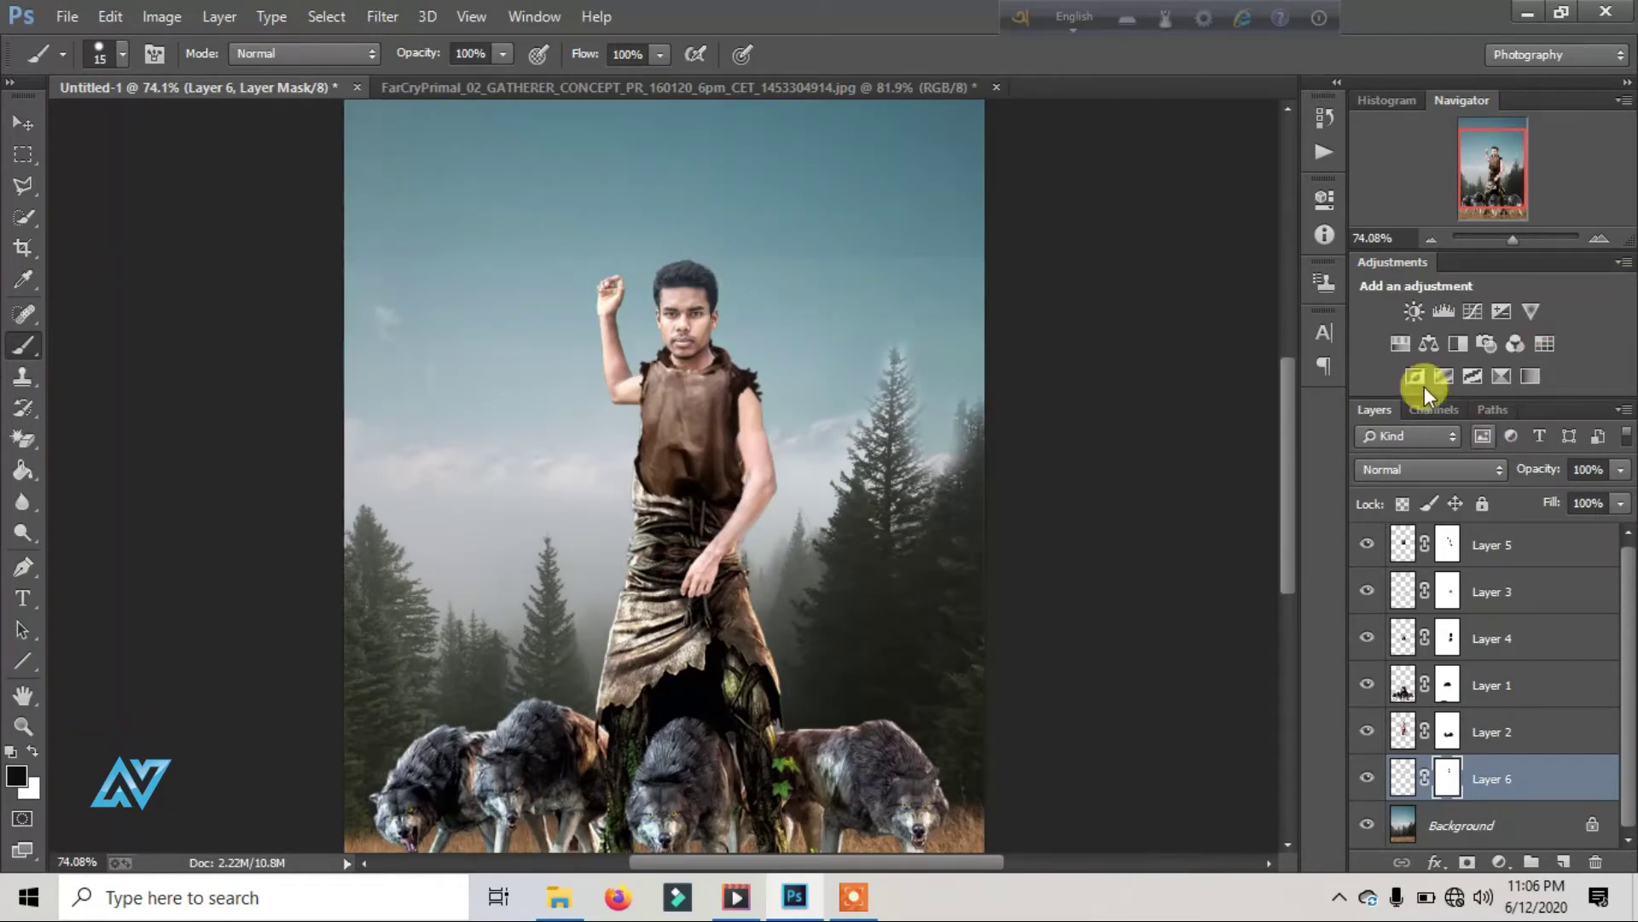
drag(1513, 240, 1508, 240)
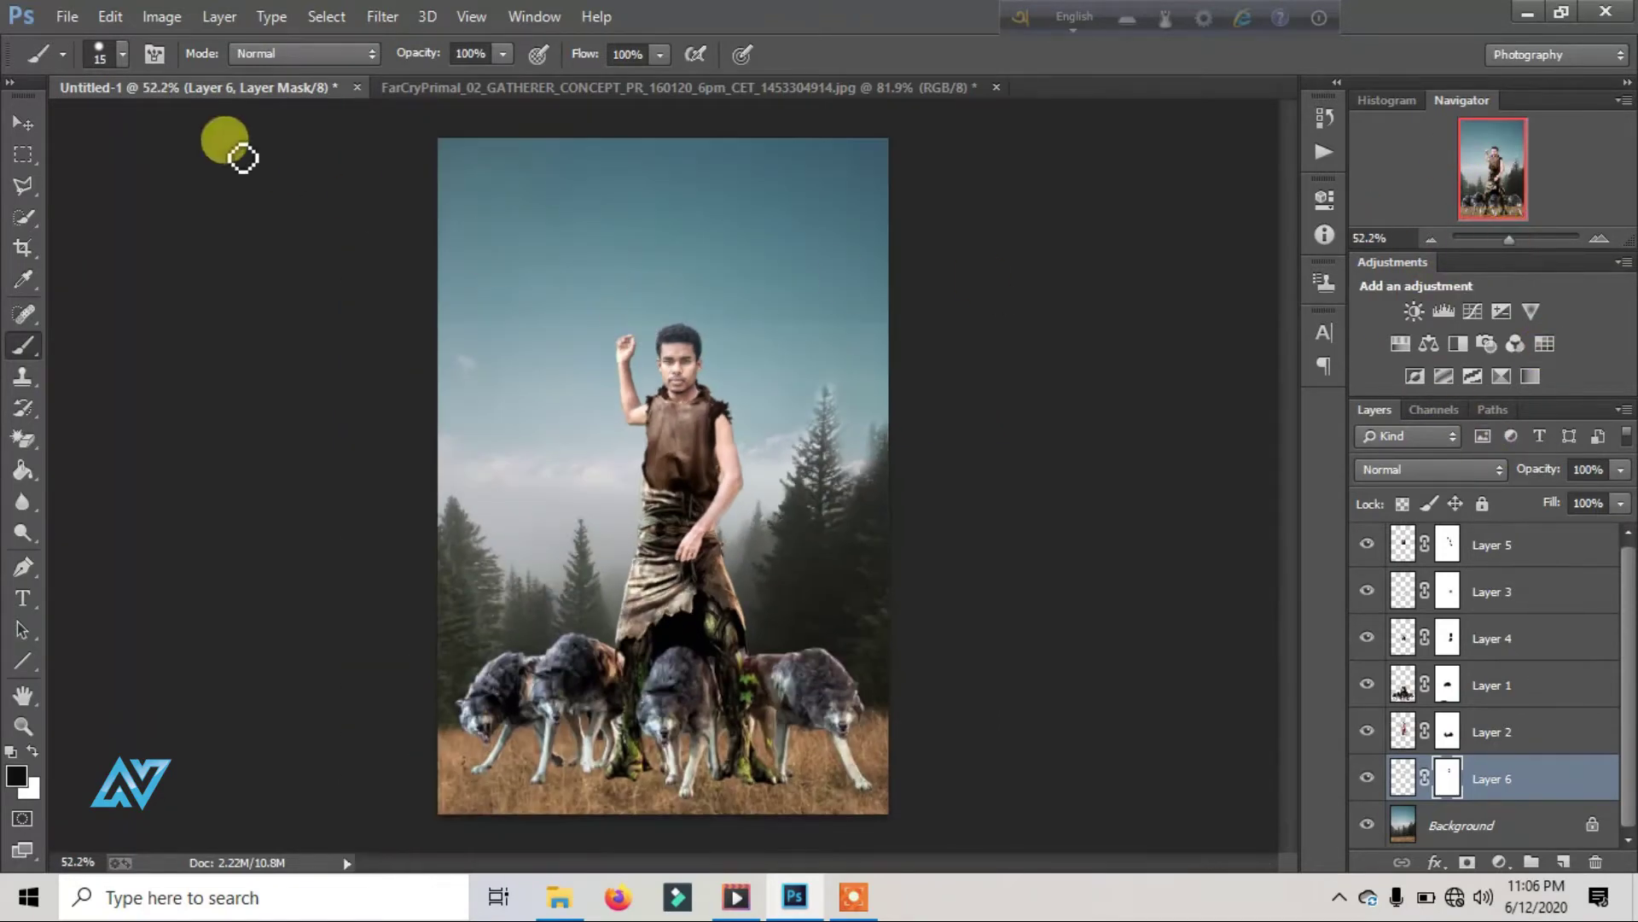
Step: Close the FarCryPrimal concept image without saving its changes
click(22, 126)
click(431, 89)
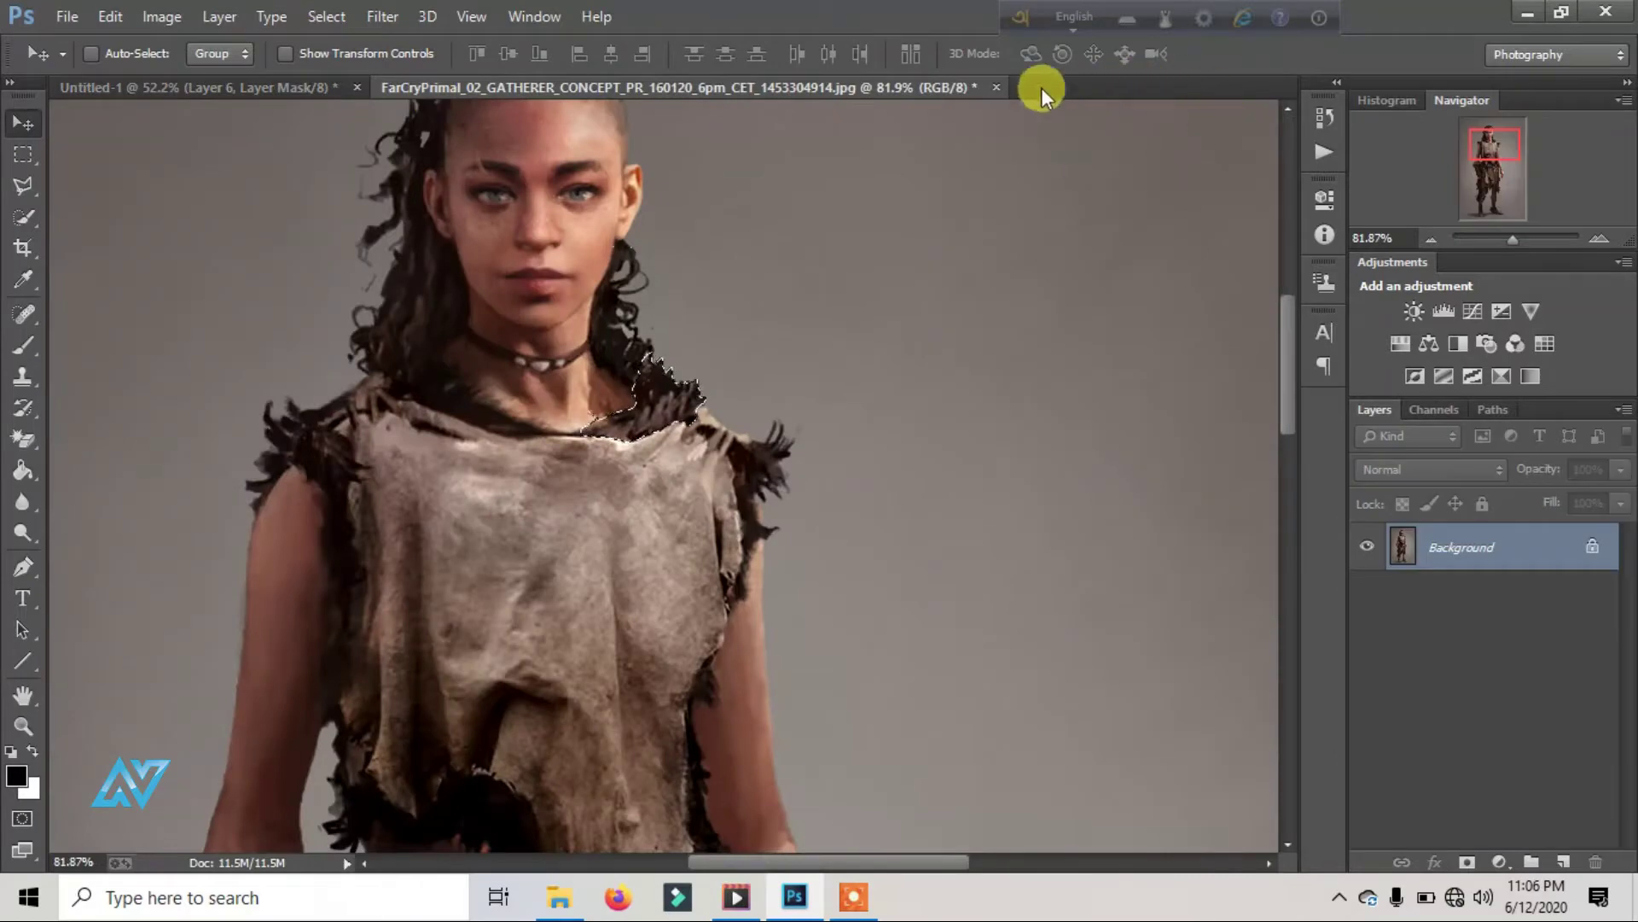
click(995, 86)
click(826, 367)
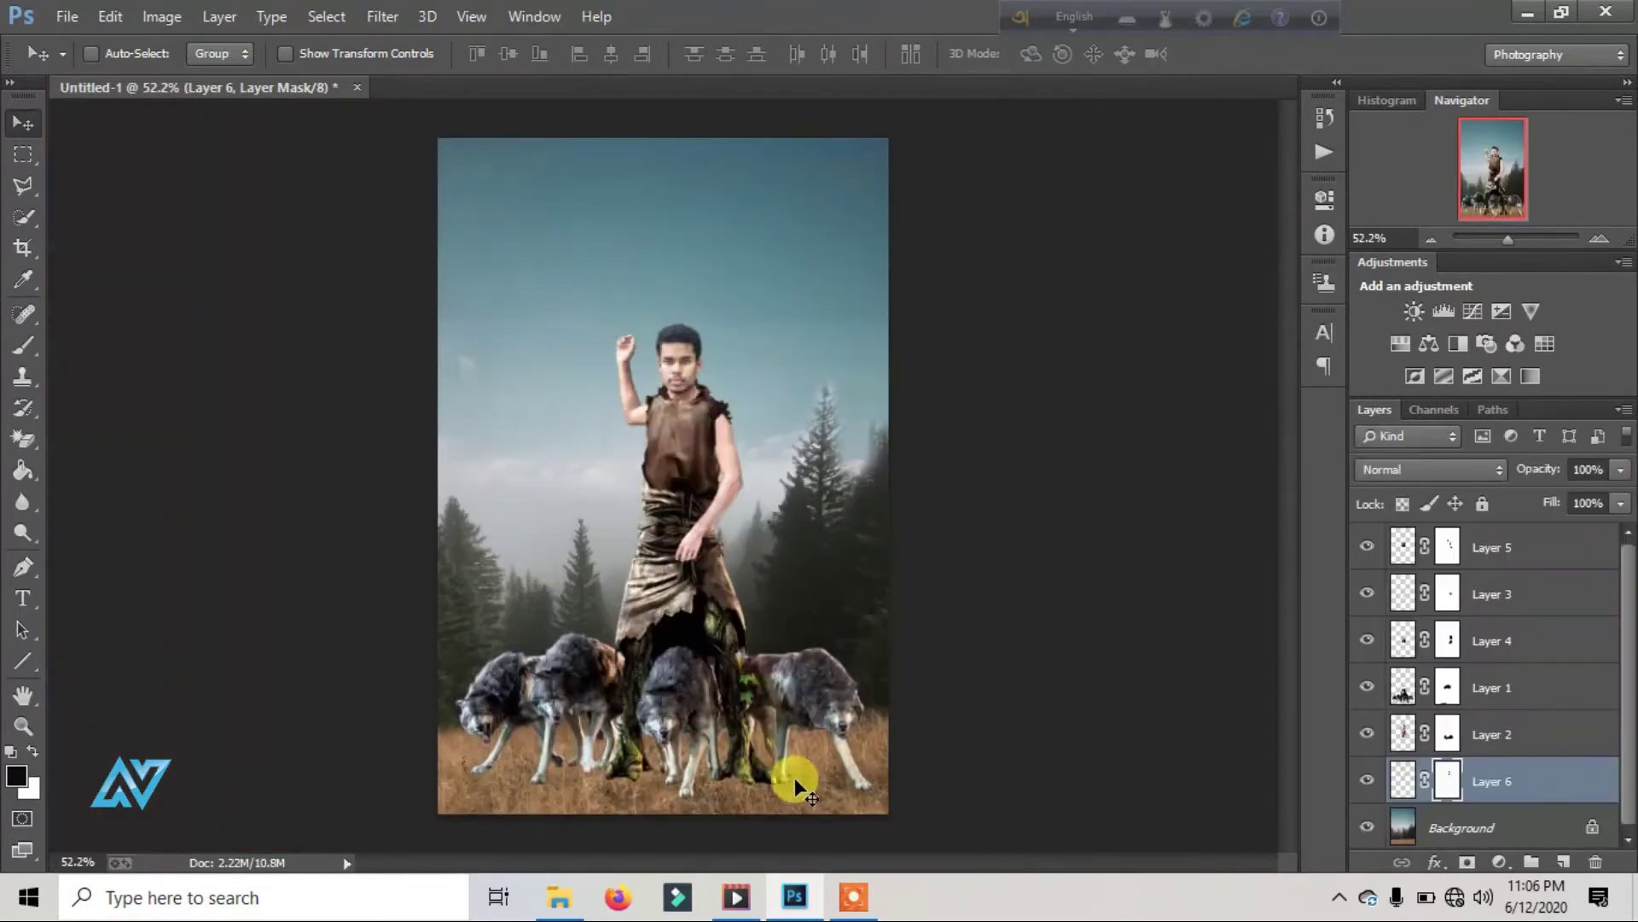
Step: Nudge Layer 4's bark wrap and Layer 3's hand beside the man, then brush on Layer 6
click(1524, 644)
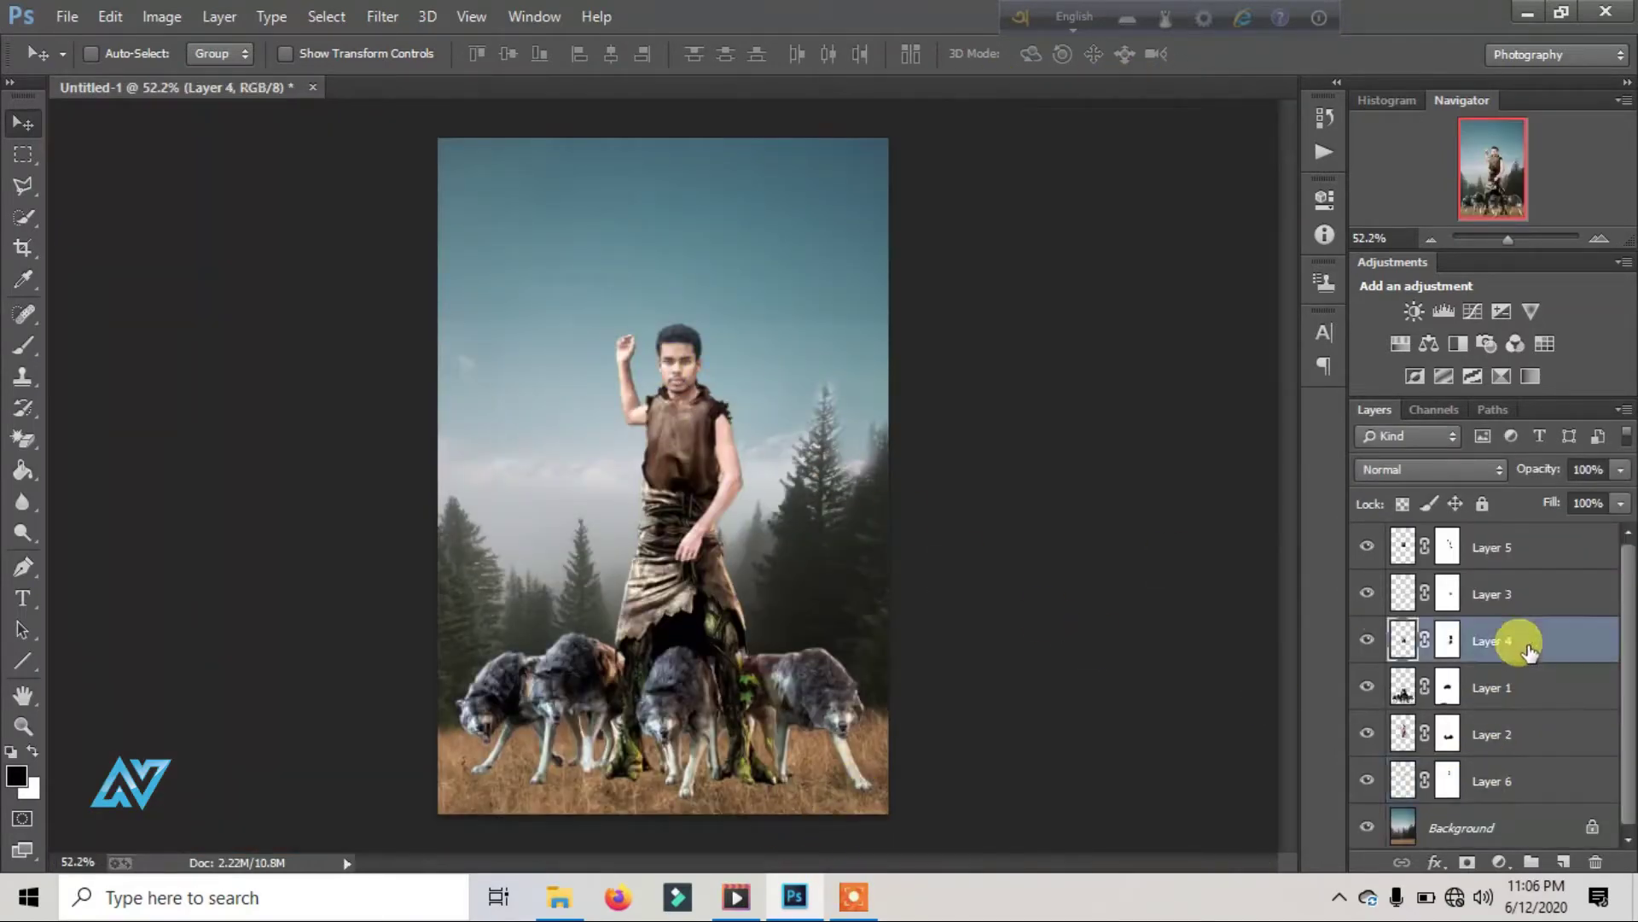
drag(749, 517, 704, 507)
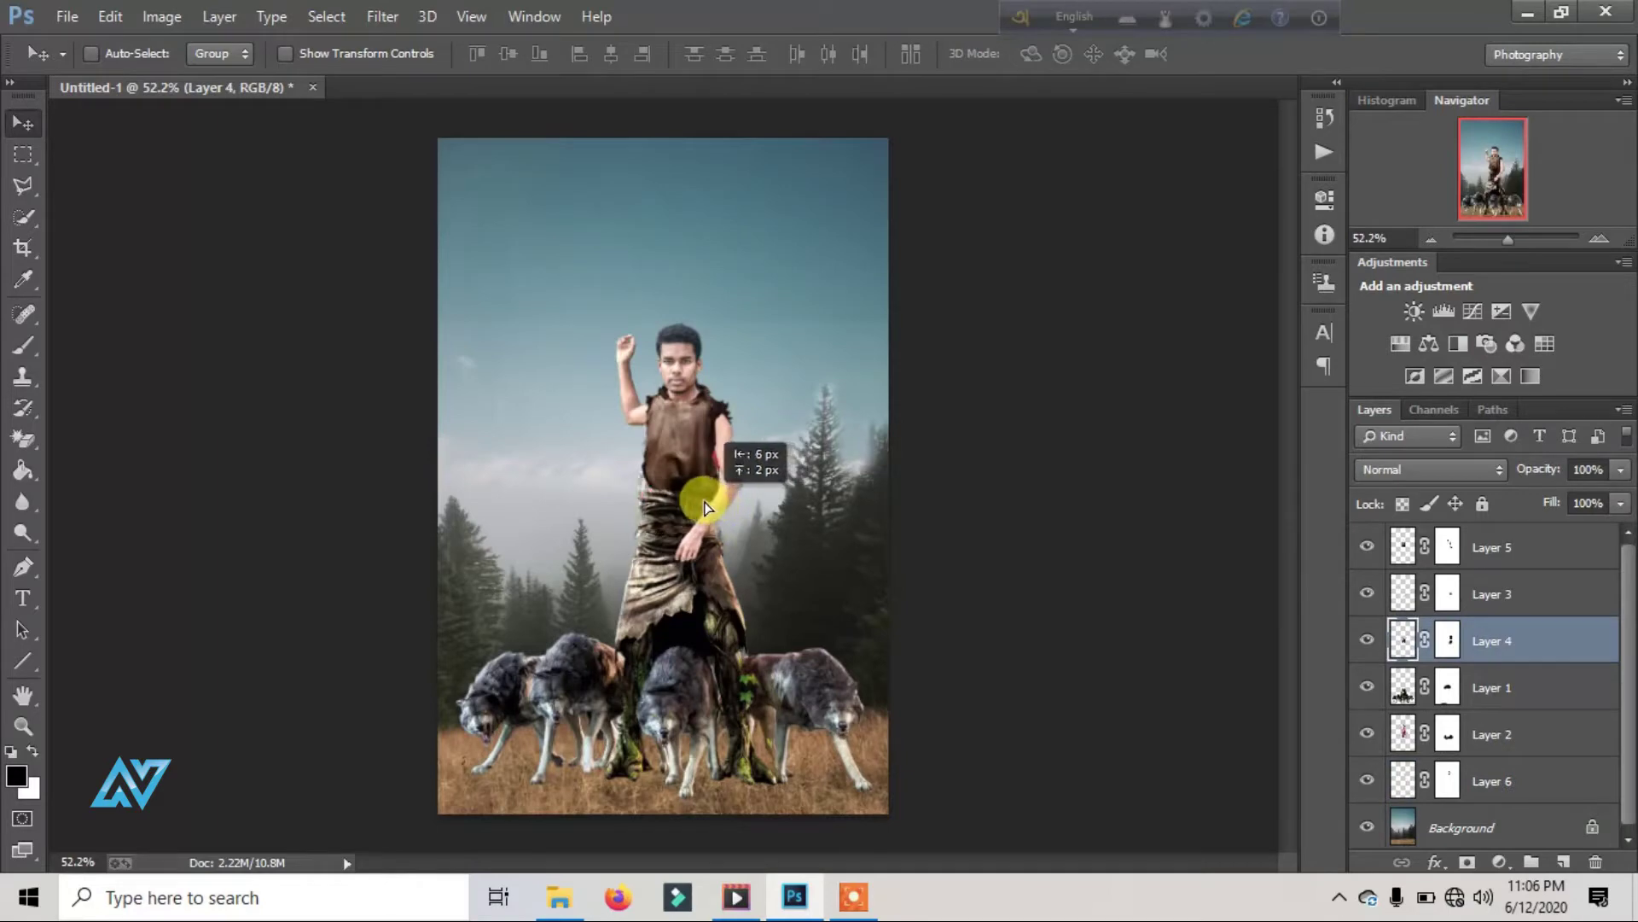
click(1509, 601)
drag(802, 596, 801, 592)
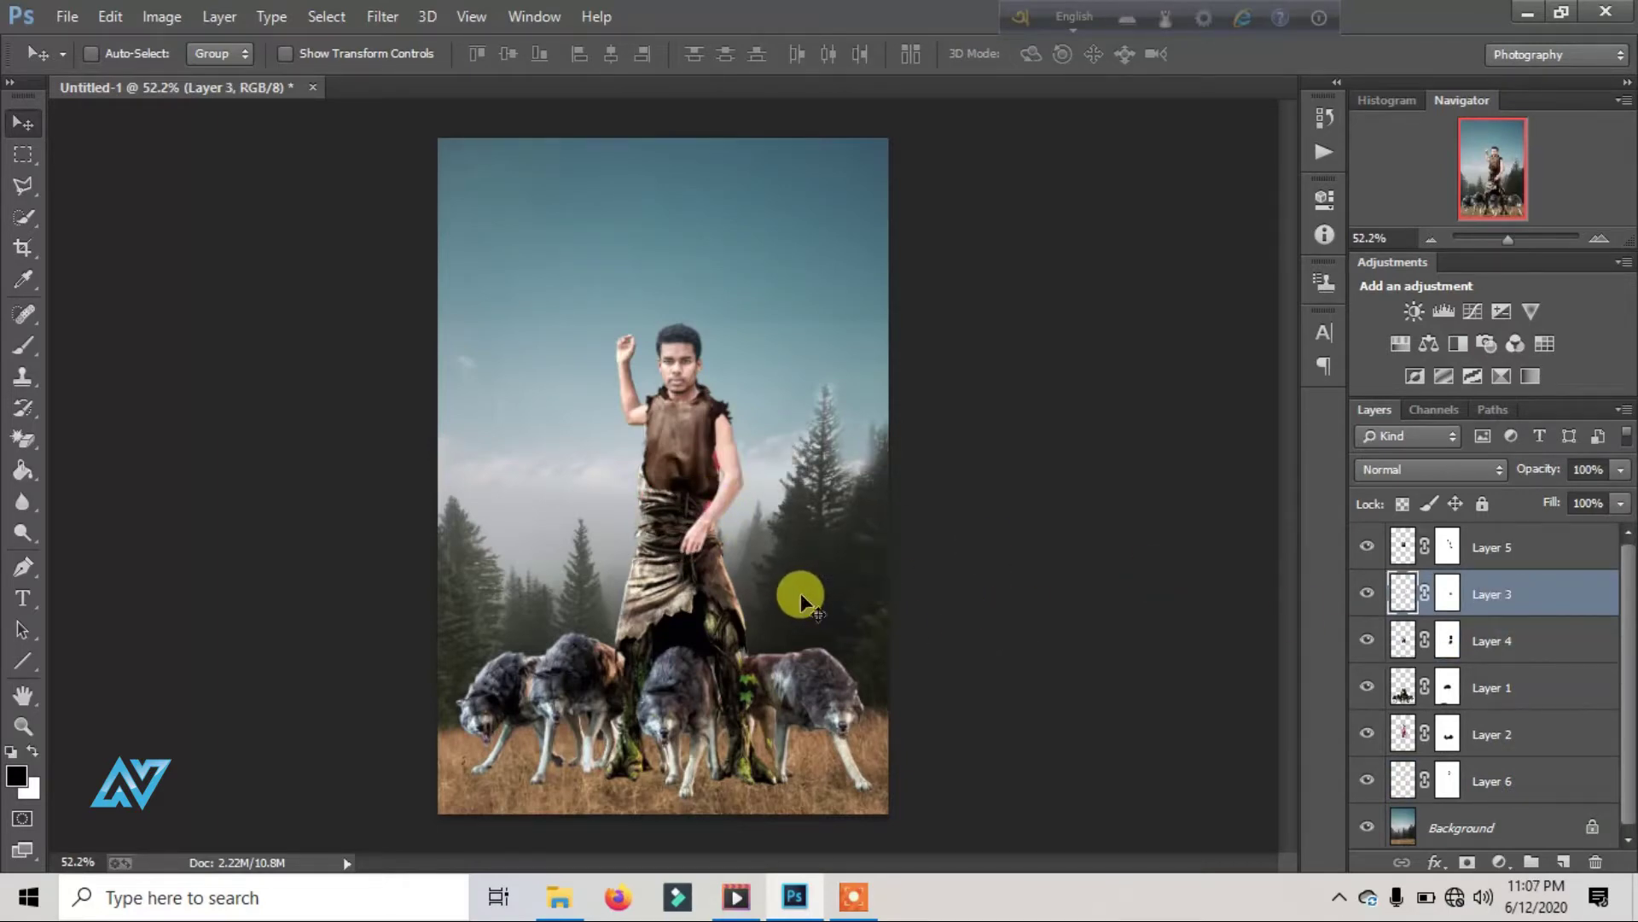
key(alt+bracketleft)
key(alt+bracketleft)
key(alt+bracketleft)
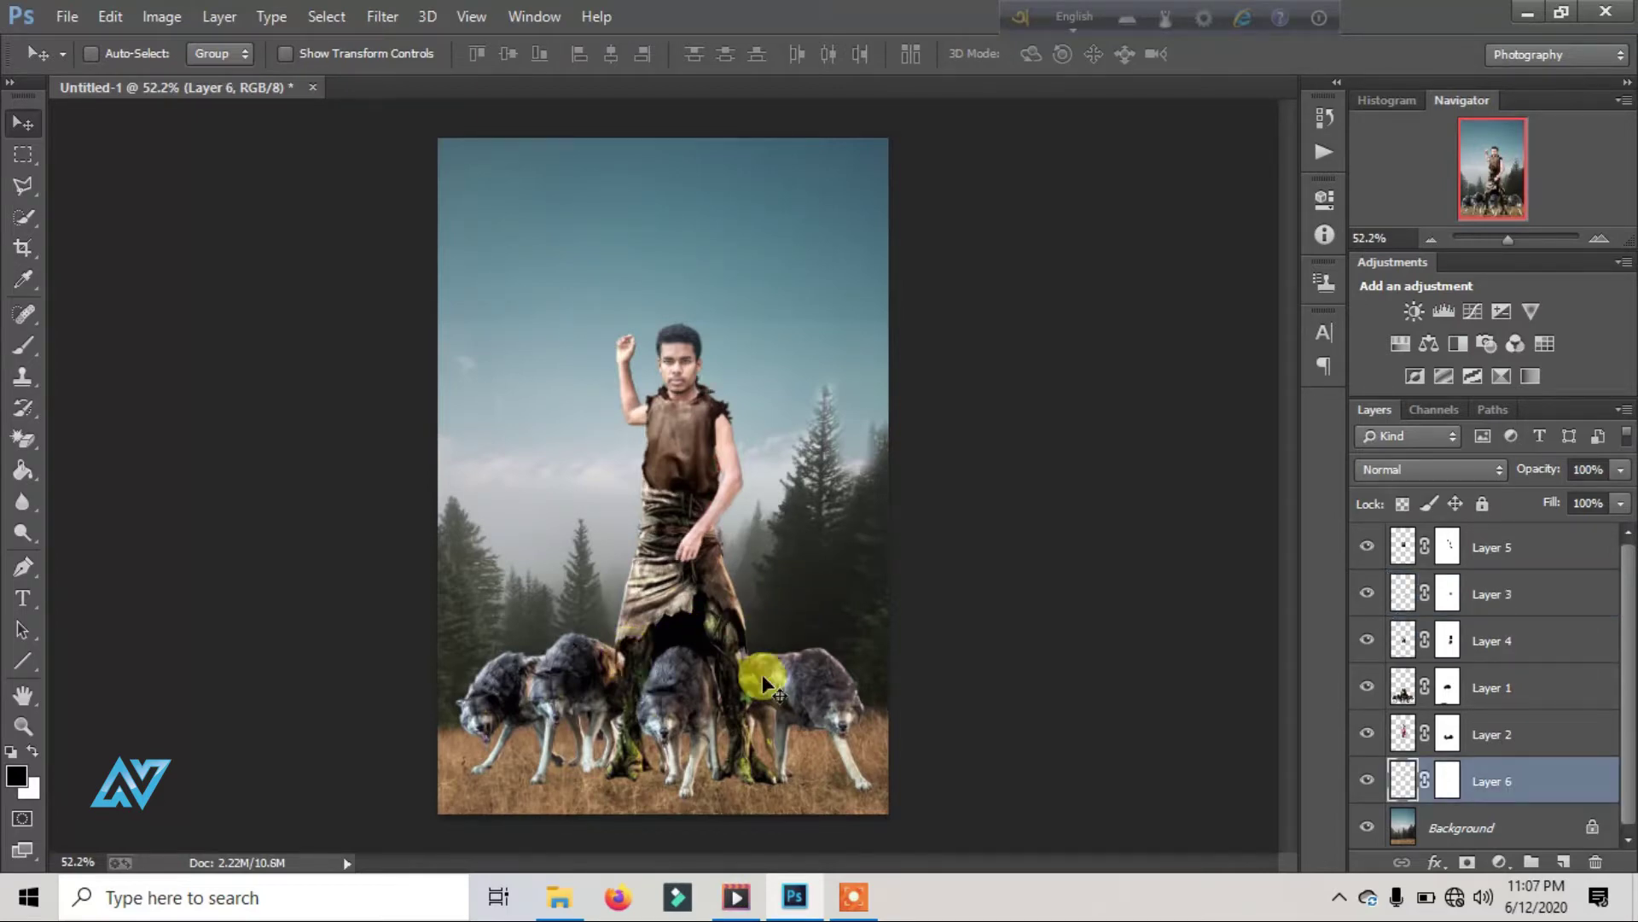
click(23, 345)
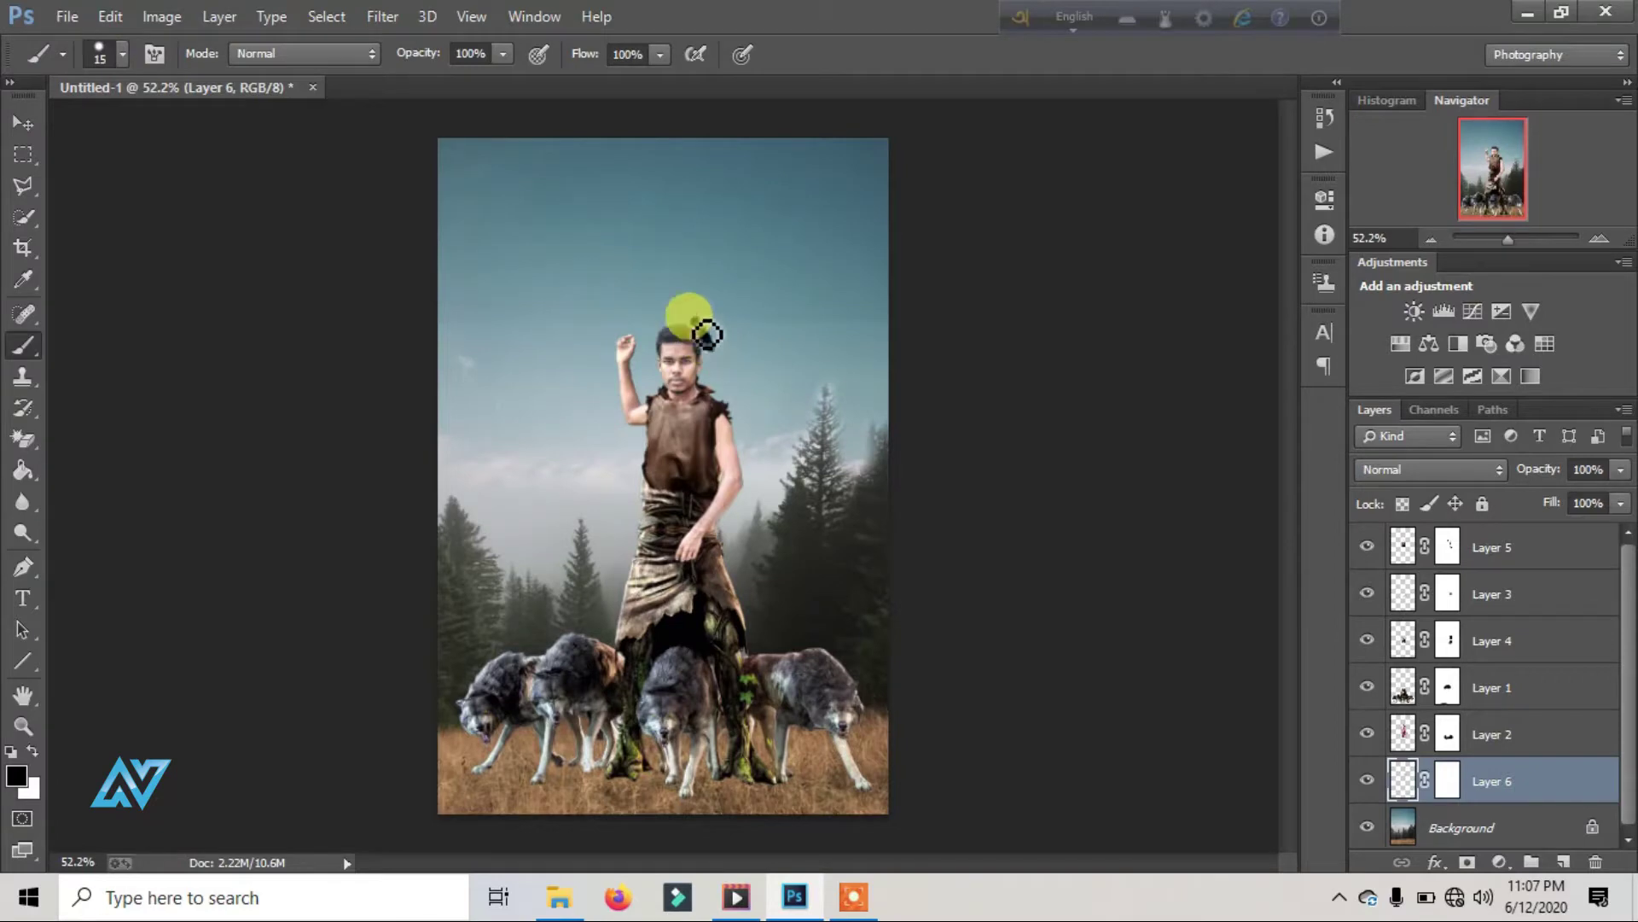
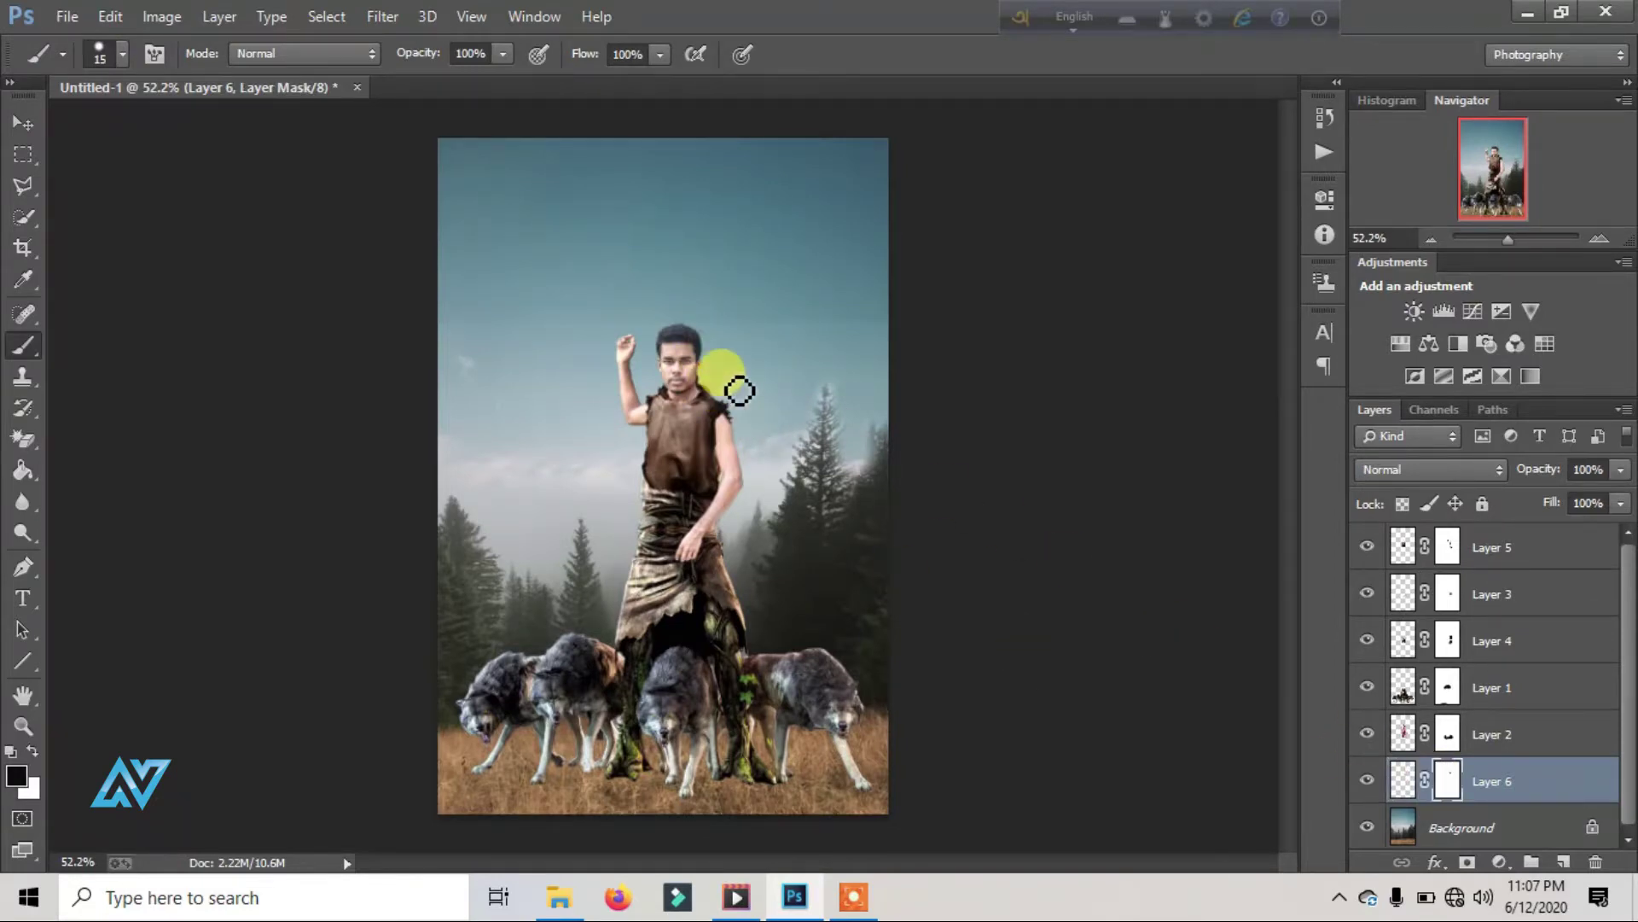
Step: Move Layer 5 below Layer 4 and paint its mask so the shirt covers the arm edge
drag(1521, 242, 1526, 239)
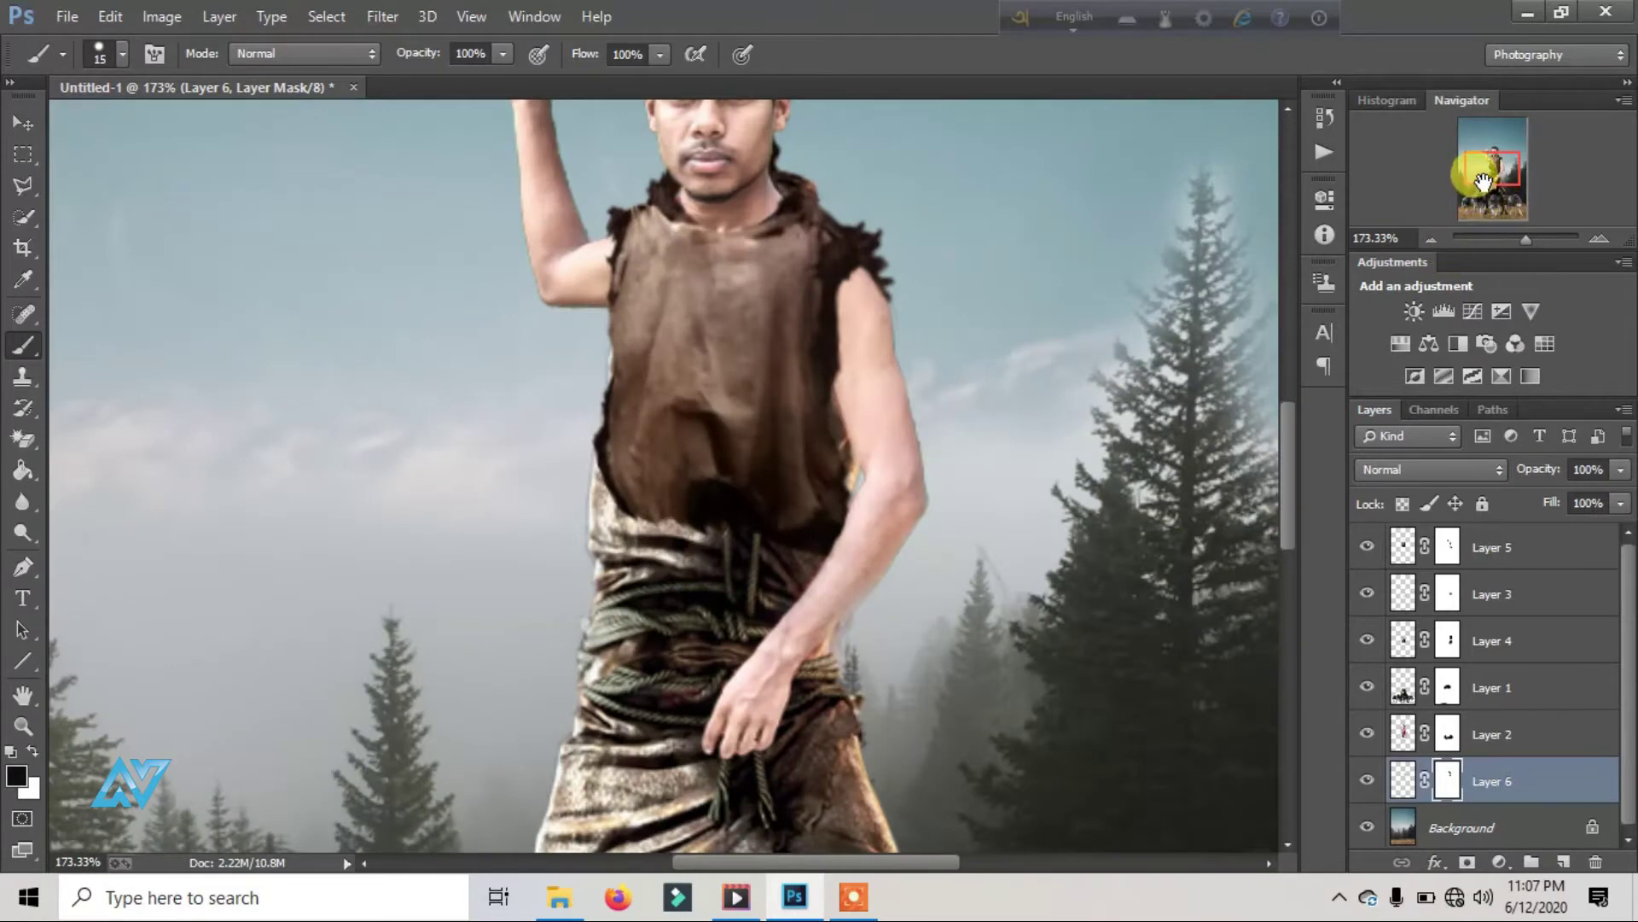
drag(1489, 172, 1490, 164)
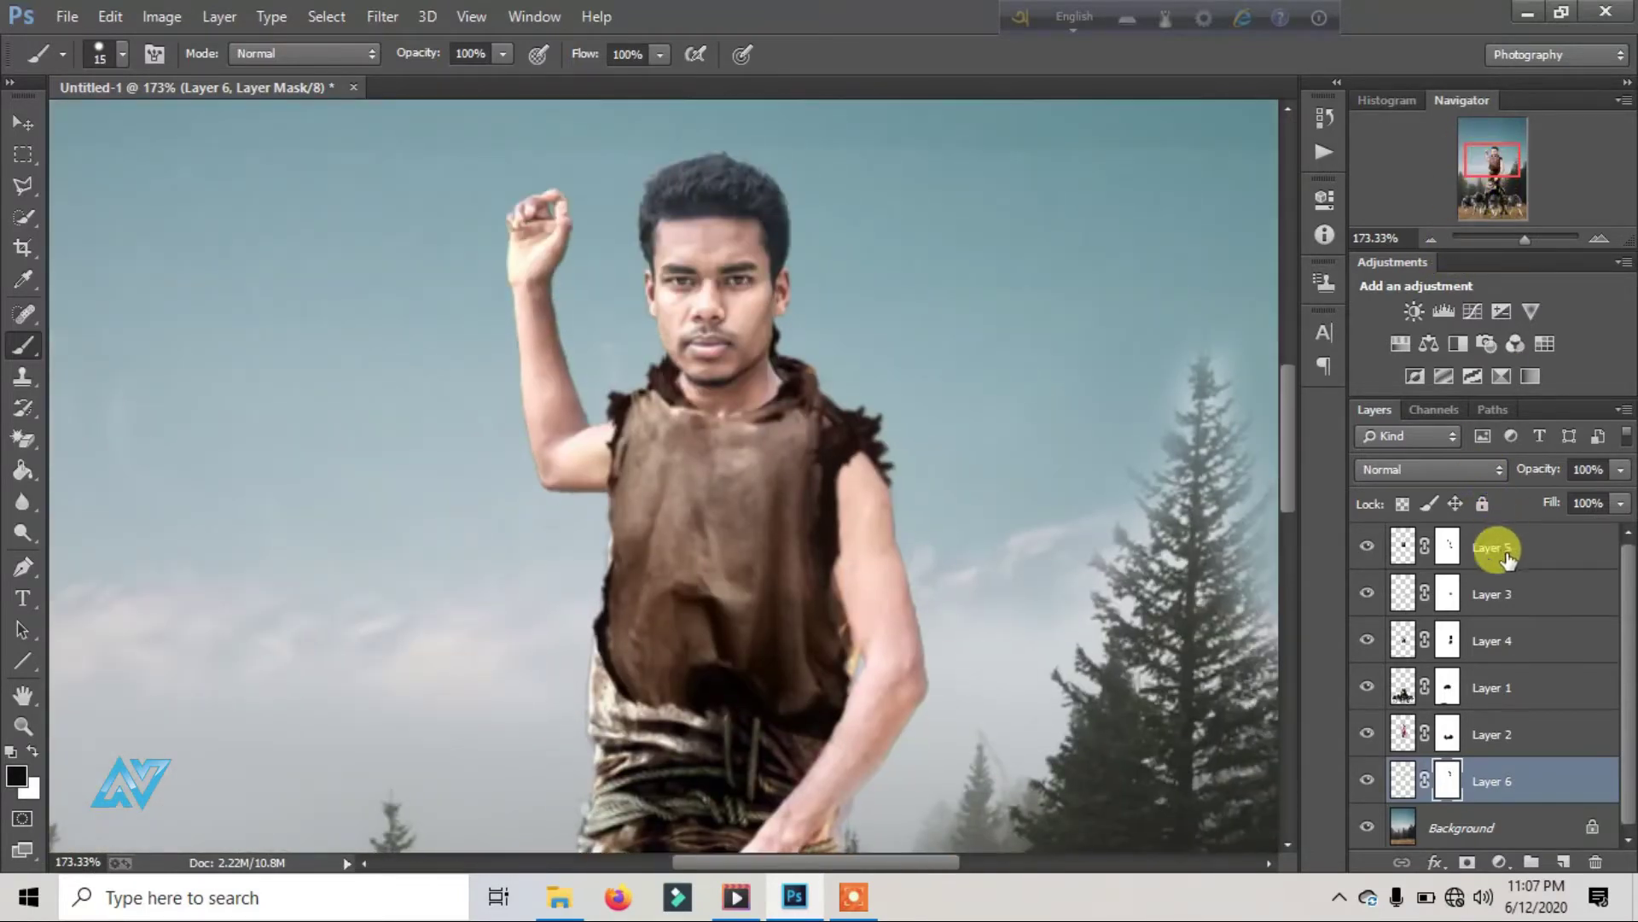
drag(1497, 551, 1485, 664)
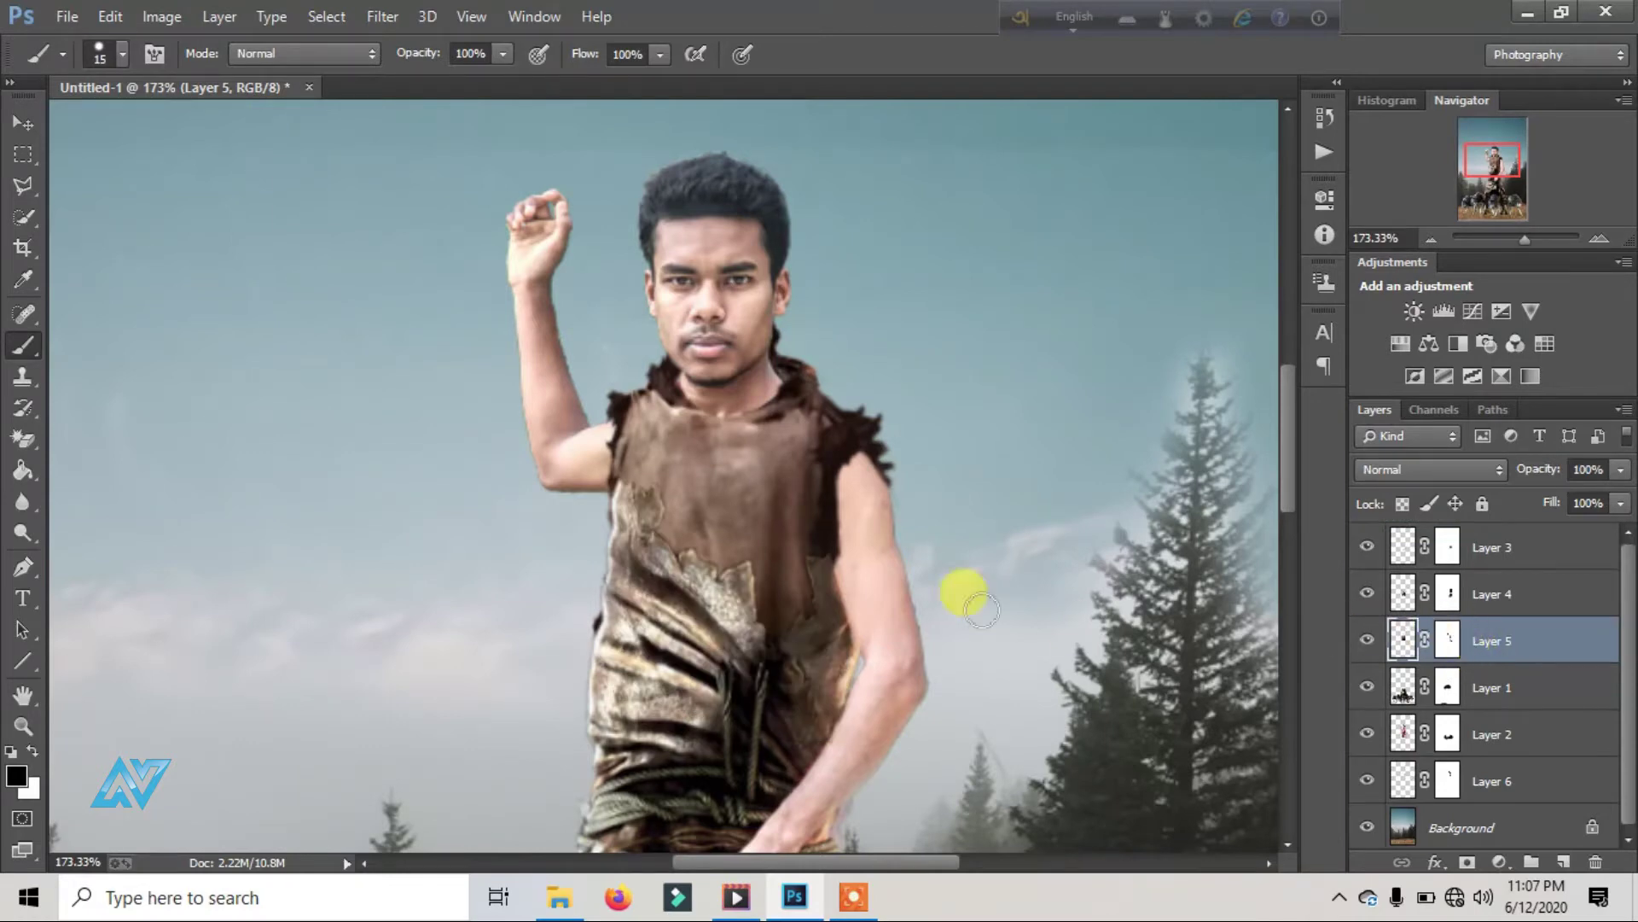
click(1448, 640)
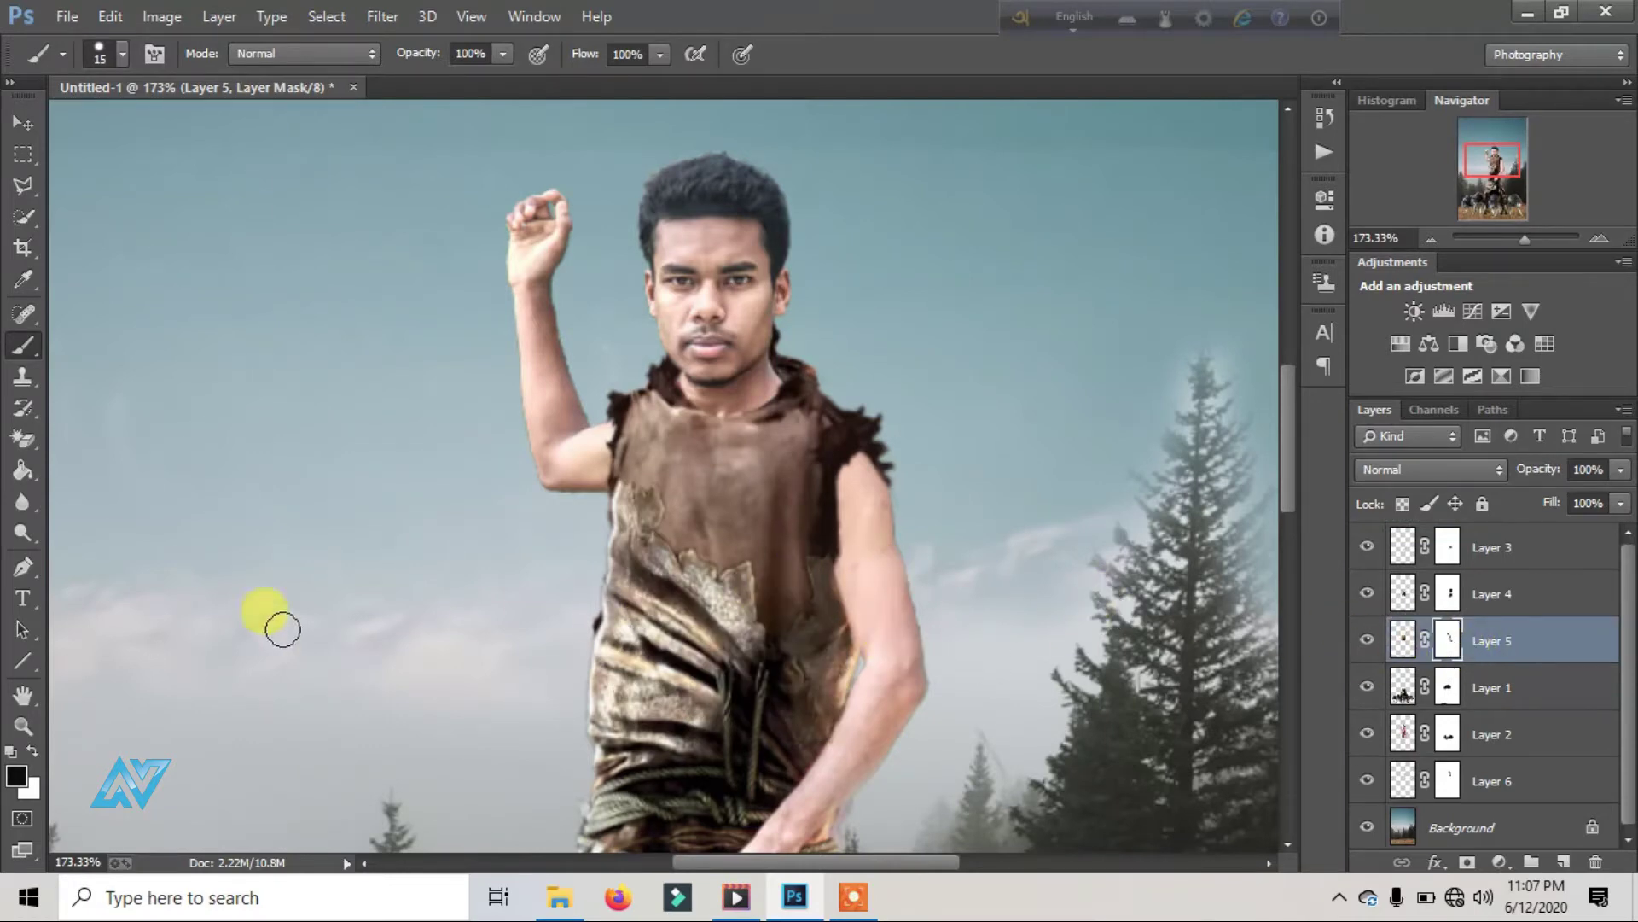
drag(822, 570, 821, 608)
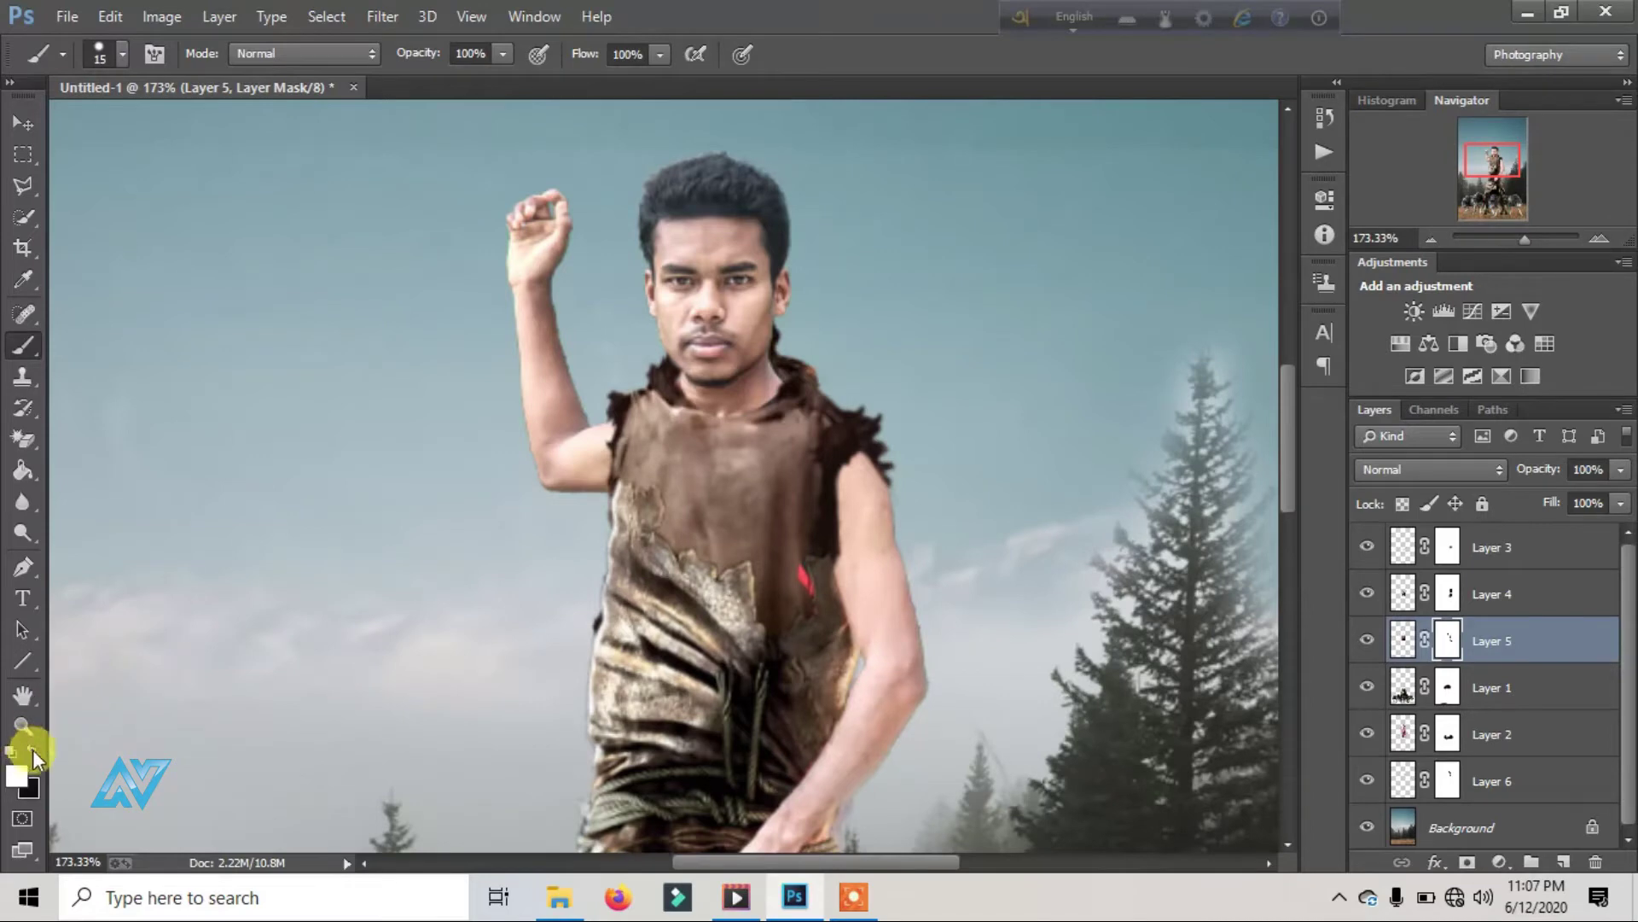
drag(797, 549, 862, 689)
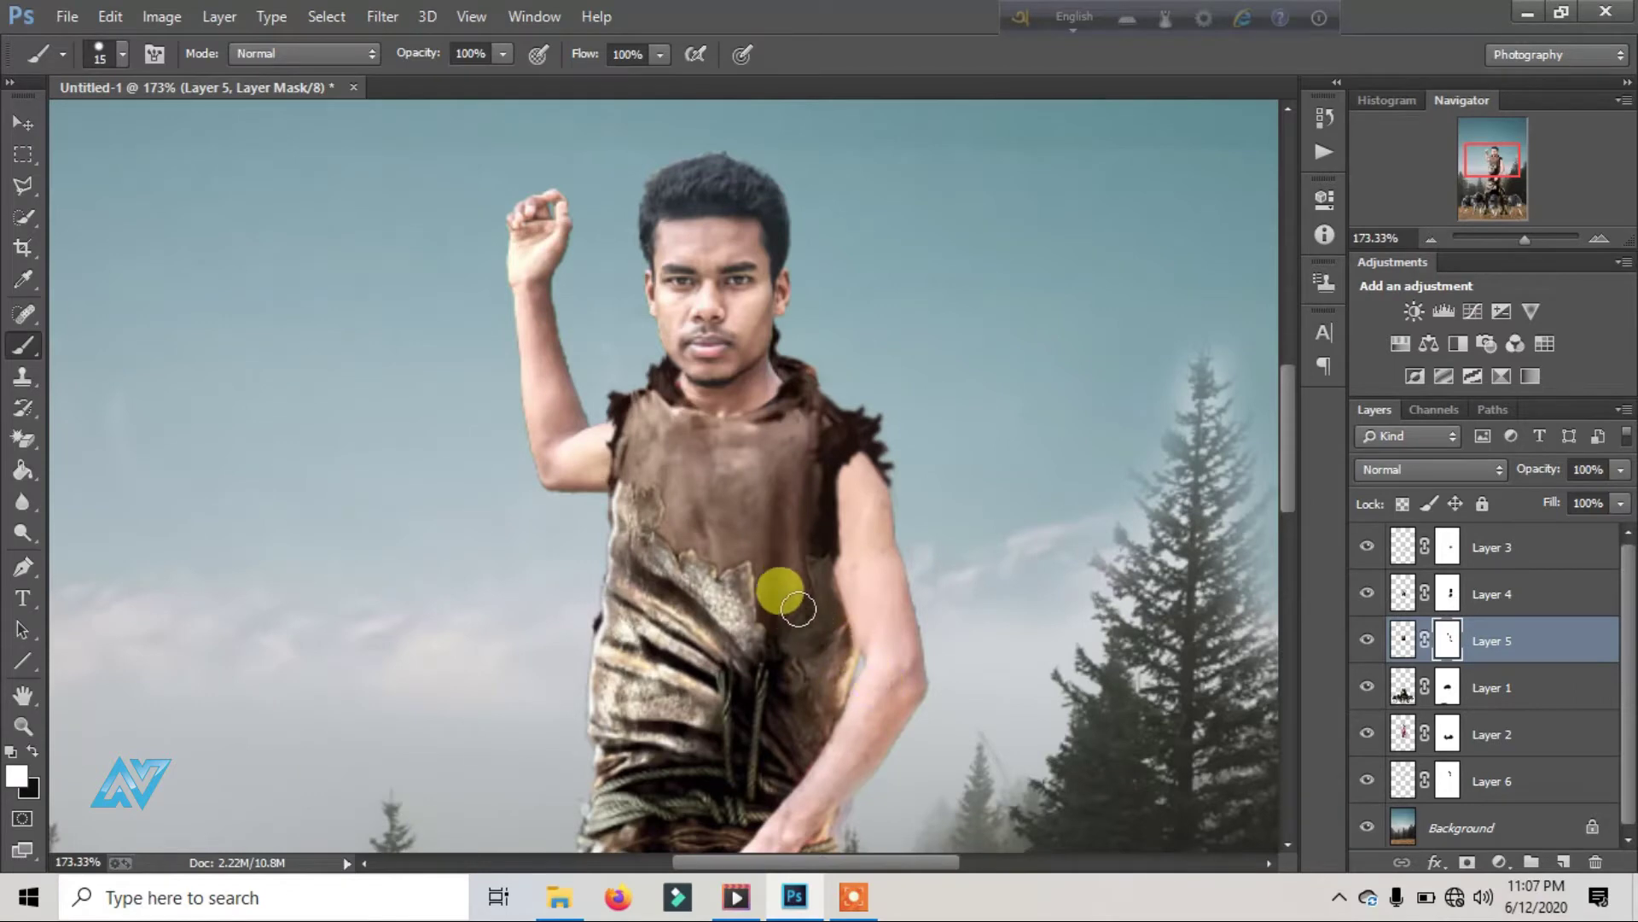
mouse_move(1525, 240)
mouse_down()
mouse_move(1509, 241)
mouse_move(1528, 242)
mouse_up()
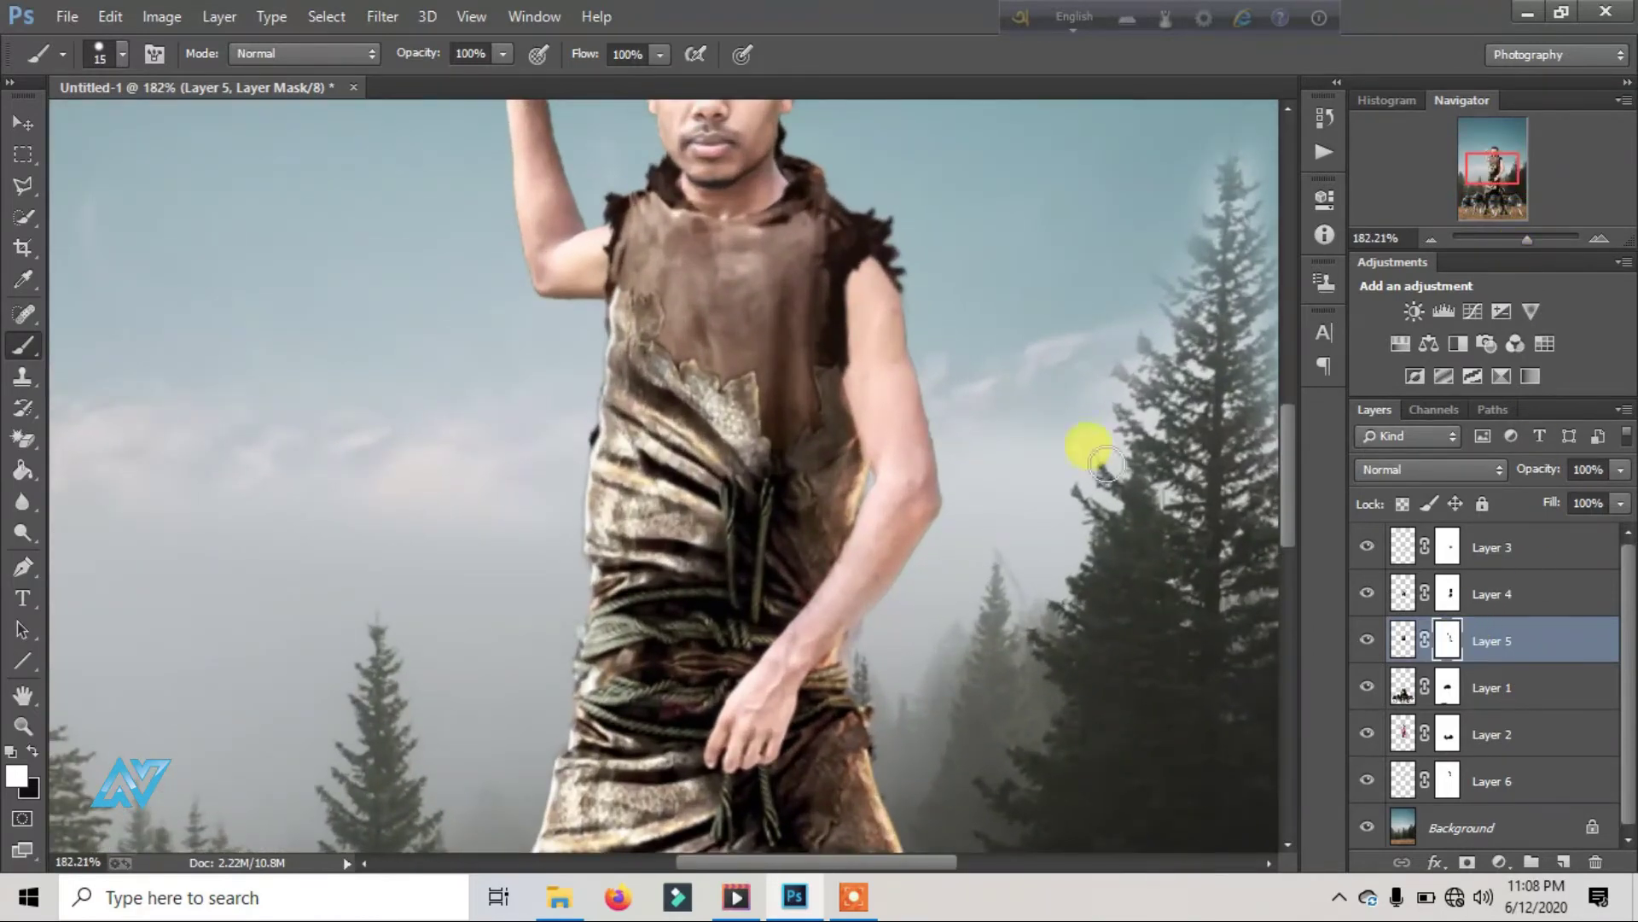
click(1448, 593)
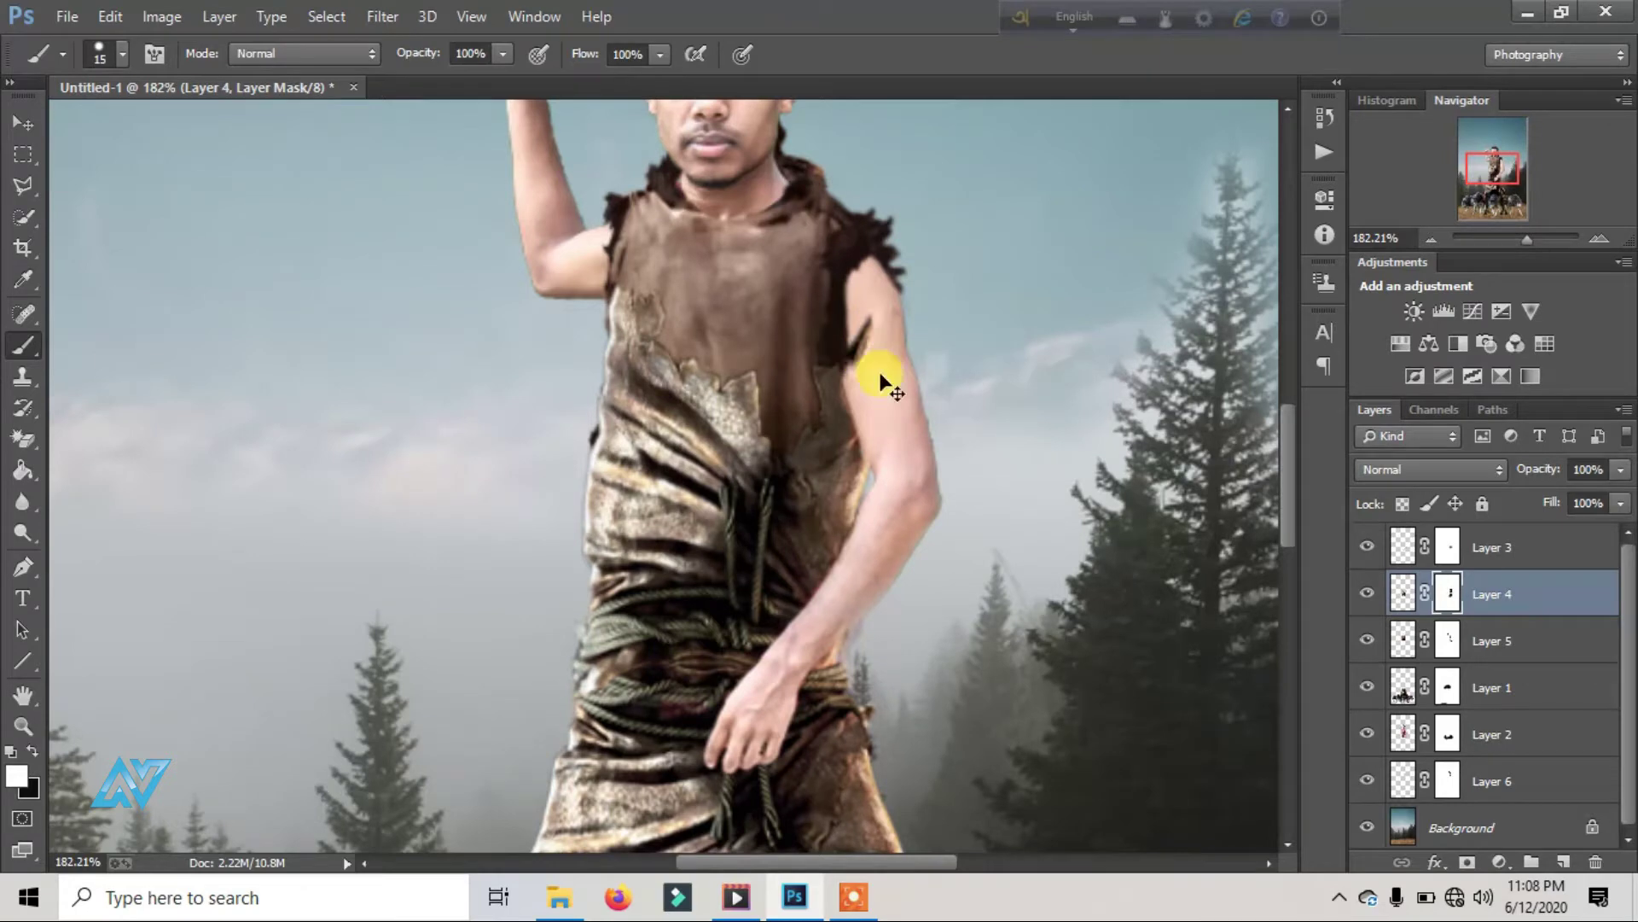
drag(1526, 241, 1518, 242)
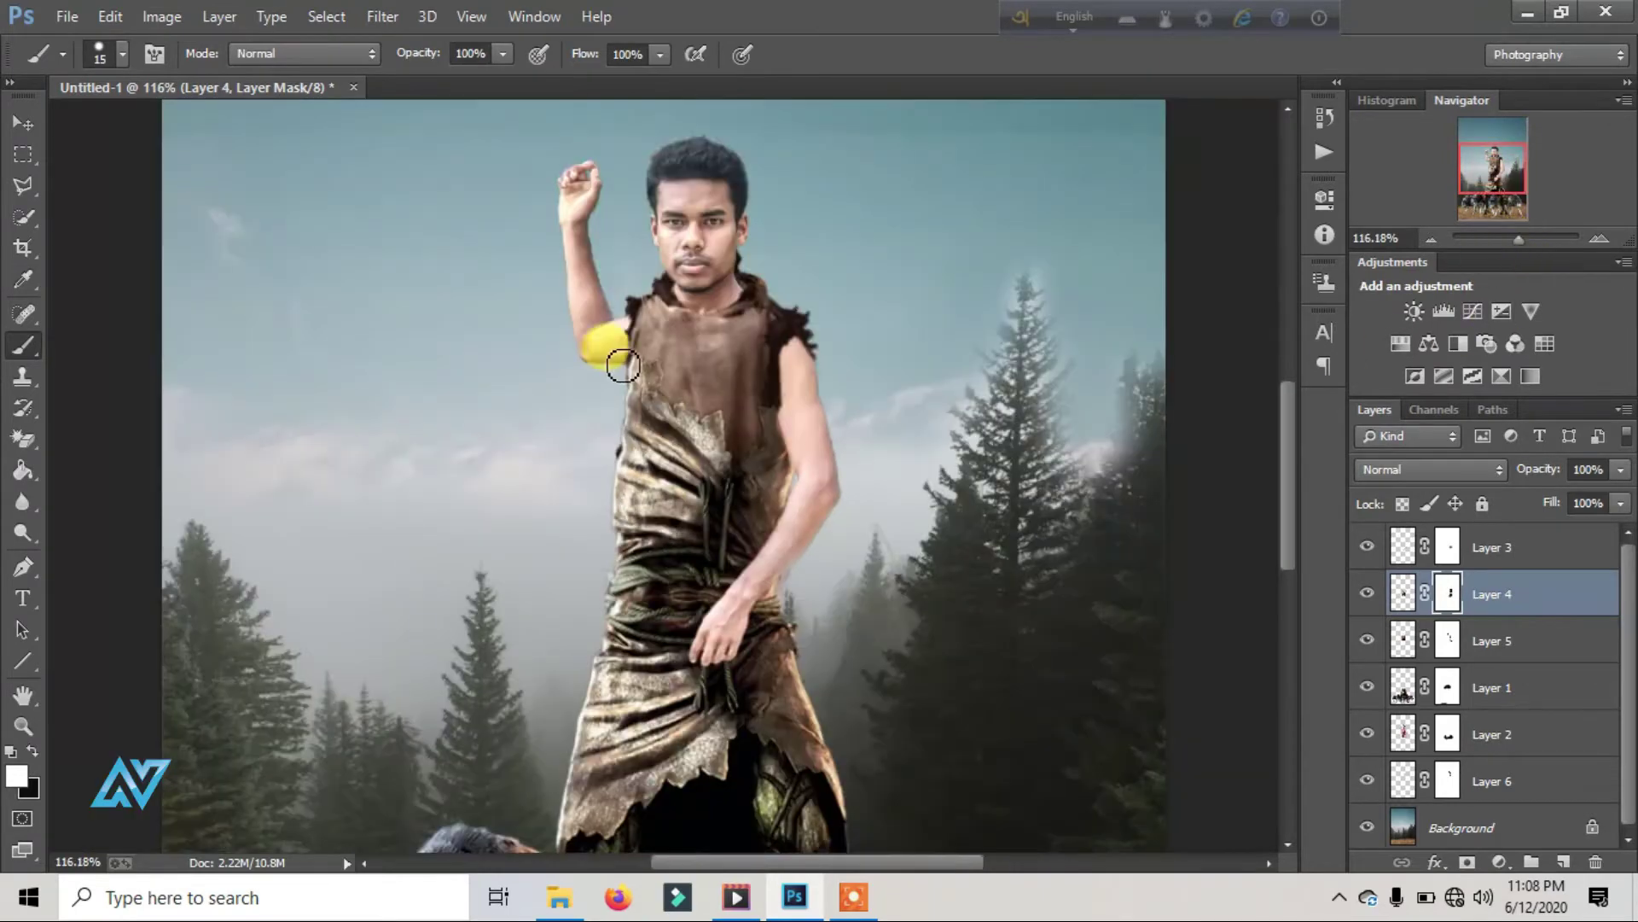
Step: Open the ice giant stock image beside the composite and zoom to the giant's lower leg
click(61, 17)
click(81, 58)
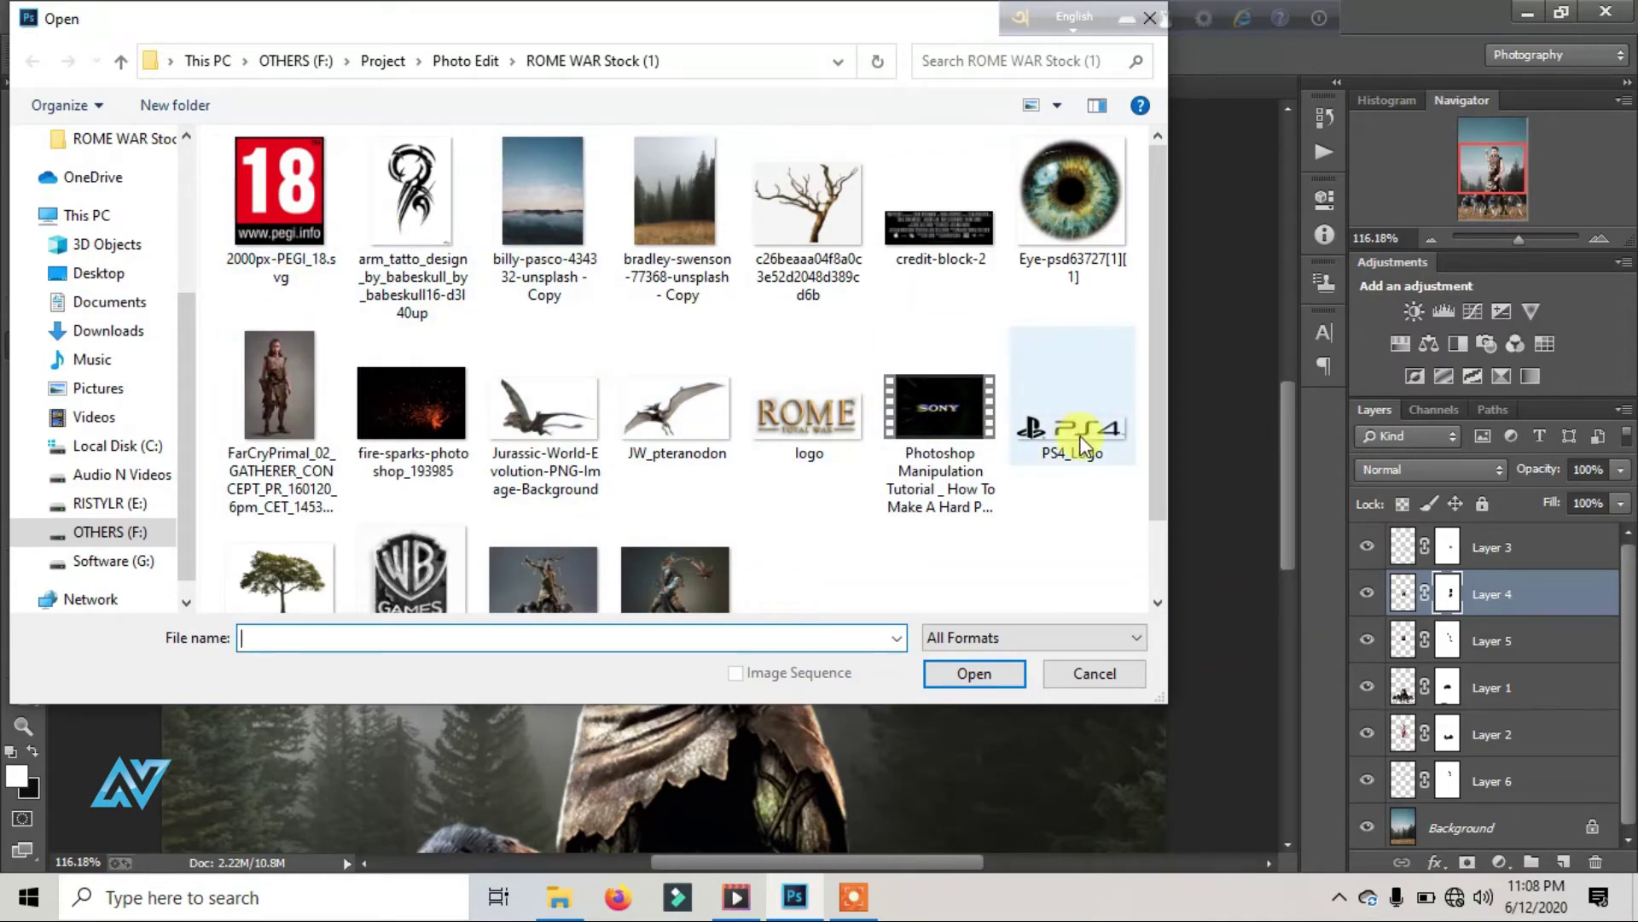
scroll(1081, 443, down, 1)
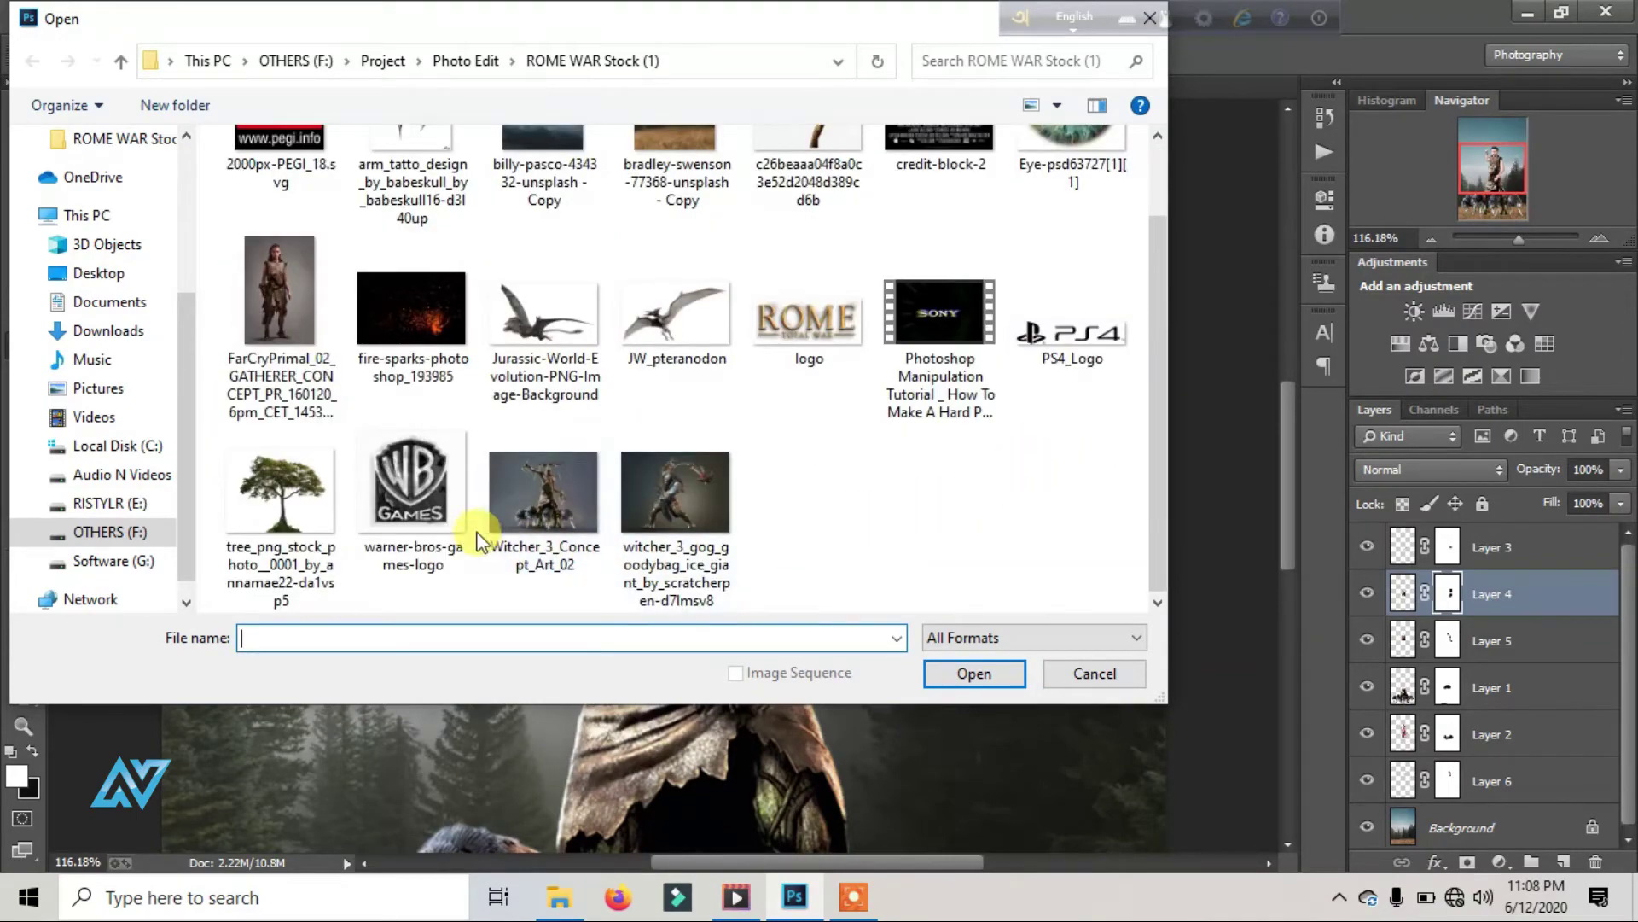
double_click(697, 500)
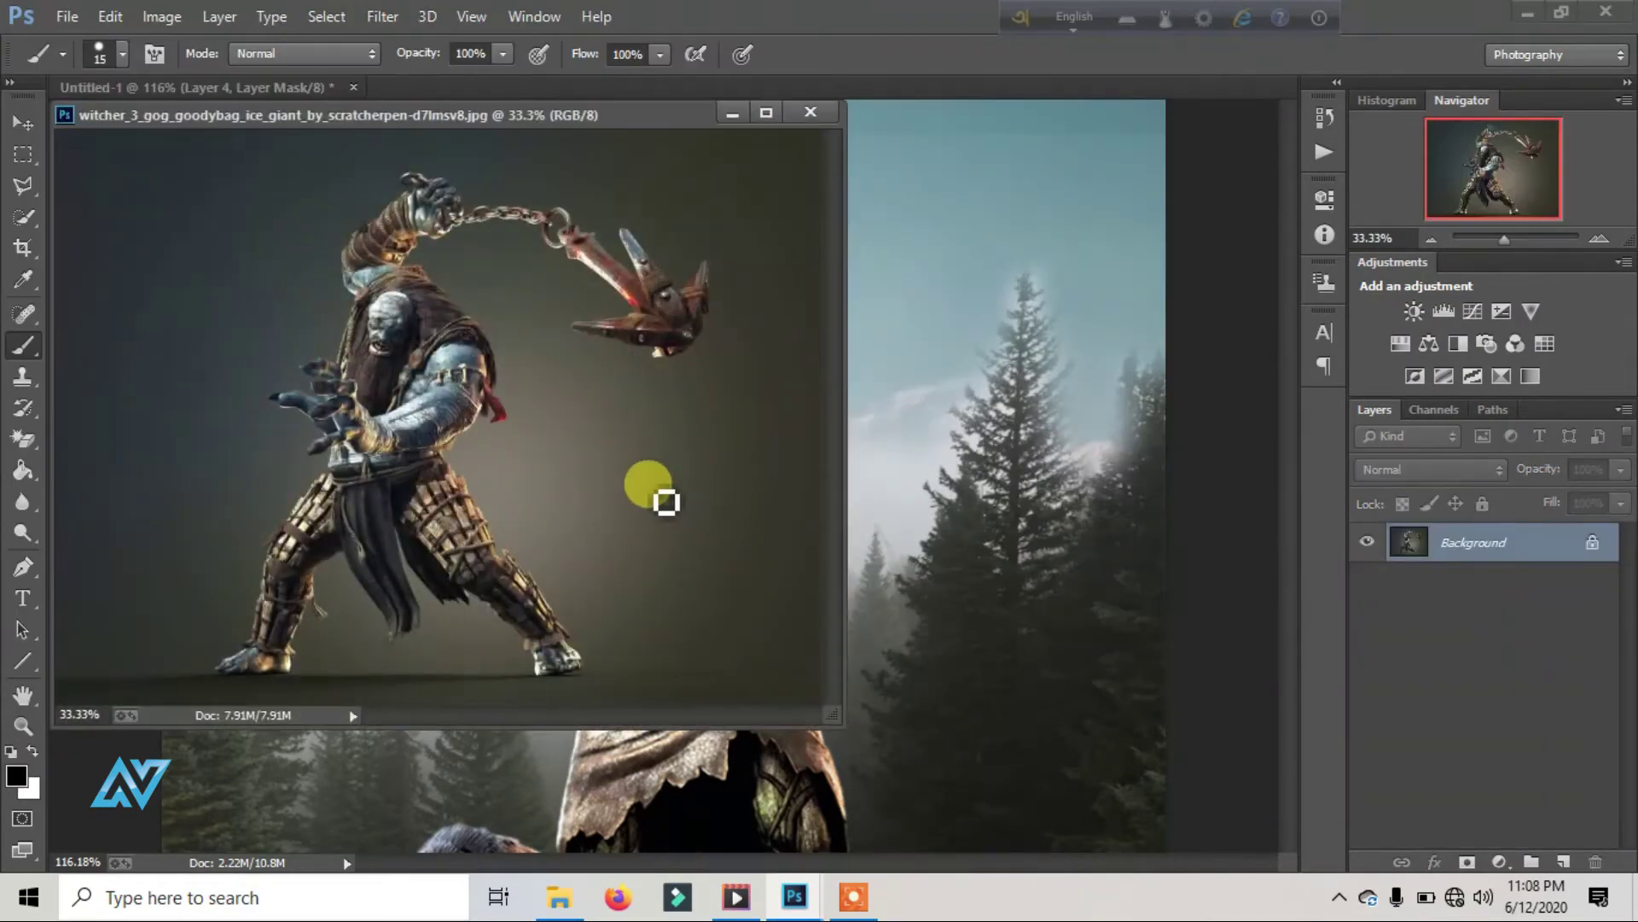
drag(584, 84, 601, 78)
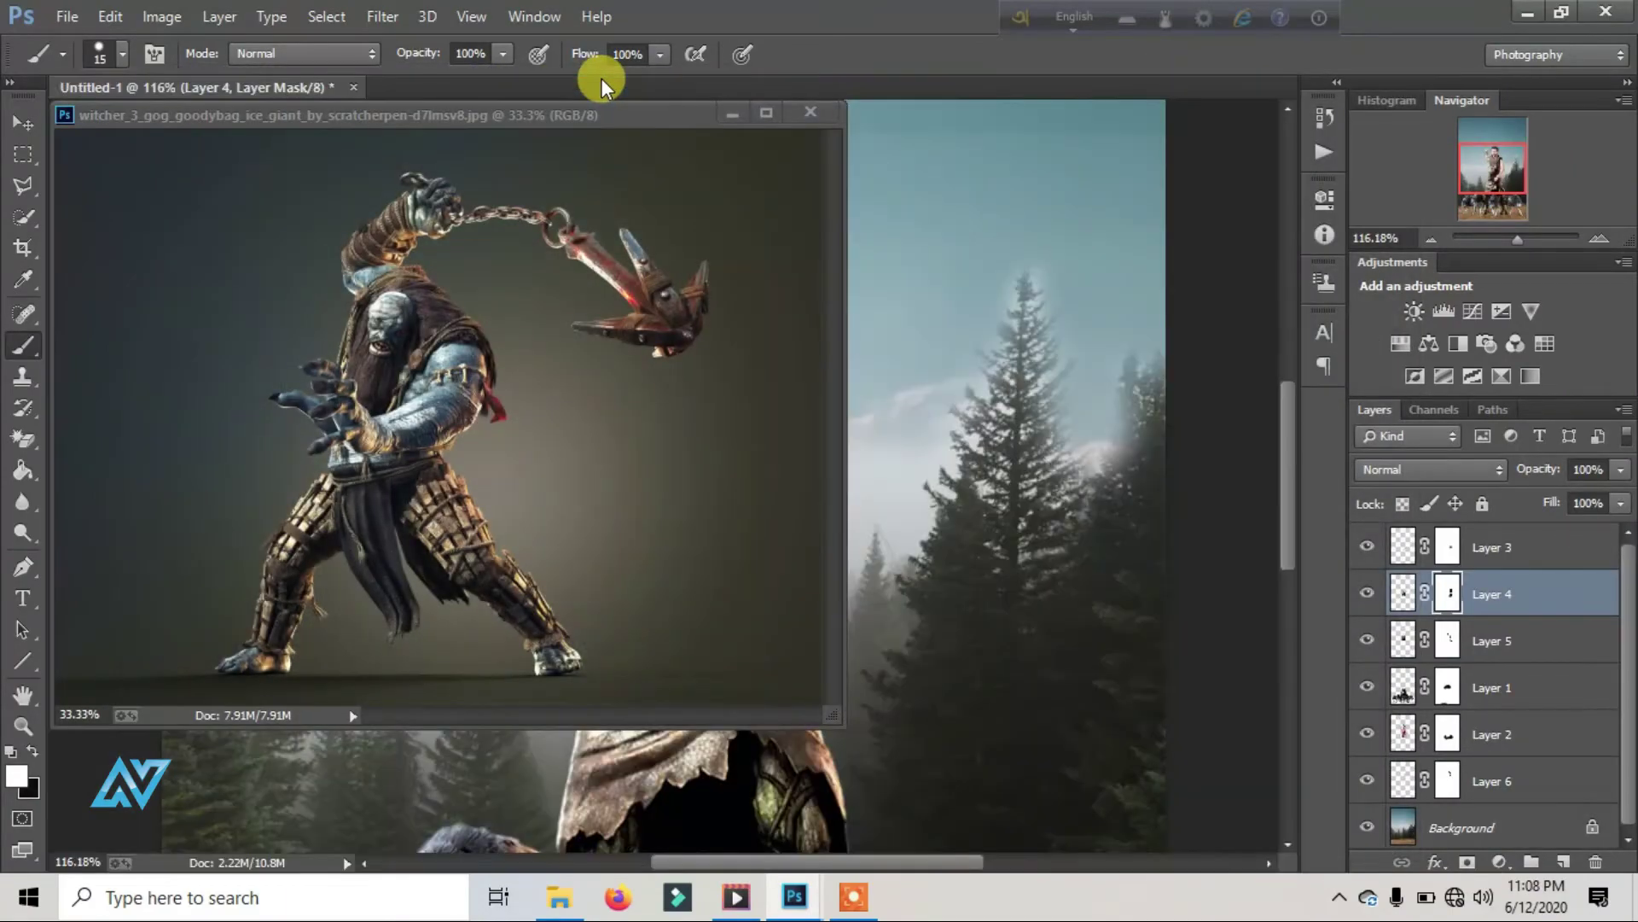
drag(517, 112, 571, 92)
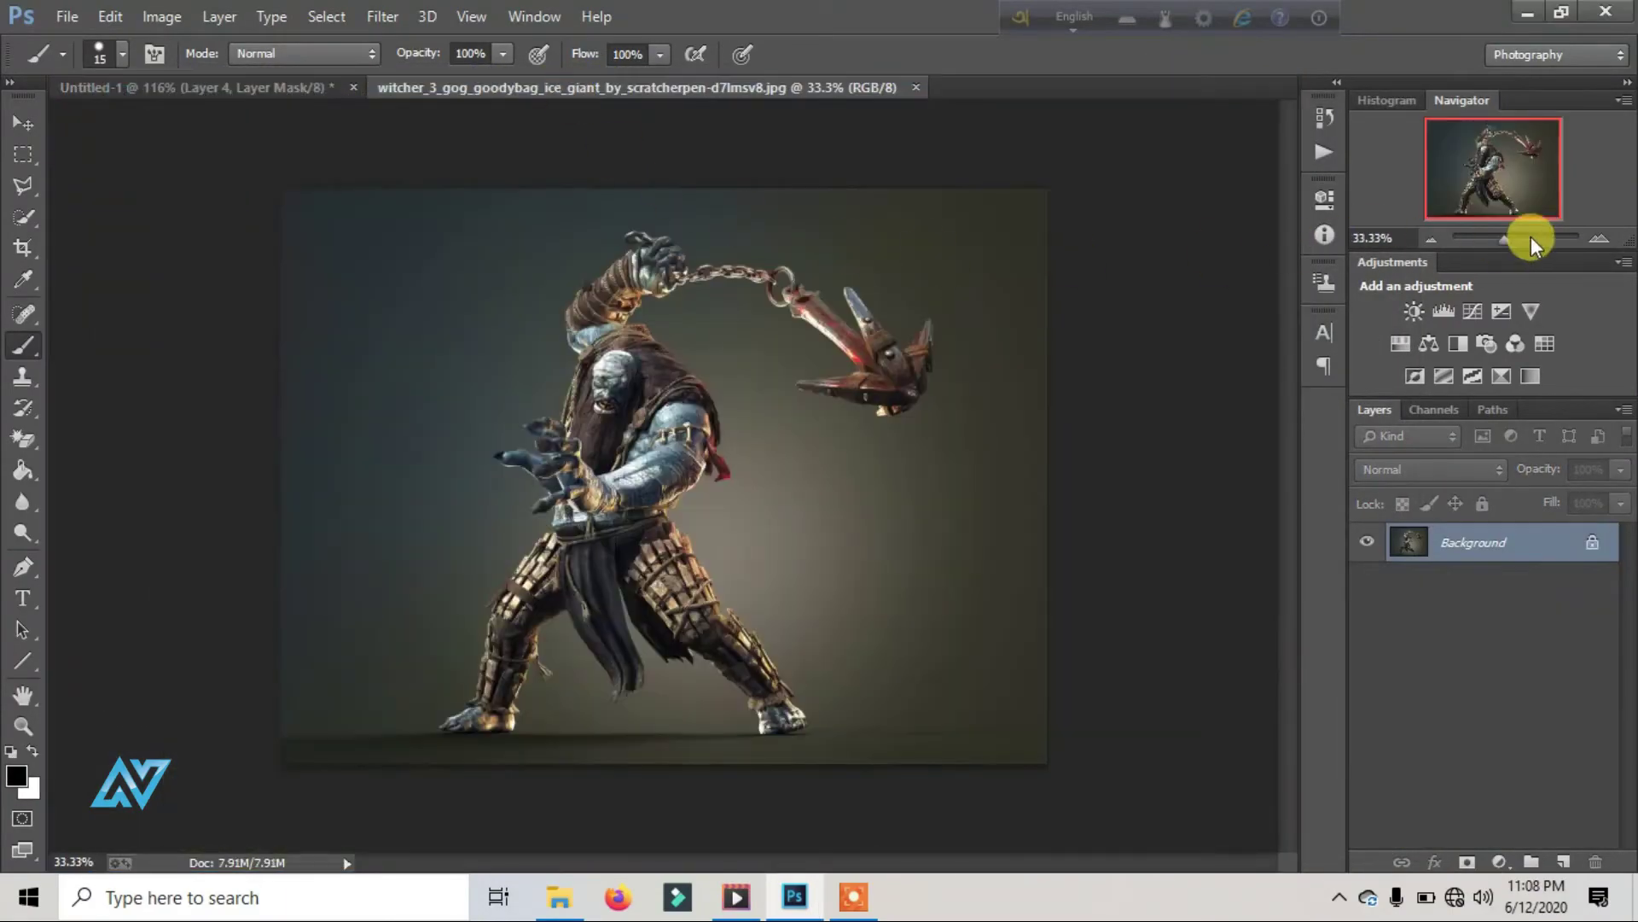
click(1530, 239)
mouse_move(1456, 155)
mouse_down()
mouse_move(1460, 195)
mouse_move(1508, 202)
mouse_up()
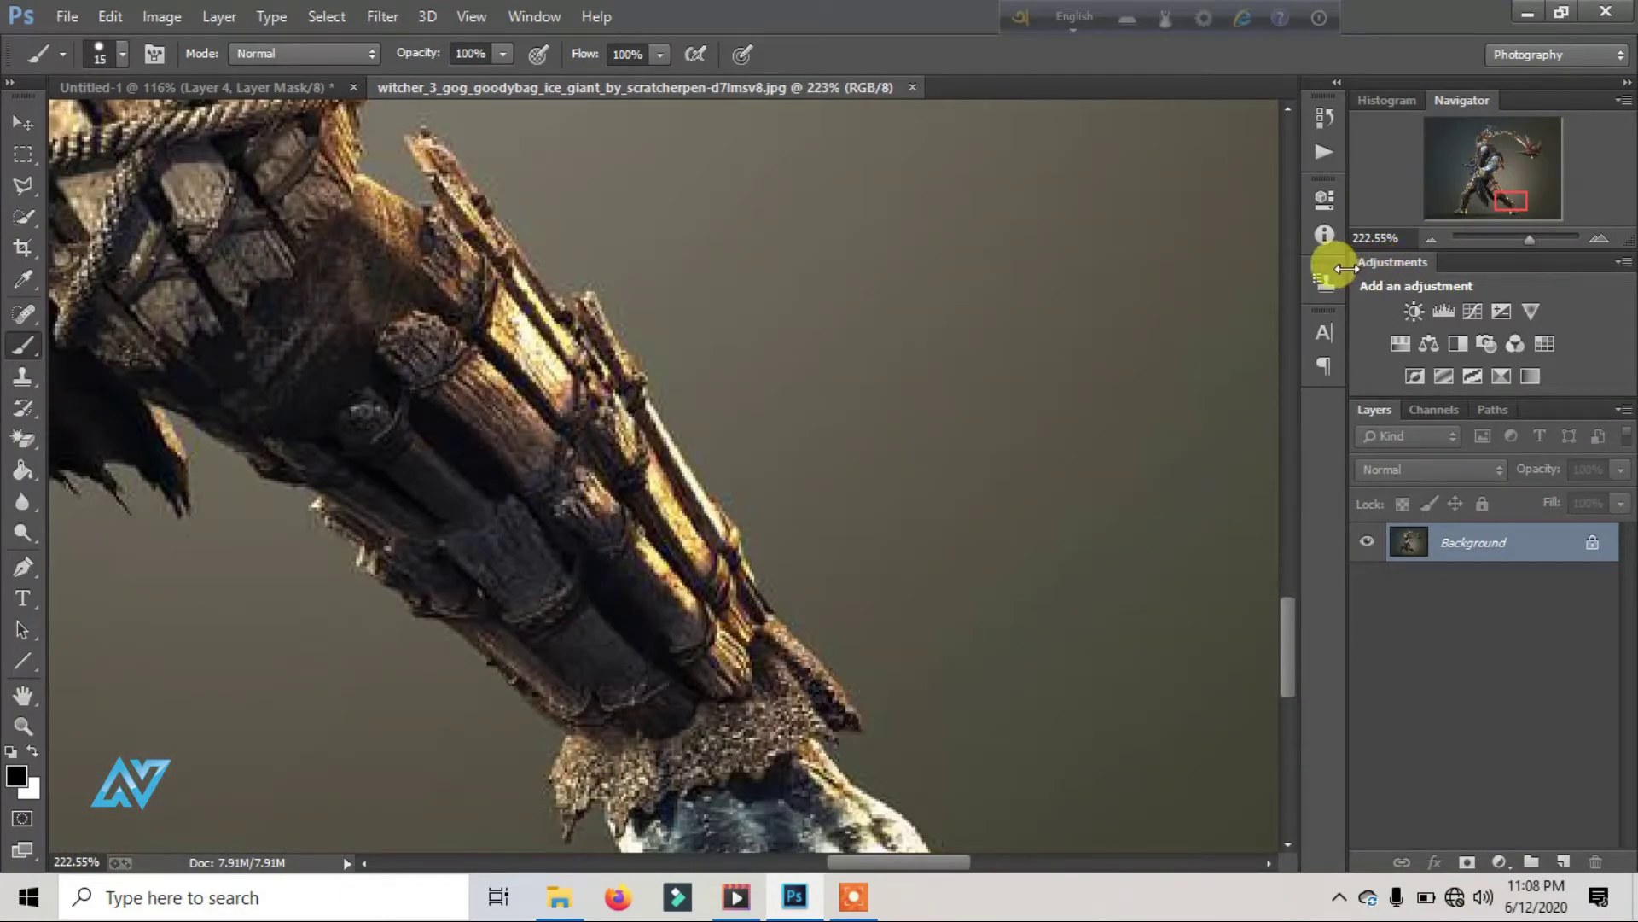
drag(1511, 201, 1466, 208)
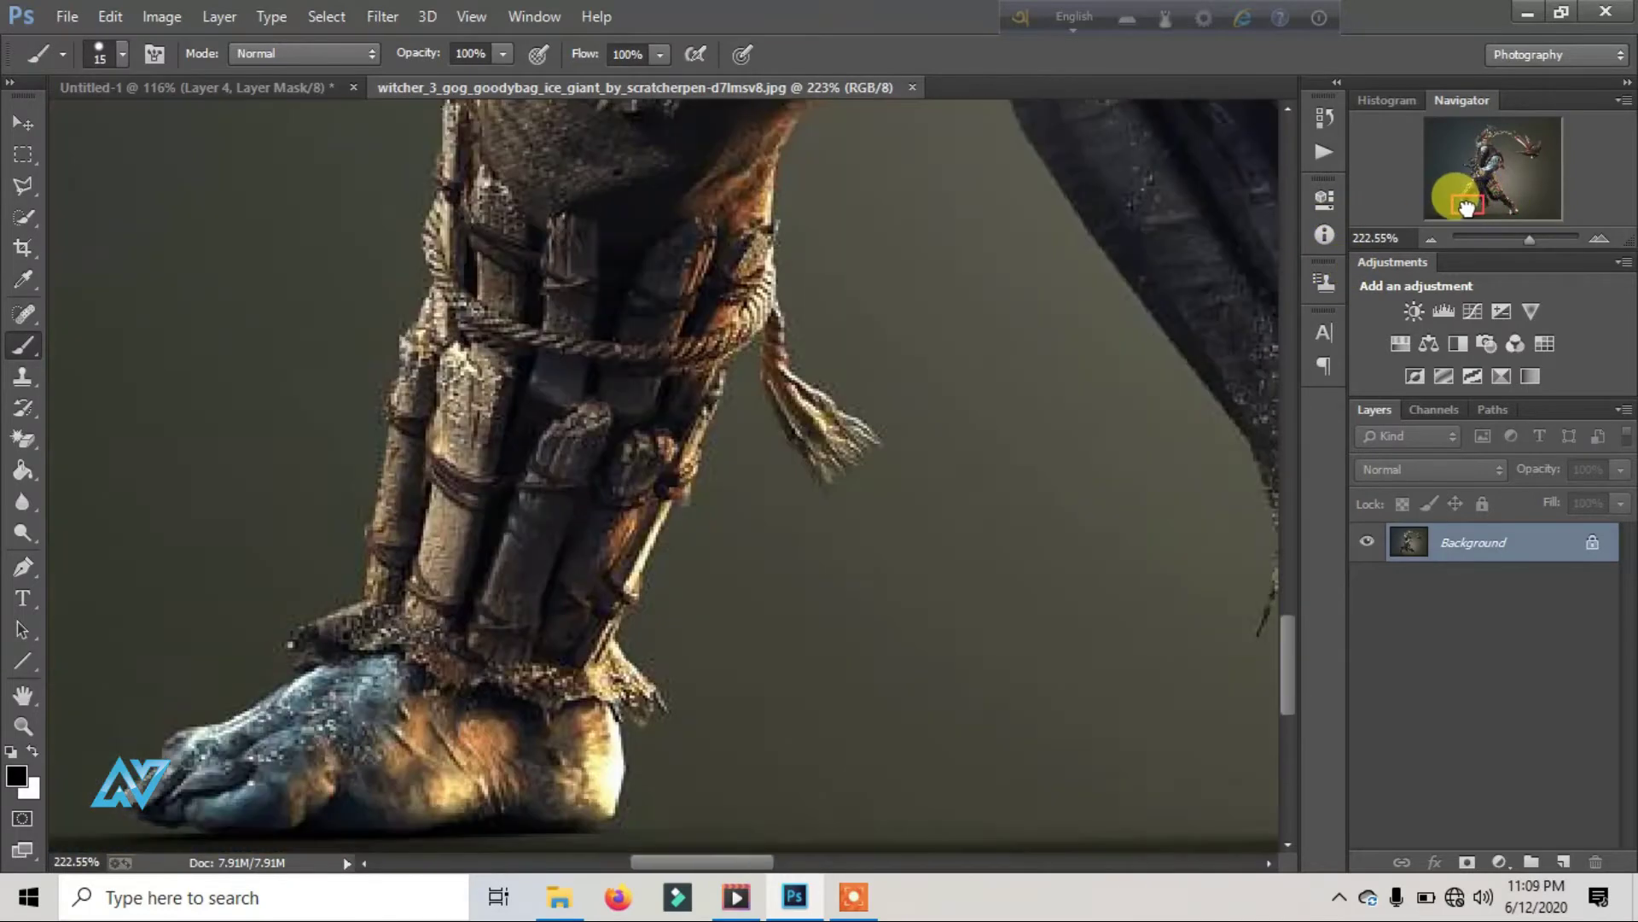
Step: Quick Select the wooden leg armour down to the ankle and drag it into the composite
click(22, 217)
mouse_move(478, 192)
mouse_down()
mouse_move(322, 642)
mouse_move(622, 668)
mouse_move(731, 256)
mouse_move(647, 293)
mouse_up()
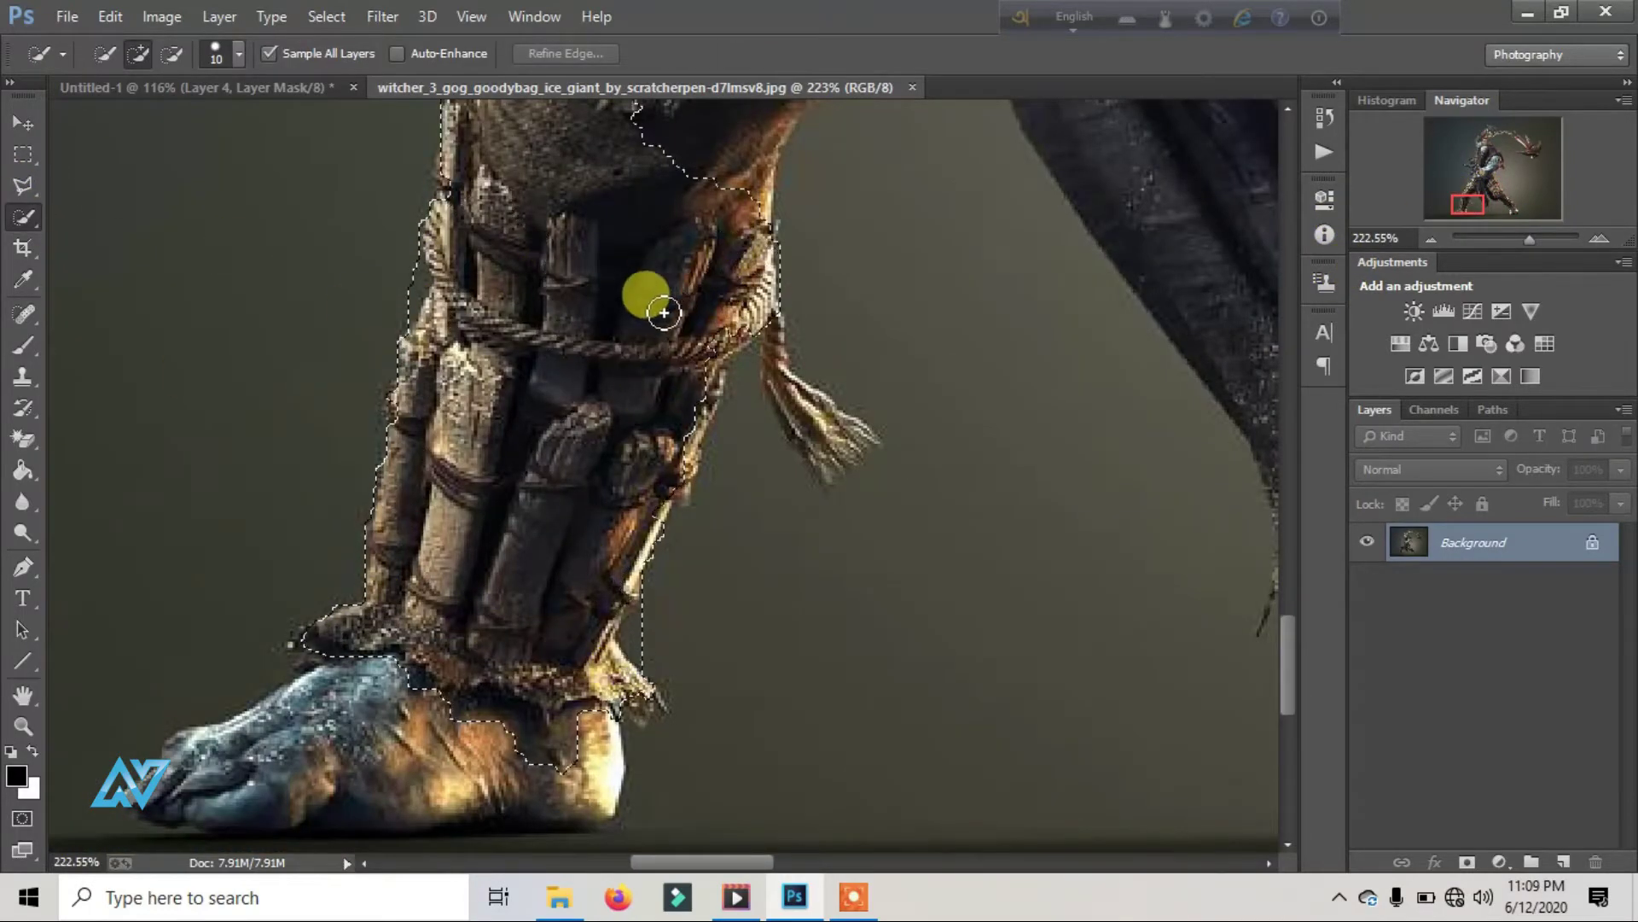
scroll(557, 330, up, 3)
mouse_move(556, 330)
alt+mouse_down()
mouse_move(713, 274)
mouse_move(747, 284)
alt+mouse_up()
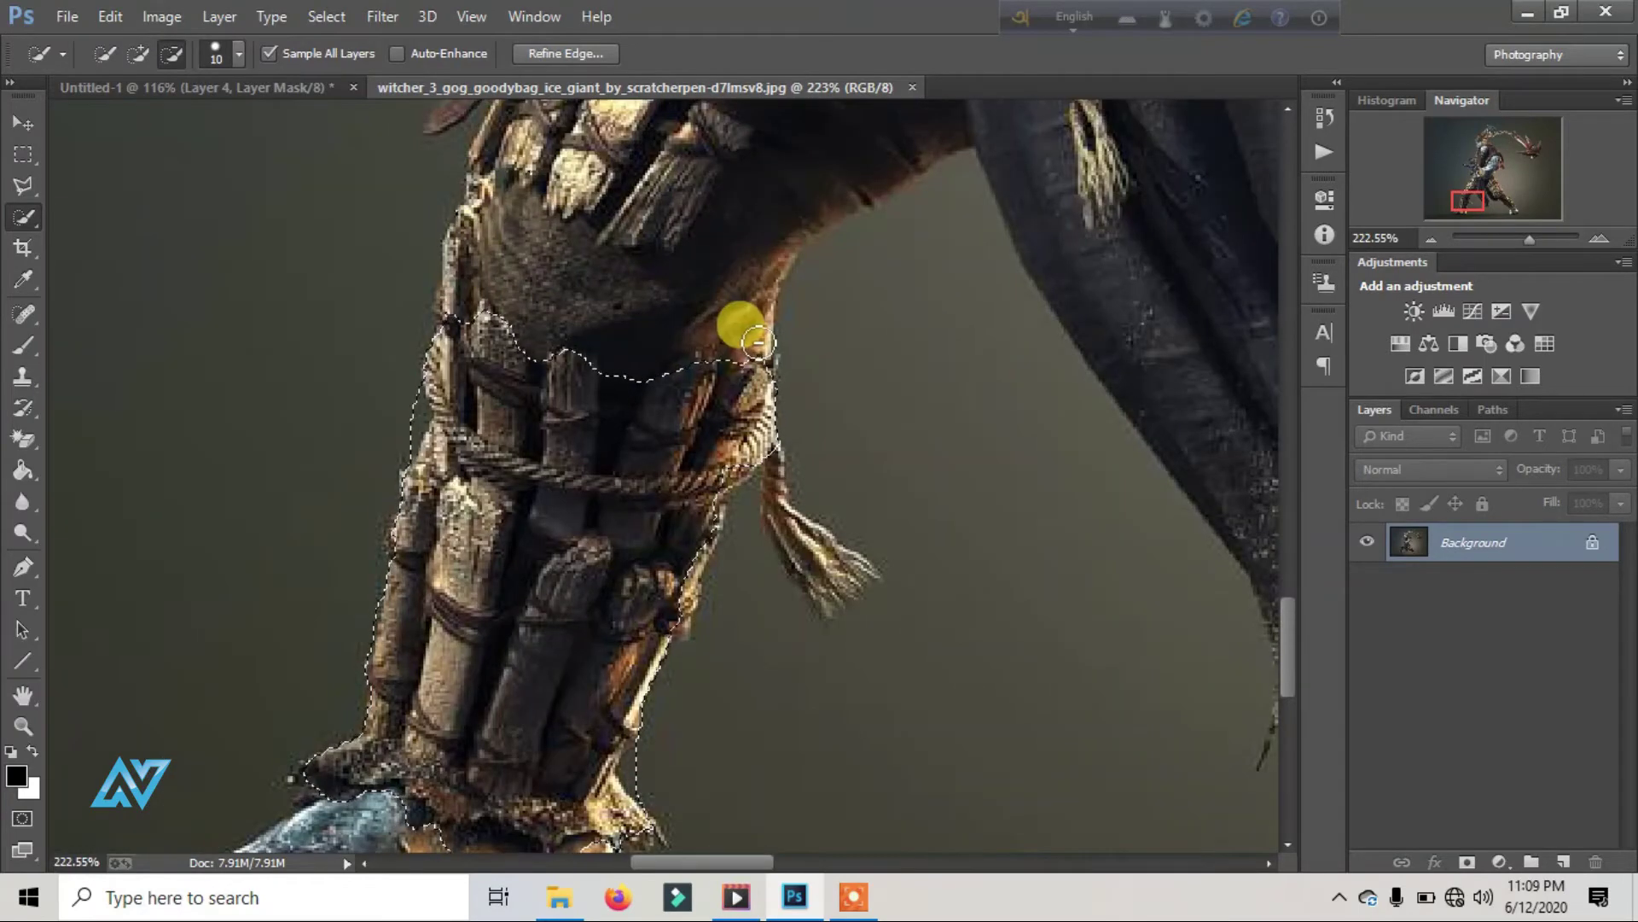
scroll(366, 444, up, 2)
scroll(443, 376, up, 2)
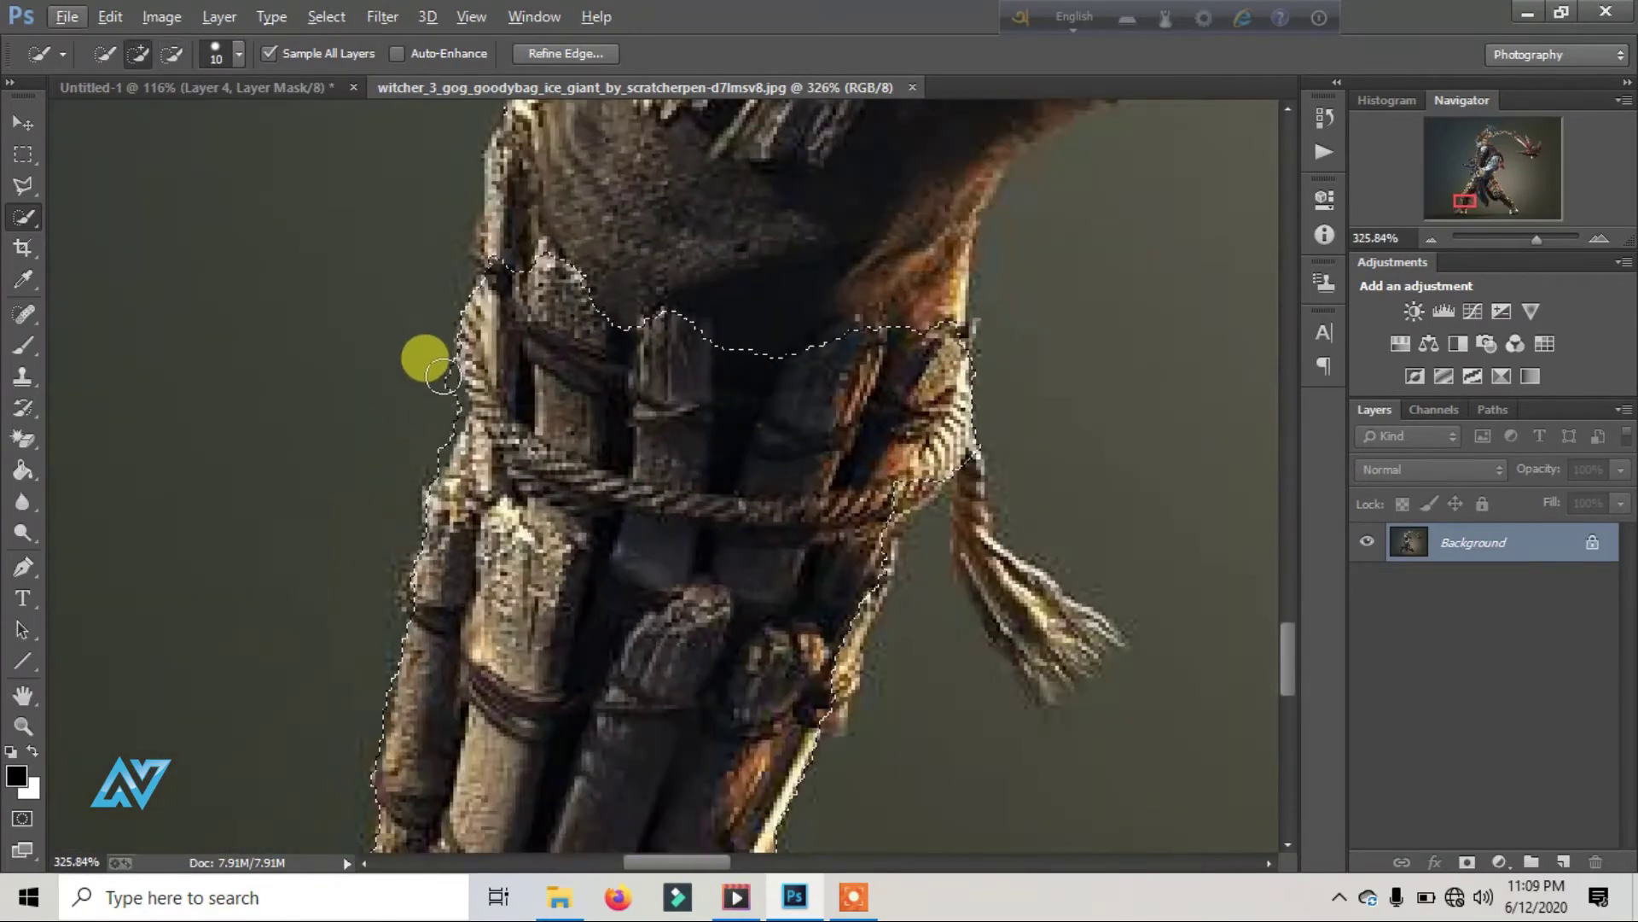
mouse_move(443, 375)
alt+mouse_down()
mouse_move(420, 385)
mouse_move(425, 408)
alt+mouse_up()
scroll(552, 457, down, 3)
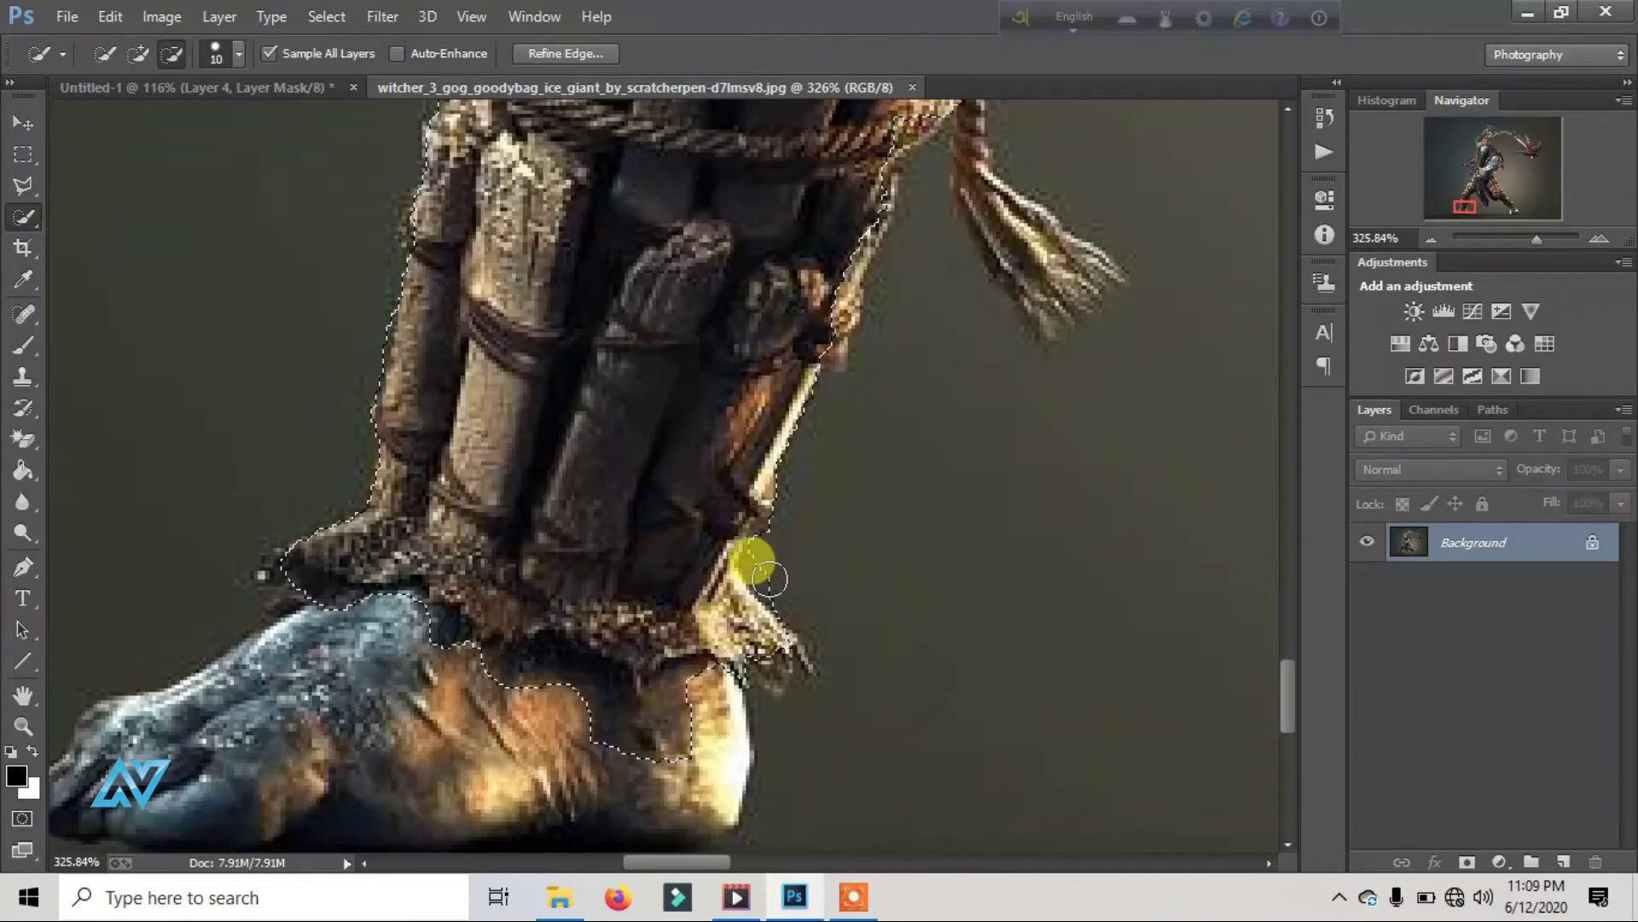
scroll(768, 547, down, 2)
drag(768, 538, 410, 414)
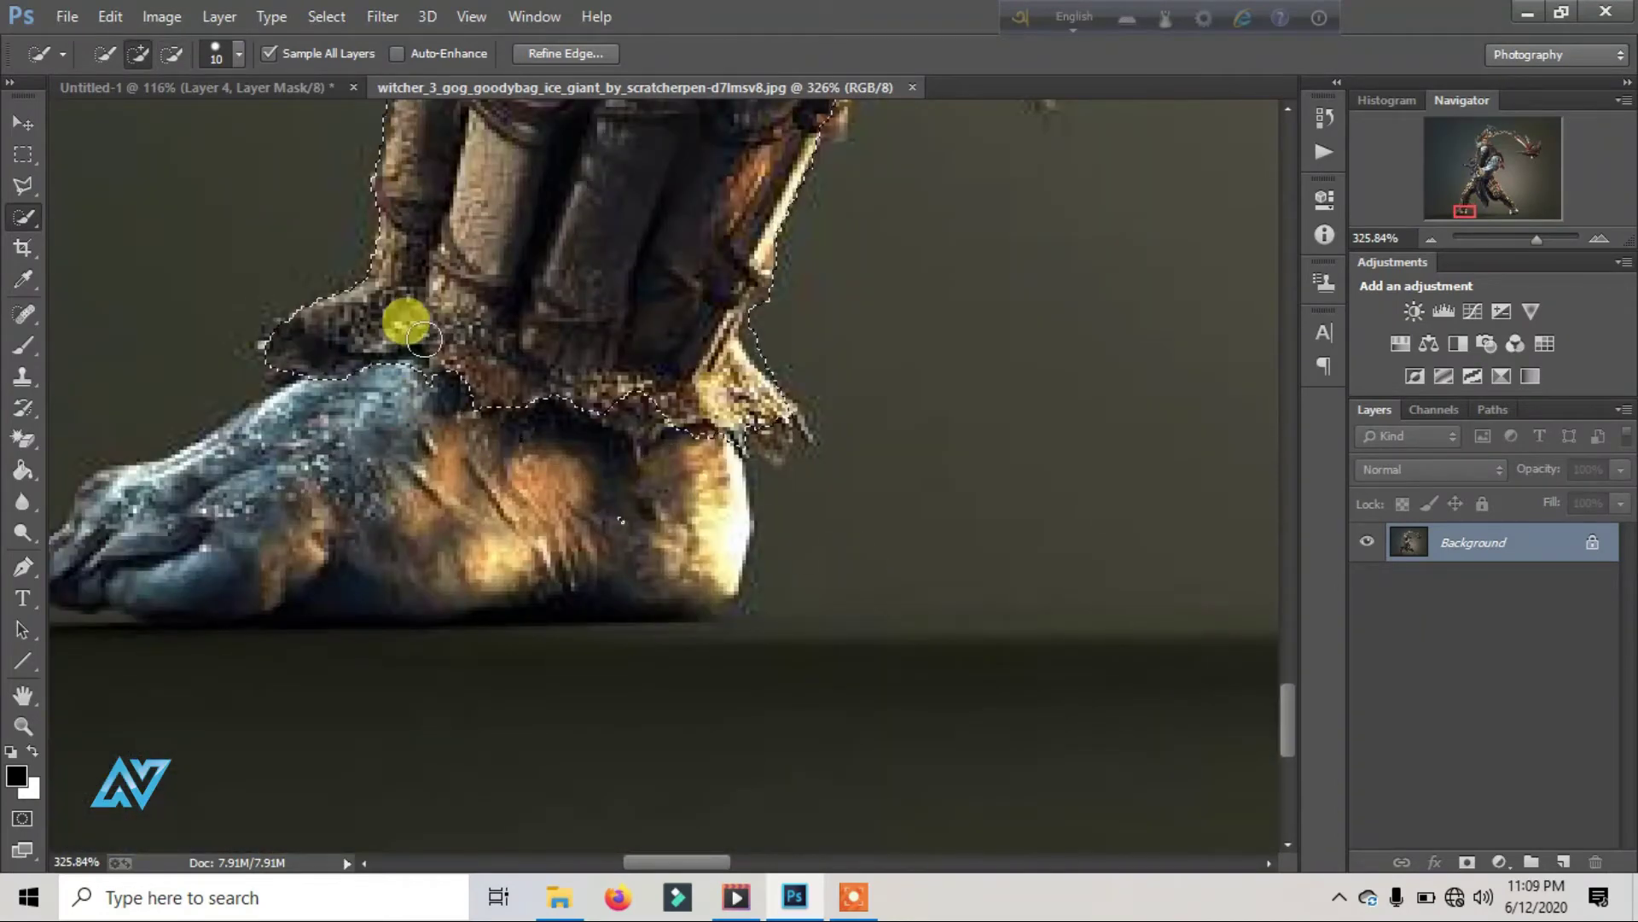
key(v)
mouse_move(464, 241)
mouse_down()
mouse_move(229, 85)
mouse_move(555, 375)
mouse_up()
Step: Scale and rotate the armour to wristband size, lined up with the raised forearm
drag(698, 147, 658, 176)
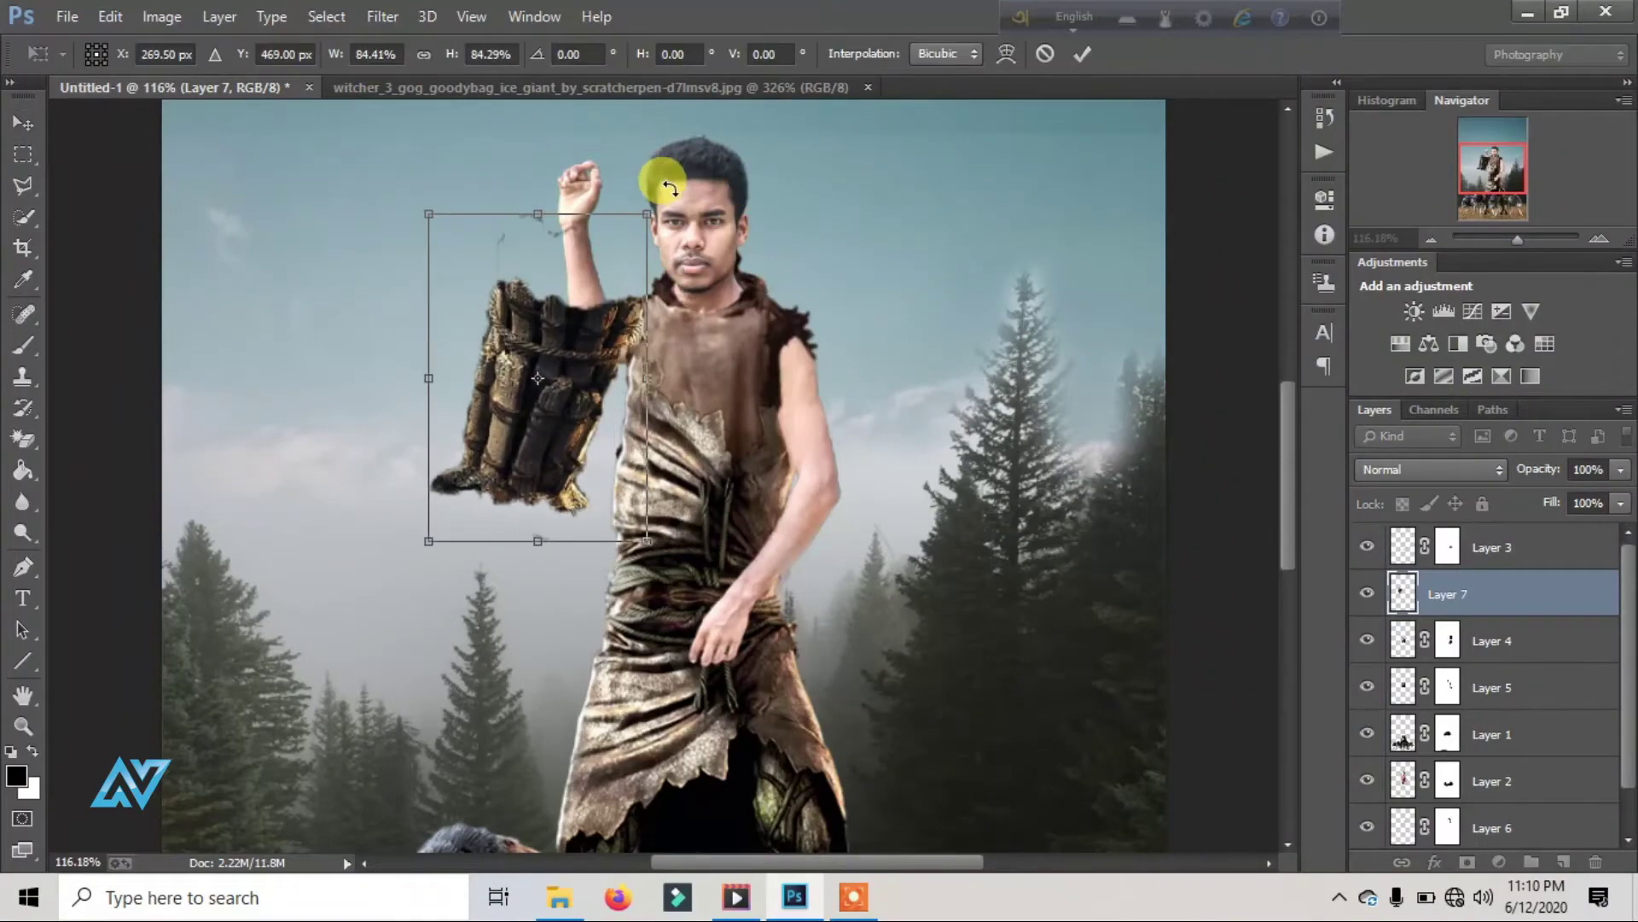
mouse_move(670, 512)
mouse_down()
mouse_move(476, 628)
mouse_move(432, 611)
mouse_up()
drag(563, 444, 491, 359)
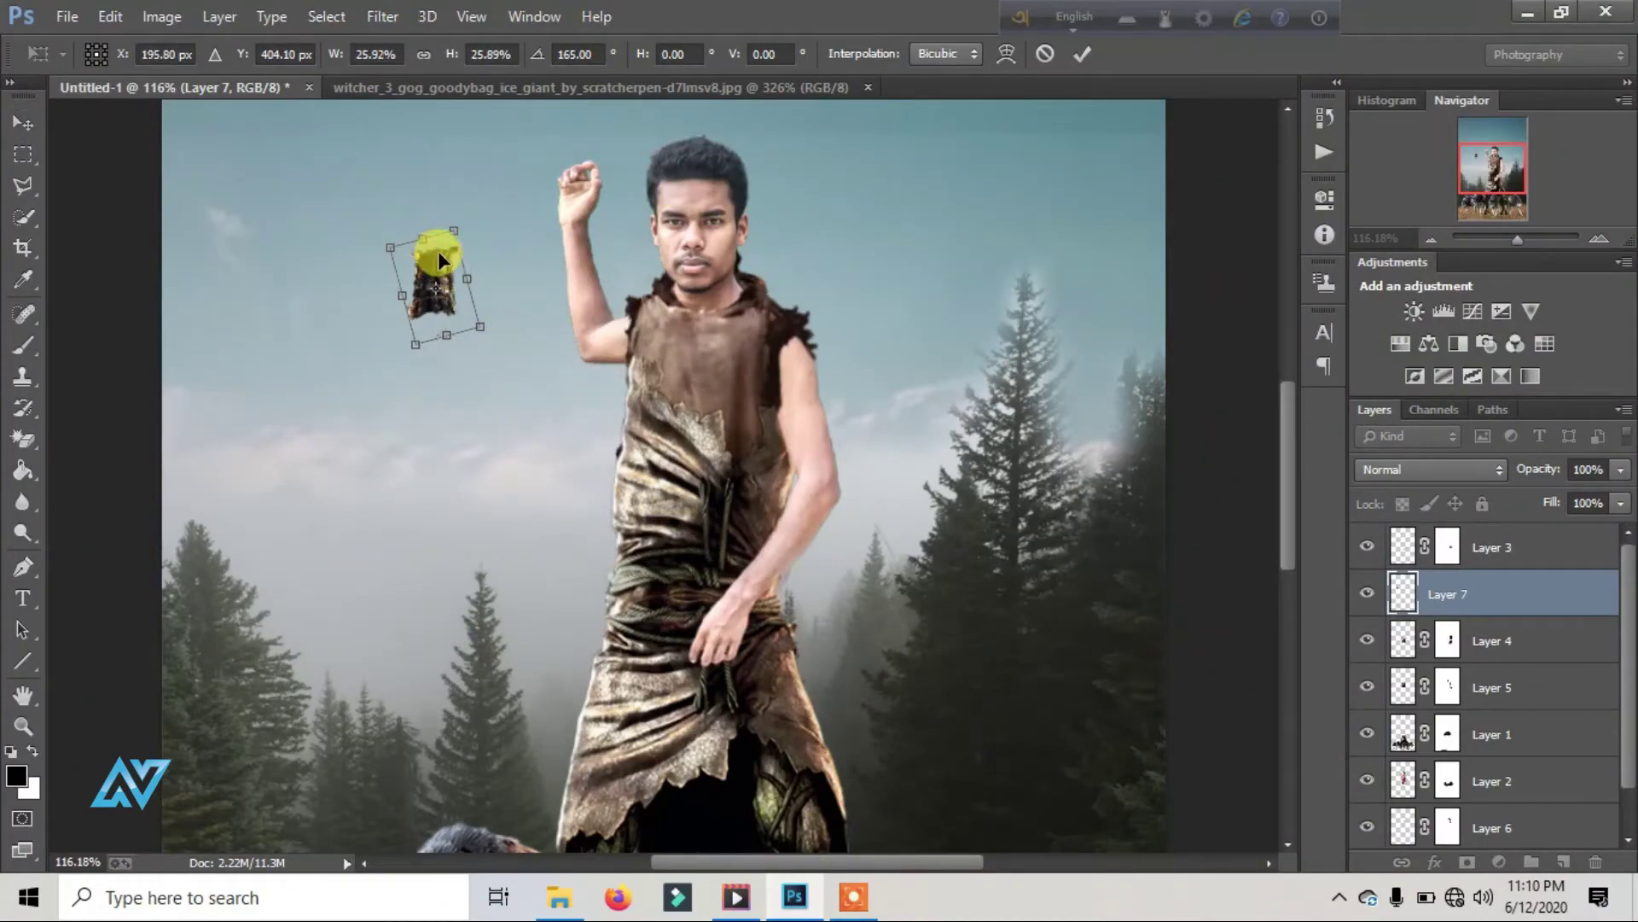
drag(431, 265, 512, 235)
drag(1517, 239, 1539, 239)
drag(826, 246, 769, 235)
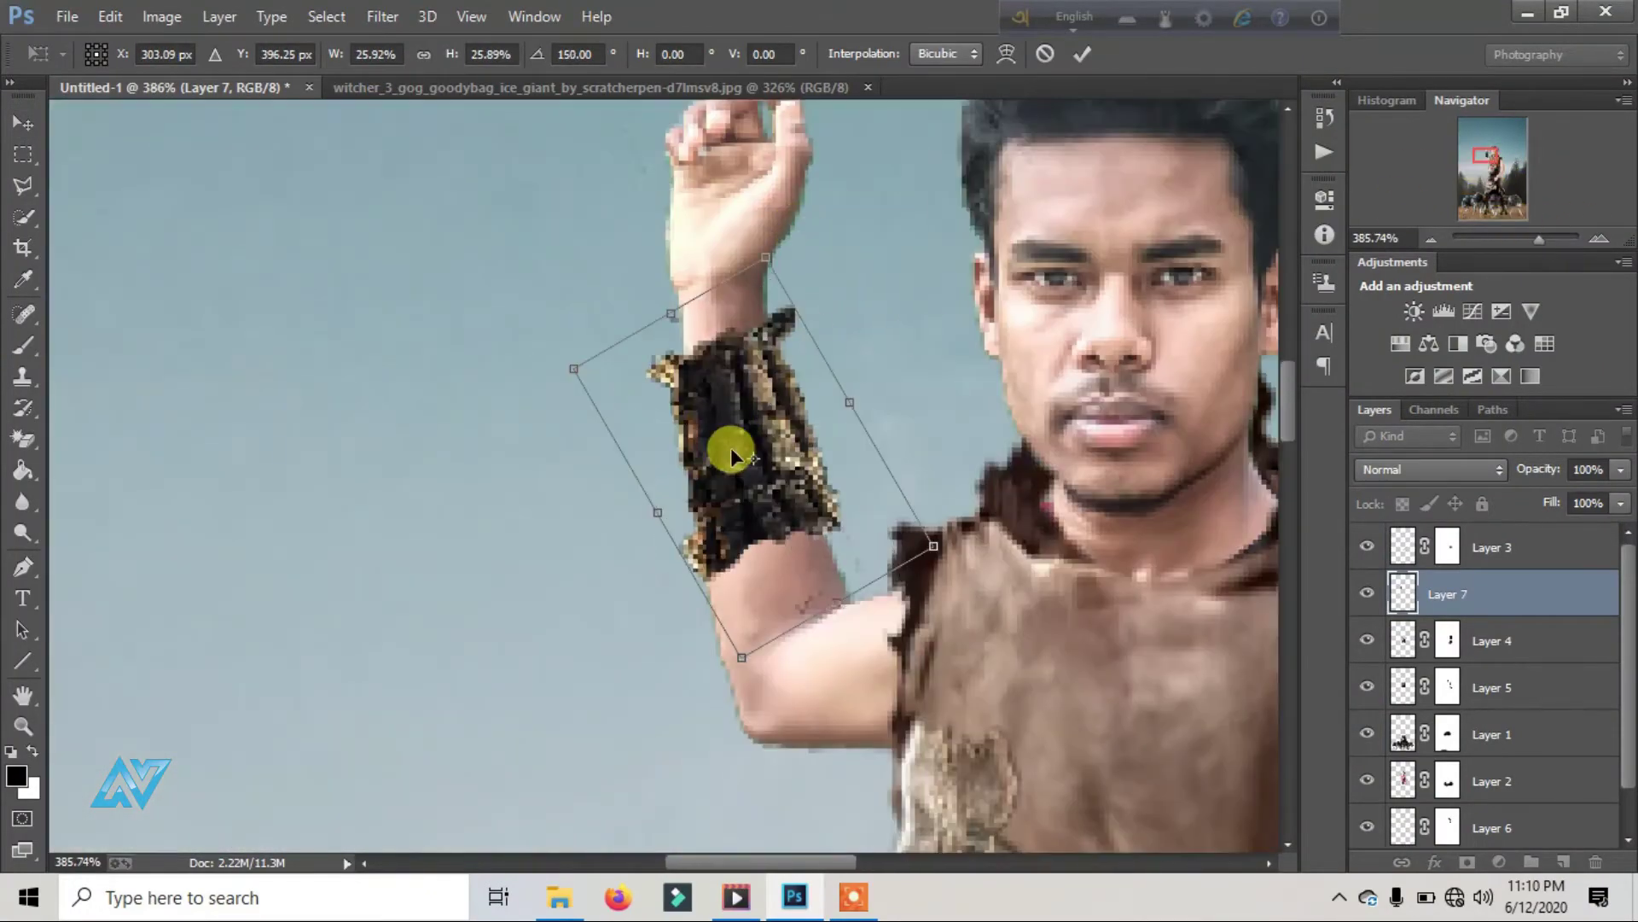
drag(836, 601, 857, 636)
drag(965, 606, 958, 612)
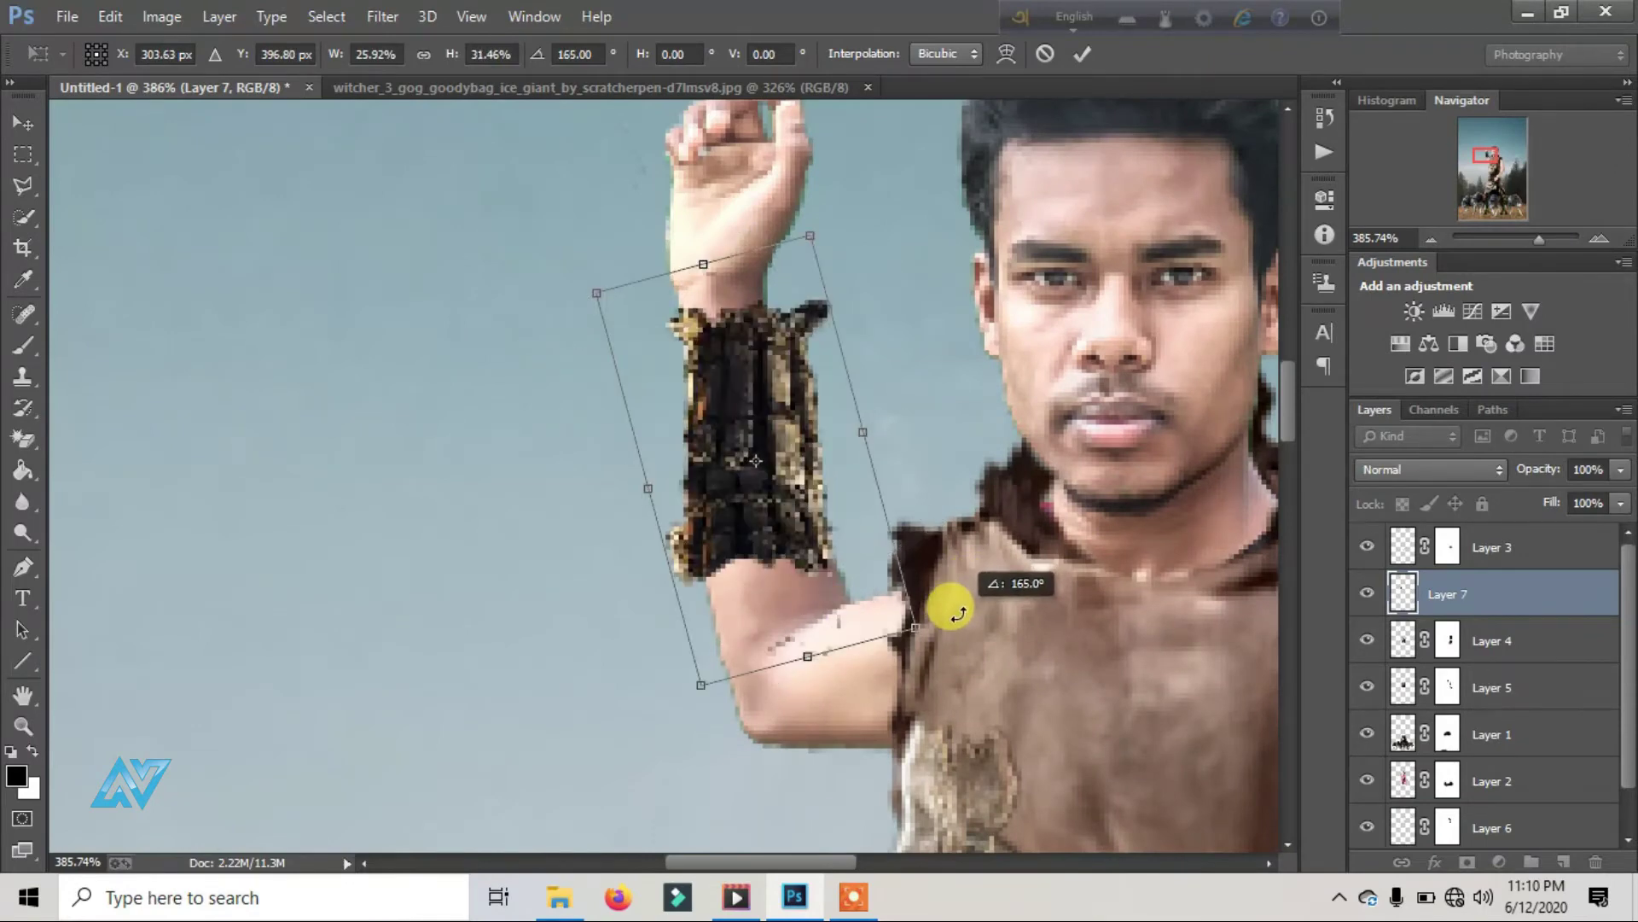
Step: Warp the wristband's edges to bend around the forearm and apply it
click(111, 17)
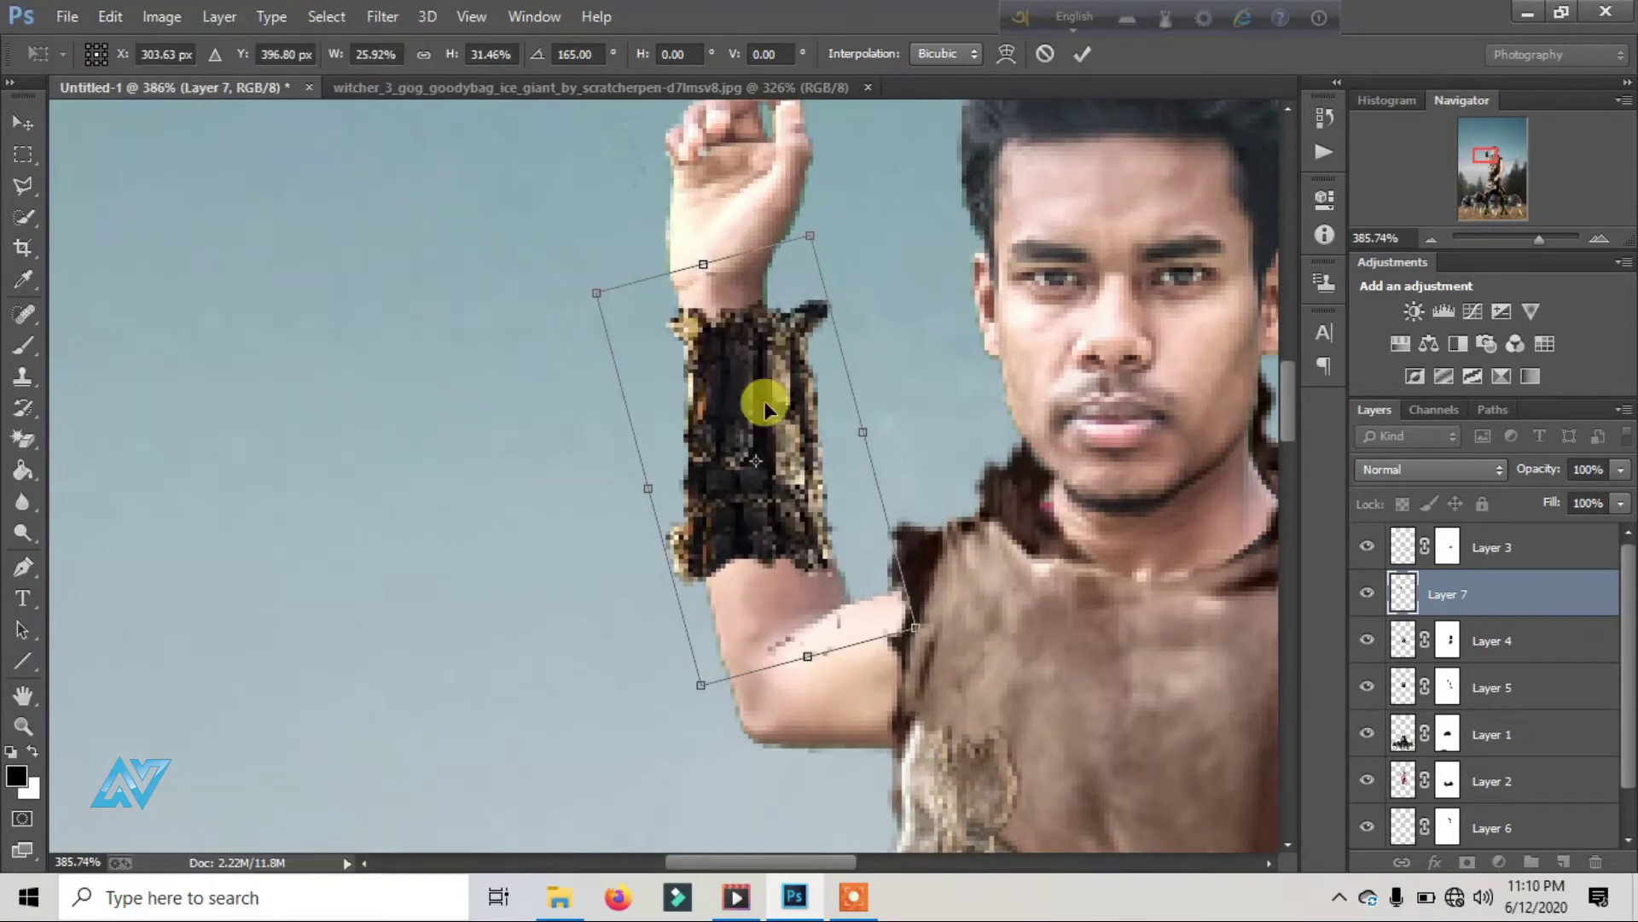
right_click(764, 401)
click(834, 584)
drag(665, 556, 687, 563)
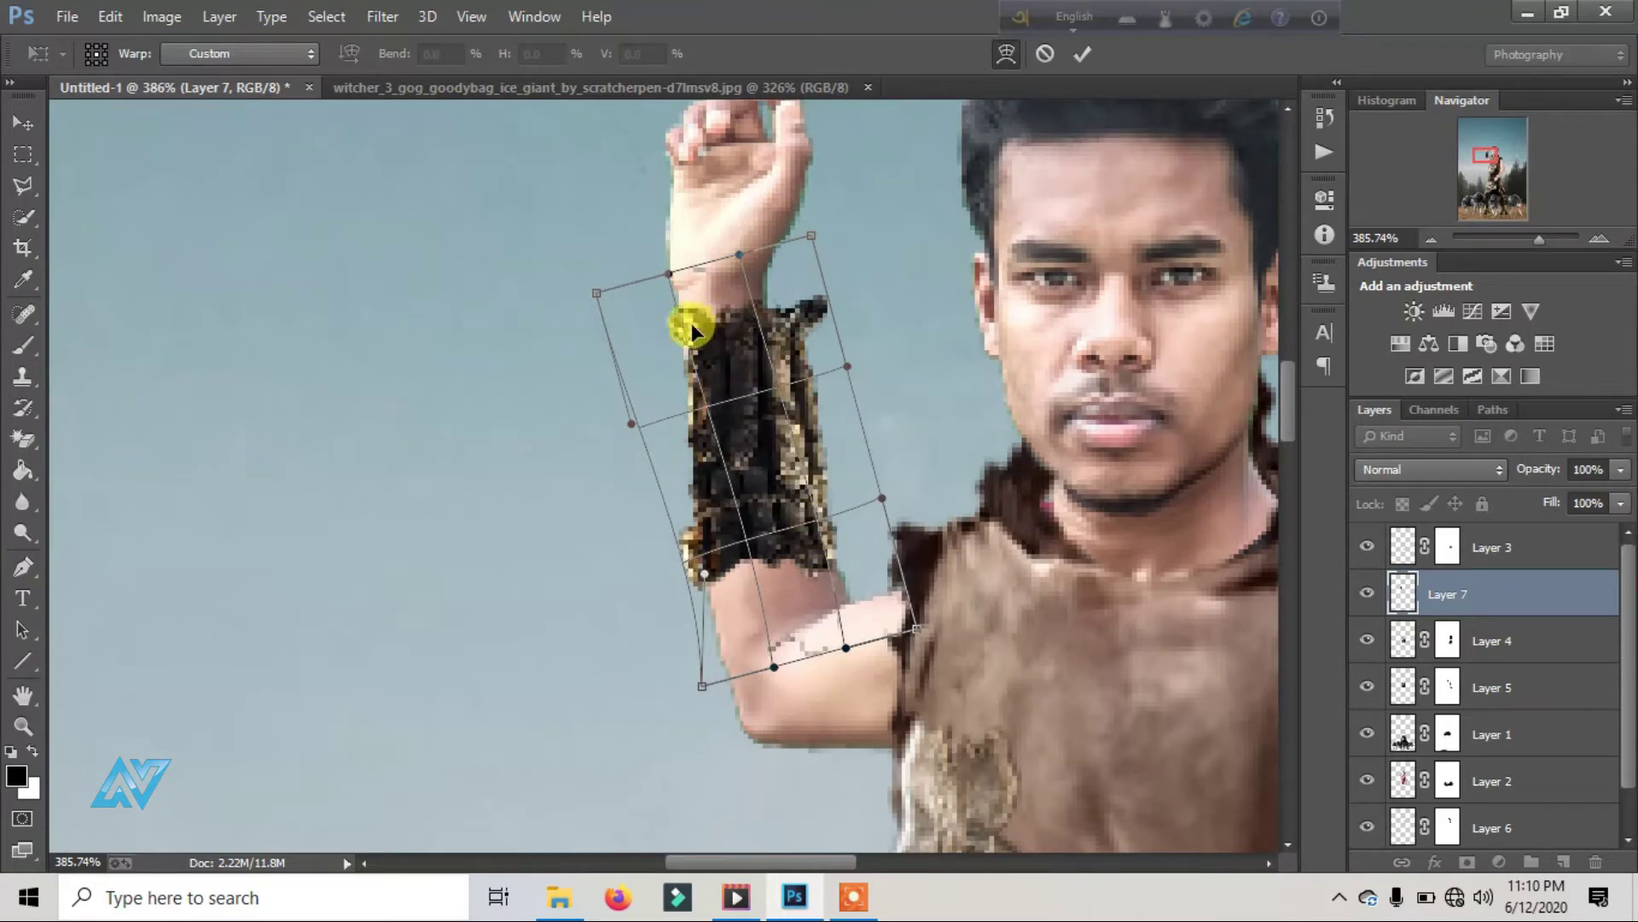
drag(597, 293, 516, 281)
mouse_move(772, 303)
mouse_down()
mouse_move(771, 381)
mouse_move(667, 299)
mouse_move(693, 553)
mouse_move(828, 539)
mouse_move(698, 388)
mouse_move(745, 562)
mouse_up()
click(1082, 53)
mouse_move(1540, 239)
mouse_down()
mouse_move(1513, 239)
mouse_move(1539, 239)
mouse_up()
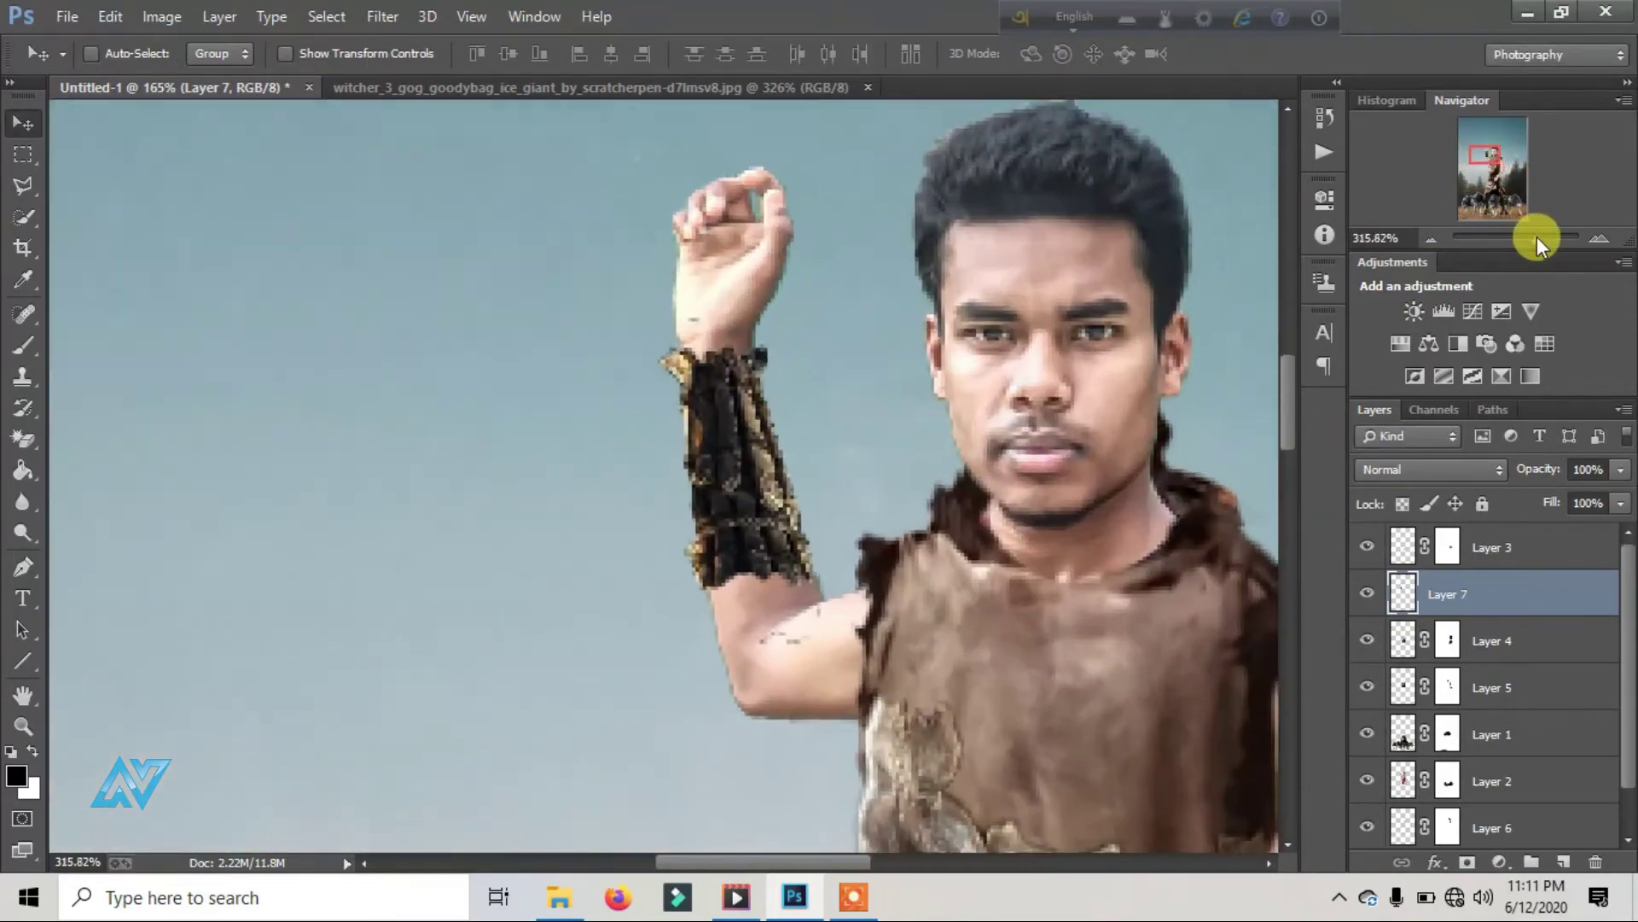
drag(745, 403, 622, 424)
Step: Warp the bracer again, curving its corners and stretching it along the forearm
click(110, 16)
click(236, 454)
right_click(796, 409)
click(822, 592)
drag(652, 556, 622, 559)
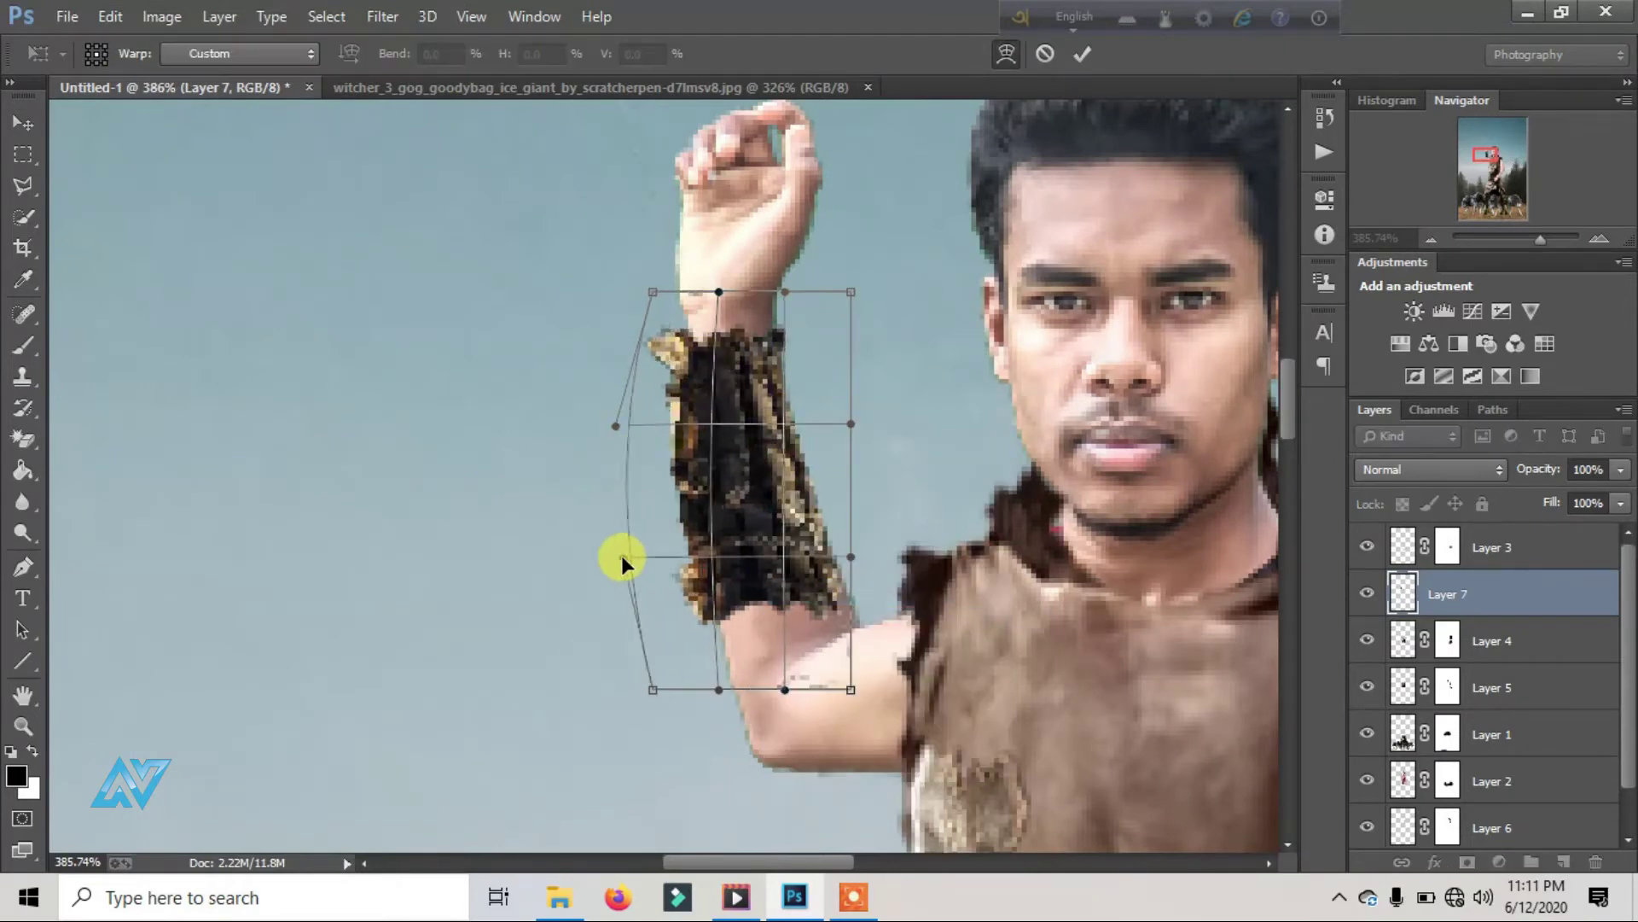
drag(851, 292, 914, 258)
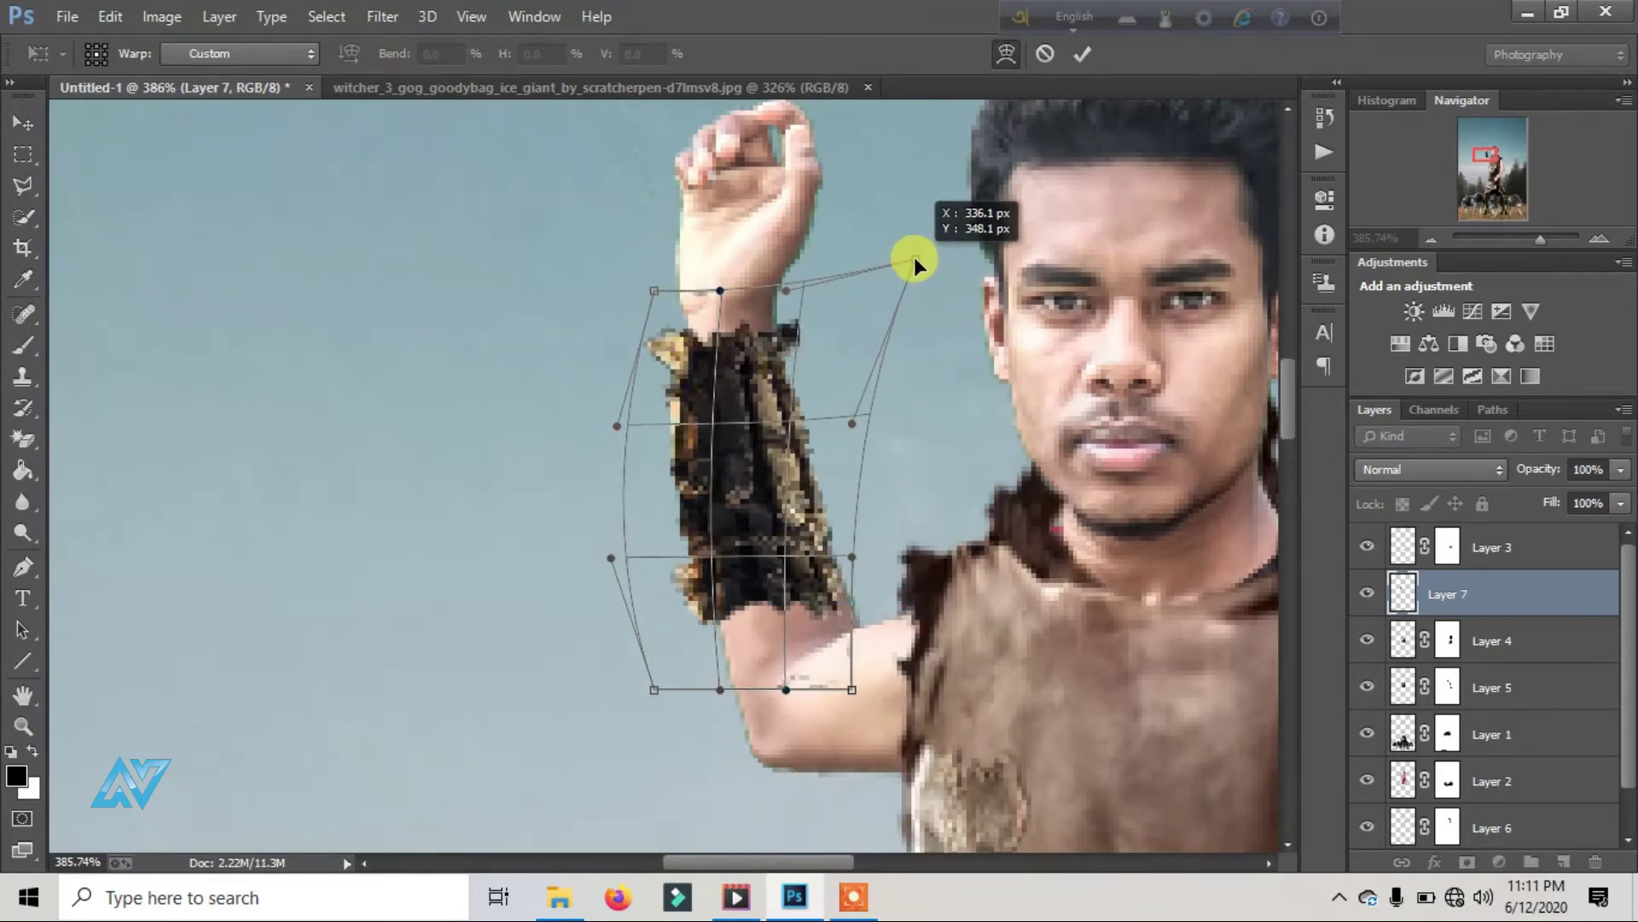
drag(847, 556, 855, 565)
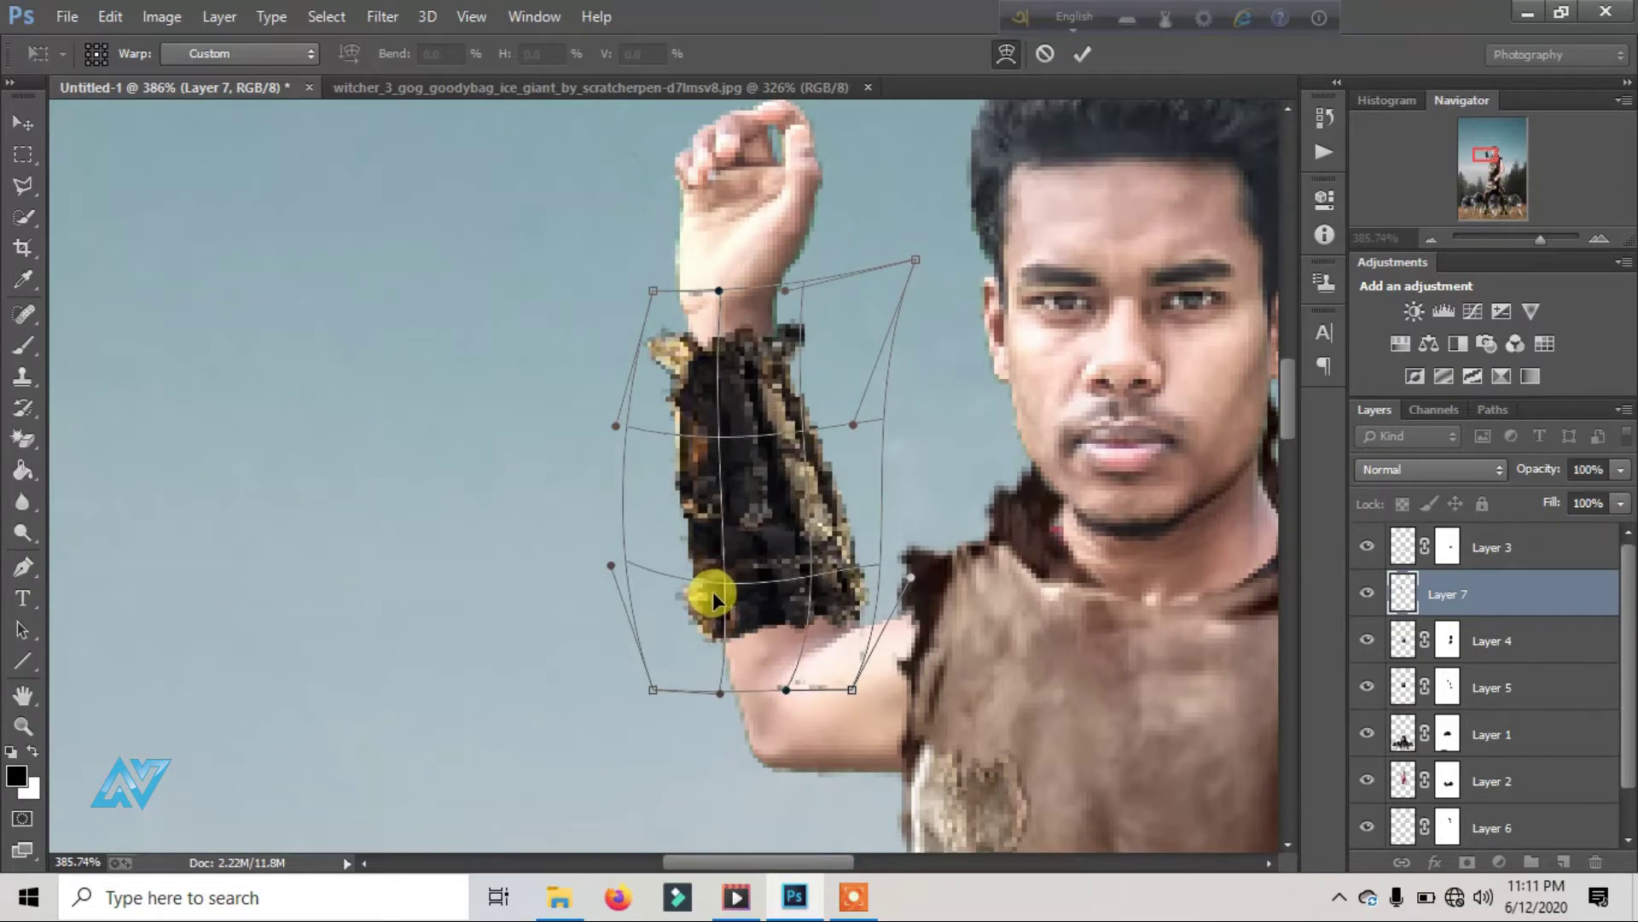
drag(706, 585, 727, 331)
click(1080, 55)
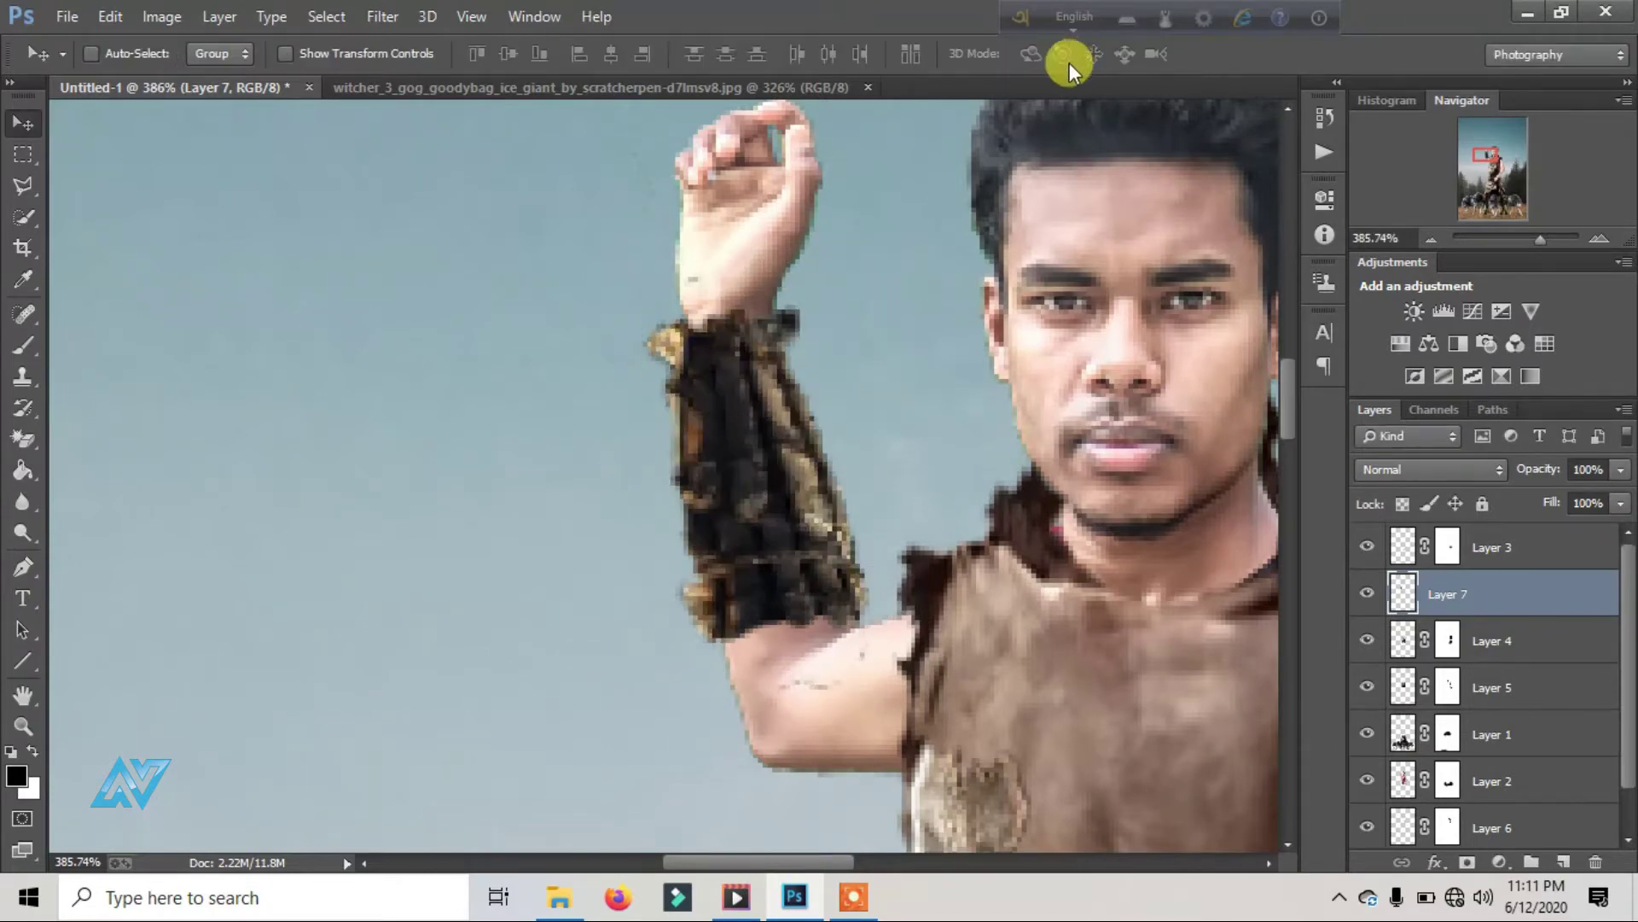
Step: Add a layer mask to the bracer layer and switch to the Brush tool
click(1466, 861)
key(b)
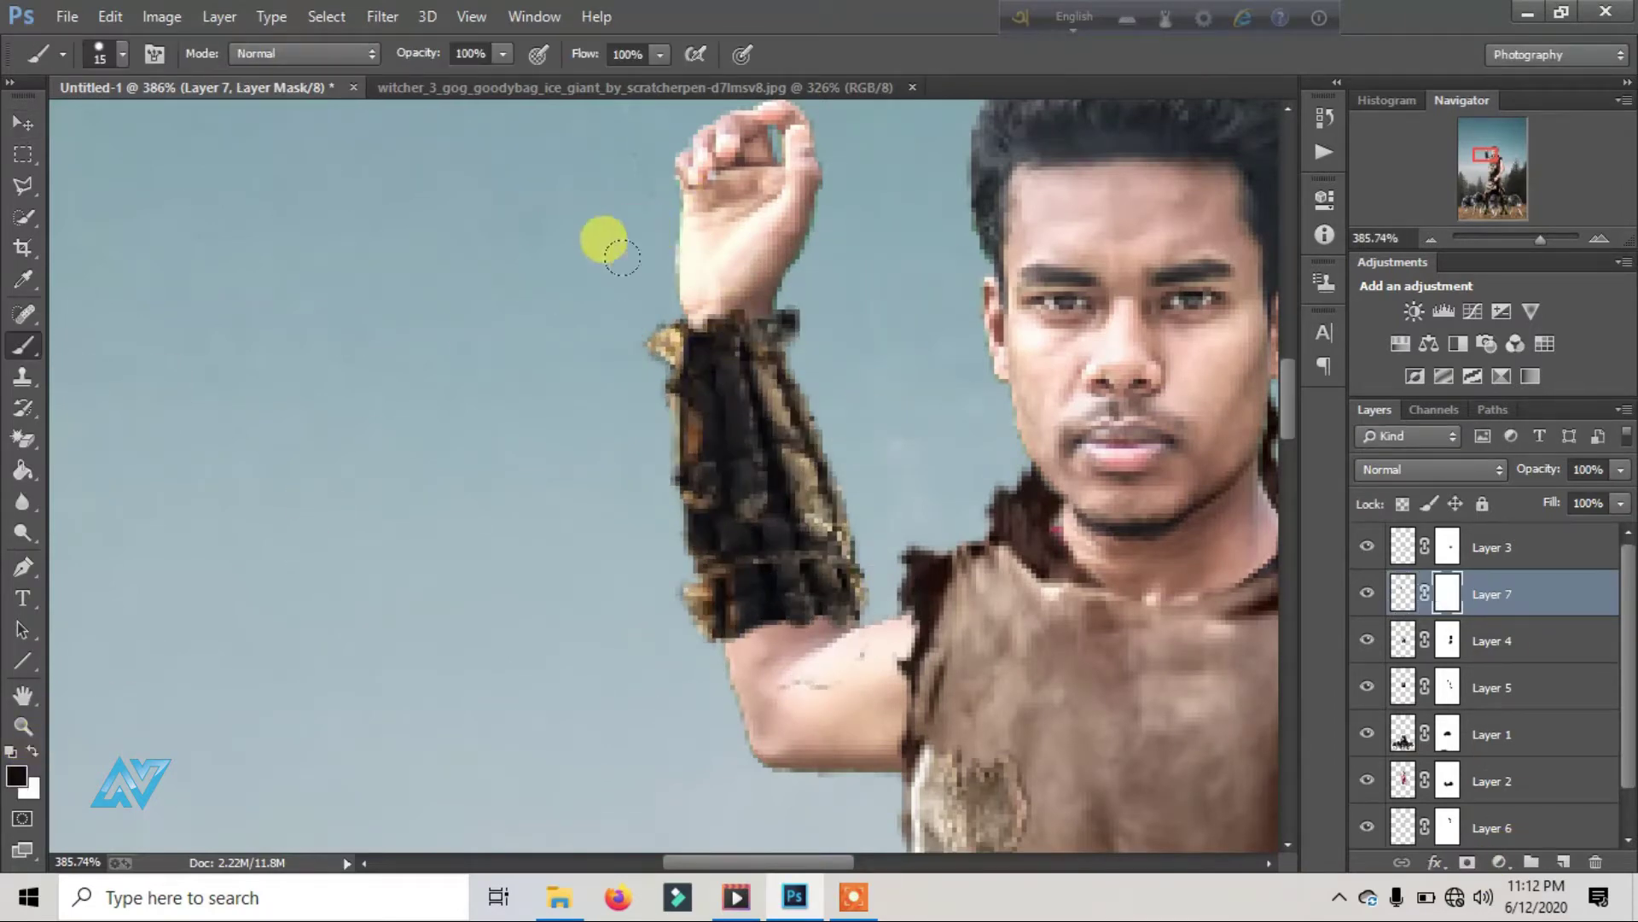
drag(1541, 240, 1509, 243)
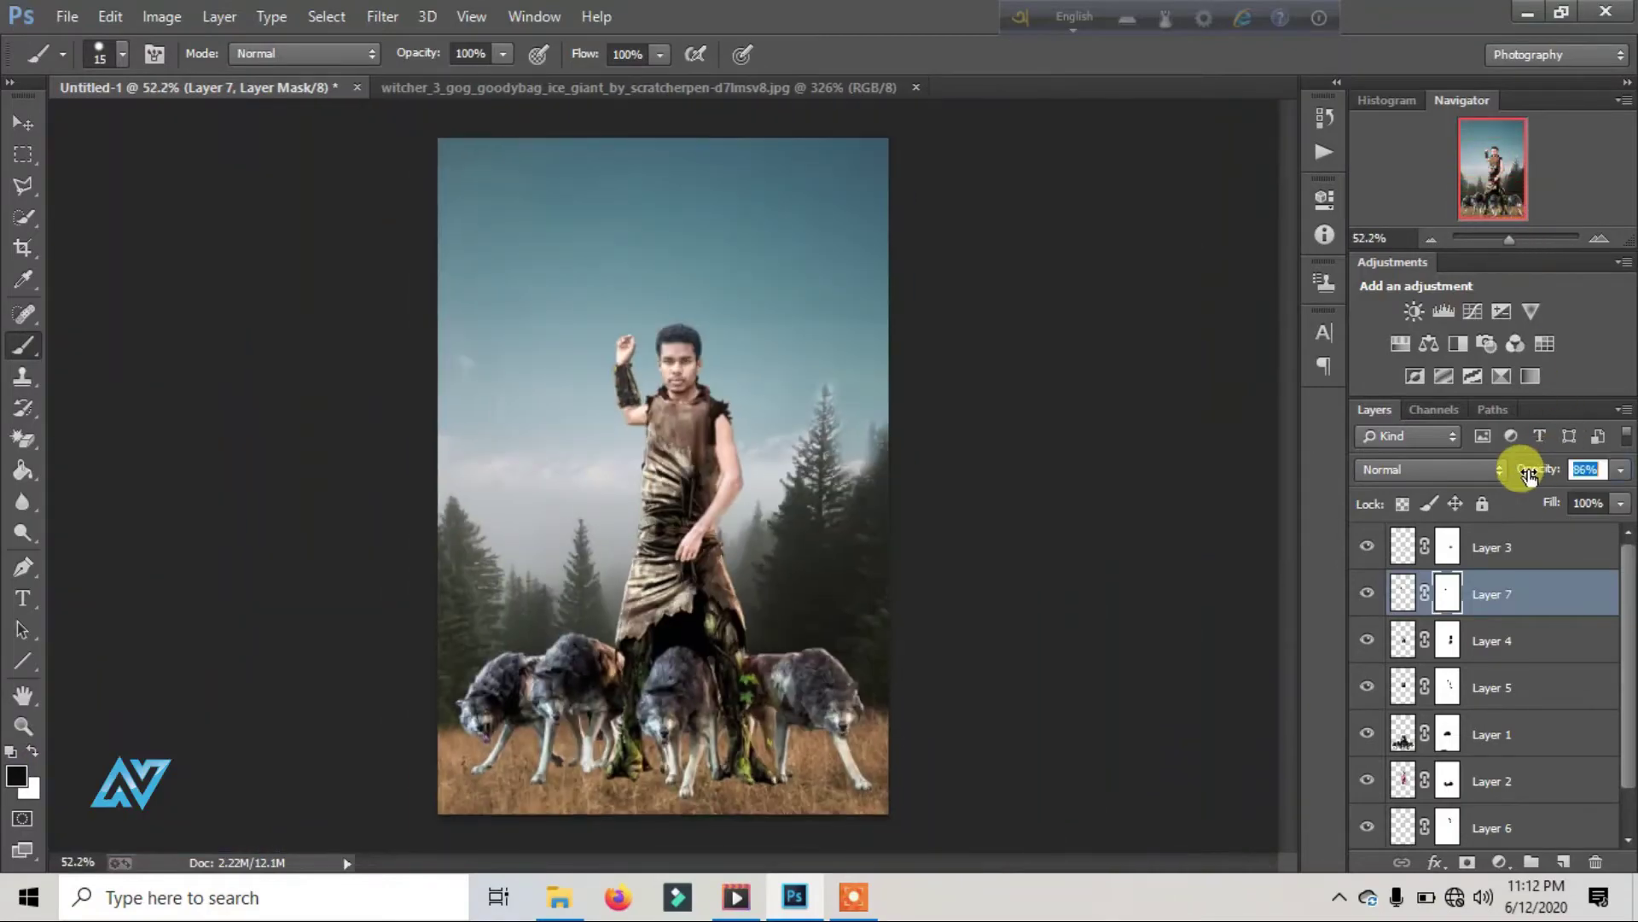
Step: Warp the bracer's grid inward so it hugs the forearm, then apply the transform
click(110, 17)
click(162, 453)
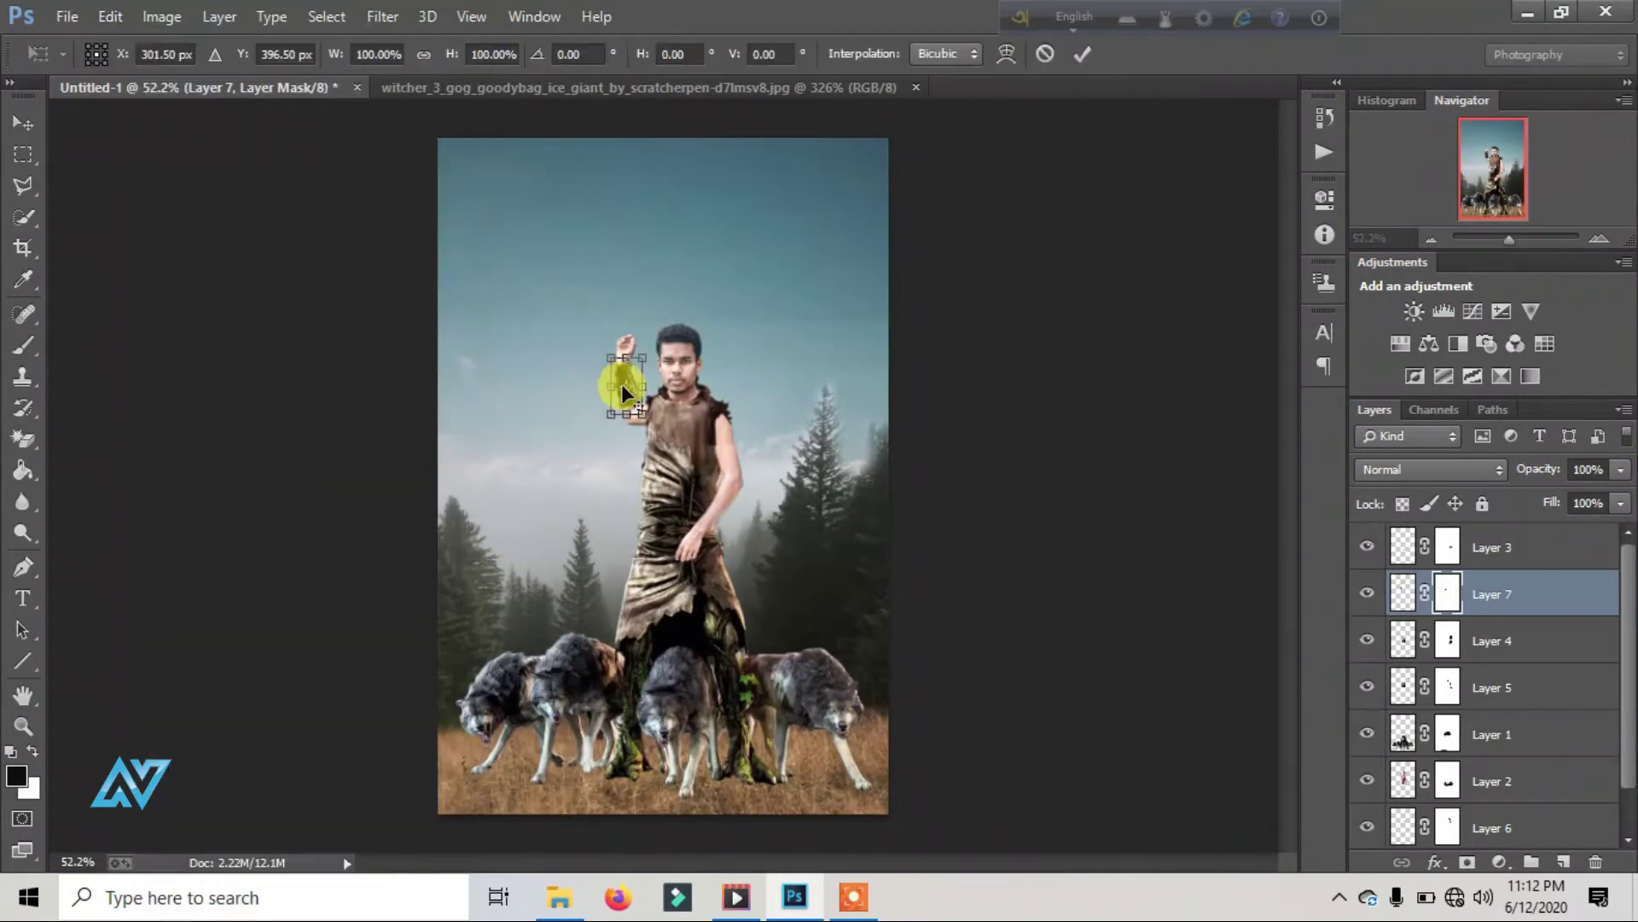
right_click(623, 380)
click(687, 553)
drag(1507, 240, 1539, 235)
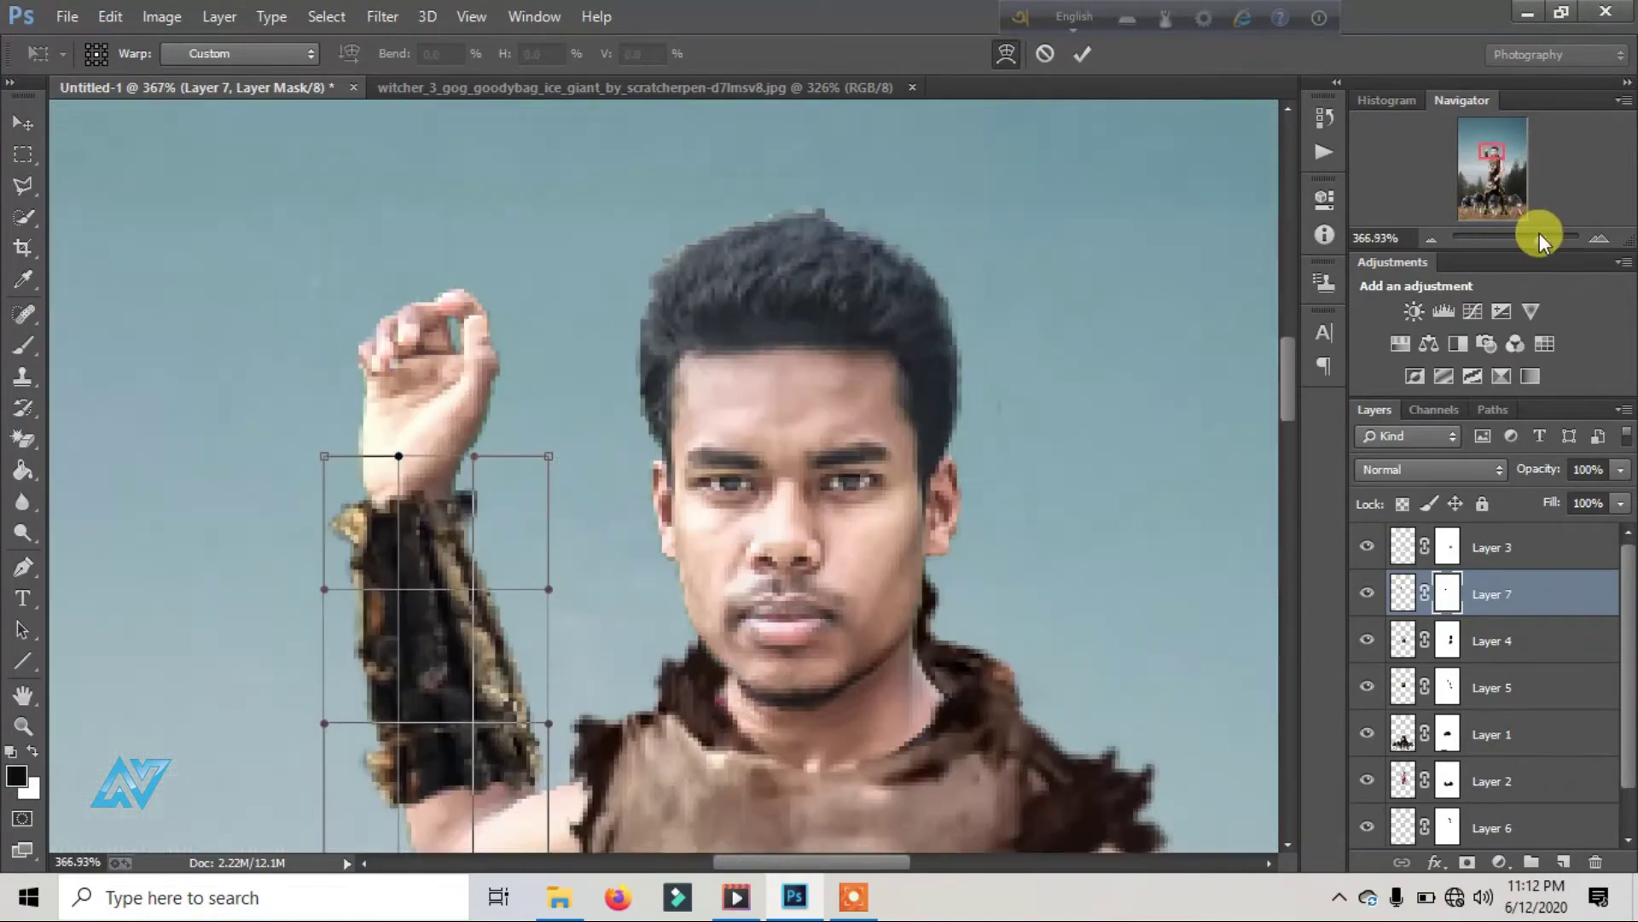
scroll(524, 413, down, 3)
drag(524, 413, 497, 396)
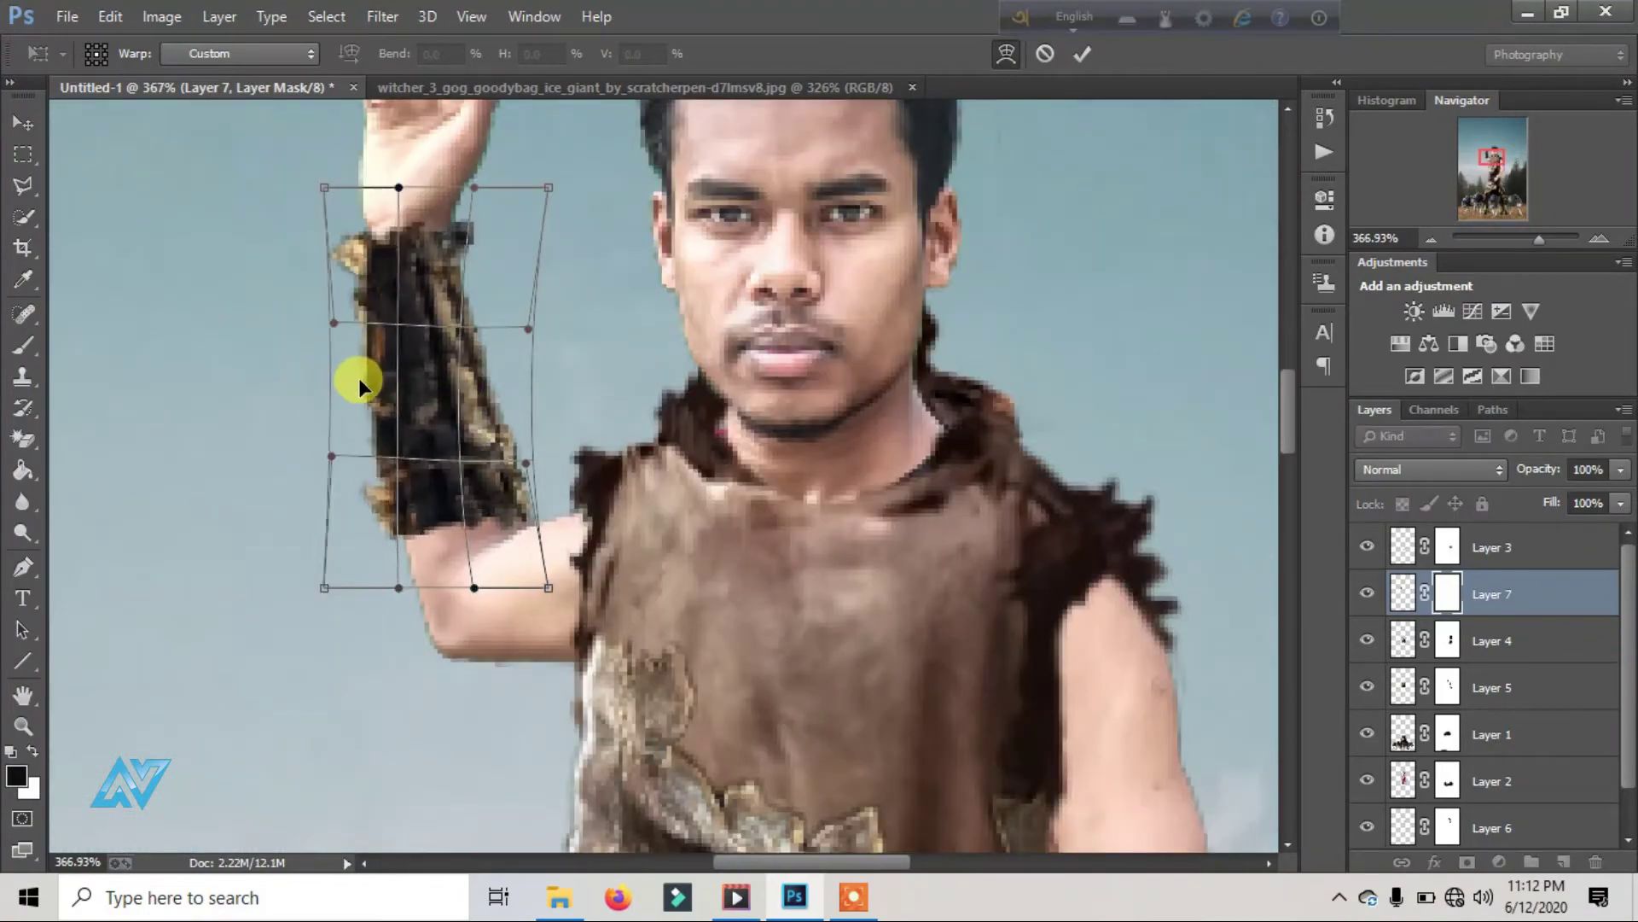
mouse_move(359, 377)
mouse_down()
mouse_move(432, 401)
mouse_move(432, 512)
mouse_up()
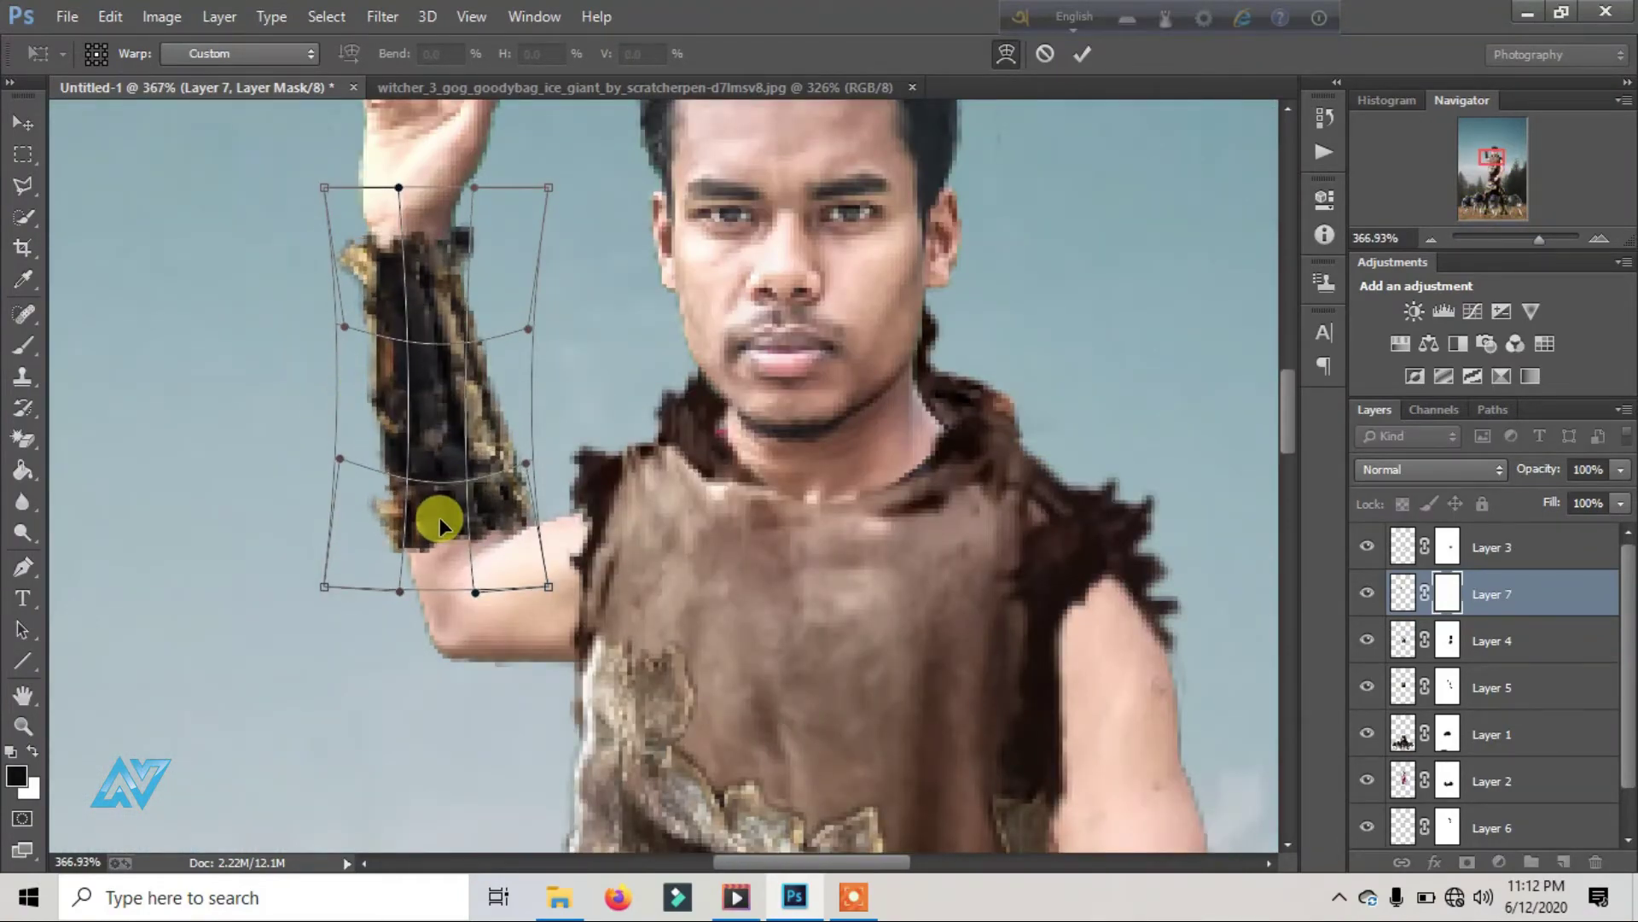
drag(1539, 240, 1507, 240)
click(26, 121)
click(724, 350)
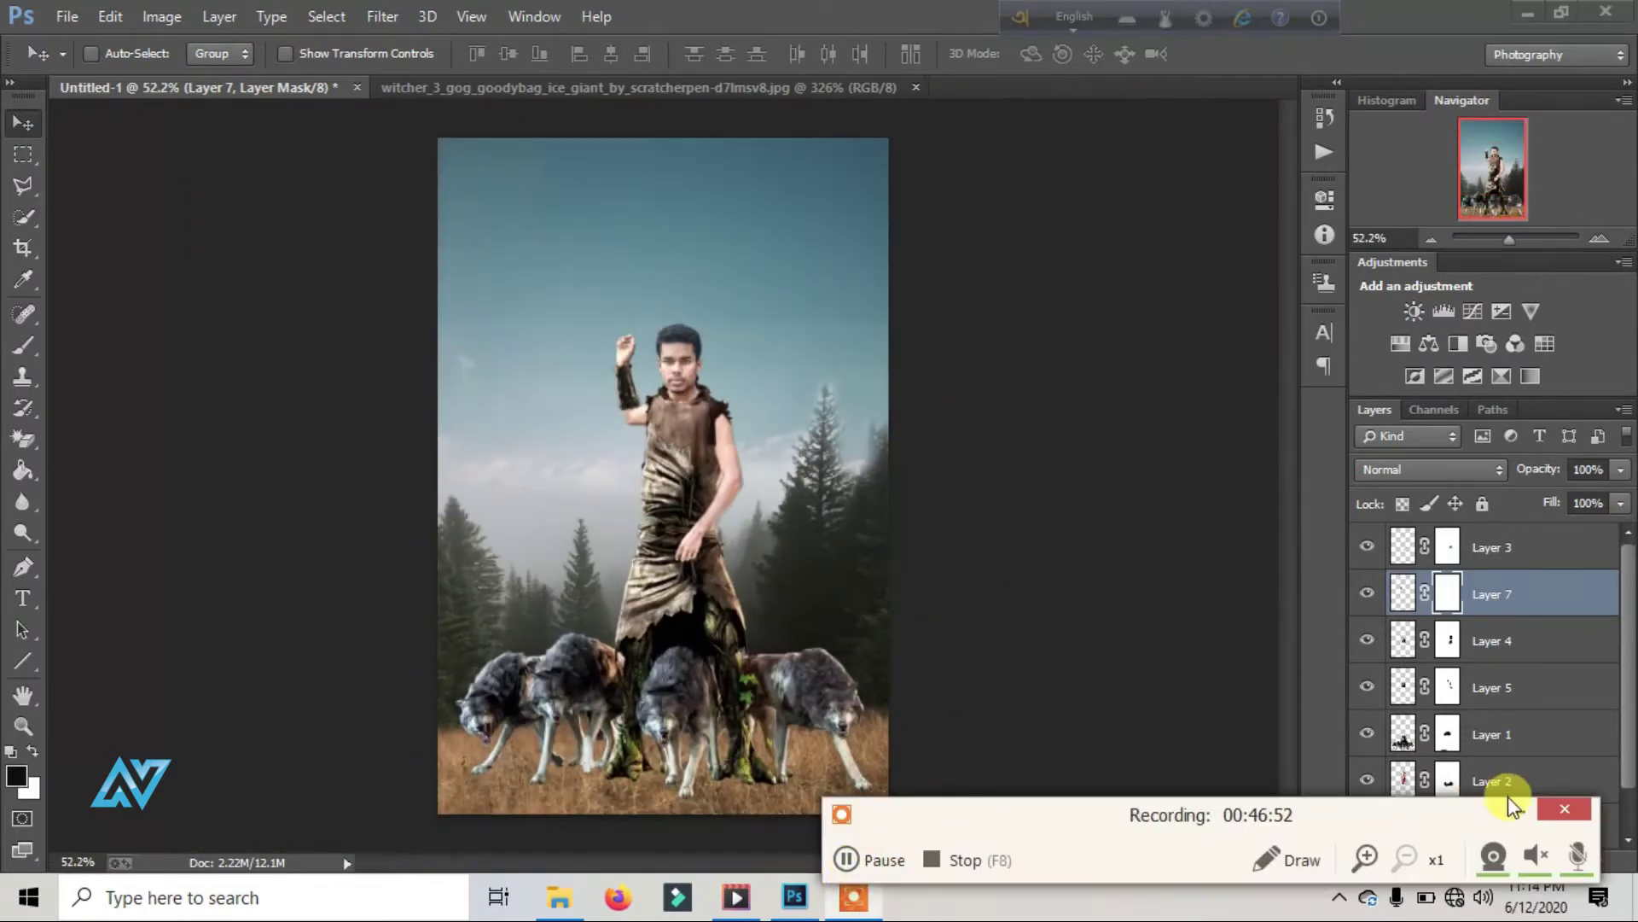
Step: Open the witcher image and zoom in on the anchor weapon
click(66, 16)
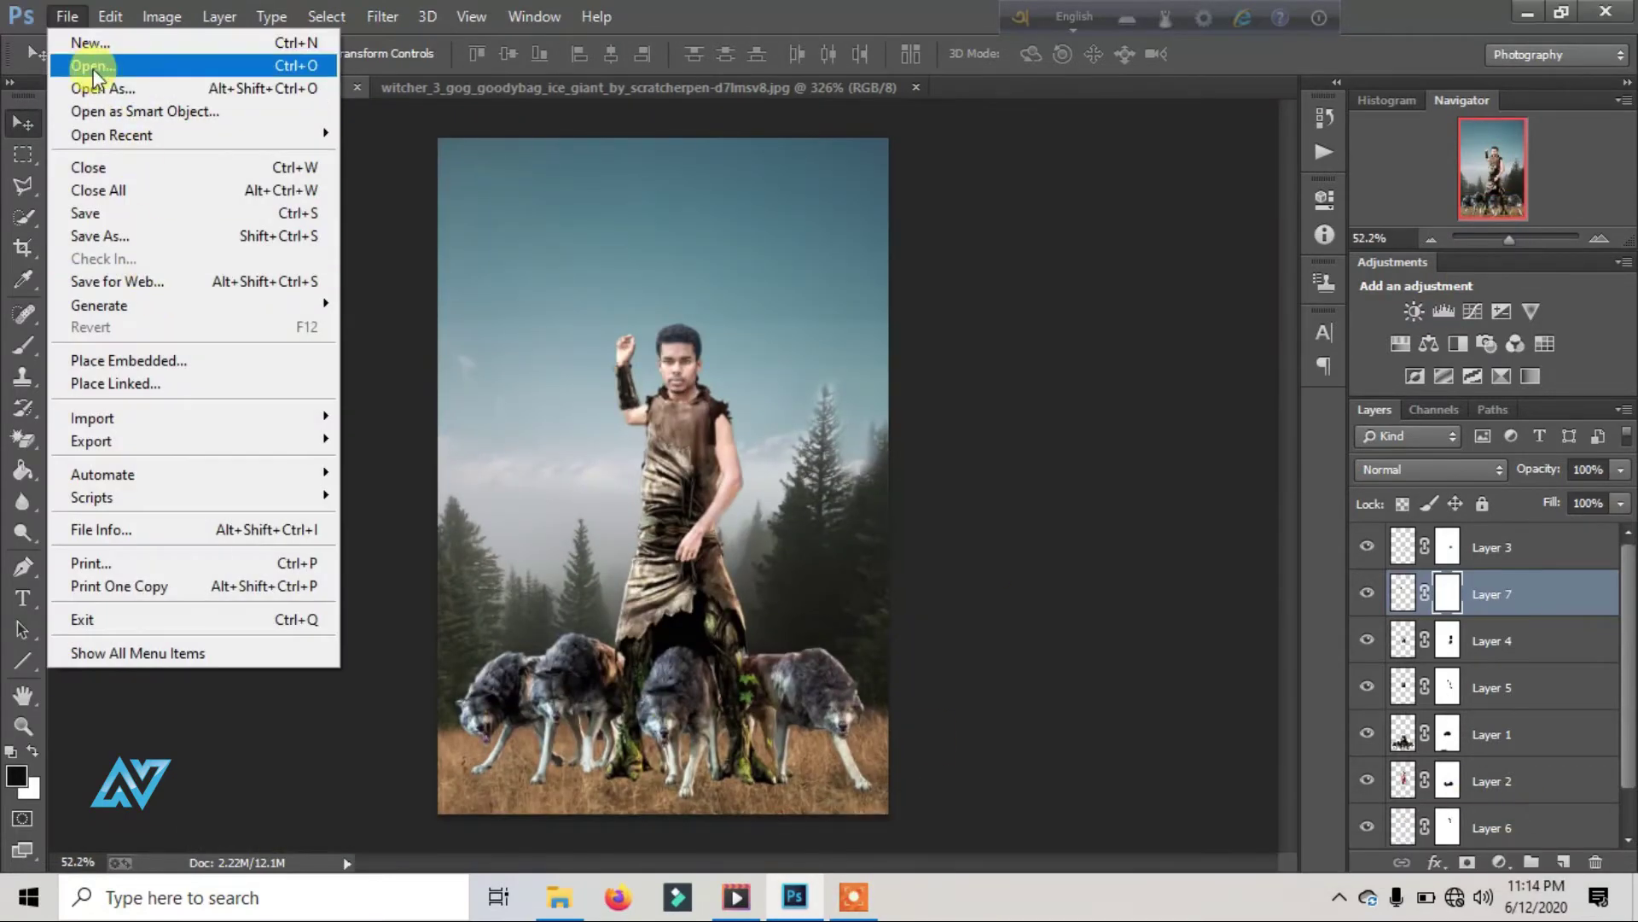
click(93, 65)
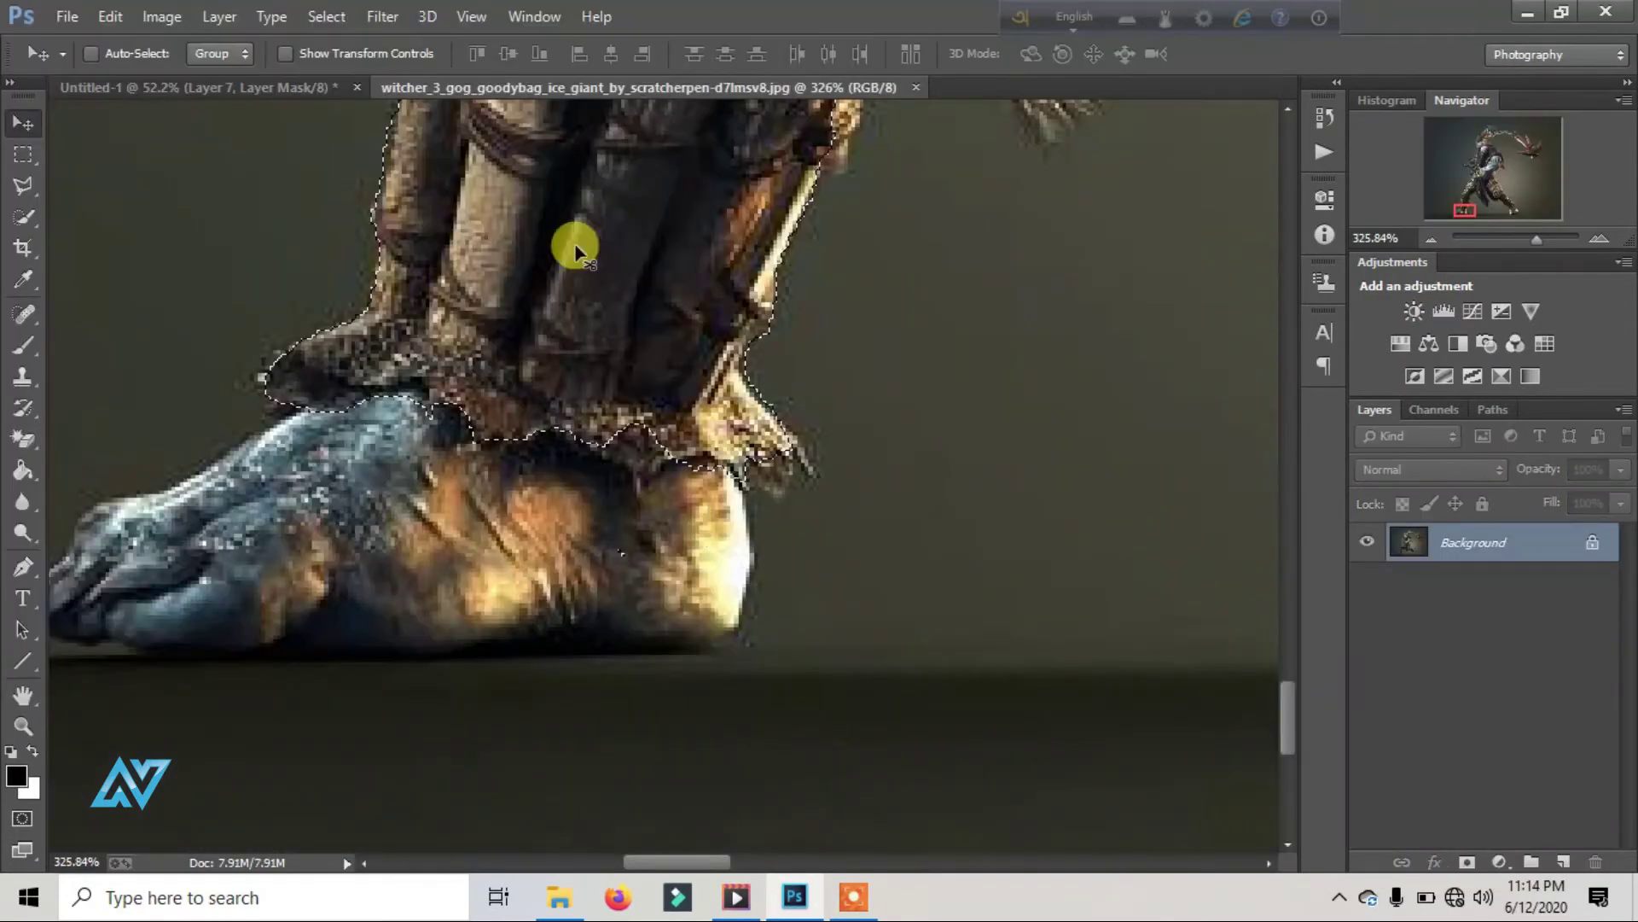
click(915, 87)
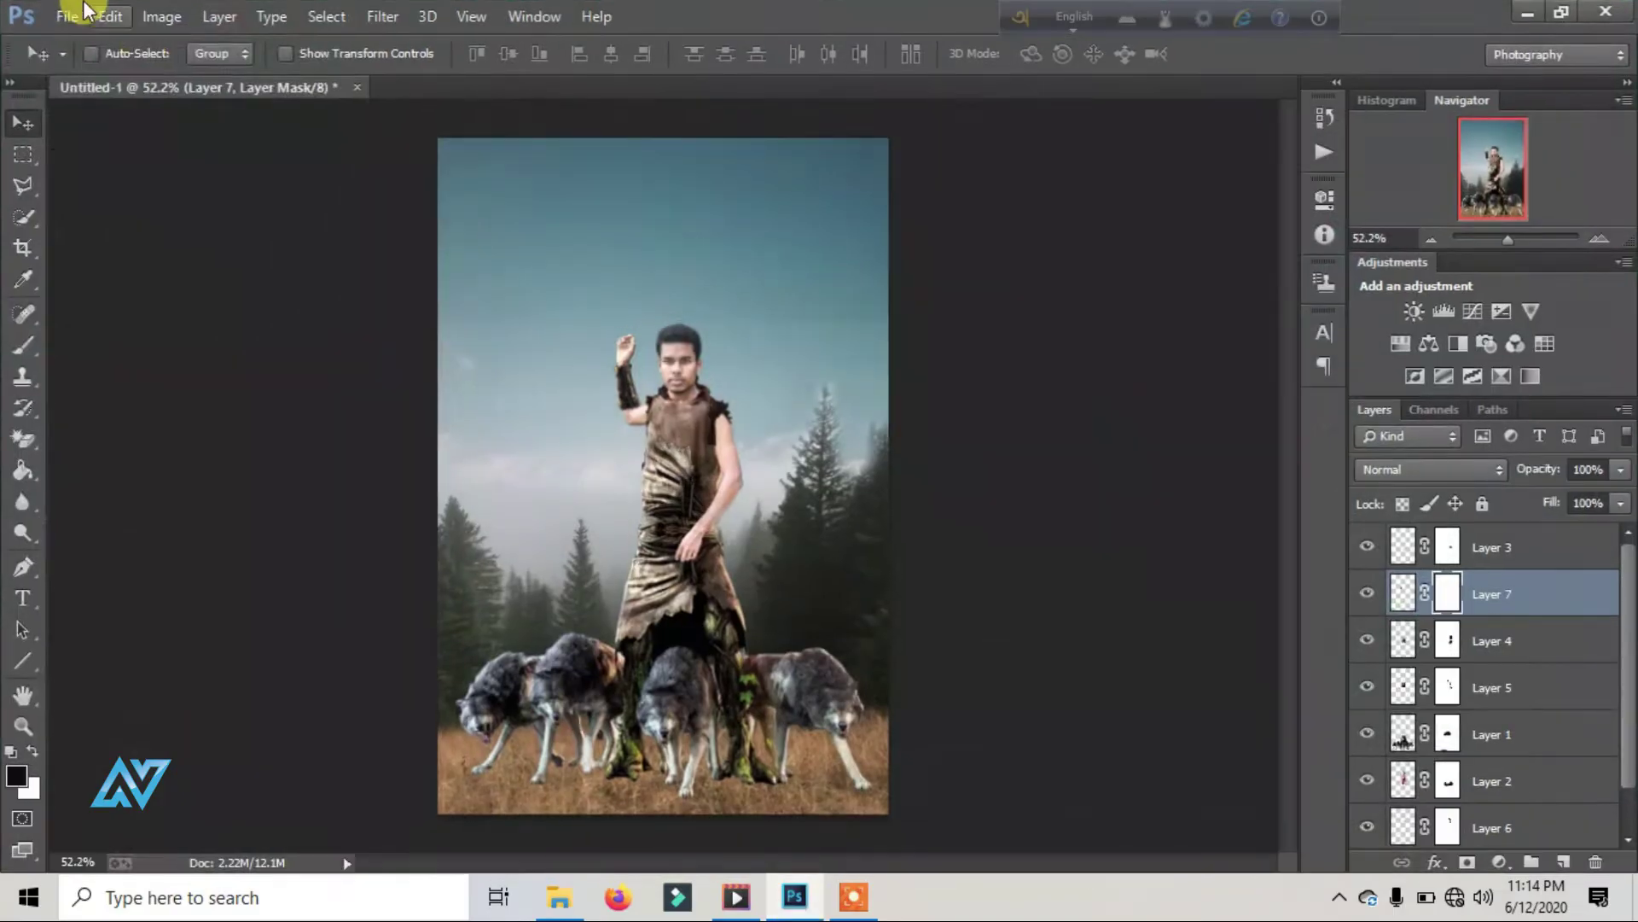
click(67, 16)
click(94, 66)
double_click(679, 503)
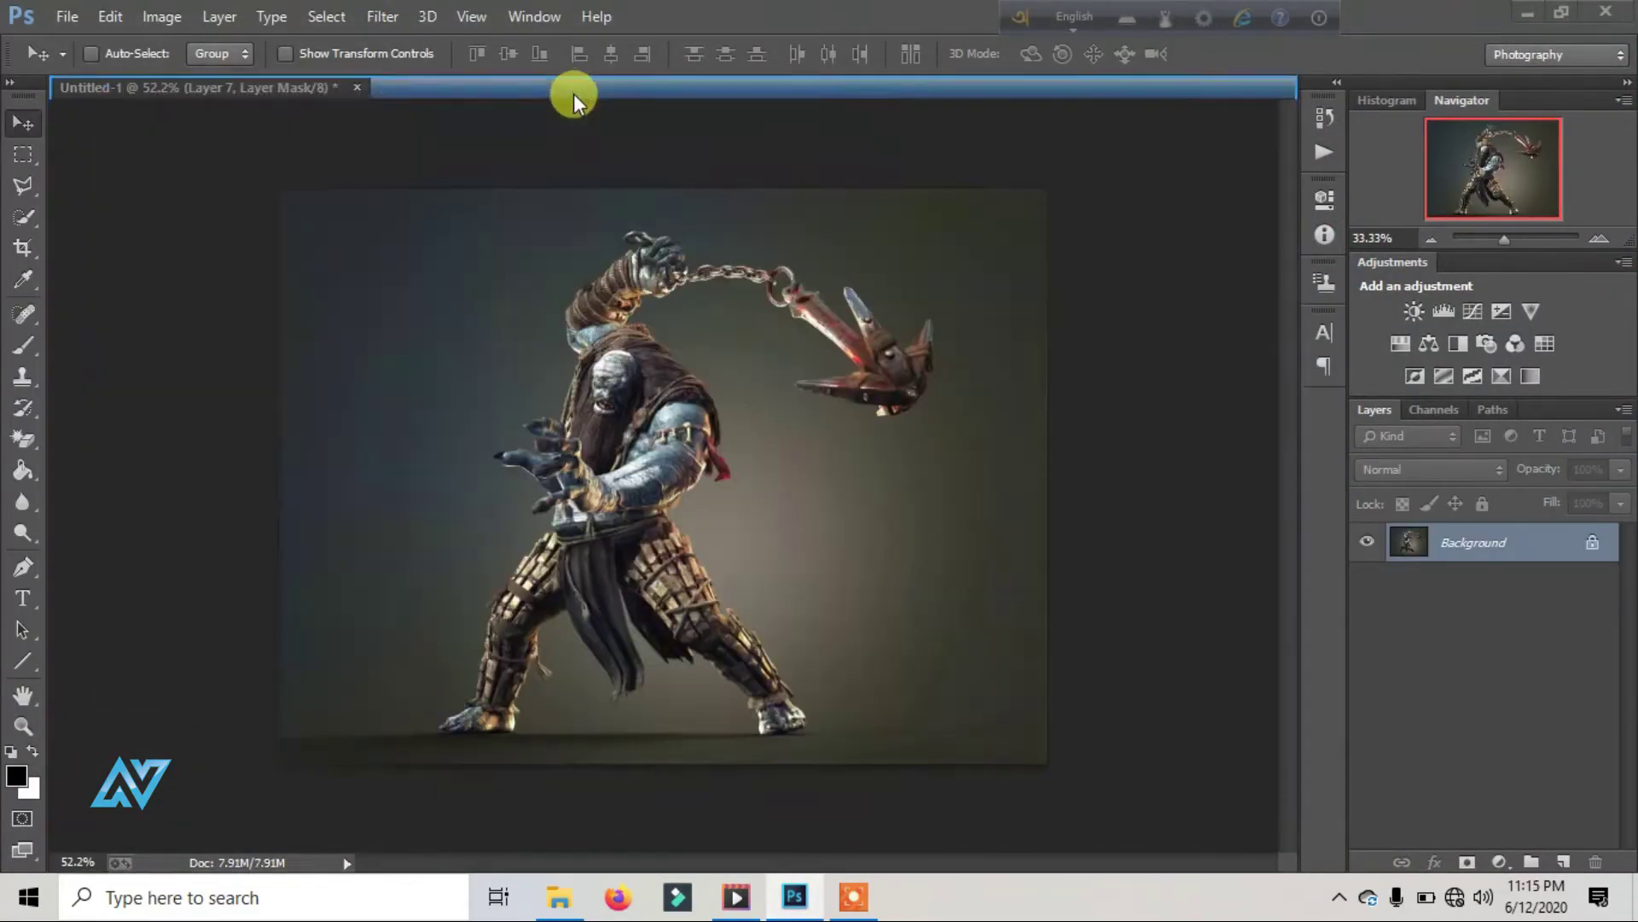
click(1576, 202)
mouse_move(1502, 237)
mouse_down()
mouse_move(1525, 239)
mouse_move(1536, 151)
mouse_up()
Step: Quick Select the anchor head, upper prong, chain ring and chain down to the hand
click(23, 216)
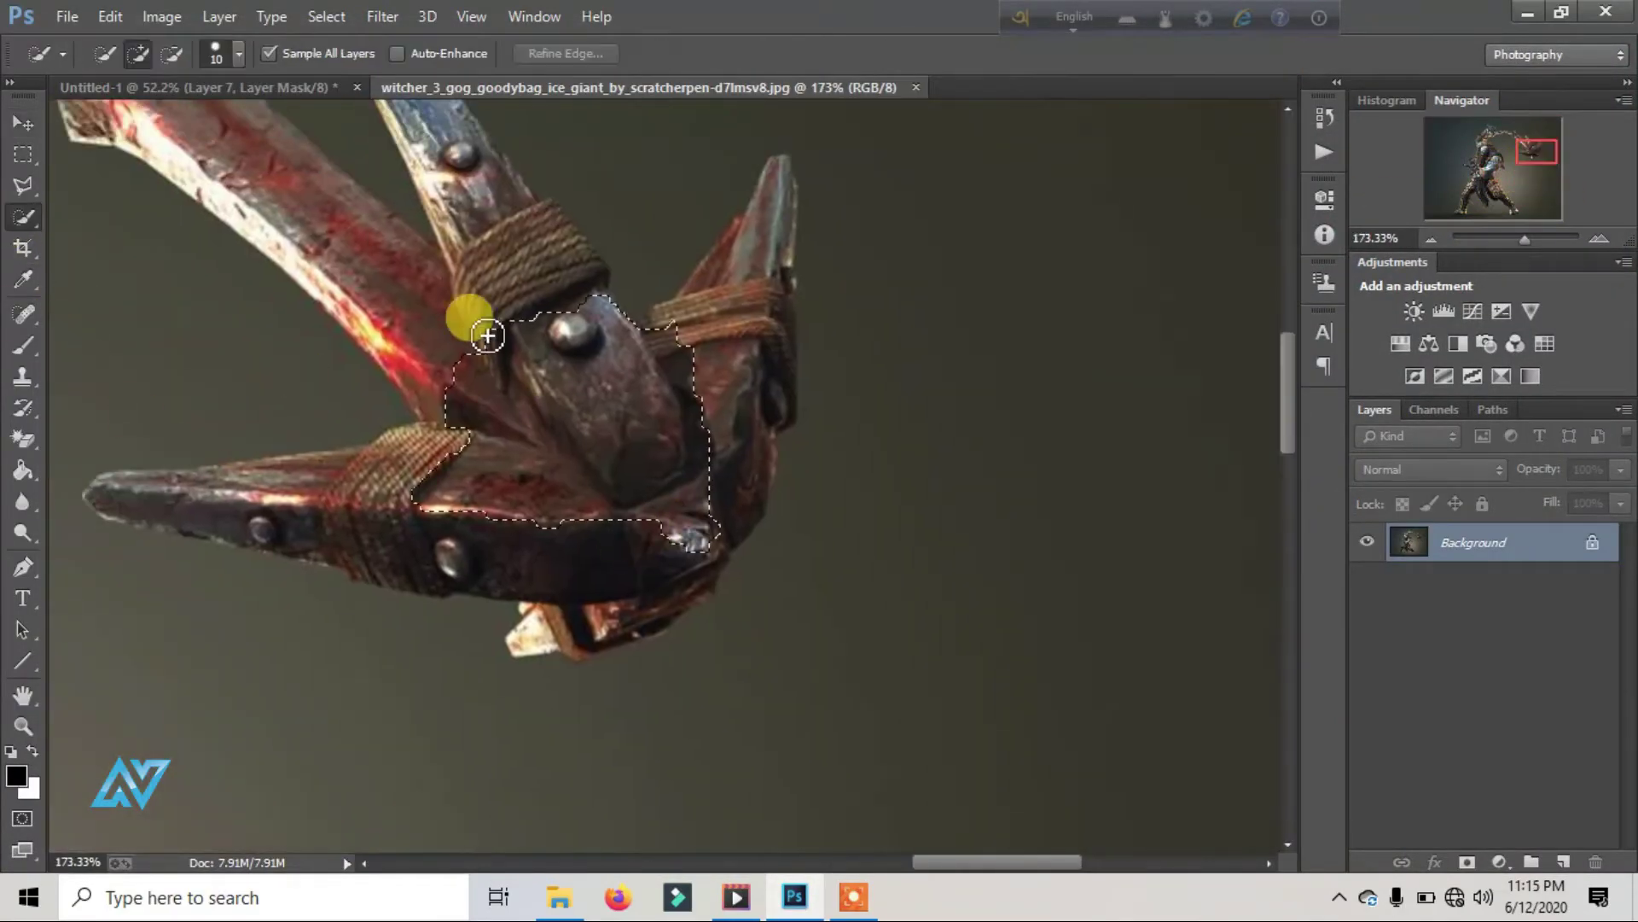
mouse_move(476, 330)
mouse_down()
mouse_move(742, 307)
mouse_move(691, 548)
mouse_move(157, 490)
mouse_move(447, 516)
mouse_move(413, 374)
mouse_up()
scroll(414, 375, up, 3)
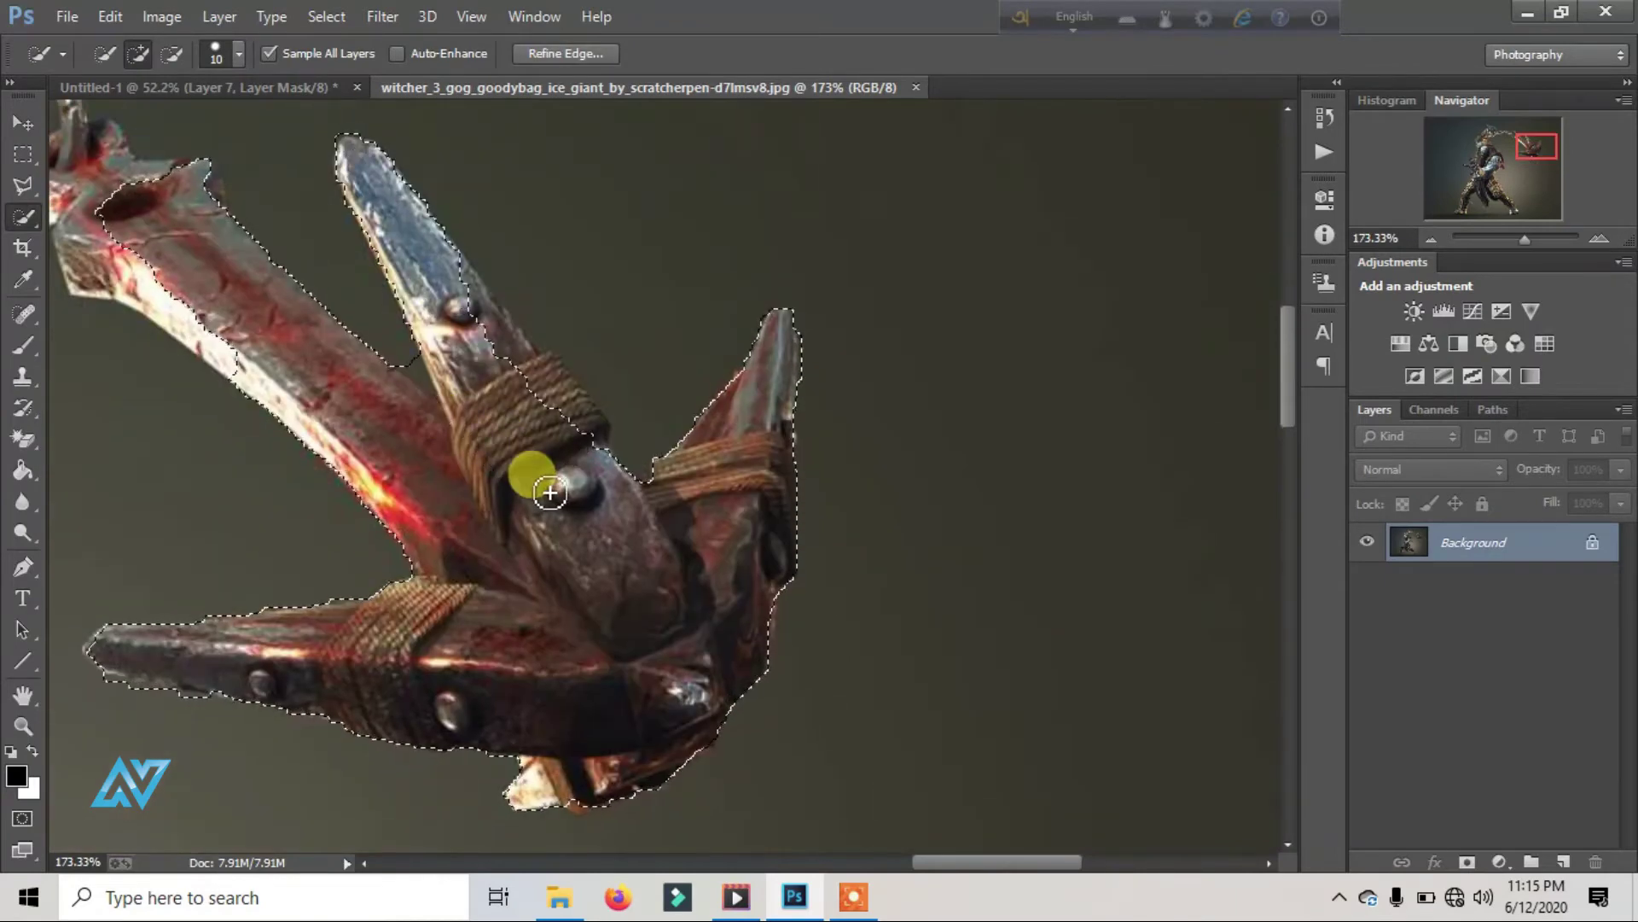
mouse_move(366, 208)
mouse_down()
mouse_move(552, 440)
mouse_move(365, 431)
mouse_move(263, 376)
mouse_move(1126, 575)
mouse_move(918, 397)
mouse_move(933, 322)
mouse_move(812, 274)
mouse_move(567, 256)
mouse_move(367, 313)
mouse_up()
drag(1496, 146, 1510, 145)
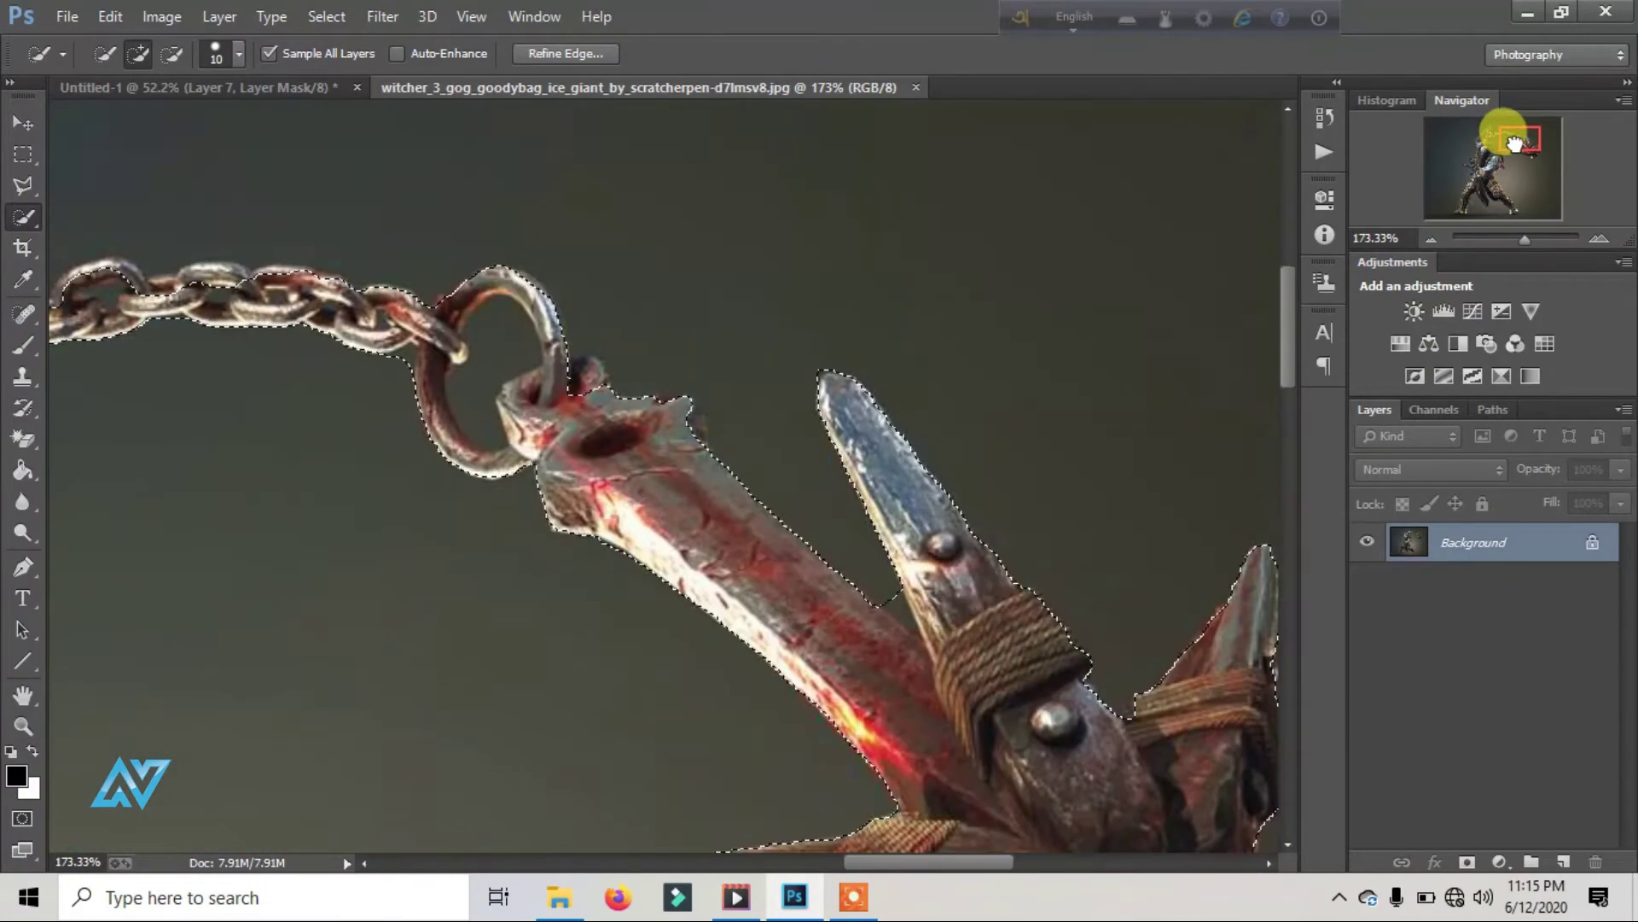
mouse_move(493, 412)
mouse_down()
mouse_move(461, 388)
mouse_move(491, 324)
mouse_move(477, 467)
mouse_move(446, 442)
mouse_move(469, 406)
mouse_move(409, 347)
mouse_move(117, 281)
mouse_up()
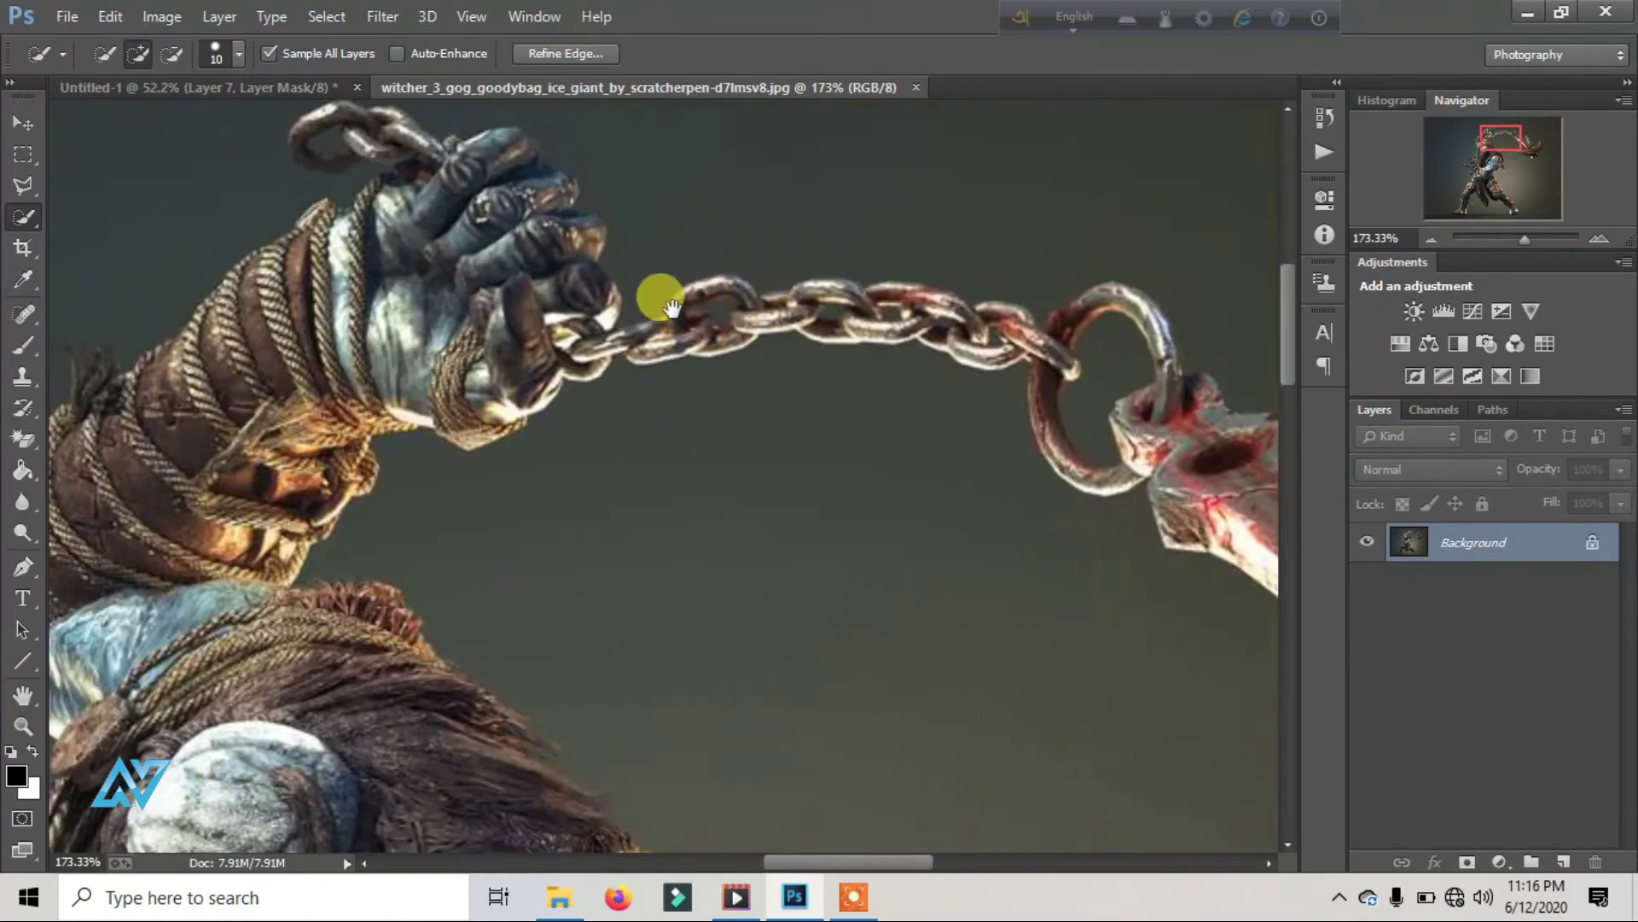
mouse_move(659, 301)
mouse_down()
mouse_move(569, 343)
mouse_move(586, 322)
mouse_move(1024, 322)
mouse_move(1173, 438)
mouse_move(1108, 472)
mouse_move(943, 377)
mouse_move(837, 348)
mouse_move(792, 291)
mouse_move(576, 175)
mouse_move(716, 414)
mouse_move(775, 442)
mouse_up()
Step: Drag the anchor into the composite, rotated and shrunk beside the raised hand
key(v)
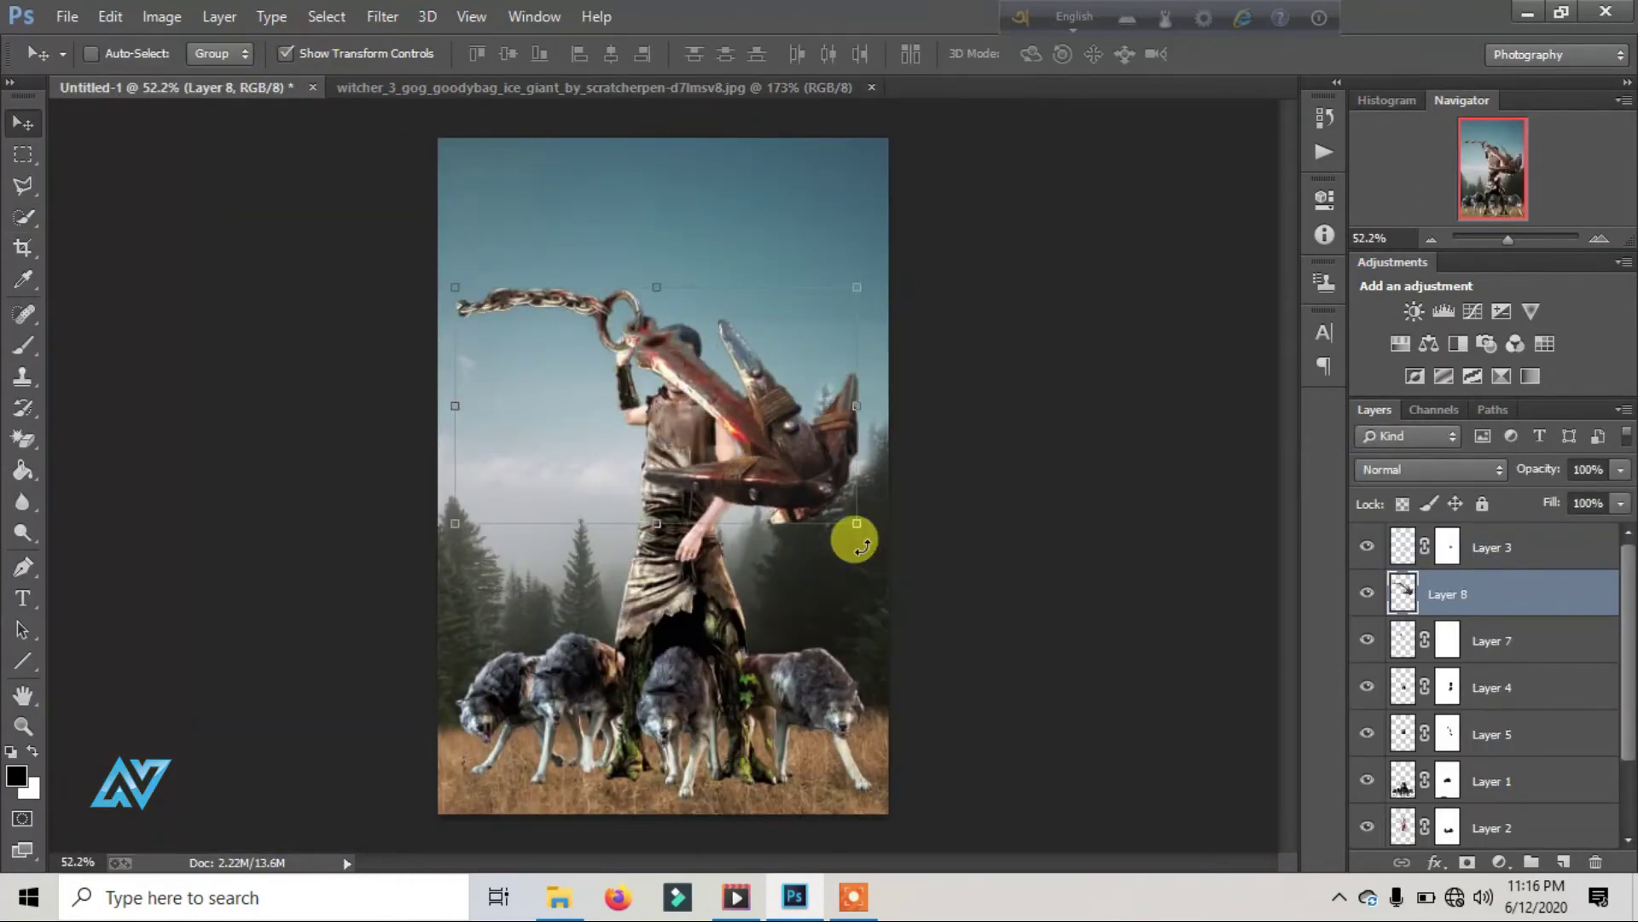
mouse_move(862, 545)
mouse_down()
mouse_move(785, 183)
mouse_move(746, 346)
mouse_move(611, 292)
mouse_move(670, 248)
mouse_up()
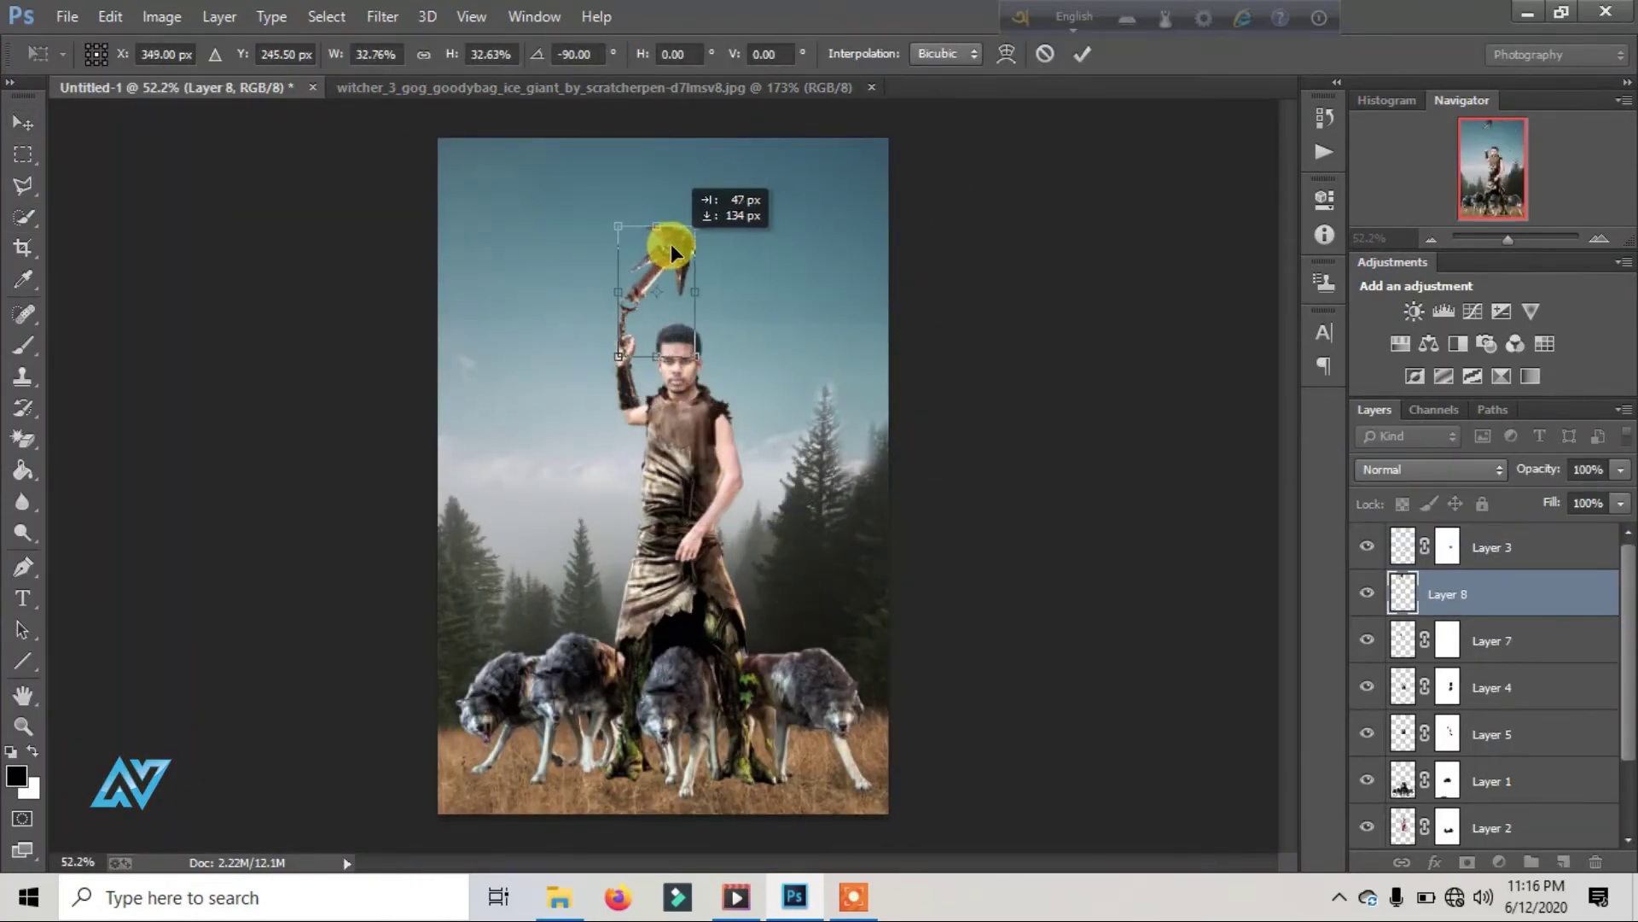
key(ctrl+plus)
scroll(622, 542, up, 5)
key(Return)
key(ctrl+Tab)
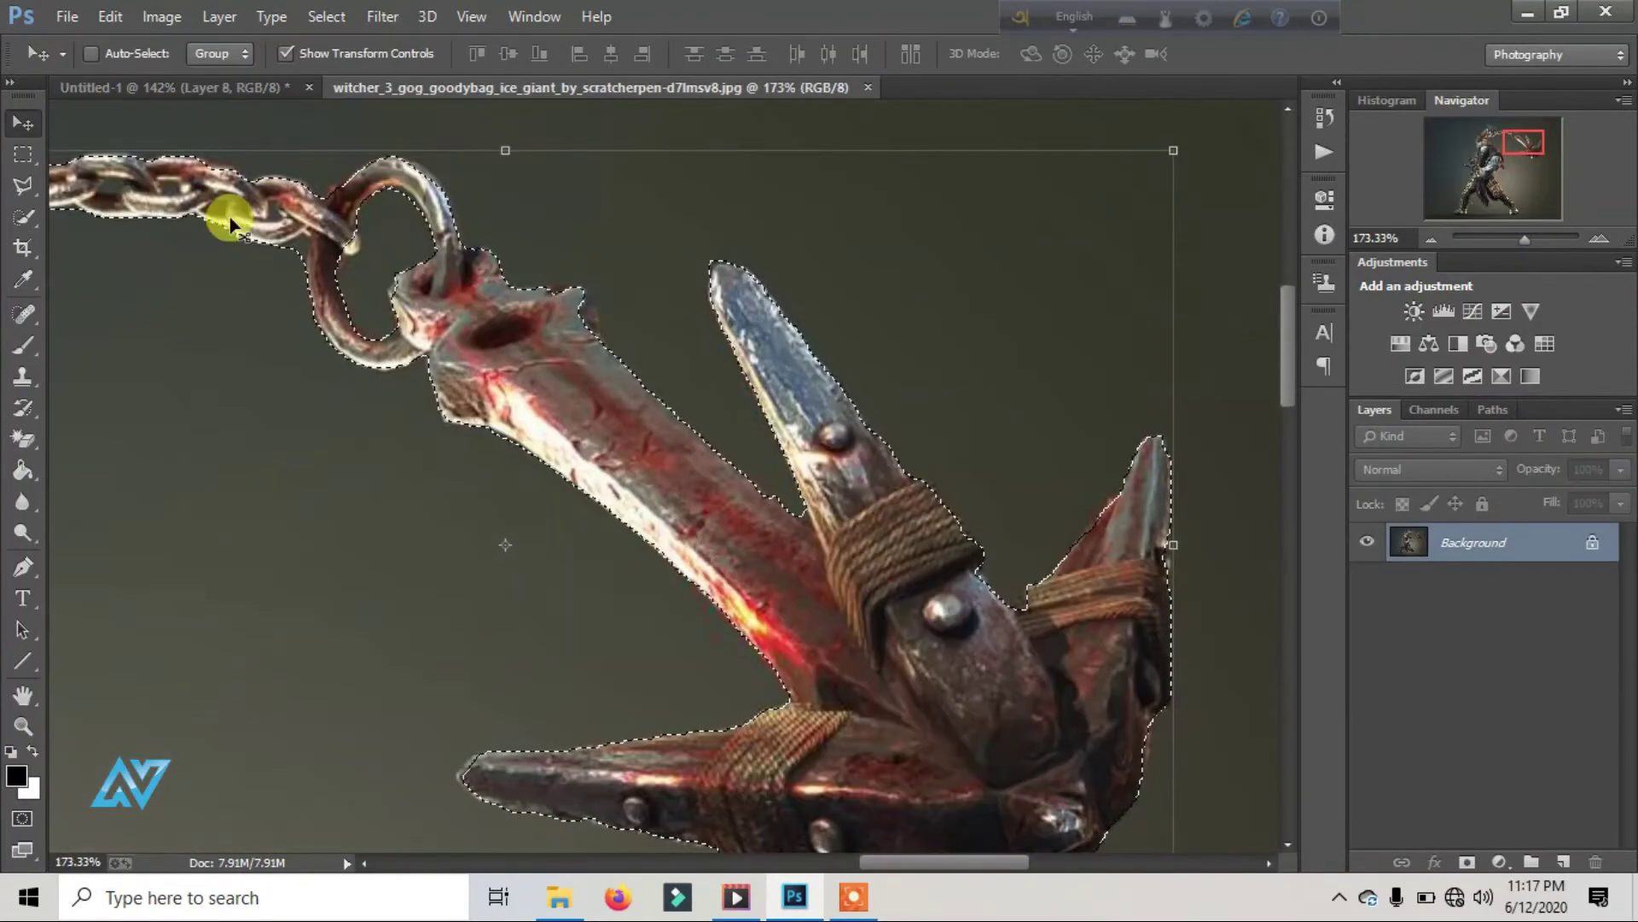
Step: Subtract the ring and anchor head from the selection, keeping only the chain for the composite
key(w)
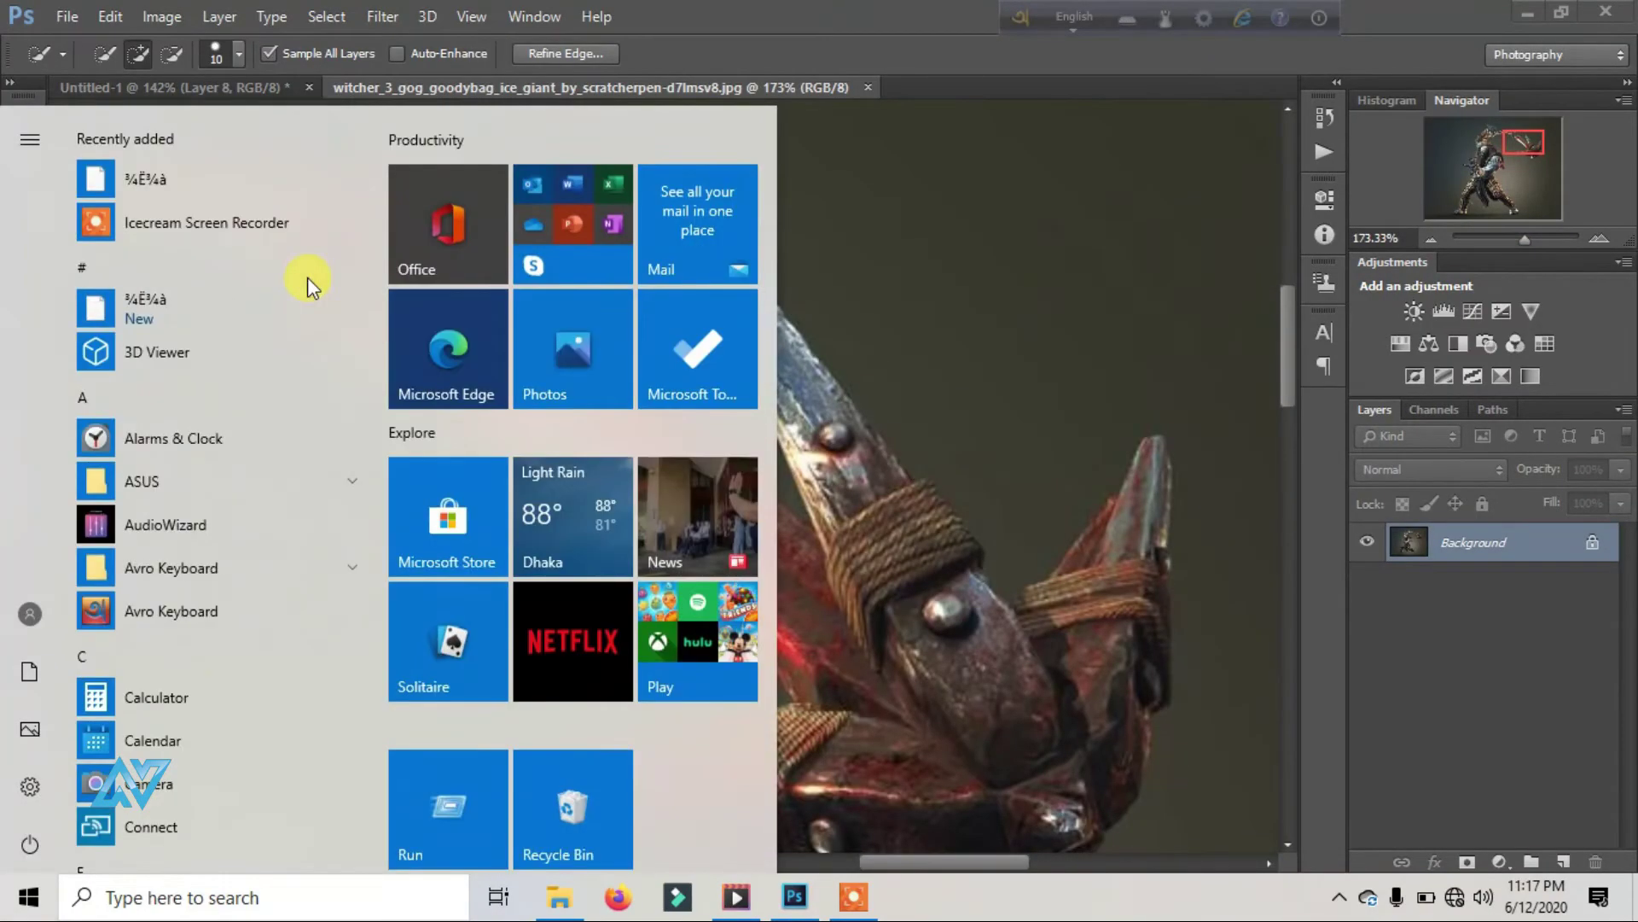
key(super)
key(Escape)
alt+click(354, 205)
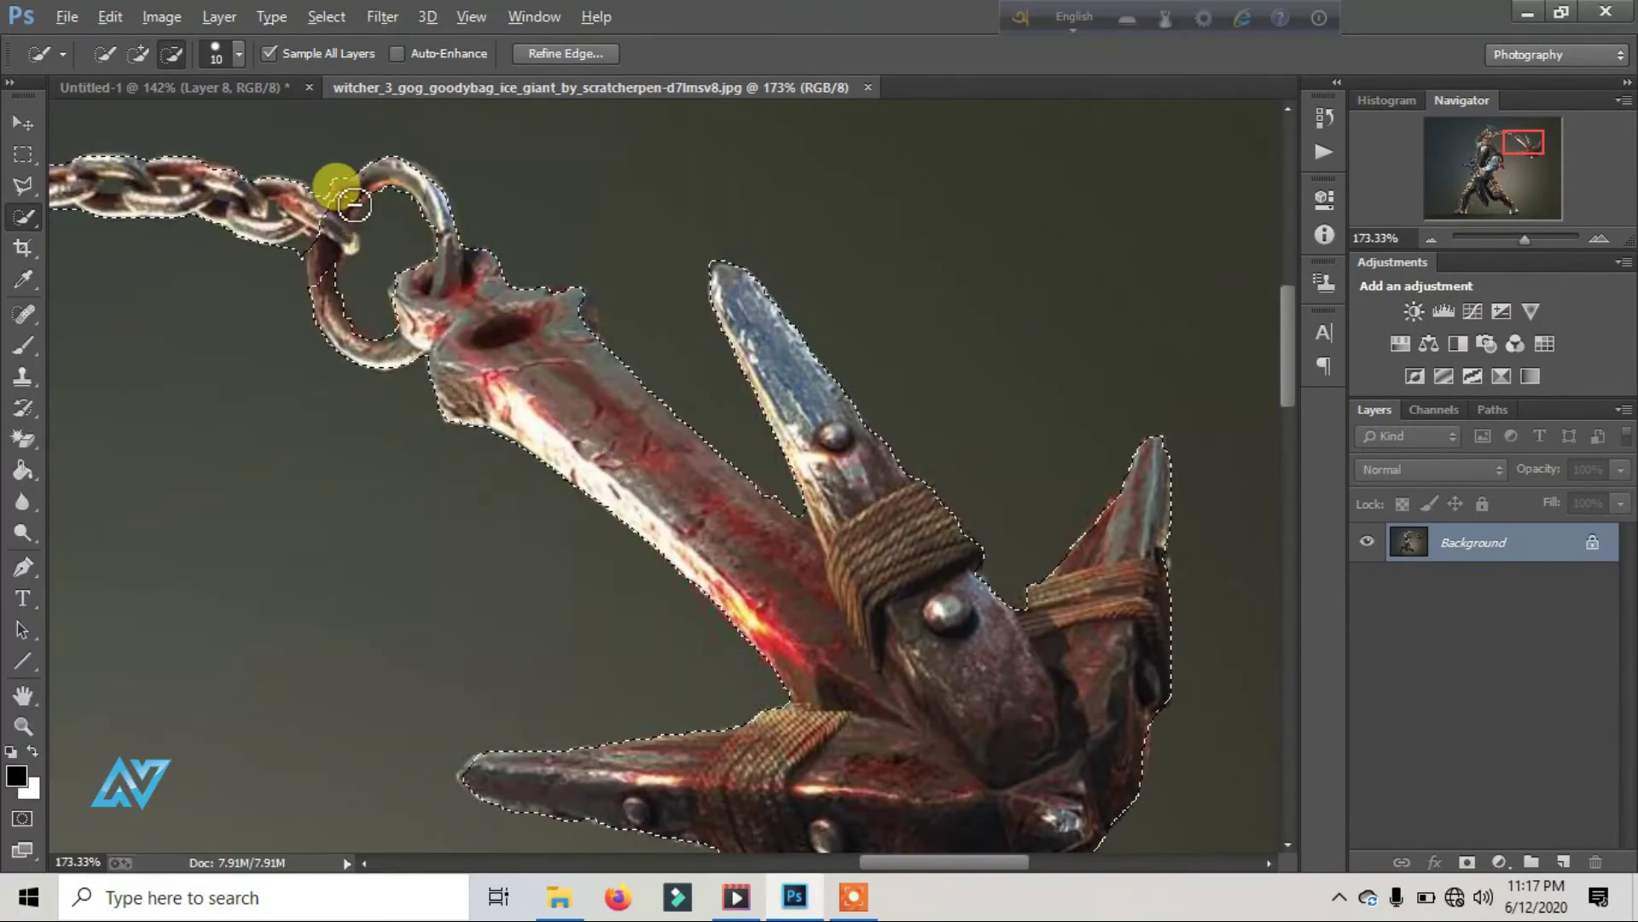
drag(354, 205, 345, 266)
mouse_move(507, 189)
mouse_down()
mouse_move(494, 292)
mouse_move(366, 182)
mouse_move(871, 658)
mouse_move(543, 673)
mouse_move(384, 311)
mouse_move(458, 322)
mouse_move(350, 173)
mouse_up()
key(v)
mouse_move(153, 170)
mouse_down()
mouse_move(417, 94)
mouse_move(587, 495)
mouse_up()
Step: Drop the chain in as a new layer, then shrink and place the anchor by the raised arm
click(1466, 640)
key(ctrl+0)
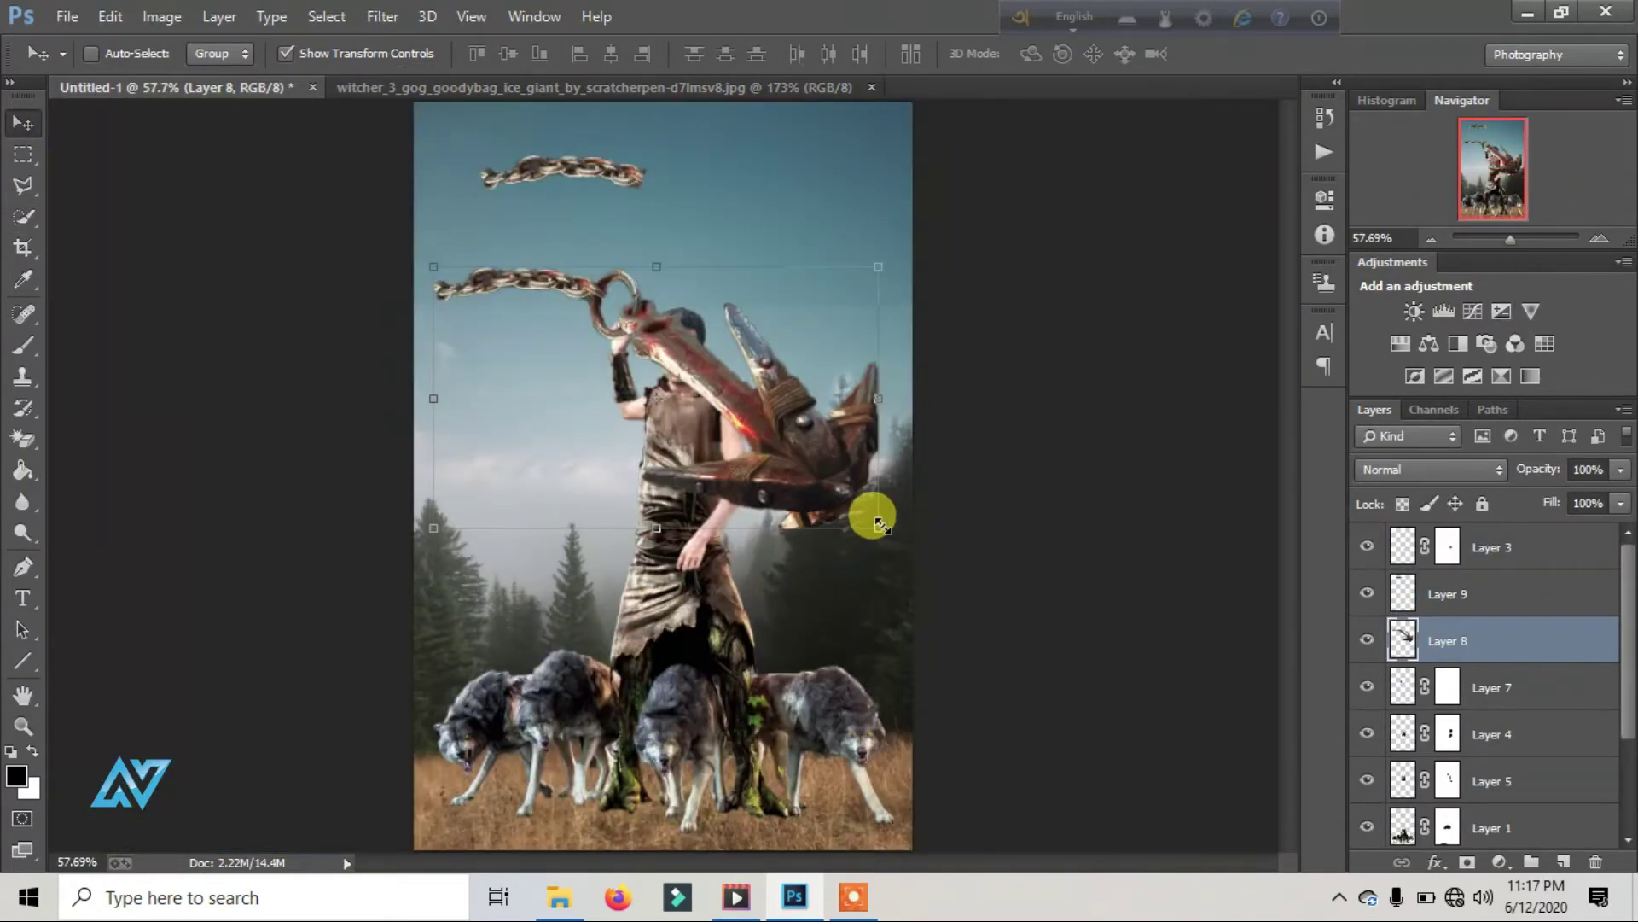
mouse_move(879, 523)
mouse_down()
mouse_move(585, 322)
mouse_move(487, 154)
mouse_up()
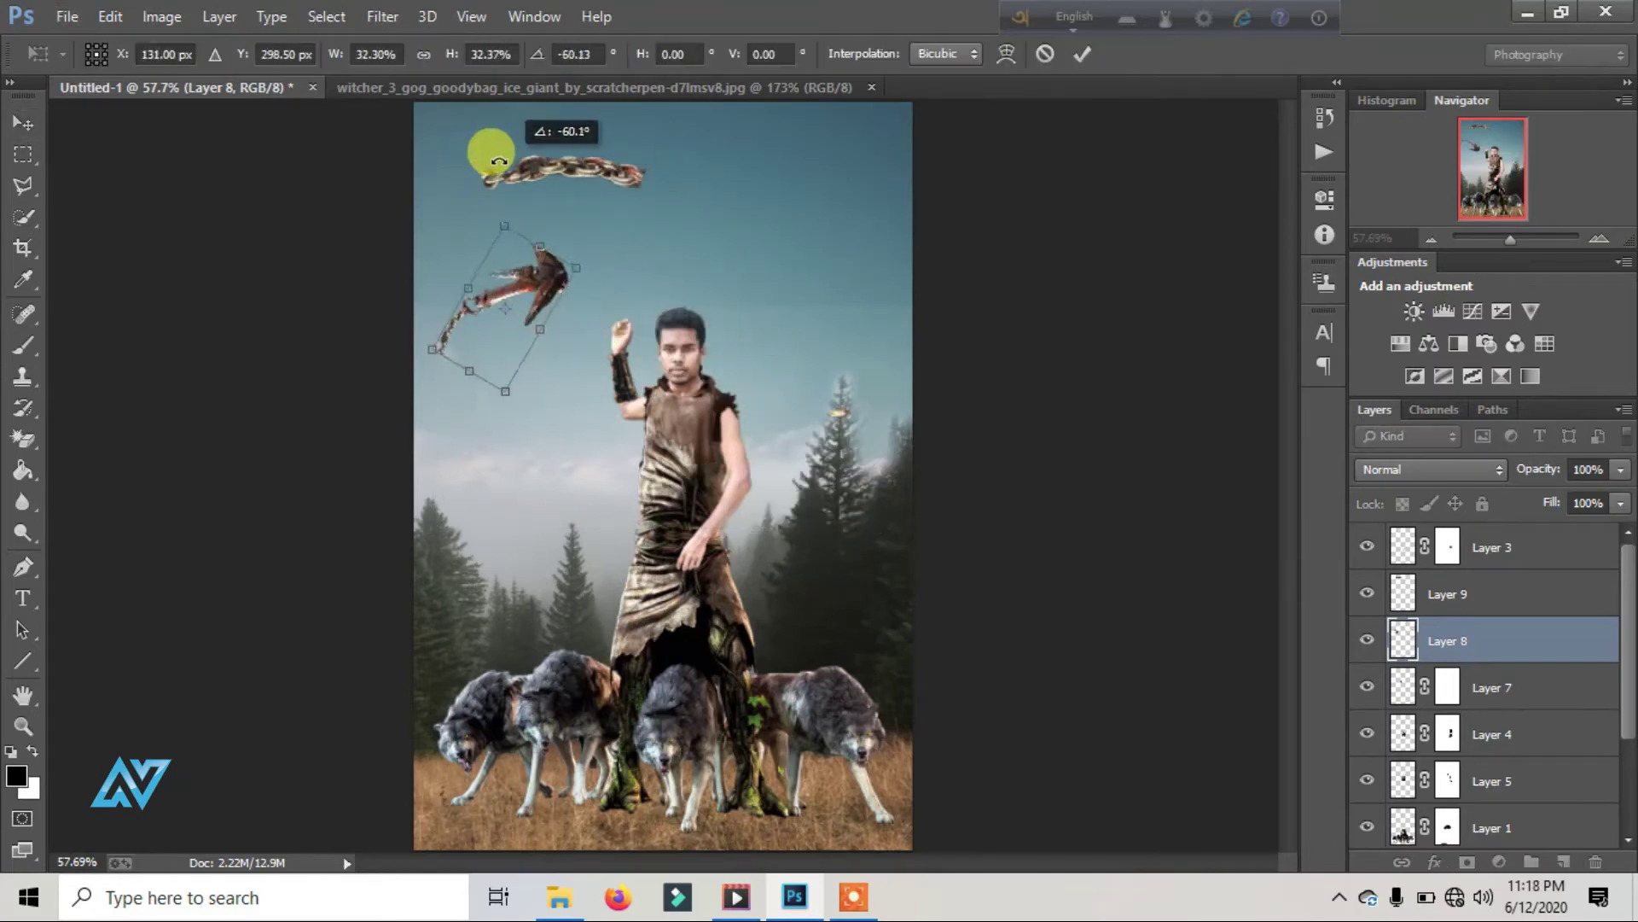
drag(541, 267, 688, 232)
drag(1530, 237, 1522, 239)
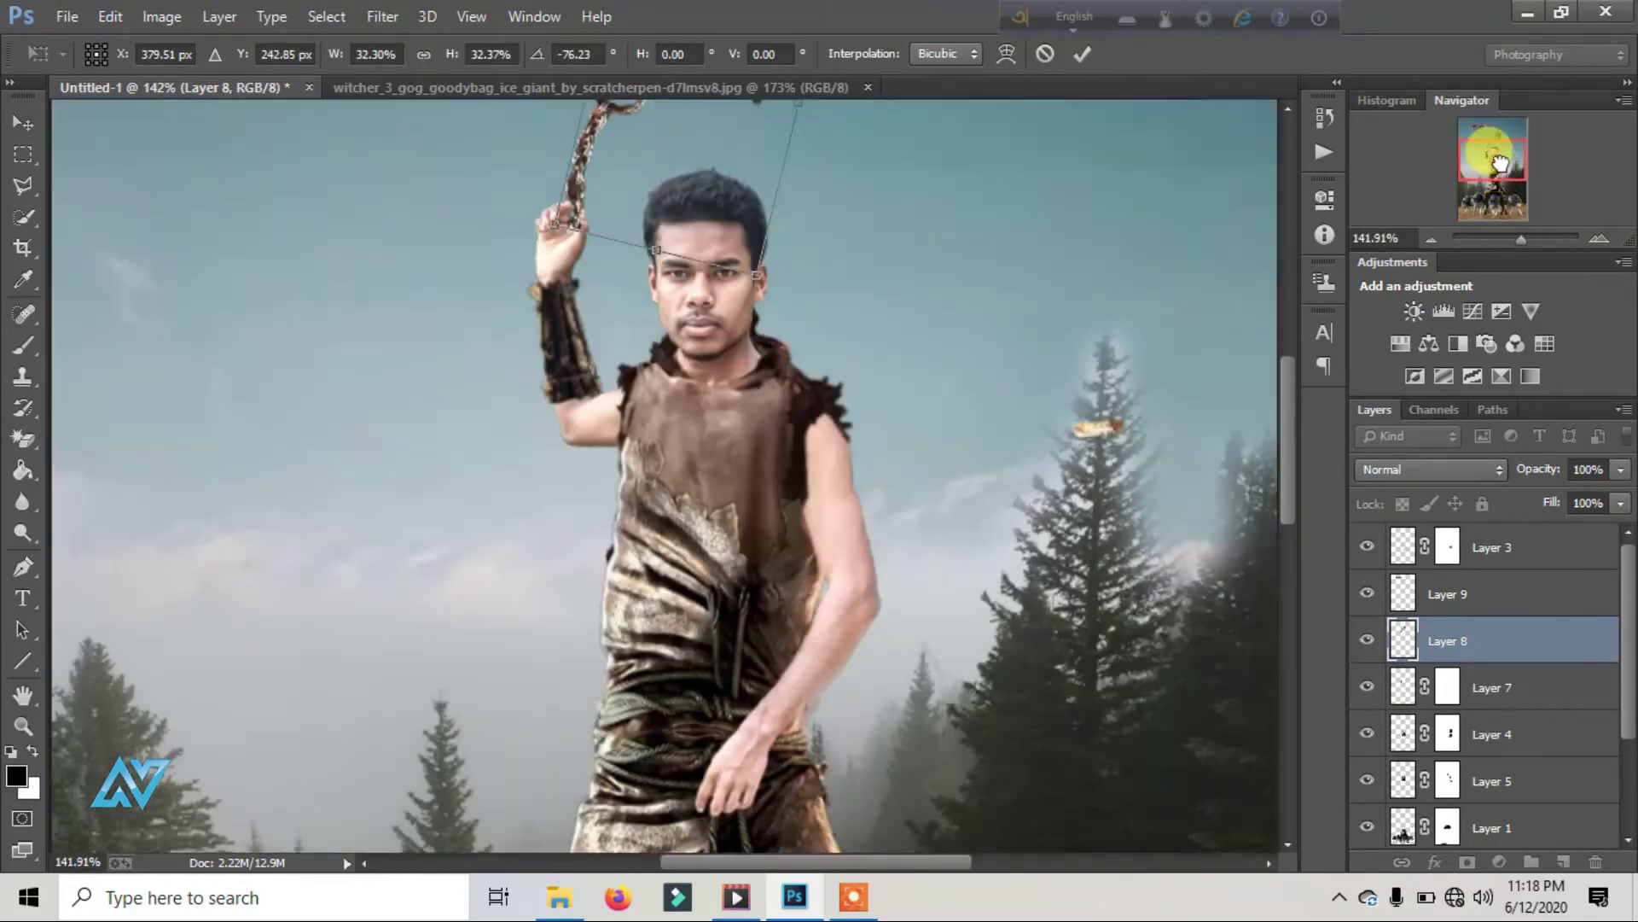
drag(812, 286, 833, 301)
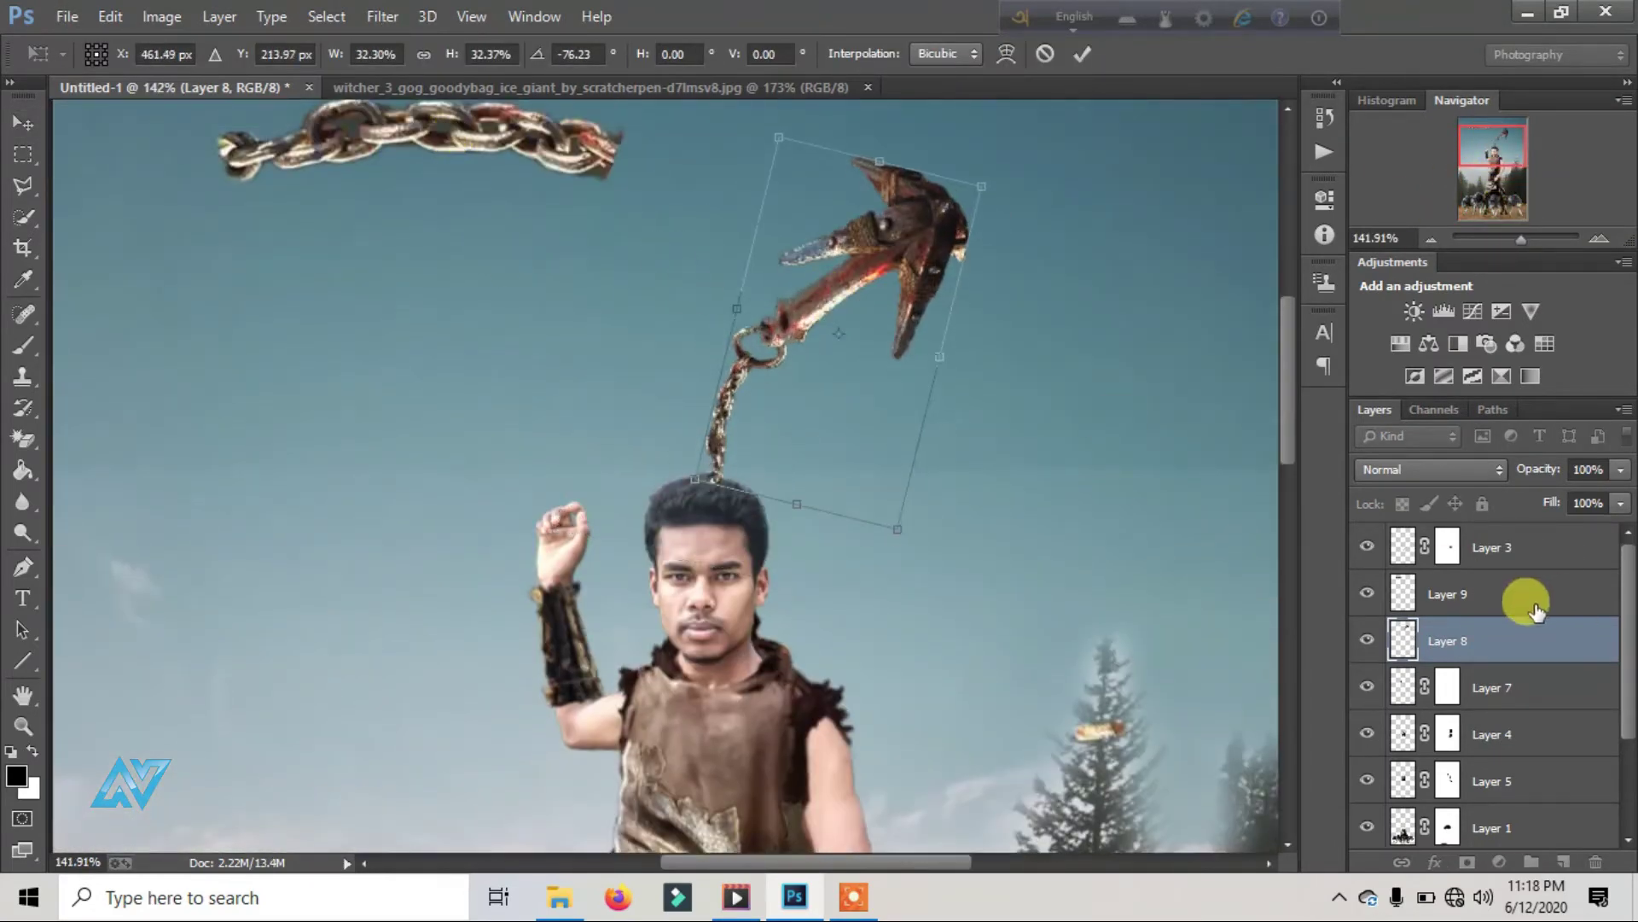
key(Return)
Step: Move the chain layer, rotate it -60° and shrink it to 47% onto the raised arm
click(1450, 596)
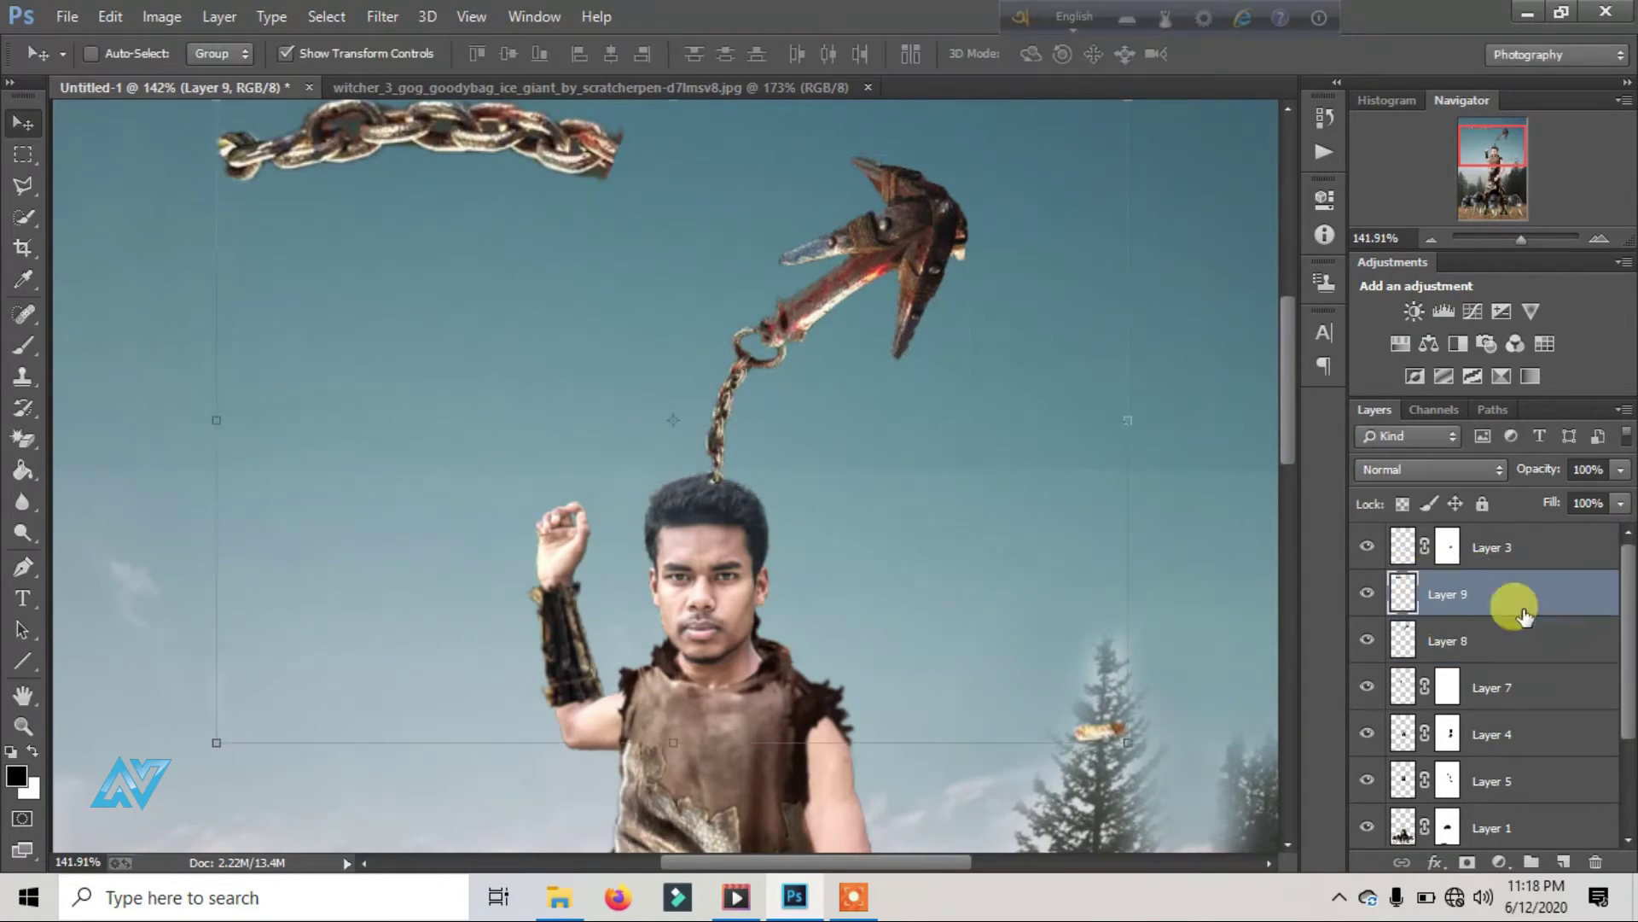
drag(408, 183, 503, 343)
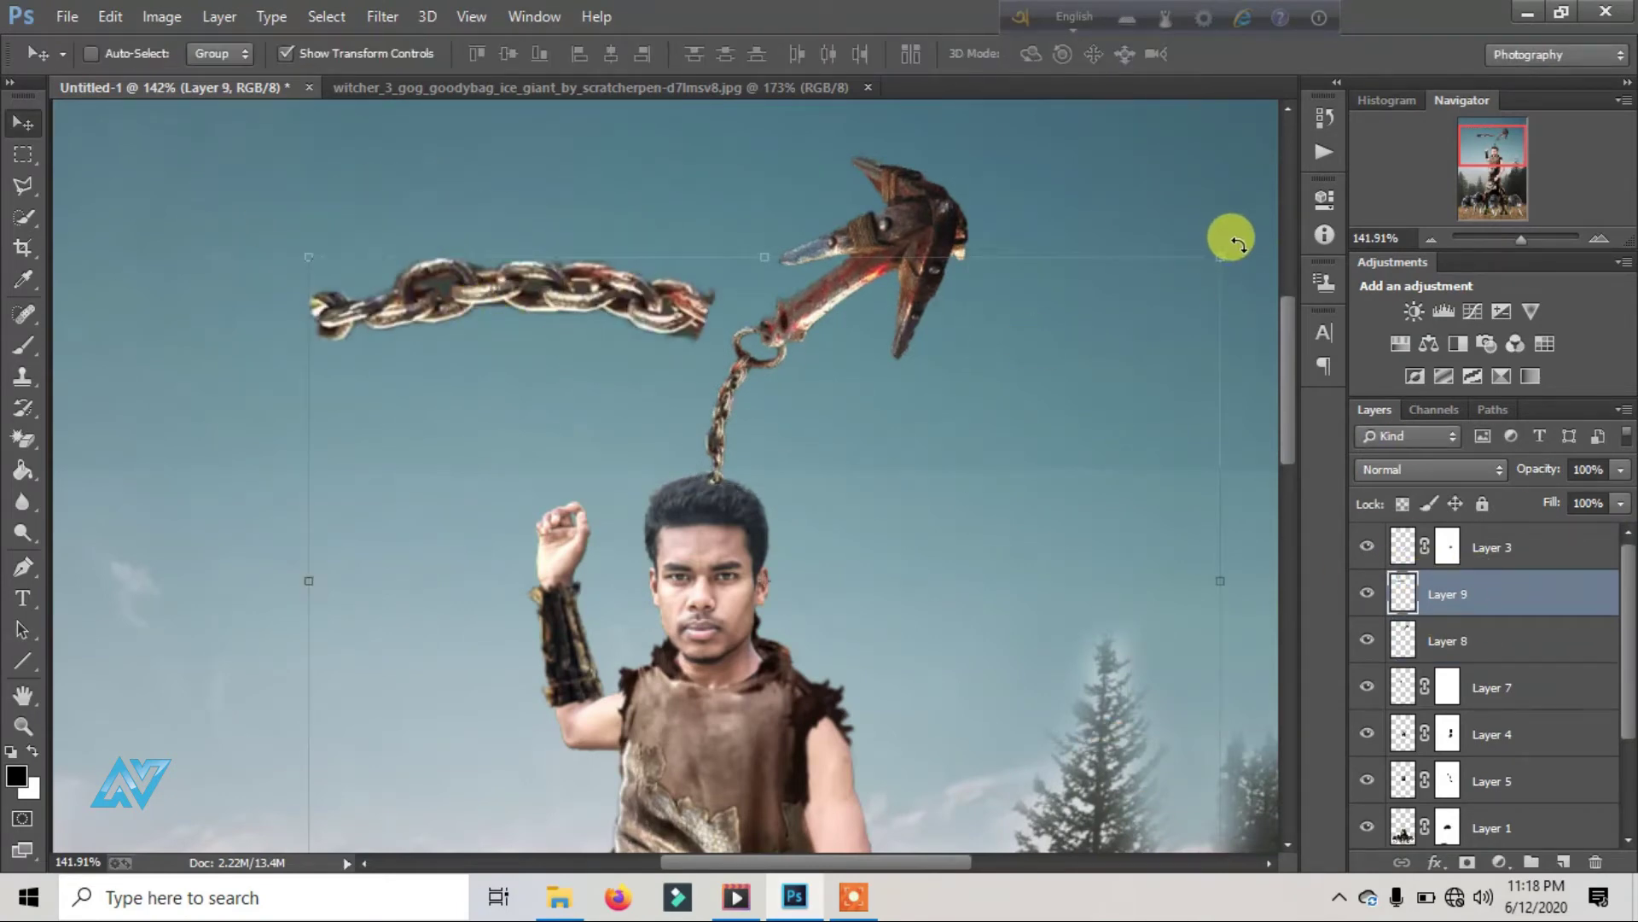
drag(1232, 239, 681, 137)
drag(579, 617, 751, 525)
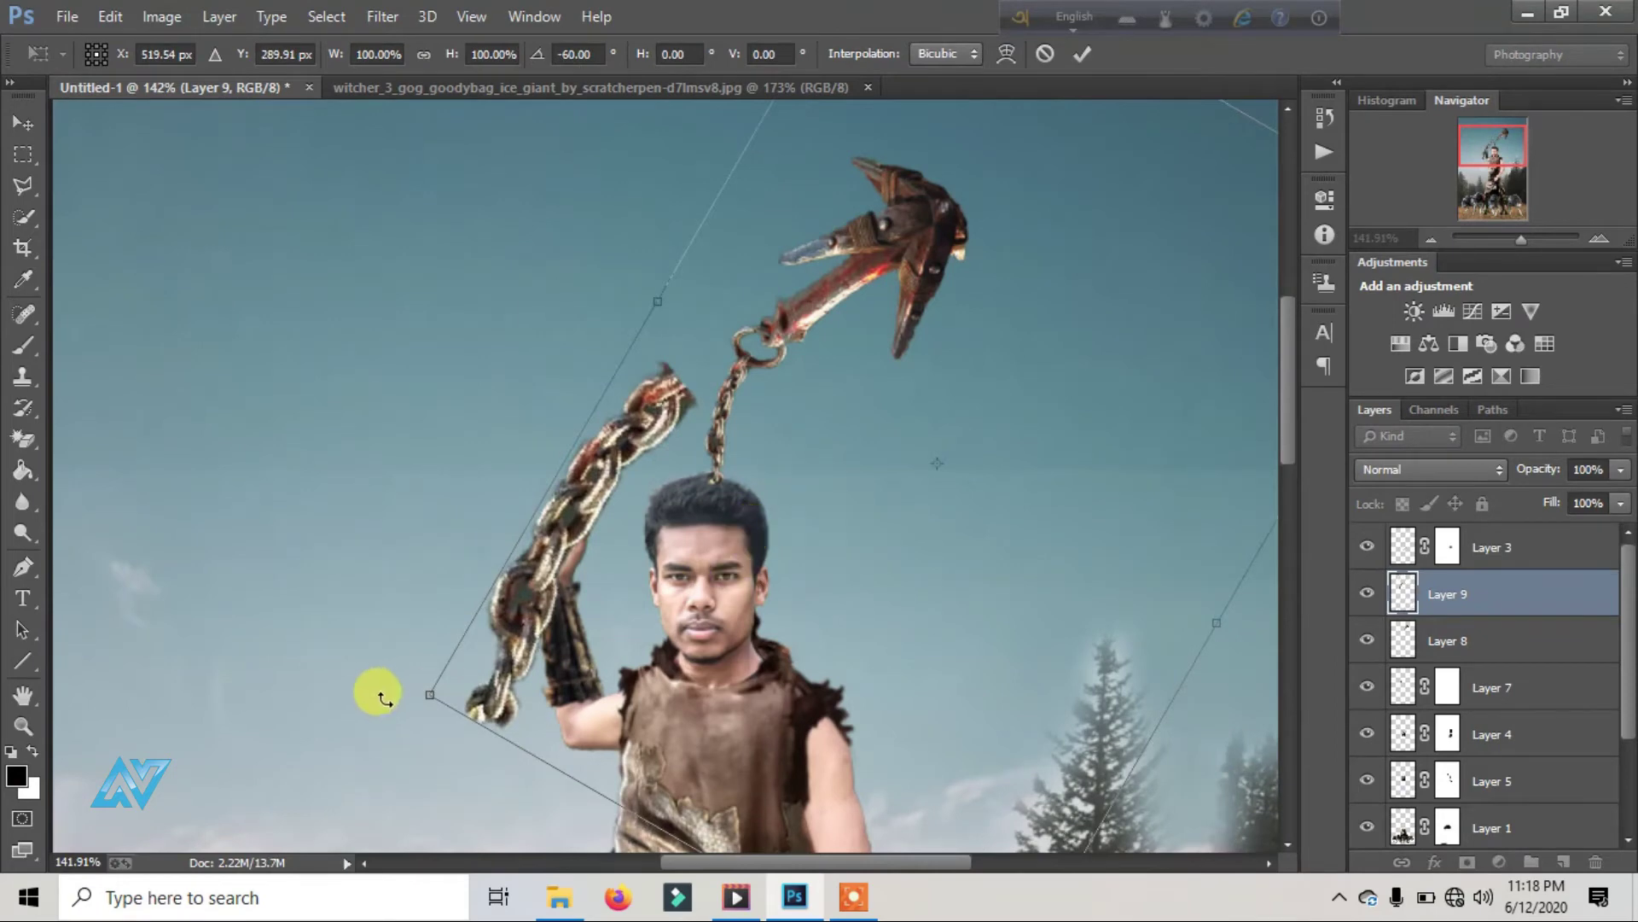
mouse_move(429, 693)
mouse_down()
mouse_move(987, 501)
mouse_move(667, 588)
mouse_move(714, 593)
mouse_up()
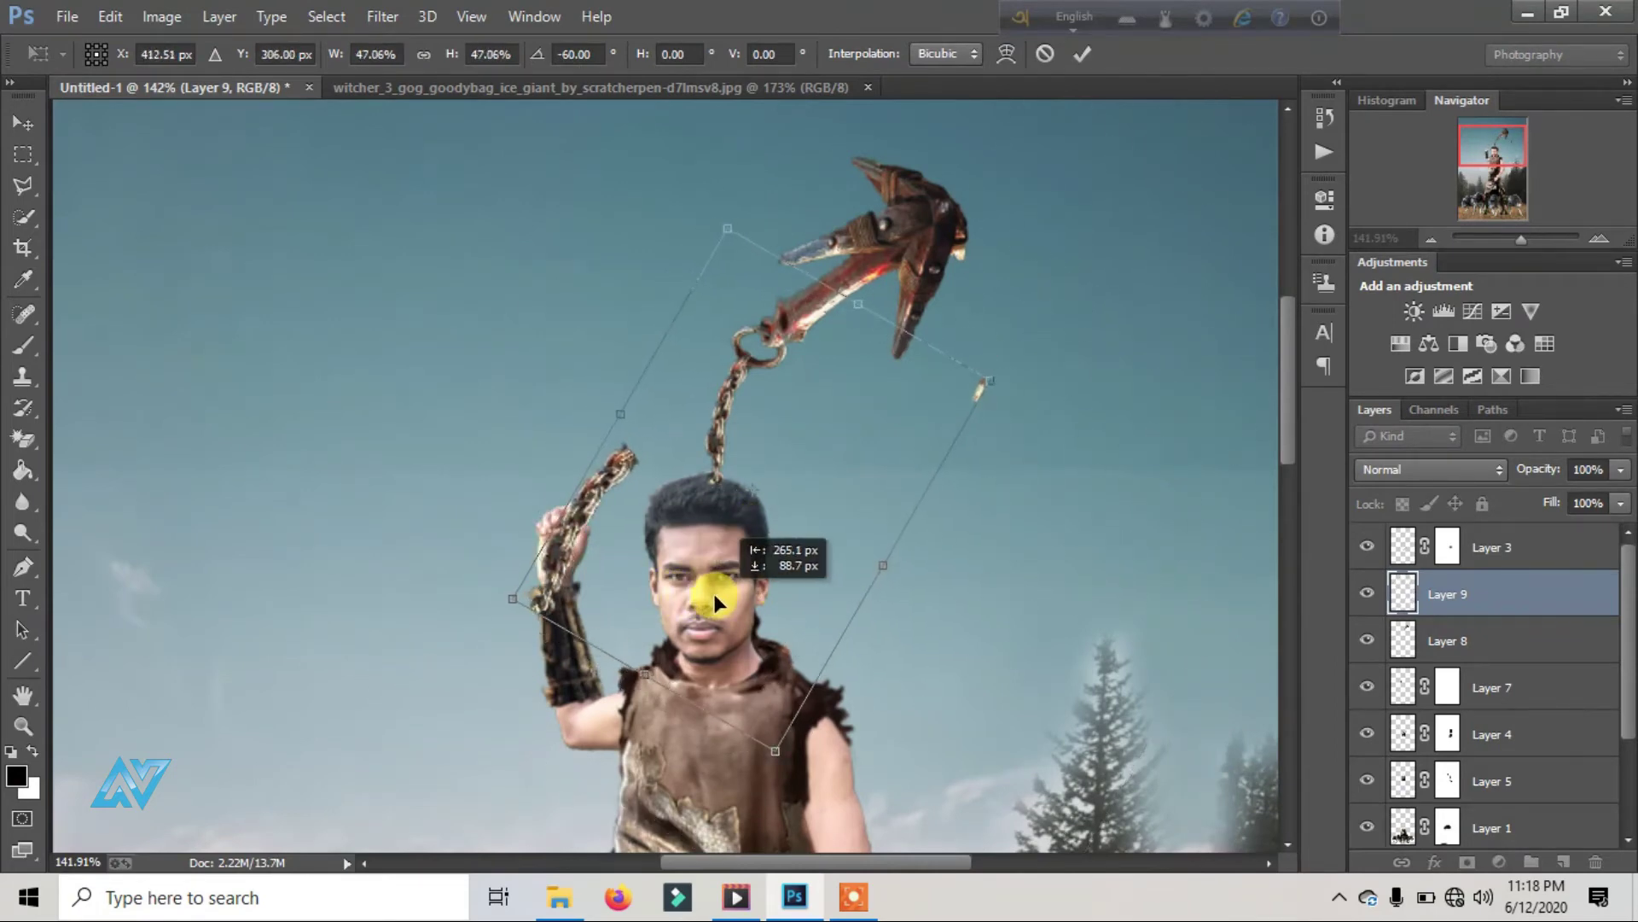
Step: Rotate, shrink and nudge the chain piece into the hand's grip, then apply it
drag(1082, 372, 1042, 420)
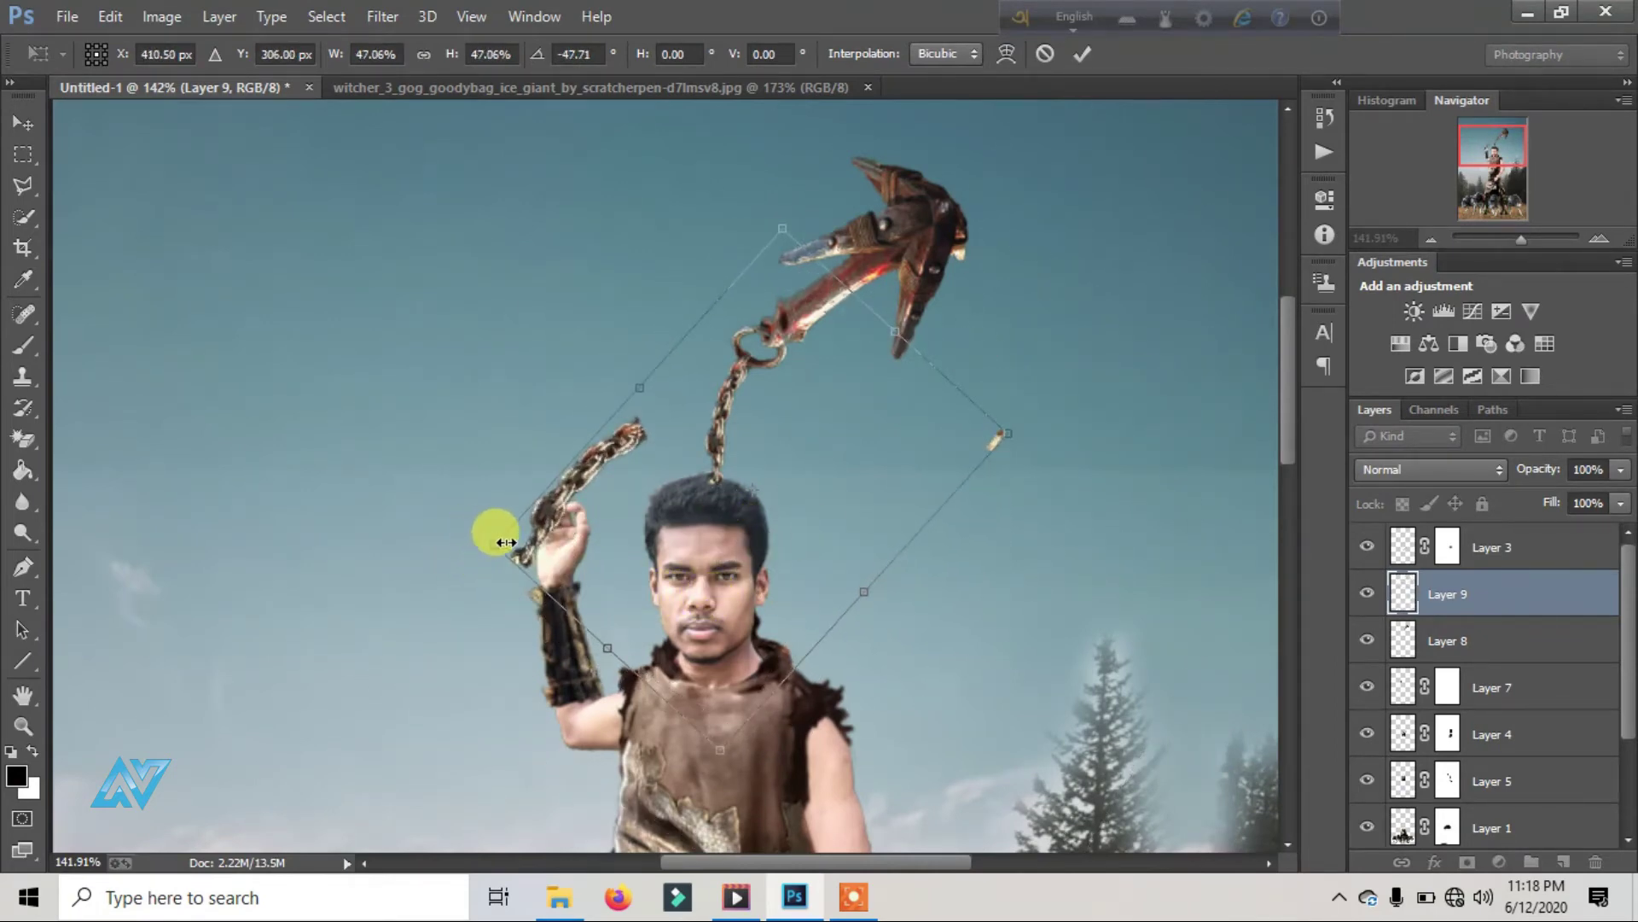
drag(506, 542, 559, 534)
drag(802, 398, 751, 447)
drag(1445, 246, 1543, 239)
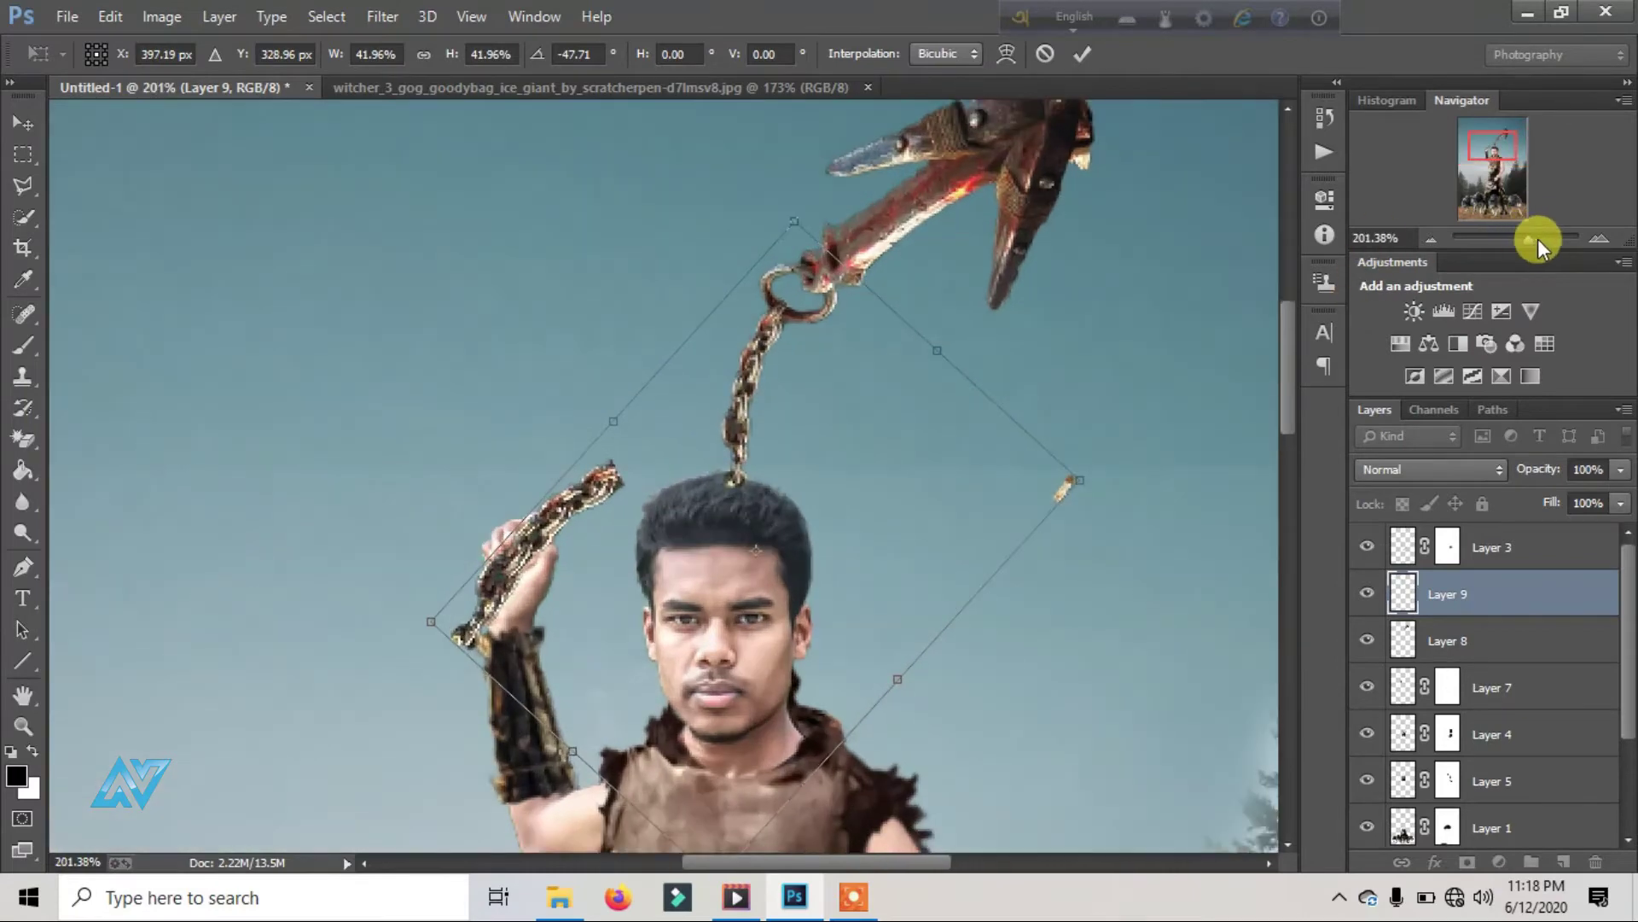
mouse_move(574, 581)
mouse_down()
mouse_move(405, 458)
mouse_move(364, 479)
mouse_up()
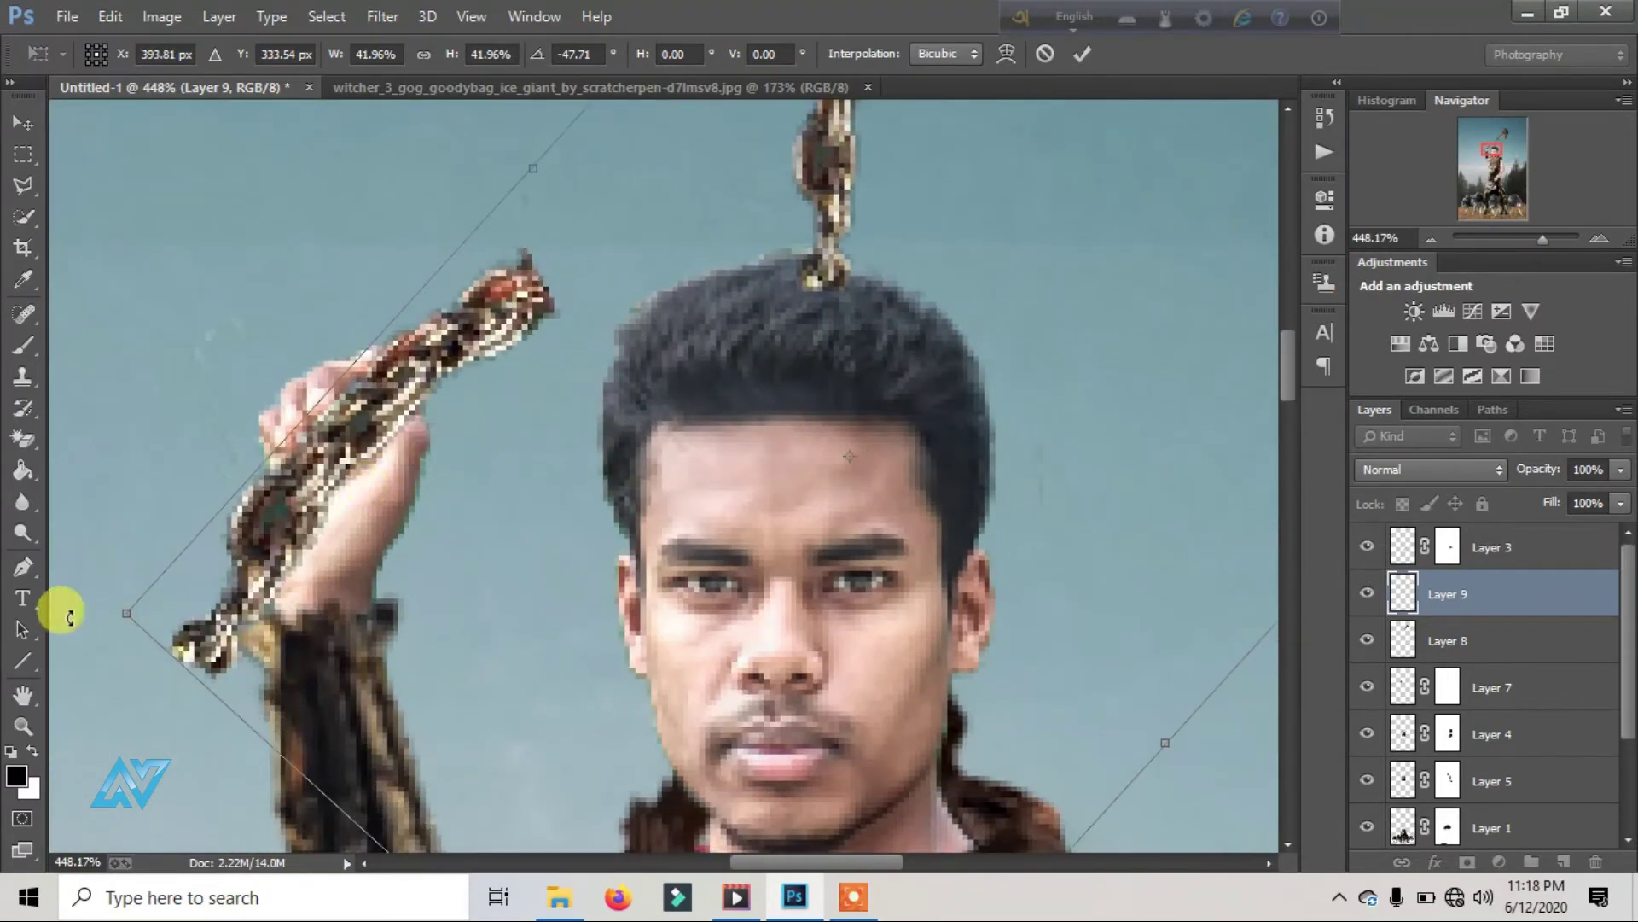
drag(69, 608, 120, 720)
drag(593, 550, 556, 528)
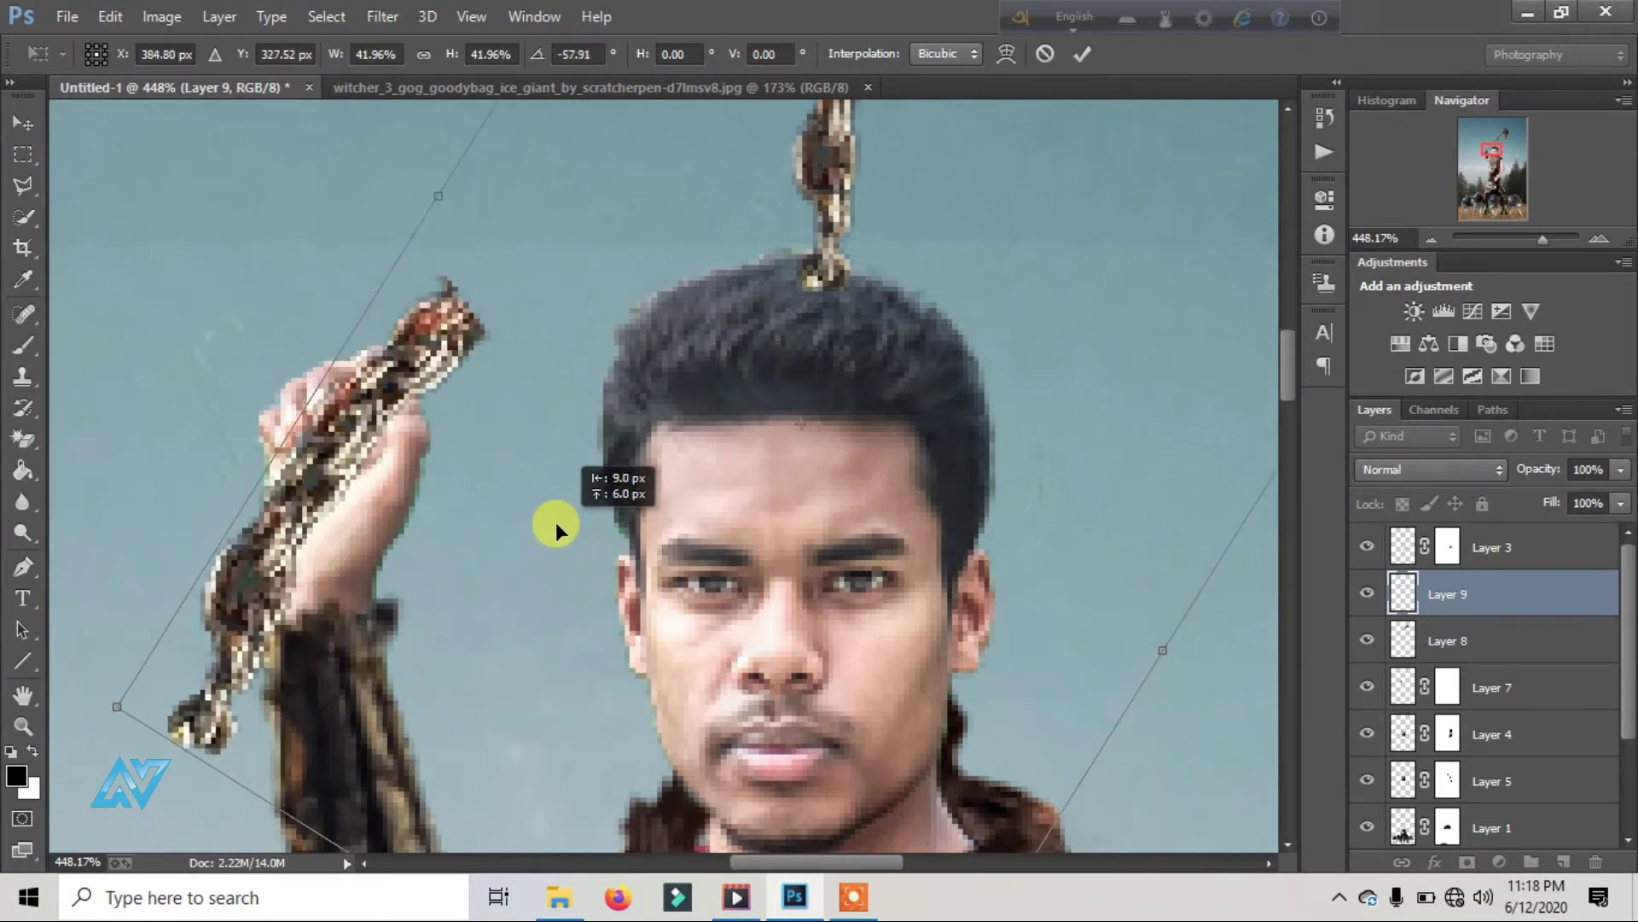
click(1082, 54)
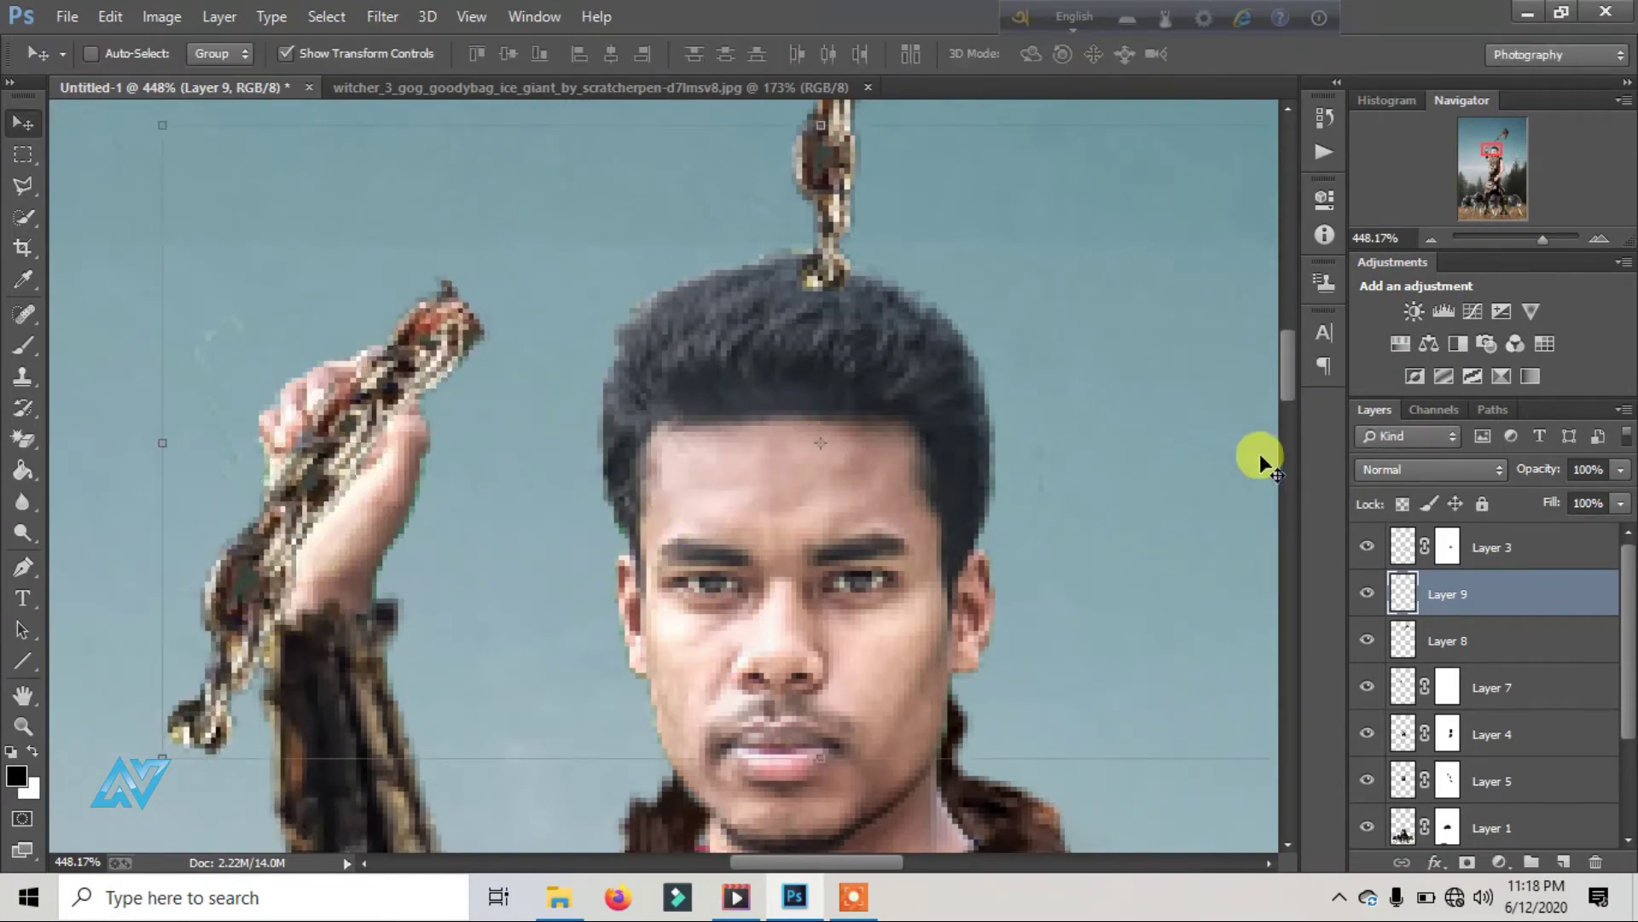
Step: Reposition Layer 8's anchor and tilt it about 12 degrees, then apply
drag(1543, 238, 1528, 239)
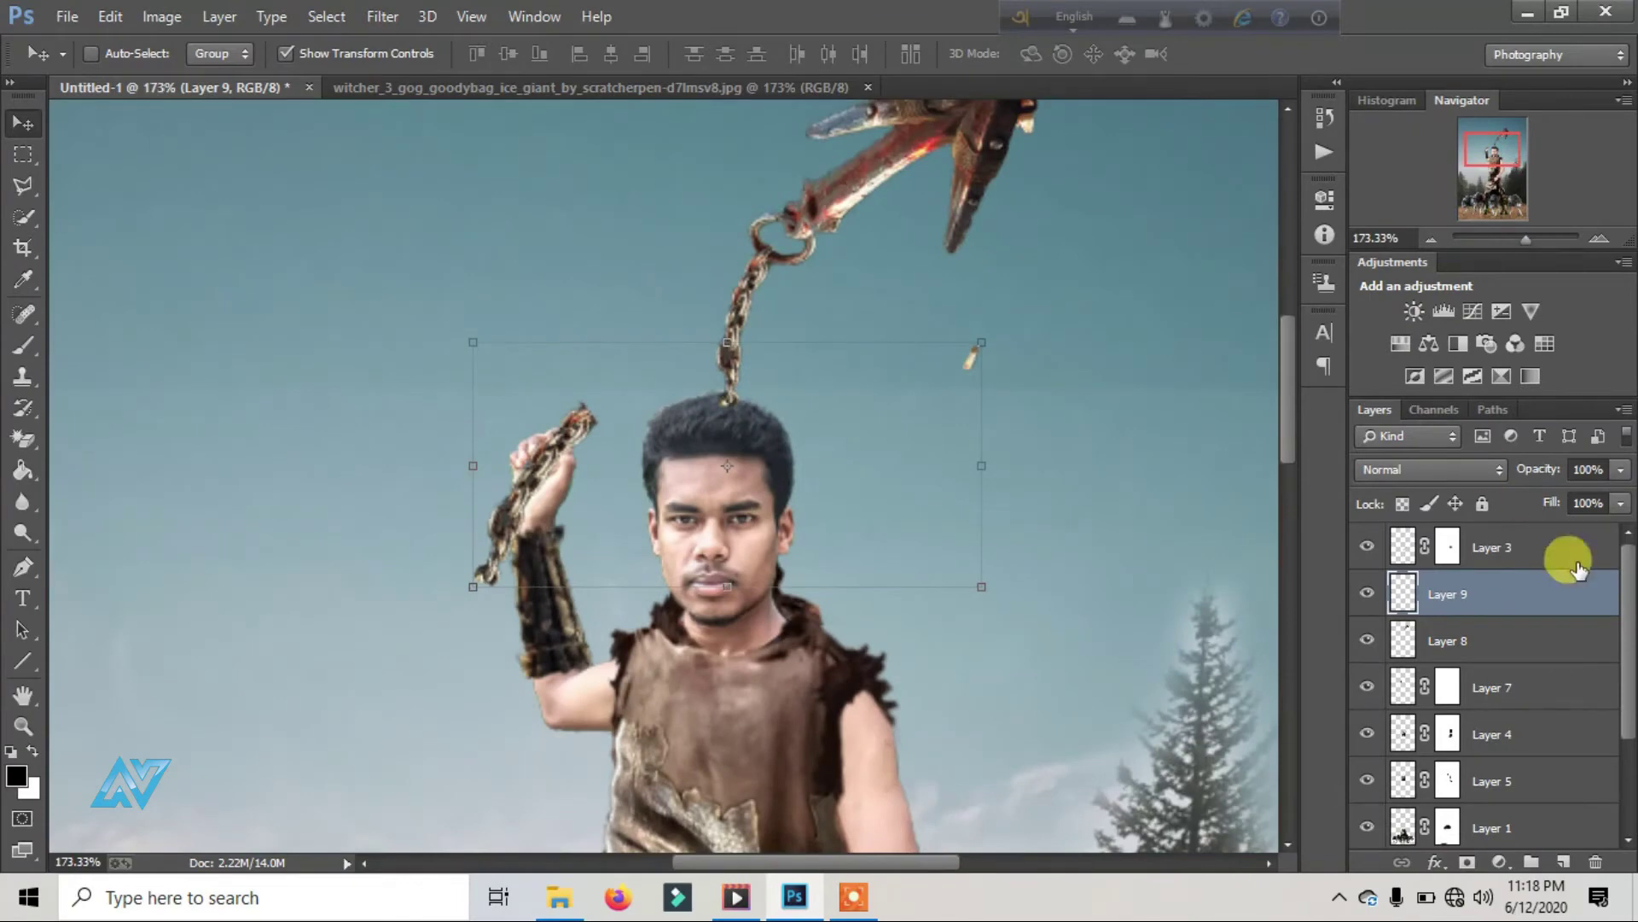
click(1472, 640)
drag(894, 180, 756, 227)
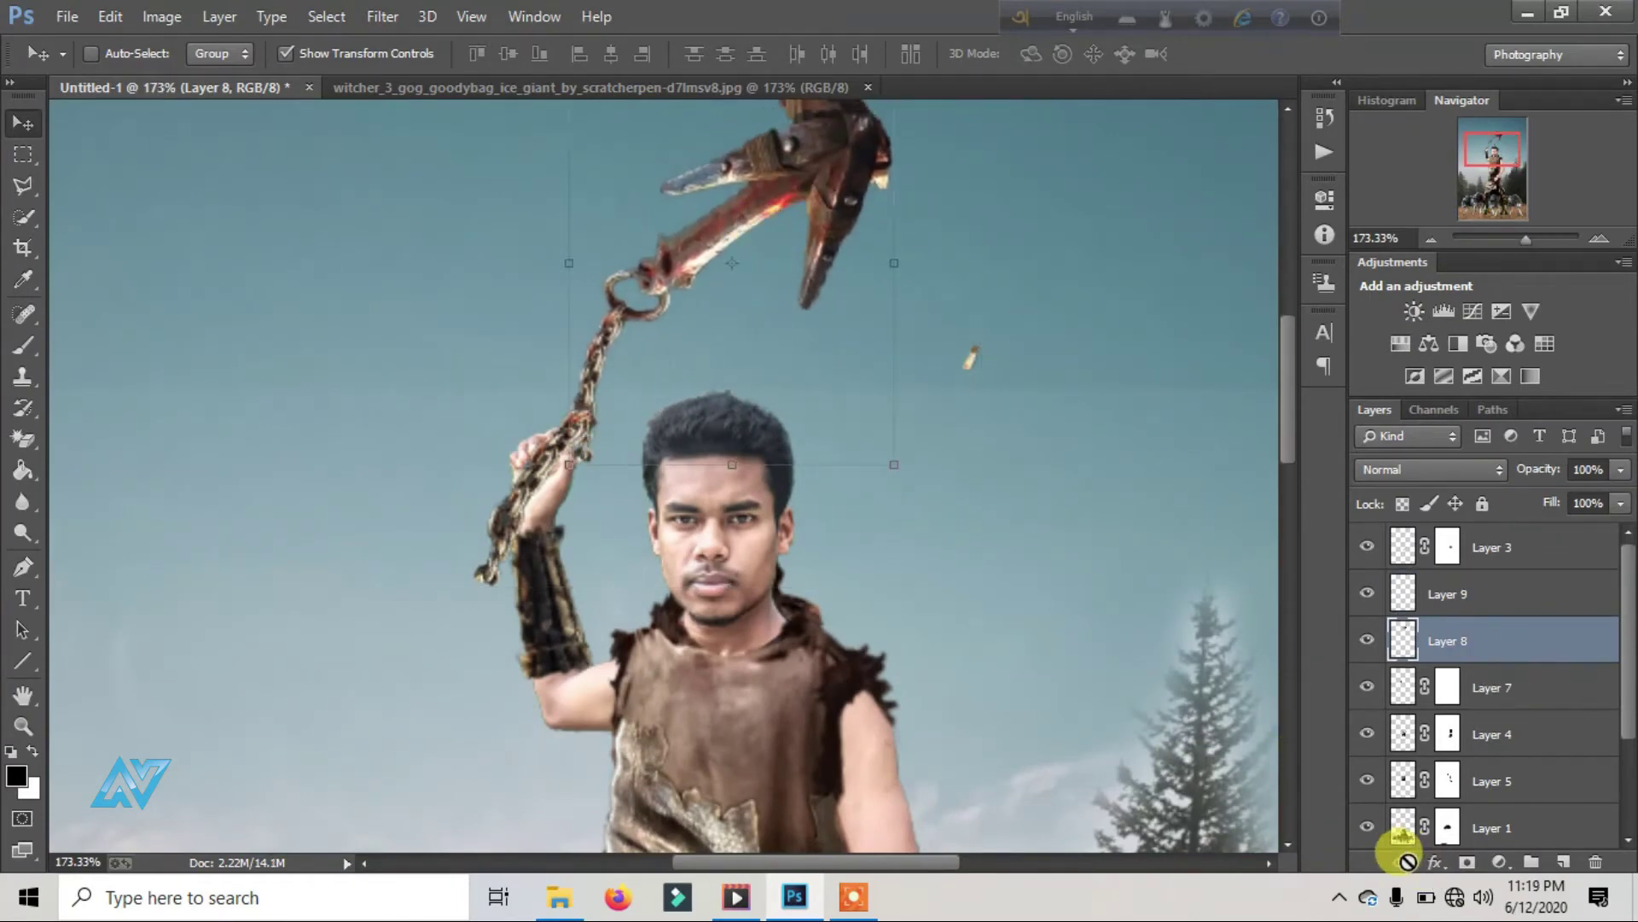
drag(806, 298, 779, 246)
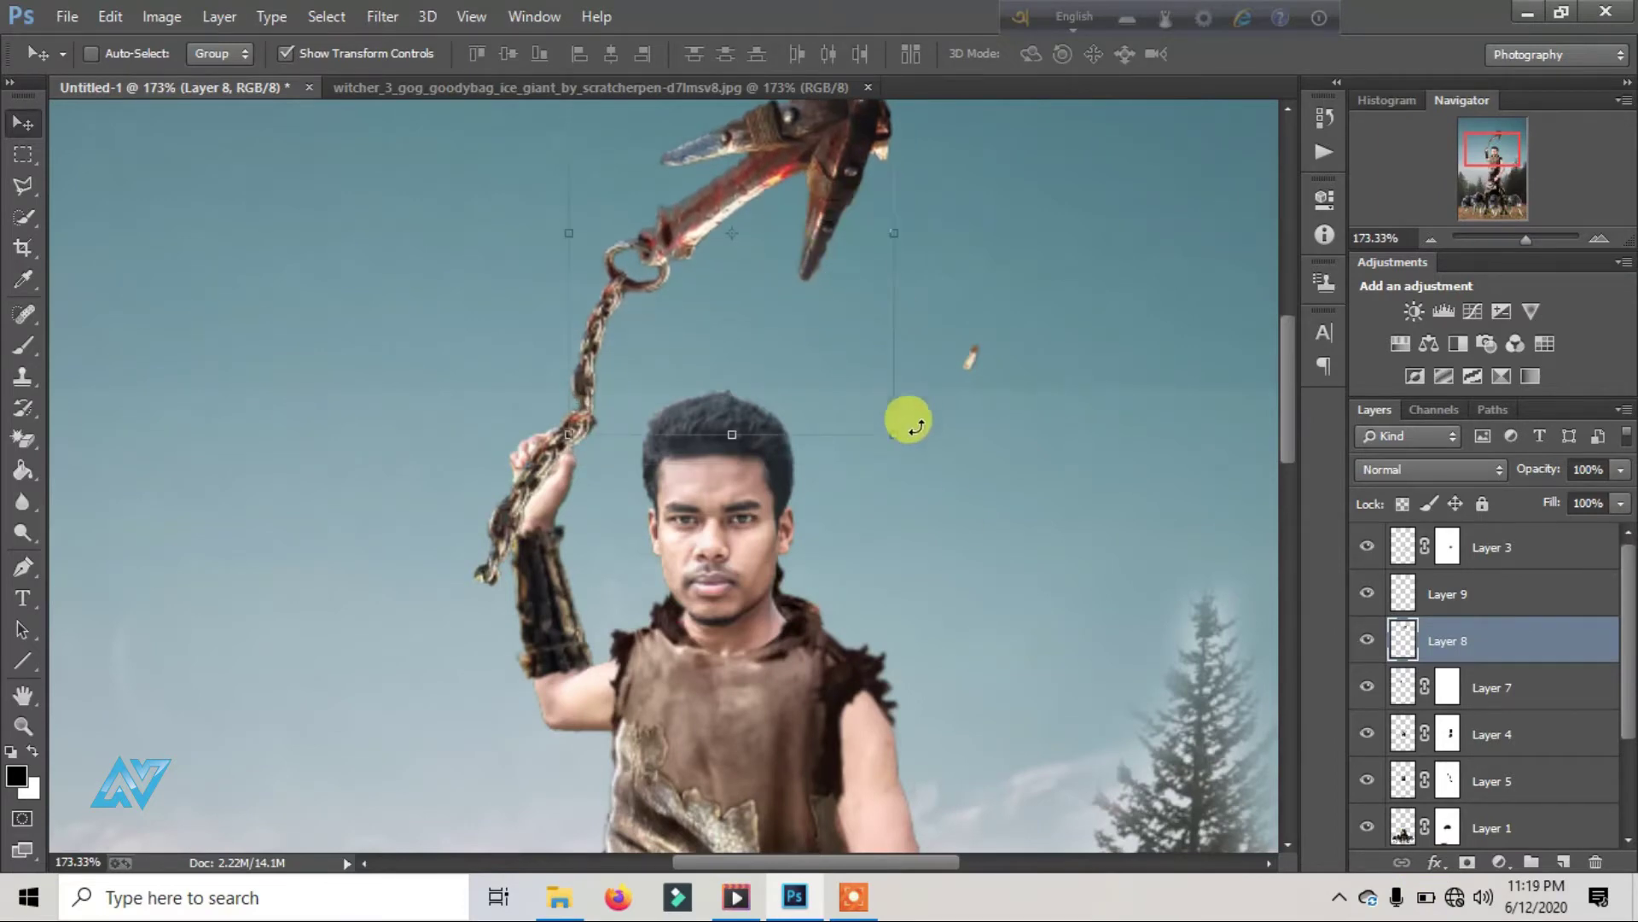
drag(907, 417, 872, 475)
drag(817, 227, 847, 239)
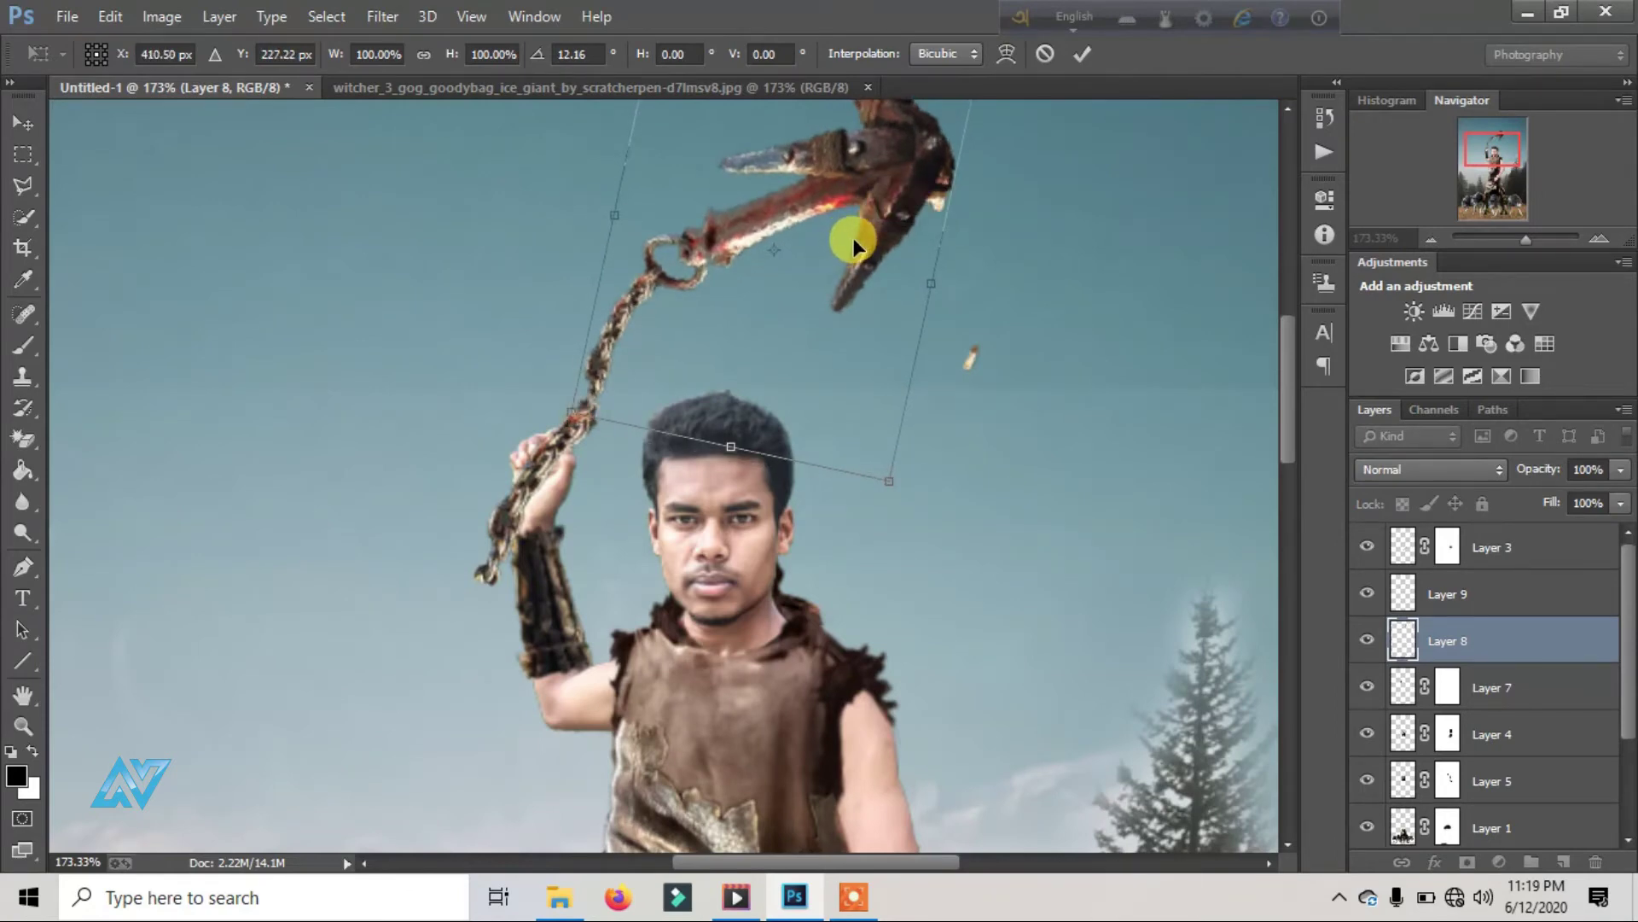
click(1082, 53)
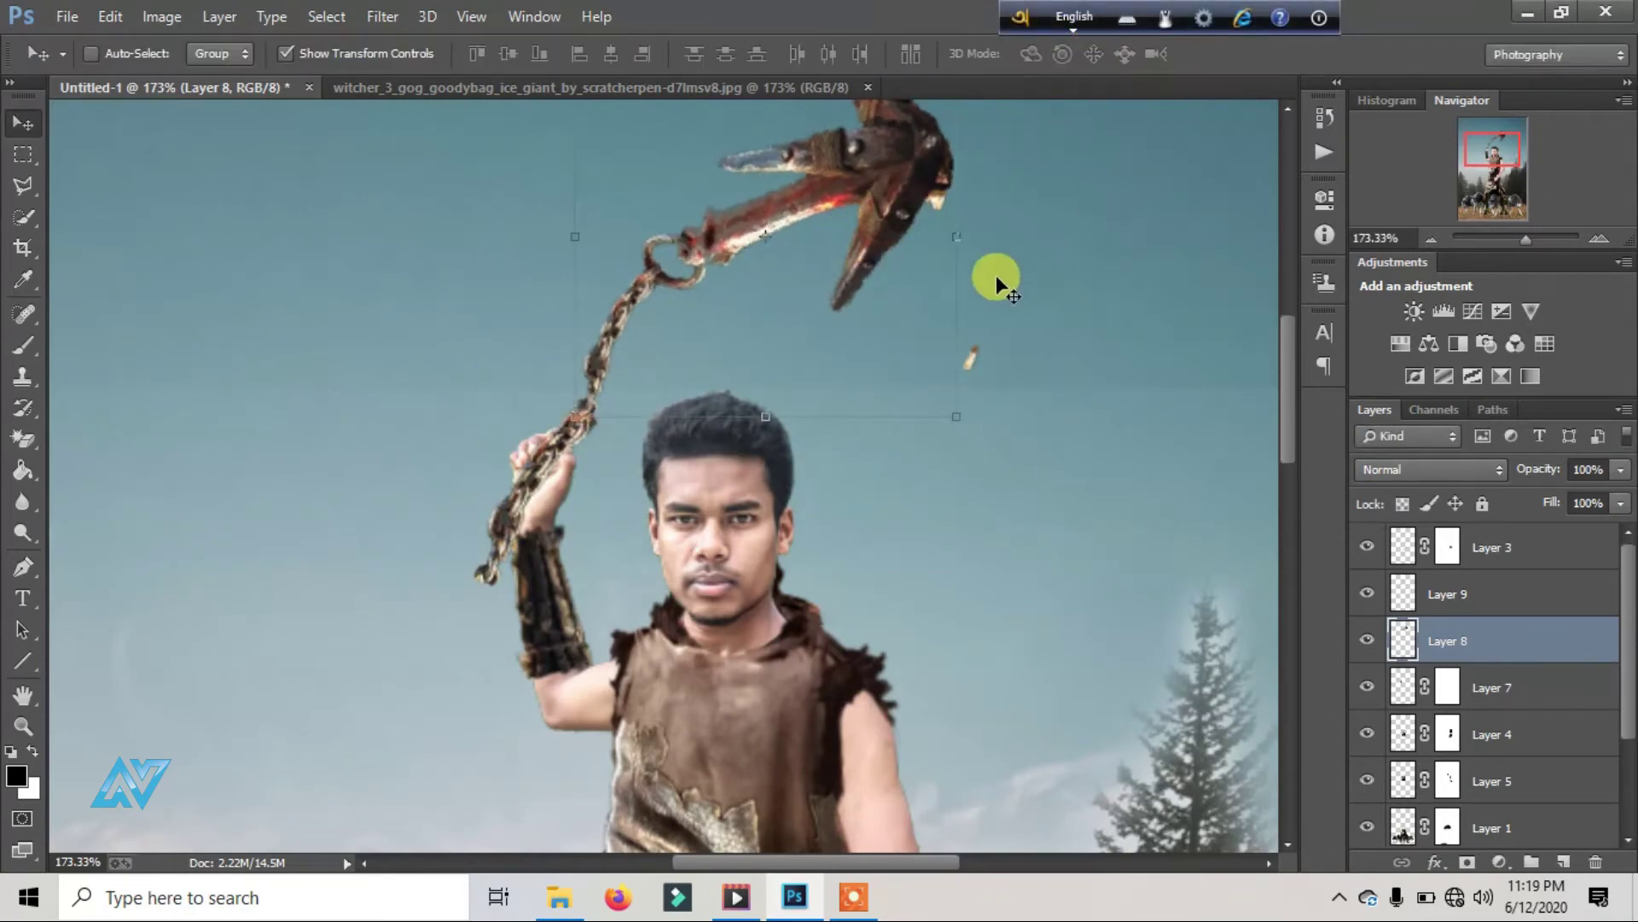
click(285, 55)
Step: Bring the selected chain in as Layer 10, scaled to about 28% and rotated -87.6° below the hand
click(612, 89)
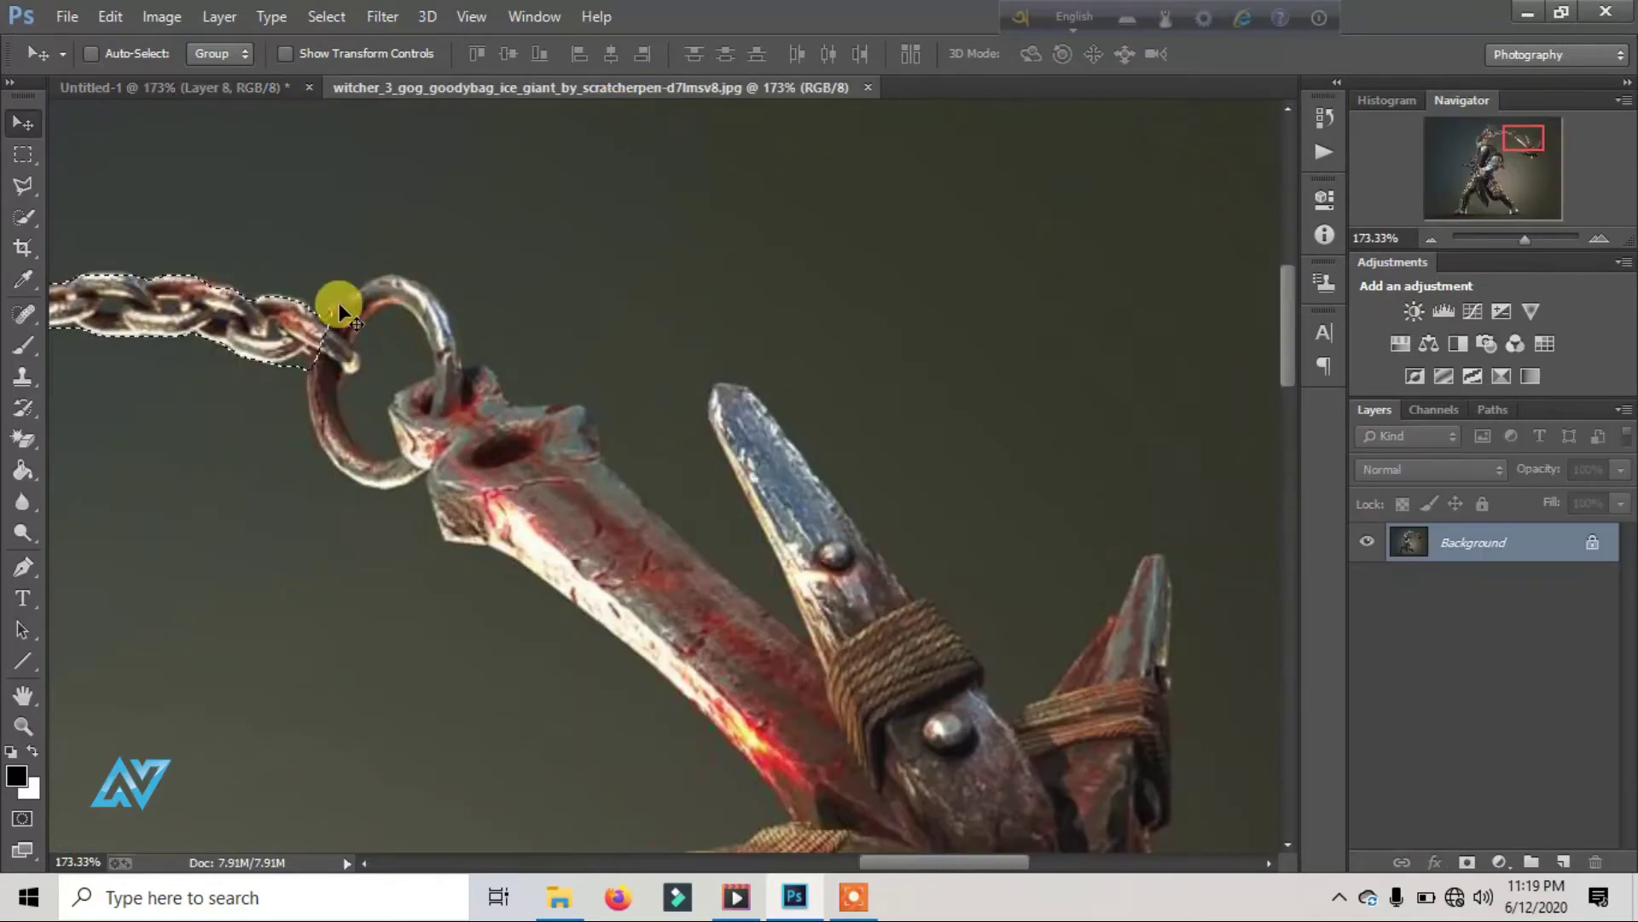
mouse_move(340, 310)
mouse_down()
mouse_move(429, 599)
mouse_move(510, 650)
mouse_up()
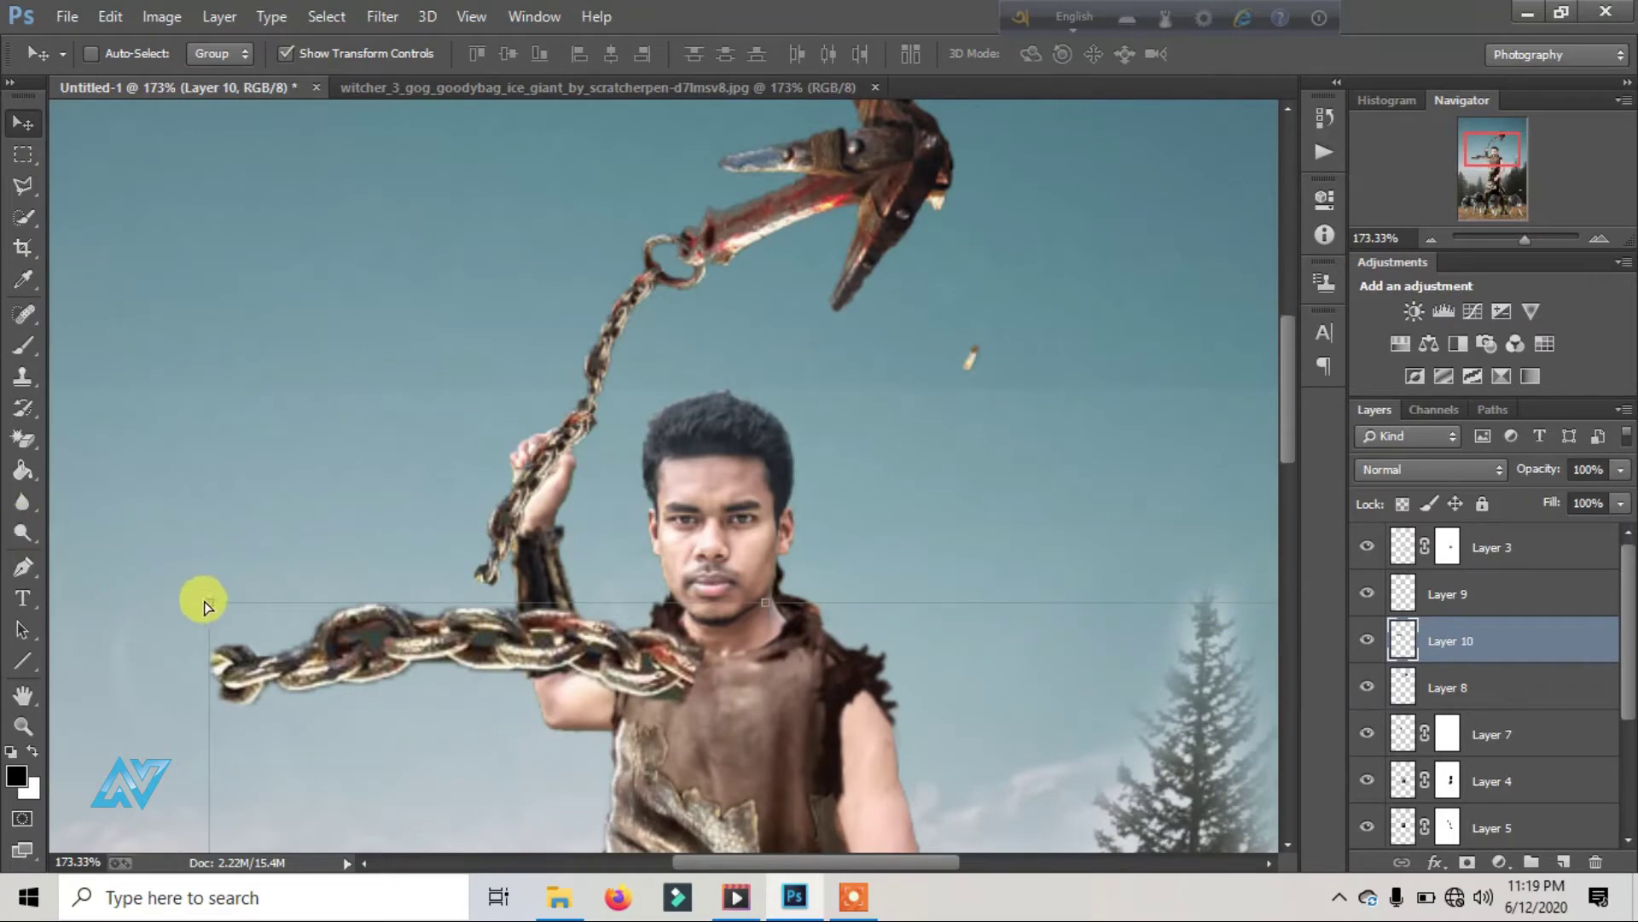
drag(207, 601, 459, 390)
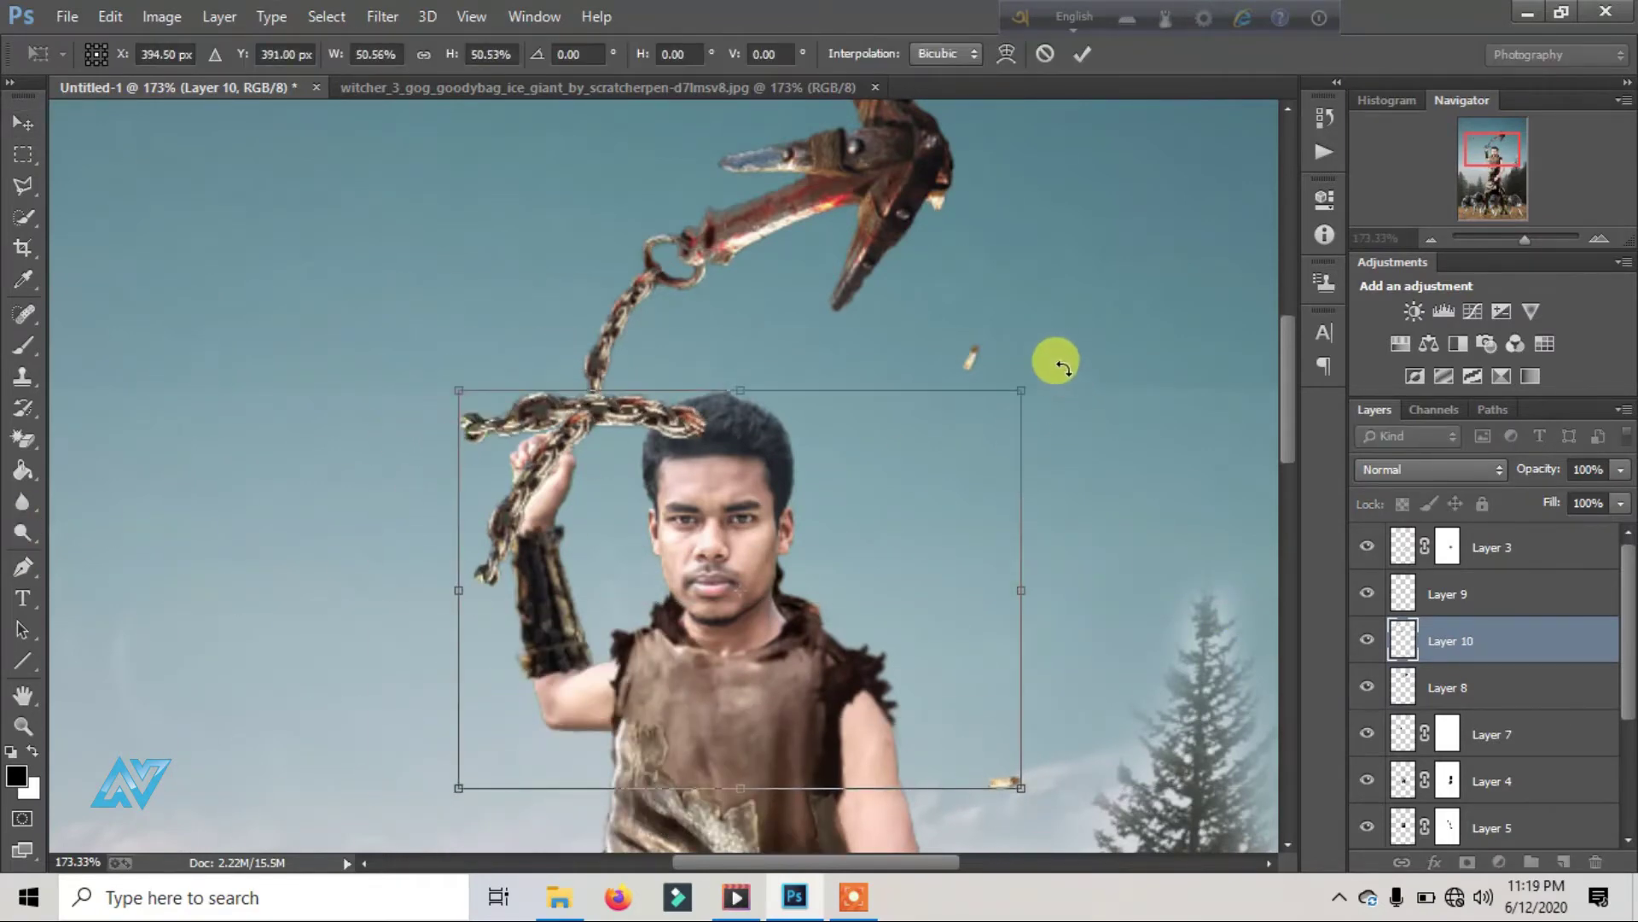
drag(1063, 367, 627, 527)
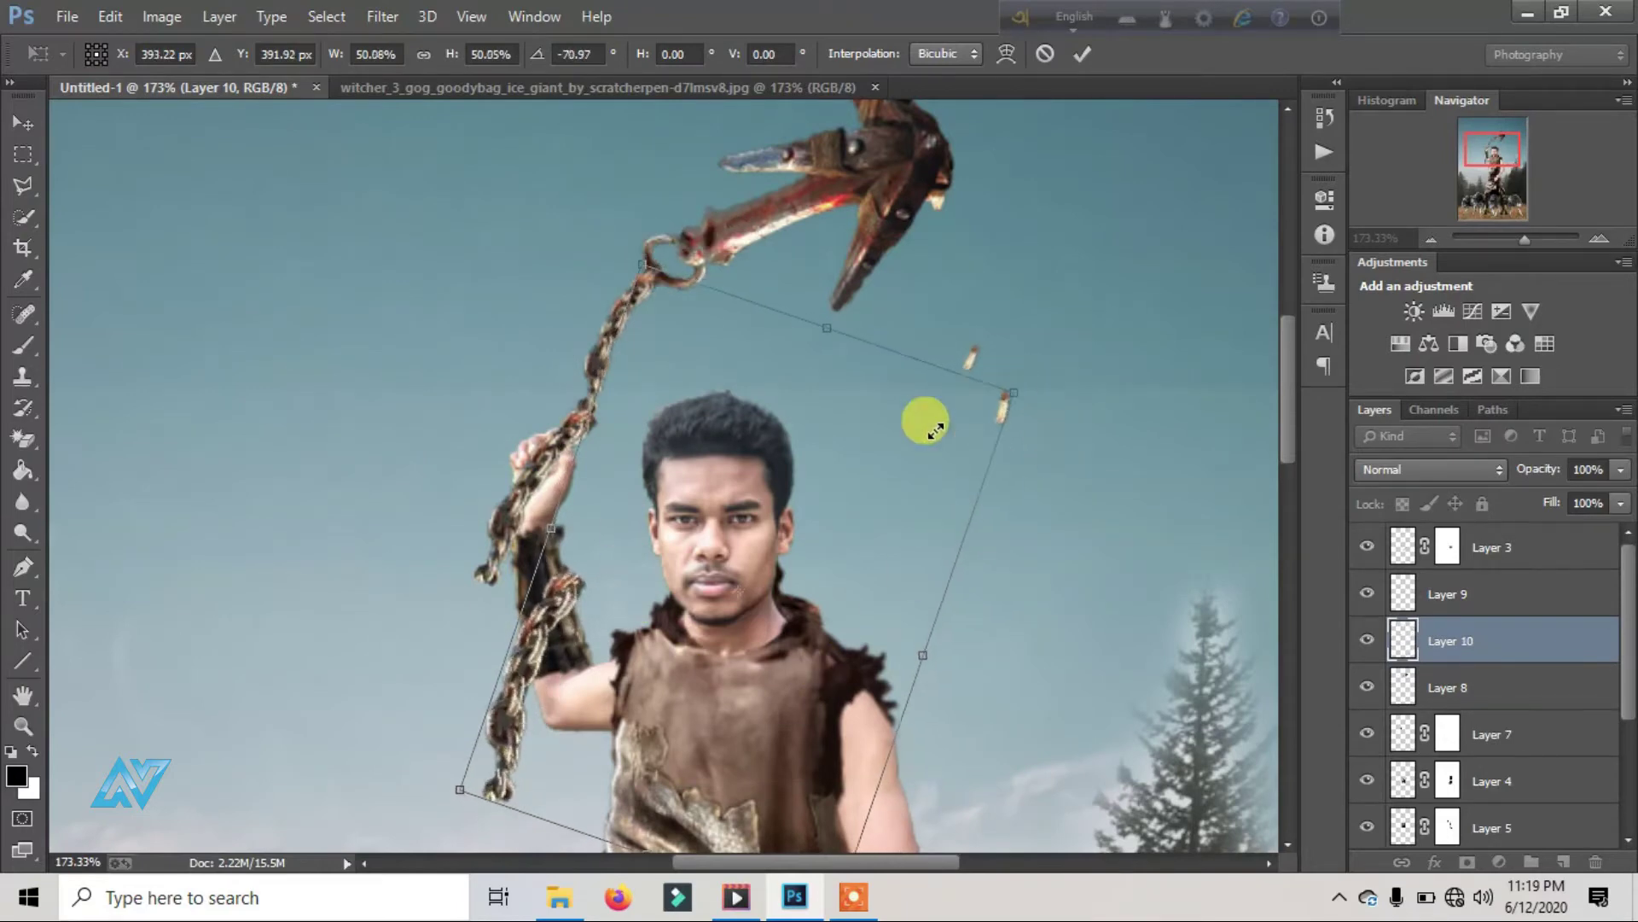
drag(1034, 386, 725, 595)
drag(574, 596, 560, 509)
drag(725, 466, 688, 414)
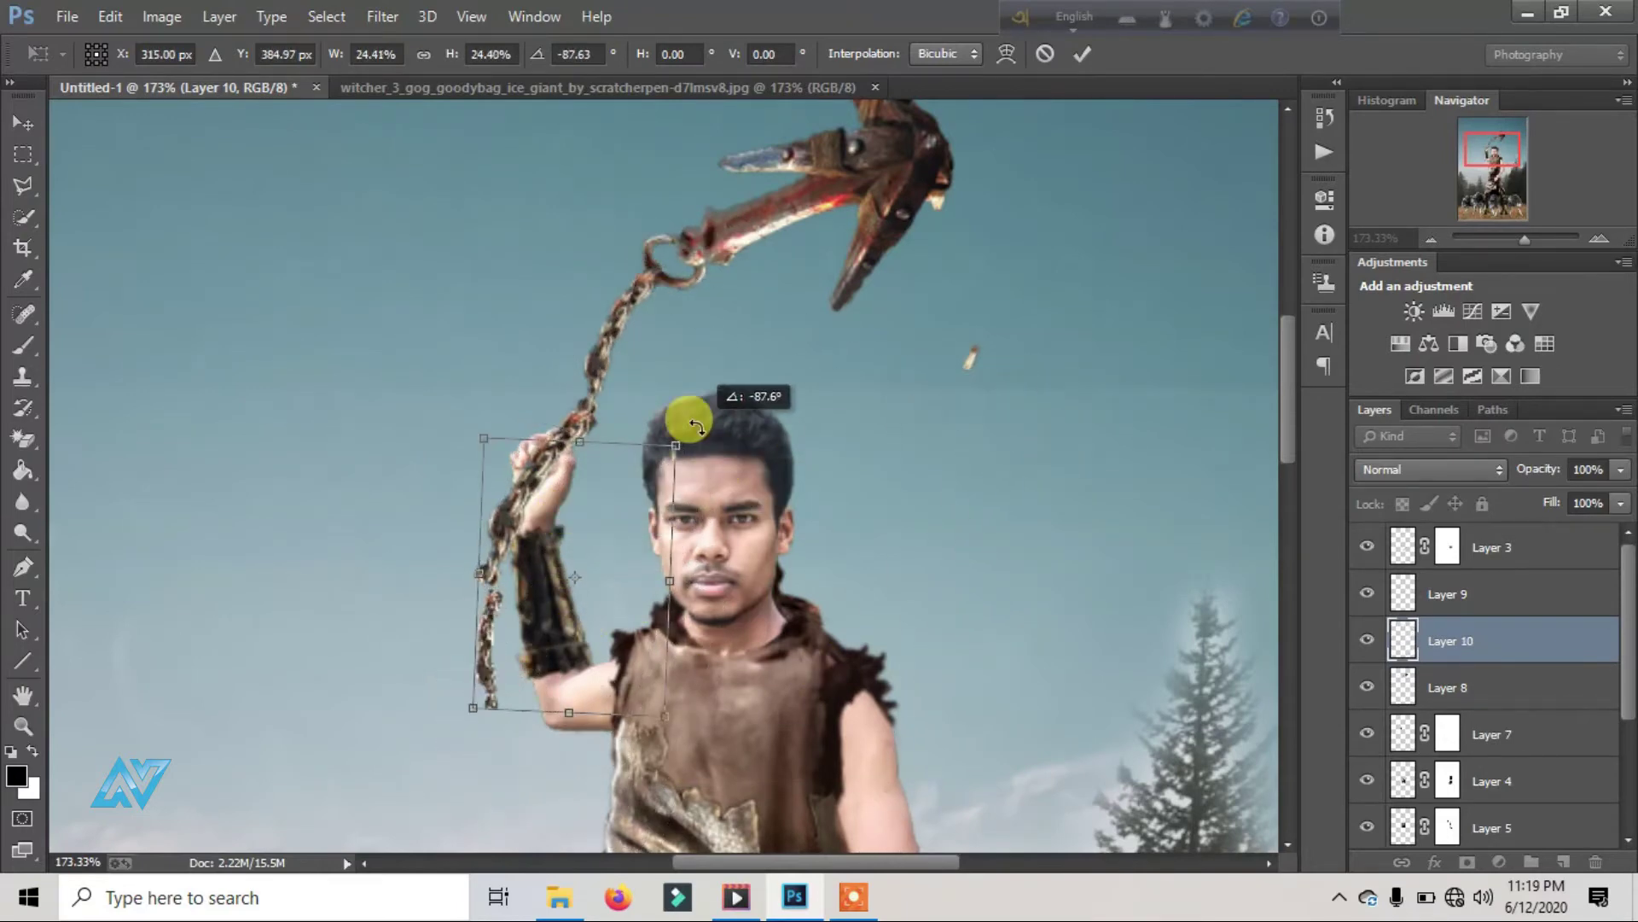
drag(703, 548, 679, 721)
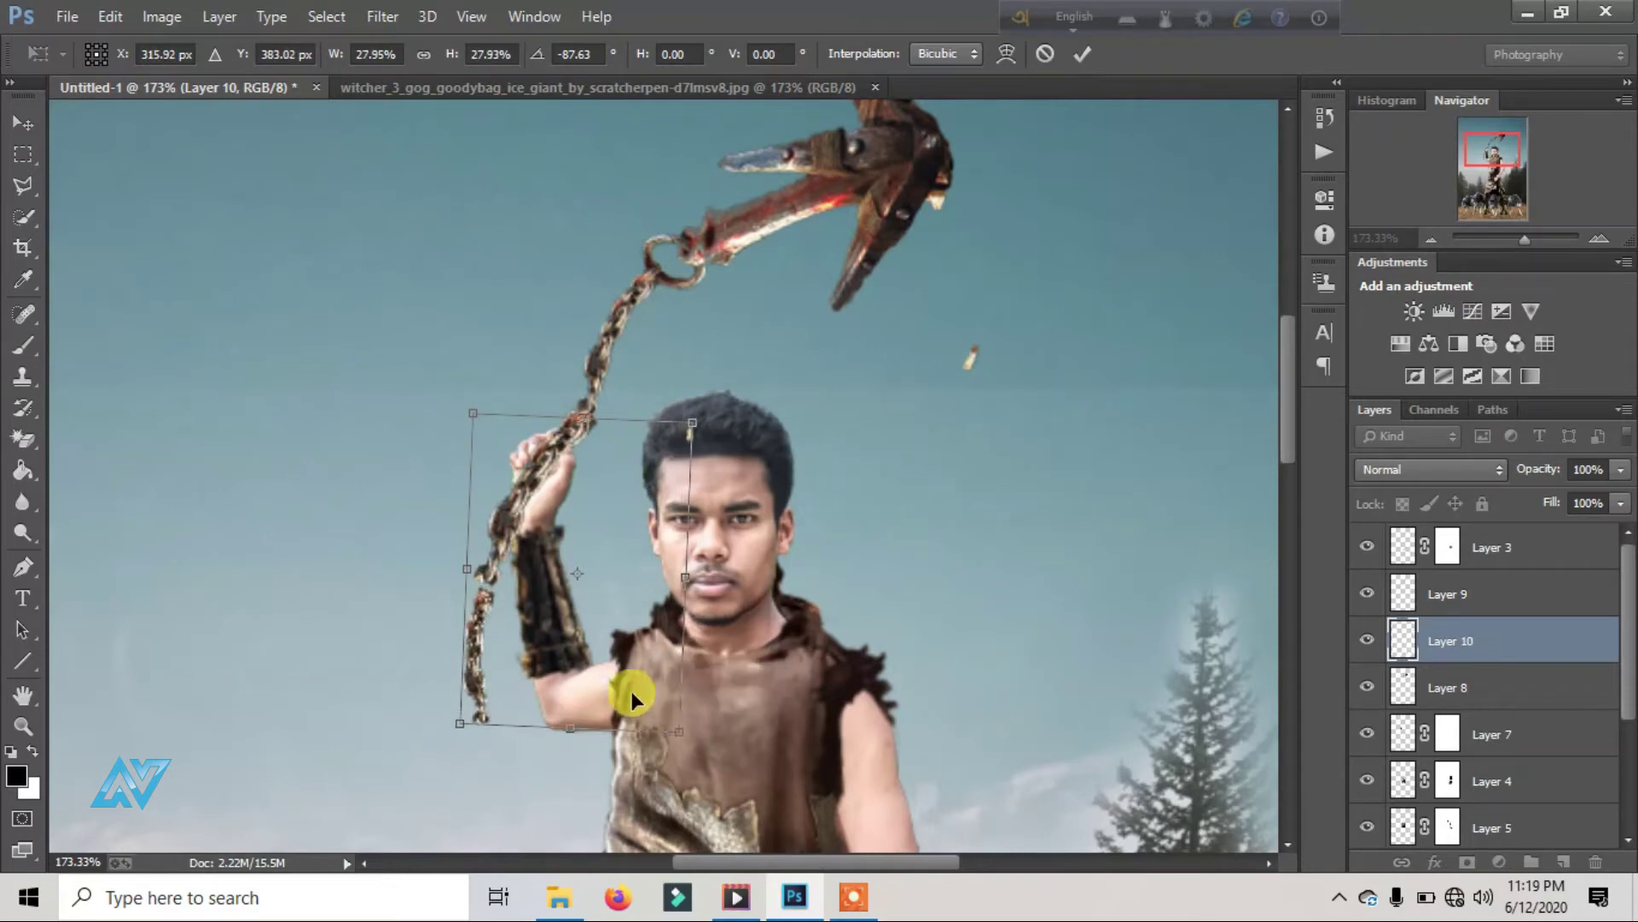
drag(631, 664, 626, 668)
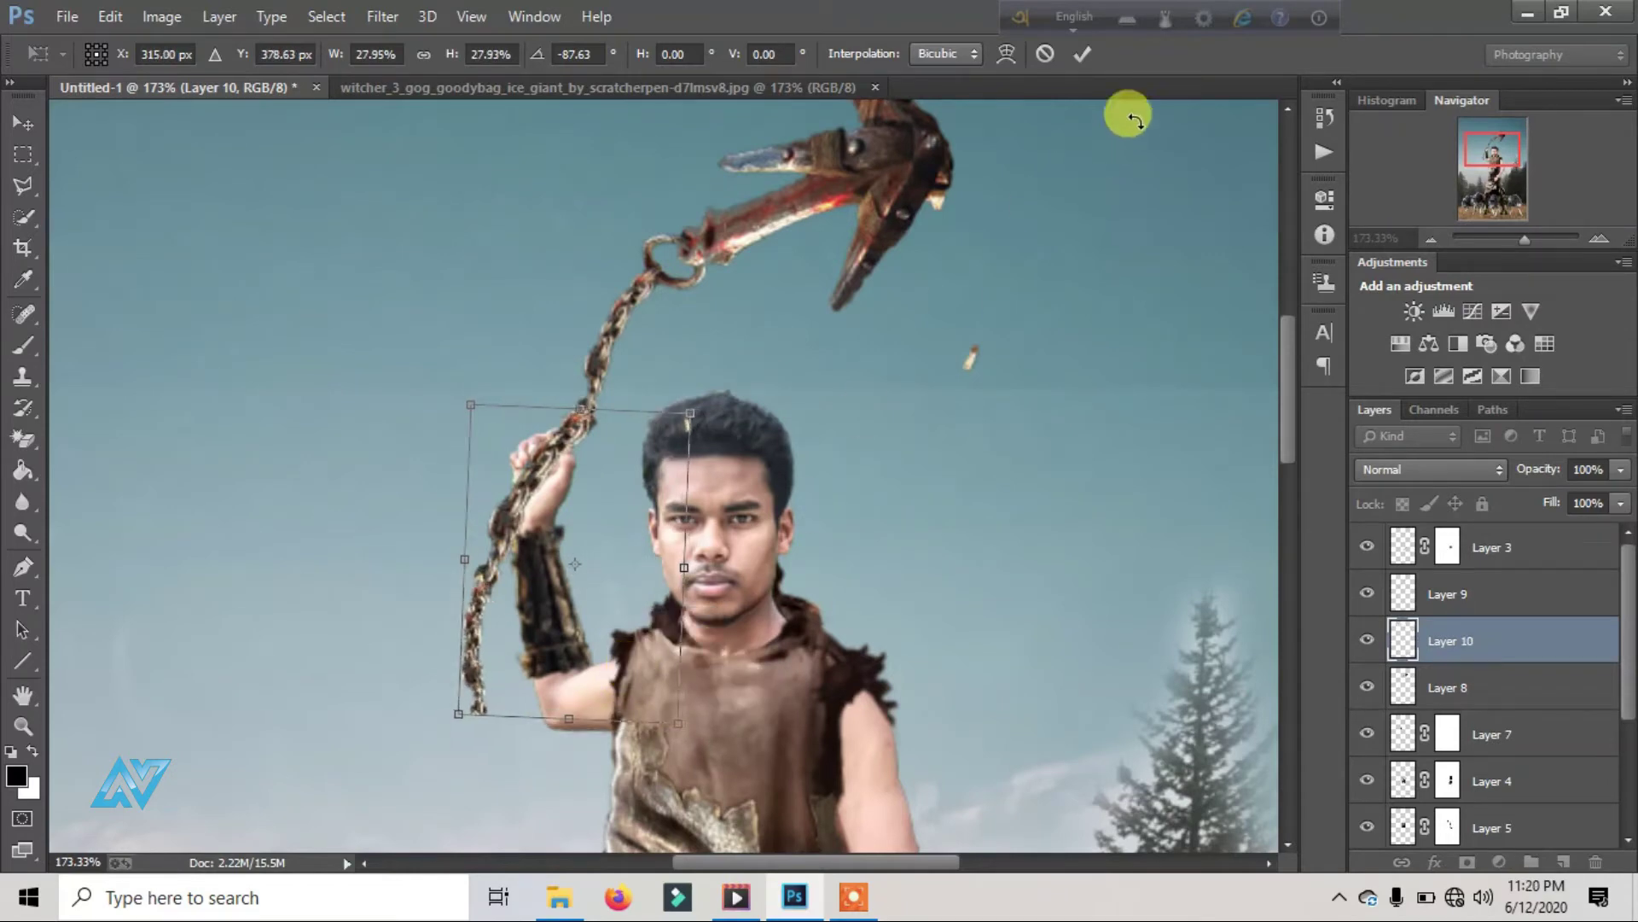
click(1082, 55)
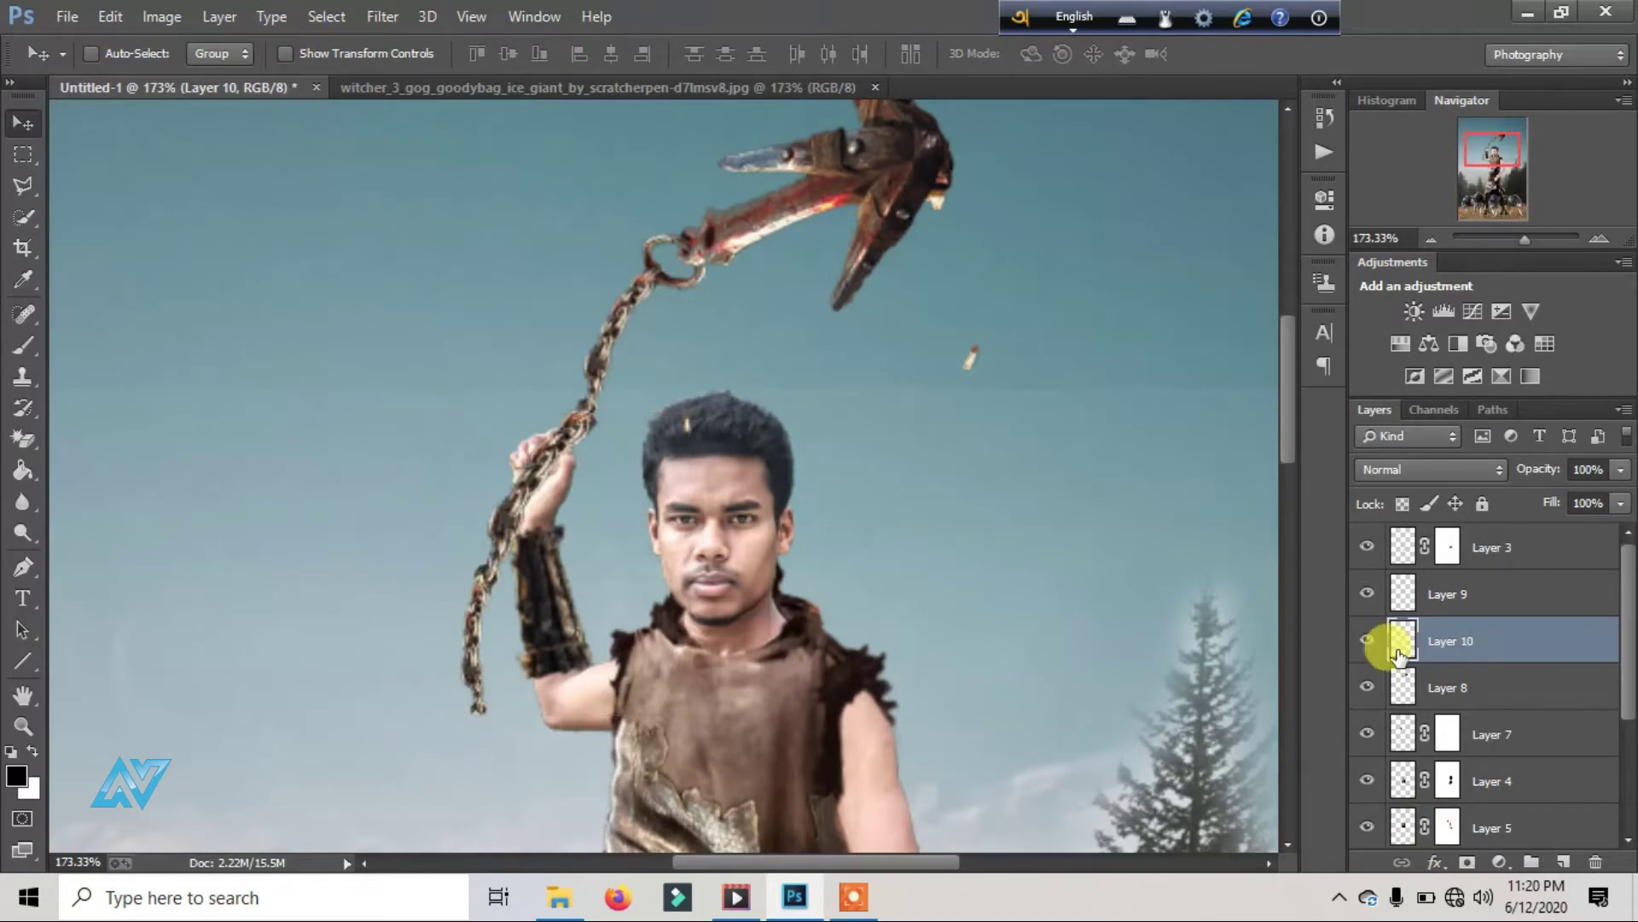
Step: Add layer masks to the anchor Layer 8 and the chain Layers 10 and 9
click(1450, 687)
click(1466, 861)
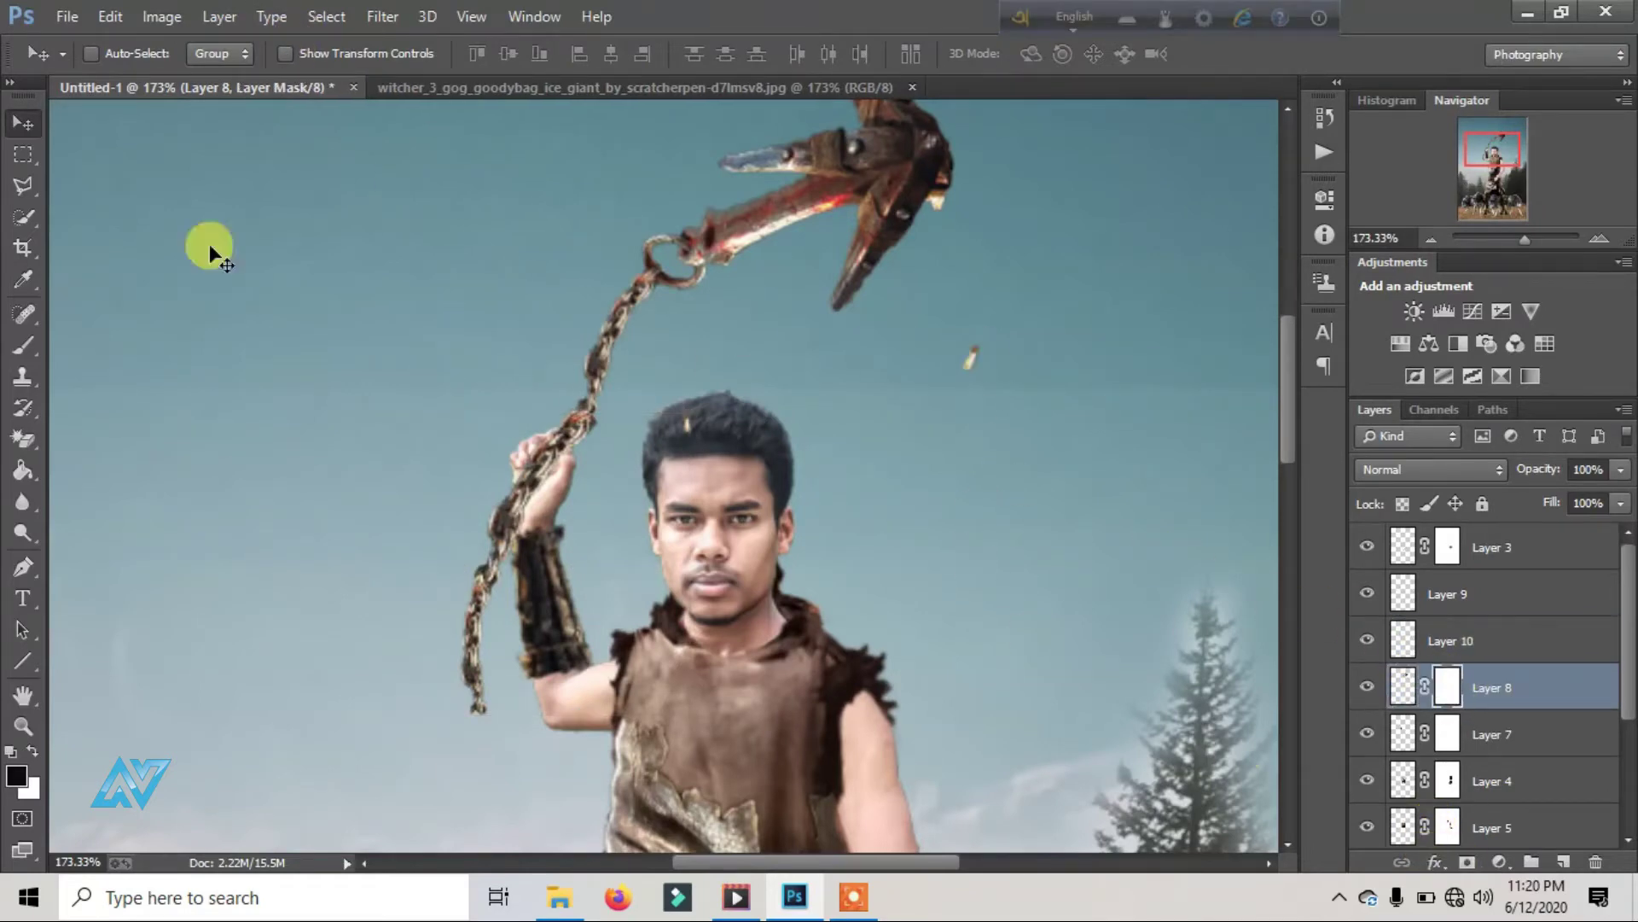
click(24, 346)
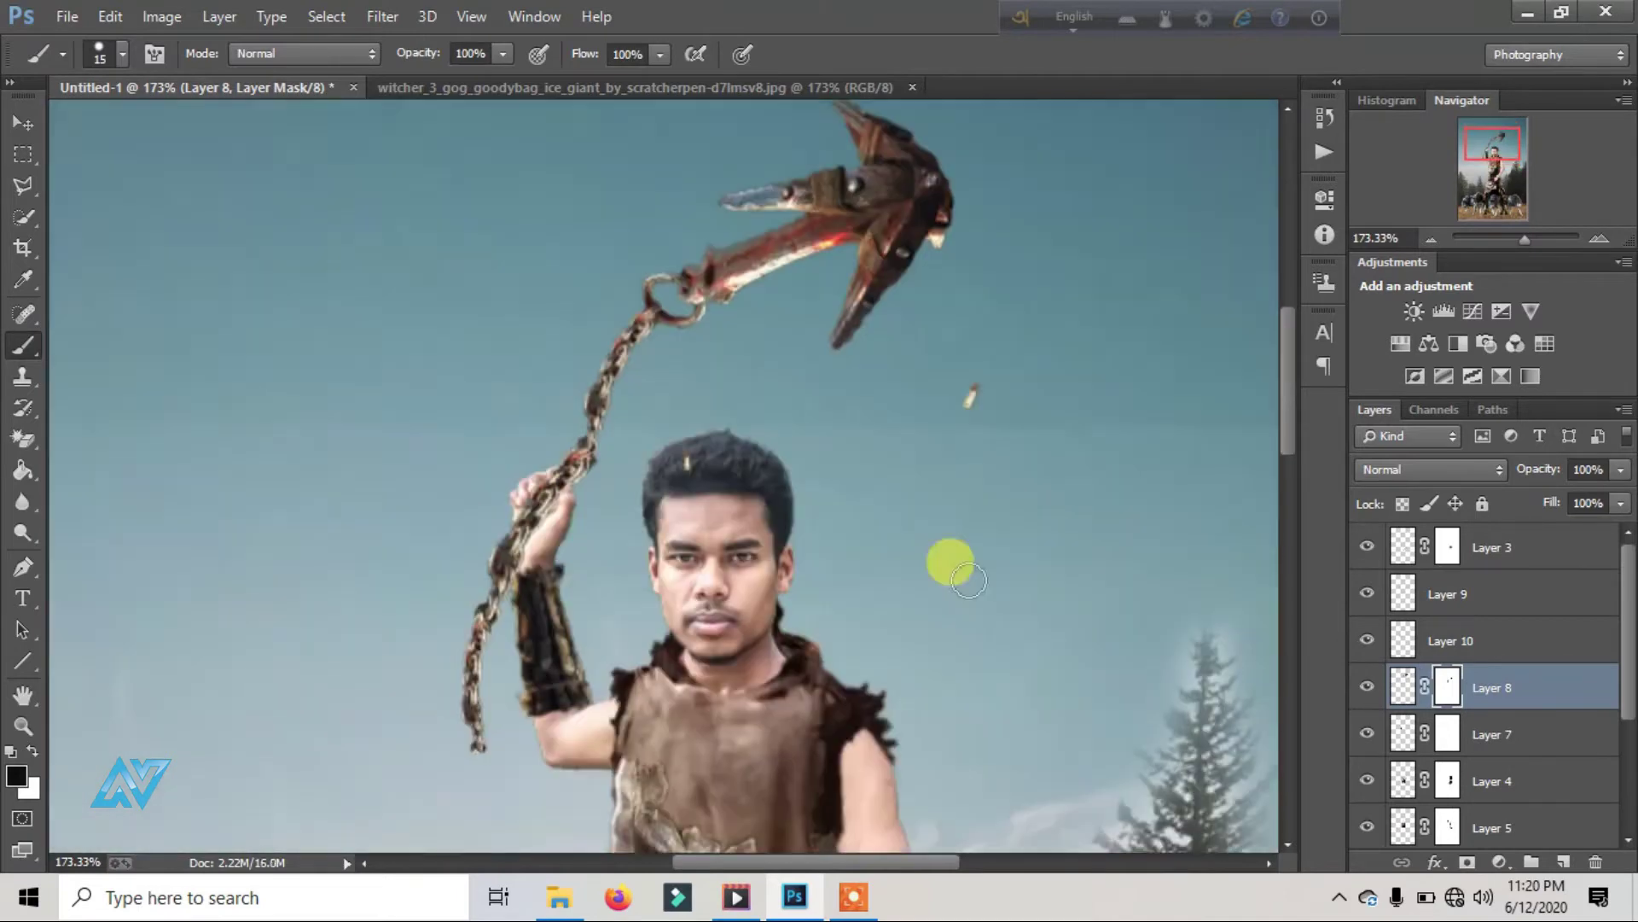
click(1455, 641)
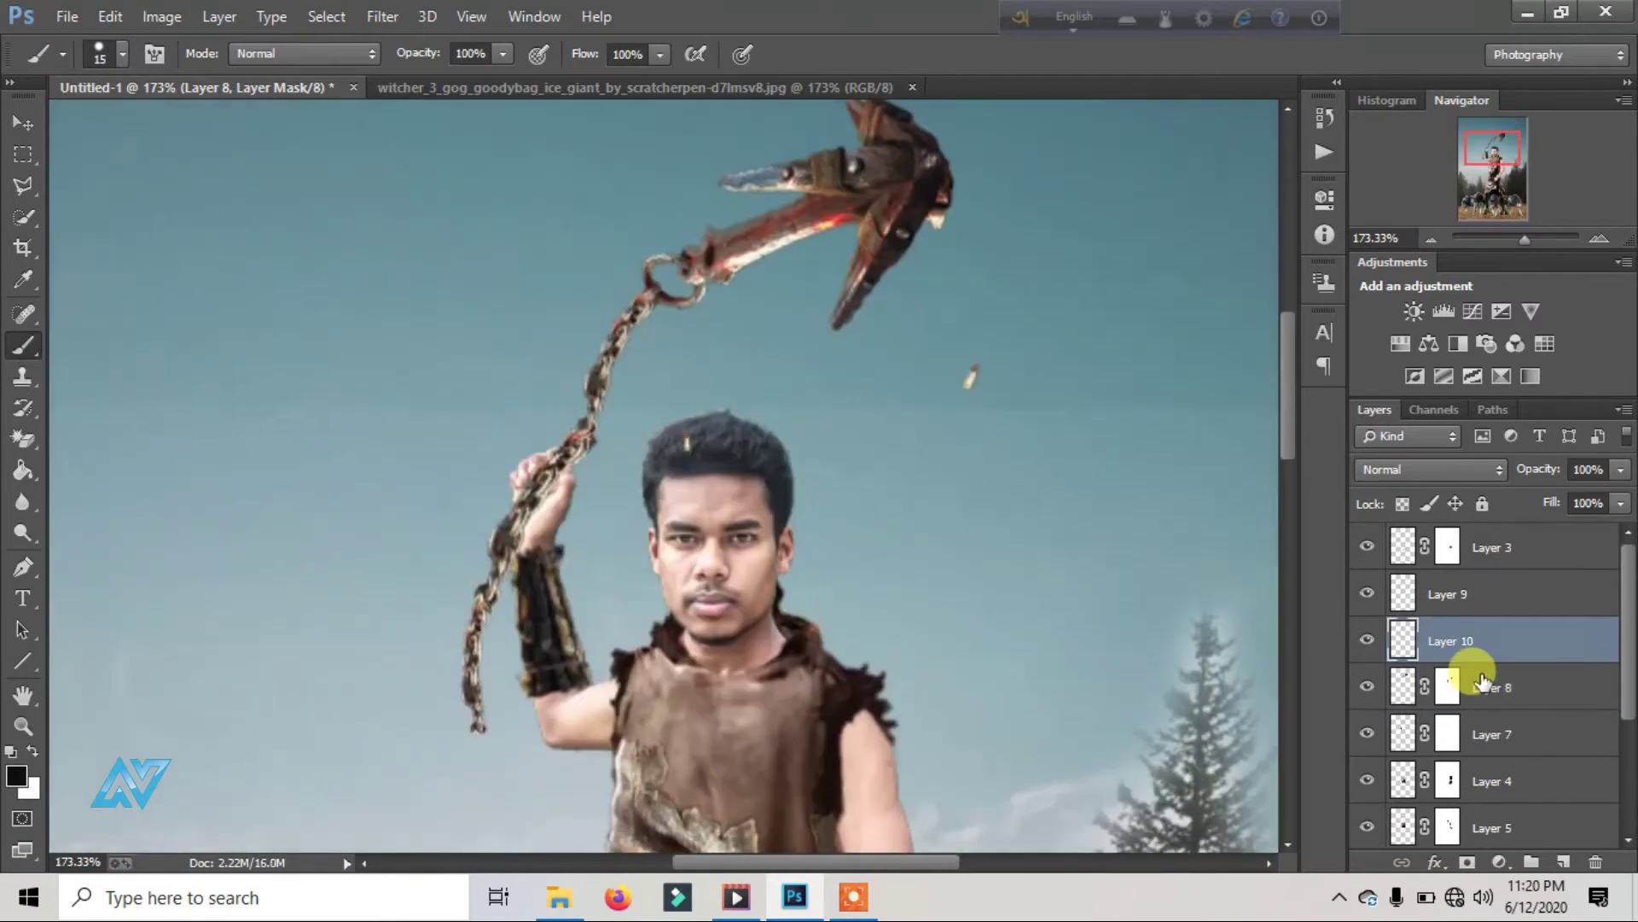
click(1466, 862)
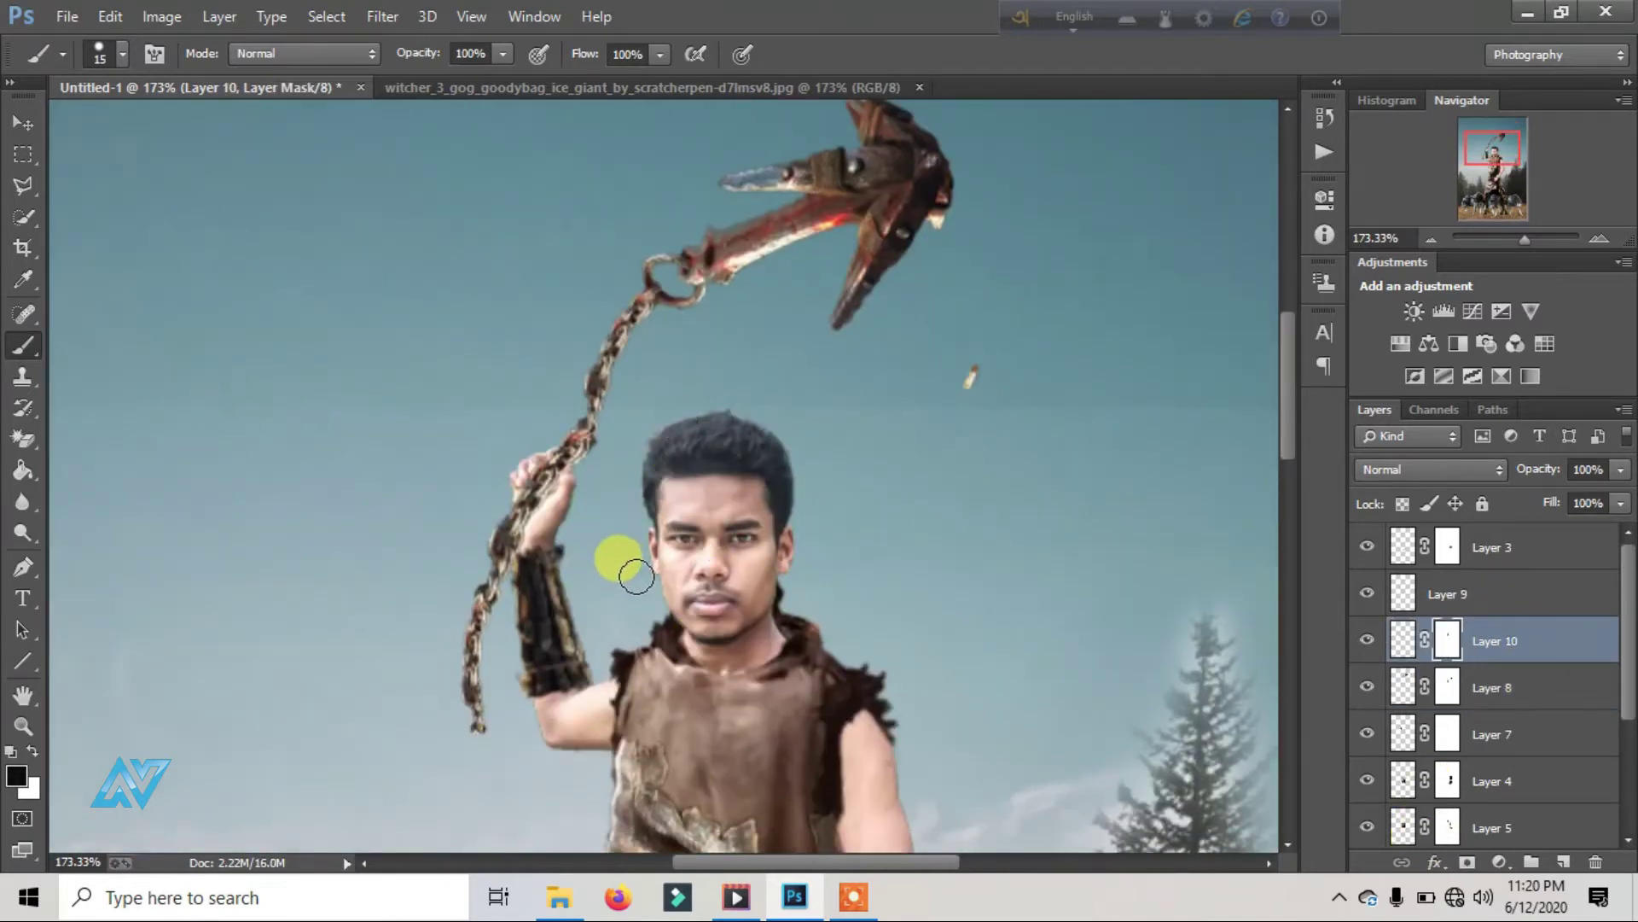
click(1471, 591)
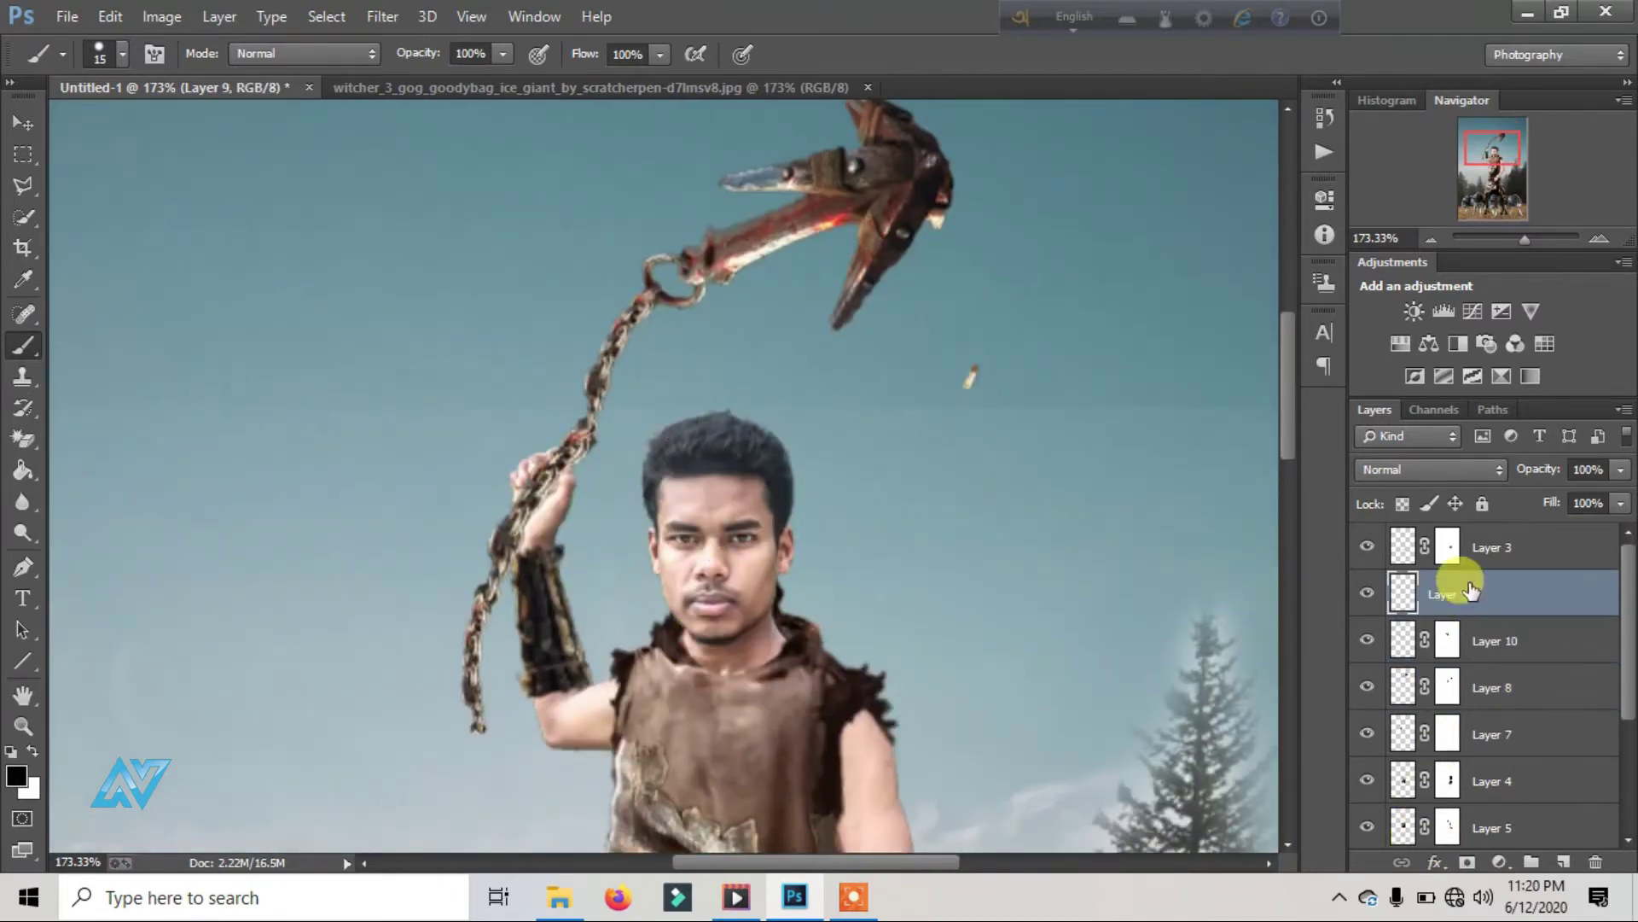
click(1466, 862)
Step: Lower the chain layer's opacity to 58% and zoom in on the face and hand
click(1510, 248)
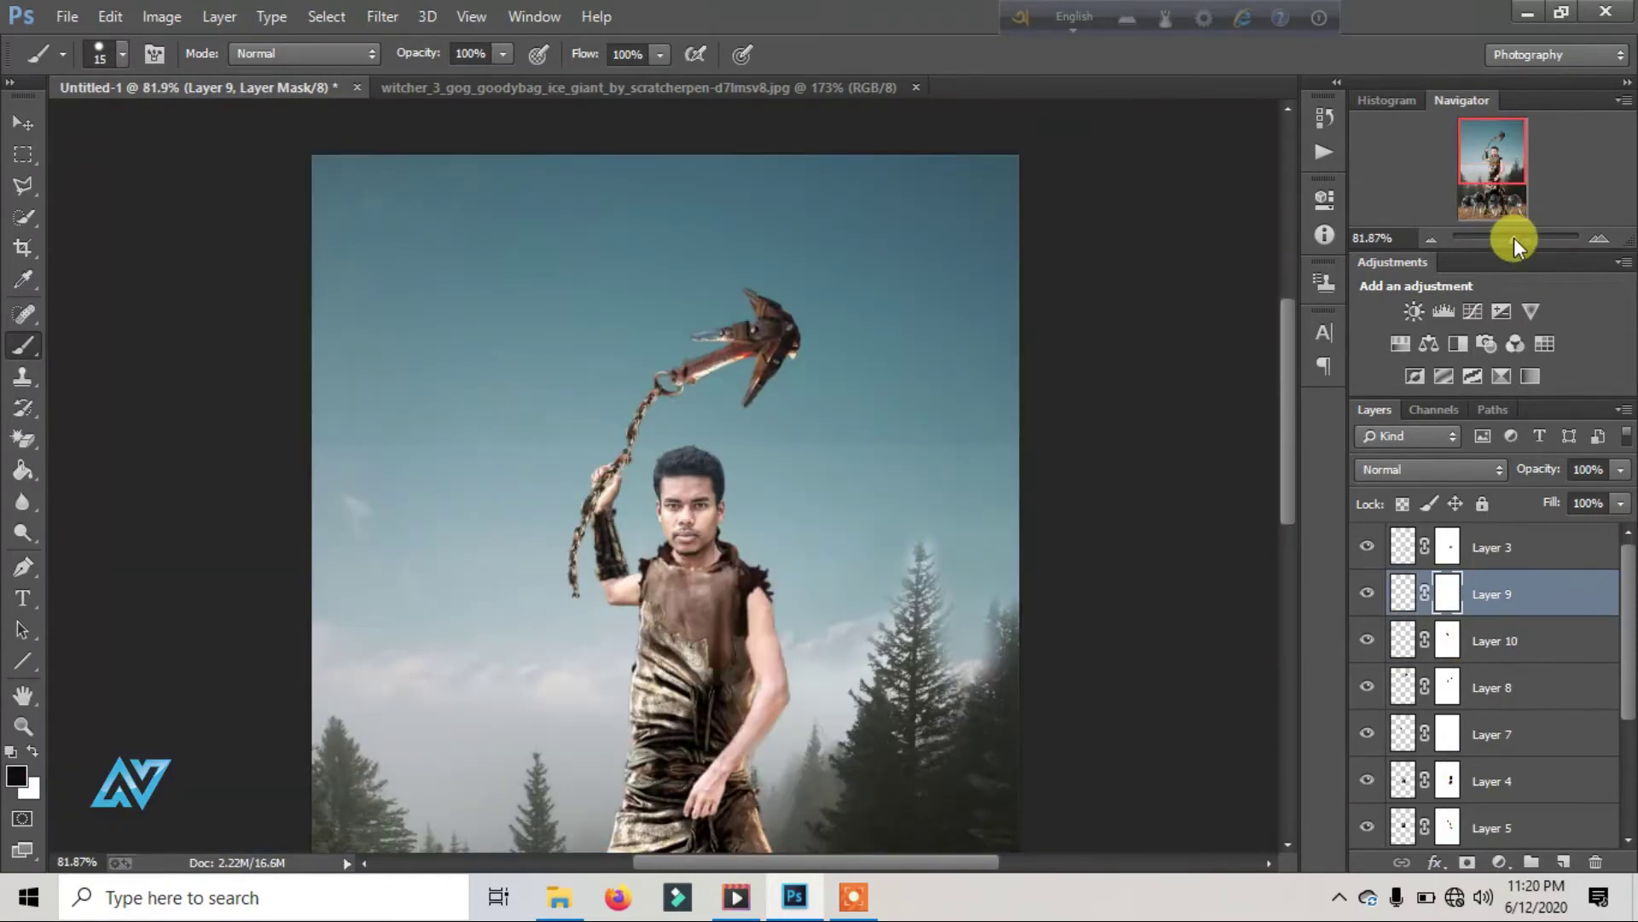
scroll(1048, 472, down, 3)
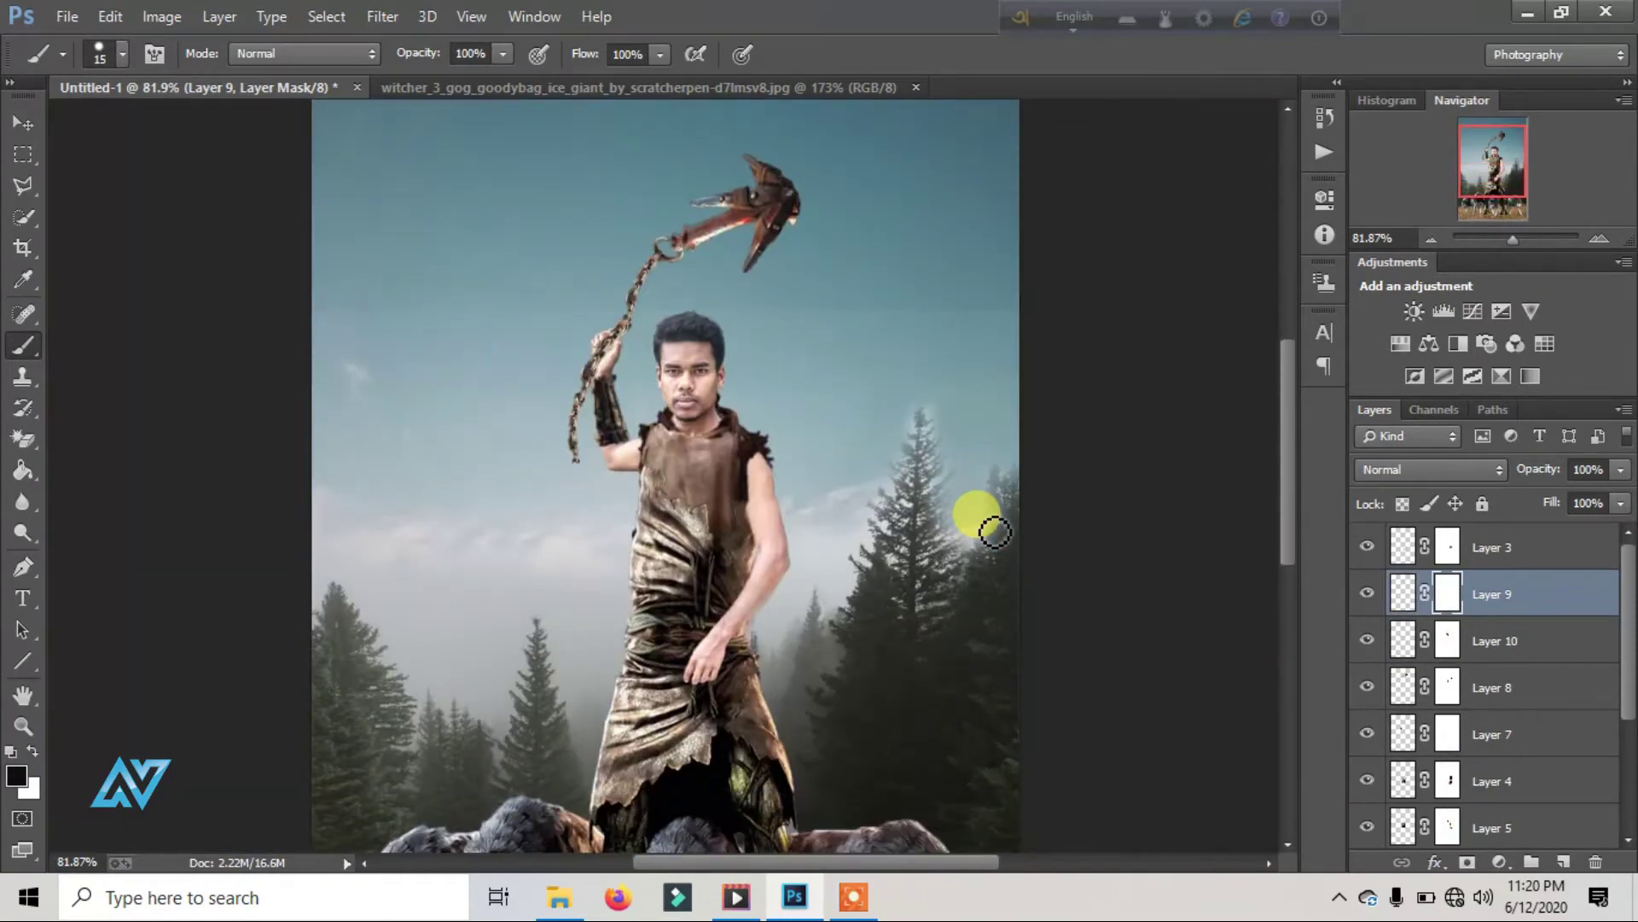
click(1536, 640)
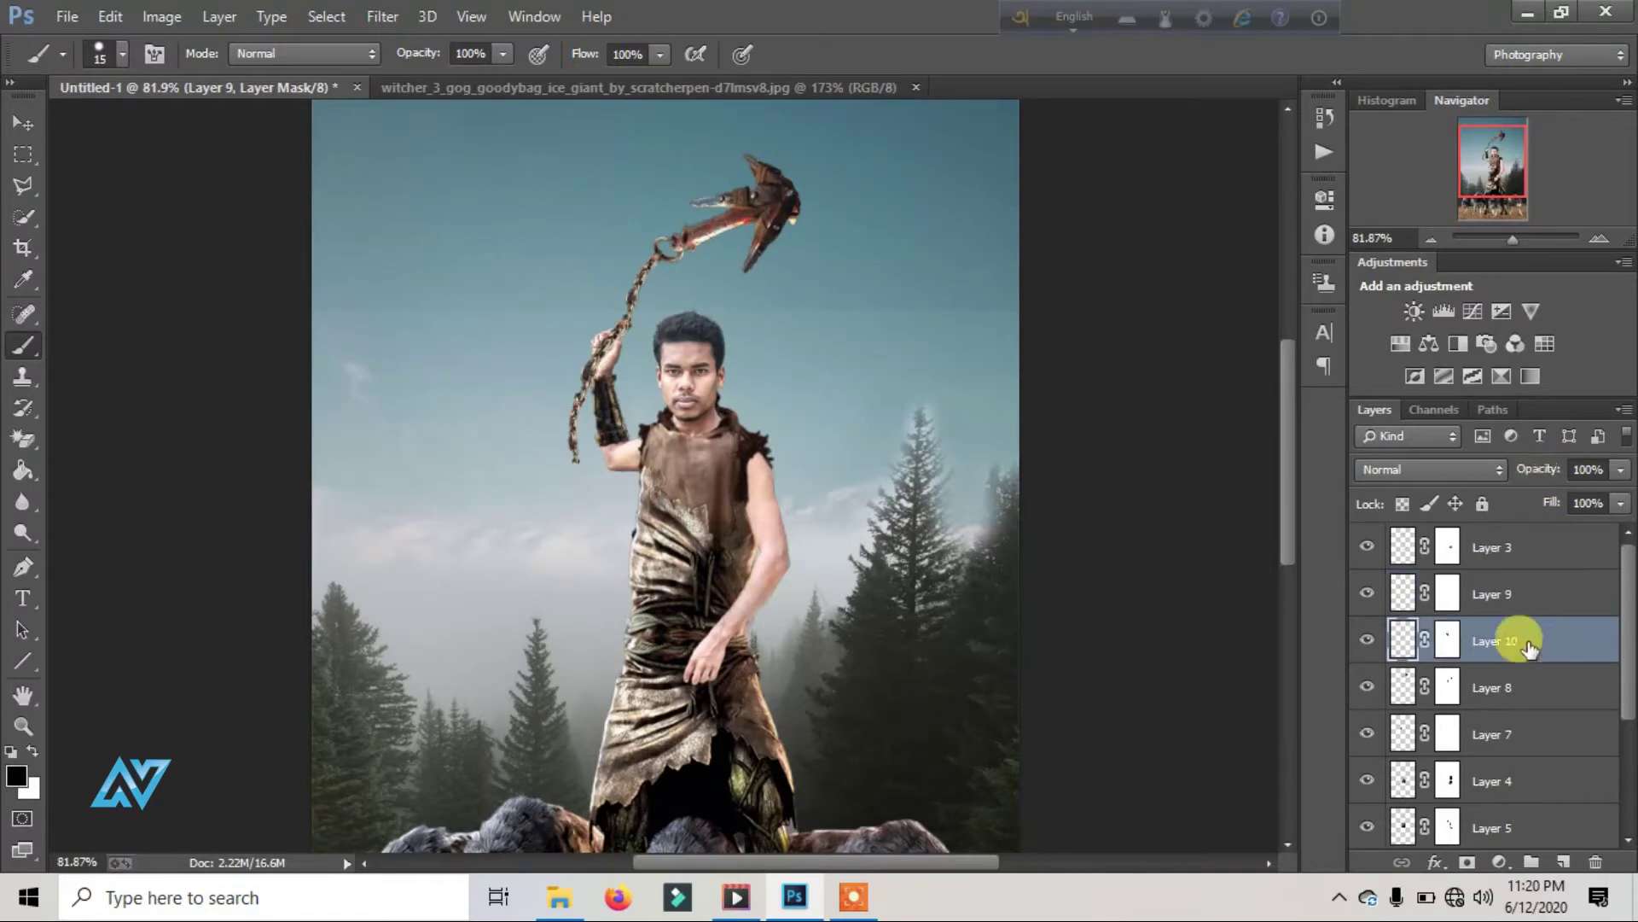
drag(1542, 473, 1512, 481)
click(1503, 592)
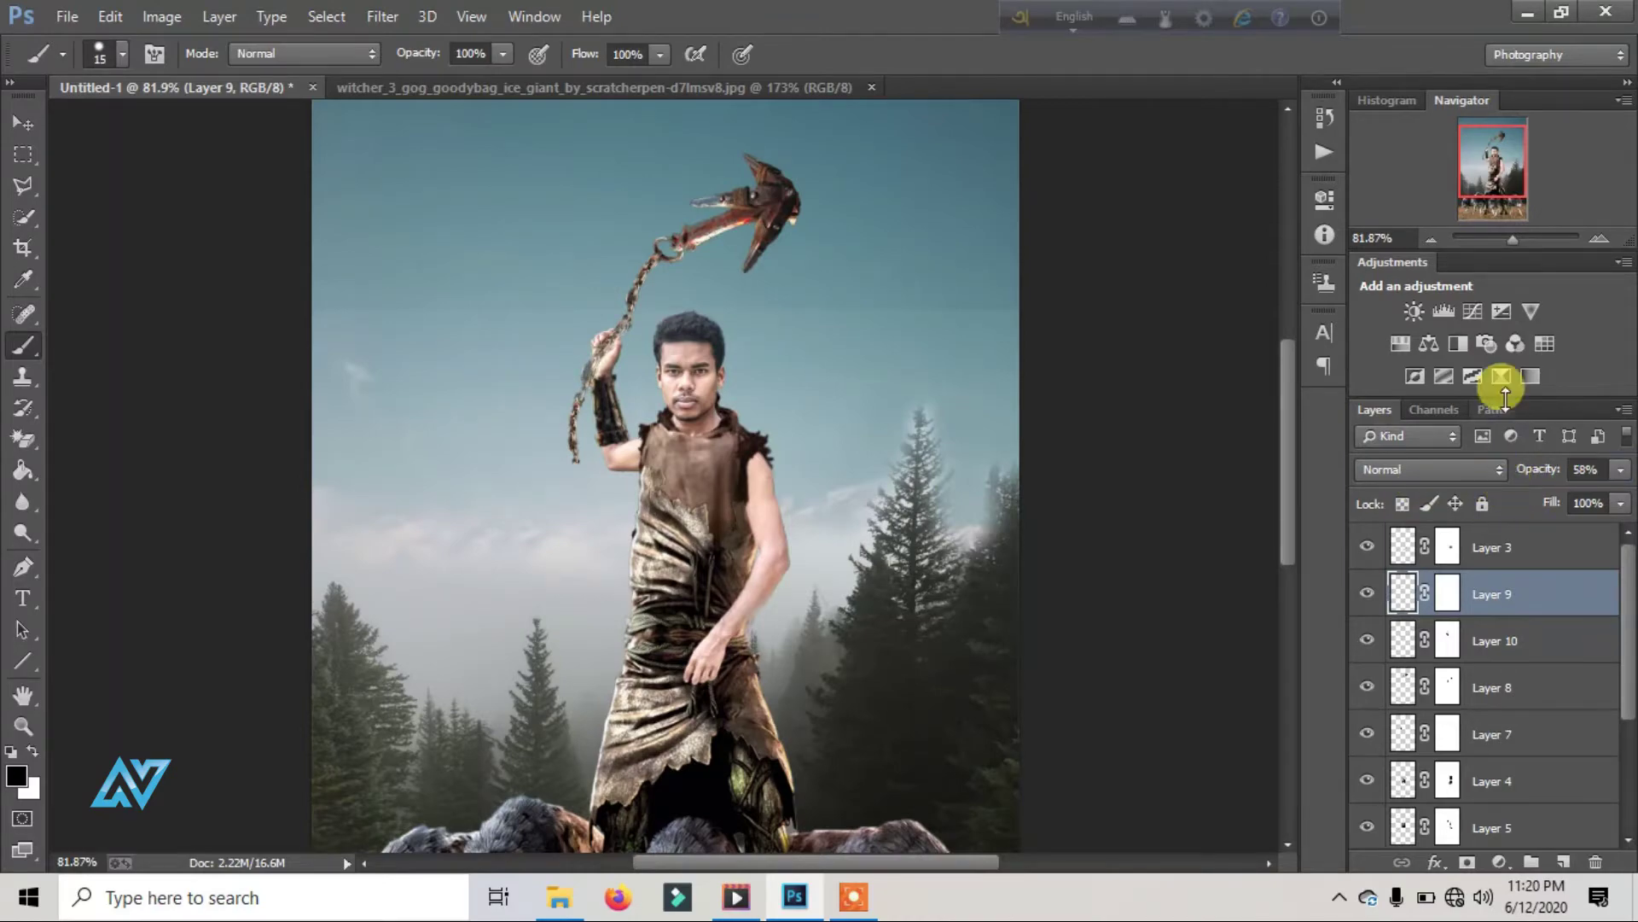
click(1541, 239)
drag(1494, 175, 1493, 153)
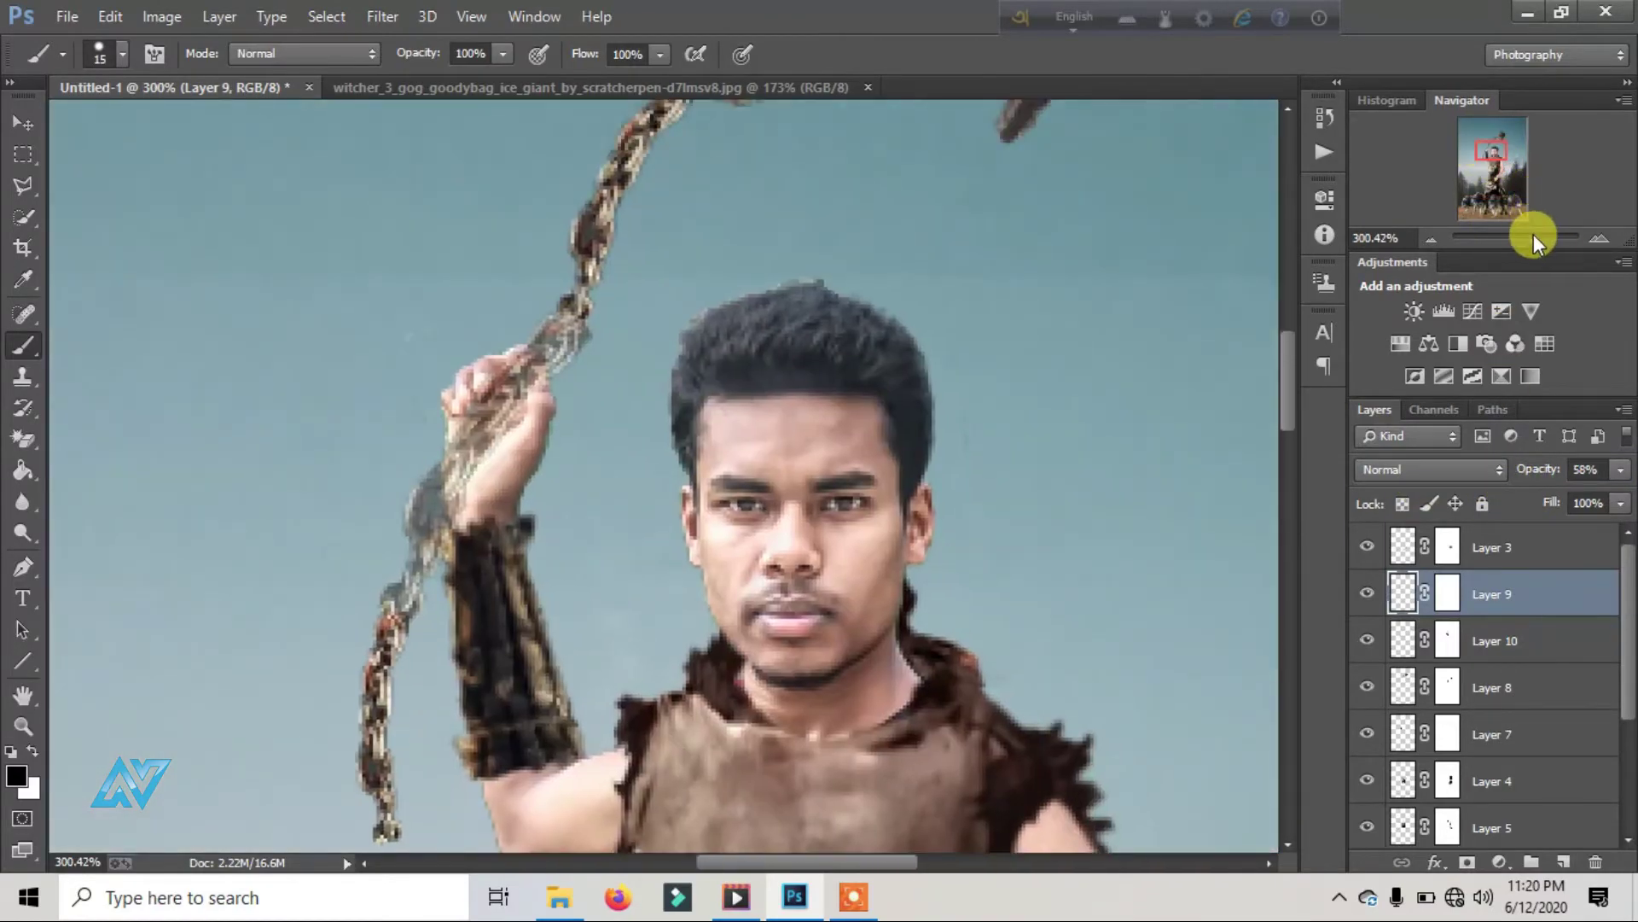
Step: Paint Layer 9's mask with a small brush to hide the chain over the fingertips
drag(1534, 241, 1555, 244)
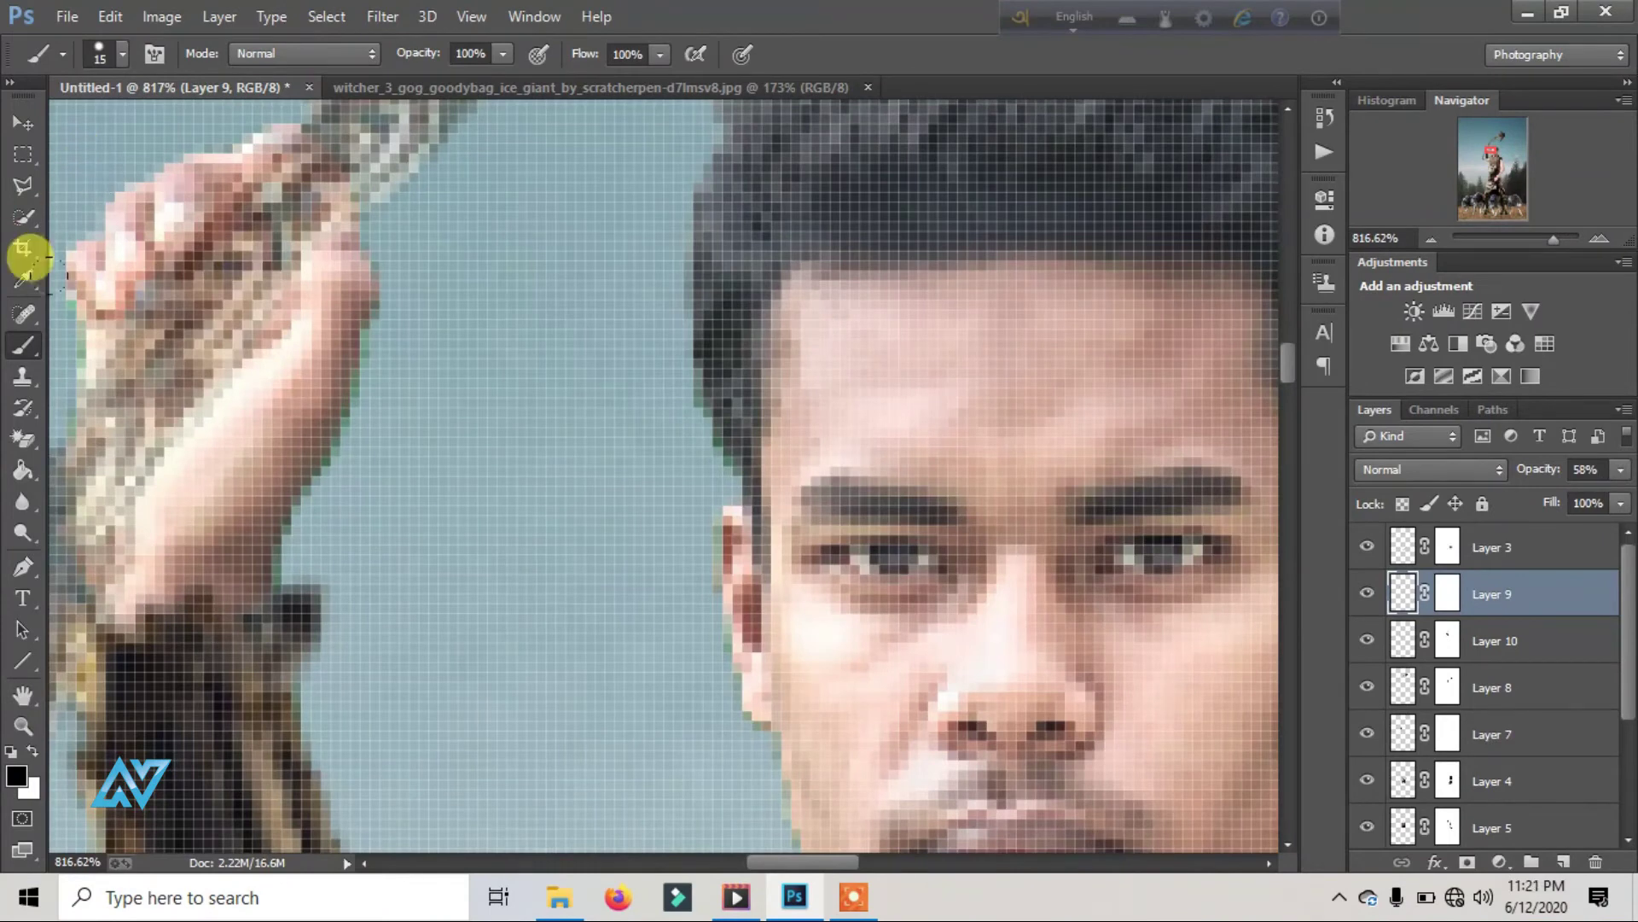
key(p)
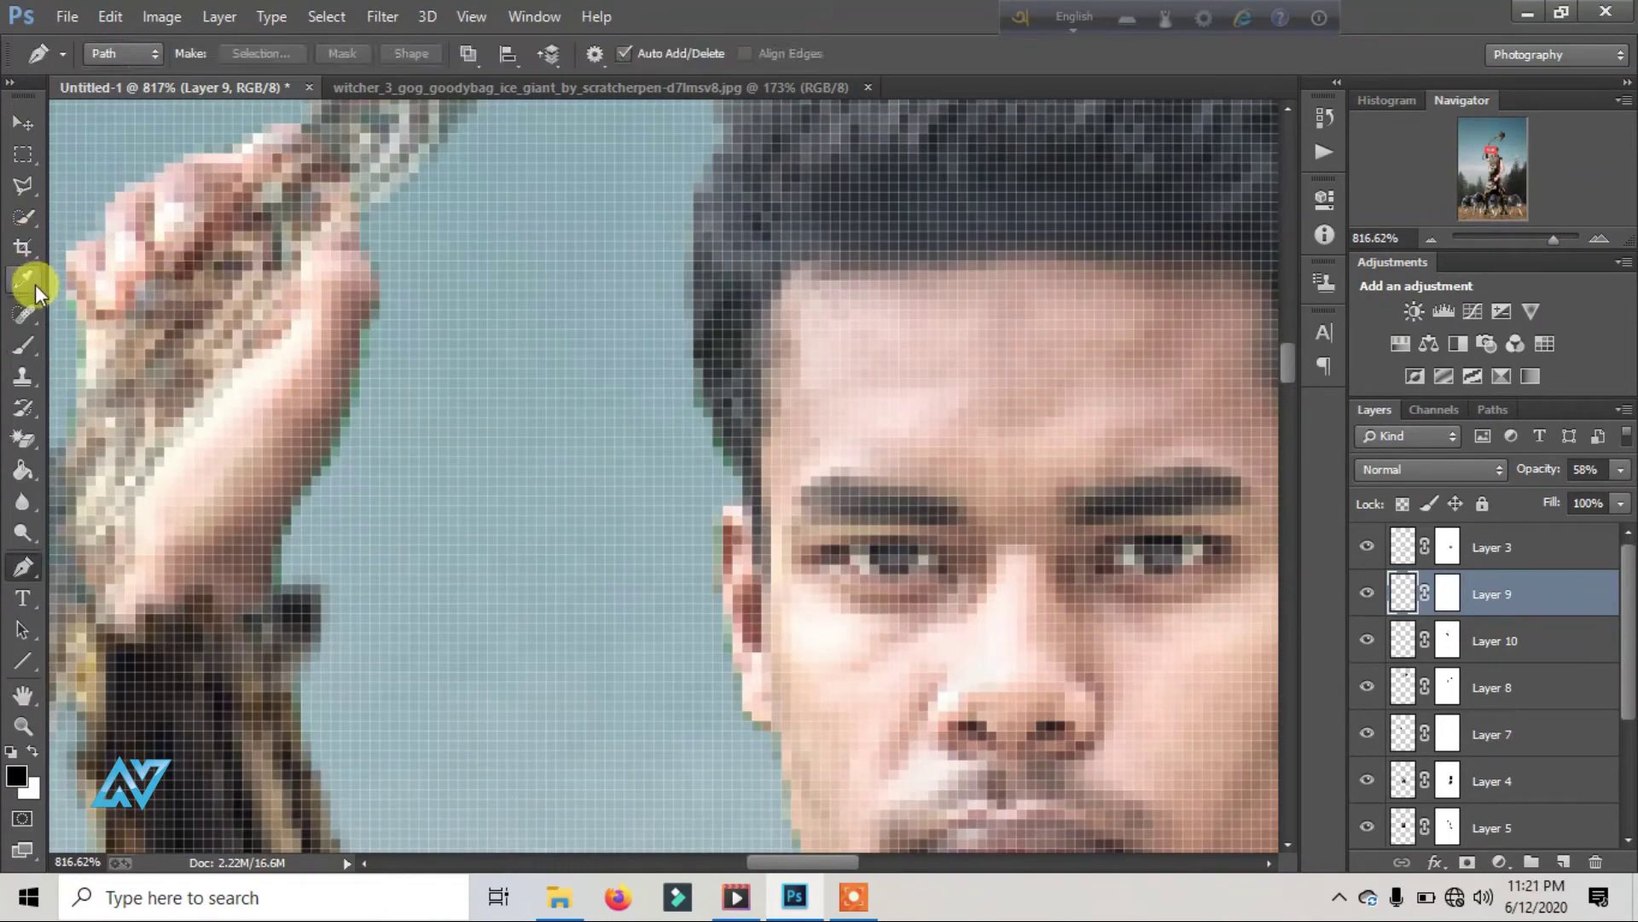
key(b)
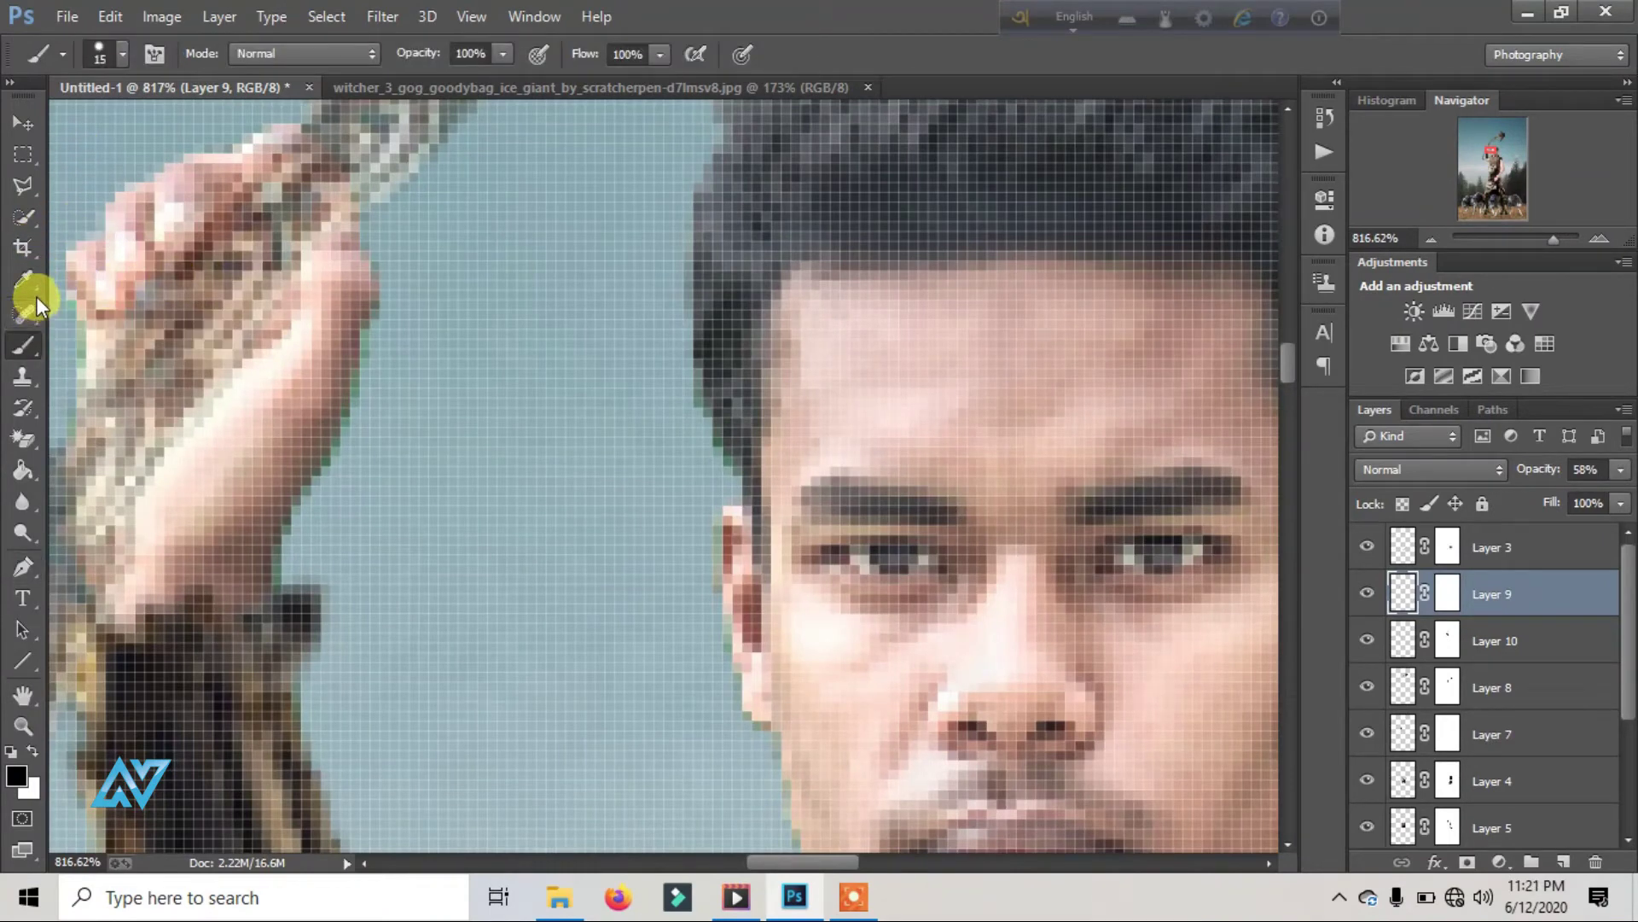
key(bracketleft)
key(bracketleft)
key(bracketleft)
key(bracketleft)
key(bracketleft)
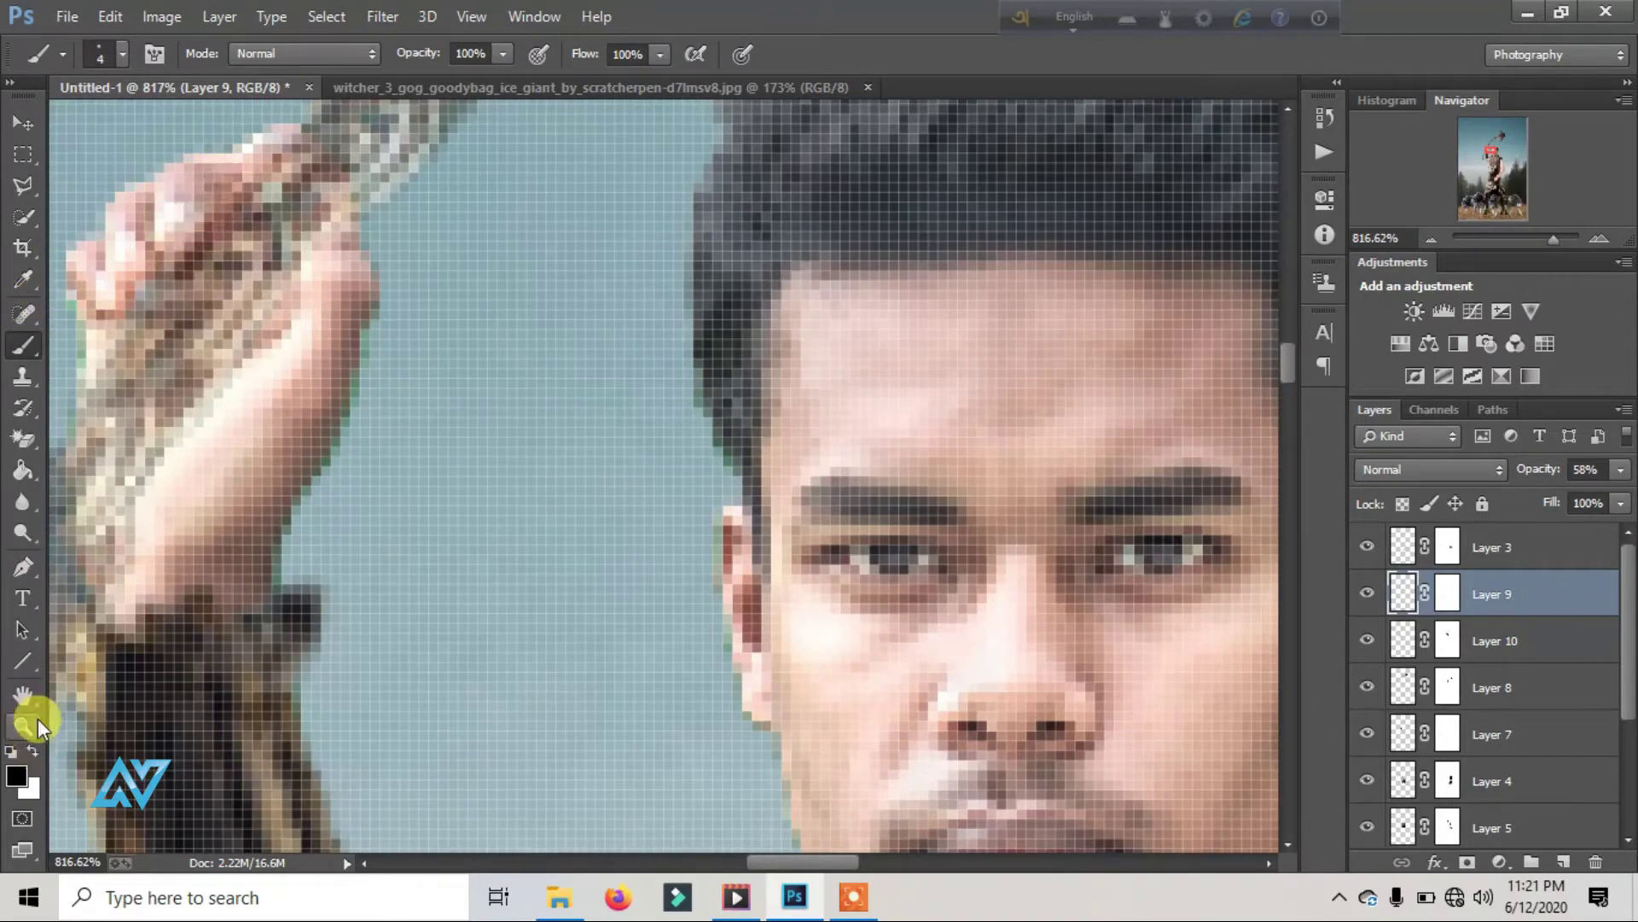
click(1442, 593)
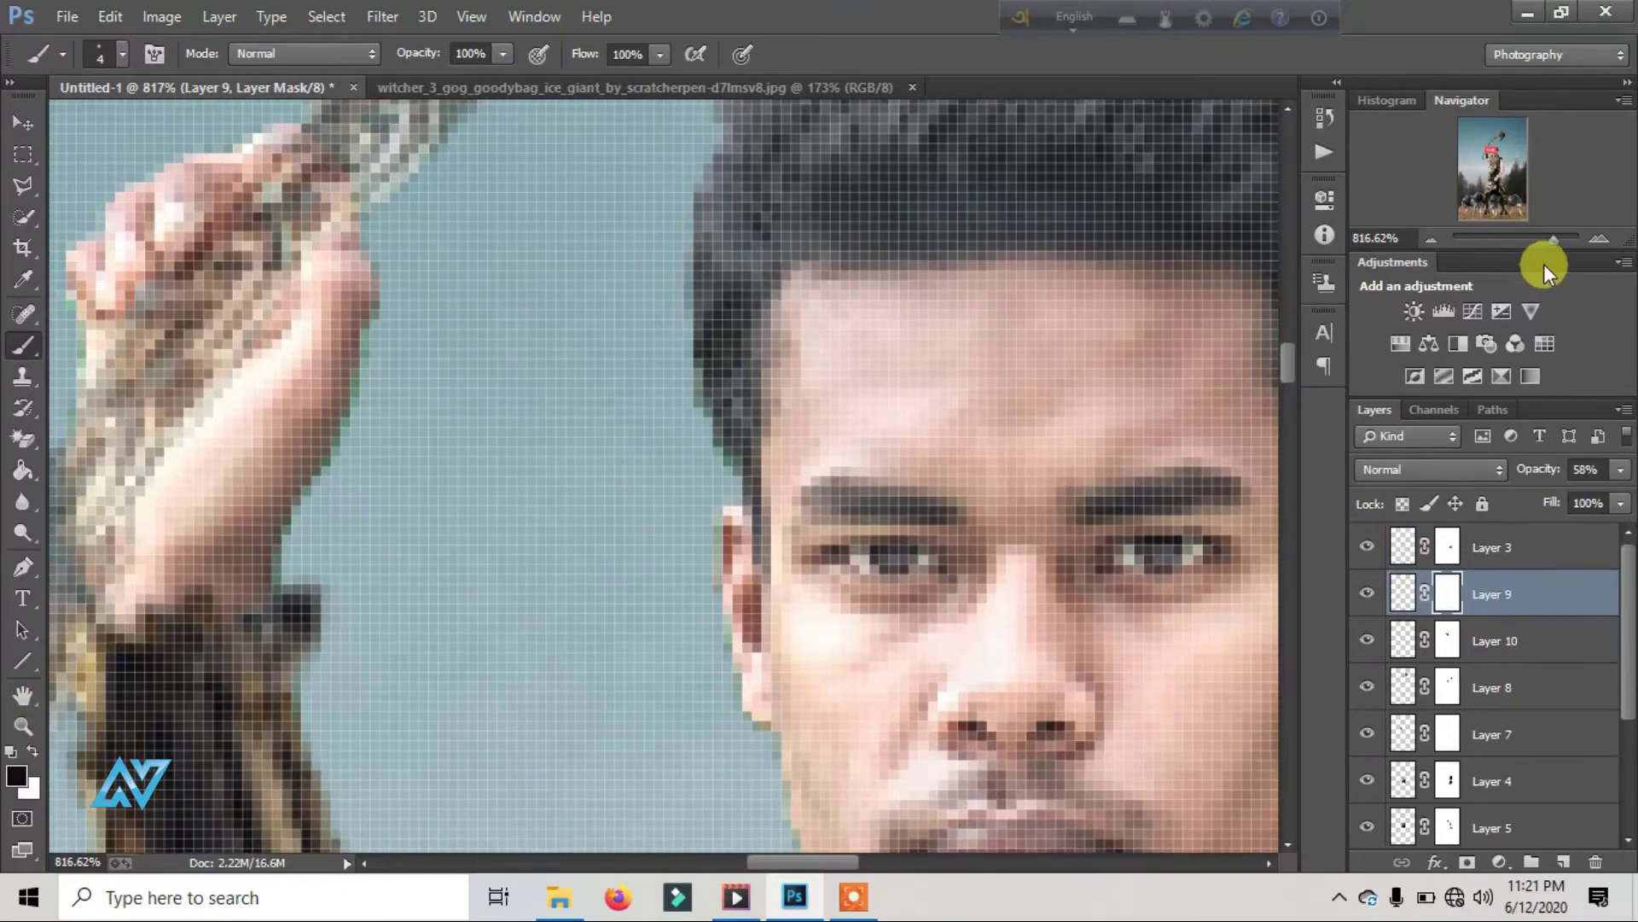
click(1539, 237)
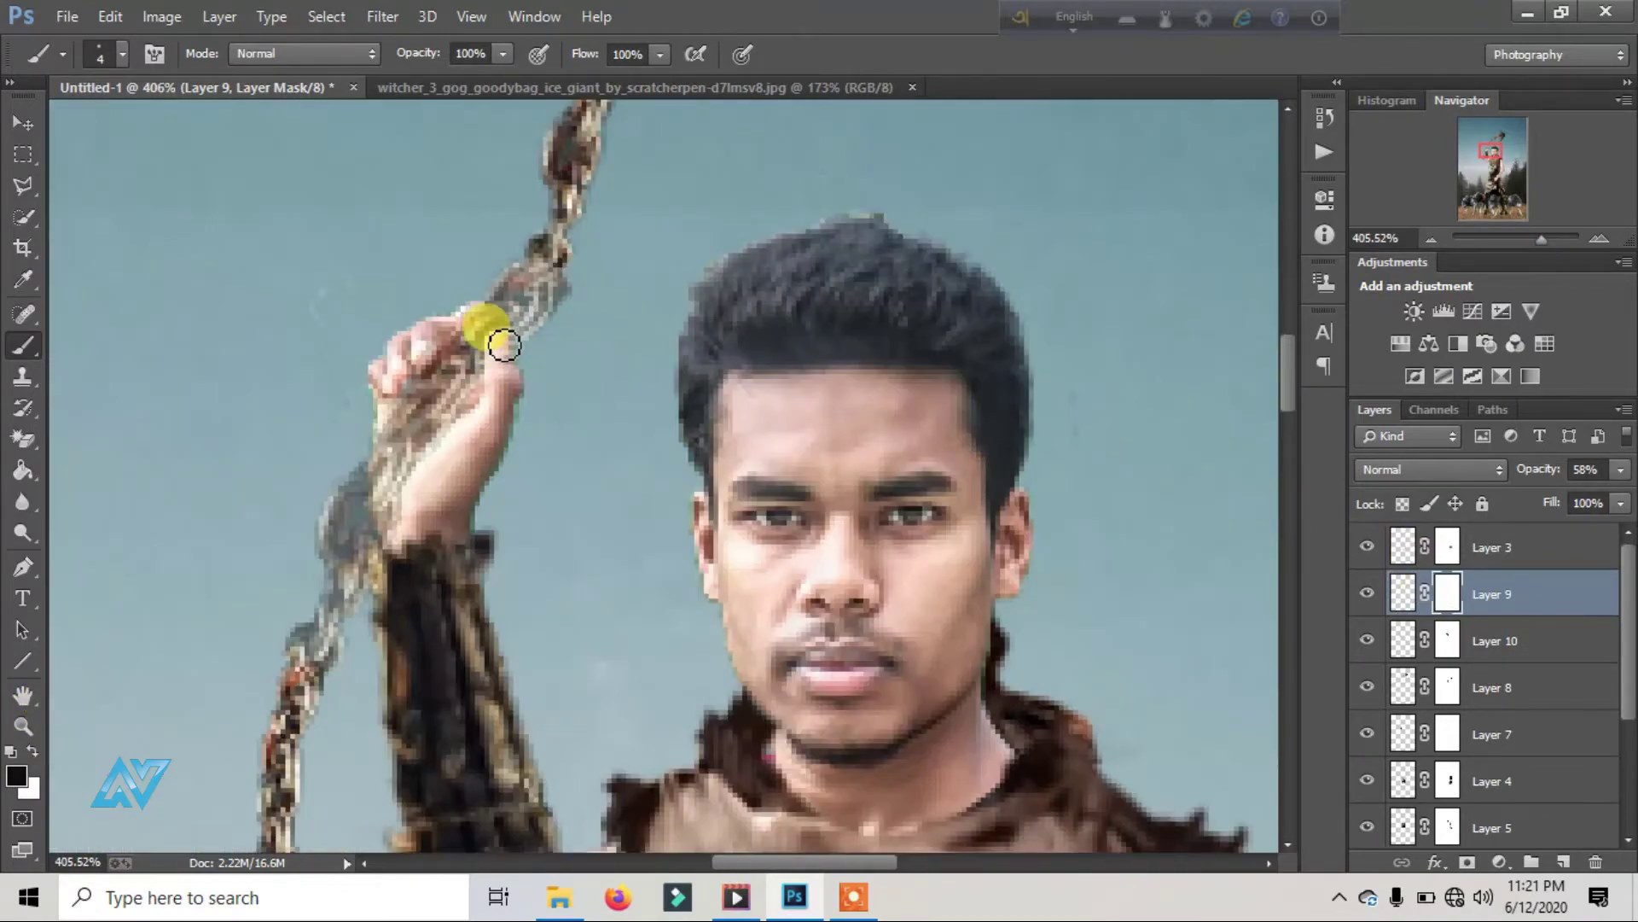
drag(478, 337, 433, 354)
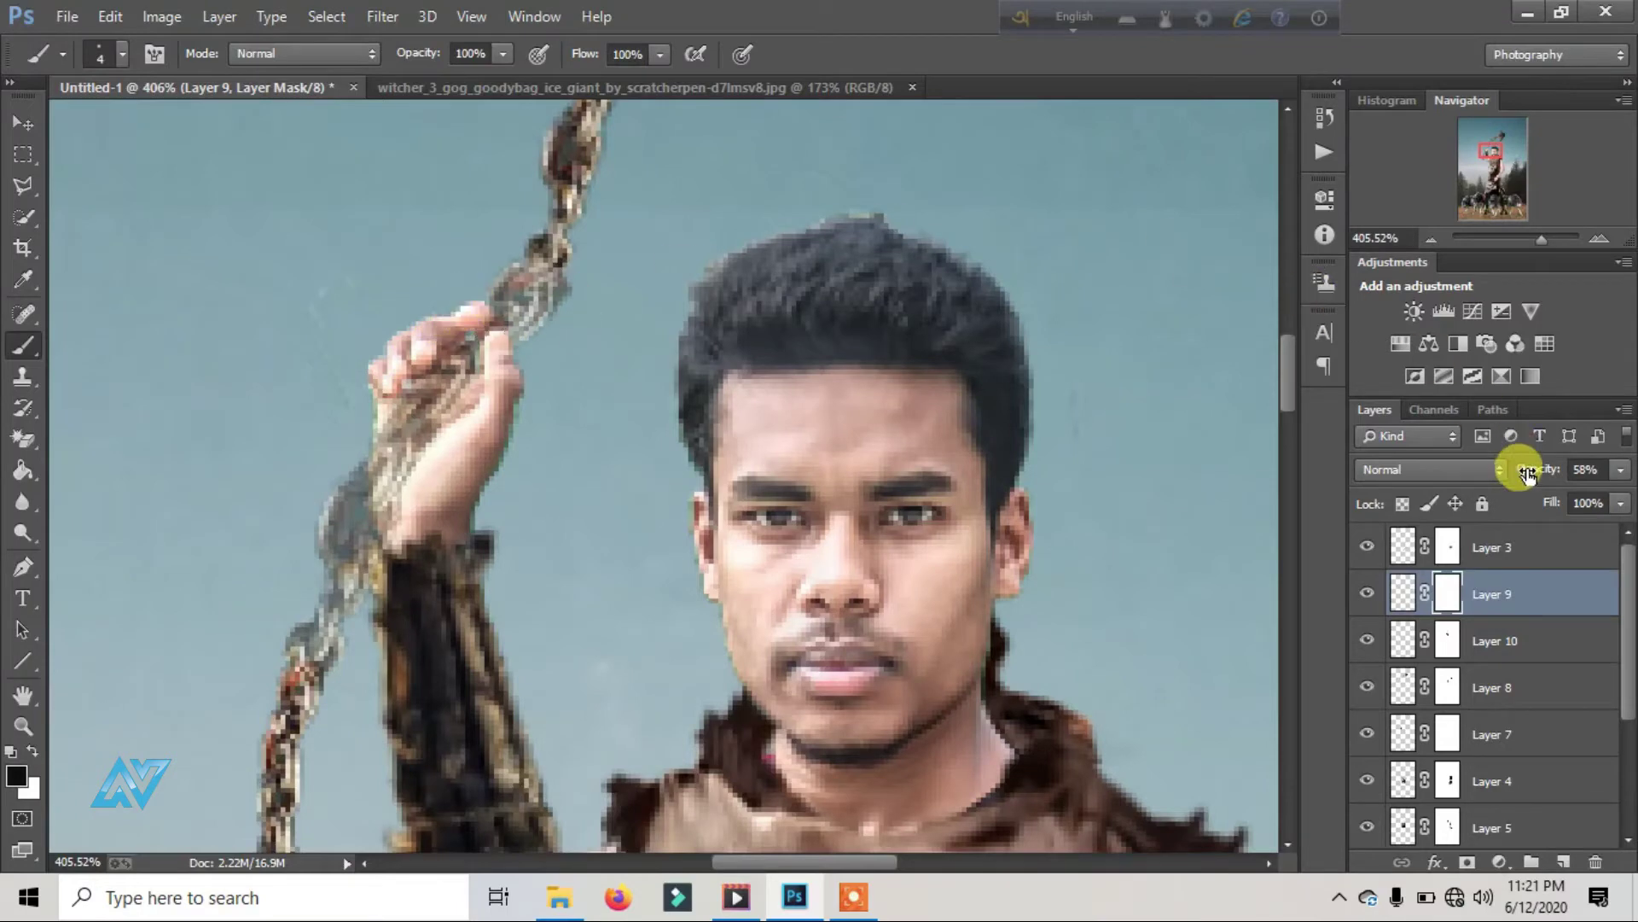
Step: Restore Layer 9 to 100% opacity and zoom out to the whole composition
drag(1524, 469, 1626, 469)
drag(1541, 238, 1512, 240)
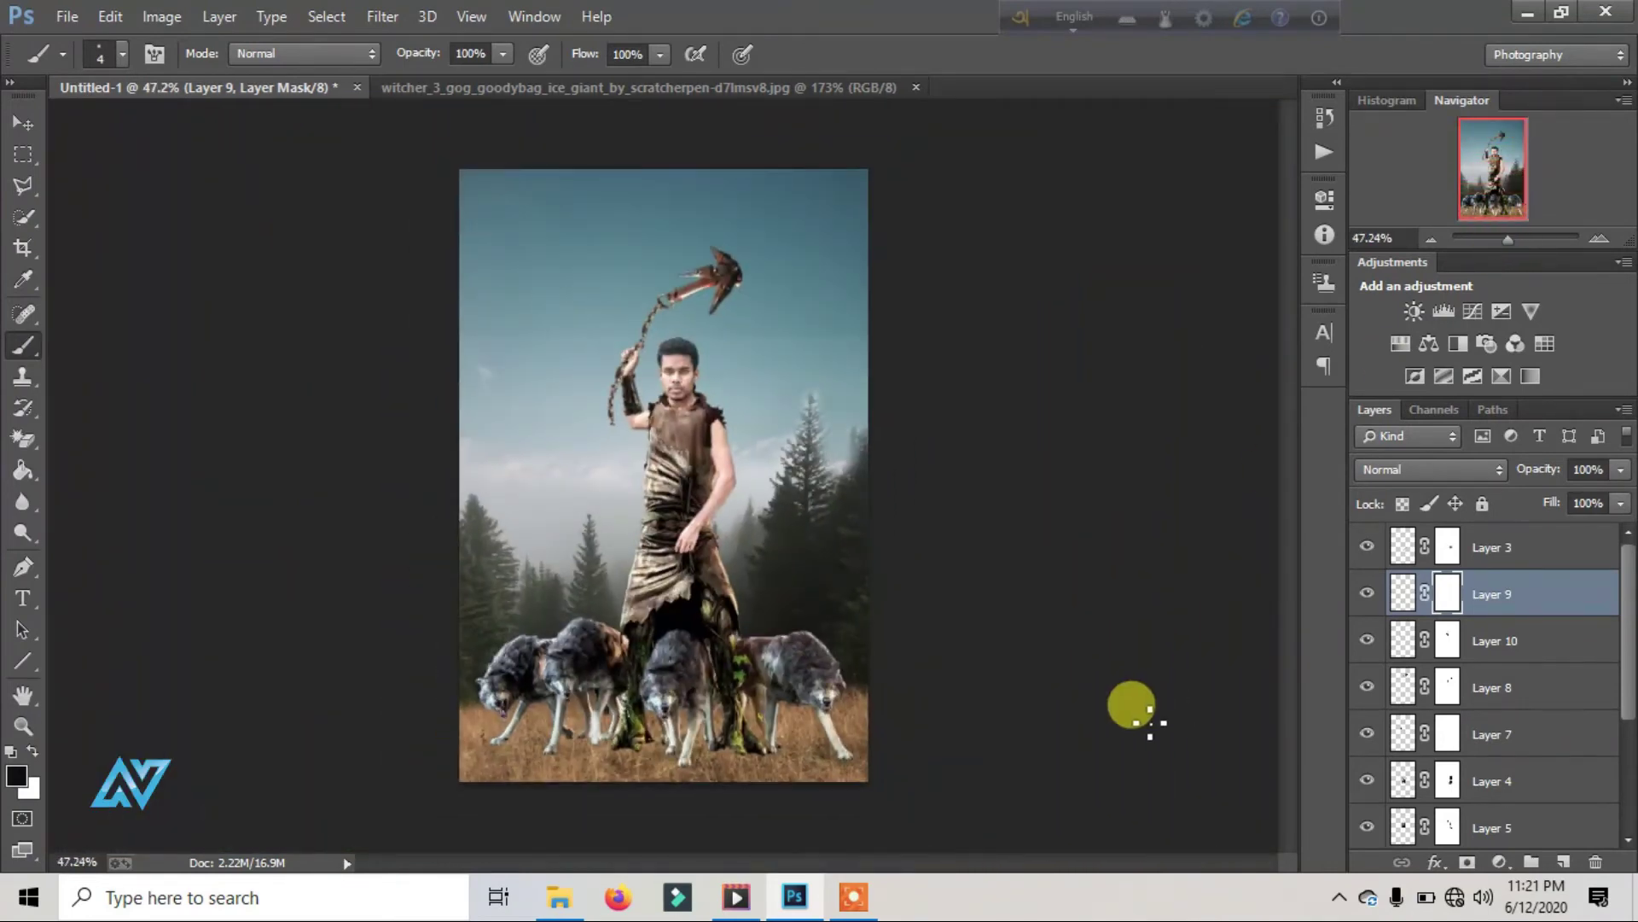
scroll(1474, 721, down, 3)
click(1390, 739)
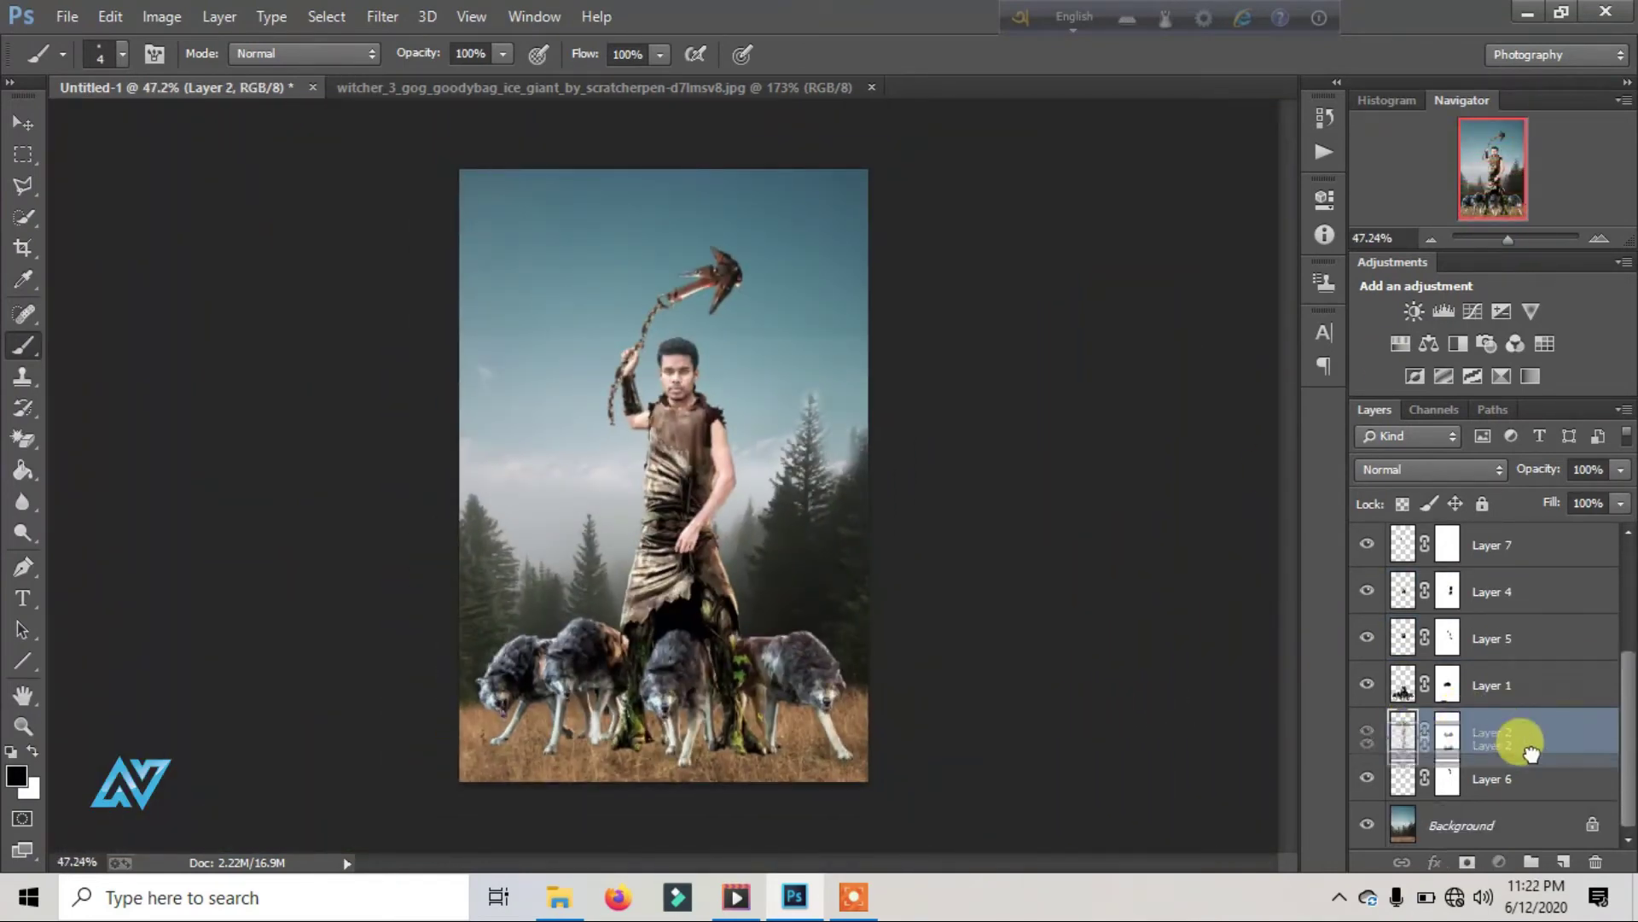
Step: Duplicate Layer 2, compare the copy against the original, then delete it
drag(1512, 732, 1562, 857)
click(1367, 731)
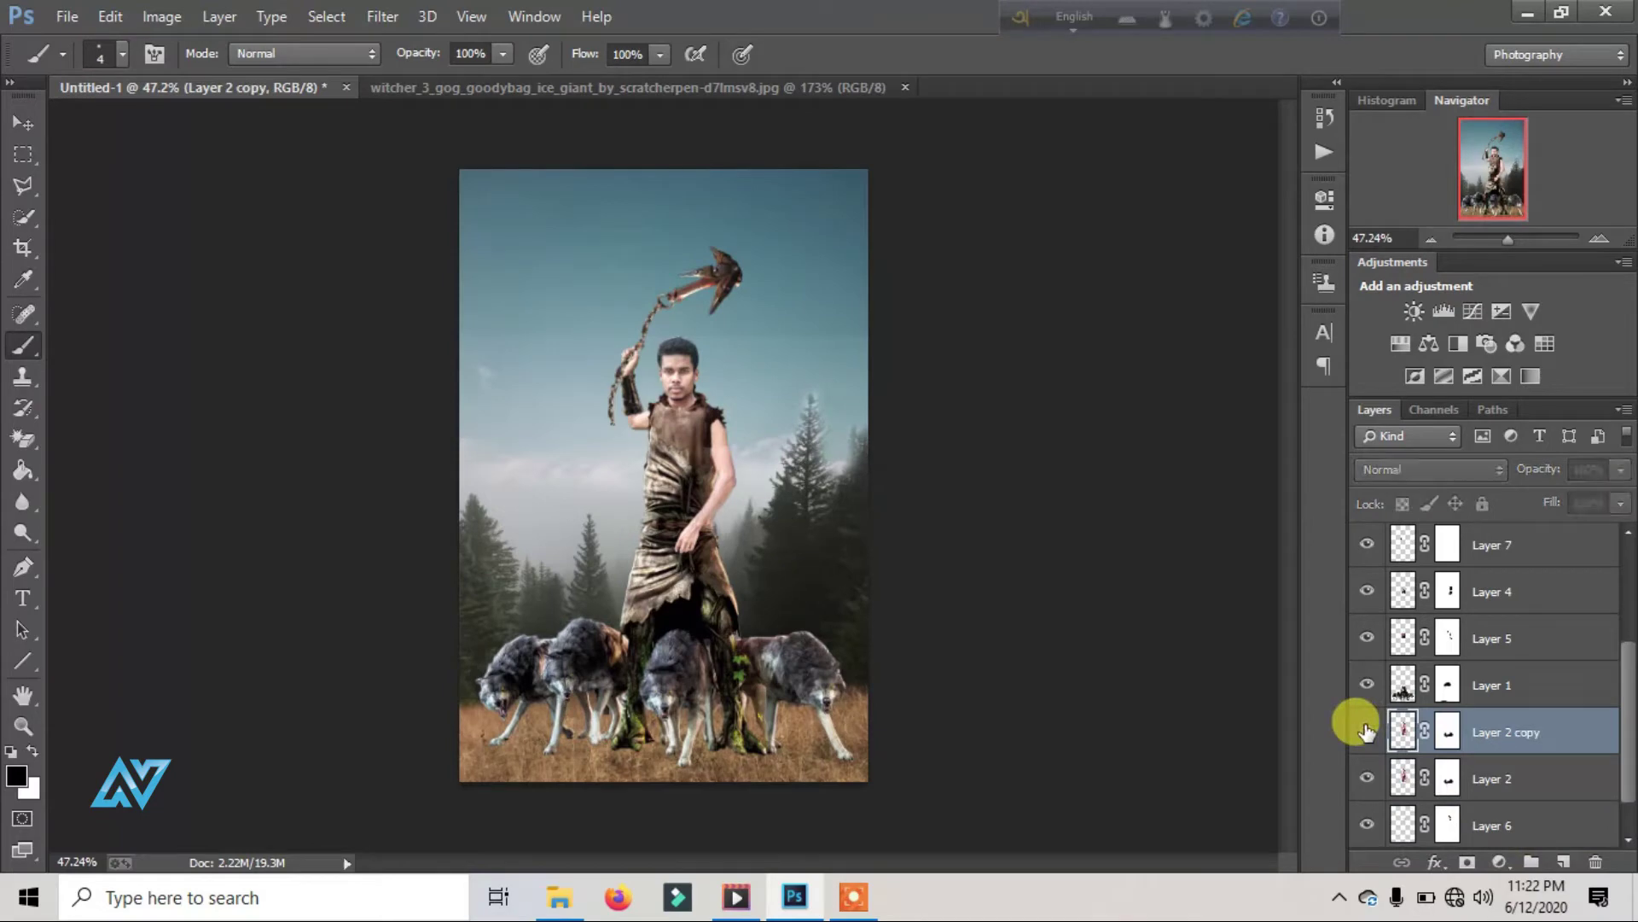
click(1367, 731)
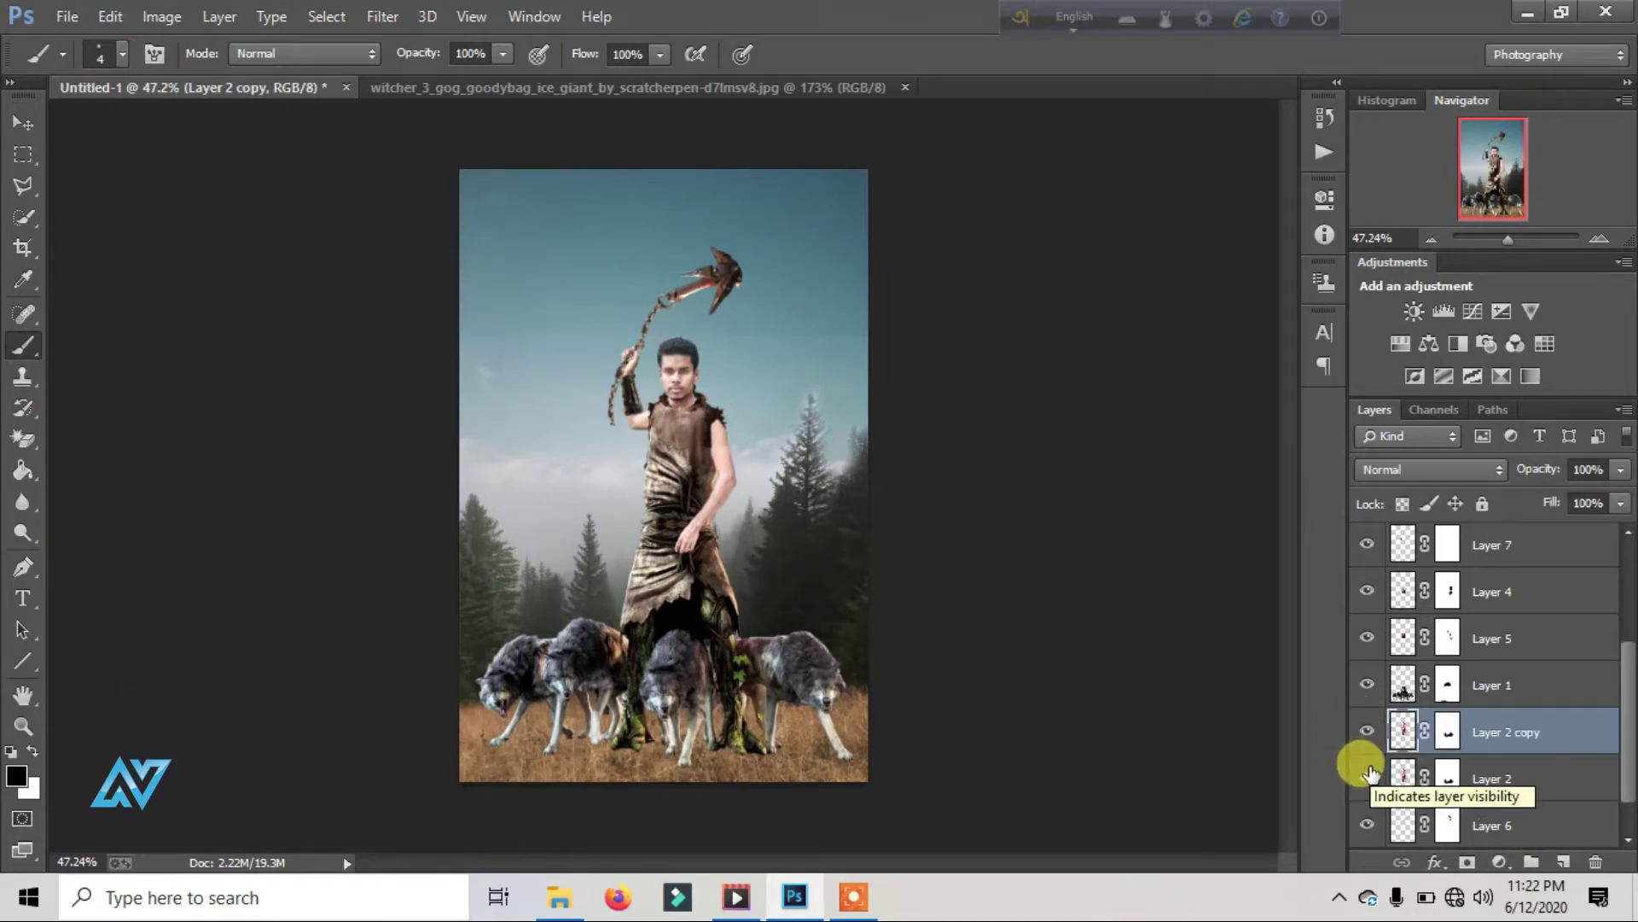
drag(1508, 741, 1598, 864)
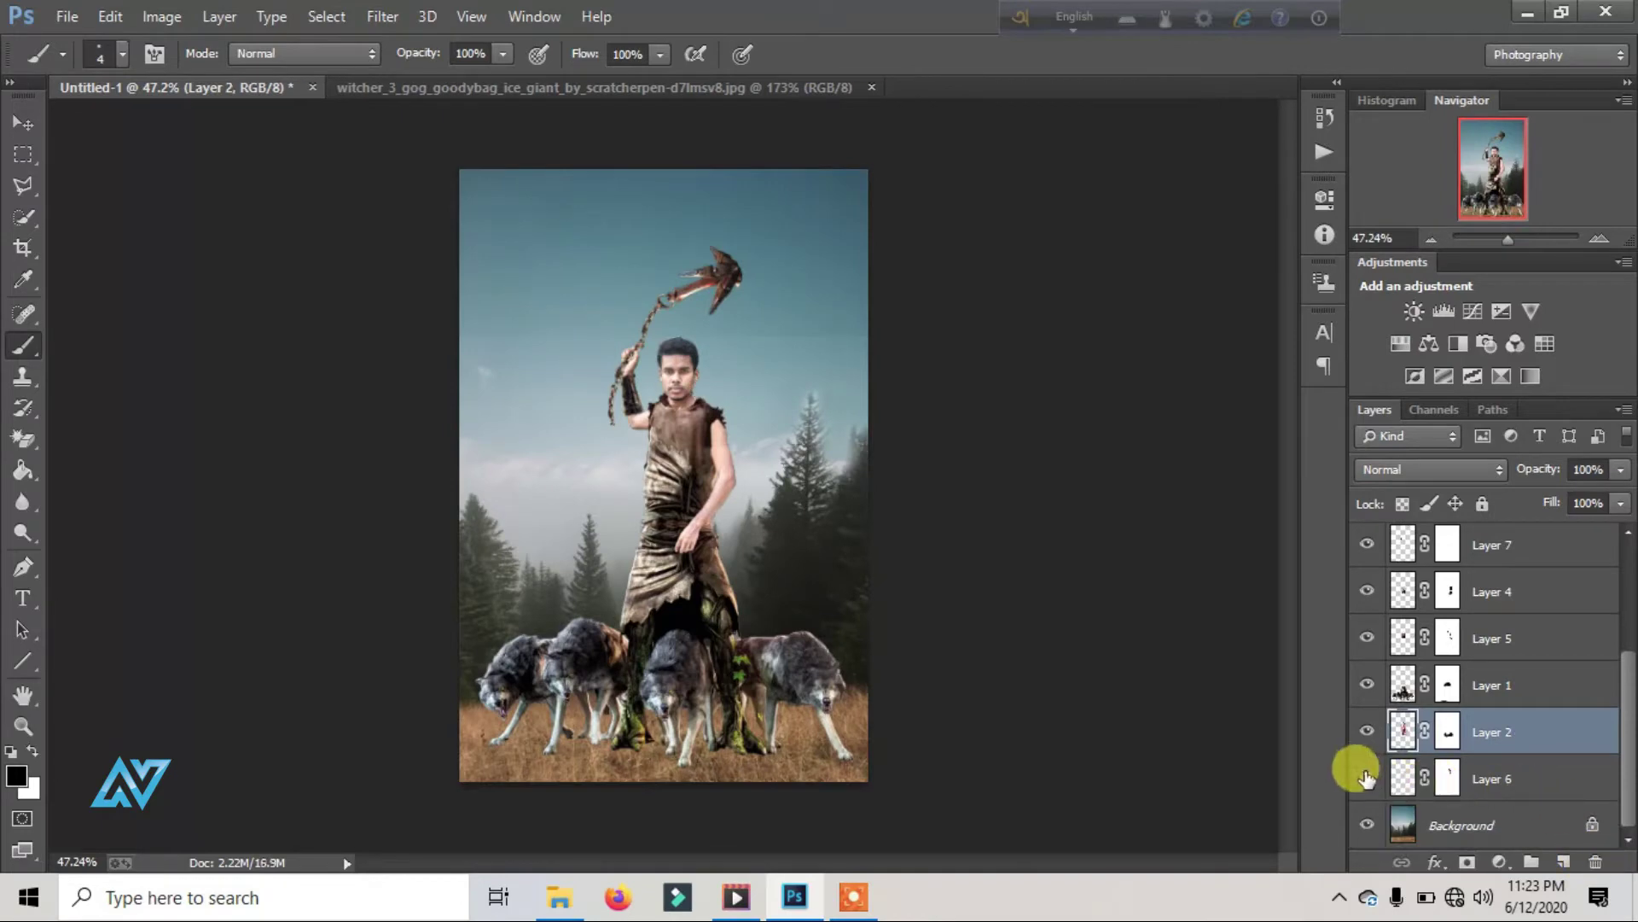
click(1367, 732)
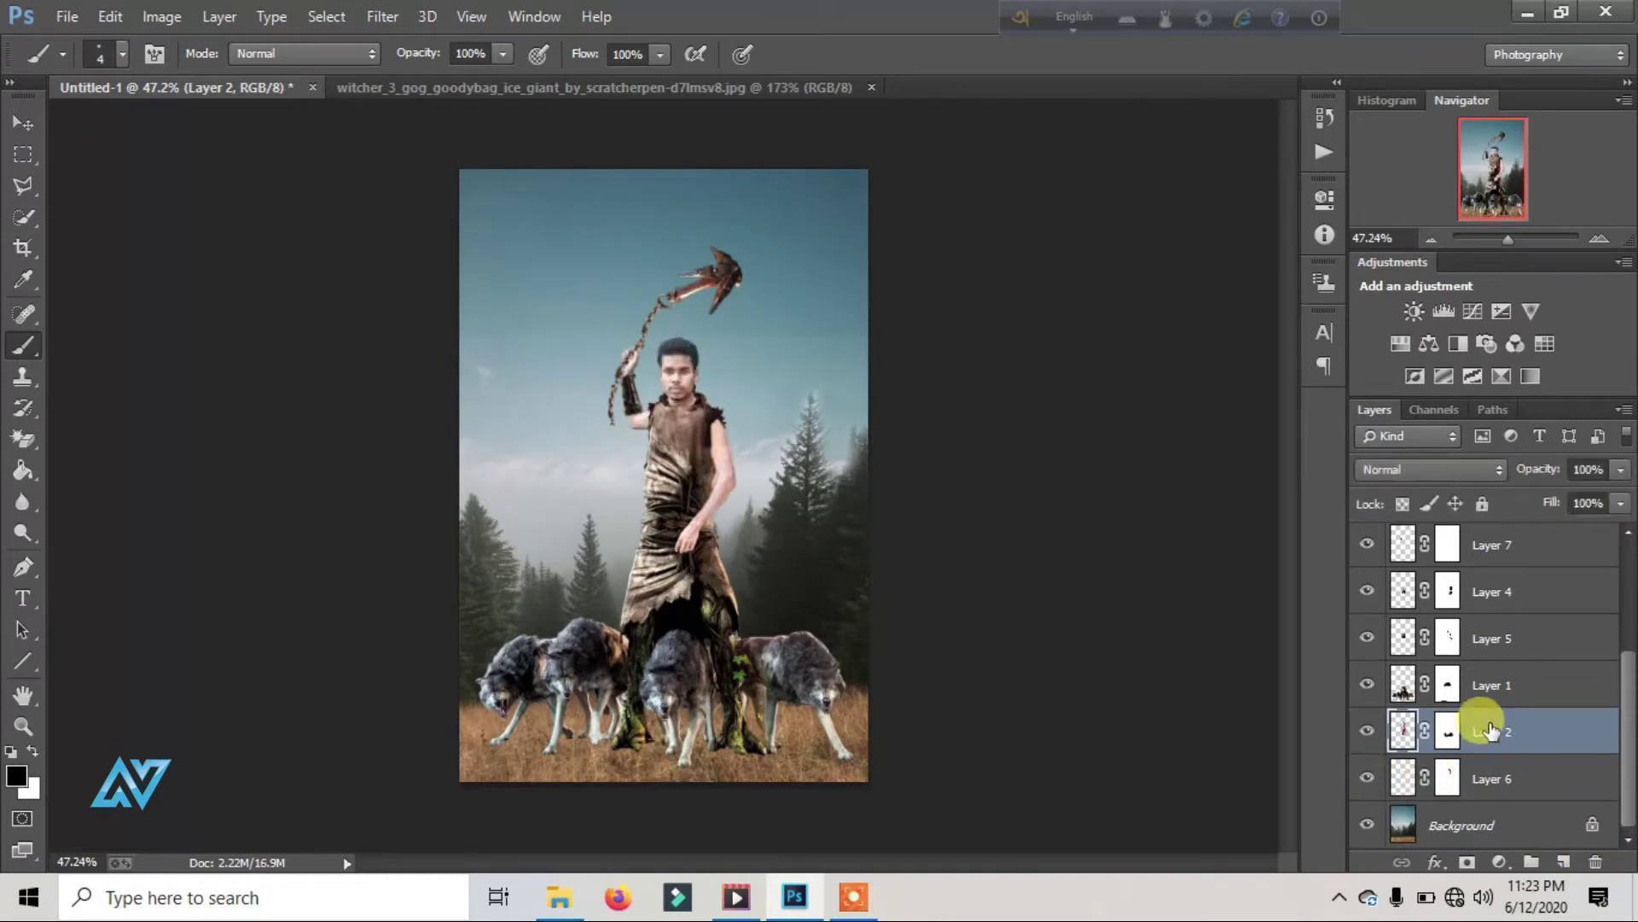
Step: Duplicate Layer 2 again and hide the original beneath Layer 2 copy
drag(1416, 731, 1563, 861)
click(1426, 736)
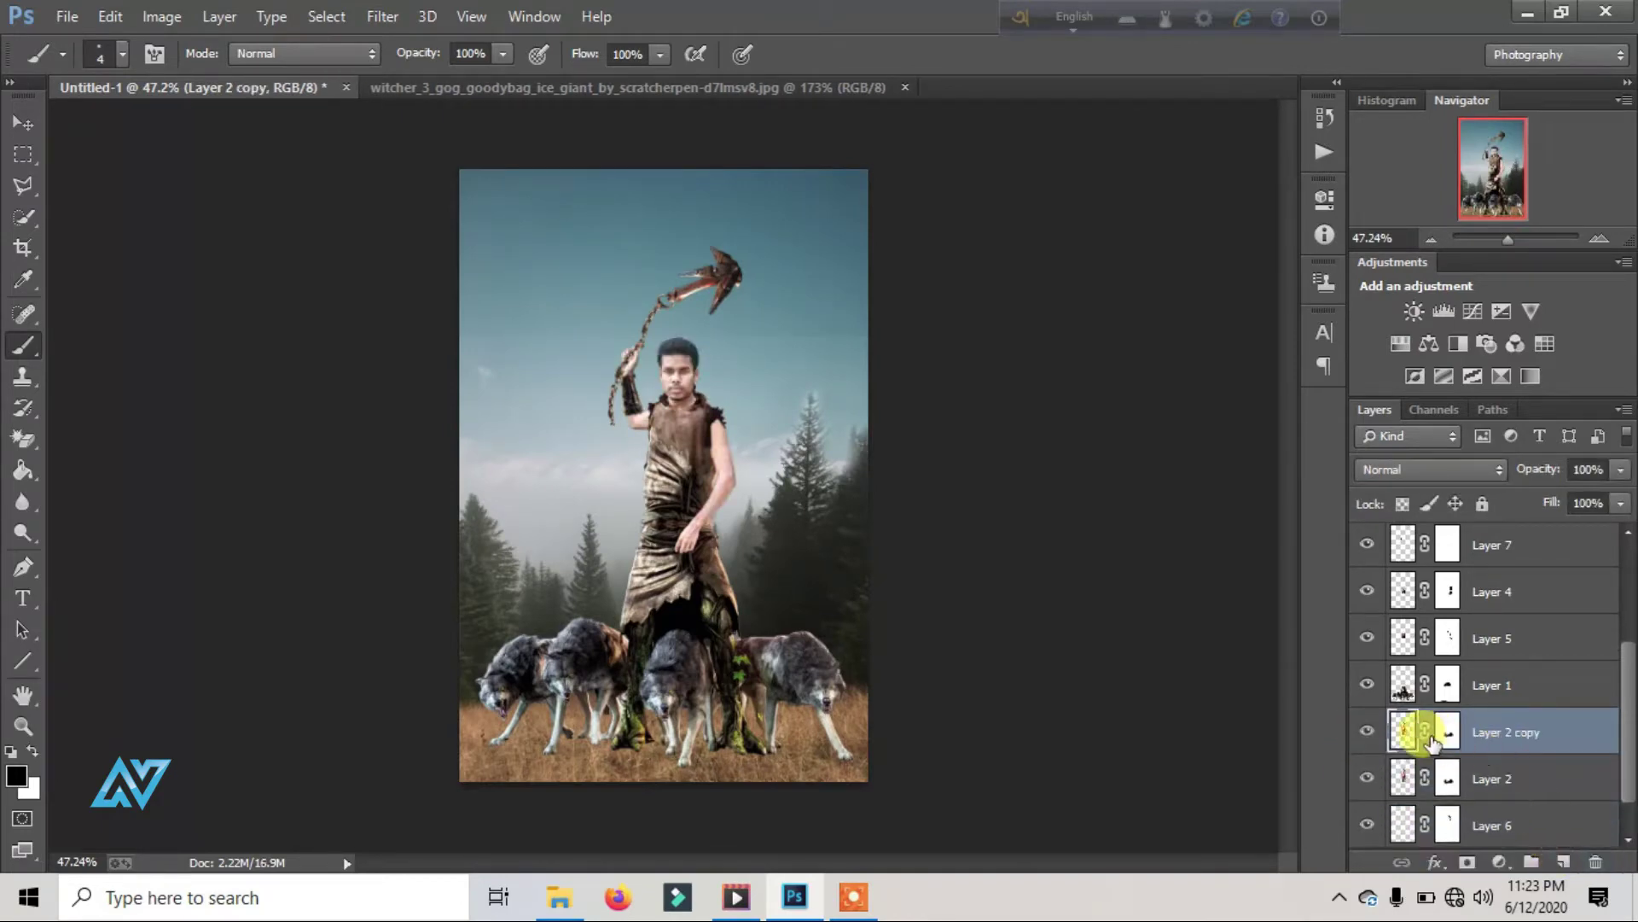
click(1367, 731)
click(1367, 731)
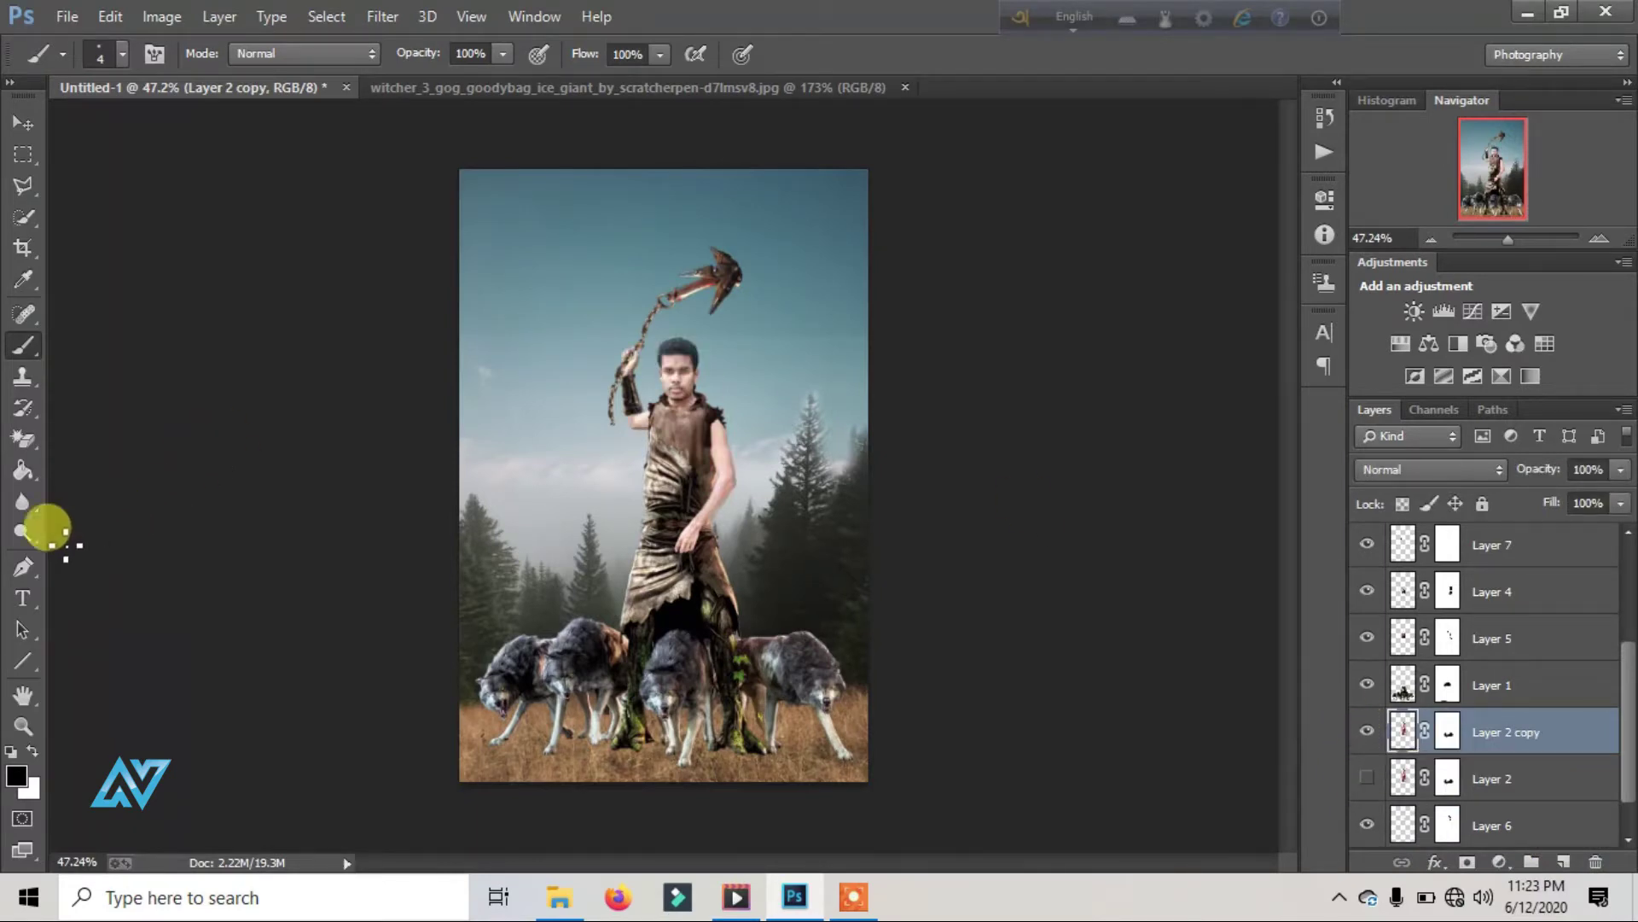
drag(26, 505, 111, 545)
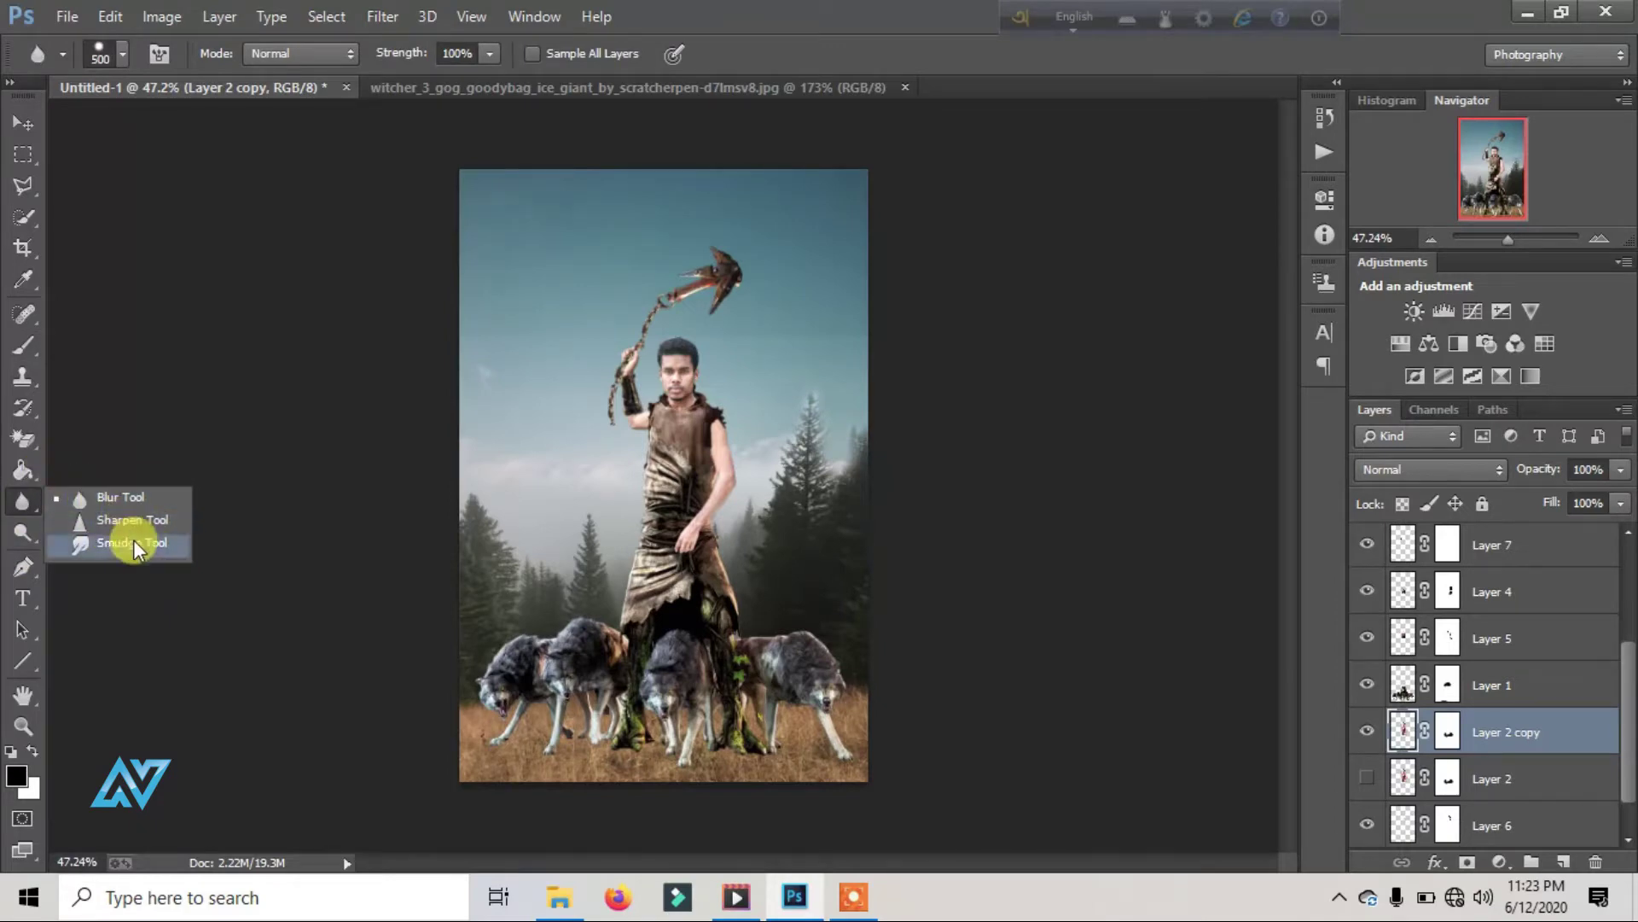
Step: Dodge the man's hair on Layer 2 copy with the brush shrunk to 60
click(24, 530)
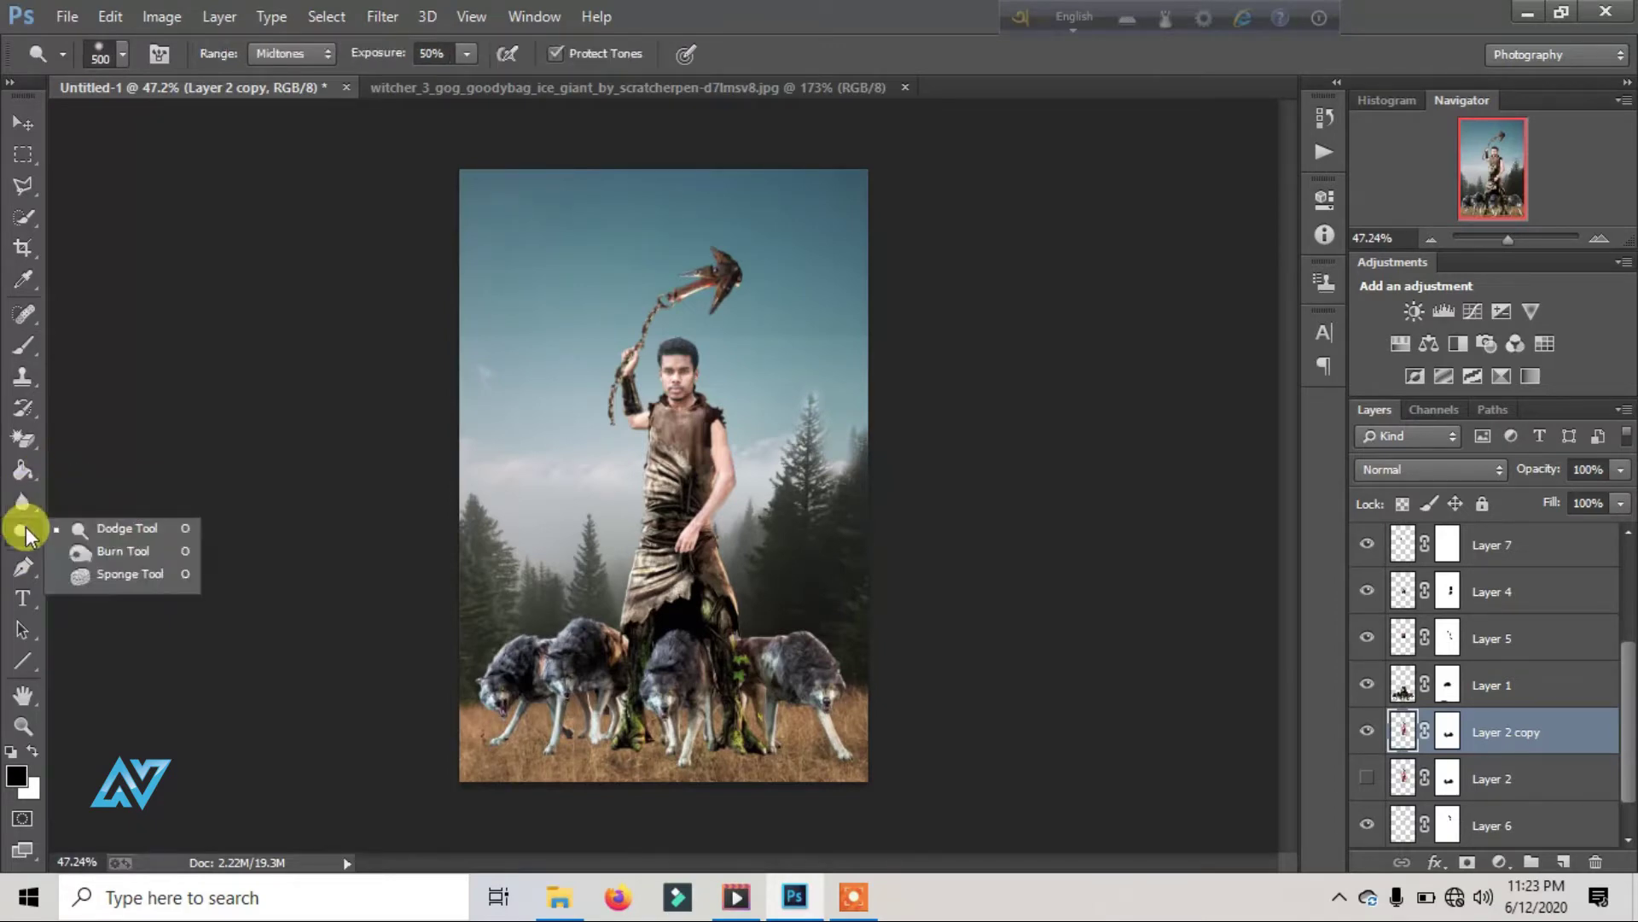
click(71, 540)
key(bracketleft)
key(bracketleft)
key(bracketleft)
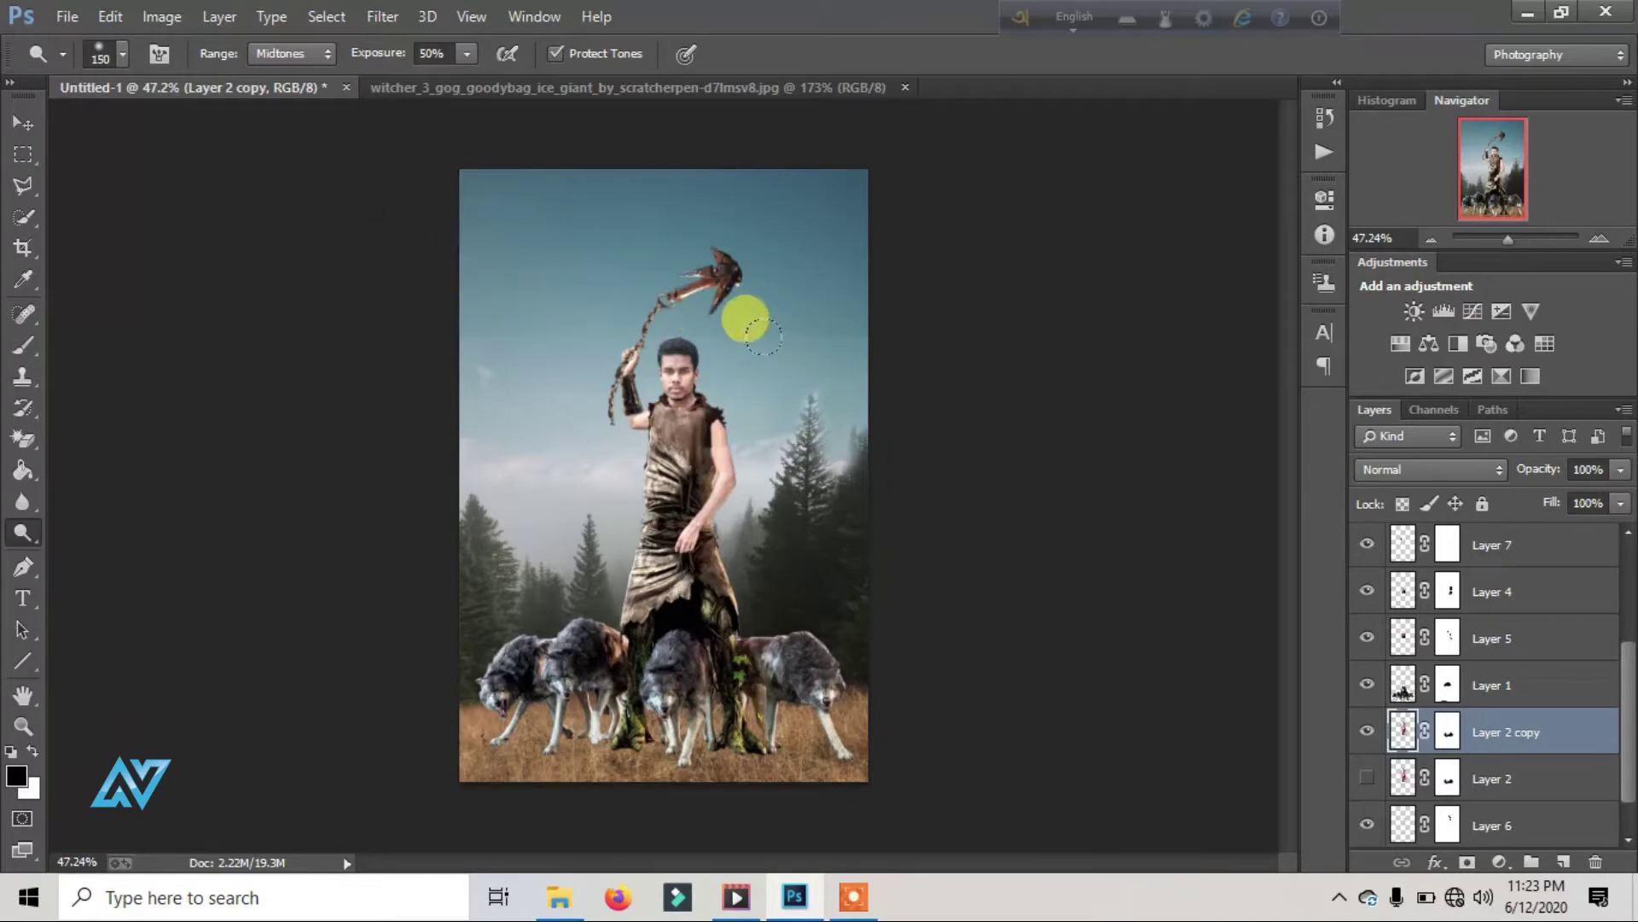
key(bracketleft)
key(bracketleft)
drag(1526, 240, 1532, 239)
scroll(567, 231, up, 5)
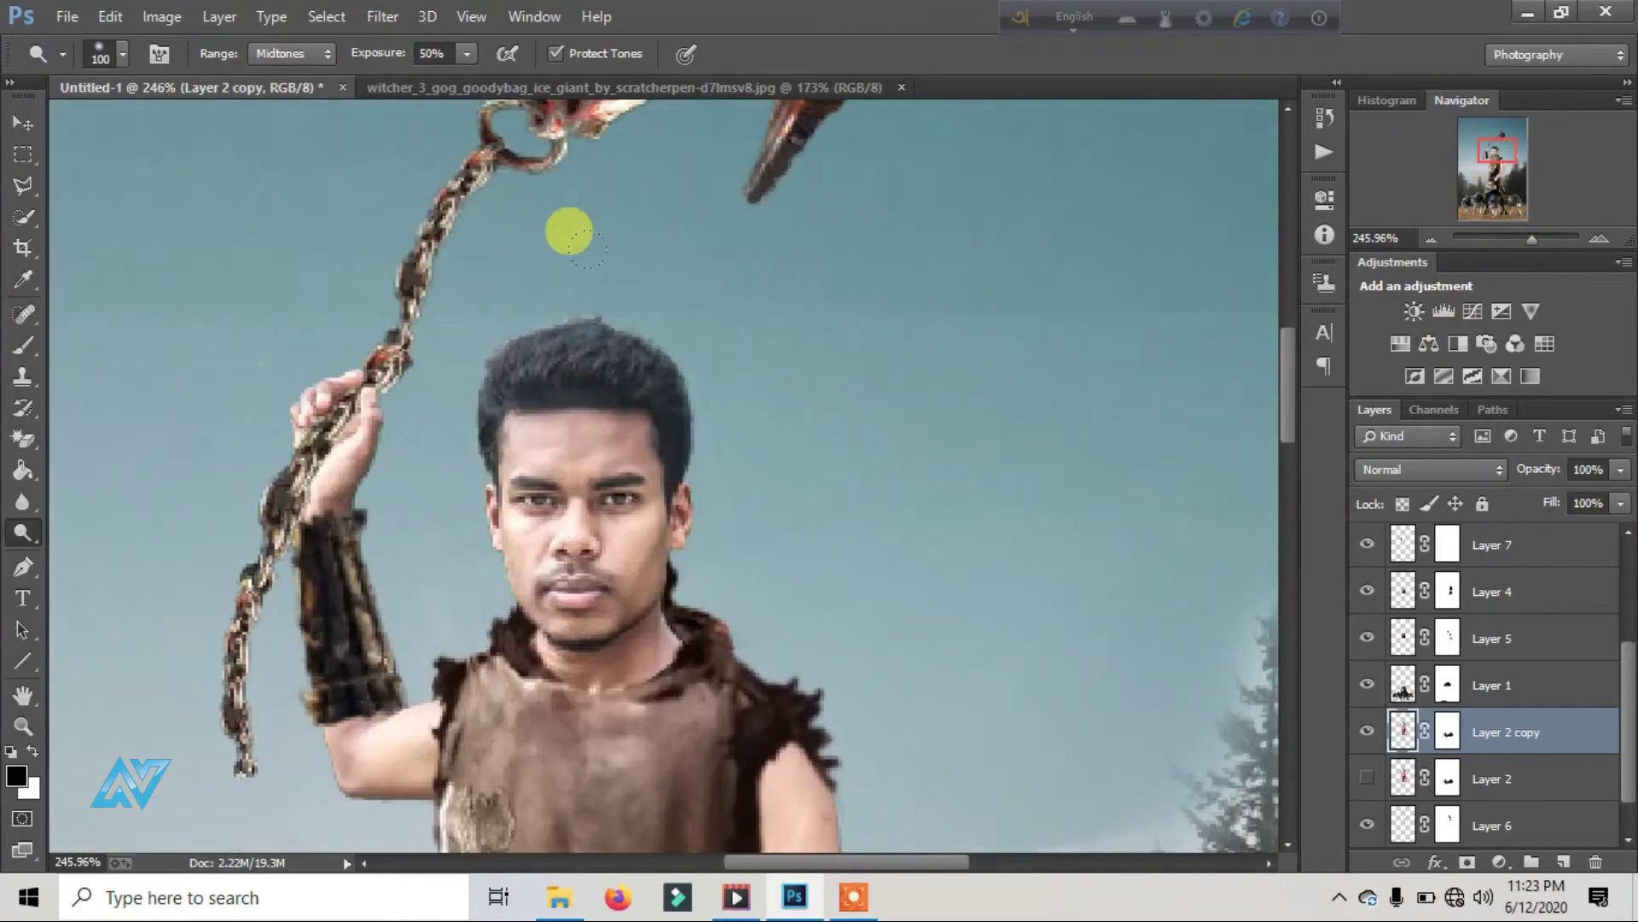
key(bracketleft)
key(bracketleft)
key(bracketleft)
key(bracketleft)
key(bracketleft)
key(bracketleft)
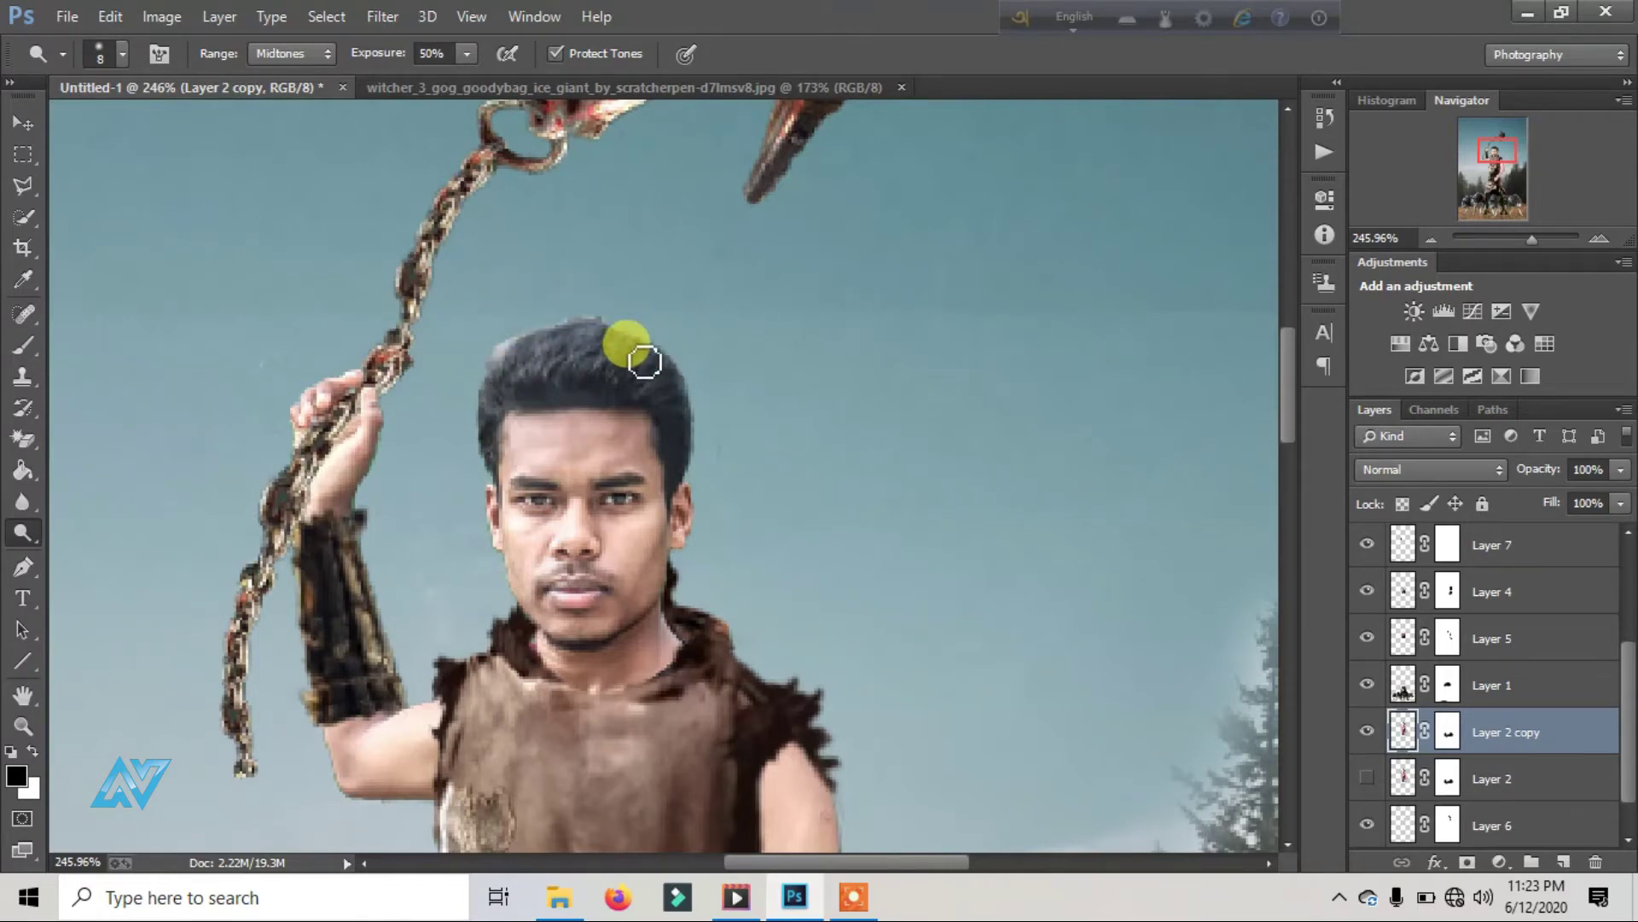
Step: Revert to the Duplicate Layer history state, discarding the dodge strokes
click(1324, 117)
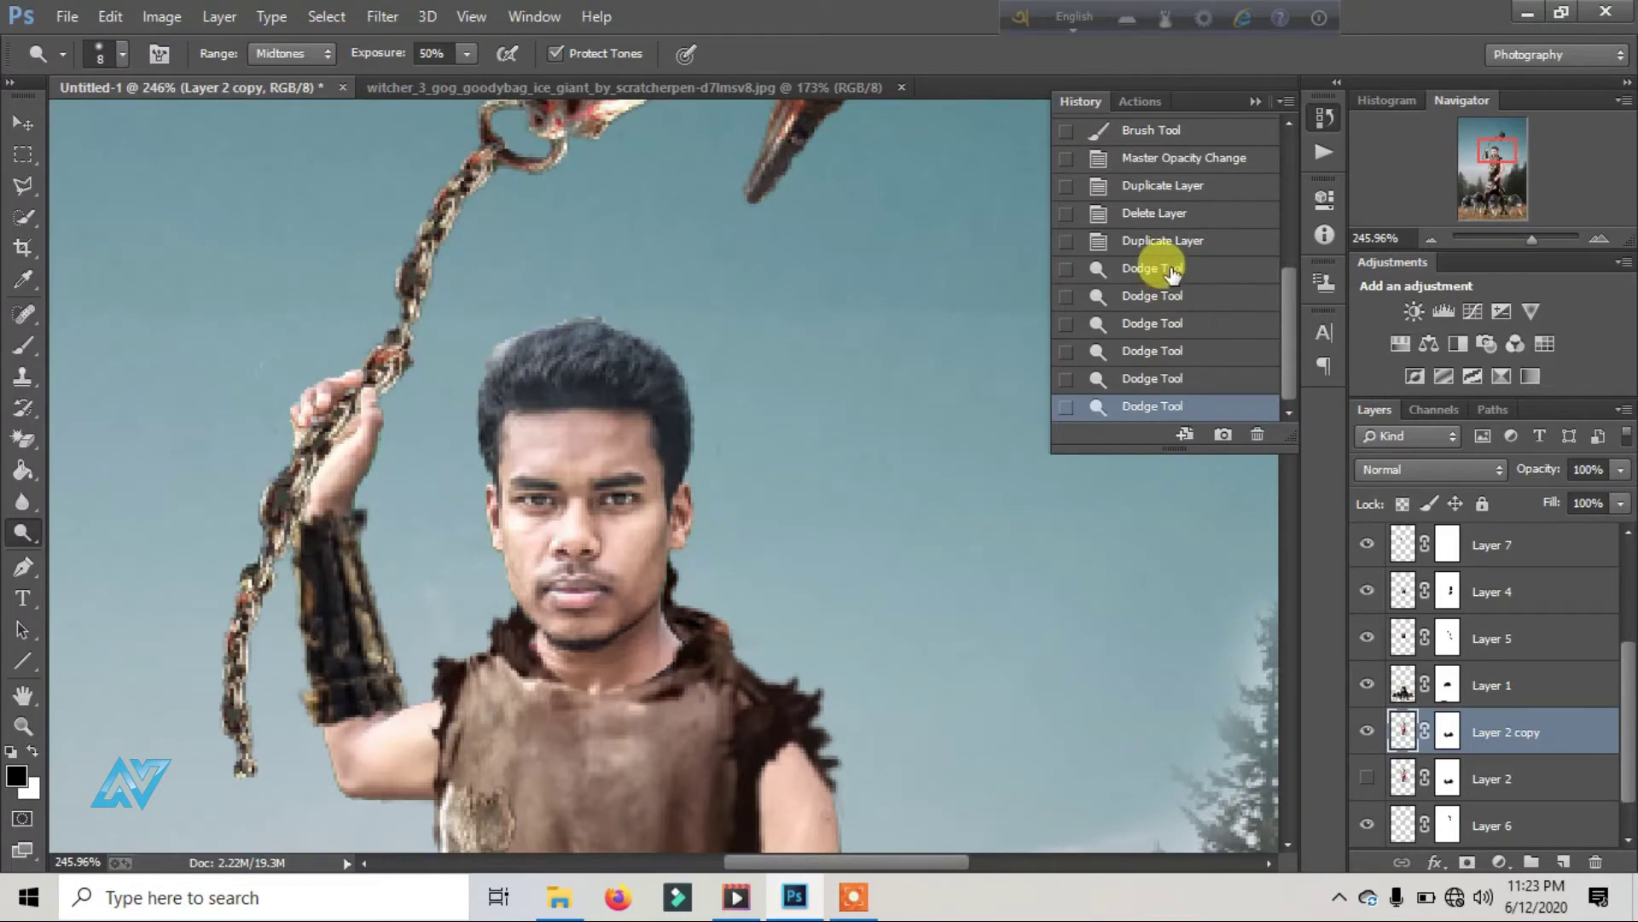
click(1171, 240)
click(853, 896)
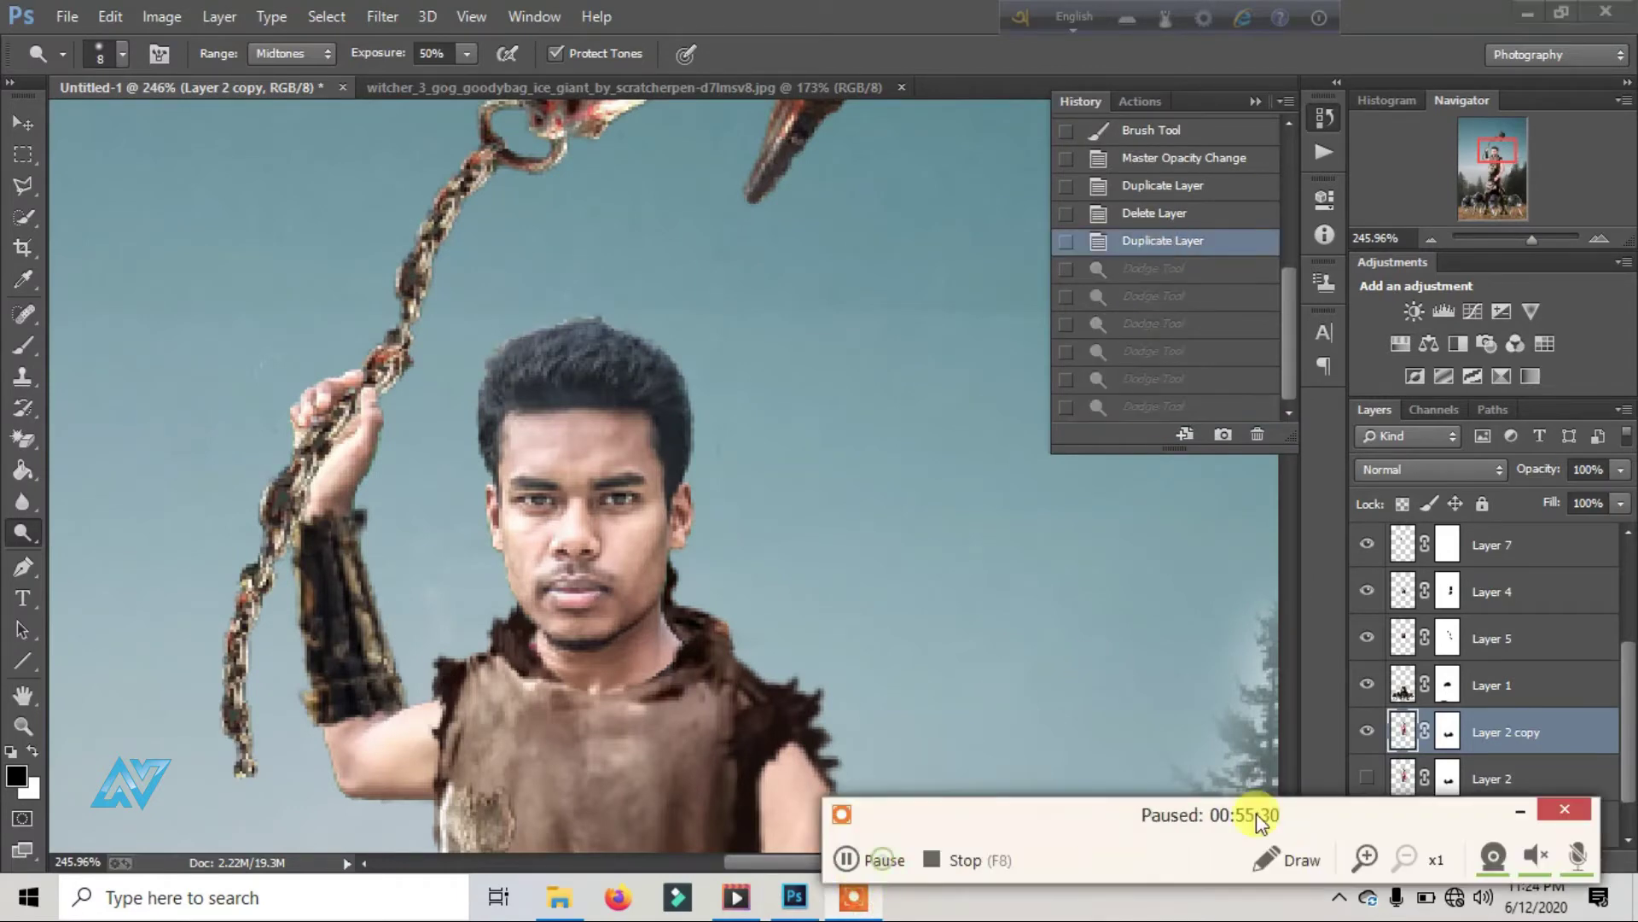
click(1526, 812)
drag(23, 502, 86, 536)
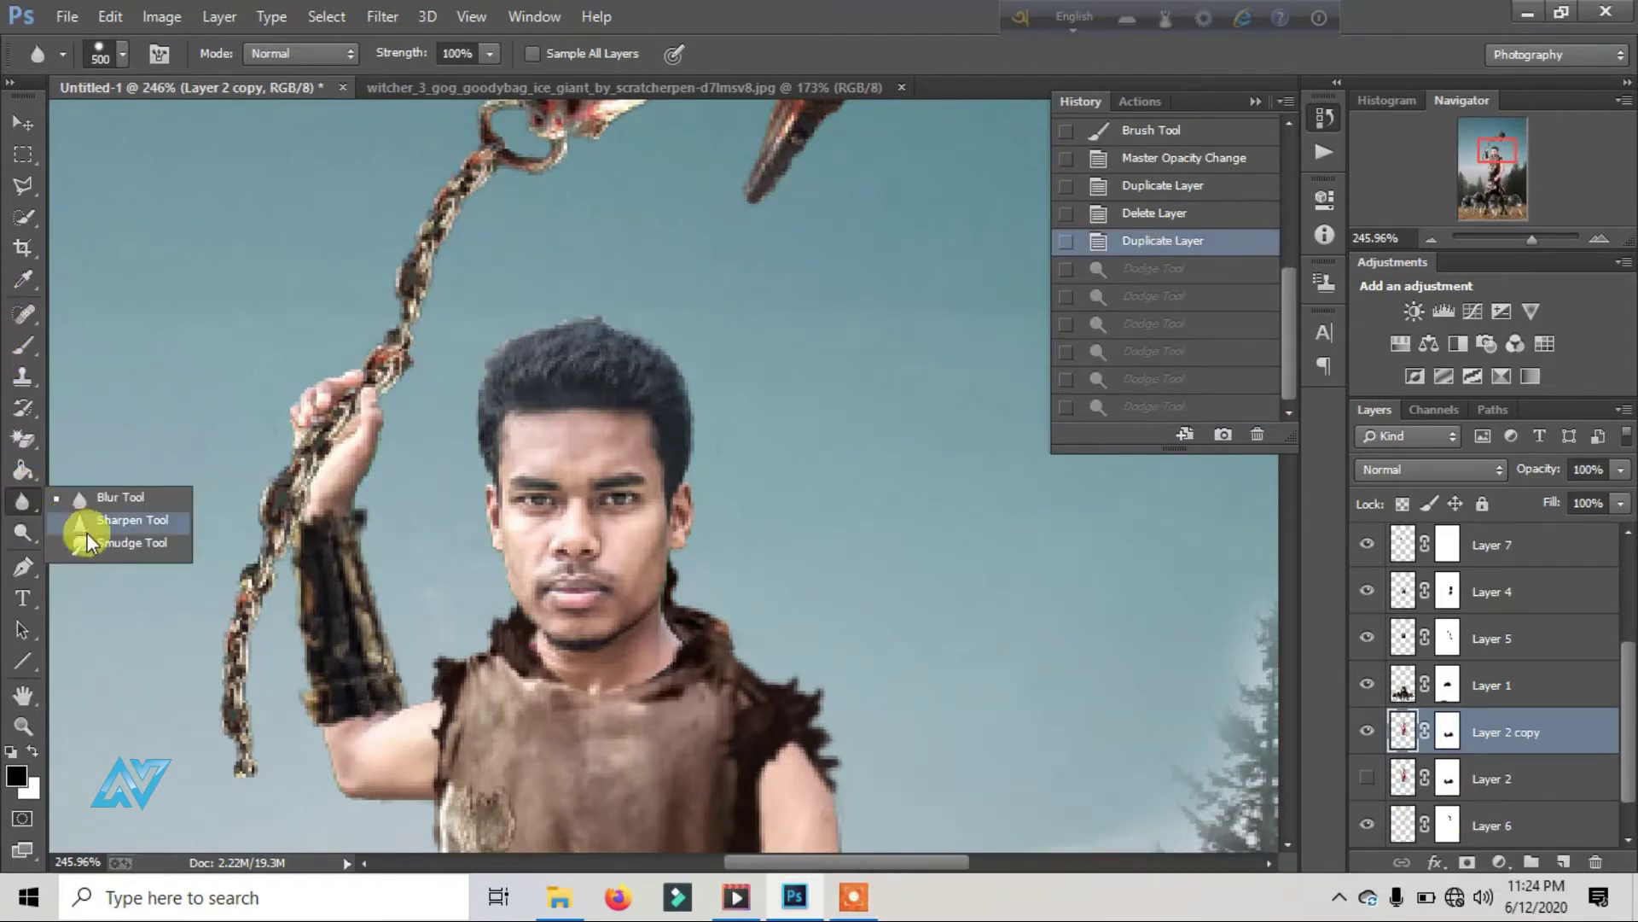
Step: Smudge the hair edge above the head with a 39 px brush, then undo it
right_click(583, 373)
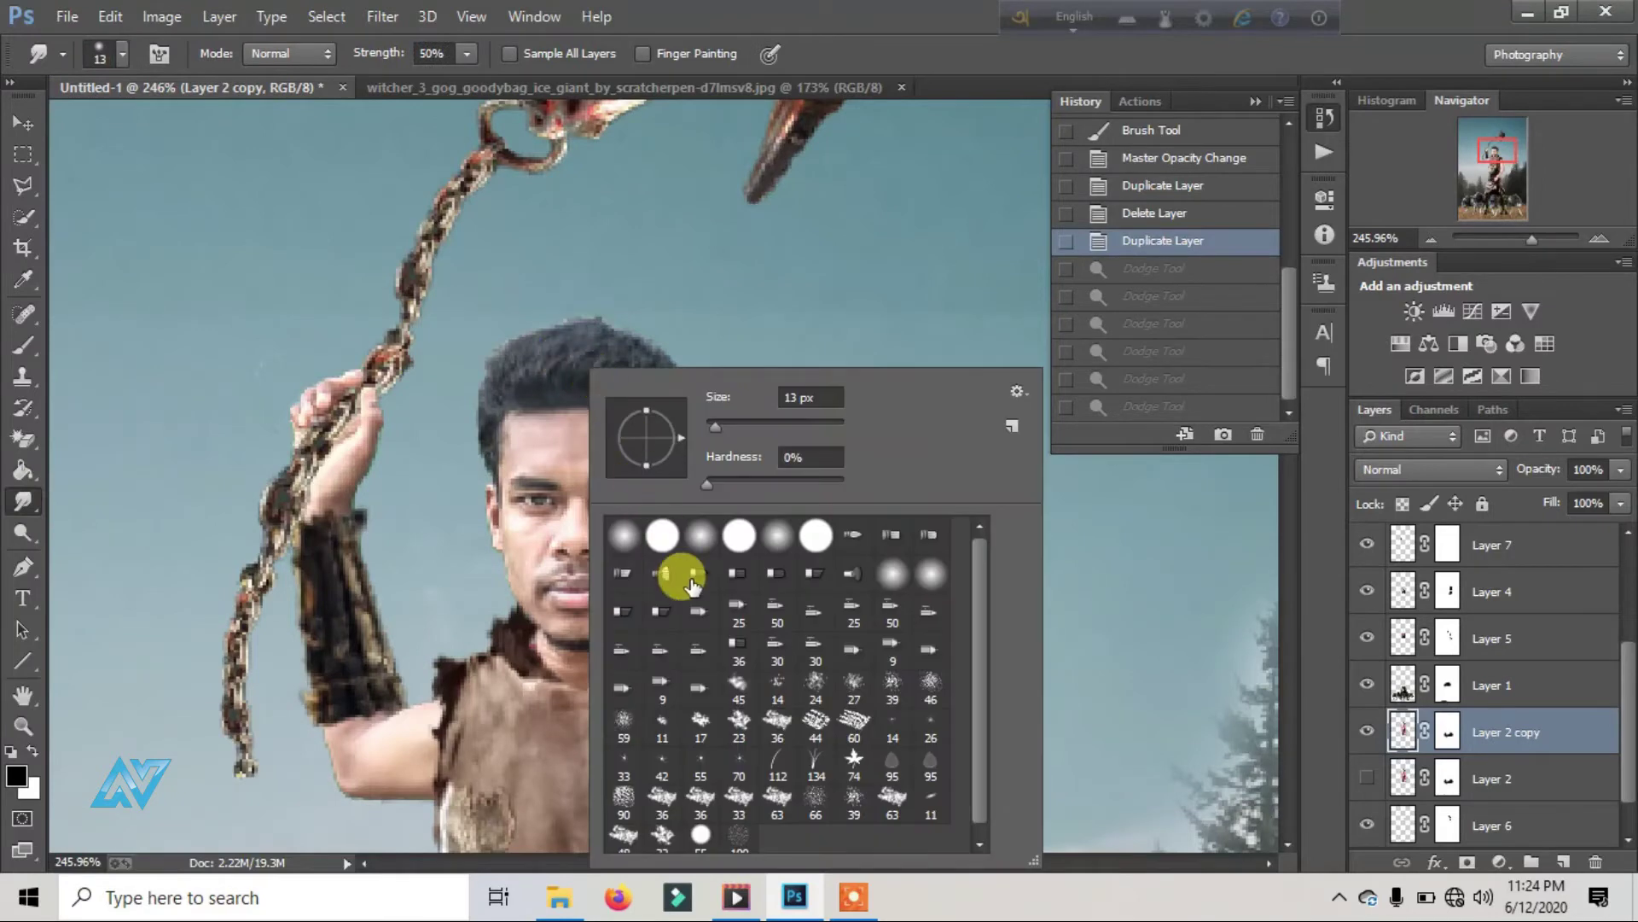
double_click(854, 792)
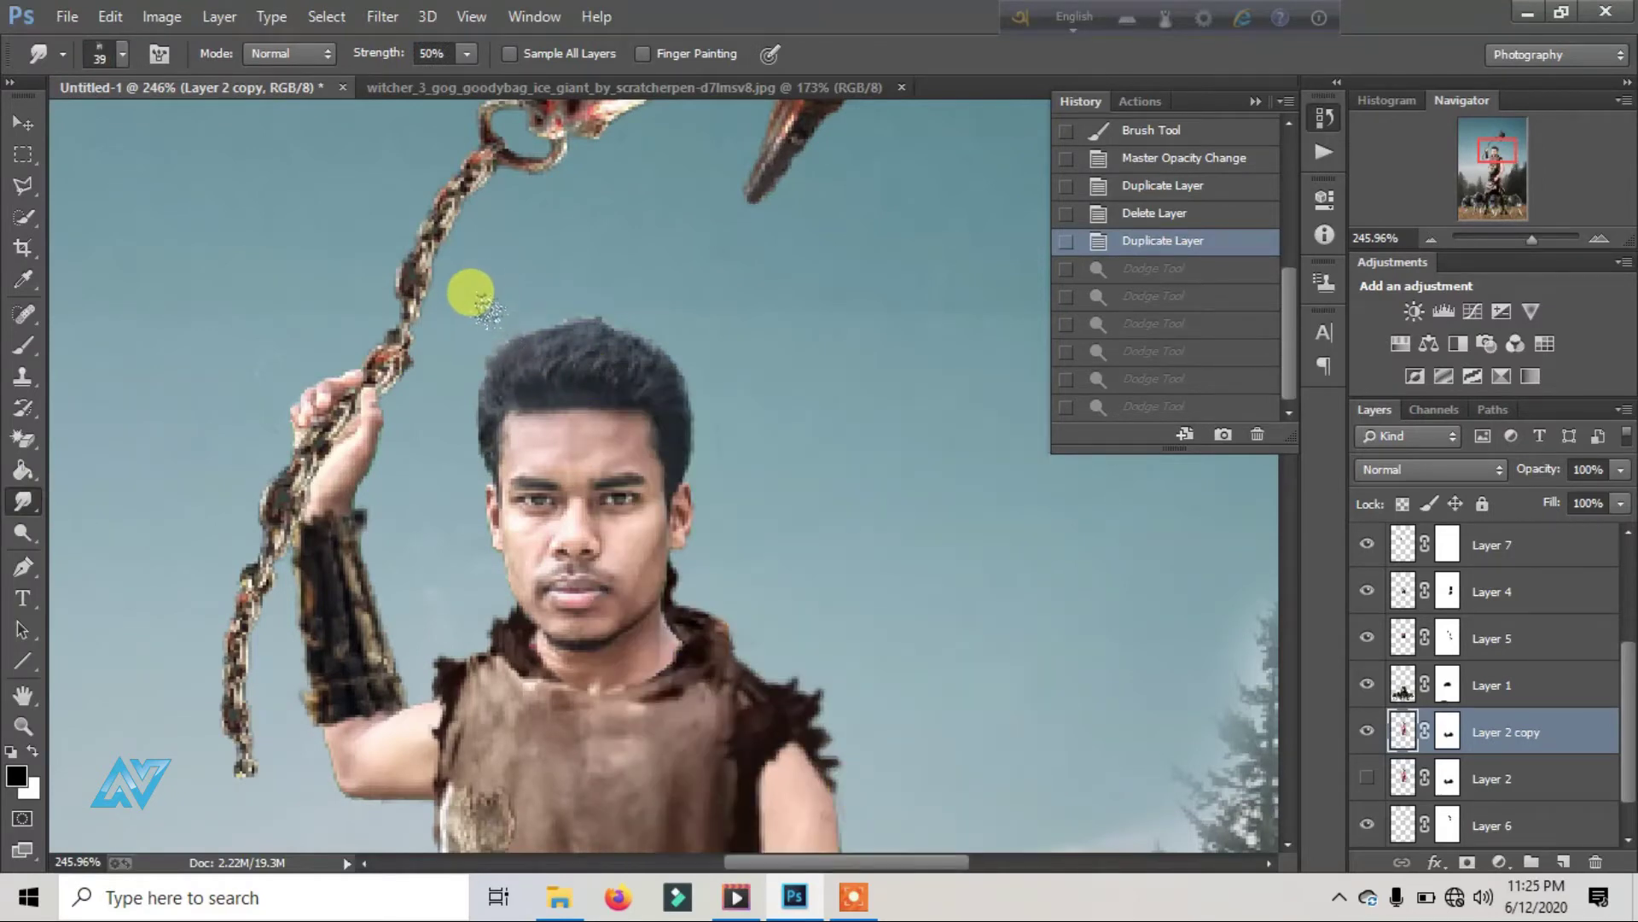
mouse_move(470, 292)
mouse_down()
mouse_move(592, 315)
mouse_move(666, 354)
mouse_up()
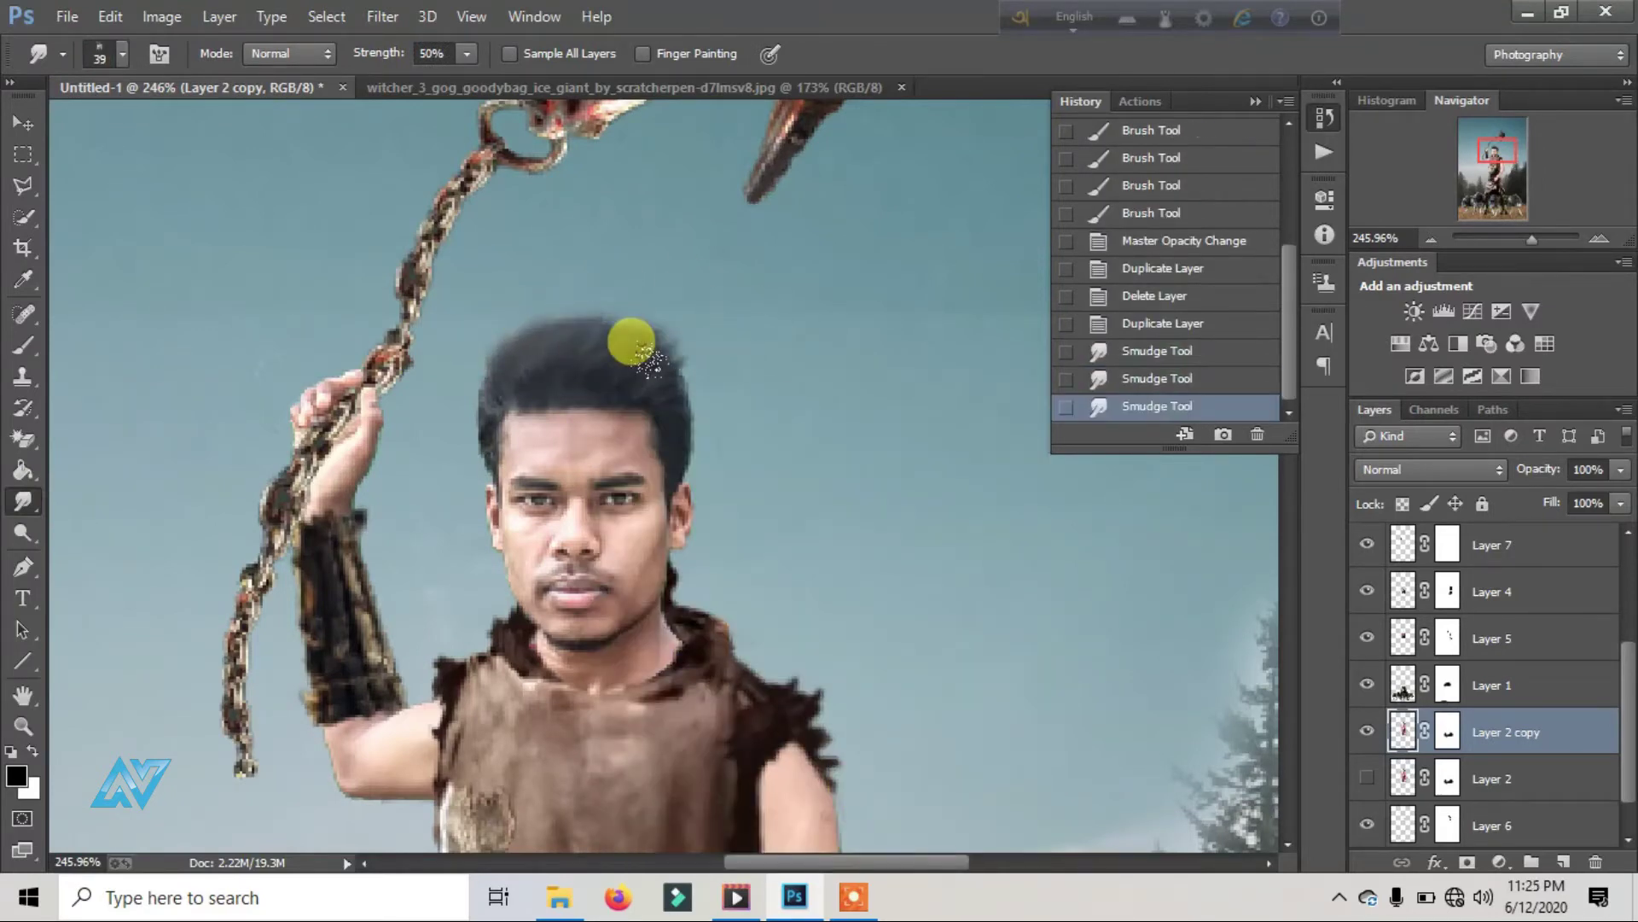
key(ctrl+alt+z)
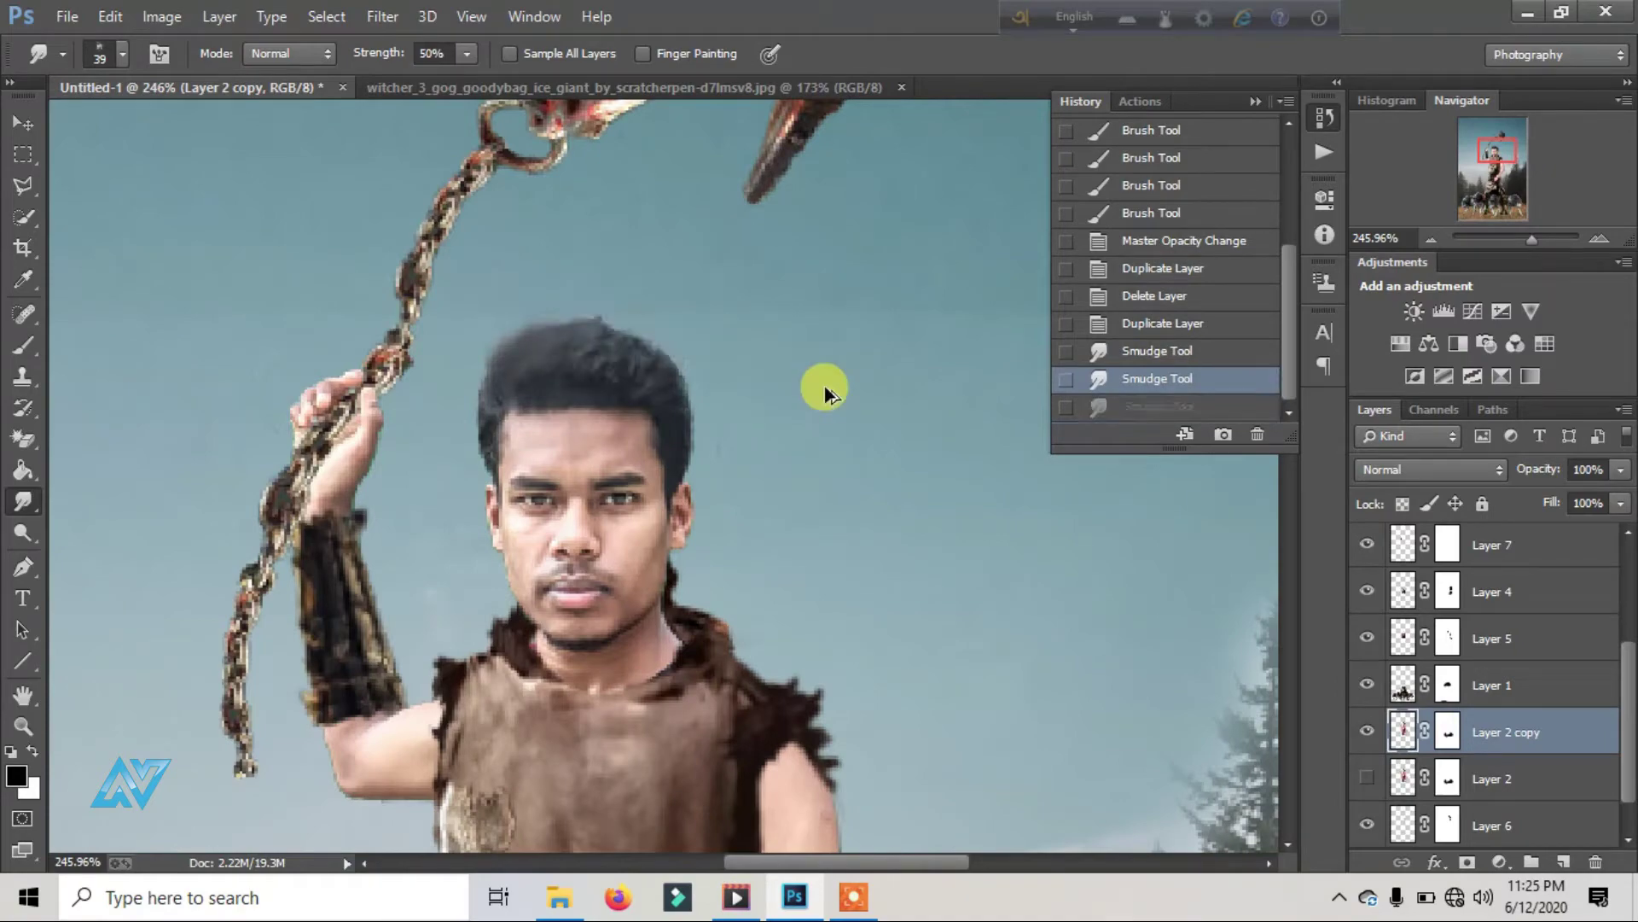
key(ctrl+alt+z)
key(ctrl+alt+z)
Step: Smudge wispy hair strands upward along the top of the head with a size 9 brush
drag(1530, 236, 1549, 238)
scroll(231, 177, up, 2)
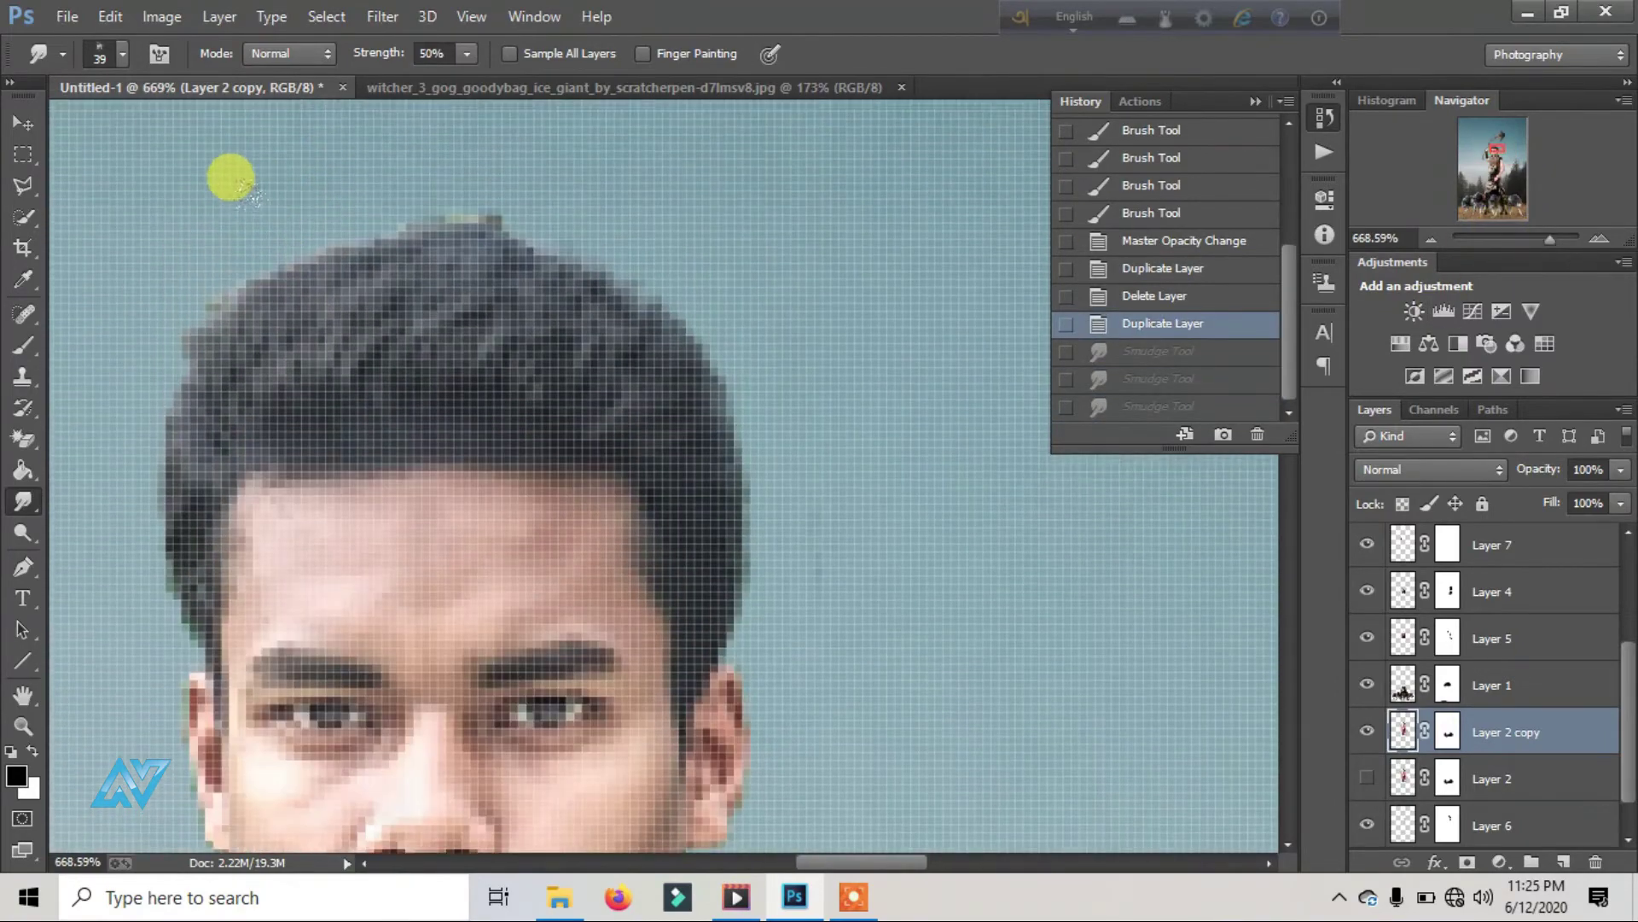
key(bracketleft)
key(bracketleft)
key(bracketleft)
key(ctrl+shift+z)
key(ctrl+shift+z)
key(ctrl+shift+z)
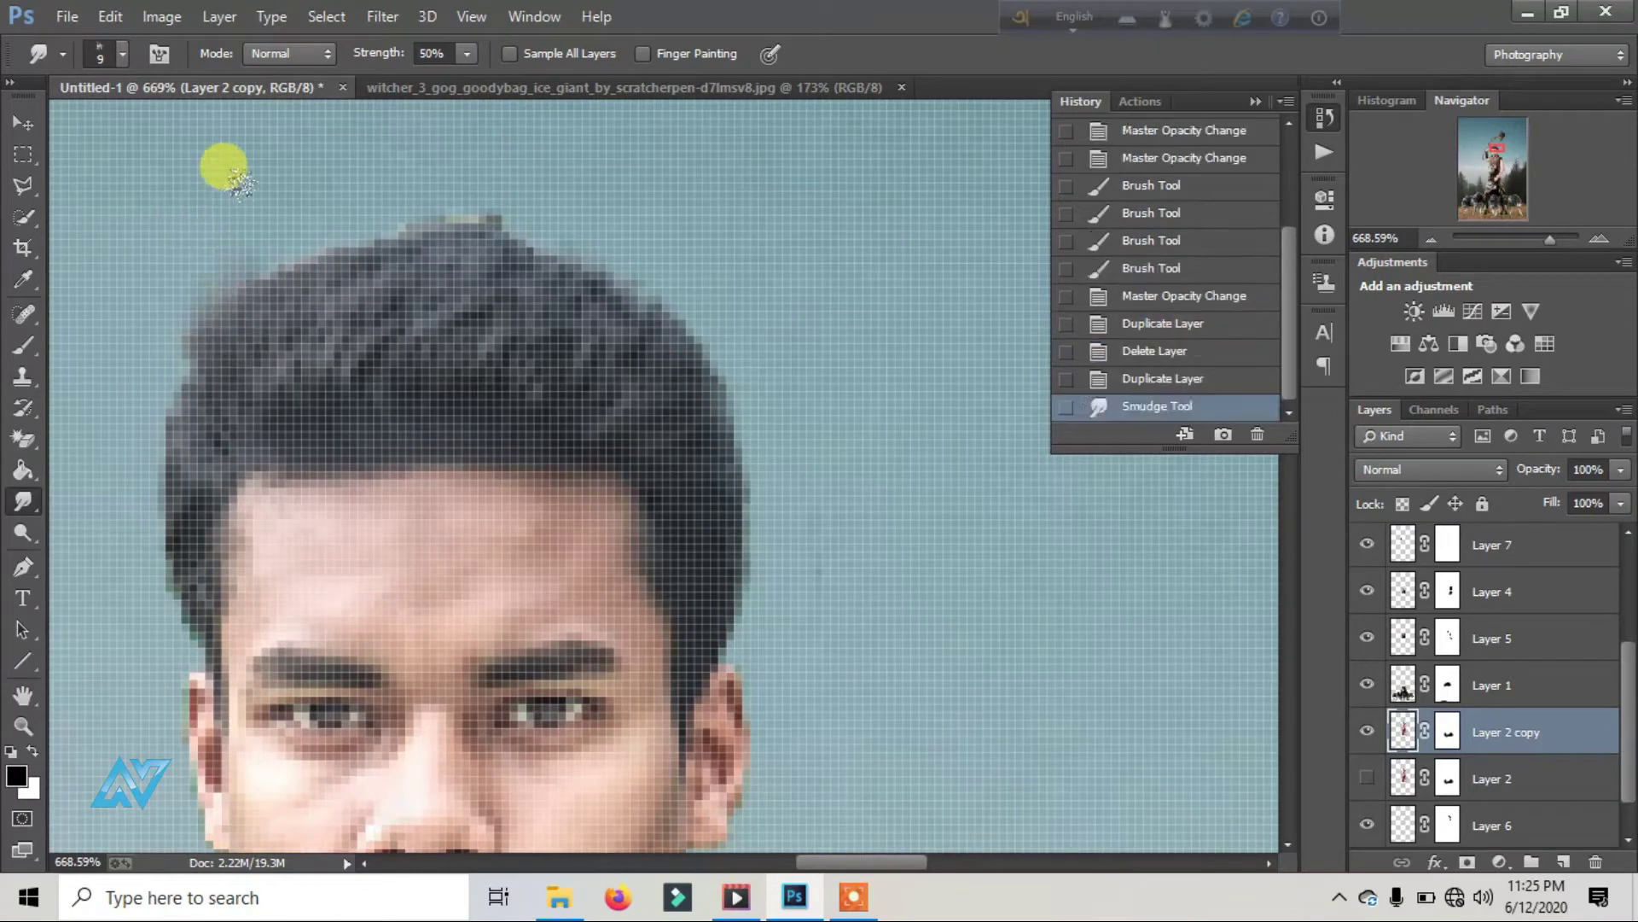
drag(298, 273, 341, 205)
mouse_move(367, 248)
mouse_down()
mouse_move(380, 168)
mouse_move(373, 234)
mouse_move(426, 197)
mouse_up()
mouse_move(470, 273)
mouse_down()
mouse_move(456, 209)
mouse_move(560, 194)
mouse_move(578, 318)
mouse_move(632, 375)
mouse_up()
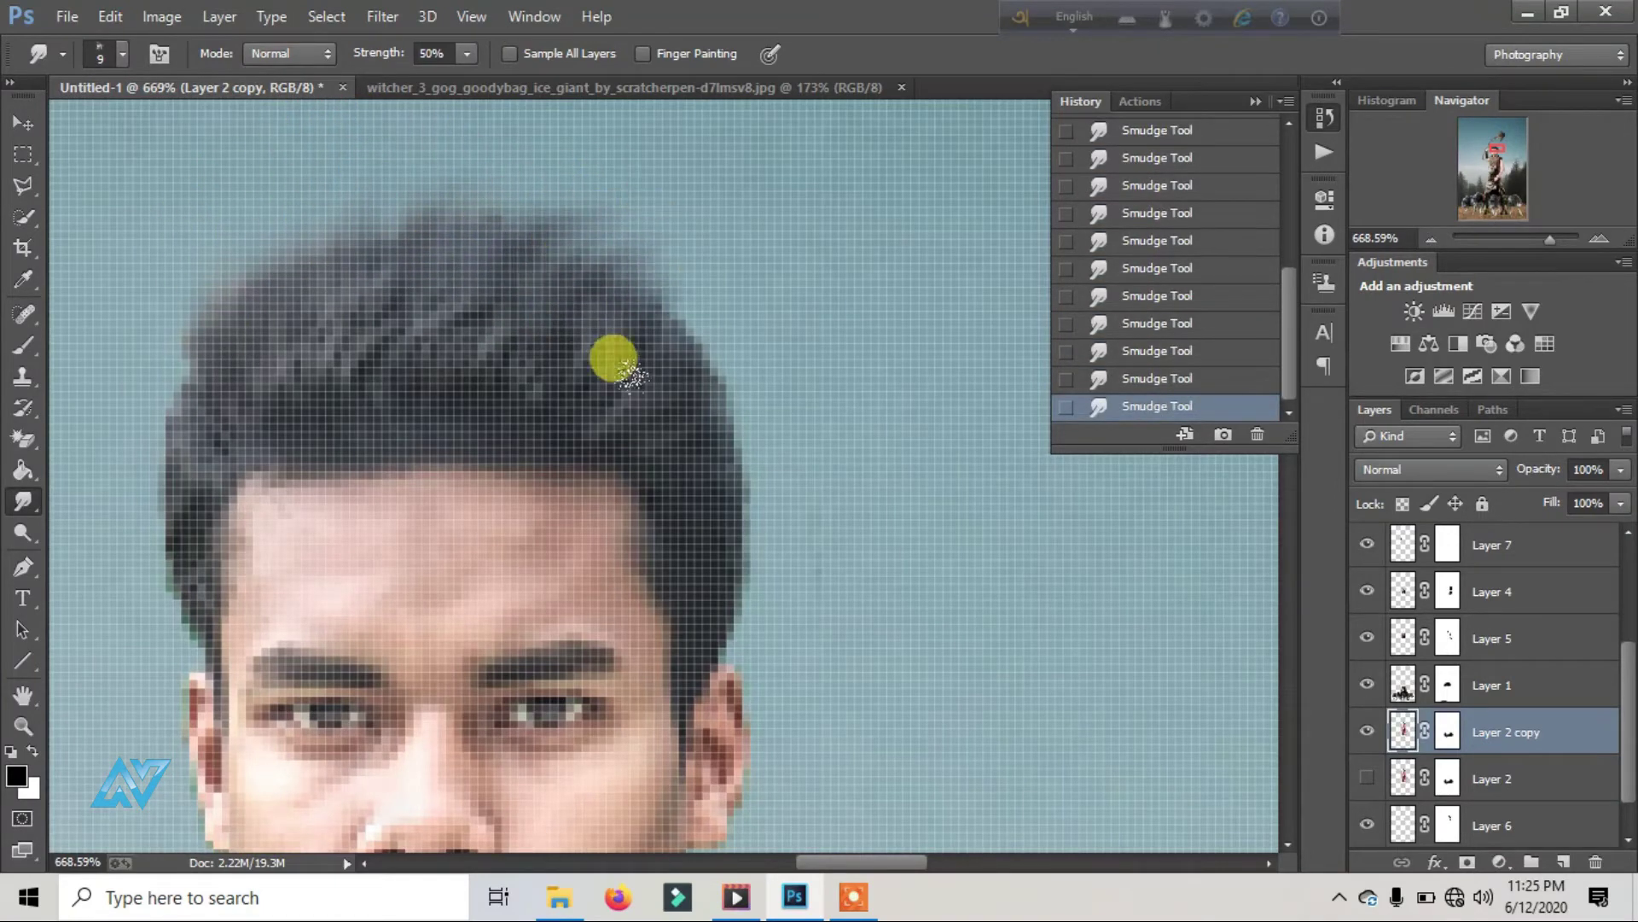
Step: Step back in History to keep only the first smudge state, then review the hair
click(1513, 239)
drag(1513, 239, 1528, 237)
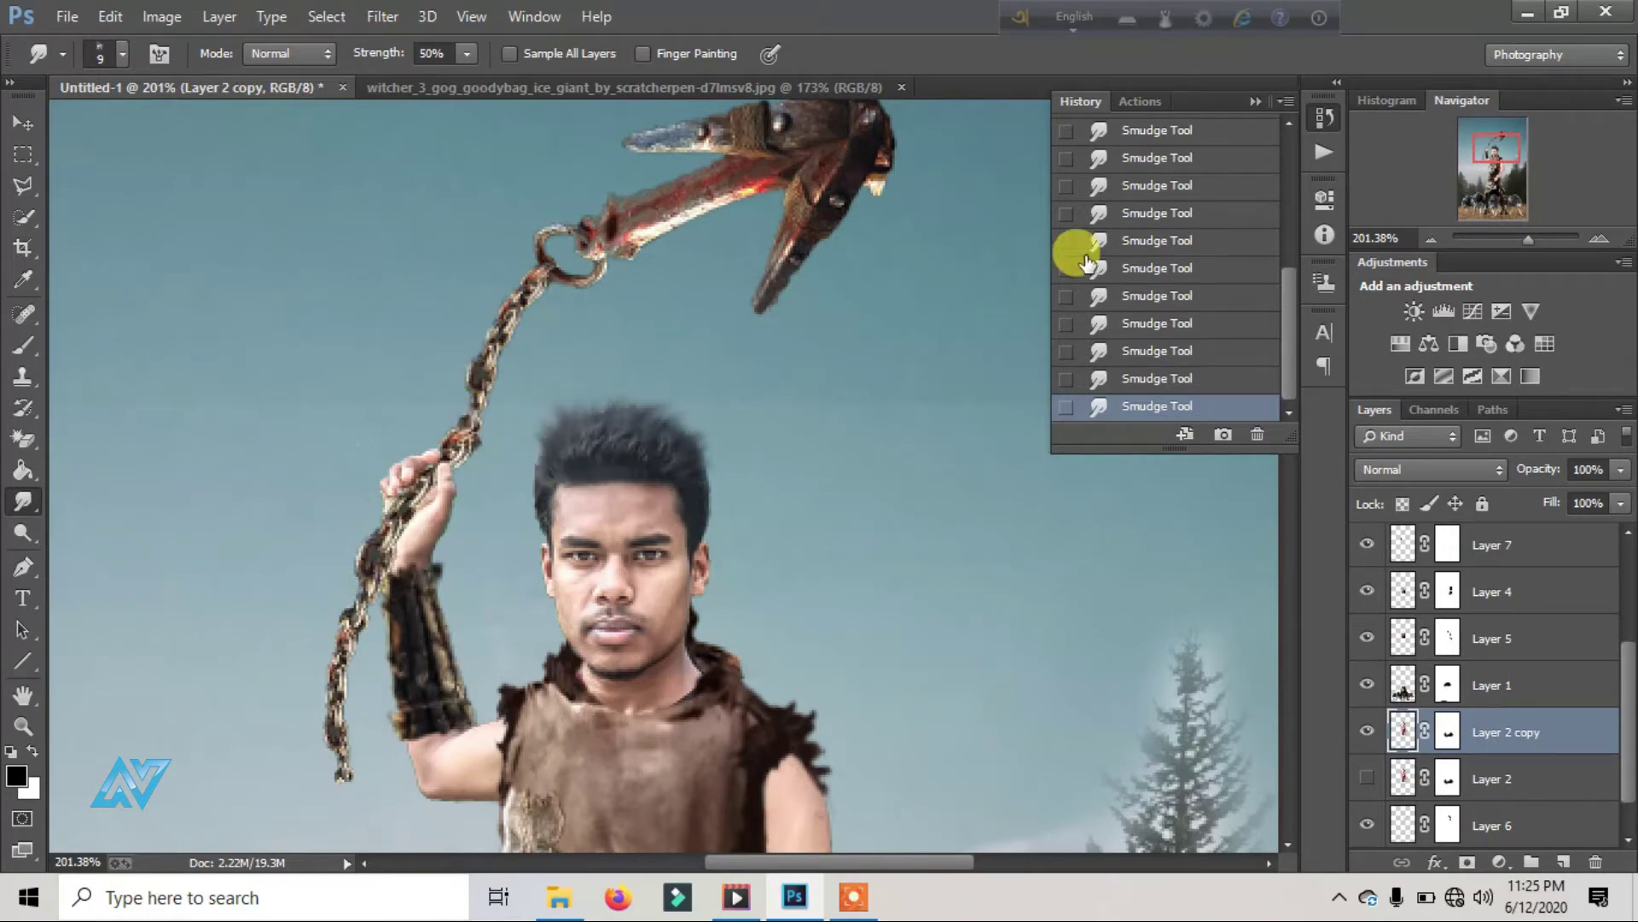
click(1208, 185)
scroll(1189, 241, up, 3)
click(1160, 181)
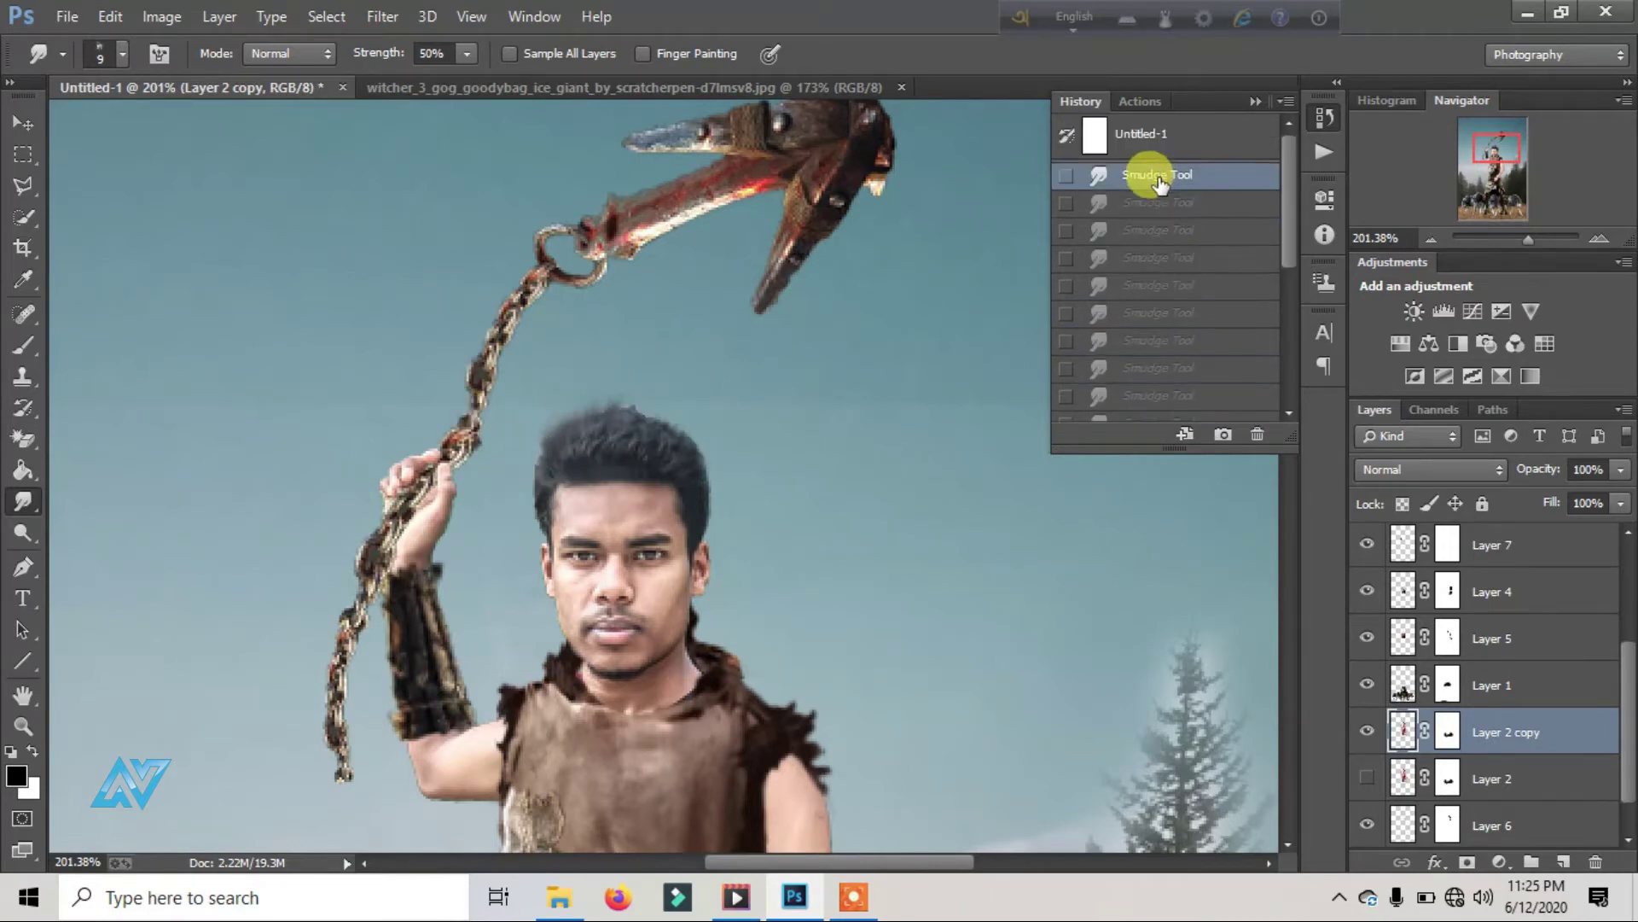
click(1141, 135)
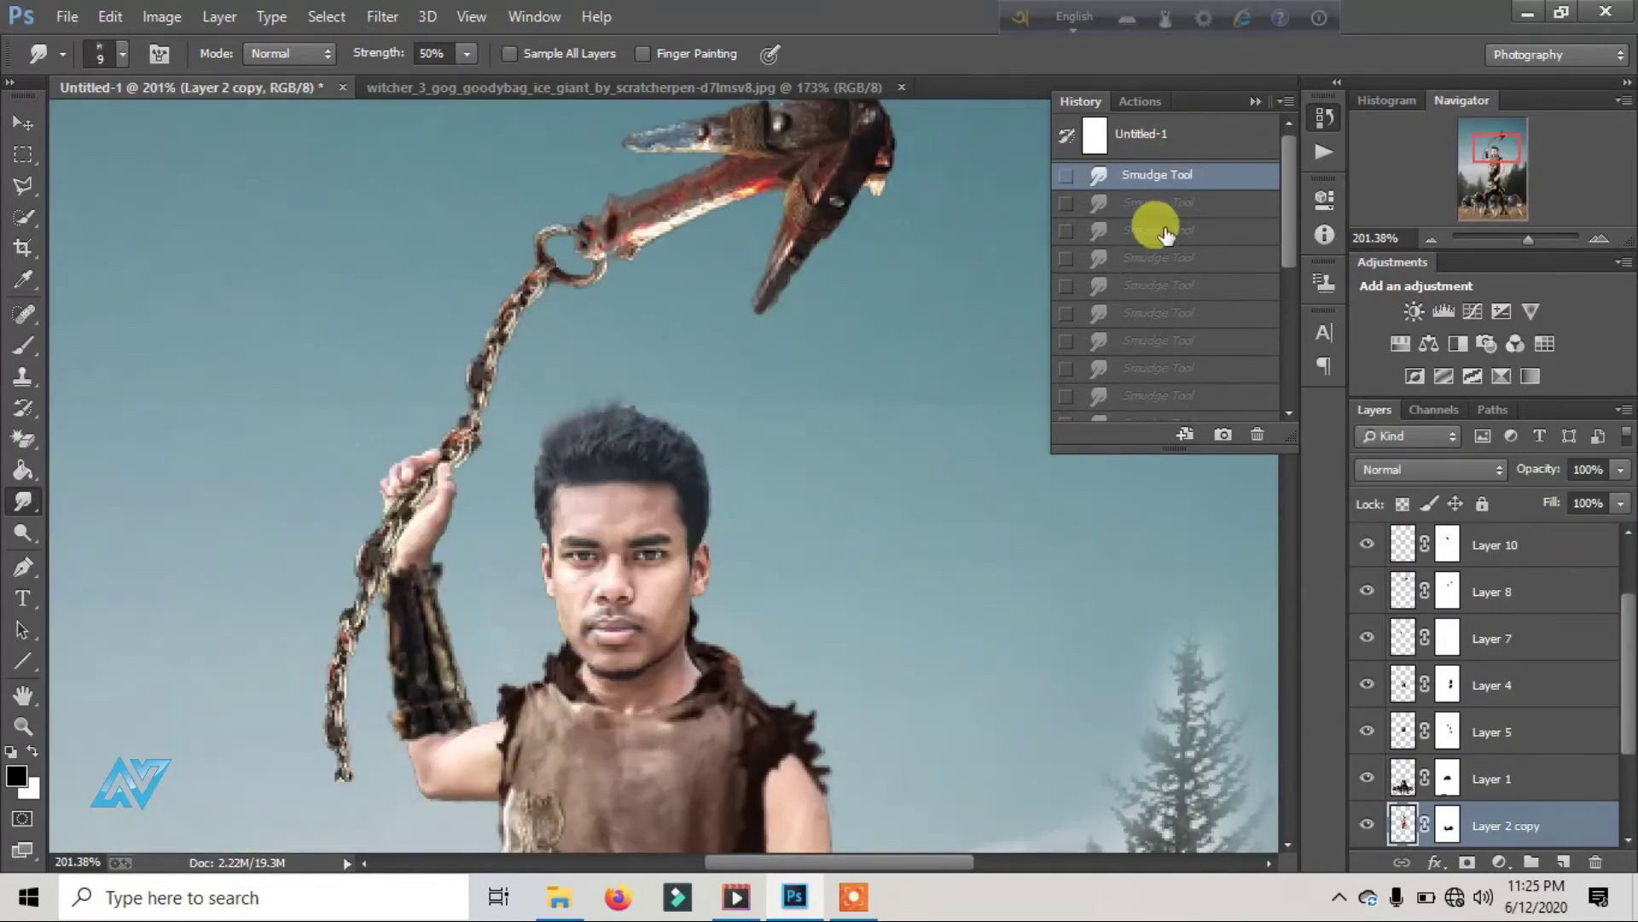
click(1323, 119)
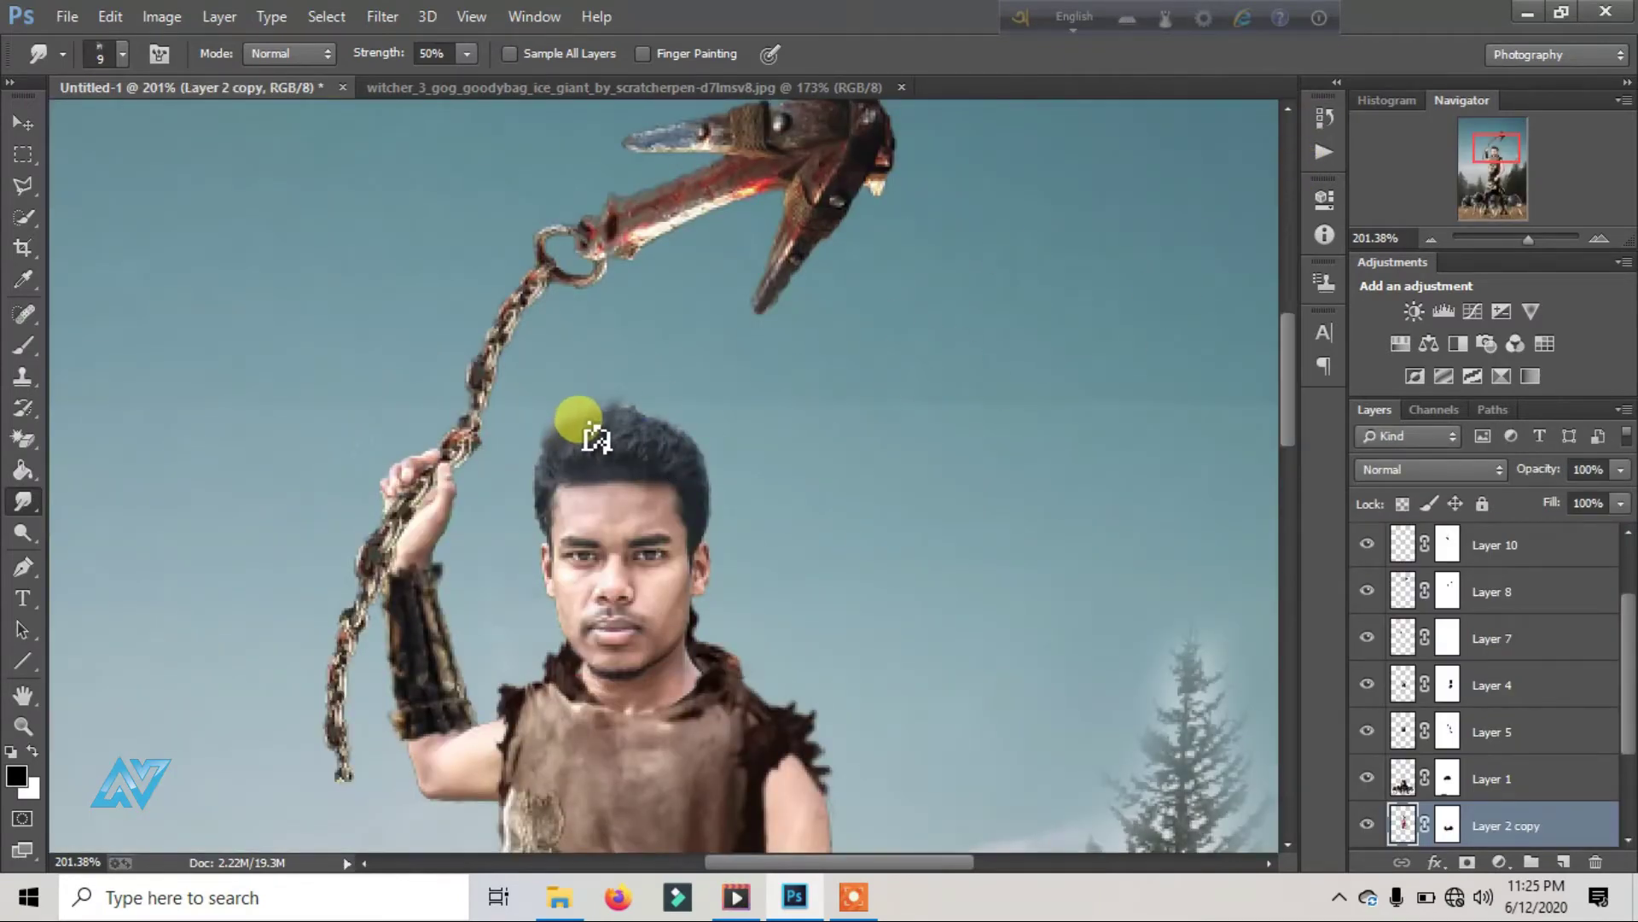
scroll(596, 437, down, 2)
drag(1531, 237, 1537, 237)
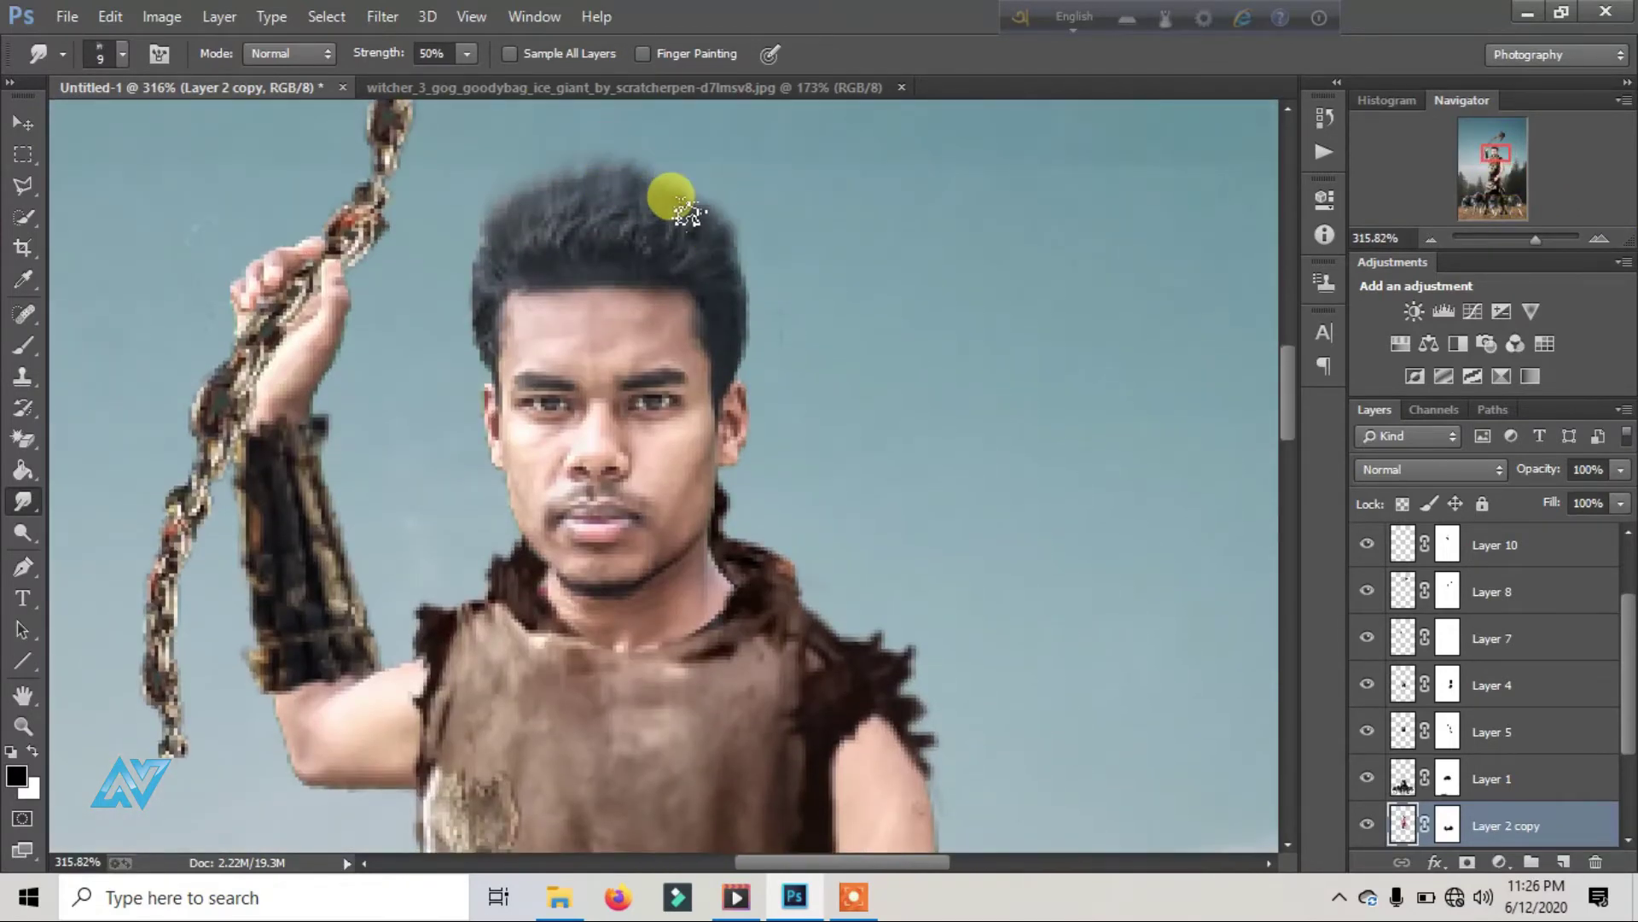
drag(1536, 237, 1513, 238)
scroll(1625, 567, up, 2)
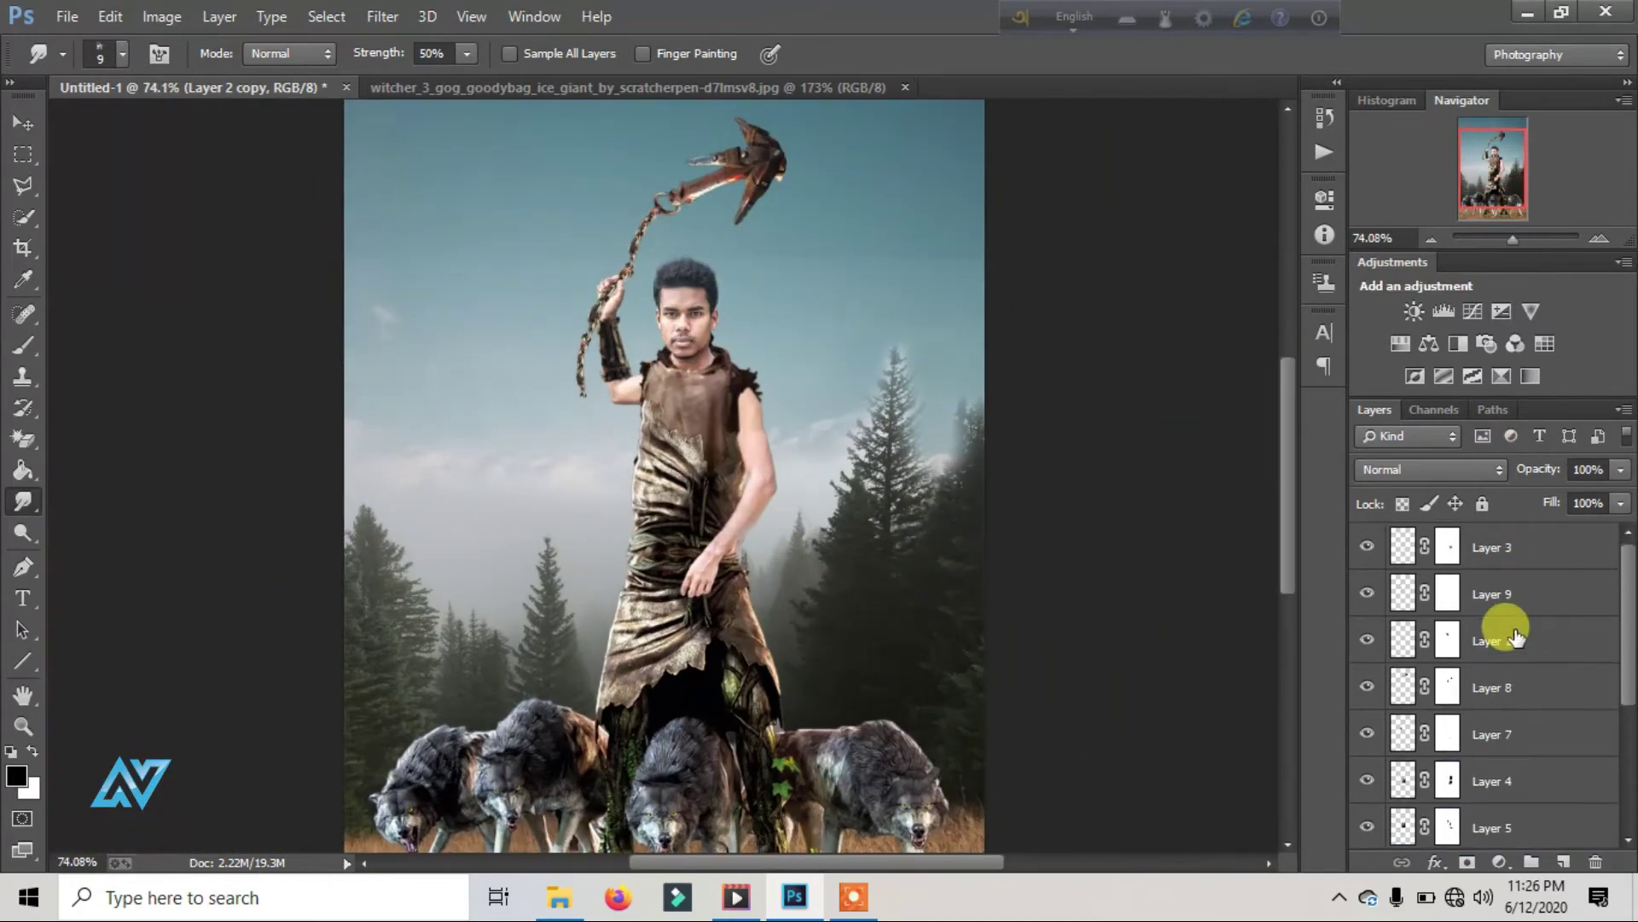
Step: Paint dark shading over the left shoulder on Layer 5 with a low-opacity brush
scroll(1499, 621, down, 5)
click(1513, 590)
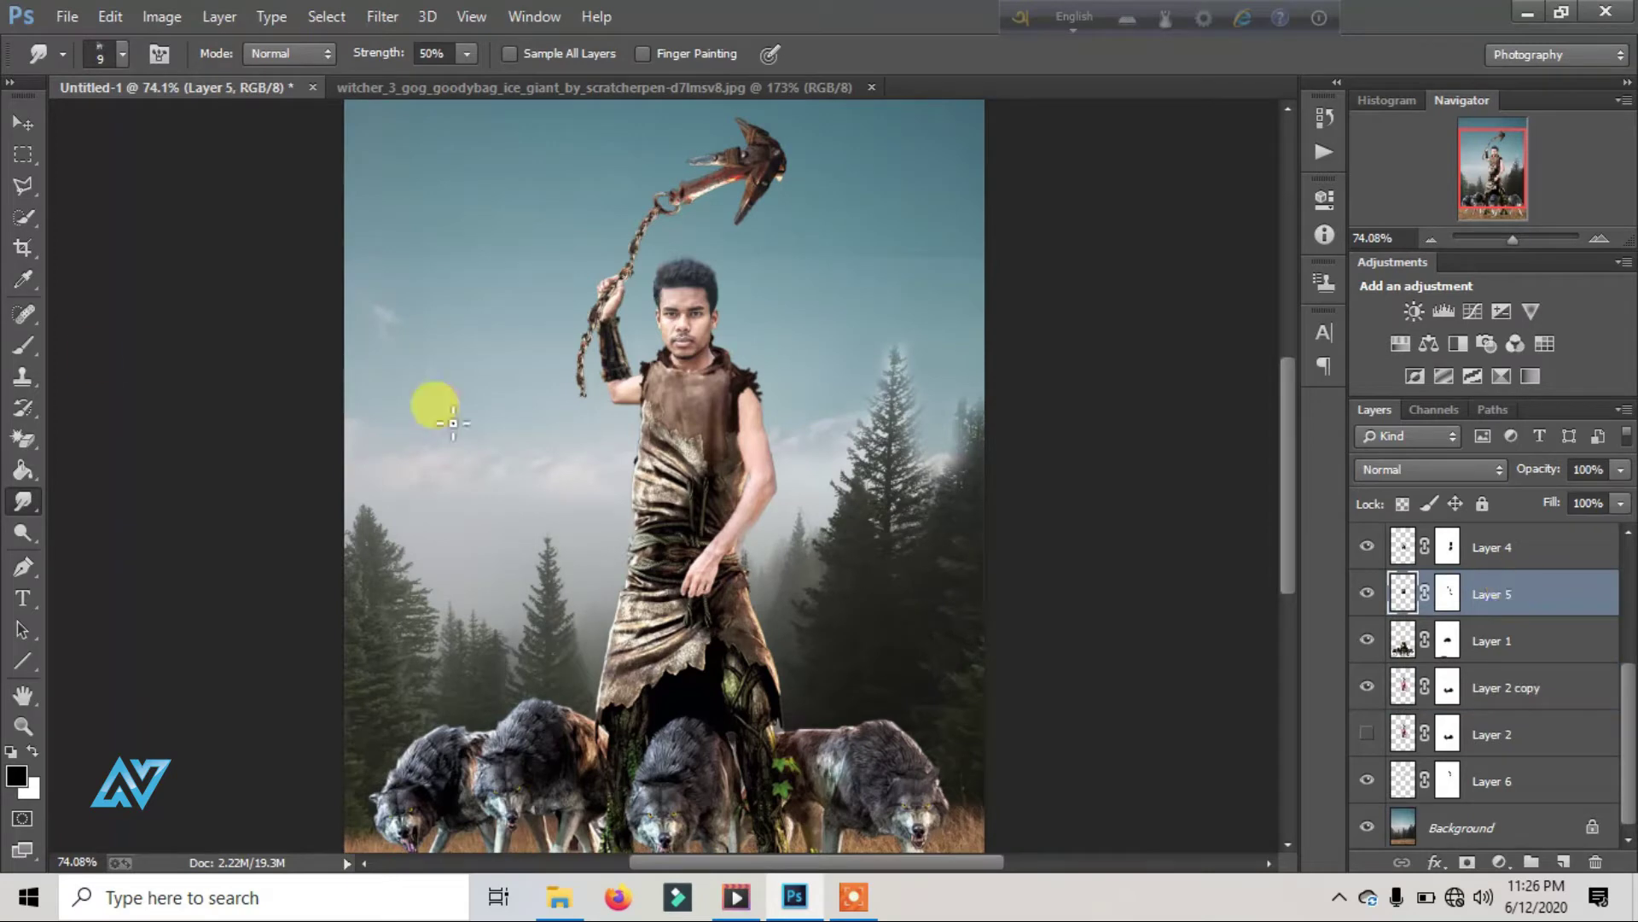
click(19, 352)
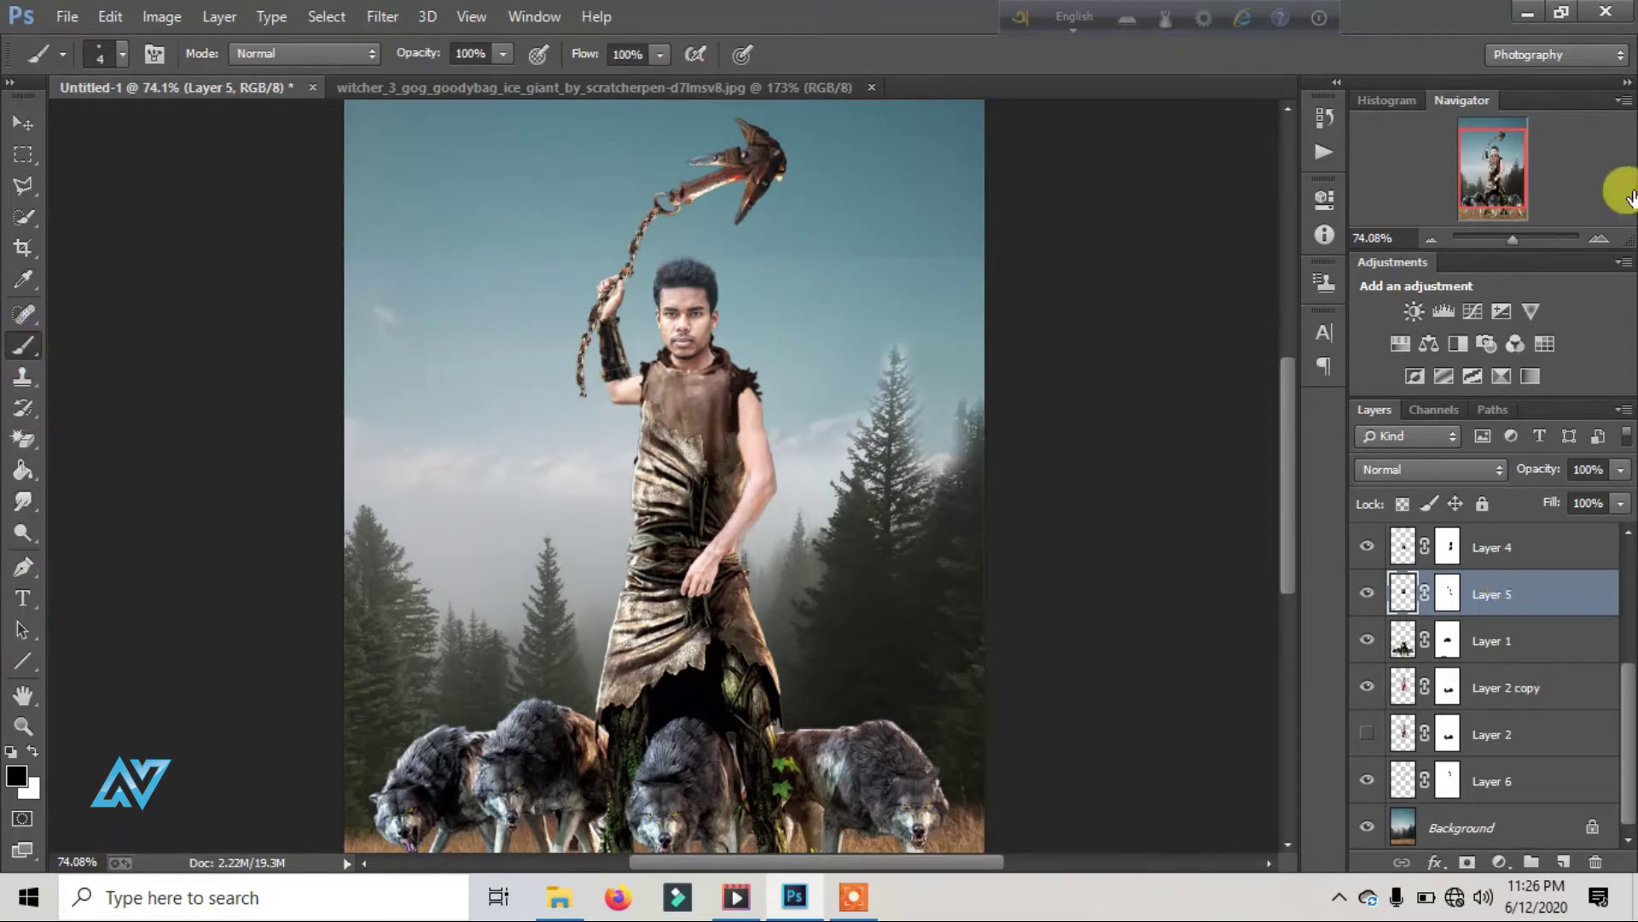
alt+scroll(688, 479, up, 5)
scroll(939, 384, up, 2)
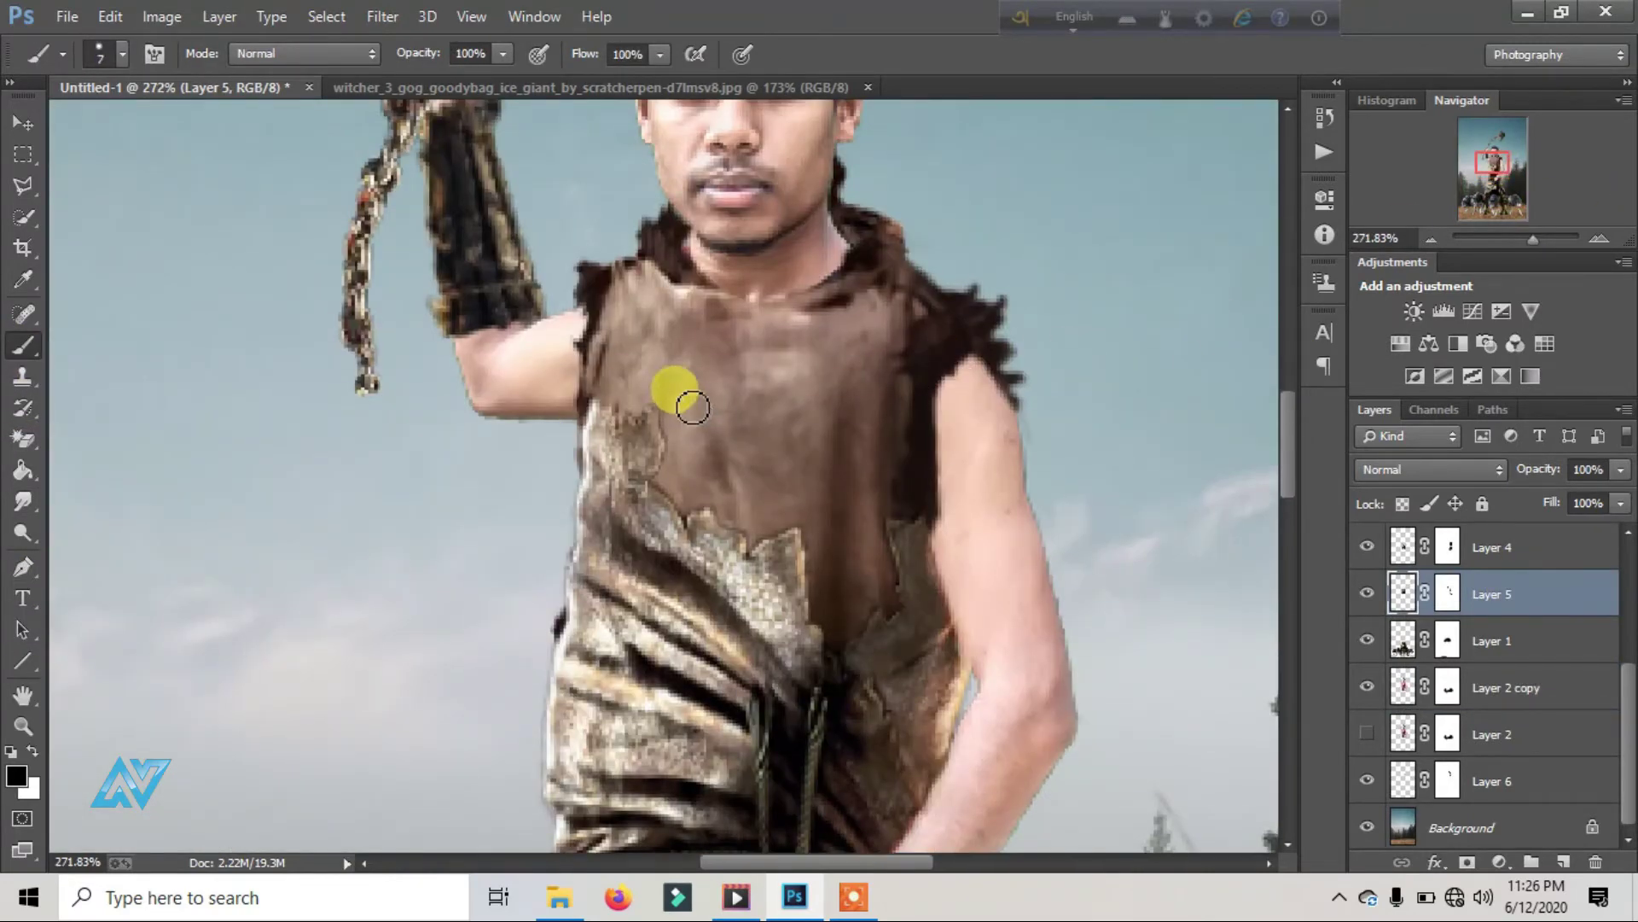
drag(414, 53, 338, 55)
drag(597, 229, 581, 352)
Step: Darken the chest with a soft round brush at 19% opacity
right_click(627, 384)
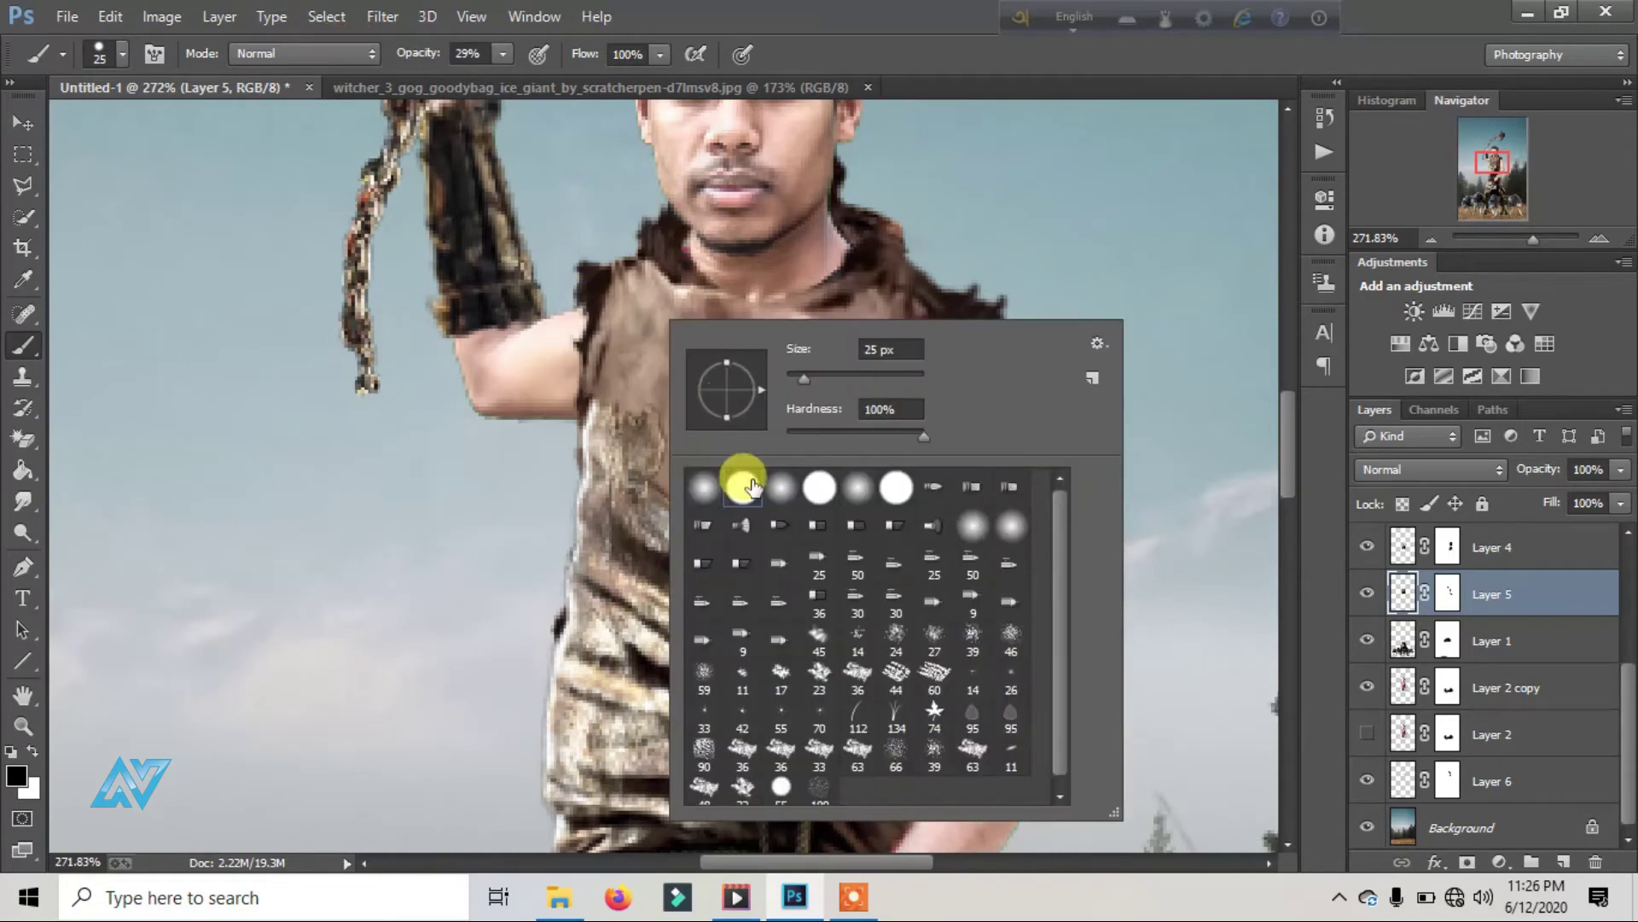
click(586, 310)
drag(418, 53, 401, 51)
mouse_move(584, 349)
mouse_down()
mouse_move(668, 505)
mouse_move(851, 575)
mouse_move(869, 531)
mouse_move(830, 348)
mouse_move(778, 330)
mouse_move(800, 564)
mouse_move(619, 418)
mouse_up()
Step: Shade the shirt and tattered costume on Layer 4, then zoom out to the full figure
click(1485, 549)
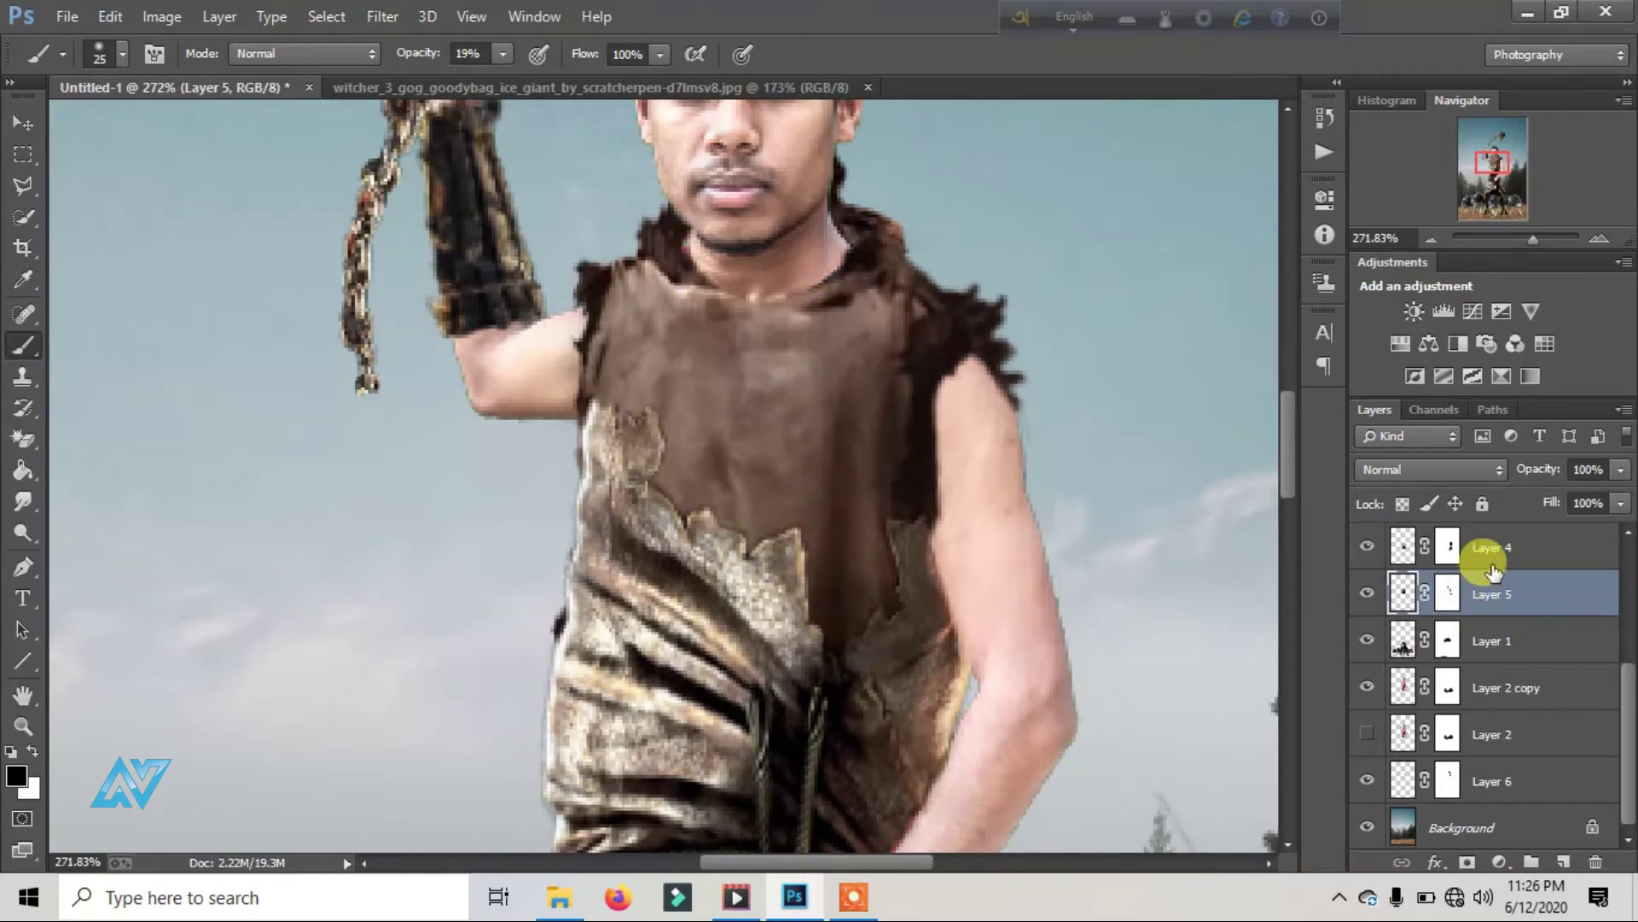
mouse_move(734, 648)
mouse_down()
mouse_move(798, 593)
mouse_move(798, 674)
mouse_up()
scroll(779, 657, down, 2)
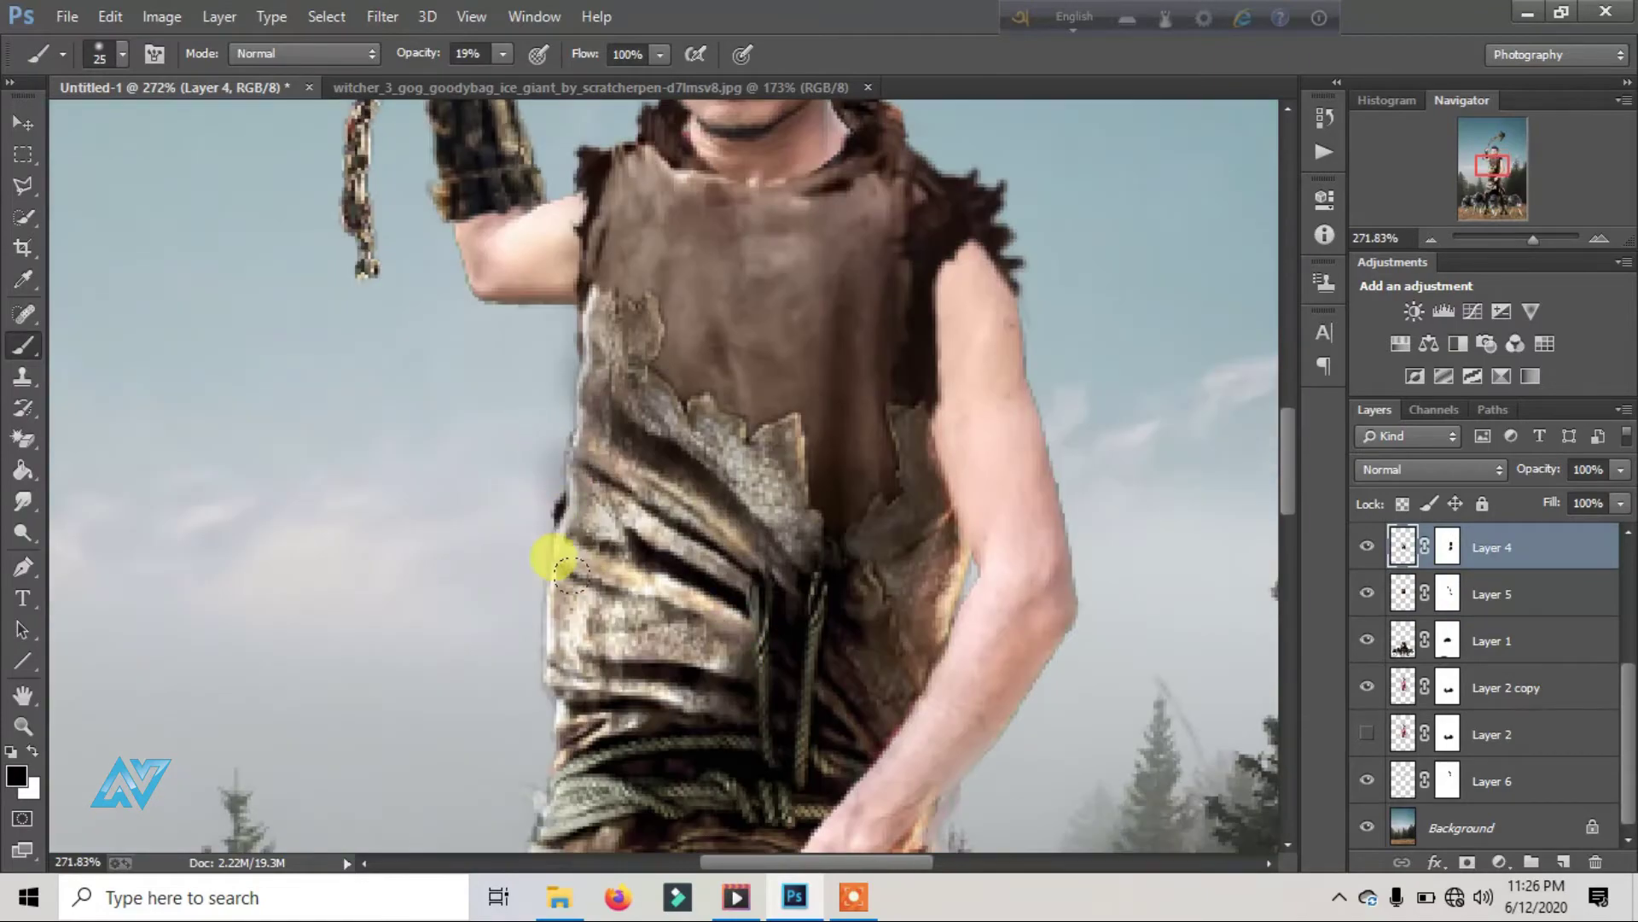
mouse_move(549, 548)
mouse_down()
mouse_move(644, 703)
mouse_move(878, 566)
mouse_up()
scroll(878, 567, down, 3)
mouse_move(889, 301)
mouse_down()
mouse_move(779, 479)
mouse_move(541, 490)
mouse_move(709, 564)
mouse_move(555, 528)
mouse_move(505, 555)
mouse_move(538, 677)
mouse_move(786, 549)
mouse_move(439, 534)
mouse_move(505, 264)
mouse_move(401, 546)
mouse_up()
scroll(709, 563, down, 3)
scroll(786, 549, down, 3)
click(1515, 237)
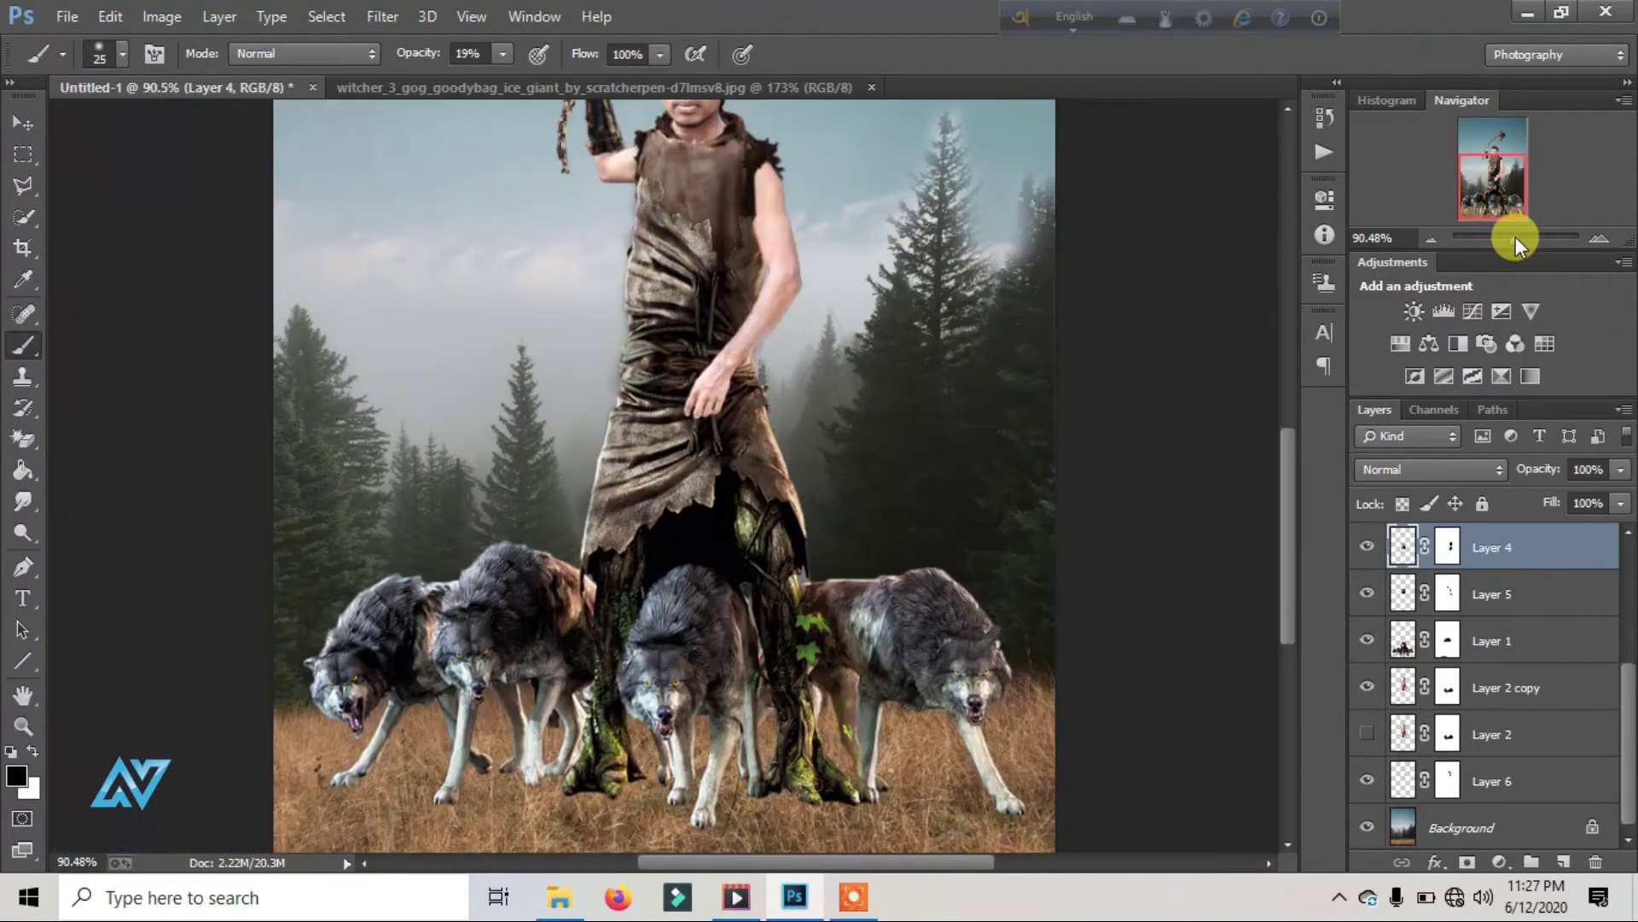
mouse_move(1523, 469)
mouse_down()
mouse_move(1479, 486)
mouse_move(1547, 488)
mouse_up()
drag(1507, 238, 1512, 239)
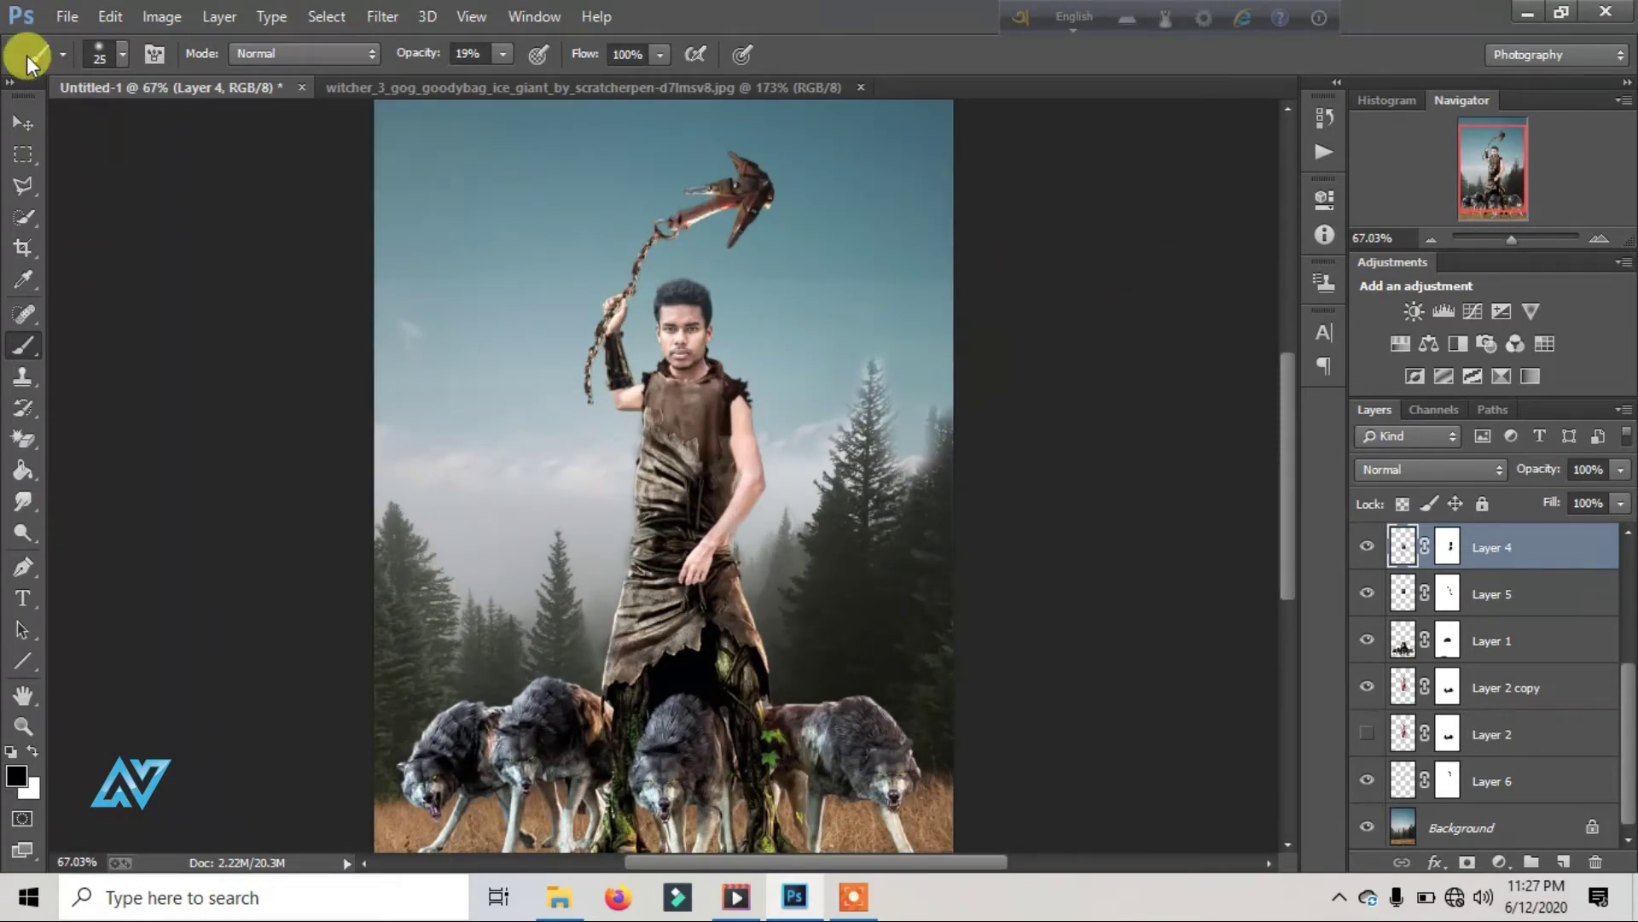
Step: Open arm_tatto_design, remove its white with the Magic Wand, and drag it into Untitled-1 as Layer 11
click(66, 17)
click(101, 66)
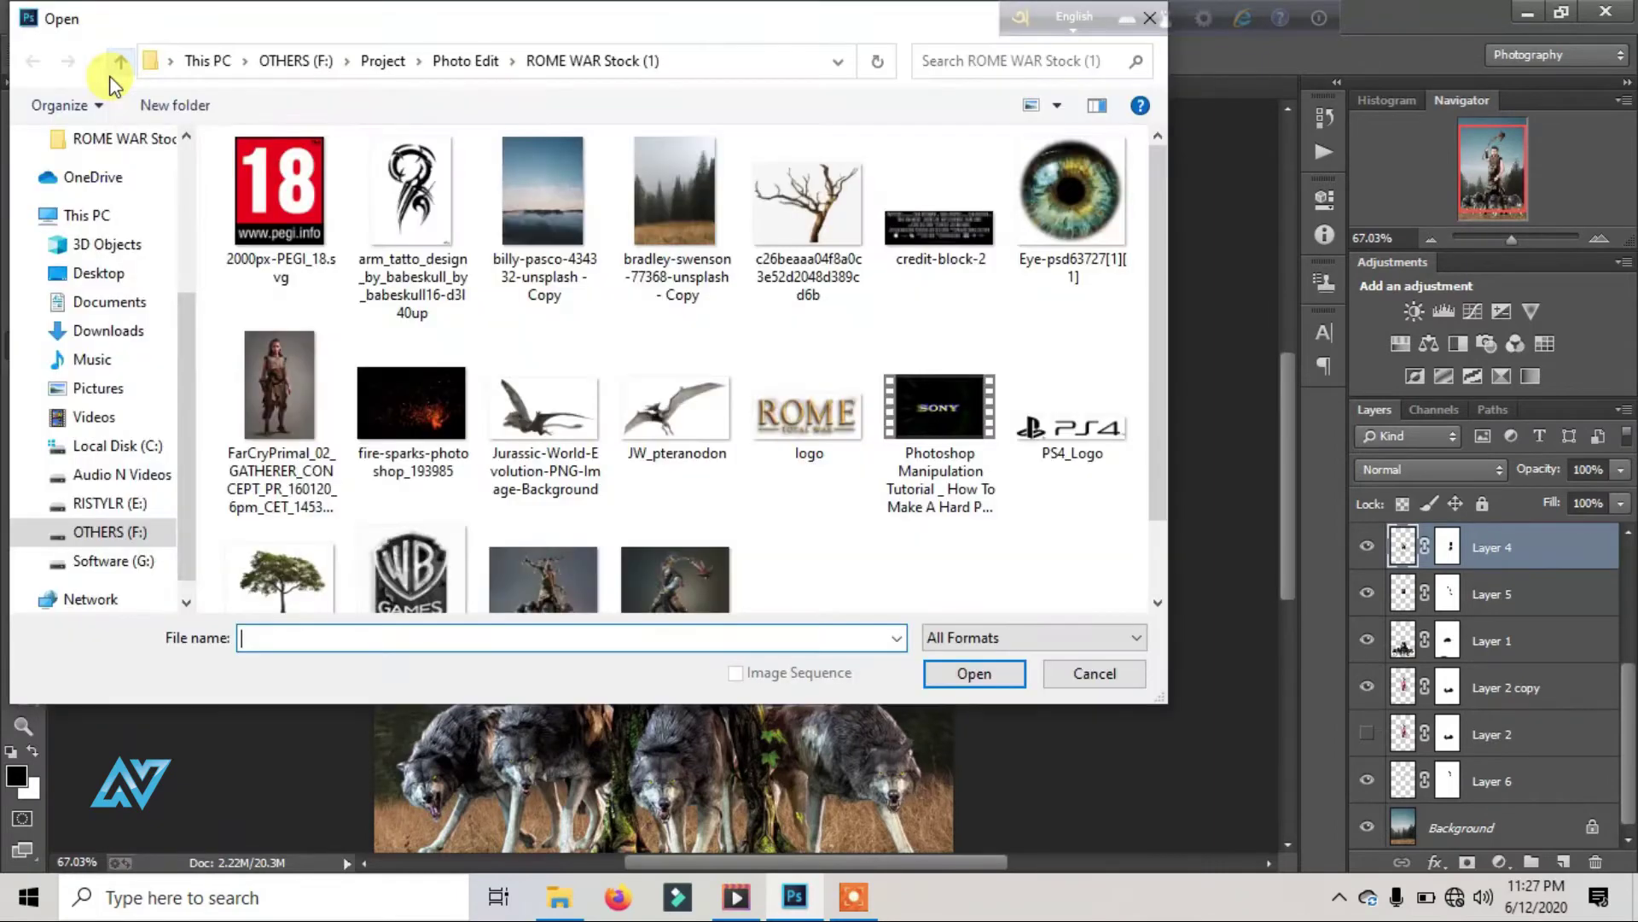
key(Escape)
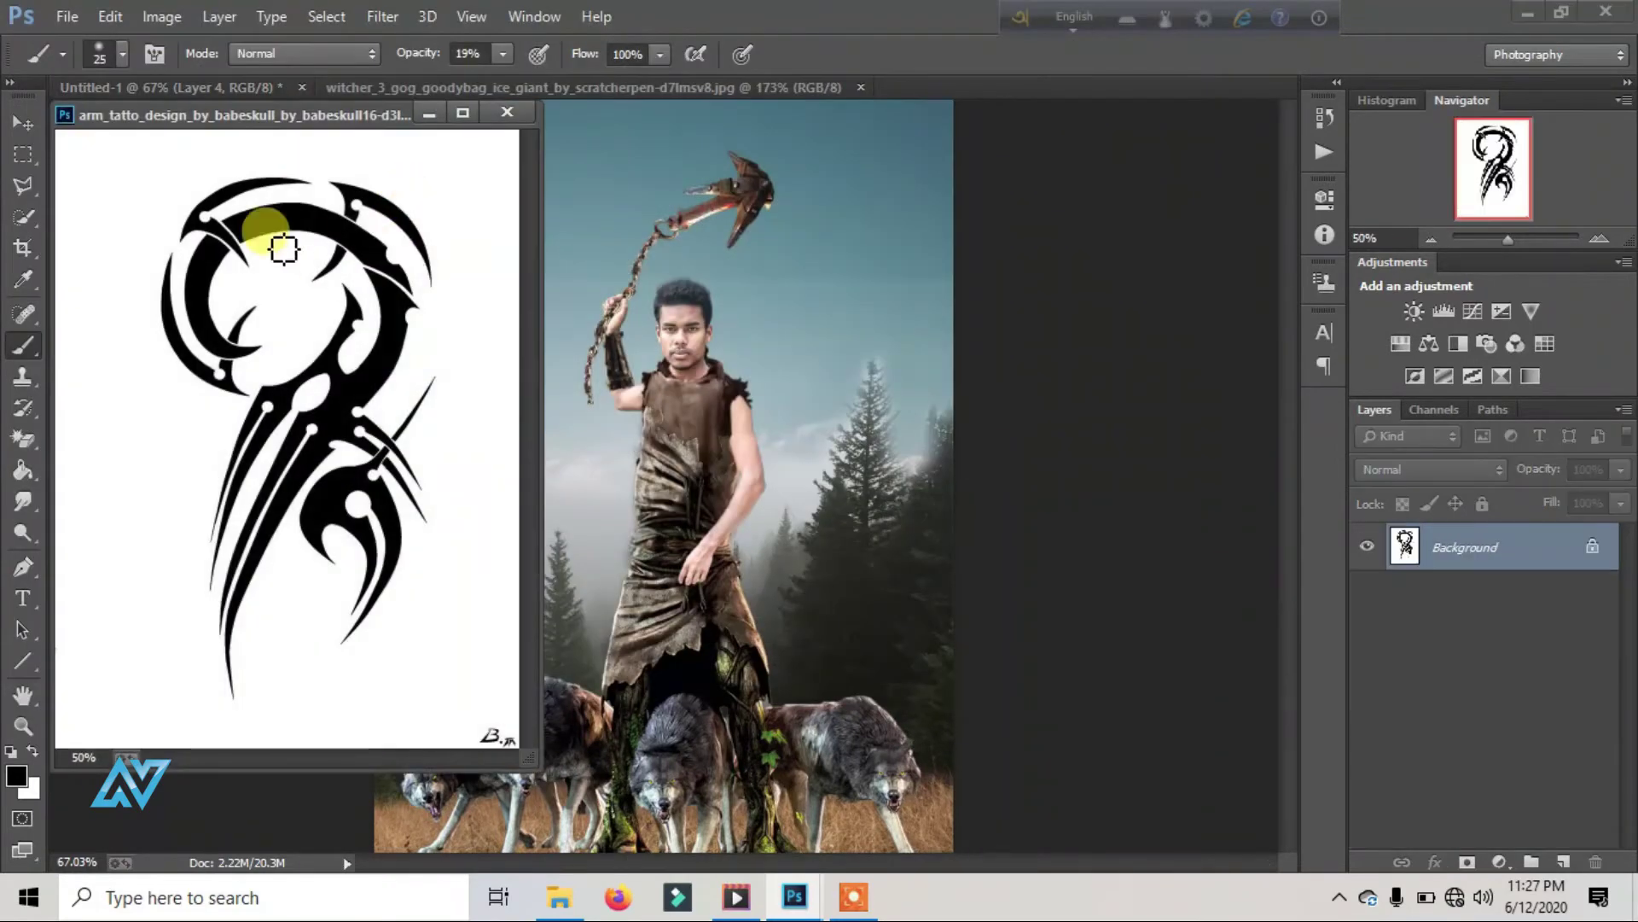
click(23, 437)
click(23, 122)
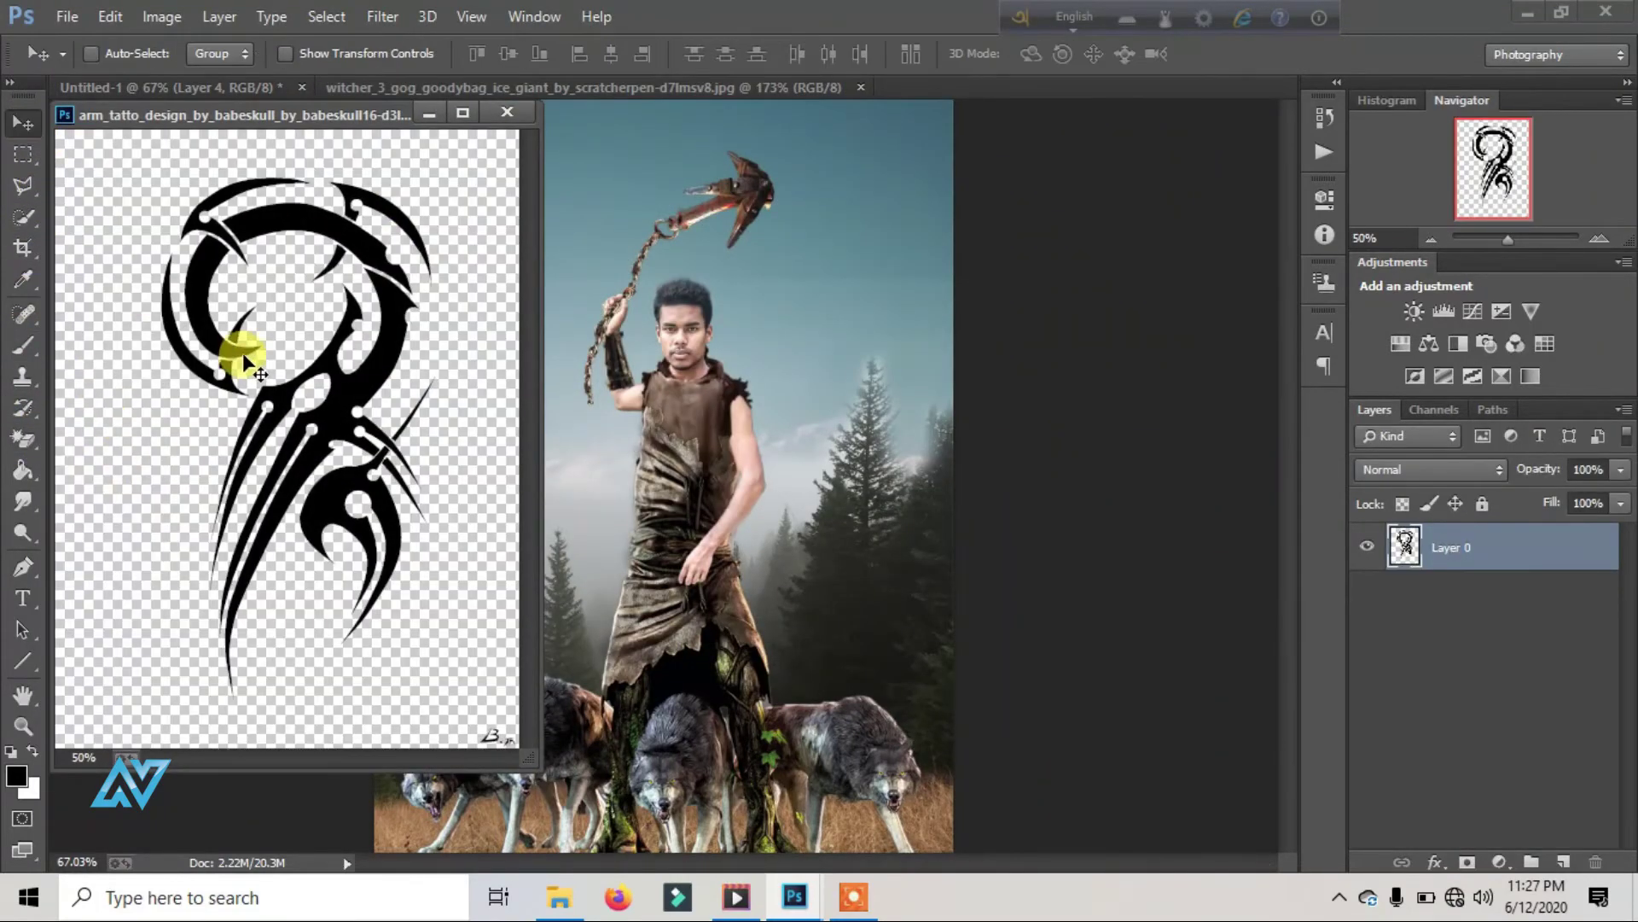
drag(248, 347, 695, 355)
drag(1496, 782, 1485, 533)
Step: Close the tattoo document without saving and shift the tattoo down-left on the canvas
click(506, 112)
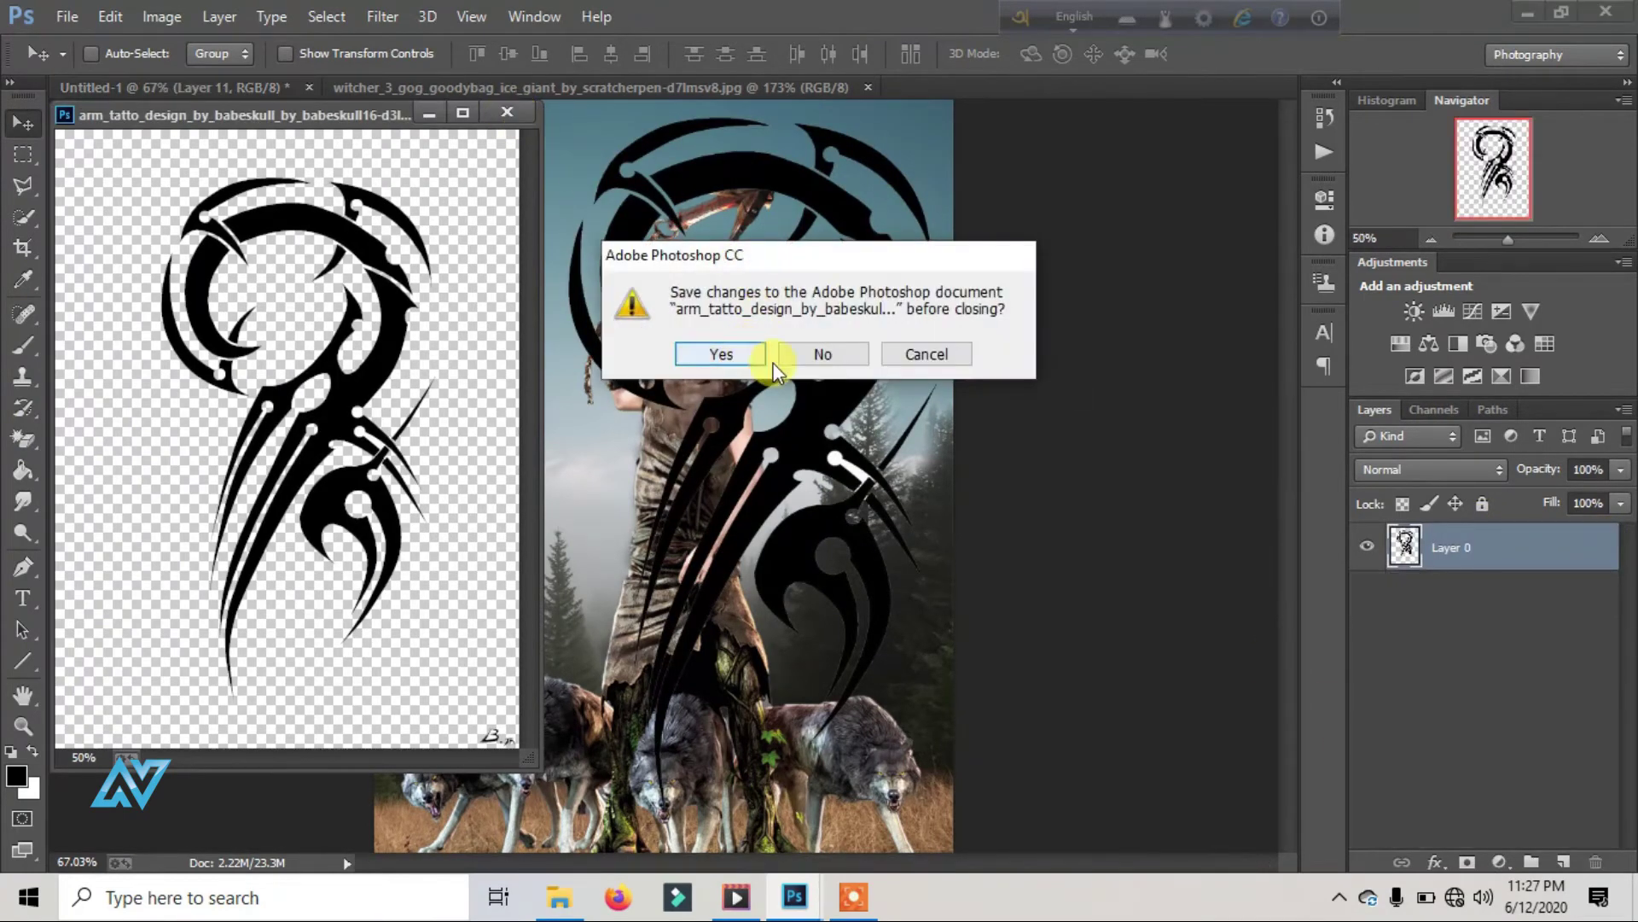
click(819, 357)
drag(785, 329, 759, 397)
Step: Scale the tattoo down to about 6% and place it on the man's upper arm
click(285, 53)
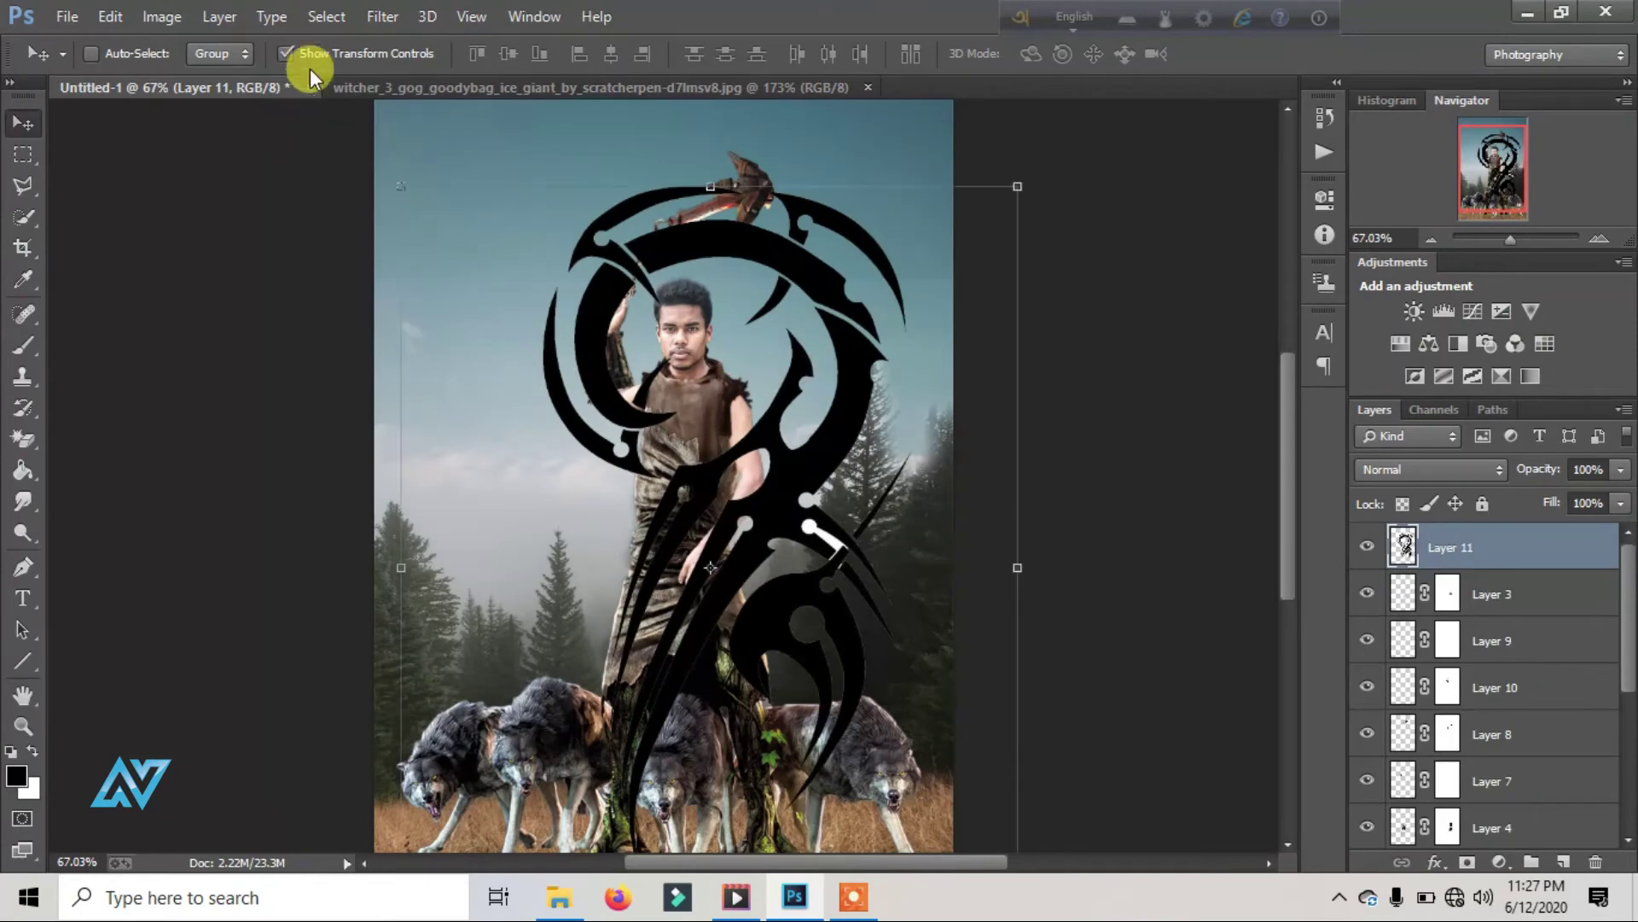
drag(395, 182, 860, 669)
drag(939, 759, 793, 512)
mouse_move(751, 428)
mouse_down()
mouse_move(627, 368)
mouse_move(751, 469)
mouse_move(768, 431)
mouse_up()
drag(1511, 239, 1534, 238)
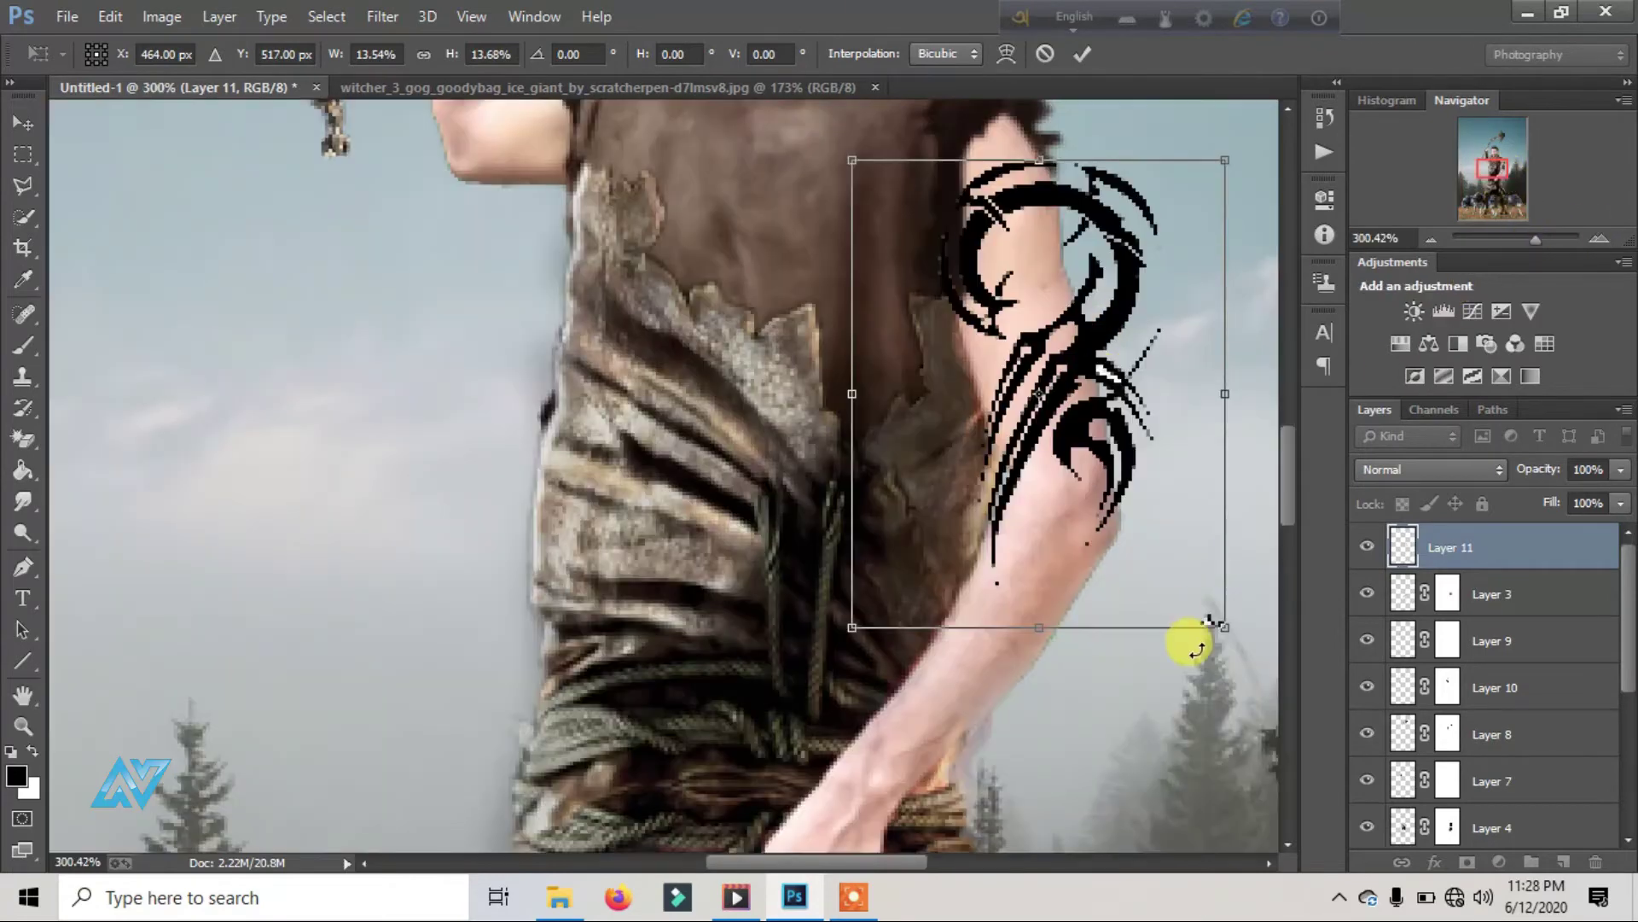
drag(1221, 625, 1024, 367)
drag(950, 315, 956, 346)
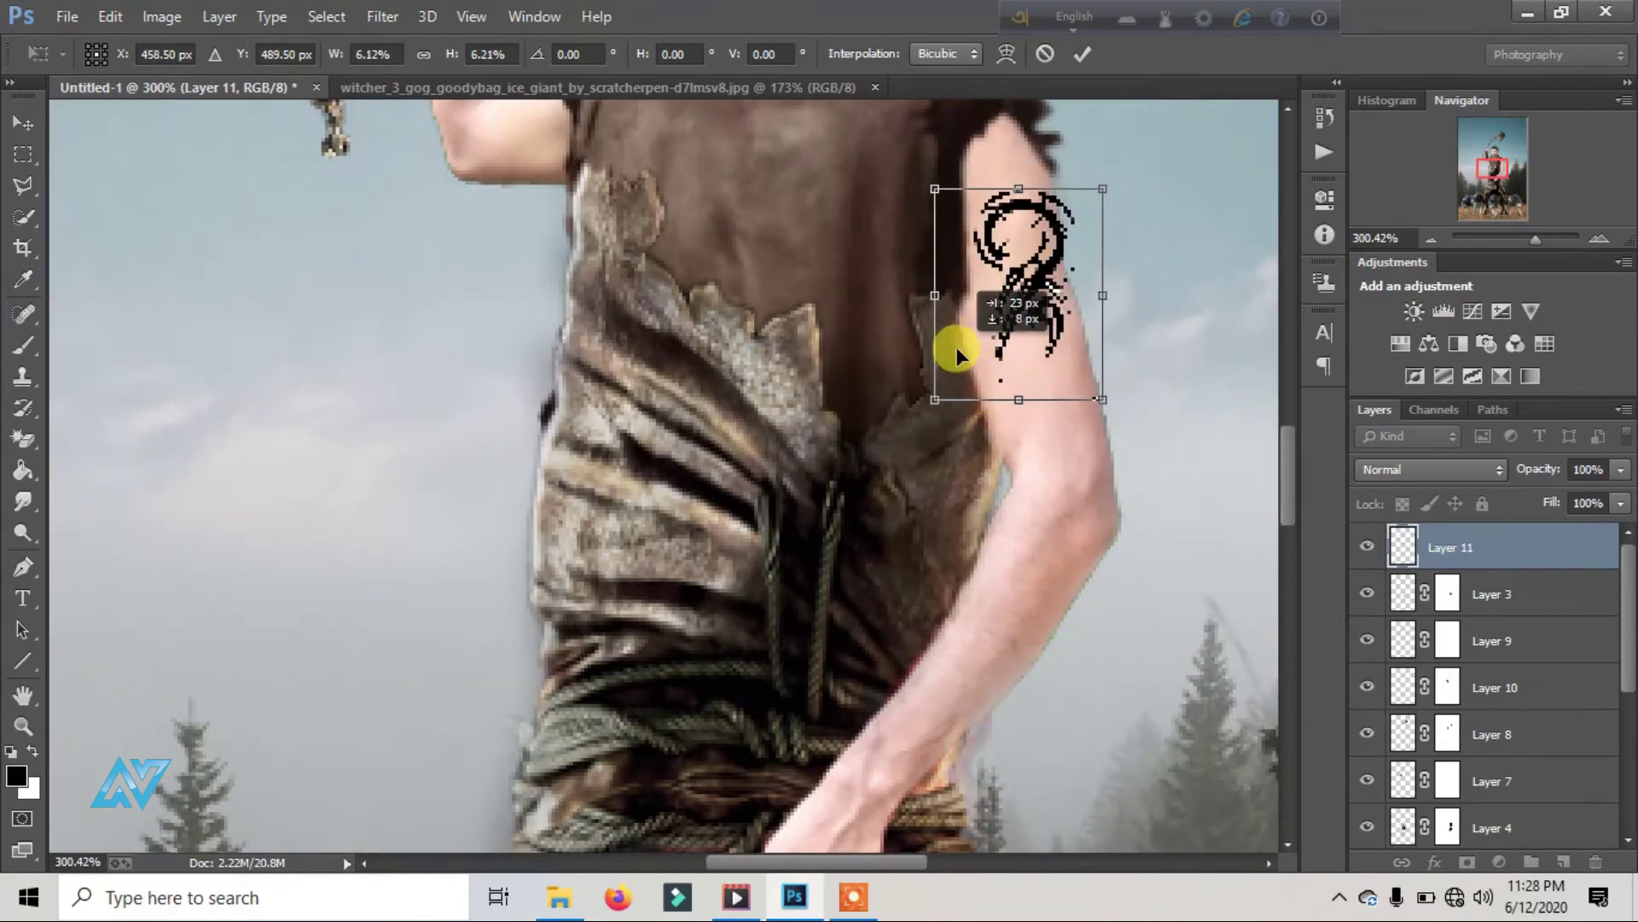
click(1082, 53)
drag(1018, 271, 1023, 282)
Step: Try Overlay and Multiply blending and refine the tattoo's size and position on the arm
click(1431, 469)
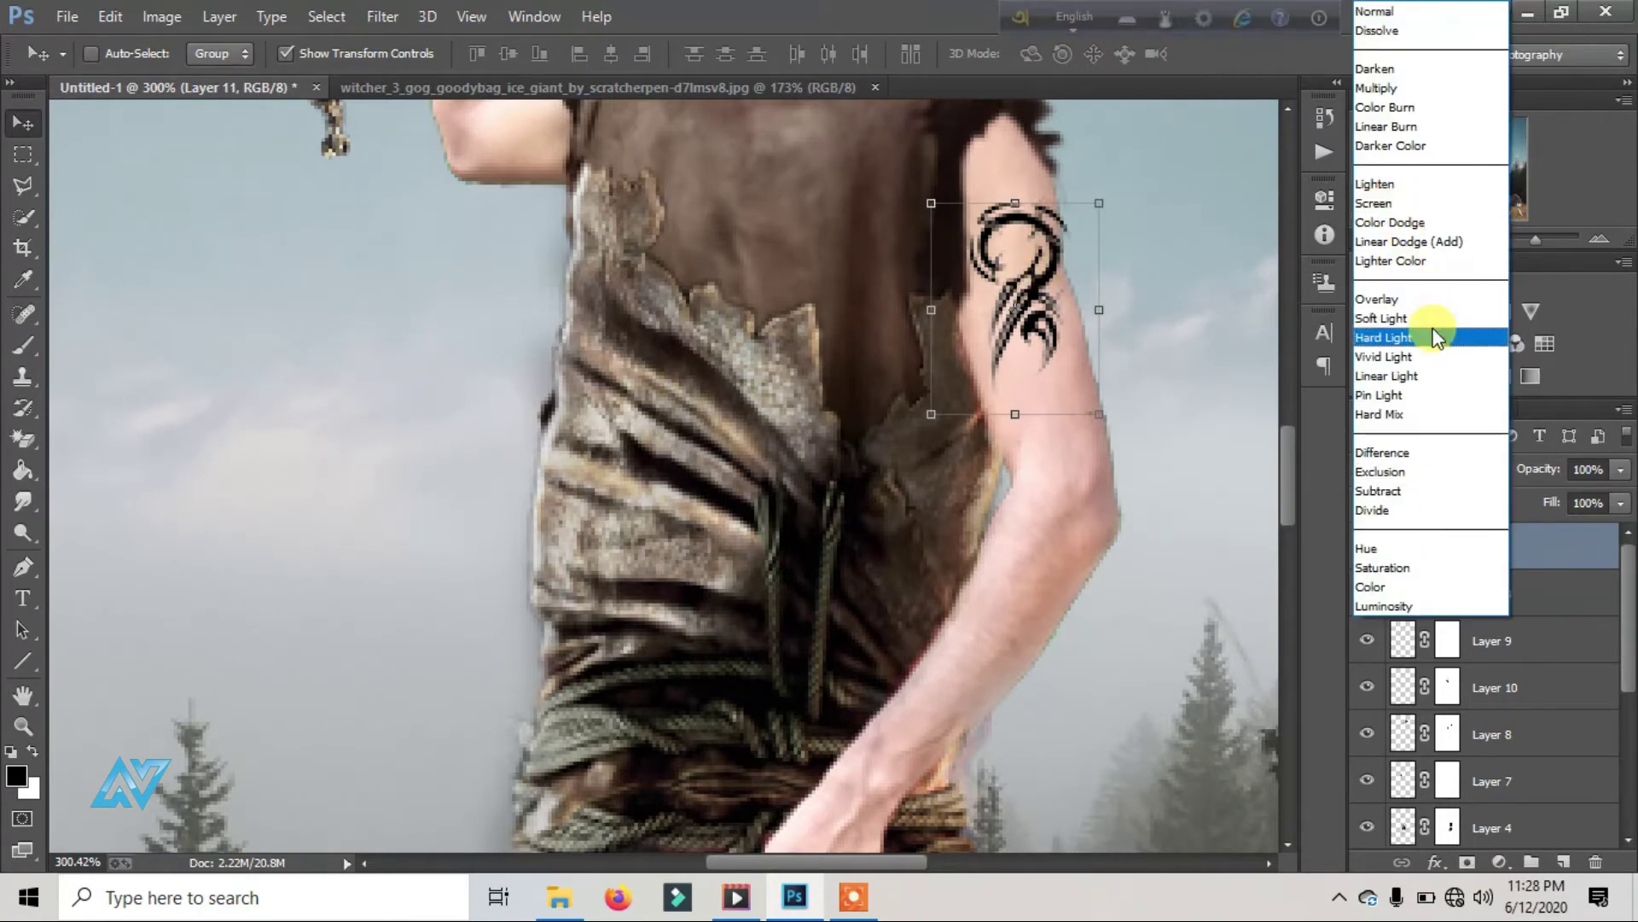
click(1418, 300)
click(1463, 471)
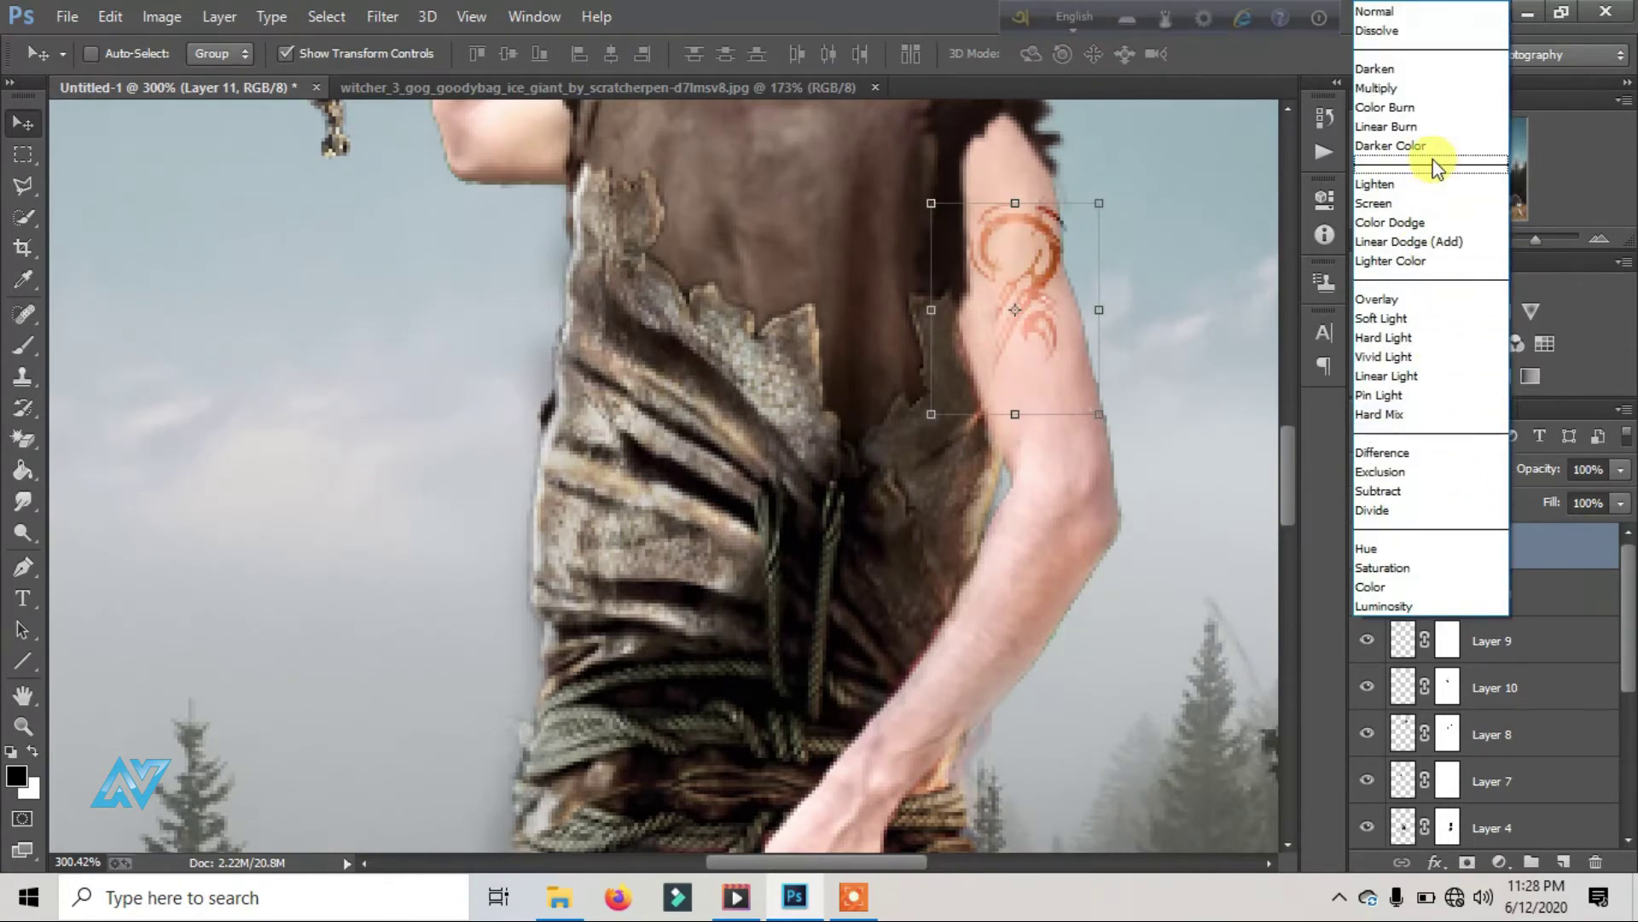
click(1410, 90)
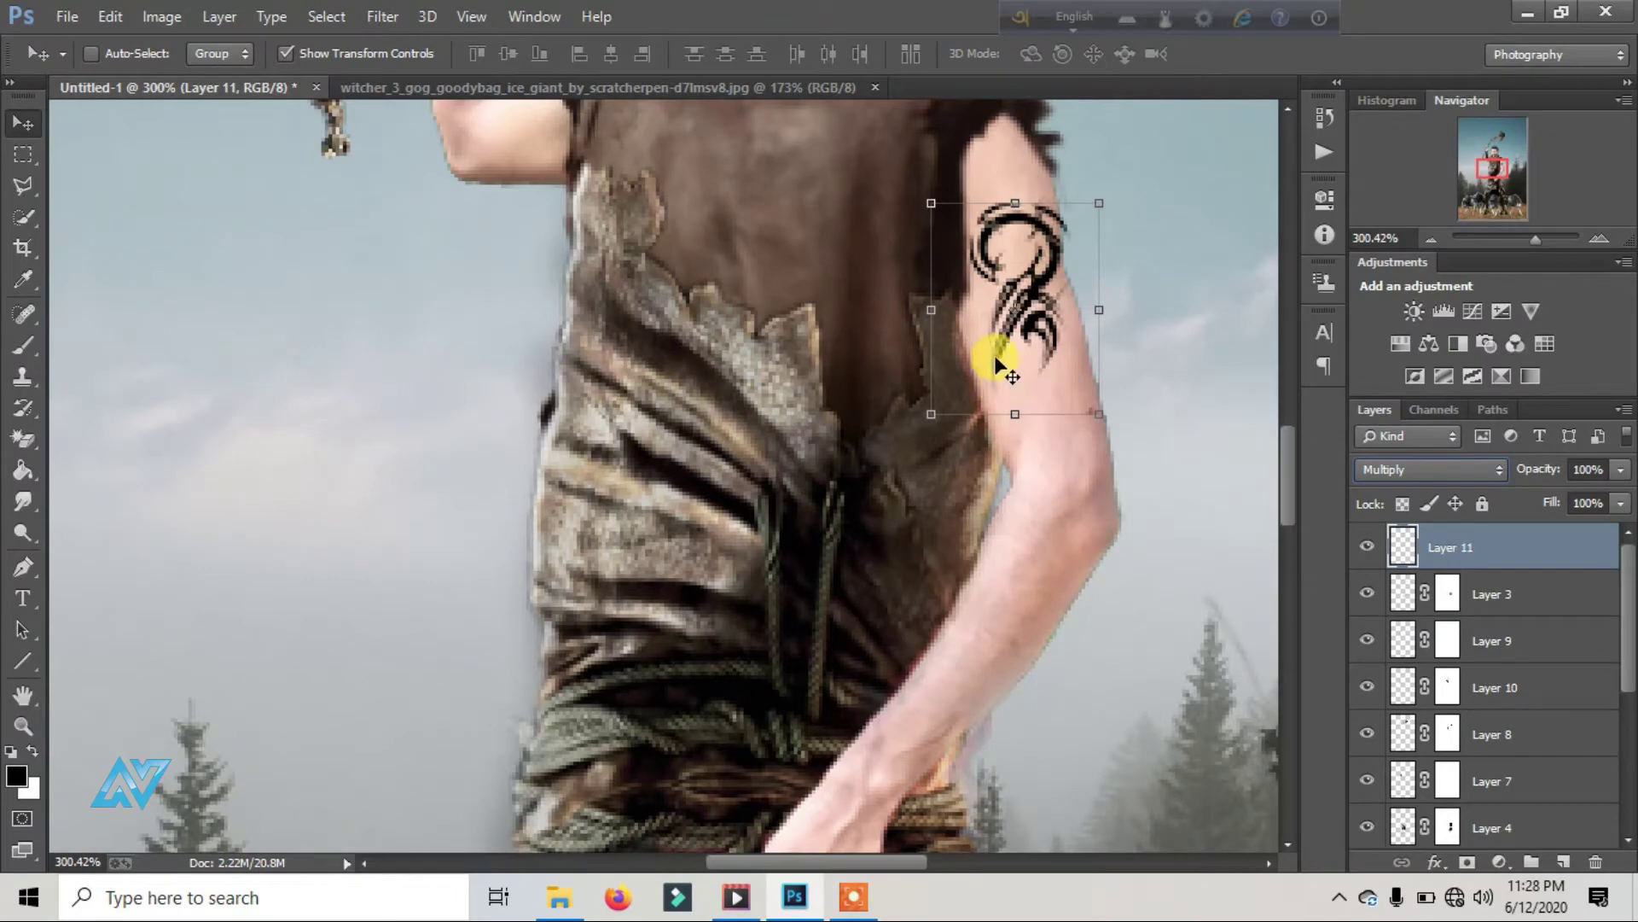
click(361, 56)
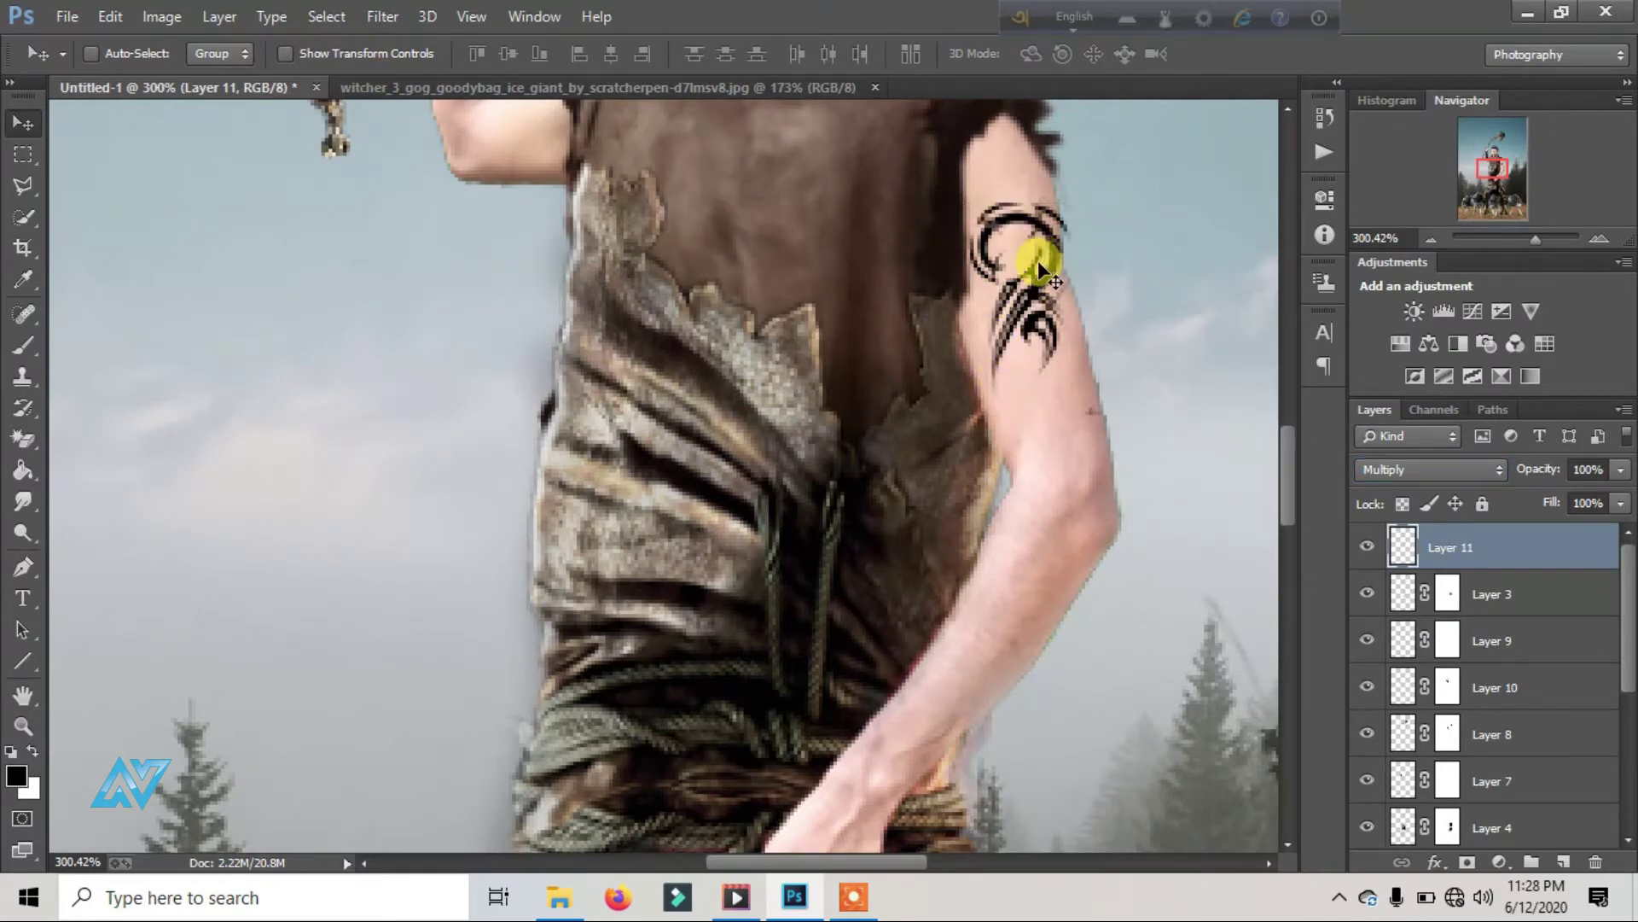
drag(1038, 260, 1036, 262)
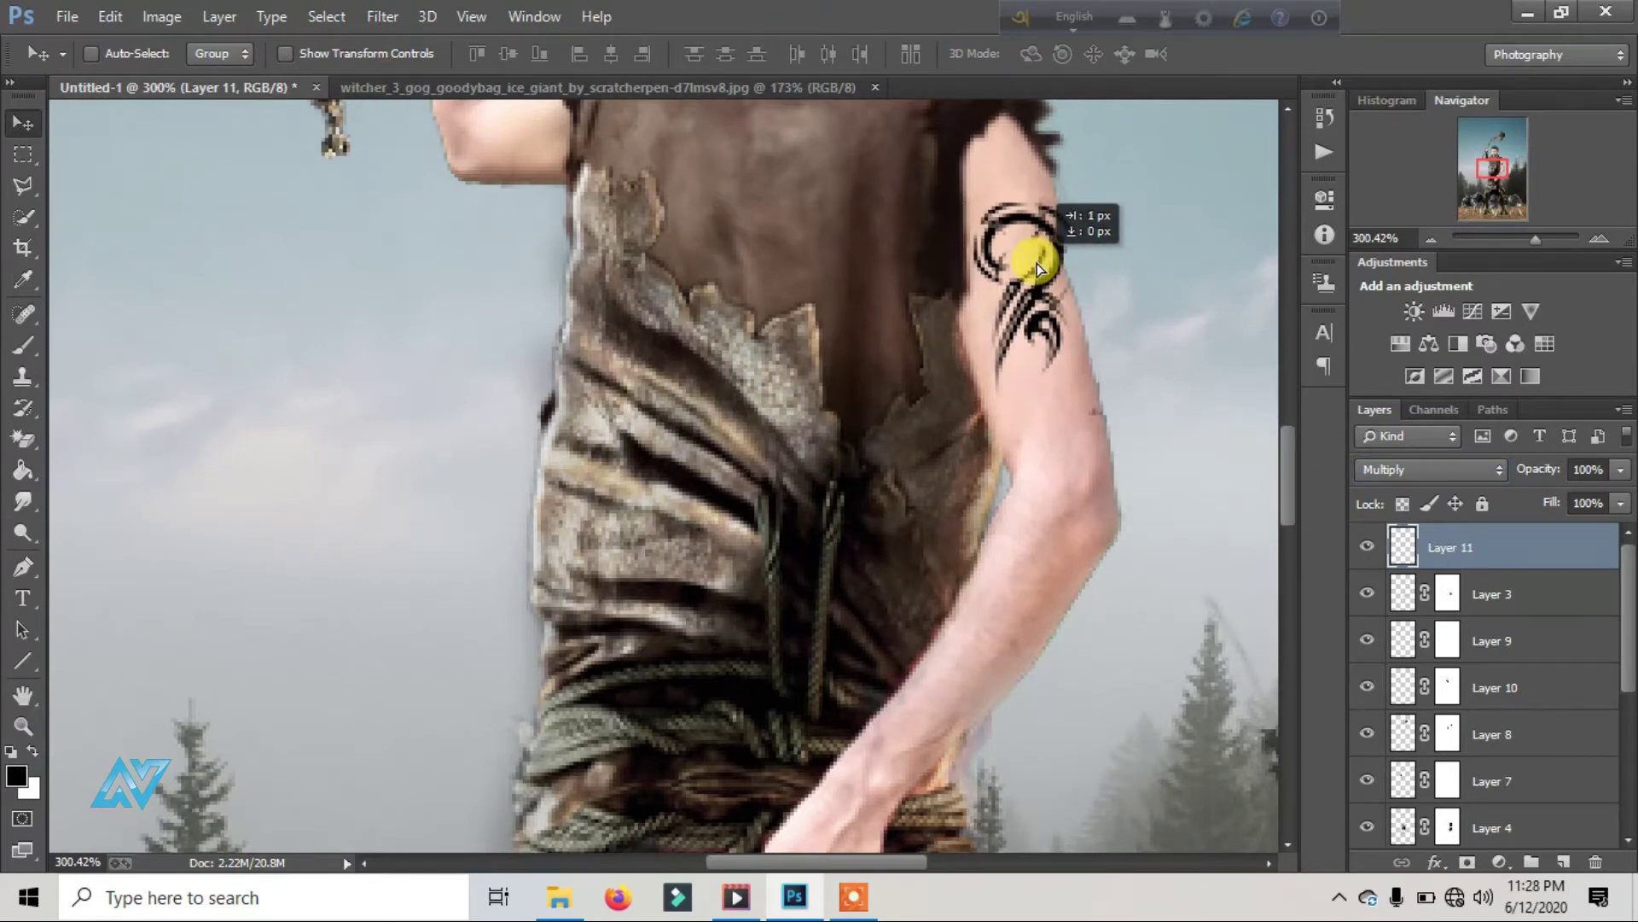
click(370, 58)
mouse_move(1084, 412)
mouse_down()
mouse_move(1037, 356)
mouse_move(1038, 321)
mouse_up()
click(1431, 469)
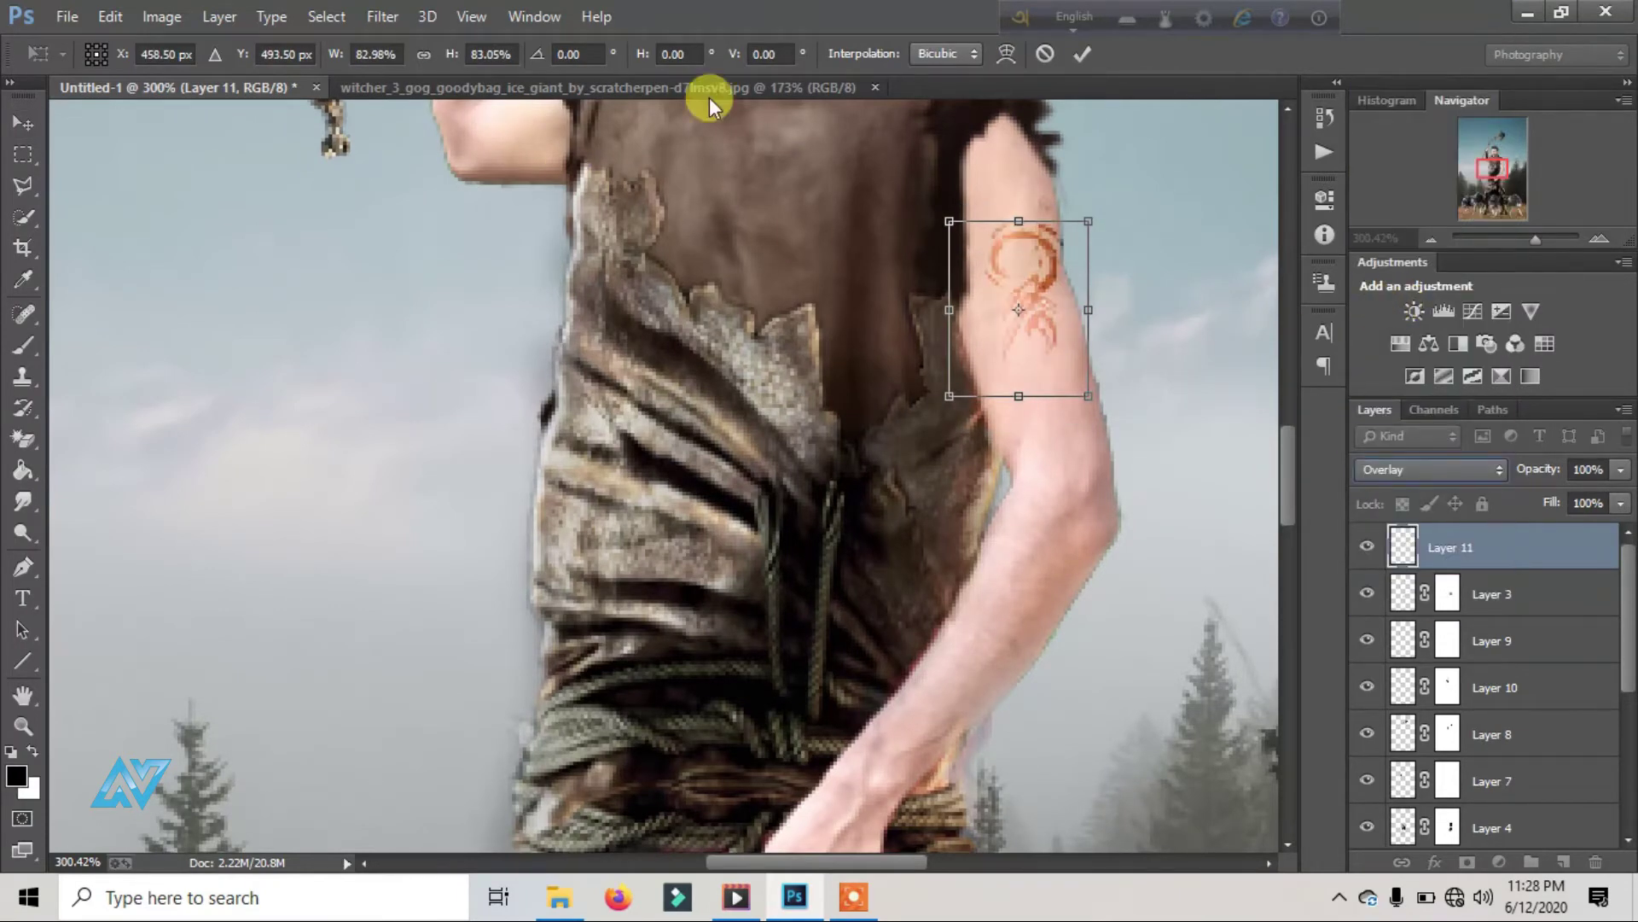
key(Return)
drag(1536, 240, 1514, 240)
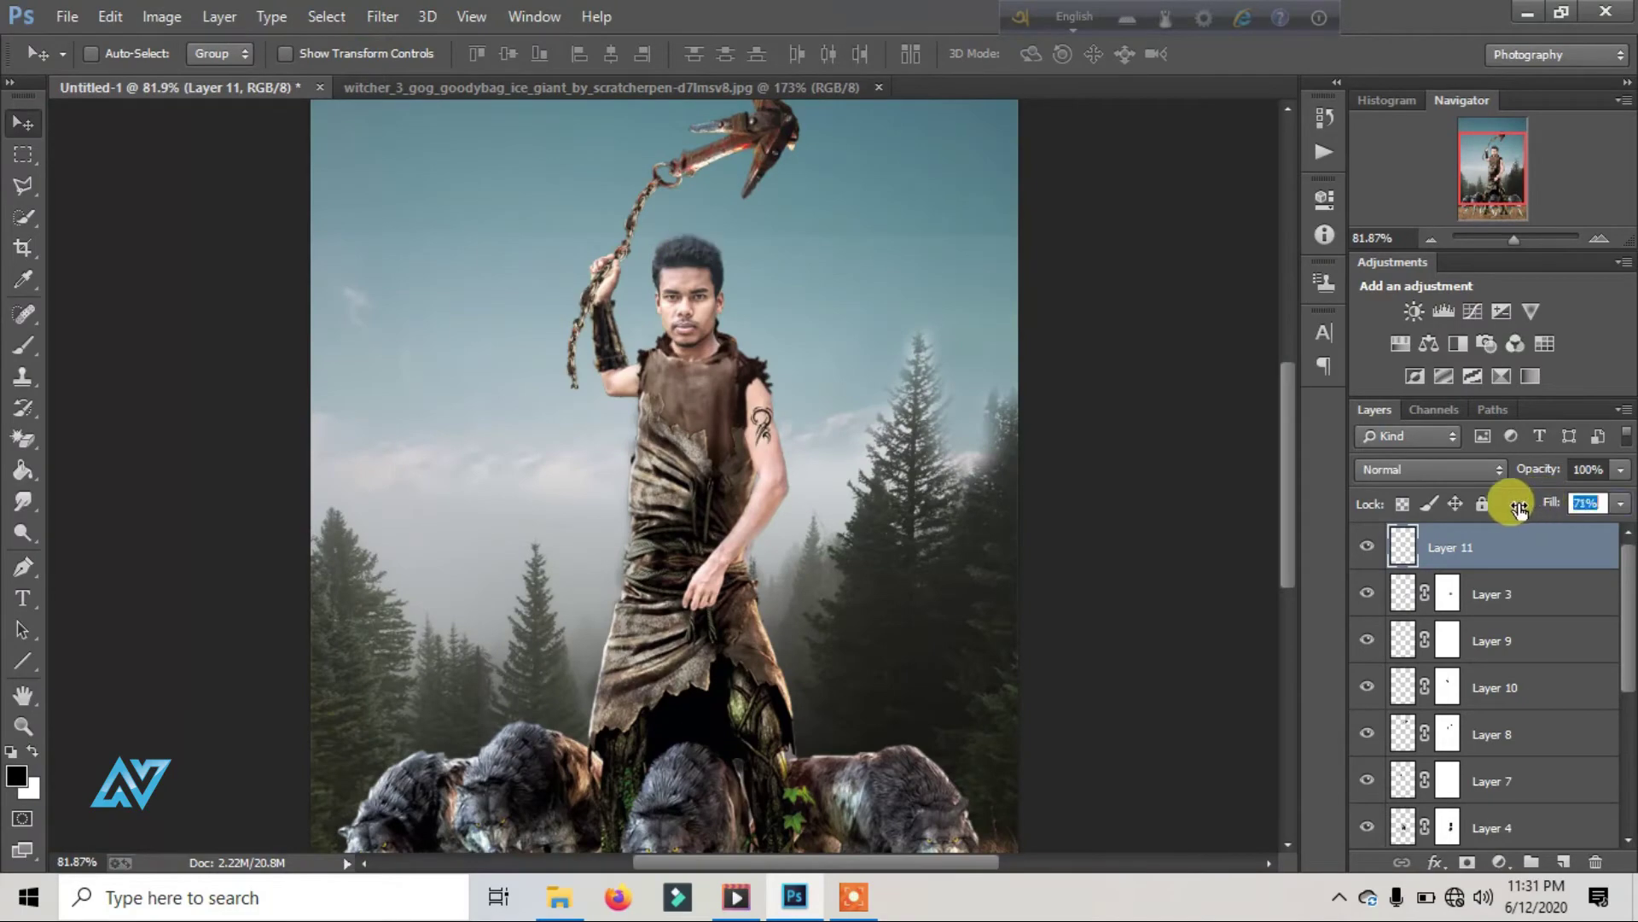
Step: Reduce the tattoo layer's fill so it fades into the skin
drag(1520, 509, 1407, 522)
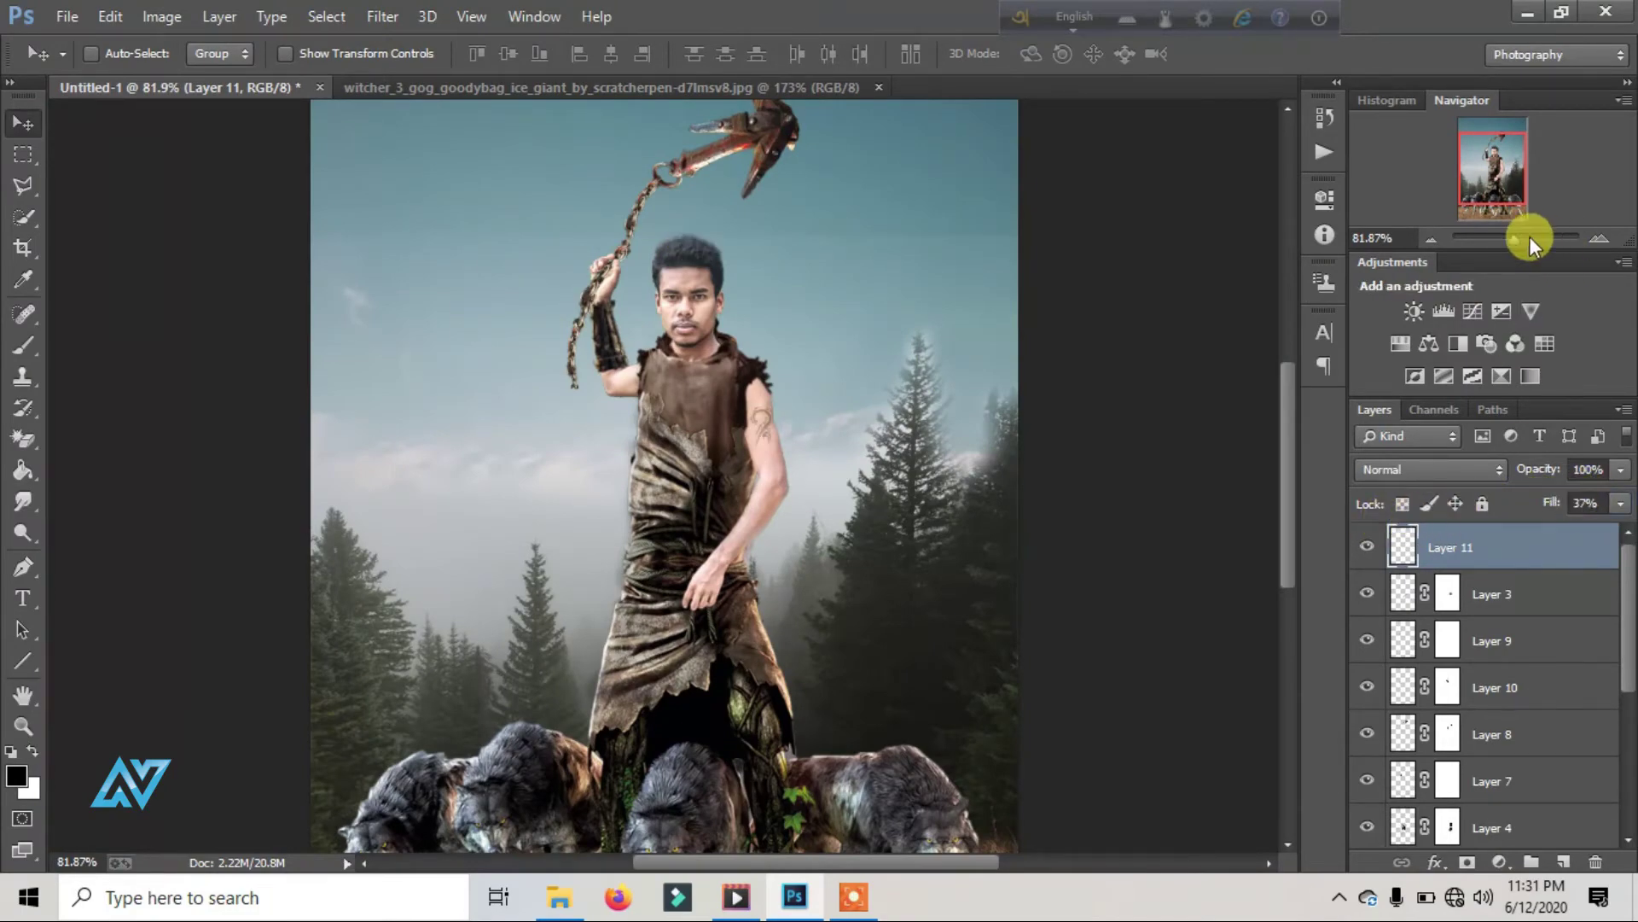
drag(1529, 238, 1542, 238)
drag(1489, 159, 1495, 164)
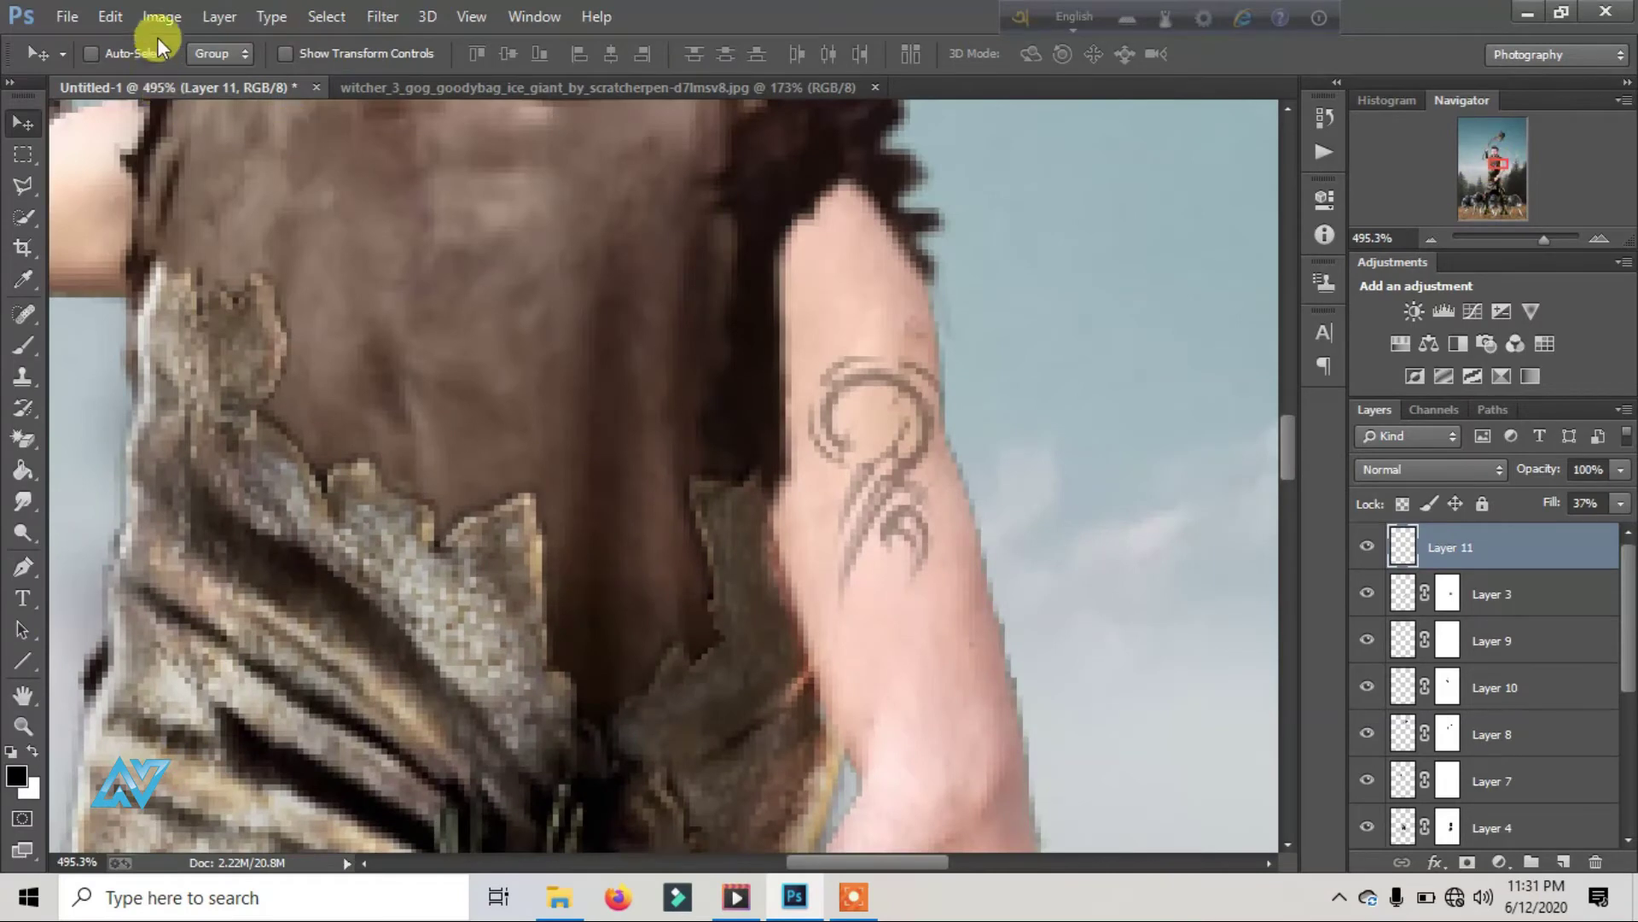
Step: Warp the tattoo around the upper arm's curve and set Layer 11 fill to 54%
click(111, 17)
click(179, 411)
right_click(848, 462)
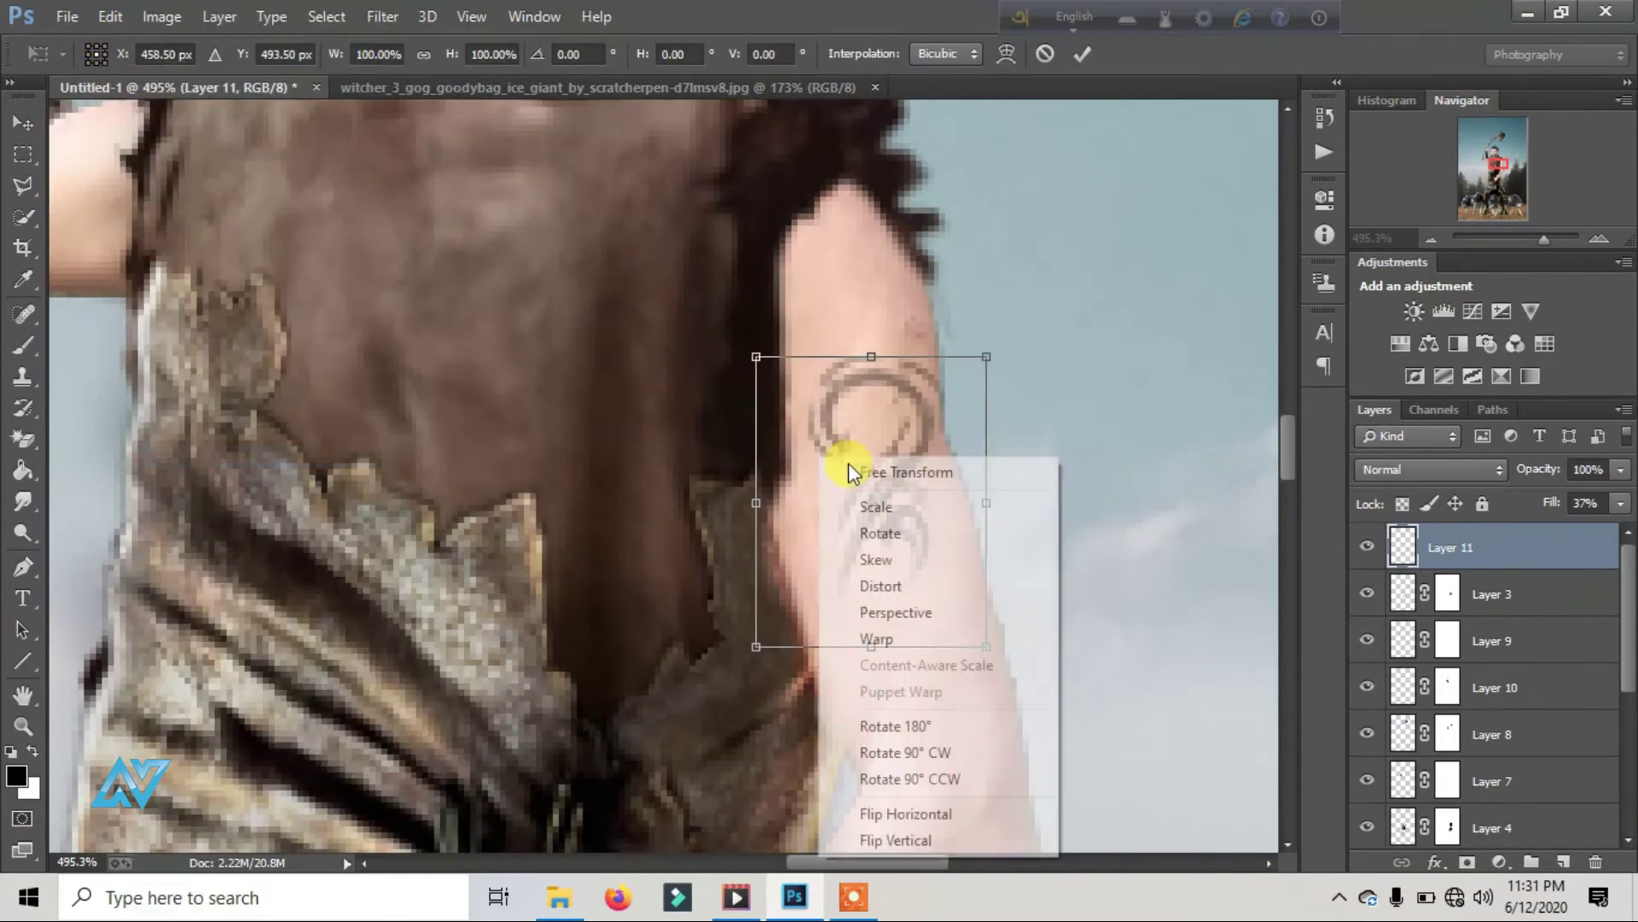
click(876, 639)
drag(987, 357, 922, 367)
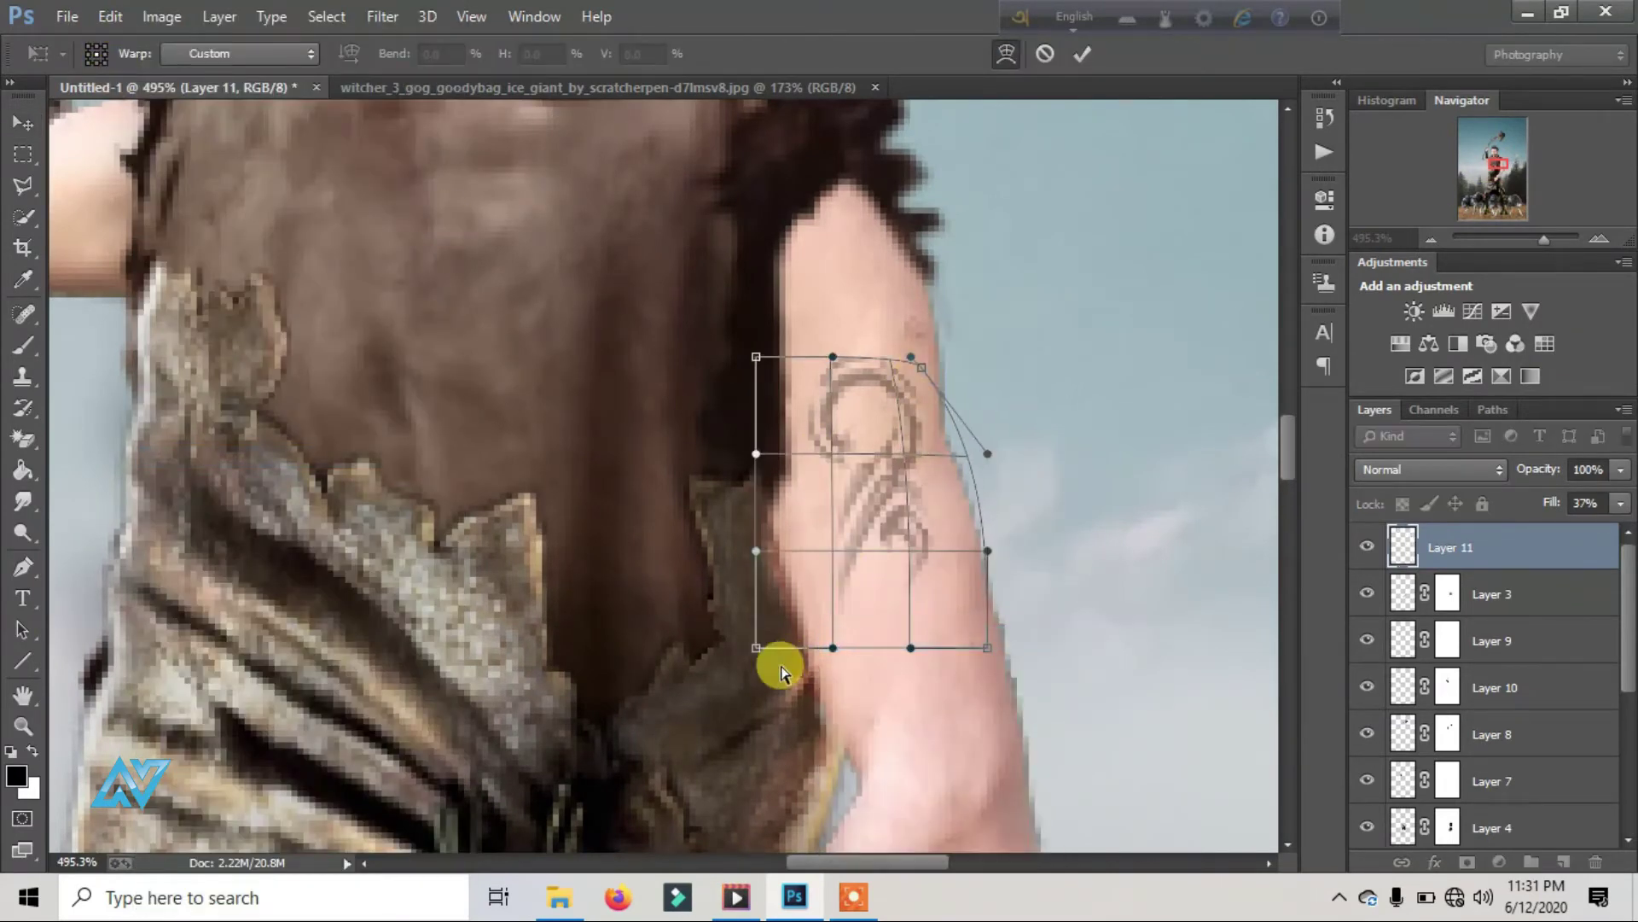
drag(756, 648, 813, 652)
drag(987, 648, 1106, 807)
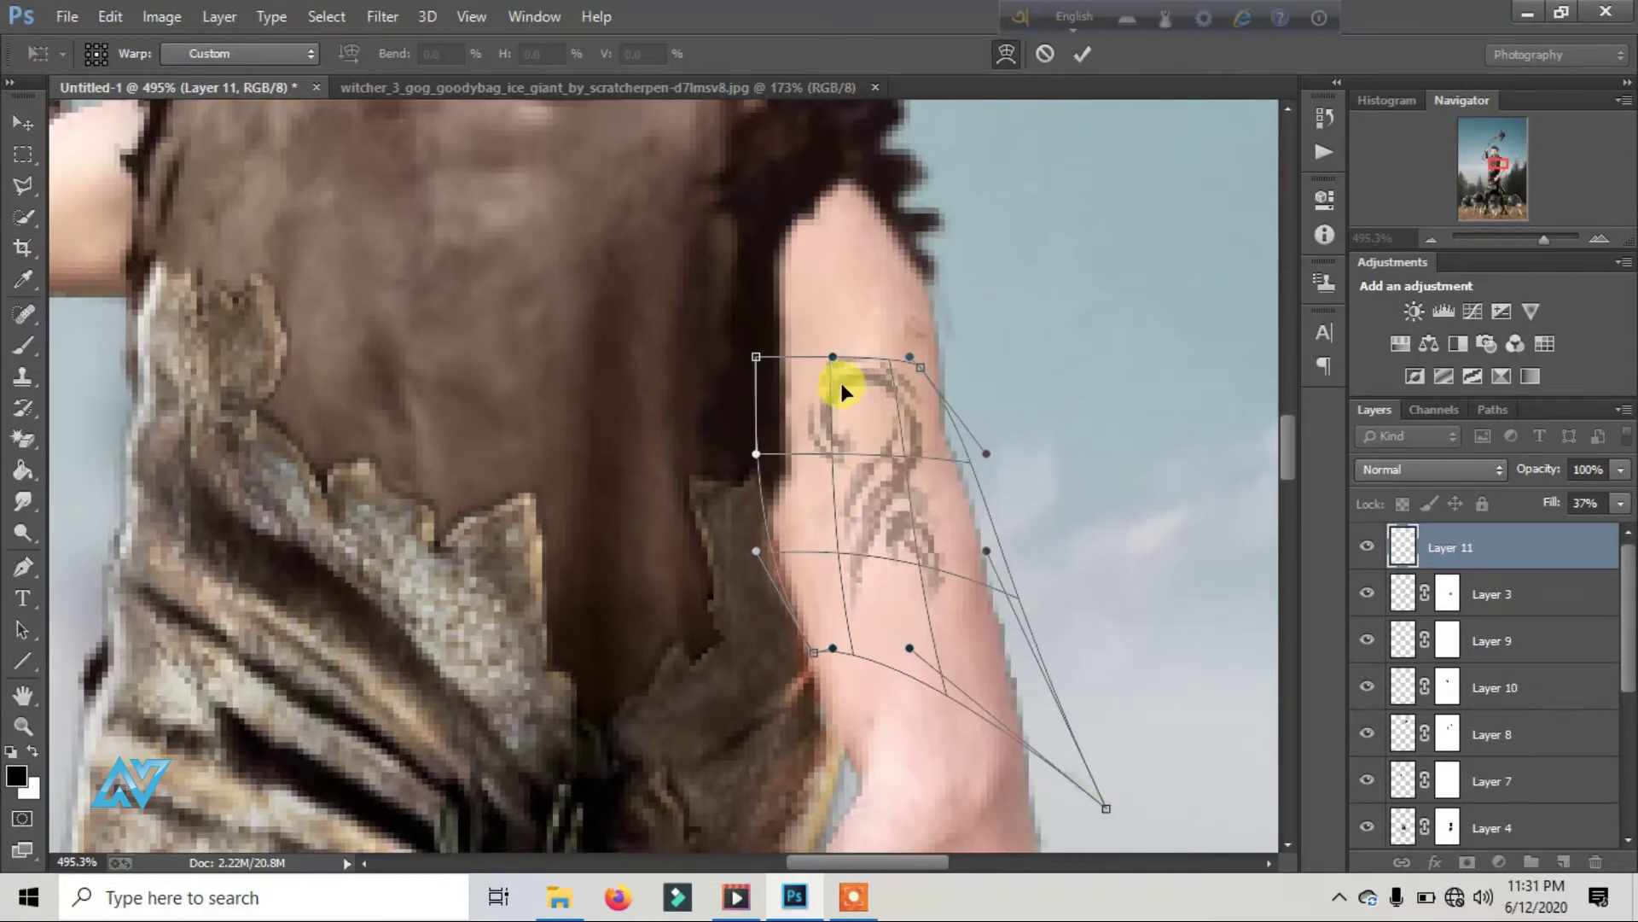
drag(841, 390, 771, 345)
mouse_move(944, 566)
mouse_down()
mouse_move(978, 631)
mouse_move(961, 683)
mouse_up()
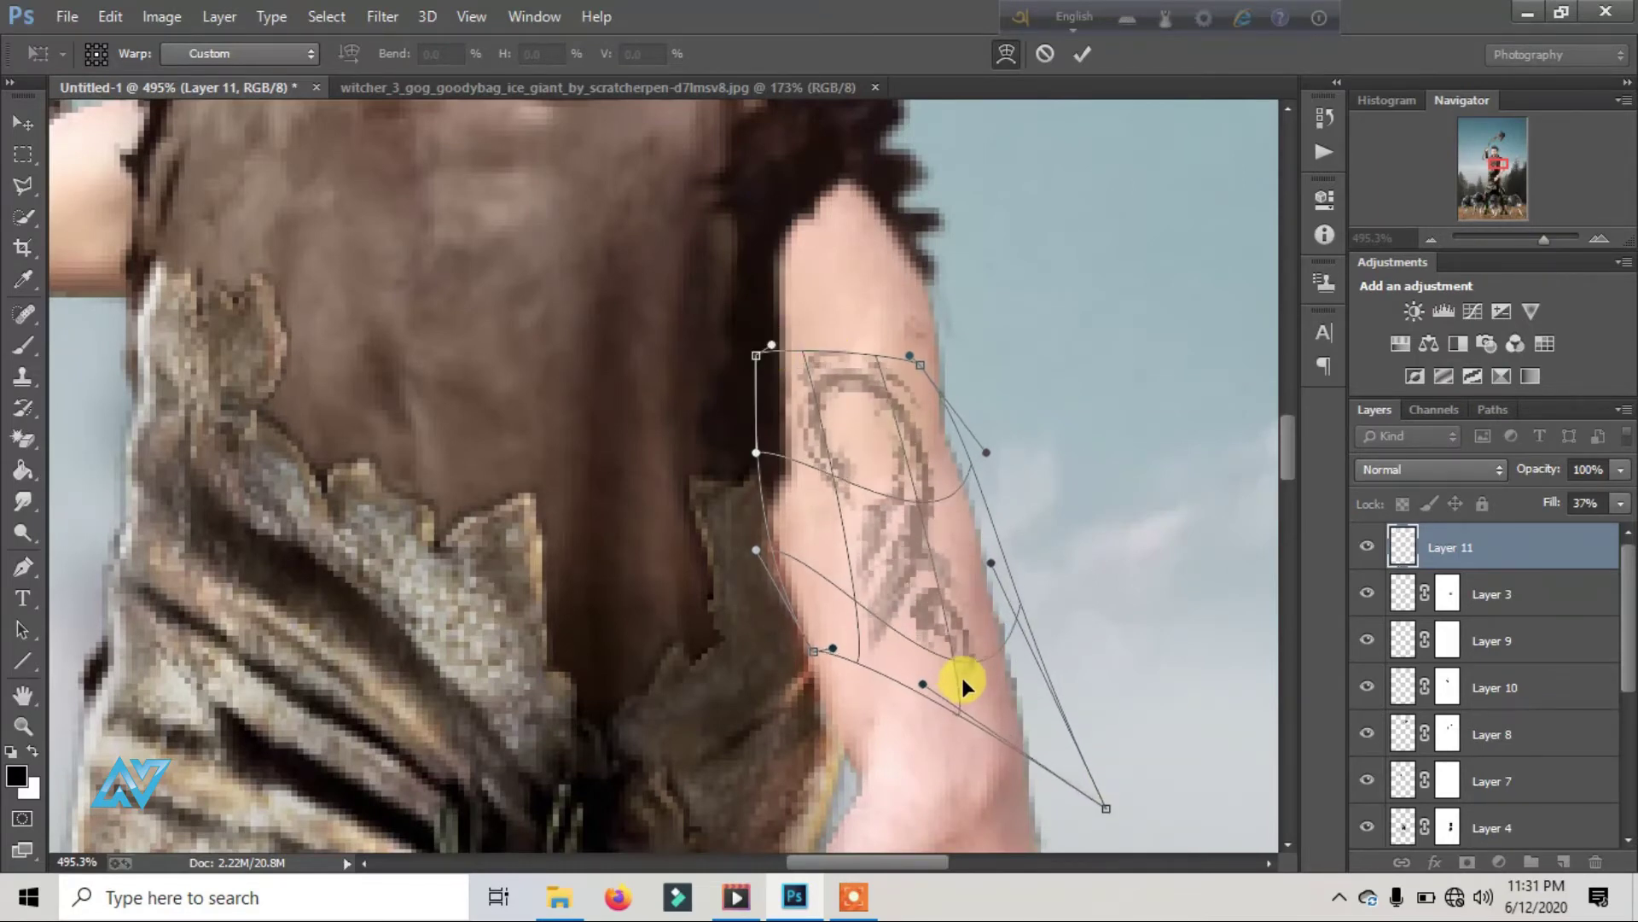
click(1082, 54)
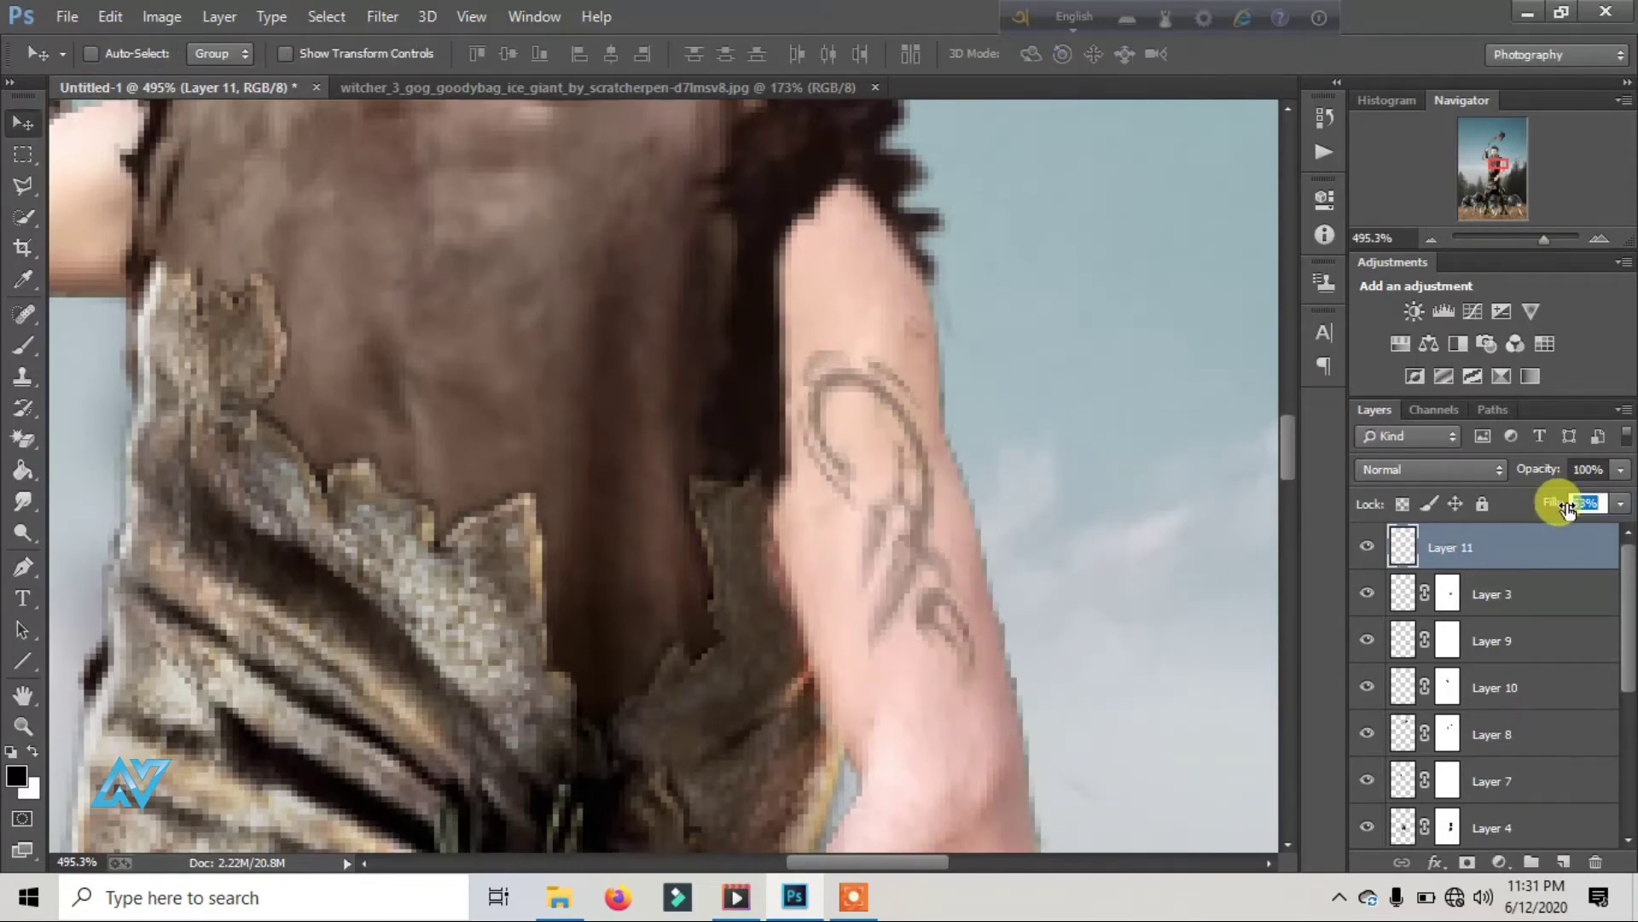
drag(1567, 507, 1571, 507)
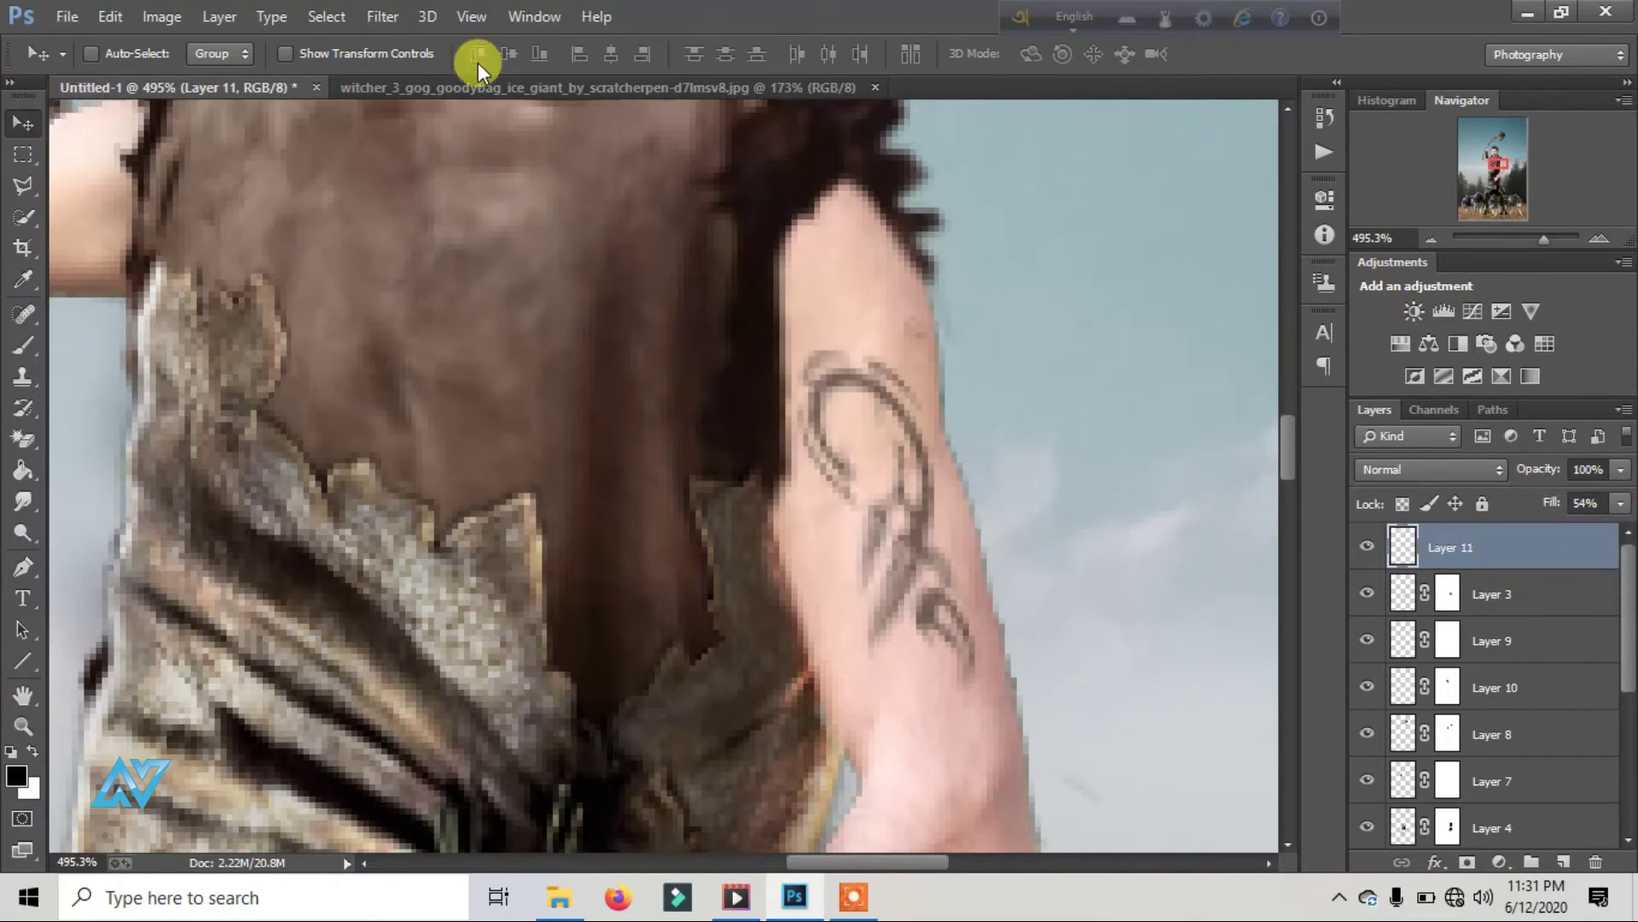
click(529, 87)
Step: Open the Eye PNG and drag it into the Untitled-1 composition
click(67, 17)
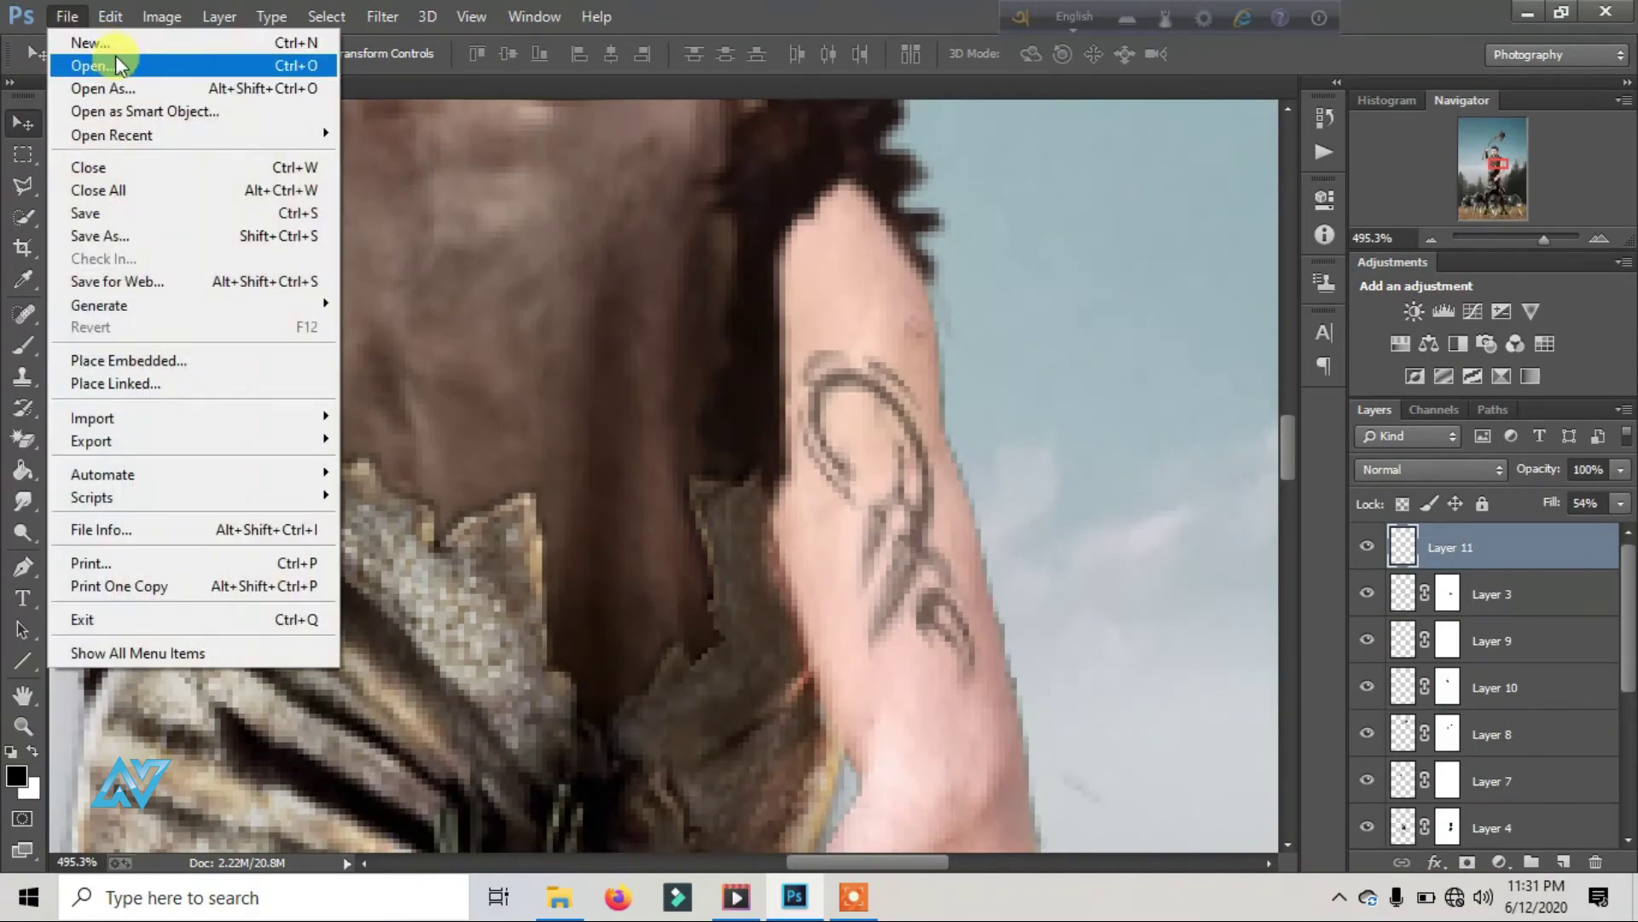
click(111, 54)
double_click(1045, 208)
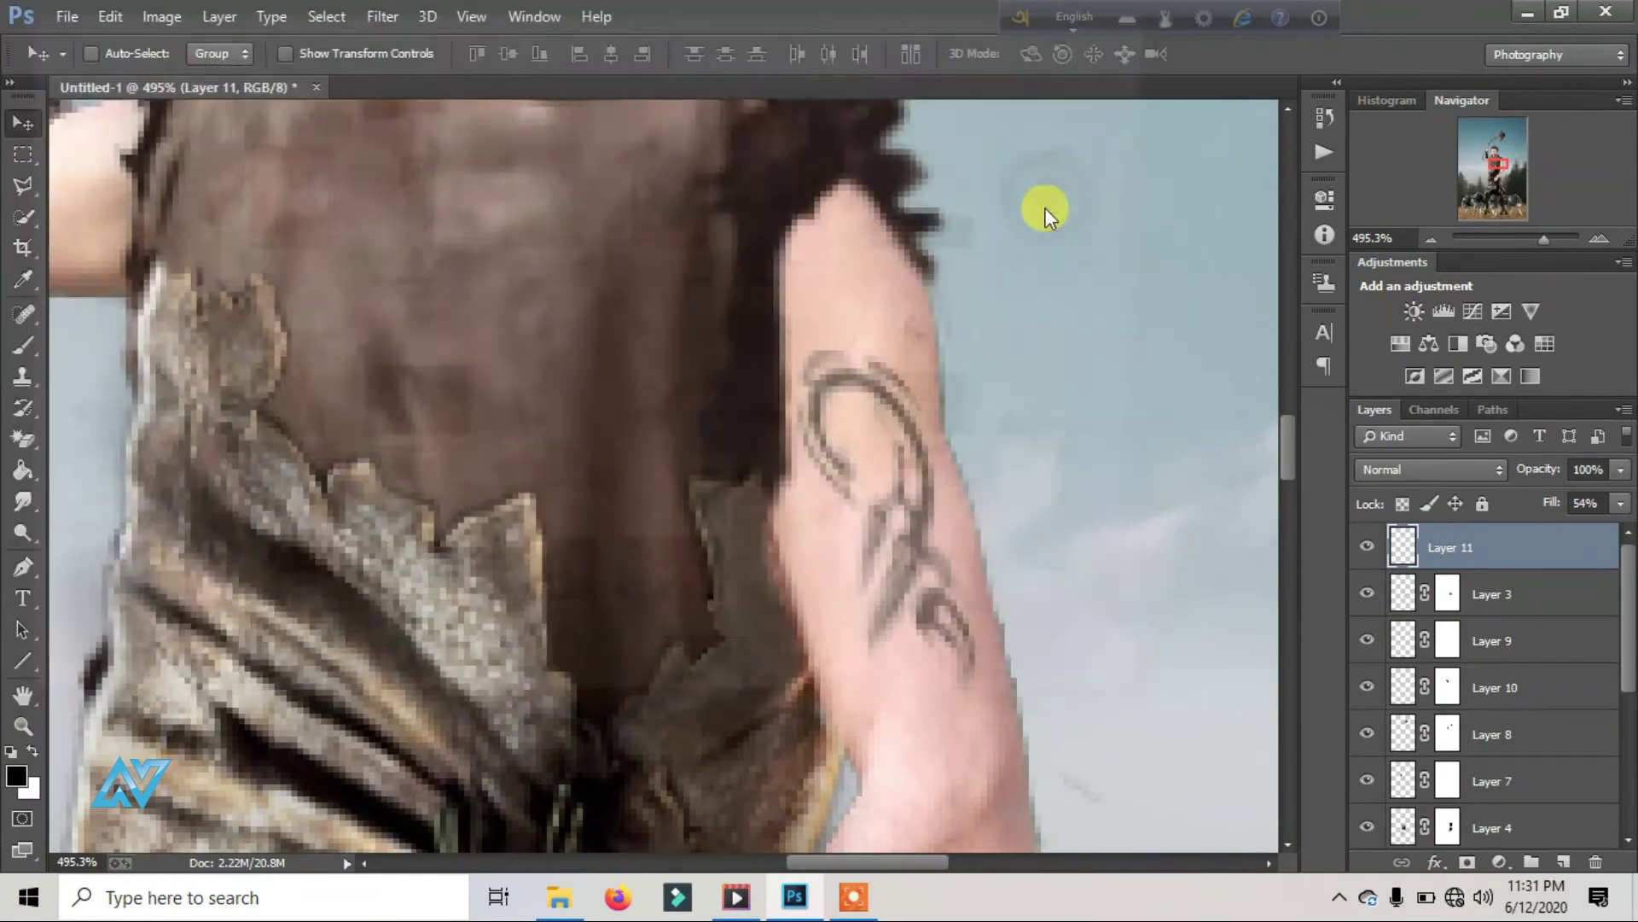
drag(478, 307, 689, 222)
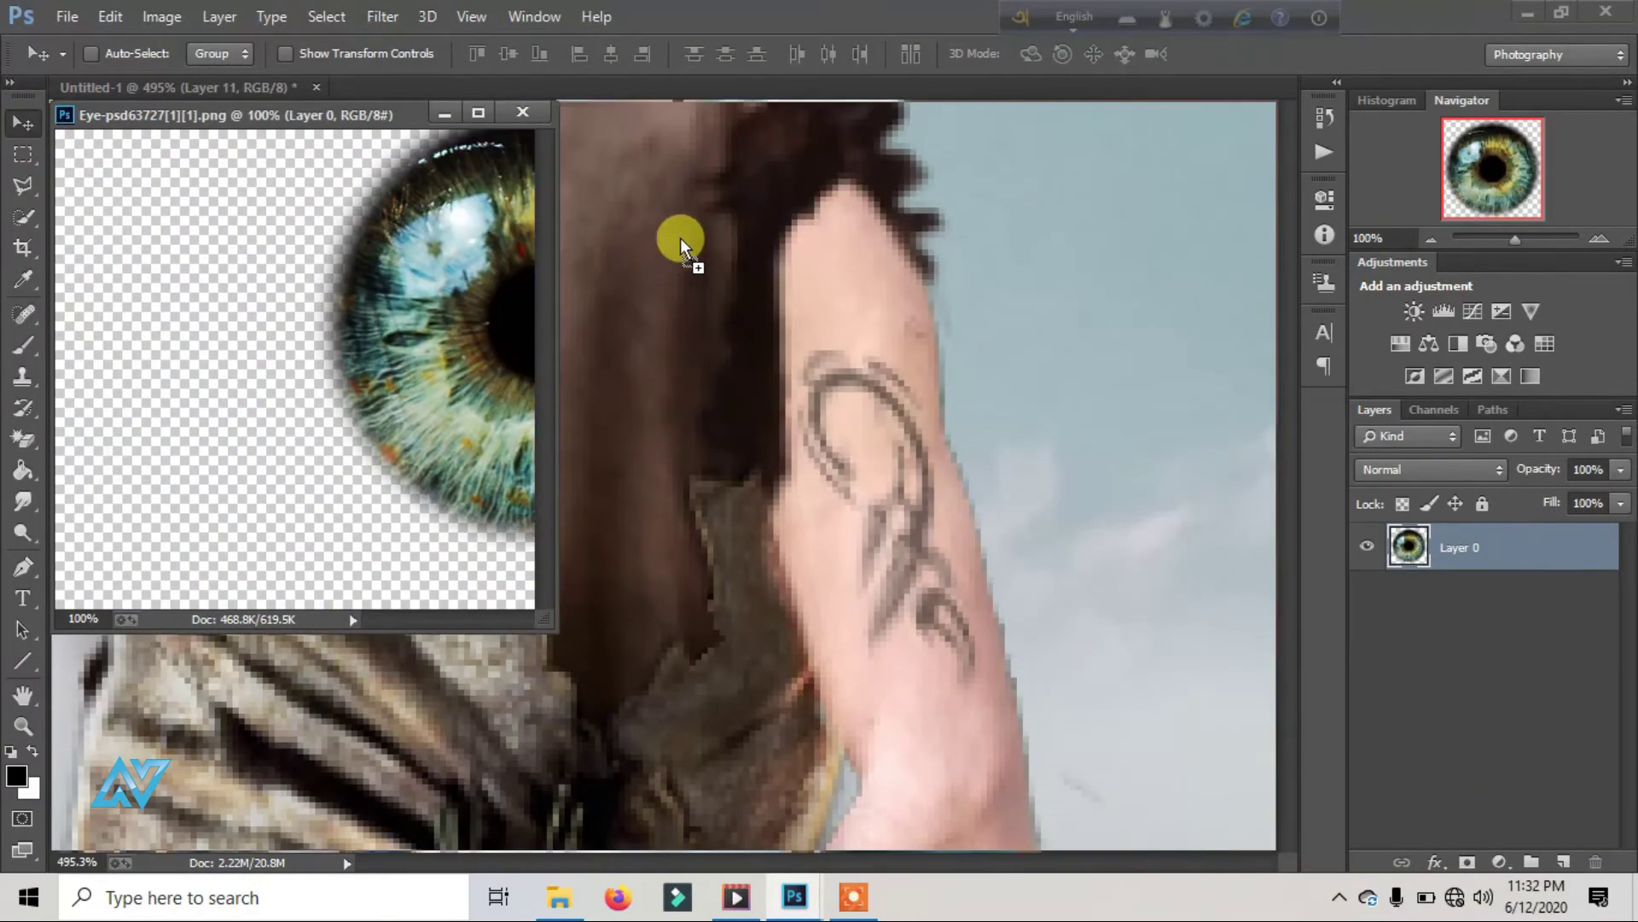
click(522, 112)
click(1498, 238)
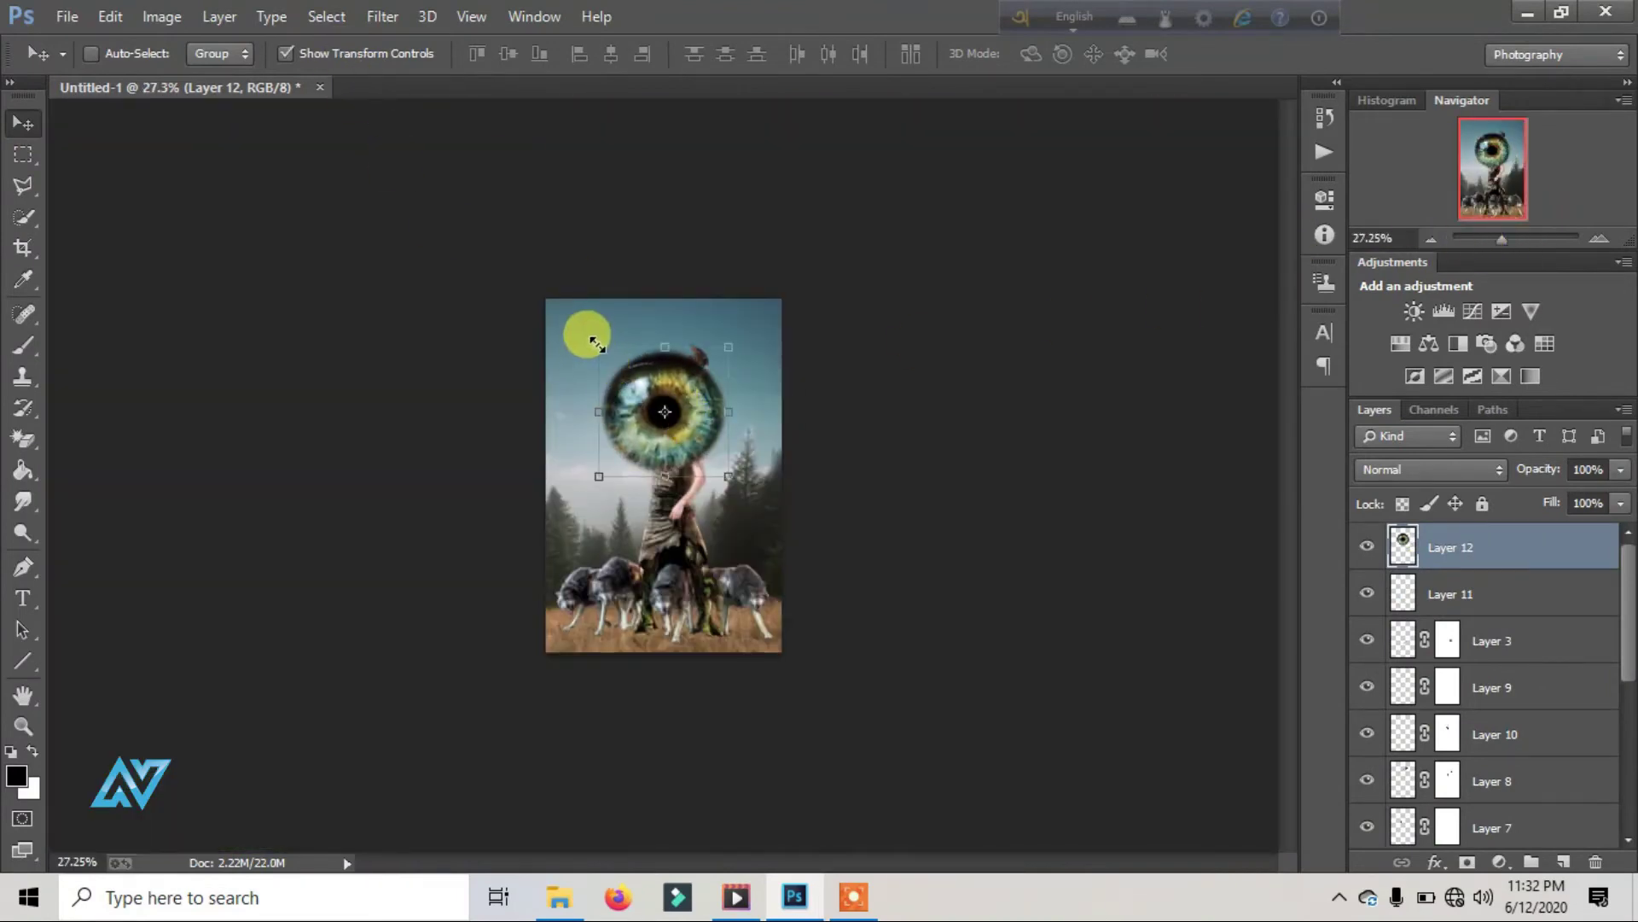
Step: Shrink the eye image to about 1% and move it onto the man's right eye
drag(596, 343, 694, 442)
click(1515, 238)
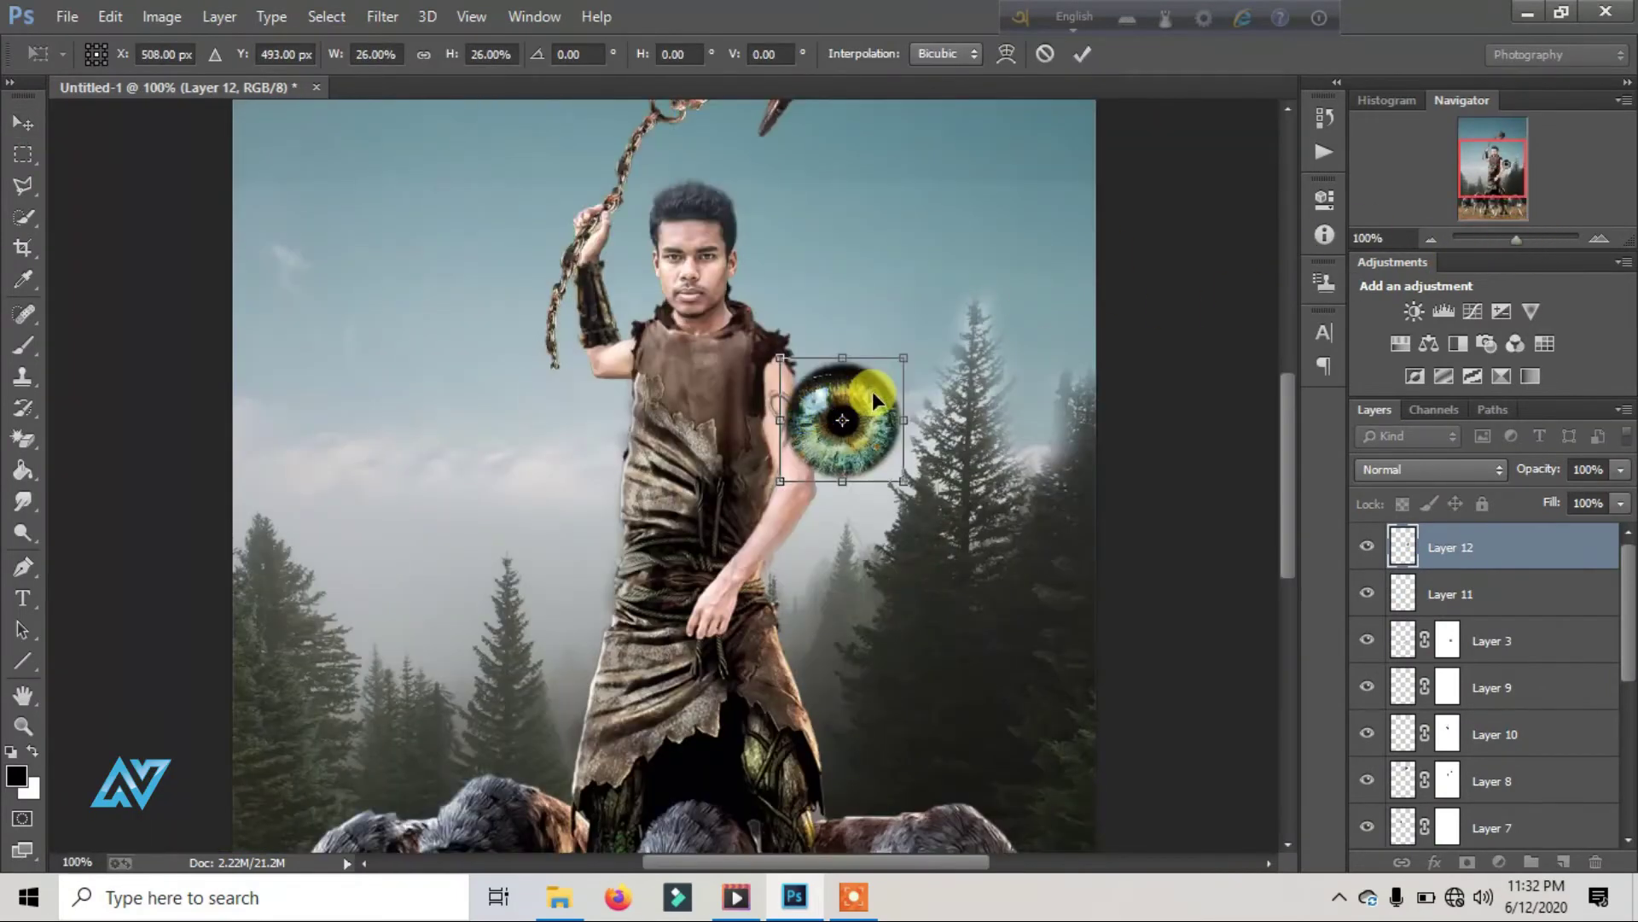
drag(872, 391, 698, 228)
drag(761, 298, 794, 256)
click(1498, 239)
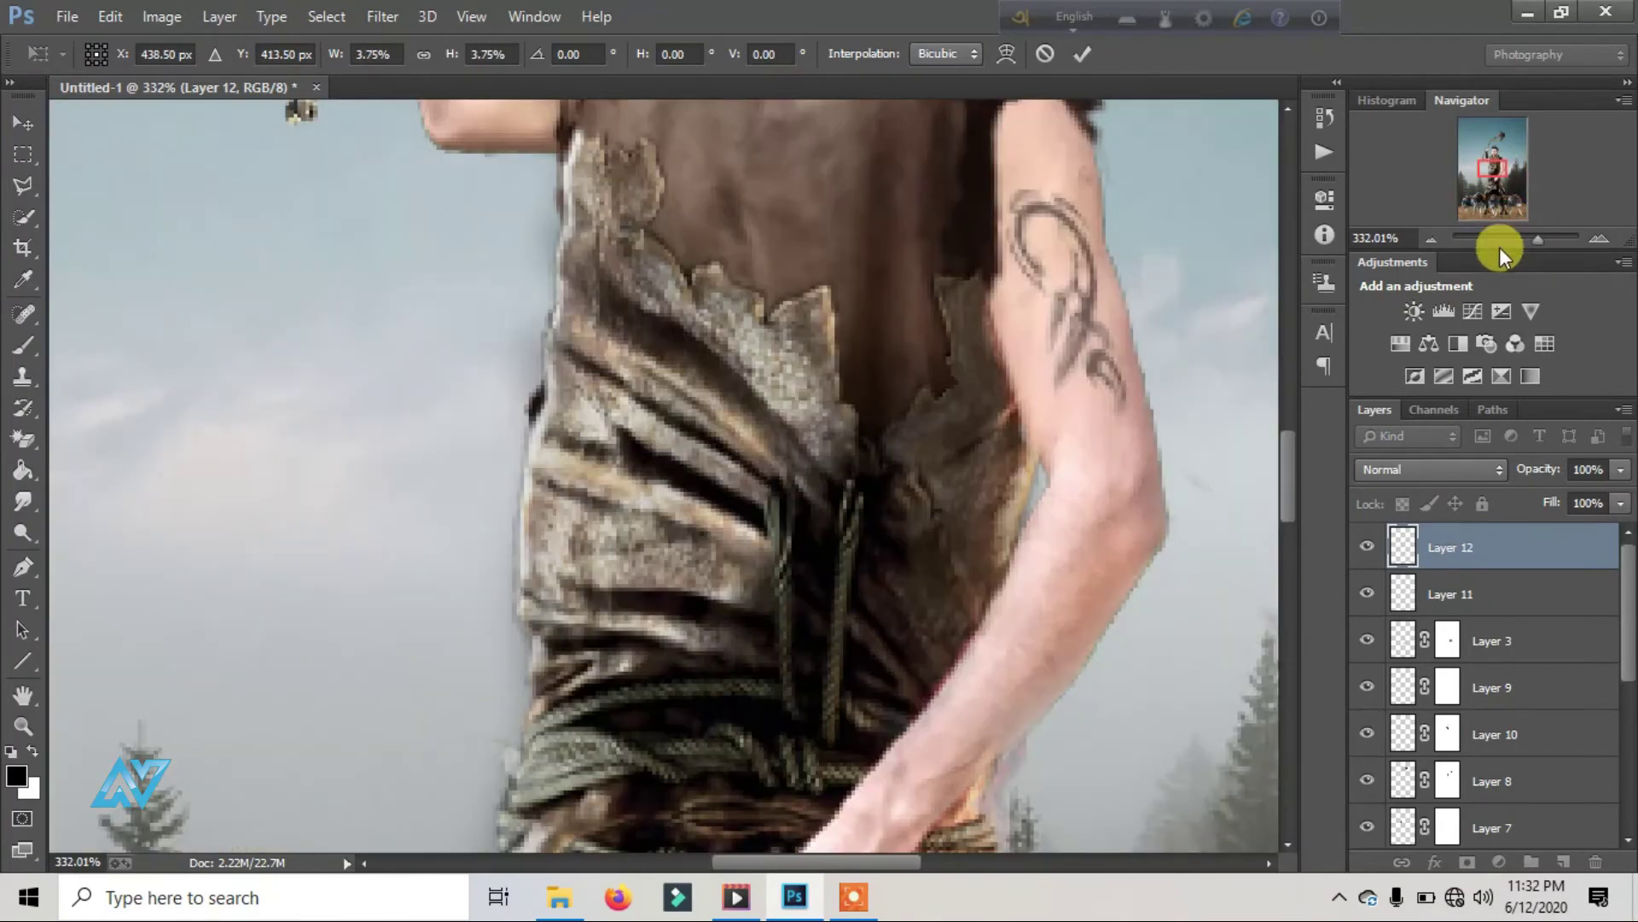
scroll(995, 336, up, 2)
scroll(985, 261, up, 3)
drag(928, 223, 822, 176)
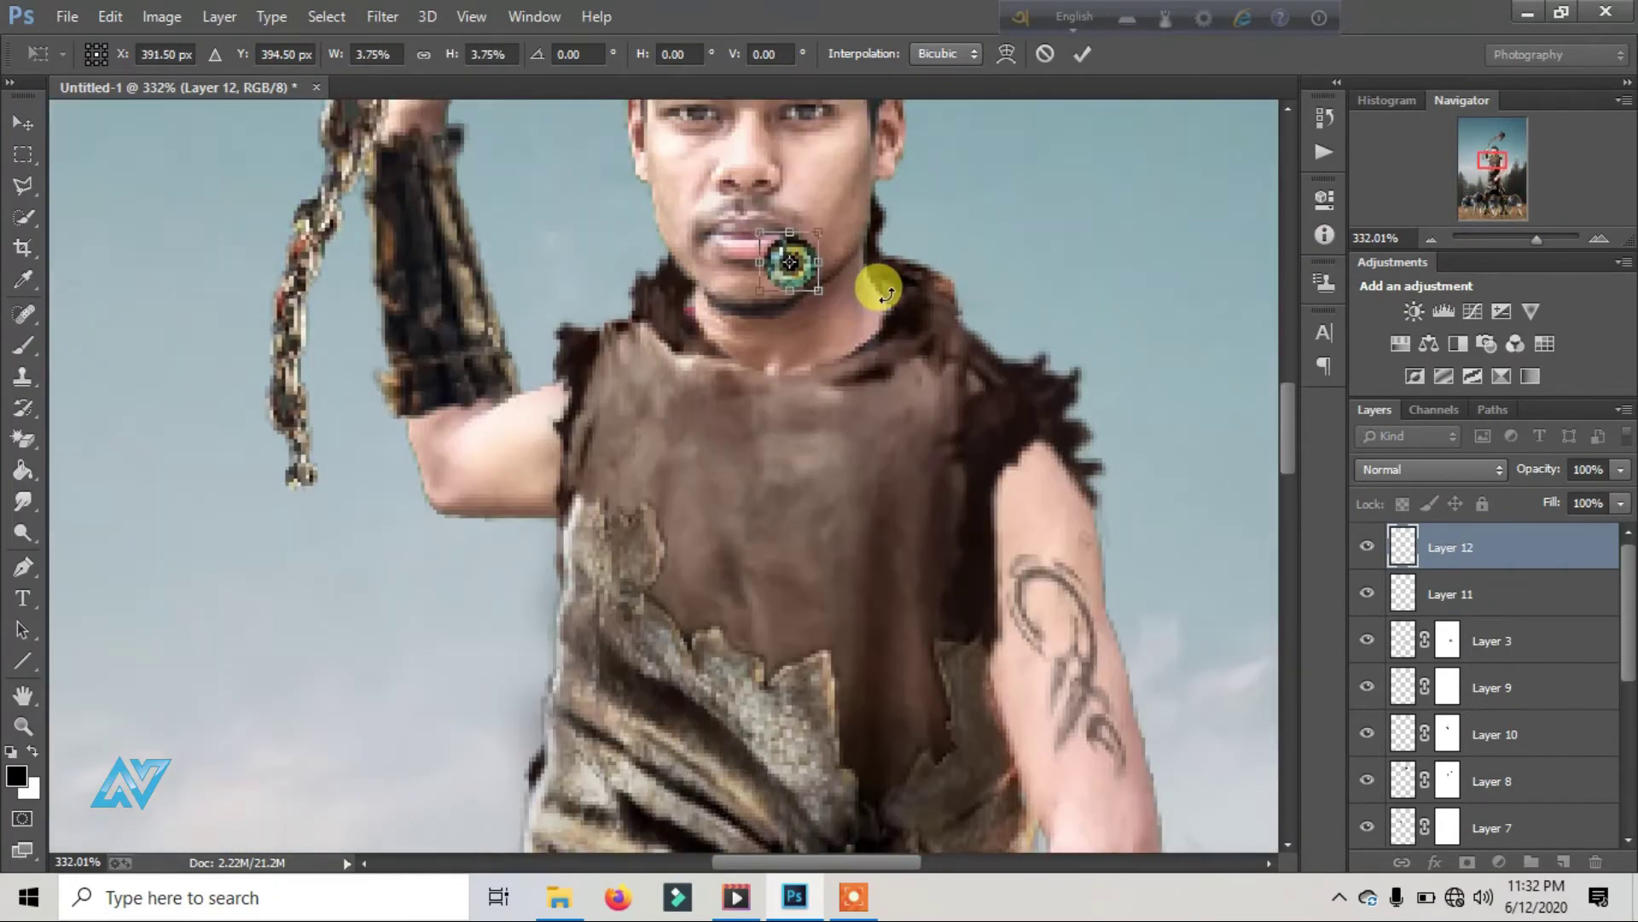
scroll(878, 282, up, 3)
click(1560, 237)
scroll(1135, 313, up, 3)
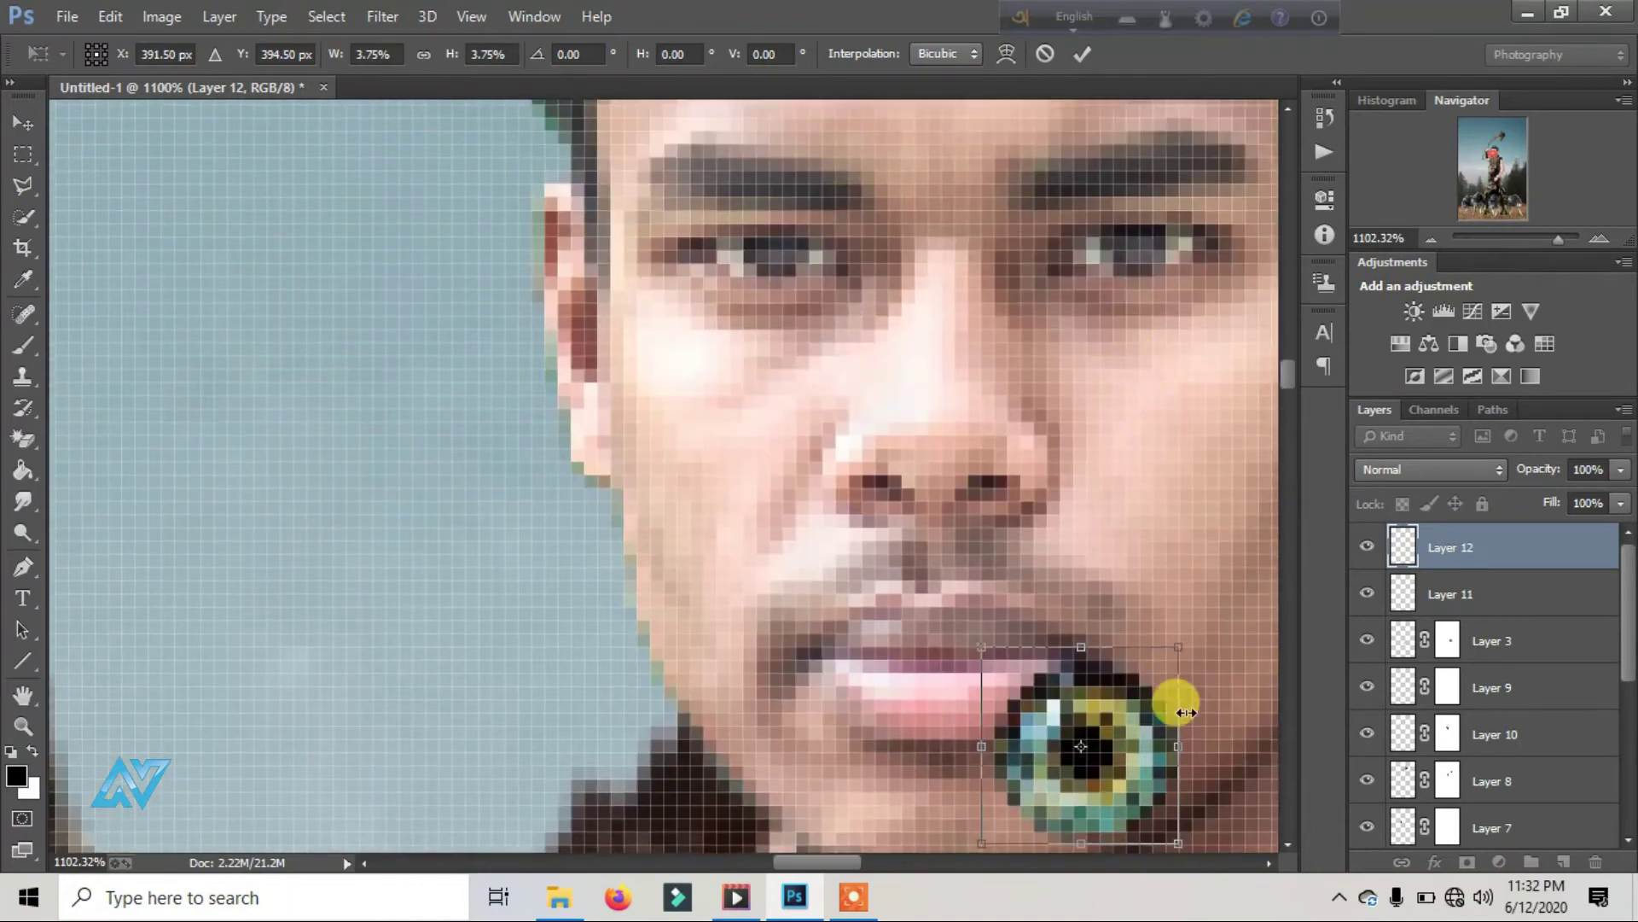
drag(1170, 702, 1153, 252)
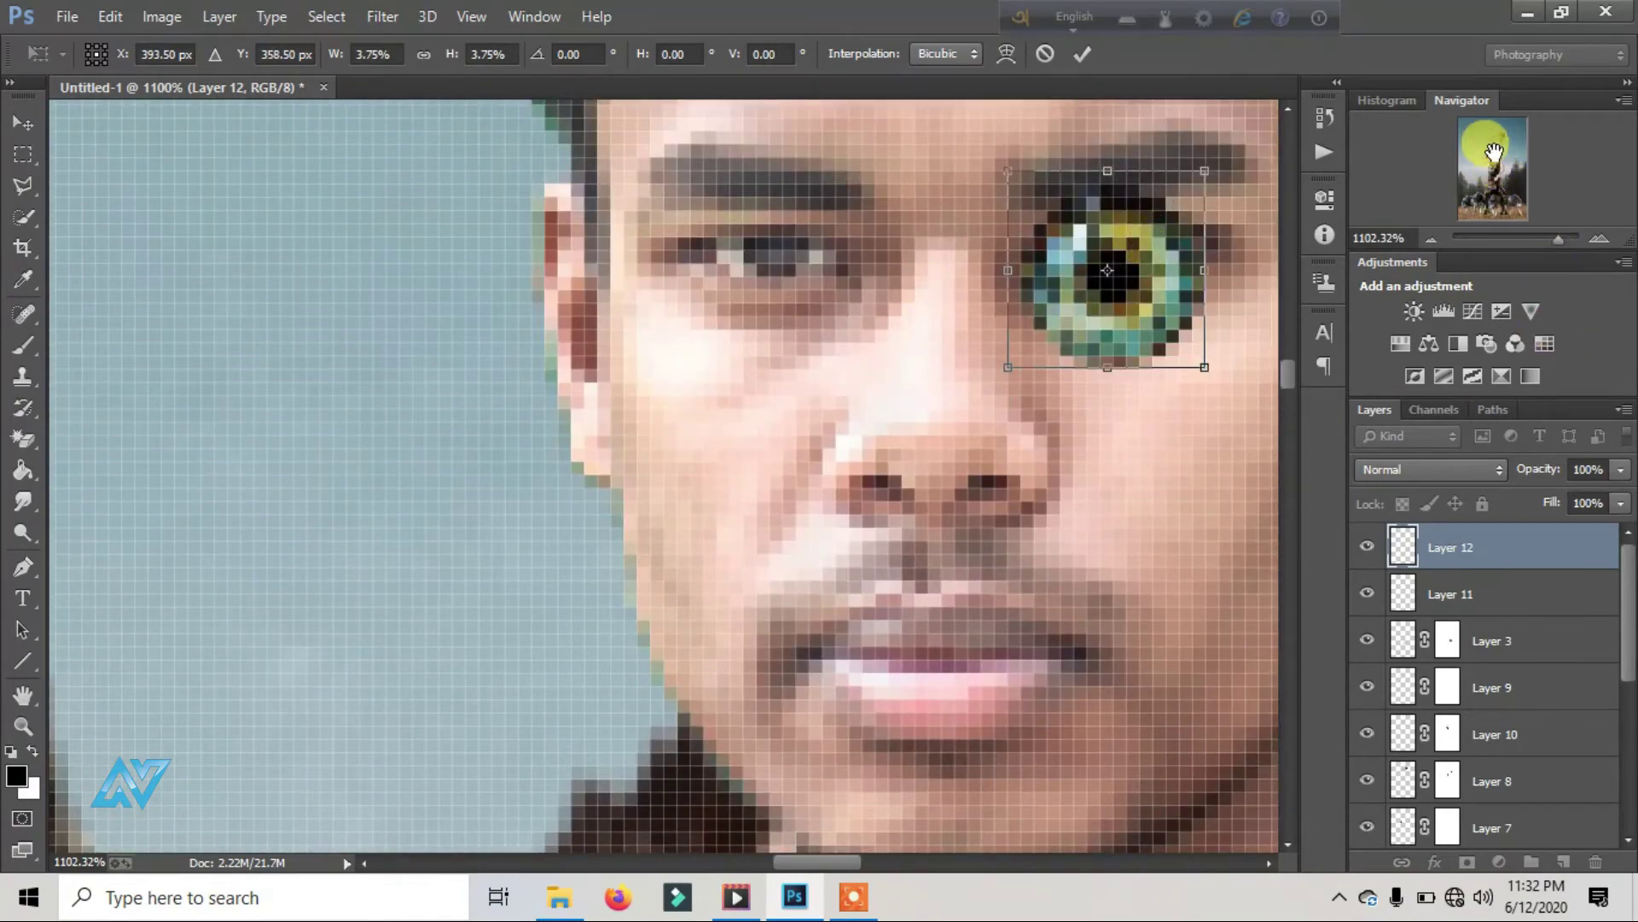
Step: Fit the tiny iris inside the right eye and commit the transform
drag(1493, 152, 1501, 162)
drag(1558, 239, 1567, 243)
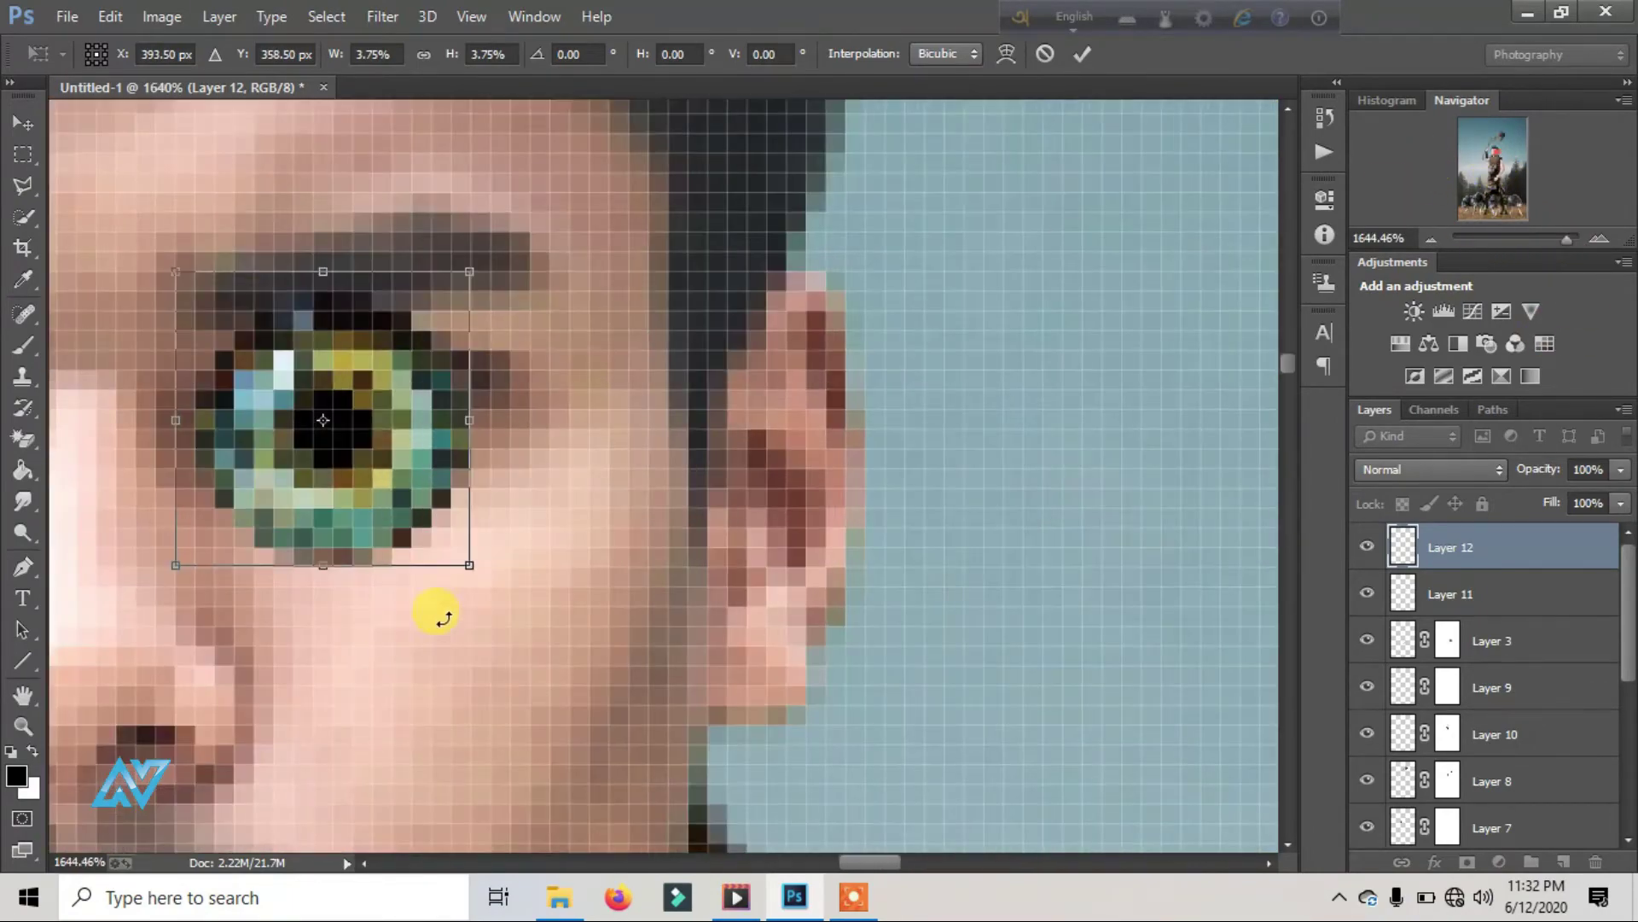
mouse_move(469, 565)
mouse_down()
mouse_move(256, 321)
mouse_move(366, 372)
mouse_up()
drag(428, 425, 371, 387)
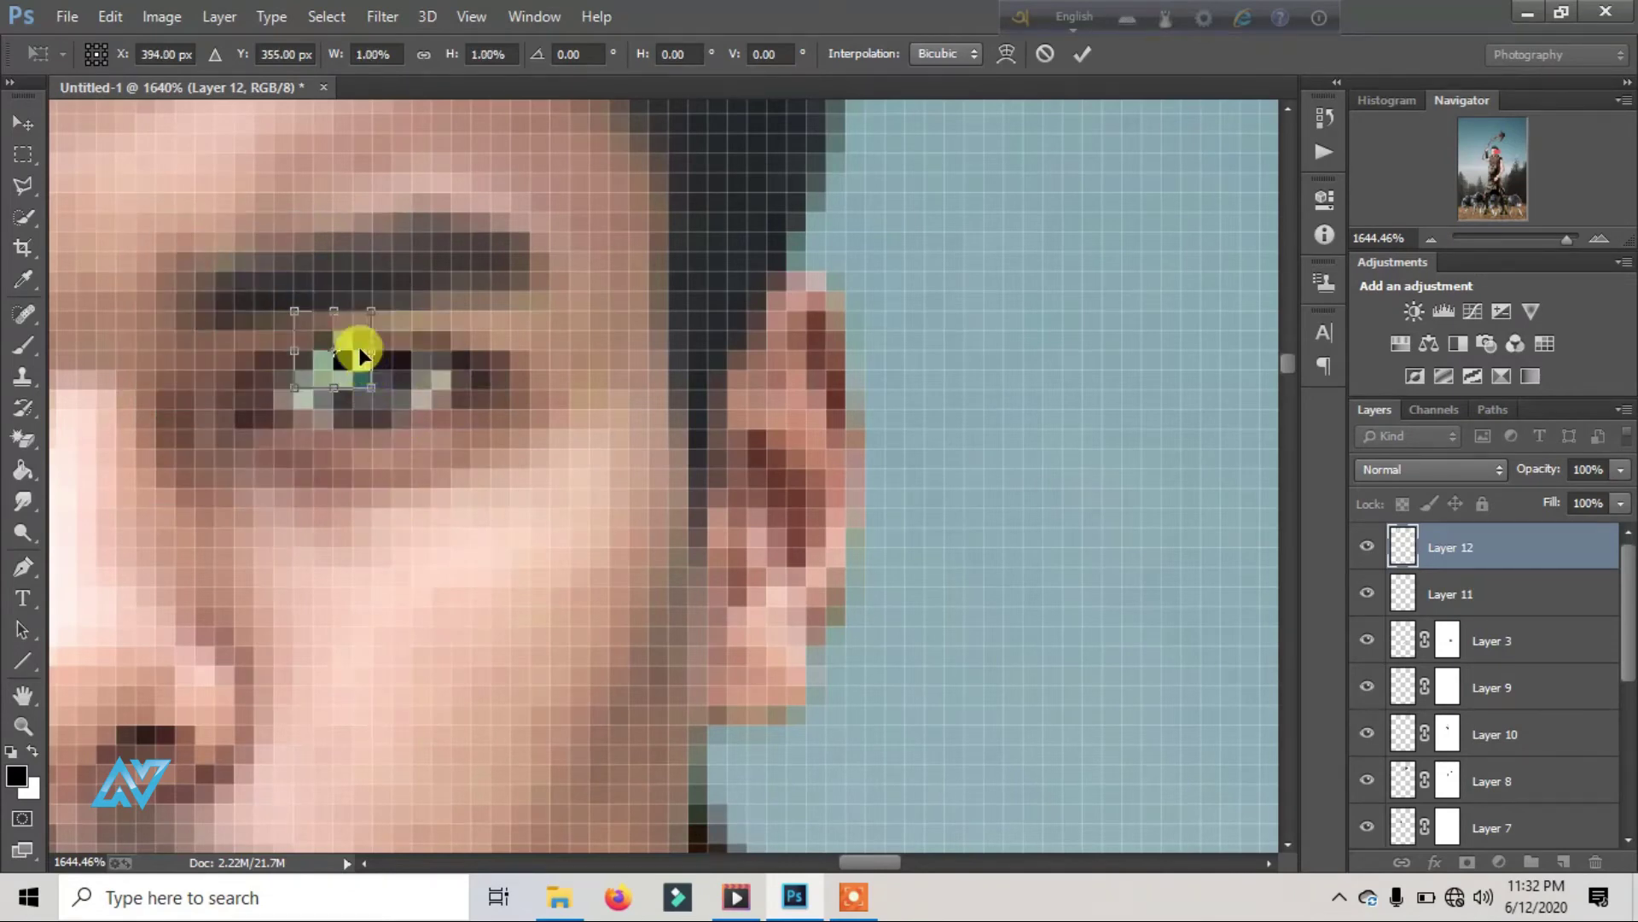
click(1082, 53)
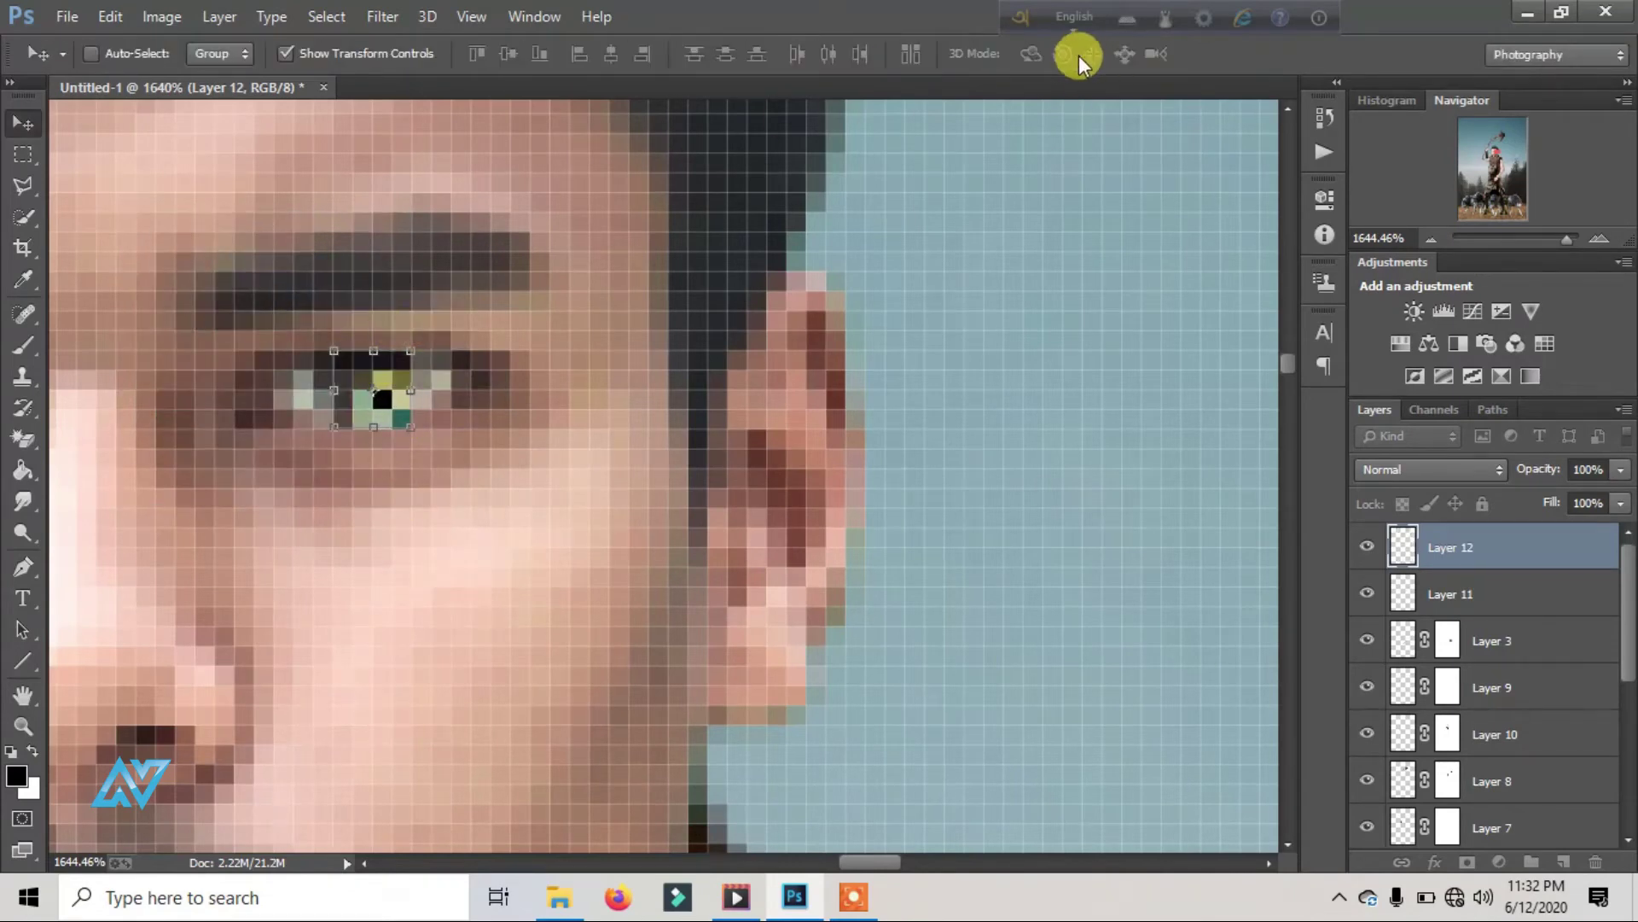
Step: Duplicate the iris as Layer 12 copy and place it over the man's other eye
right_click(1528, 536)
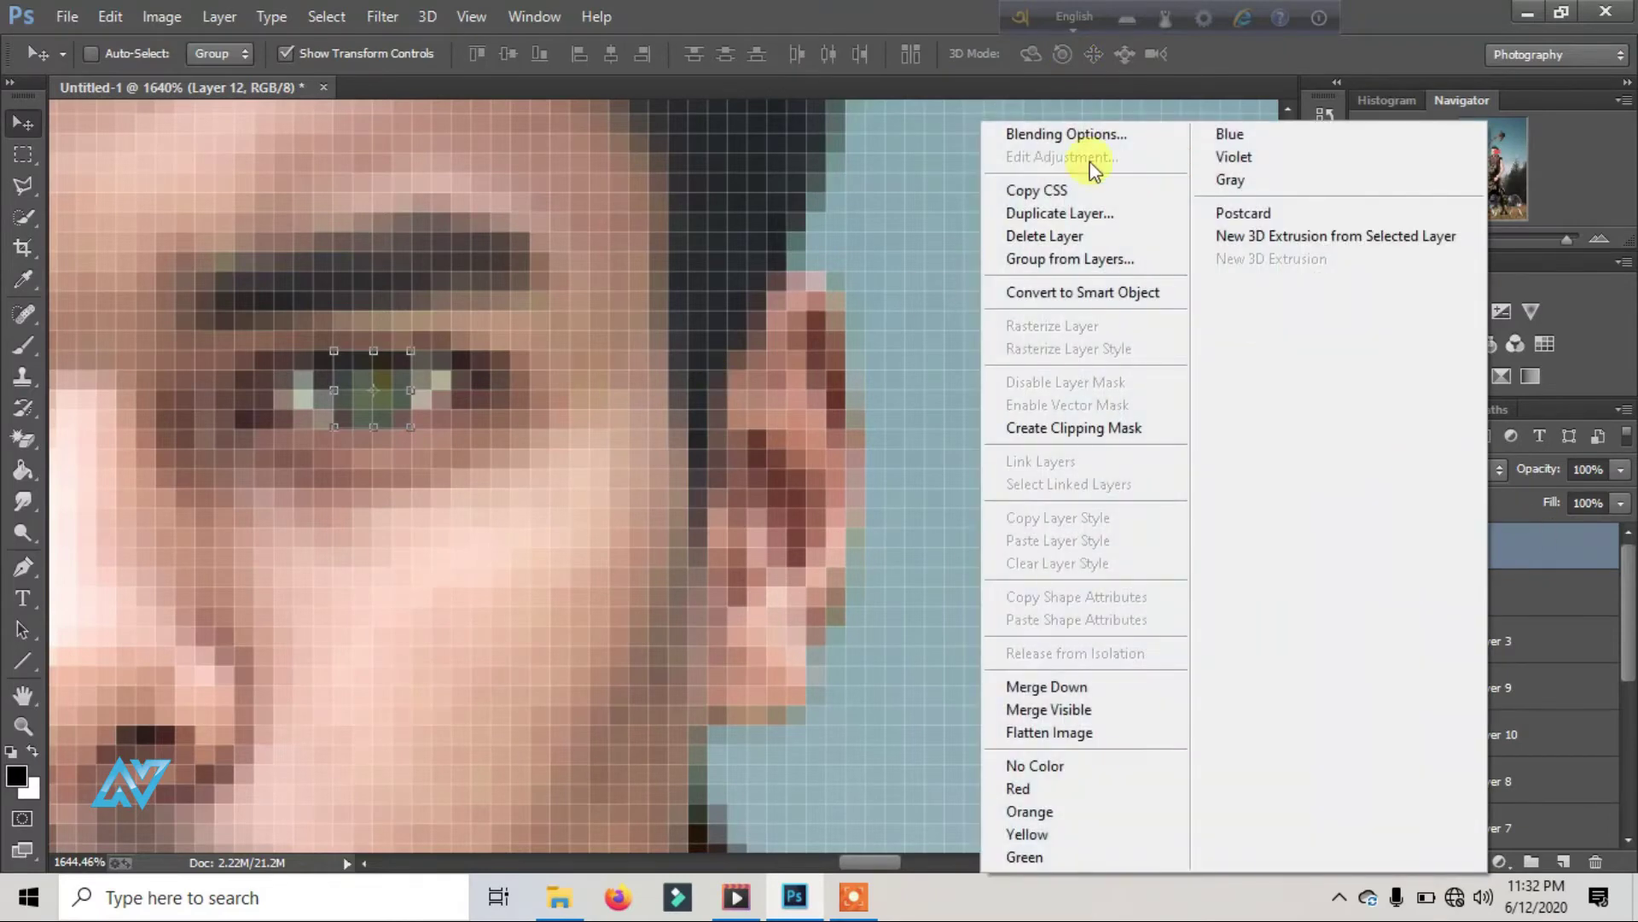
click(1097, 214)
click(1026, 269)
drag(866, 862, 838, 862)
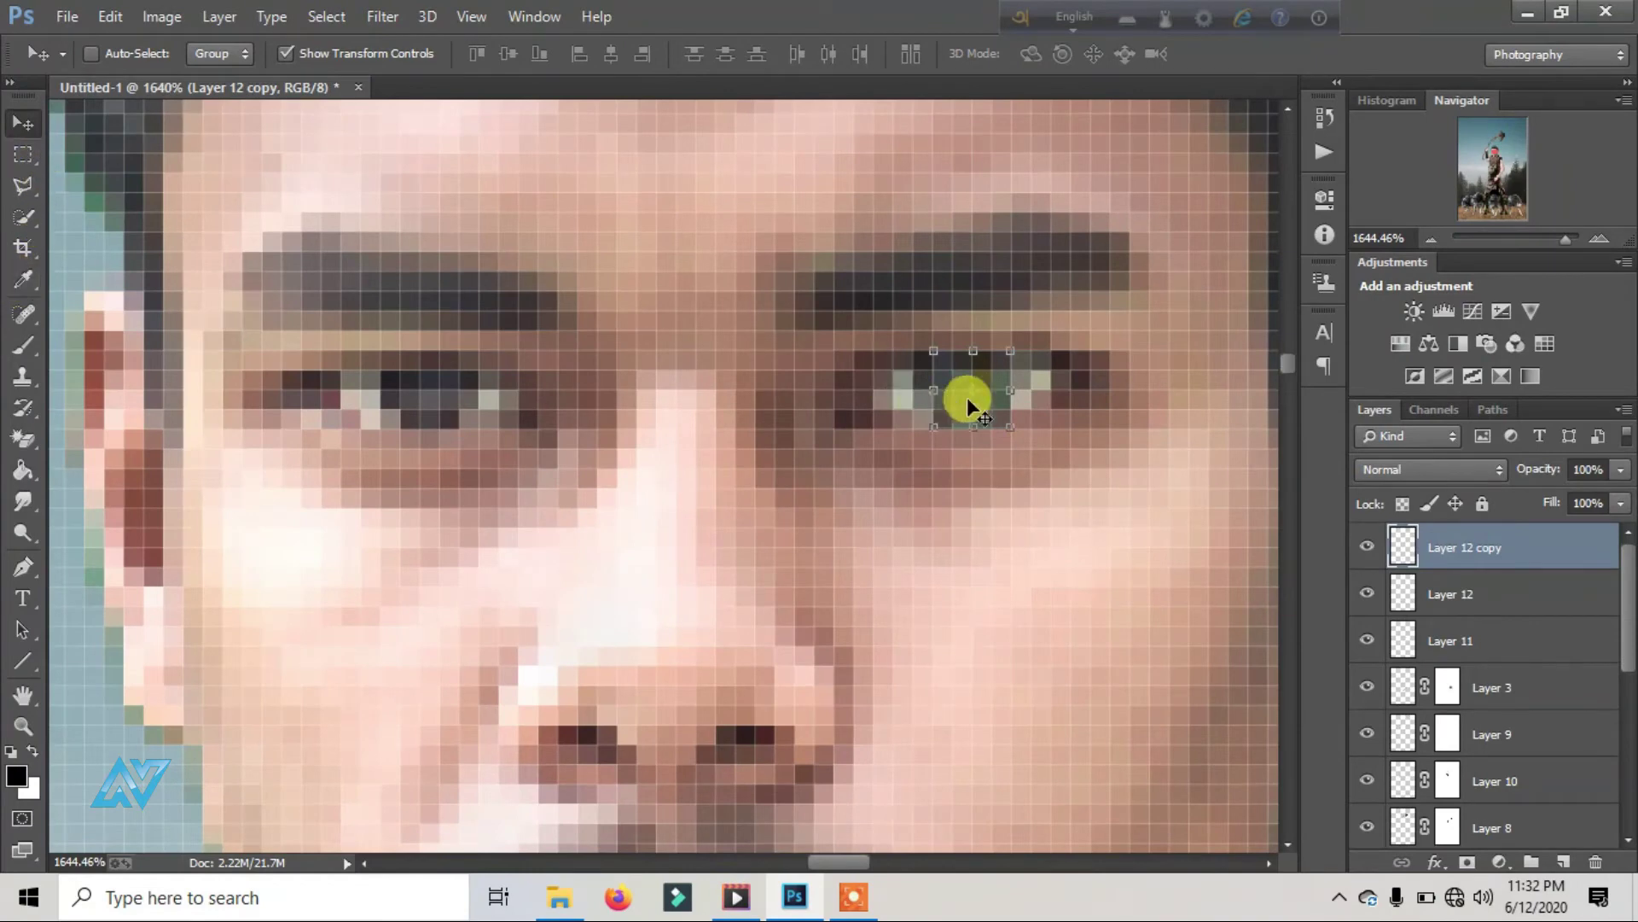
mouse_move(967, 399)
mouse_down()
mouse_move(458, 404)
mouse_move(427, 437)
mouse_move(432, 415)
mouse_up()
click(1523, 239)
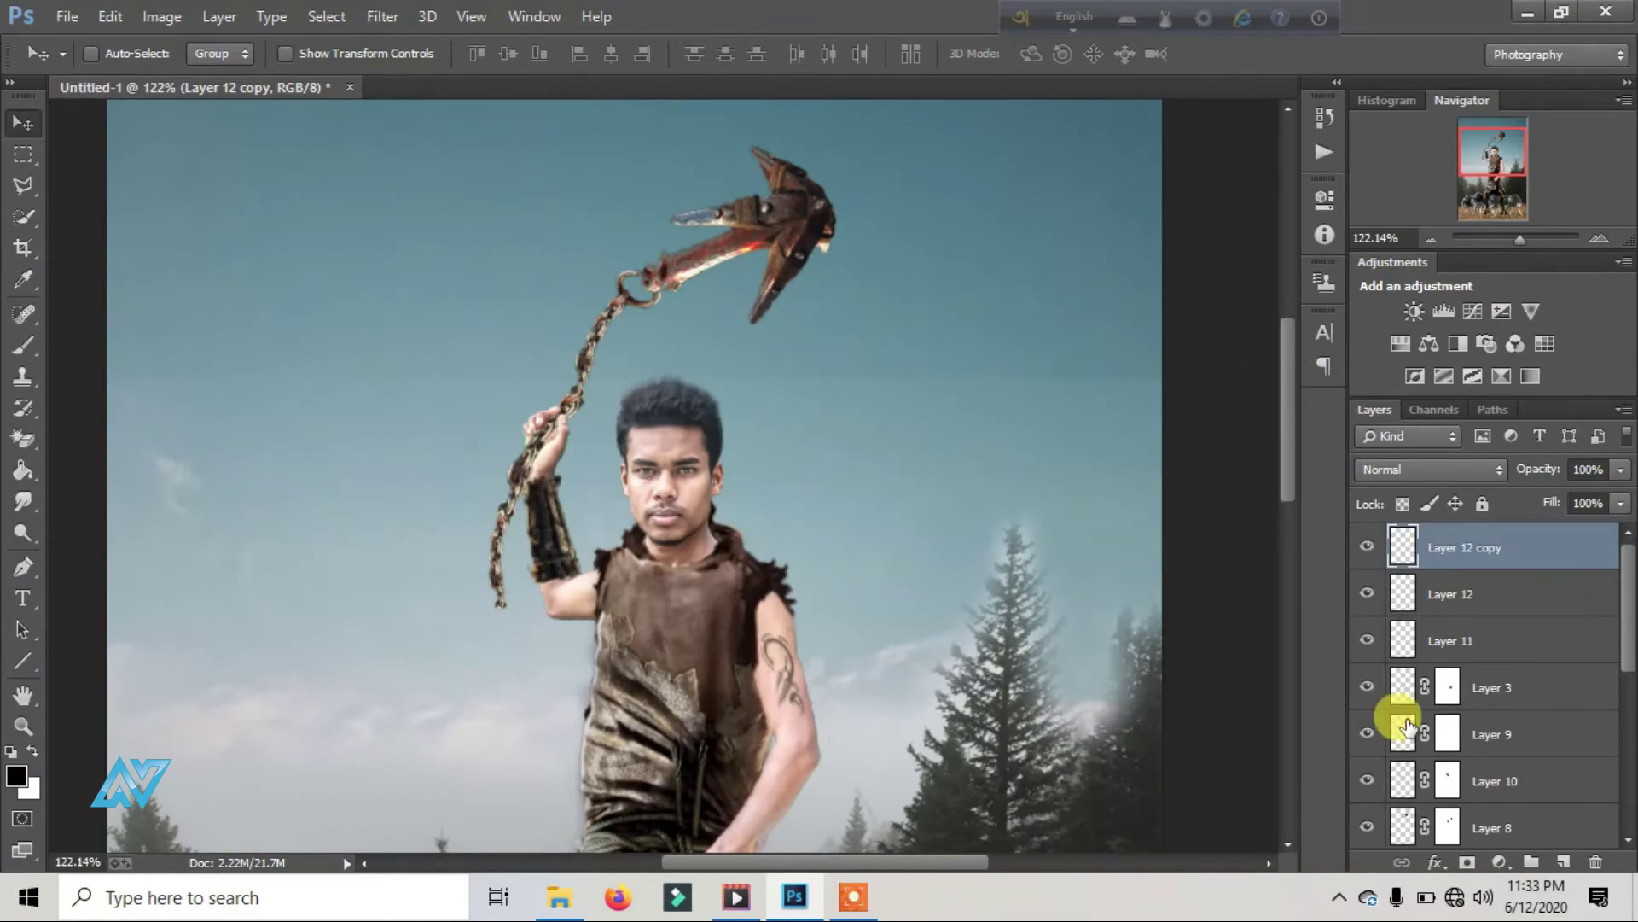
Step: Duplicate Layer 1, the man-and-wolves layer, as Layer 1 copy
scroll(846, 638, down, 1)
scroll(847, 638, down, 3)
scroll(846, 639, down, 3)
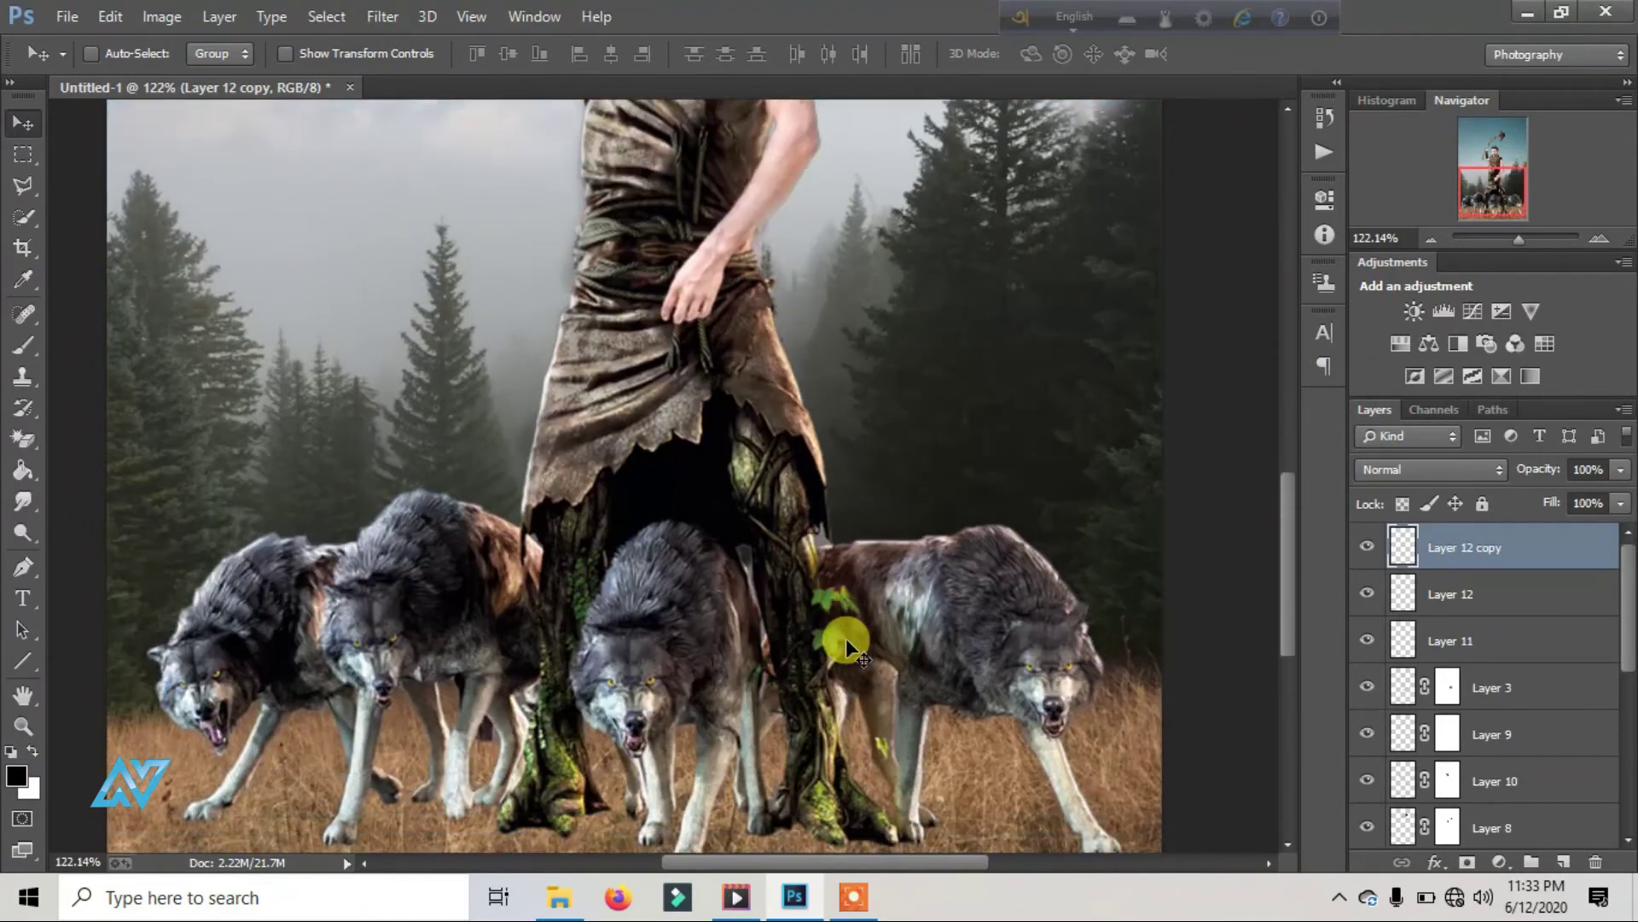
scroll(847, 639, up, 3)
scroll(846, 639, up, 1)
scroll(847, 638, up, 1)
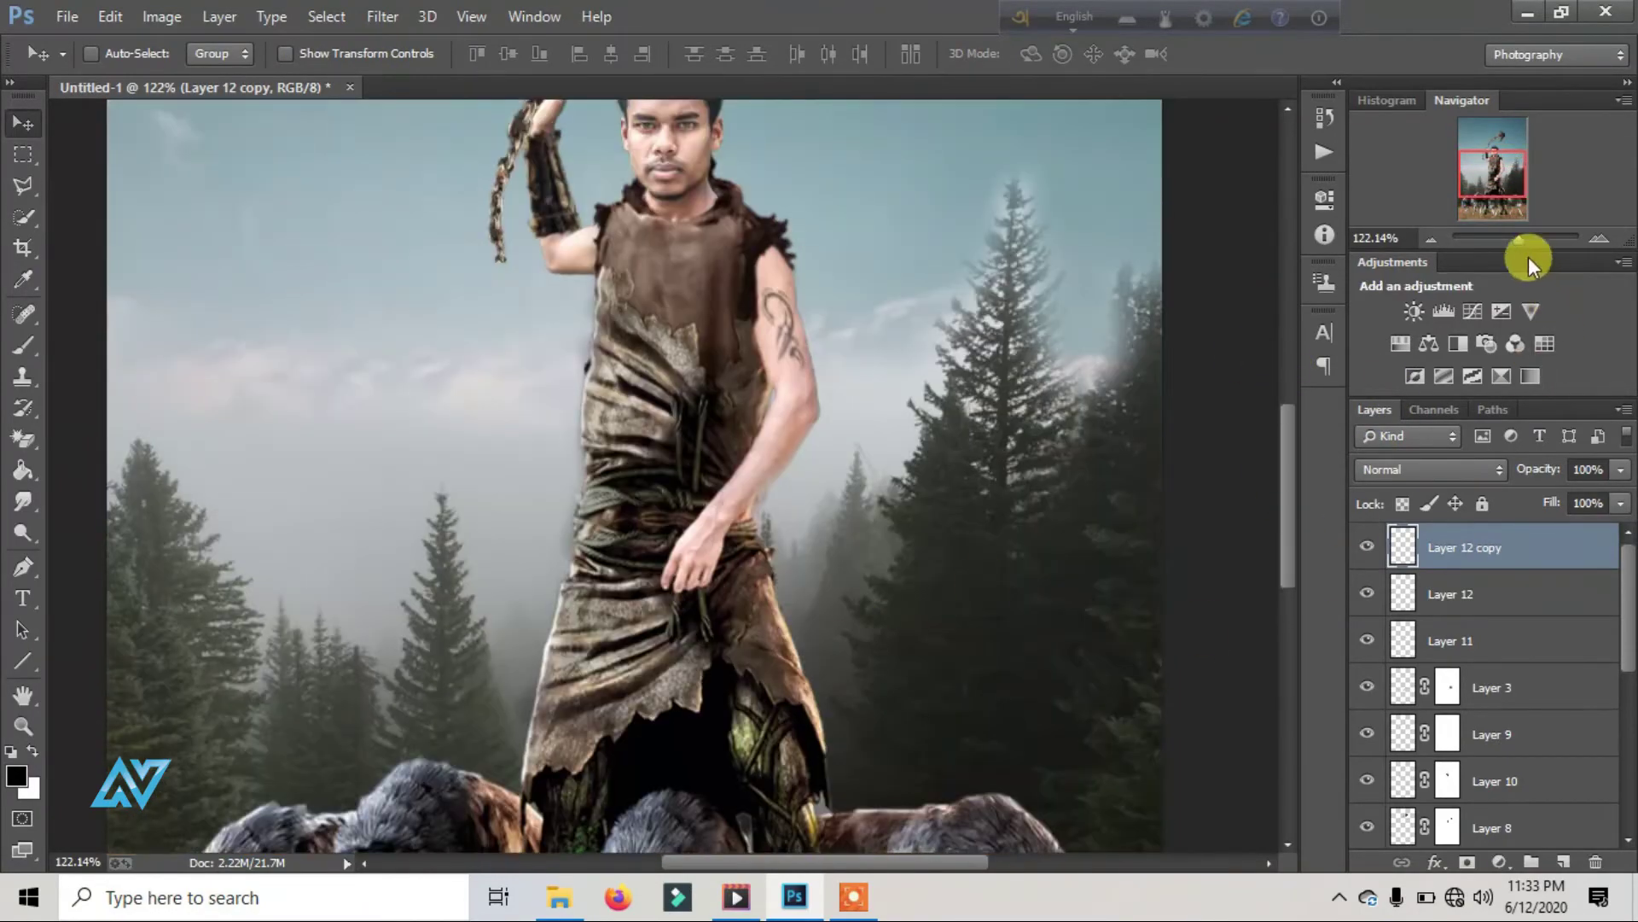
drag(1522, 238, 1508, 238)
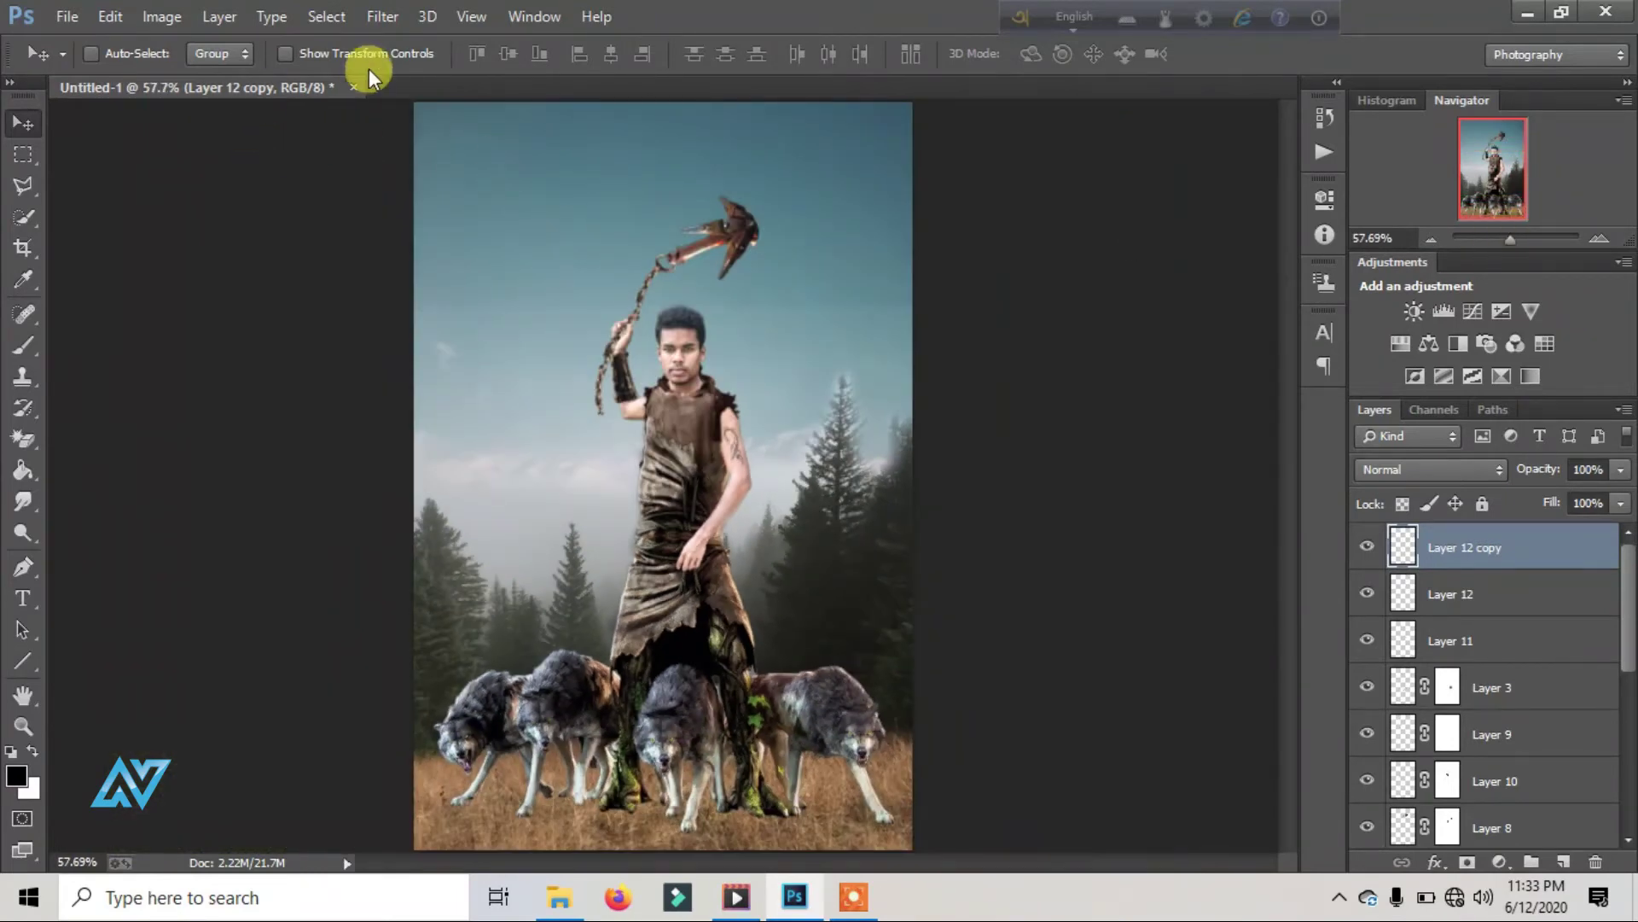
scroll(1371, 593, down, 3)
scroll(1451, 623, down, 3)
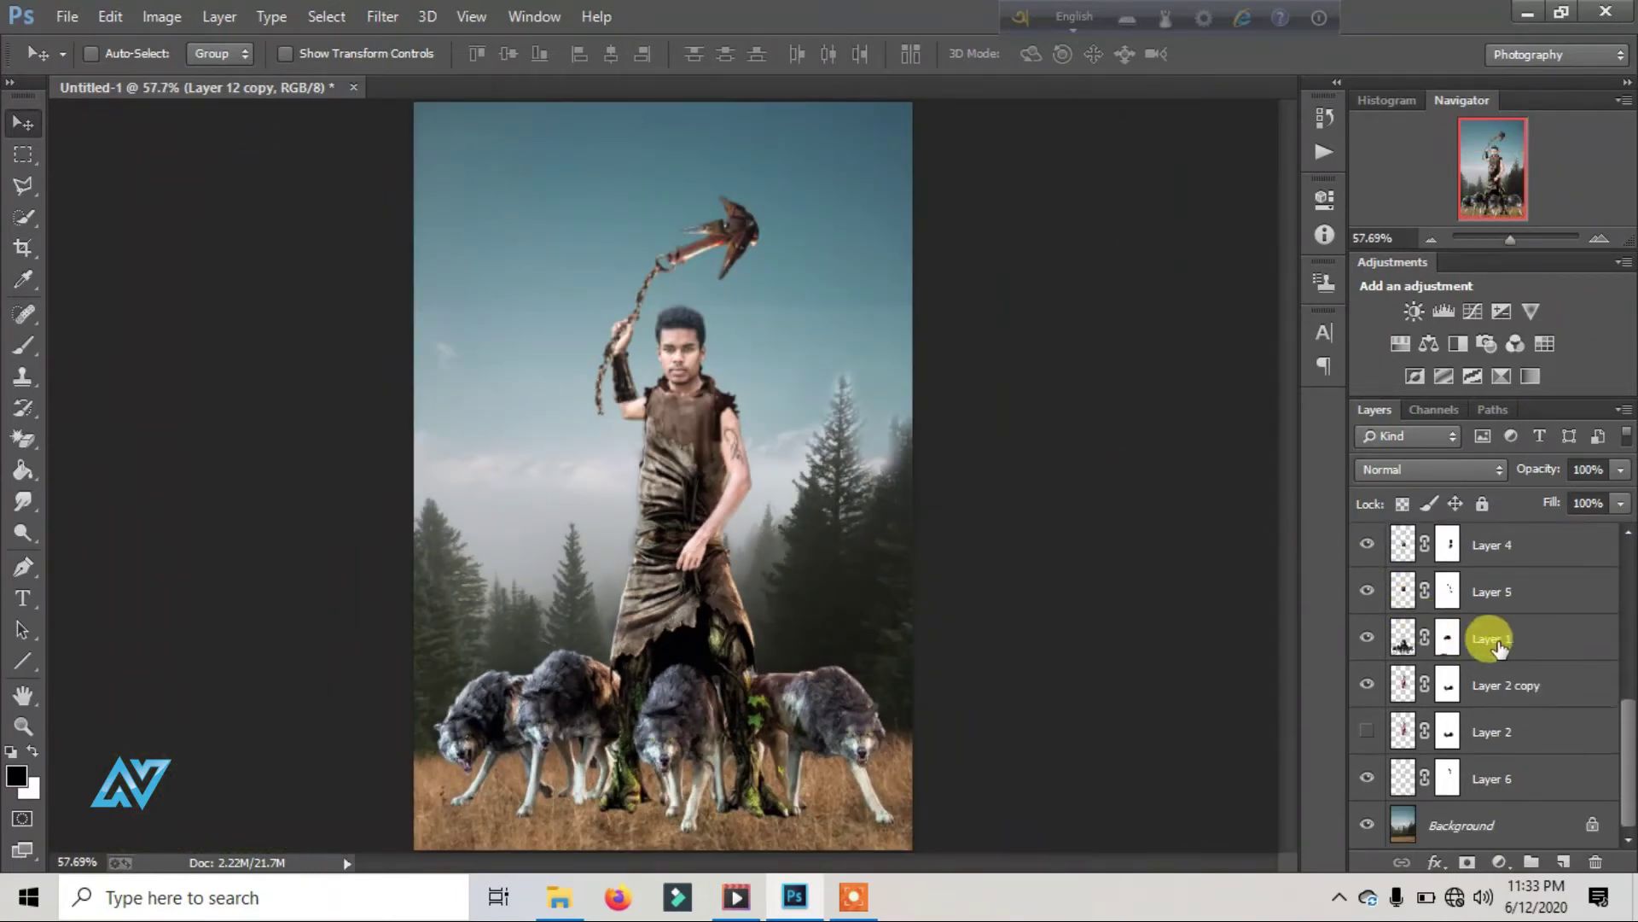
click(1502, 647)
right_click(1499, 644)
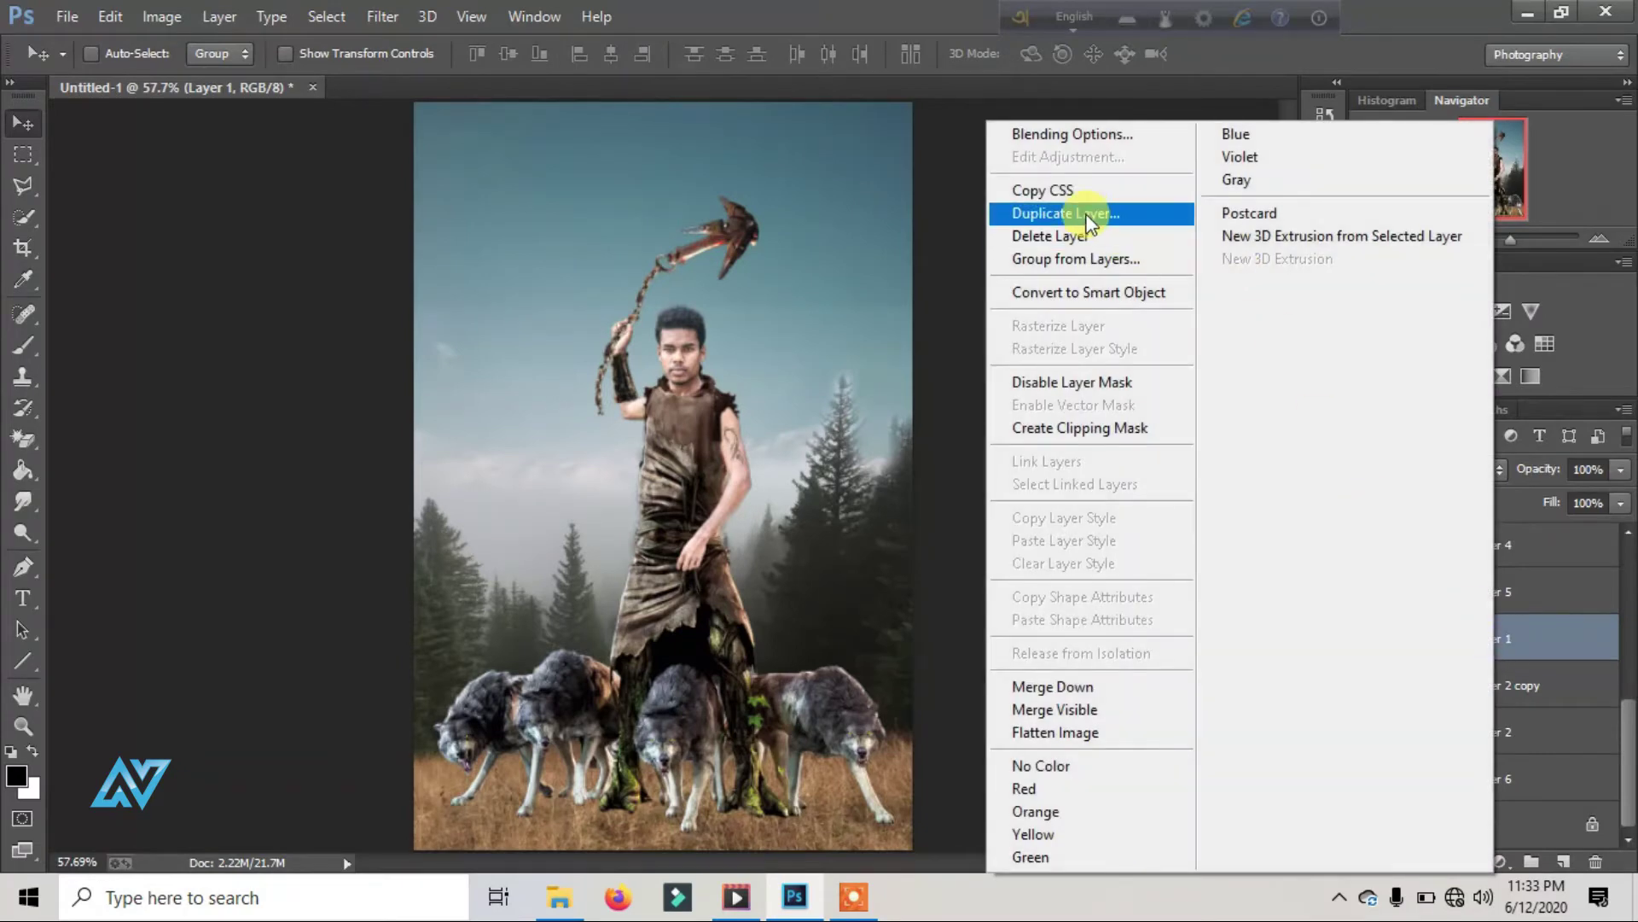
click(1054, 213)
click(1015, 267)
Step: Flip Layer 1 copy vertically and stretch it into place beneath the wolves
drag(783, 743, 734, 279)
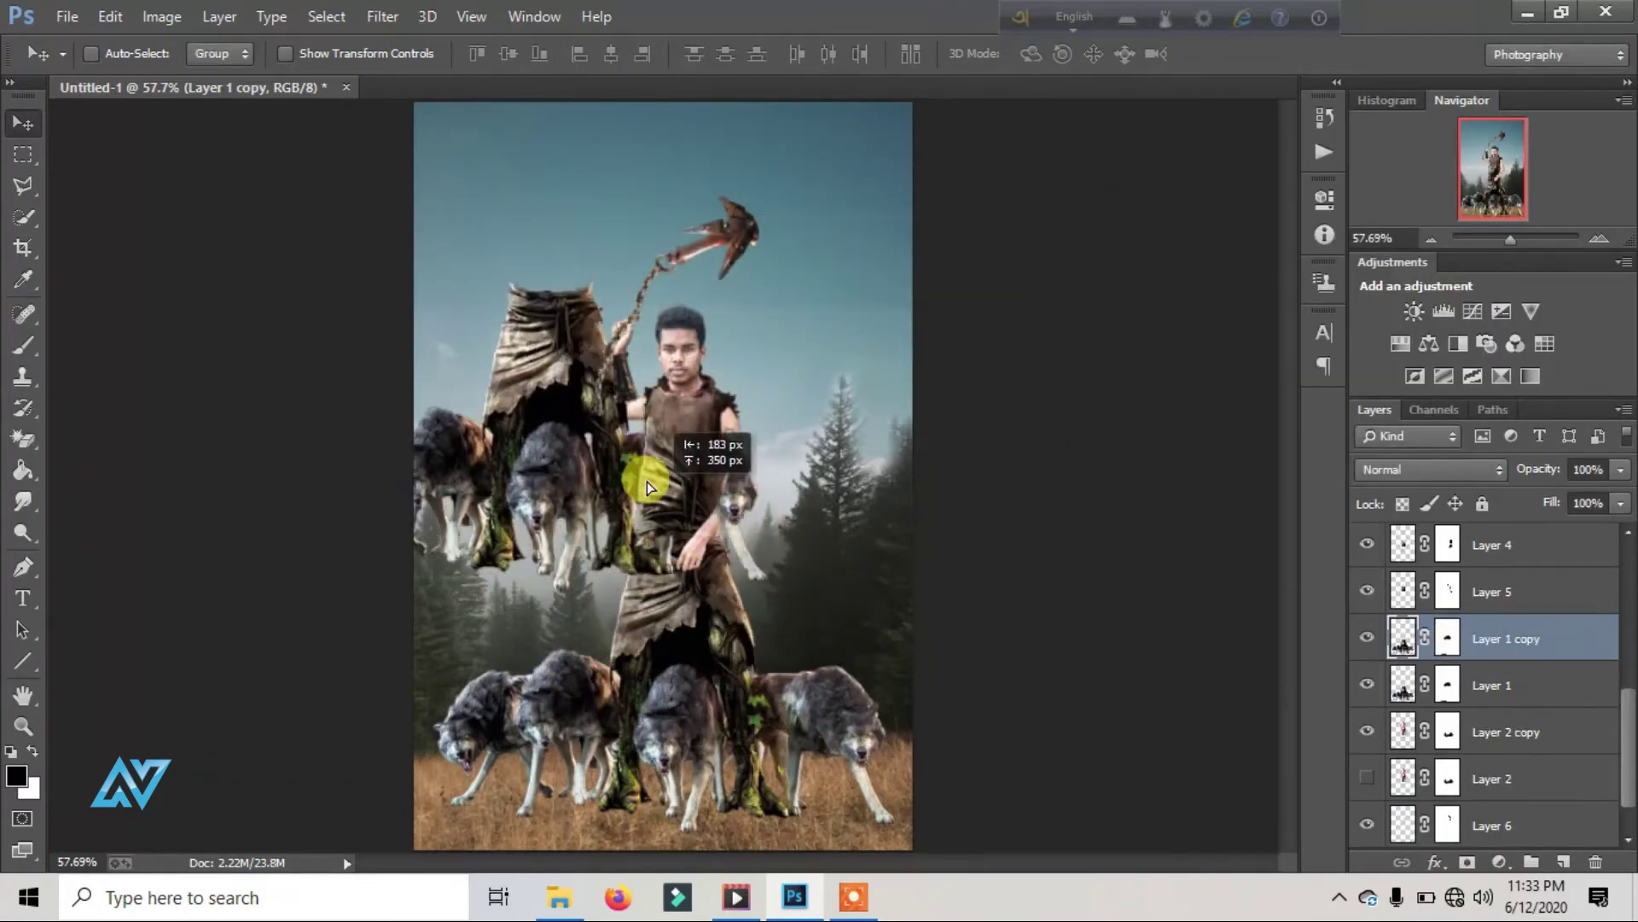
click(110, 17)
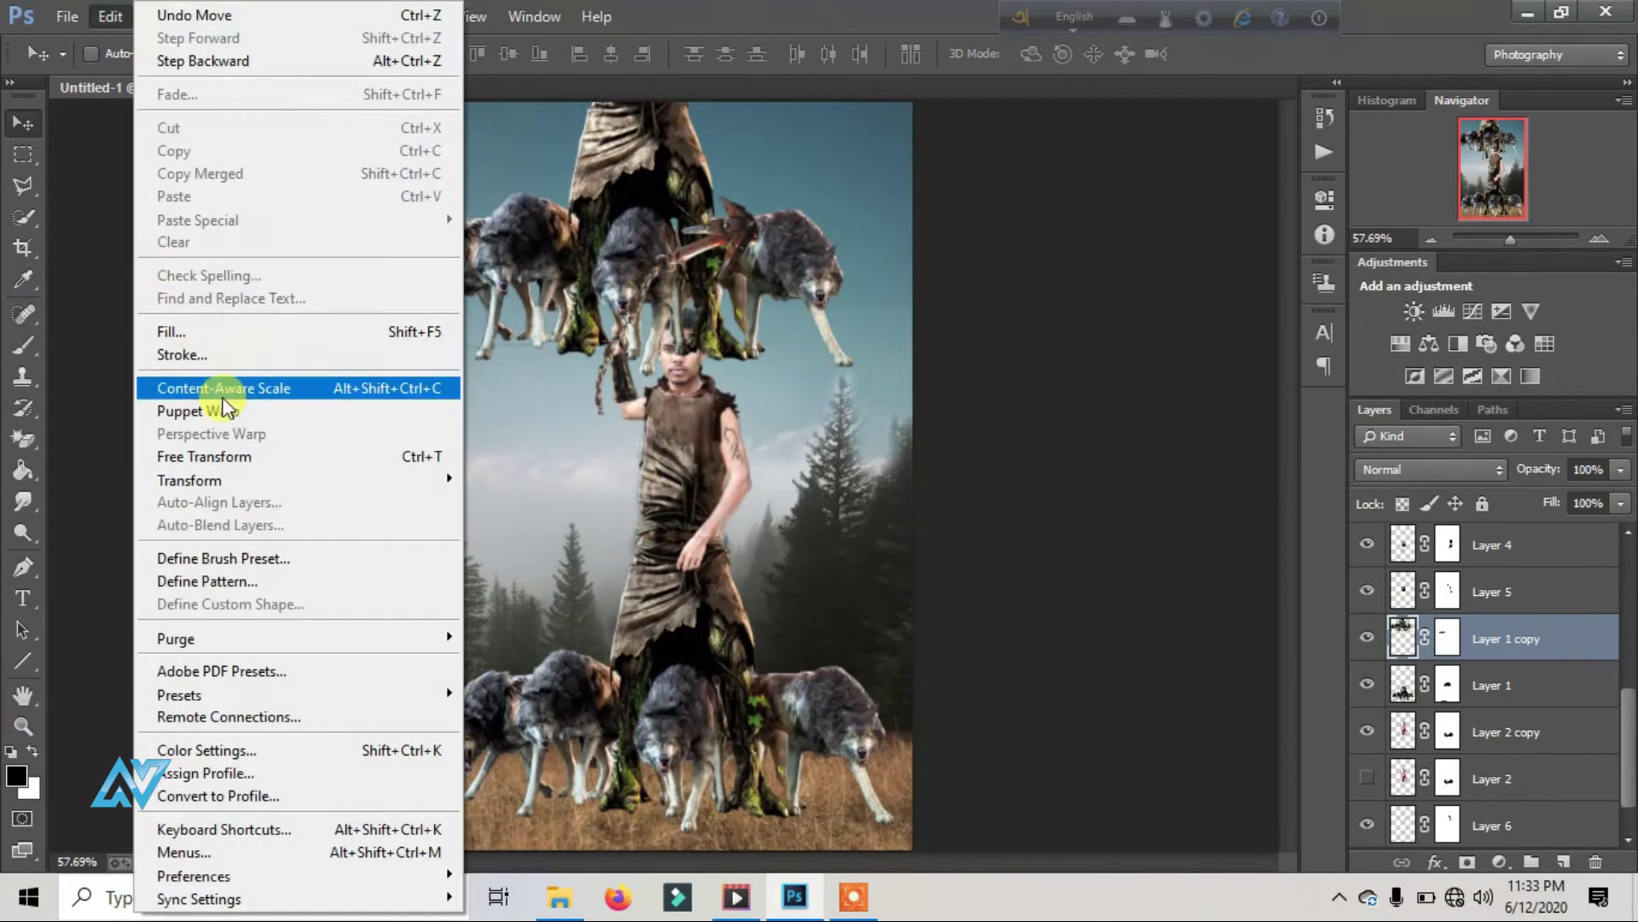
click(227, 454)
right_click(678, 253)
click(803, 630)
mouse_move(782, 309)
mouse_down()
mouse_move(760, 870)
mouse_move(743, 902)
mouse_up()
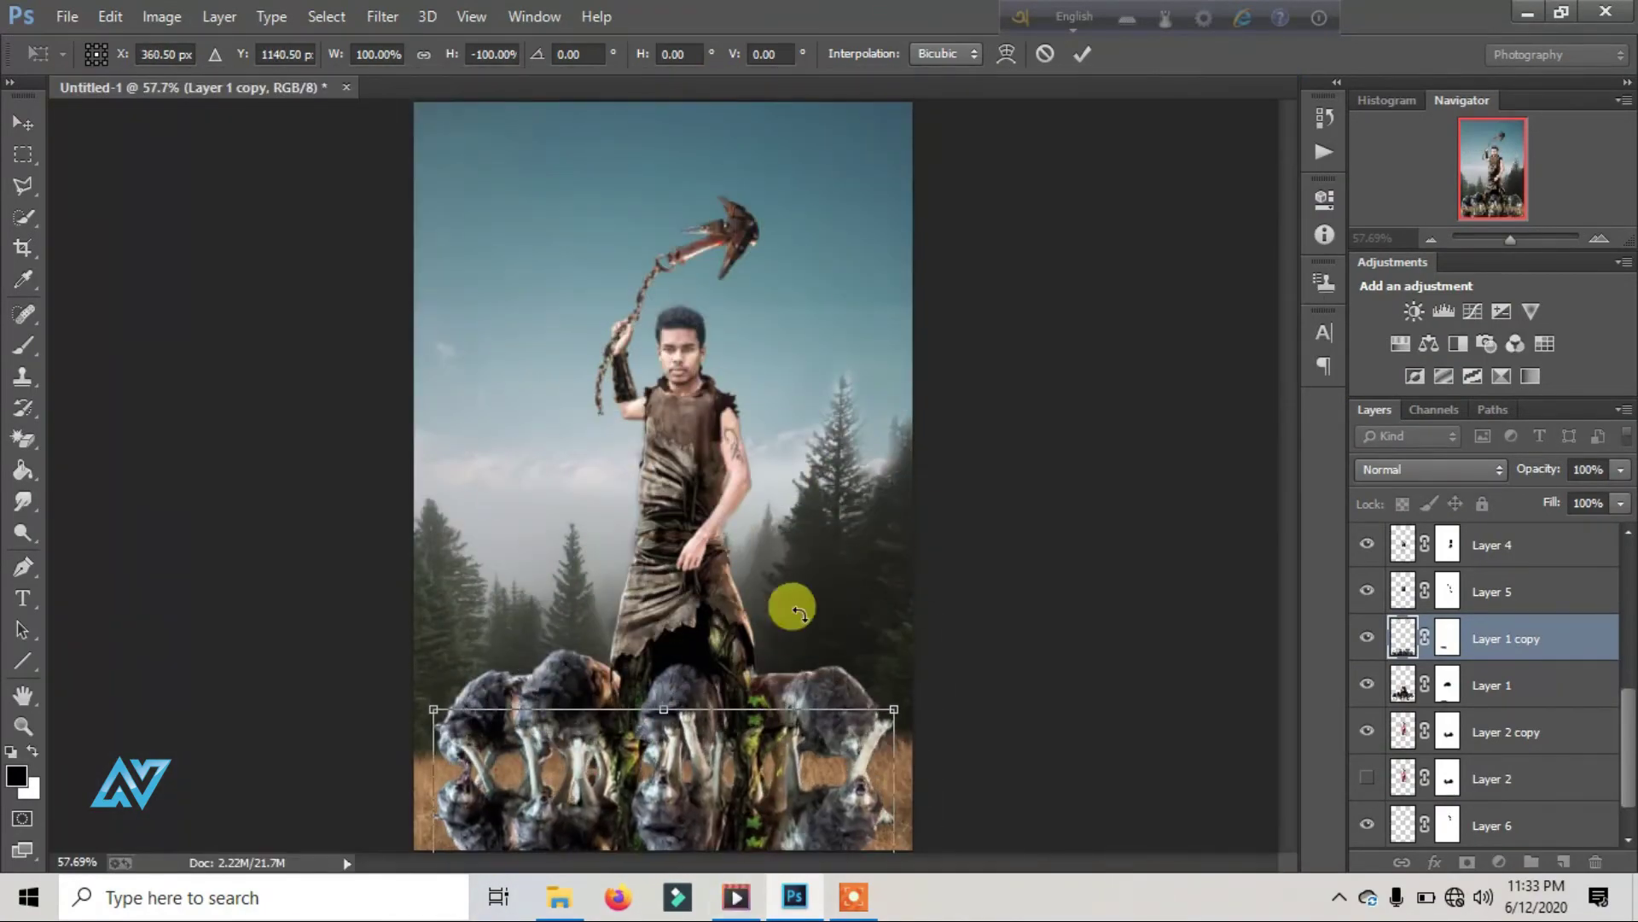
drag(1510, 238, 1522, 238)
scroll(741, 469, down, 2)
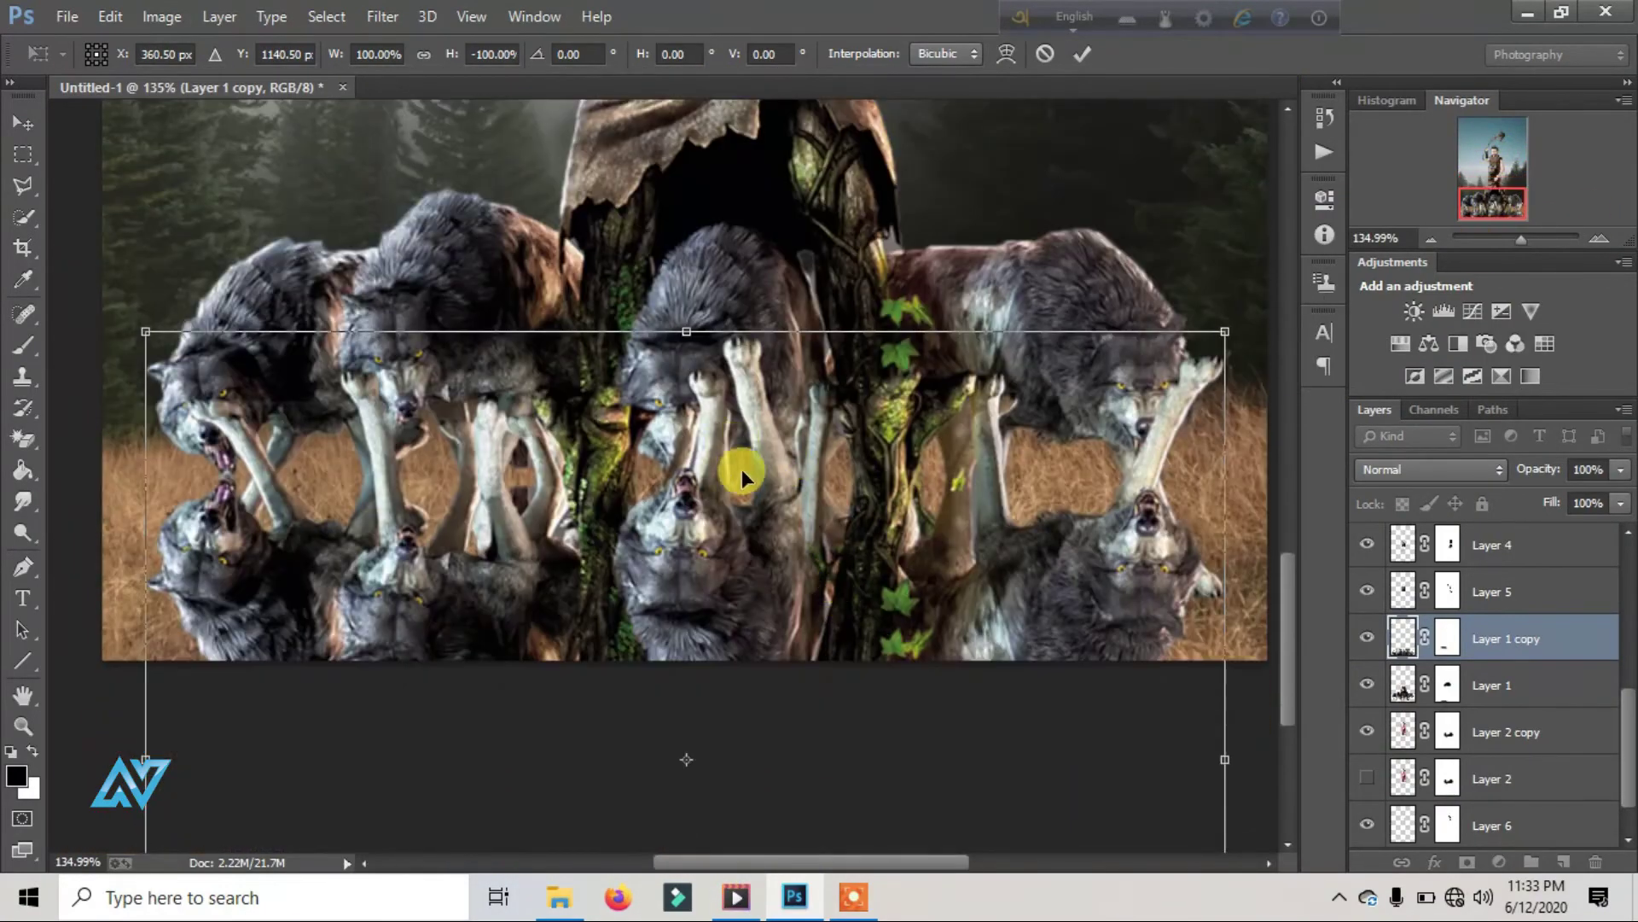
drag(693, 328, 680, 103)
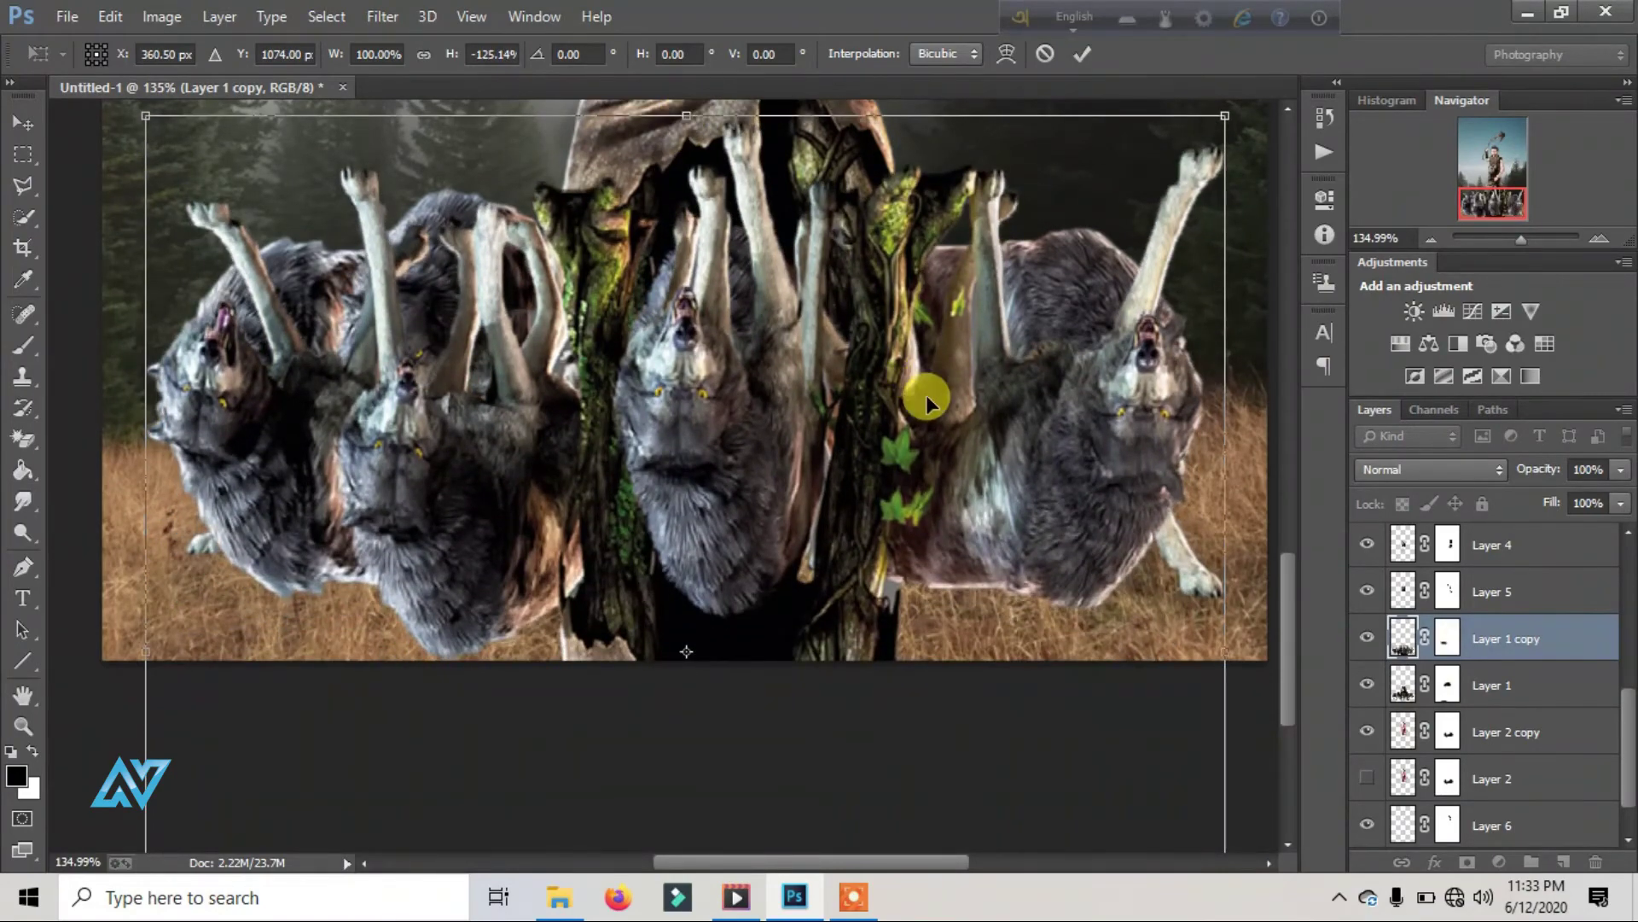
mouse_move(925, 395)
mouse_down()
mouse_move(907, 754)
mouse_move(911, 729)
mouse_up()
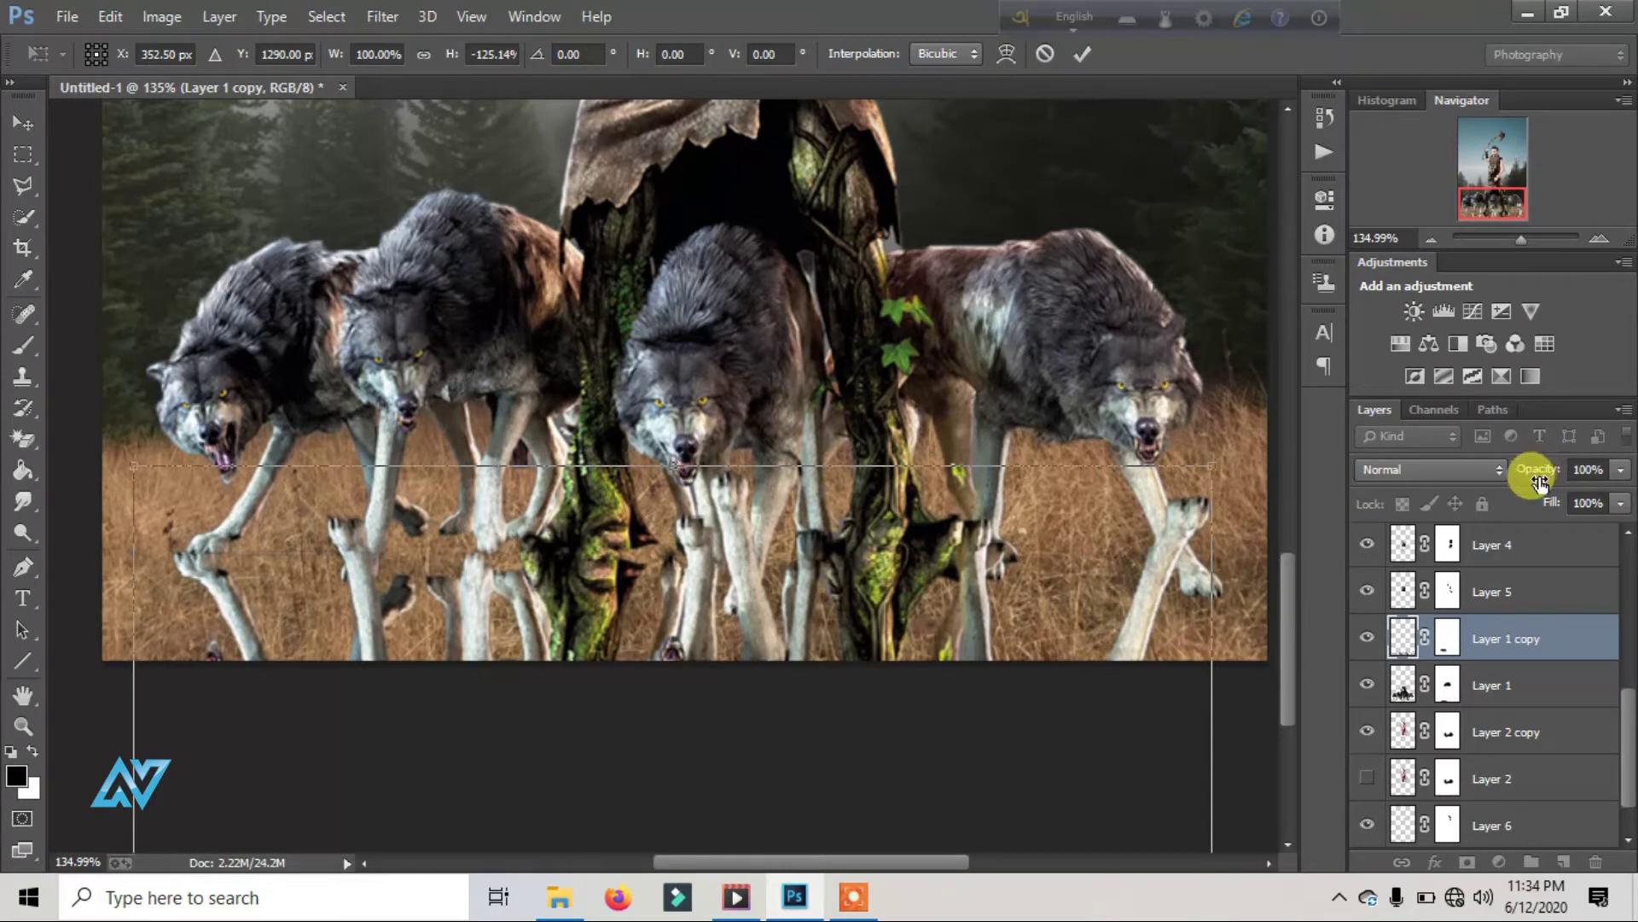
Step: Drop the reflection's Fill to 5%, then raise it to 80%
mouse_move(1538, 483)
mouse_down()
mouse_move(1477, 468)
mouse_move(1398, 503)
mouse_move(1415, 507)
mouse_up()
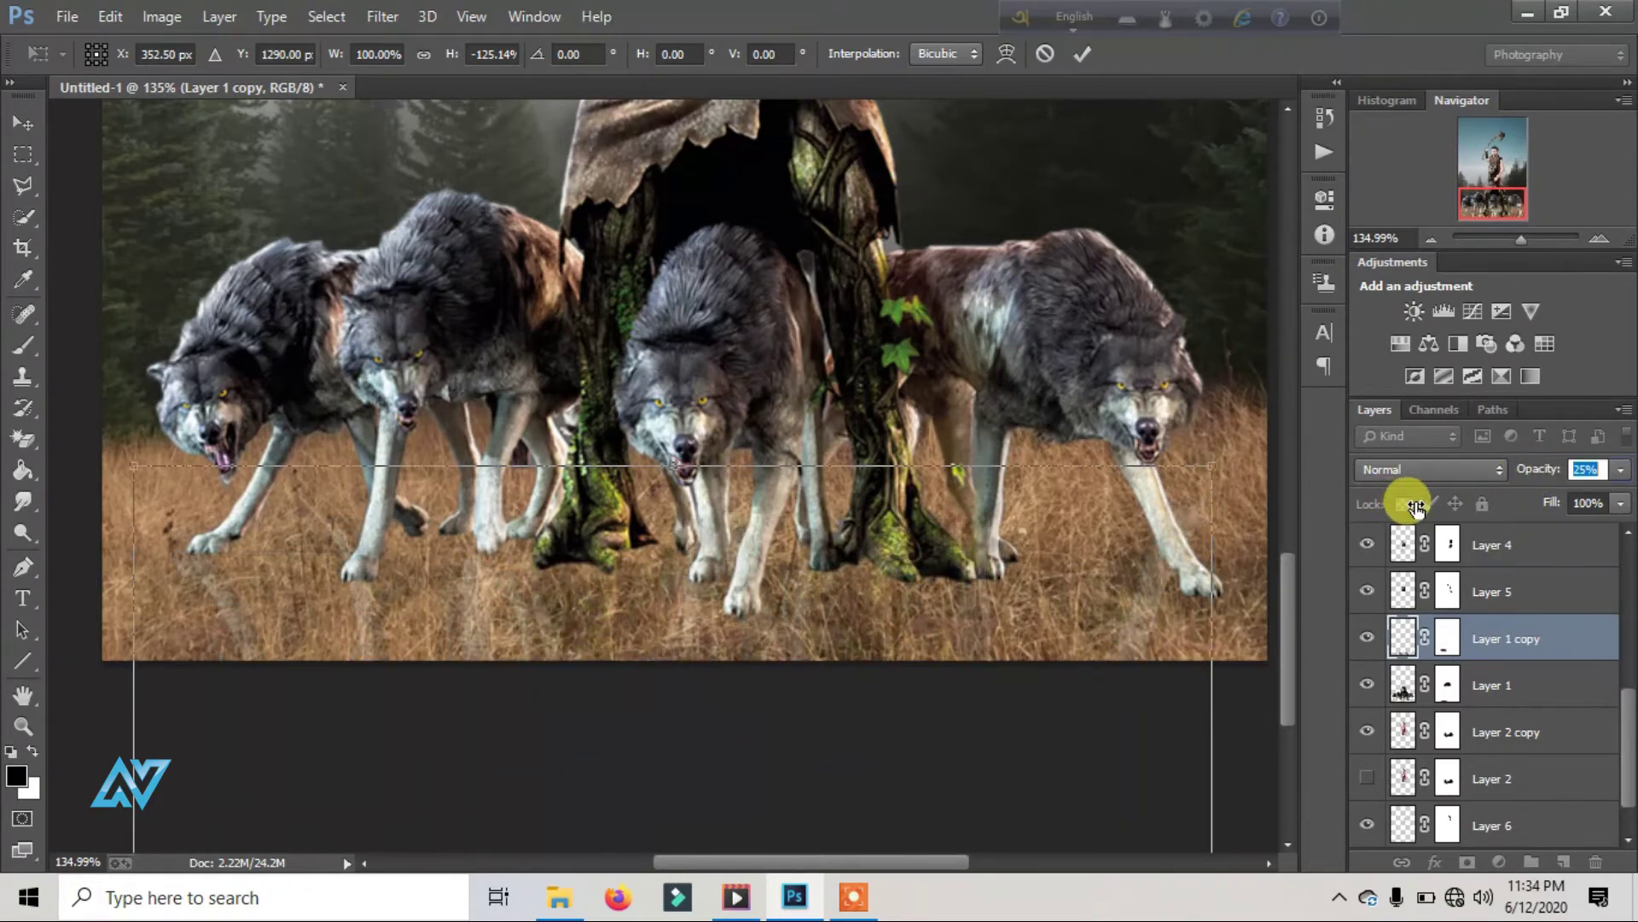
drag(1547, 508, 1399, 512)
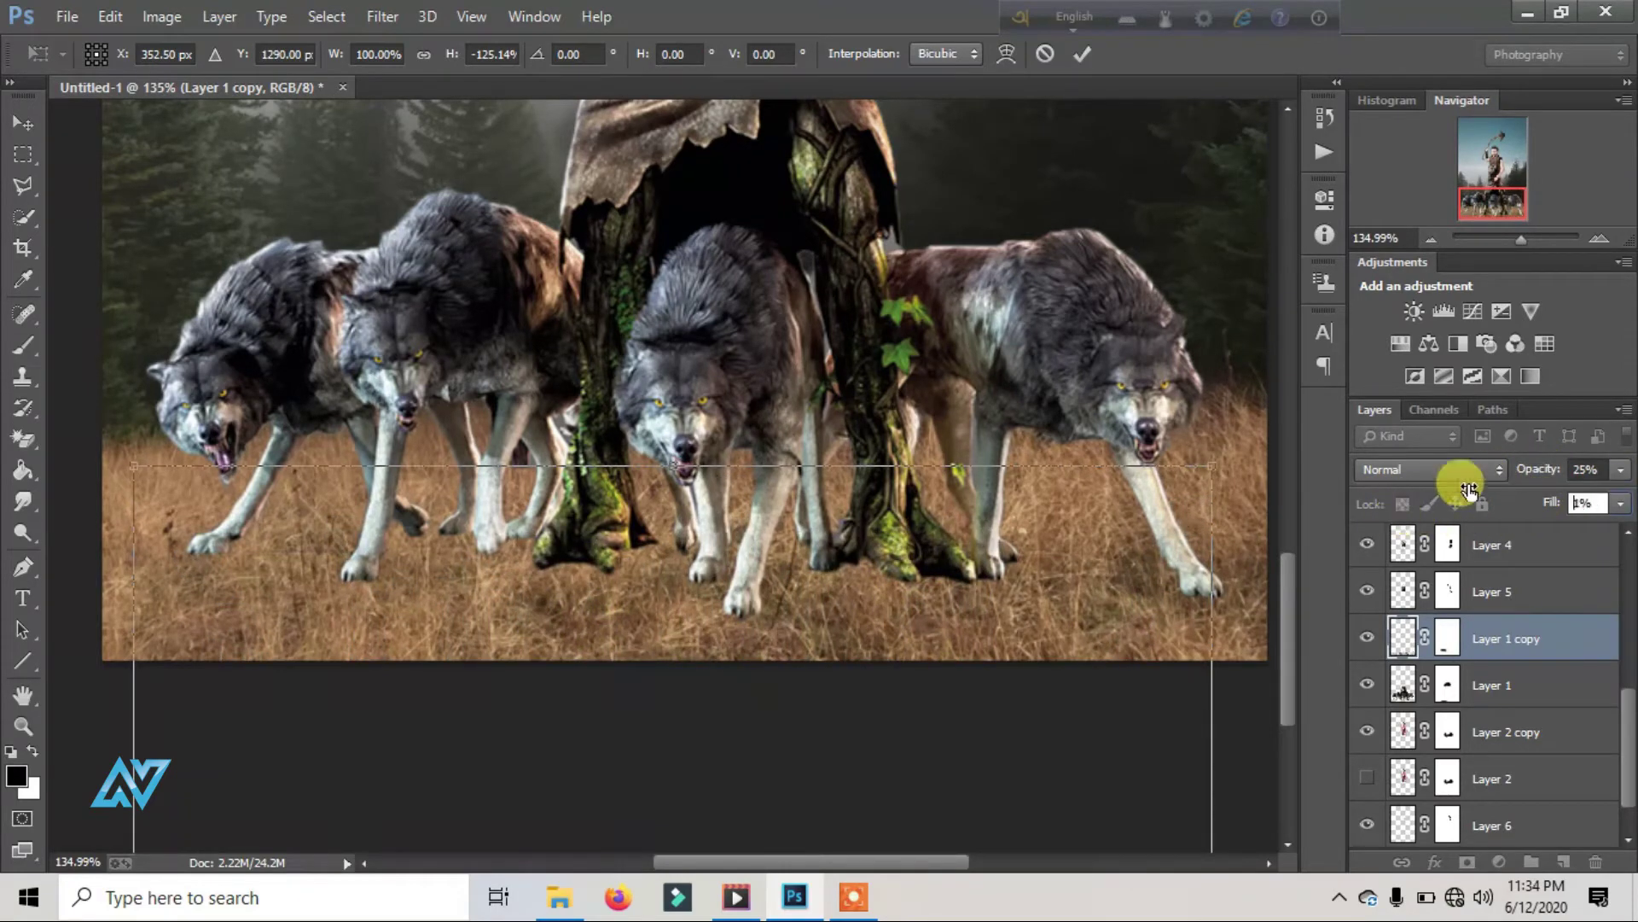
drag(1541, 499, 1573, 812)
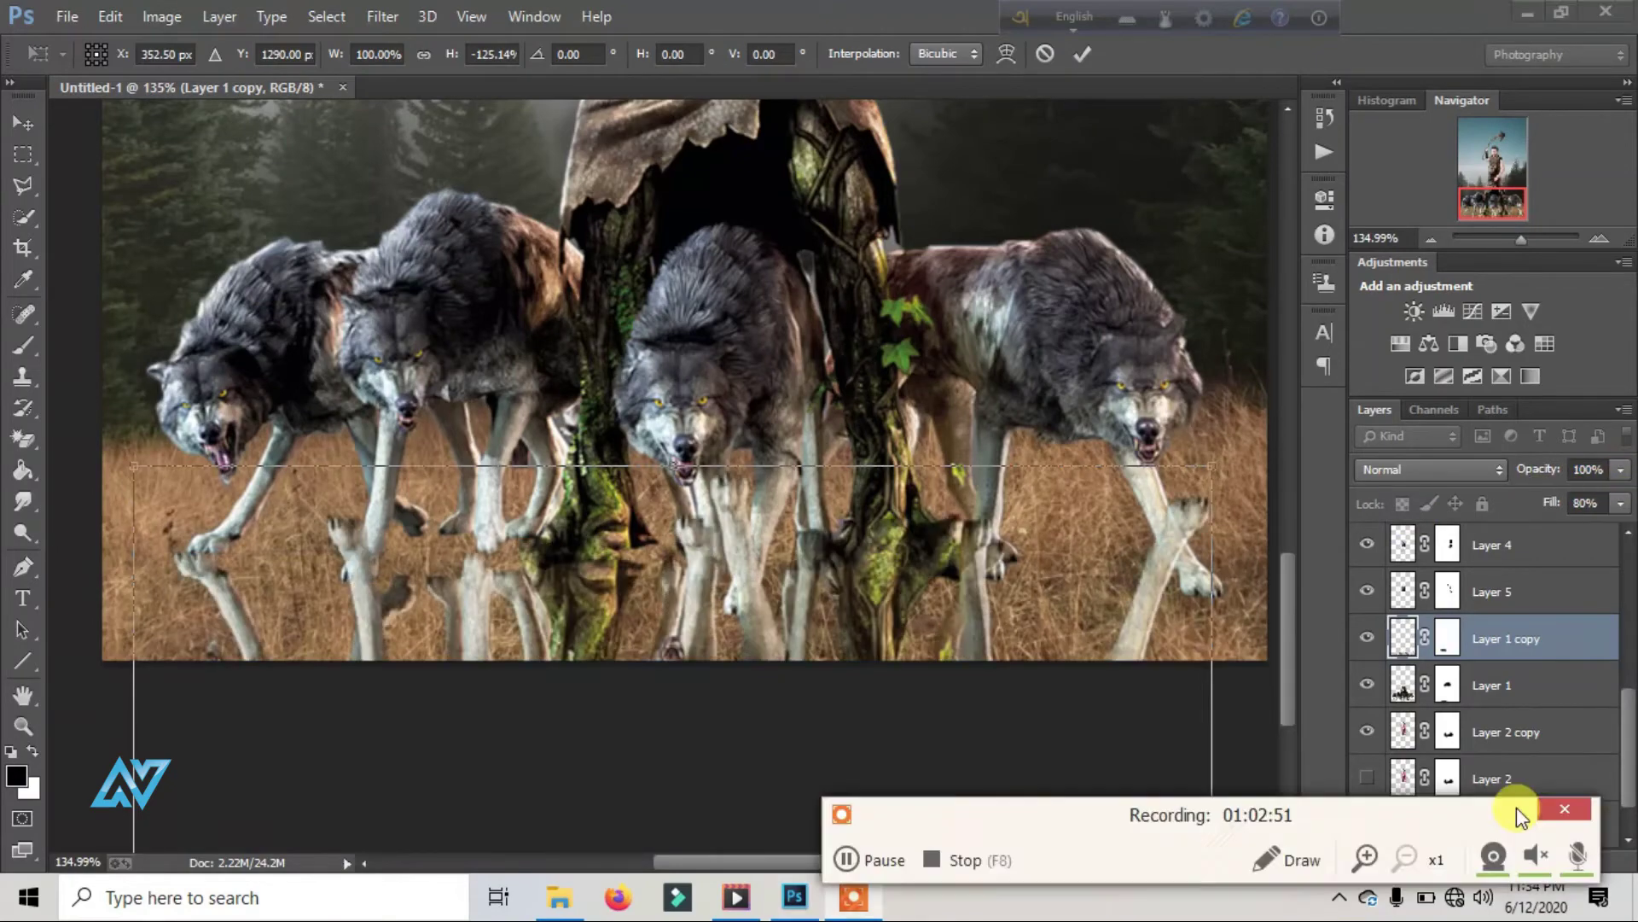
click(163, 16)
Step: Turn the flipped wolves solid black with Hue/Saturation Lightness -100, then set Fill to 100%
click(1082, 53)
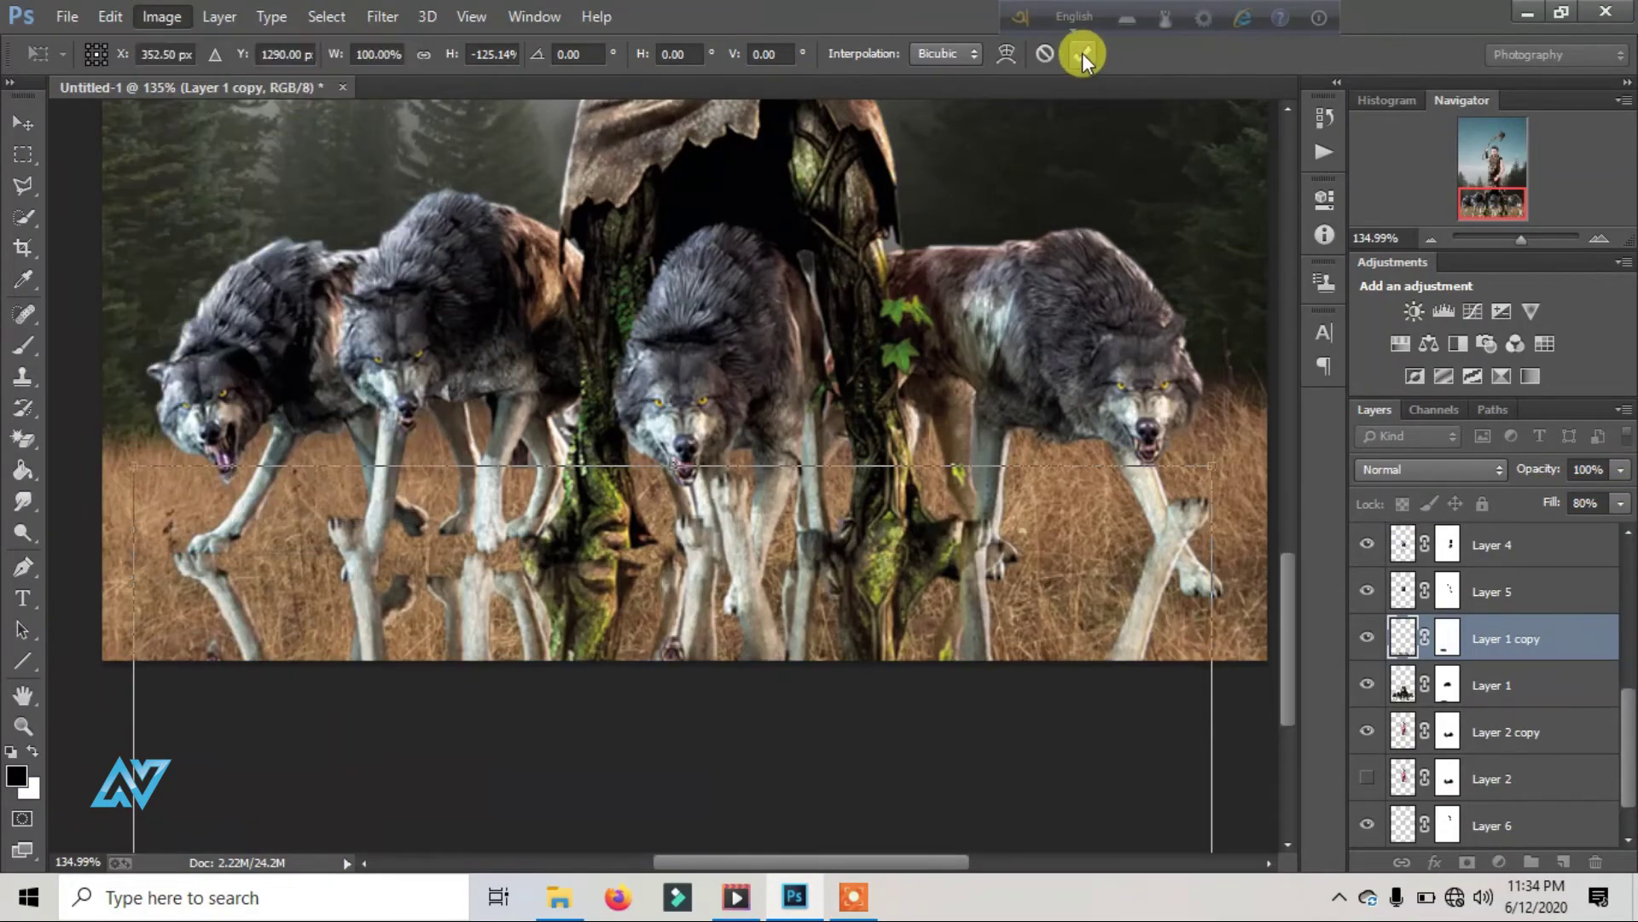
click(162, 16)
click(534, 201)
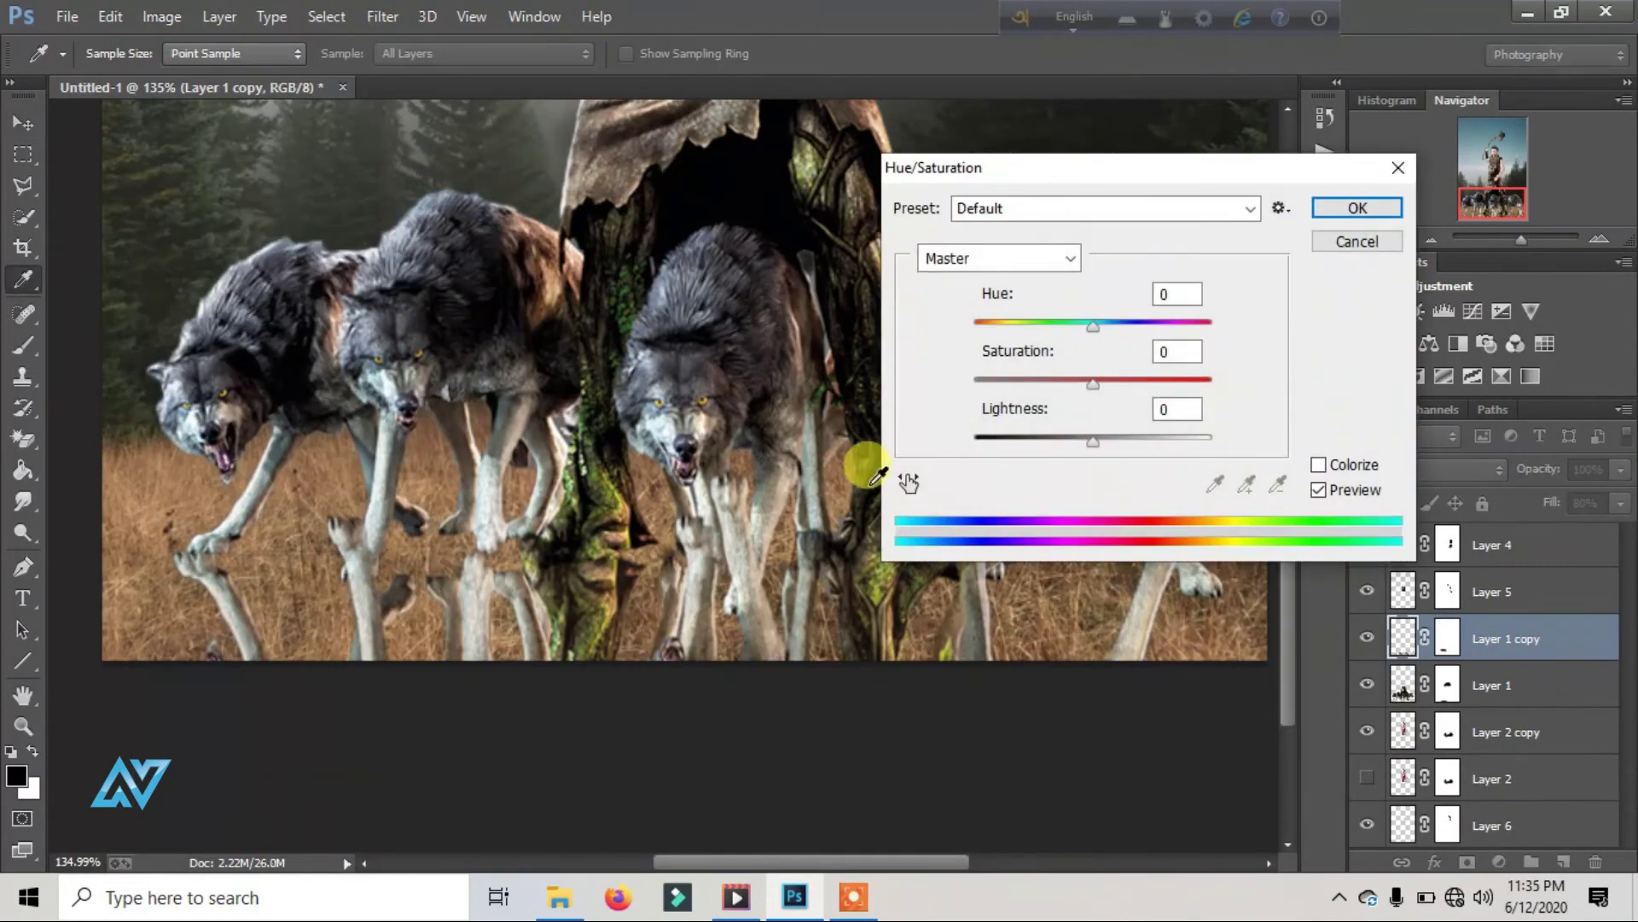
drag(1093, 441, 879, 444)
click(1357, 207)
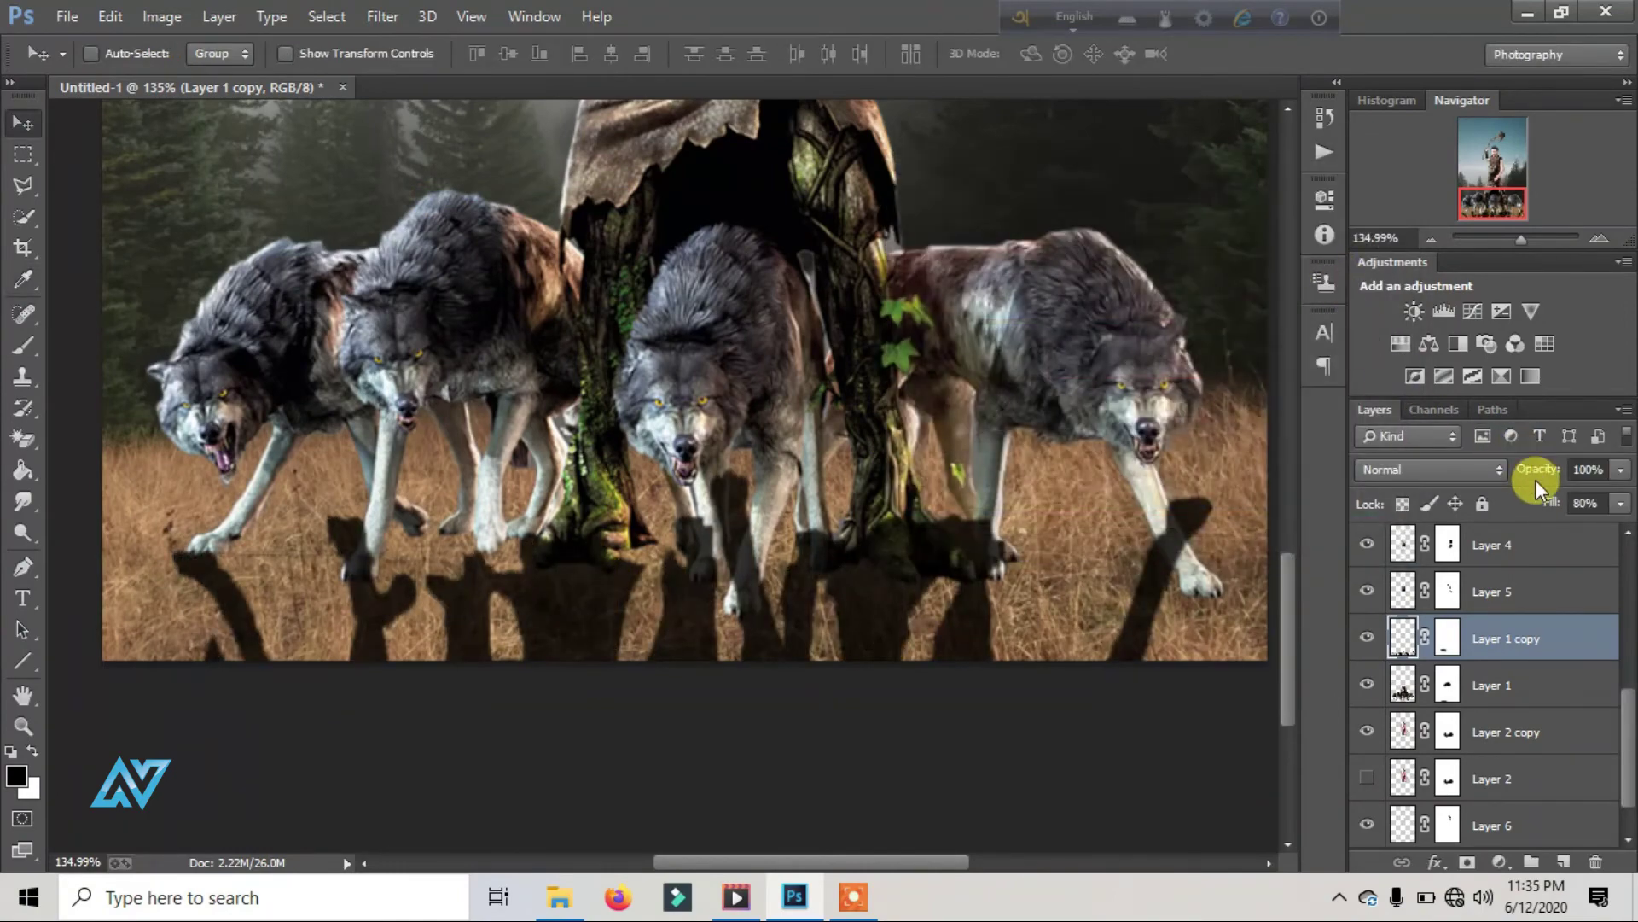
drag(1551, 503, 1604, 502)
drag(792, 619, 683, 561)
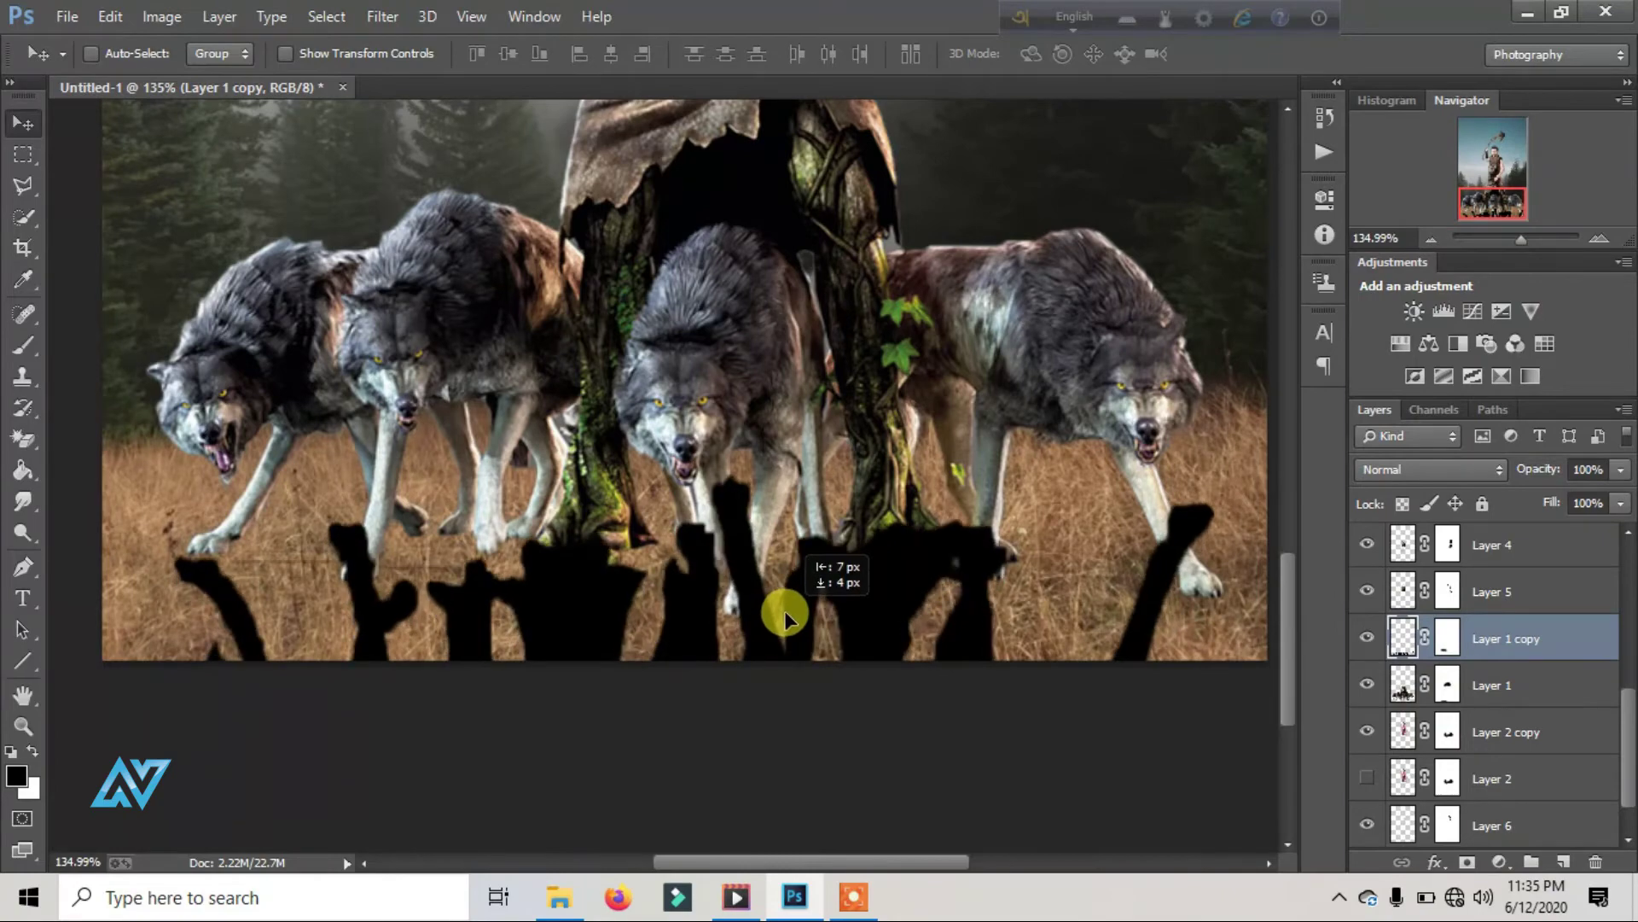
Step: Warp the black shadows along the grass under the paws and fade them to 25% opacity
click(110, 16)
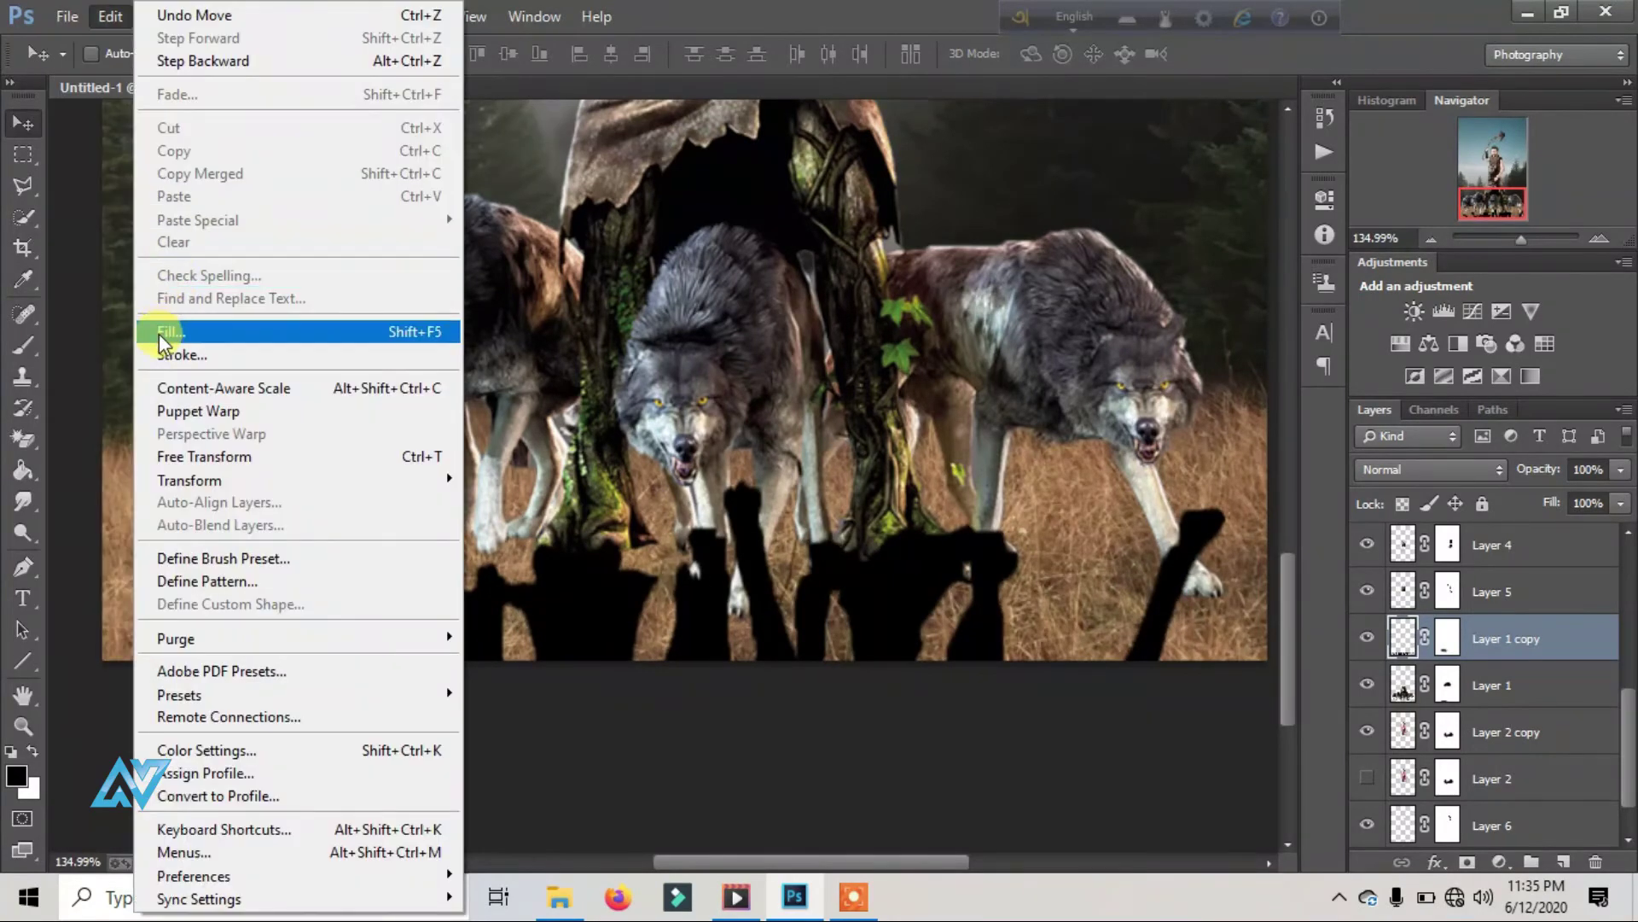
click(231, 455)
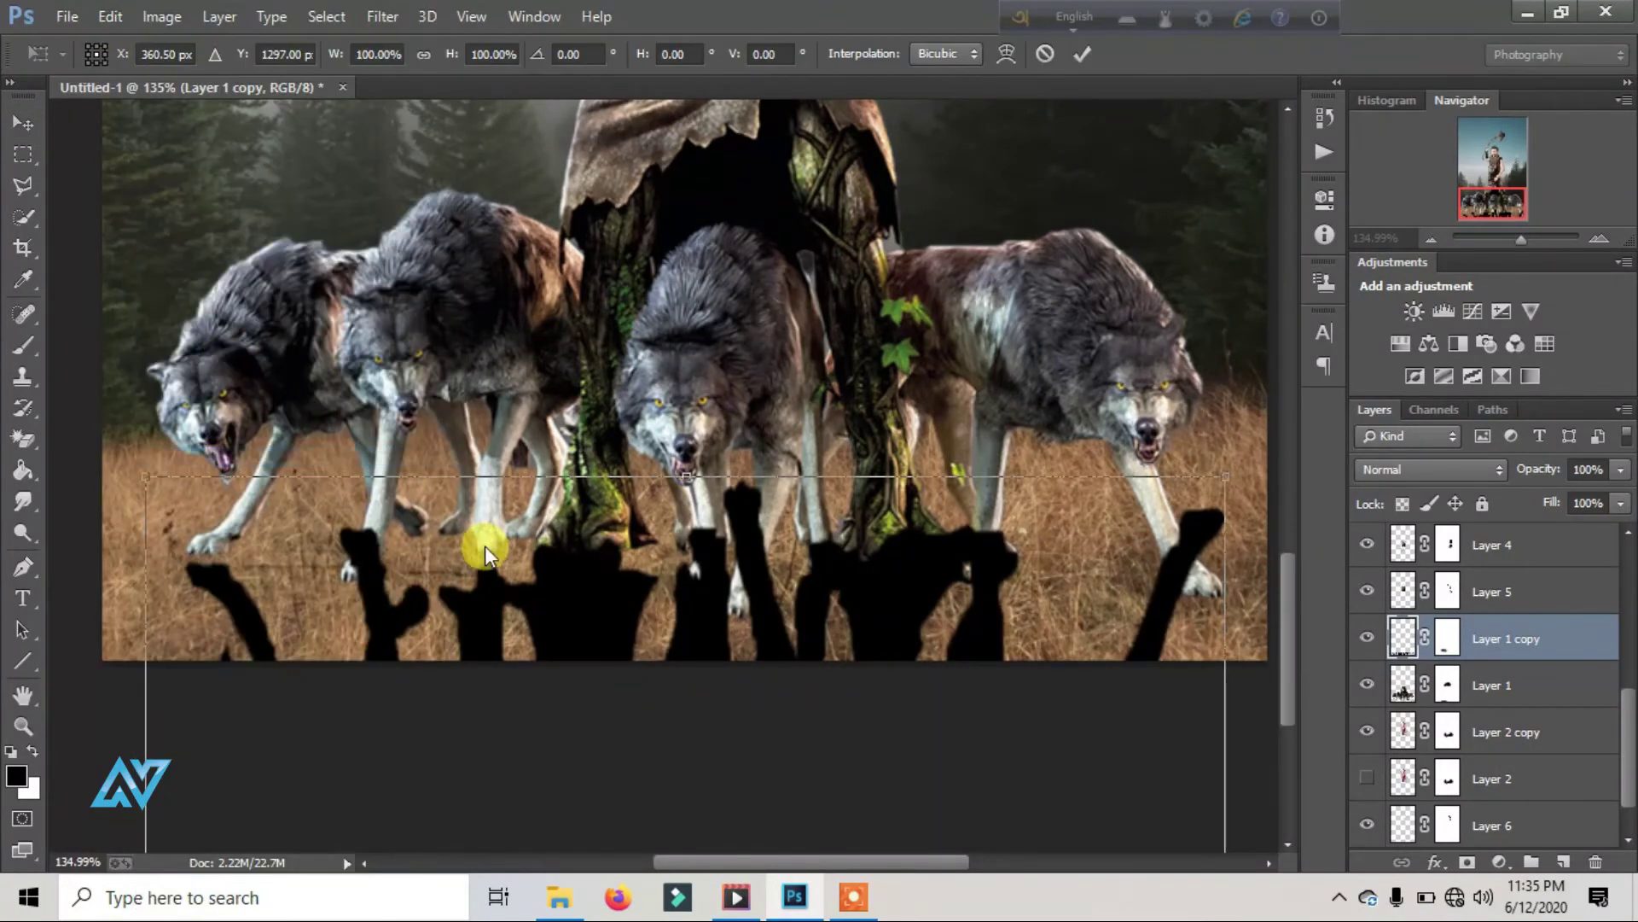
right_click(485, 545)
click(540, 325)
drag(300, 570, 186, 540)
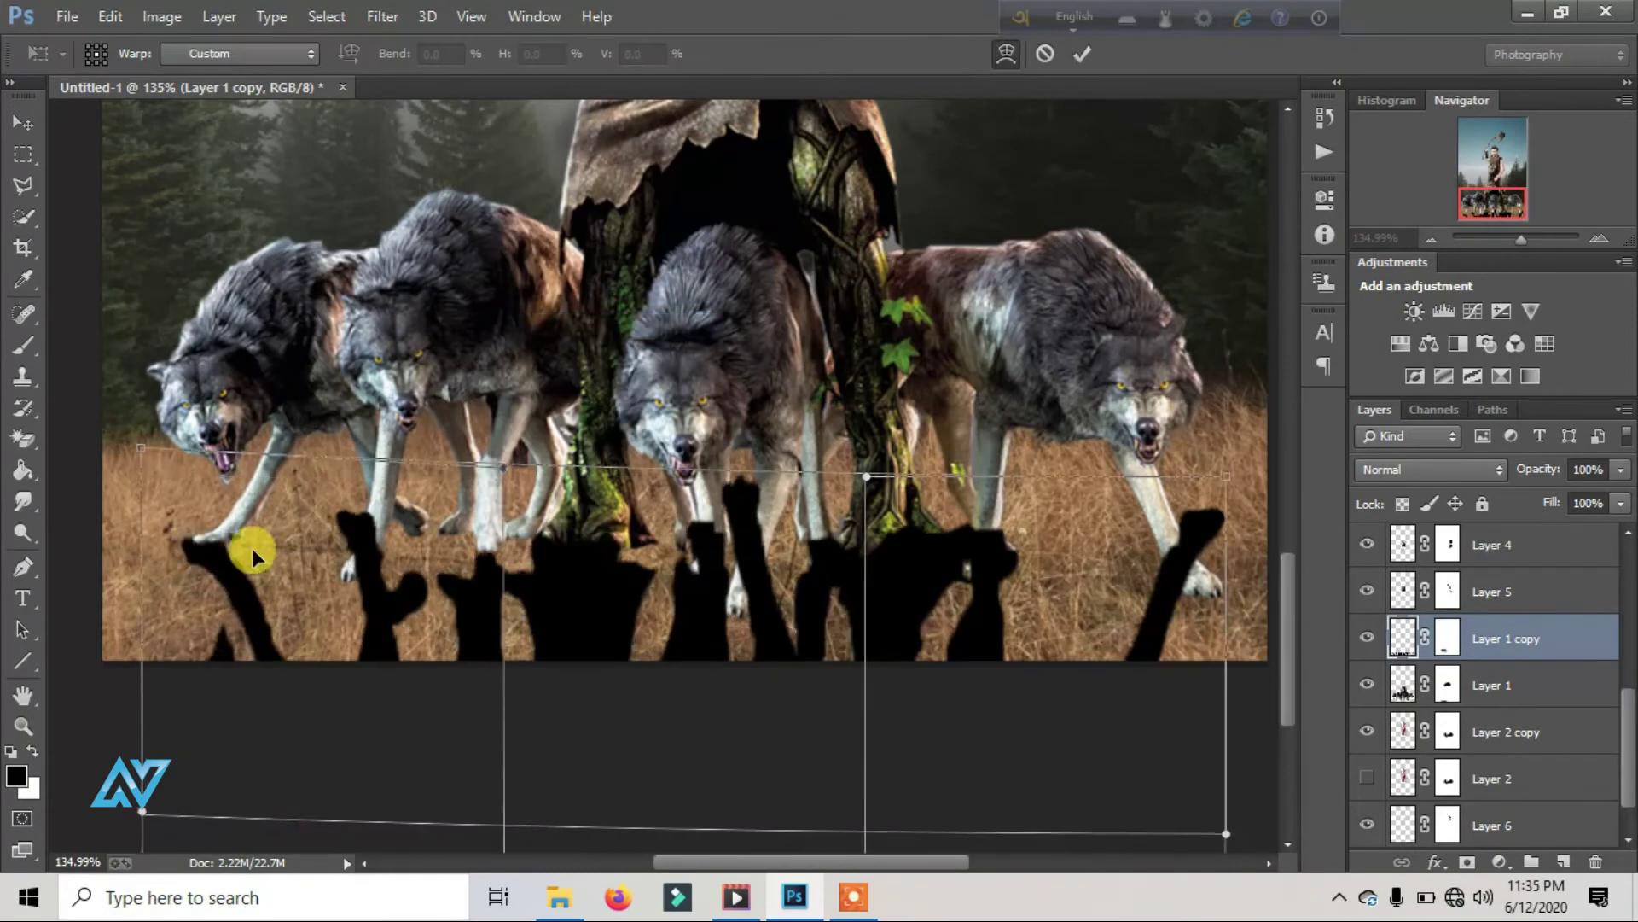
drag(493, 503, 530, 583)
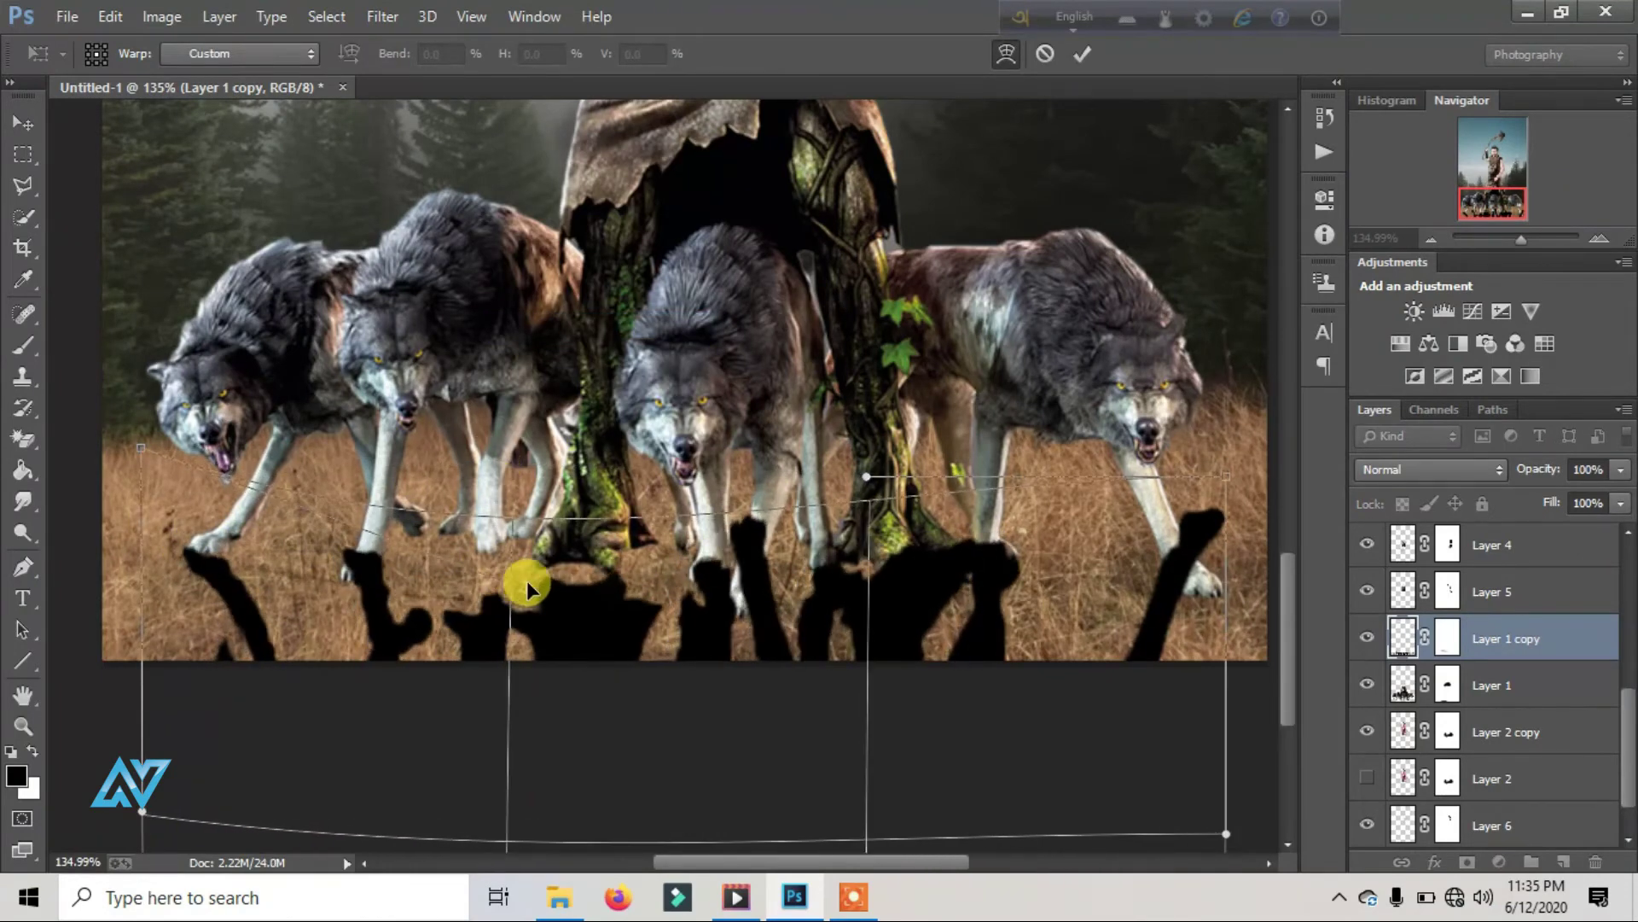
drag(753, 515, 756, 534)
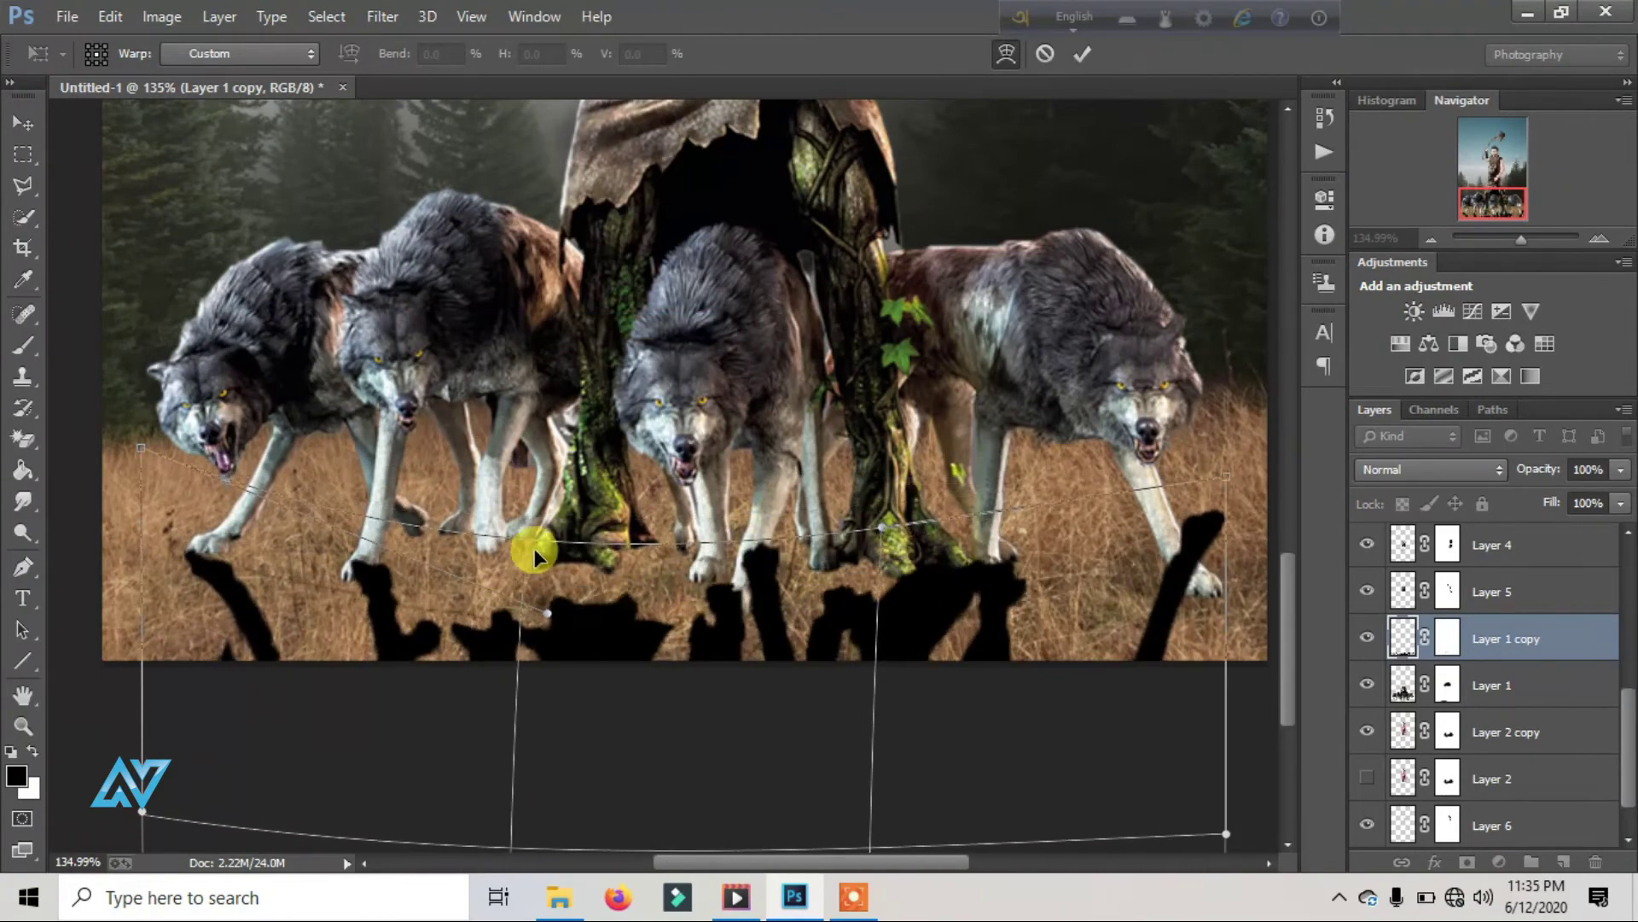
drag(512, 458, 515, 504)
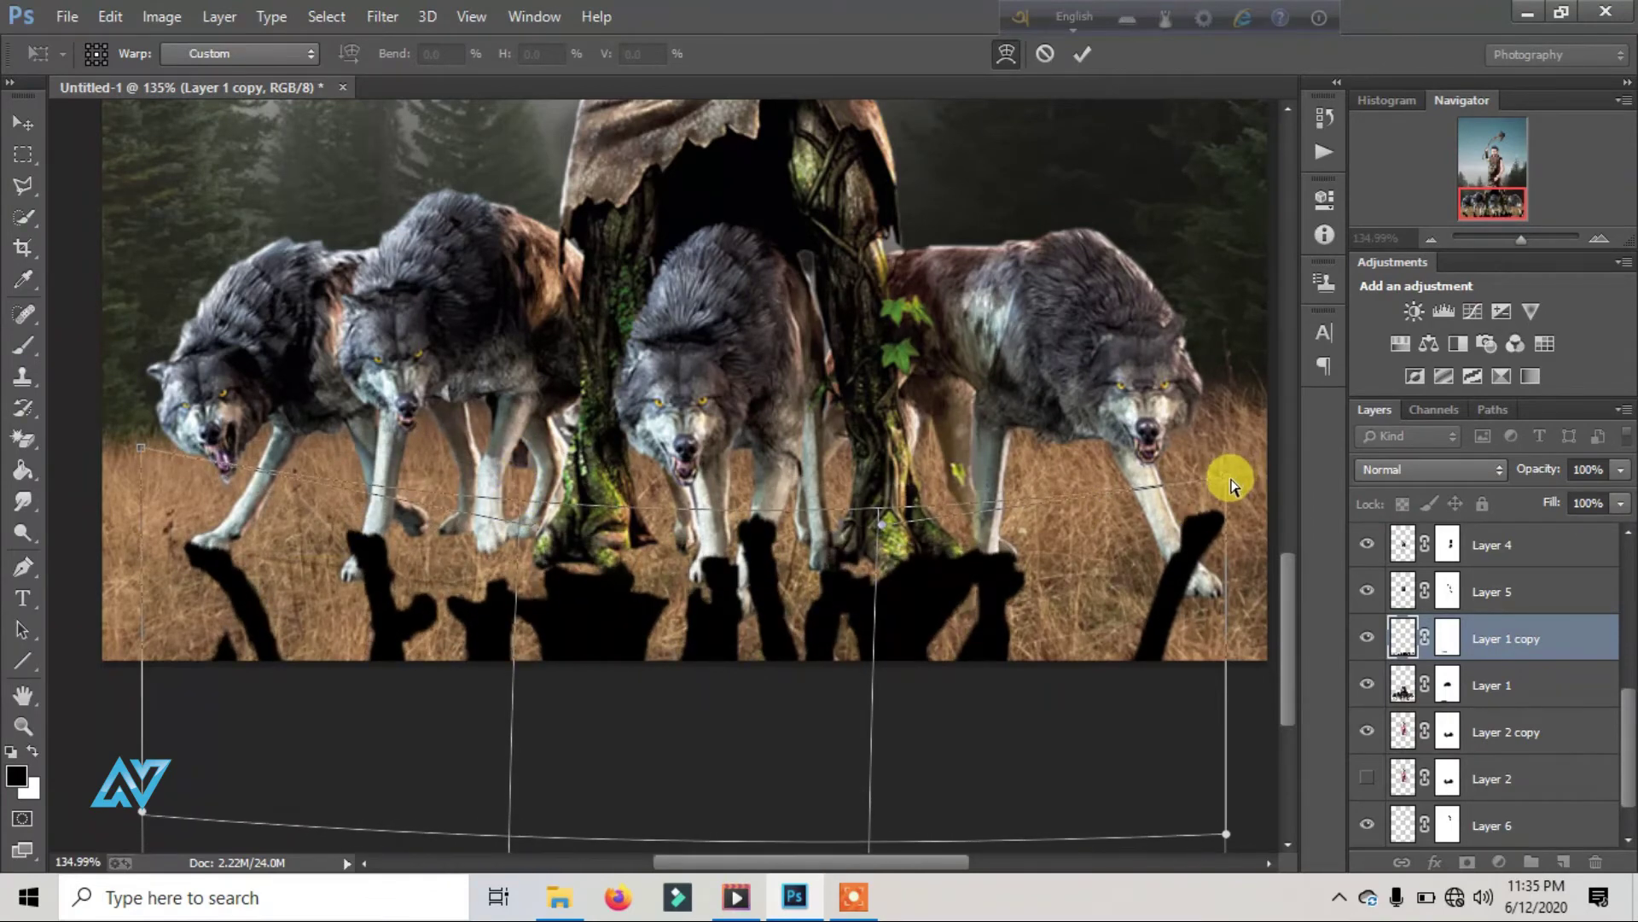
drag(1231, 485, 1222, 559)
drag(739, 527, 754, 708)
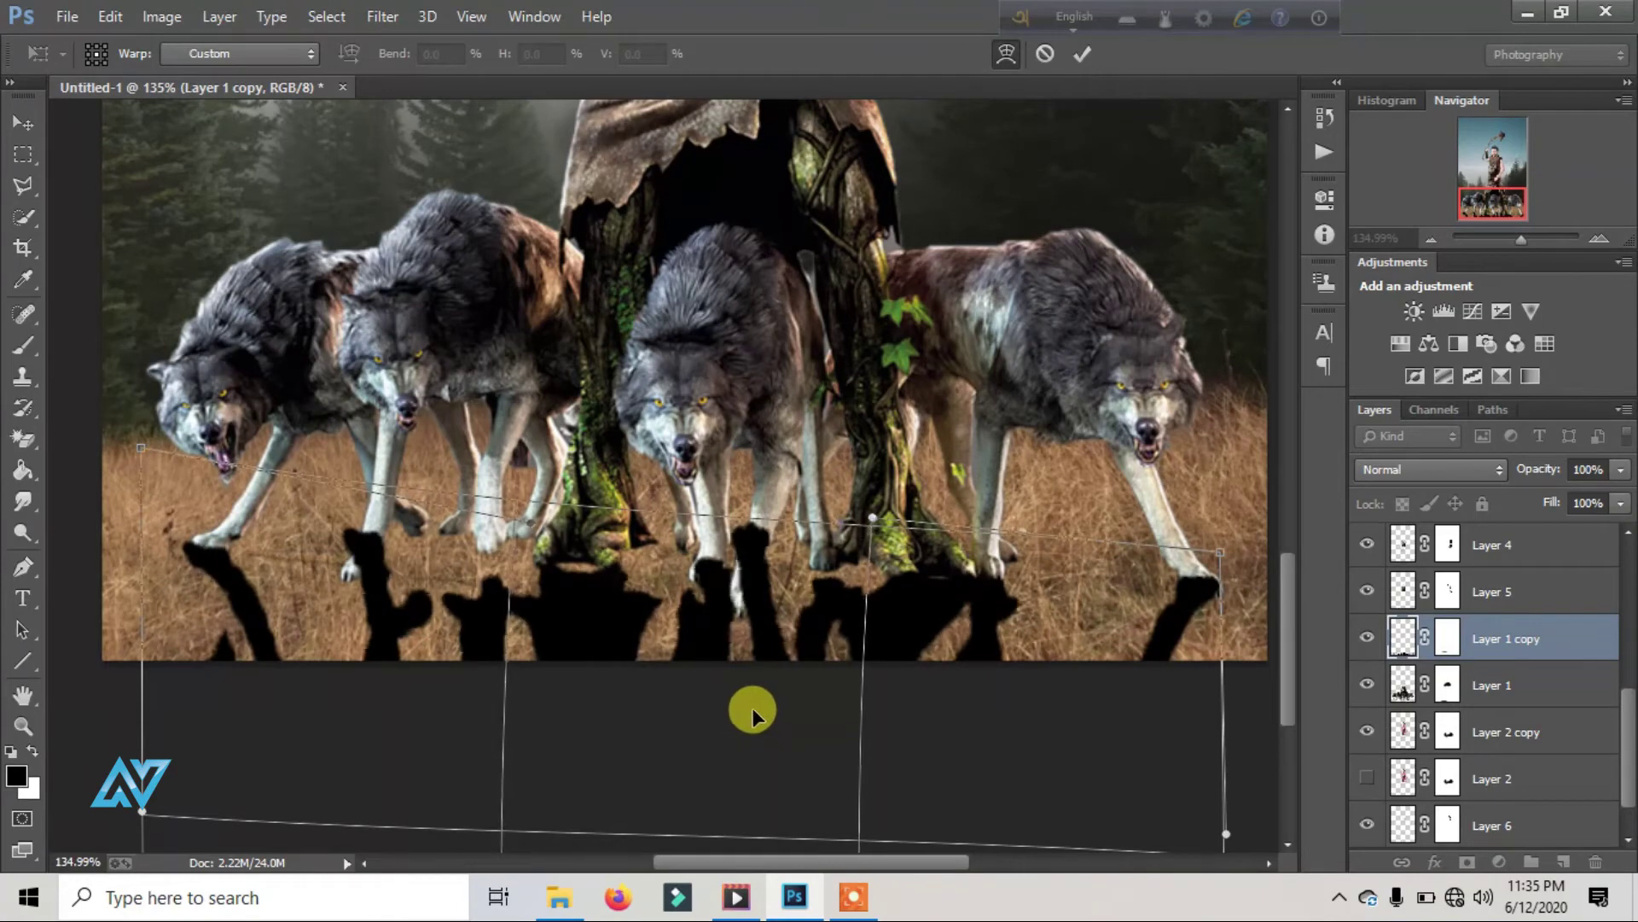
click(1082, 54)
drag(1550, 468, 1472, 478)
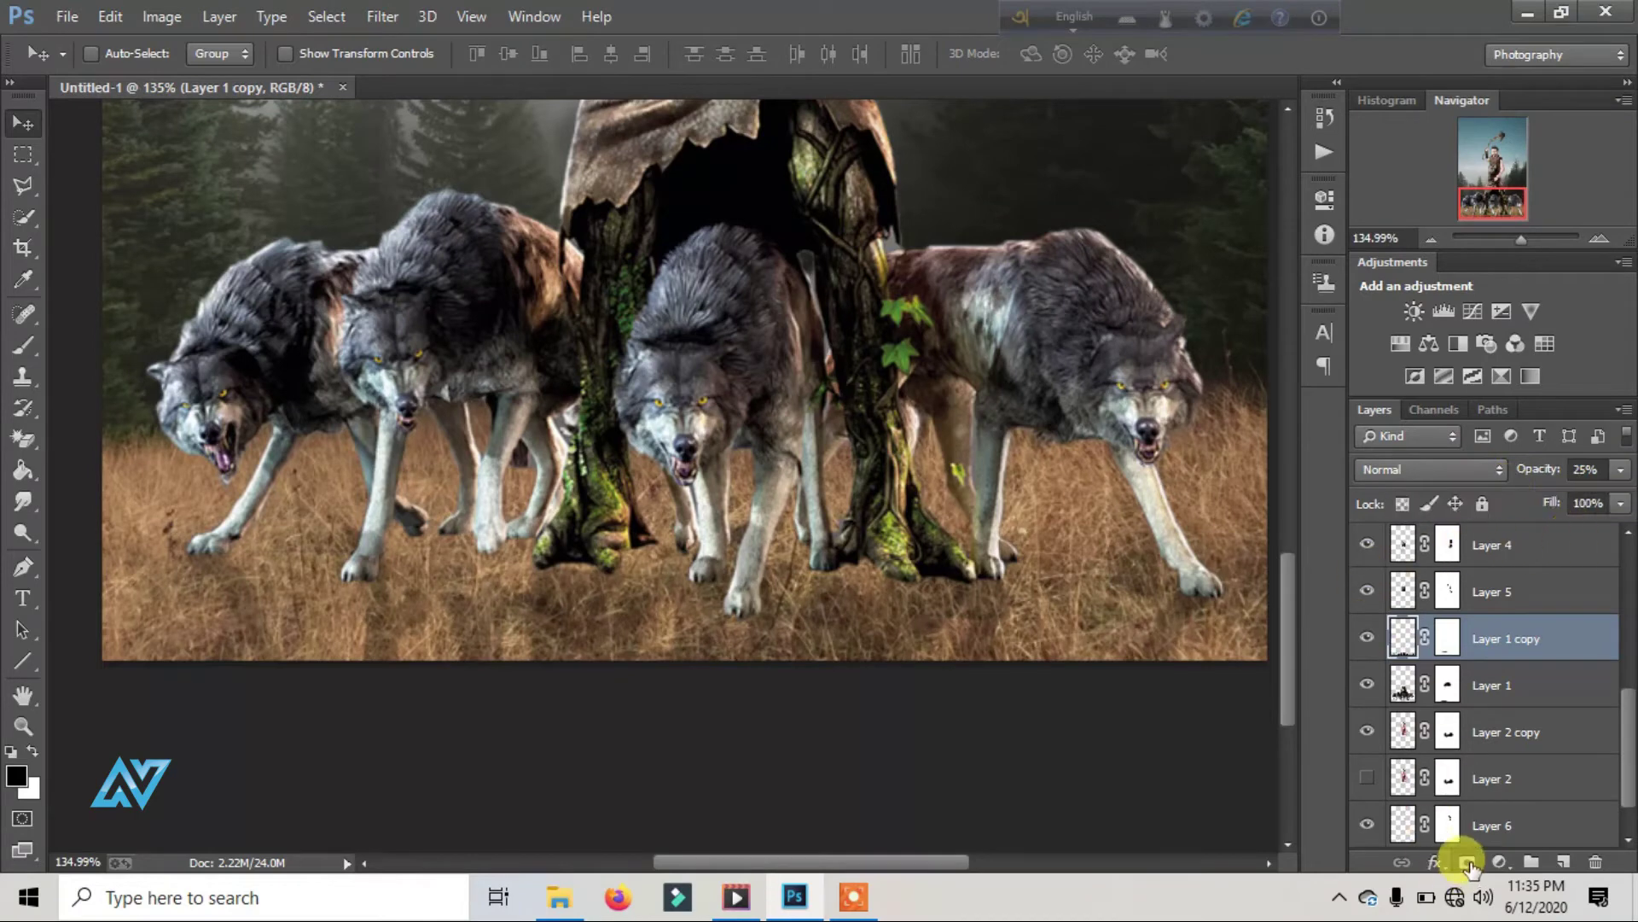
Step: Mask Layer 1 copy, brushing black at 100% over the wolves' legs and tree base
click(24, 345)
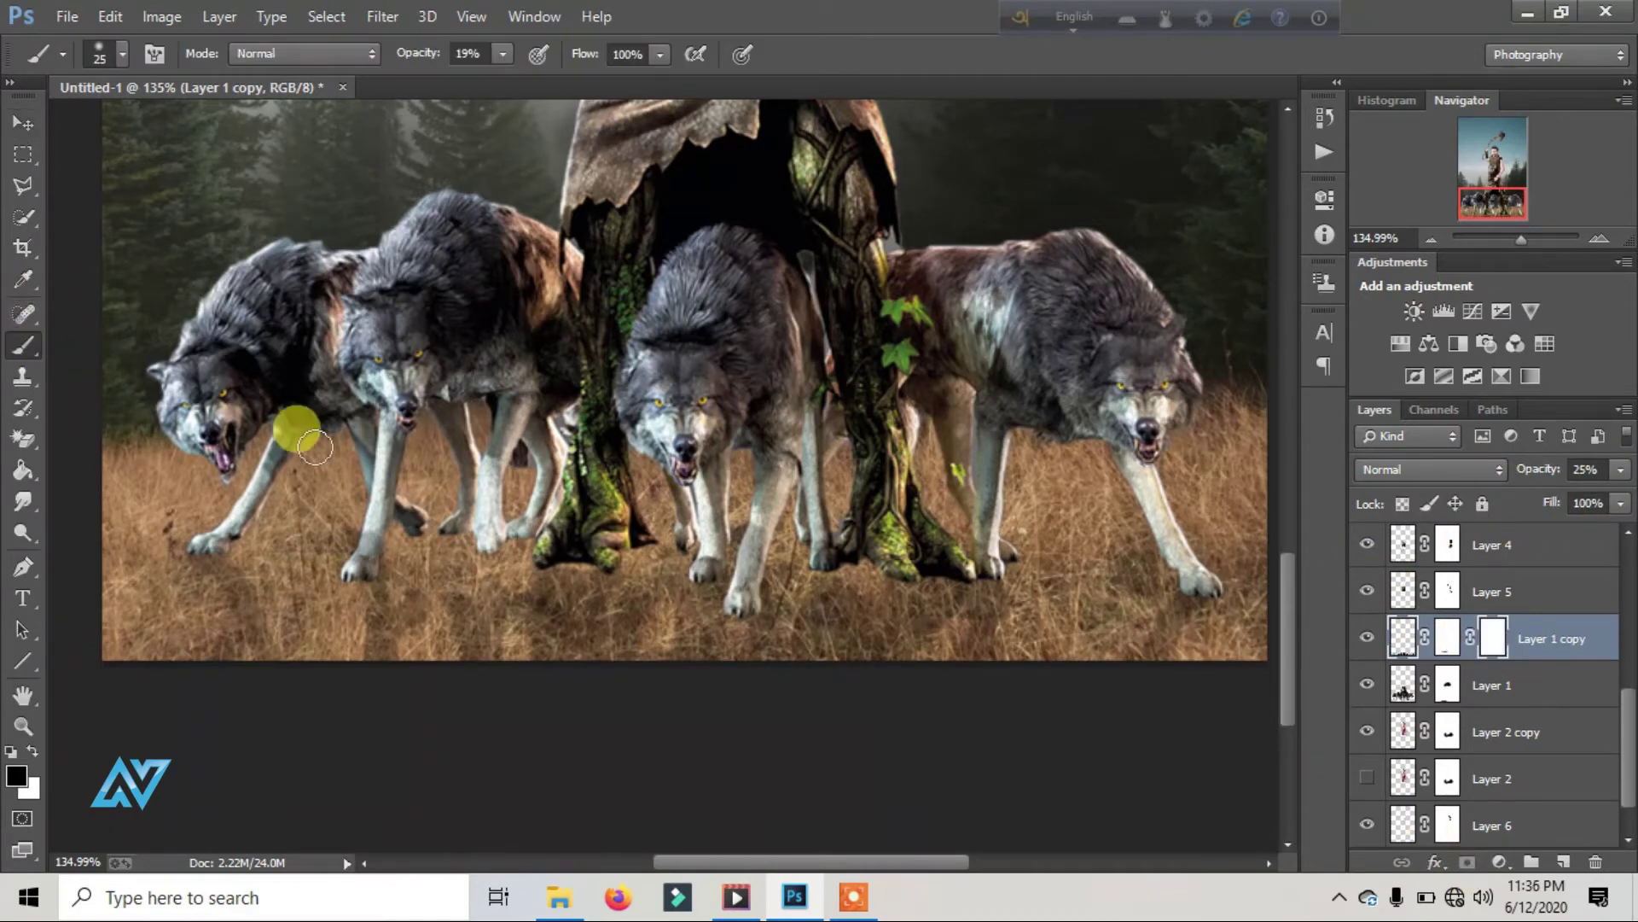
click(1447, 638)
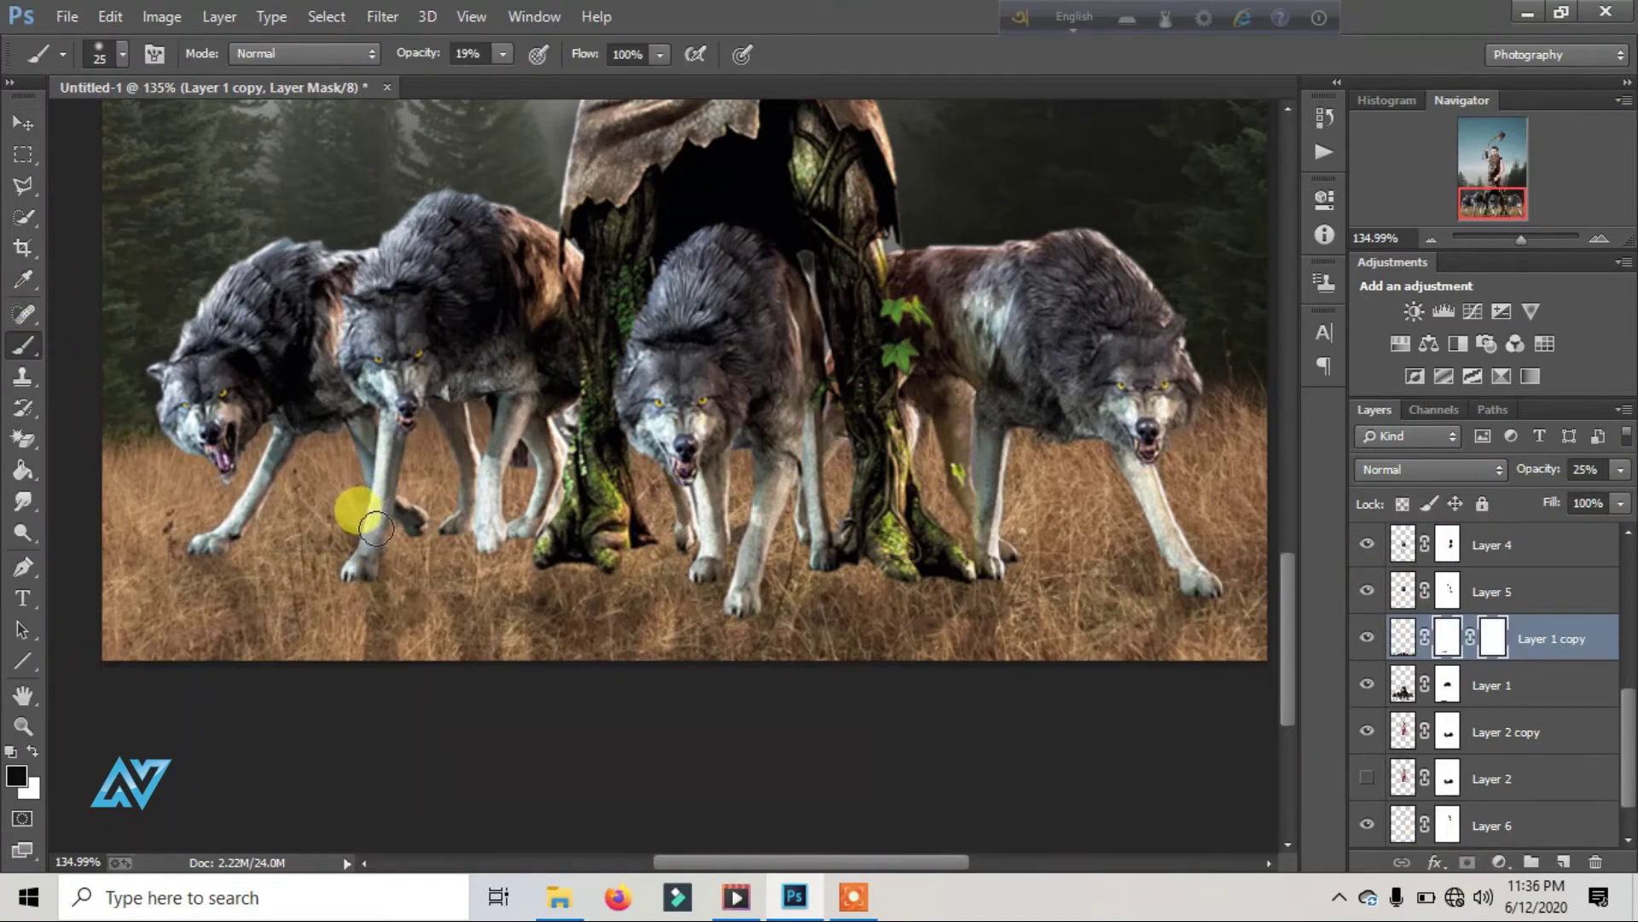
click(32, 750)
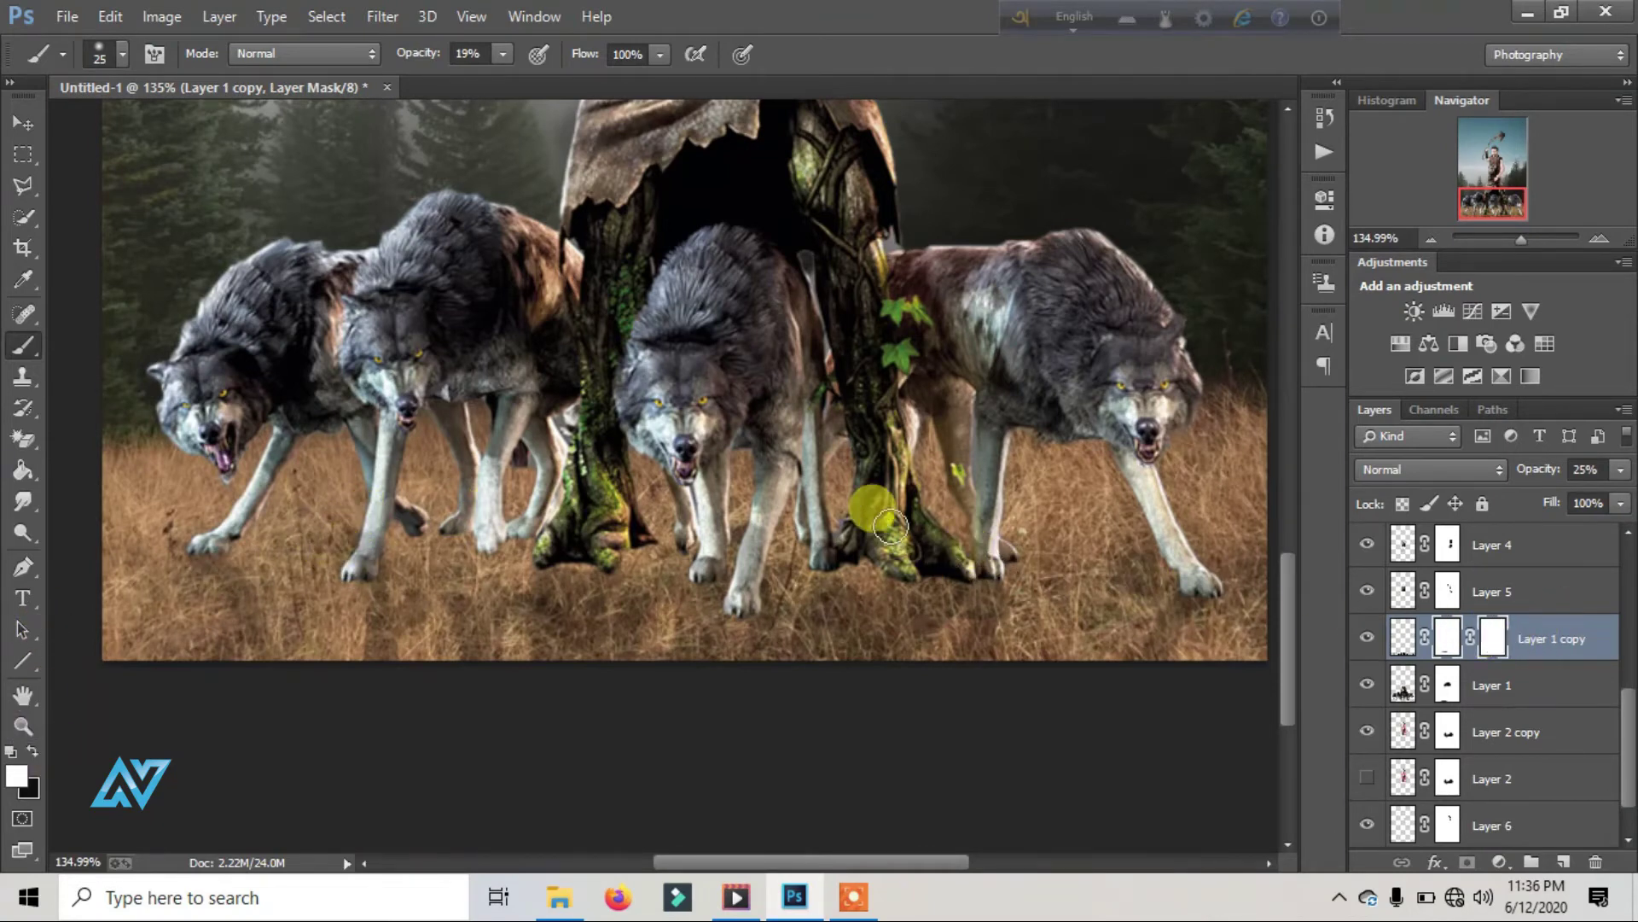
drag(890, 525, 750, 544)
click(410, 61)
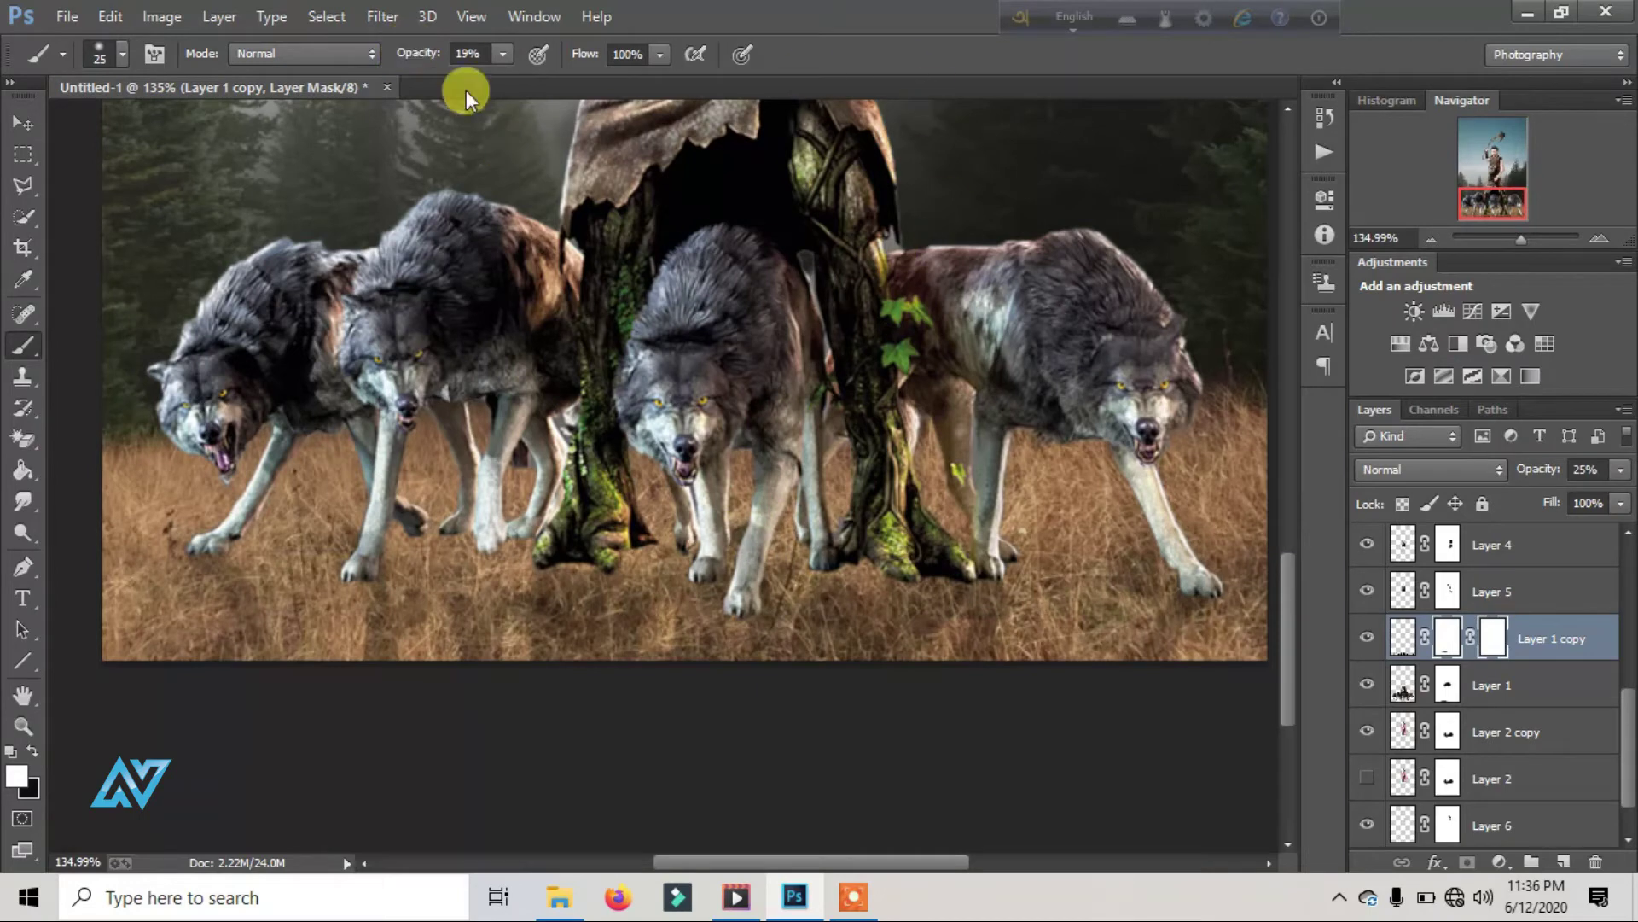
key(0)
click(749, 525)
click(31, 751)
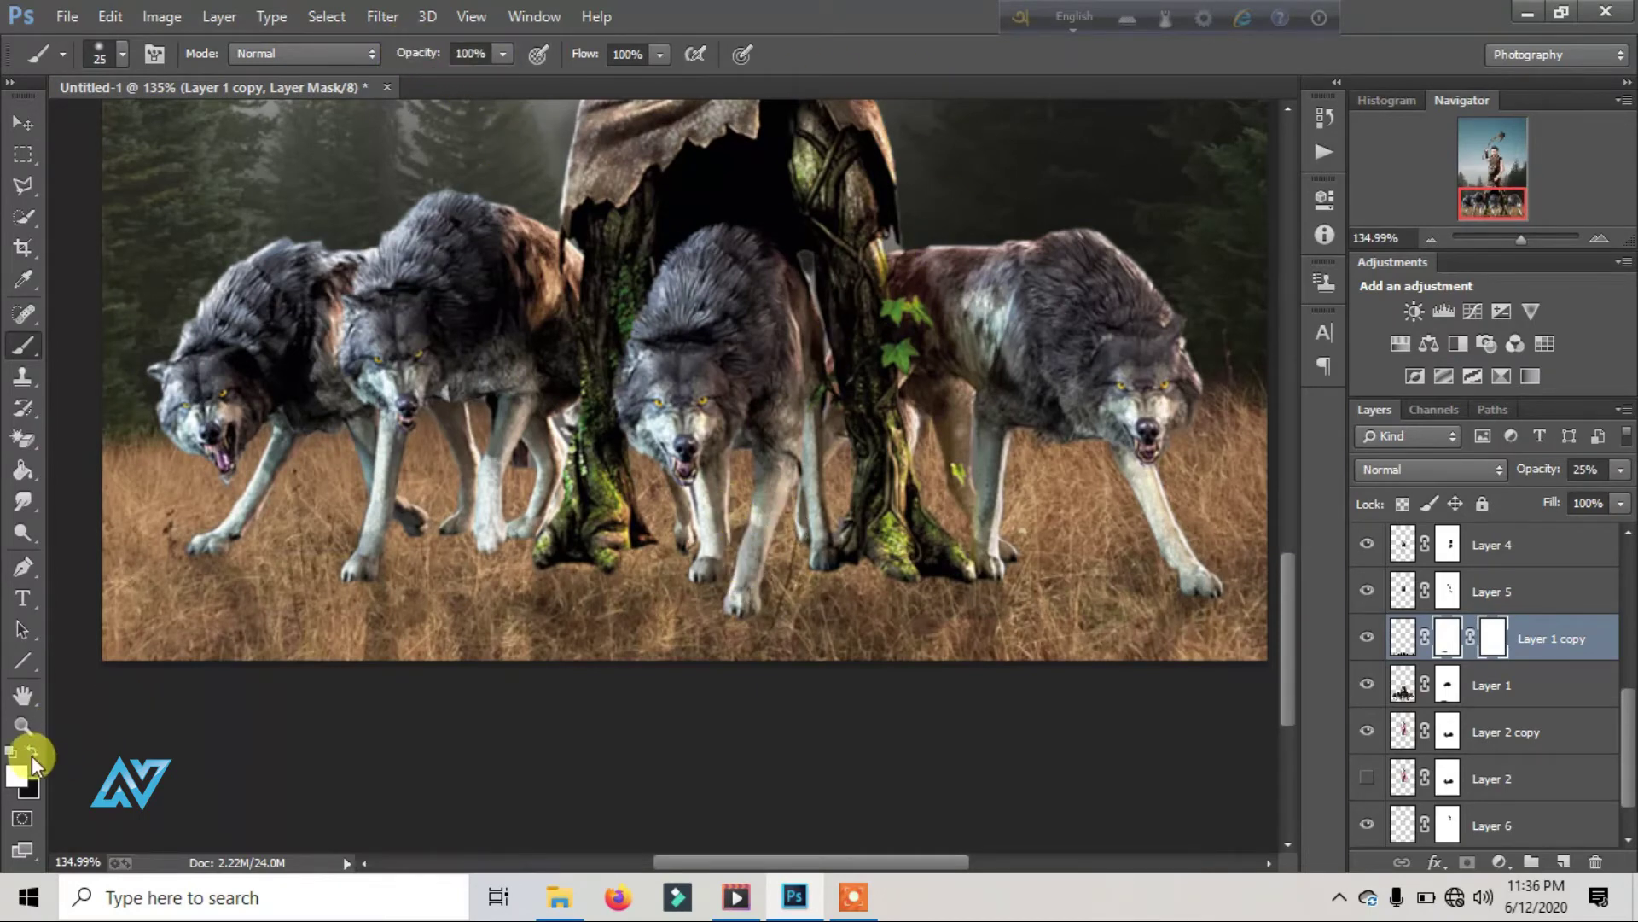
drag(731, 504, 742, 592)
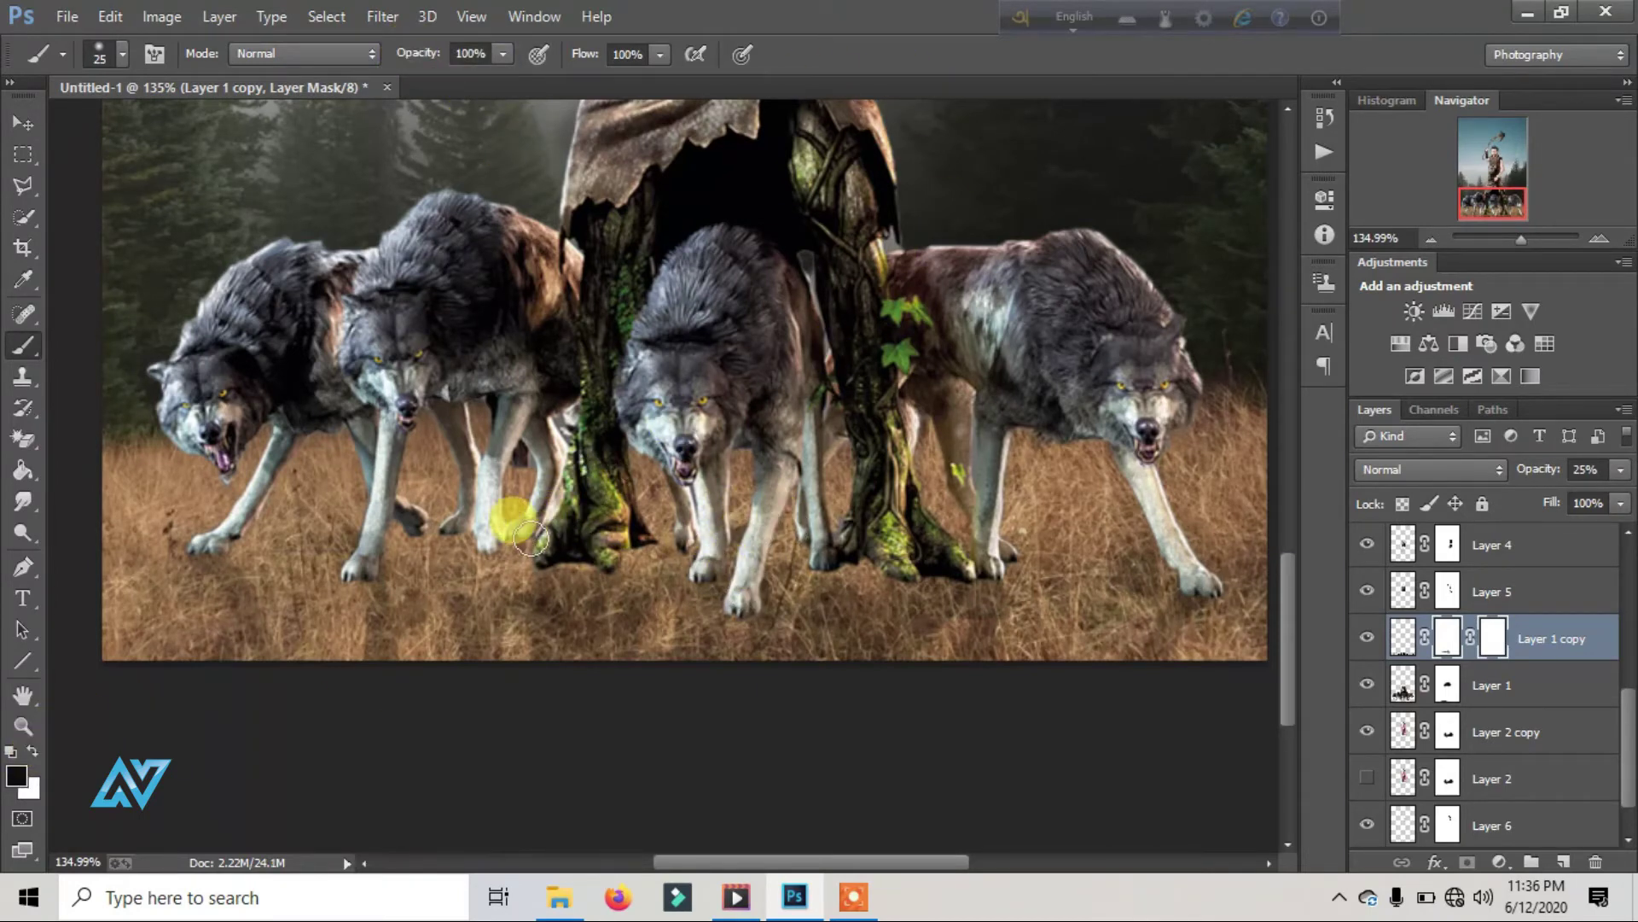
drag(529, 539, 359, 566)
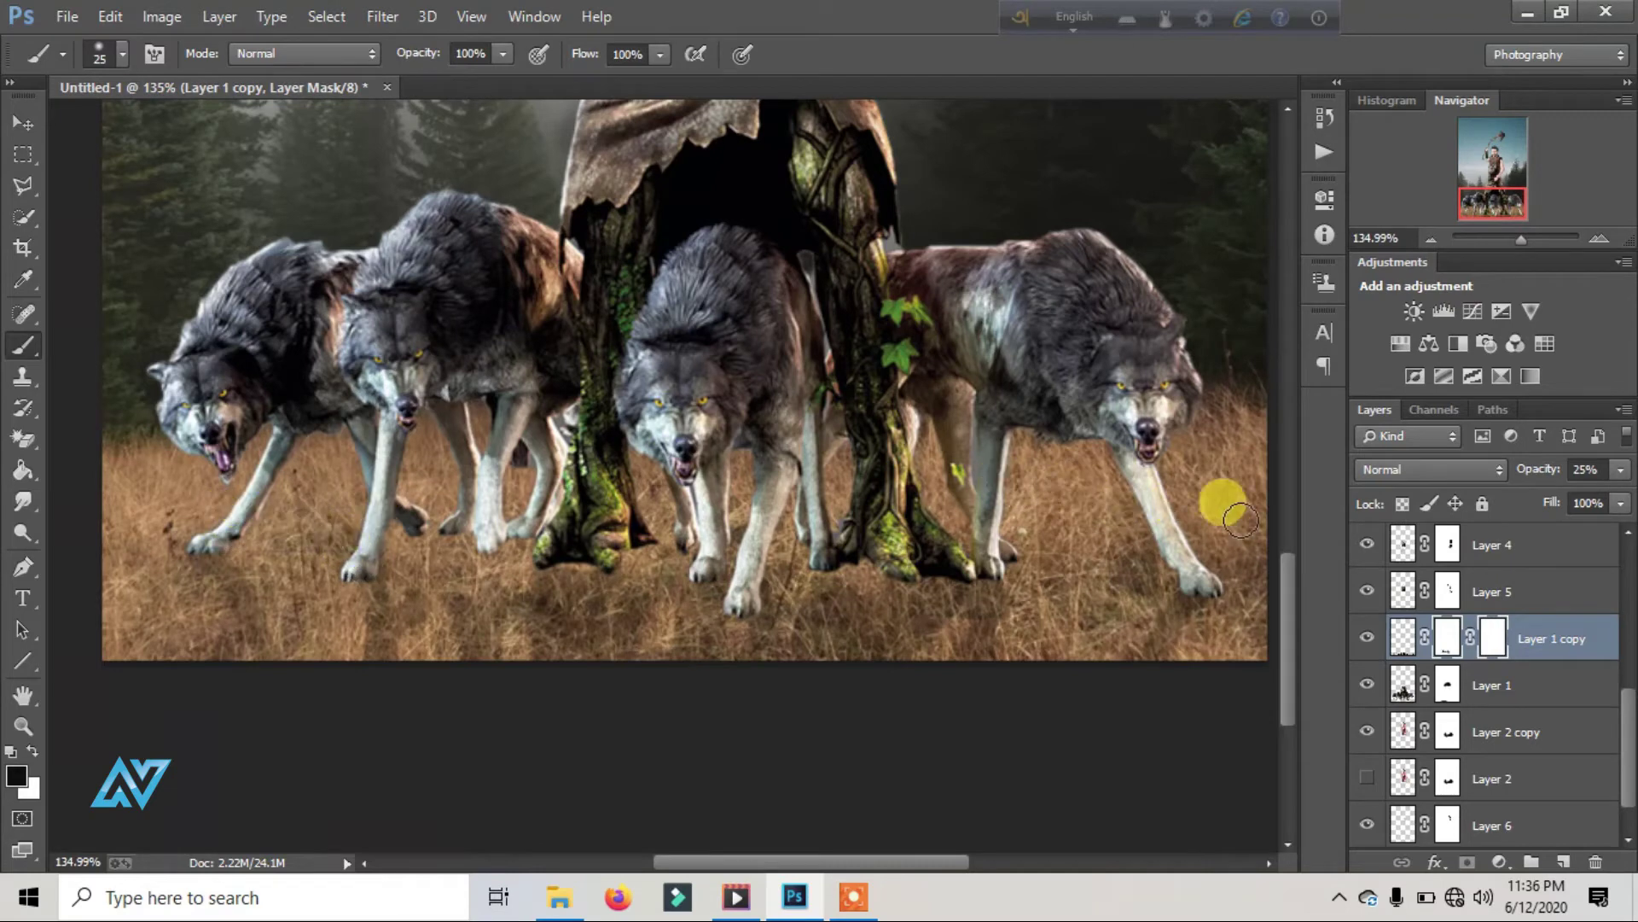
click(1510, 240)
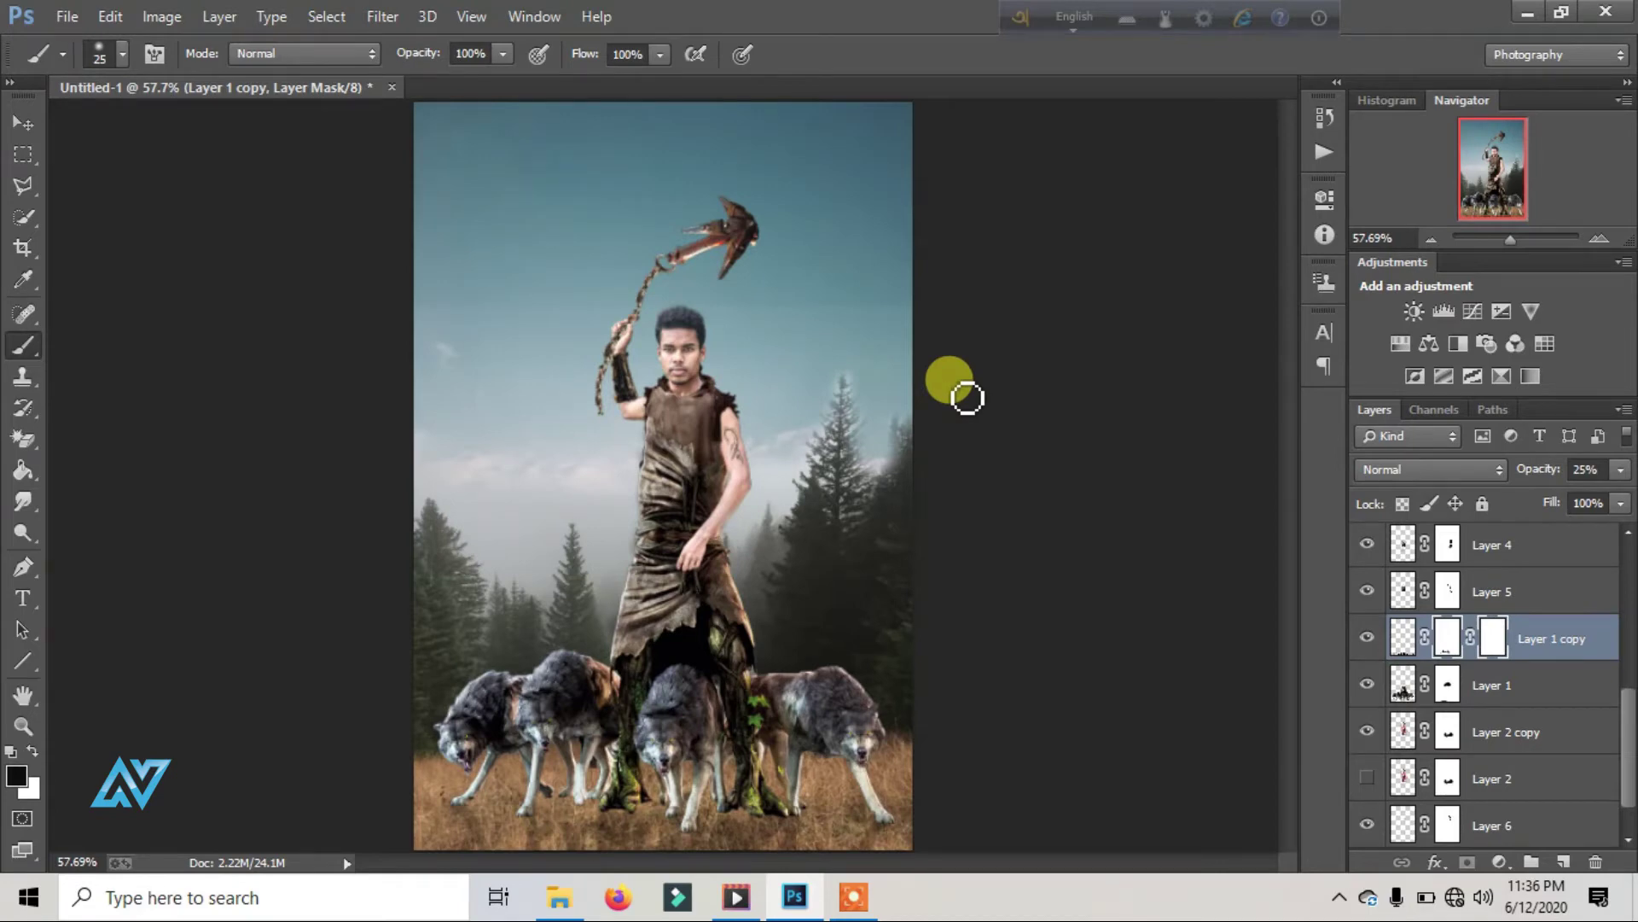
Step: Open the File > Open dialog, then cancel it without opening an image
click(61, 15)
click(97, 61)
scroll(465, 333, down, 1)
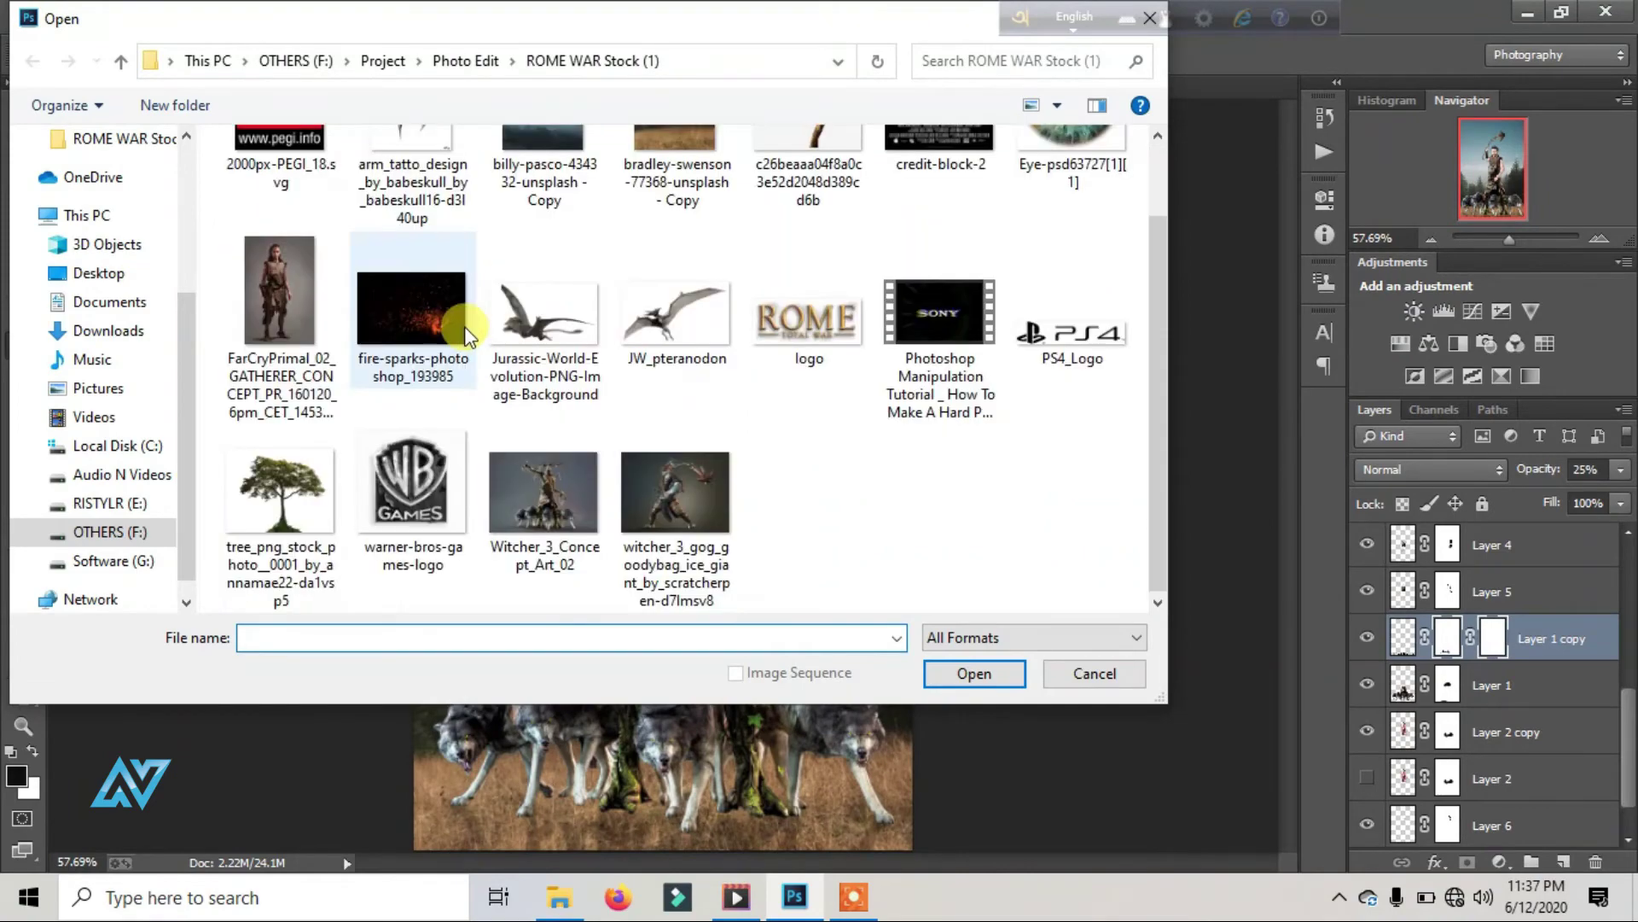
mouse_move(412, 326)
scroll(467, 337, up, 1)
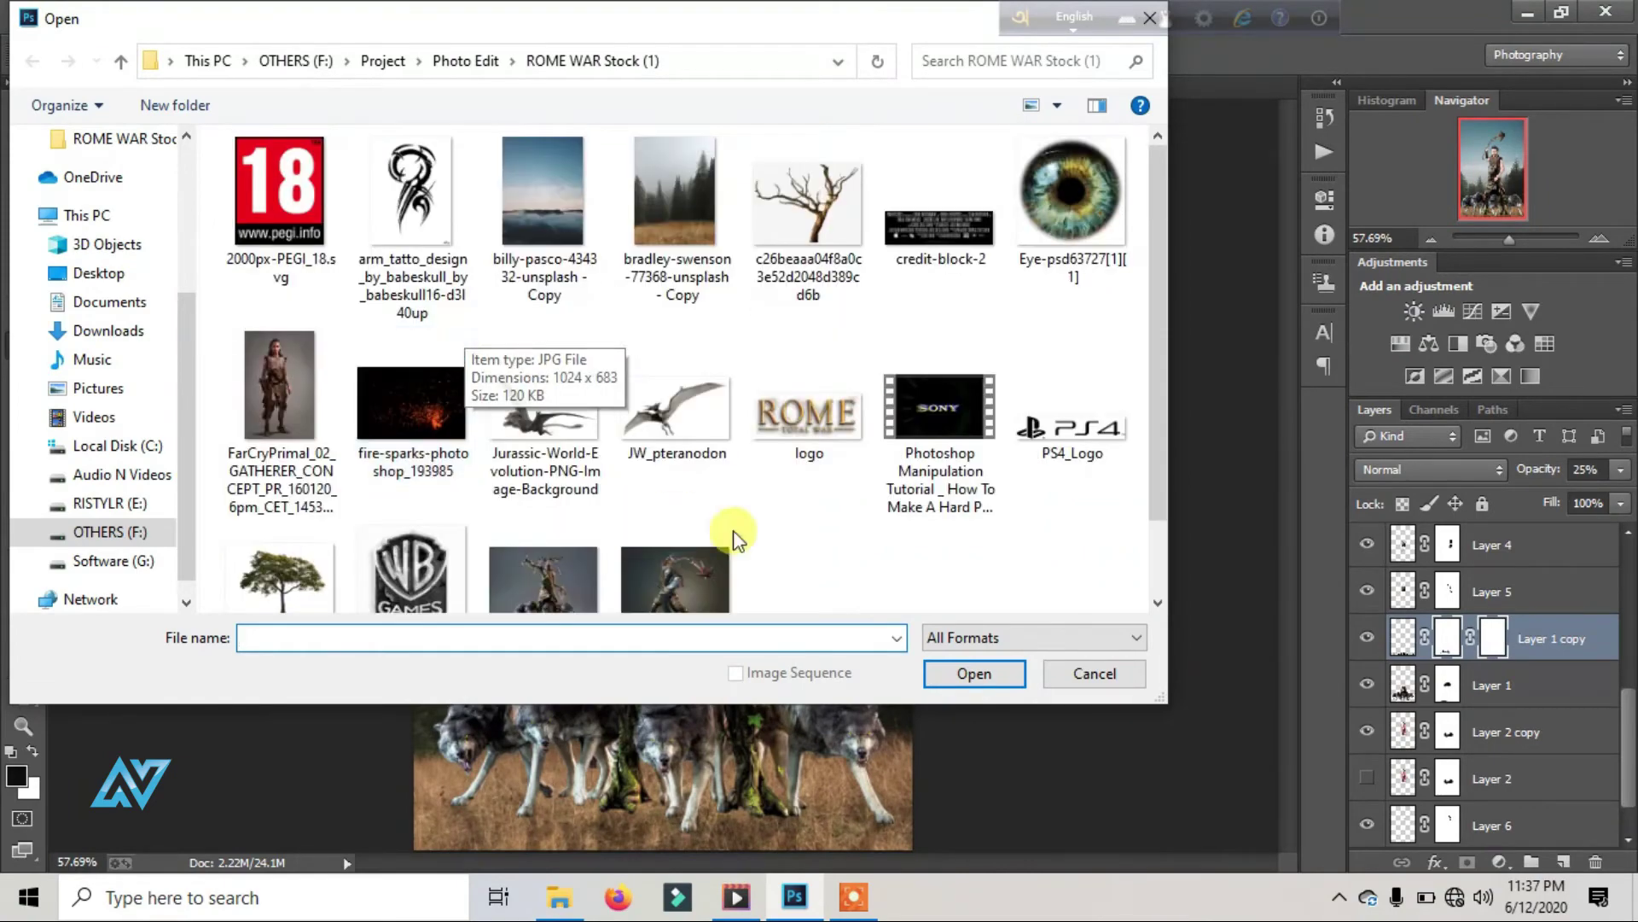
click(1095, 673)
Step: Select the composite layers down to Layer 6 and merge them with Ctrl+E
scroll(1481, 553, up, 5)
click(1485, 547)
scroll(1499, 629, down, 1)
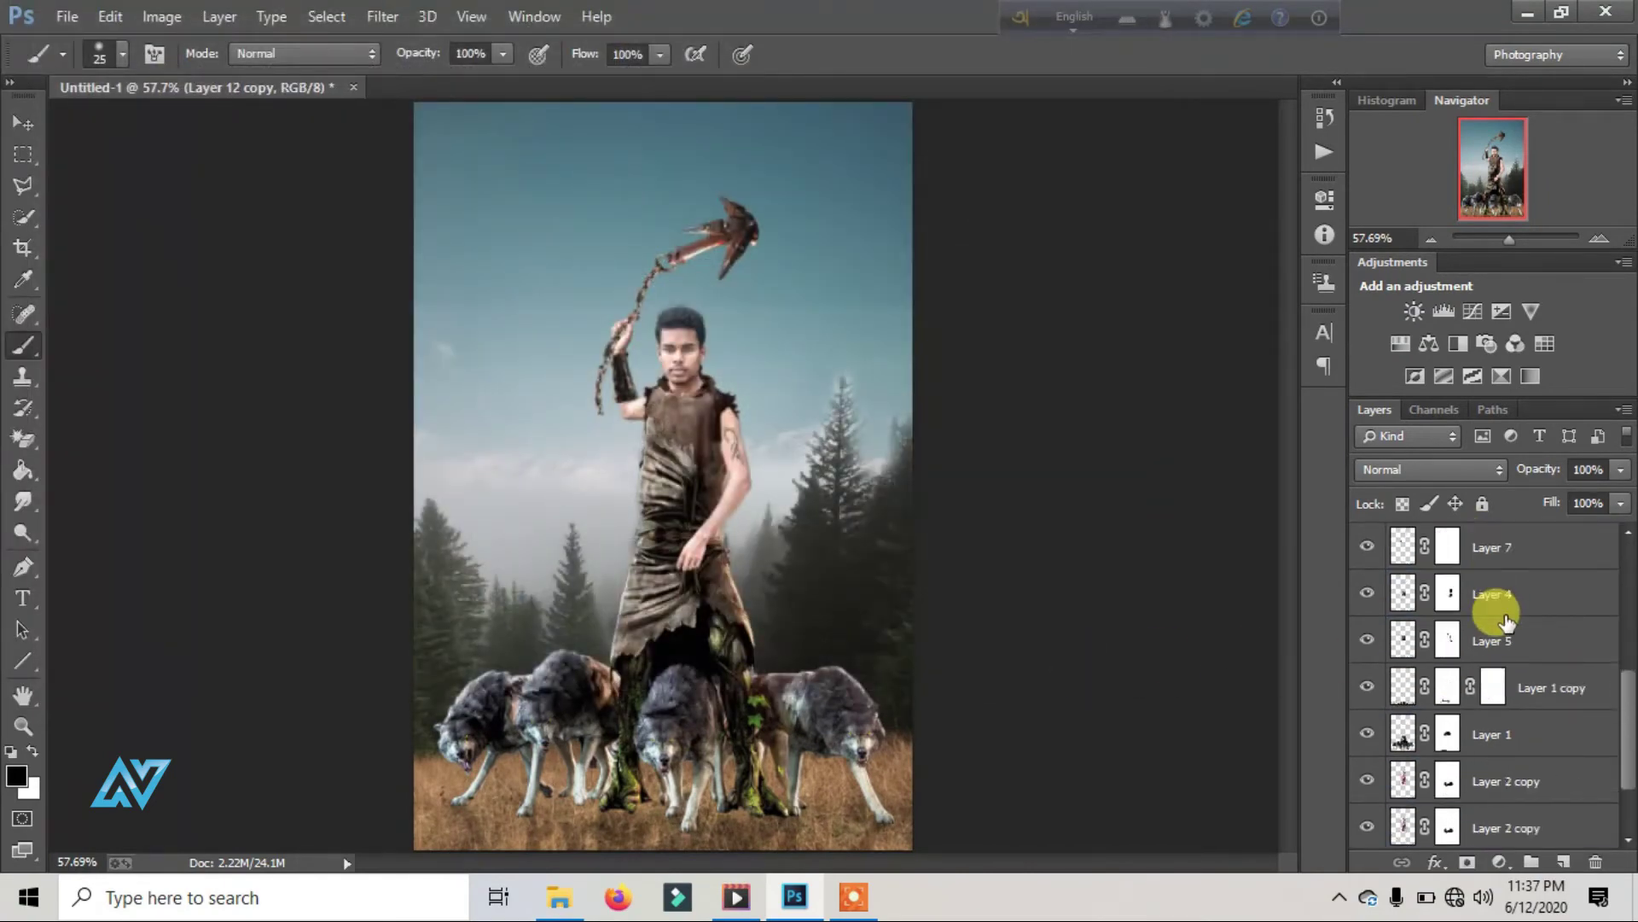
scroll(1499, 629, down, 1)
shift+click(1511, 777)
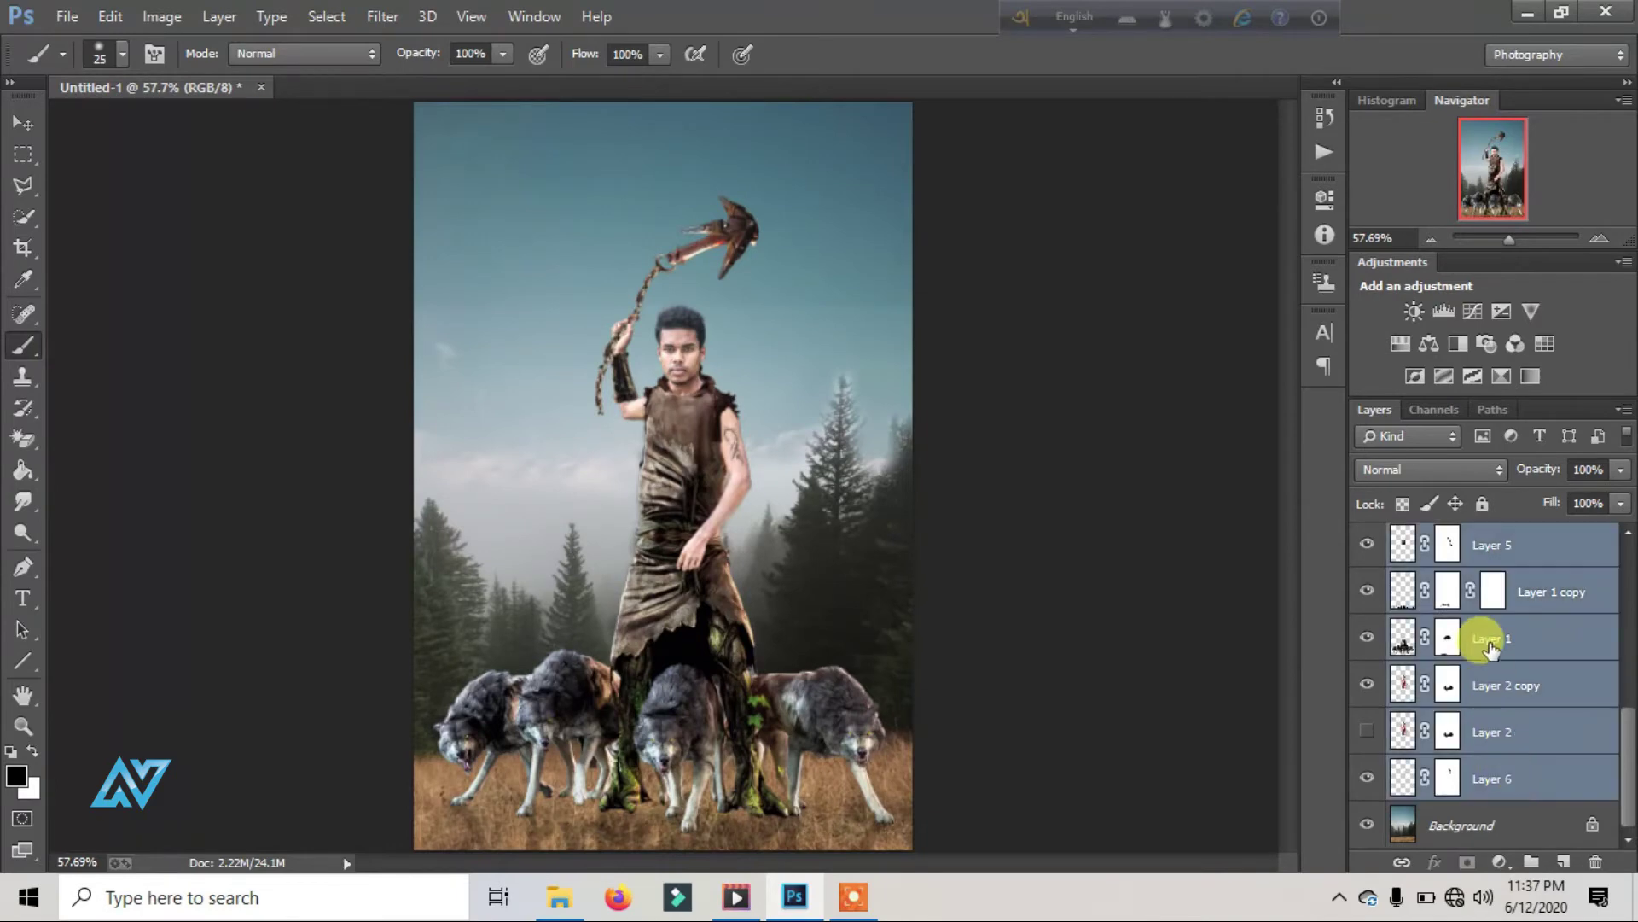
right_click(1536, 583)
click(1167, 721)
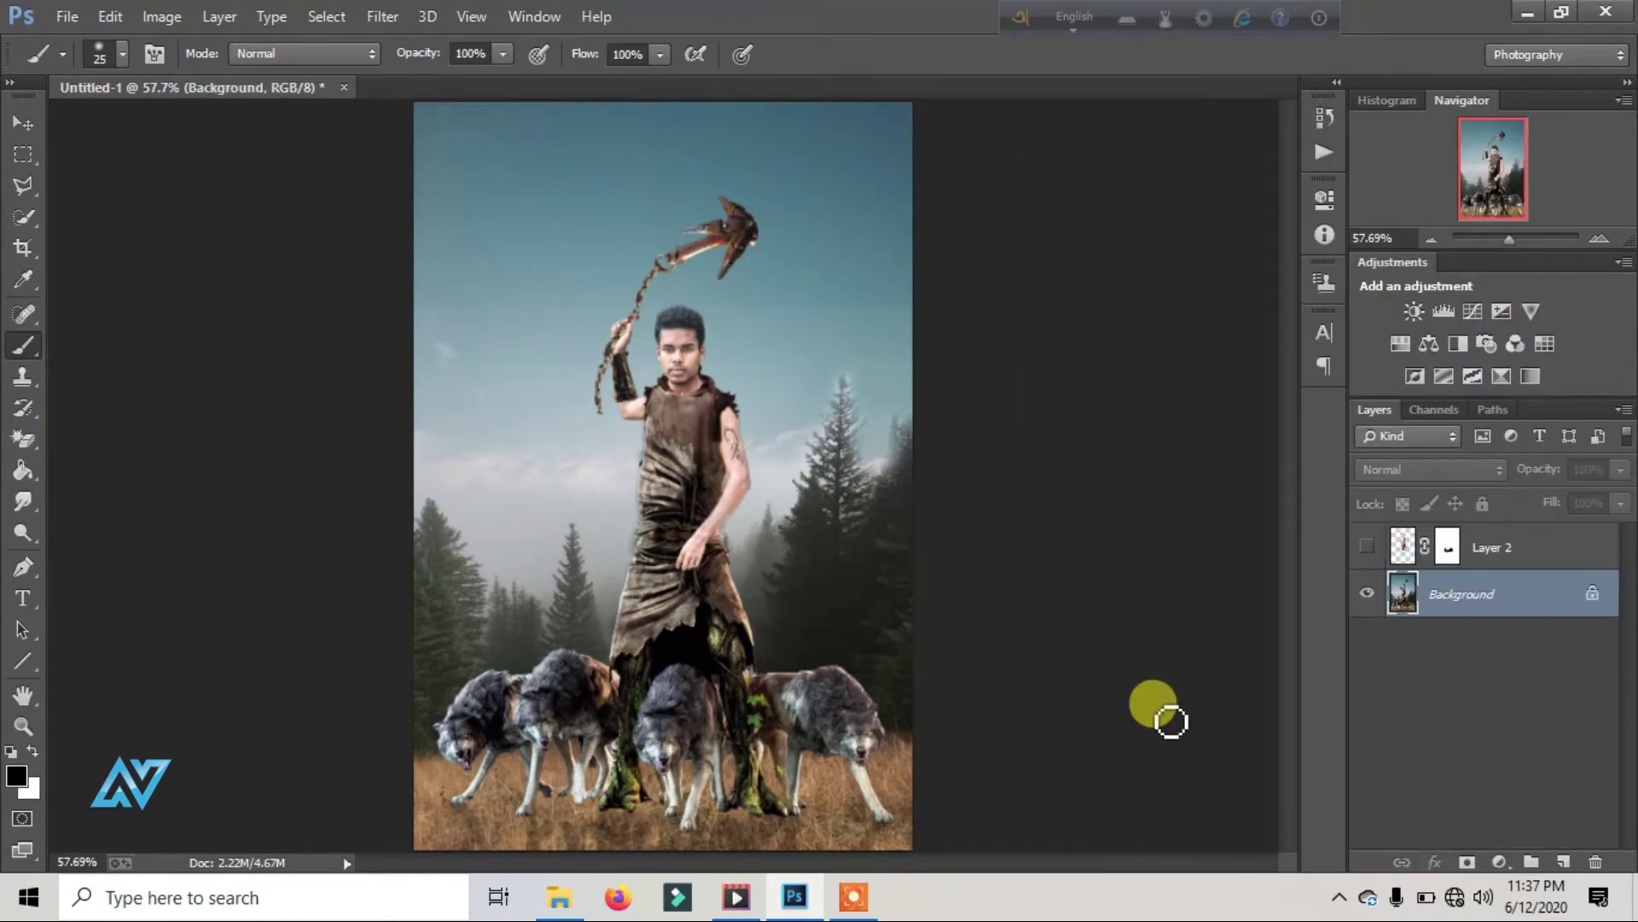
key(ctrl+z)
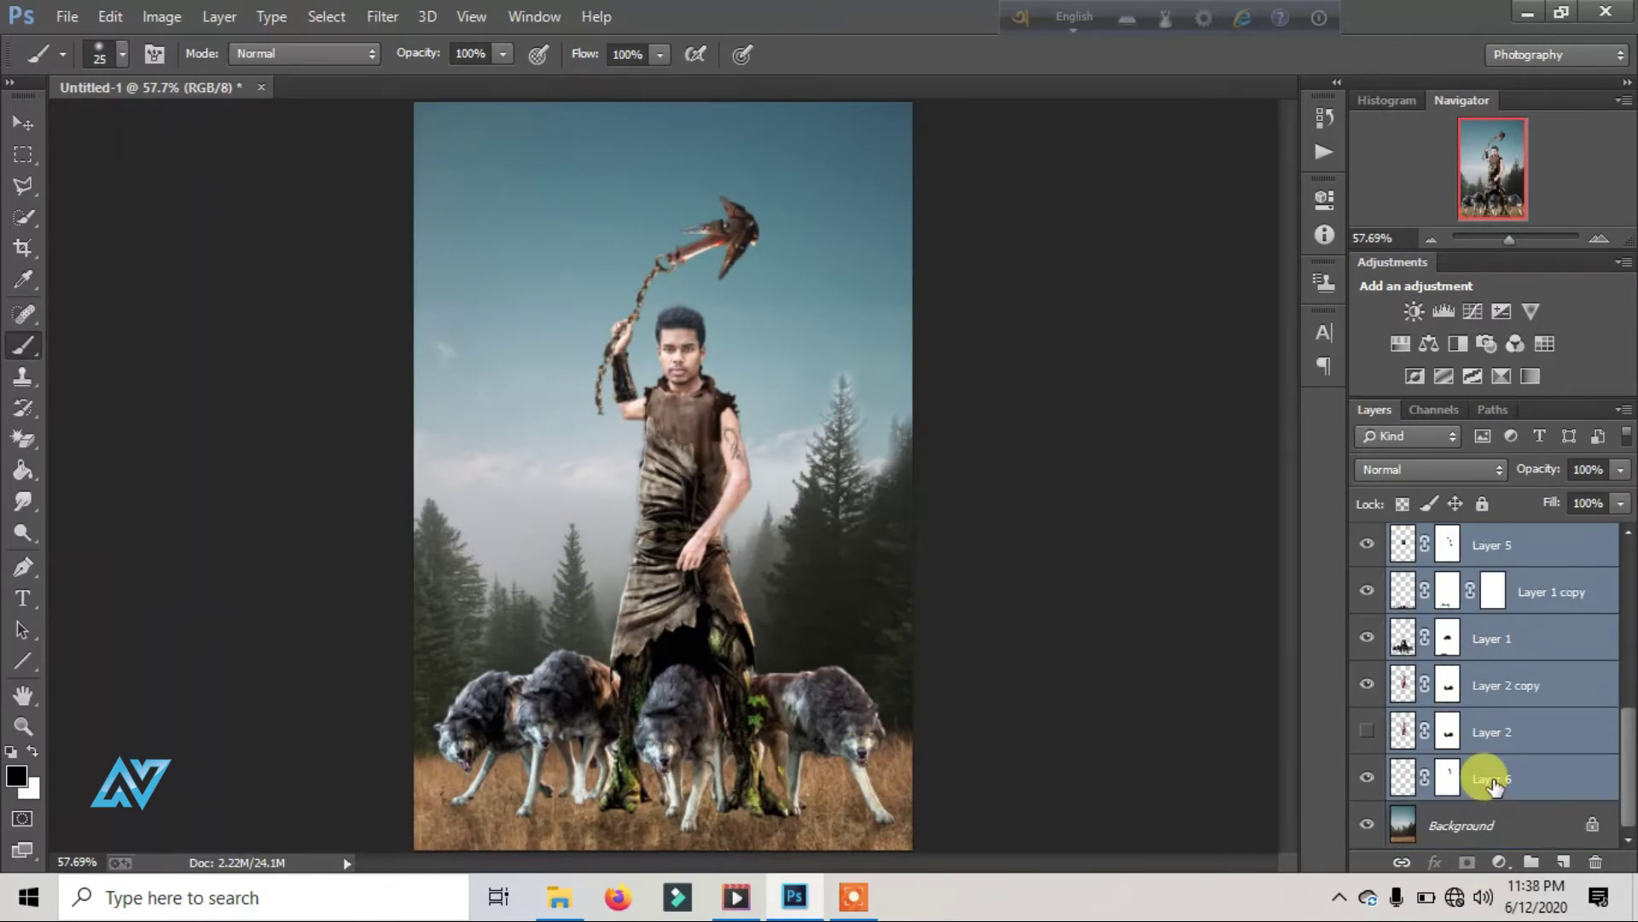
key(ctrl+e)
click(1367, 547)
click(1367, 594)
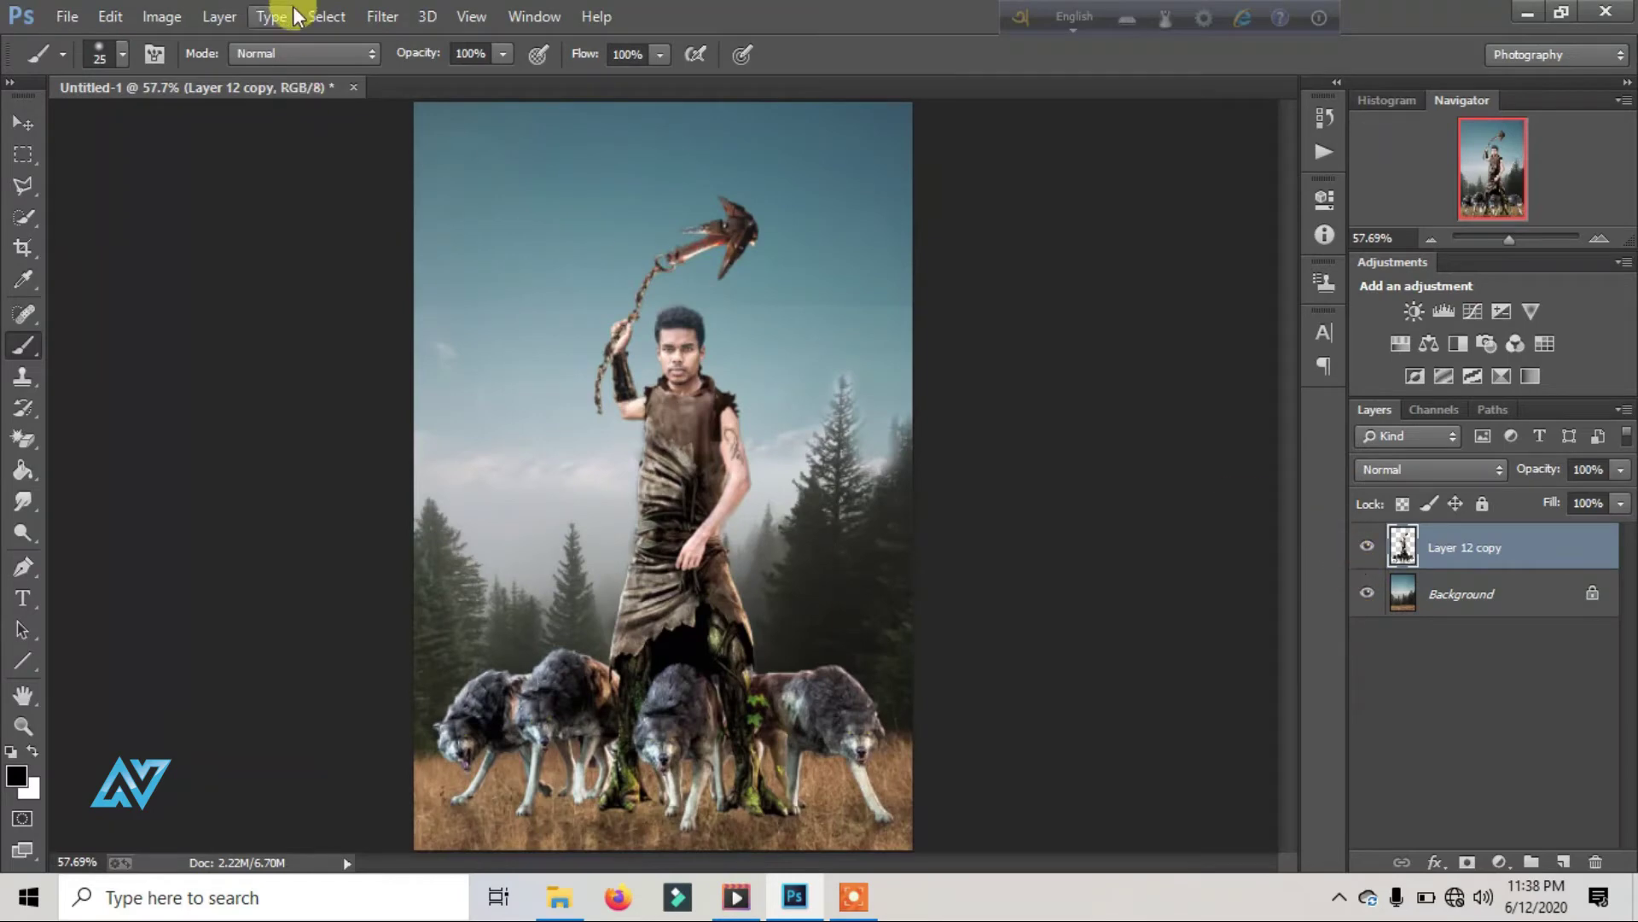
Step: Apply Camera Raw to Layer 12 copy: Clarity +14, Contrast +2, Highlights +11, Shadows −16
click(382, 17)
click(472, 147)
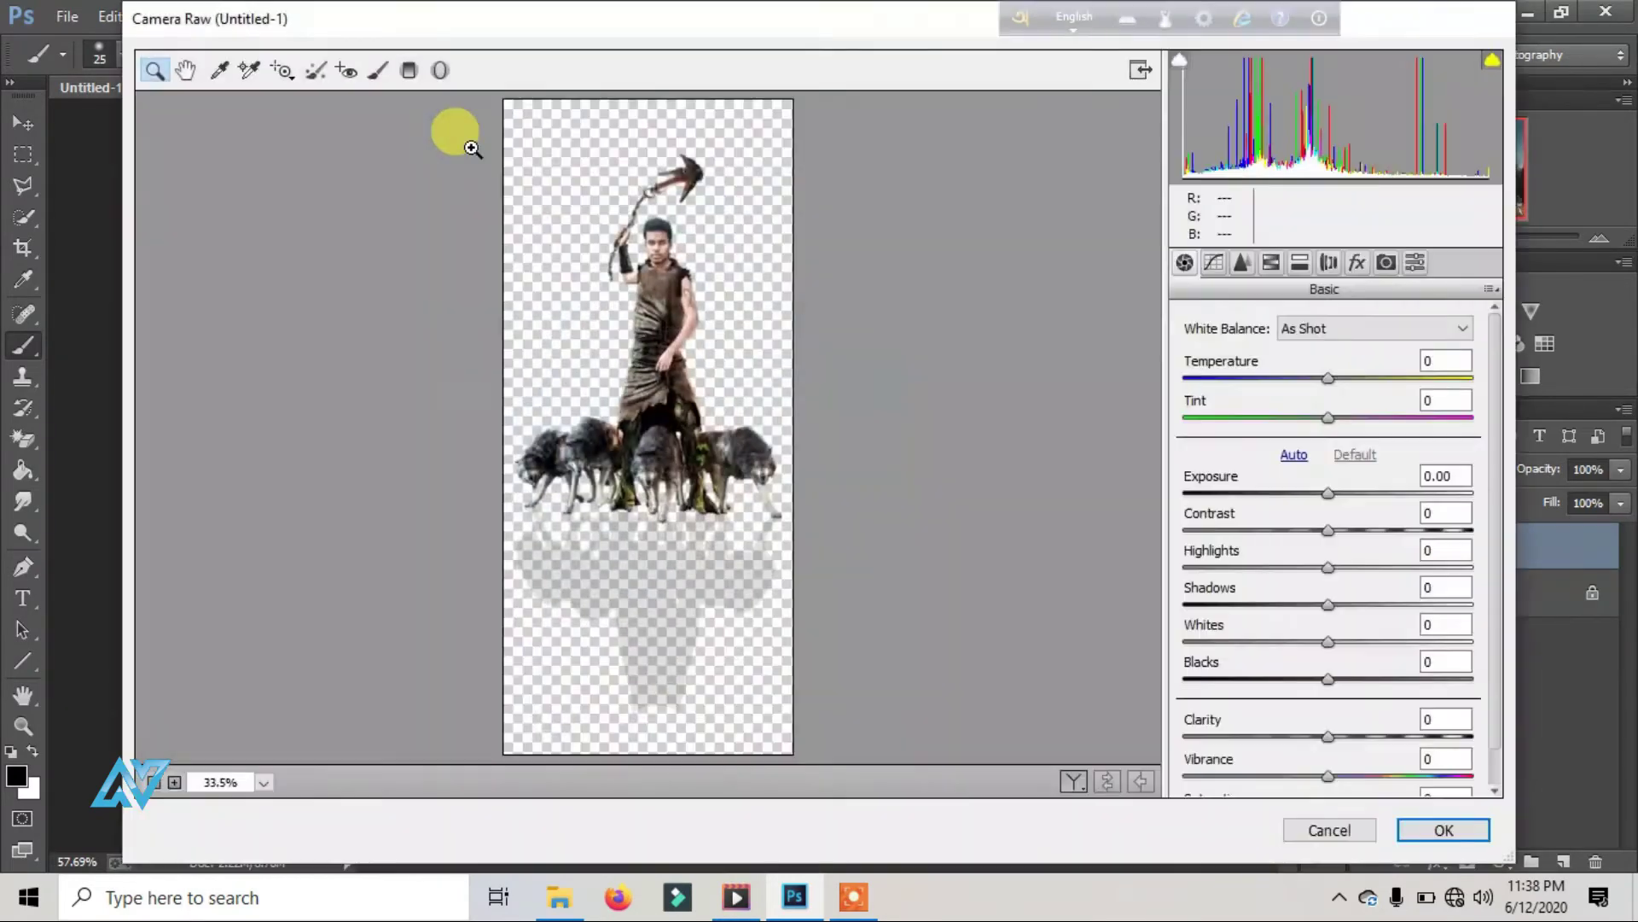
mouse_move(577, 171)
mouse_down()
mouse_move(768, 536)
mouse_move(794, 546)
mouse_up()
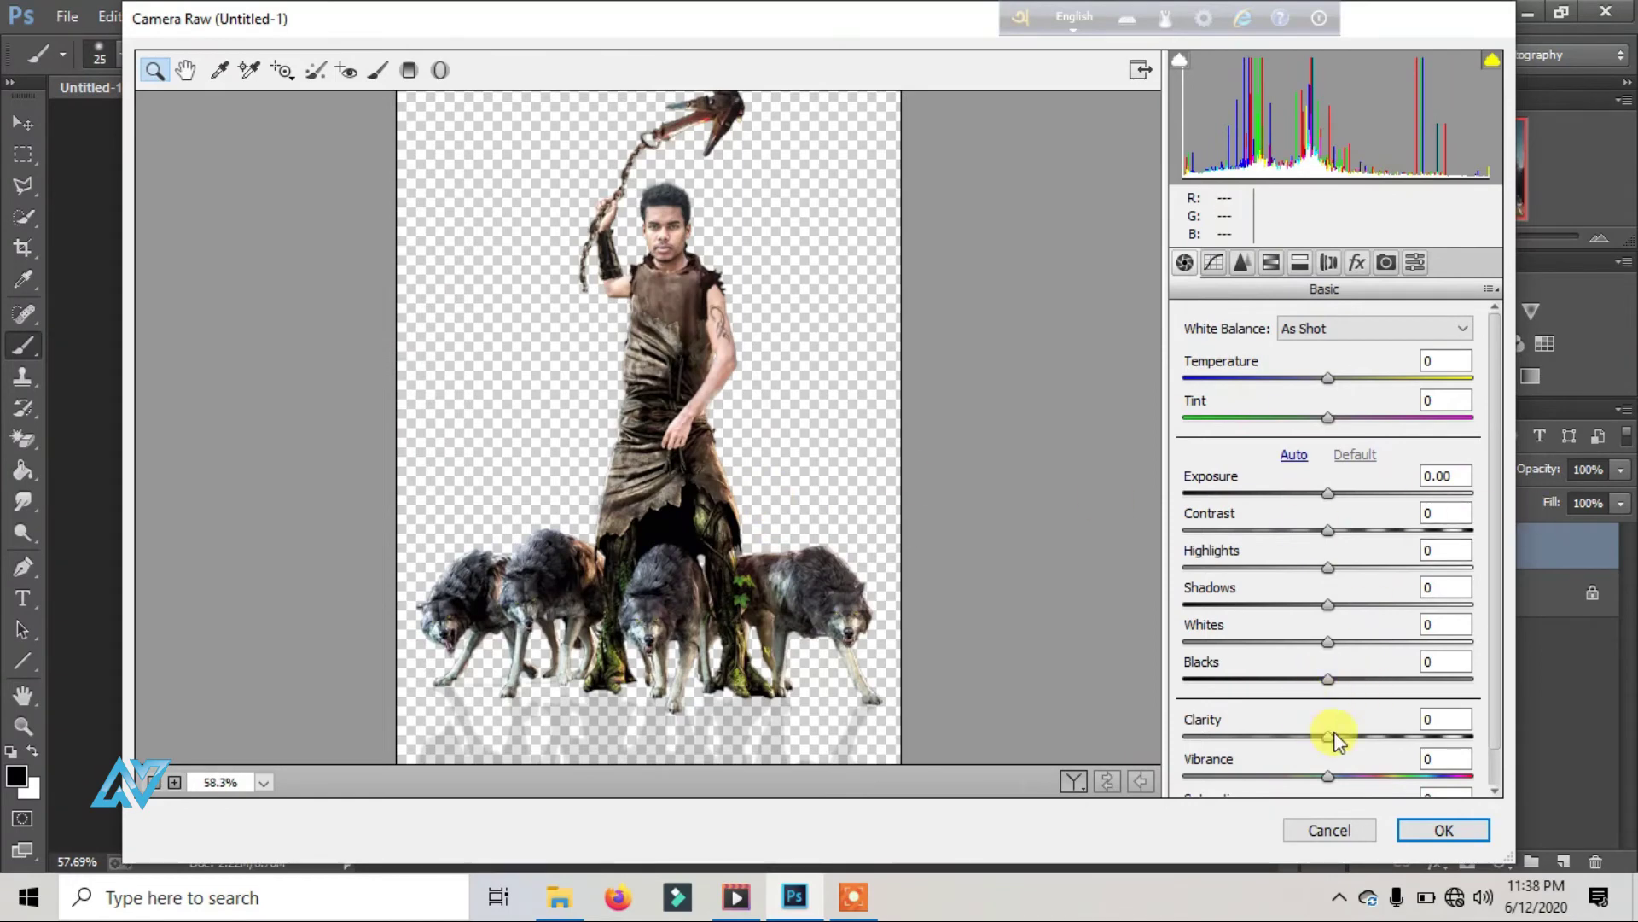
drag(1333, 735, 1348, 737)
click(1330, 495)
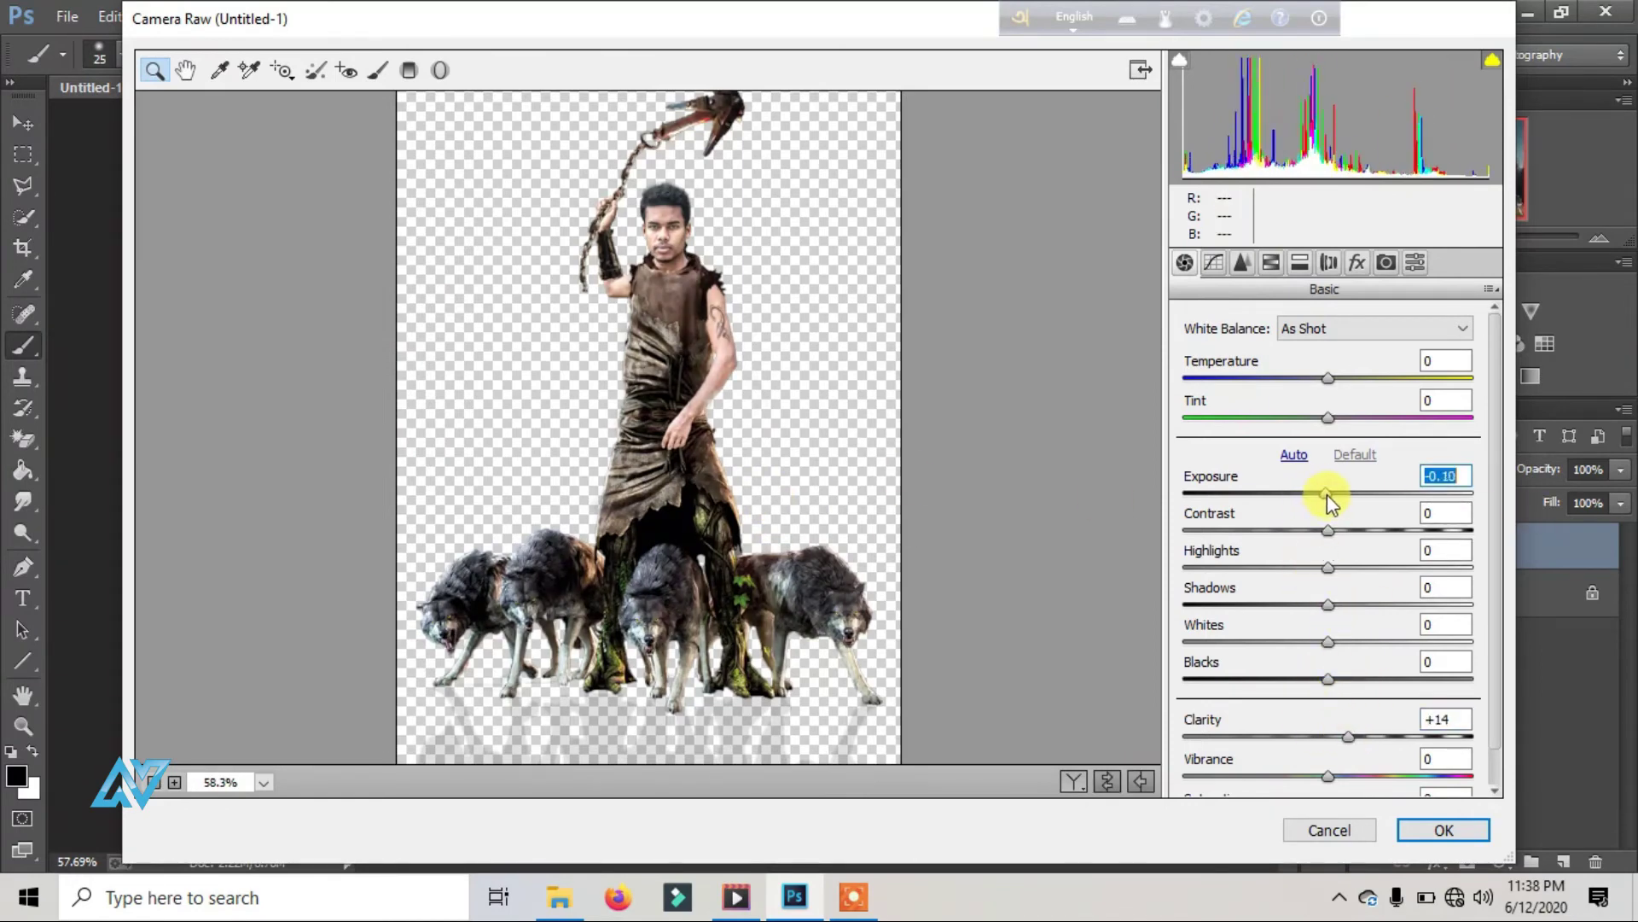
click(1009, 606)
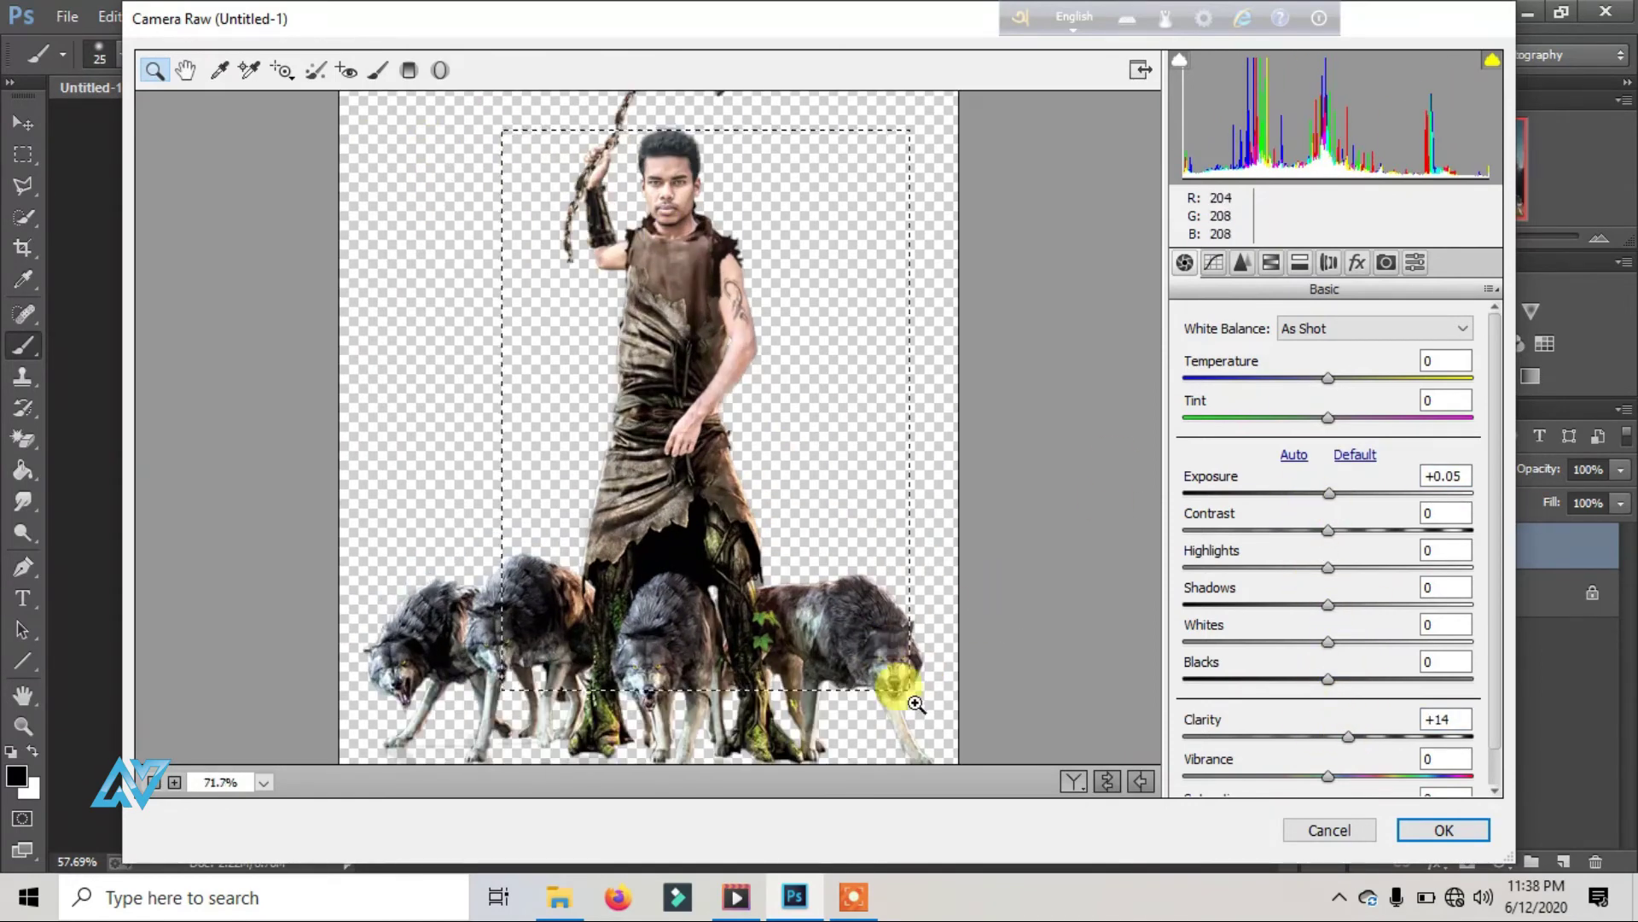
click(950, 726)
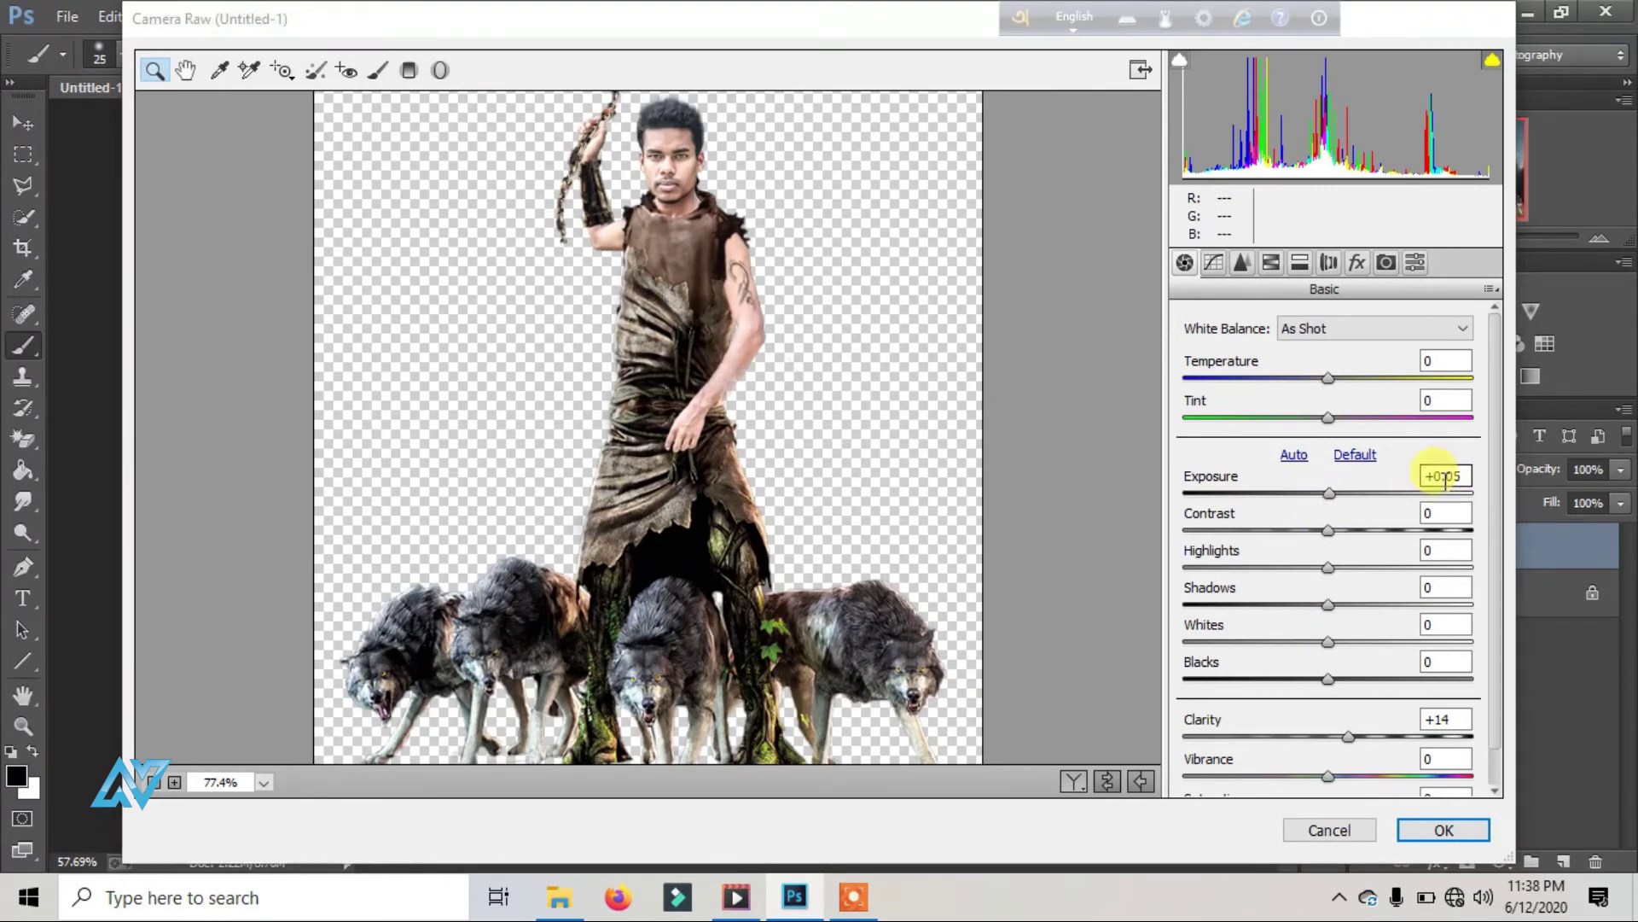
double_click(1328, 494)
mouse_move(1325, 531)
mouse_down()
mouse_move(1344, 567)
mouse_move(1313, 604)
mouse_up()
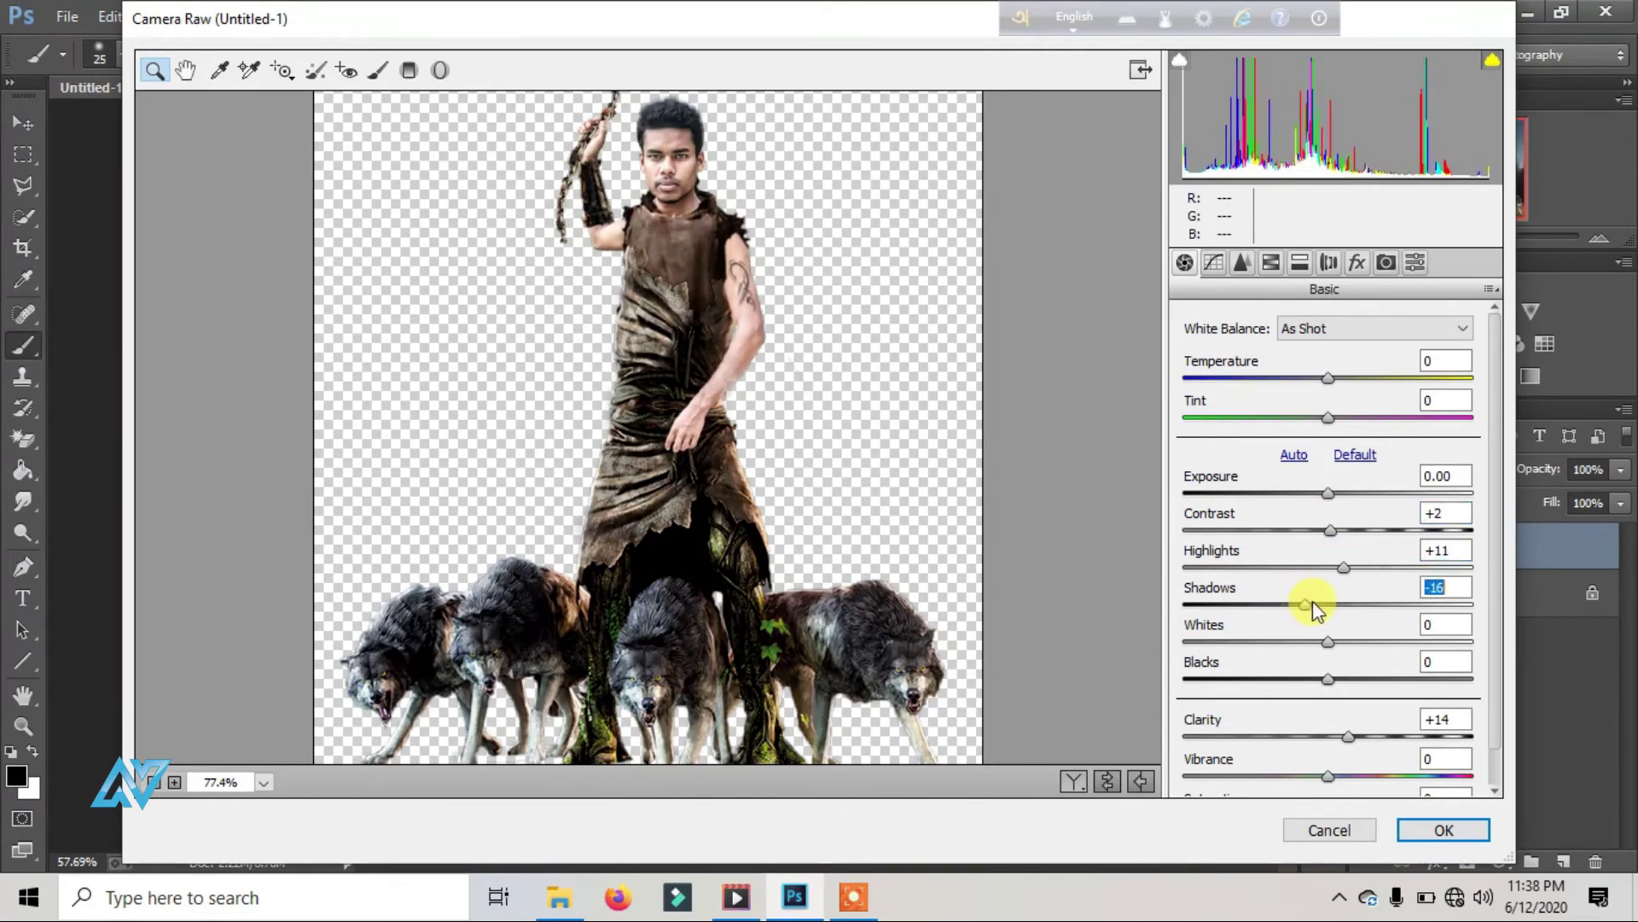
click(1431, 826)
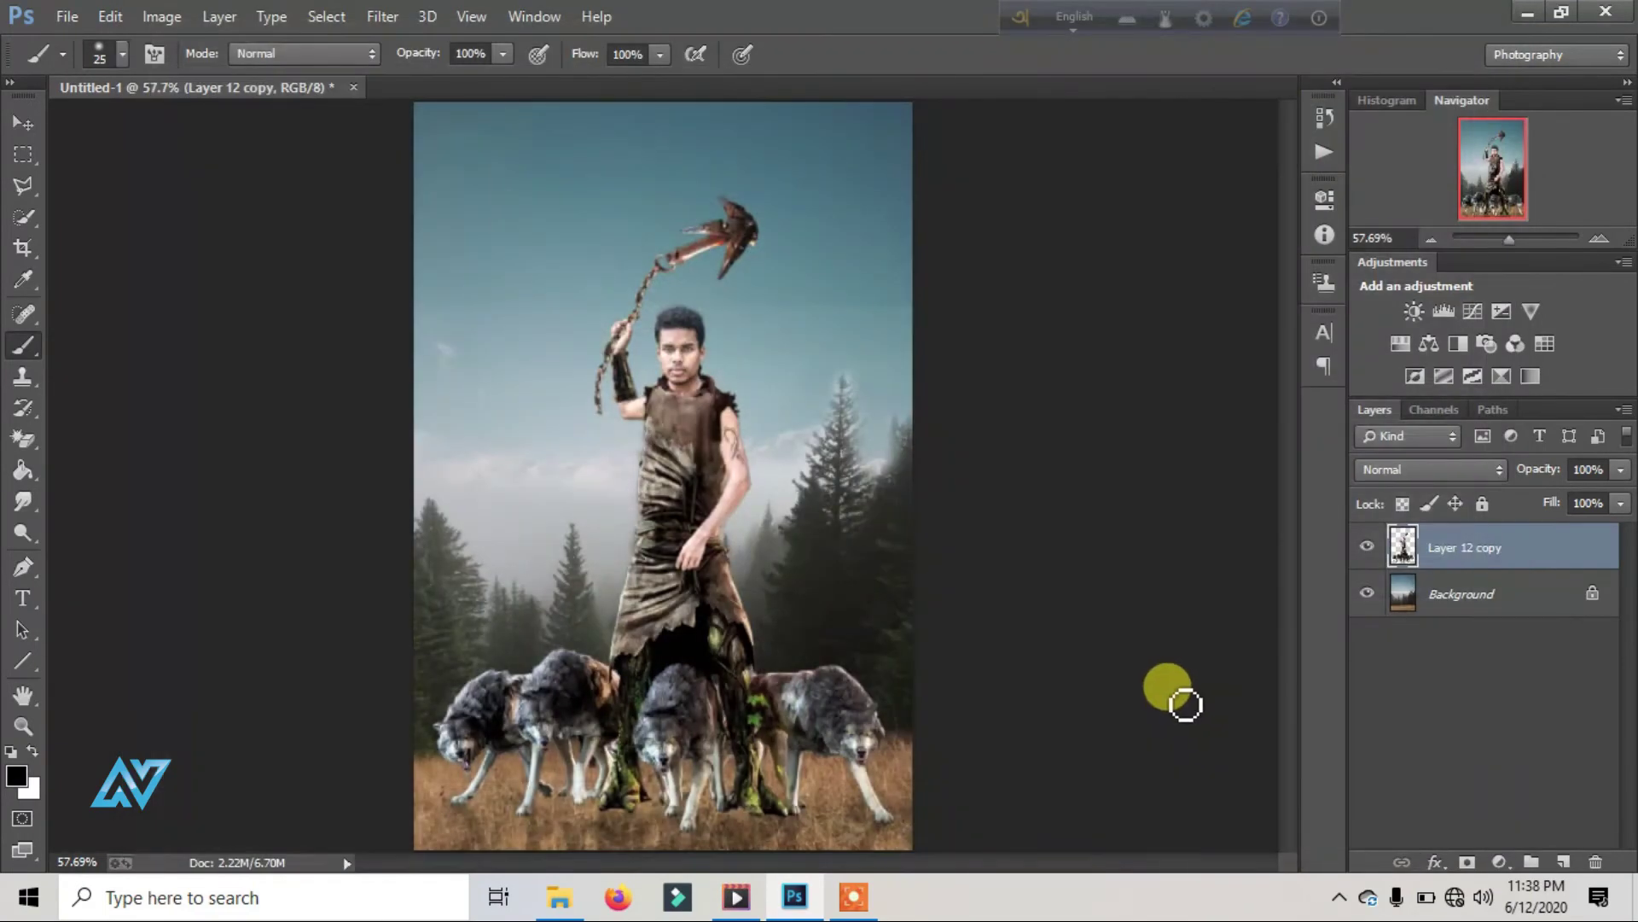
Step: Apply Camera Raw to the forest Background, raising Clarity to +43
click(1459, 592)
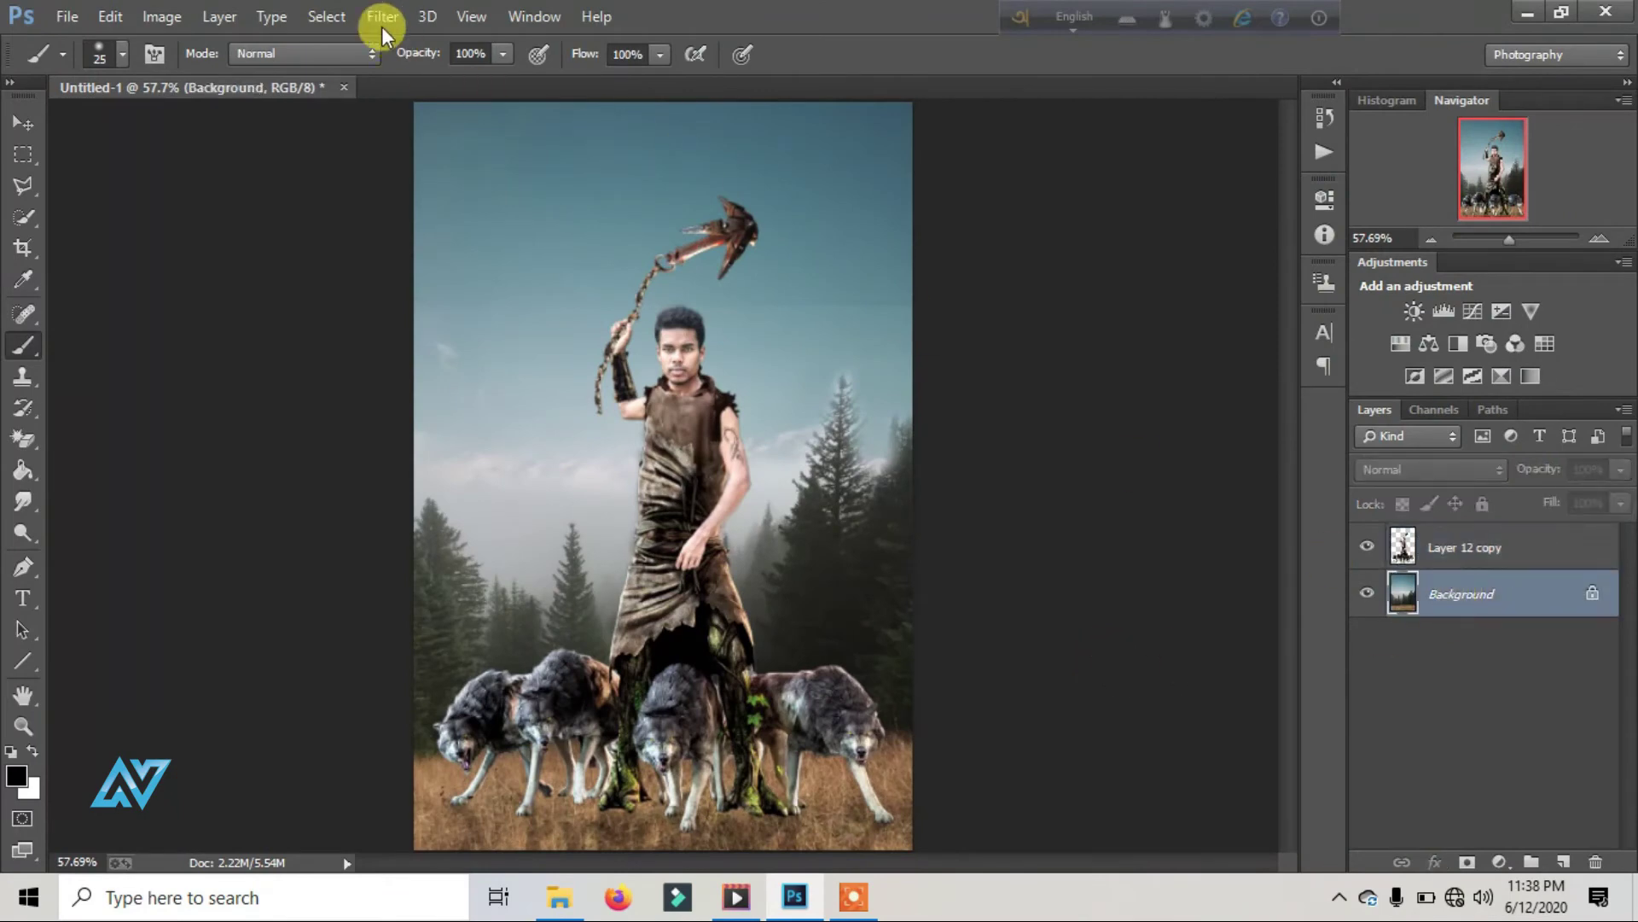
click(383, 16)
click(475, 154)
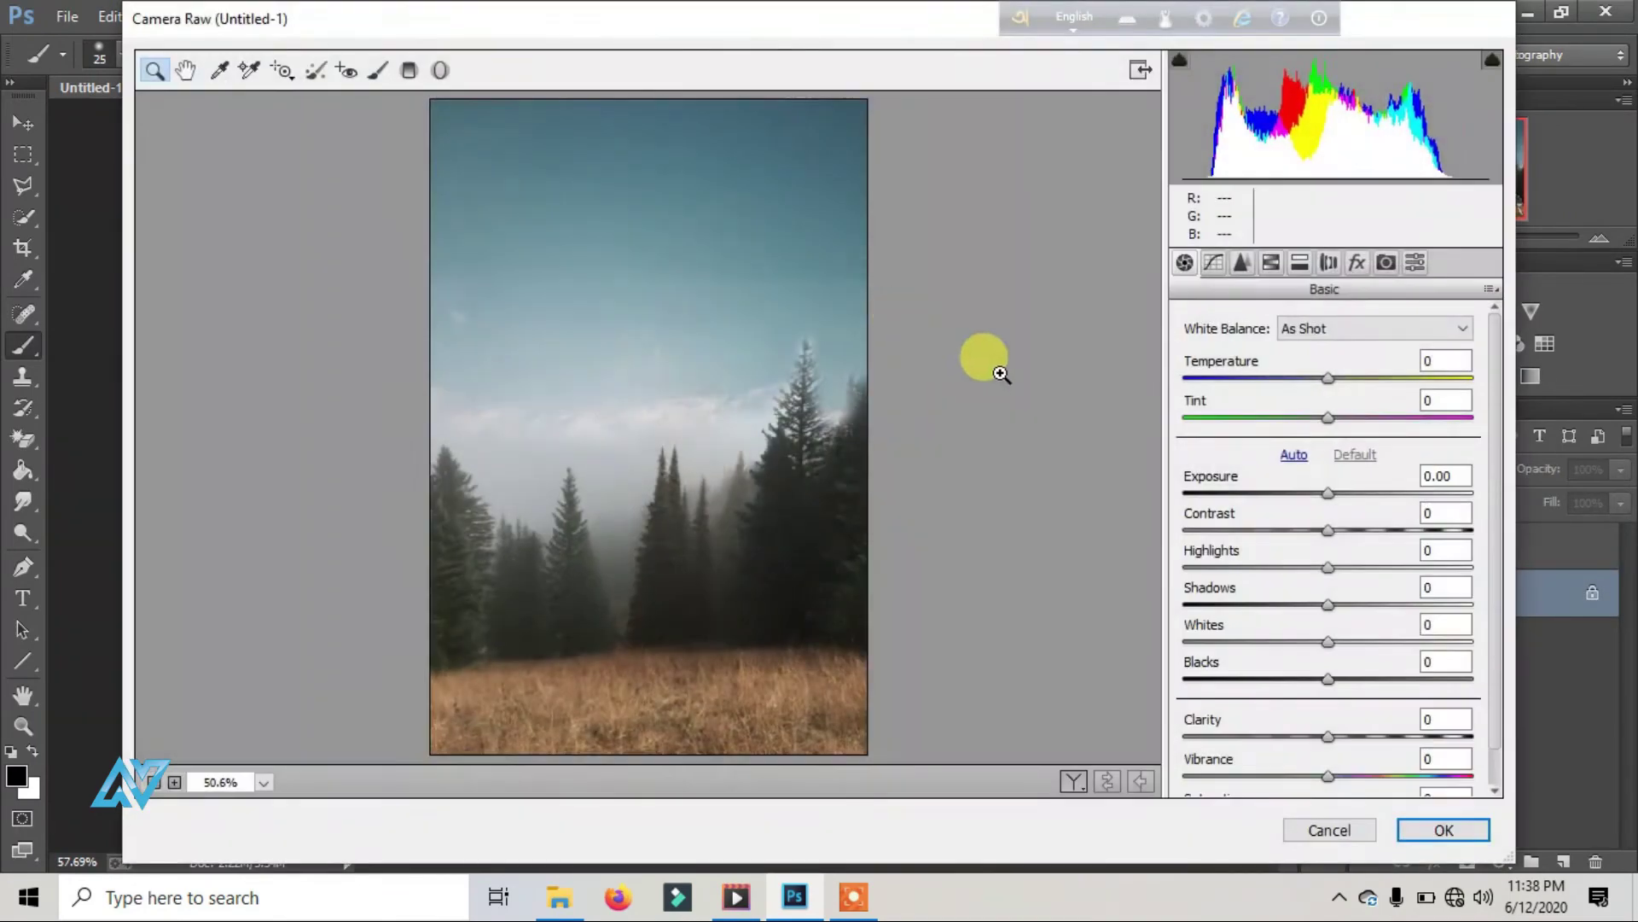
mouse_move(1329, 726)
mouse_down()
mouse_move(1411, 745)
mouse_move(1391, 742)
mouse_up()
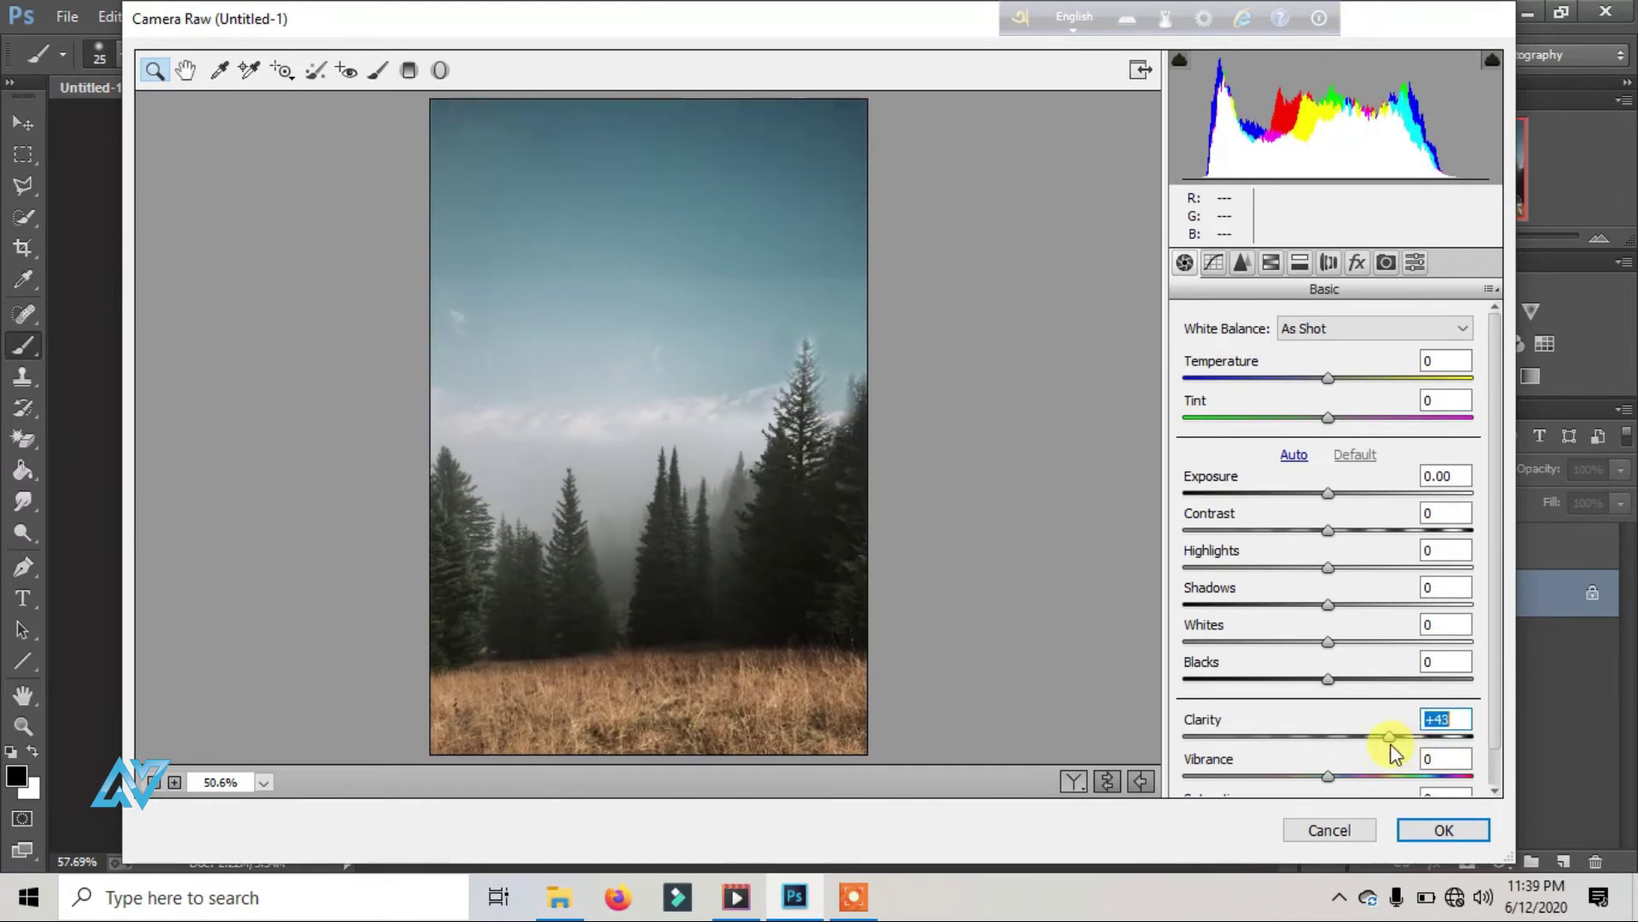
click(1423, 828)
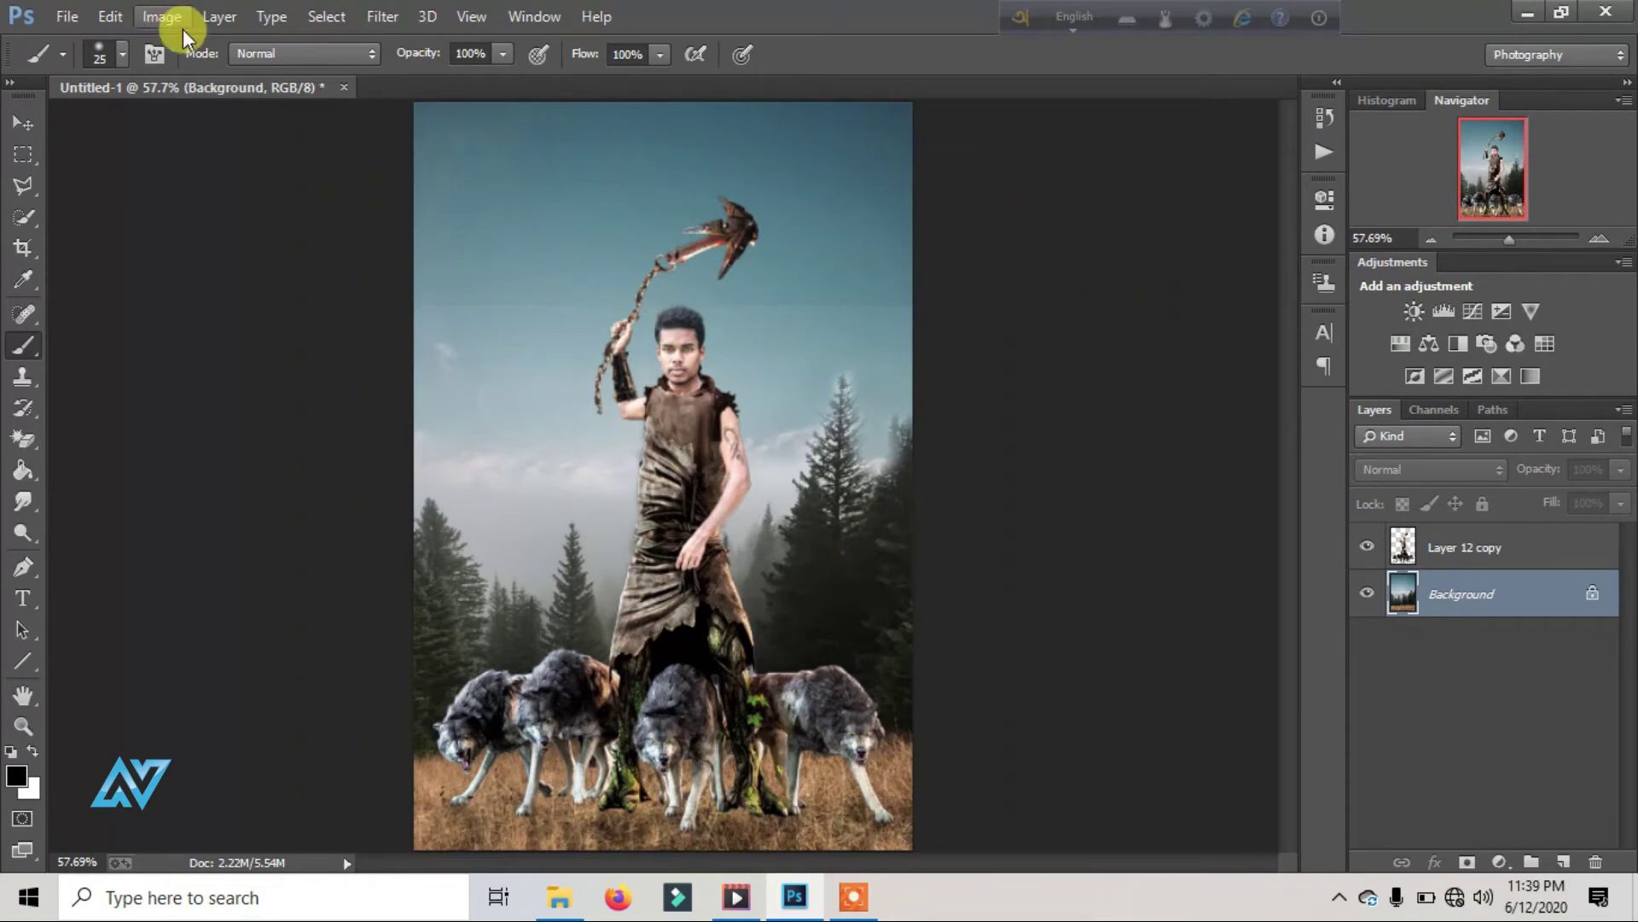
Step: Try a Tilt-Shift blur on the man-and-wolves layer, then cancel it
click(382, 17)
click(1521, 555)
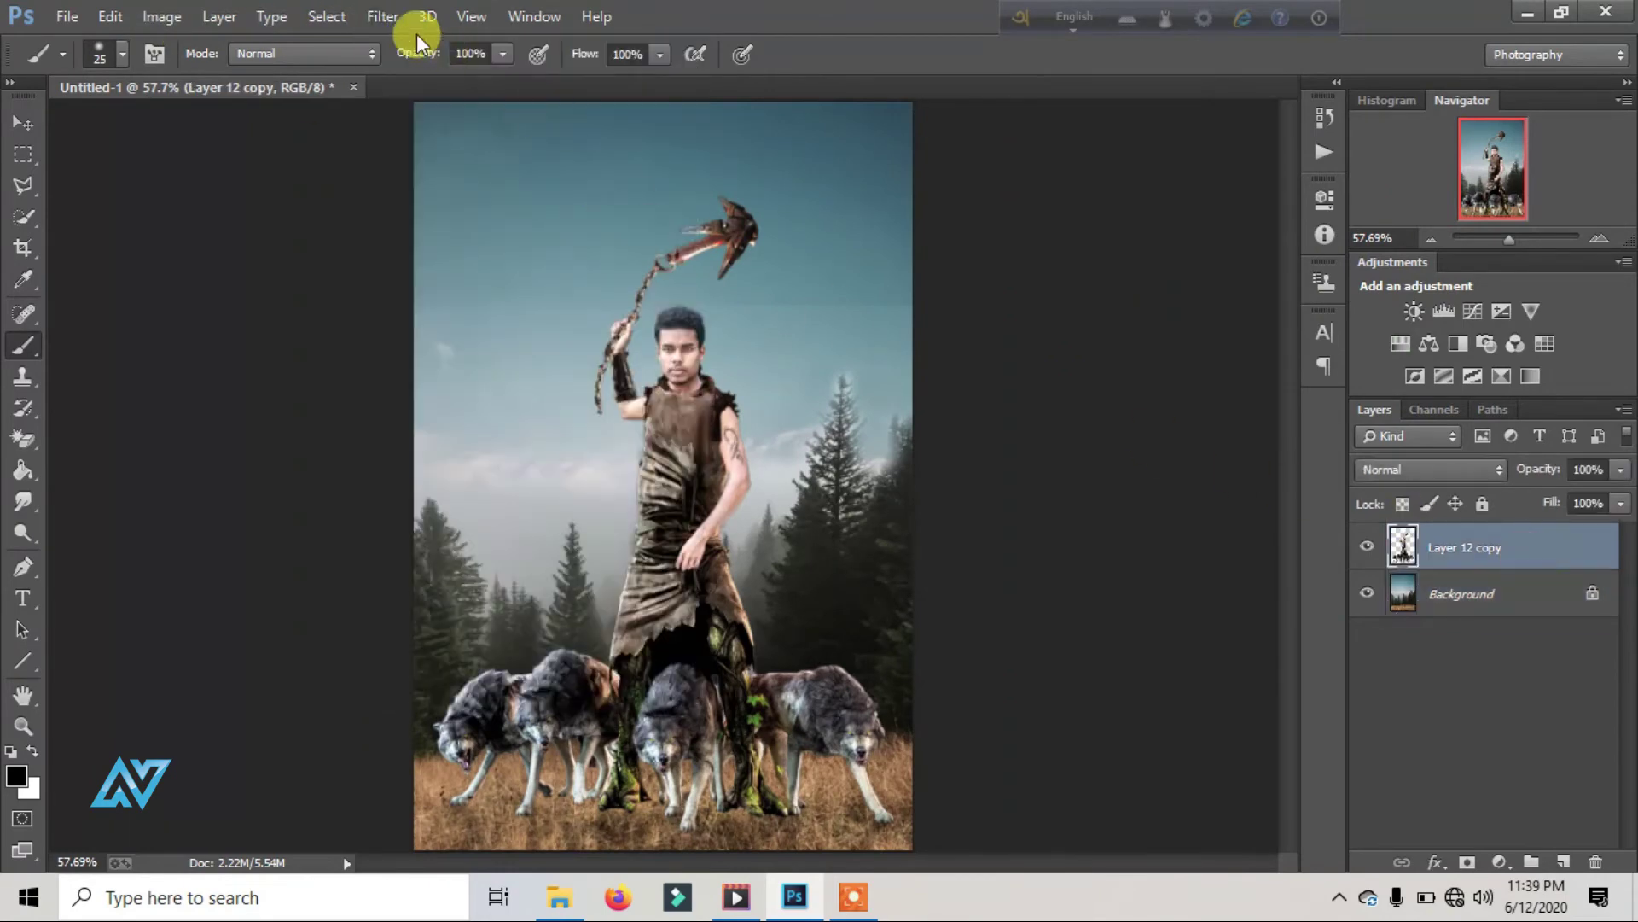
click(386, 19)
click(783, 341)
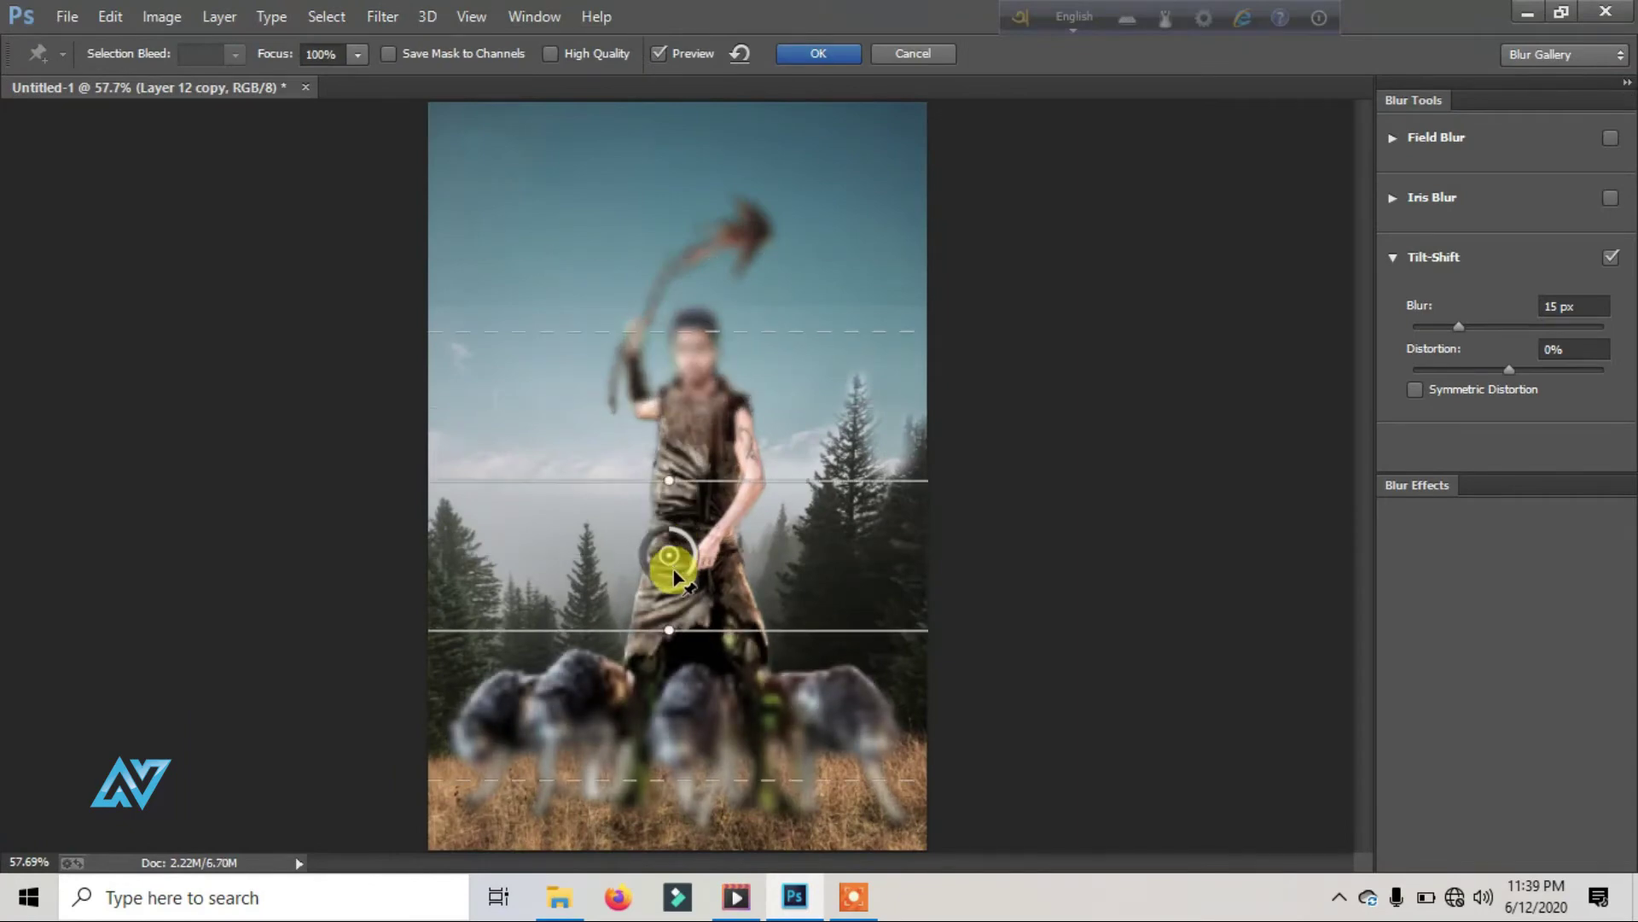
drag(683, 480, 666, 654)
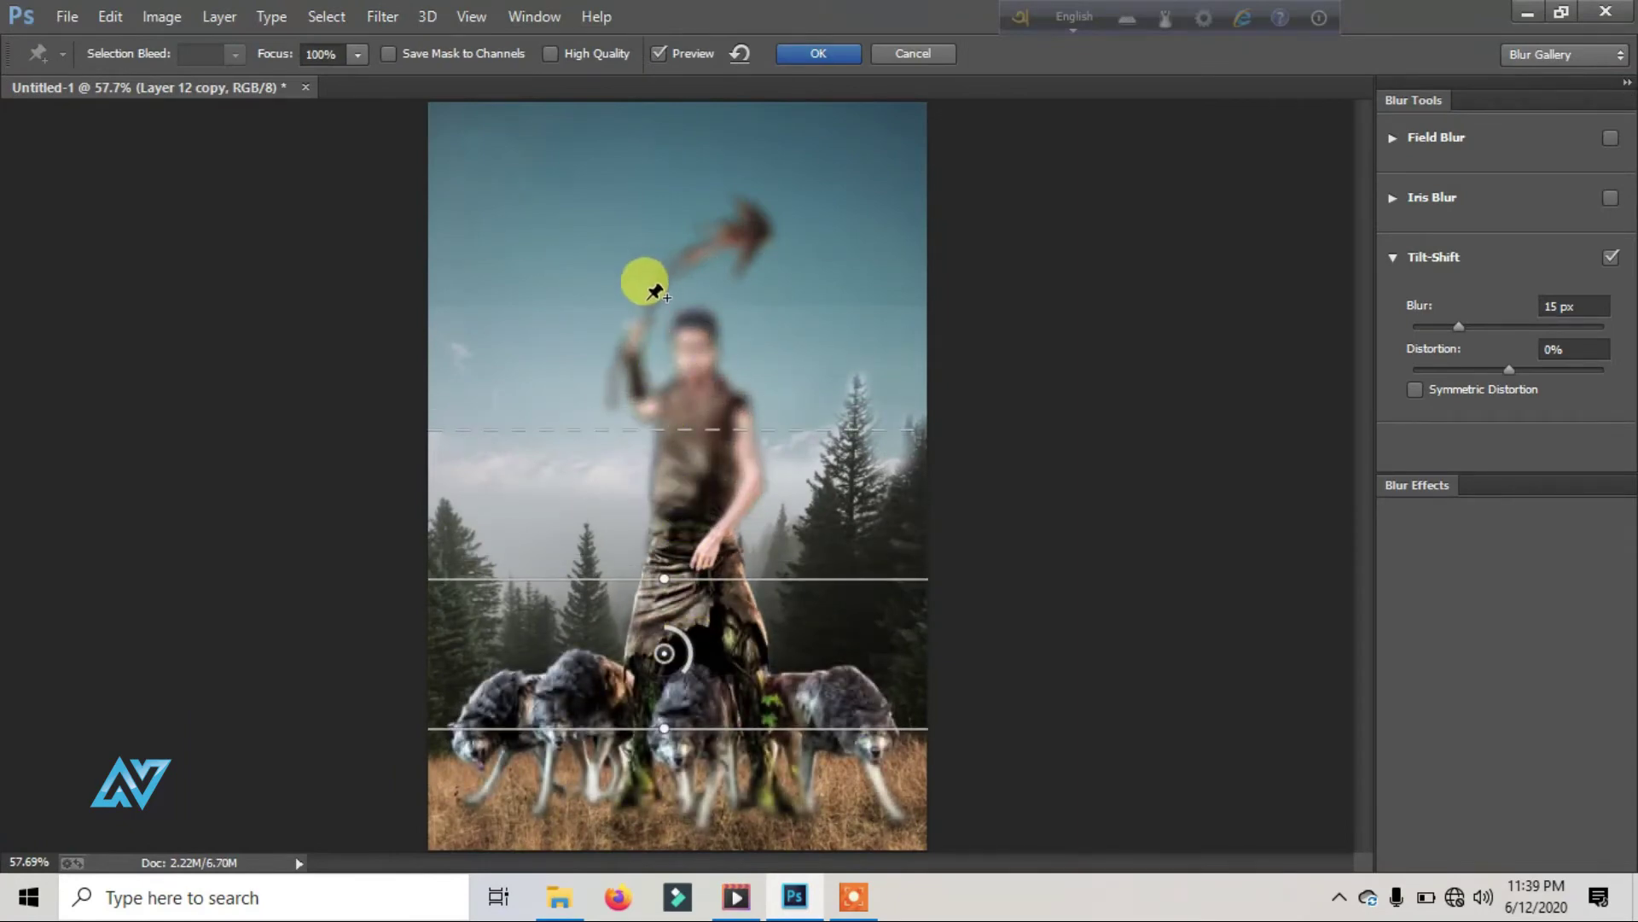
drag(683, 431, 687, 577)
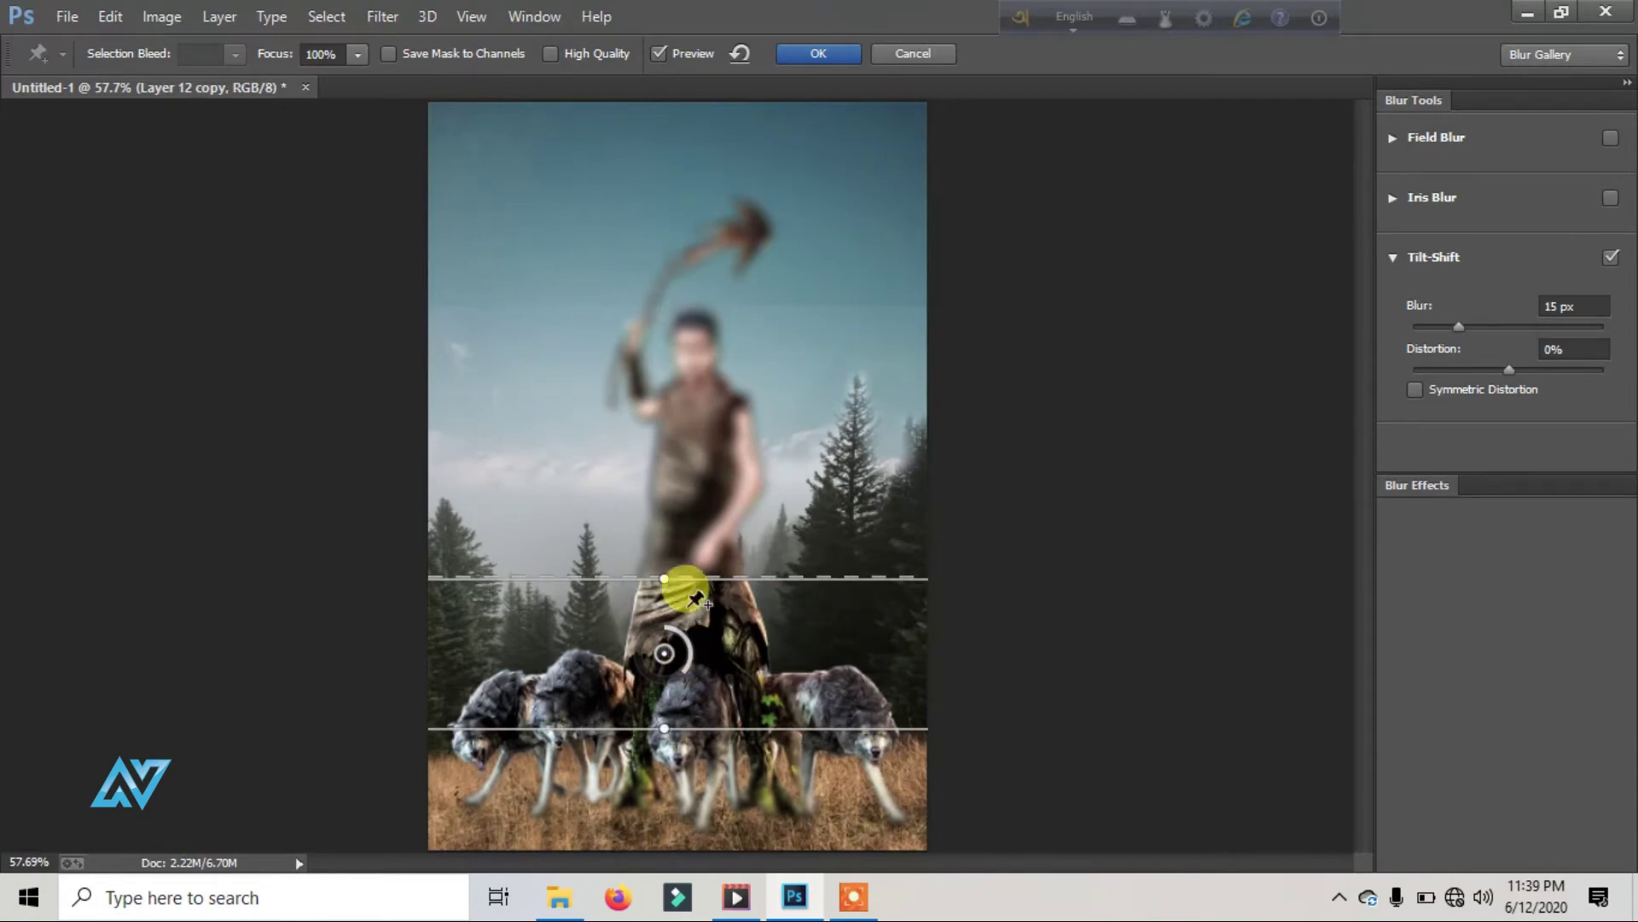
click(896, 55)
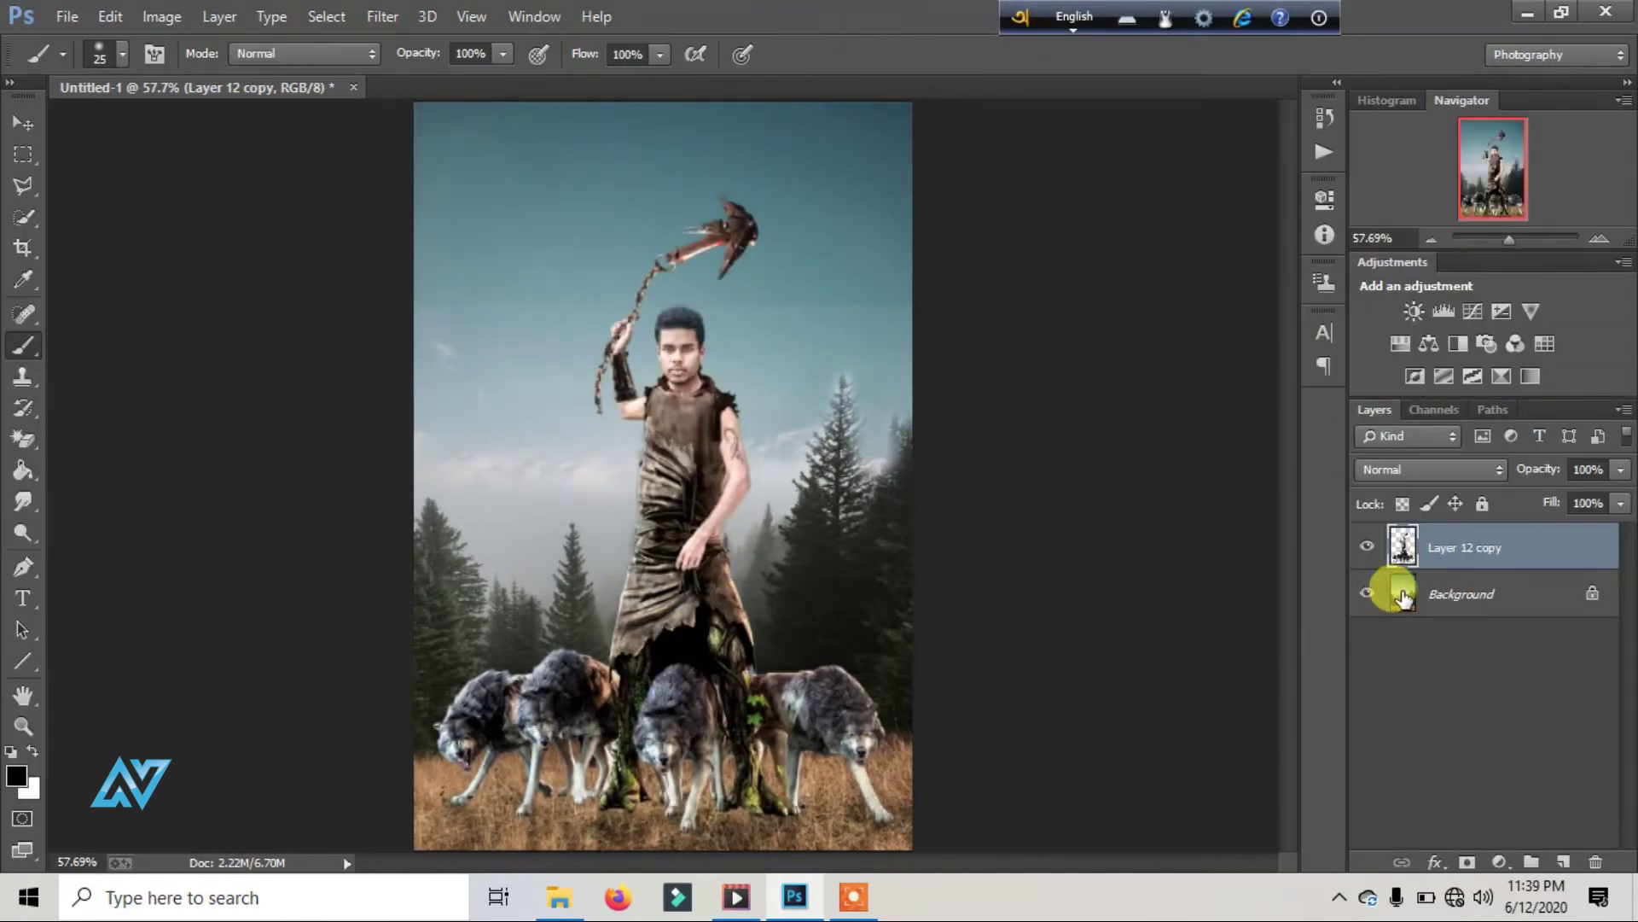
Step: Start a Tilt-Shift blur on the Background with the focus band on the wolves' ground
click(1421, 590)
click(384, 16)
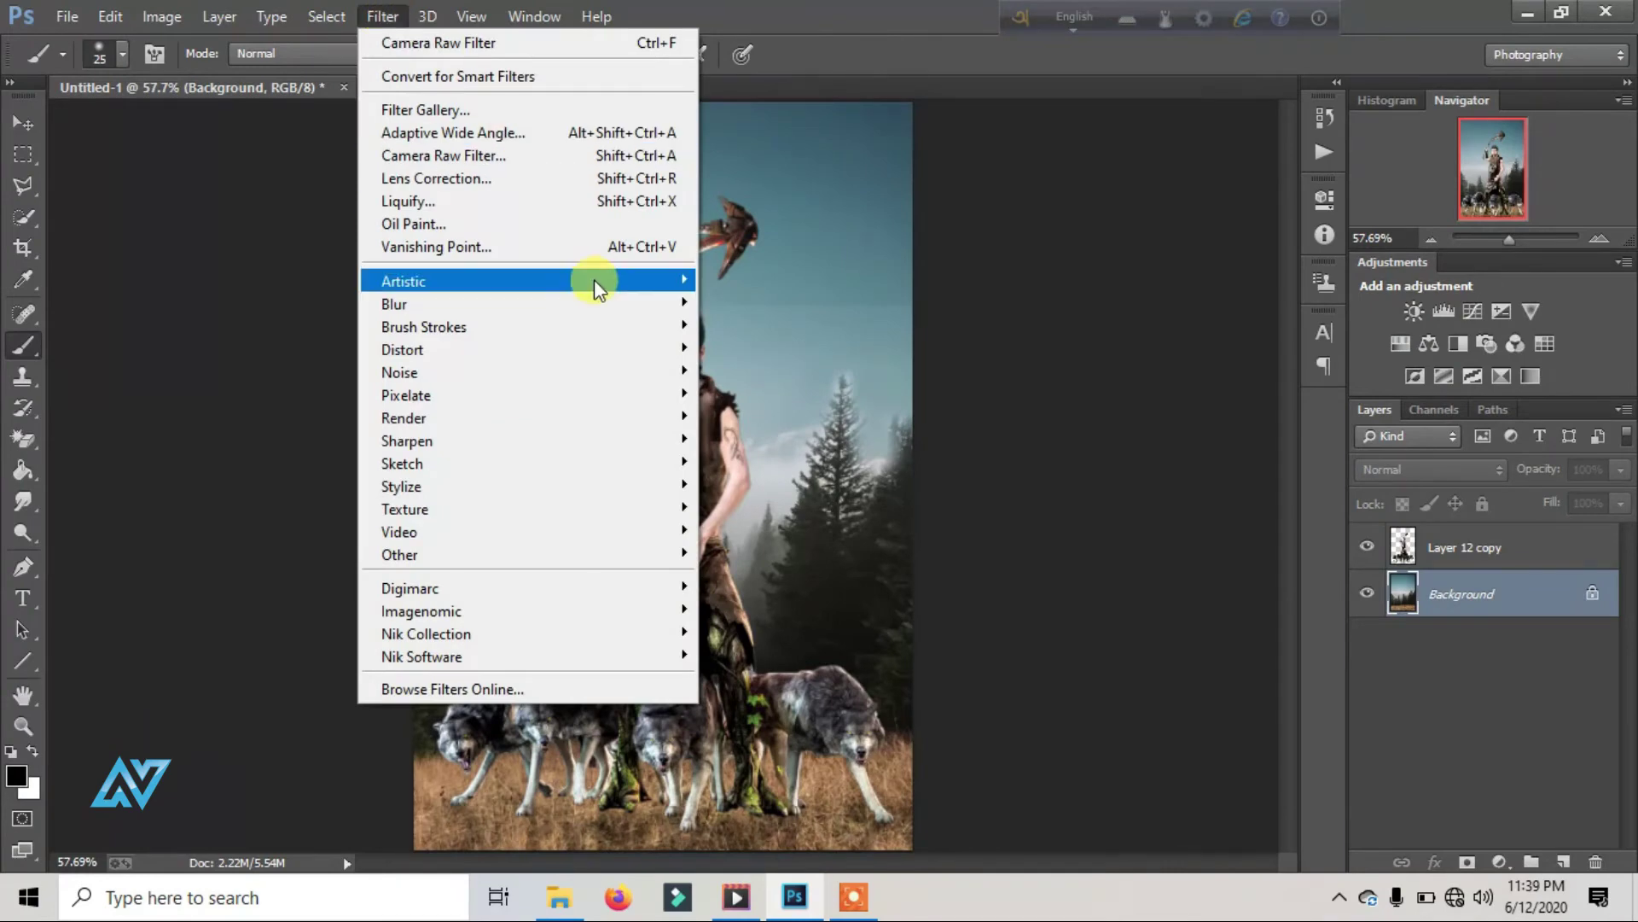
click(724, 343)
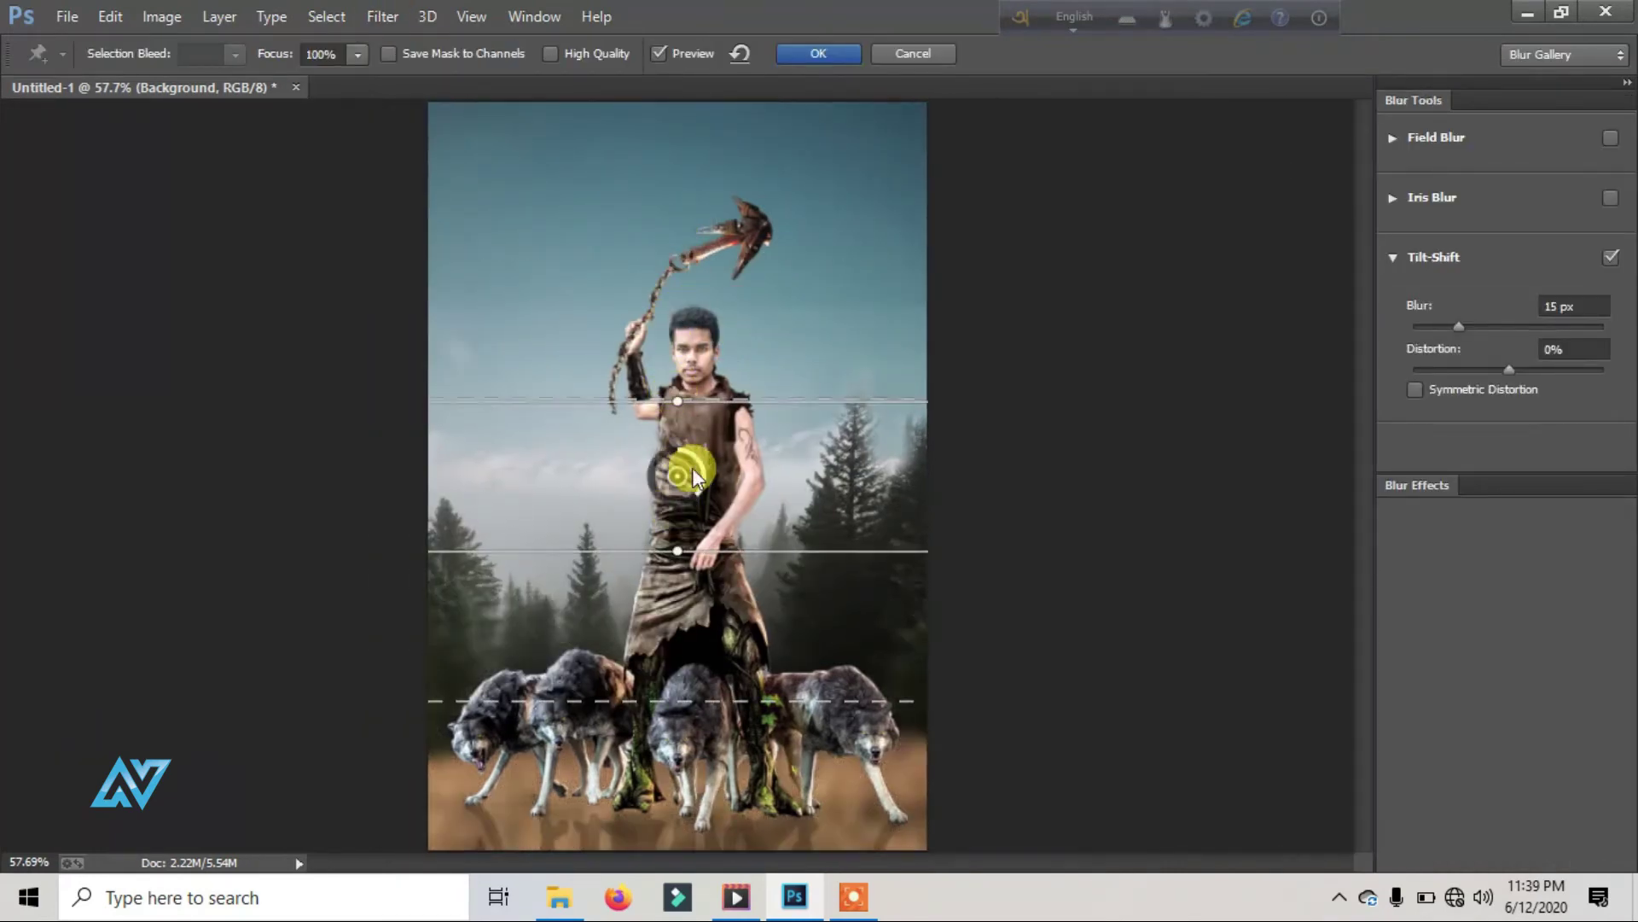
drag(677, 476, 675, 536)
drag(670, 601, 650, 780)
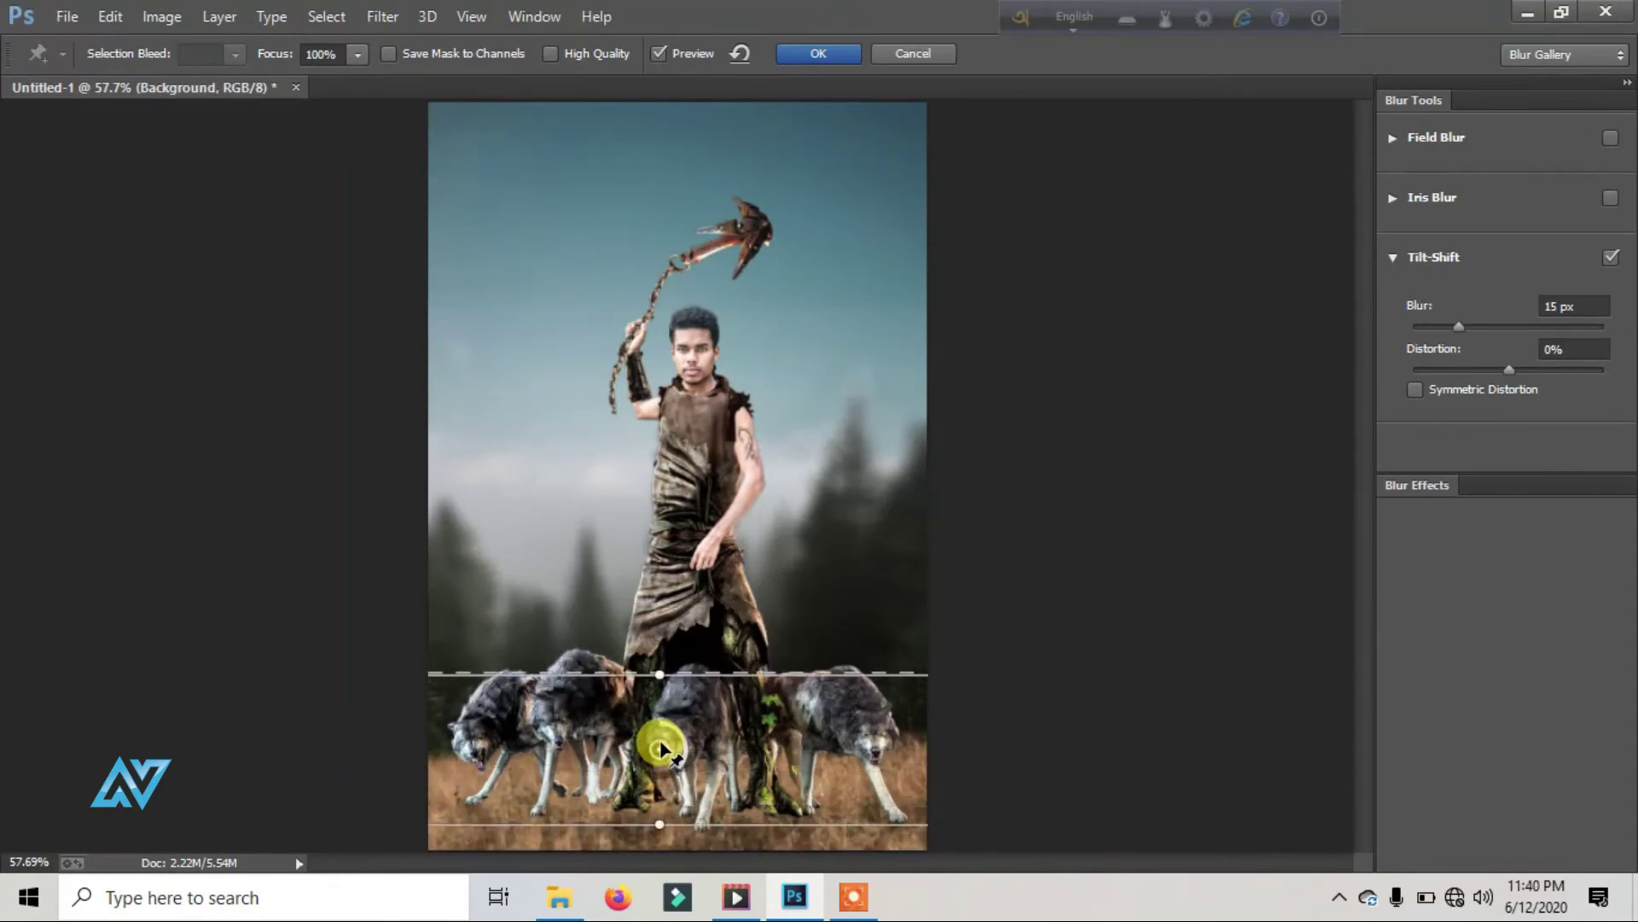
drag(657, 773, 672, 709)
click(1513, 818)
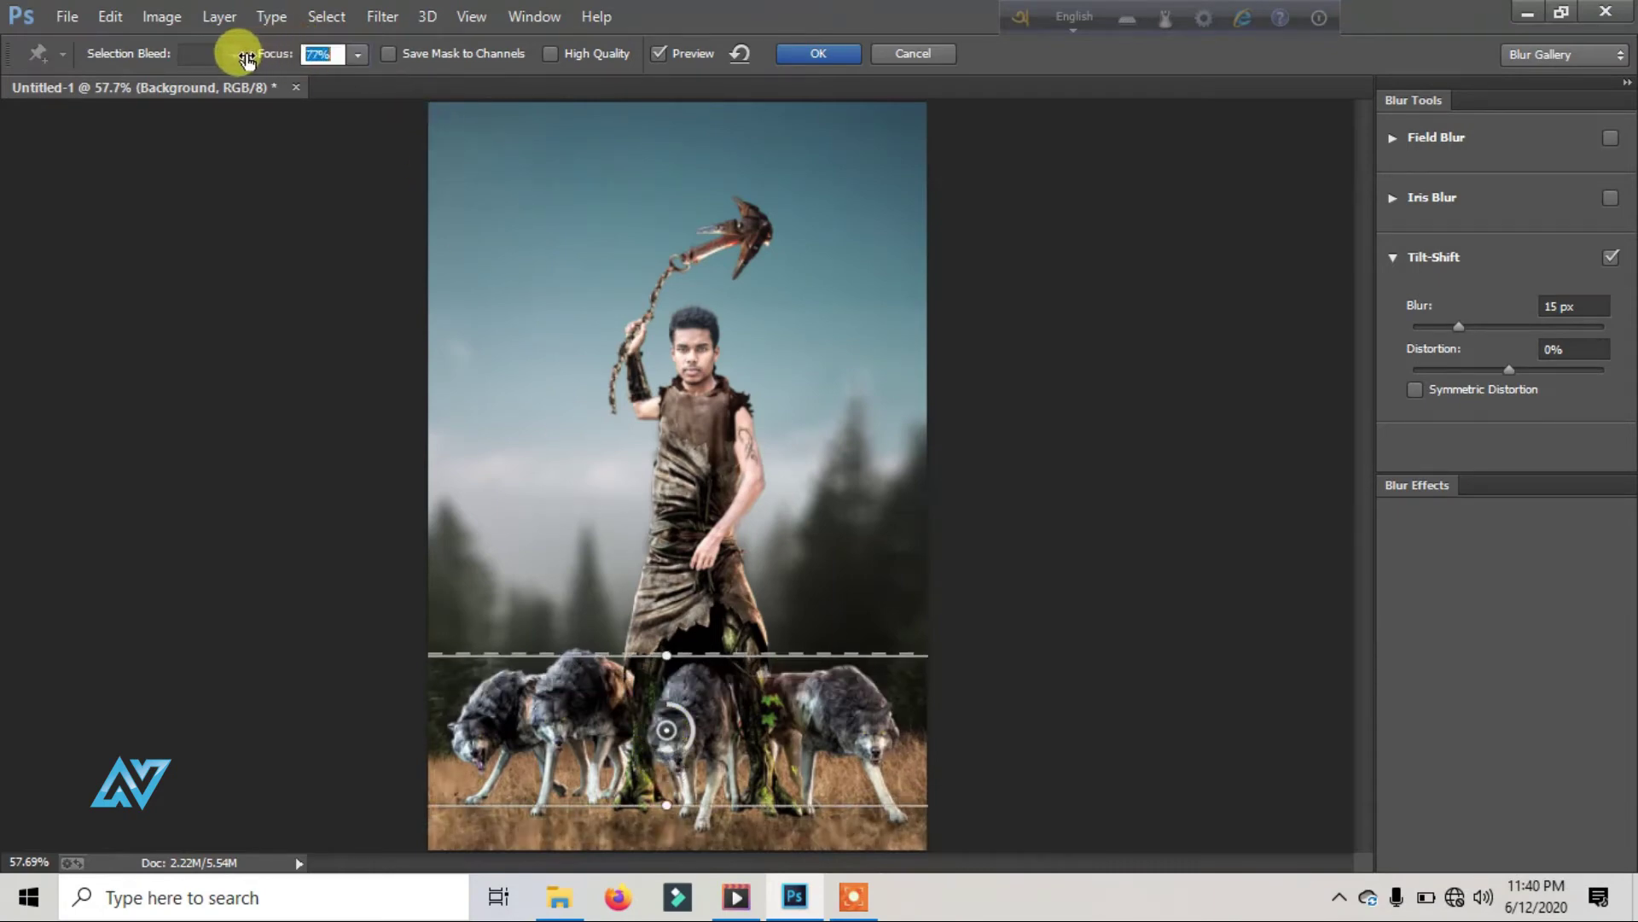
Step: Keep Focus at 100%, lower the blur to 3 px, and apply the tilt-shift
drag(246, 58, 153, 51)
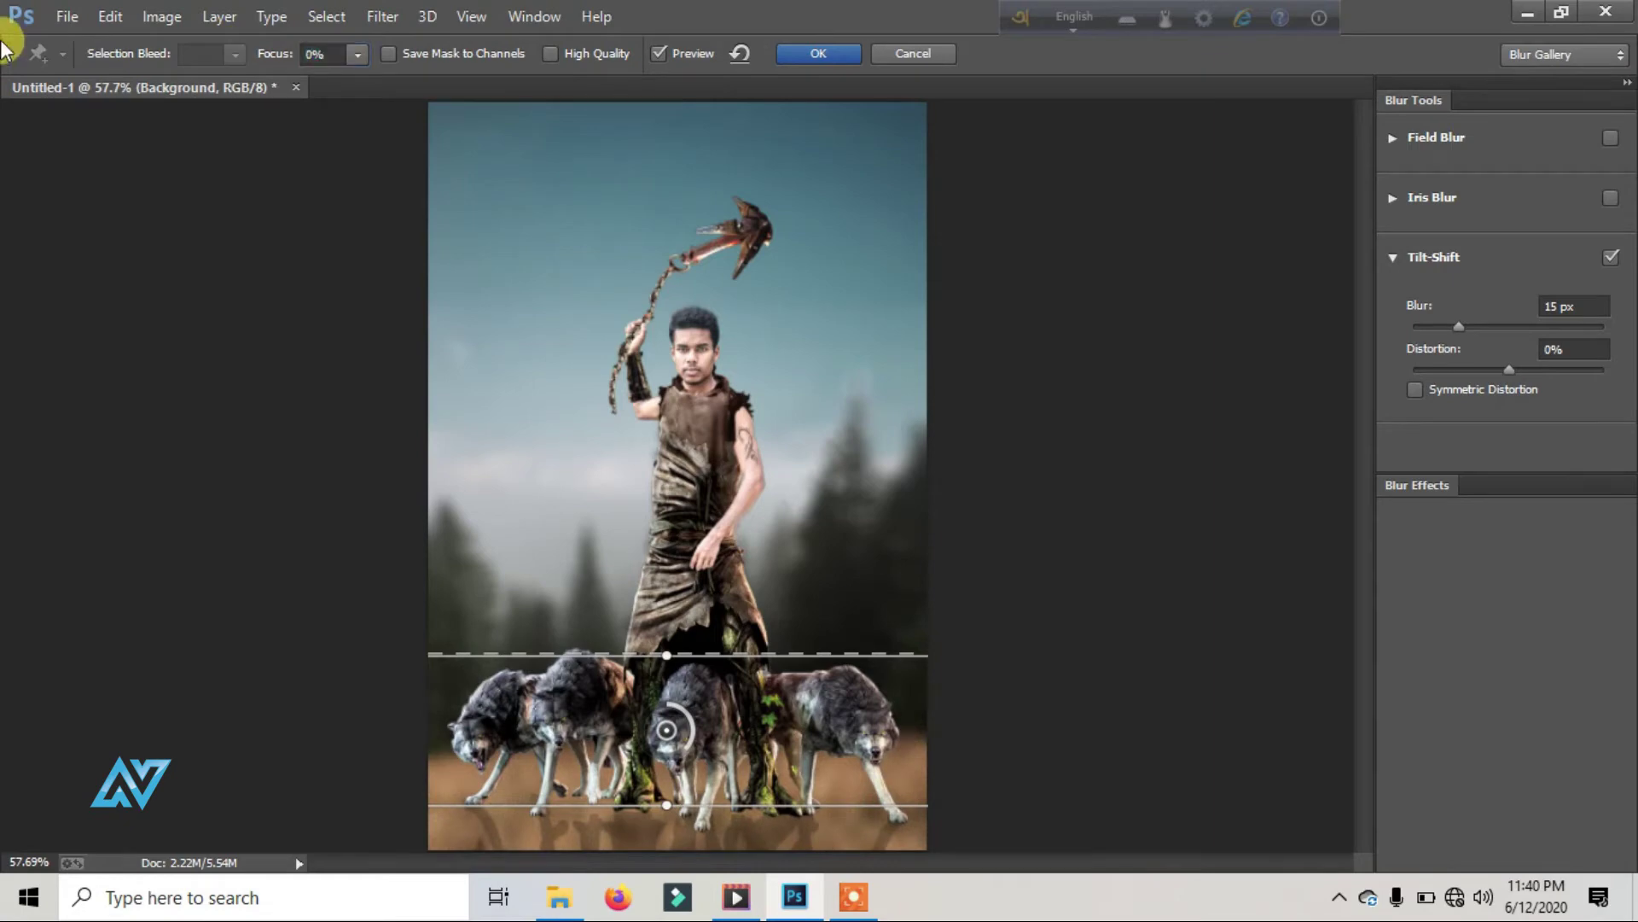
drag(243, 69, 476, 73)
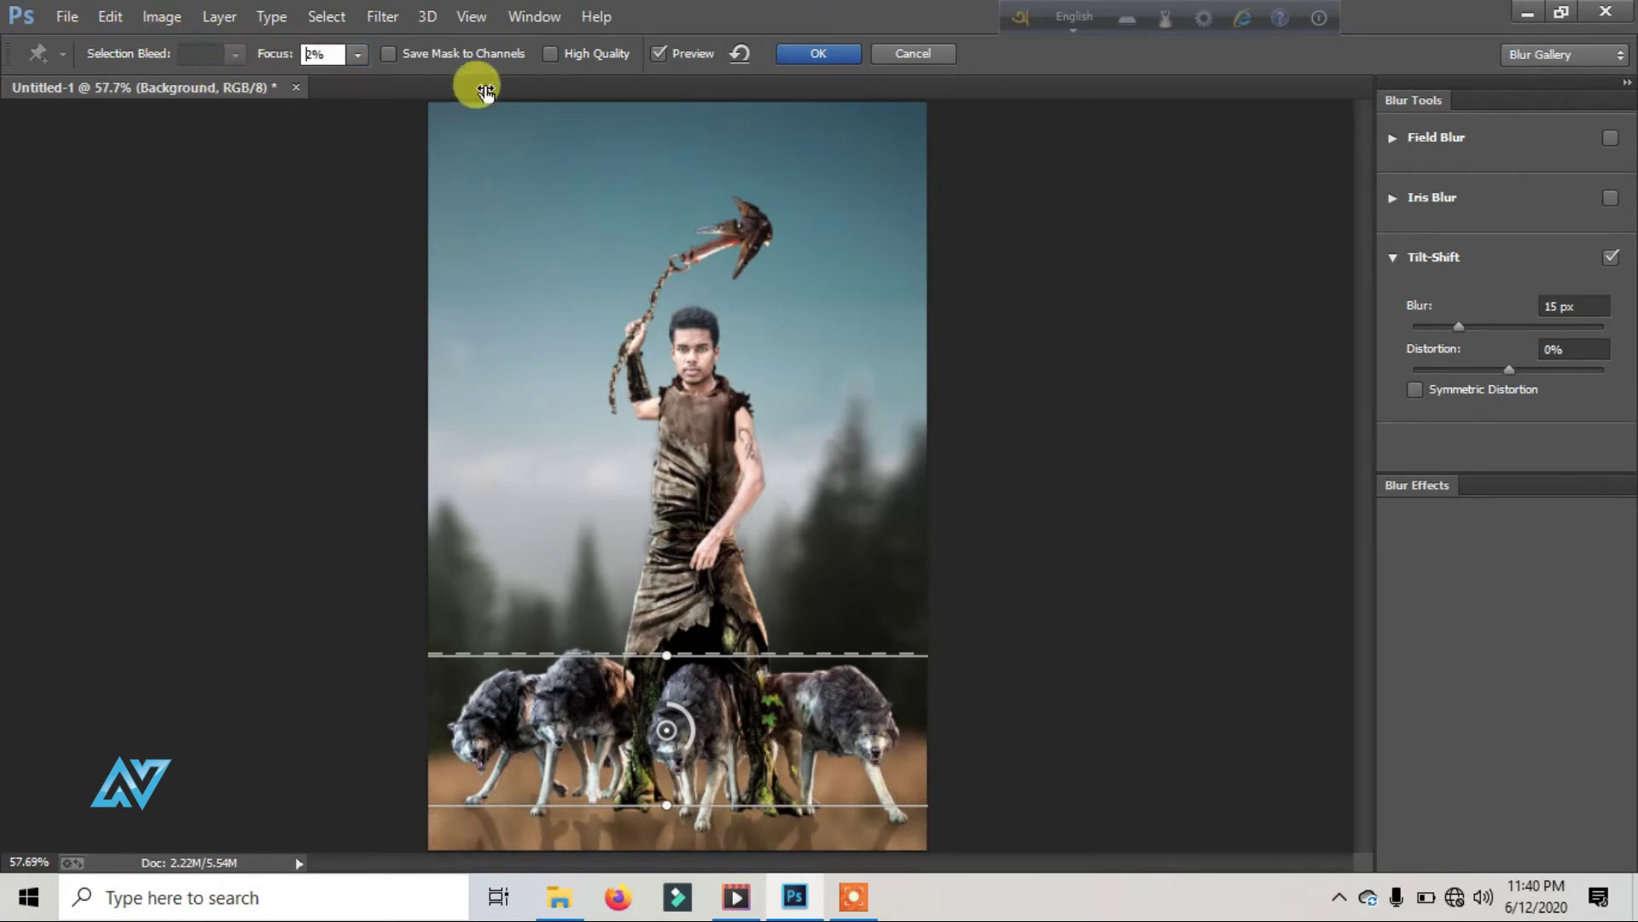
drag(1458, 326, 1448, 329)
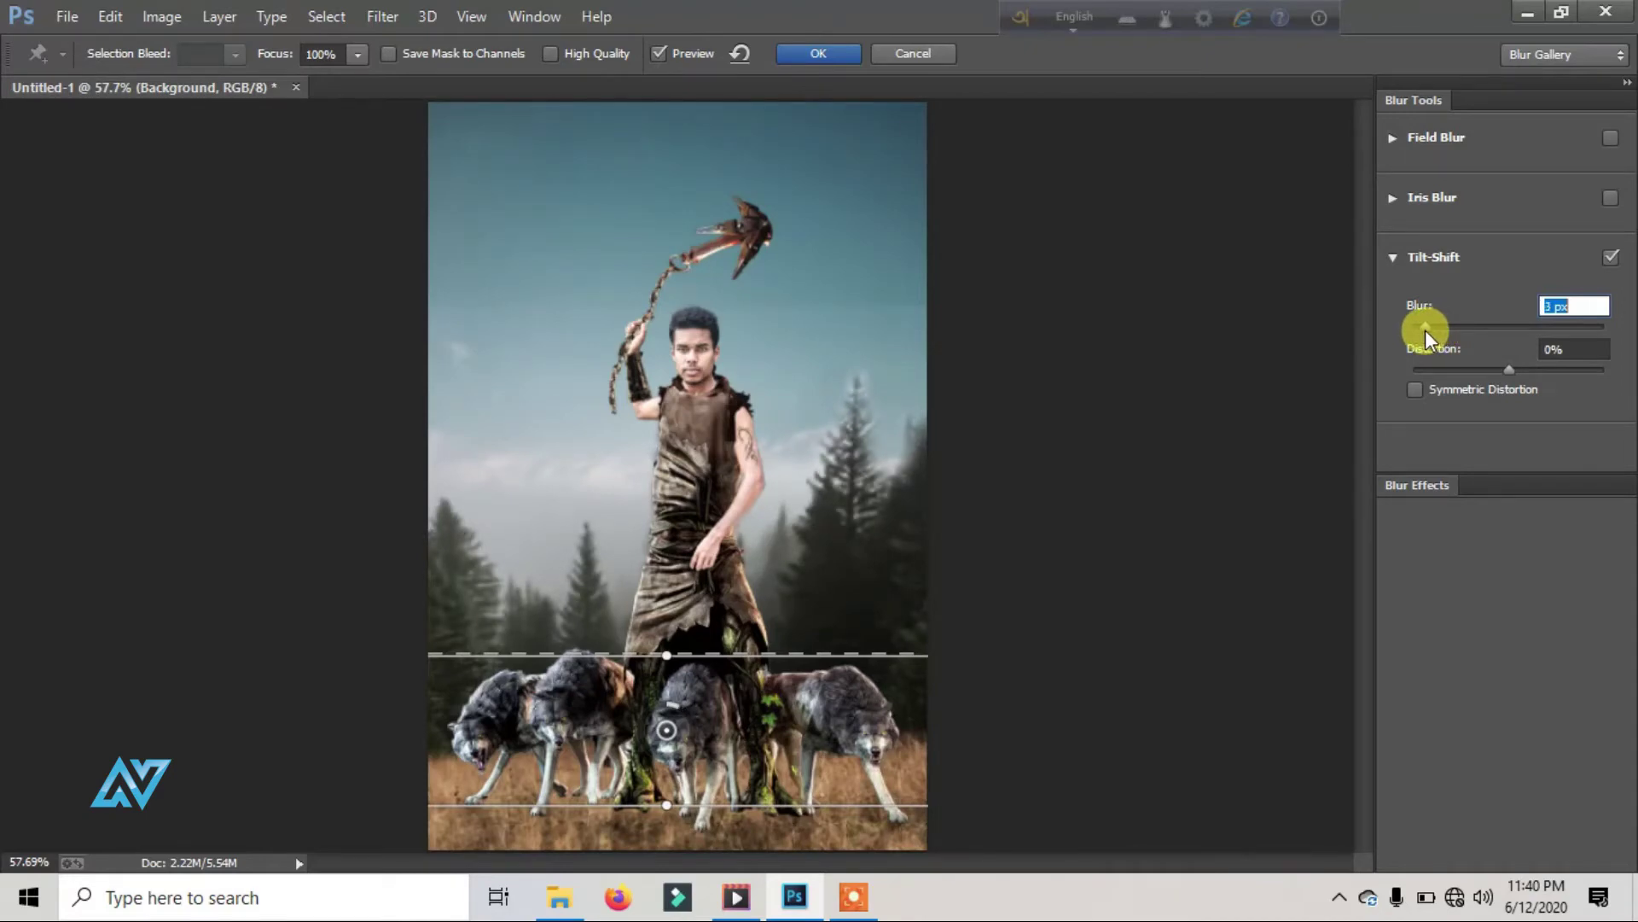
click(807, 54)
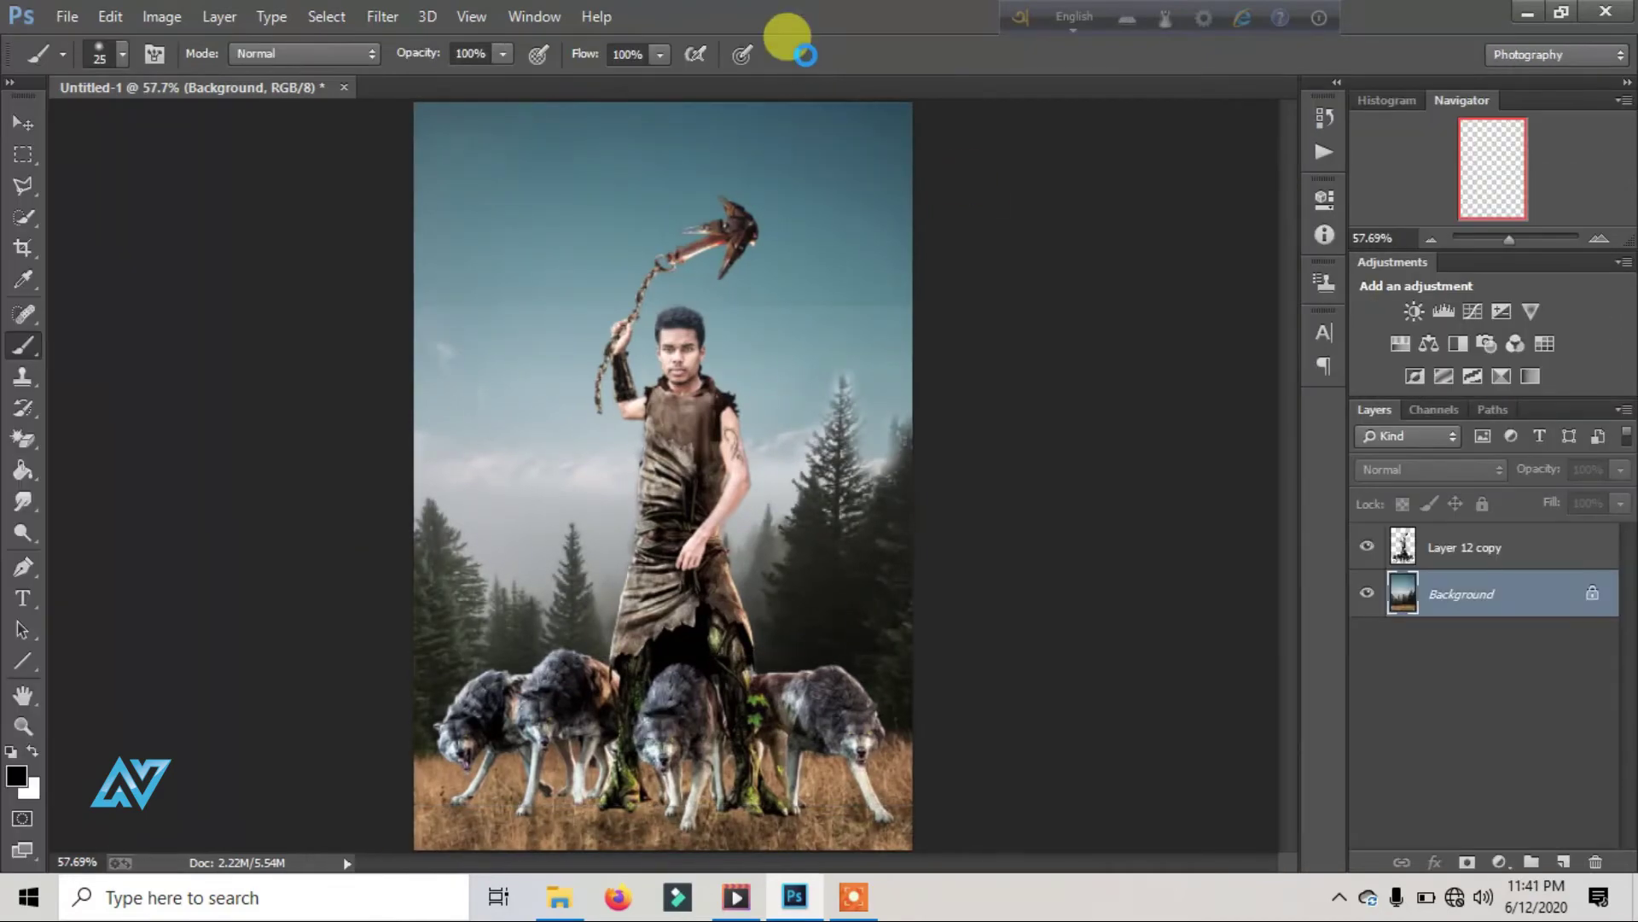
Step: Add empty Layer 1 above Background, set the foreground to warm yellow, and brush opacity to 59%
click(27, 780)
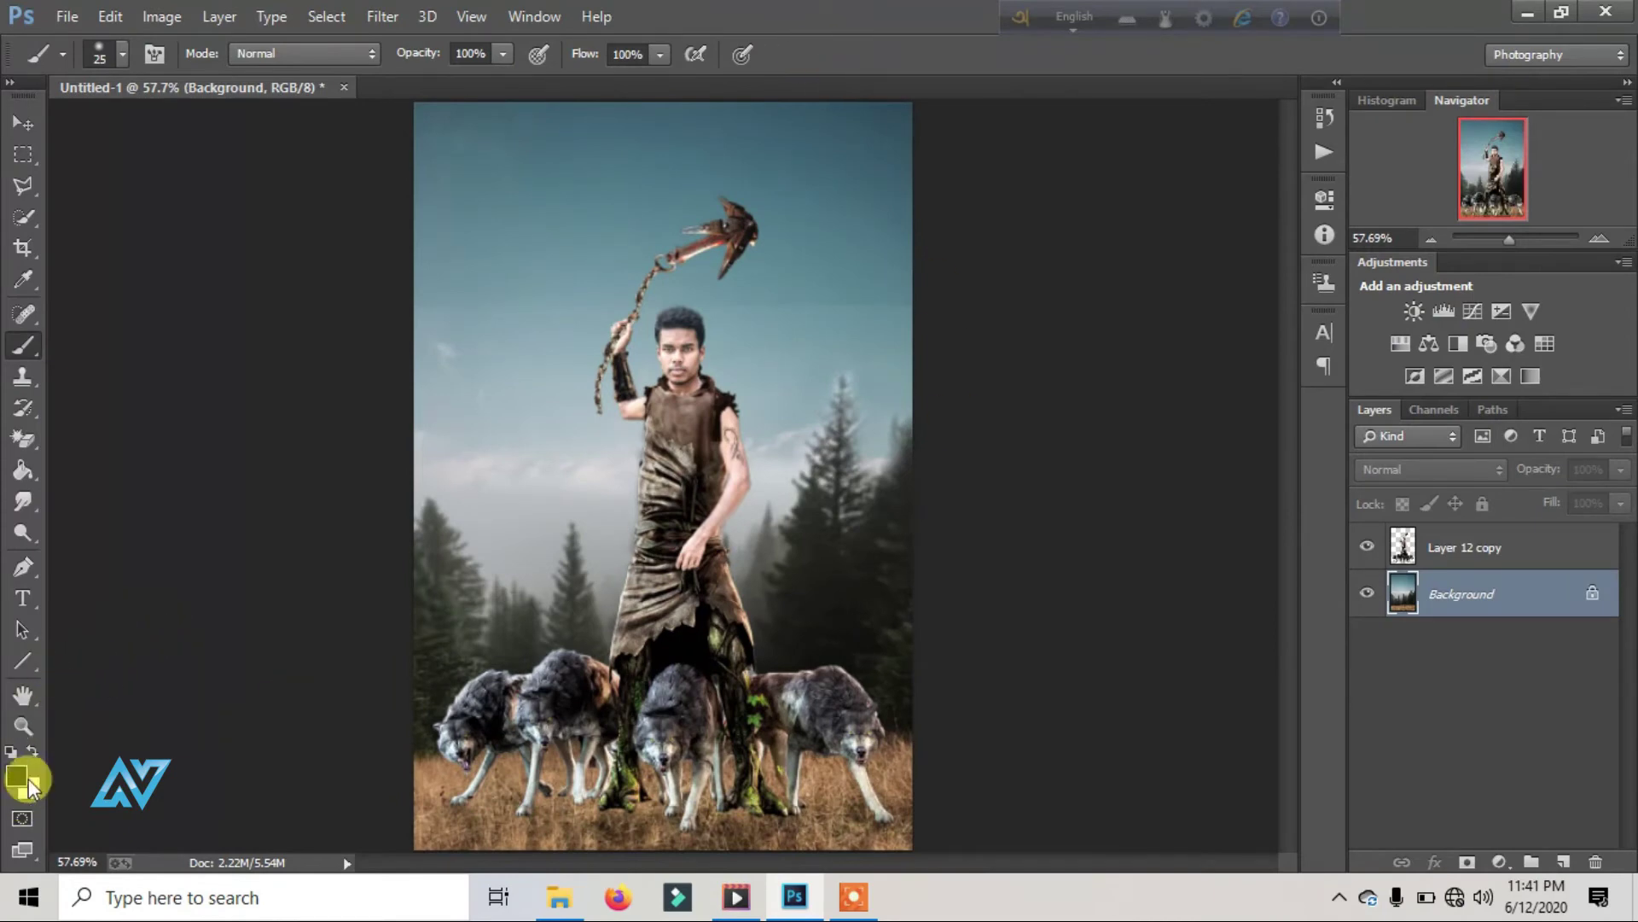
click(1563, 861)
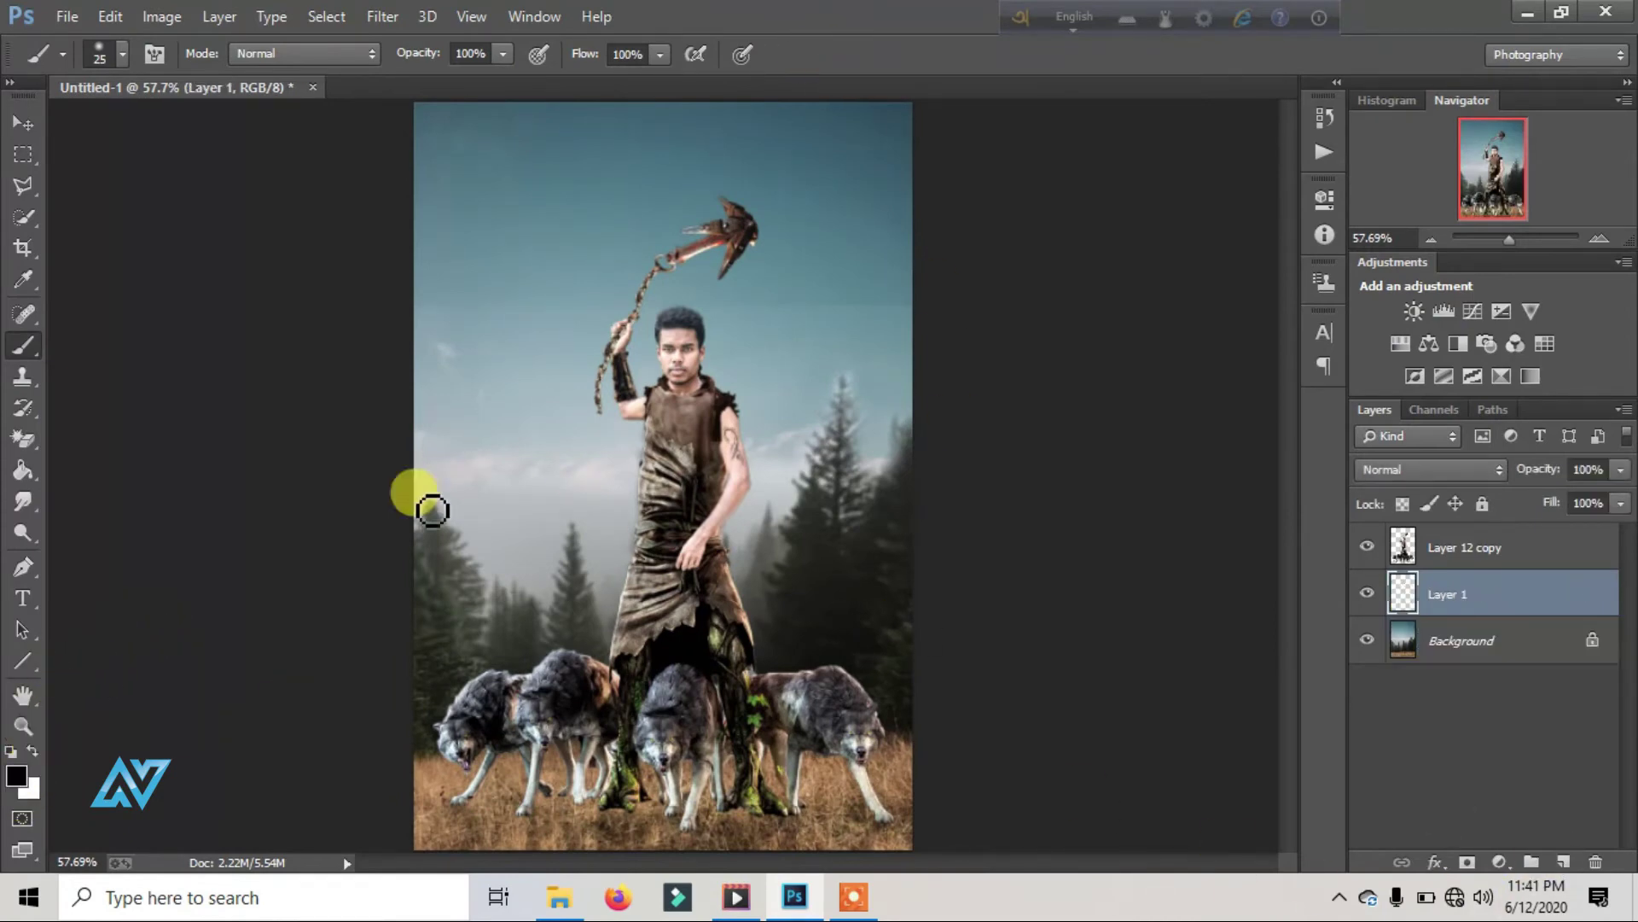
click(17, 775)
click(1191, 583)
click(1071, 308)
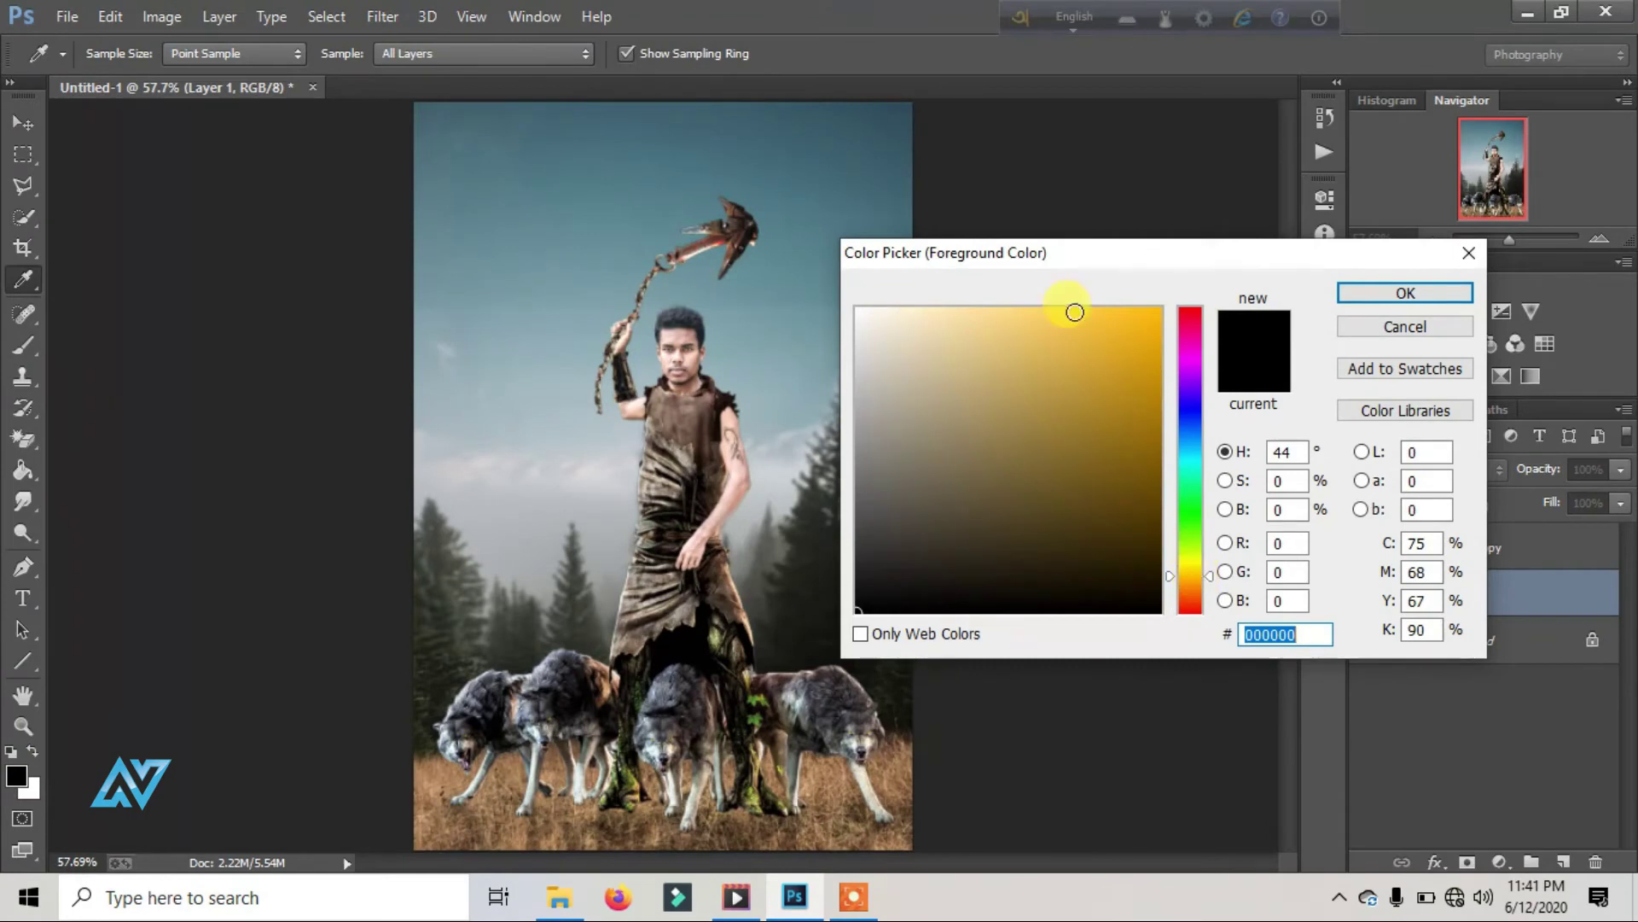
click(1406, 293)
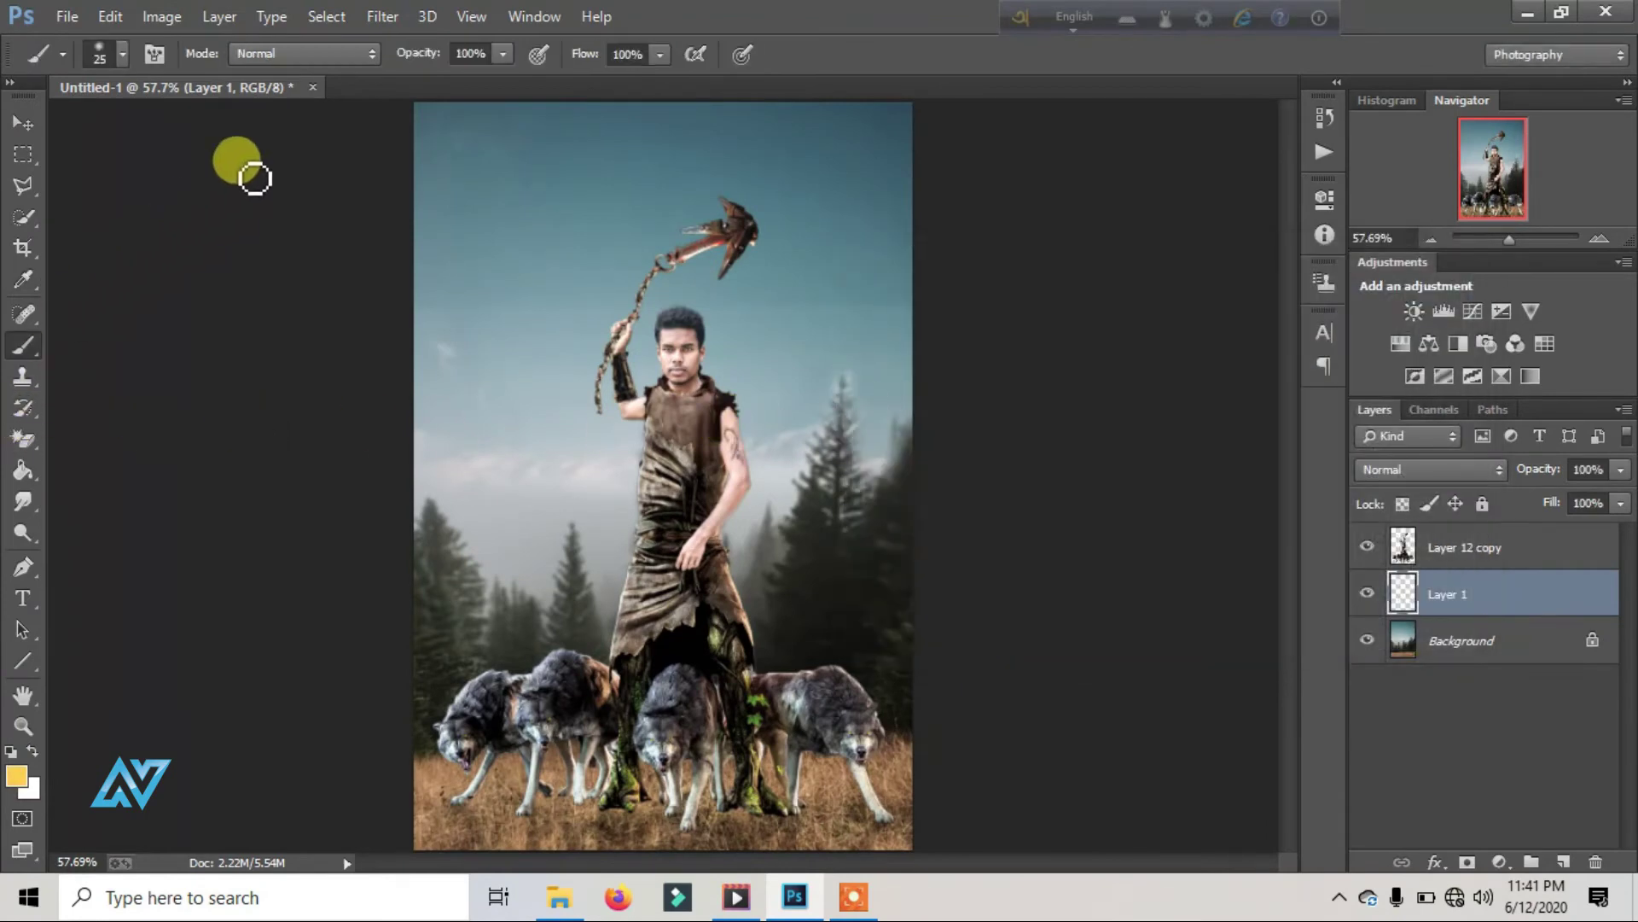
drag(418, 57, 437, 81)
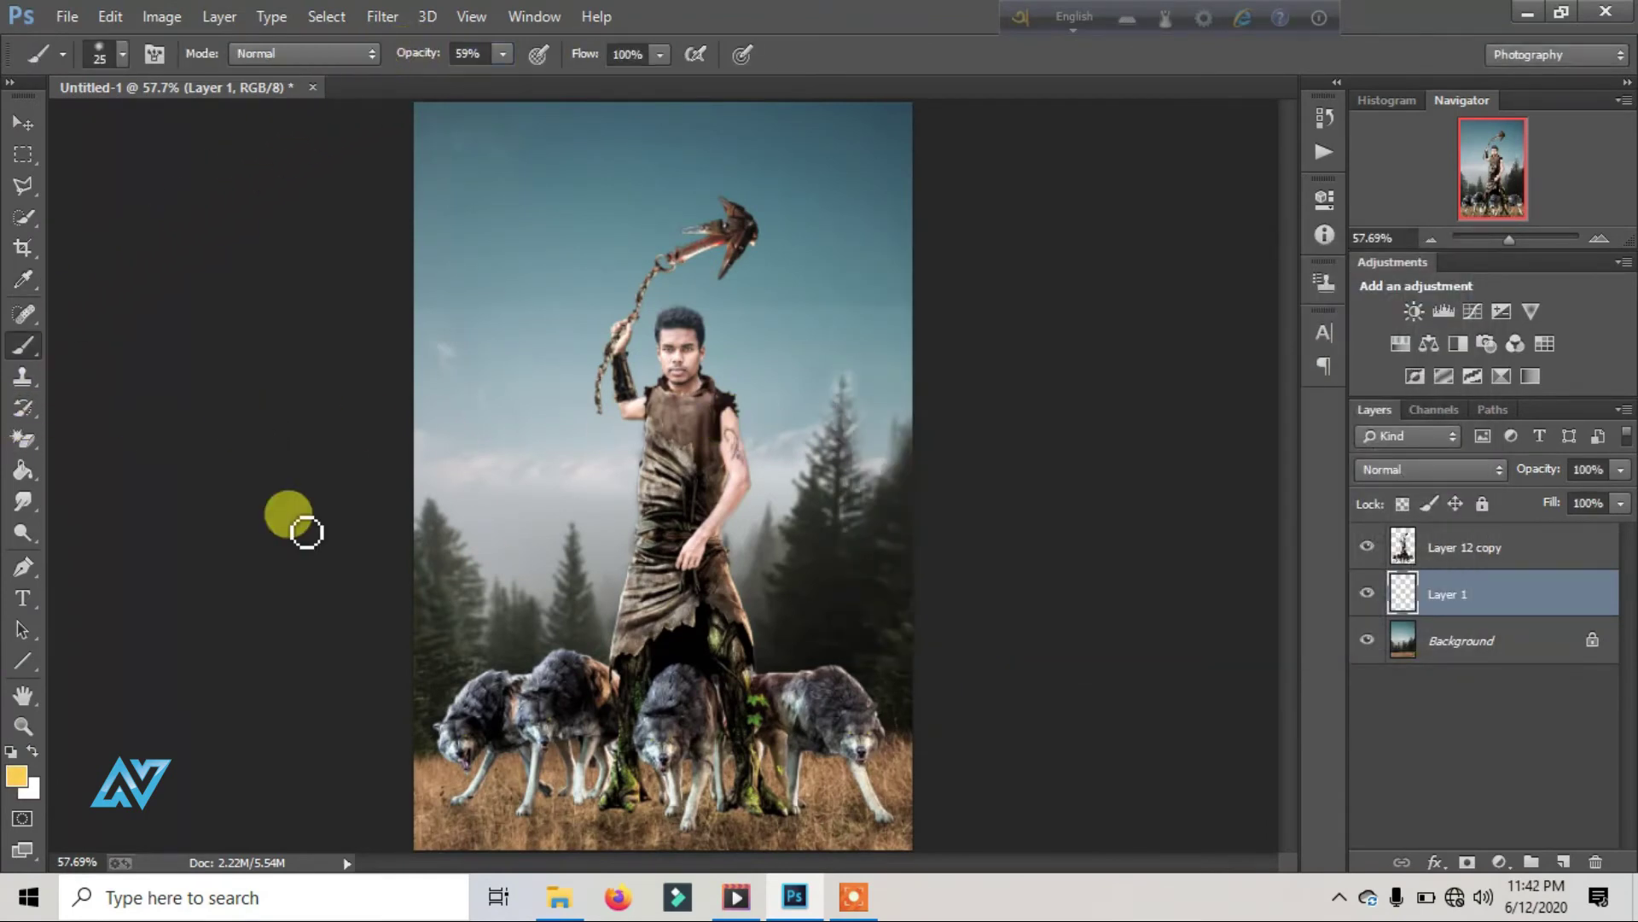
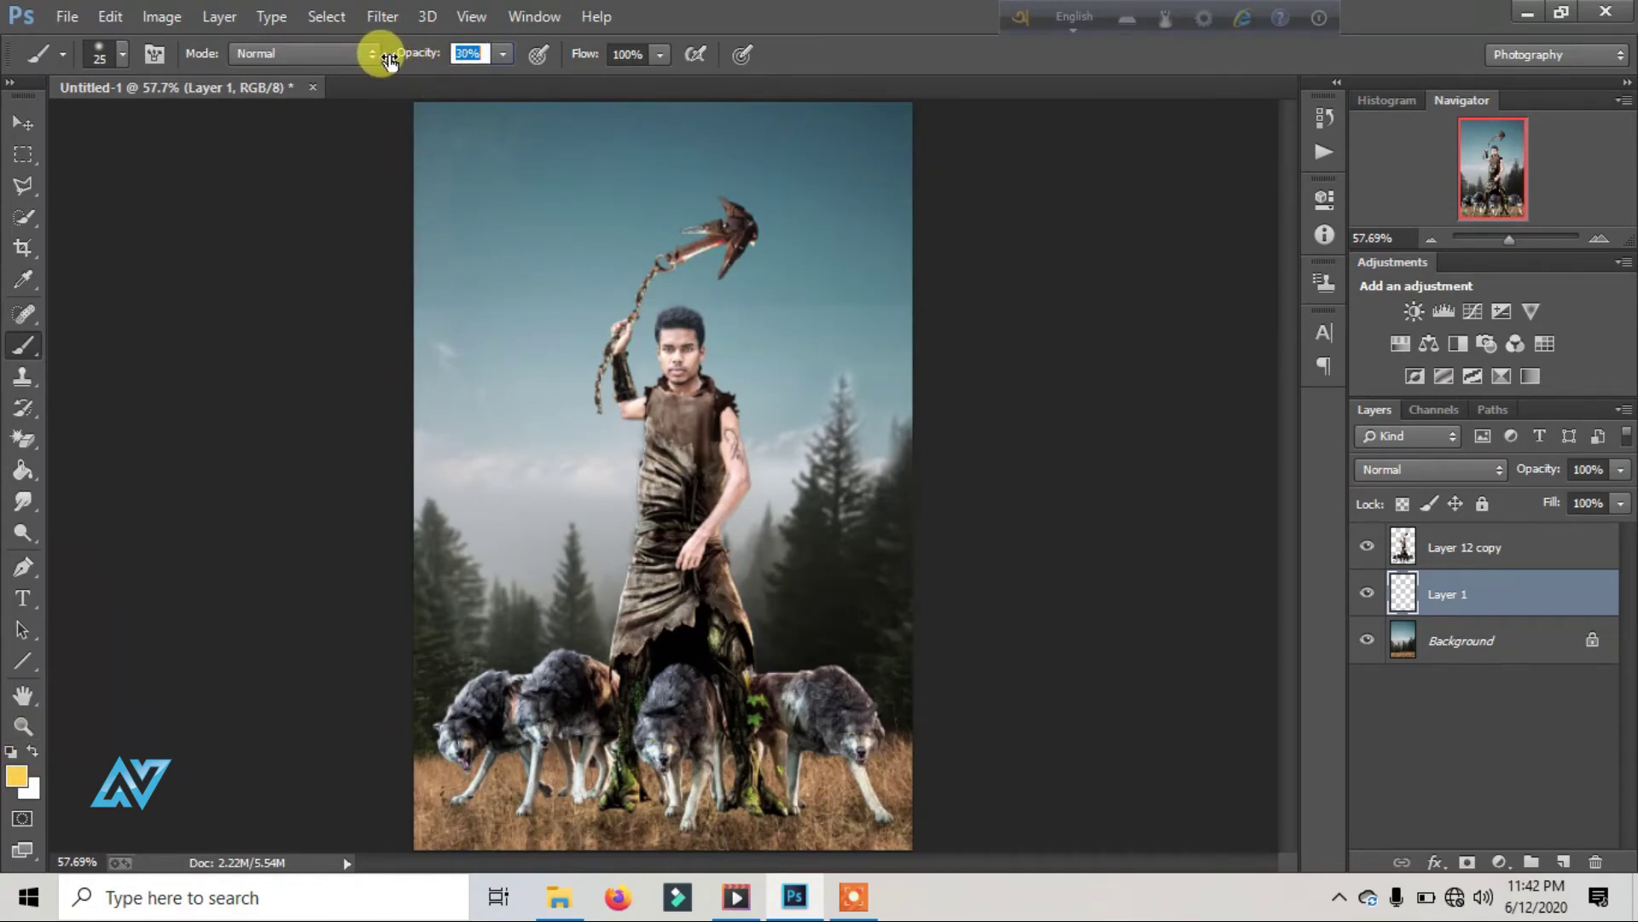
Step: Paint a bright orange (#fe9207) glow around the warrior and wolves on Layer 1 with a 500 px brush
key(bracketright)
key(bracketright)
key(bracketright)
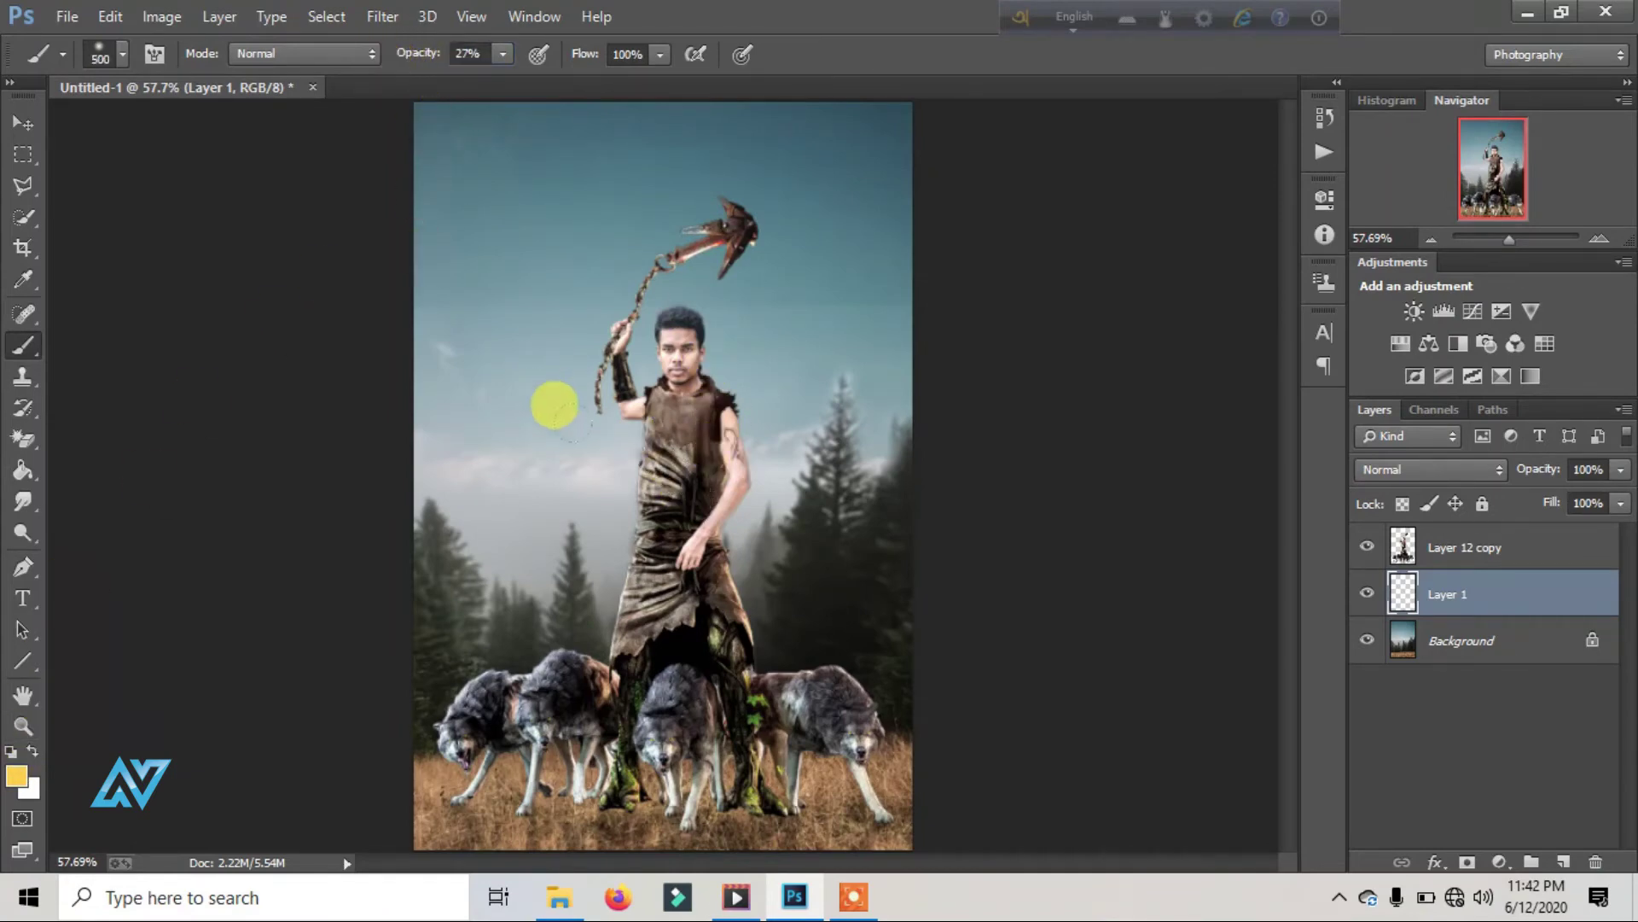
drag(664, 551, 628, 486)
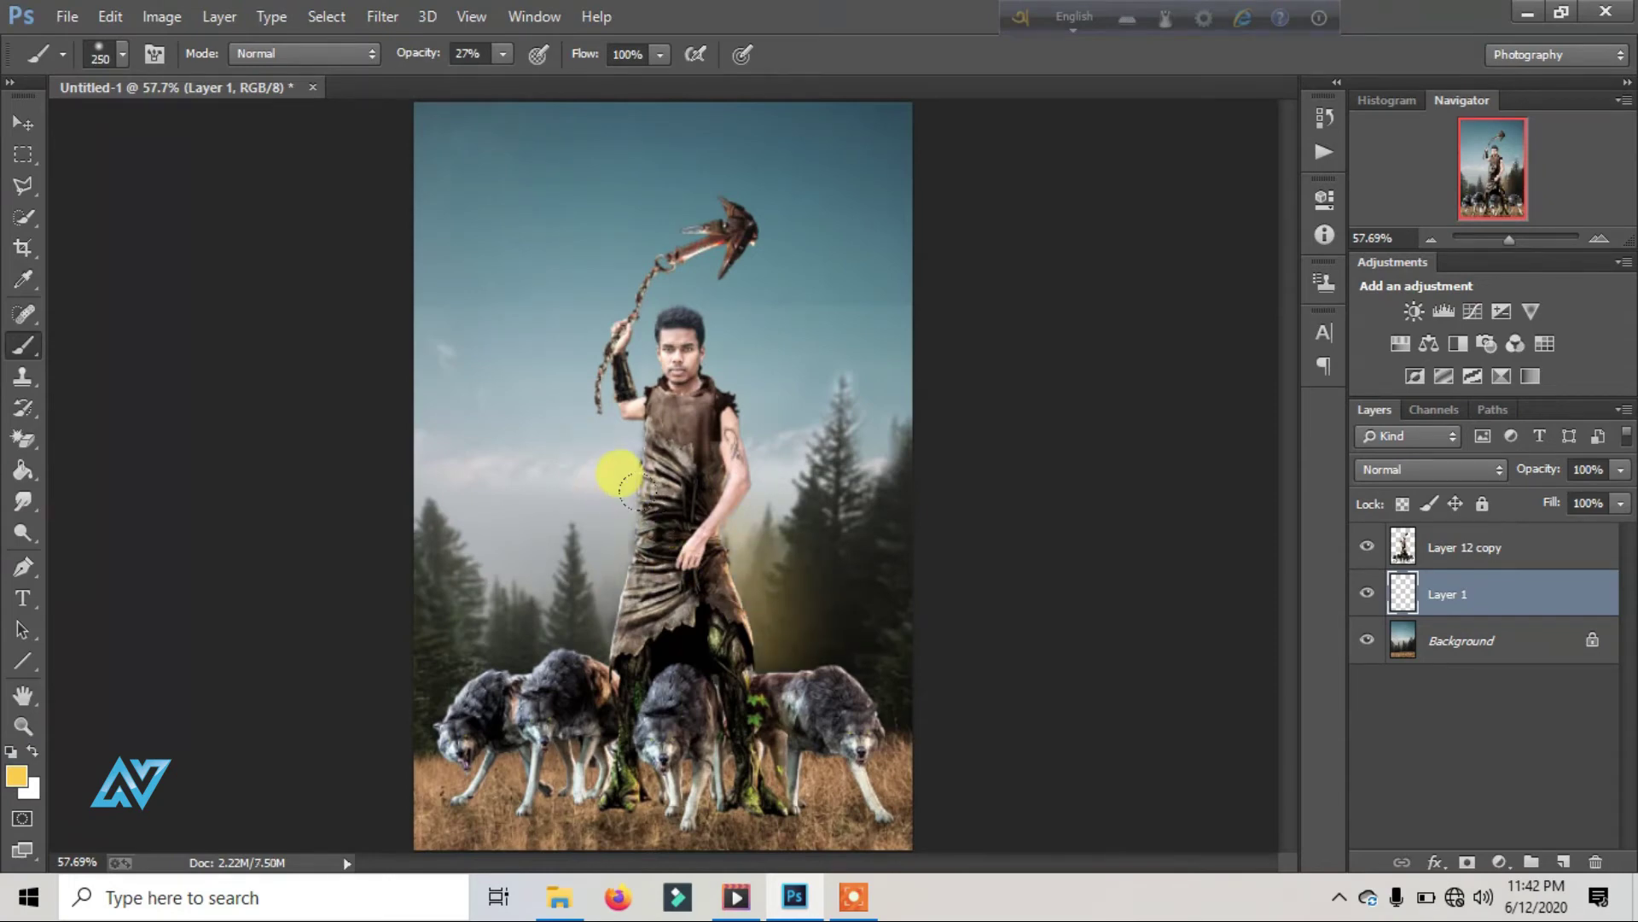
key(ctrl+z)
click(19, 778)
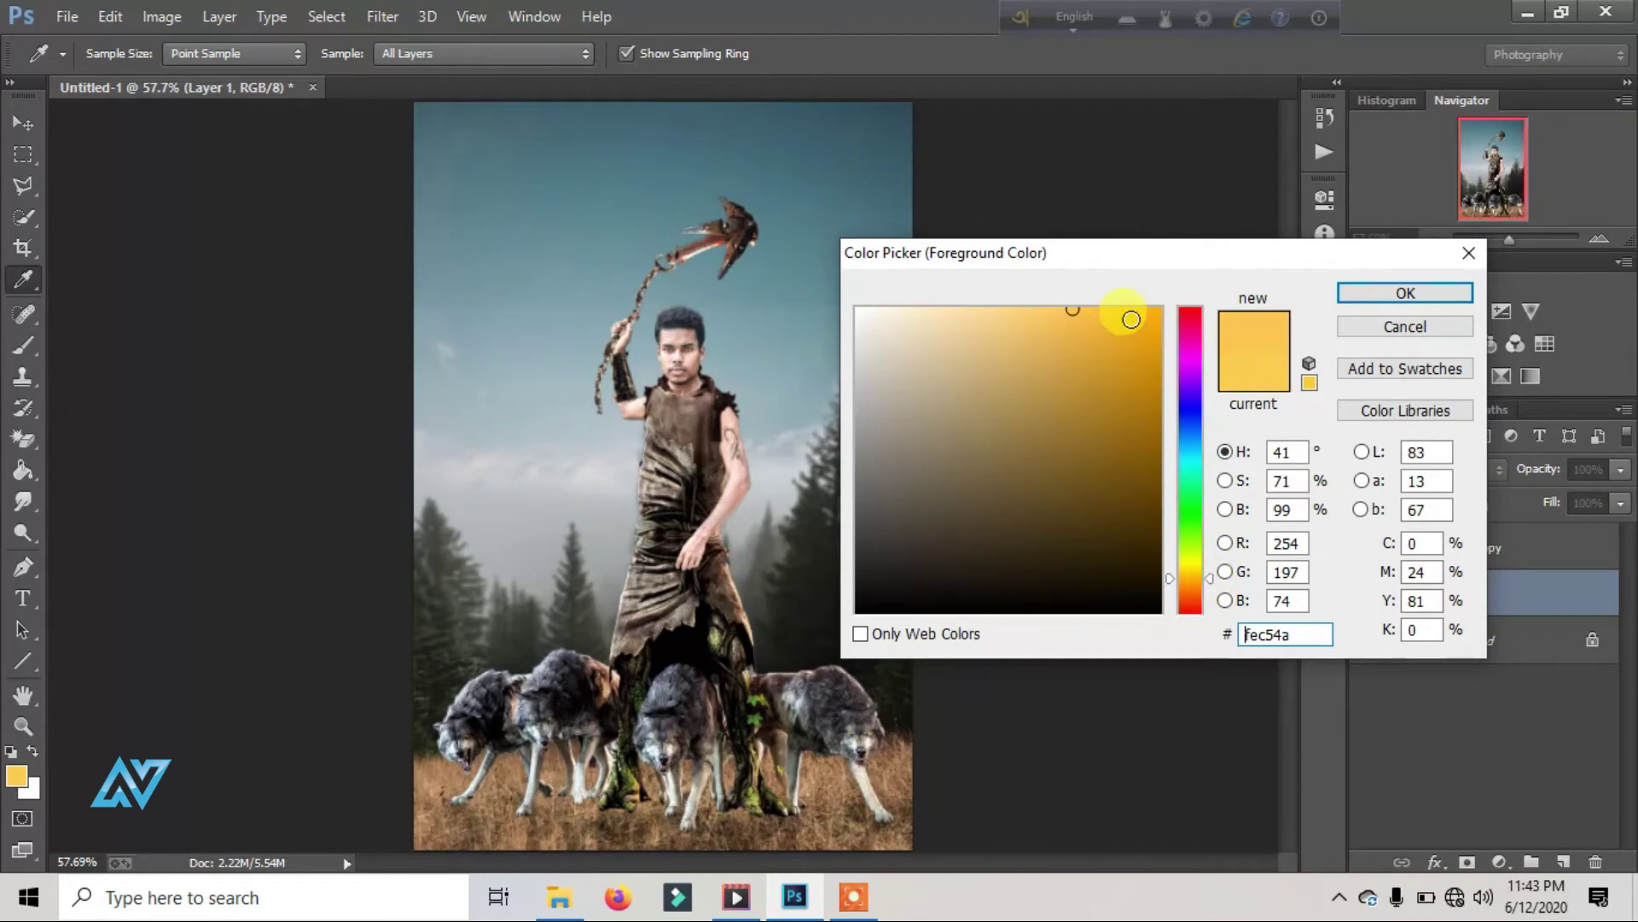
drag(1131, 319, 1153, 308)
click(1200, 586)
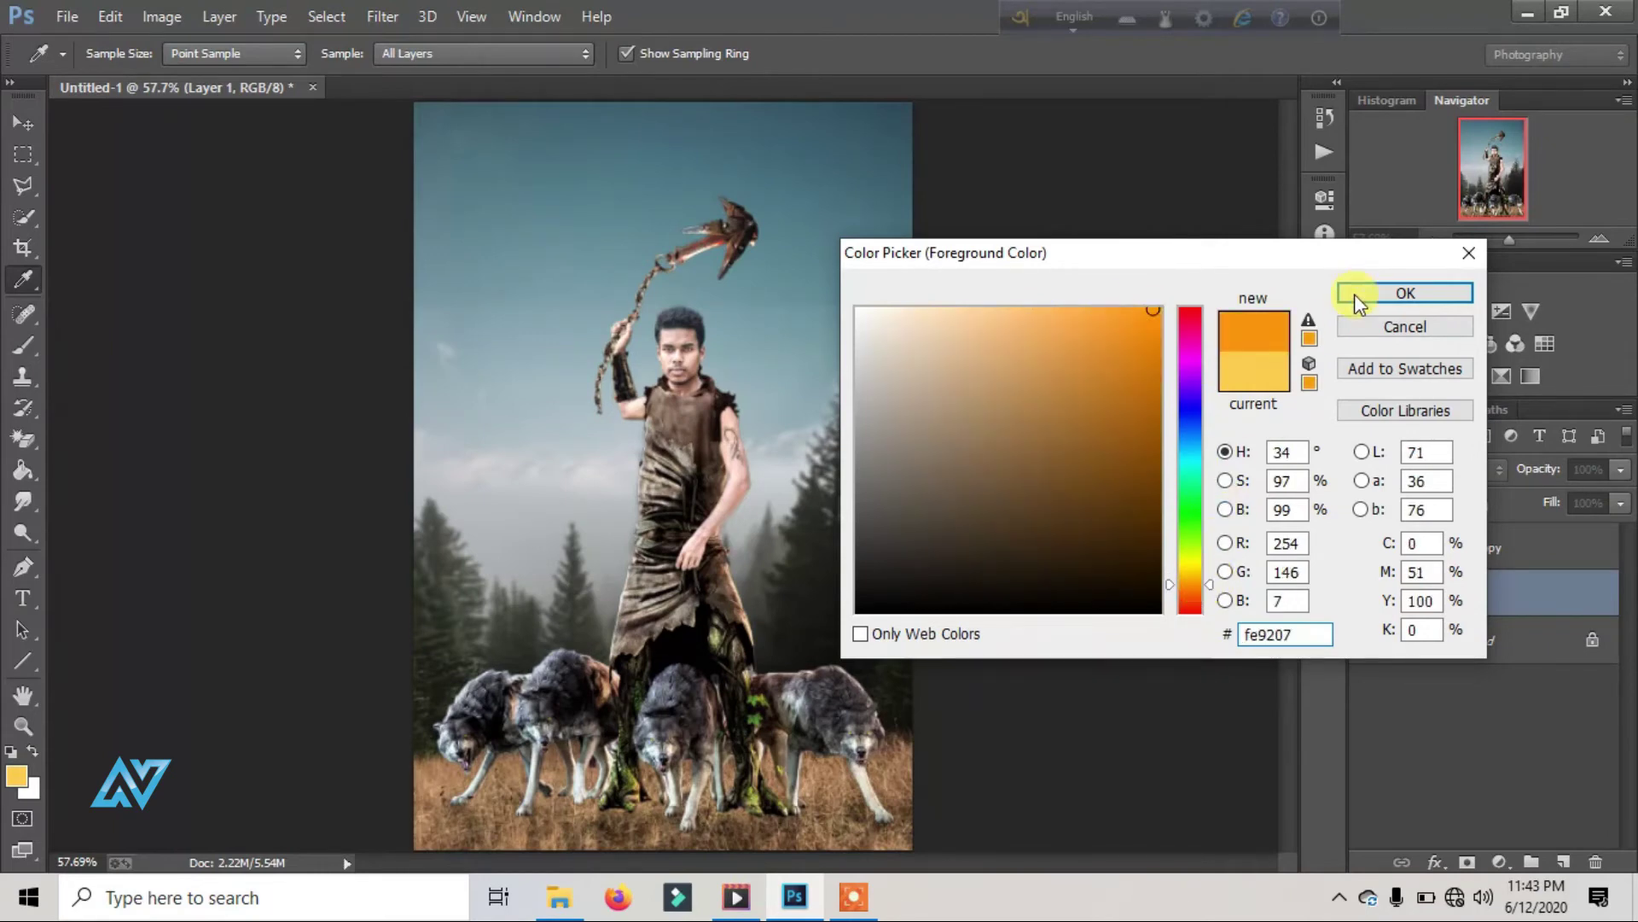
click(1405, 293)
drag(695, 555, 785, 606)
drag(560, 479, 555, 598)
Step: Set Layer 1 to Screen, strengthen the glow on the right, and lower opacity to 66%
click(1468, 469)
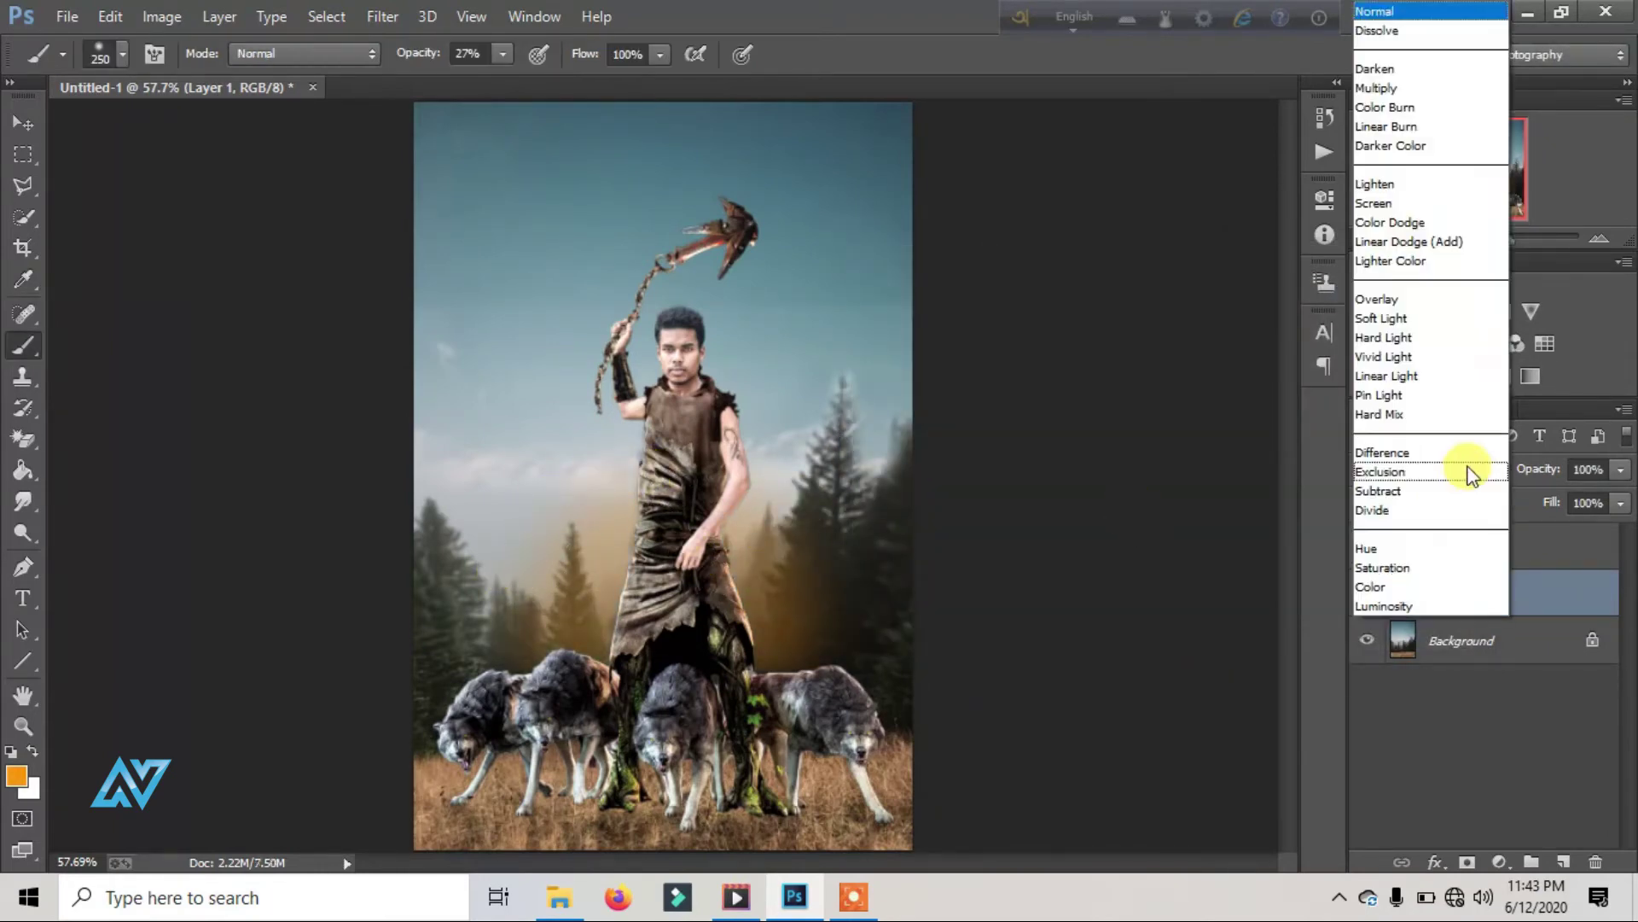
click(1382, 203)
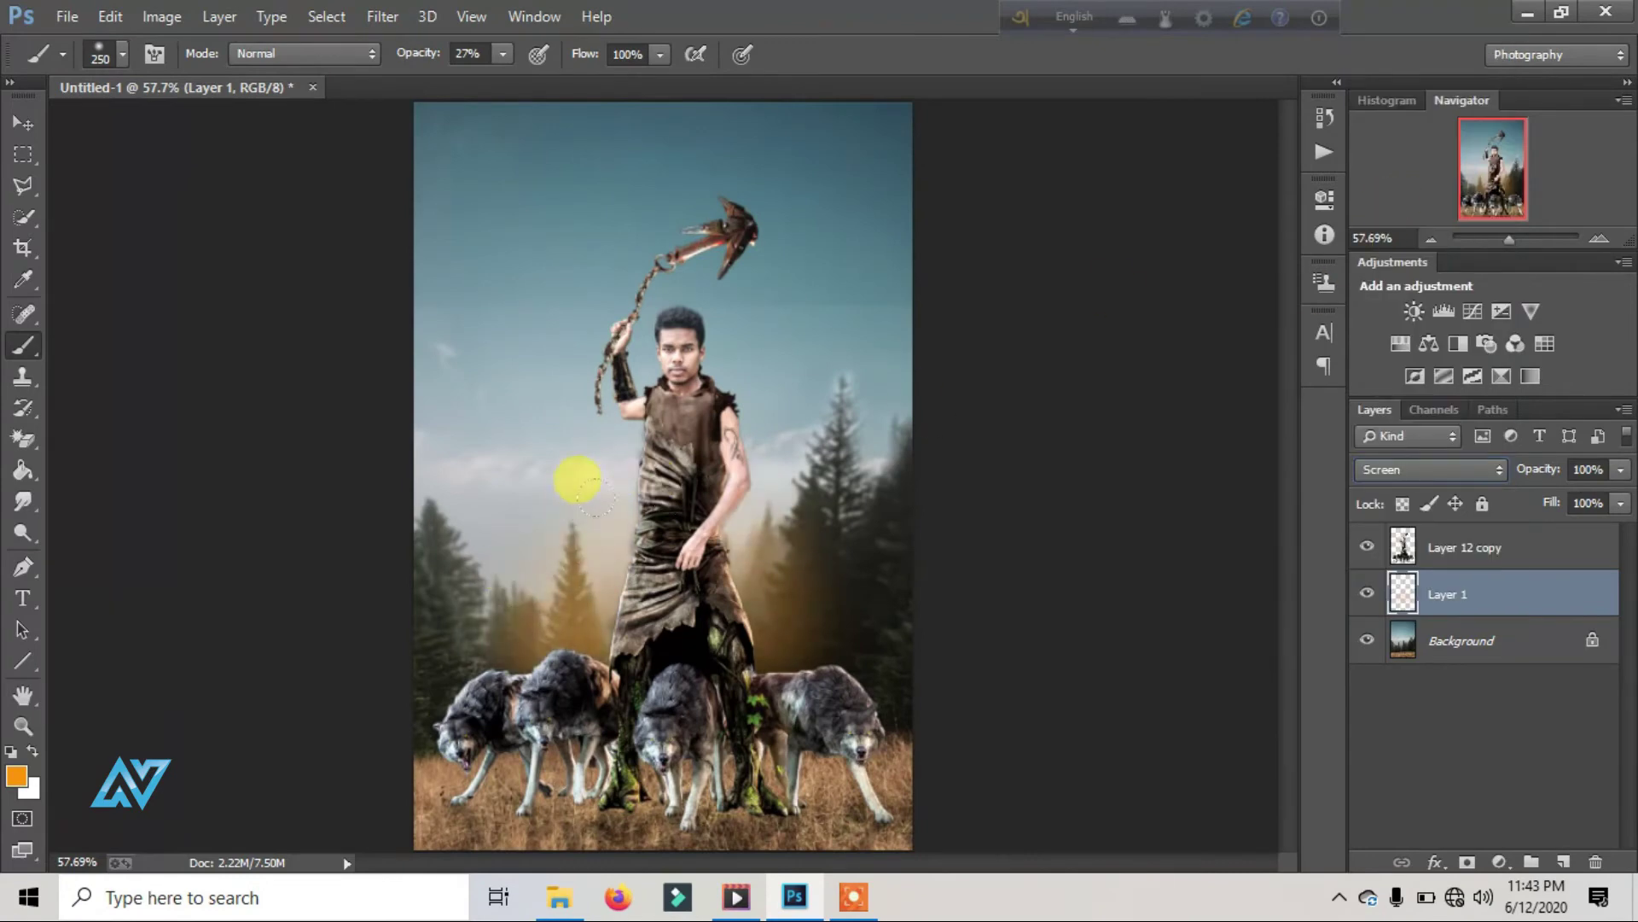
mouse_move(768, 588)
mouse_down()
mouse_move(651, 560)
mouse_move(548, 566)
mouse_move(541, 629)
mouse_move(483, 616)
mouse_up()
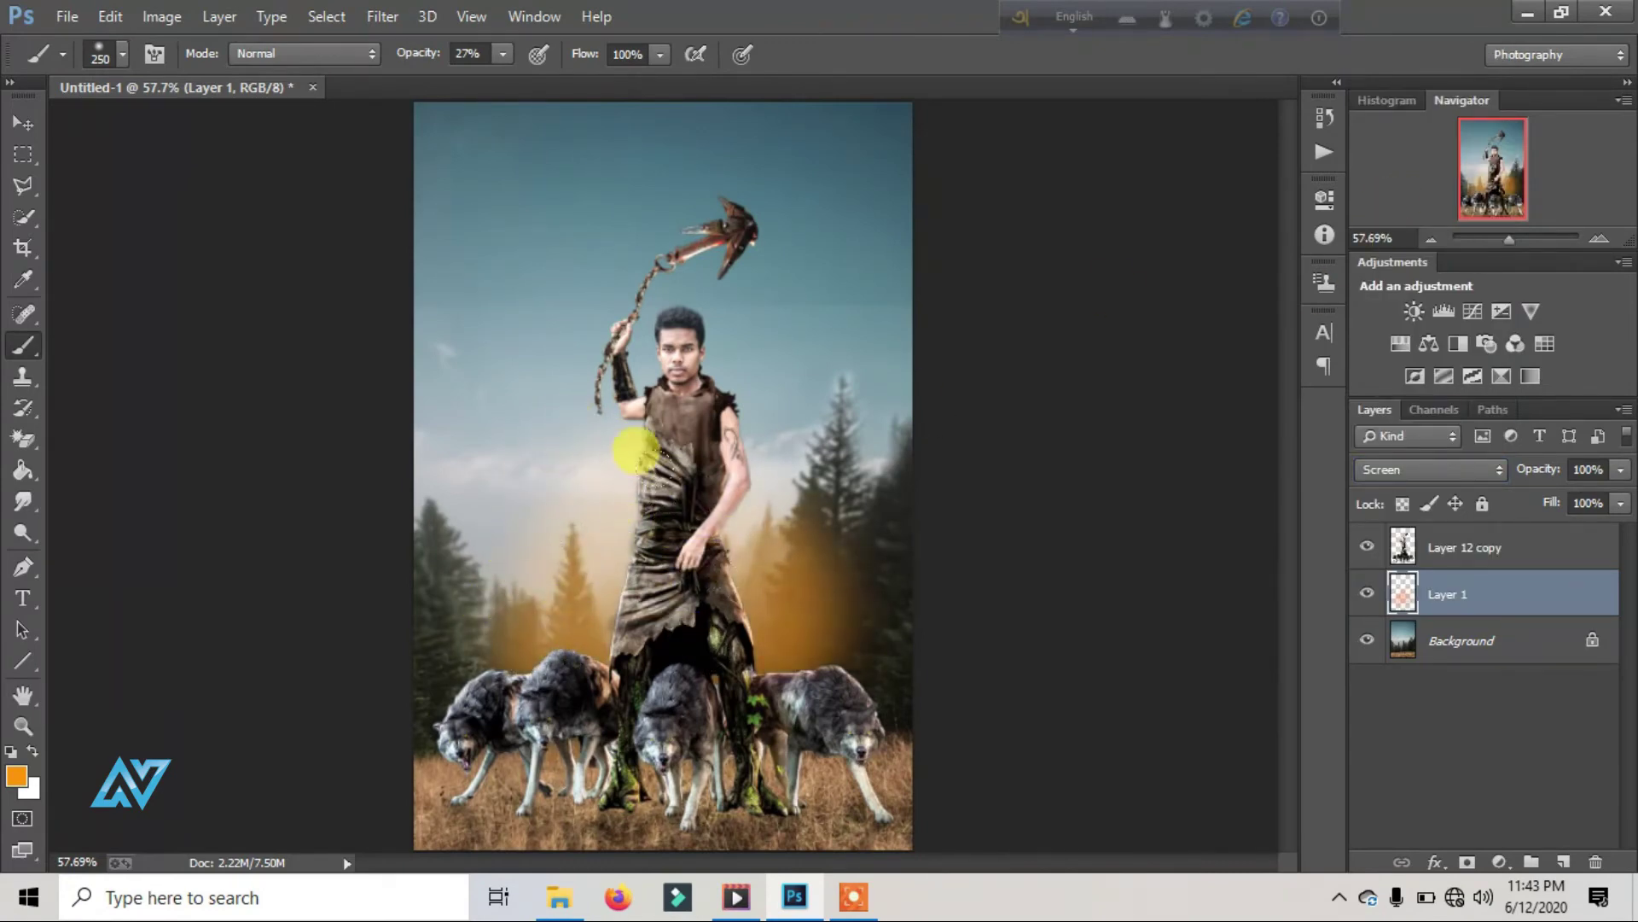
drag(819, 598, 567, 546)
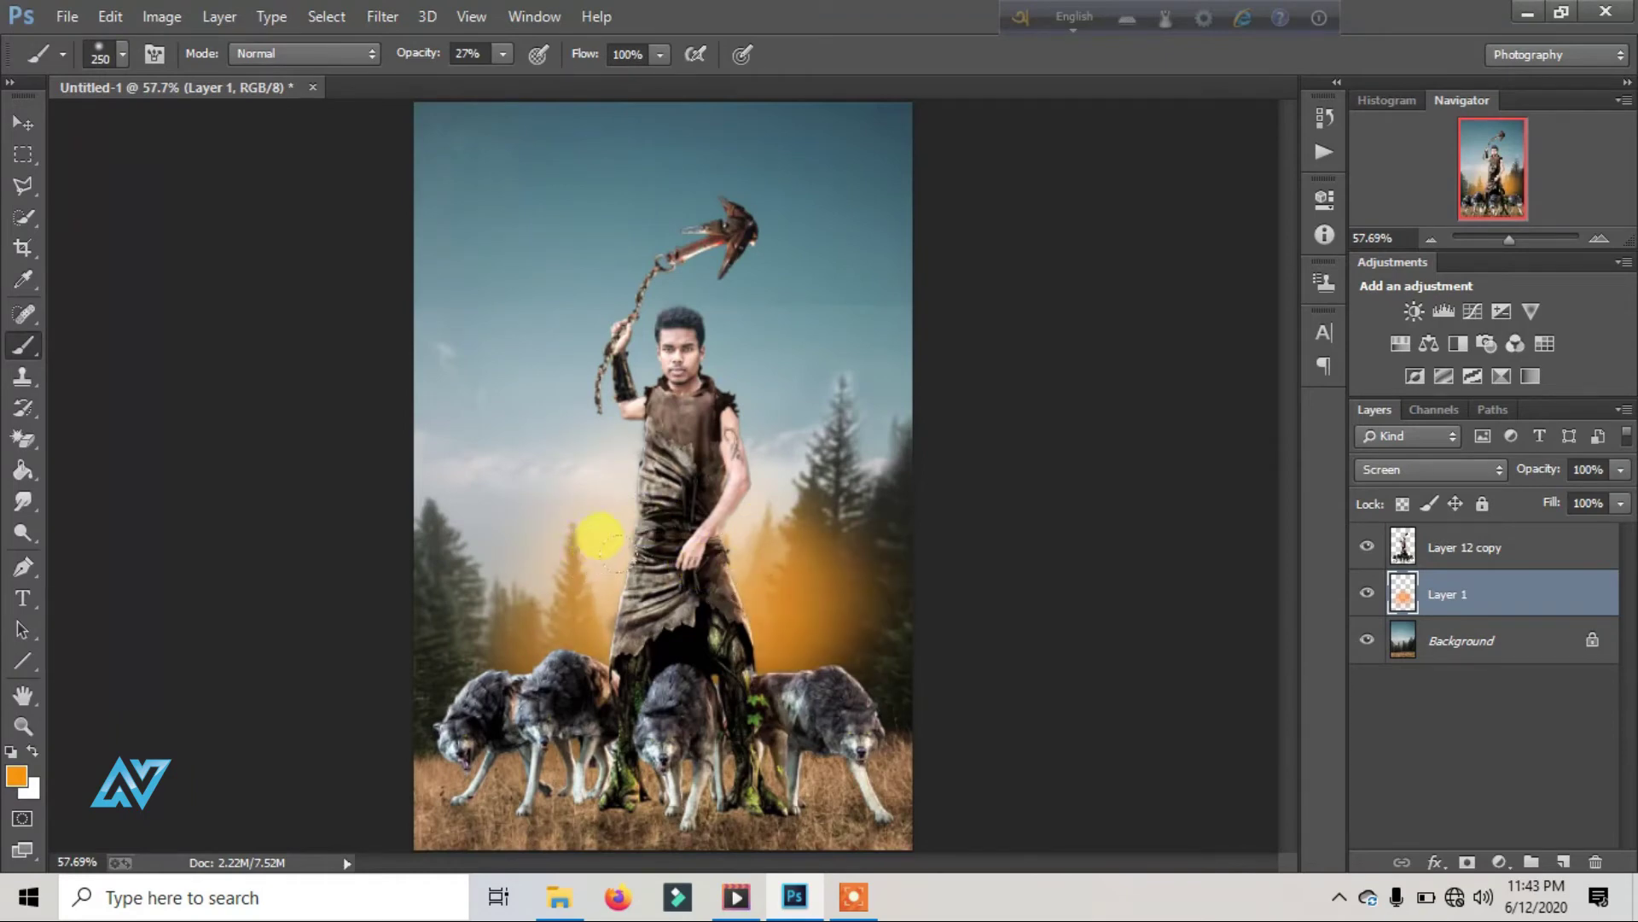
key(ctrl+z)
drag(1527, 478, 1517, 478)
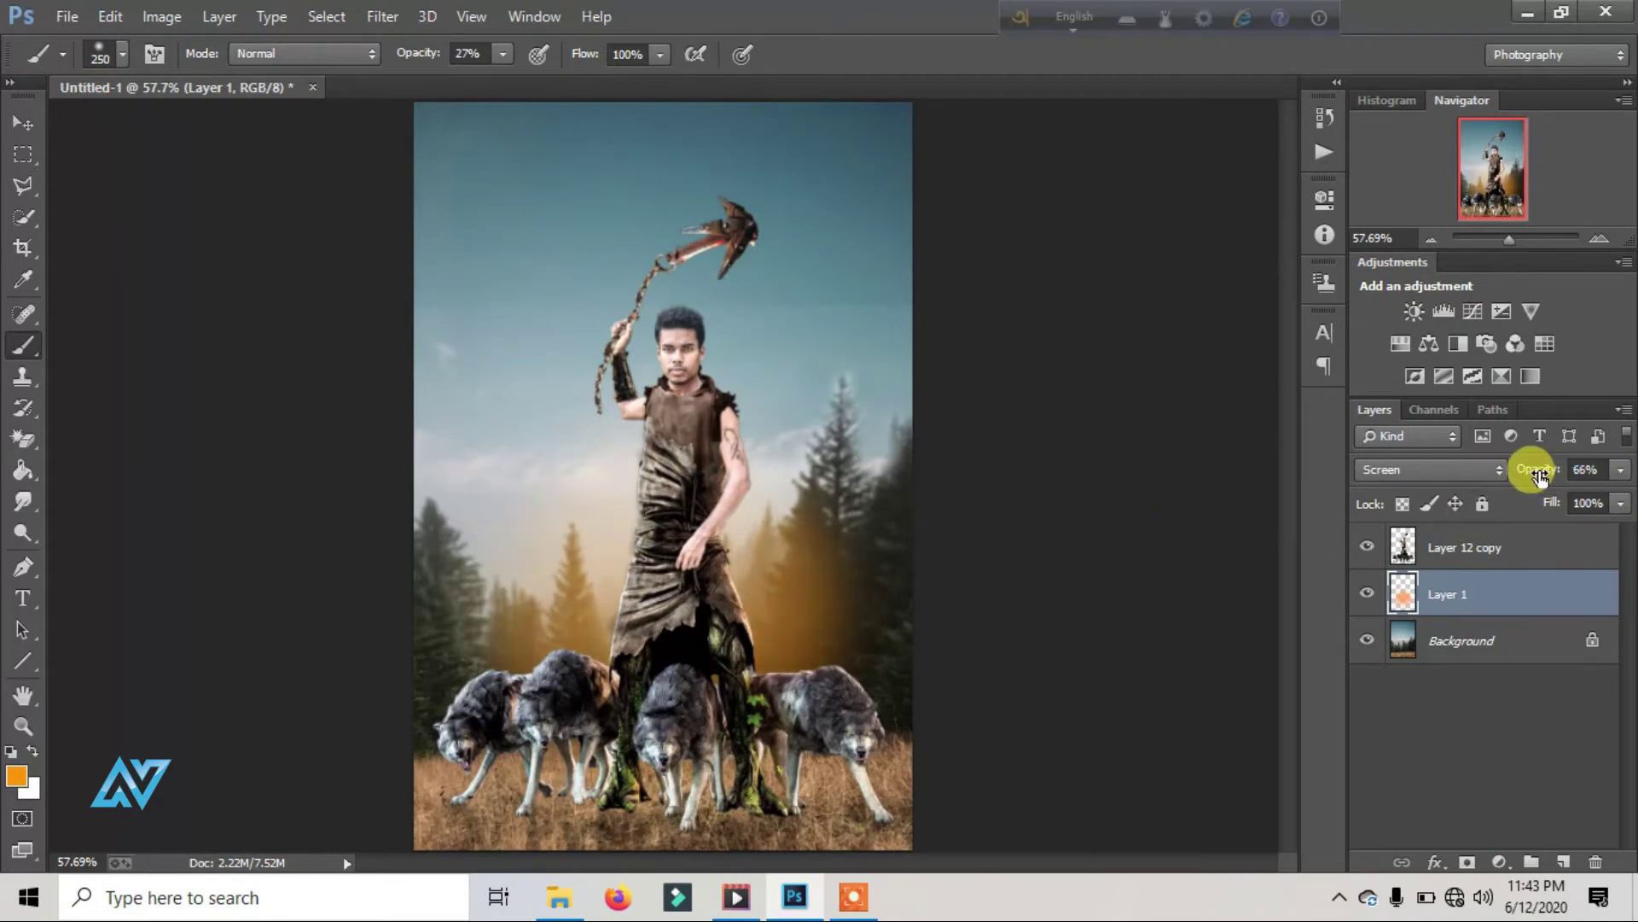
click(61, 17)
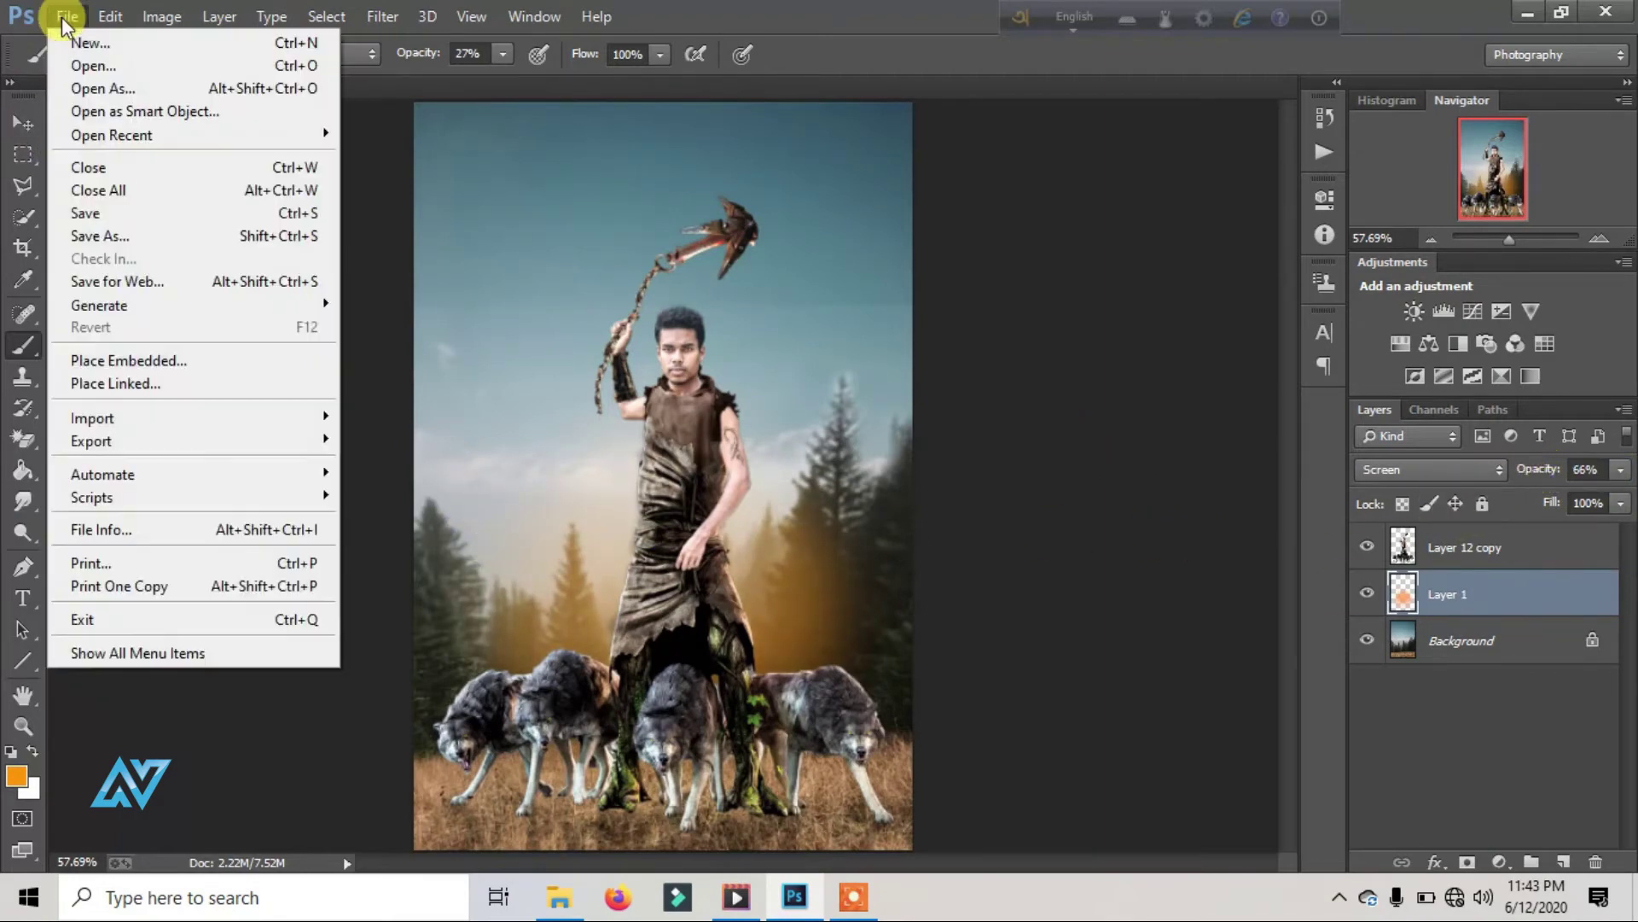
Step: Open the tree PNG, drag it into Untitled-1, and scale it into the top-left corner
click(110, 65)
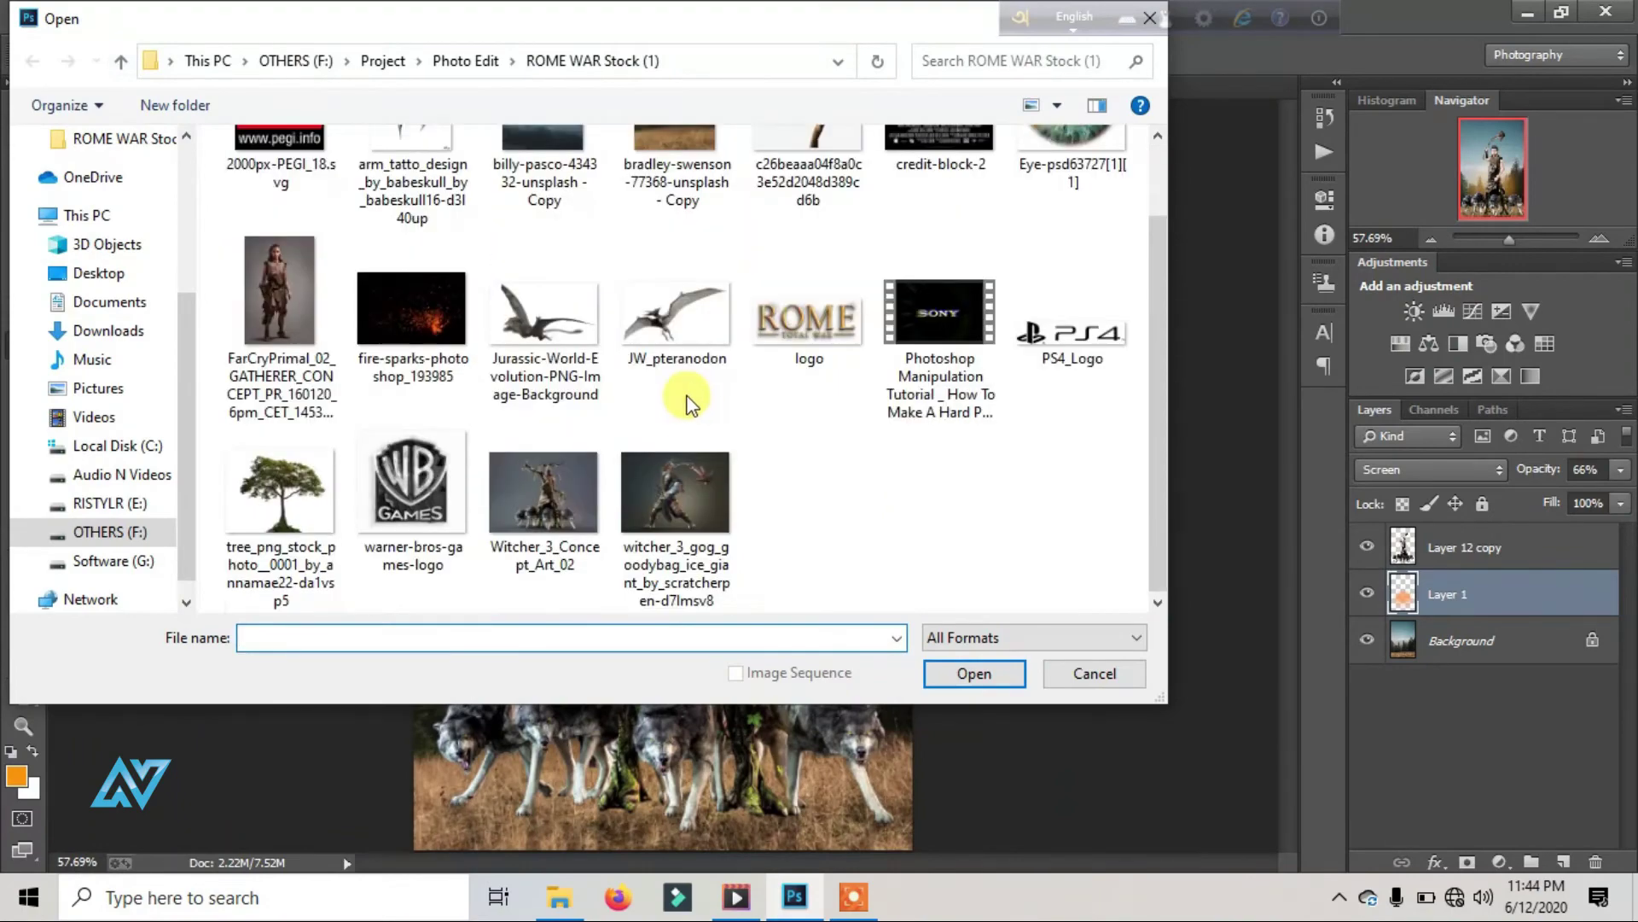
double_click(260, 478)
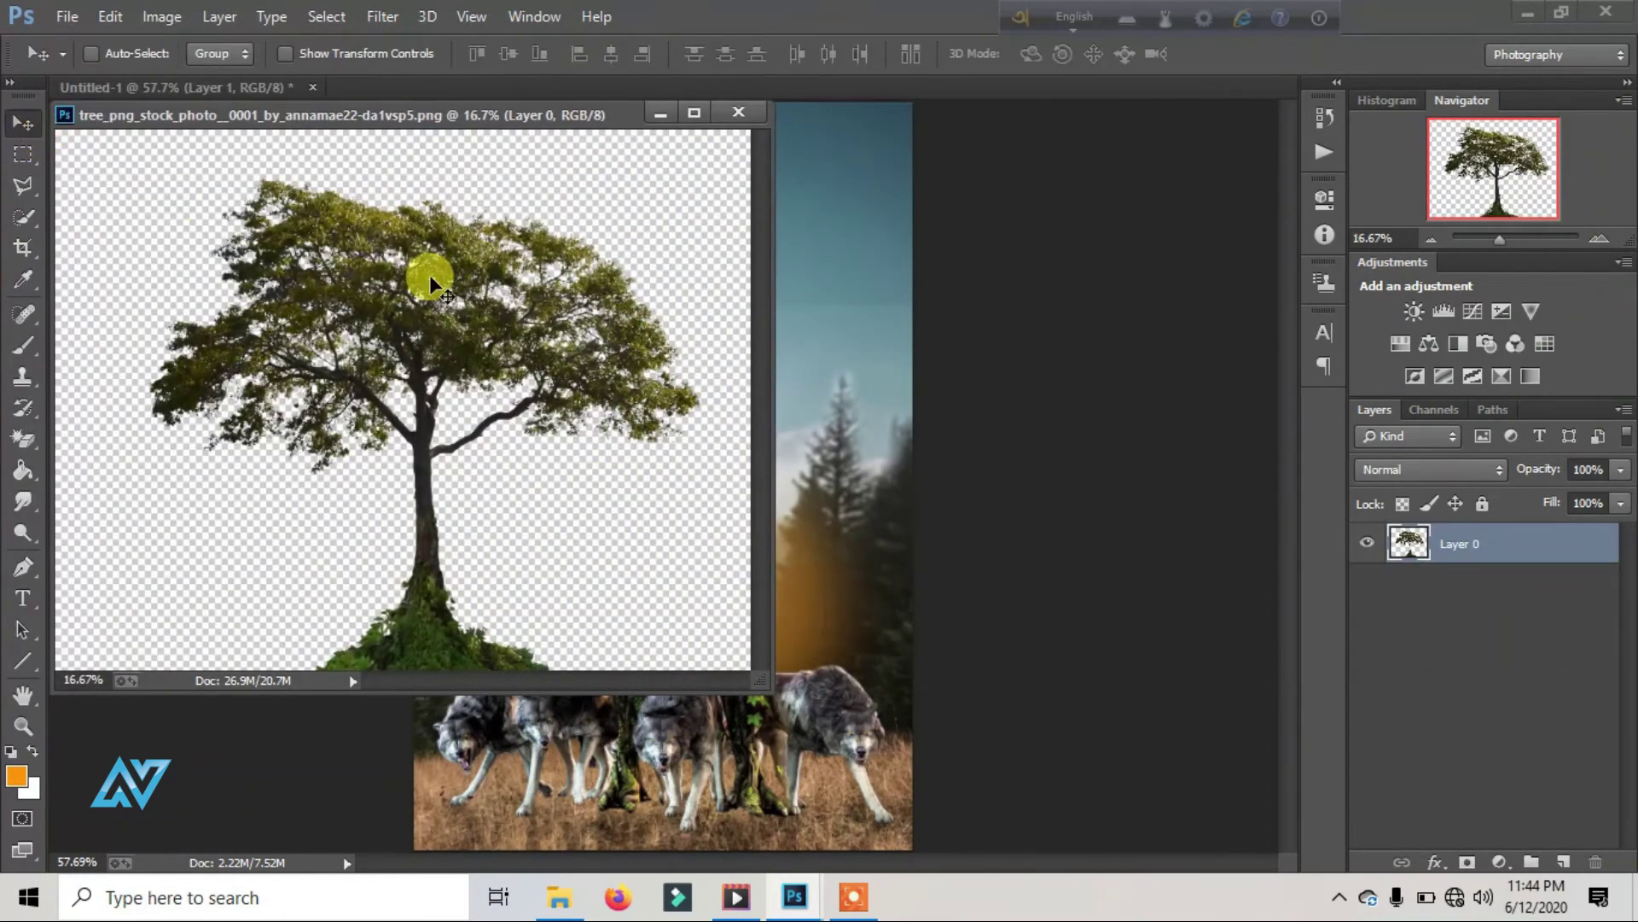
drag(431, 282, 845, 342)
drag(856, 256, 768, 311)
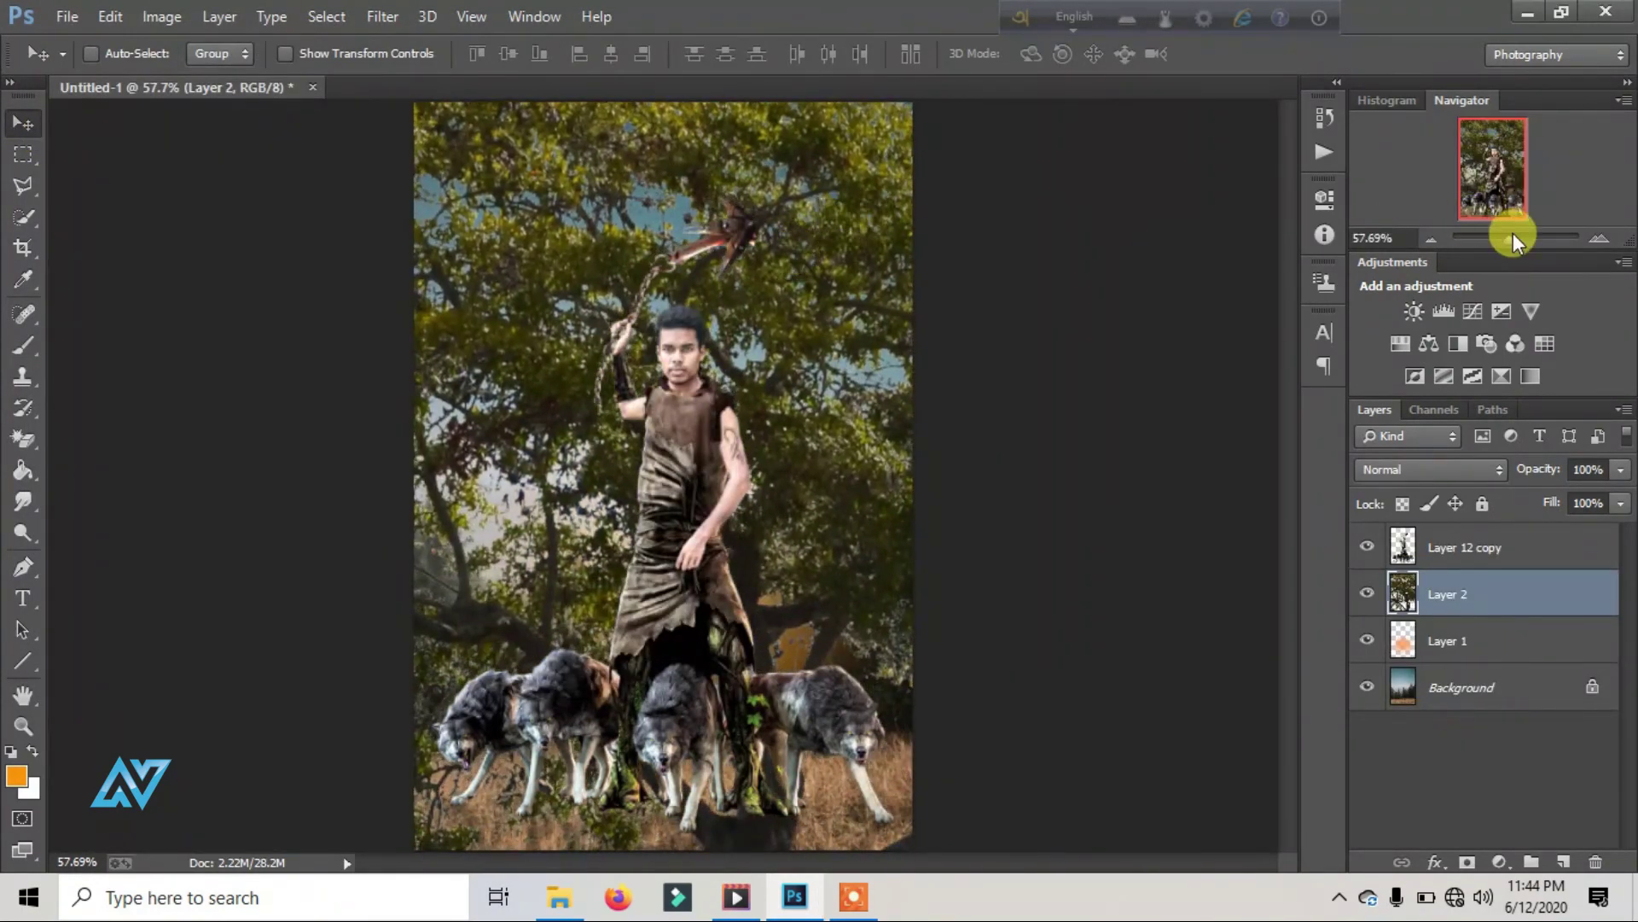
mouse_move(1513, 242)
mouse_down()
mouse_move(1472, 244)
mouse_move(1506, 240)
mouse_up()
click(286, 52)
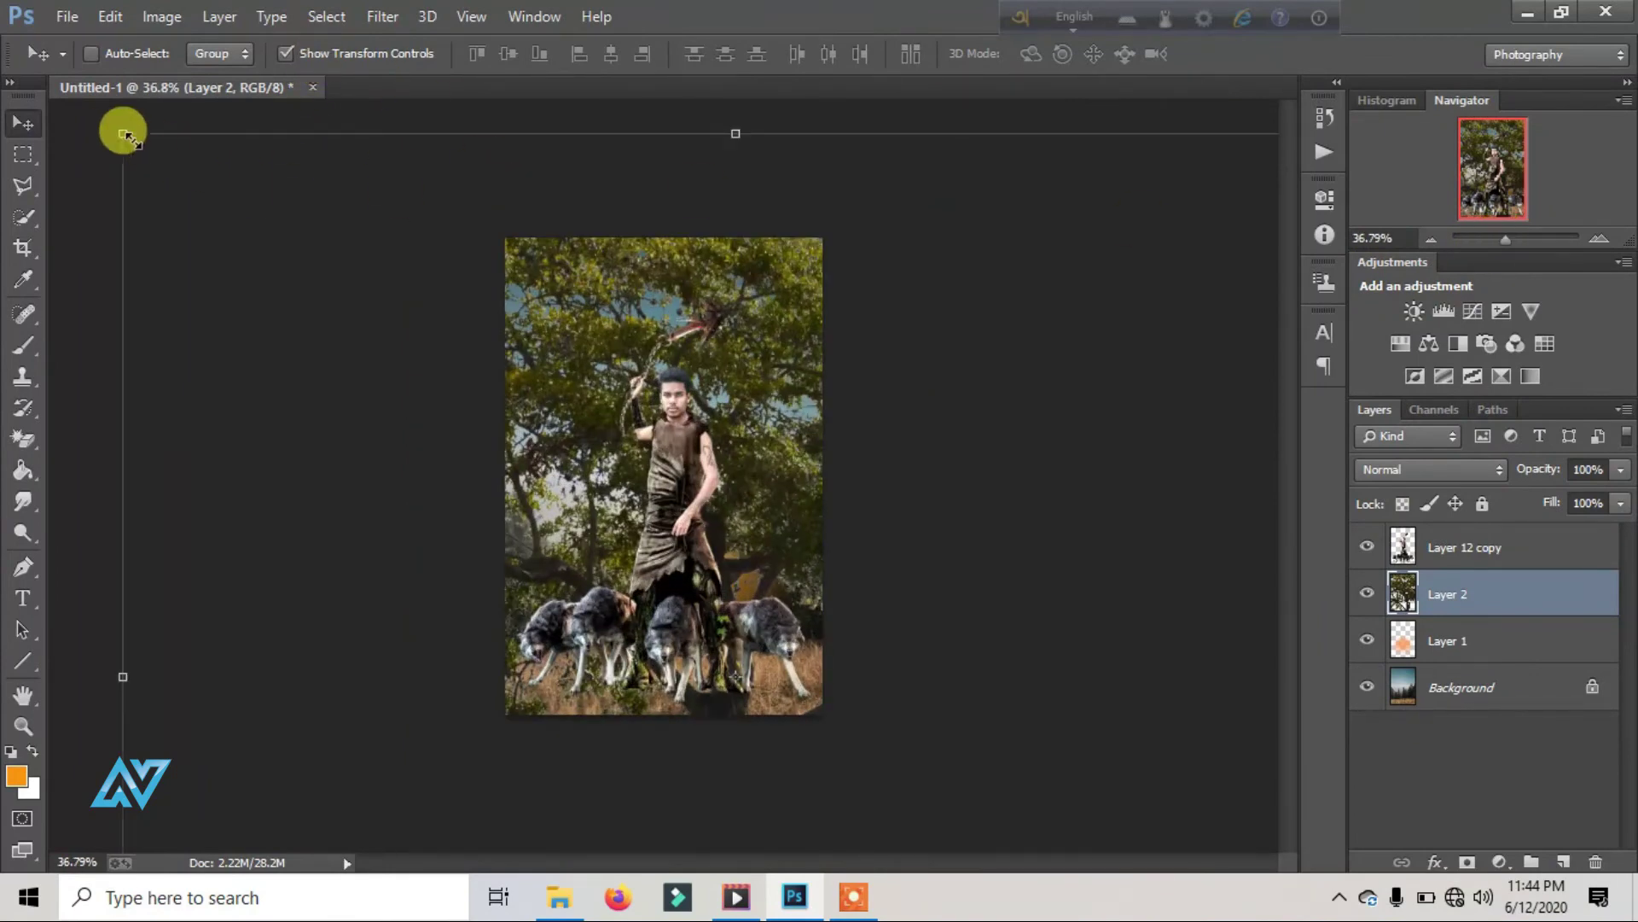
mouse_move(122, 134)
mouse_down()
mouse_move(889, 651)
mouse_move(529, 336)
mouse_move(333, 256)
mouse_move(636, 426)
mouse_move(535, 393)
mouse_move(794, 392)
mouse_move(465, 379)
mouse_move(709, 384)
mouse_move(586, 366)
mouse_move(549, 391)
mouse_move(576, 374)
mouse_up()
Step: Apply a 5.3-pixel Gaussian Blur to the tree on Layer 2
click(1082, 54)
click(382, 17)
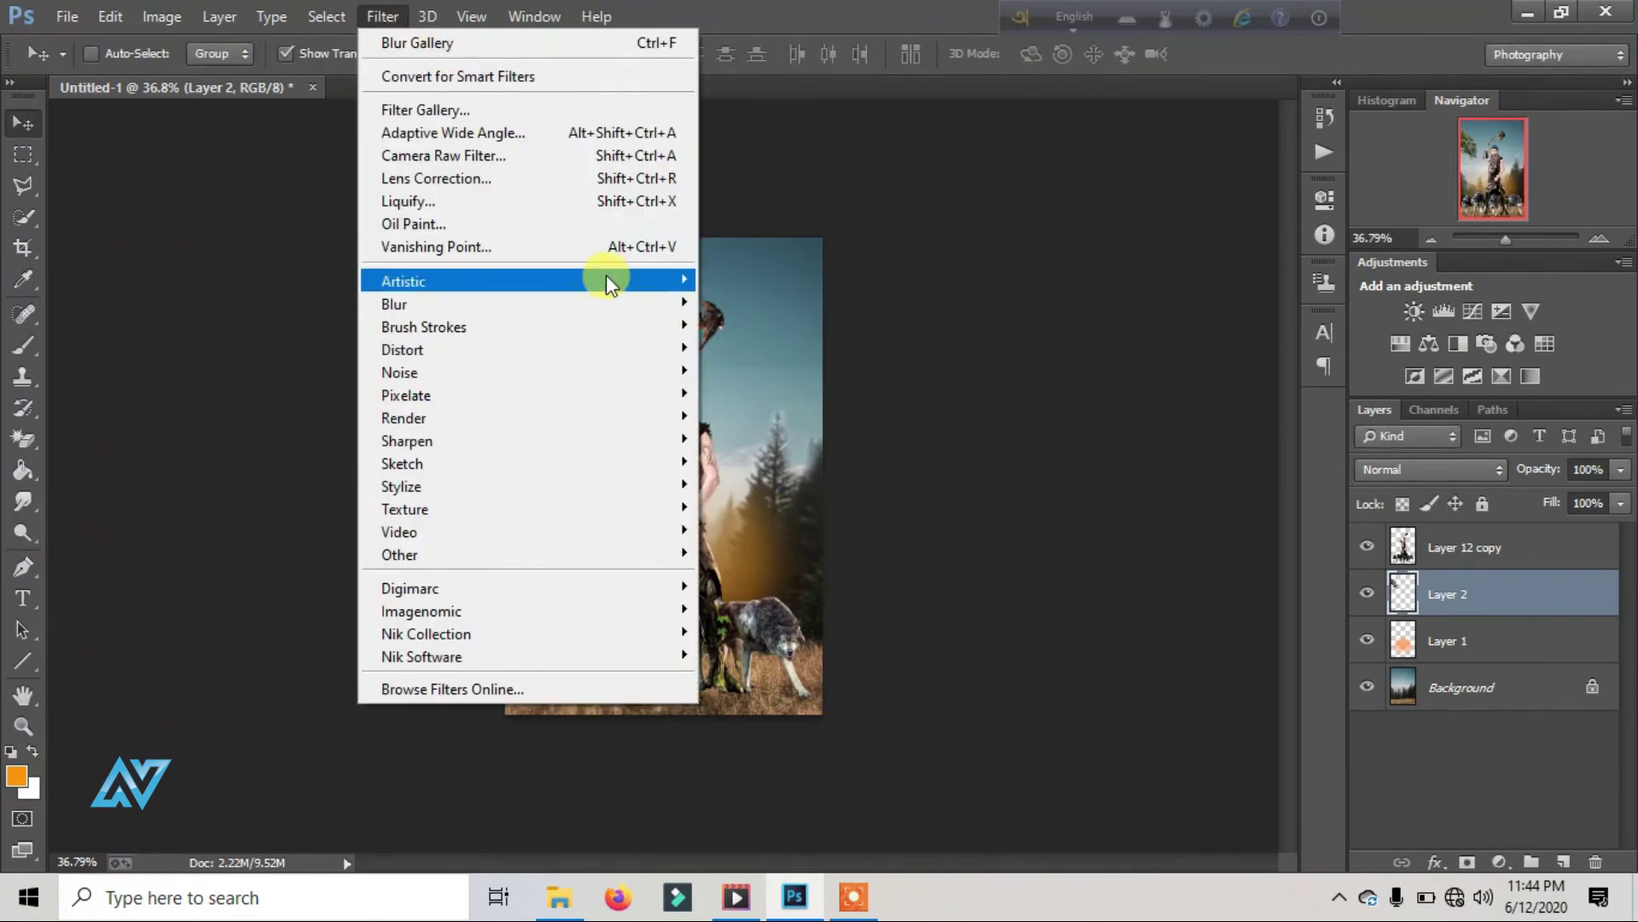
click(779, 474)
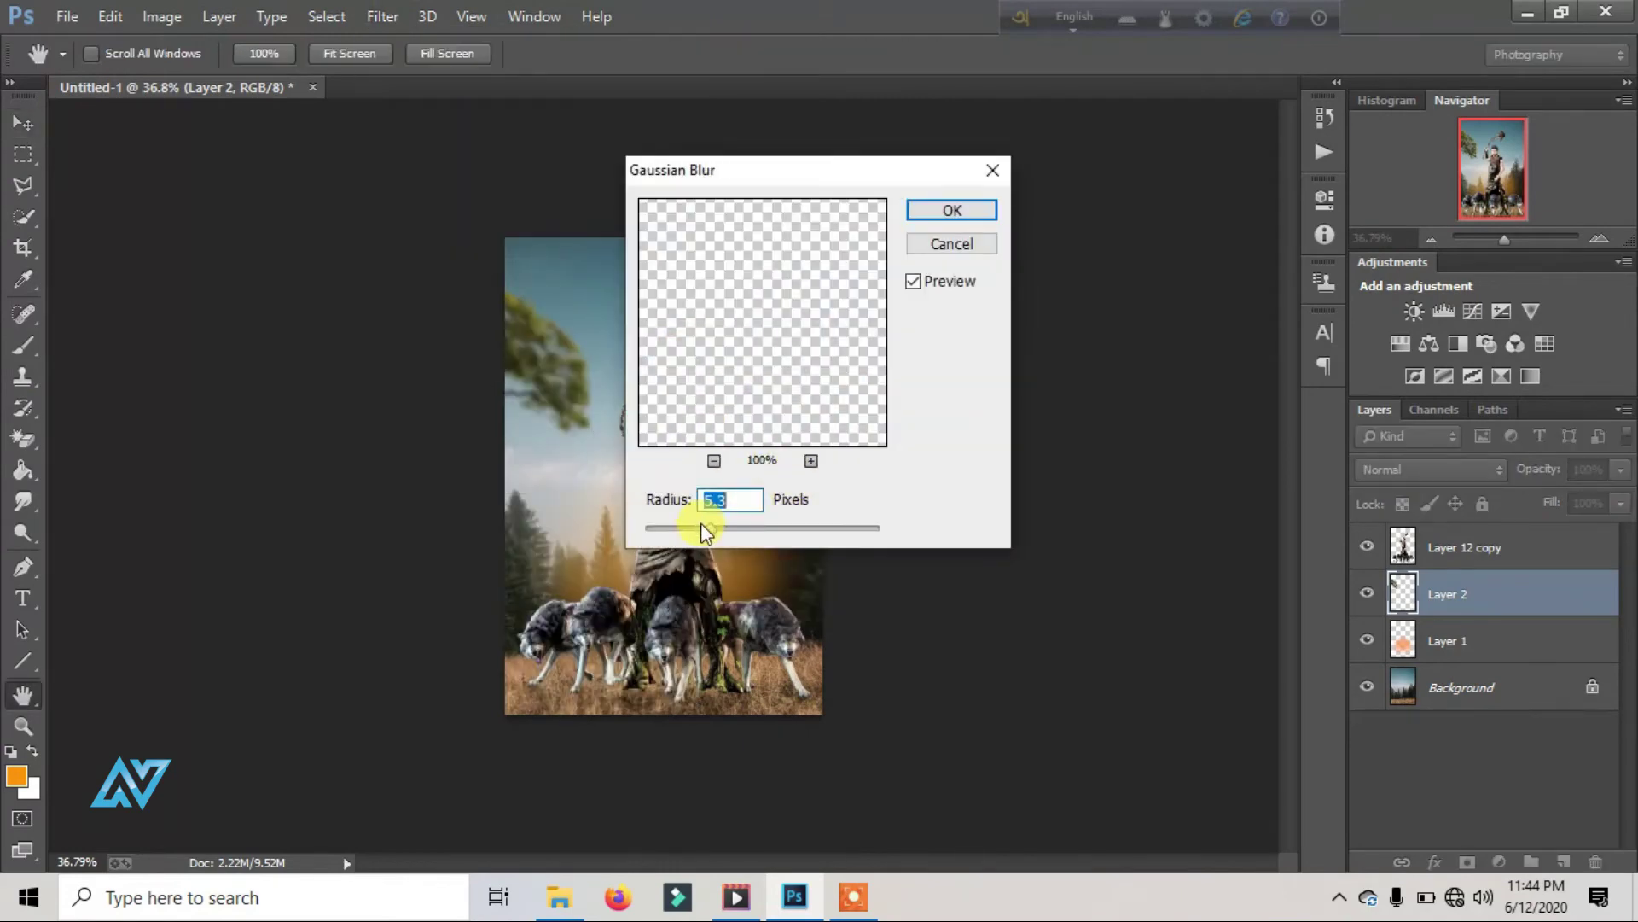
click(948, 210)
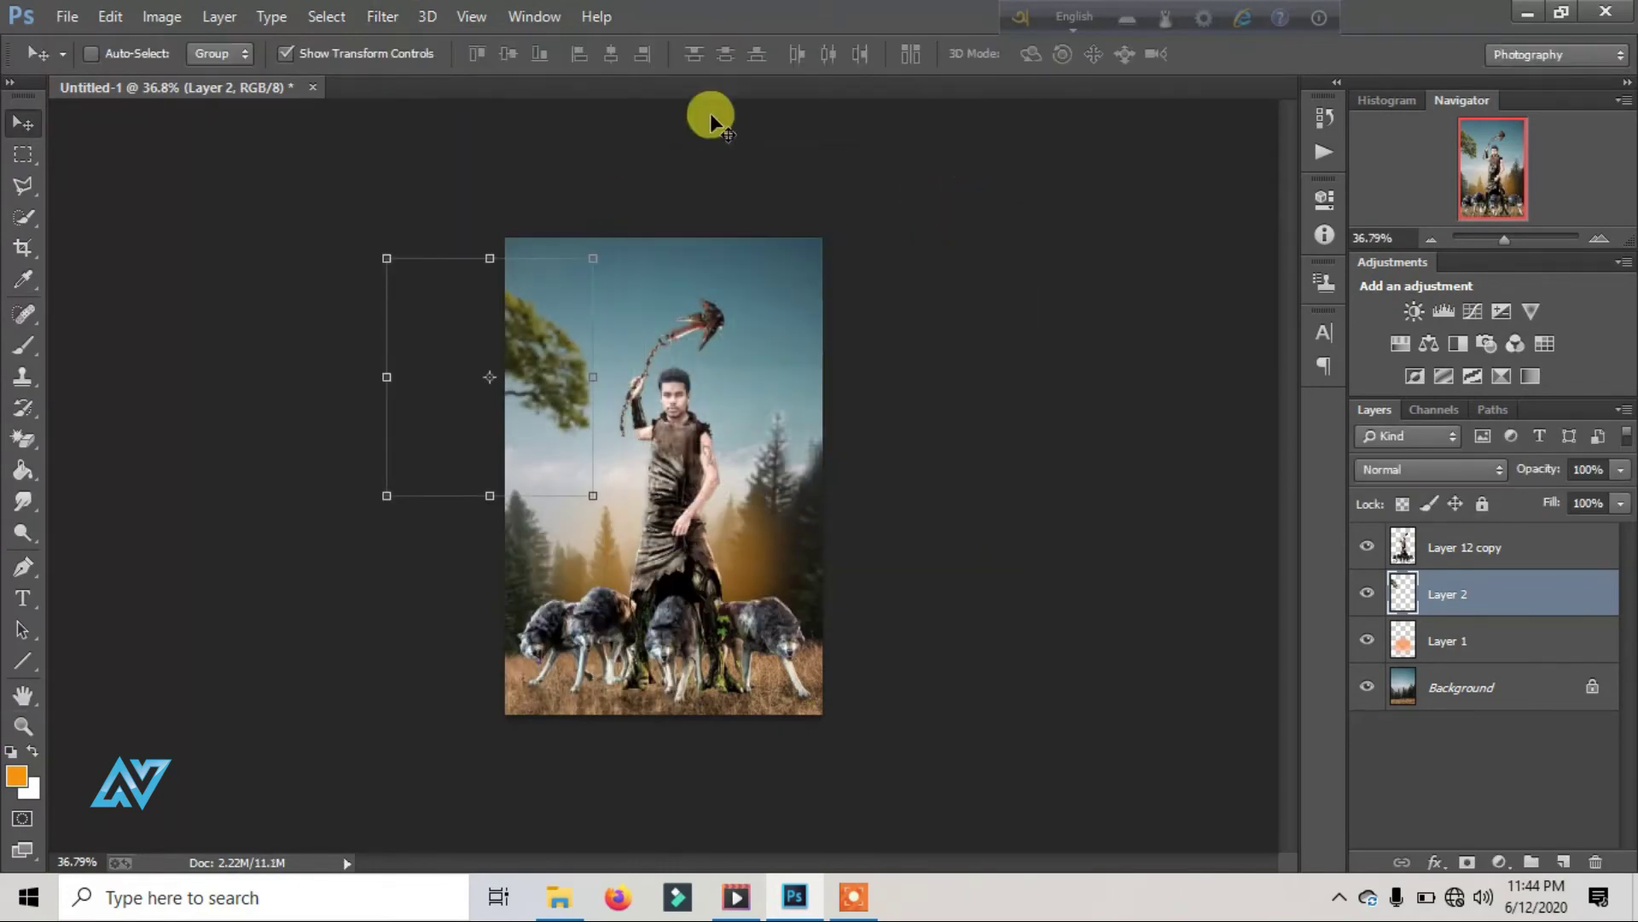
drag(1457, 239, 1511, 239)
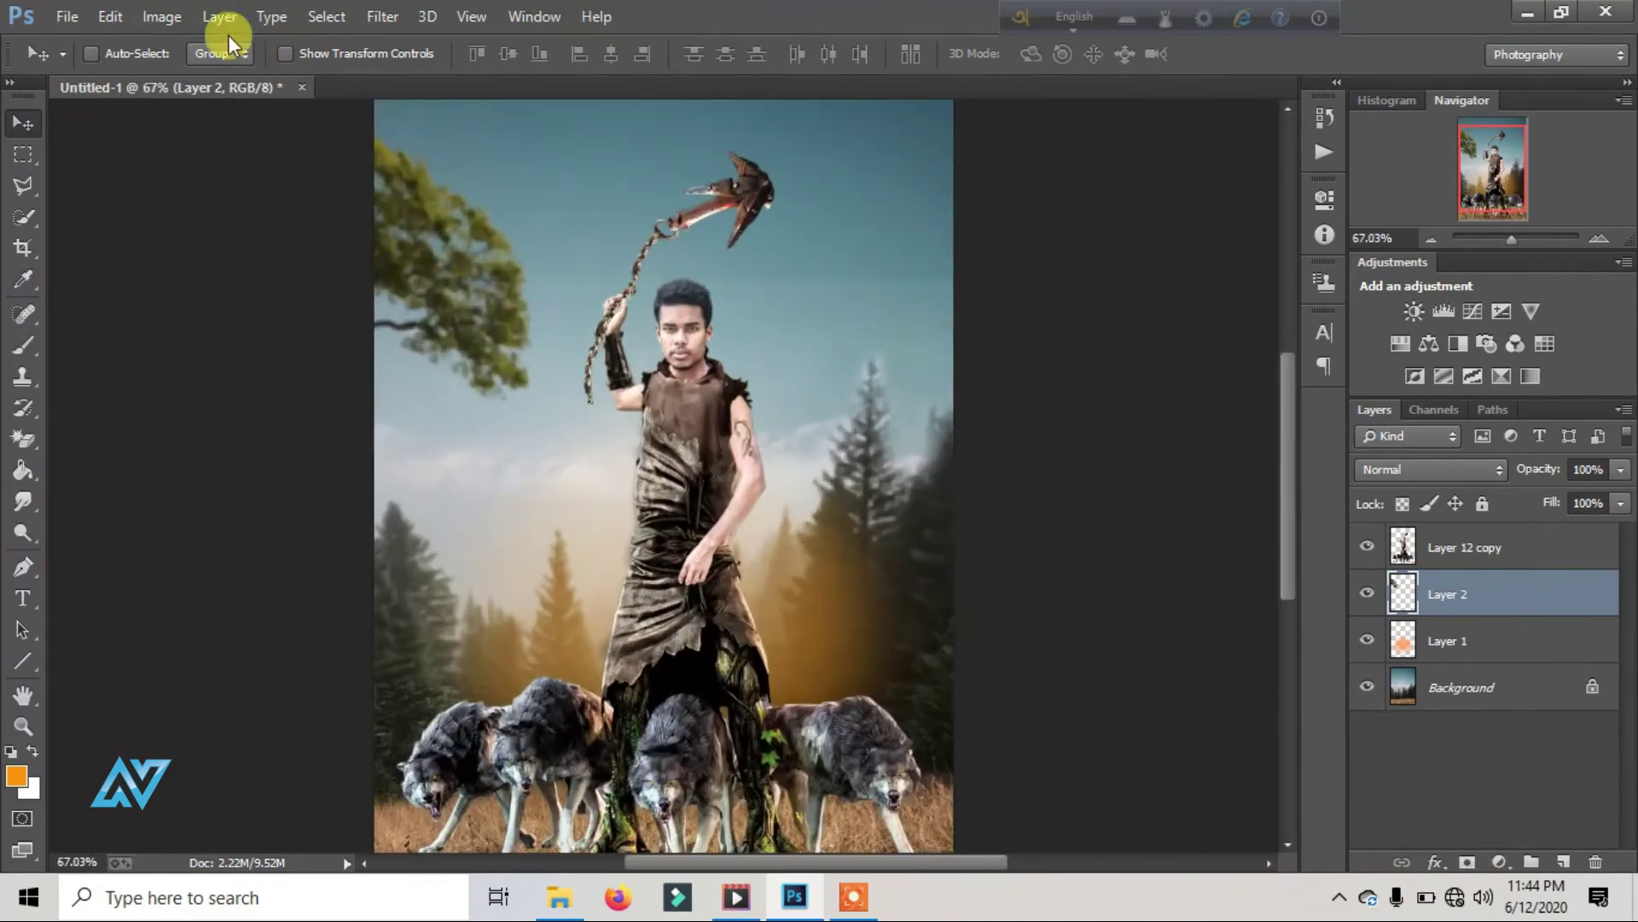
click(66, 16)
click(107, 60)
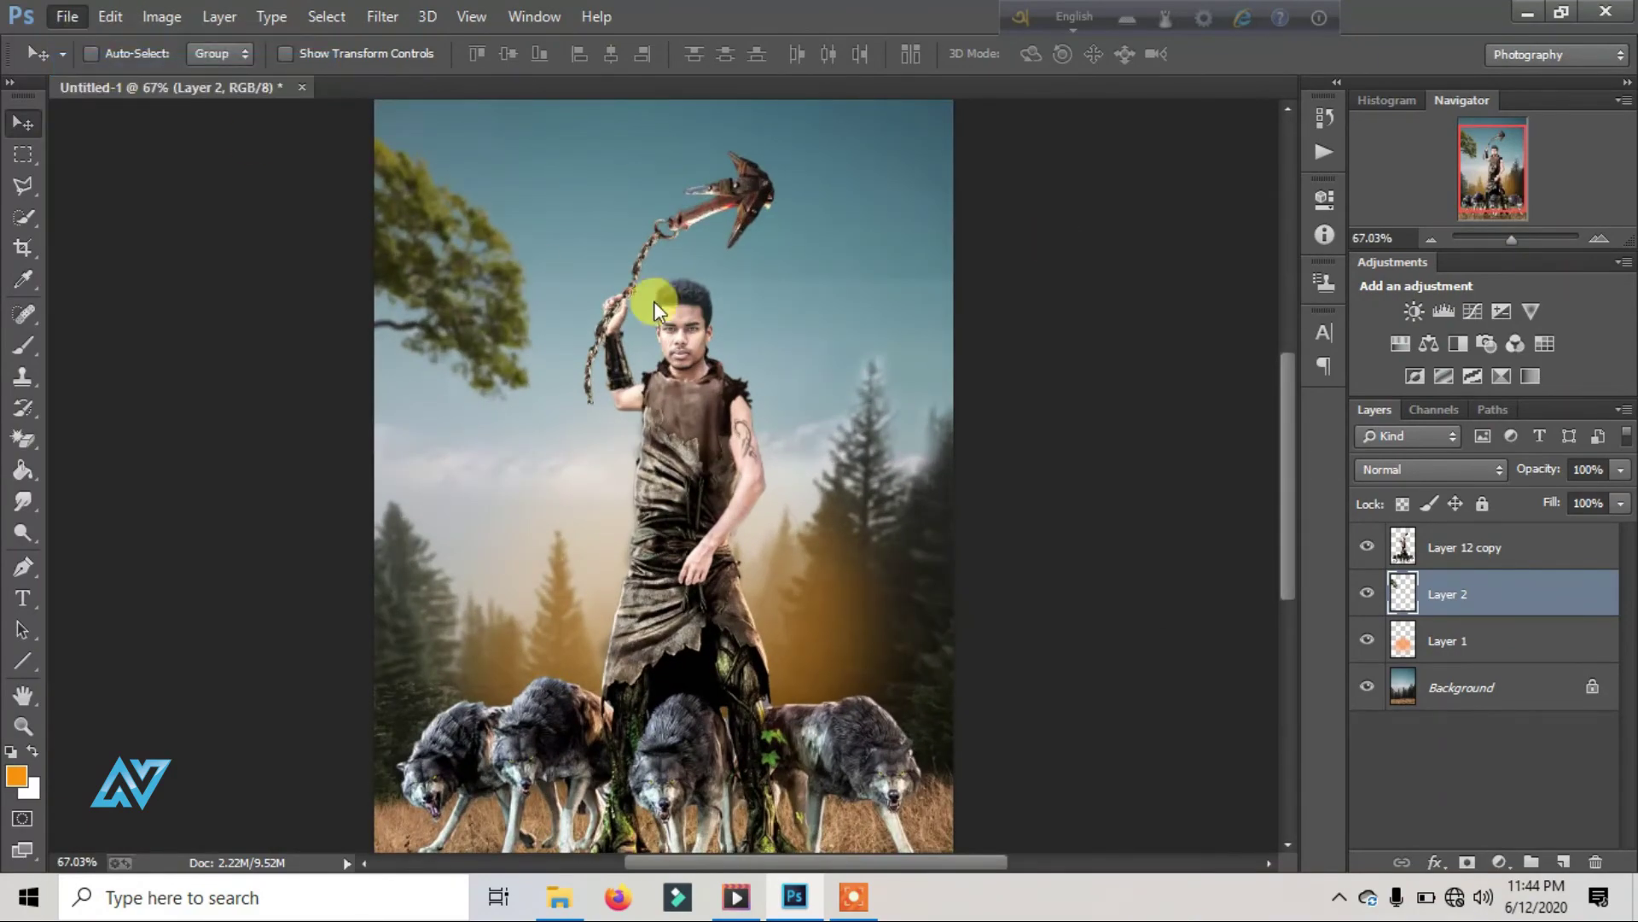
Step: Open both pterodactyl images and drag the pteranodon and Jurassic-World dinosaur into the poster
ctrl+click(544, 350)
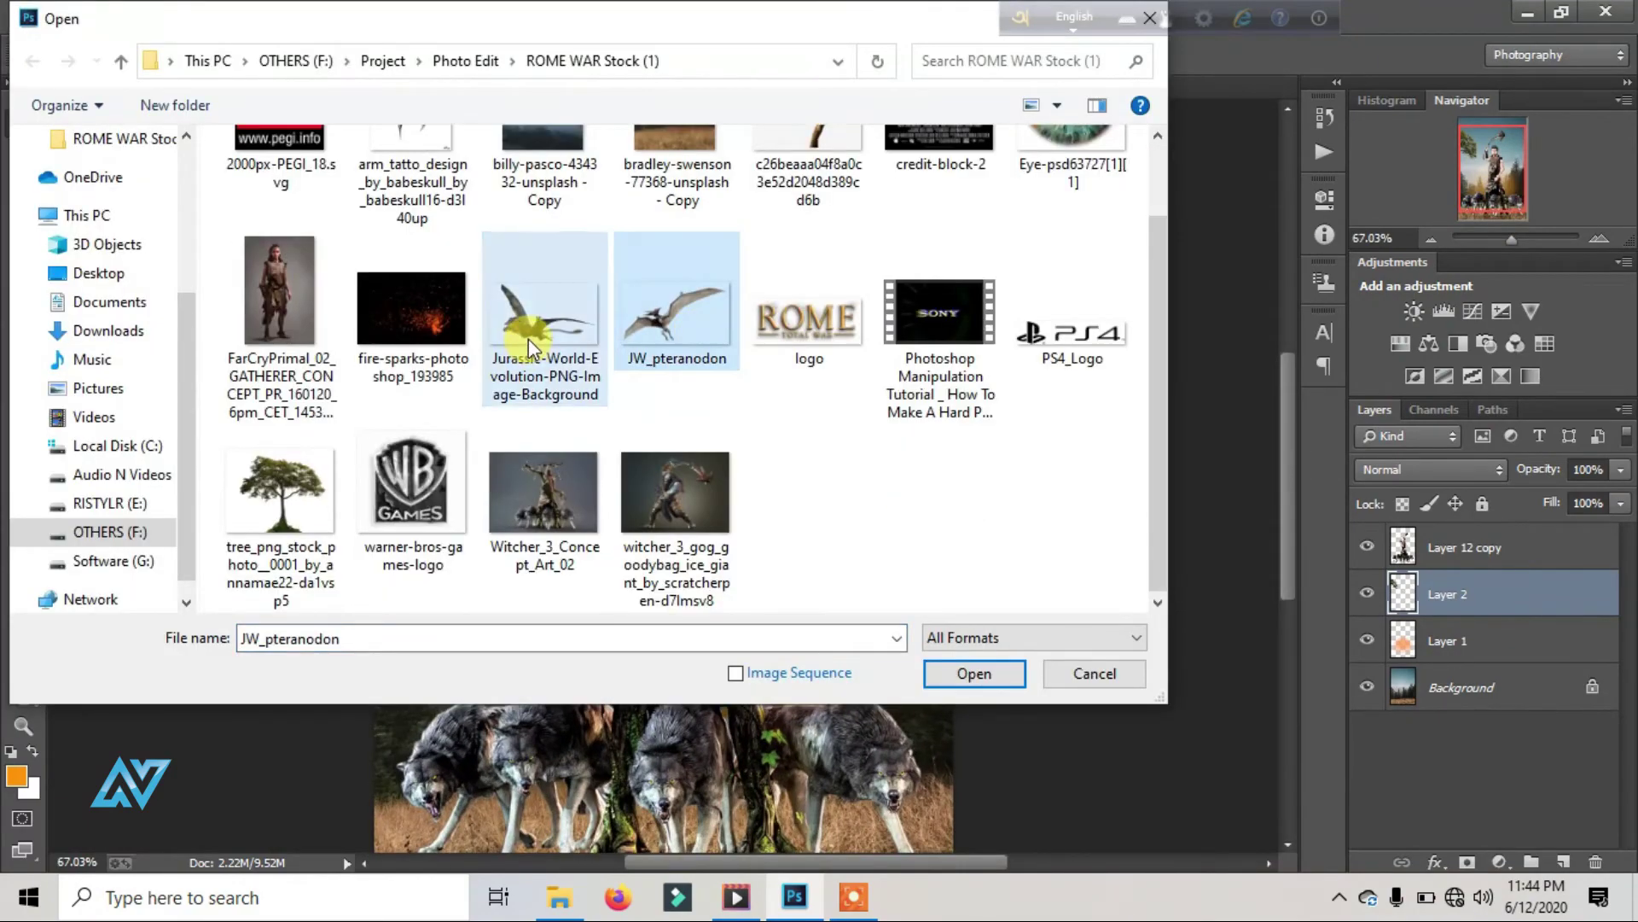
click(966, 671)
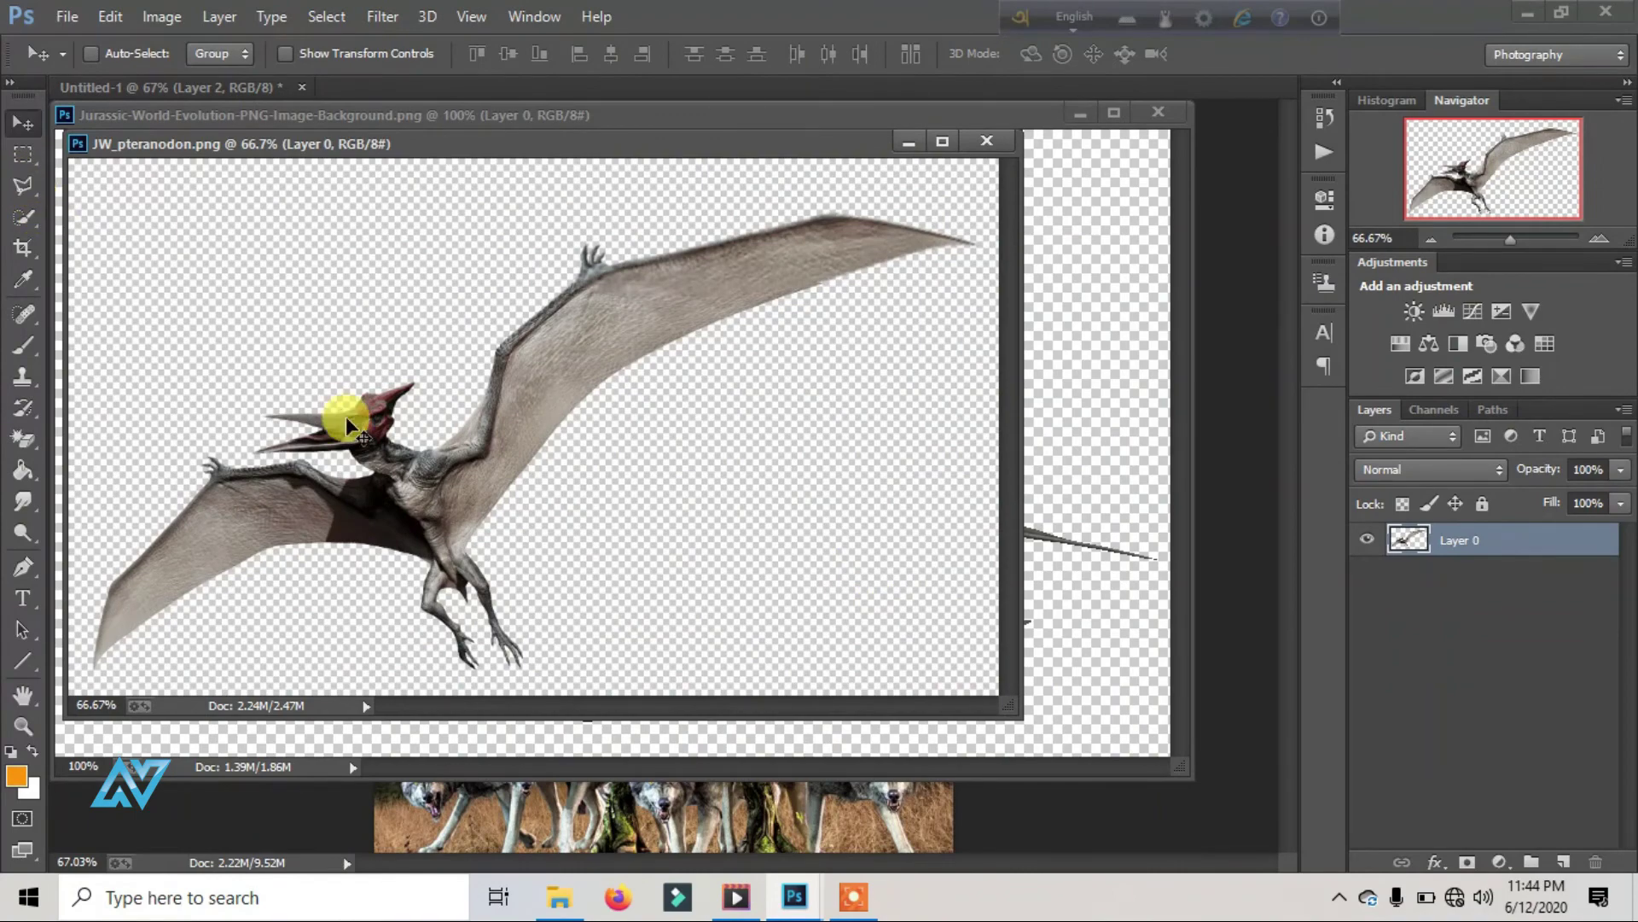
drag(347, 424, 1236, 421)
click(1015, 157)
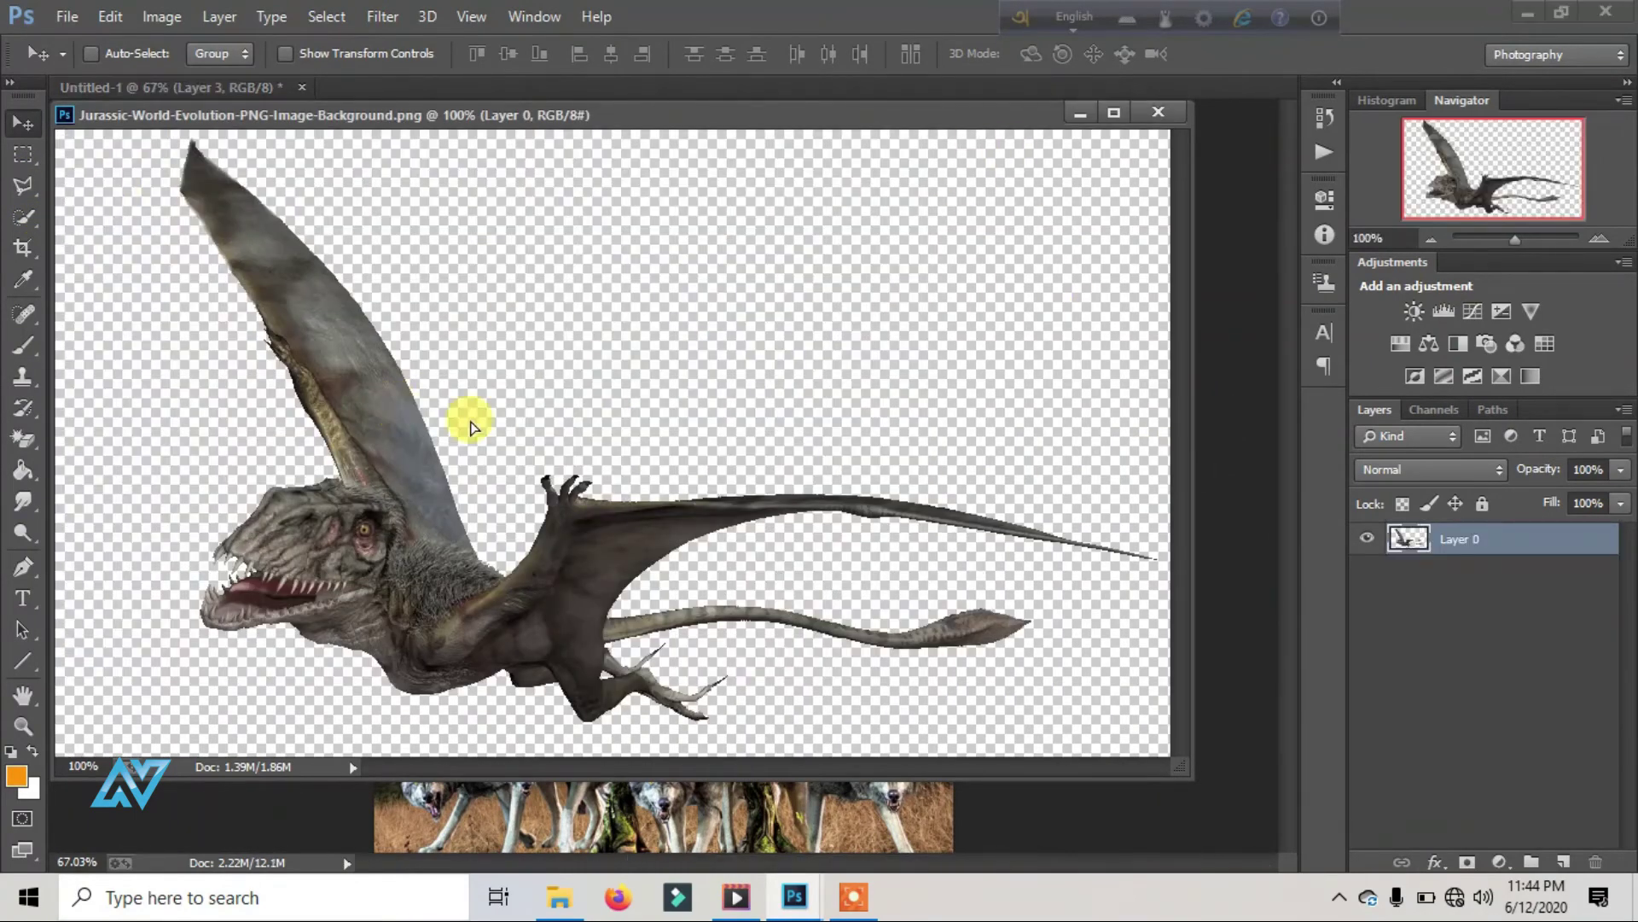
drag(471, 426, 1233, 322)
click(1158, 112)
mouse_move(807, 432)
mouse_down()
mouse_move(617, 363)
mouse_move(744, 346)
mouse_up()
Step: Scale the Jurassic-World dinosaur down and place it, slightly tilted, beside the weapon
click(285, 53)
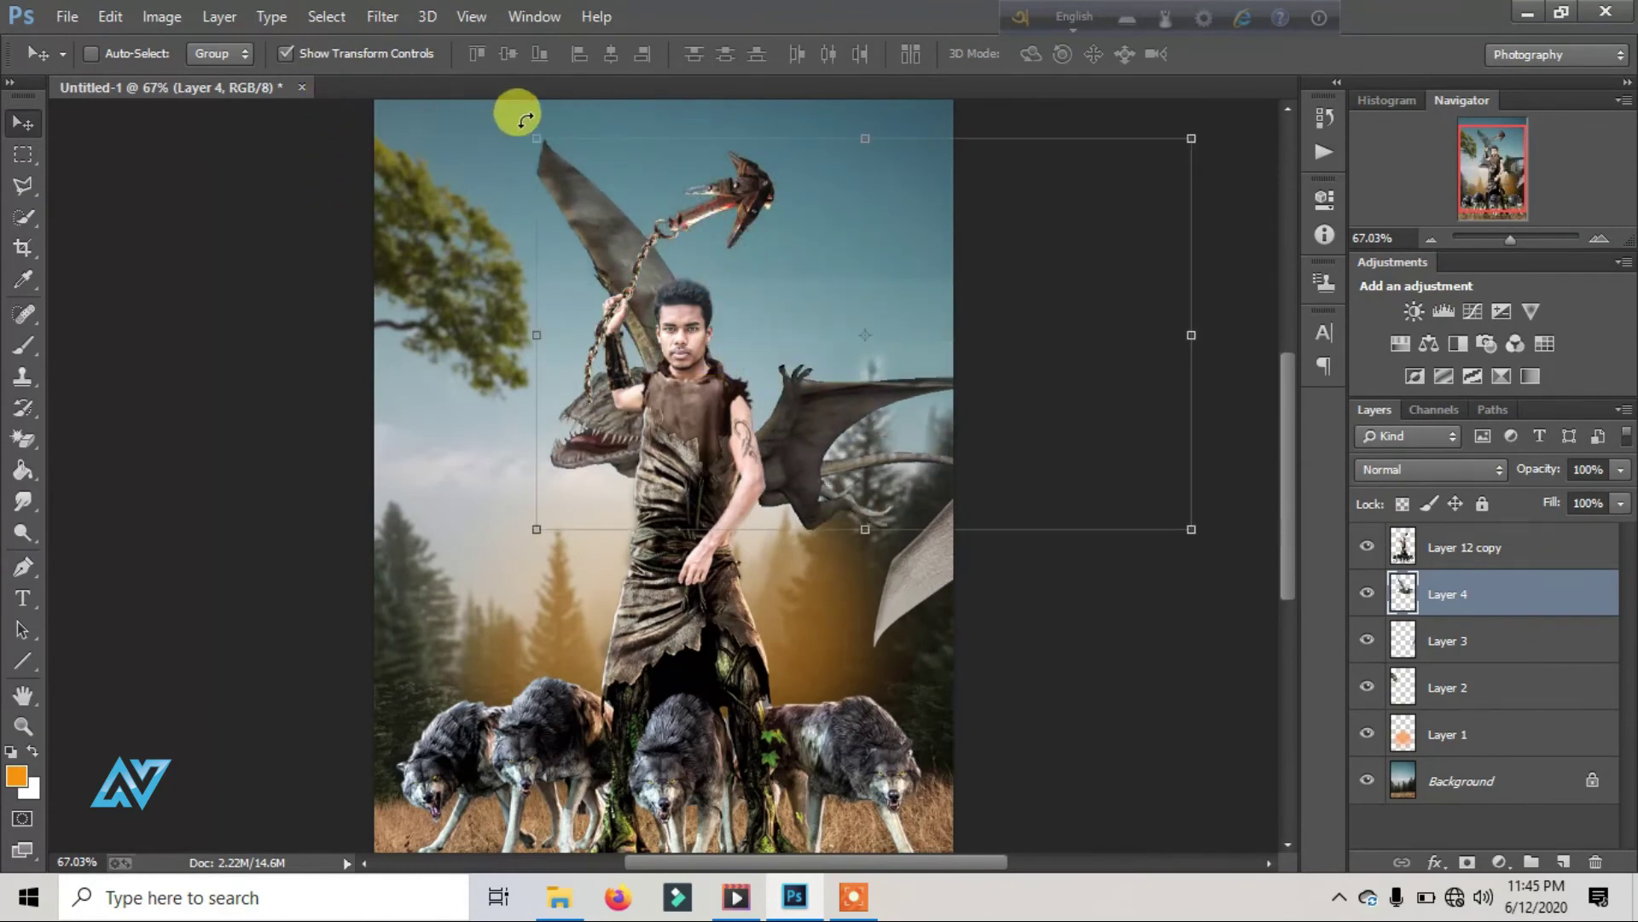
drag(536, 138, 980, 402)
mouse_move(1067, 438)
mouse_down()
mouse_move(822, 259)
mouse_move(912, 271)
mouse_up()
drag(958, 483, 929, 486)
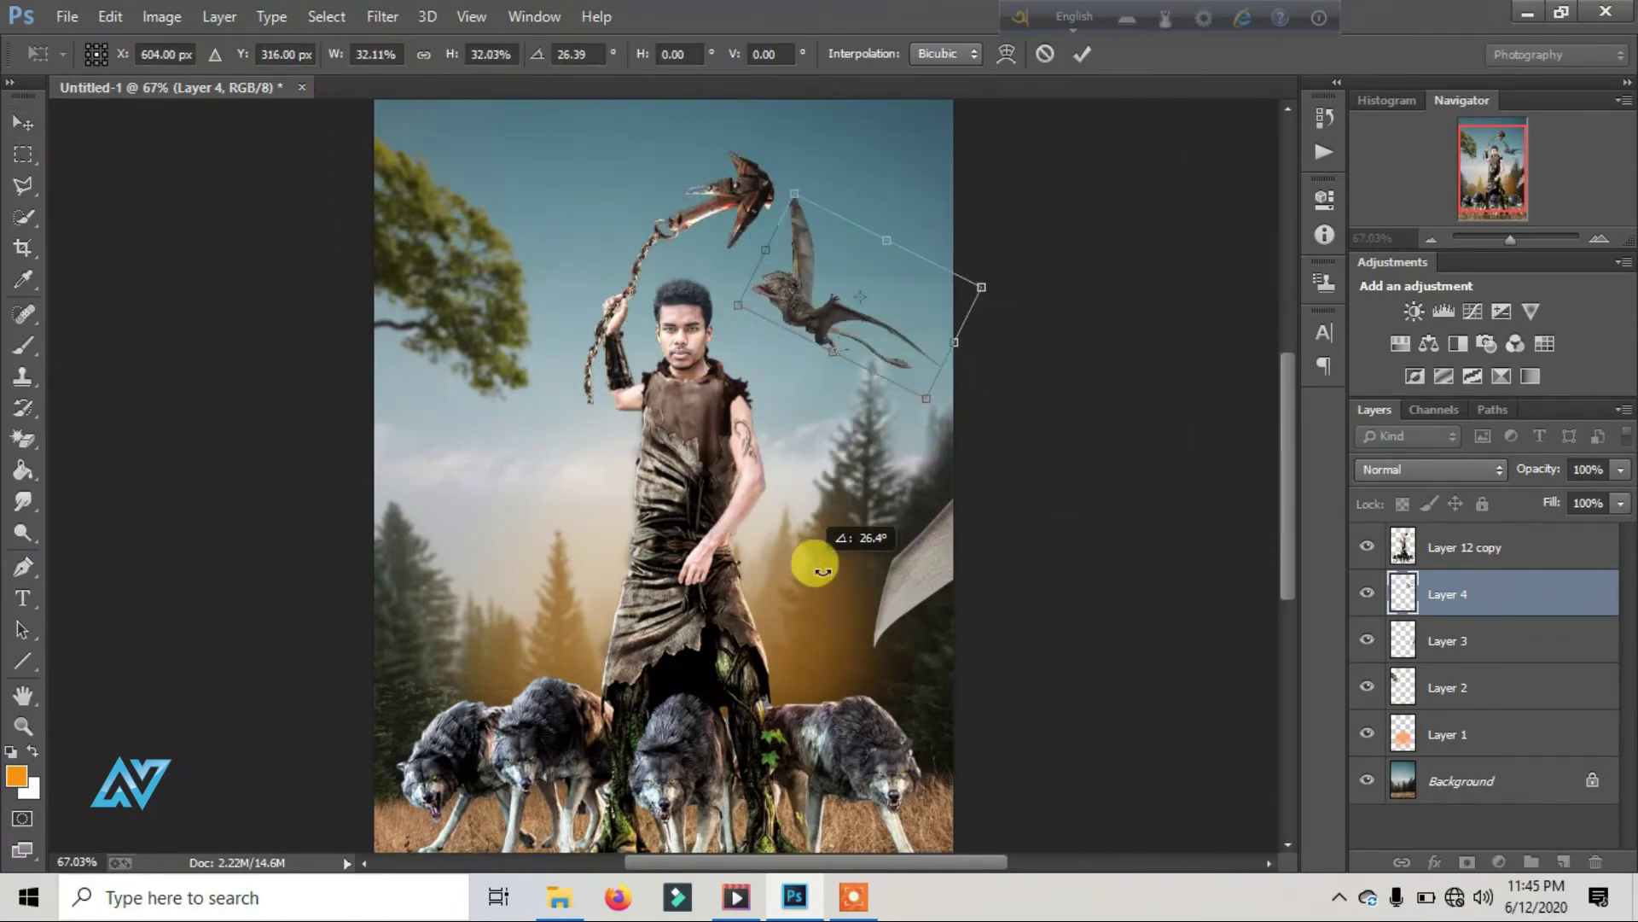
click(1079, 55)
mouse_move(925, 560)
mouse_down()
mouse_move(910, 545)
mouse_move(459, 515)
mouse_up()
Step: Shrink the pteranodon on Layer 3 near the tree and move the tree further up-left
click(1451, 640)
key(ctrl+t)
mouse_move(395, 128)
mouse_down()
mouse_move(926, 373)
mouse_move(779, 355)
mouse_up()
mouse_move(556, 307)
mouse_down()
mouse_move(894, 476)
mouse_move(540, 310)
mouse_move(576, 301)
mouse_up()
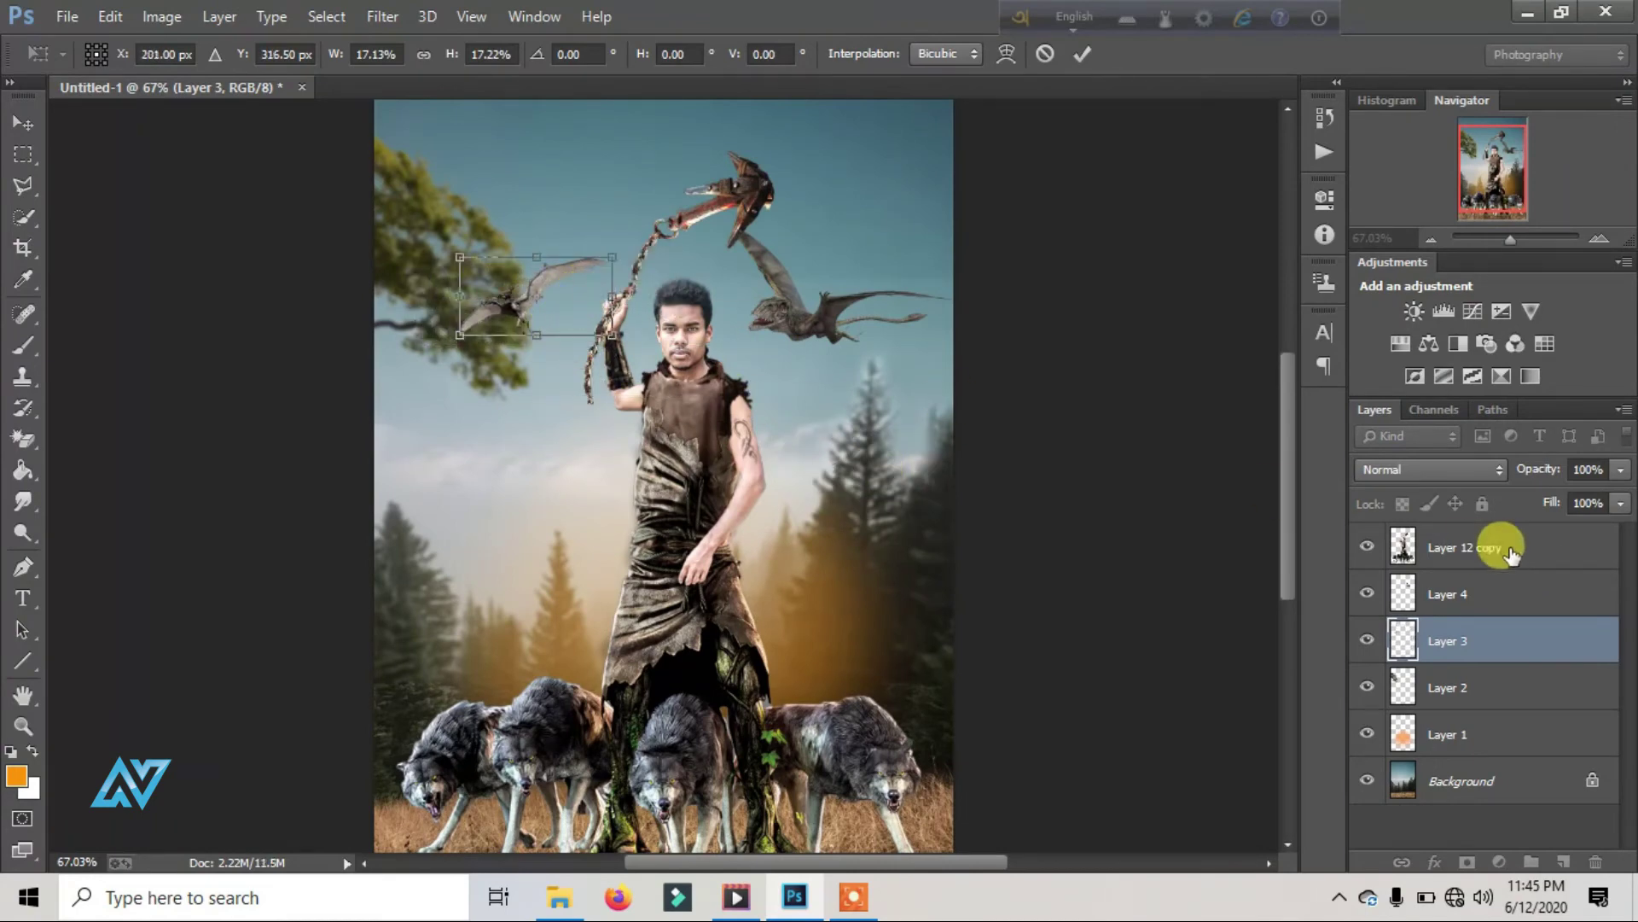
click(1083, 56)
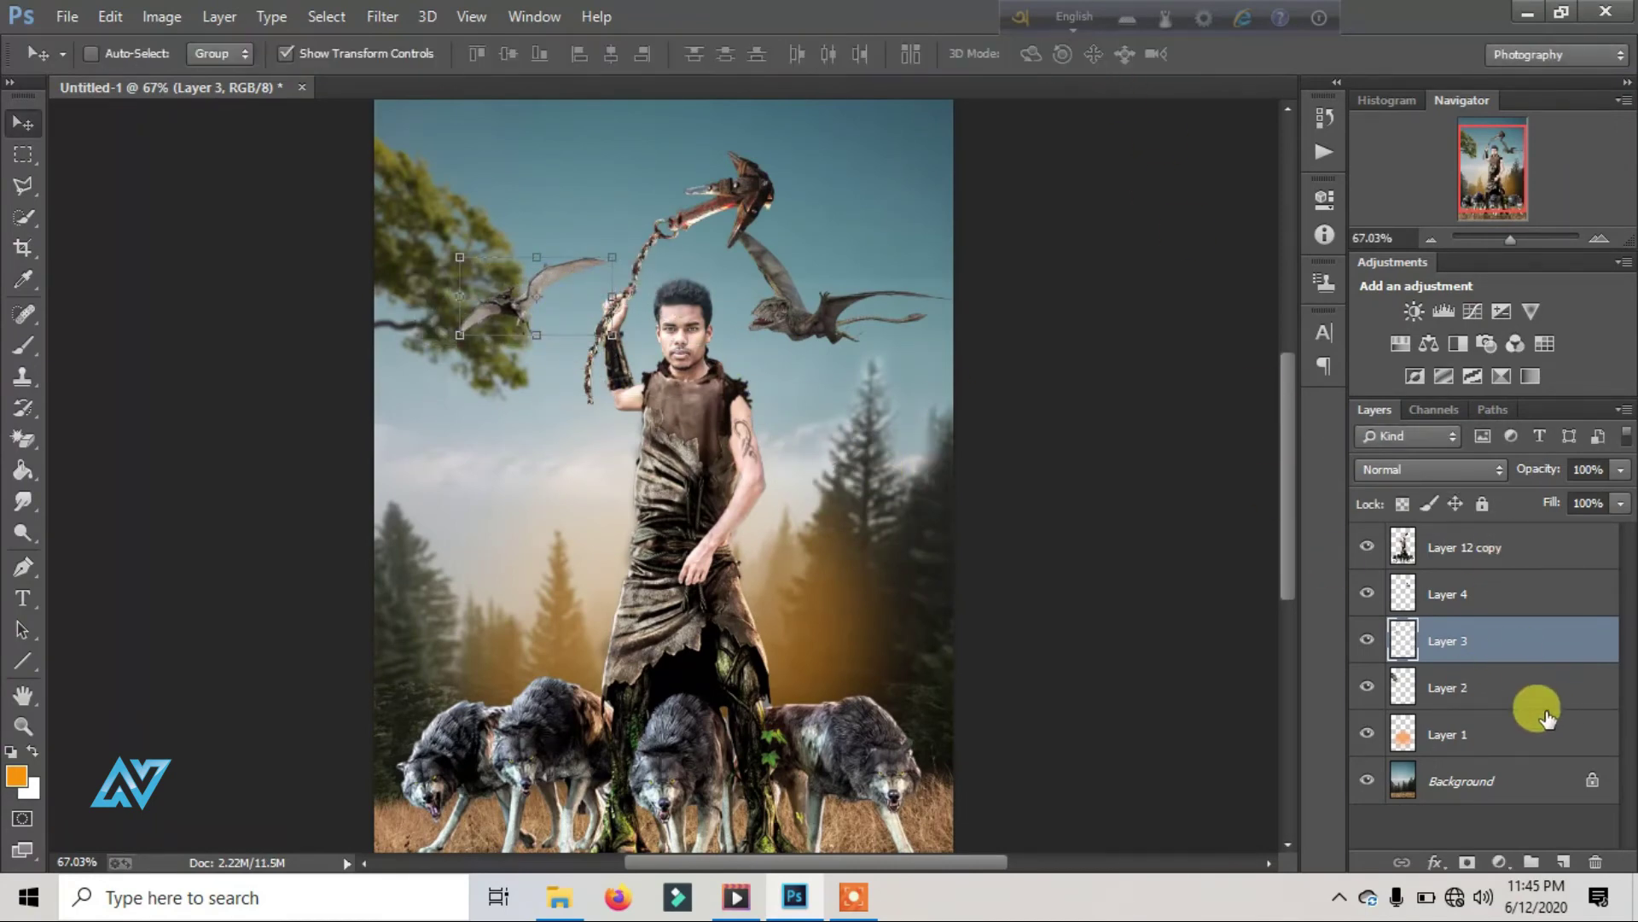
click(1536, 699)
drag(541, 501, 441, 447)
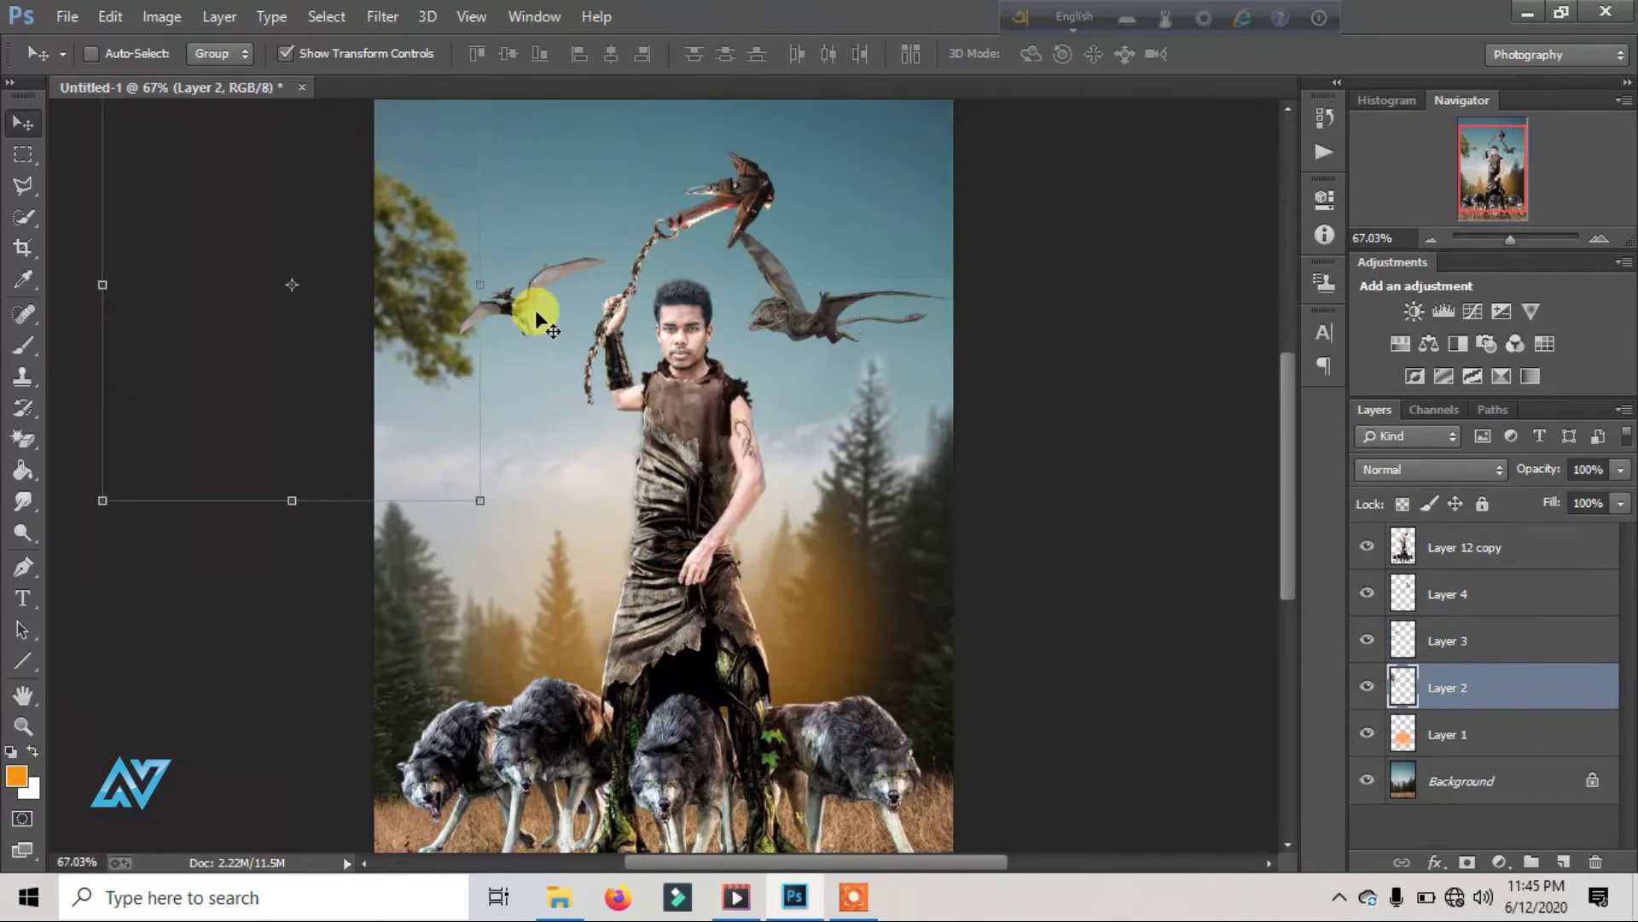
click(1450, 640)
key(ctrl+t)
mouse_move(585, 303)
mouse_down()
mouse_move(550, 287)
mouse_move(565, 265)
mouse_move(628, 304)
mouse_move(585, 300)
mouse_up()
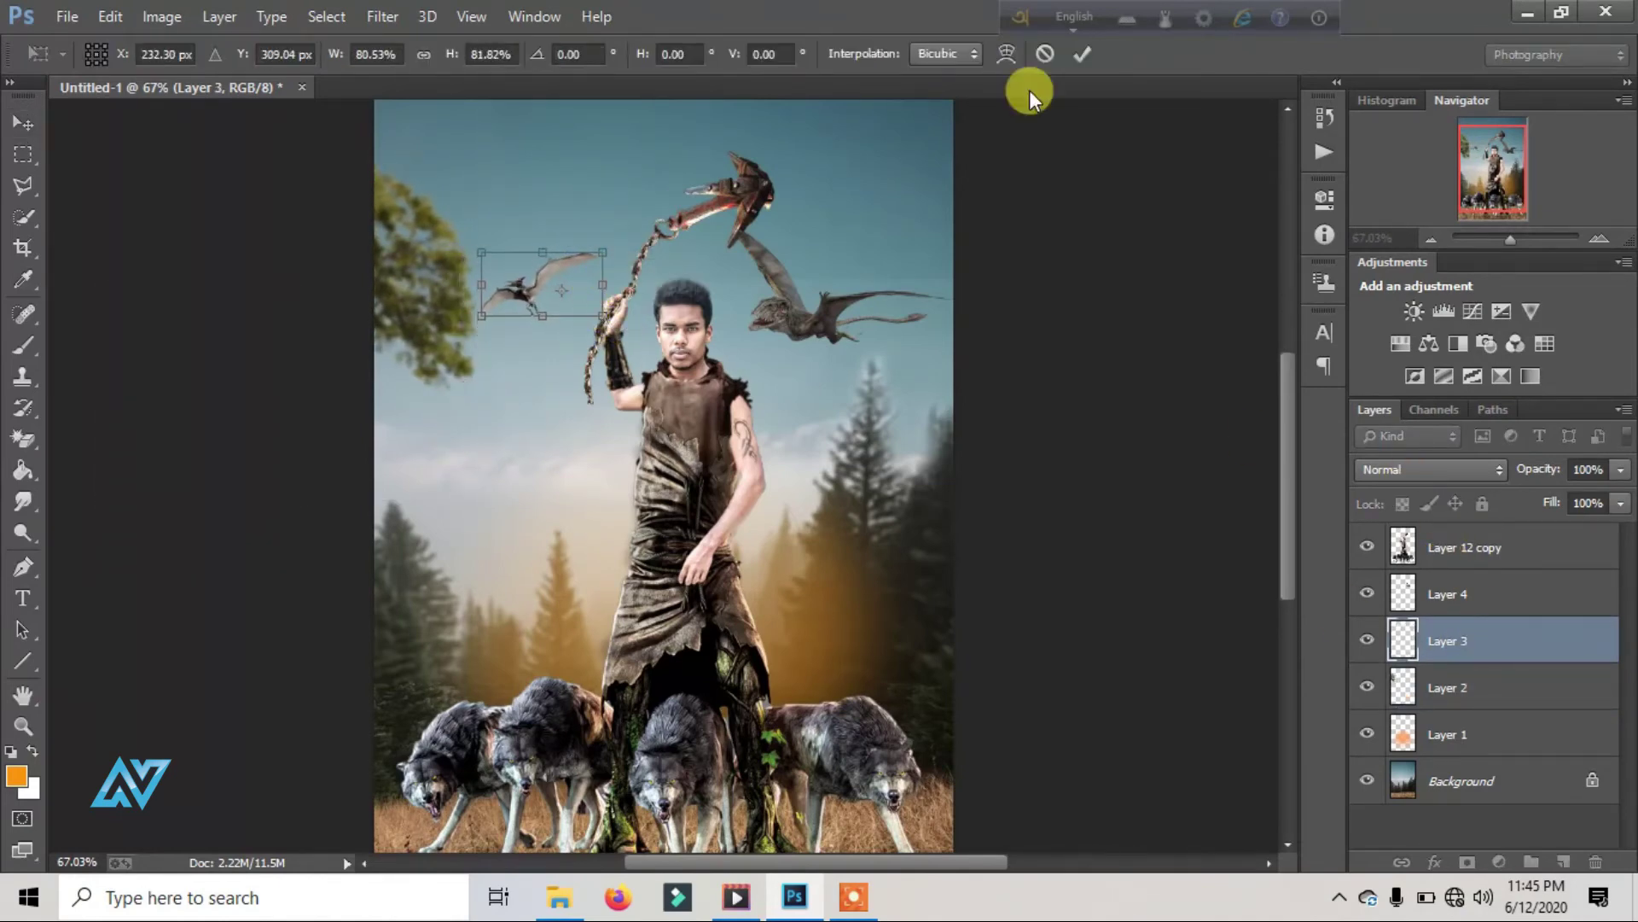
click(1082, 53)
Step: Scale the right pterodactyl on Layer 4 down to about 80% and reposition it
ctrl+click(852, 291)
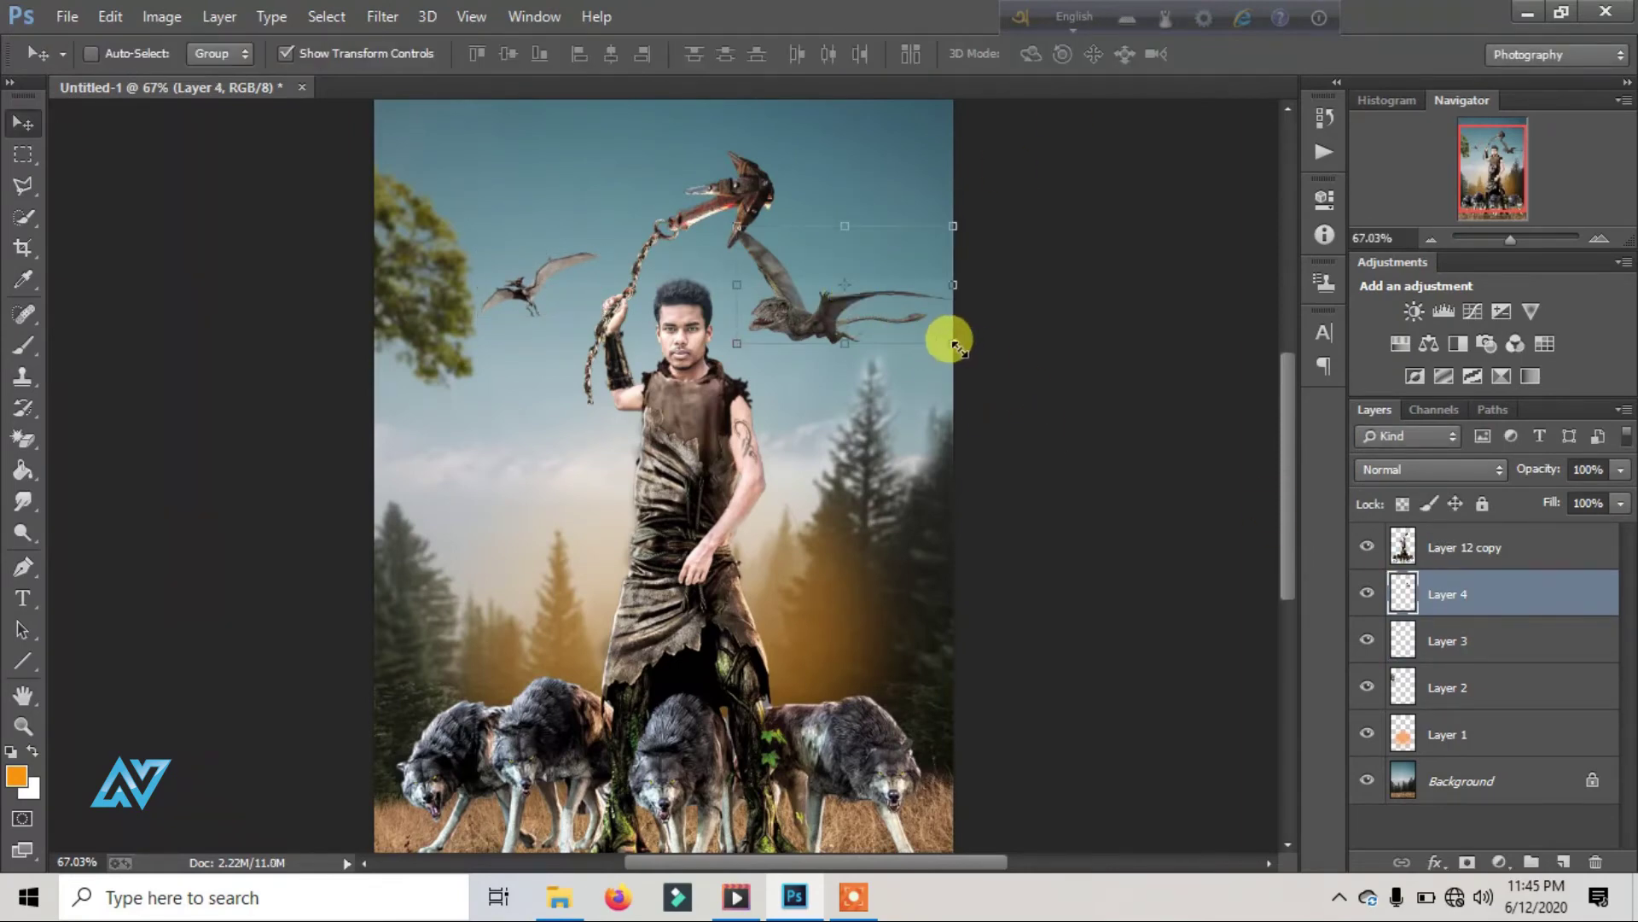
key(ctrl+t)
drag(855, 248, 866, 273)
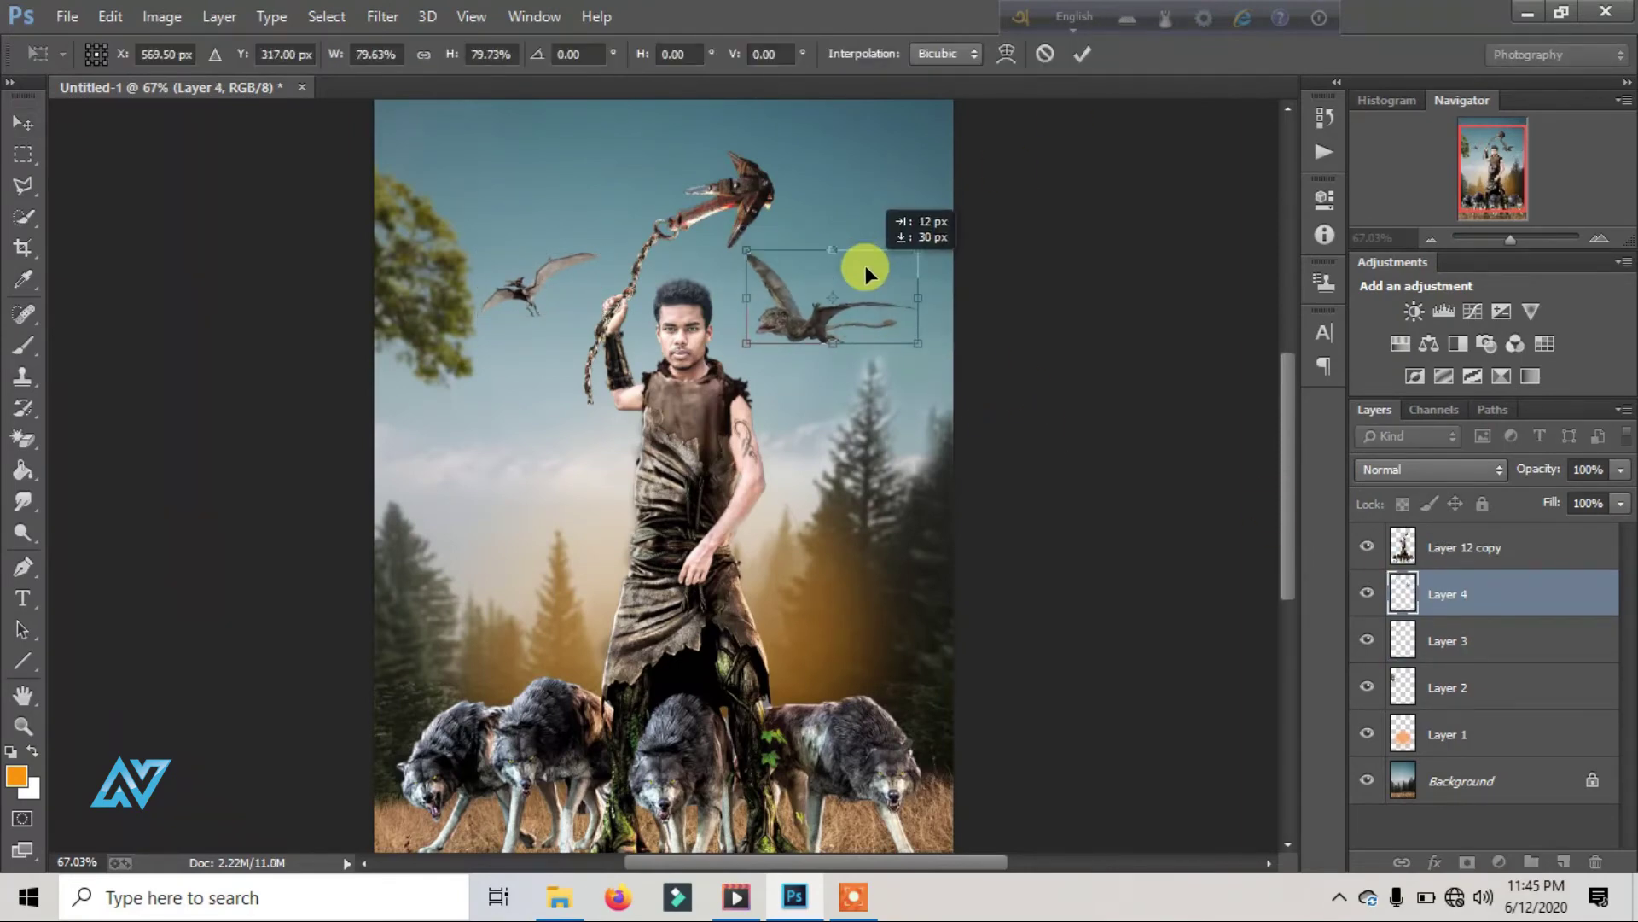
click(1082, 54)
click(853, 896)
click(1520, 810)
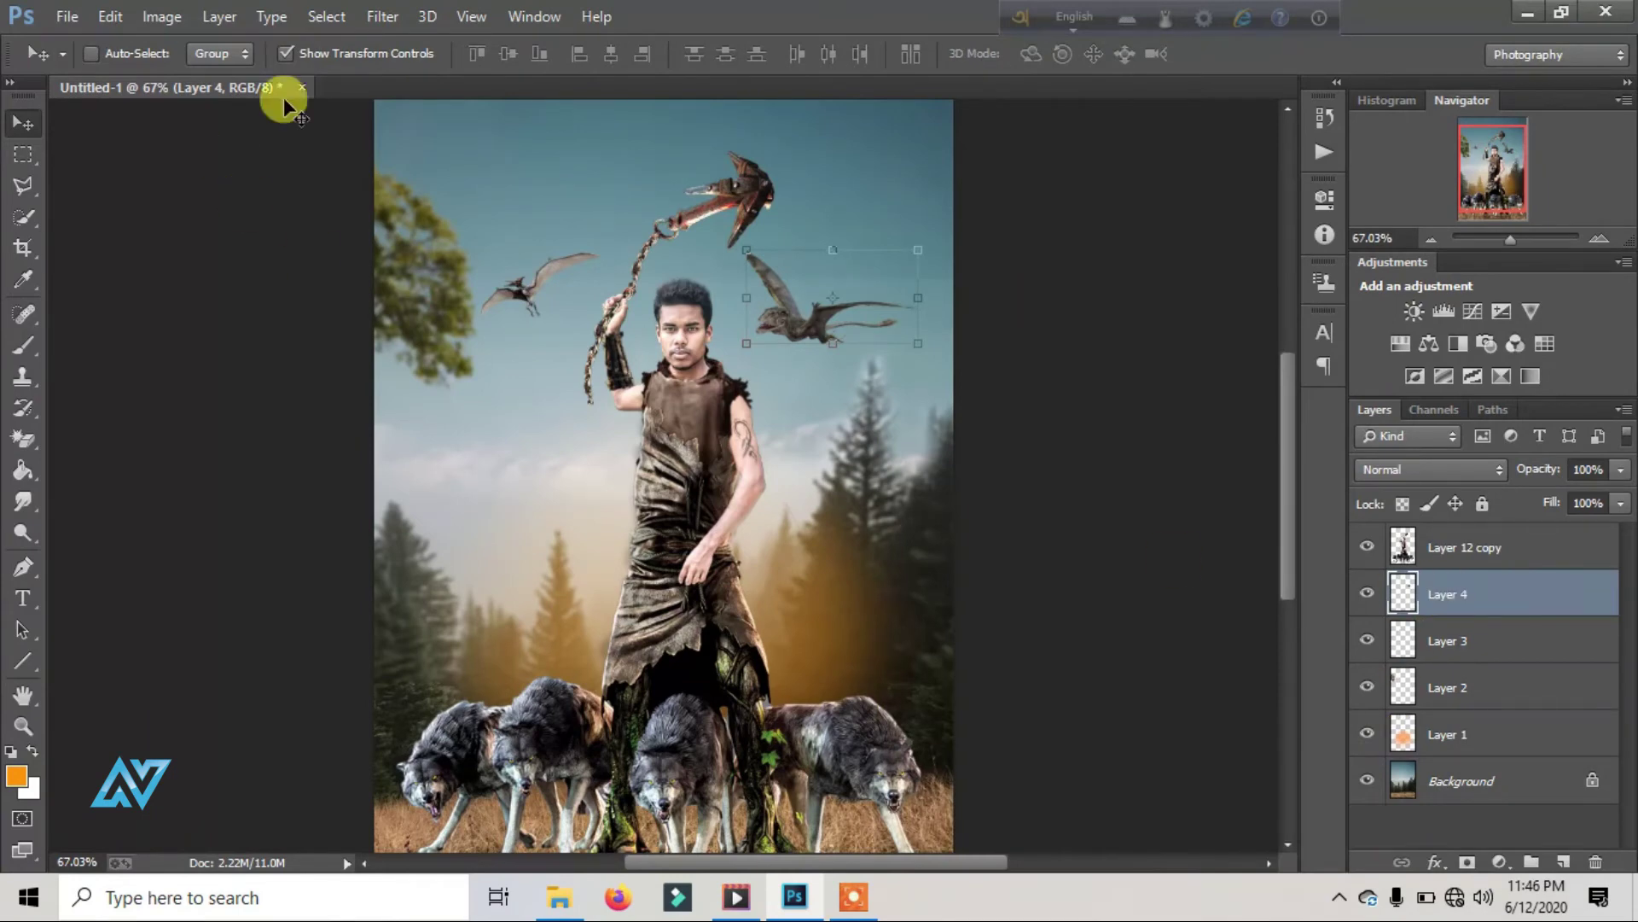
Step: Apply a 2.2-pixel Gaussian Blur to the right pterodactyl on Layer 4
click(384, 16)
click(755, 482)
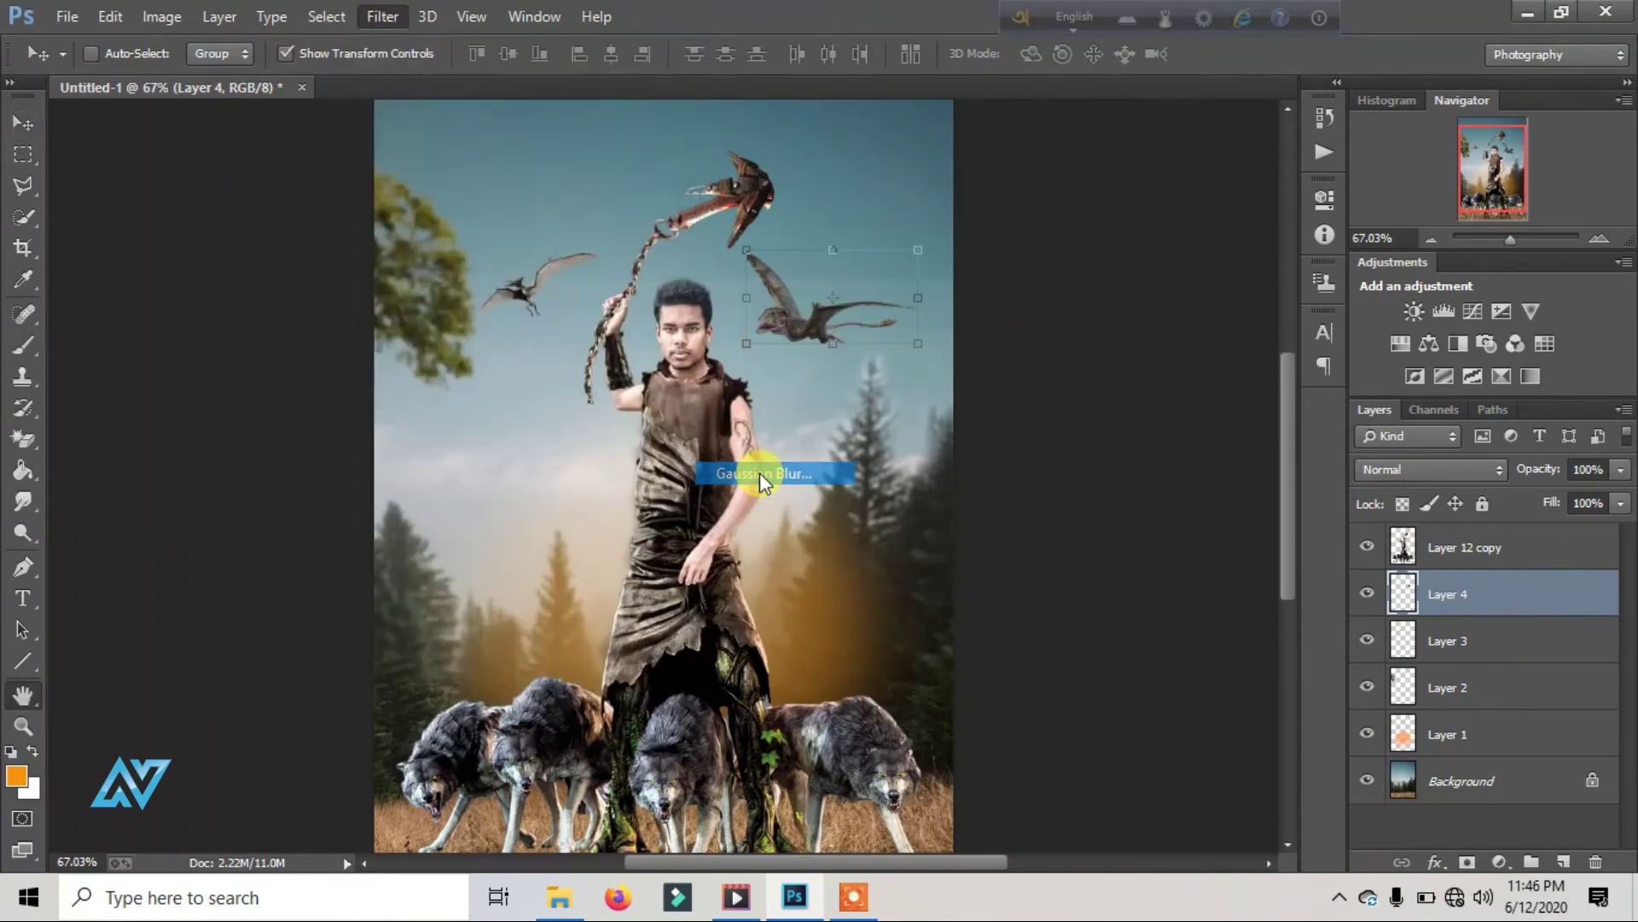
click(714, 461)
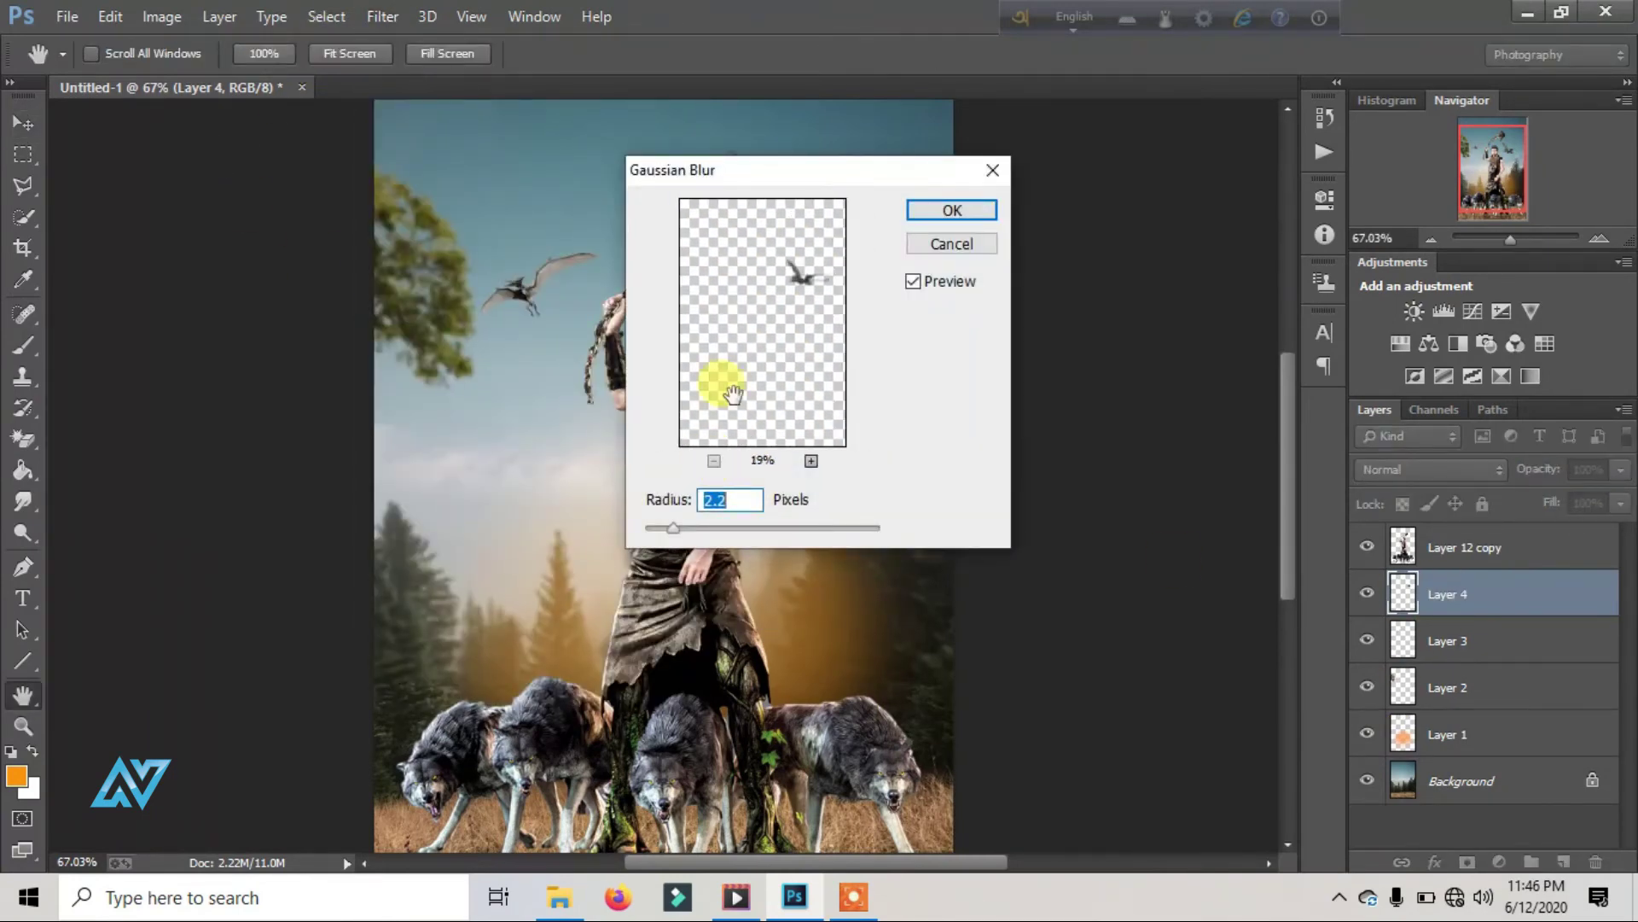
click(811, 461)
click(811, 461)
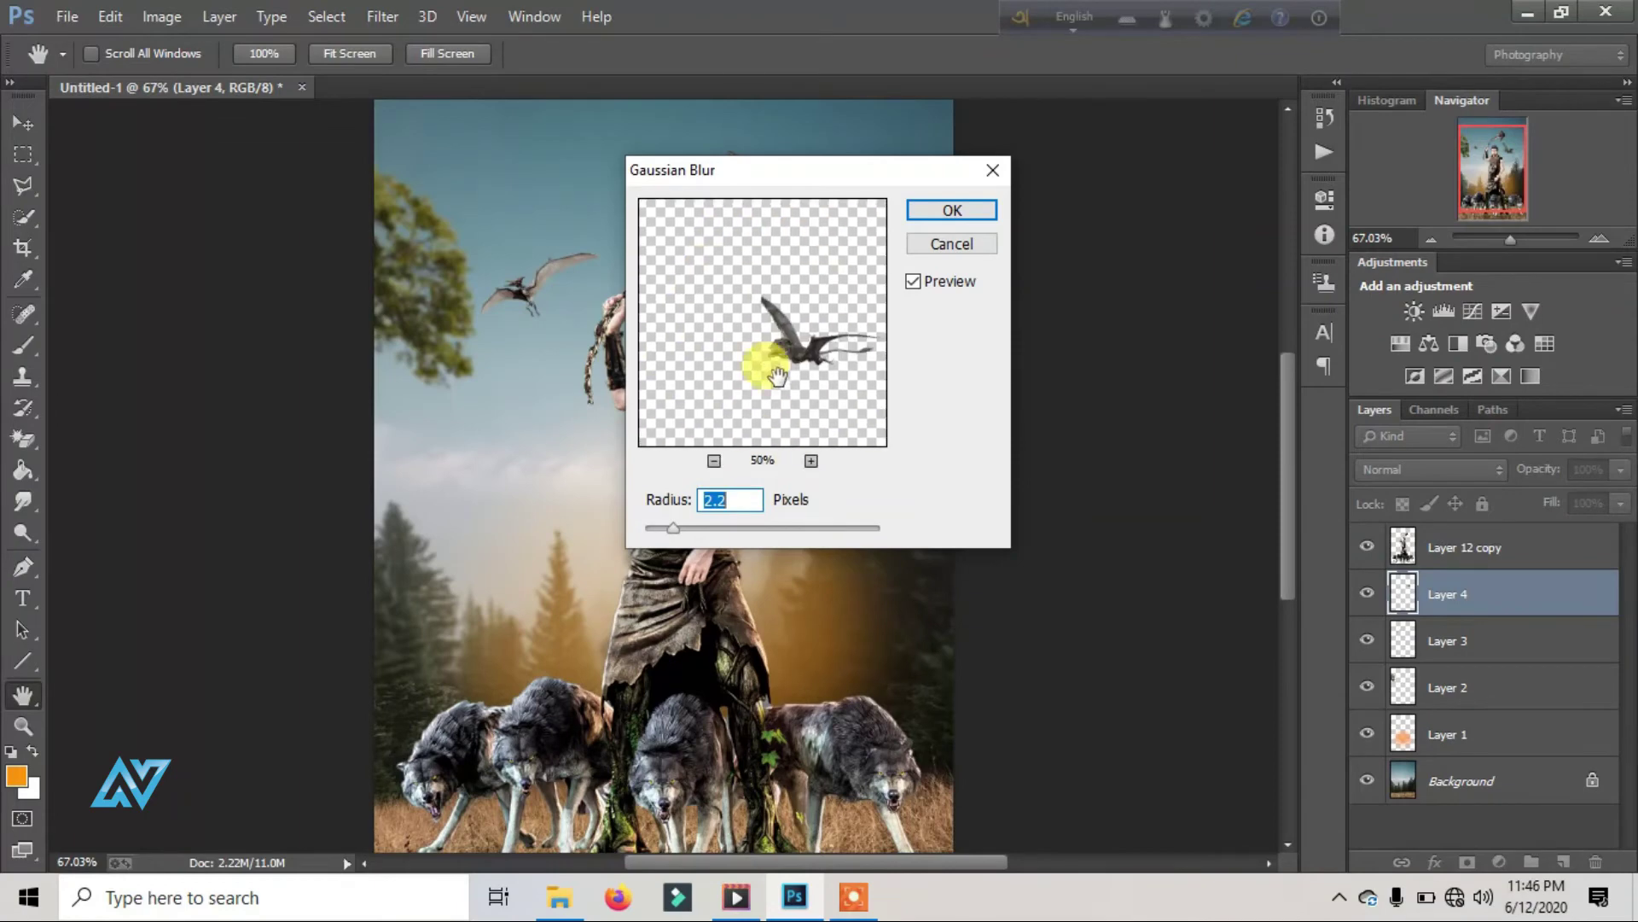
text(0.8)
click(967, 209)
Step: Give the left pterodactyl on Layer 3 a basic Blur plus a 0.8-pixel Gaussian Blur
click(1425, 640)
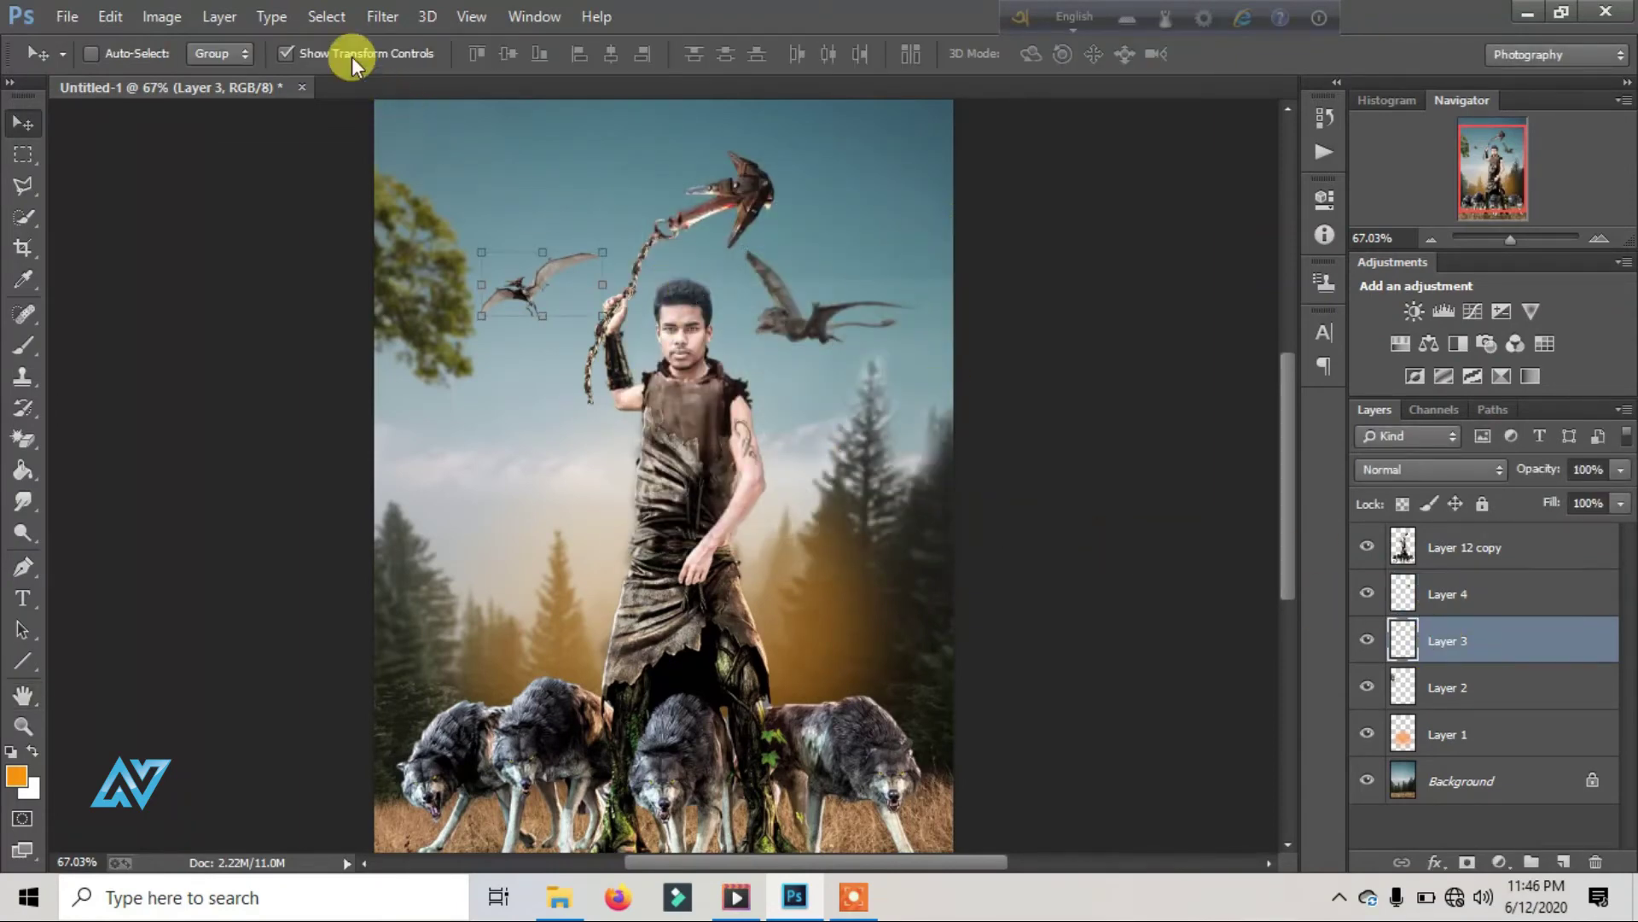
click(382, 16)
click(787, 403)
click(382, 17)
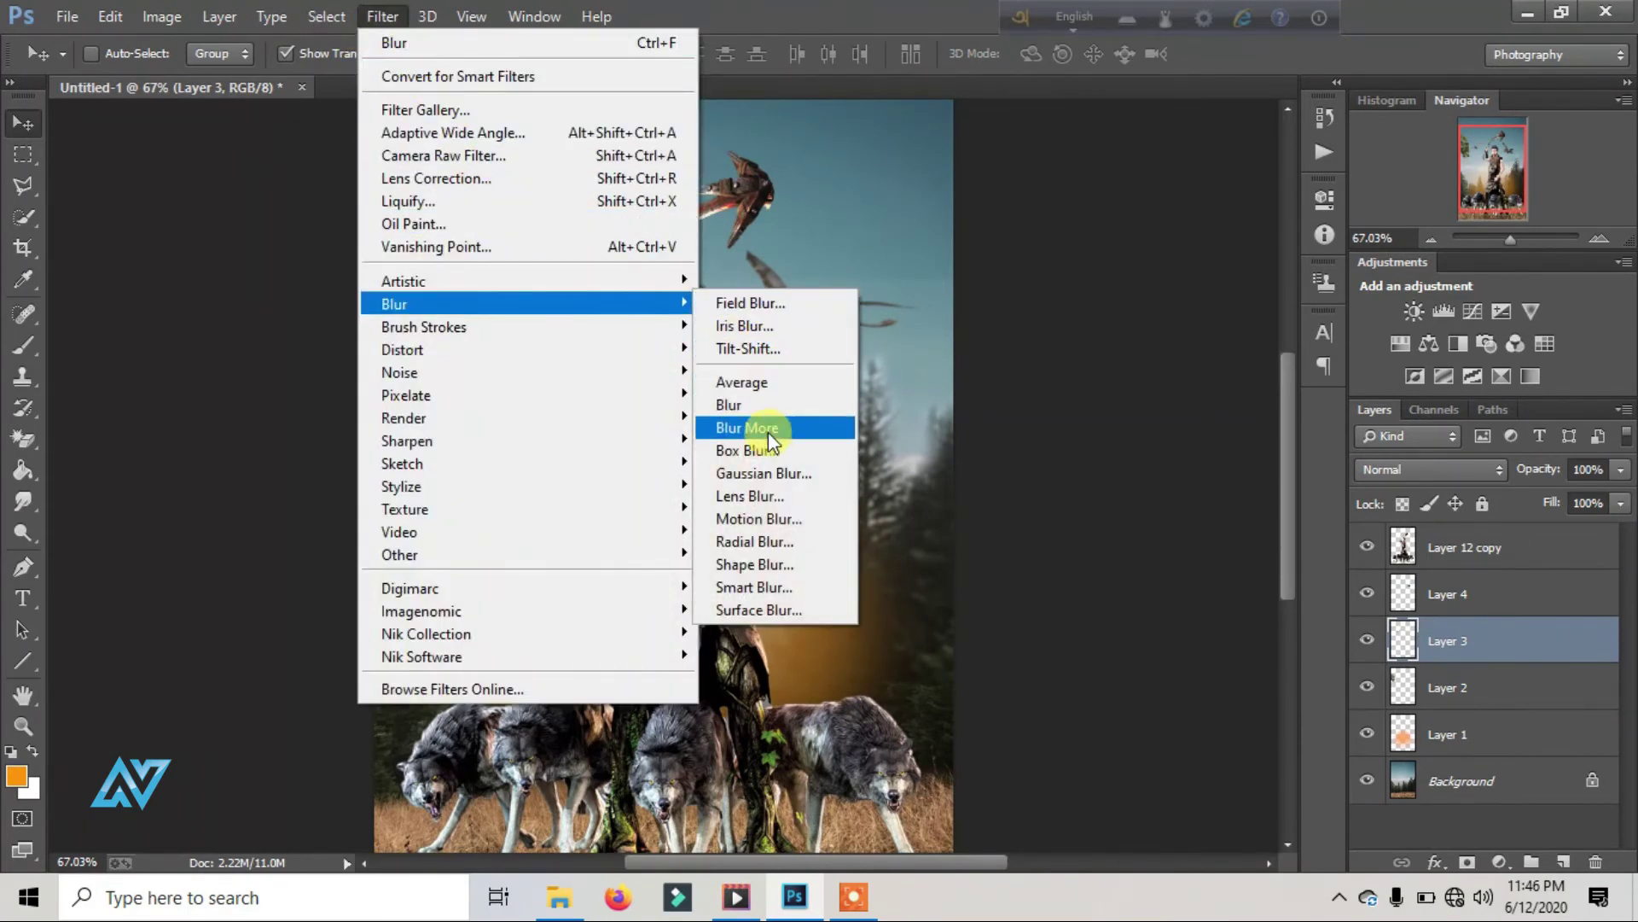
click(764, 474)
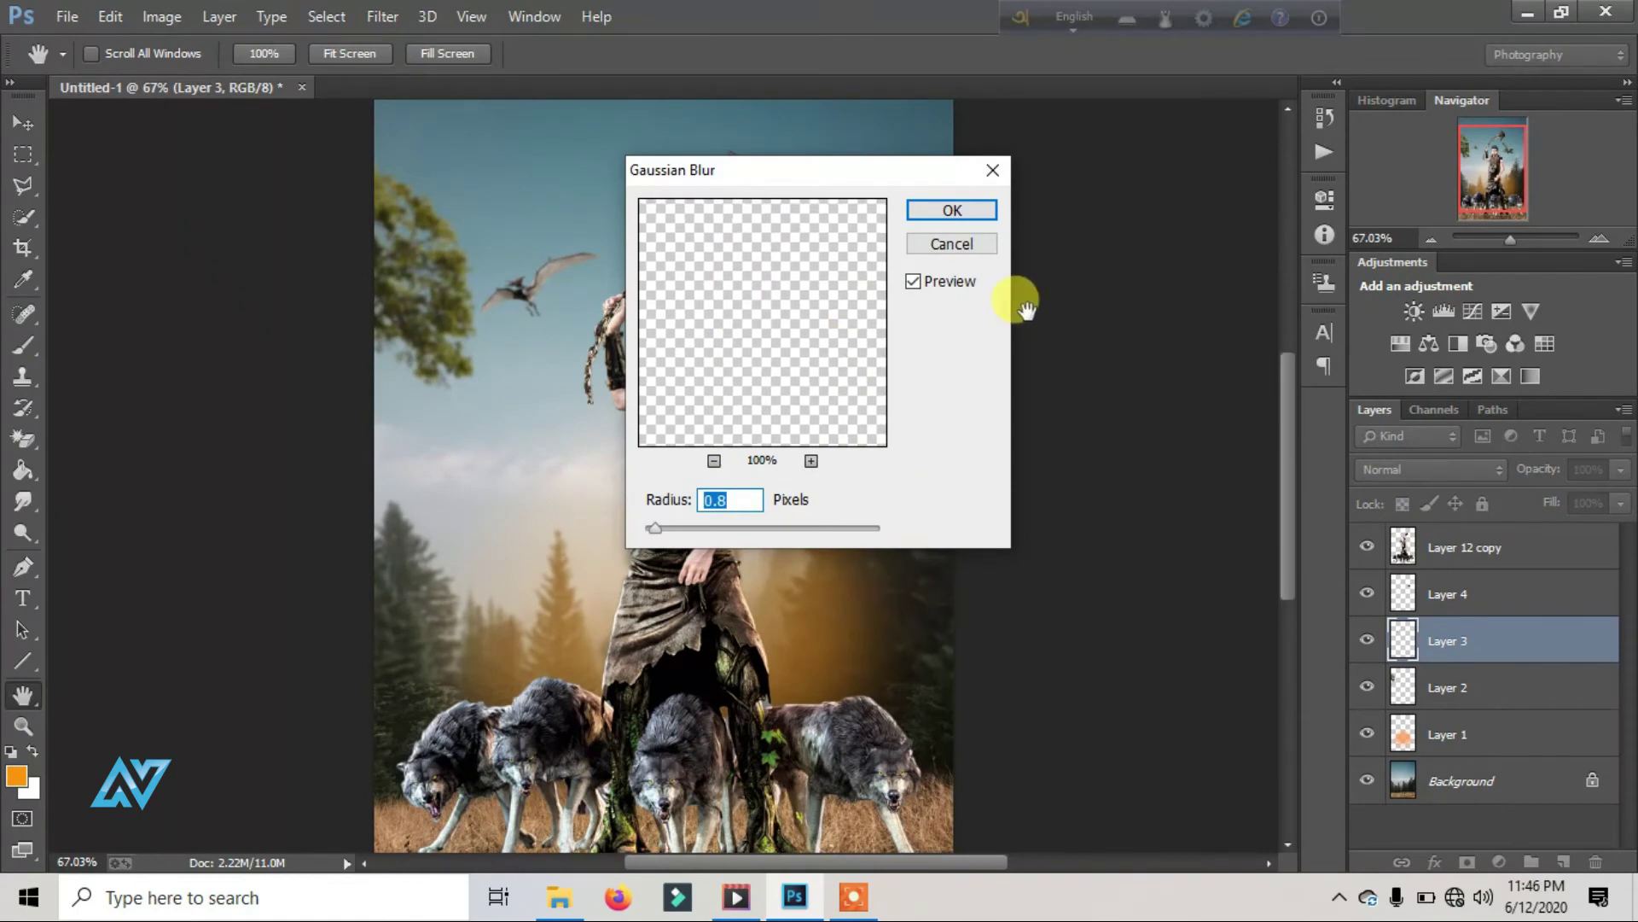
click(713, 462)
click(811, 461)
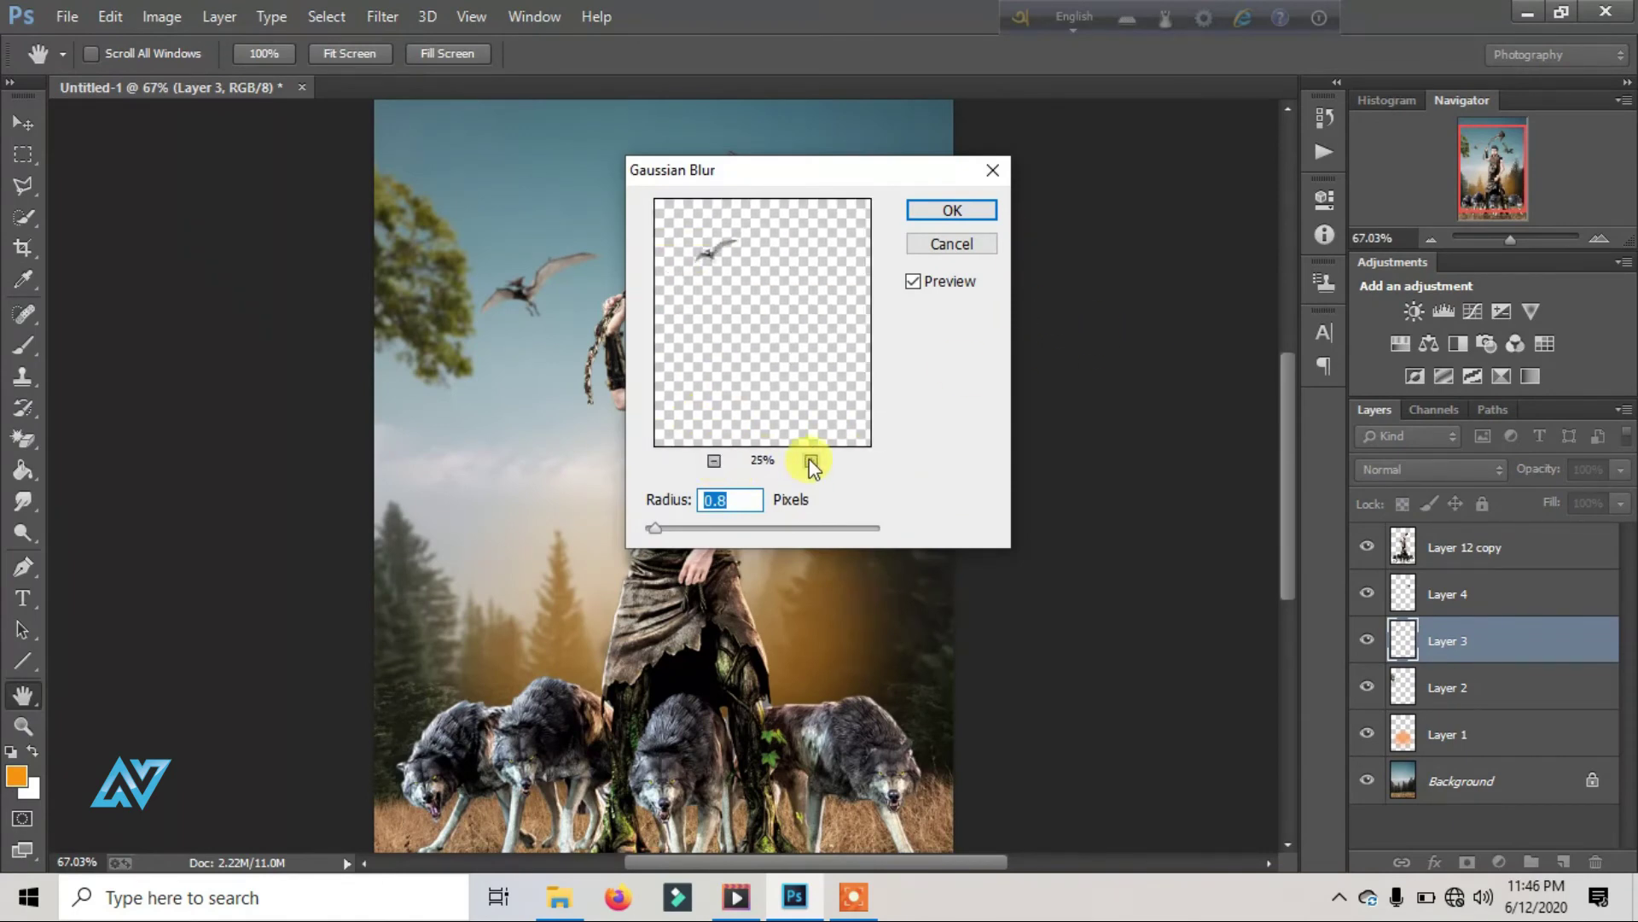
click(810, 460)
drag(862, 347, 879, 326)
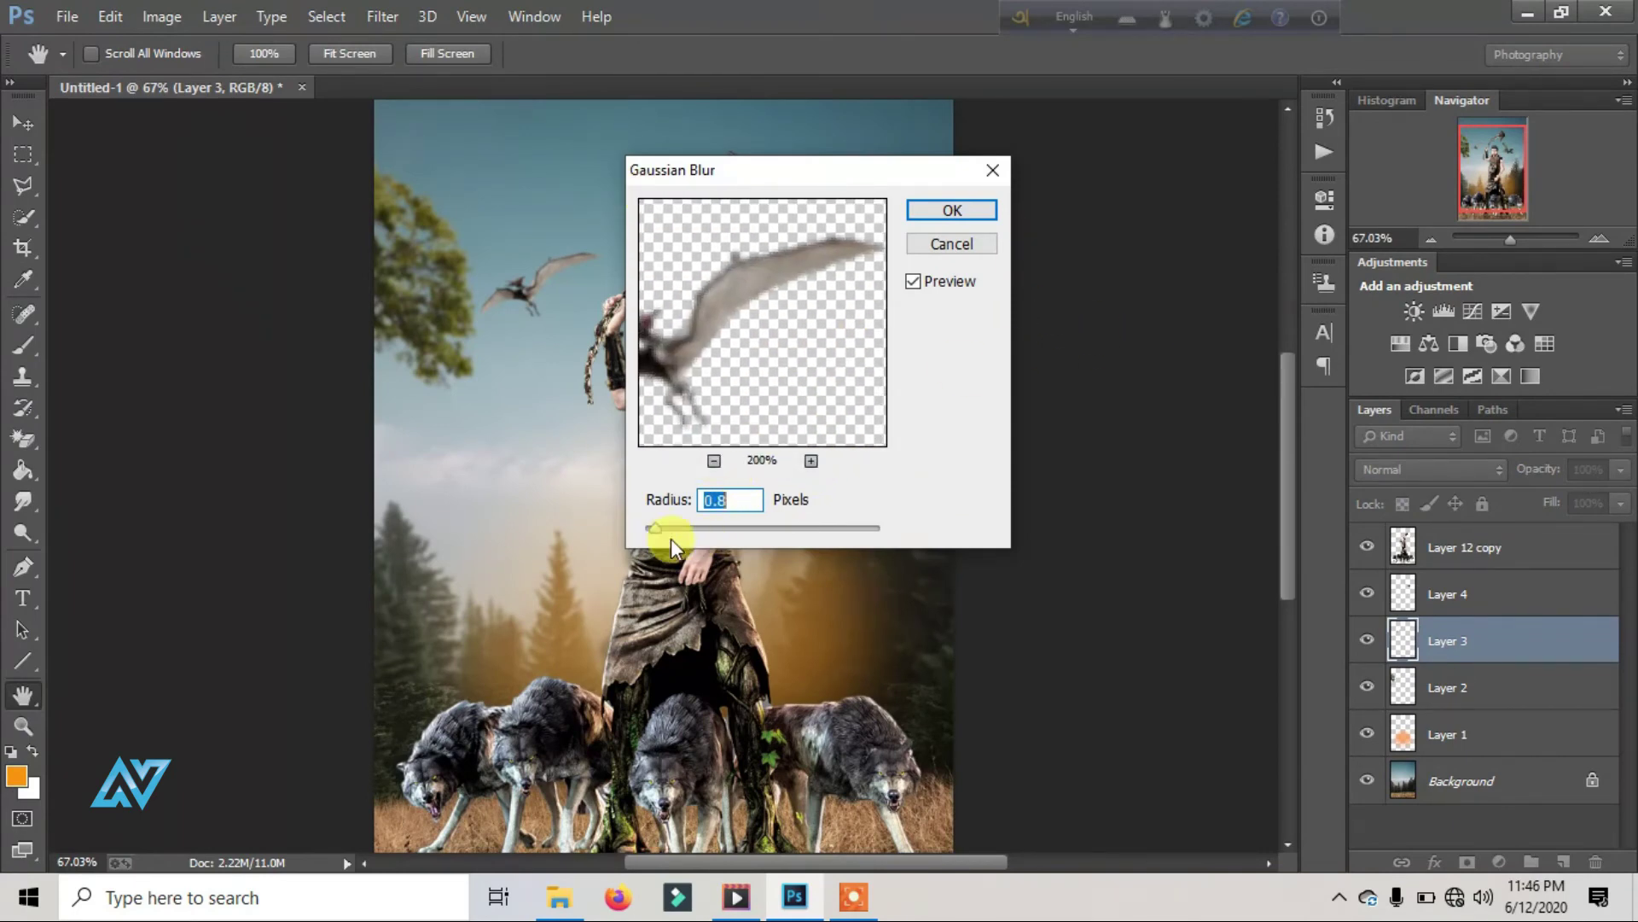
click(935, 216)
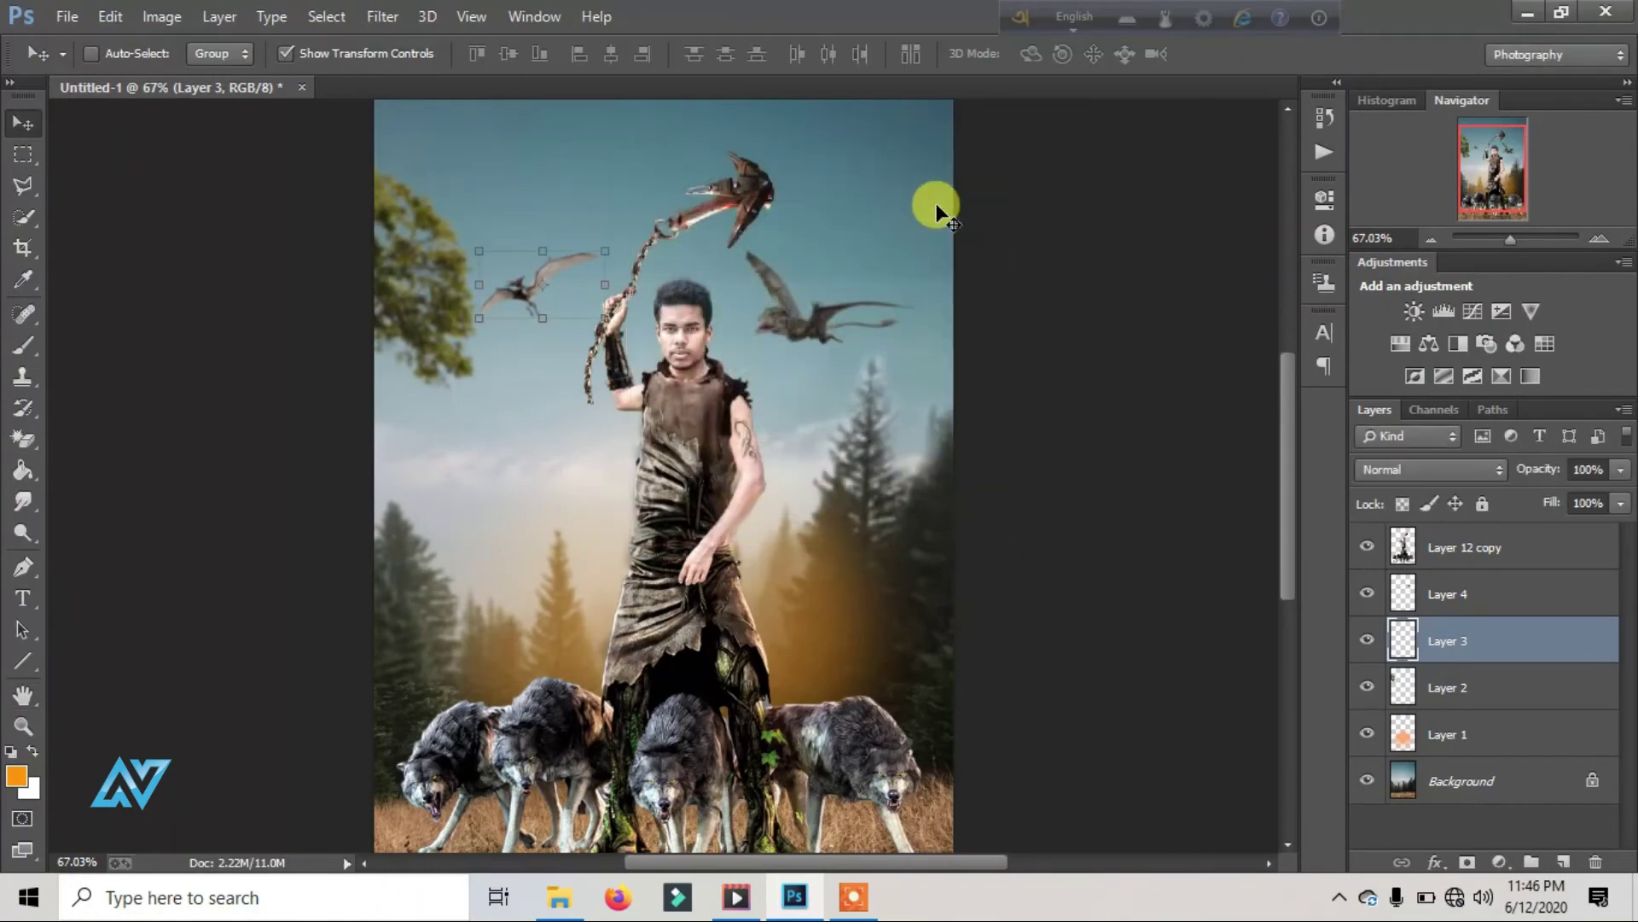
Step: Open the fire-sparks photo from the file browser
click(66, 16)
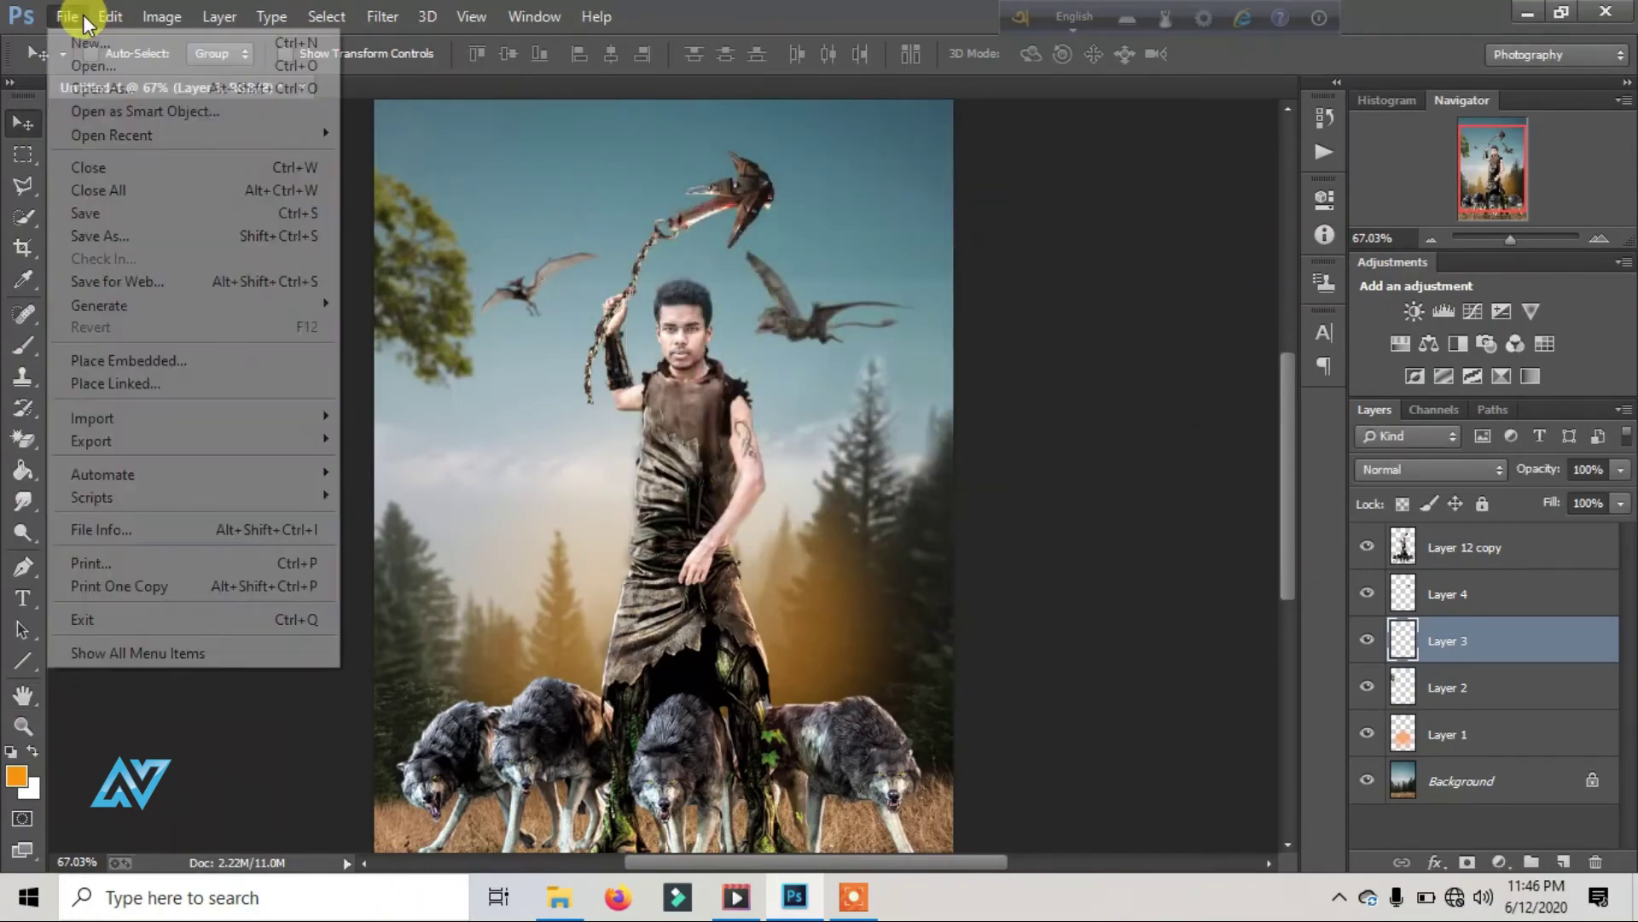
click(130, 63)
click(408, 308)
Step: Bring the fire sparks into the poster as the top layer, Layer 5, blended with Screen
double_click(408, 307)
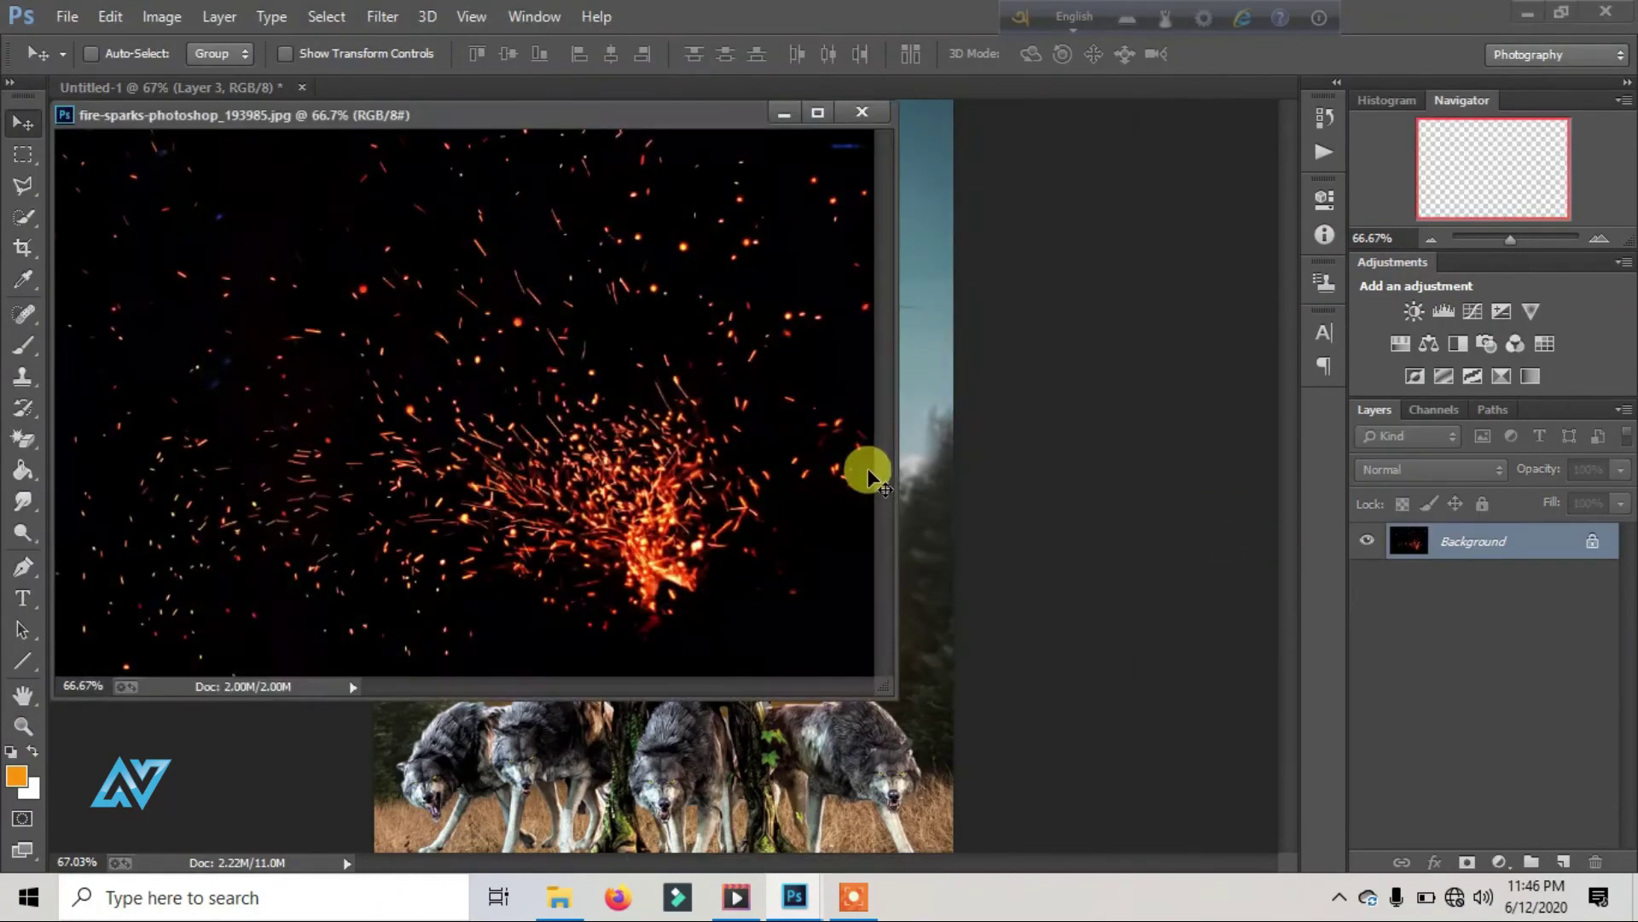
drag(863, 465, 925, 567)
click(864, 113)
drag(1451, 622, 1463, 531)
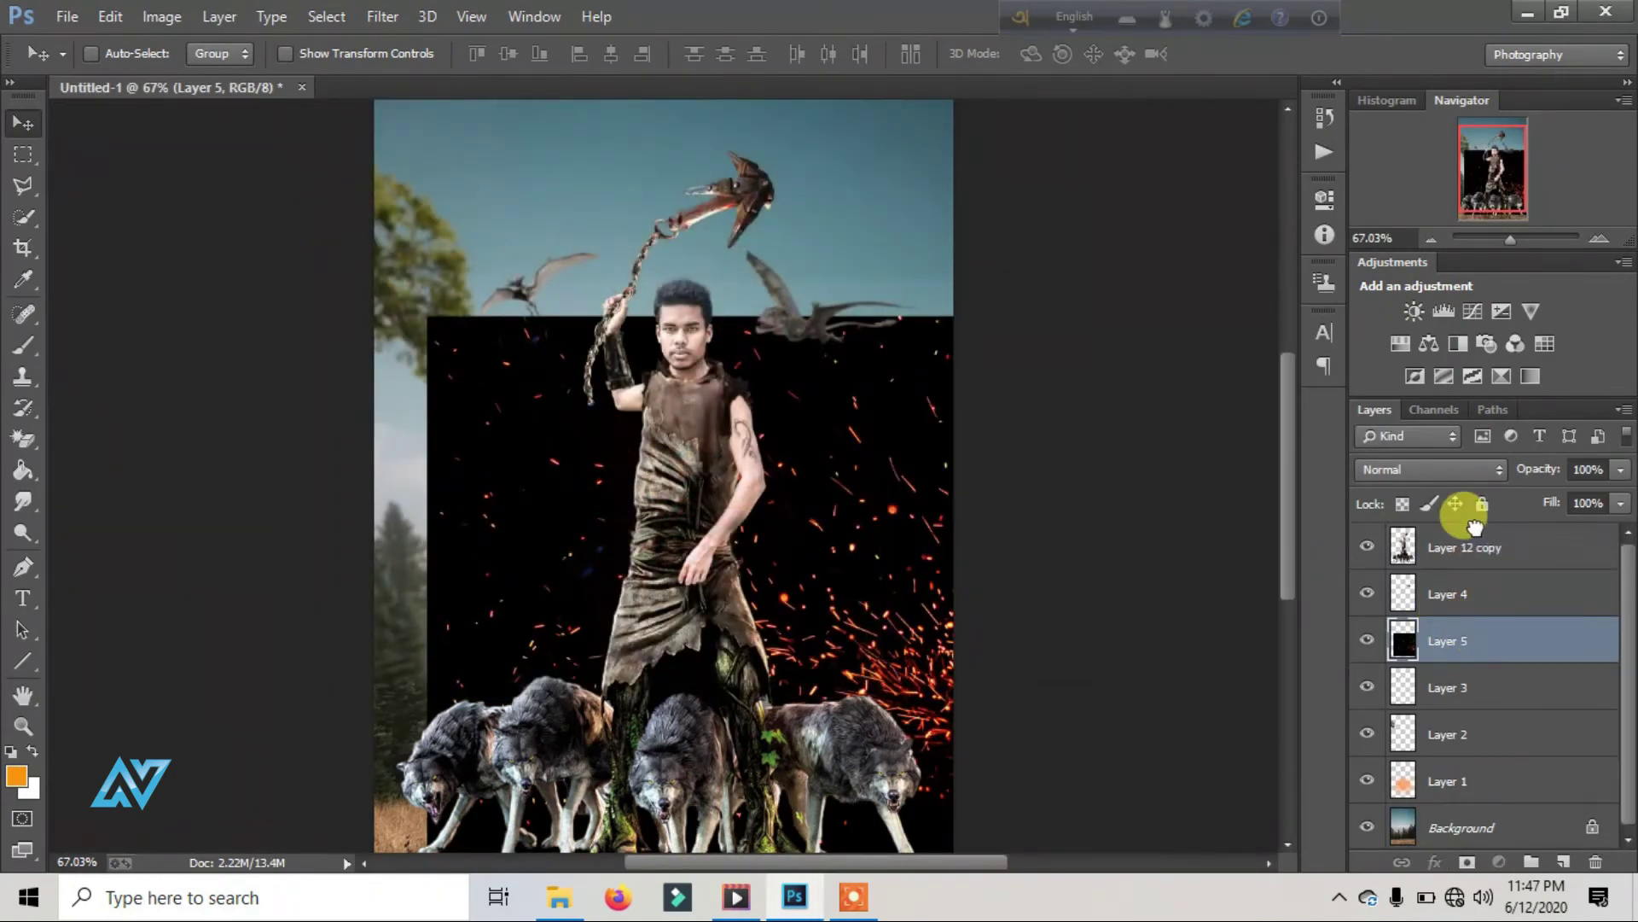
drag(624, 482, 741, 518)
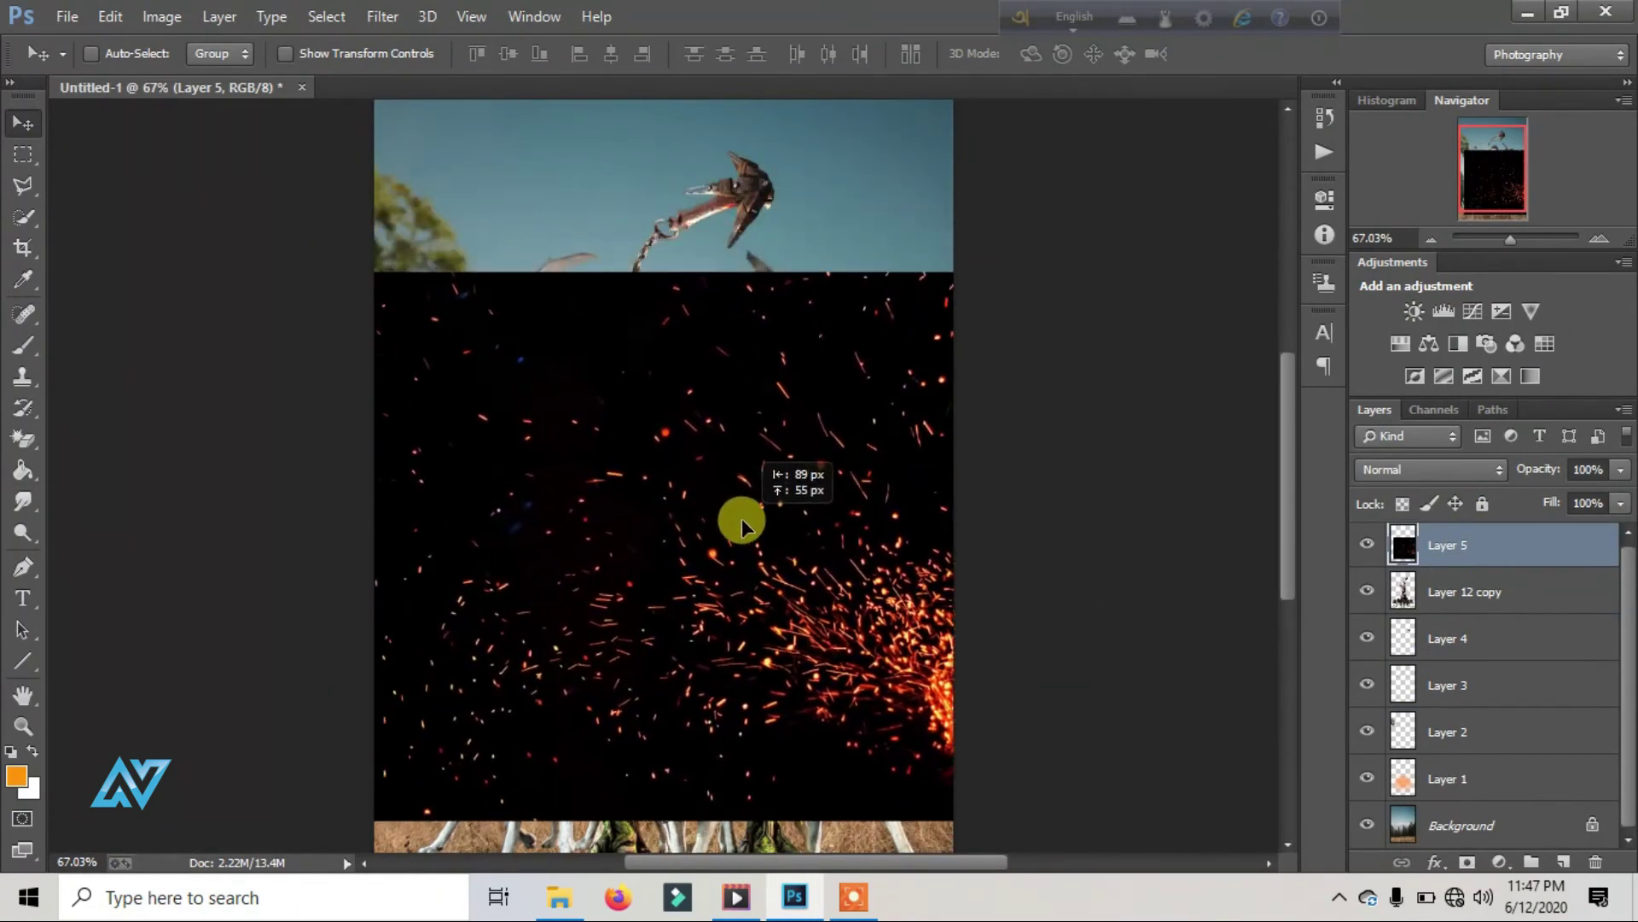
click(1442, 470)
click(1374, 203)
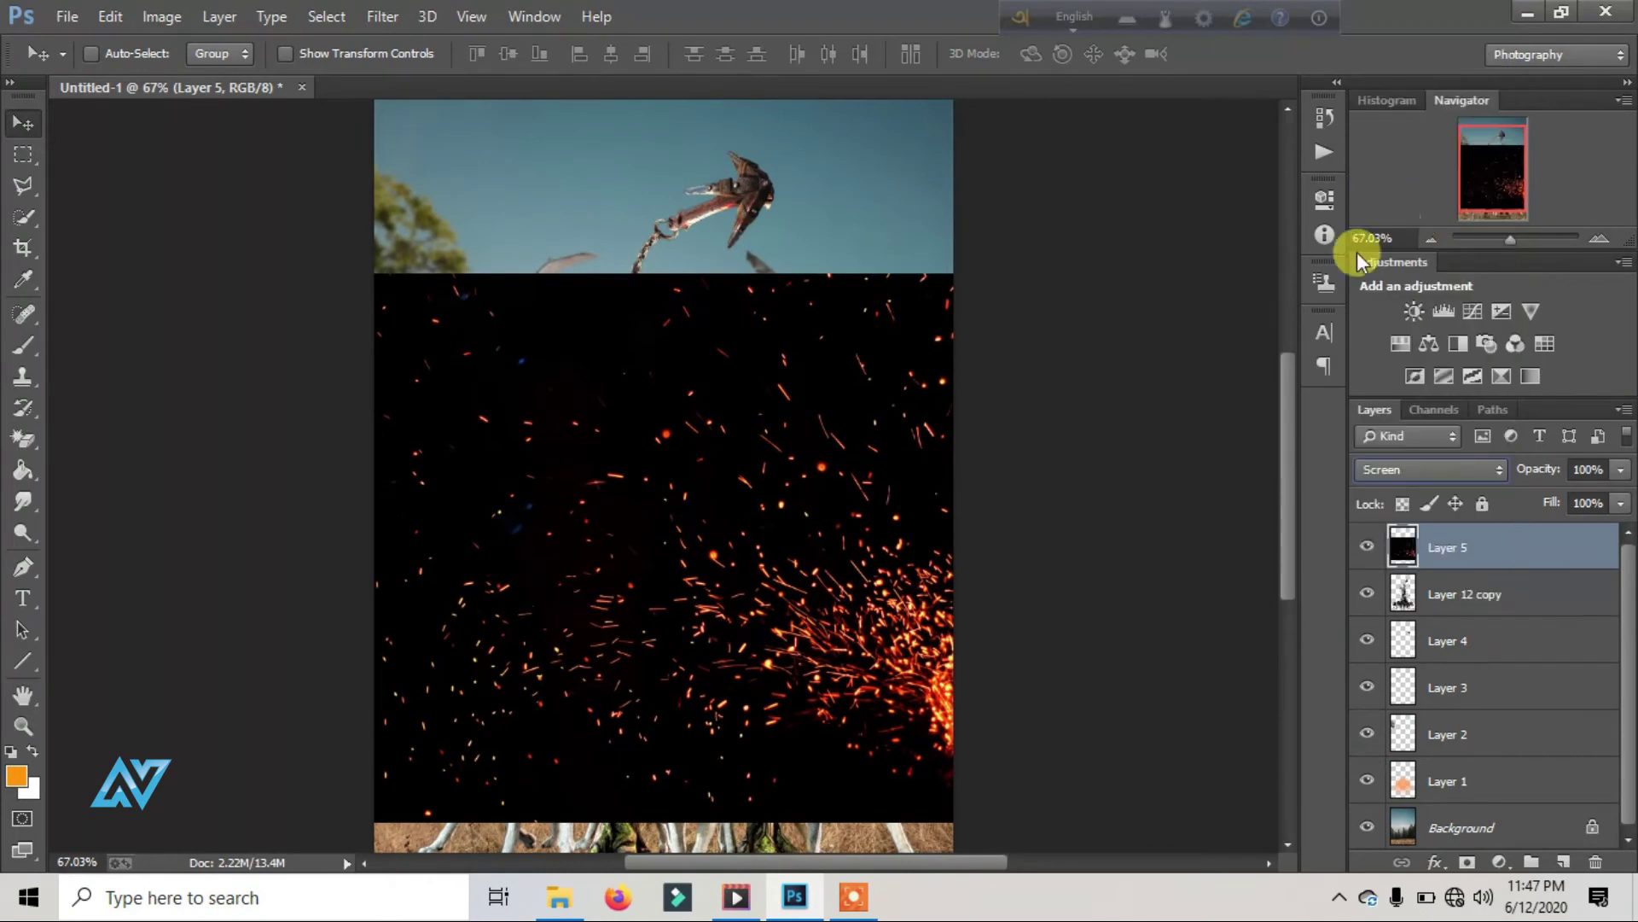
mouse_move(905, 636)
mouse_down()
mouse_move(817, 636)
mouse_move(836, 633)
mouse_up()
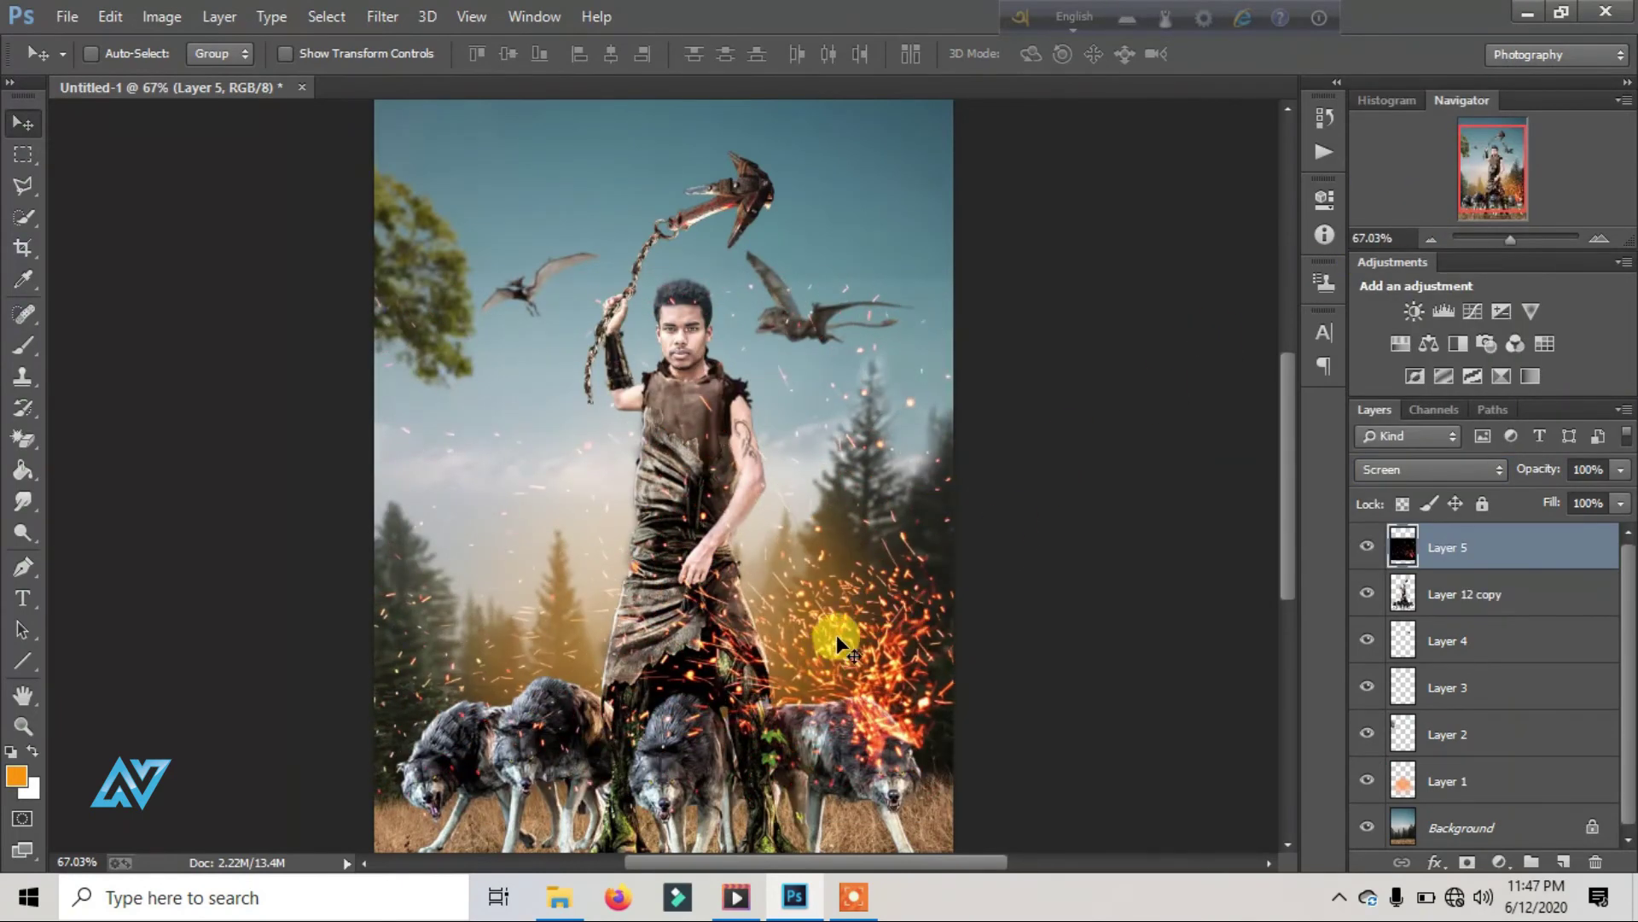
Step: Tilt the sparks about -17 degrees and add a 0-degree, 22-pixel Motion Blur
click(362, 58)
drag(1120, 256, 956, 175)
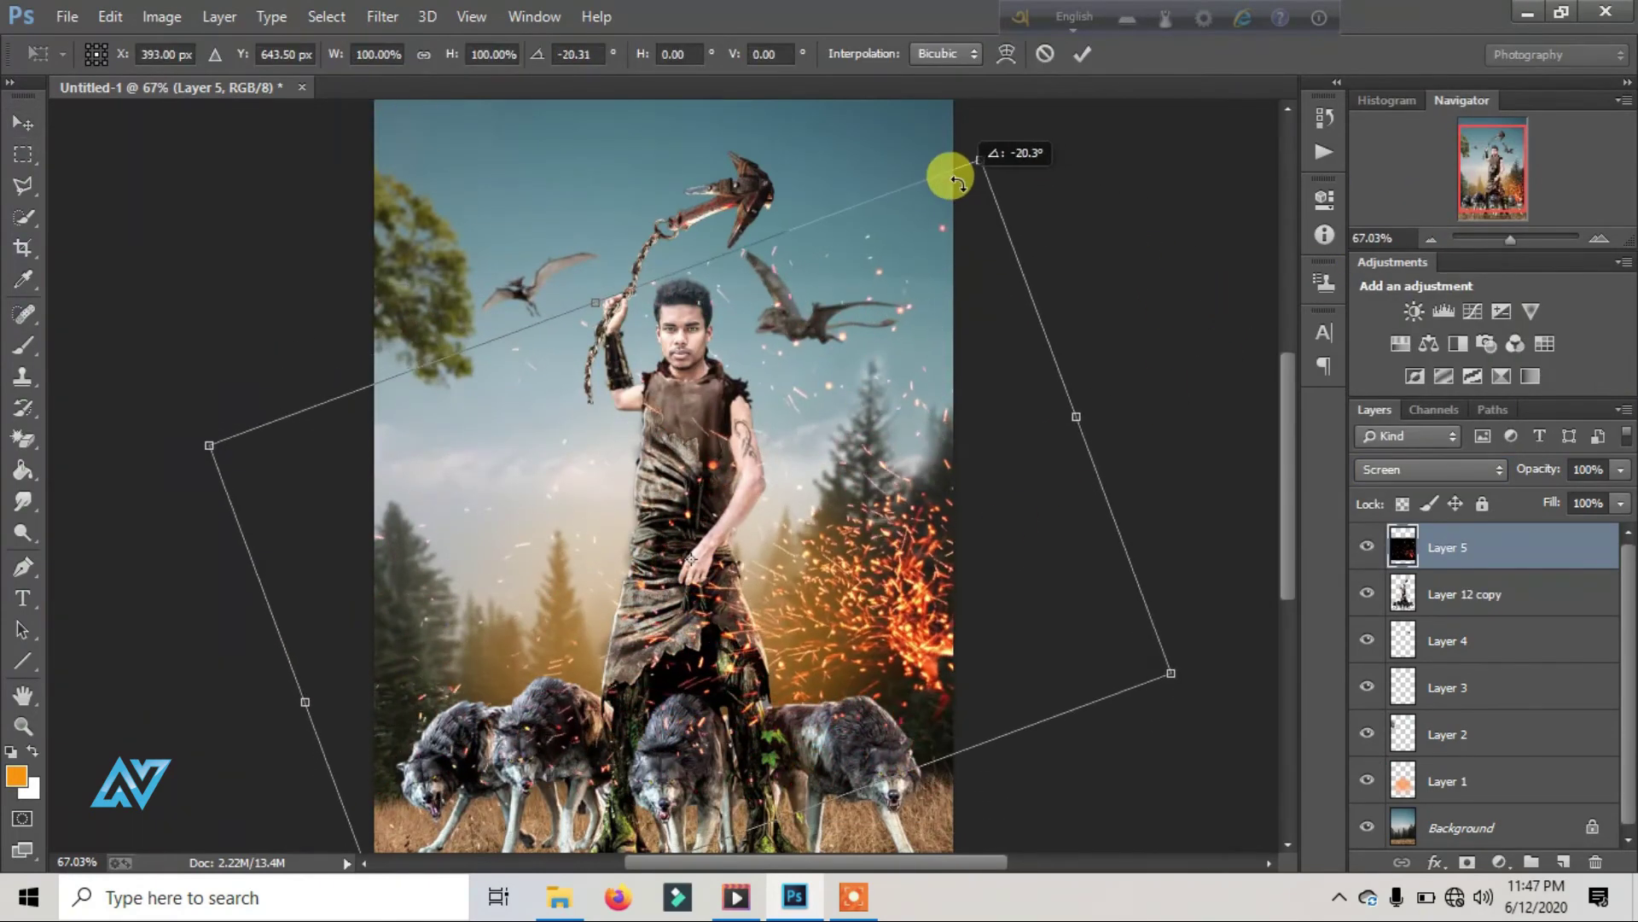
drag(946, 541, 961, 575)
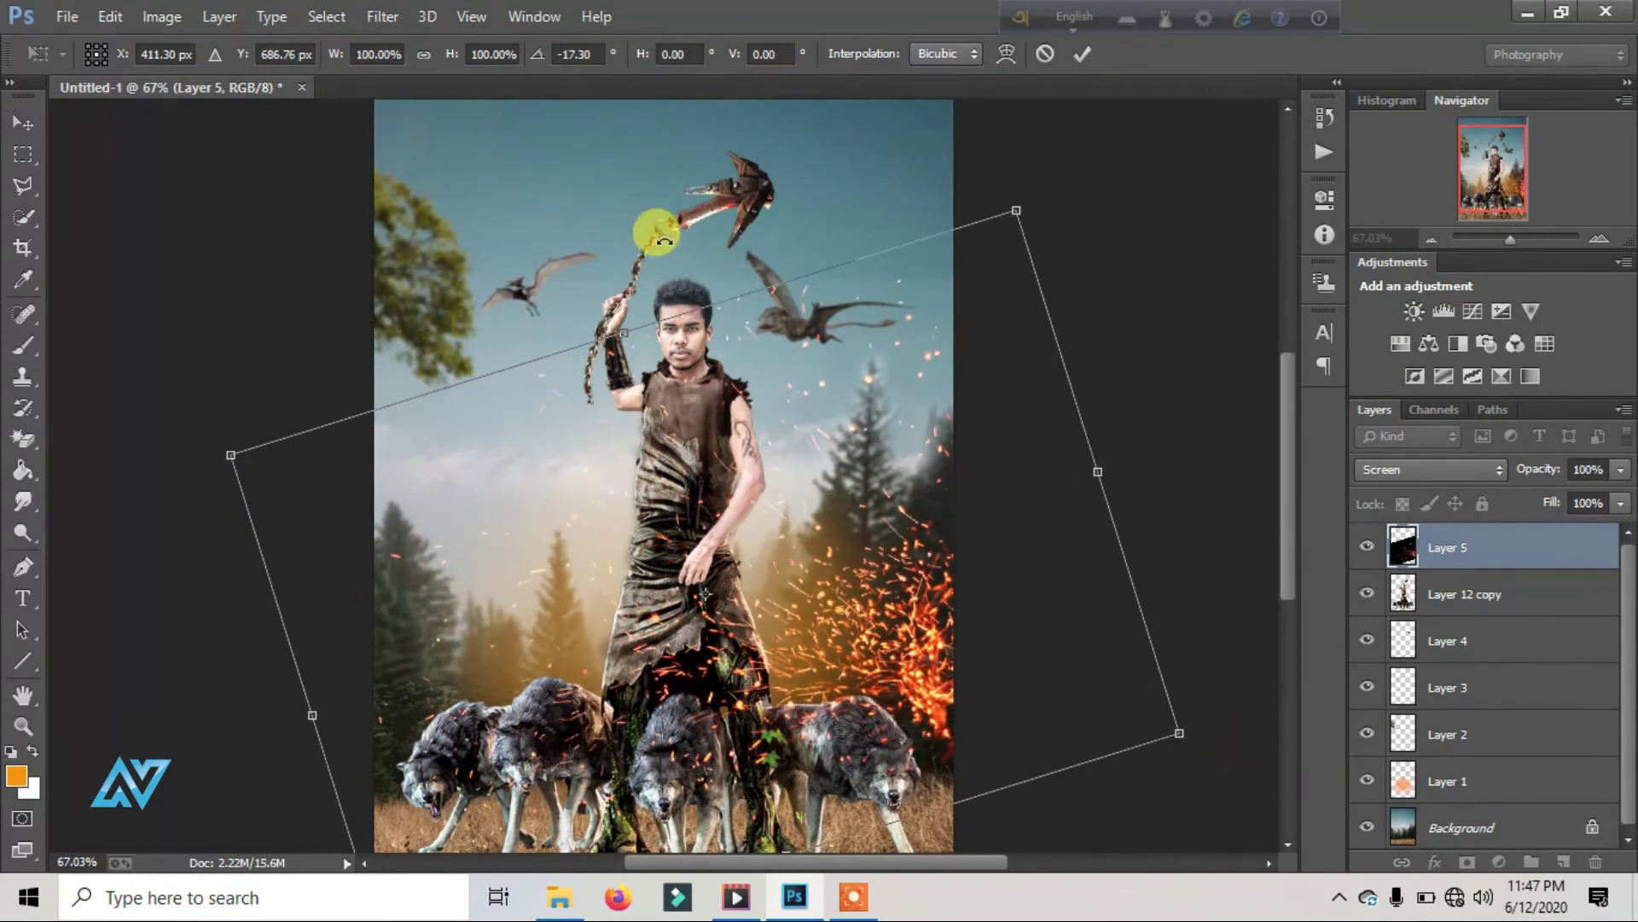
click(1077, 55)
click(382, 16)
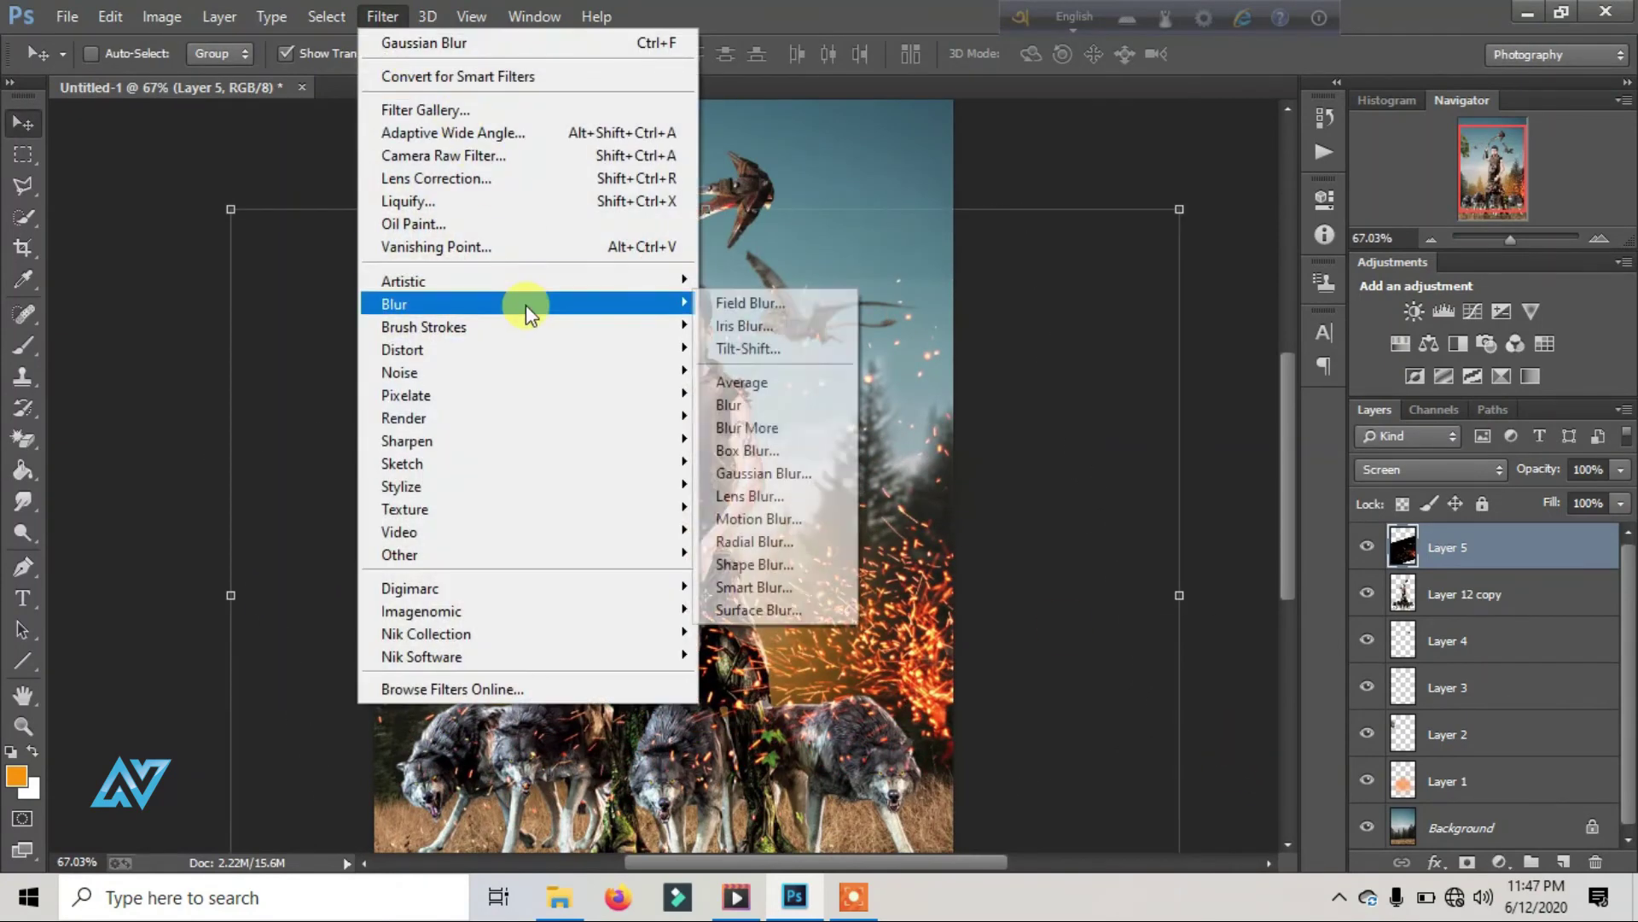
click(817, 512)
drag(174, 802, 165, 807)
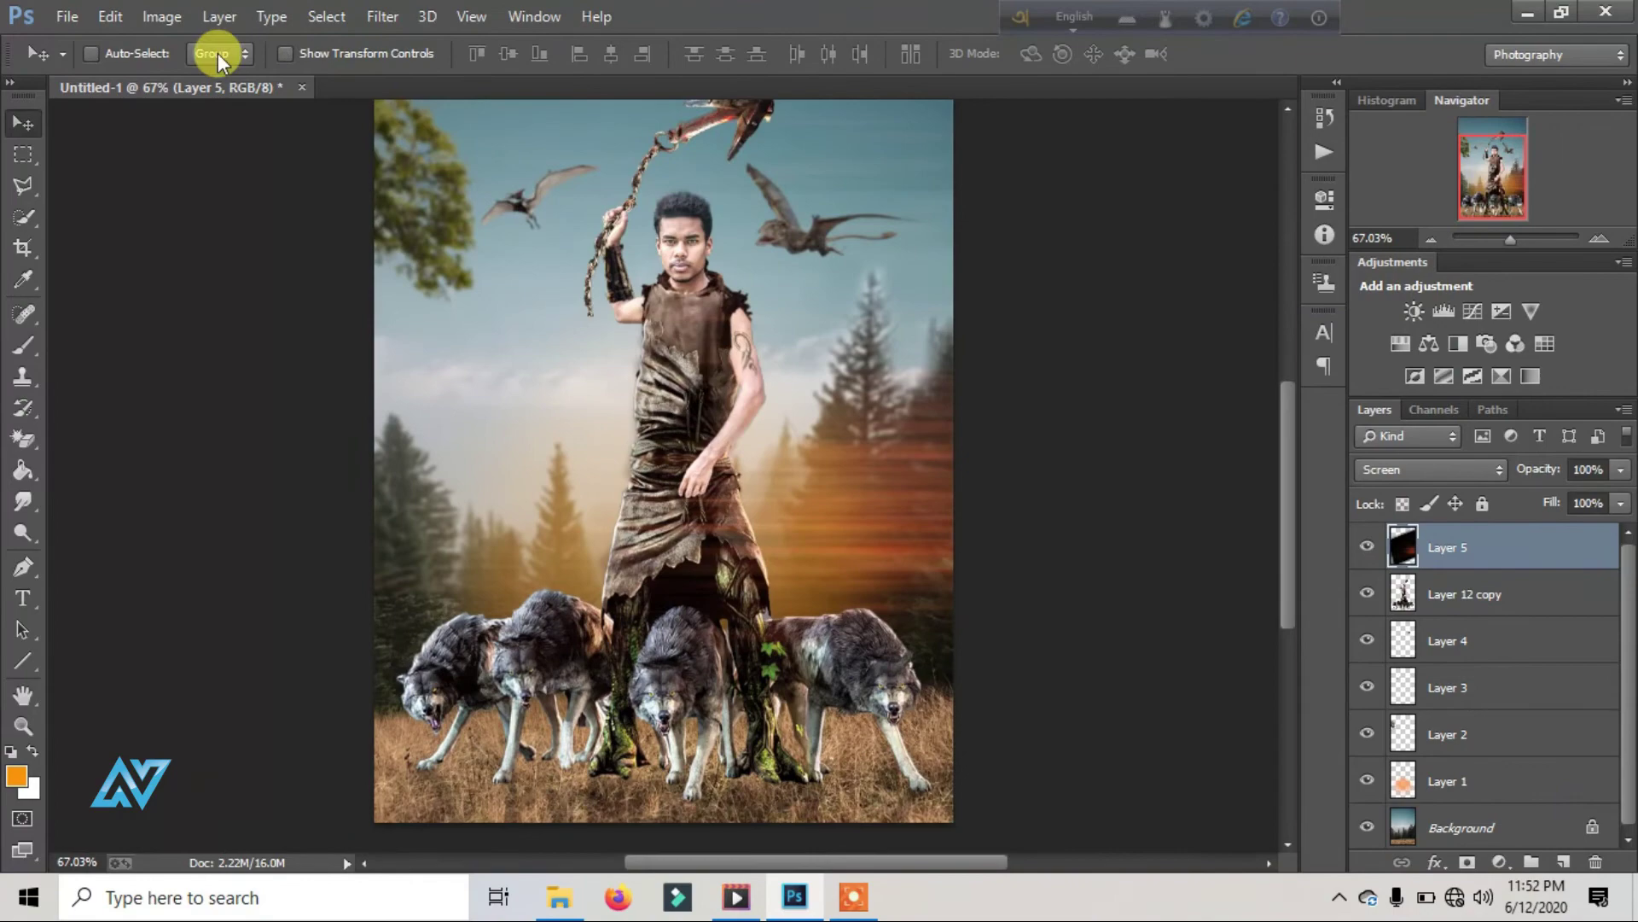
Step: Open the dead tree image and magic-erase the white background around it
click(67, 16)
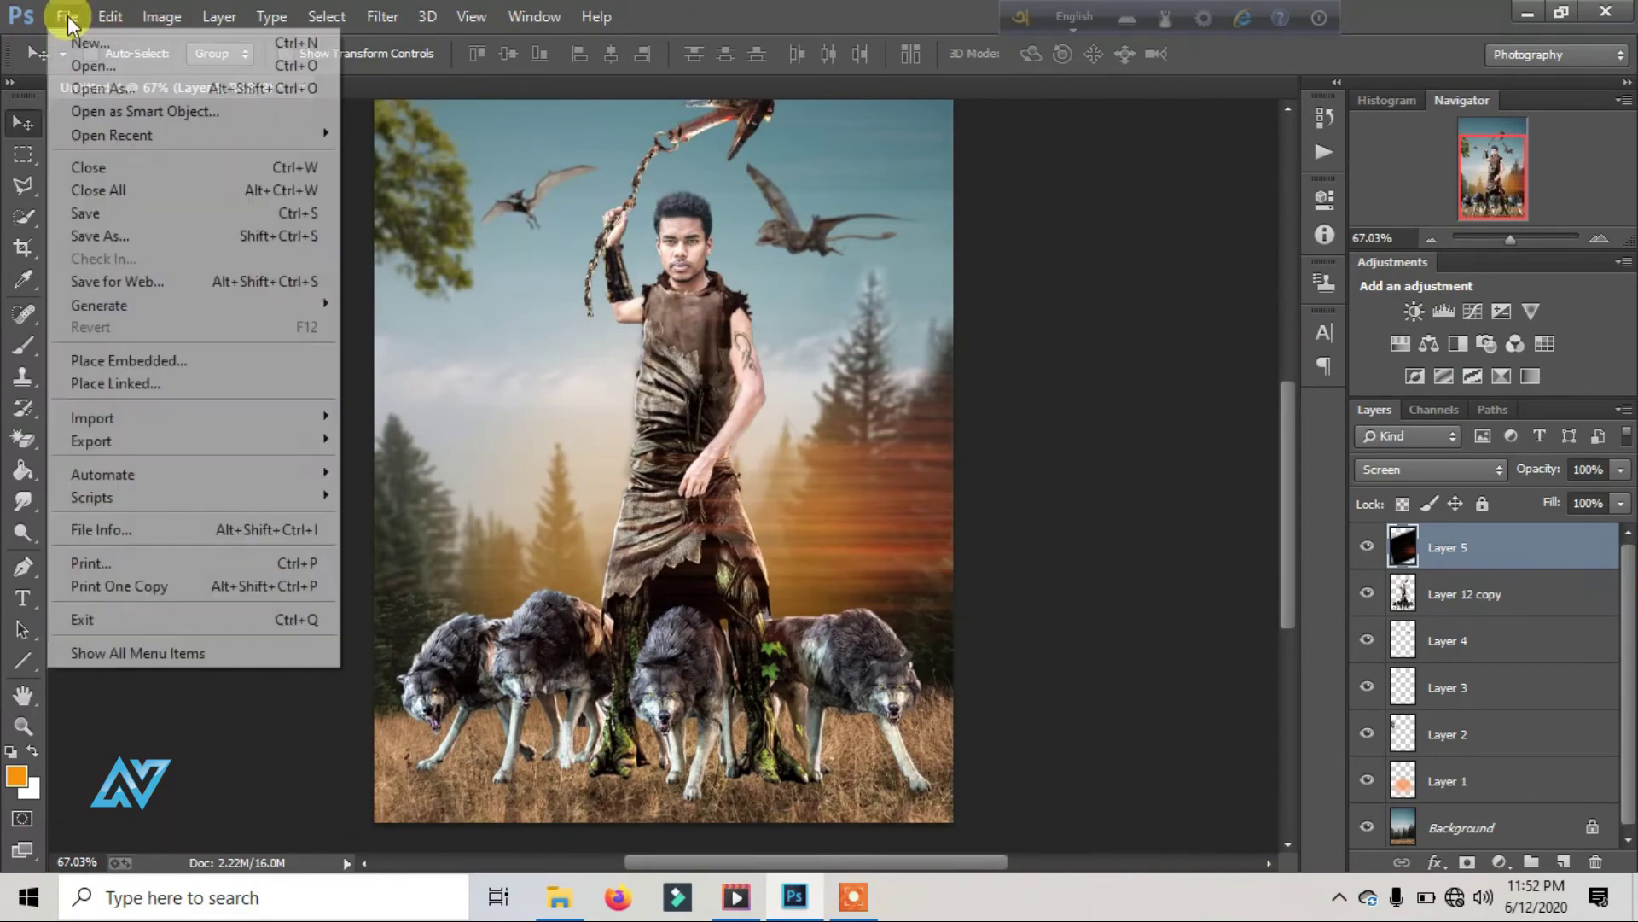
click(123, 68)
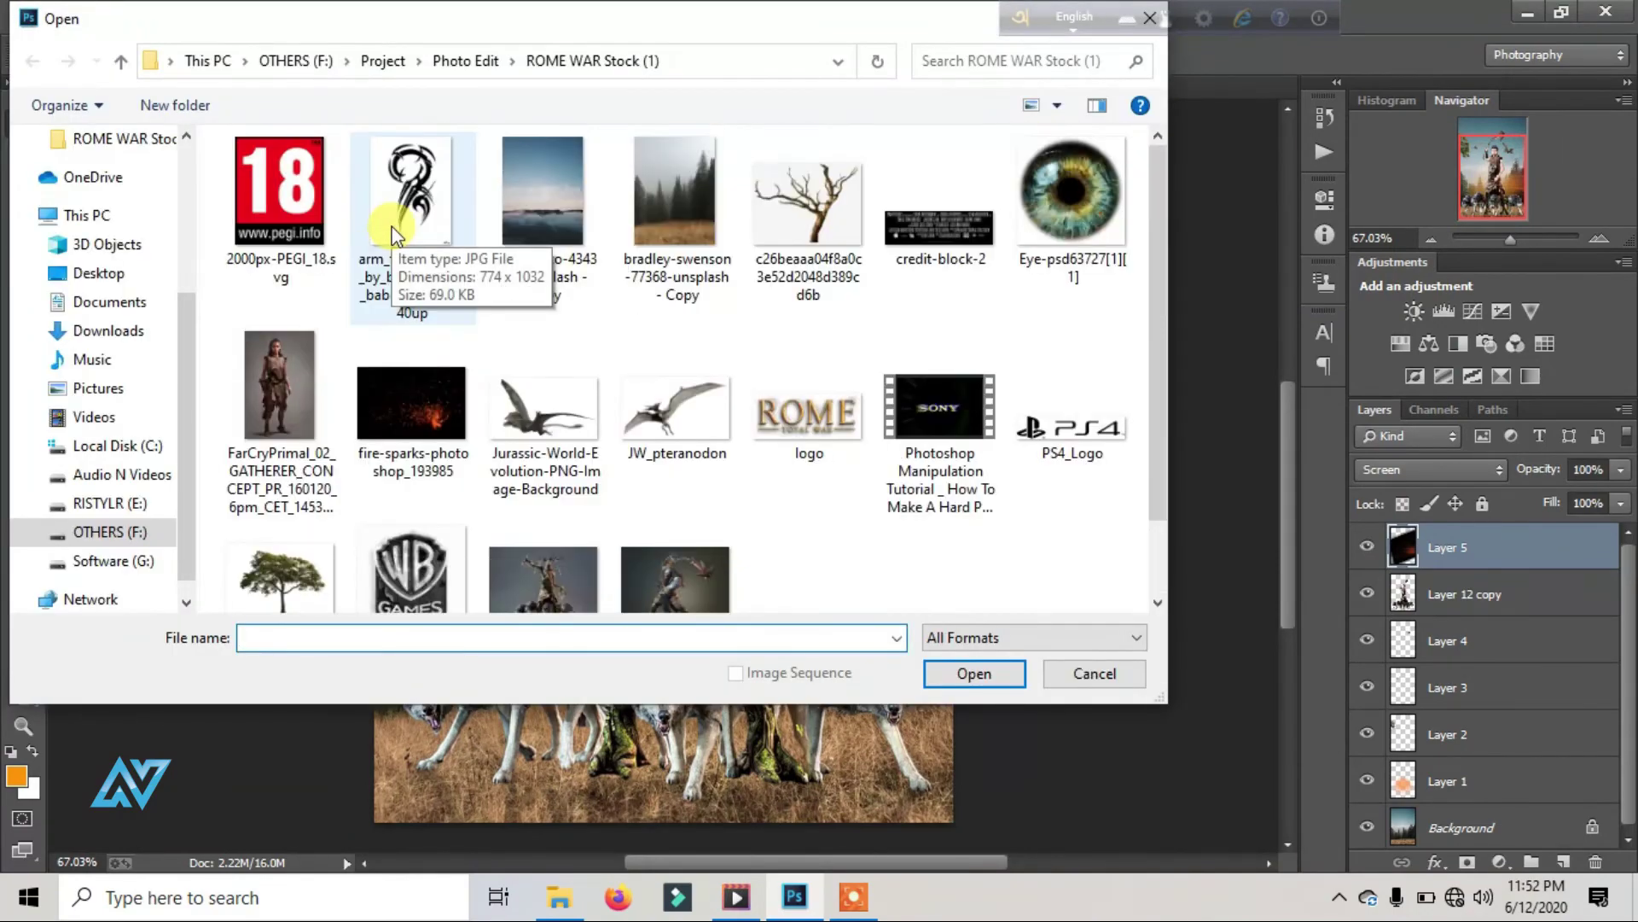
double_click(807, 201)
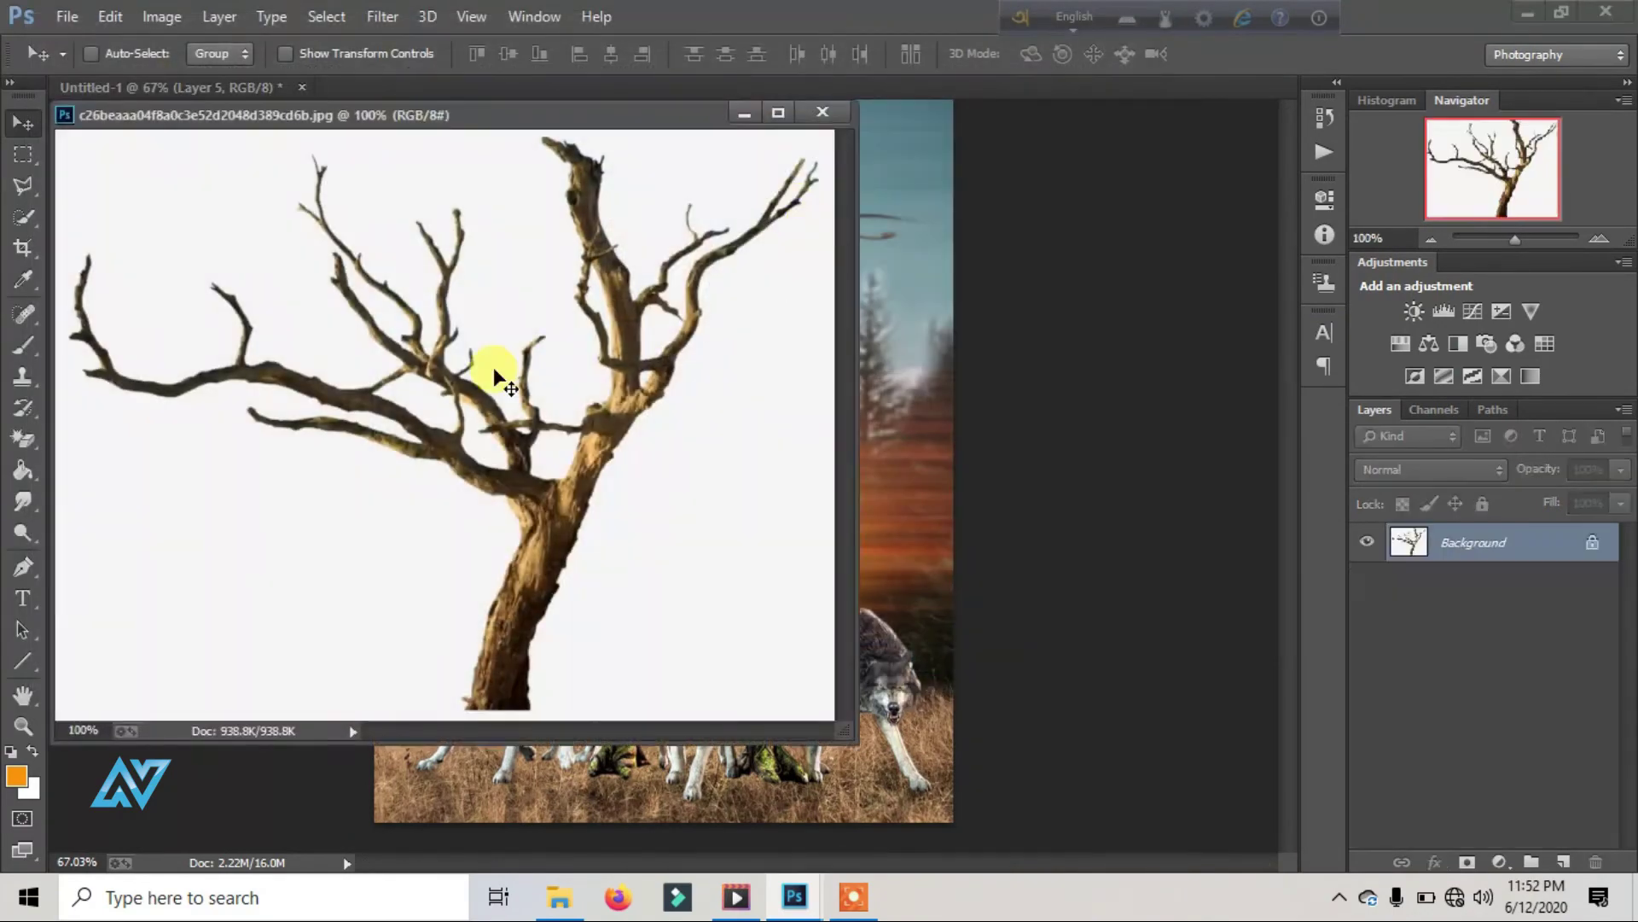
click(33, 442)
click(398, 500)
click(476, 442)
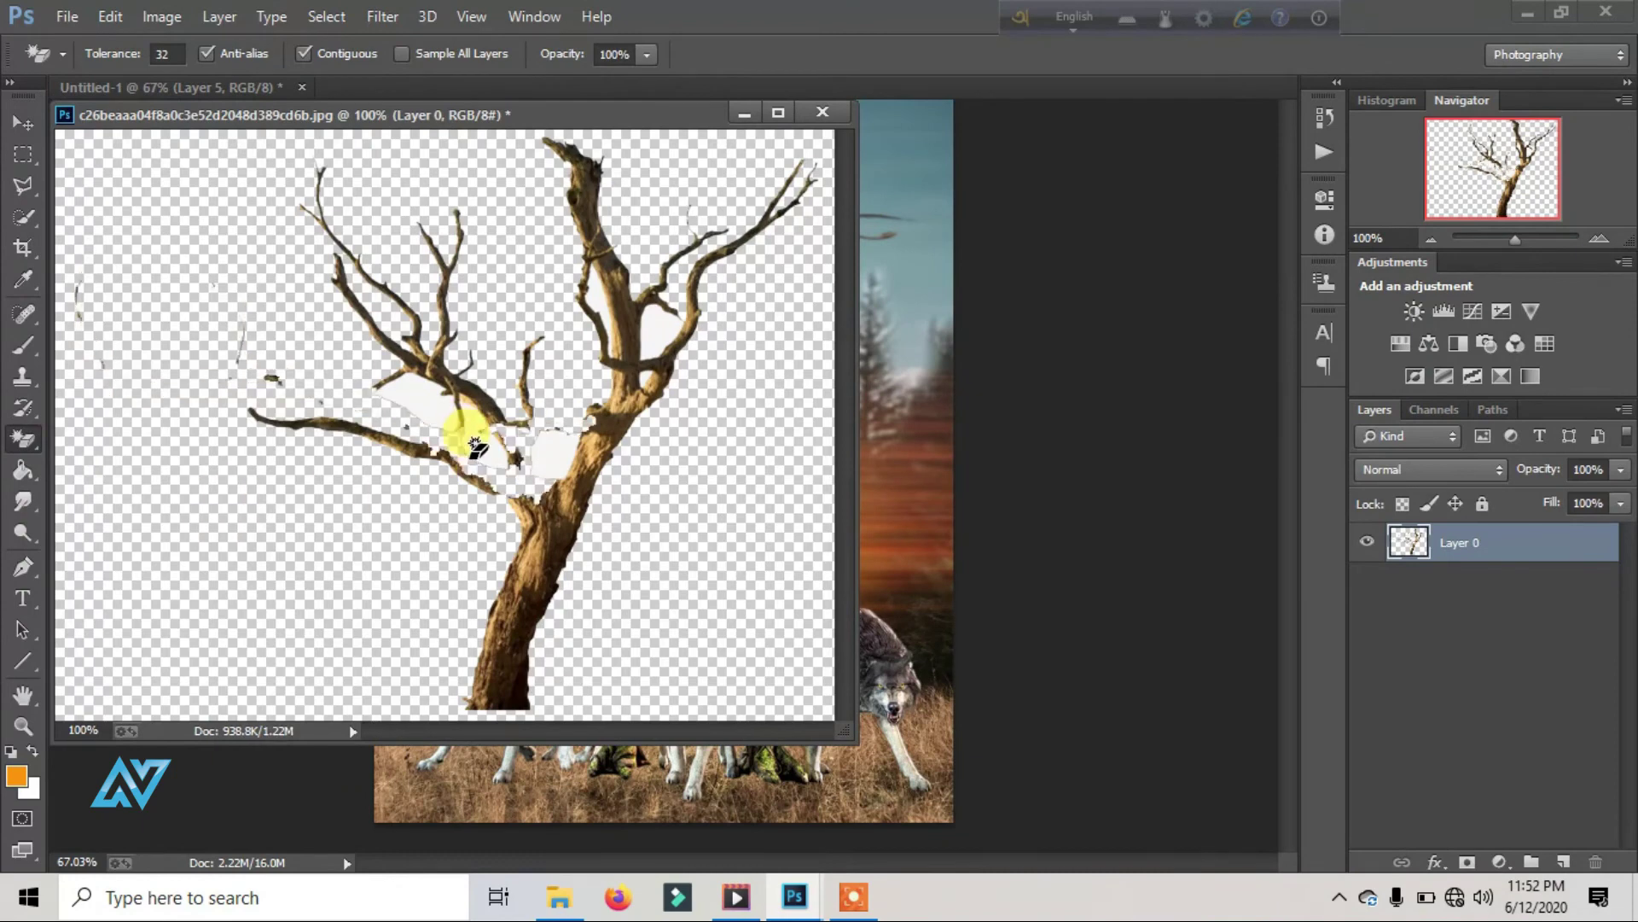
key(ctrl+z)
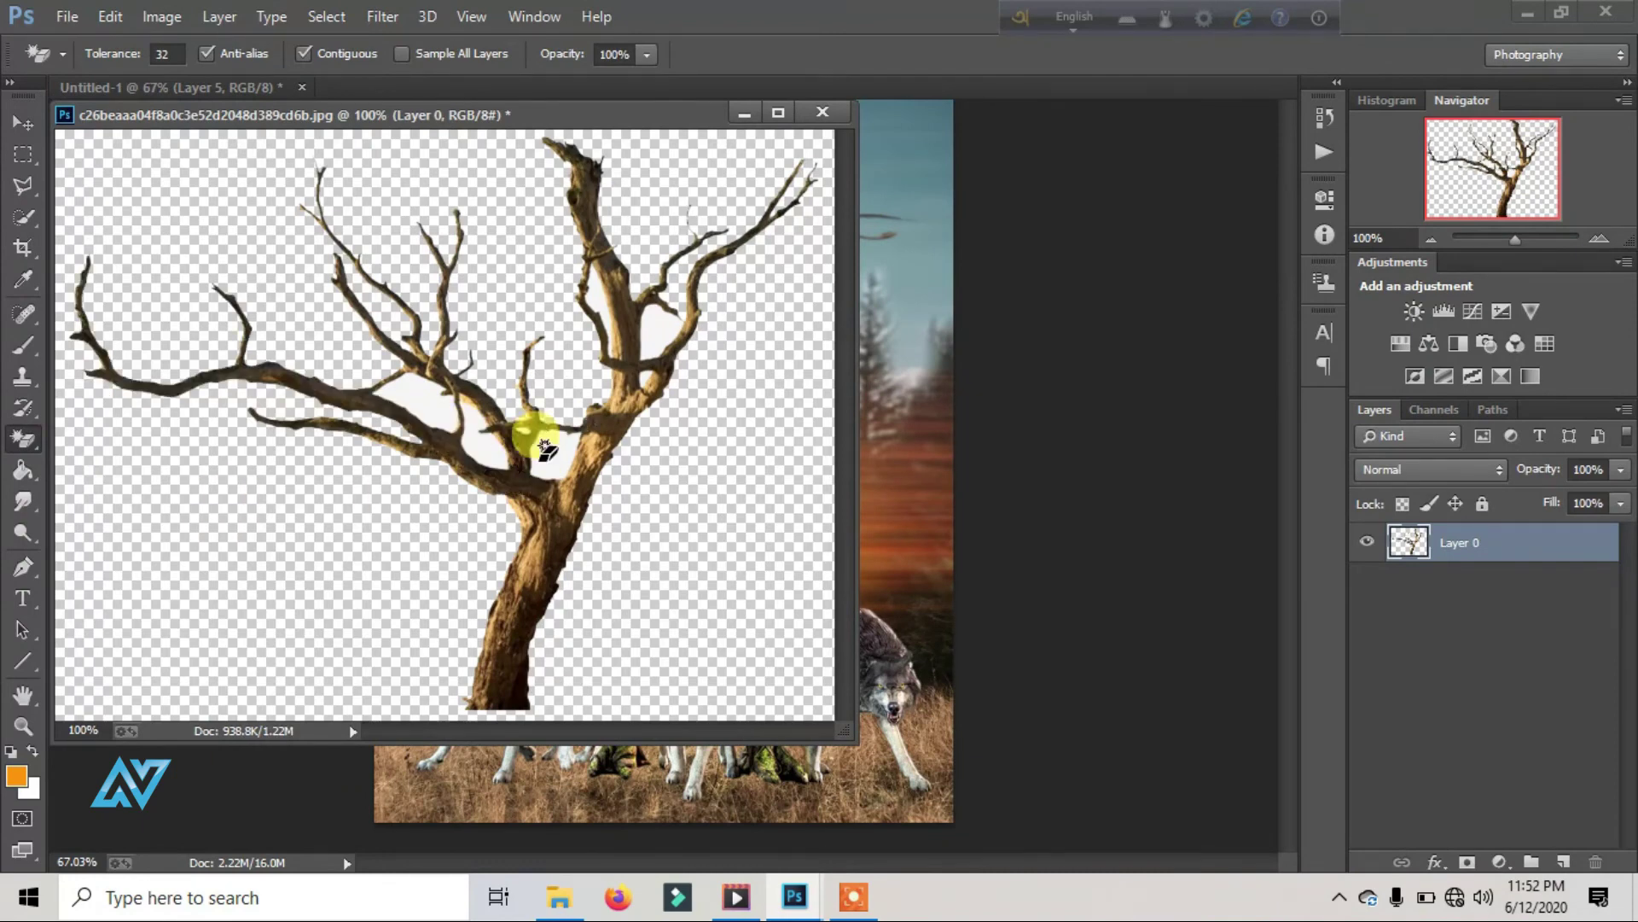
Step: Erase the remaining white gaps between the branches and near the trunk
drag(1495, 209, 1527, 184)
click(406, 367)
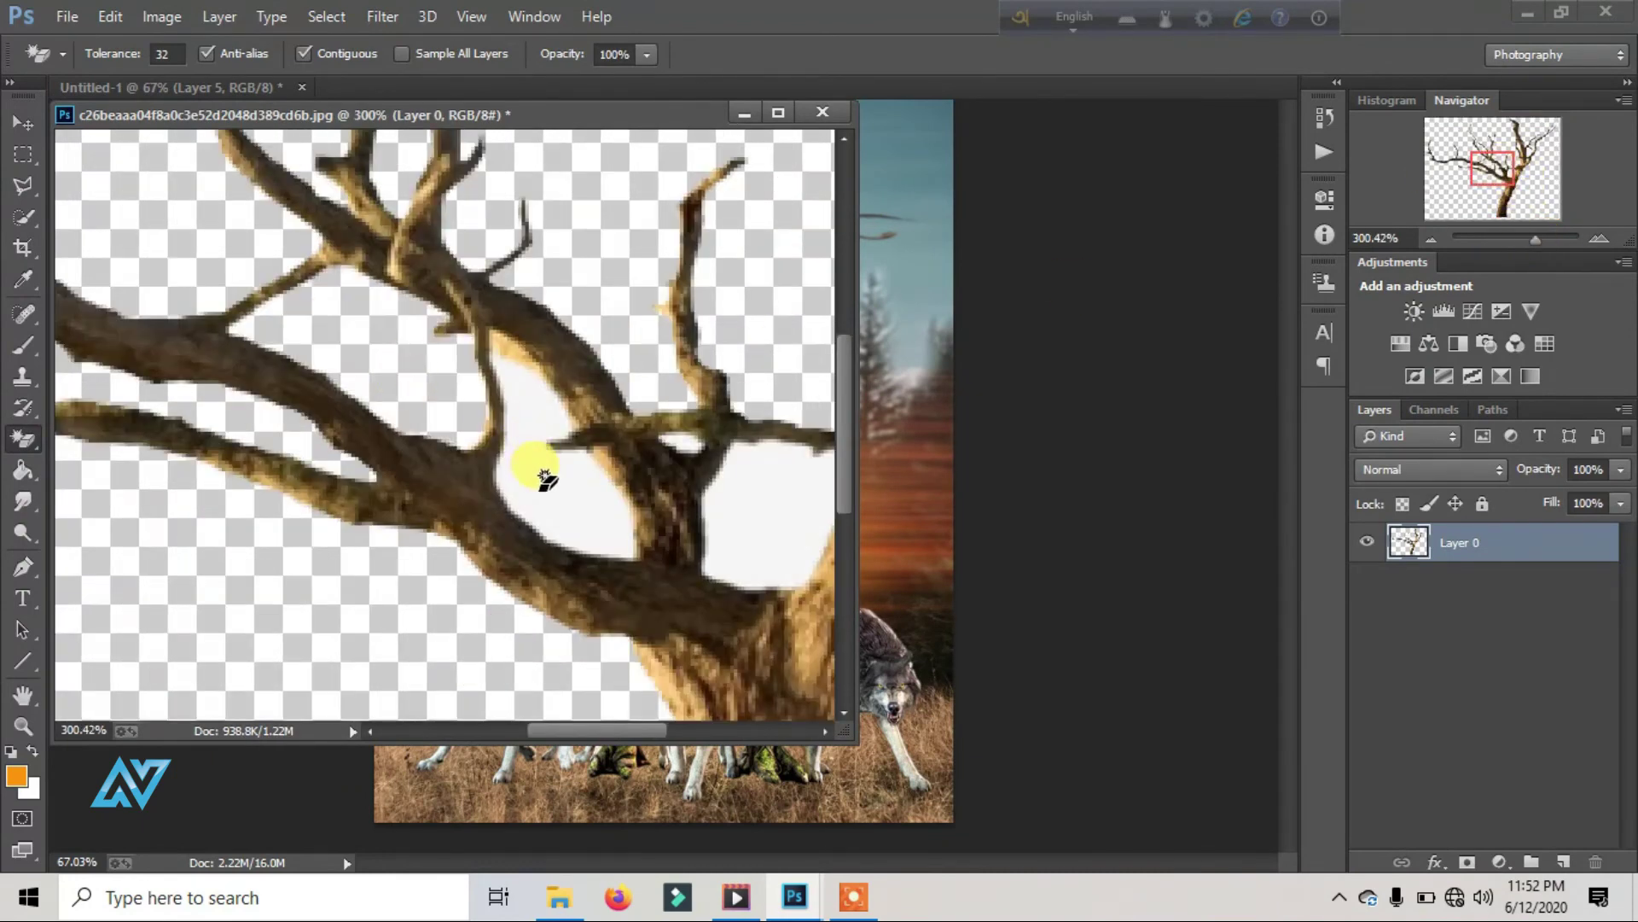
click(546, 478)
click(763, 499)
drag(1532, 239, 1525, 239)
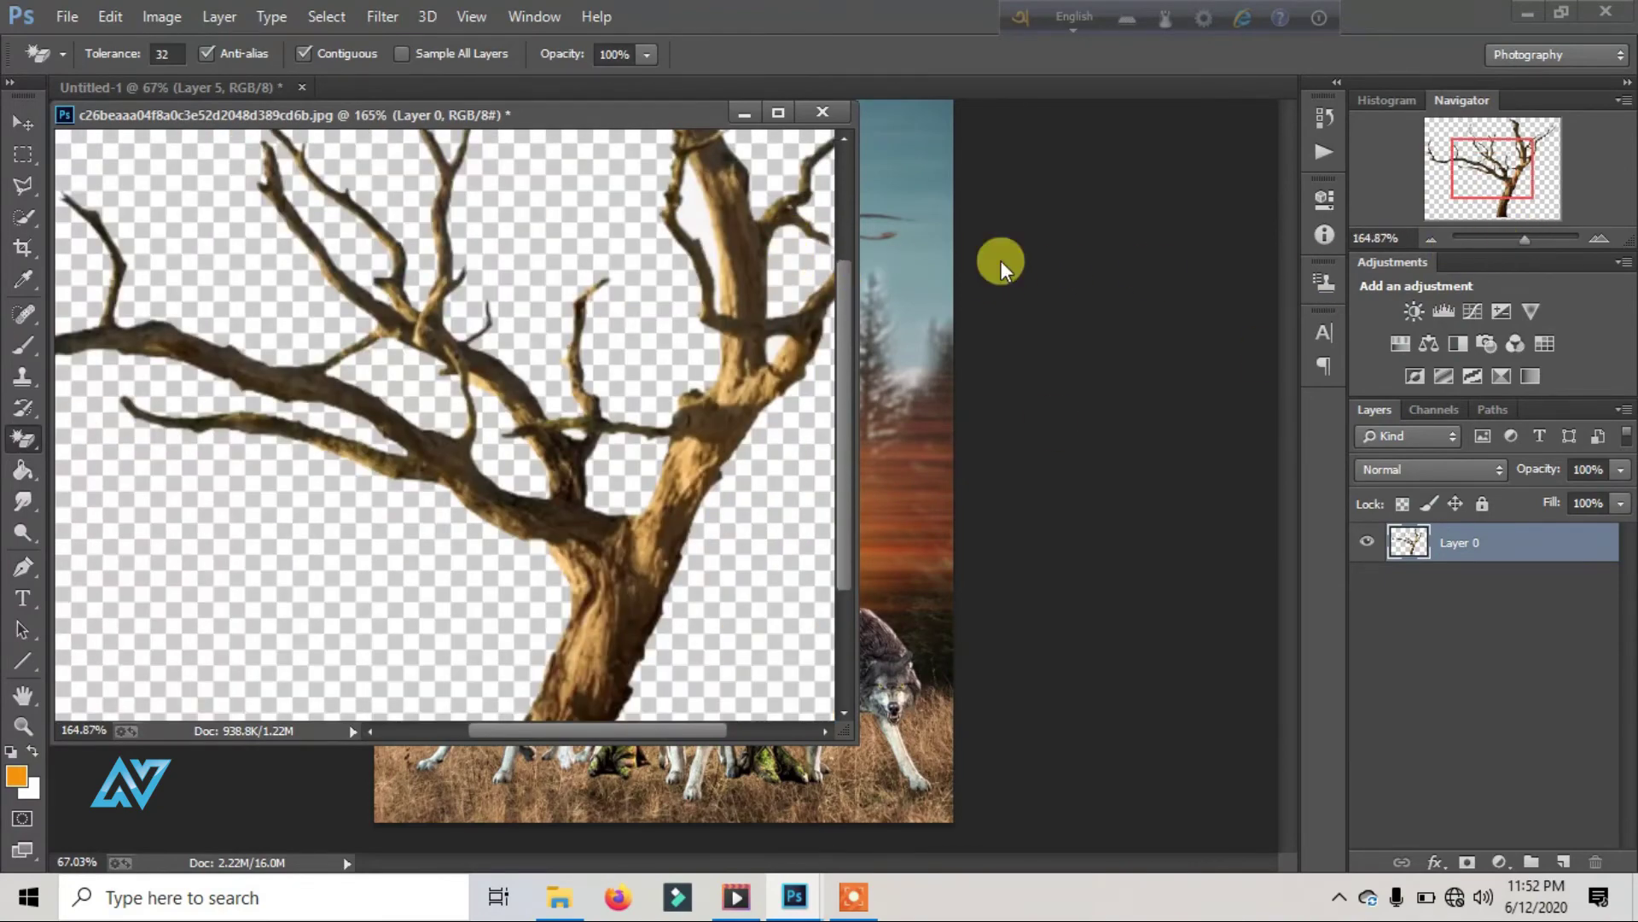
drag(1502, 171, 1517, 151)
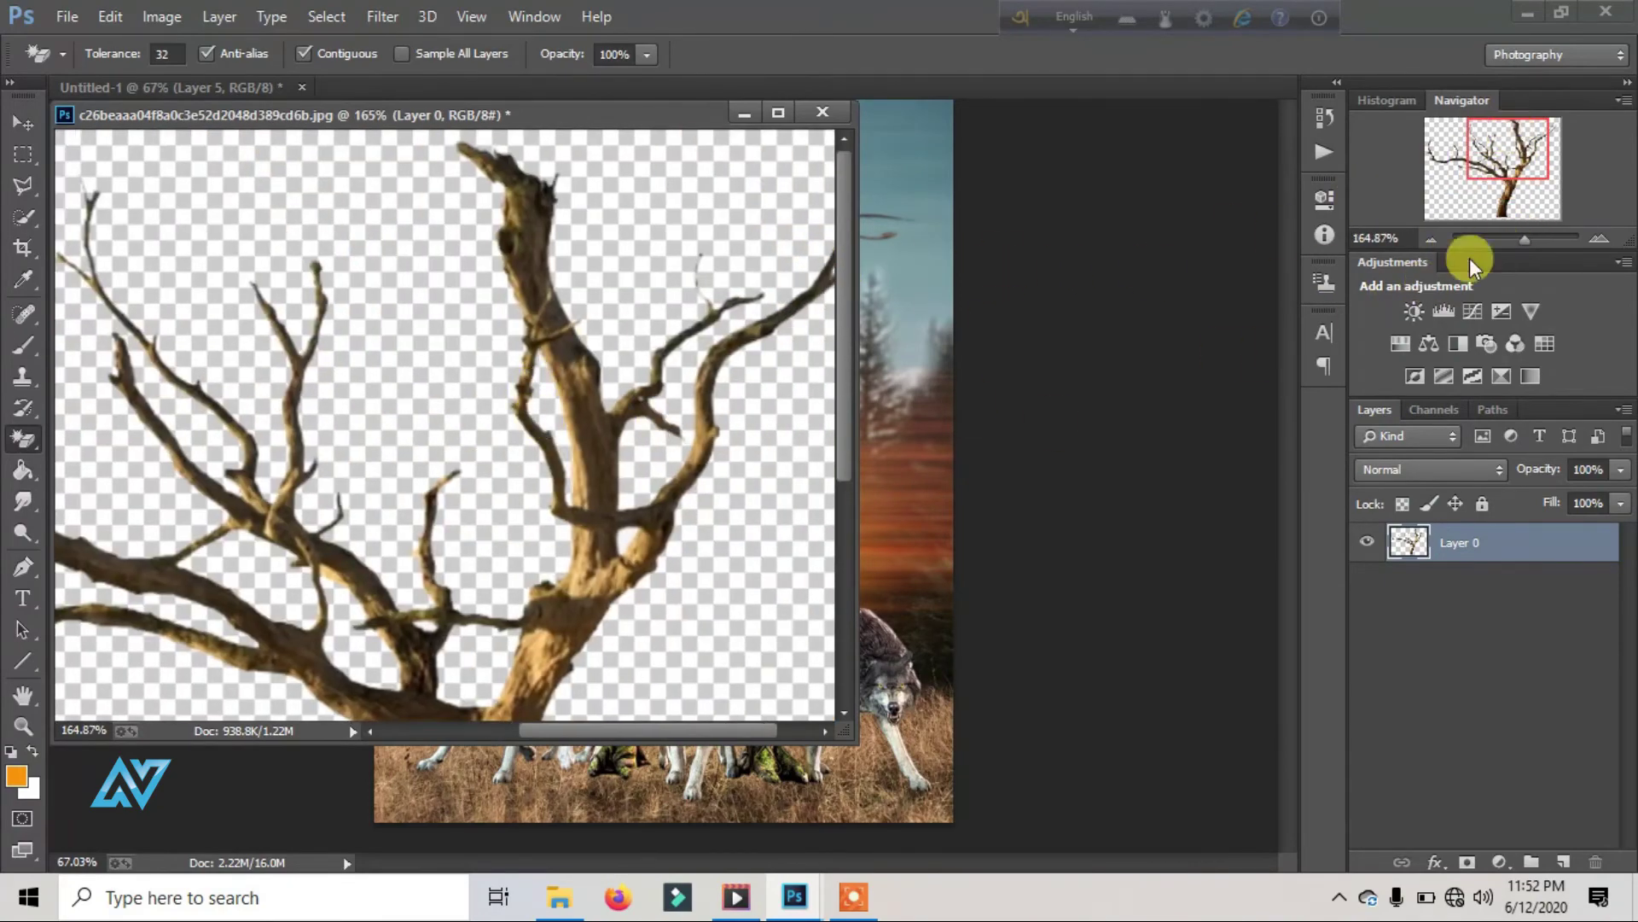
drag(1524, 239, 1511, 241)
click(23, 124)
Step: Add the dead tree to the poster as Layer 6, flipped horizontally and moved to the left
drag(740, 299, 887, 295)
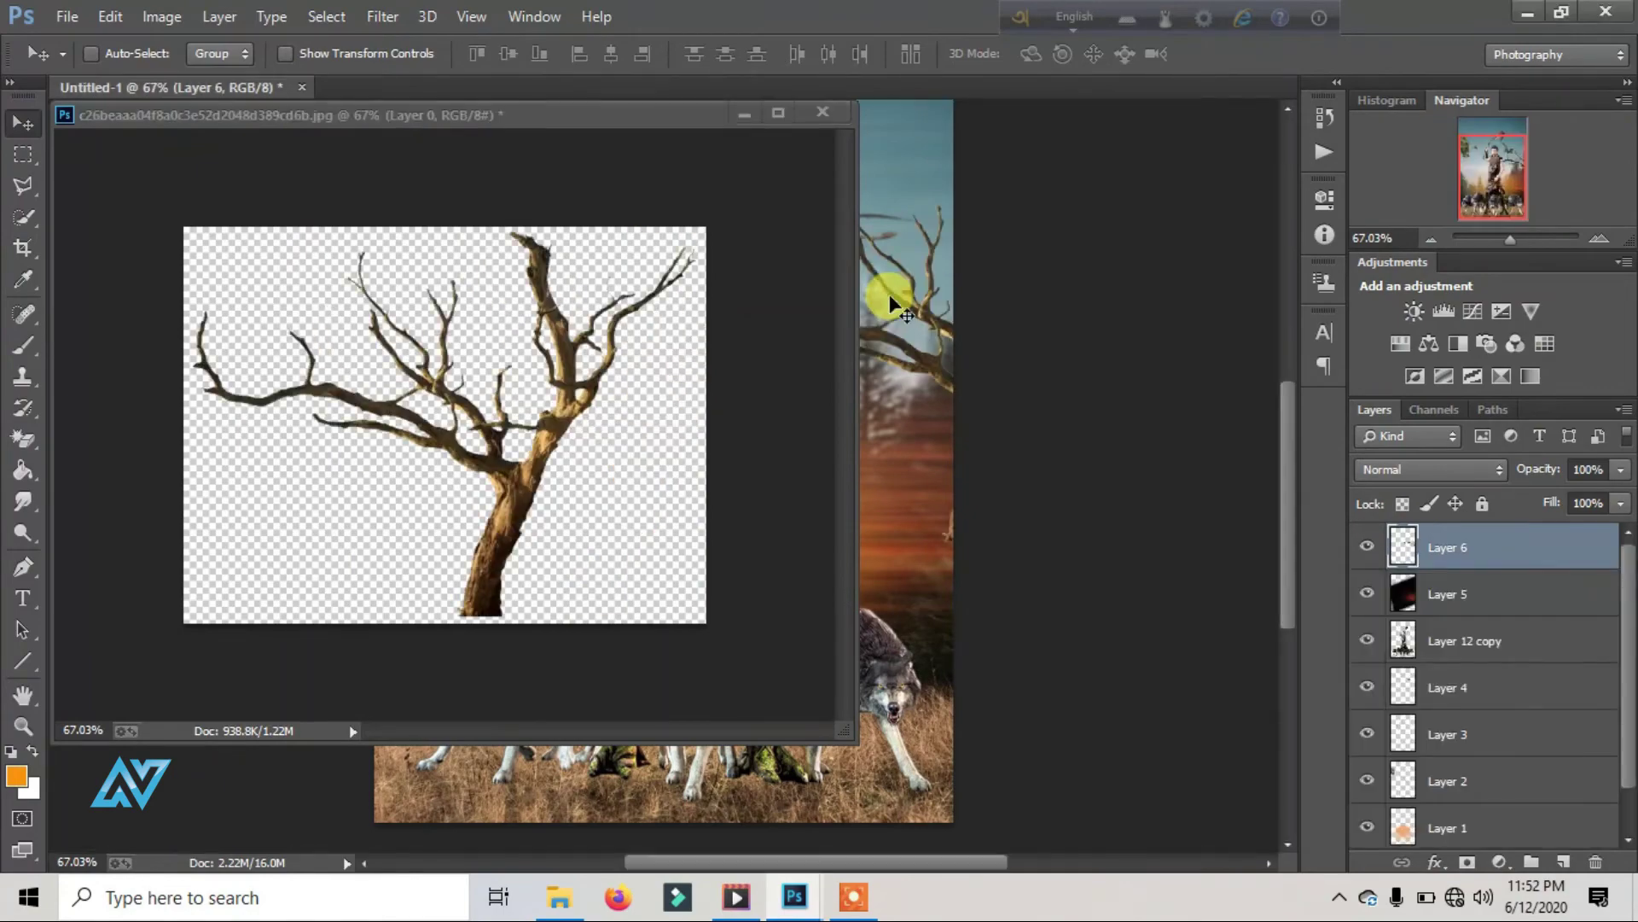
click(823, 112)
click(828, 366)
right_click(610, 406)
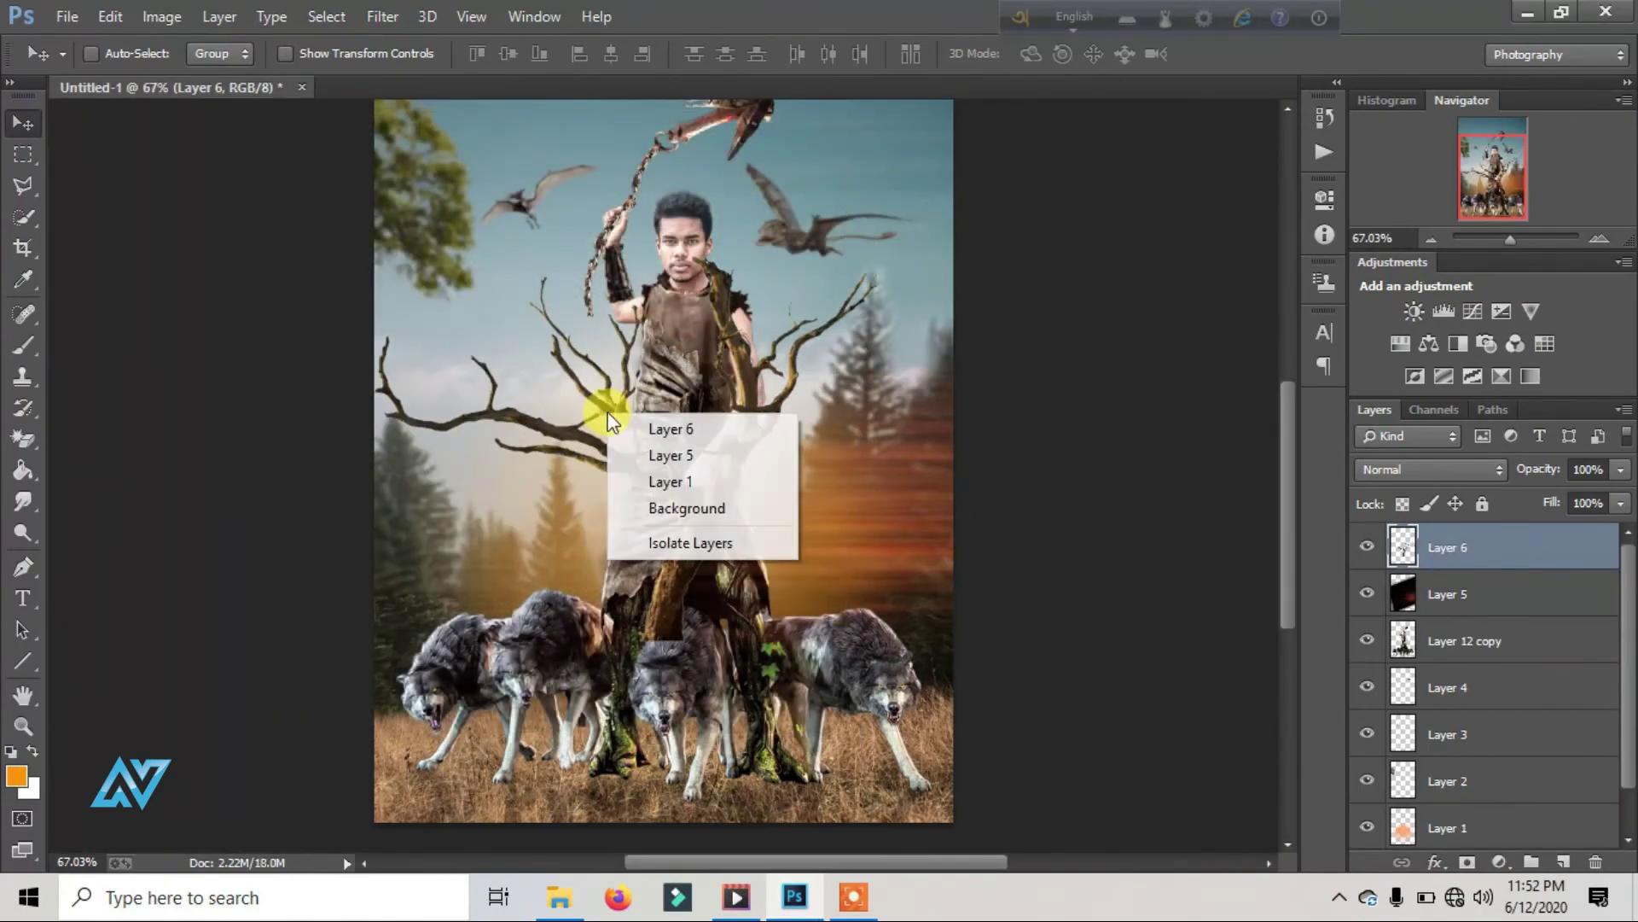
click(110, 17)
click(342, 456)
right_click(548, 334)
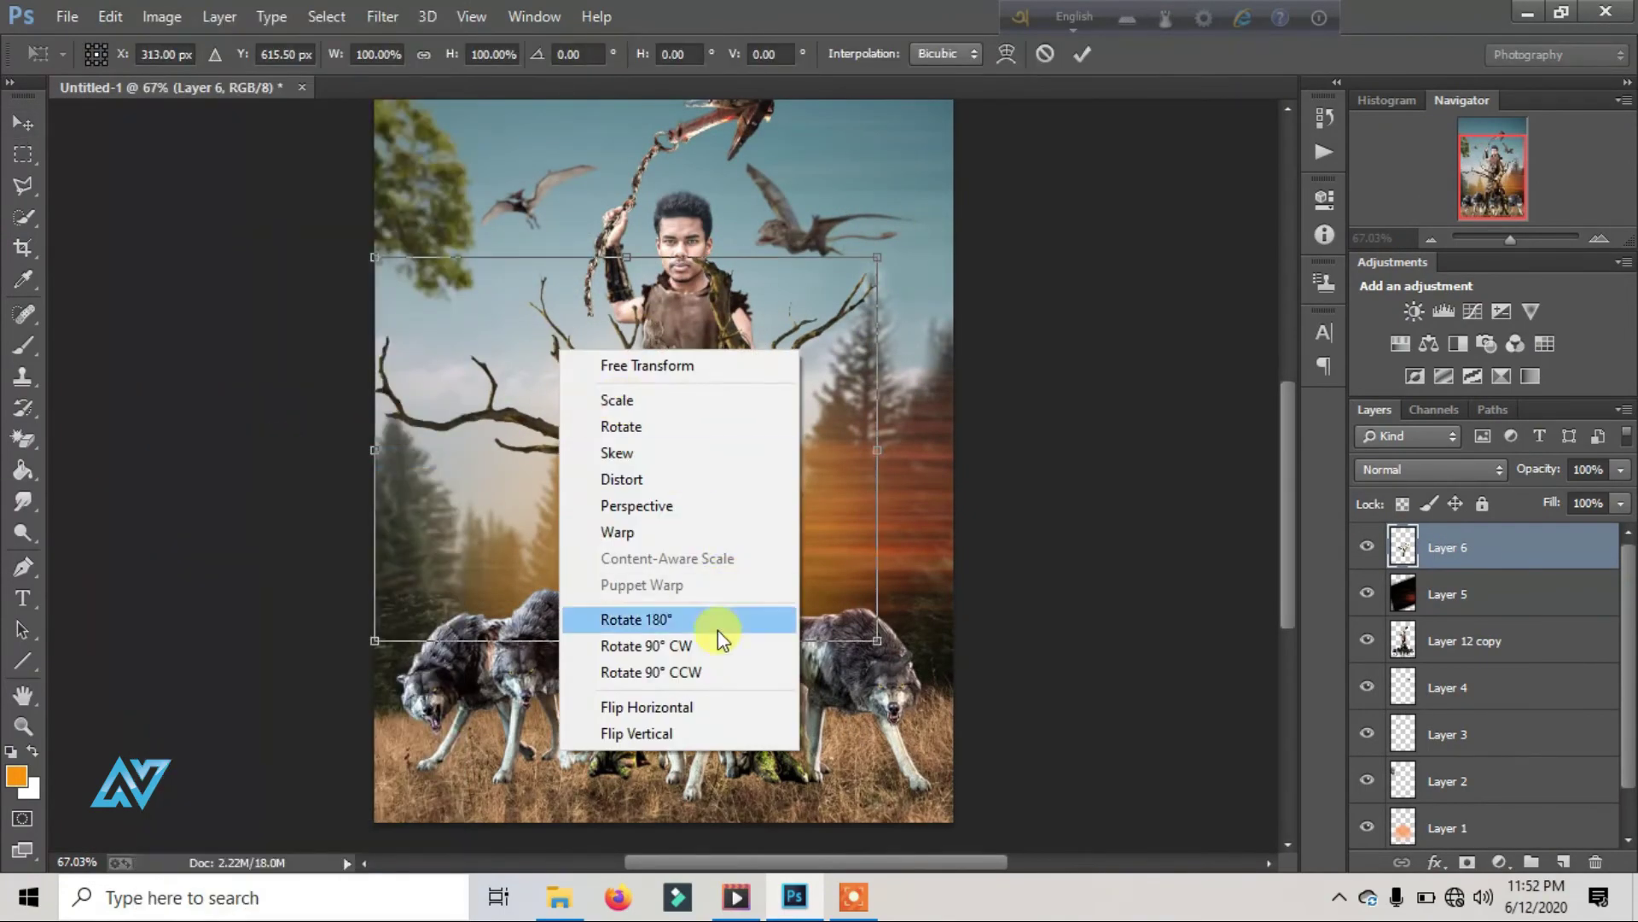
click(721, 707)
mouse_move(595, 421)
mouse_down()
mouse_move(377, 463)
mouse_move(298, 458)
mouse_up()
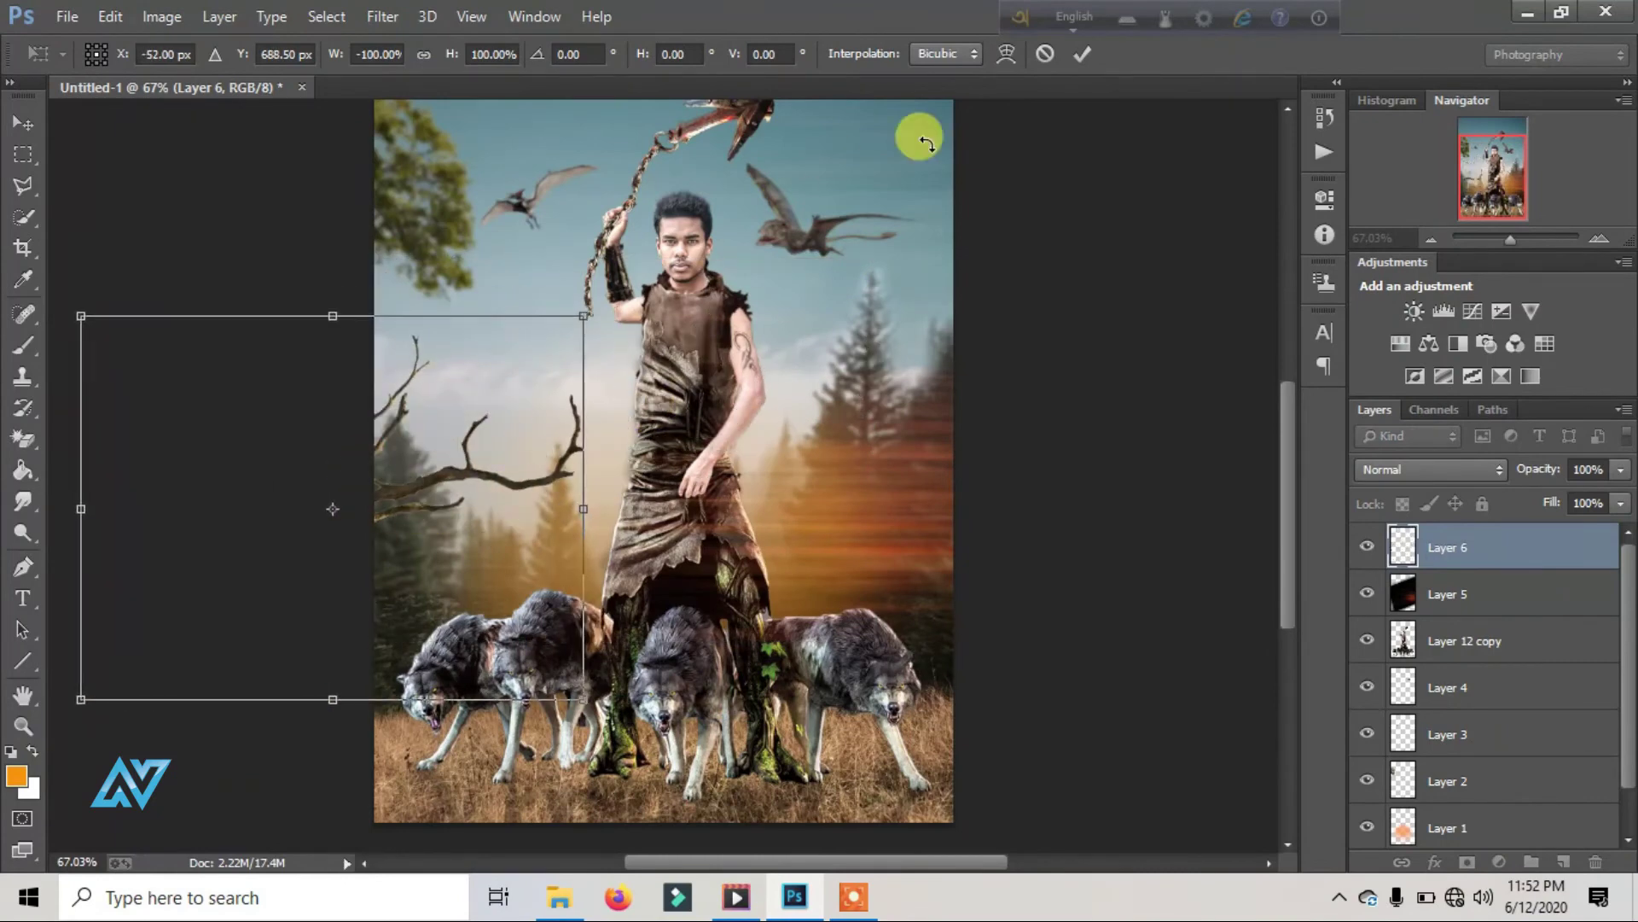
click(1080, 60)
Step: Blur the branches with a ~2.5 px Gaussian Blur and duplicate them as Layer 6 copy
click(382, 17)
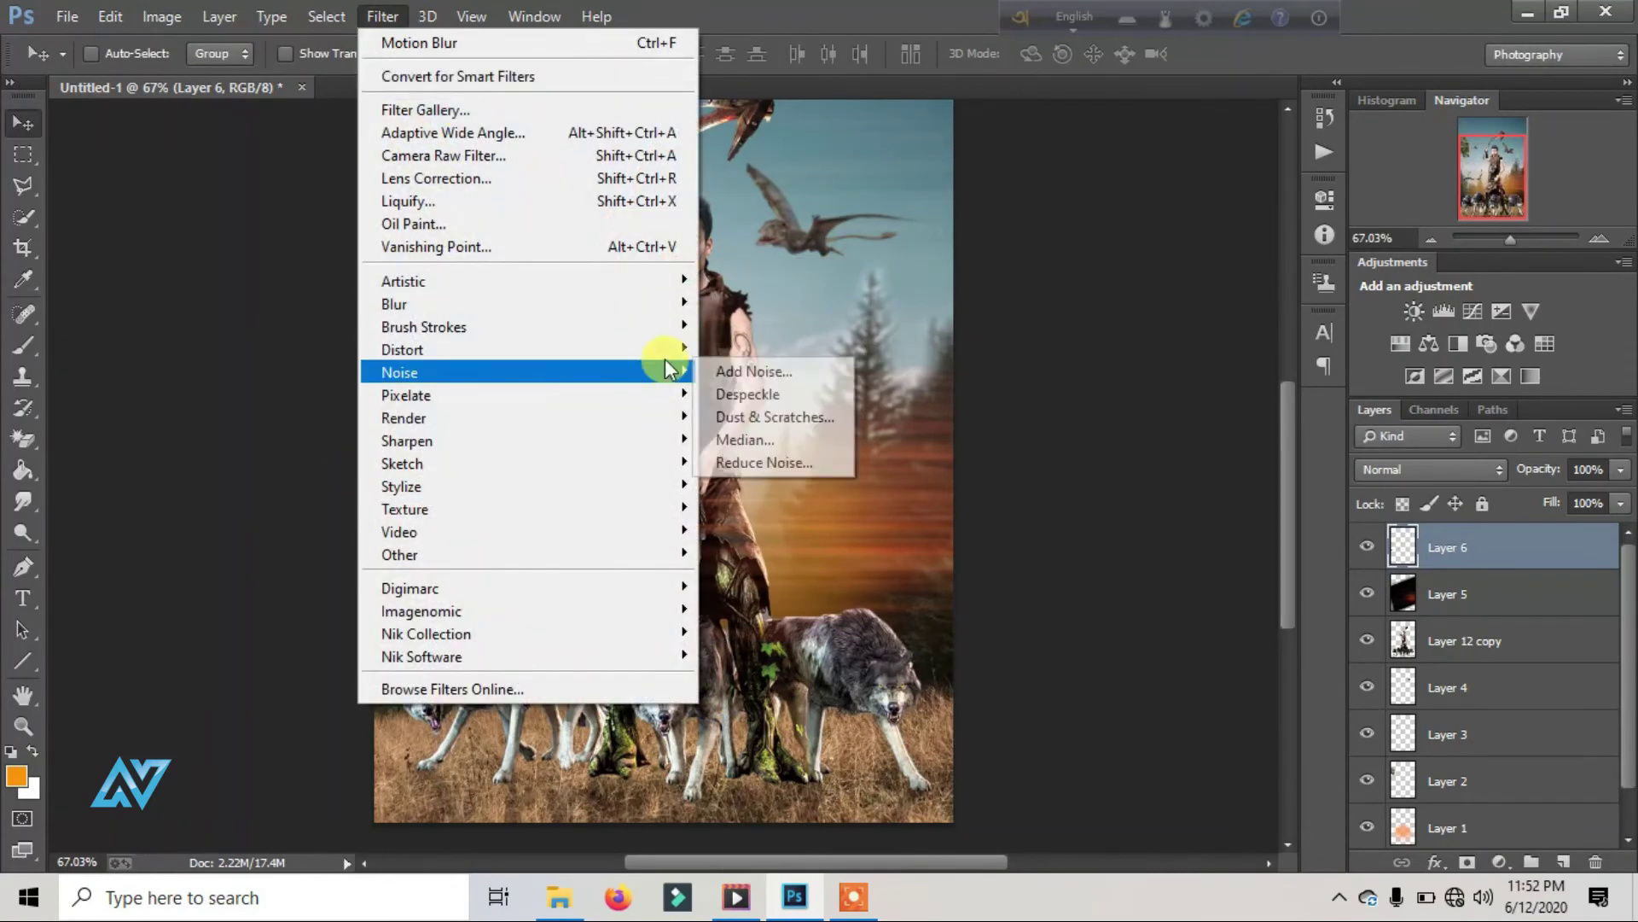
click(764, 474)
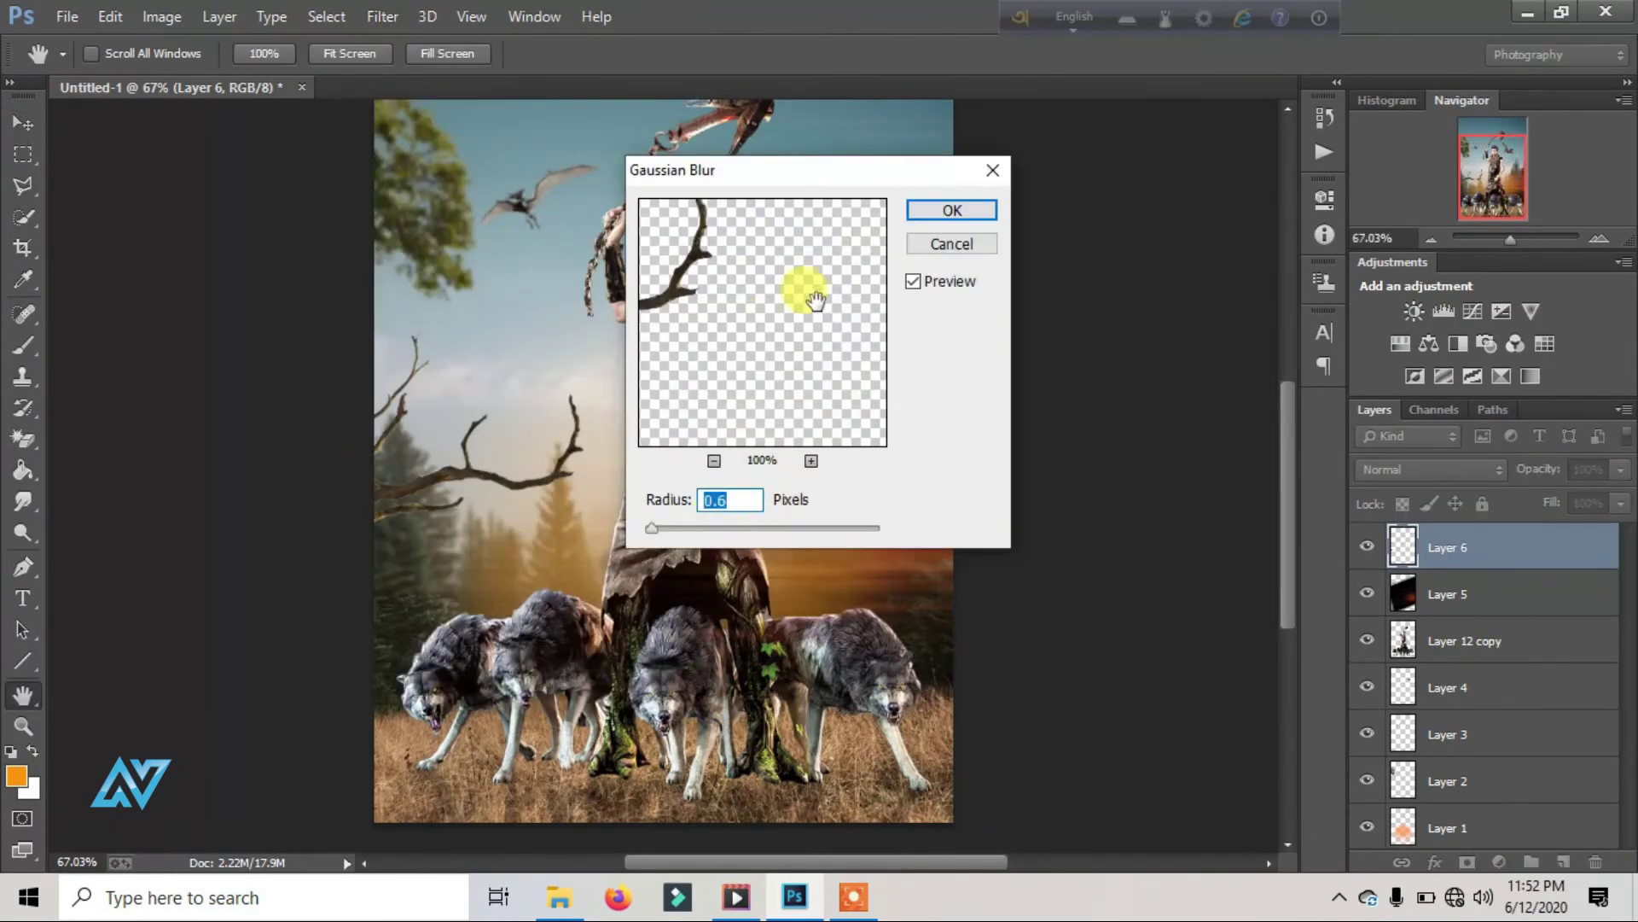
click(683, 528)
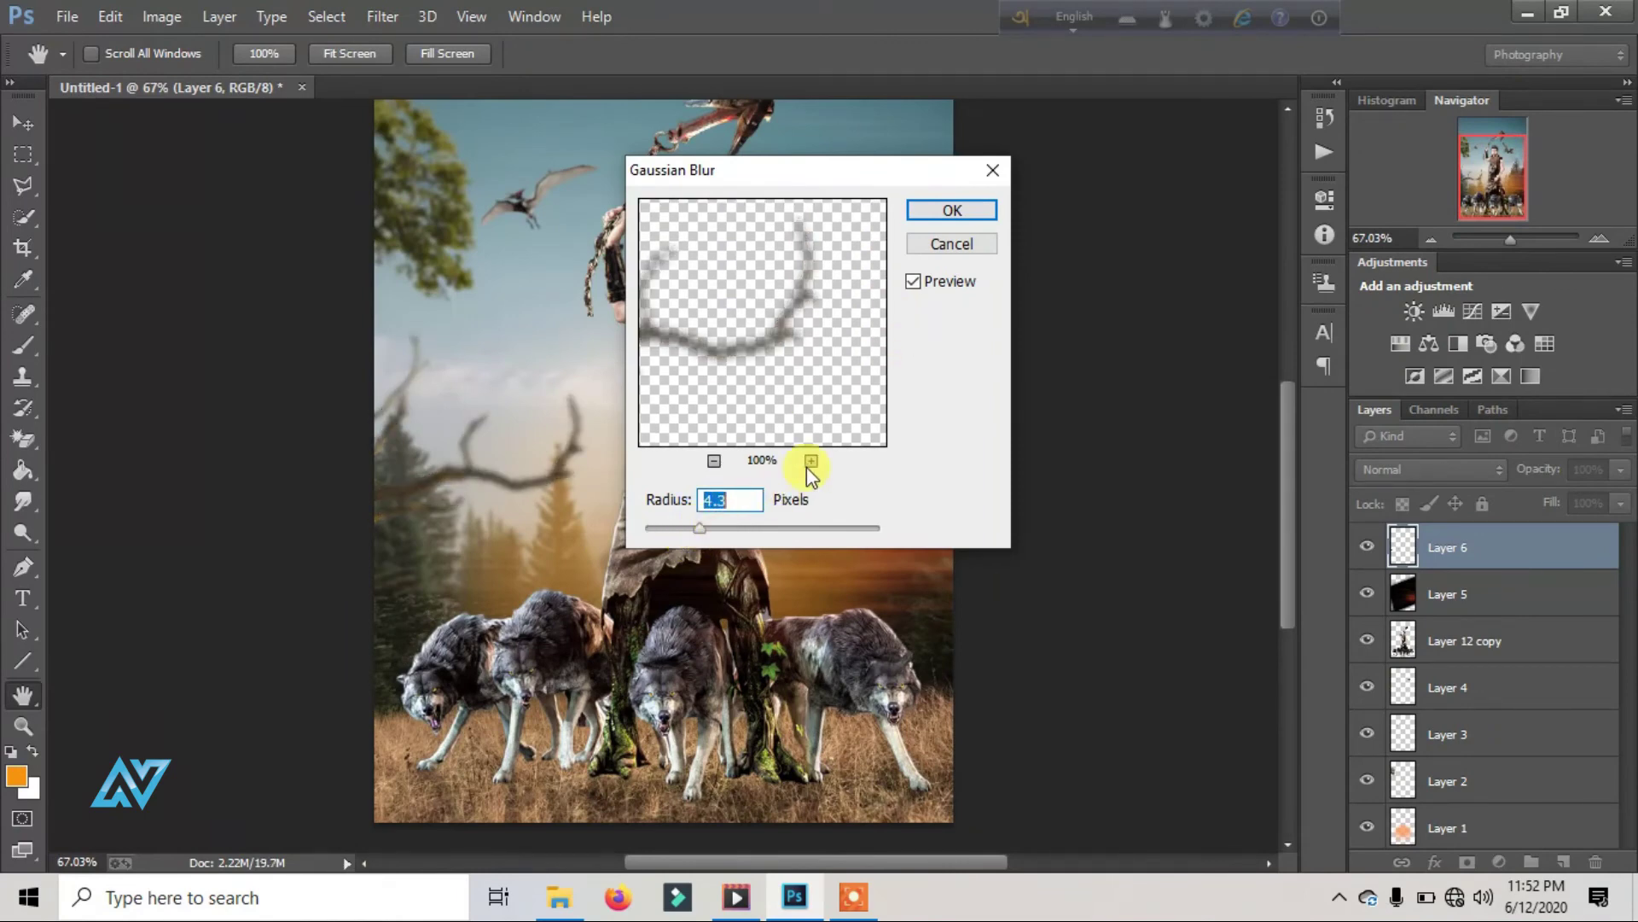
click(677, 528)
click(934, 219)
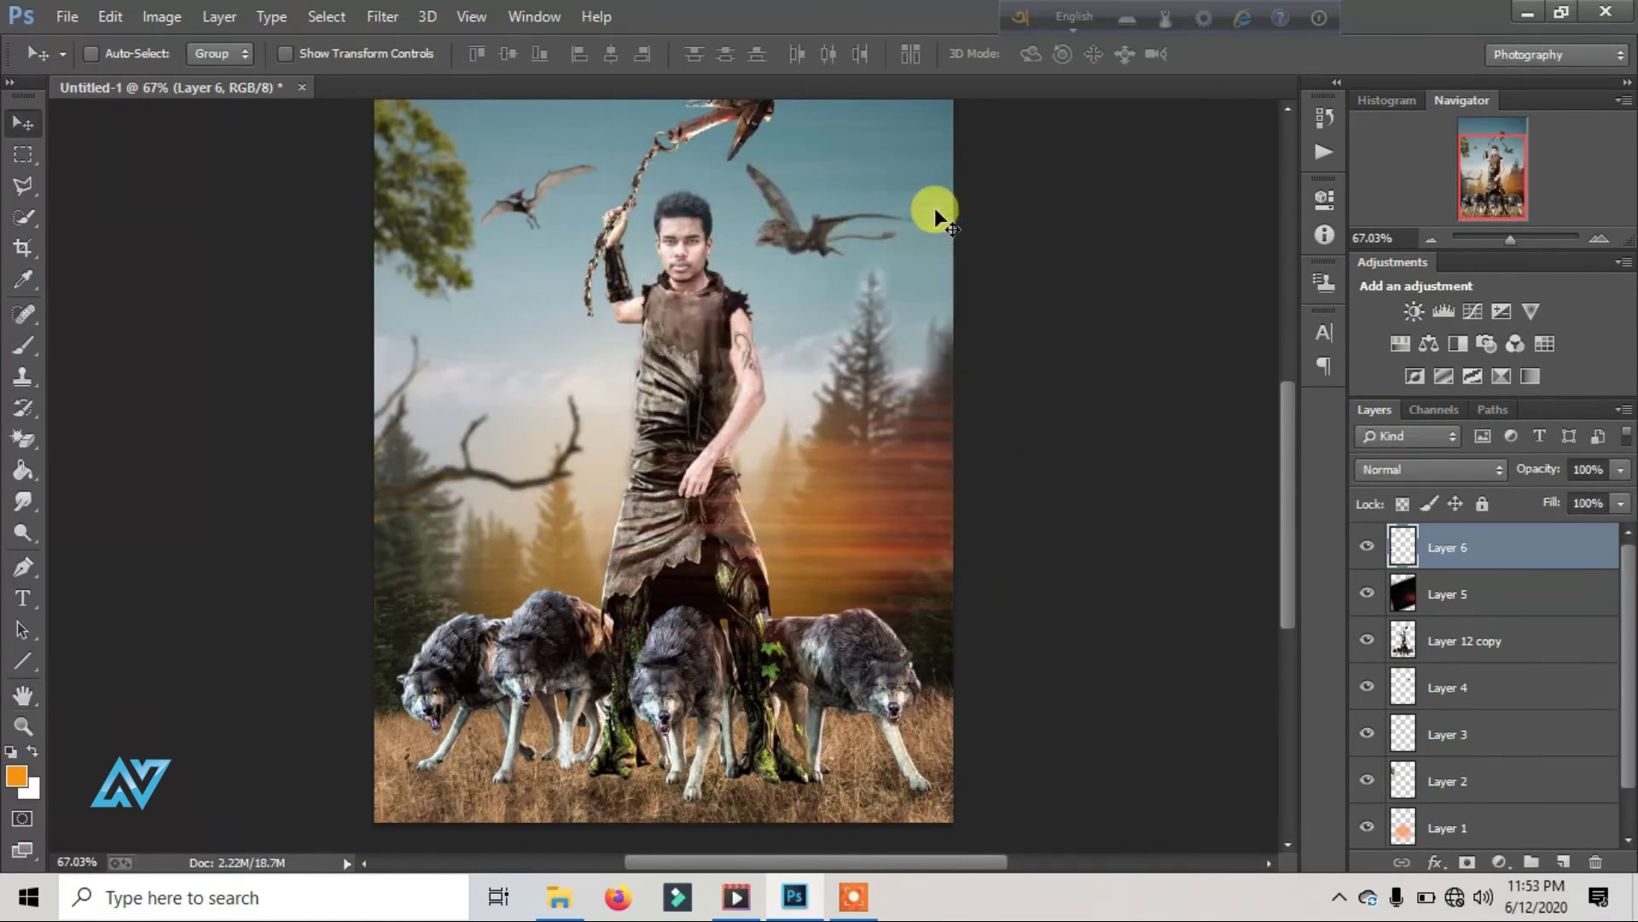
click(1024, 212)
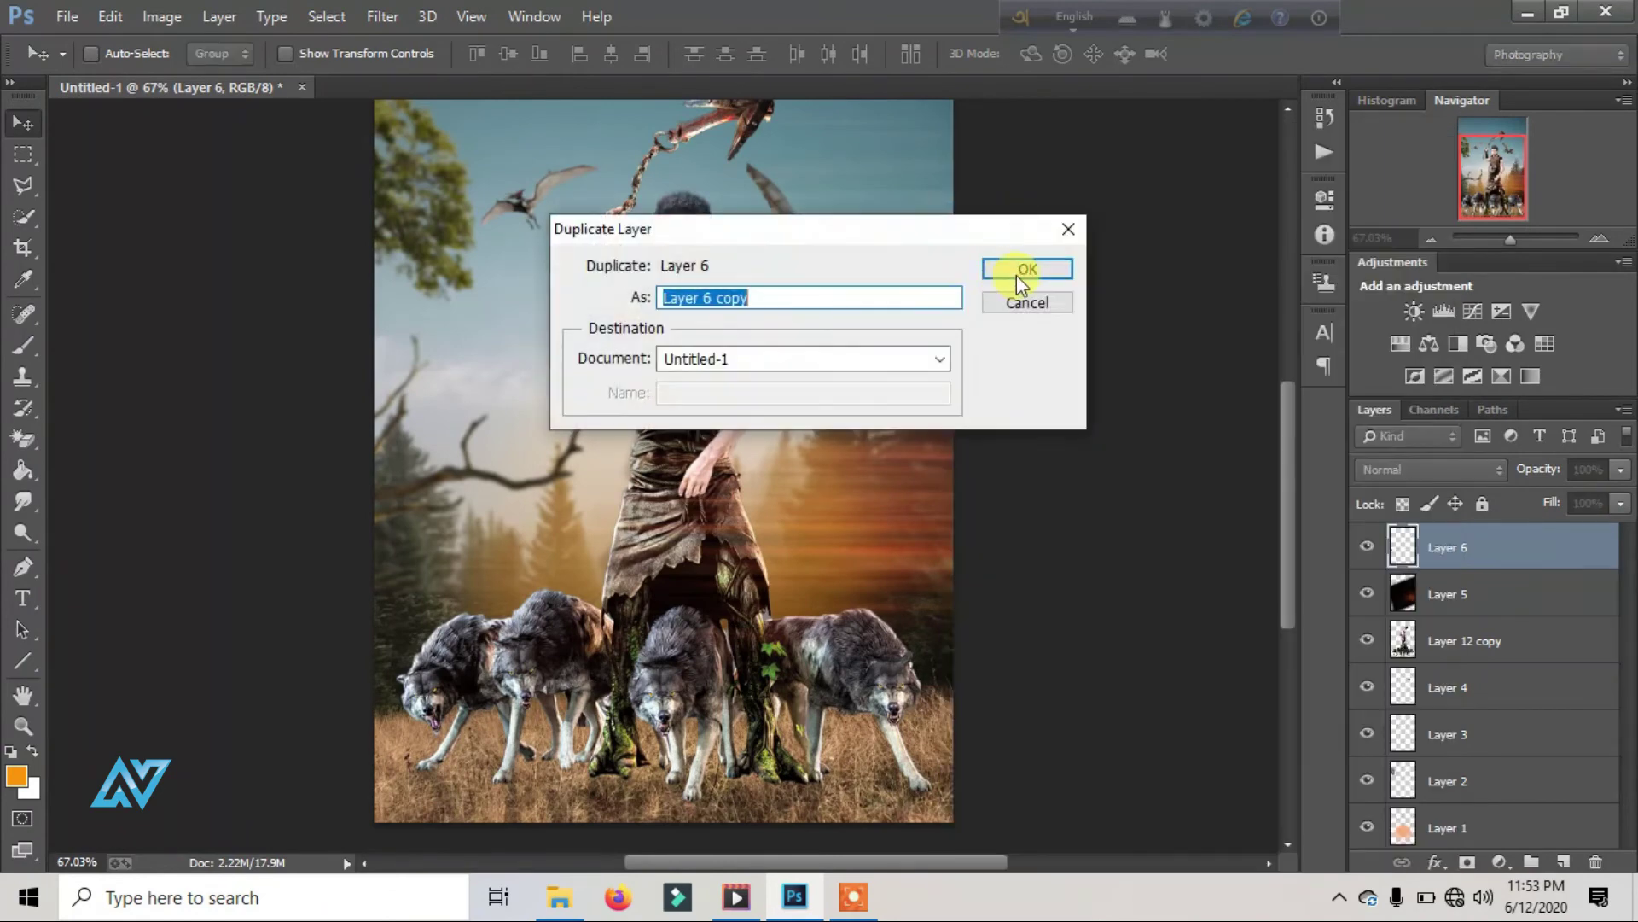
click(1020, 269)
drag(412, 503, 792, 493)
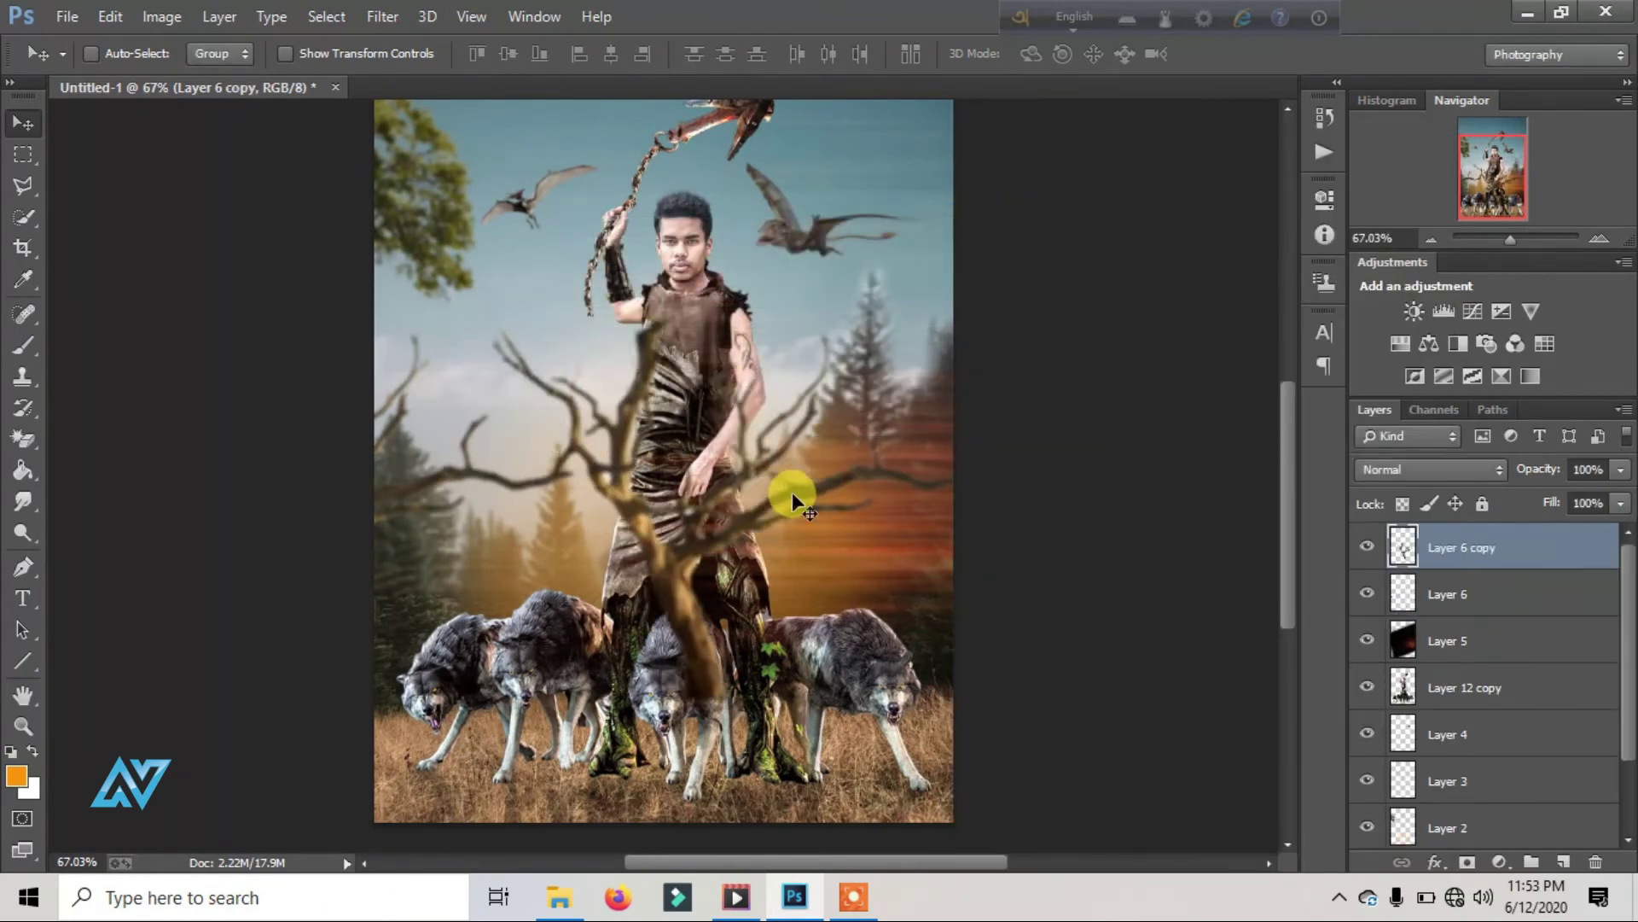
Step: Mirror Layer 6 copy horizontally and move it to the right of the warrior
click(96, 19)
click(239, 455)
right_click(703, 445)
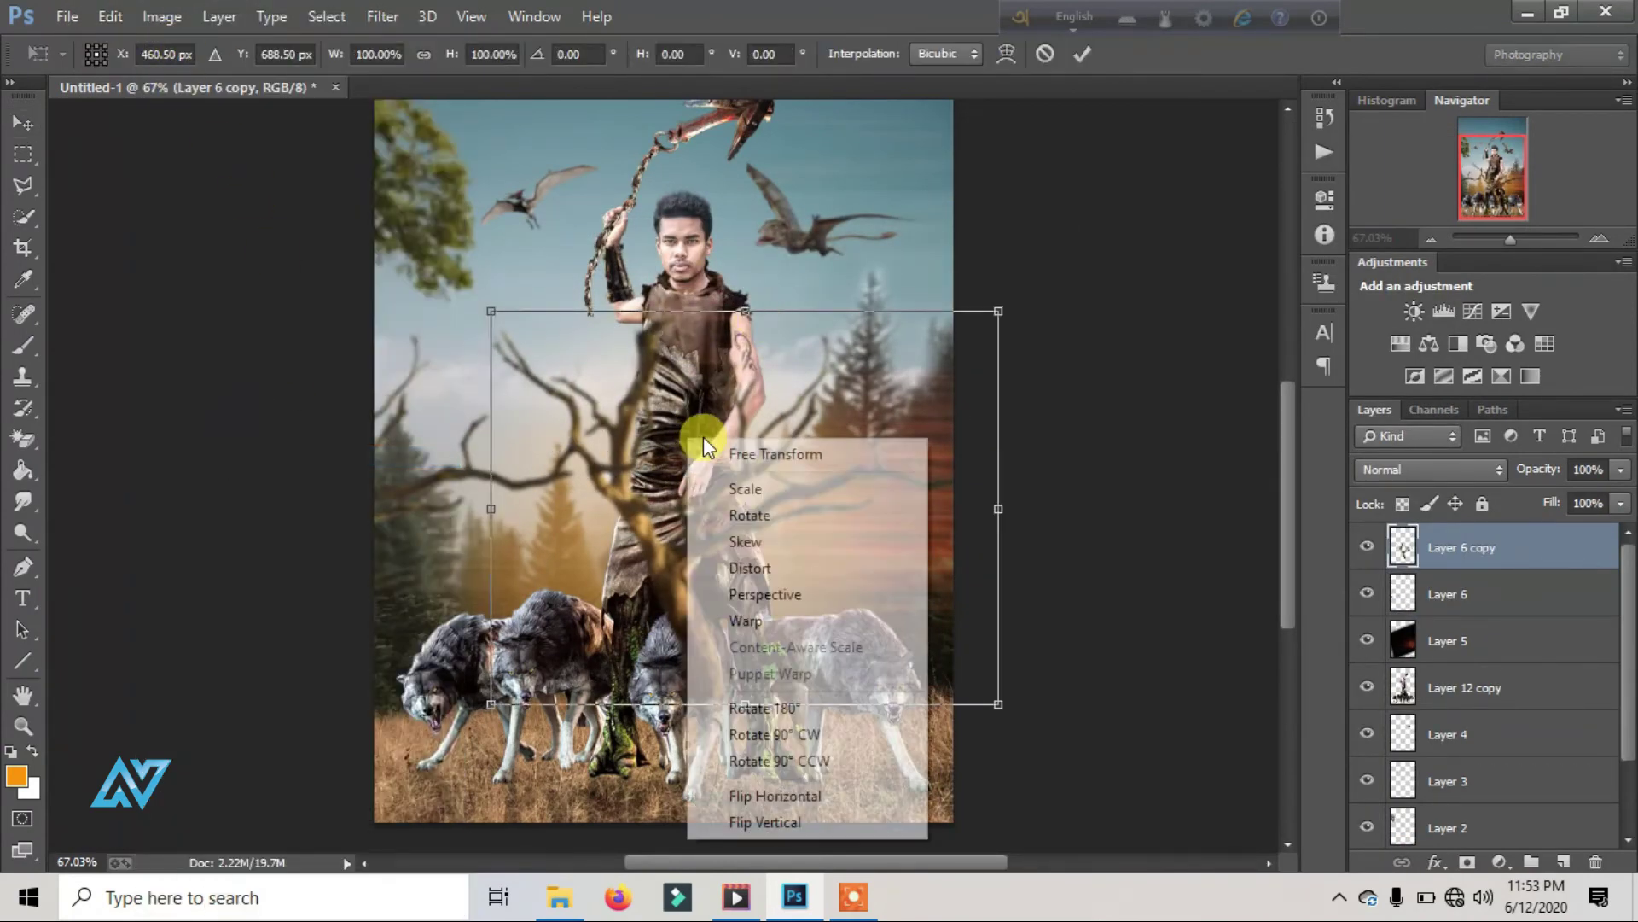
click(797, 821)
right_click(742, 494)
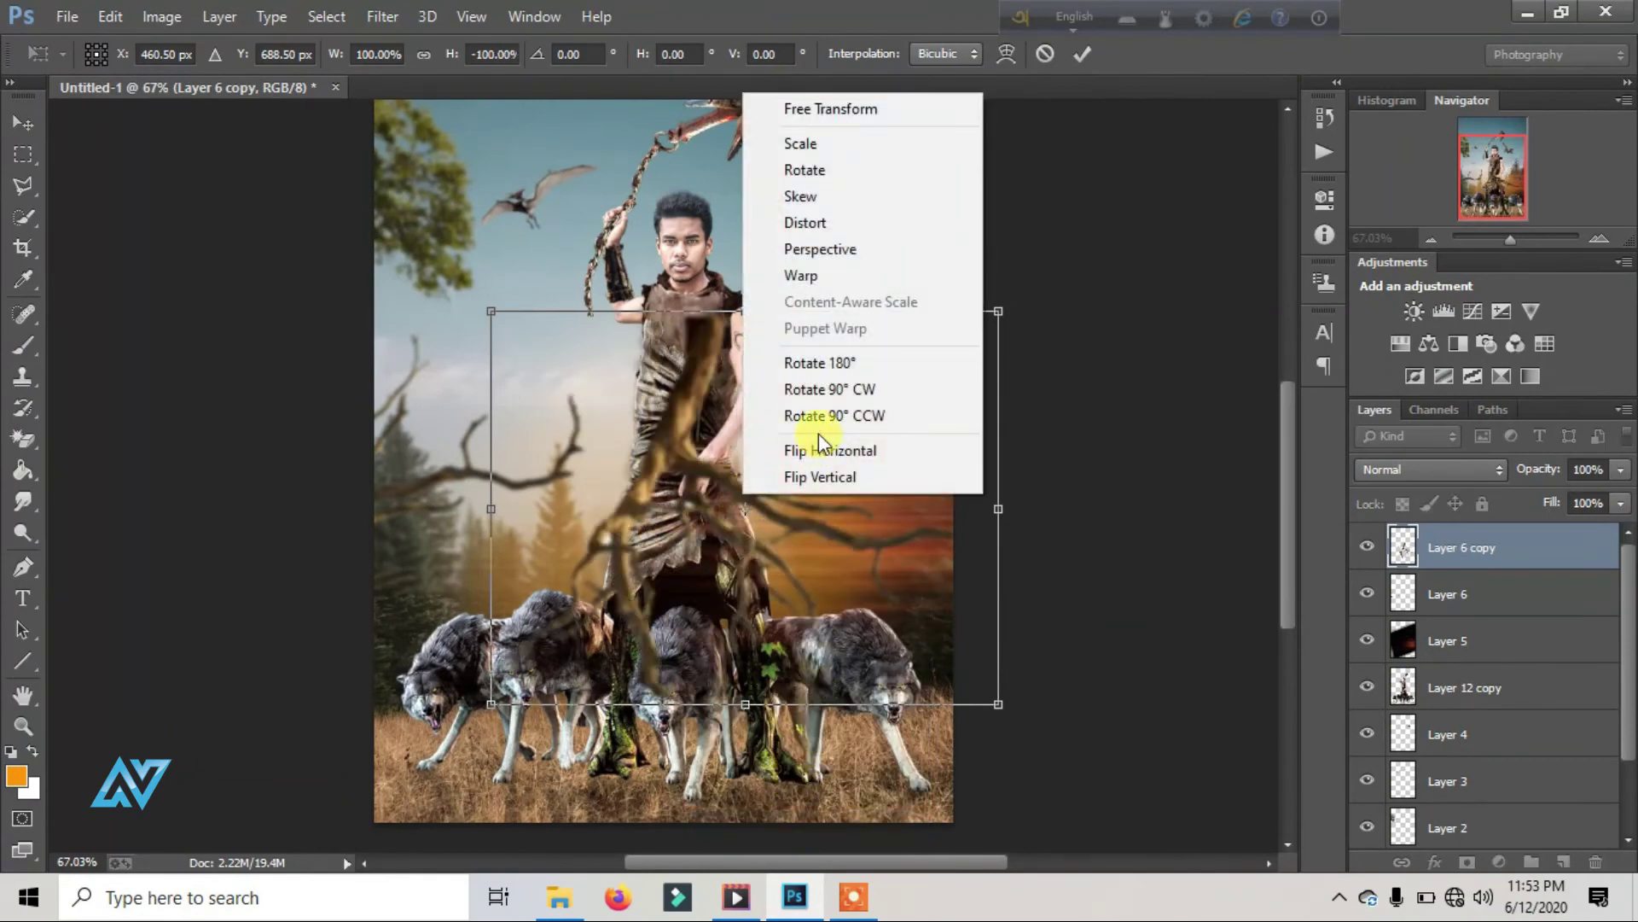
click(821, 444)
right_click(789, 448)
click(849, 830)
drag(941, 512, 1099, 488)
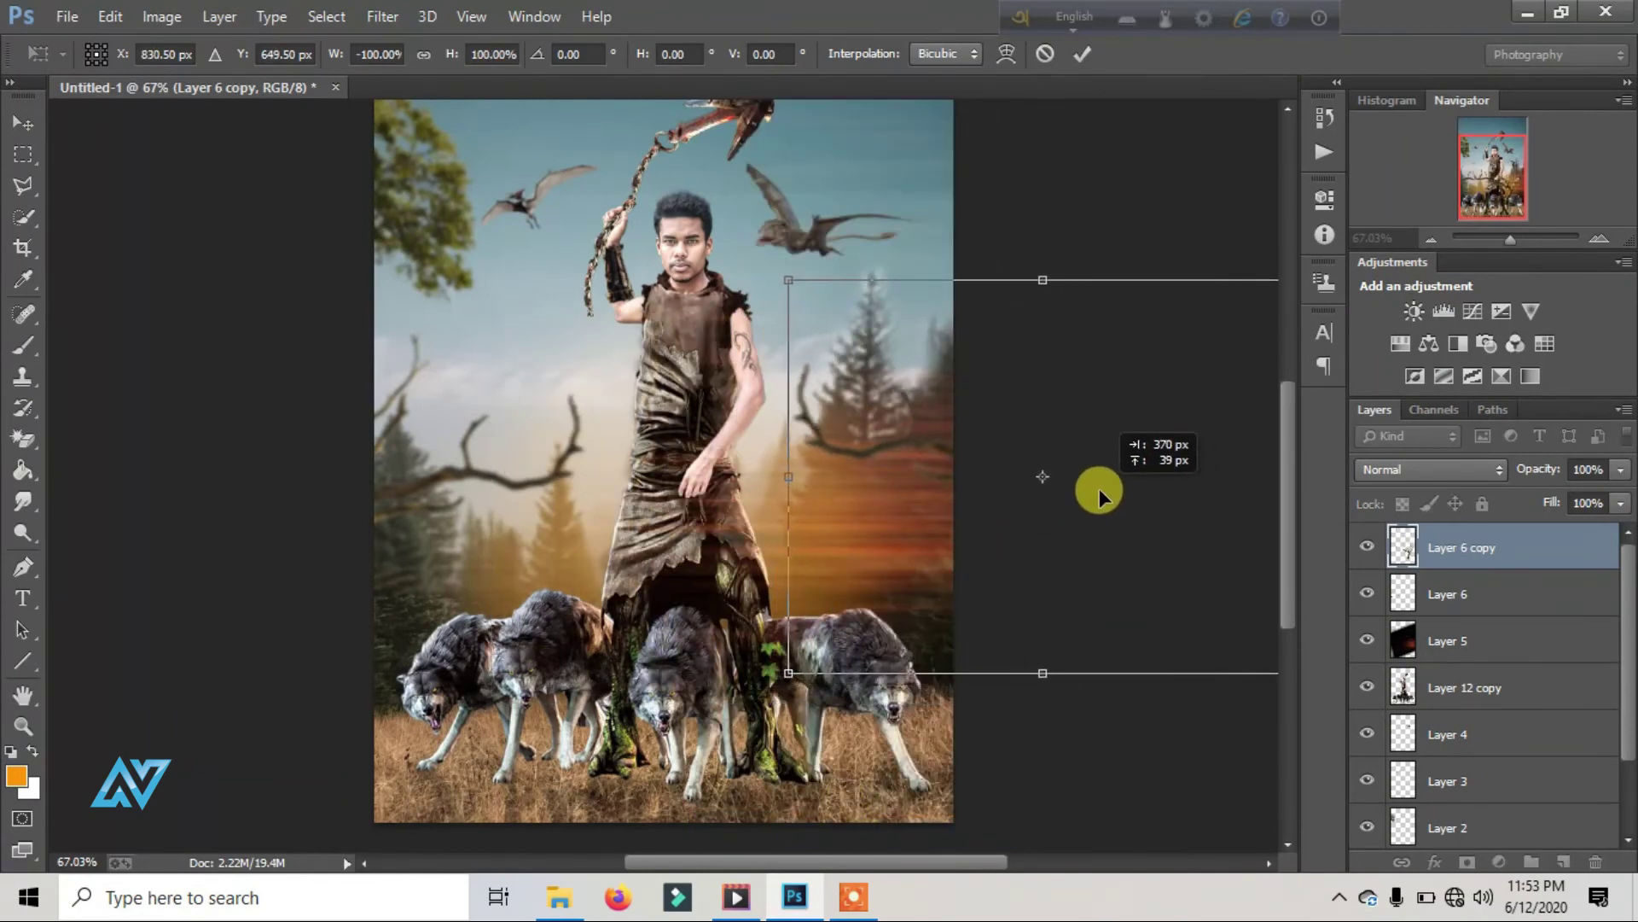
click(1082, 53)
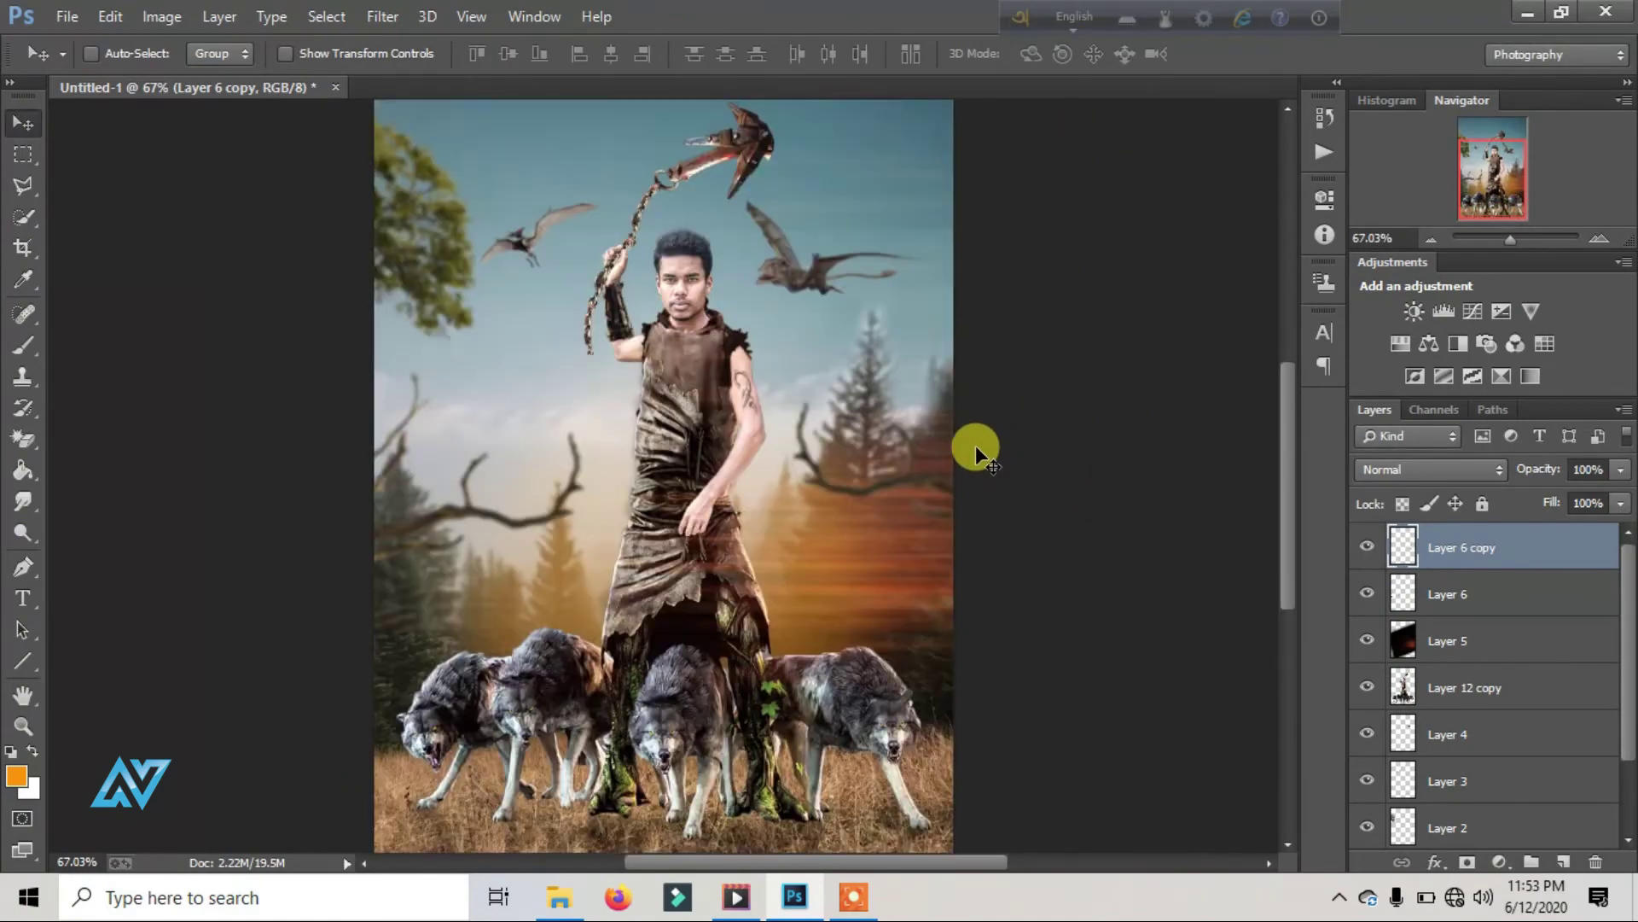
Step: Try merging Layers 5–1 and deleting Layer 6 copy and Layer 6, undoing both
scroll(1492, 699, down, 2)
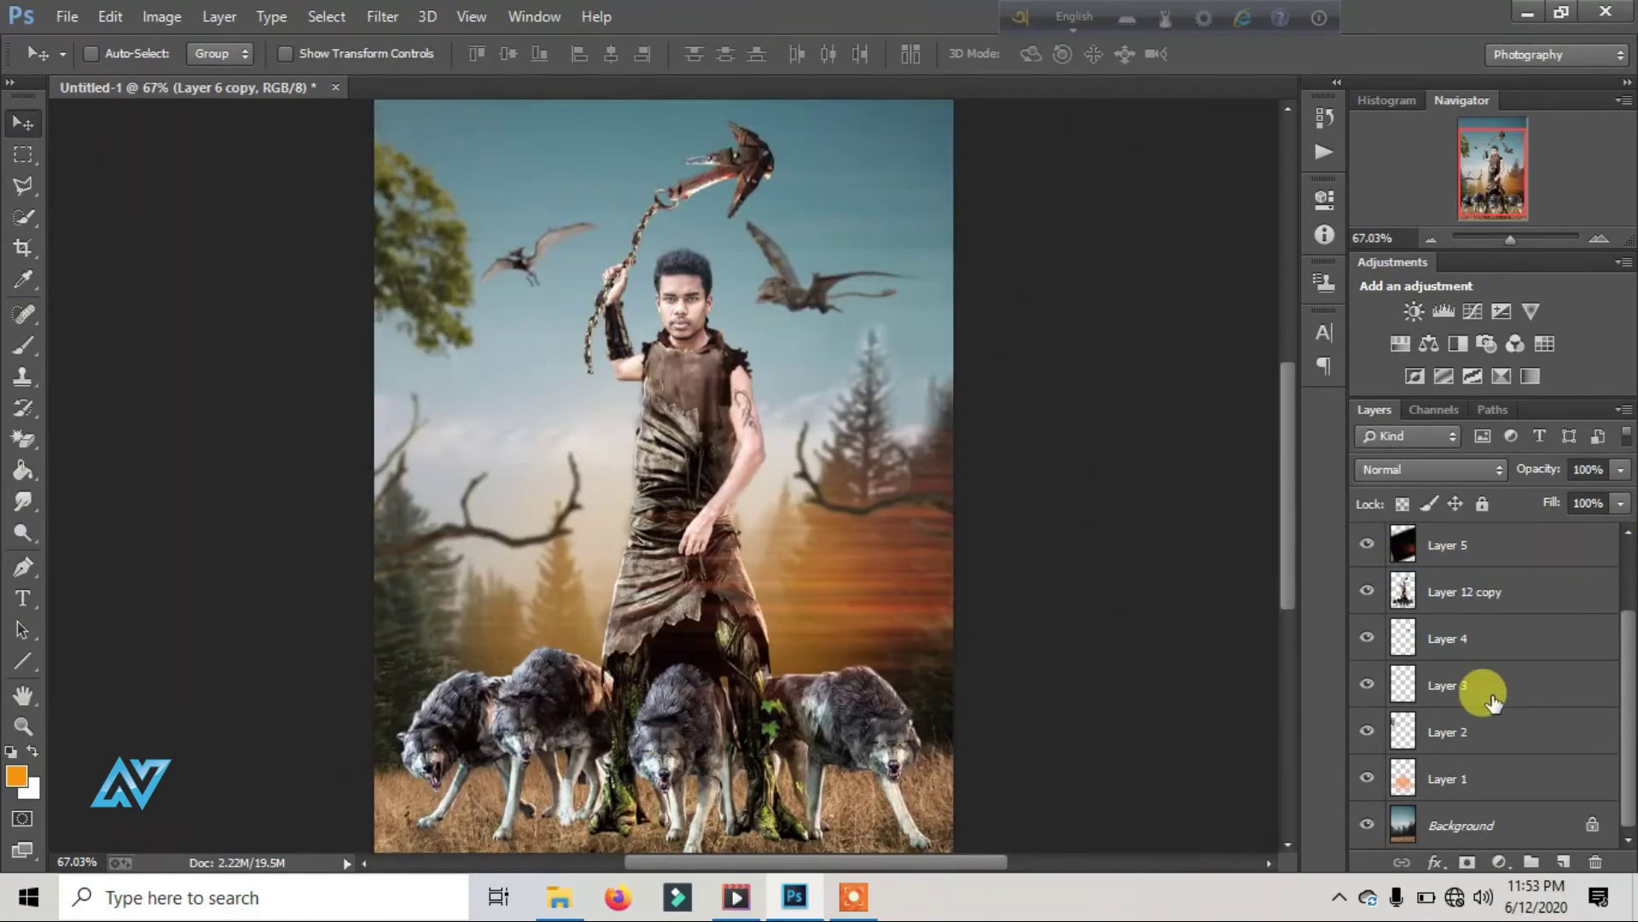
shift+click(1472, 783)
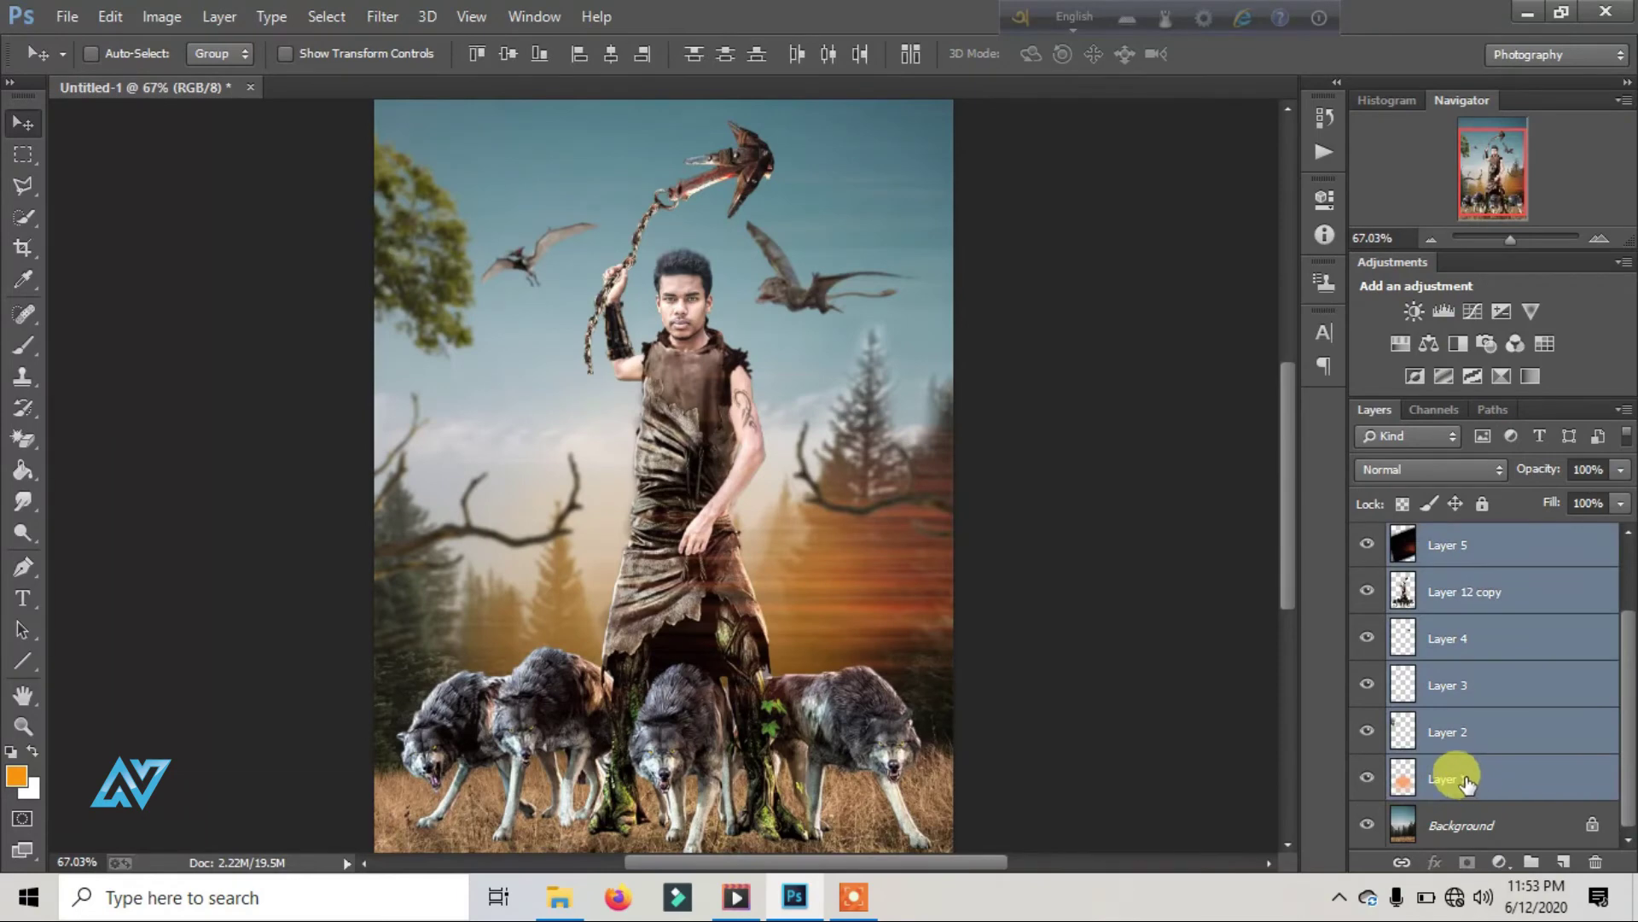
key(ctrl+e)
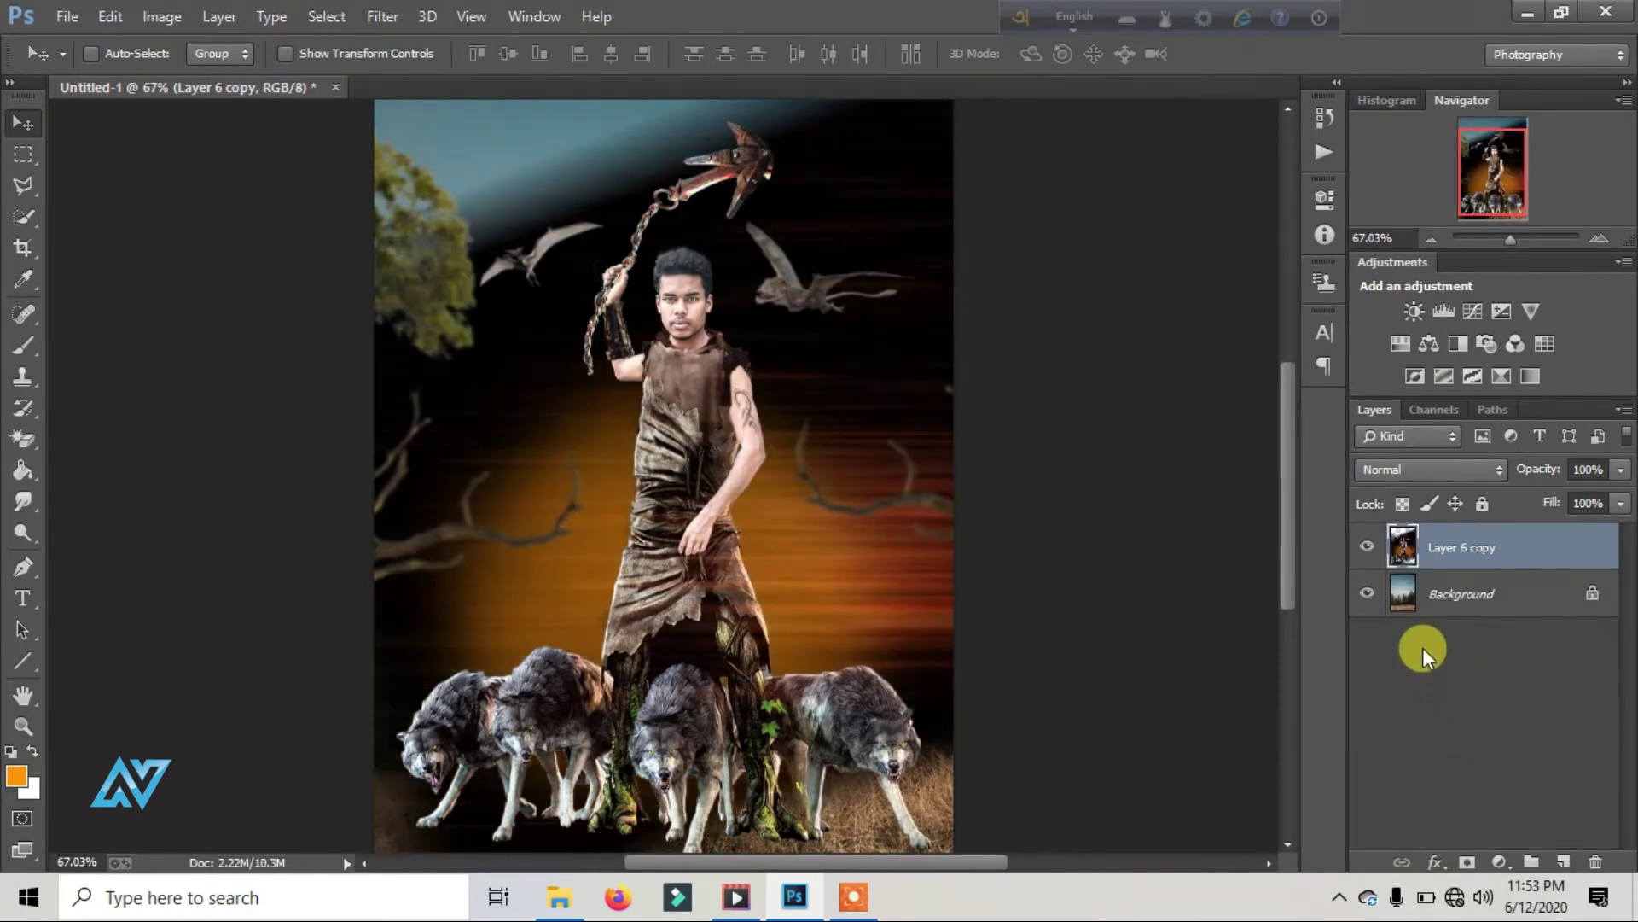
key(ctrl+z)
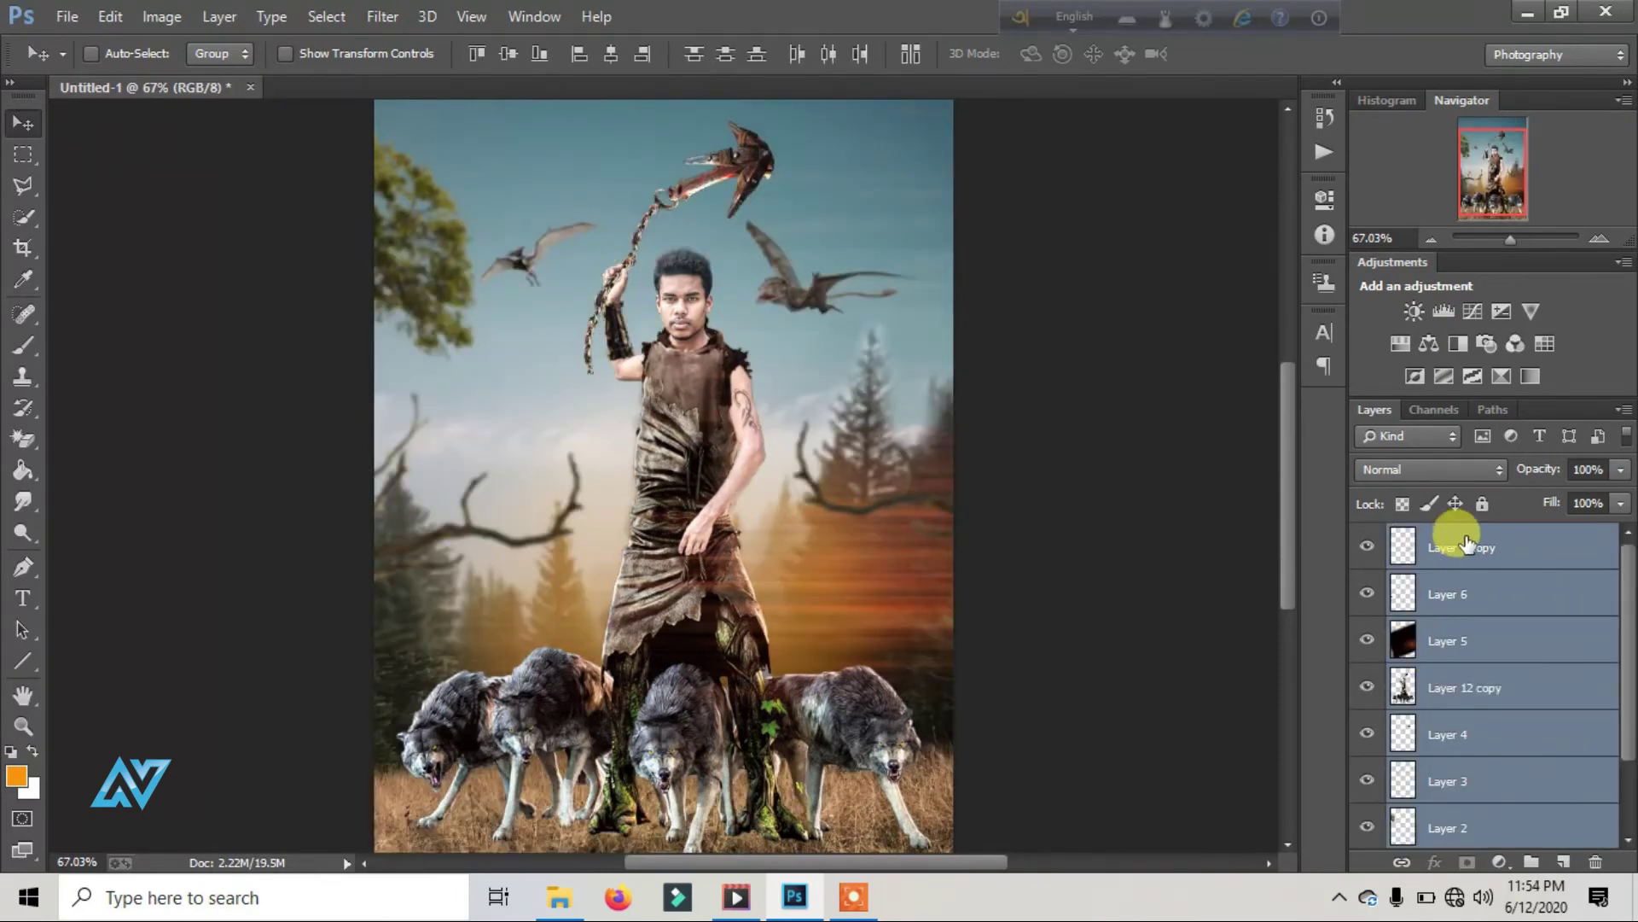
click(1466, 550)
key(Delete)
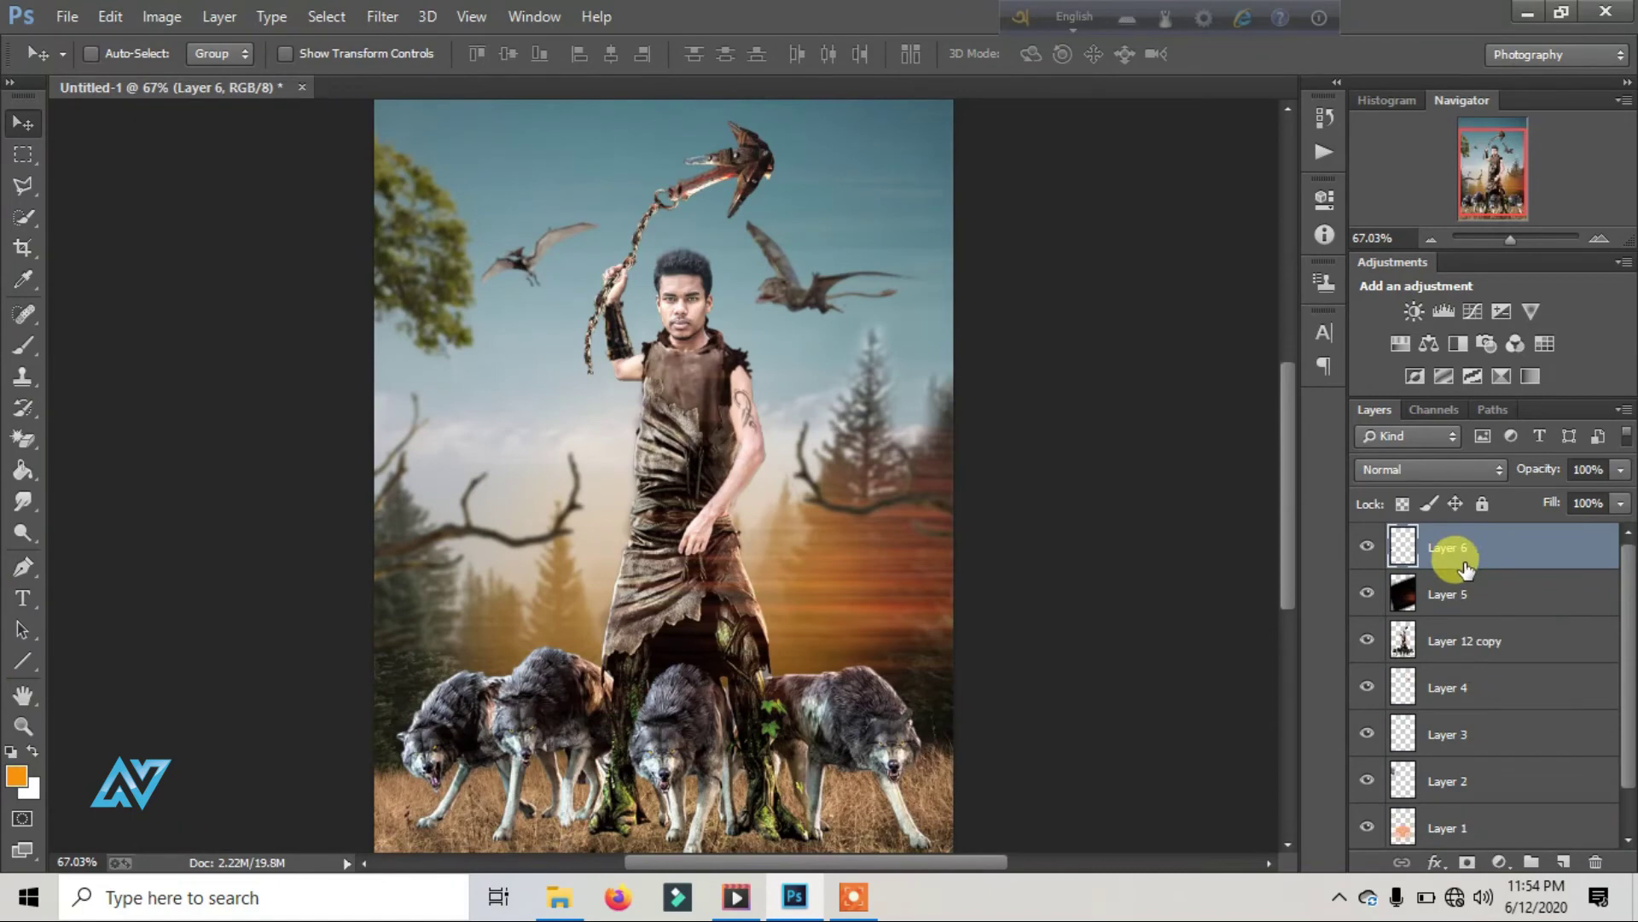
key(Delete)
key(ctrl+z)
Step: Test deleting Layer 5 and merging Layers 4, 3 and 2, undoing the unwanted merges
click(1463, 604)
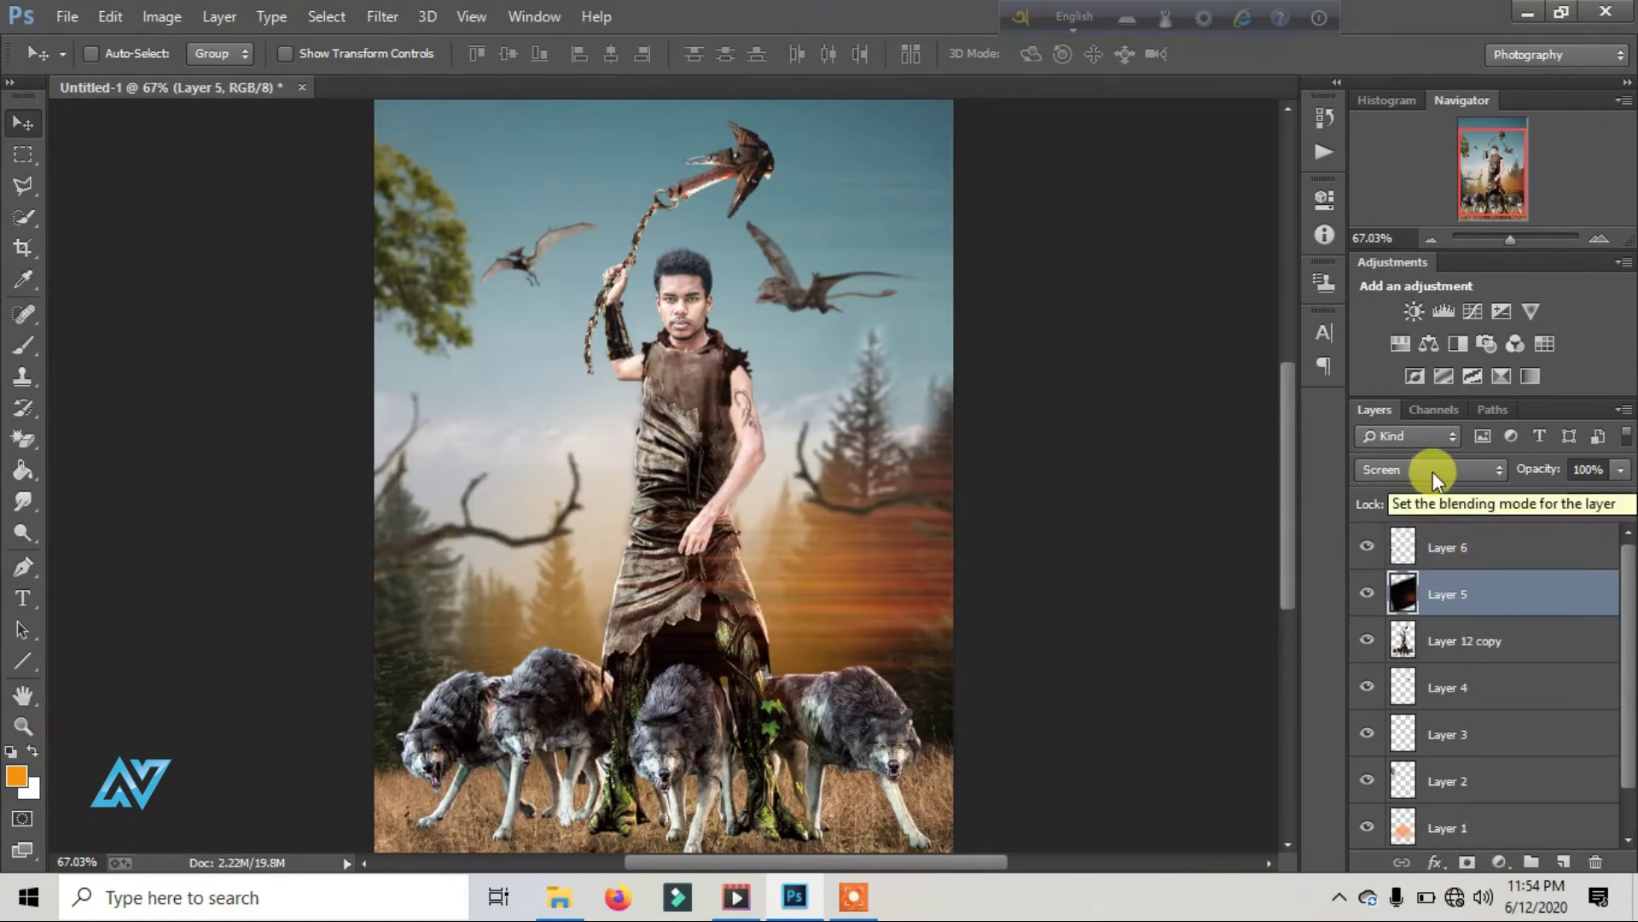
key(Delete)
key(ctrl+z)
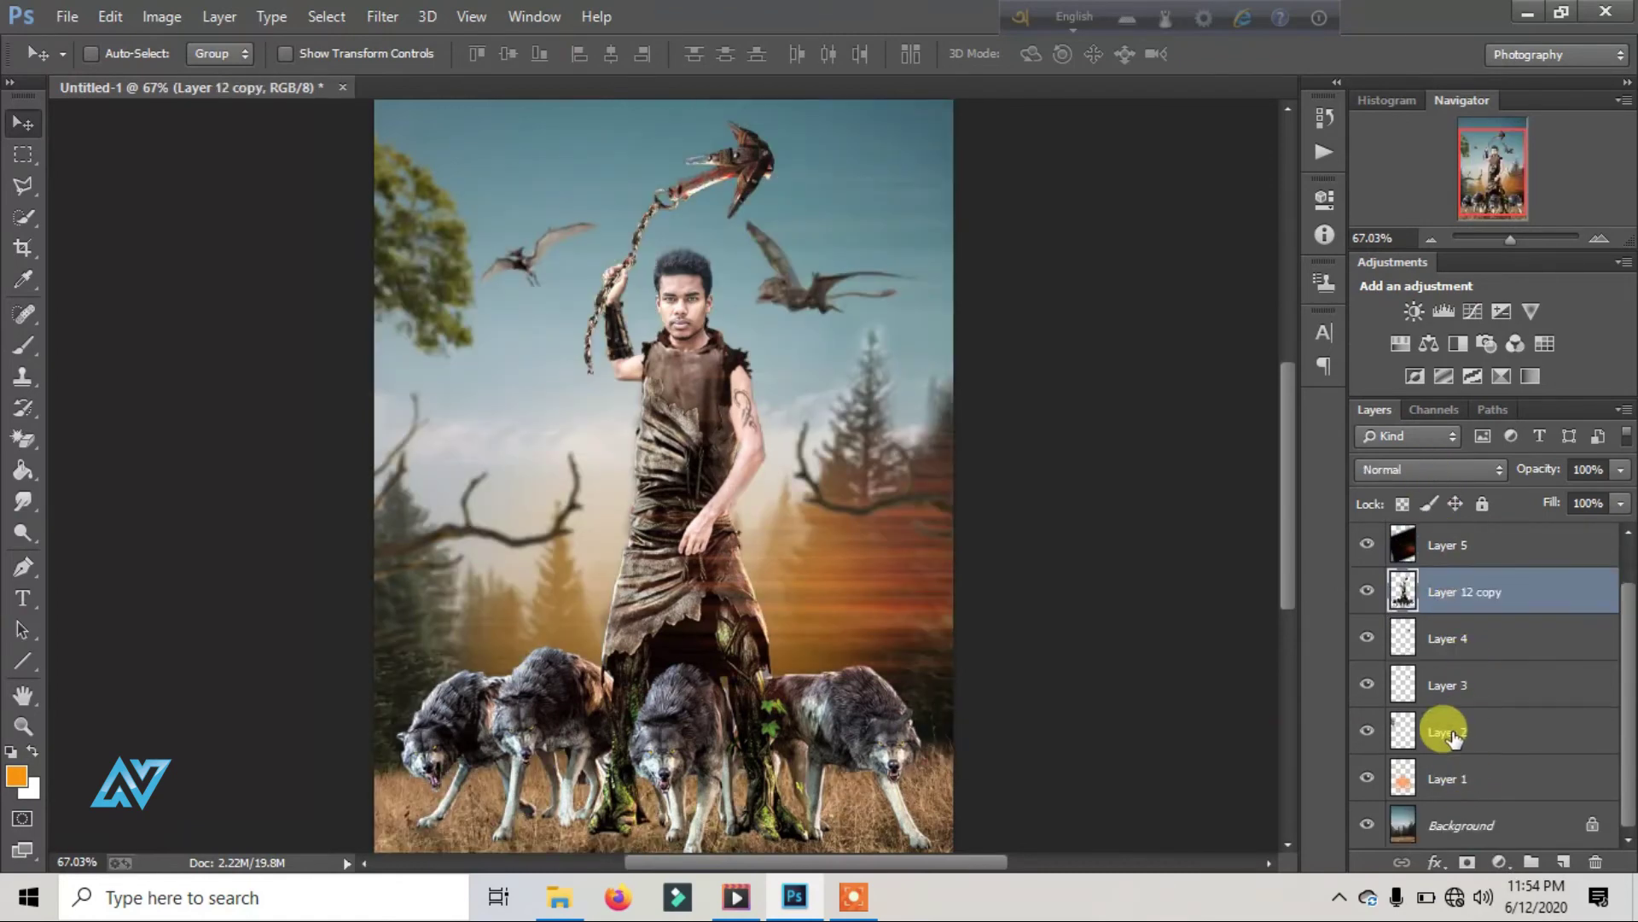
click(1451, 732)
key(ctrl+e)
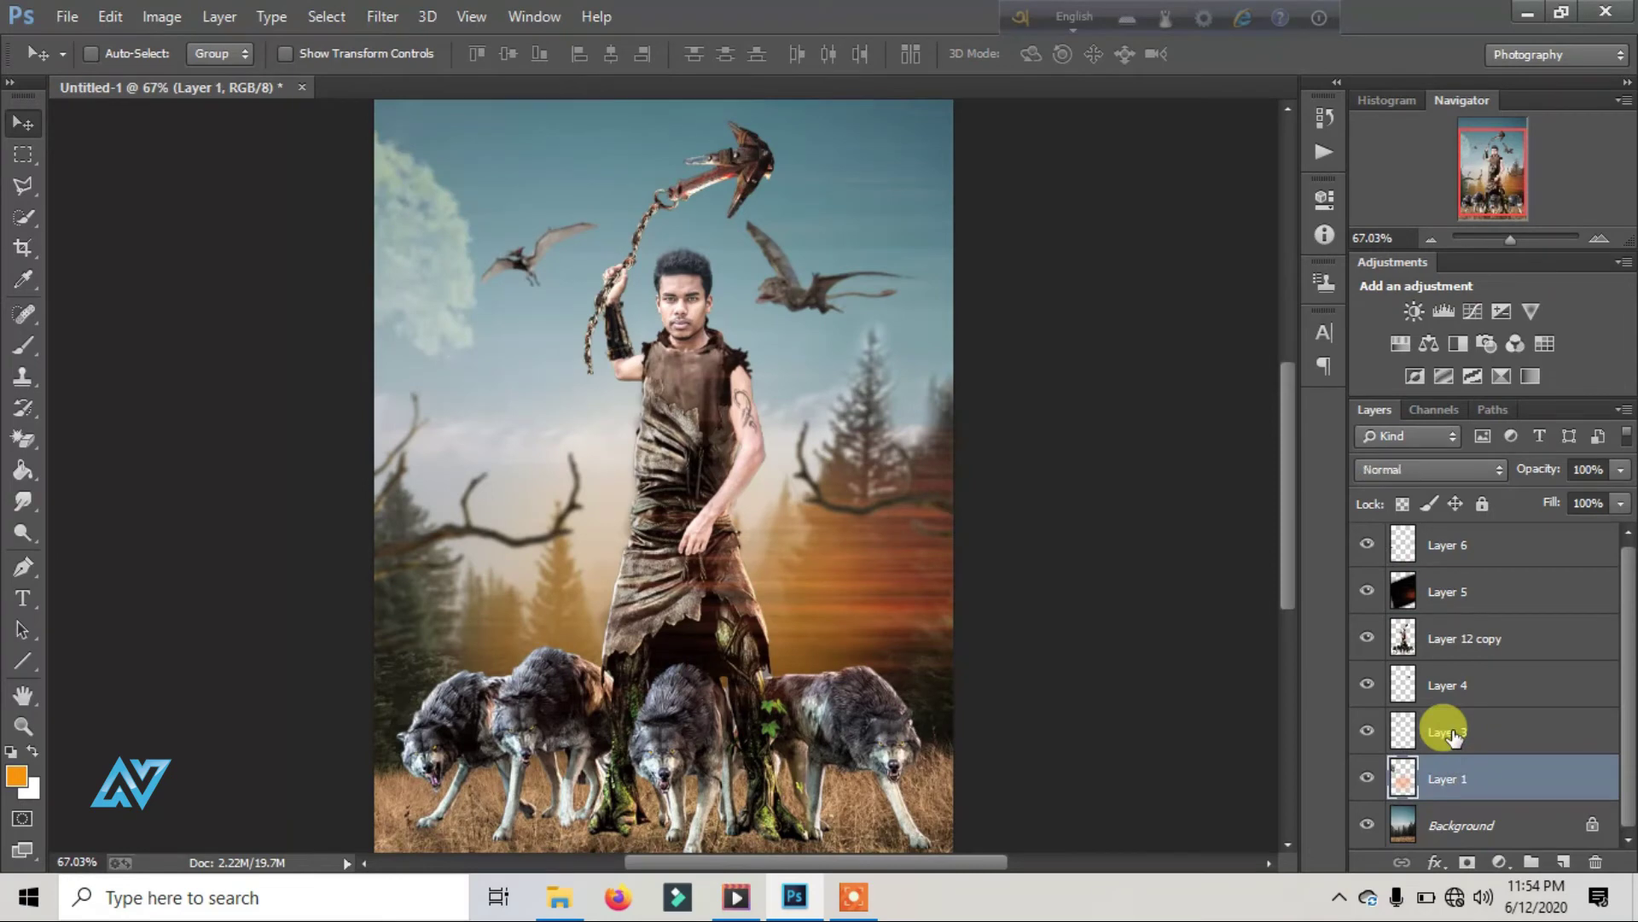
key(ctrl+z)
key(ctrl+z)
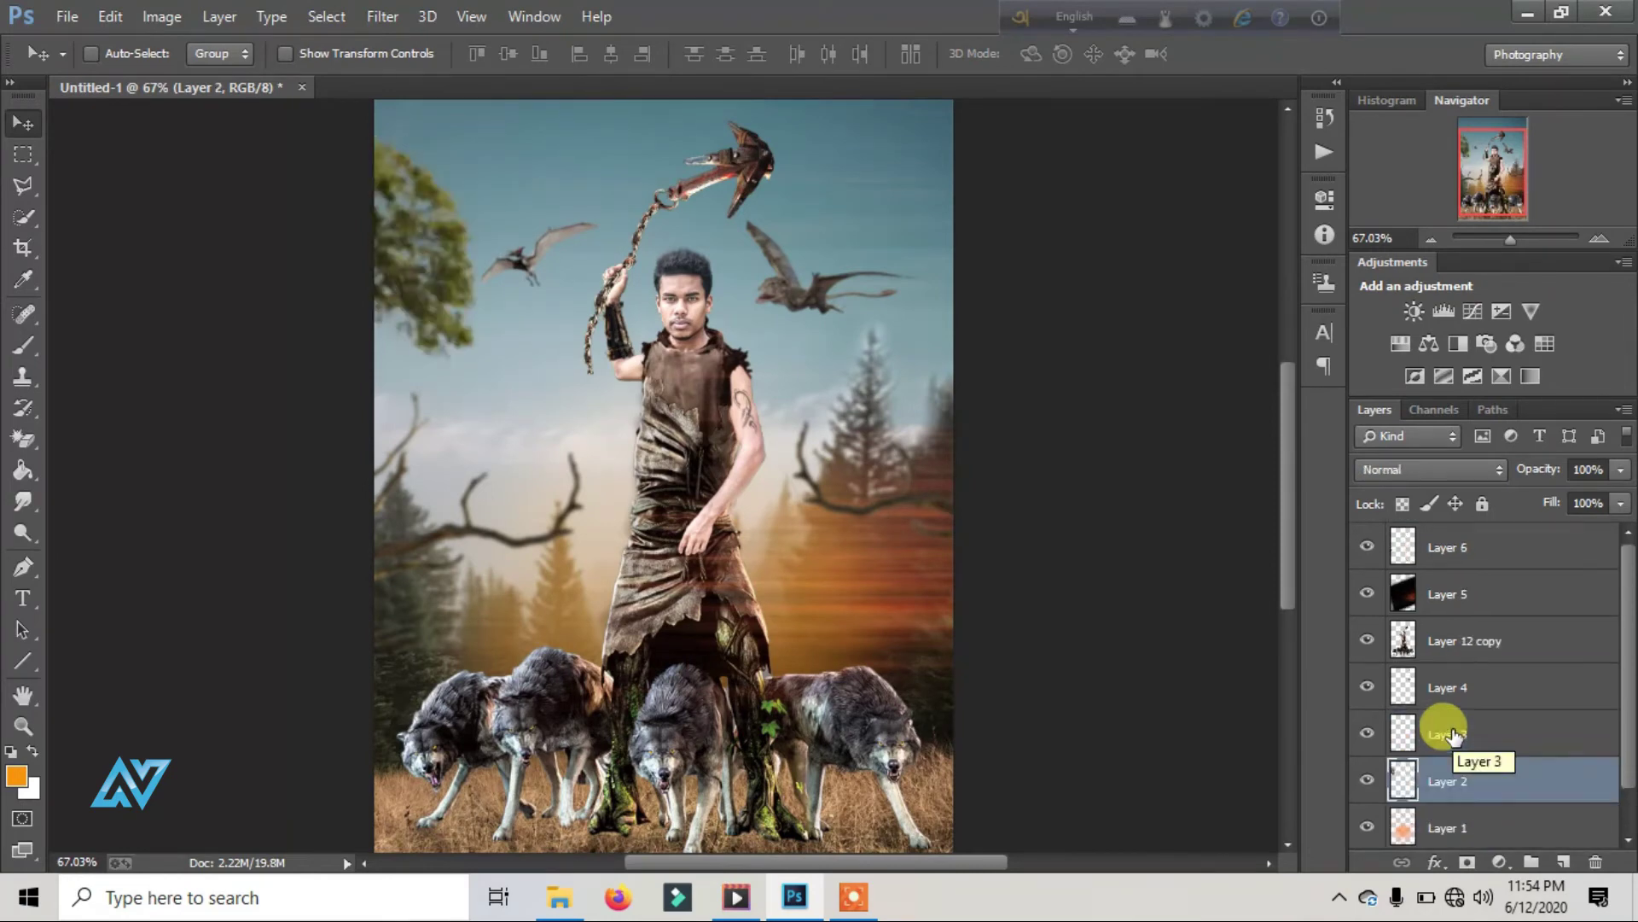
key(ctrl+z)
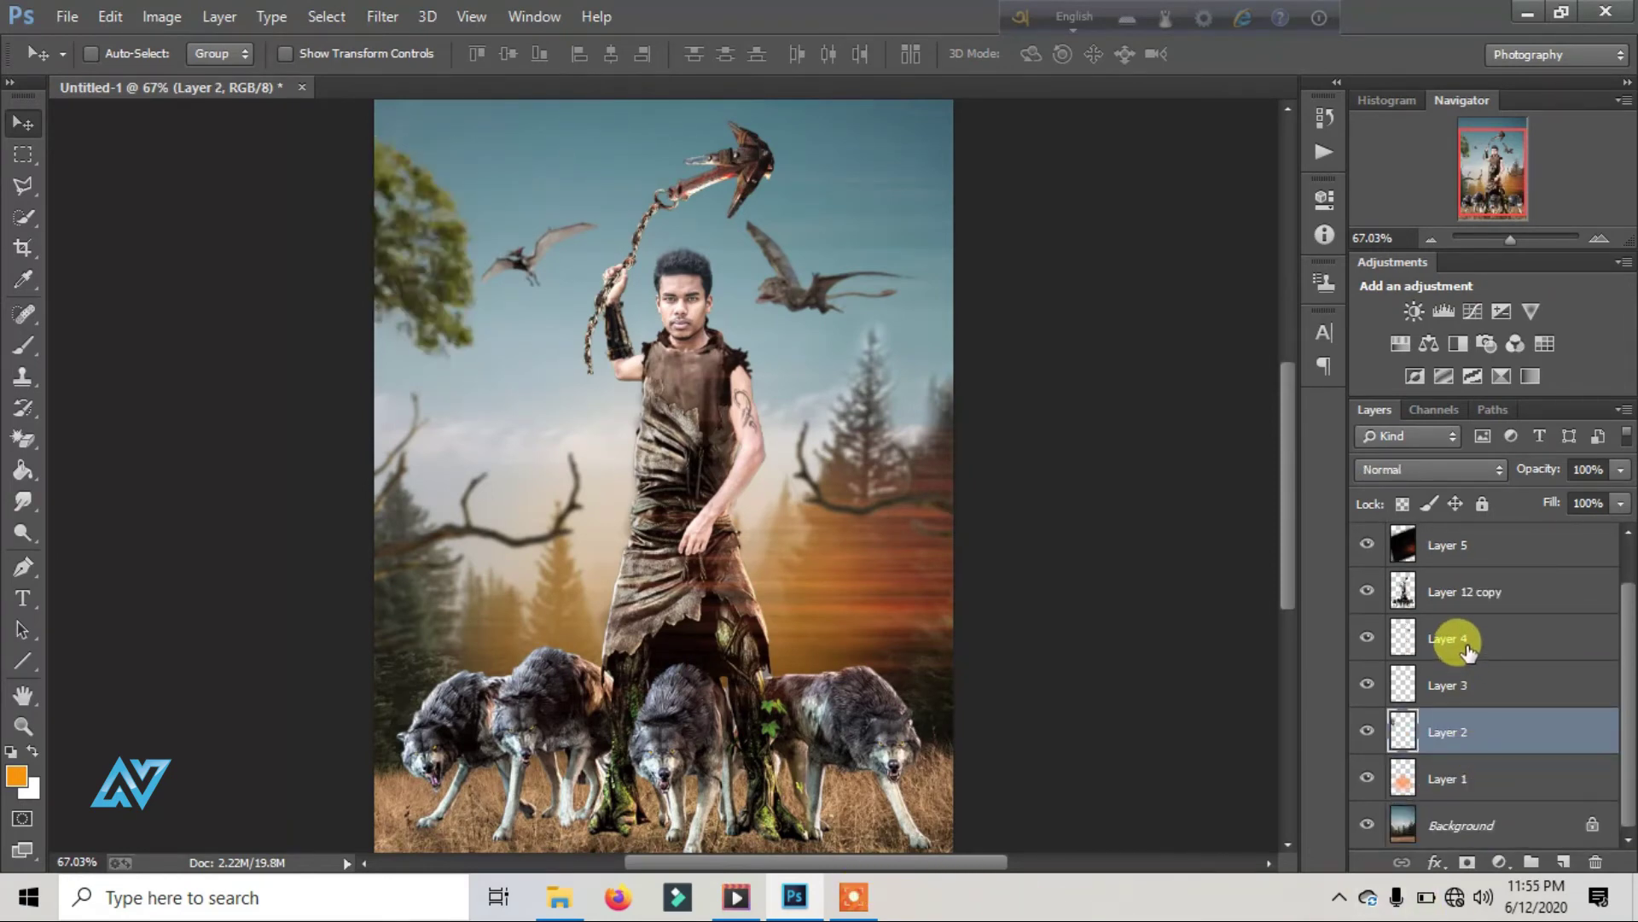
shift+click(1466, 649)
key(ctrl+e)
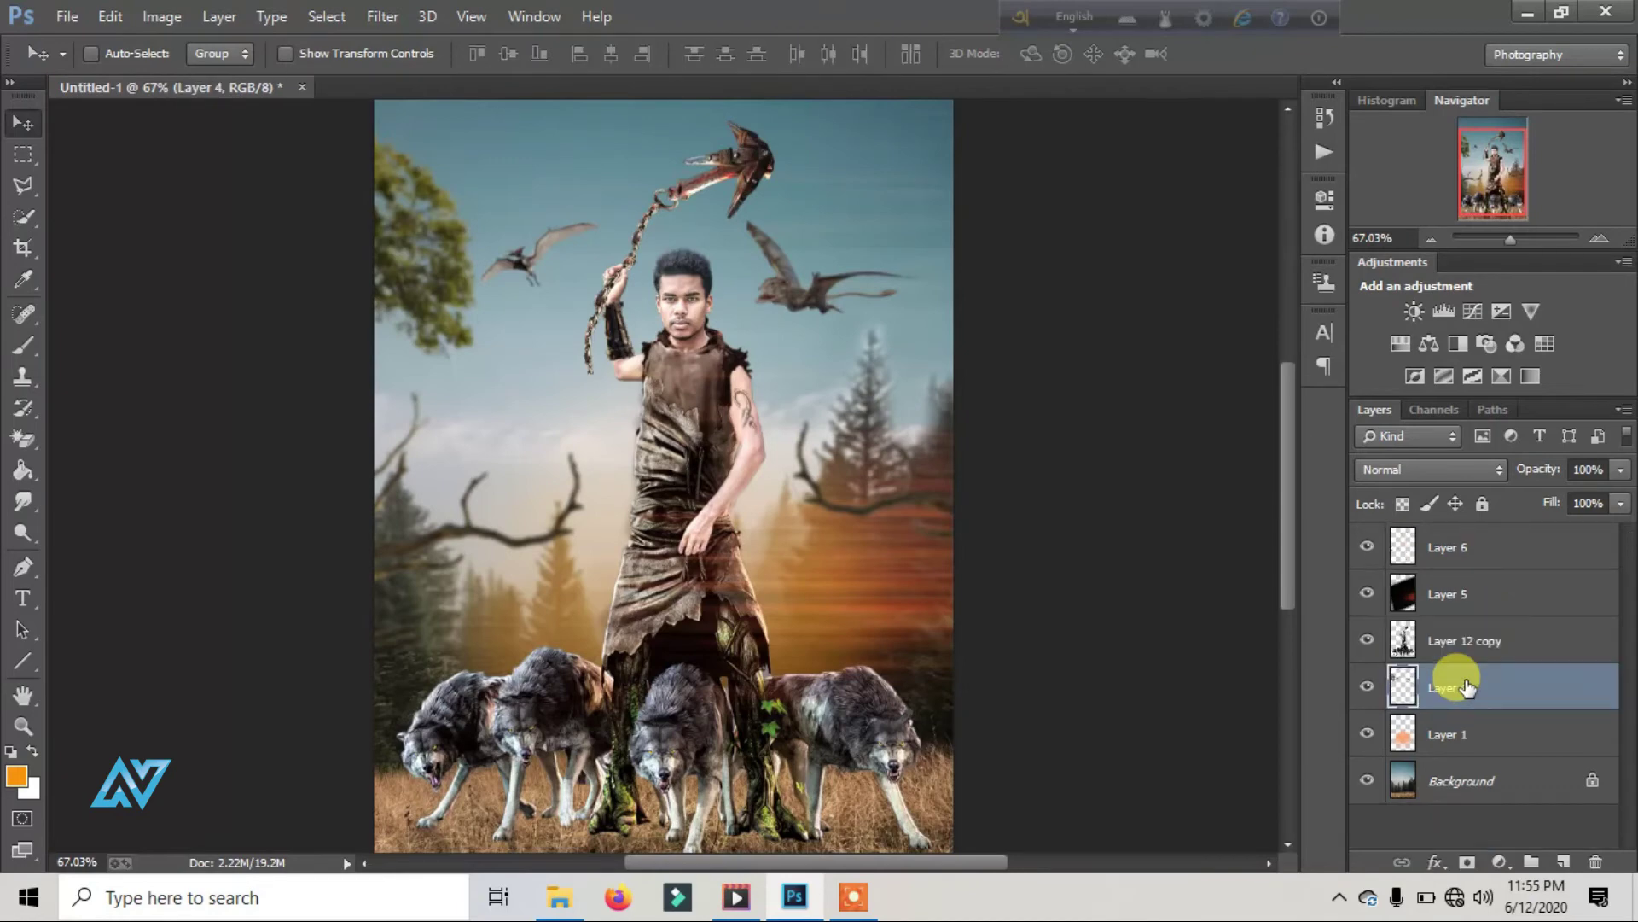
key(ctrl+e)
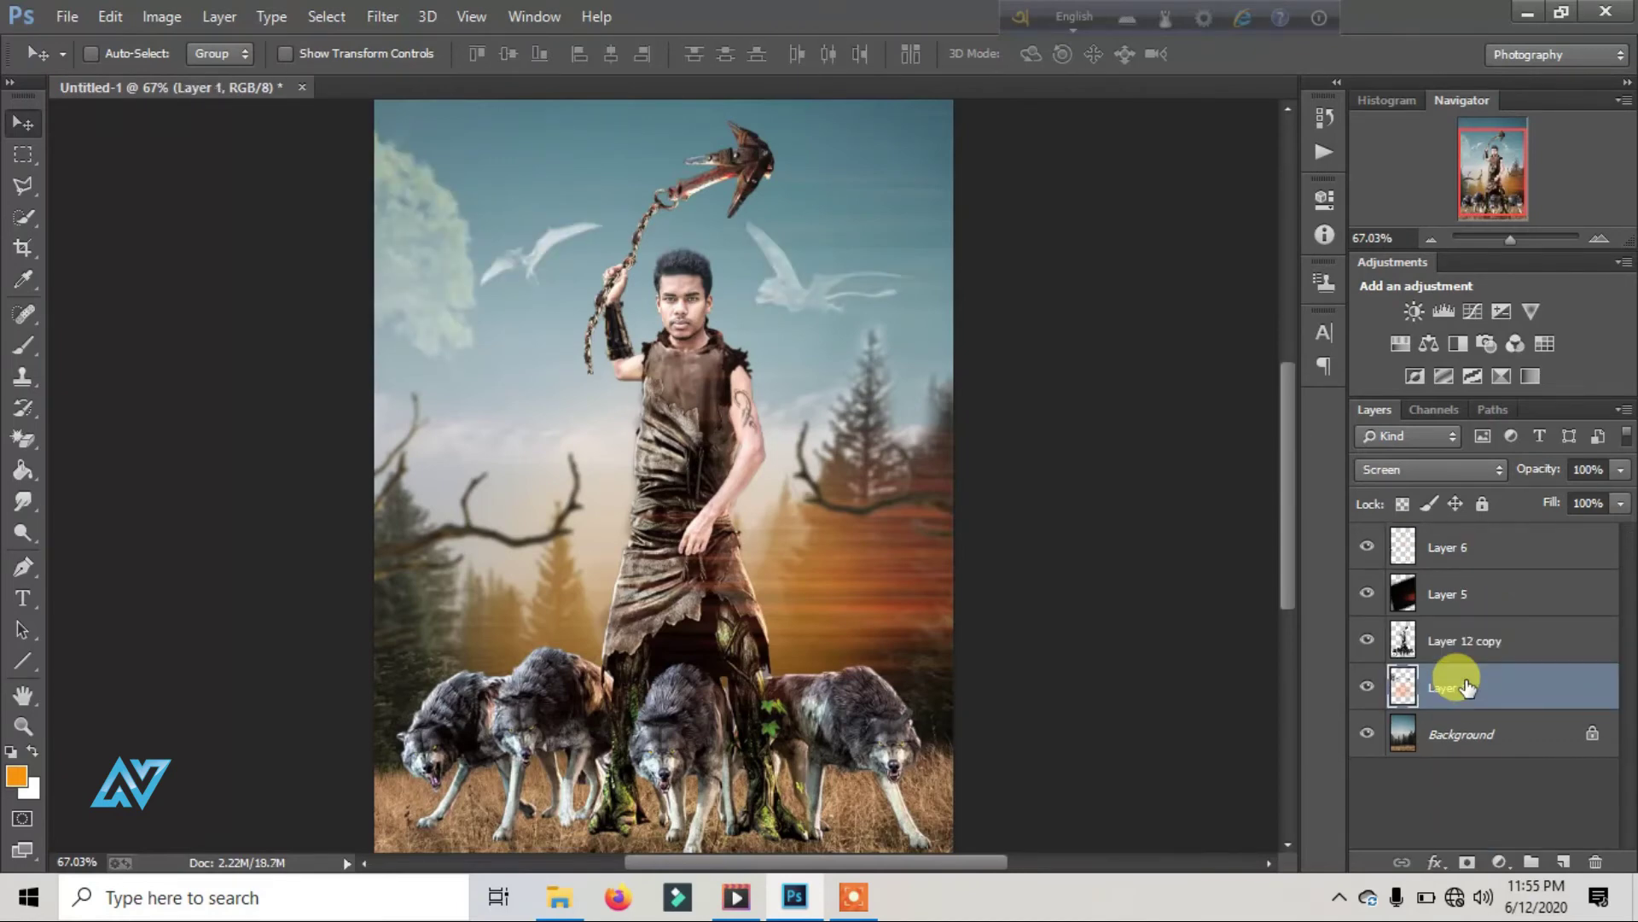
key(ctrl+z)
Step: Merge Layer 12 copy down into Layer 4 and reorder Layer 6 relative to Layer 5
click(1463, 638)
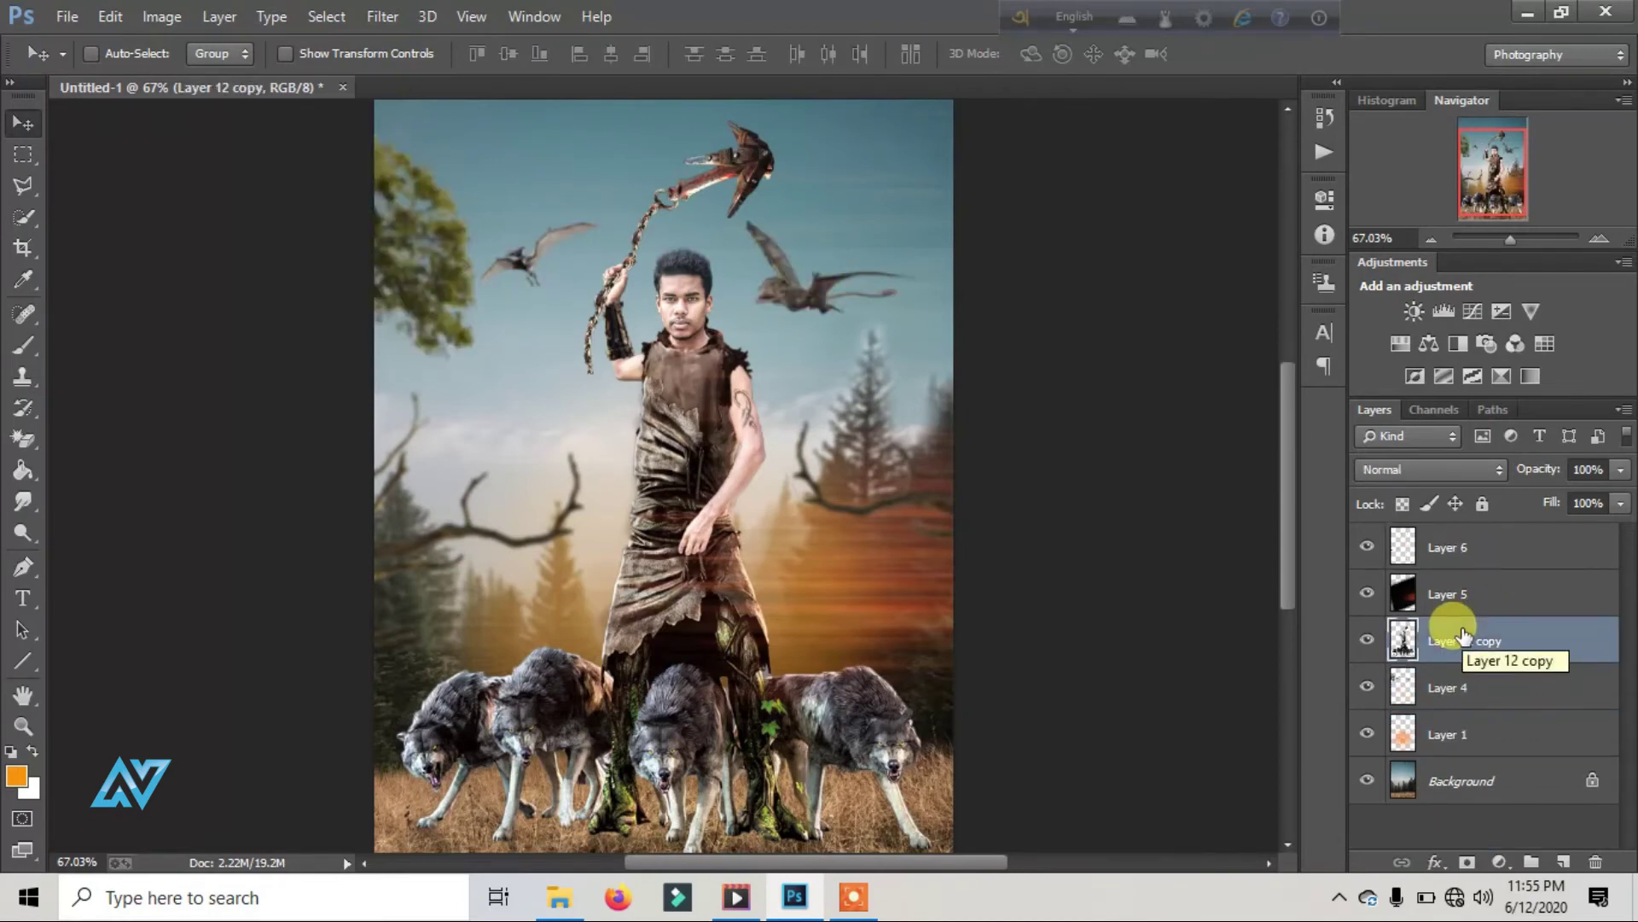
key(ctrl+e)
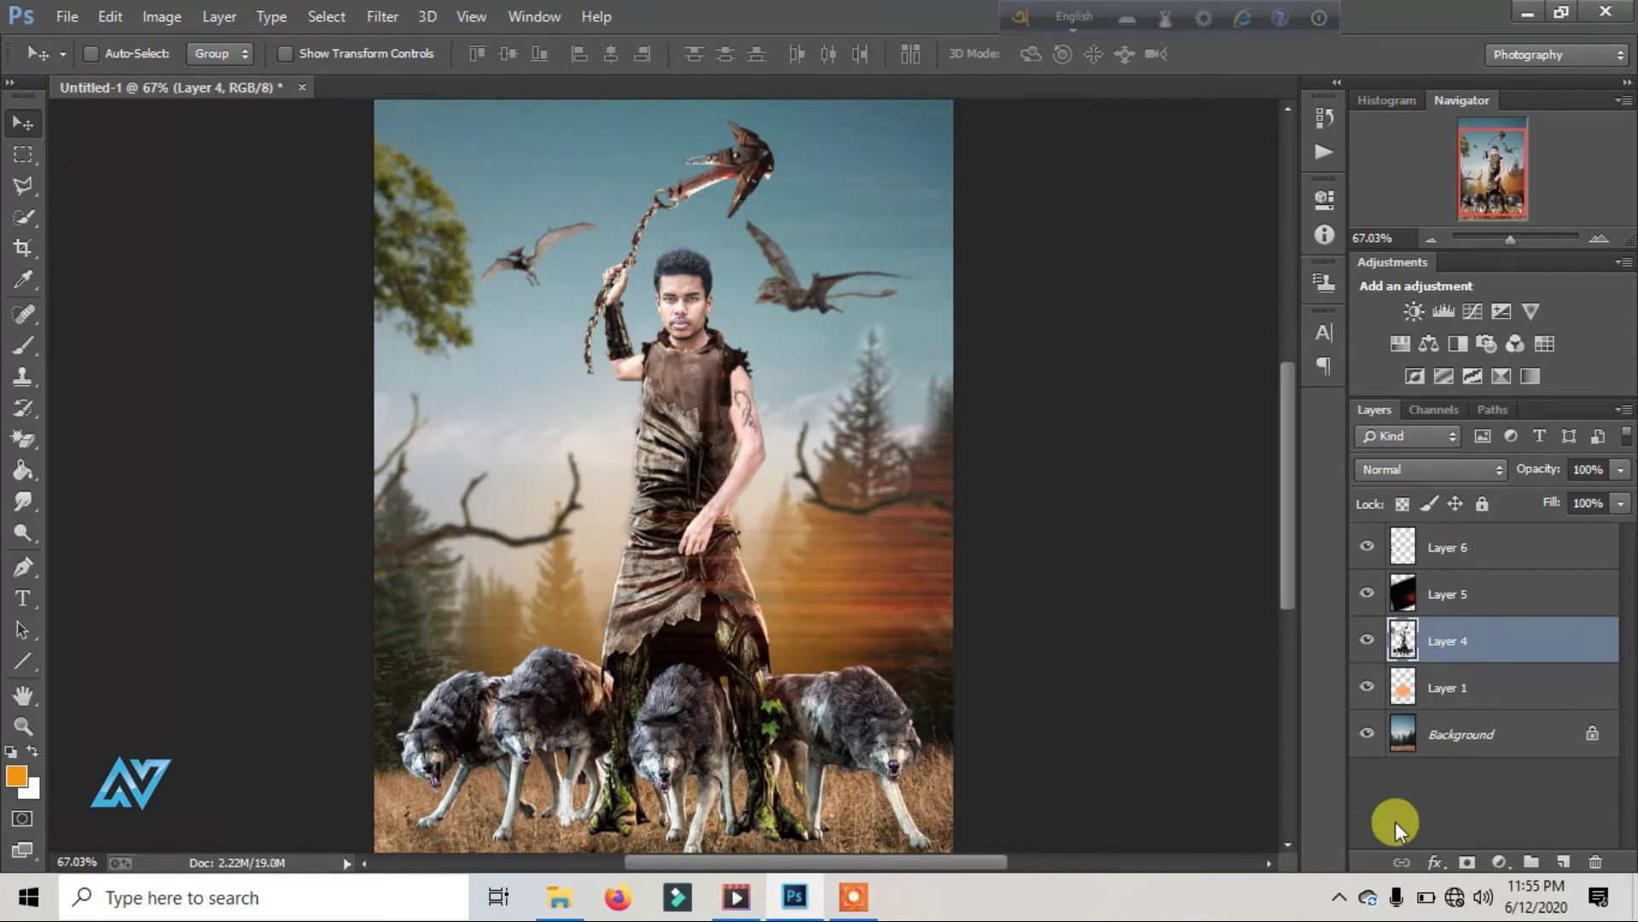
click(1463, 546)
key(ctrl+e)
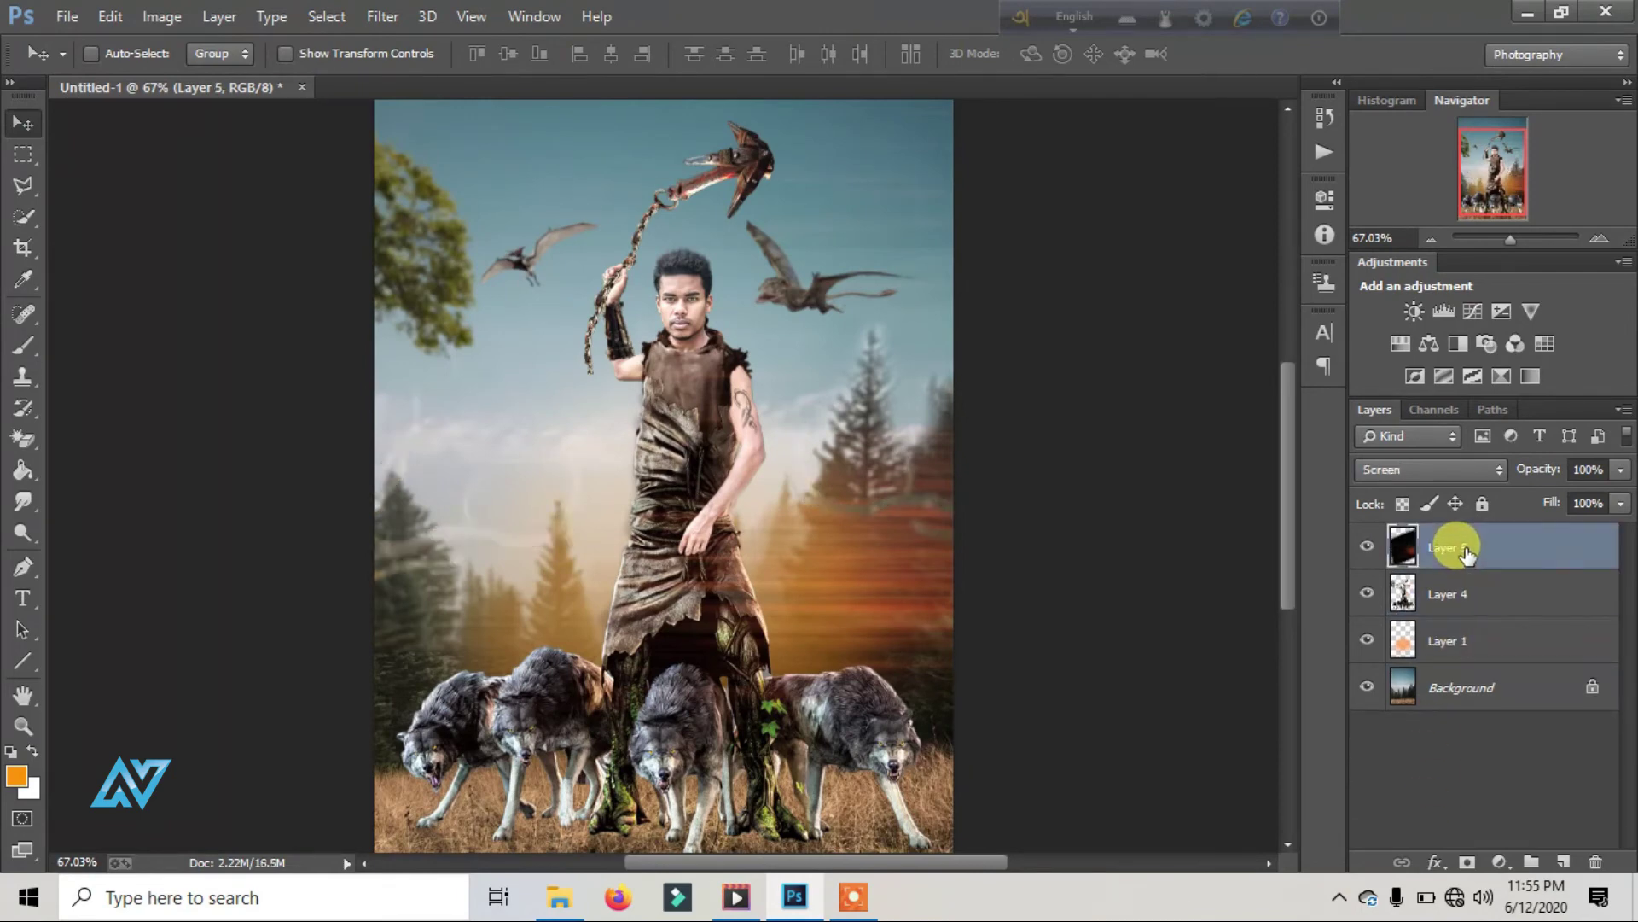
key(ctrl+shift+alt+n)
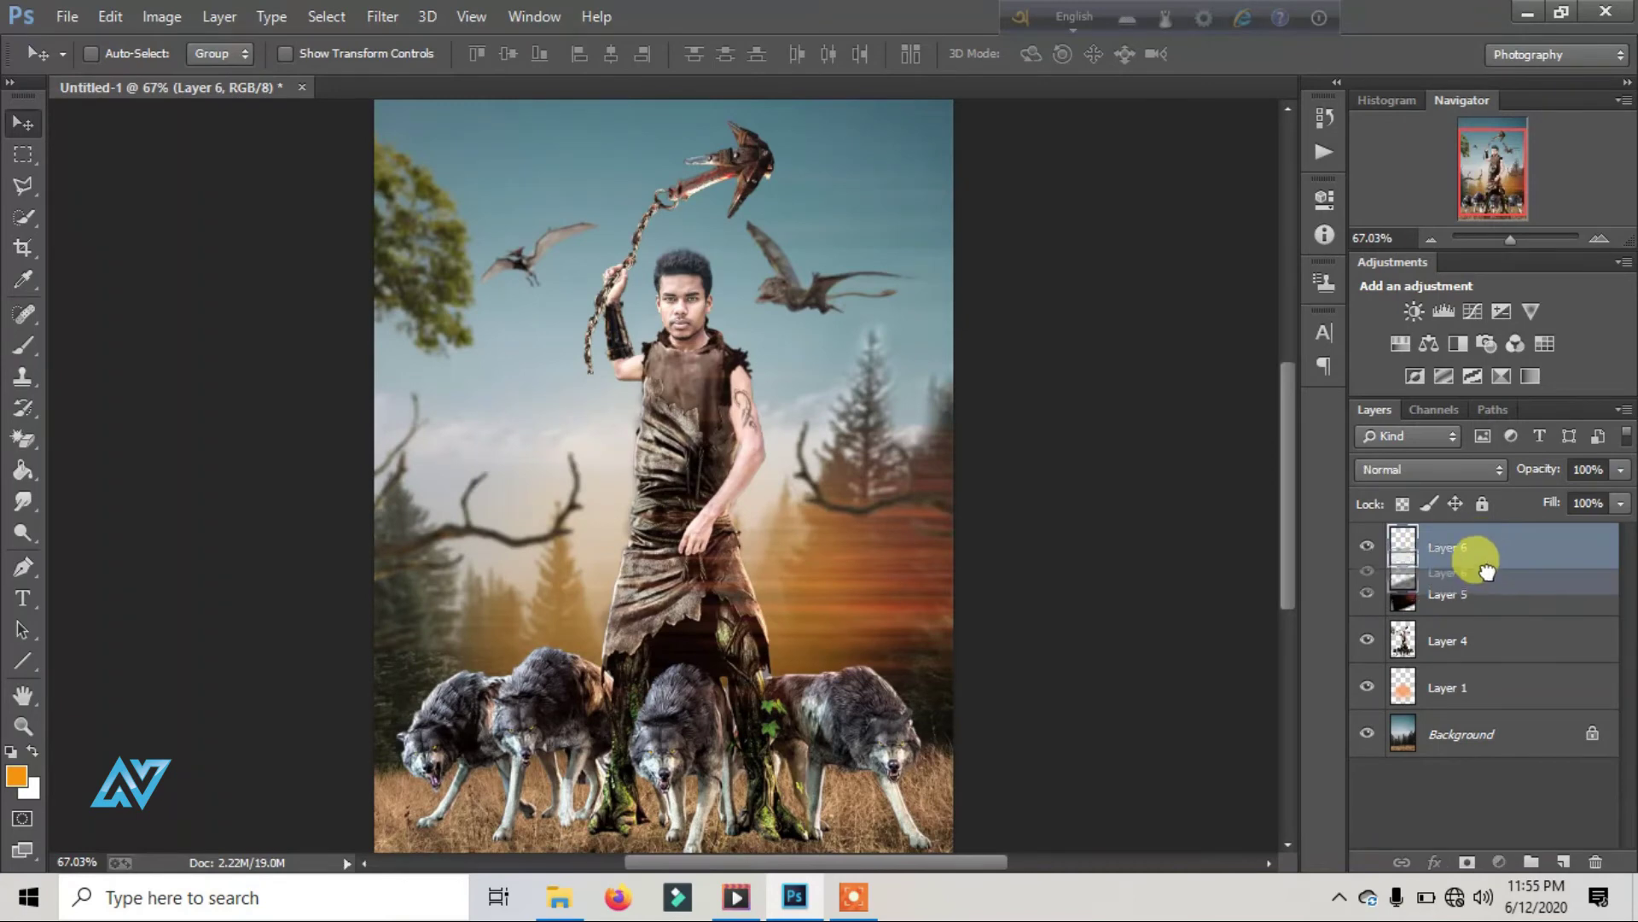
mouse_move(1472, 550)
mouse_down()
mouse_move(1485, 603)
mouse_move(1467, 550)
mouse_up()
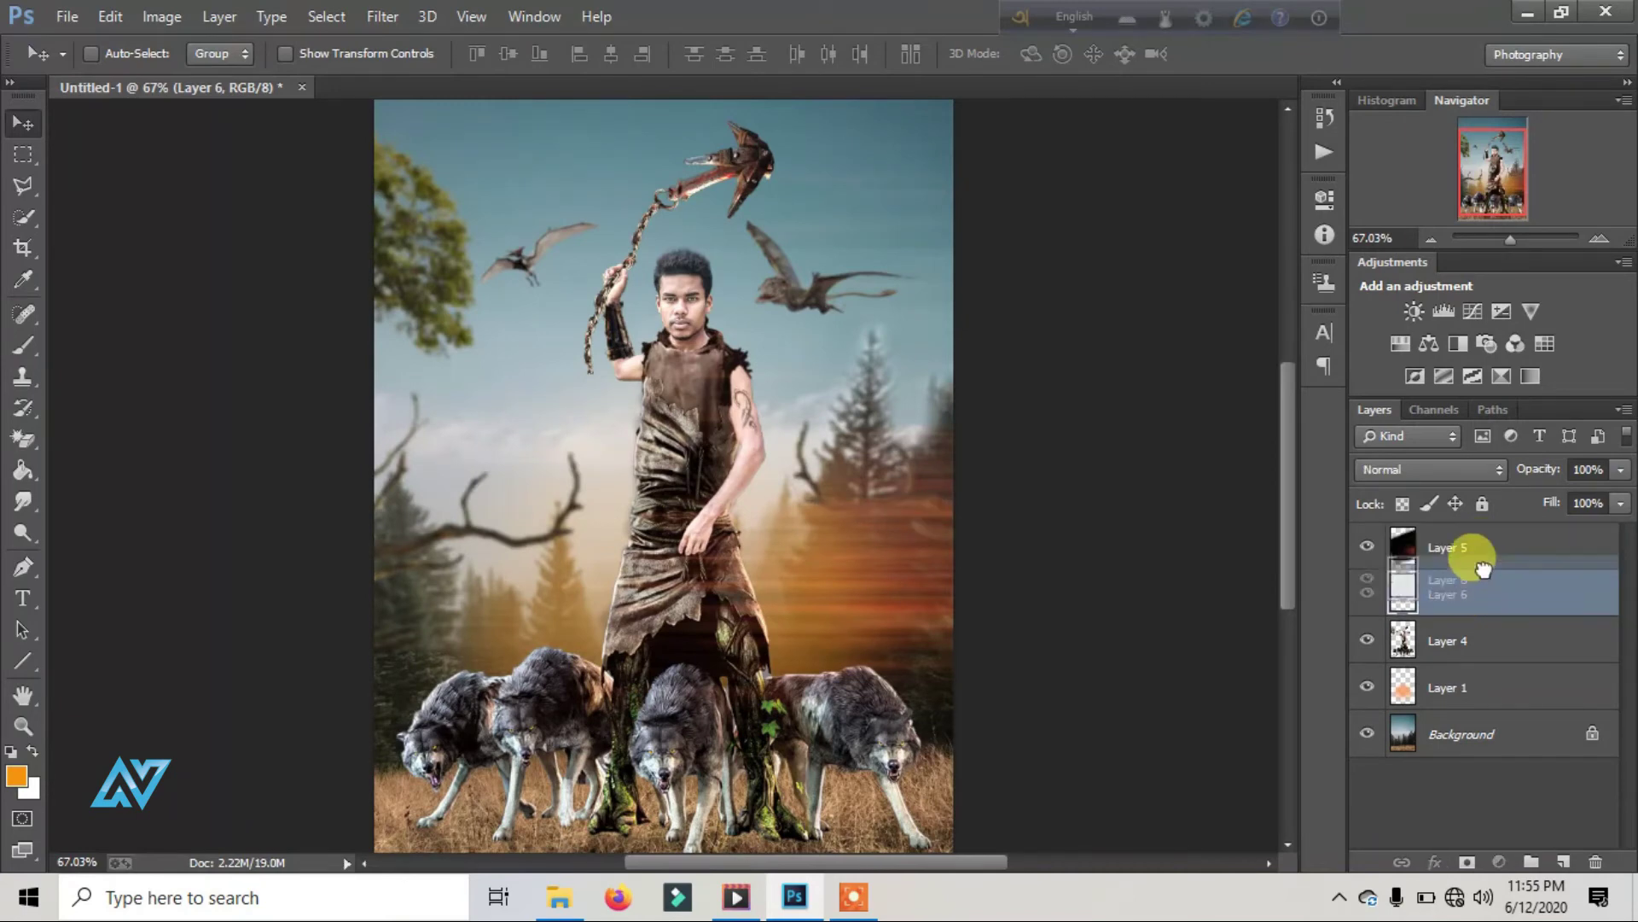
Step: Merge Layers 1, 4, 5 and 6 down into Background one by one
click(1461, 687)
key(ctrl+e)
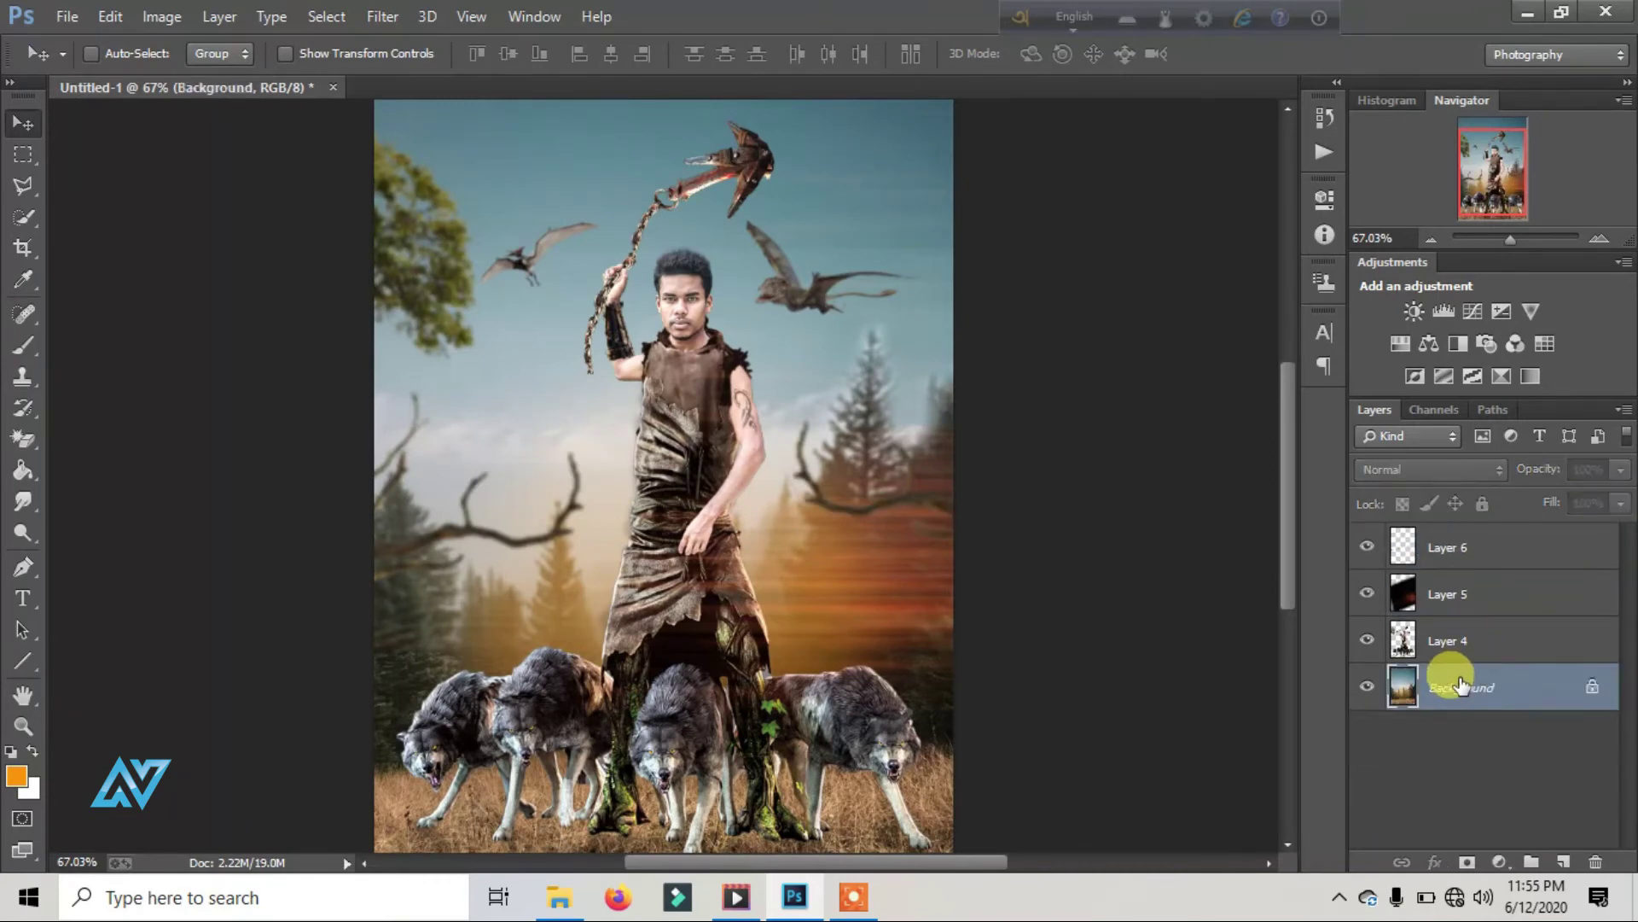
click(1464, 651)
key(ctrl+e)
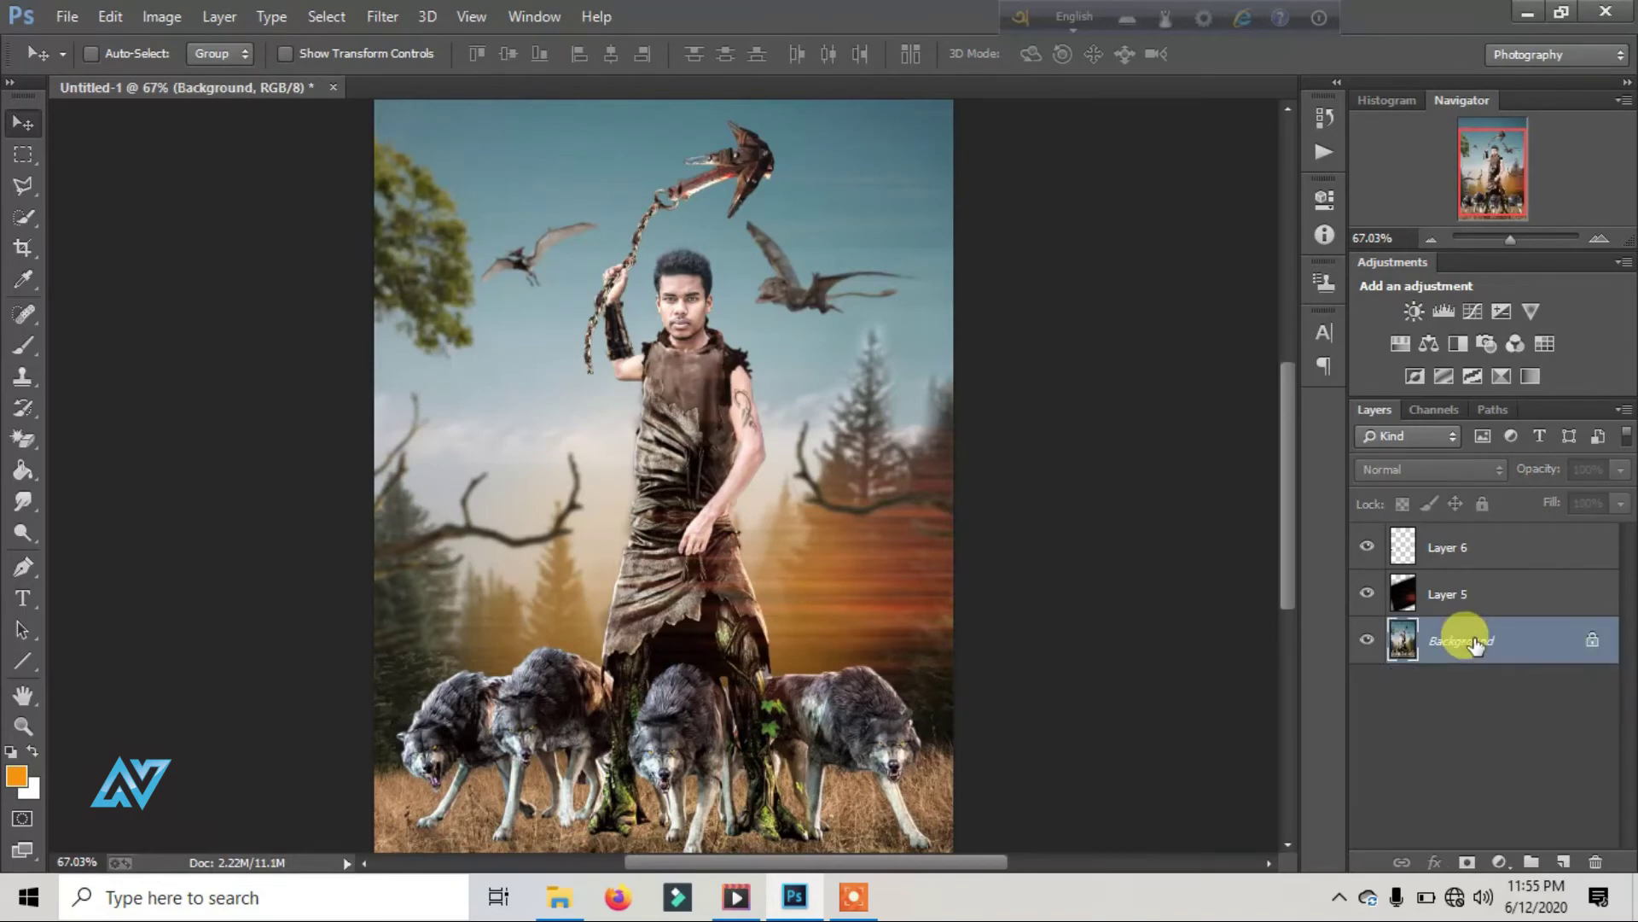
click(1466, 593)
key(ctrl+e)
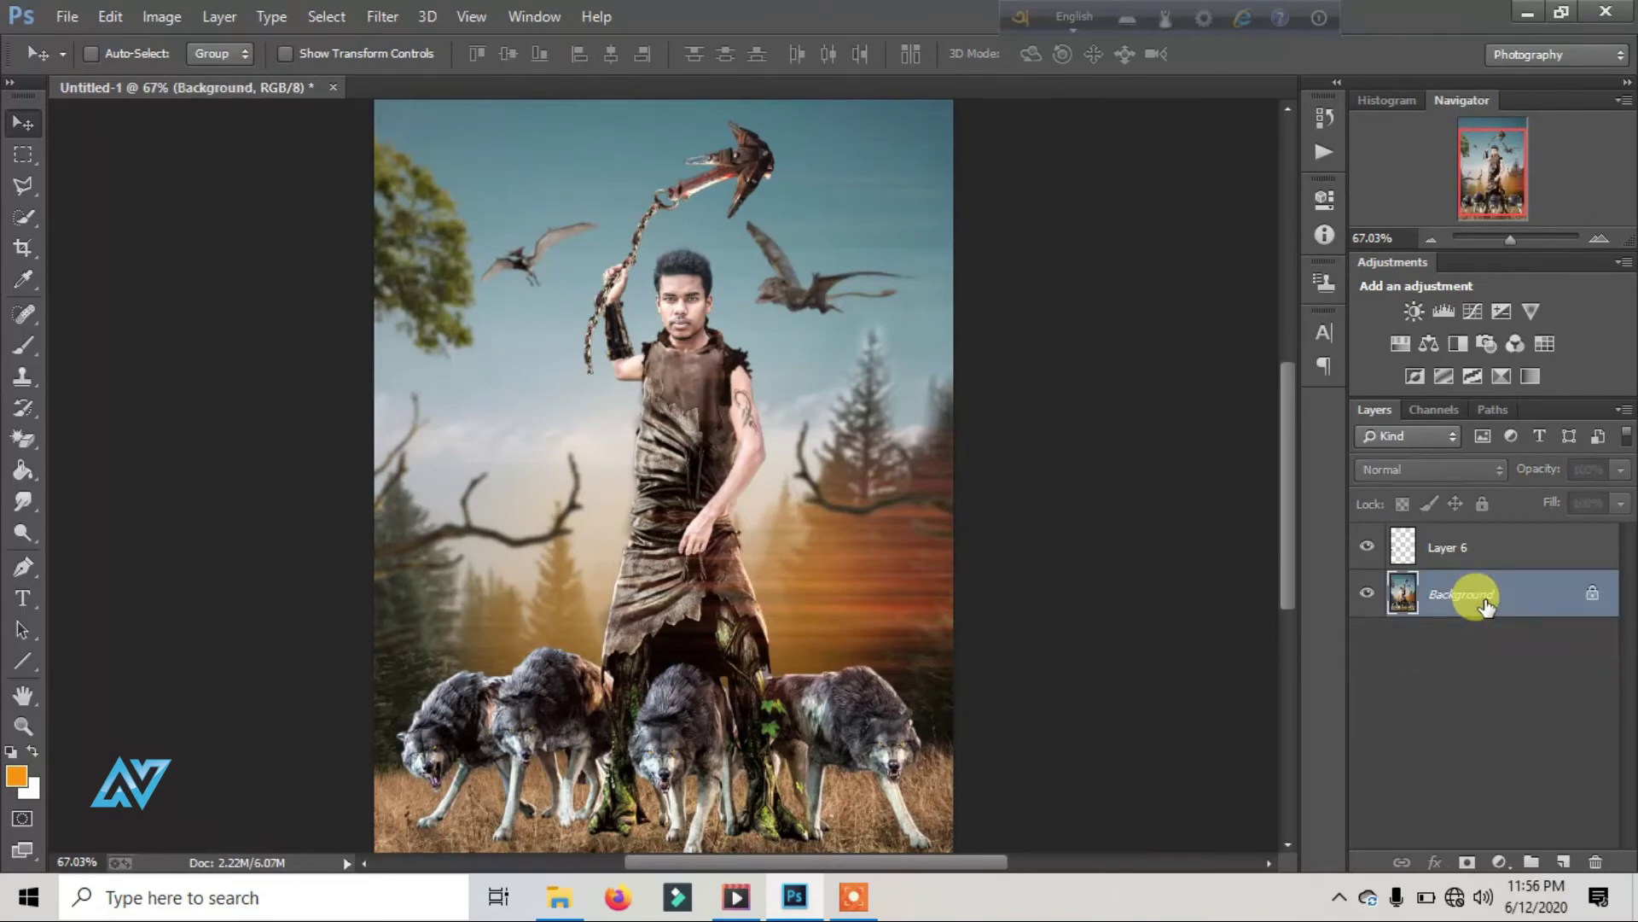
click(1467, 556)
key(ctrl+e)
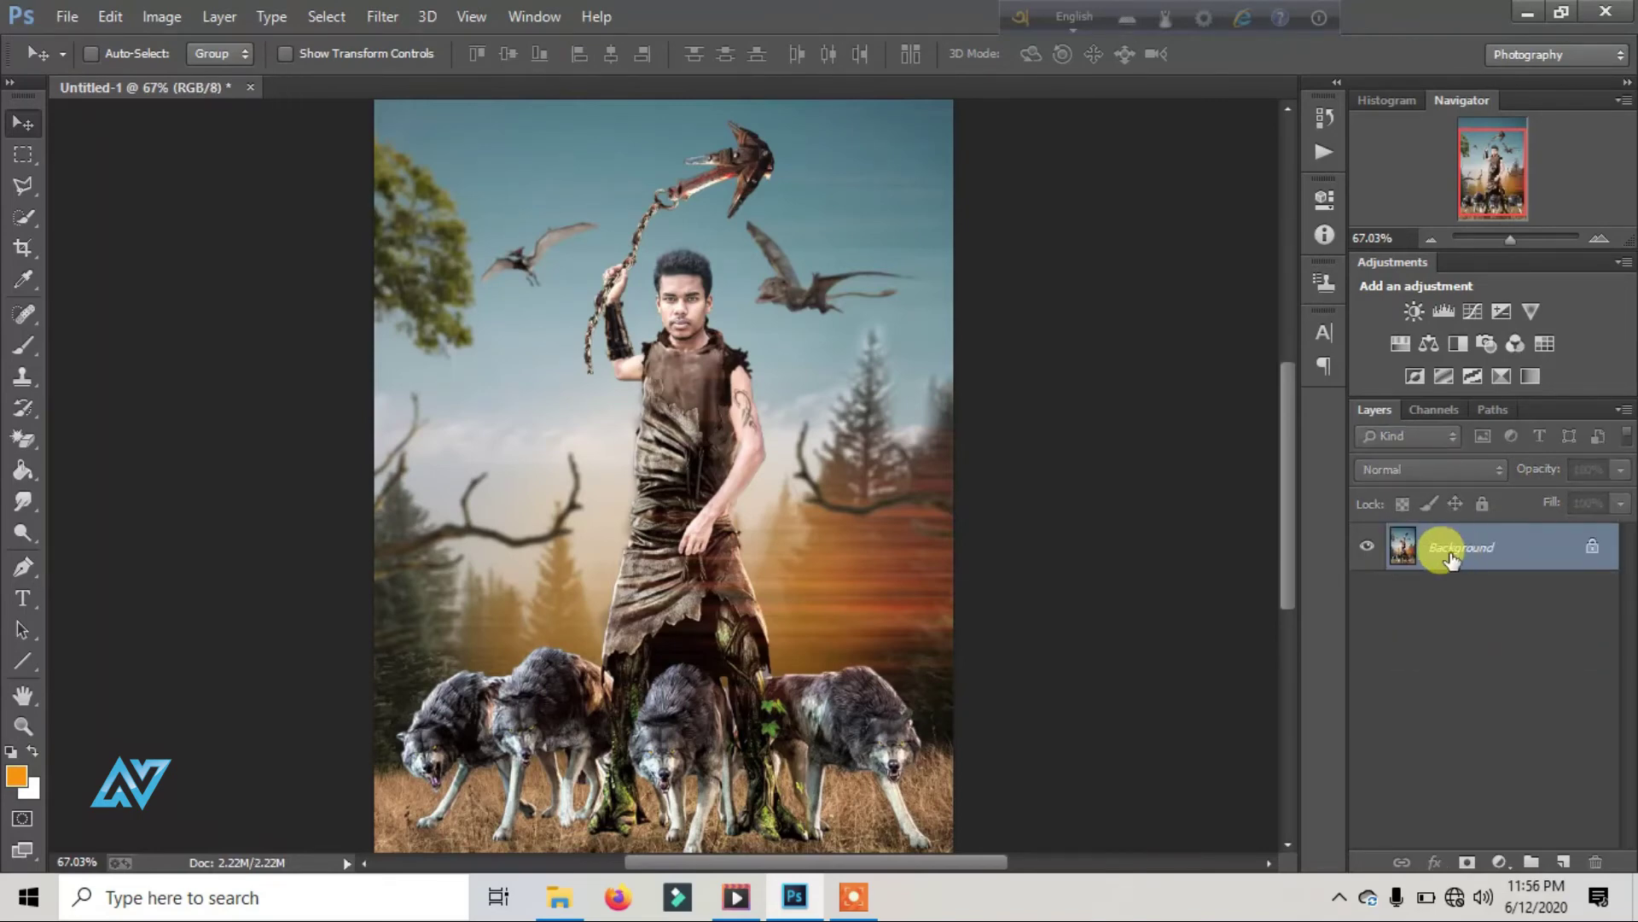
Step: Duplicate Background, apply Camera Raw with slight Clarity and a -46 vignette, then duplicate again
drag(1451, 559, 1563, 864)
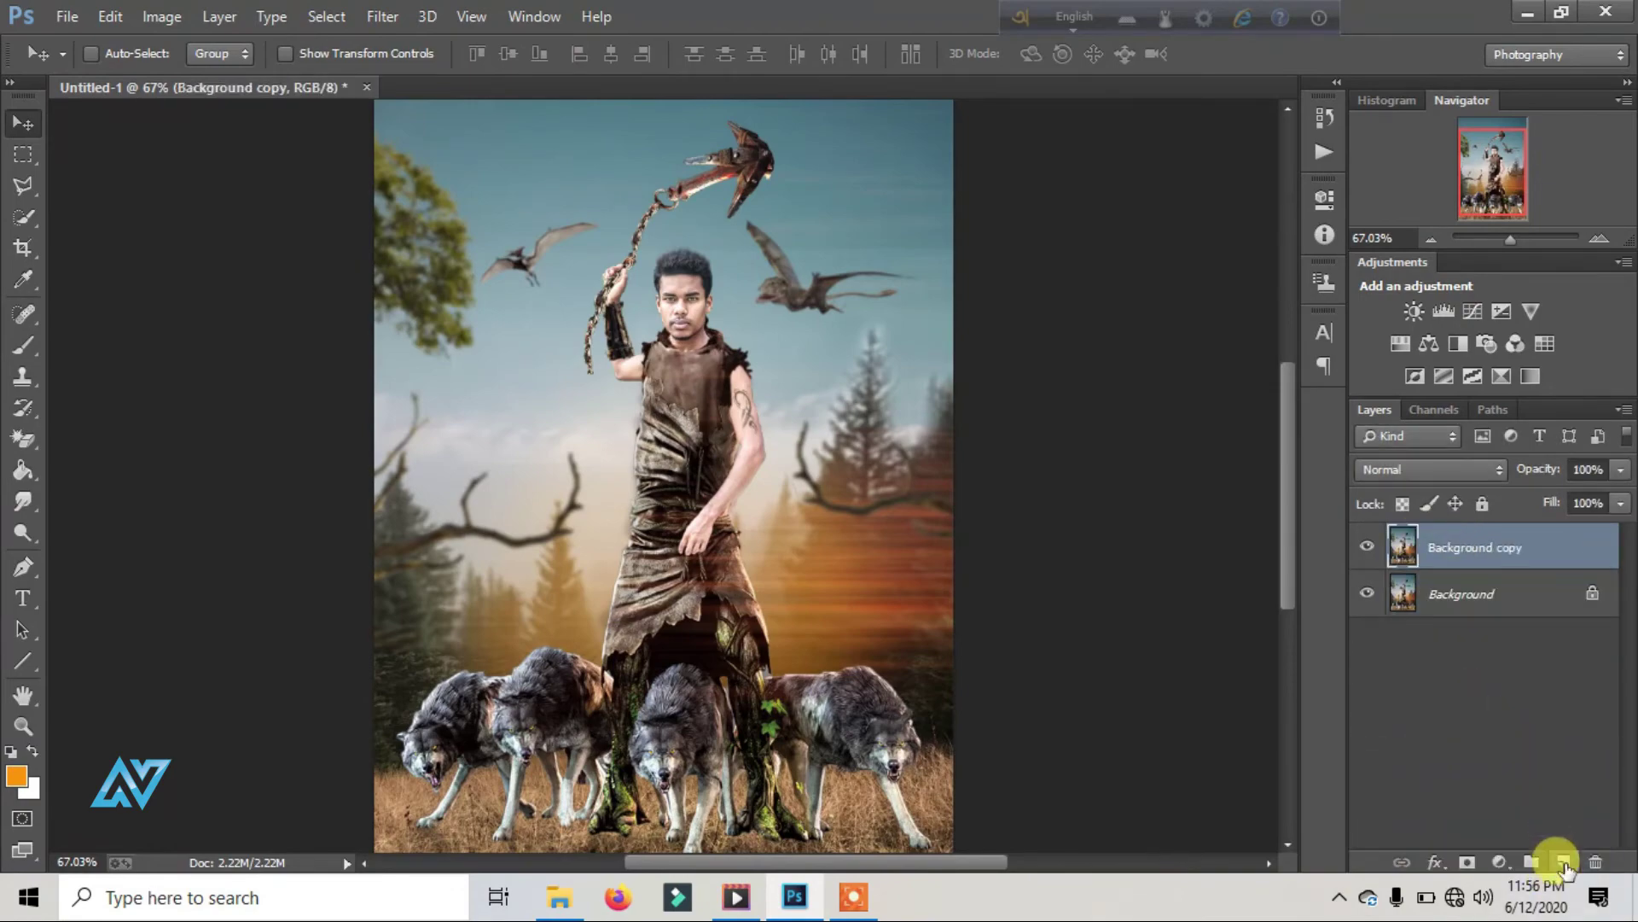
click(426, 16)
click(455, 155)
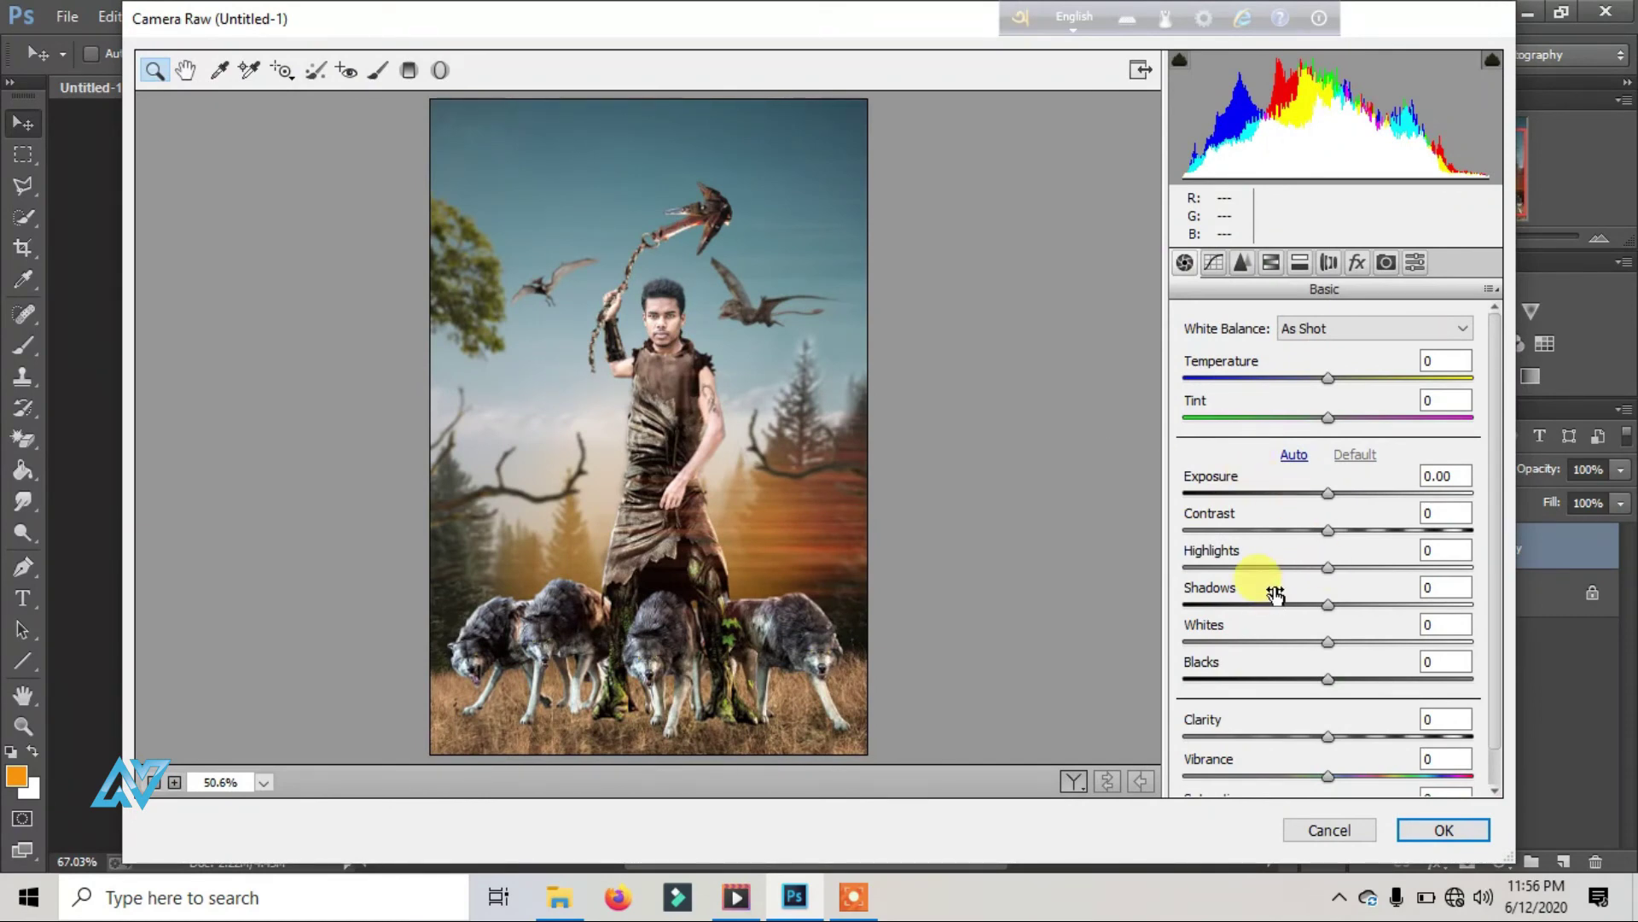
click(1445, 661)
mouse_move(1329, 737)
mouse_down()
mouse_move(1345, 737)
mouse_move(1319, 729)
mouse_move(1333, 736)
mouse_up()
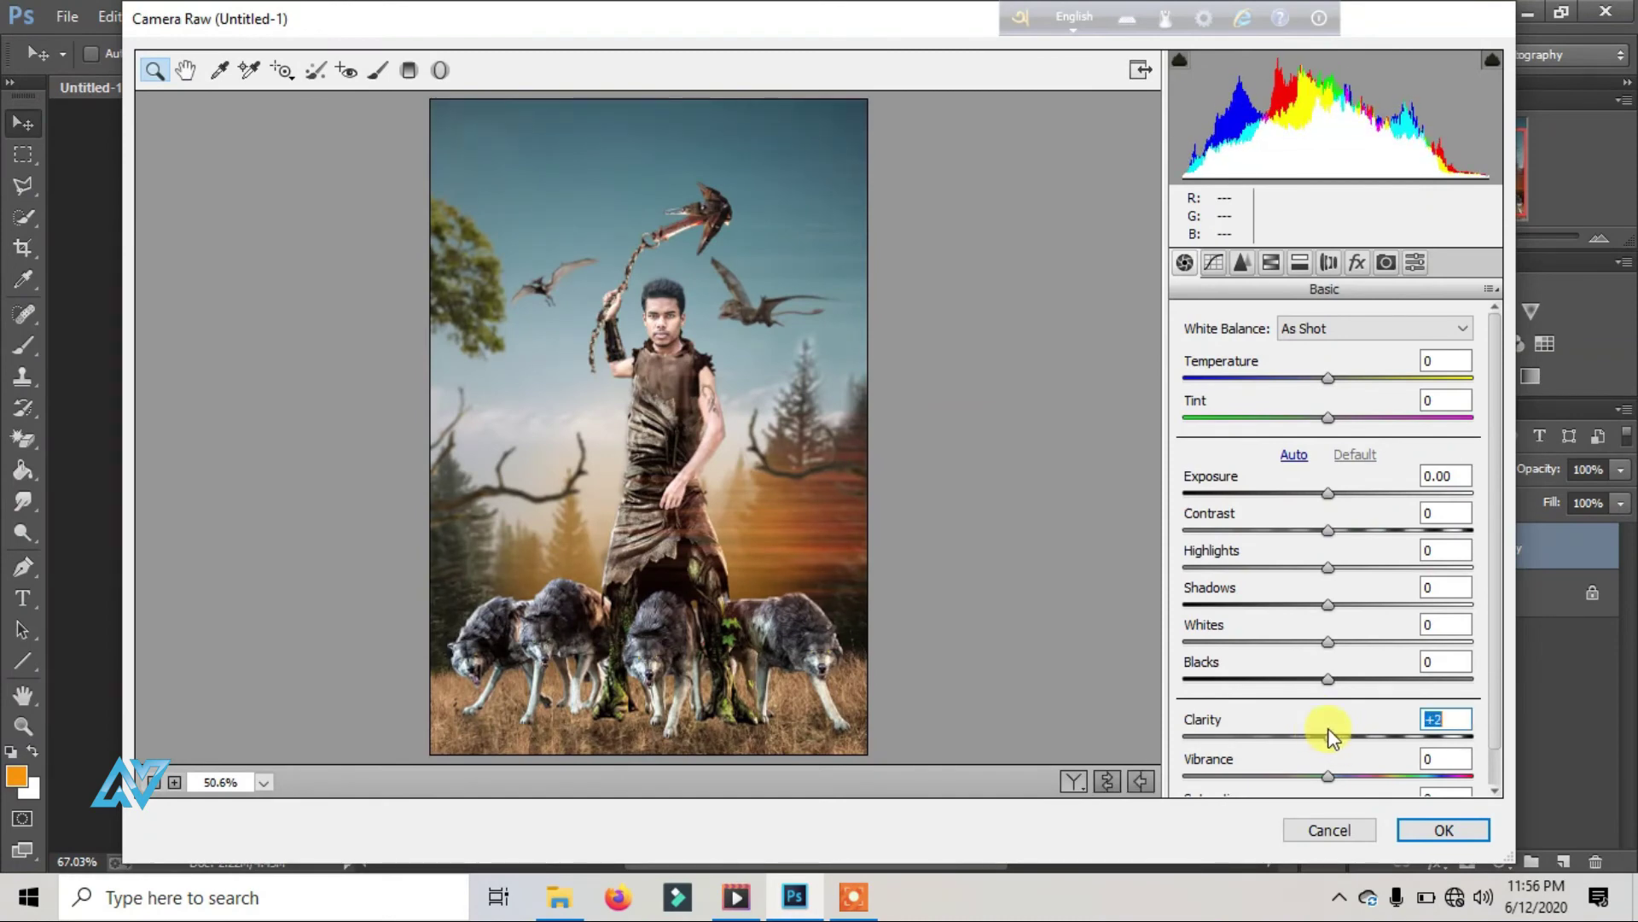
click(1356, 262)
mouse_move(1336, 571)
mouse_down()
mouse_move(1227, 570)
mouse_move(1222, 613)
mouse_move(1264, 612)
mouse_move(1275, 573)
mouse_up()
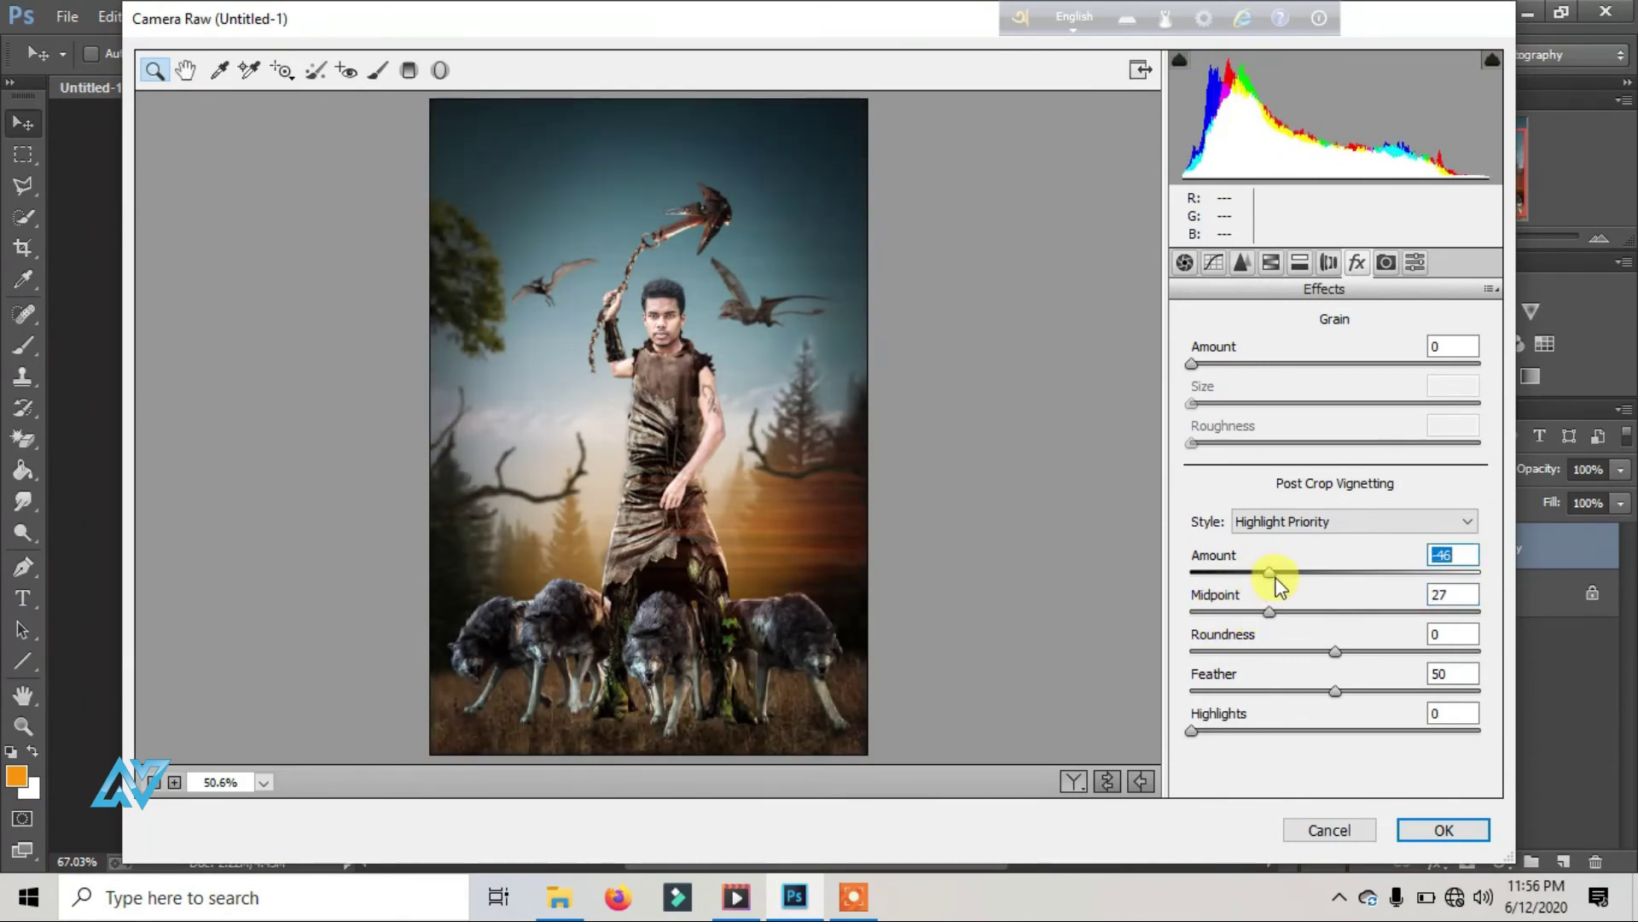
click(1430, 829)
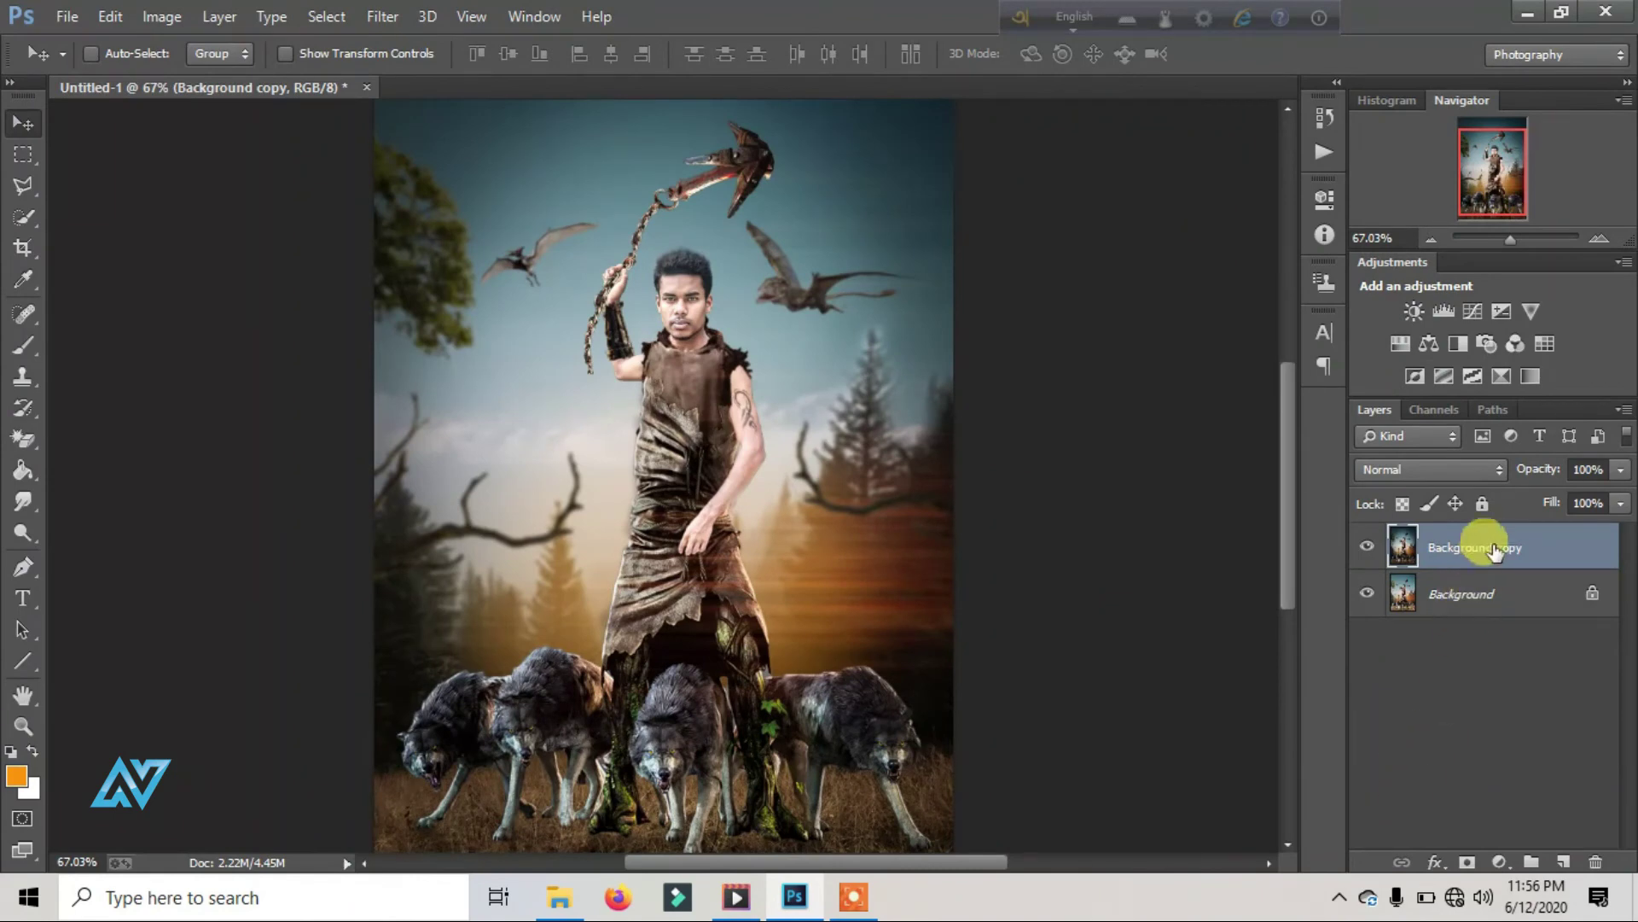
drag(1485, 543, 1563, 862)
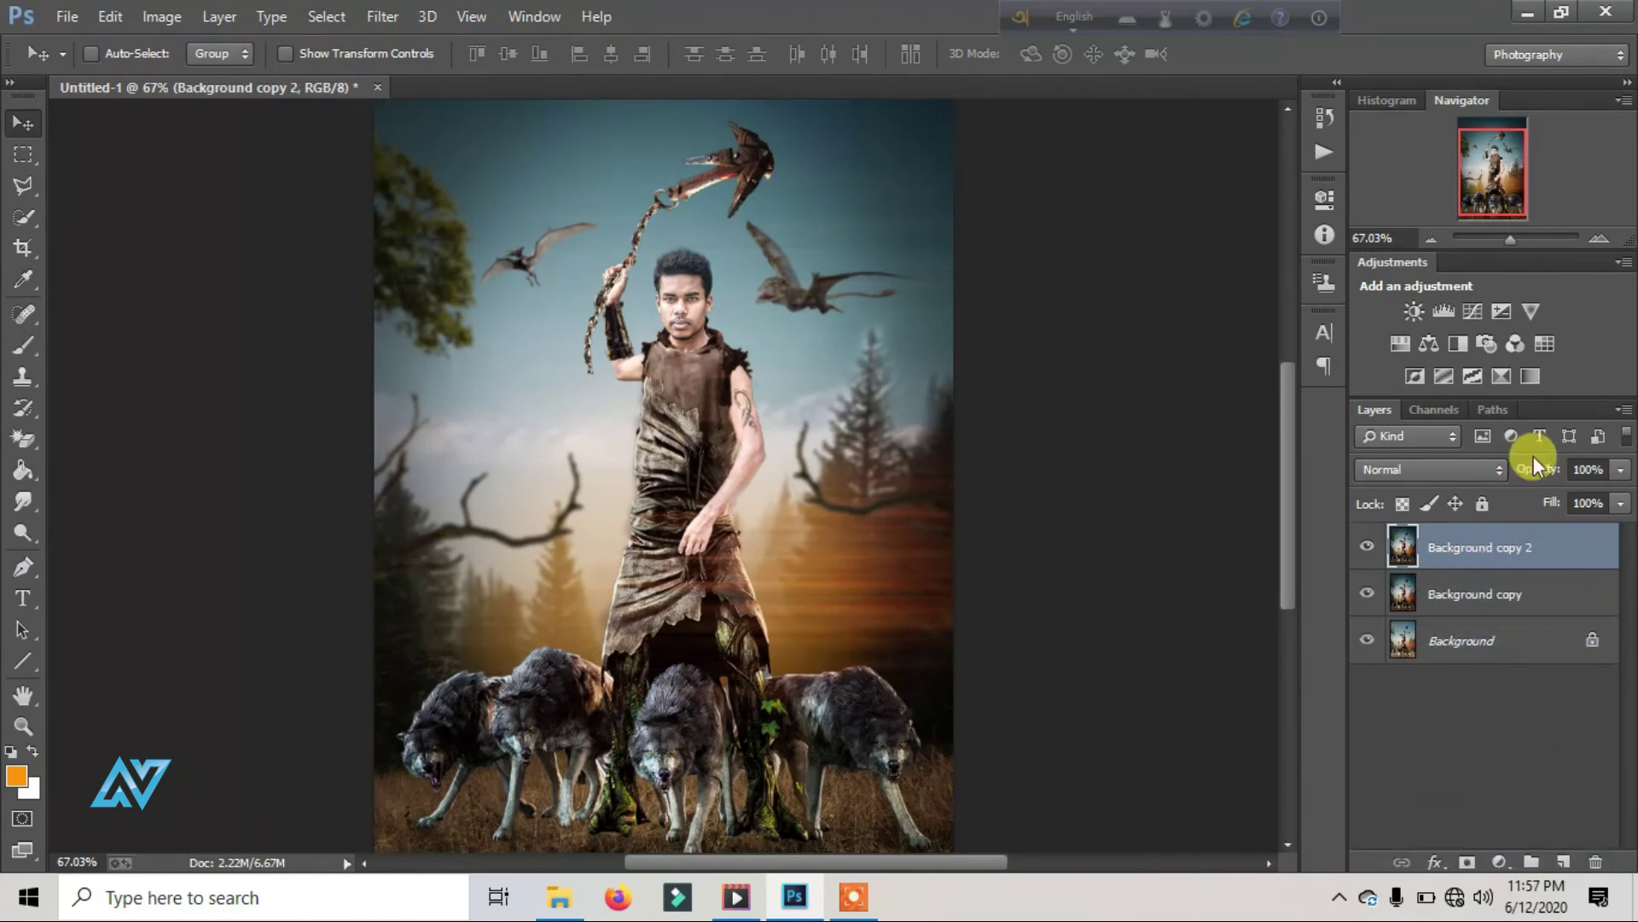
Step: Add a Color Lookup adjustment layer and browse LUTs, starting with FoggyNight
click(1504, 860)
click(1450, 698)
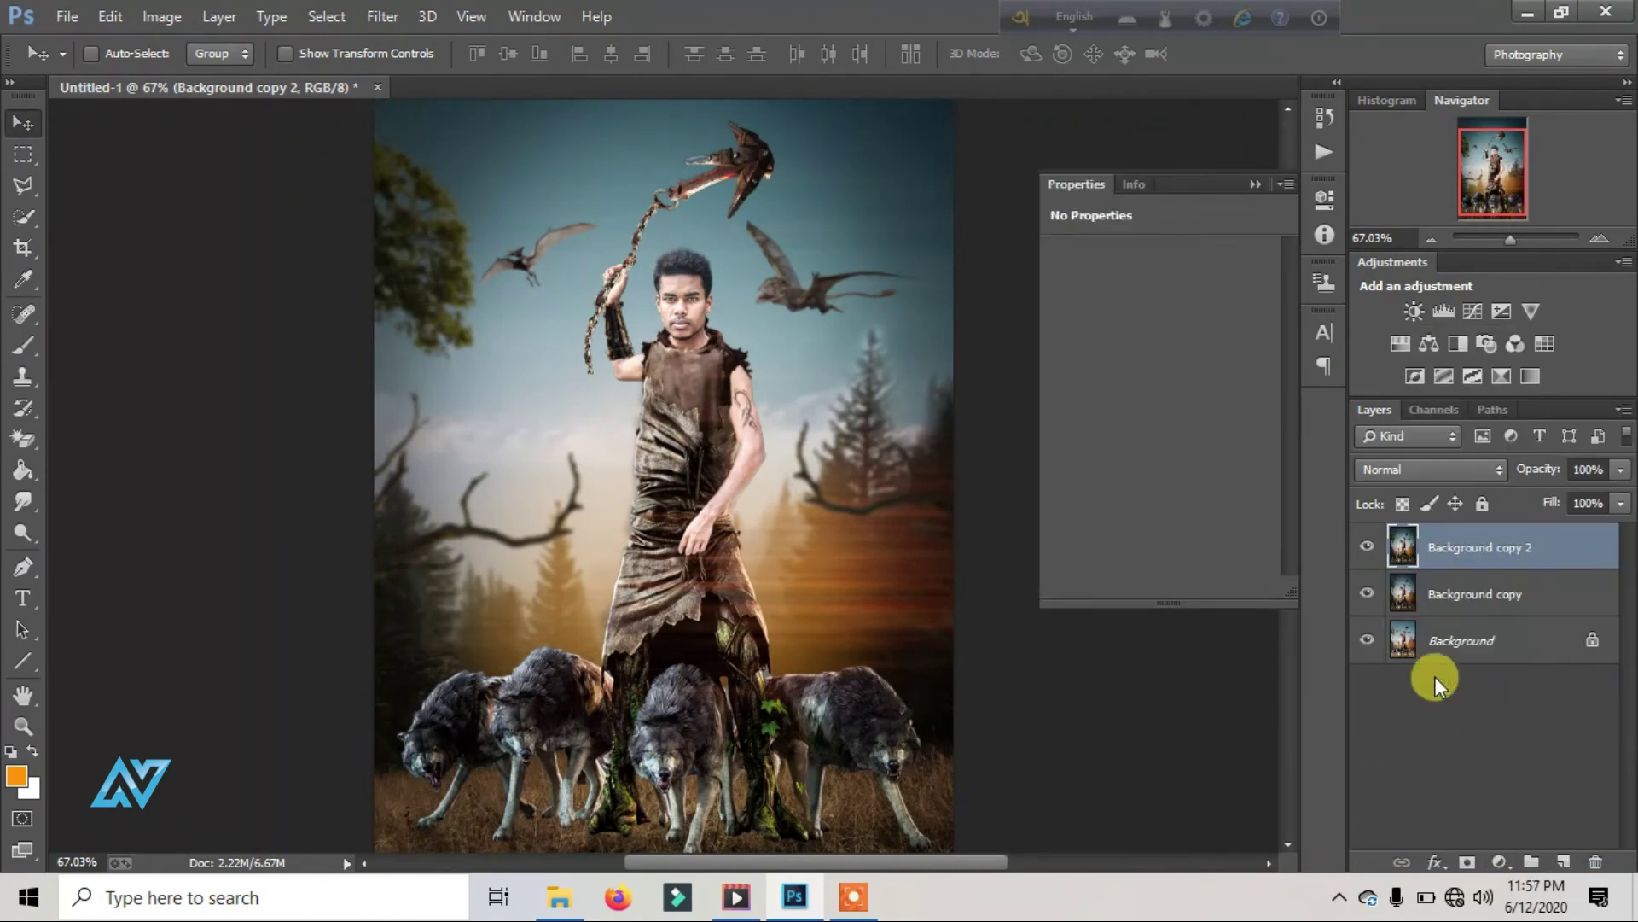
click(1205, 255)
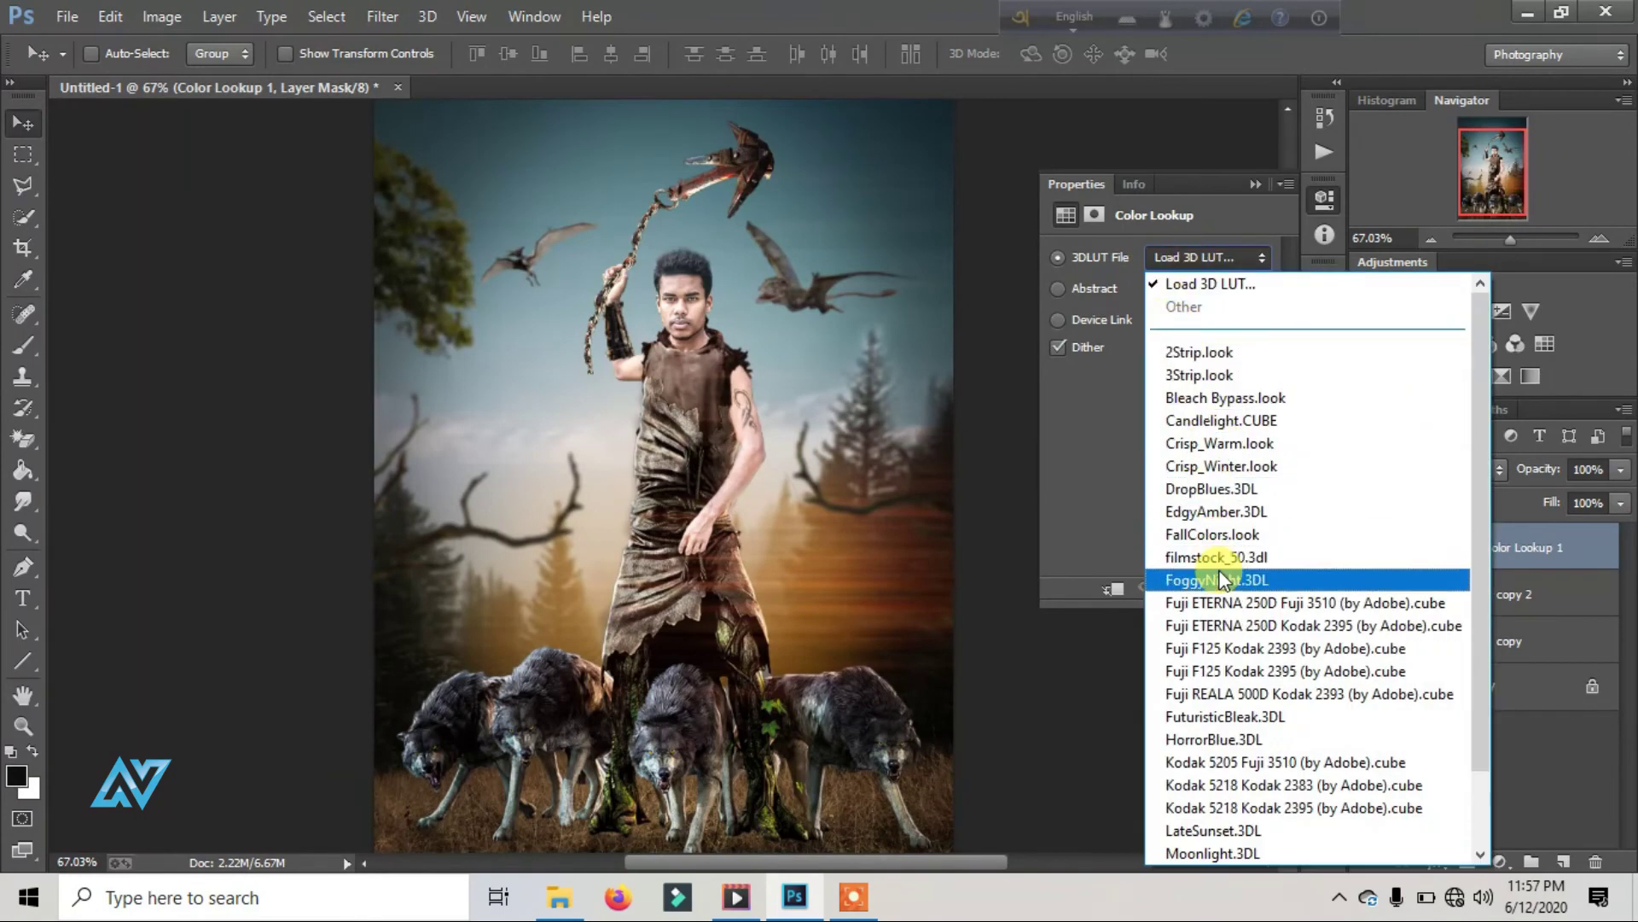
click(1481, 571)
scroll(1176, 255, down, 2)
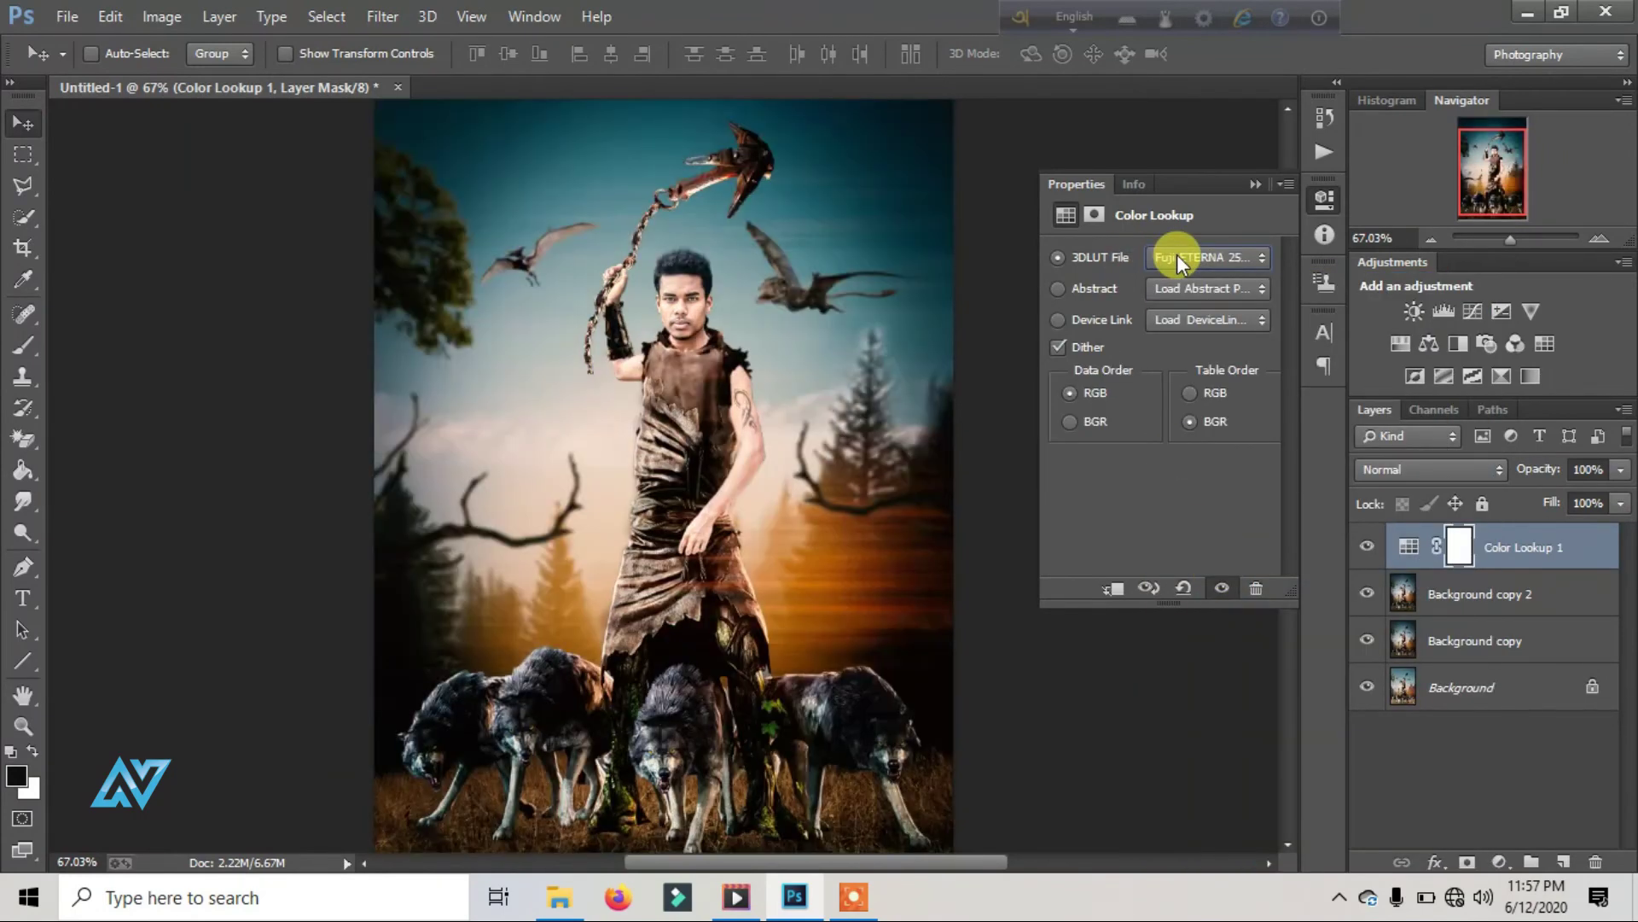
scroll(1176, 254, down, 1)
scroll(1175, 255, down, 1)
scroll(1175, 254, down, 1)
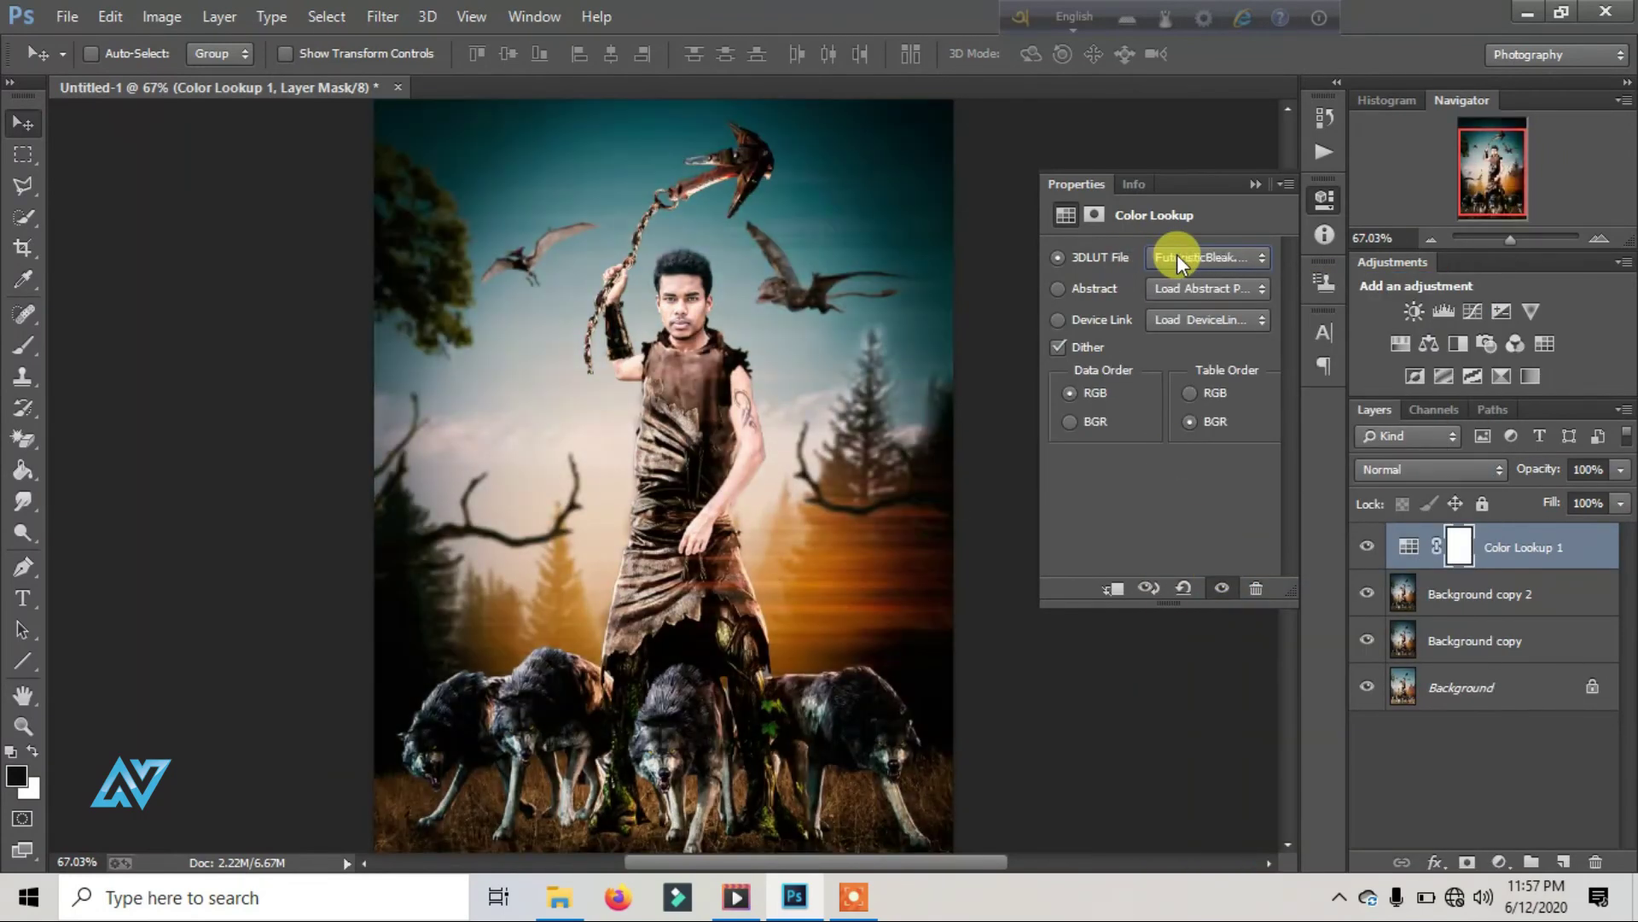
scroll(1176, 254, down, 1)
scroll(1175, 255, up, 1)
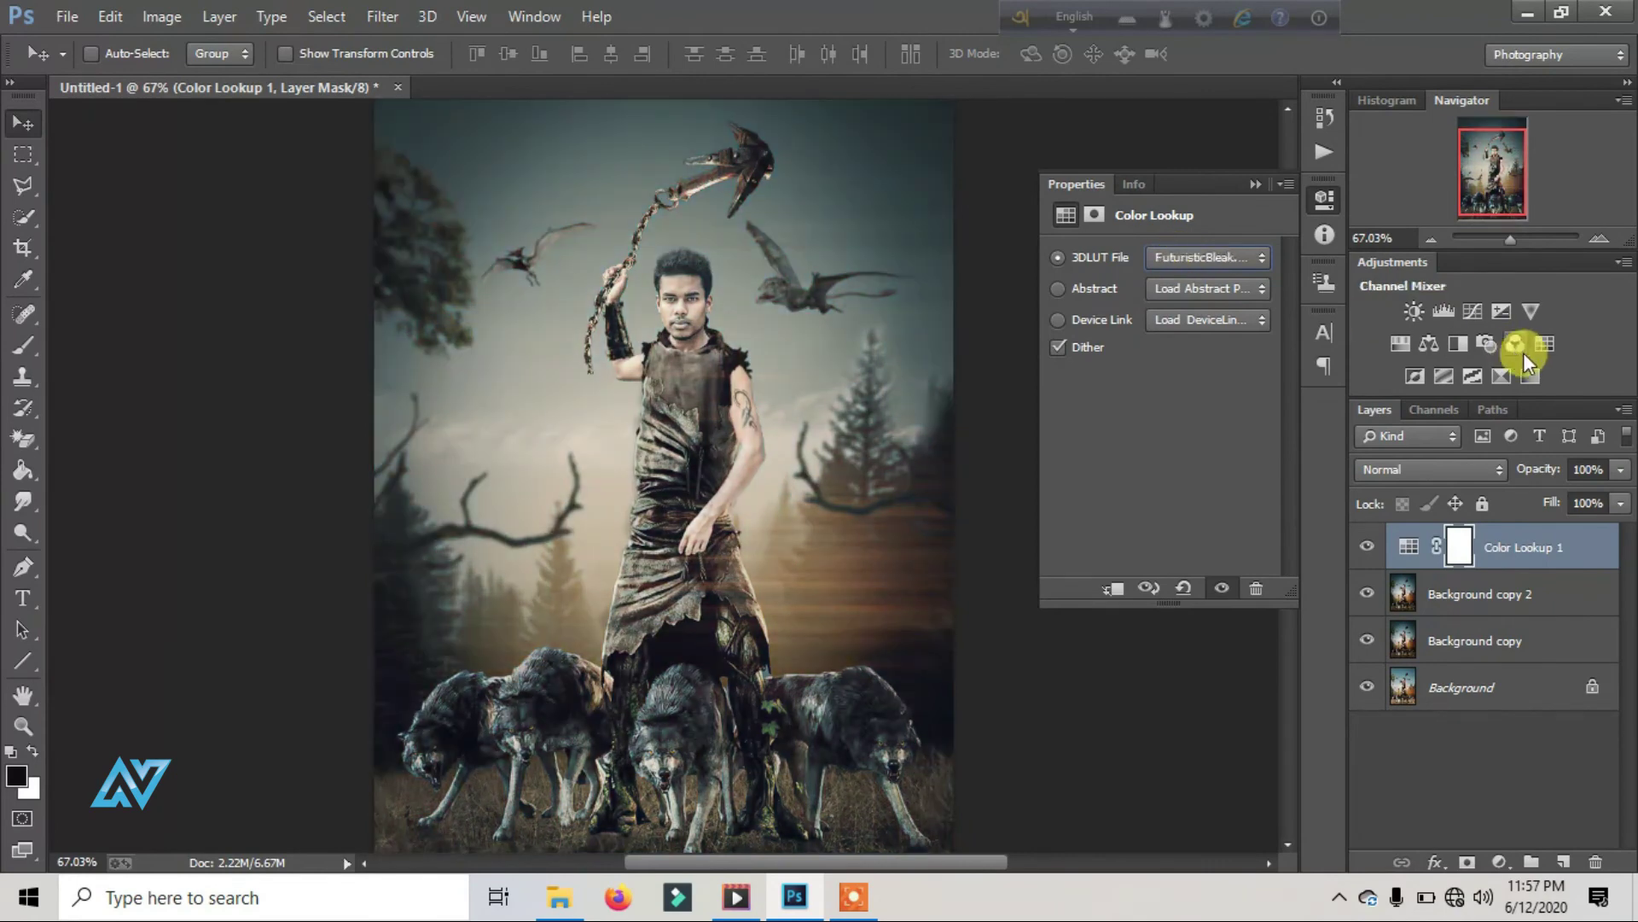
Step: Adjust the Color Lookup fill, set opacity to 100%, then delete Color Lookup 1
mouse_move(1549, 503)
mouse_down()
mouse_move(1531, 510)
mouse_move(1554, 502)
mouse_move(1526, 474)
mouse_up()
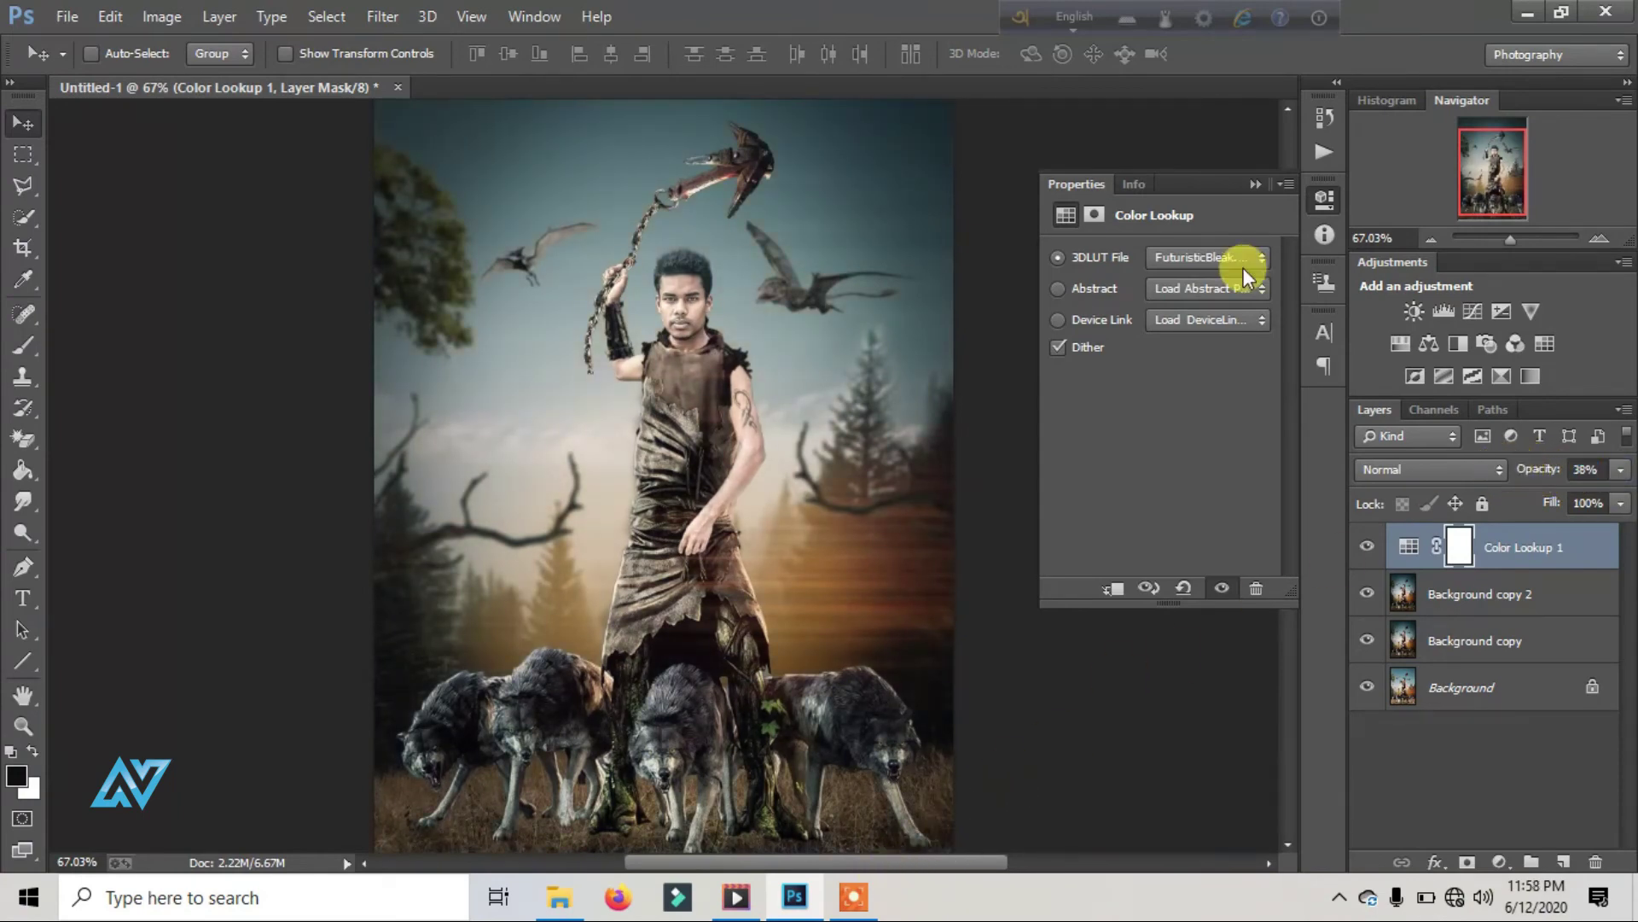
text(100)
key(Return)
text(70)
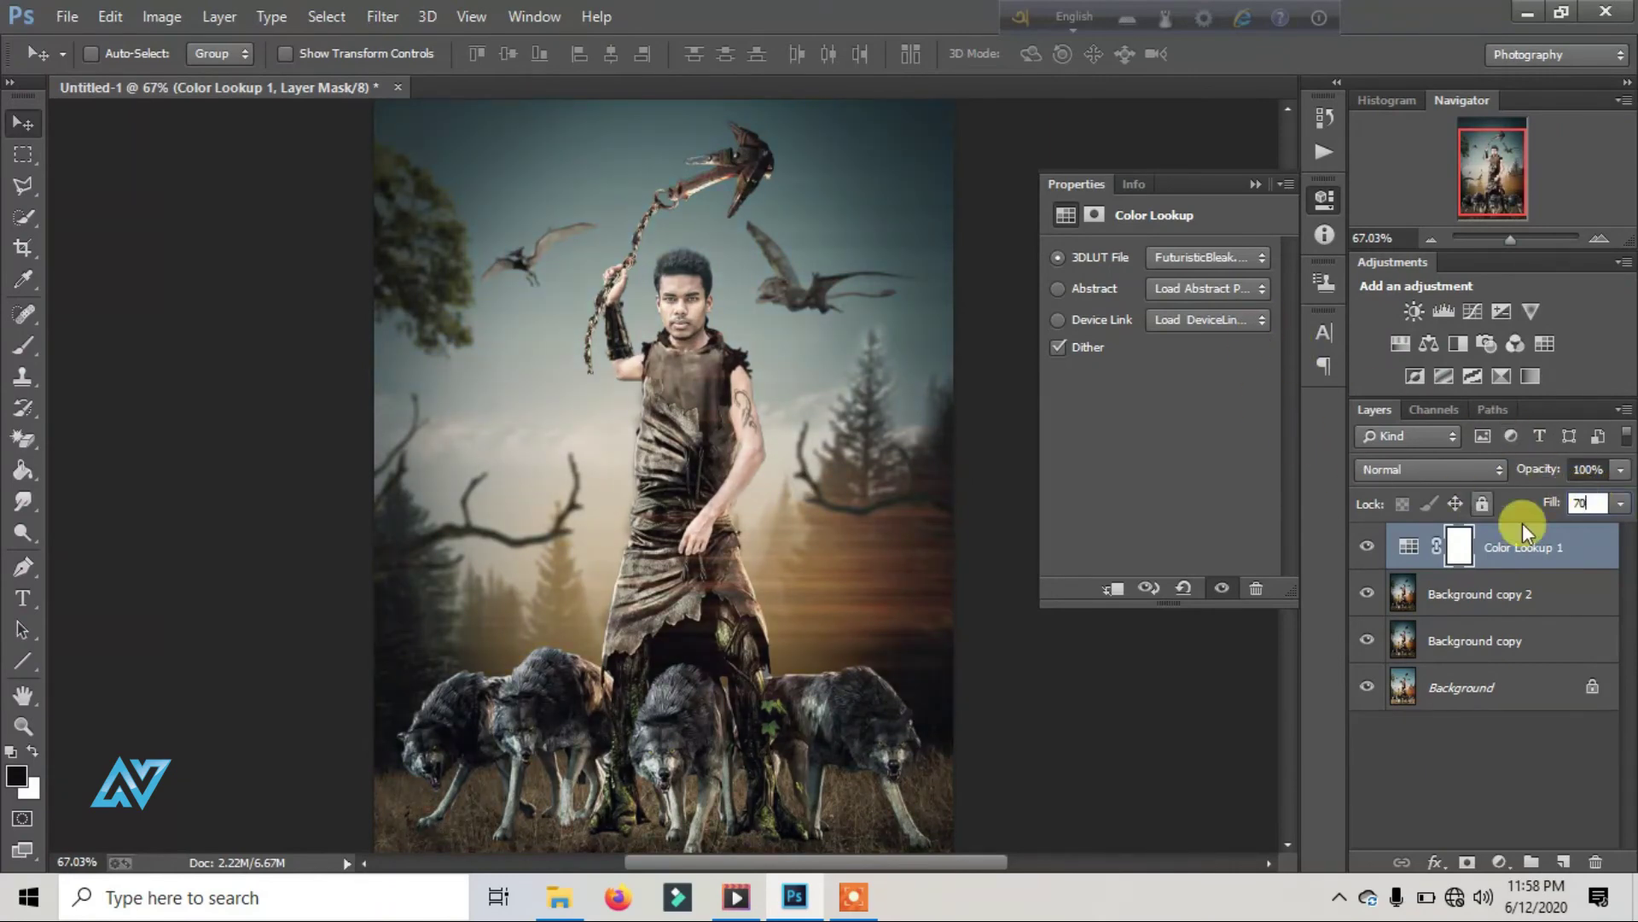
click(1432, 771)
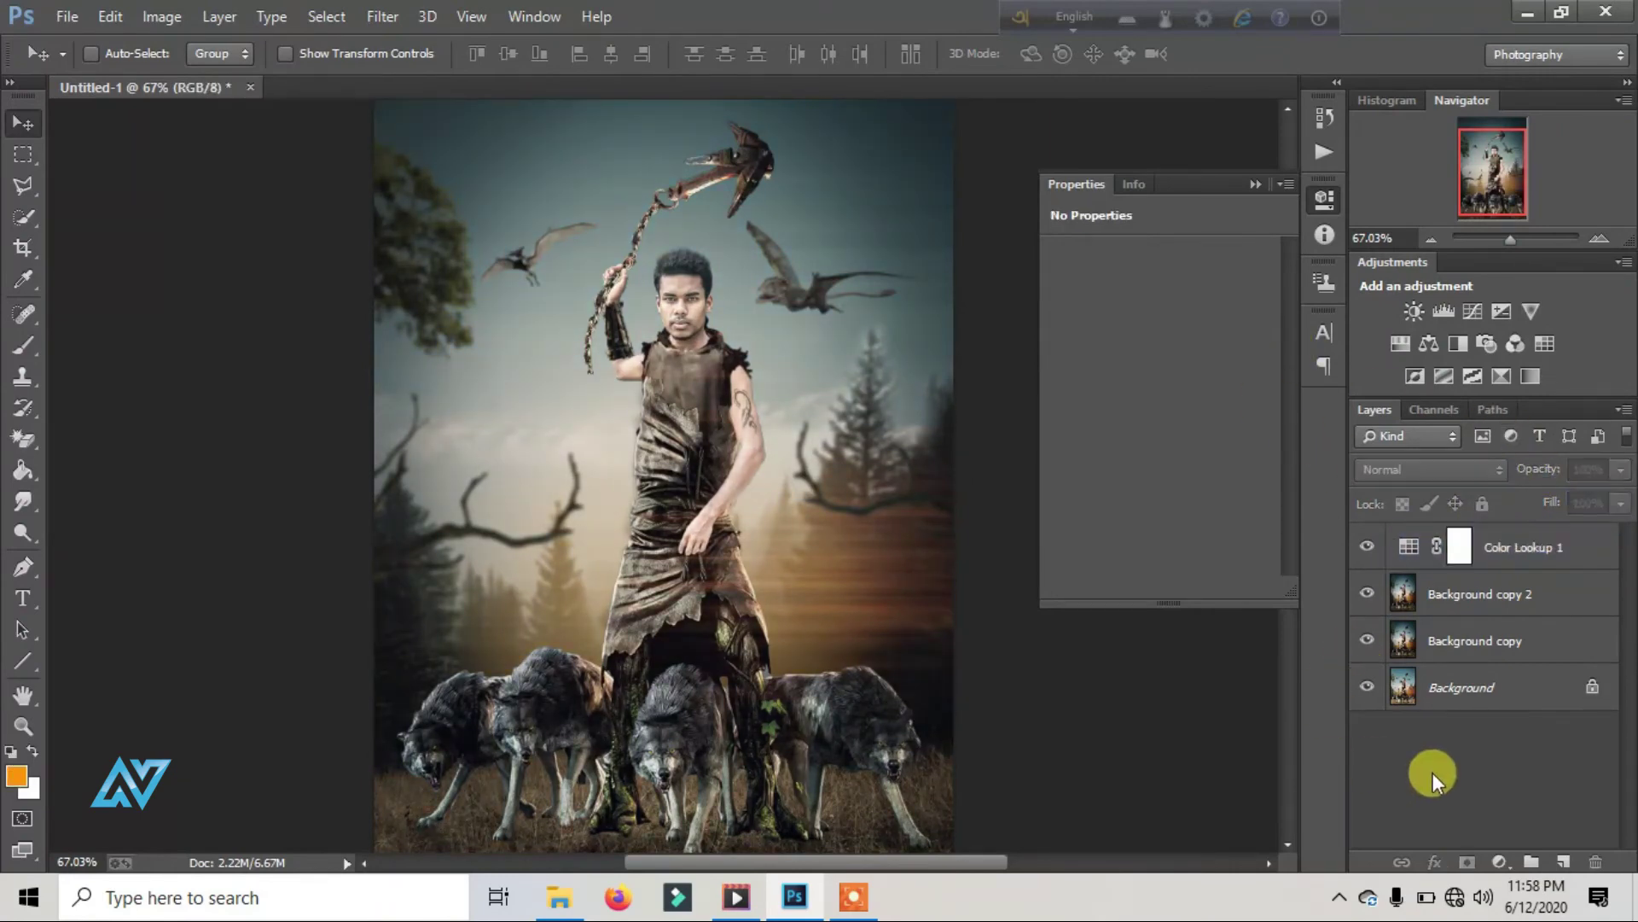
click(1519, 590)
click(1533, 553)
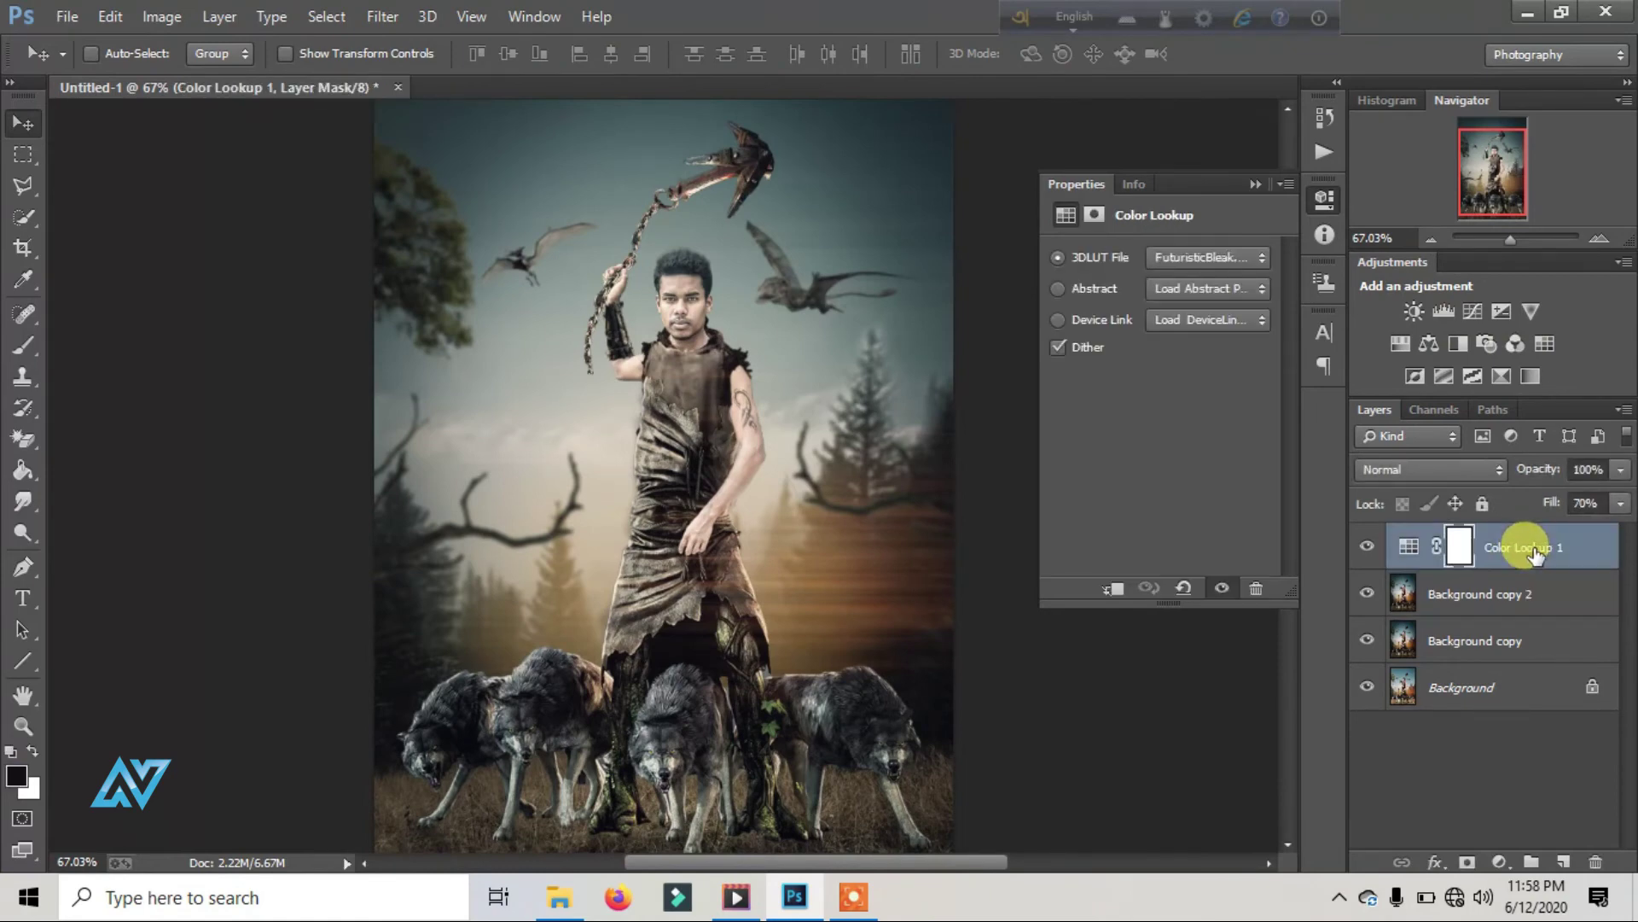
key(Delete)
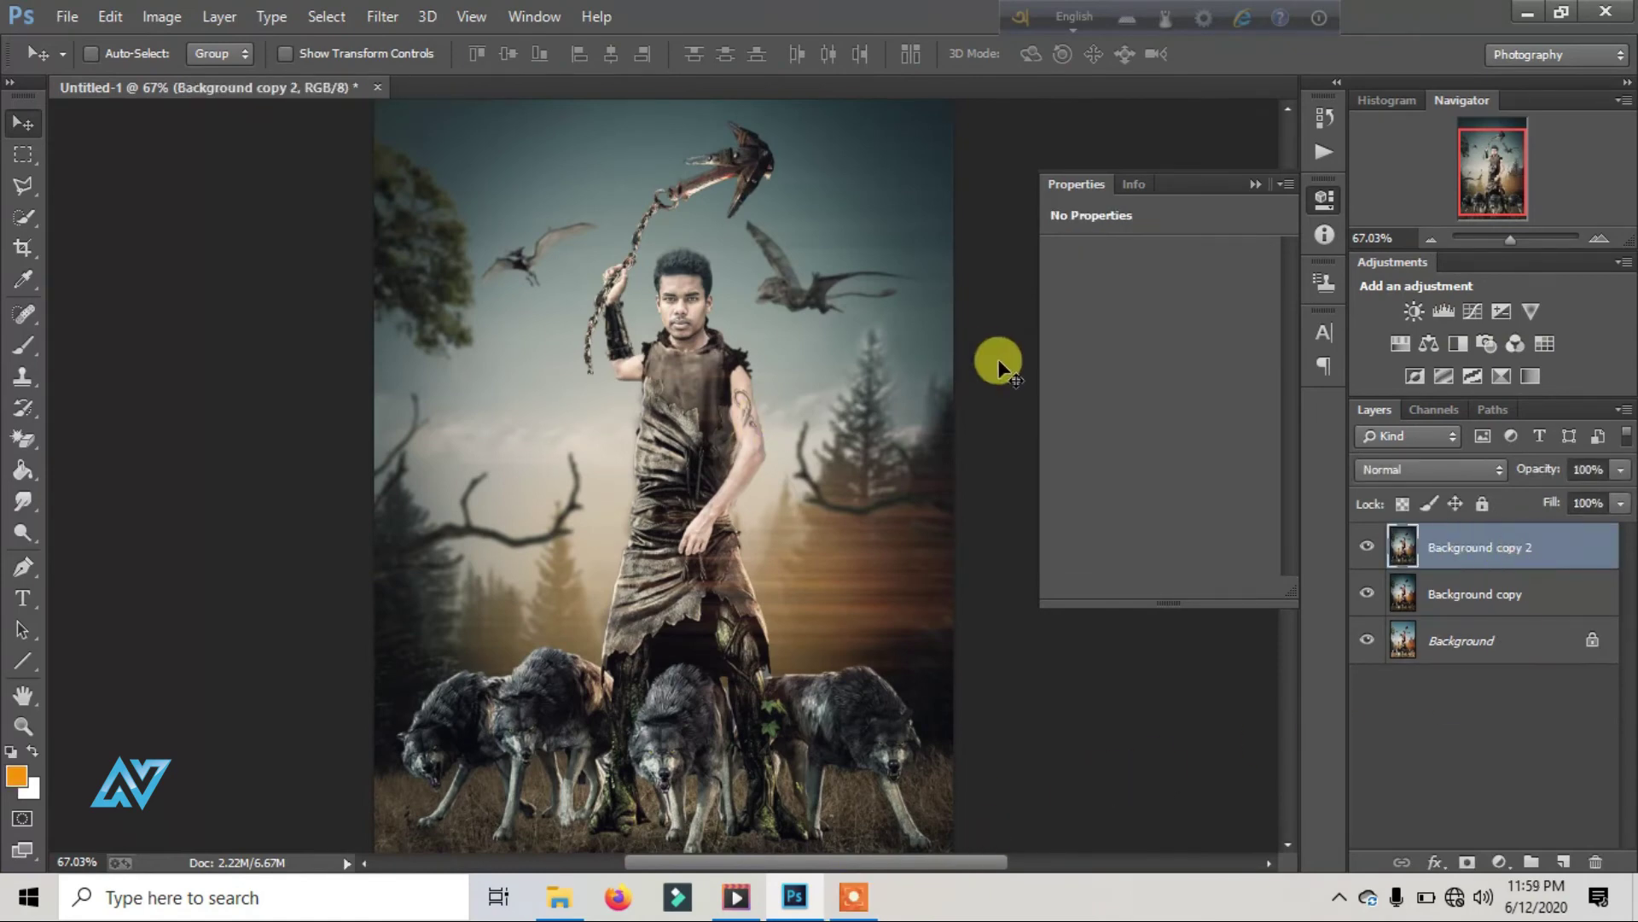
Step: Fill a layer with 50% gray and set its blend mode to Overlay
click(1160, 375)
click(110, 17)
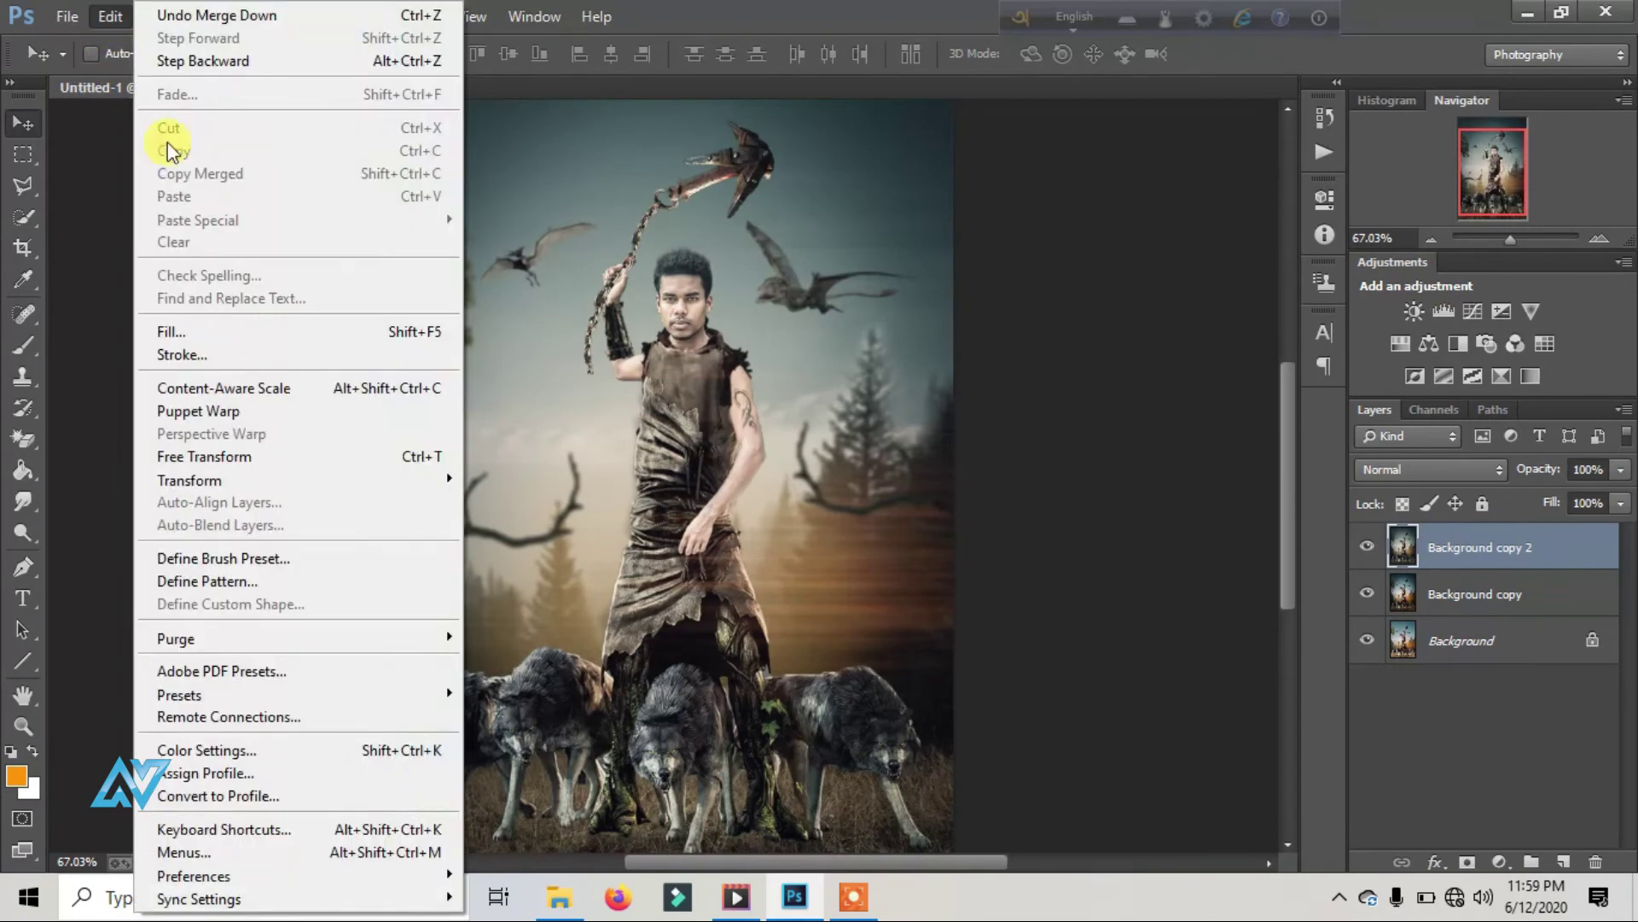
click(215, 325)
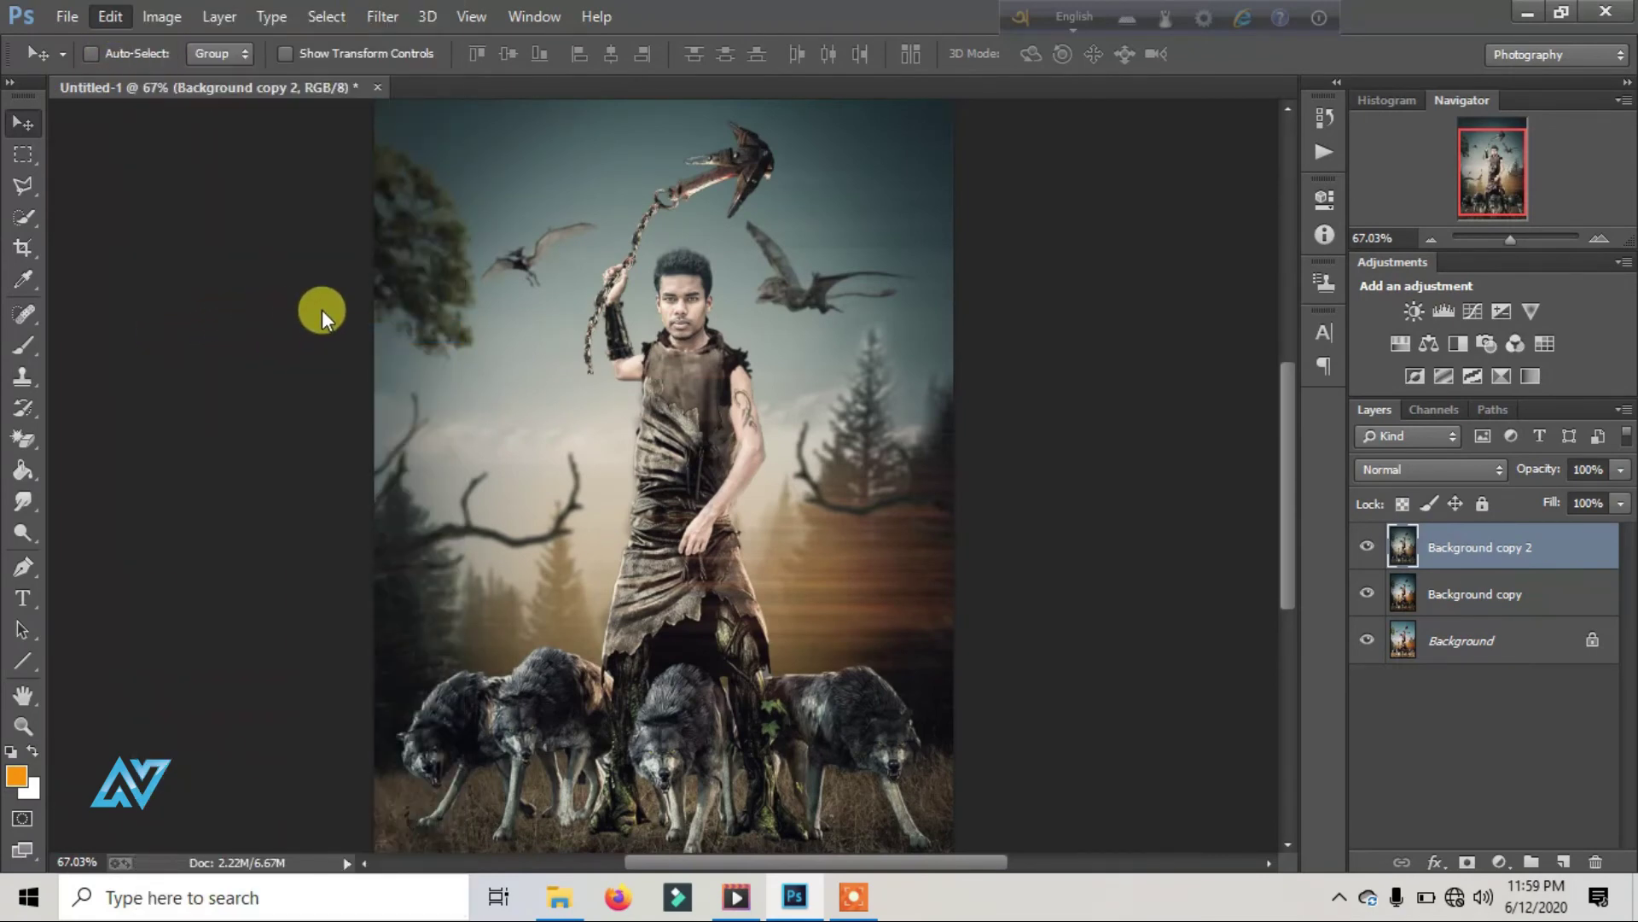
click(956, 246)
key(v)
click(1433, 469)
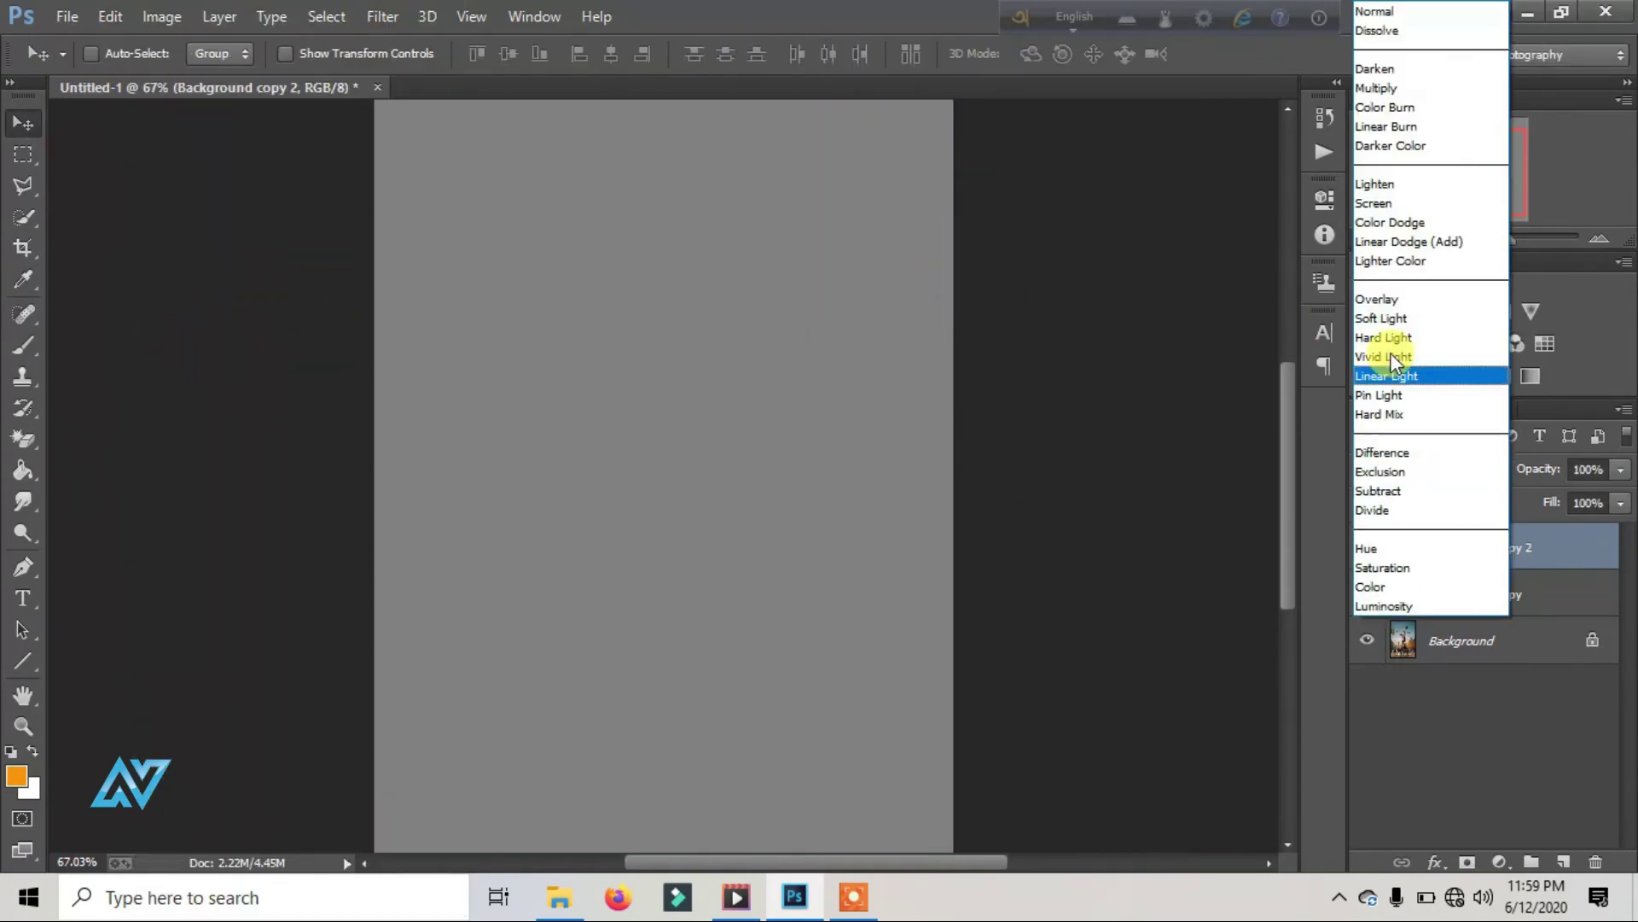
click(1410, 301)
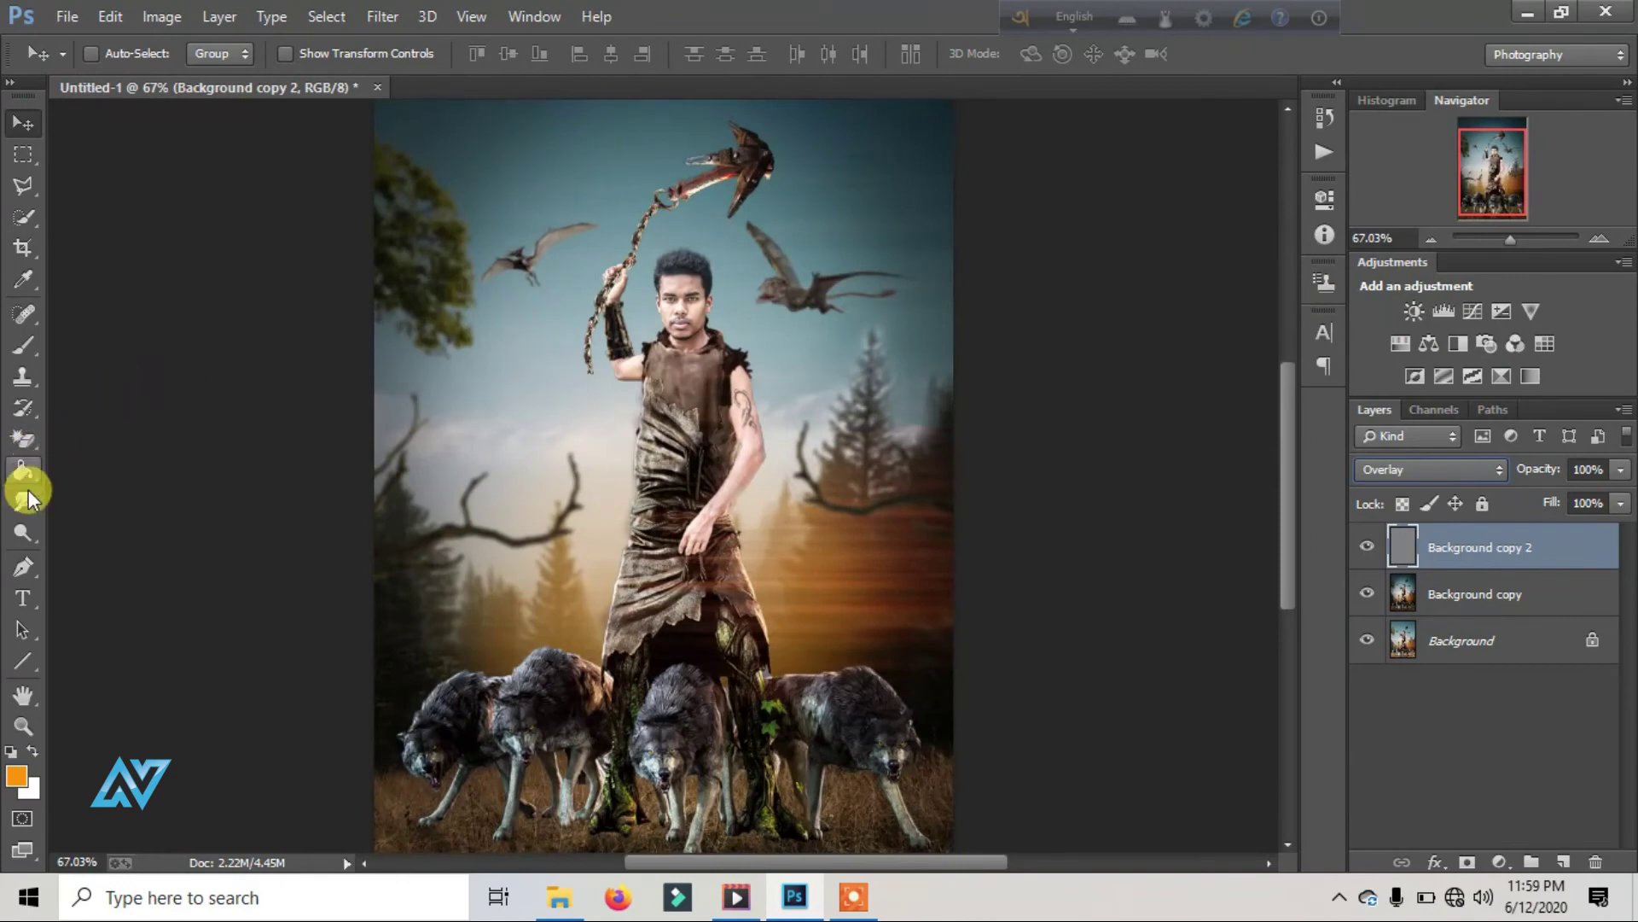
Step: Dodge the warrior's face and left shoulder, then merge everything into Background
click(23, 532)
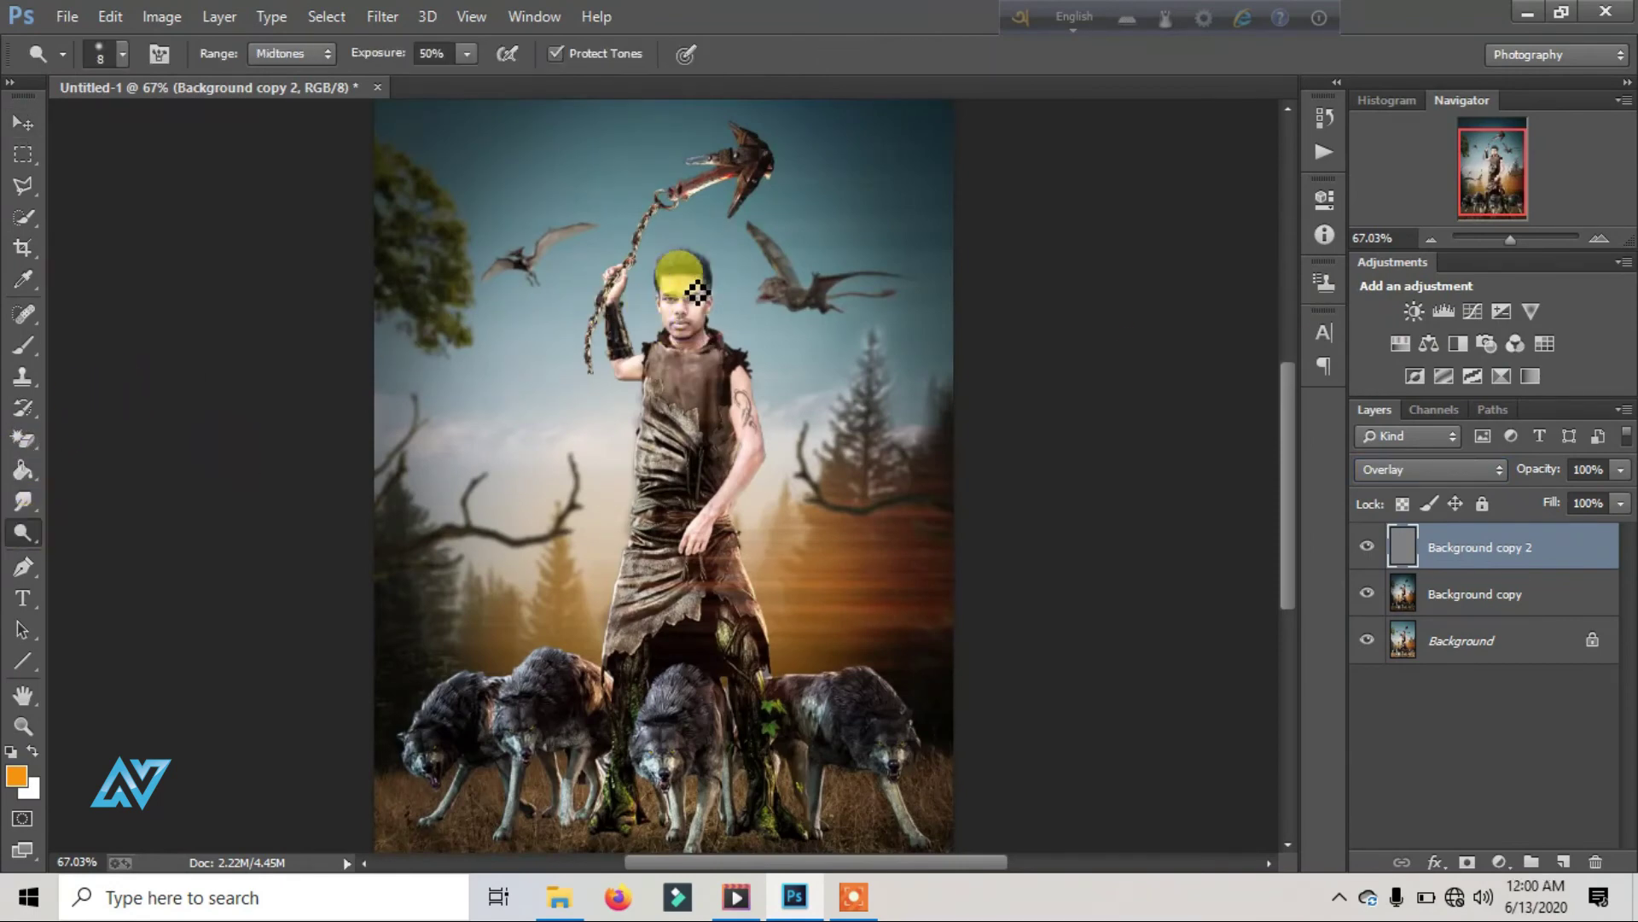
drag(715, 327, 639, 382)
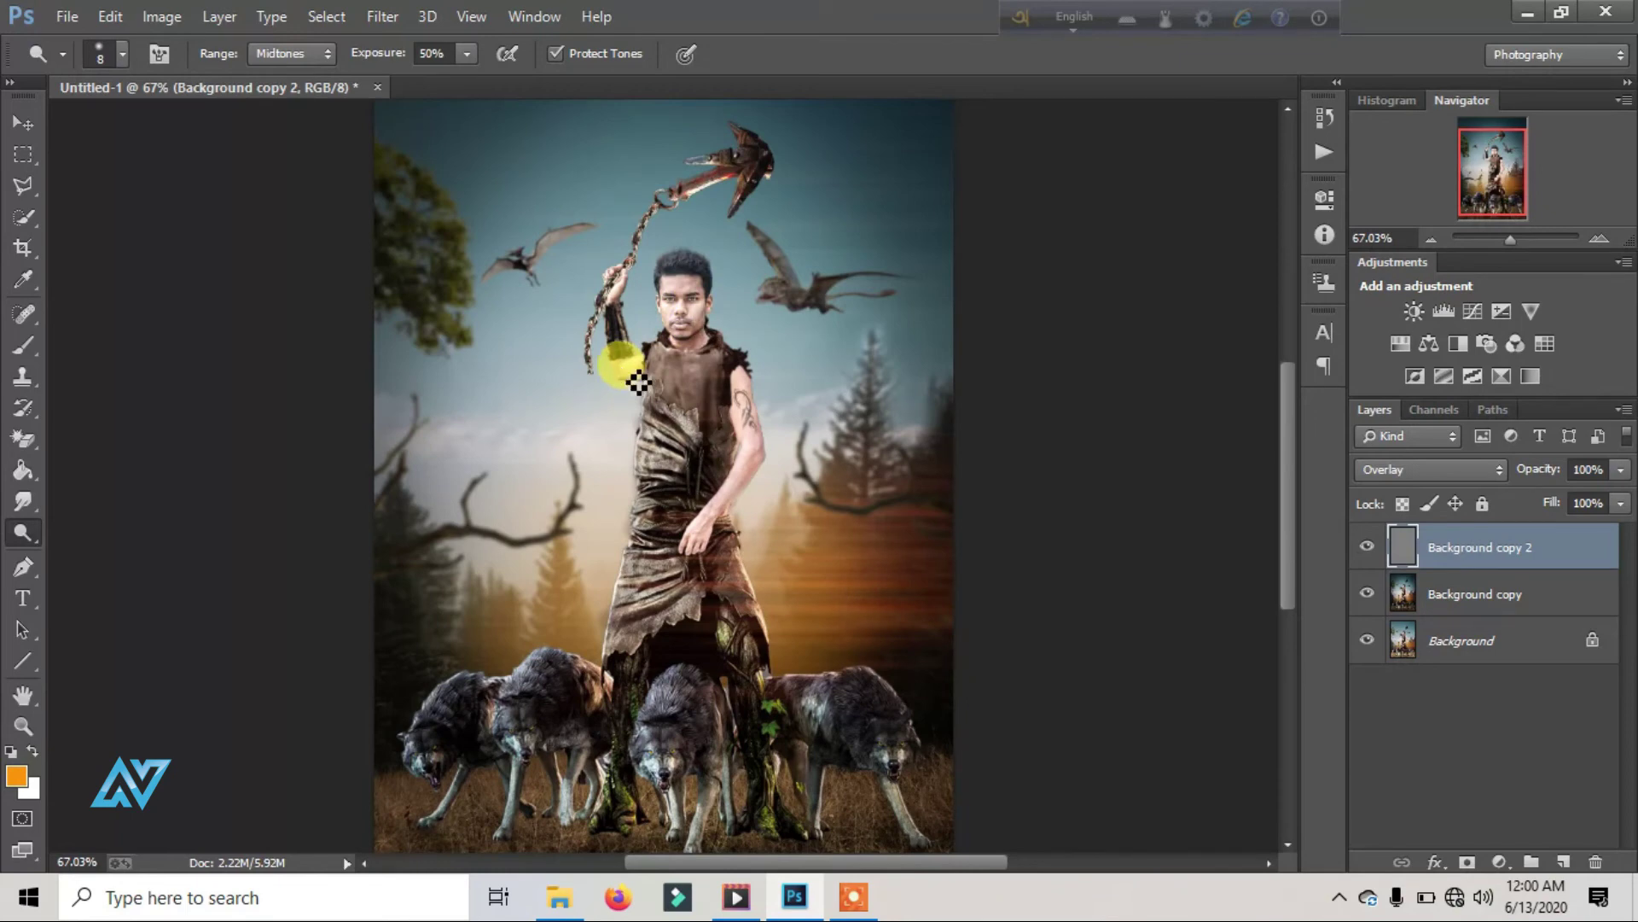
key(shift+alt+n)
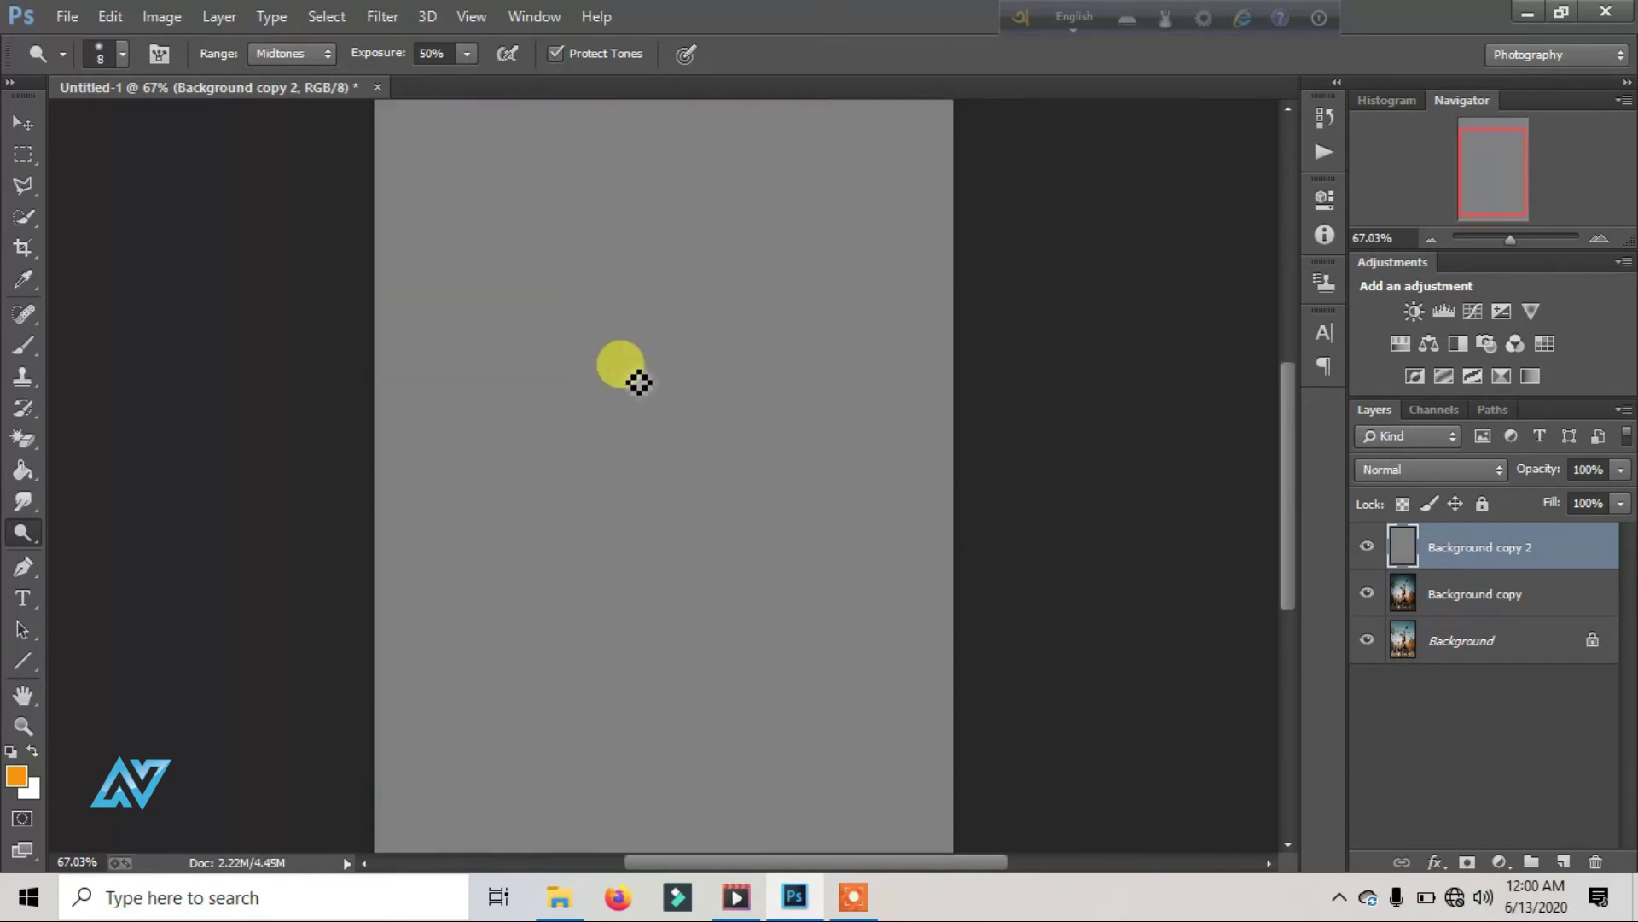
click(1430, 469)
click(1423, 299)
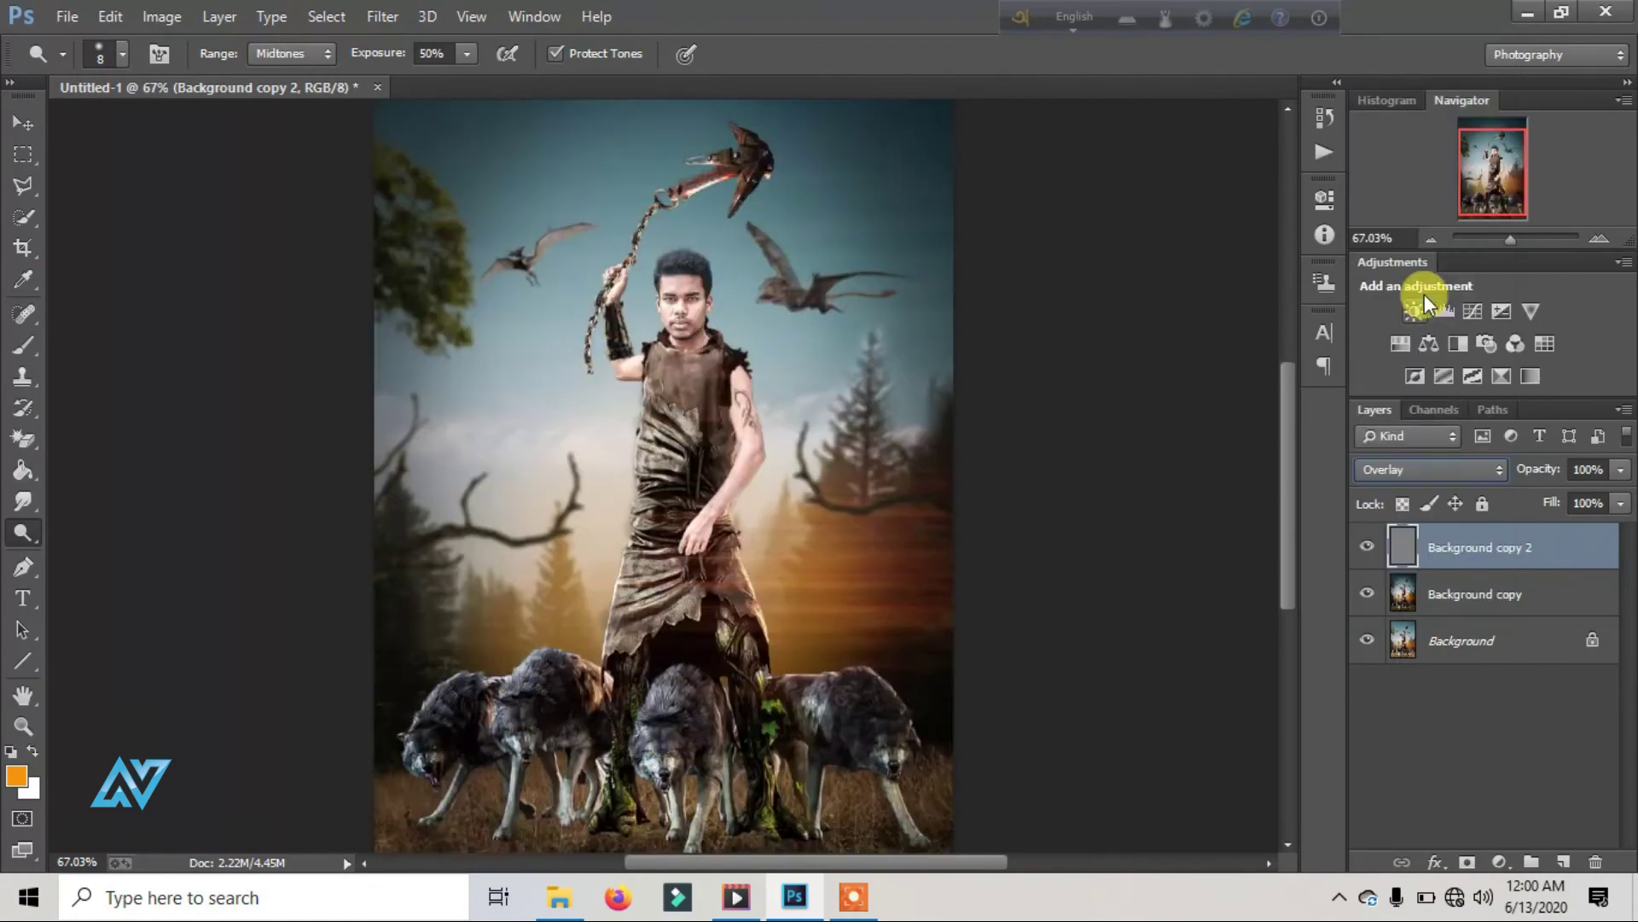
drag(1534, 232, 1534, 238)
drag(1494, 154, 1510, 177)
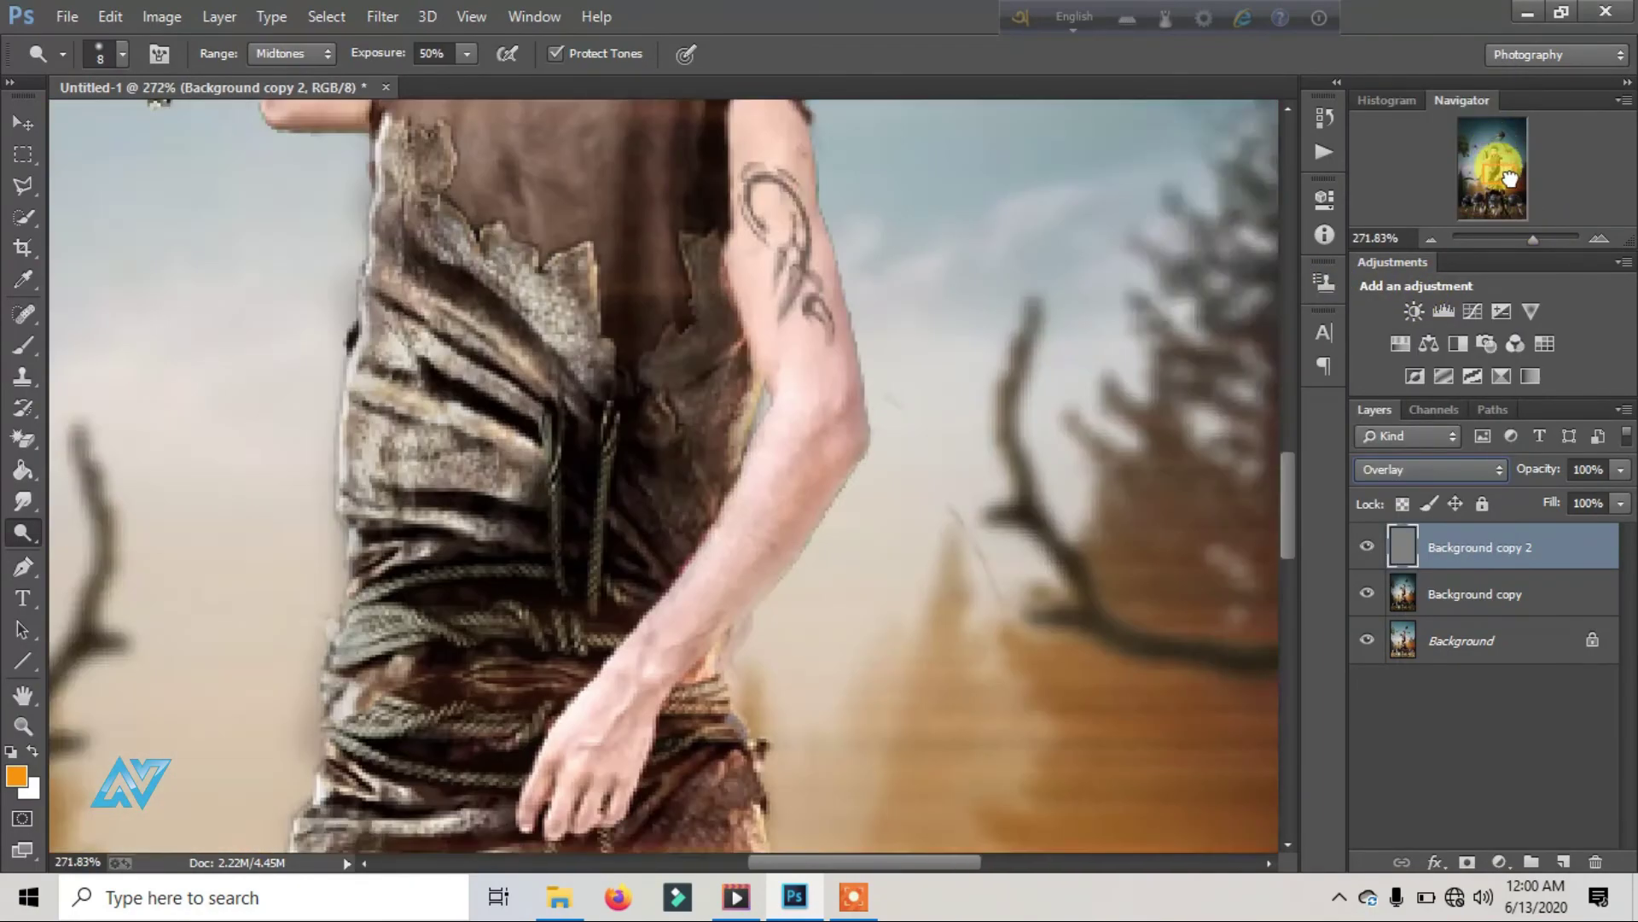
drag(1533, 238, 1511, 241)
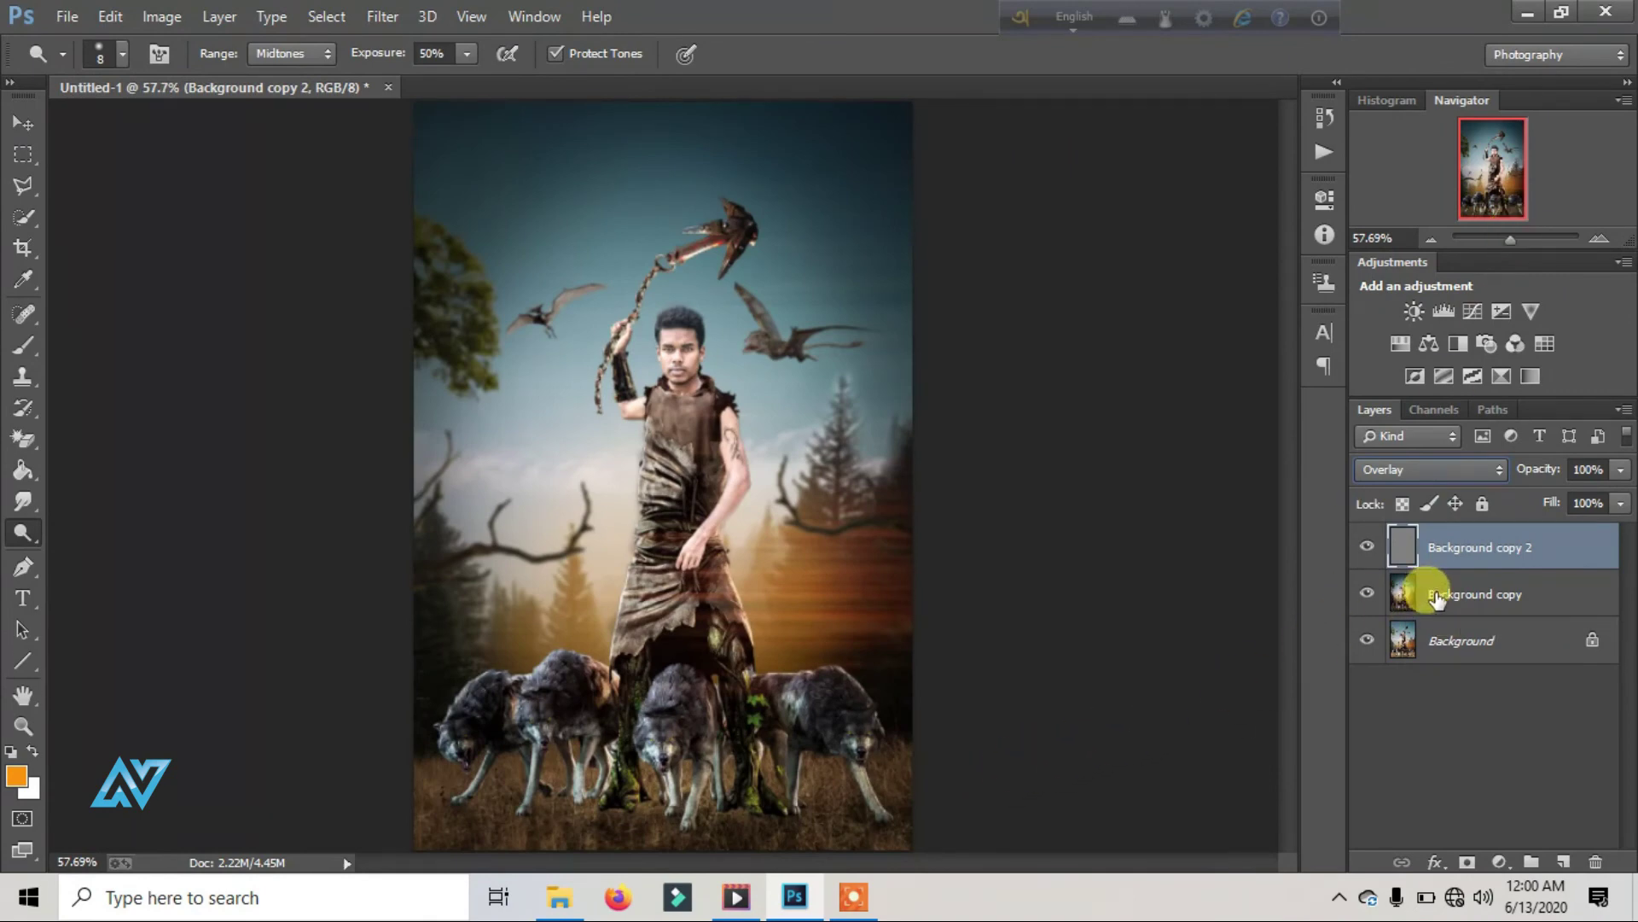
key(ctrl+e)
key(ctrl+e)
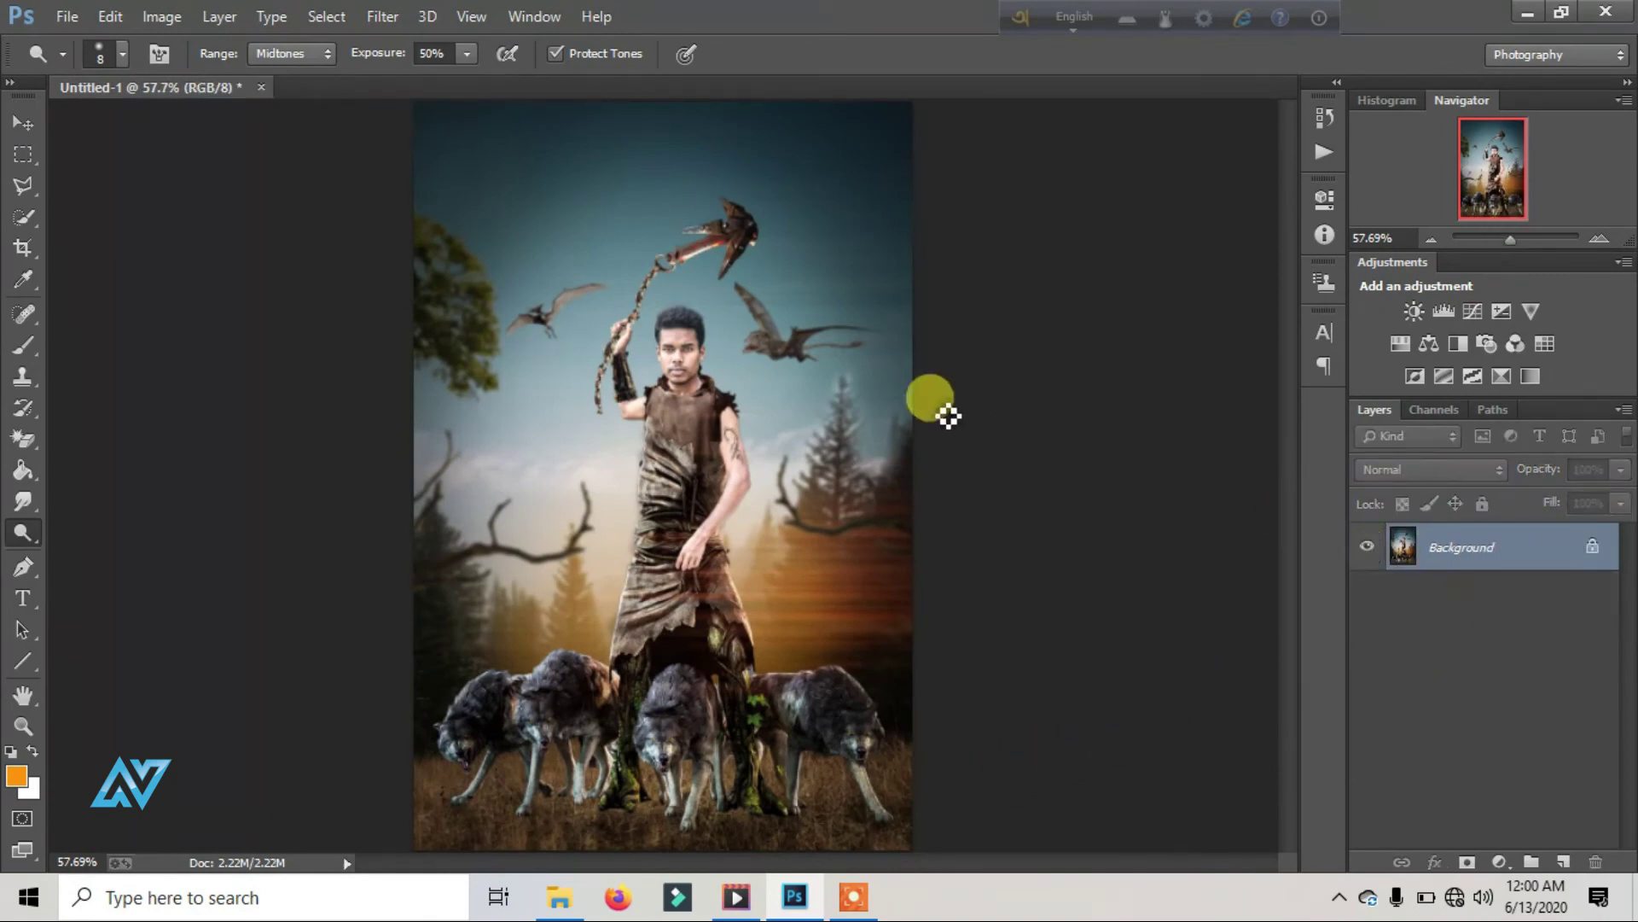
Step: In Camera Raw, raise Clarity, set Contrast +33, adjust Whites and darken Oranges luminance
click(427, 16)
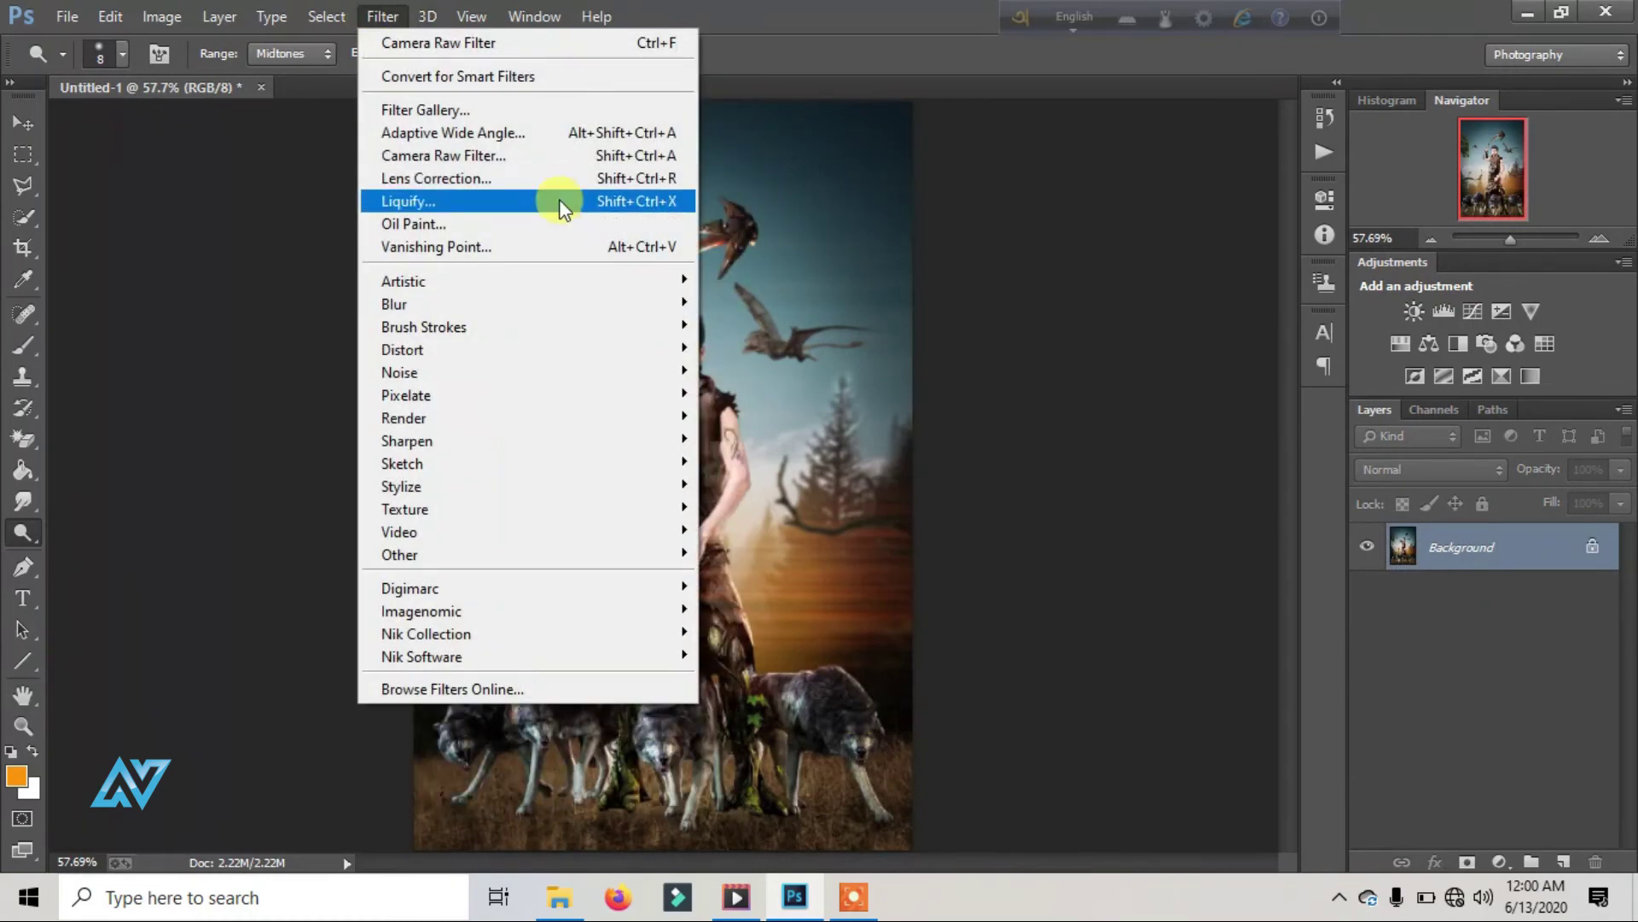
click(547, 156)
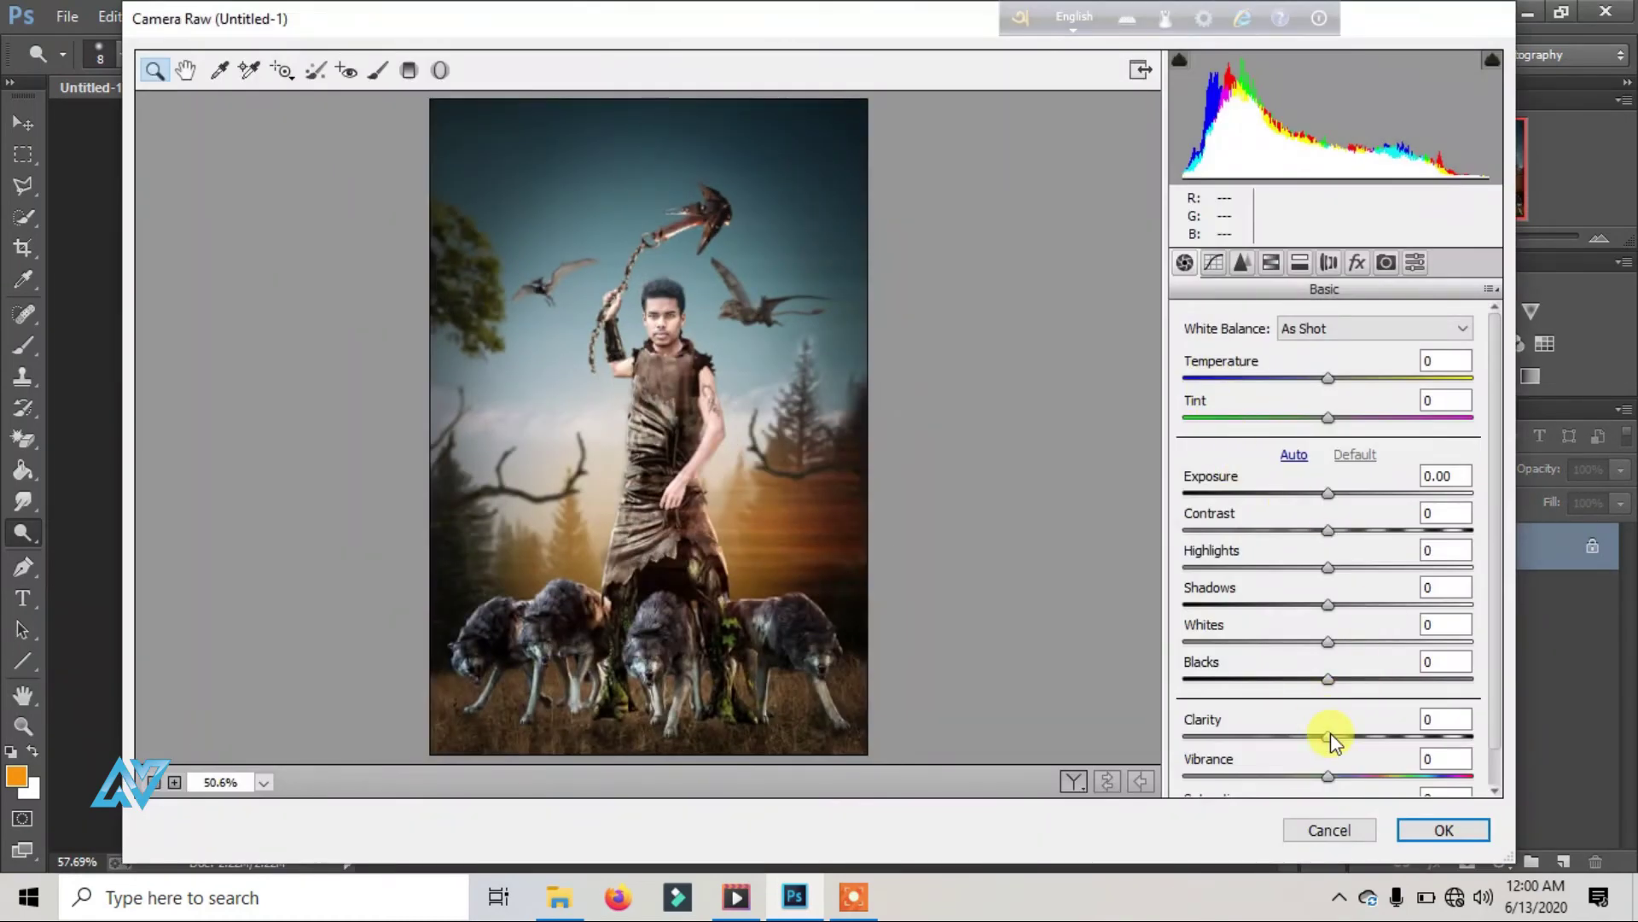
mouse_move(1331, 737)
mouse_down()
mouse_move(1398, 747)
mouse_move(1347, 742)
mouse_up()
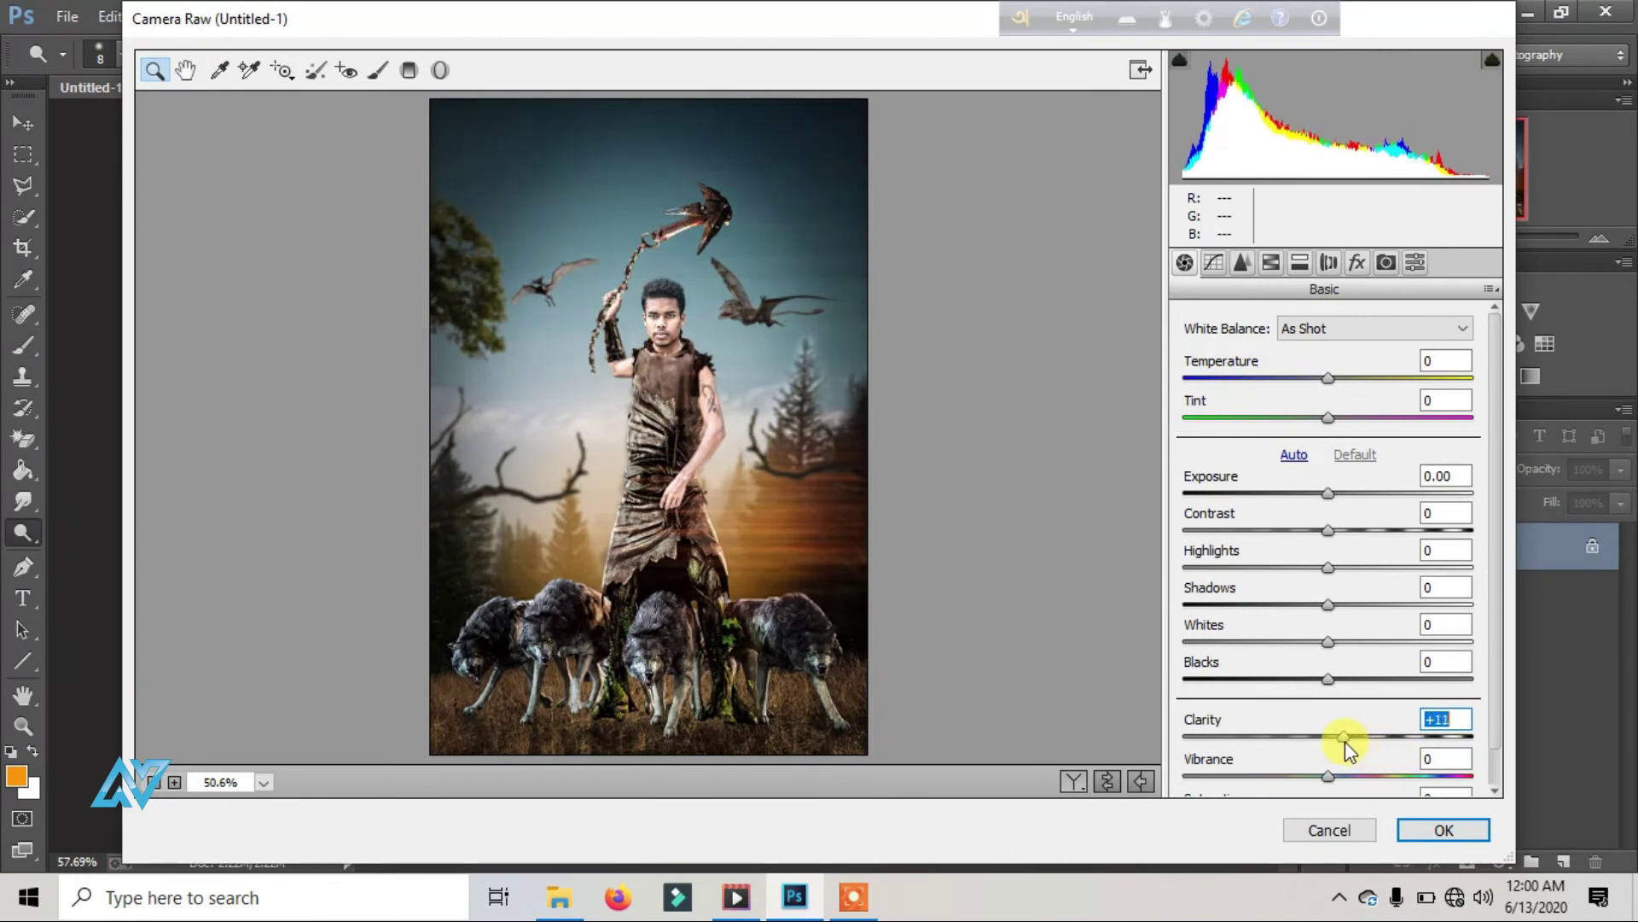
click(1329, 495)
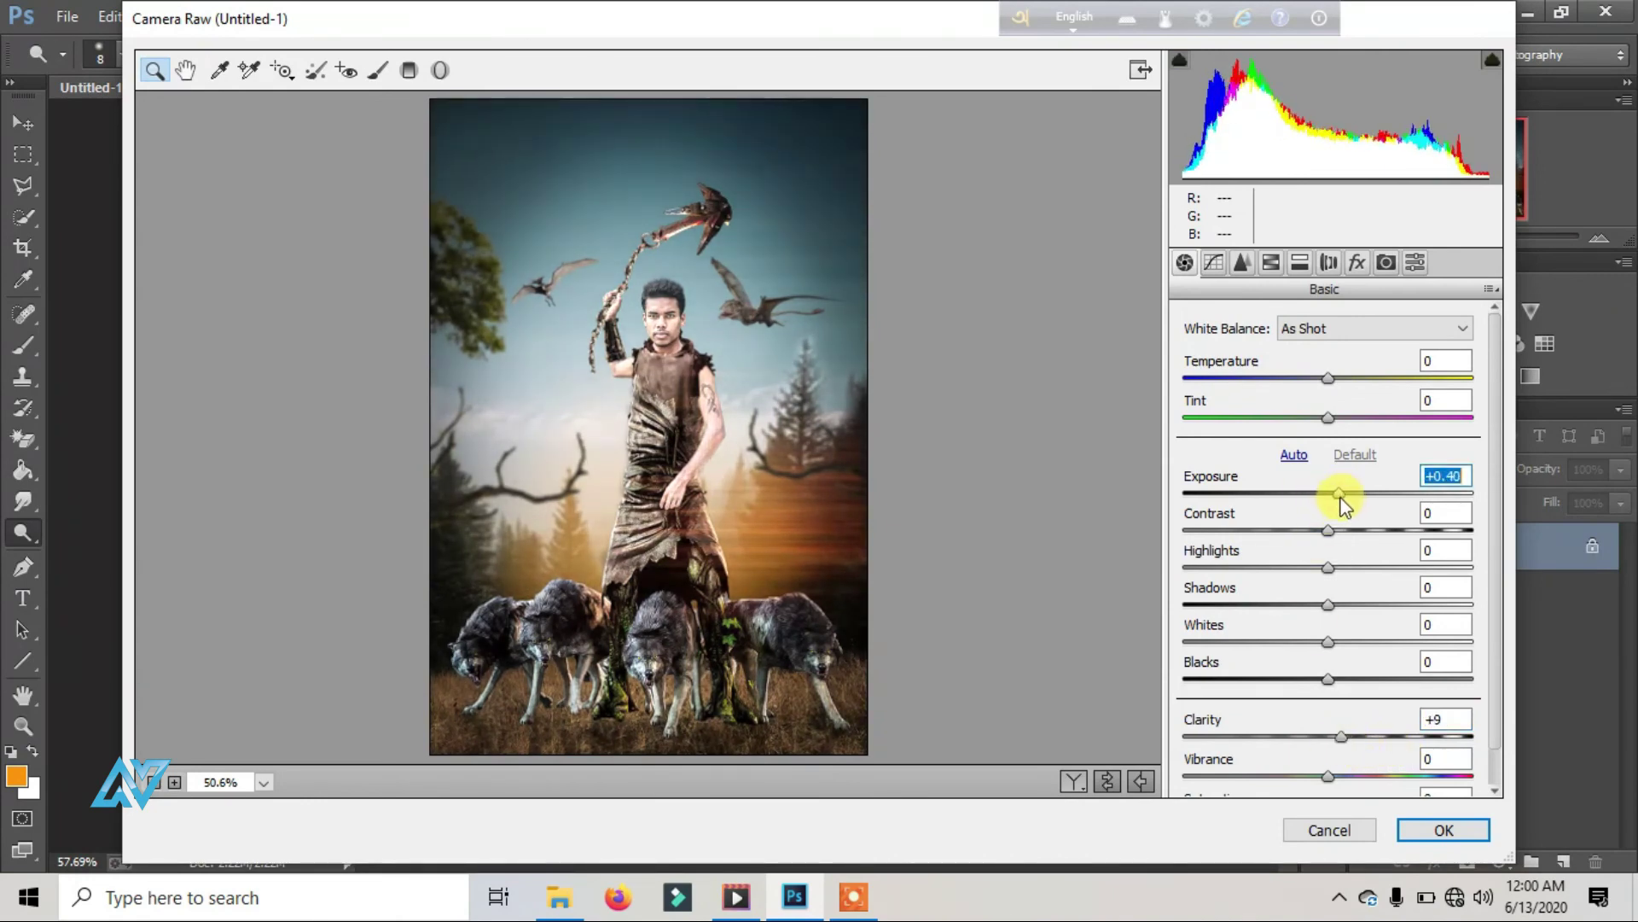
mouse_move(1328, 530)
mouse_down()
mouse_move(1375, 532)
mouse_move(1292, 576)
mouse_up()
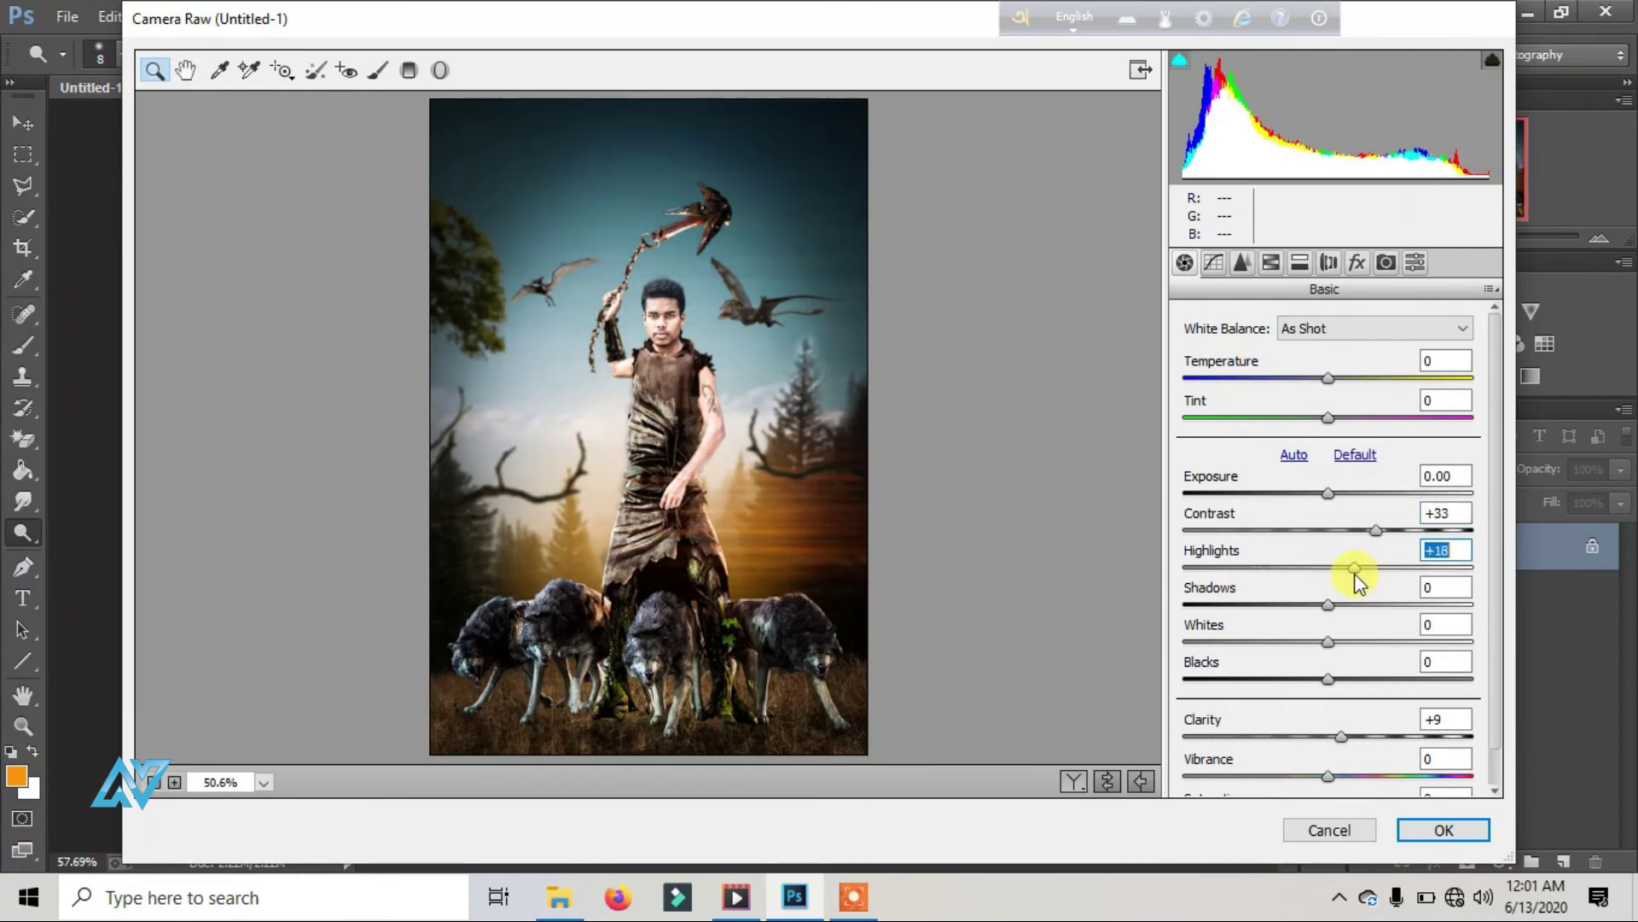
drag(1323, 634, 1363, 656)
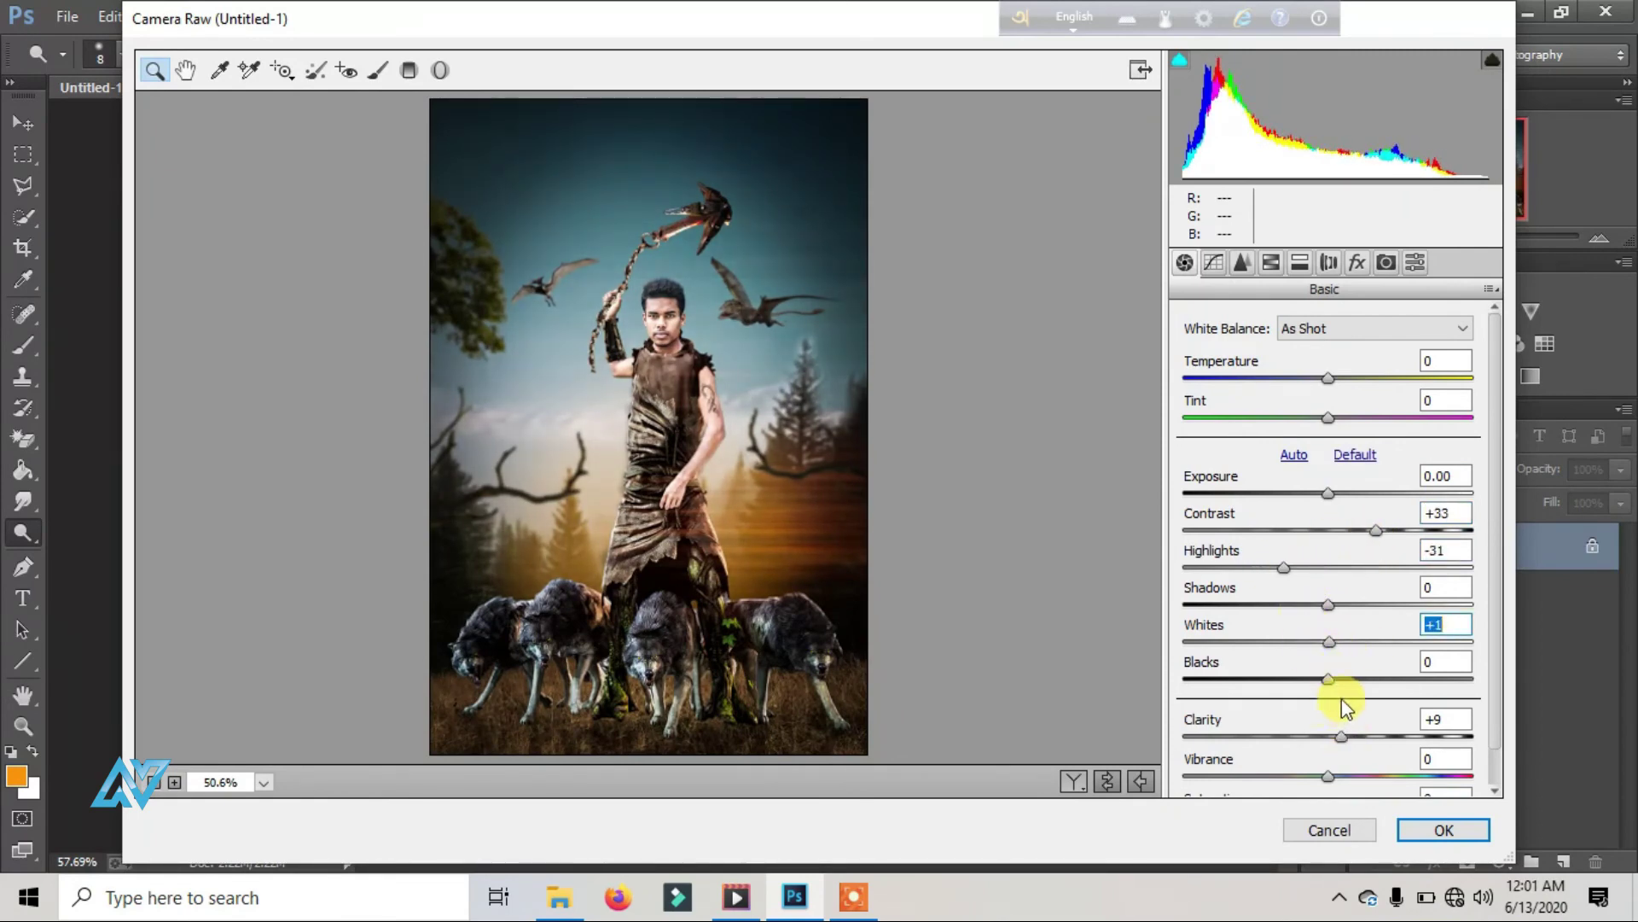
click(1243, 266)
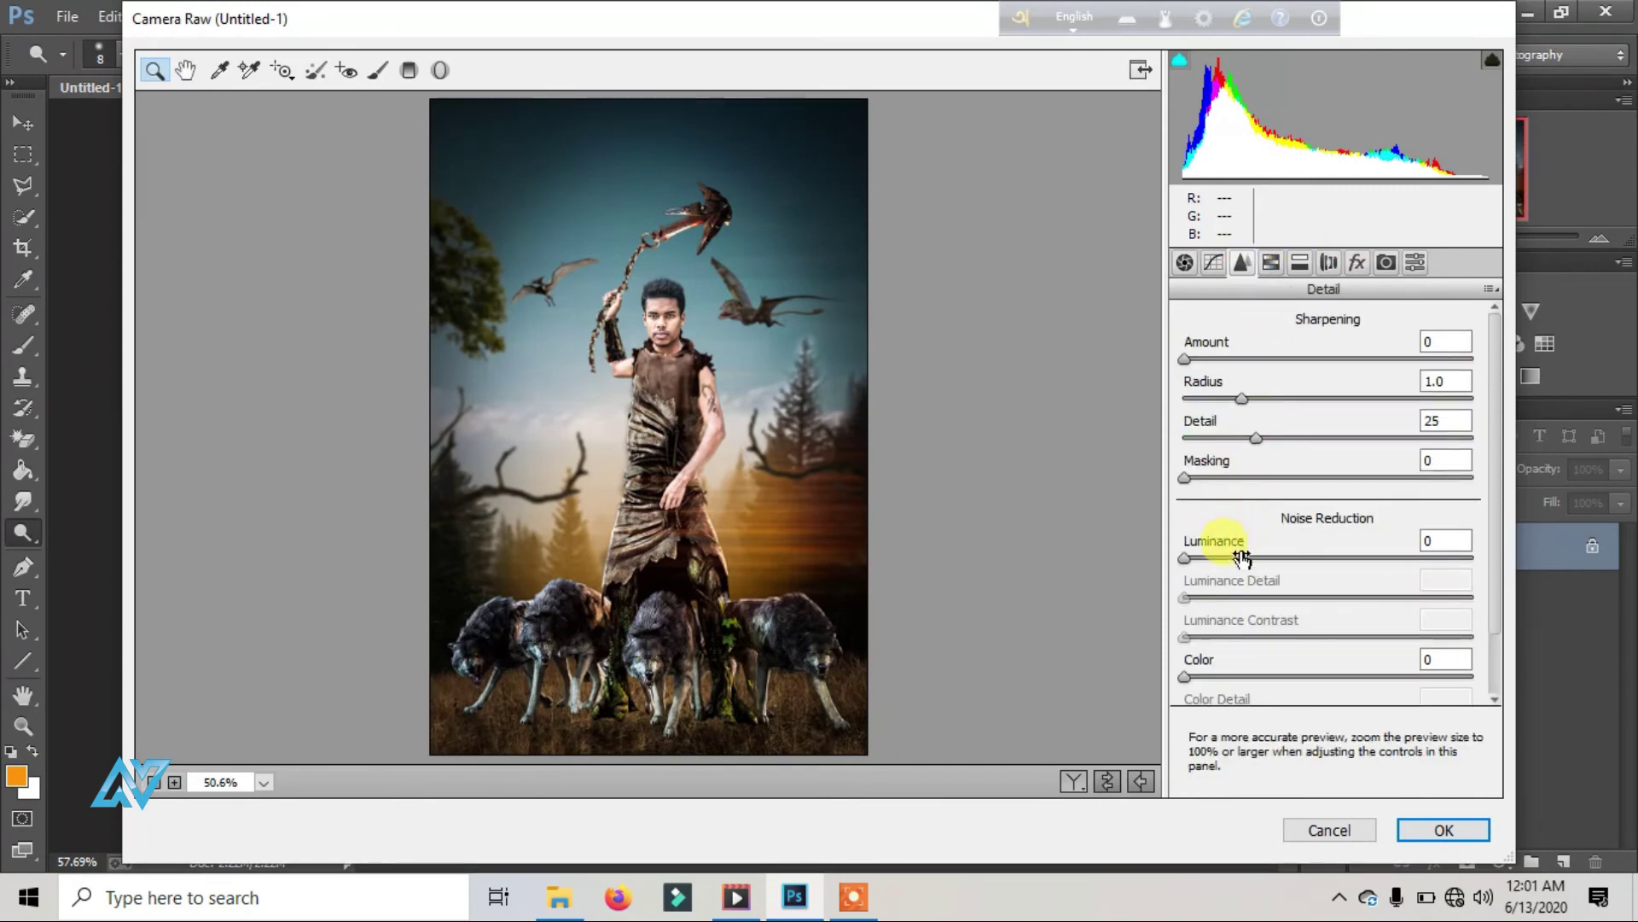
click(1271, 262)
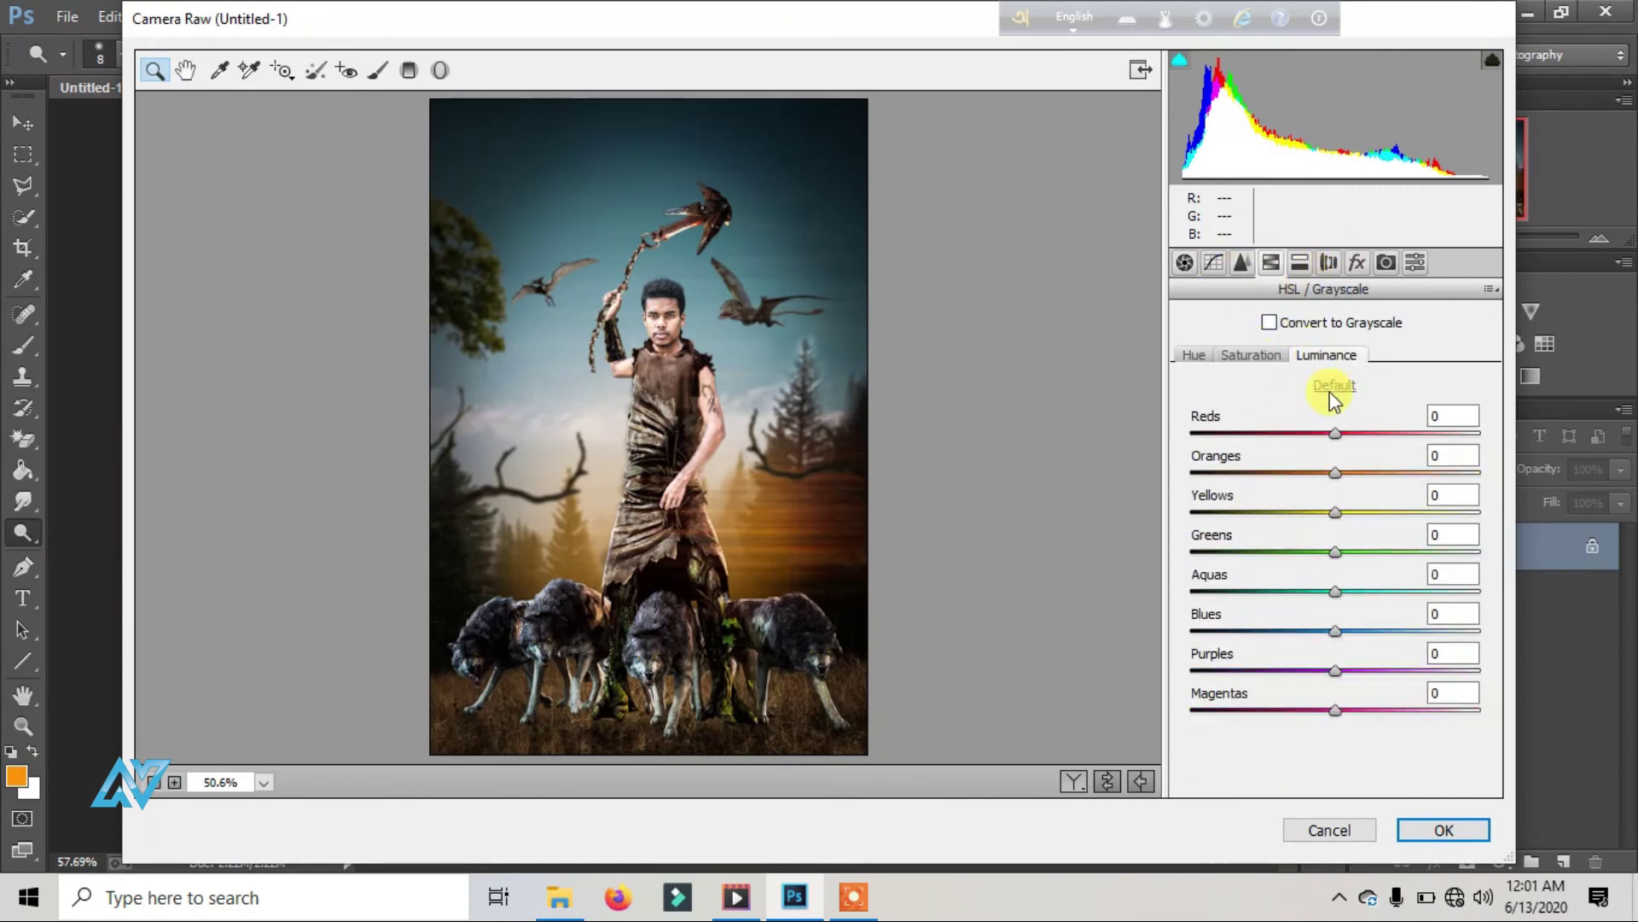
drag(1342, 472, 1312, 464)
Step: Add a light -7 post-crop vignette and adjust its midpoint
click(1329, 262)
click(1310, 571)
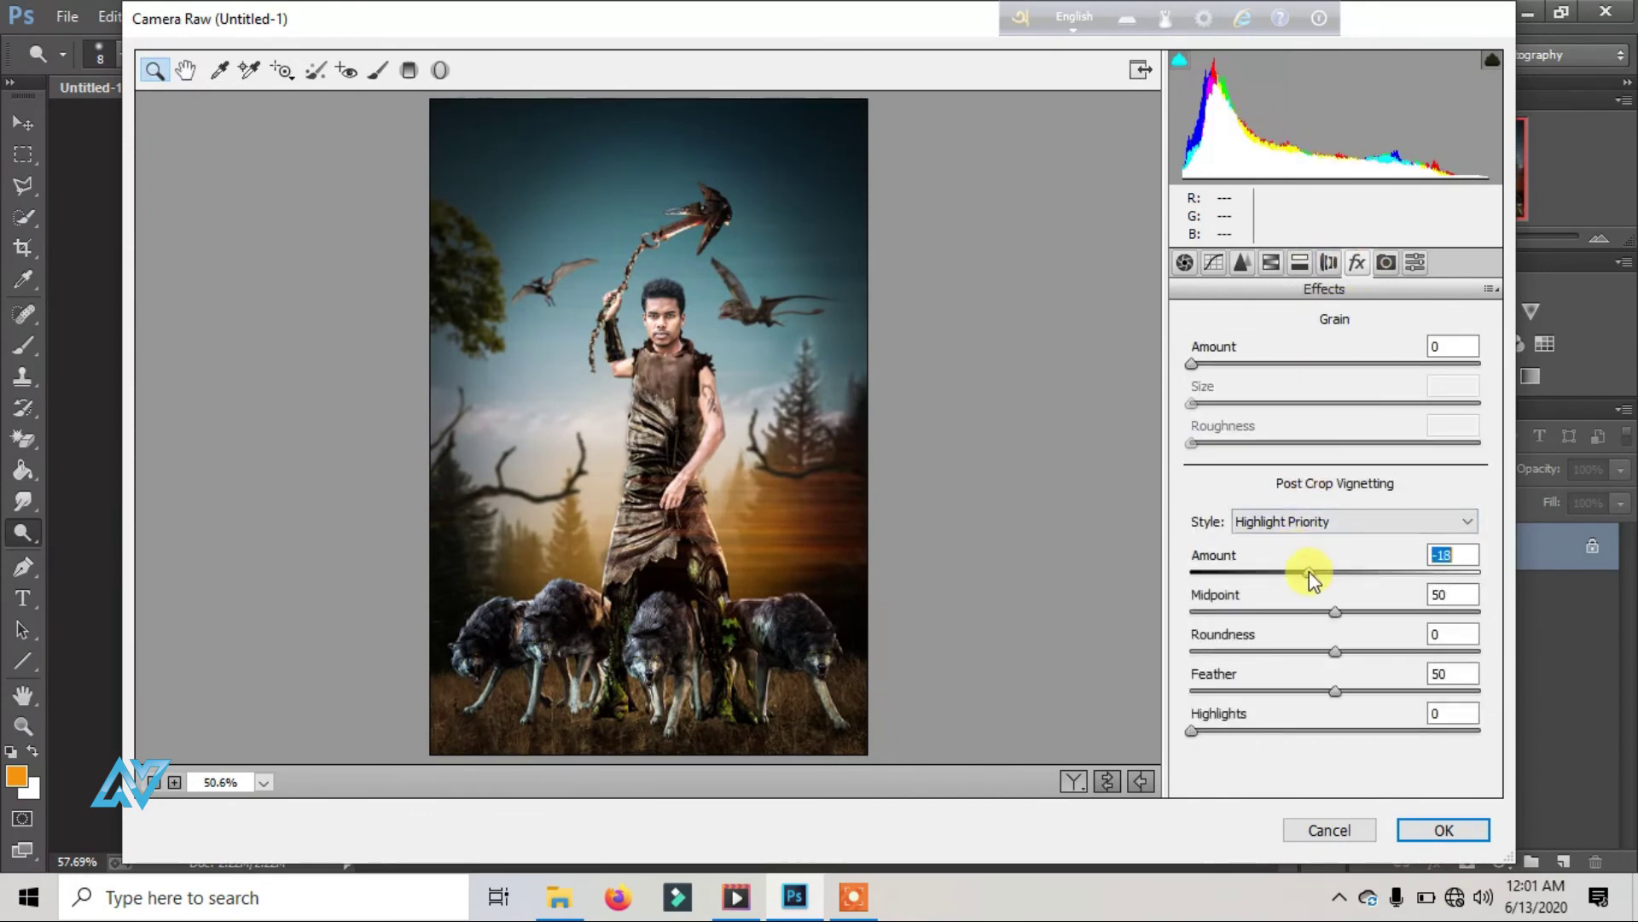
drag(1311, 579, 1307, 573)
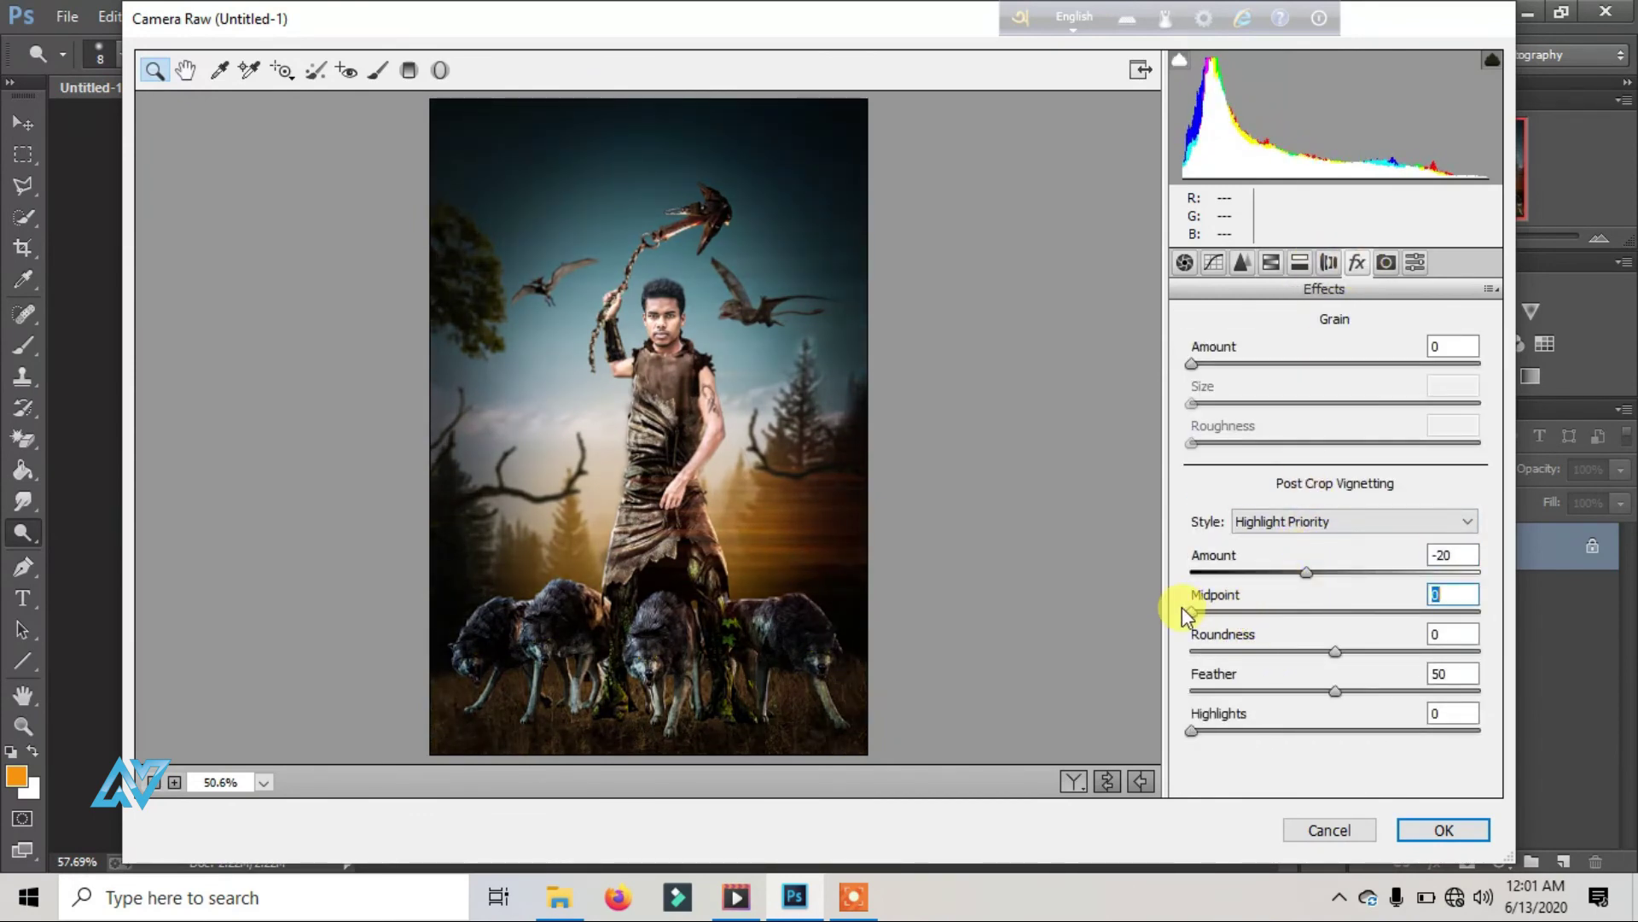
drag(1215, 607, 1400, 612)
click(1328, 572)
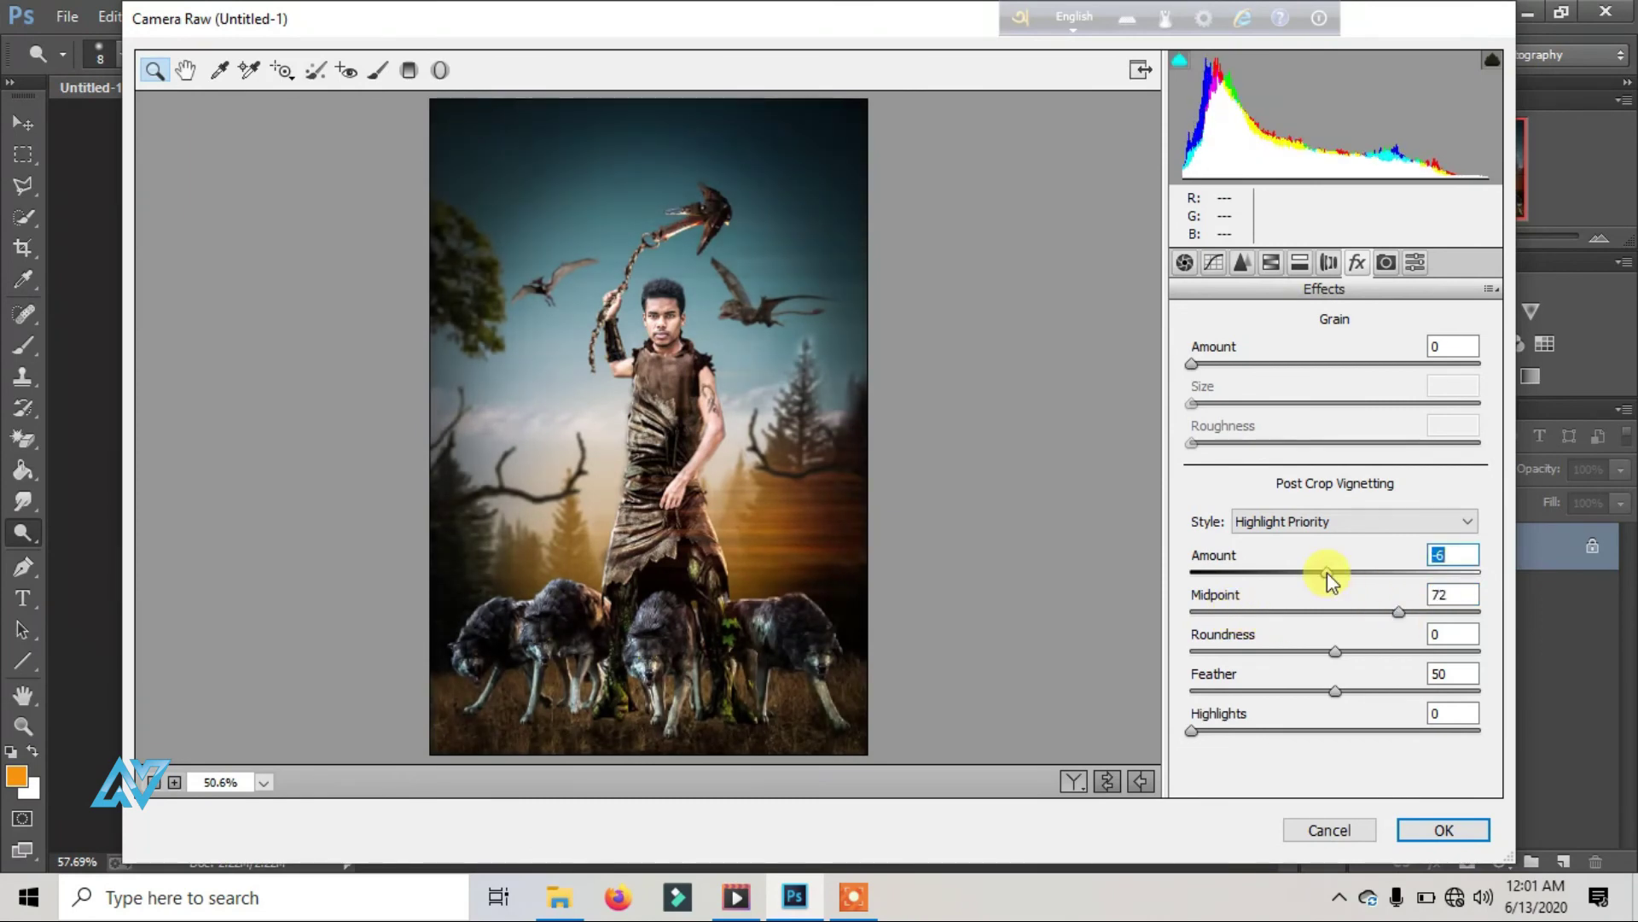
drag(1328, 572, 1323, 574)
click(1325, 611)
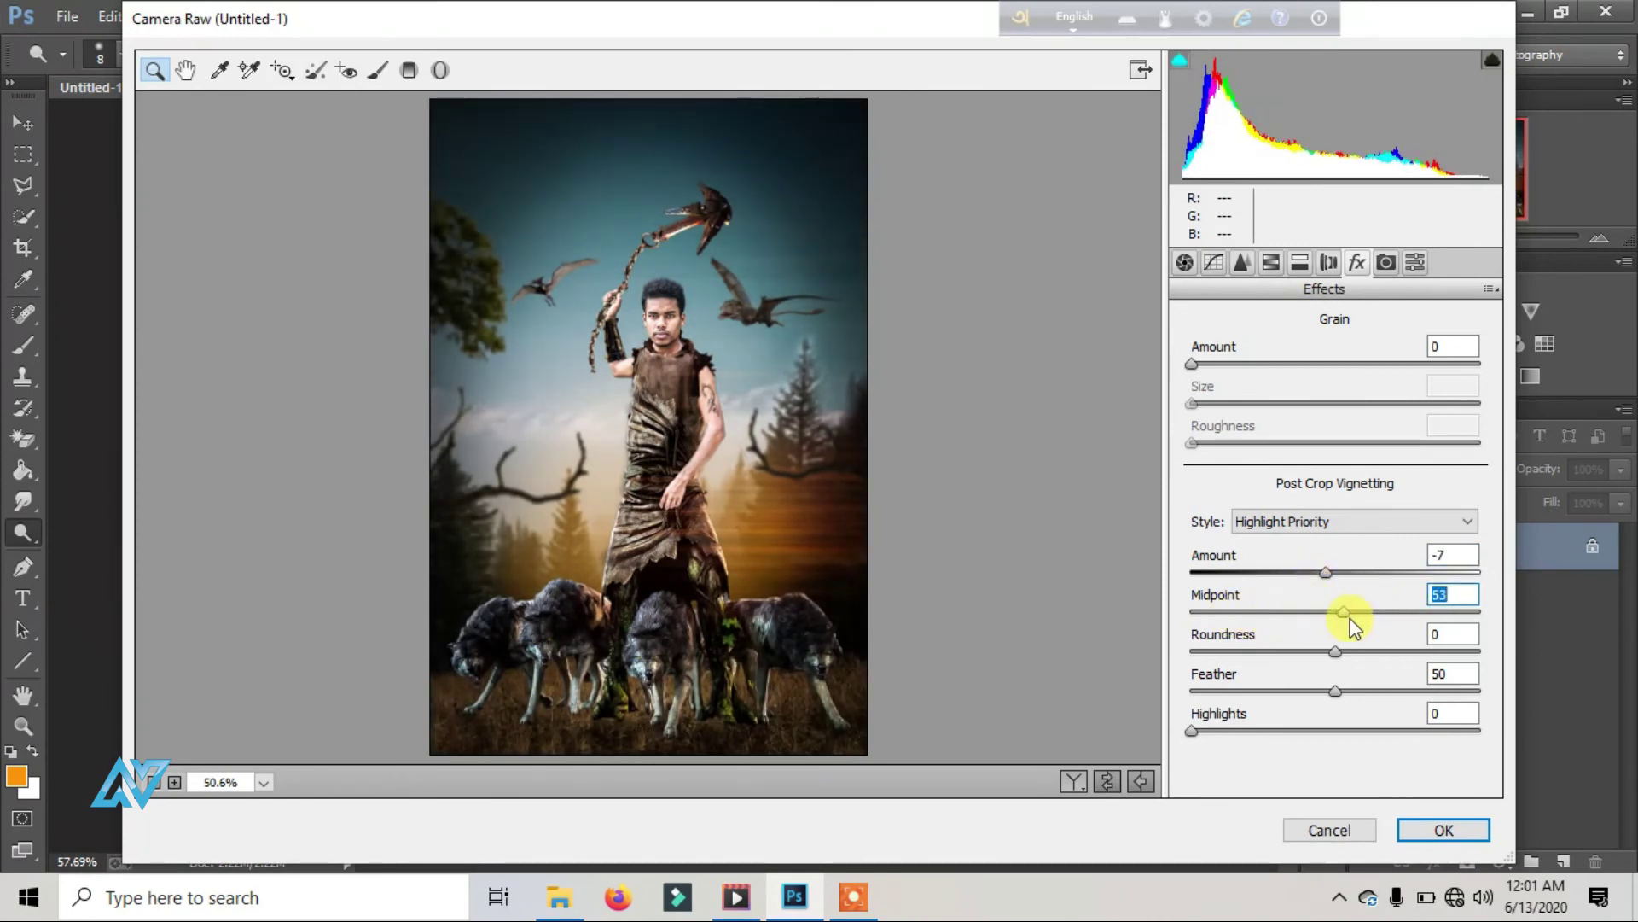
Step: Set Luminance noise reduction to 100 and apply the Camera Raw adjustments
click(1241, 262)
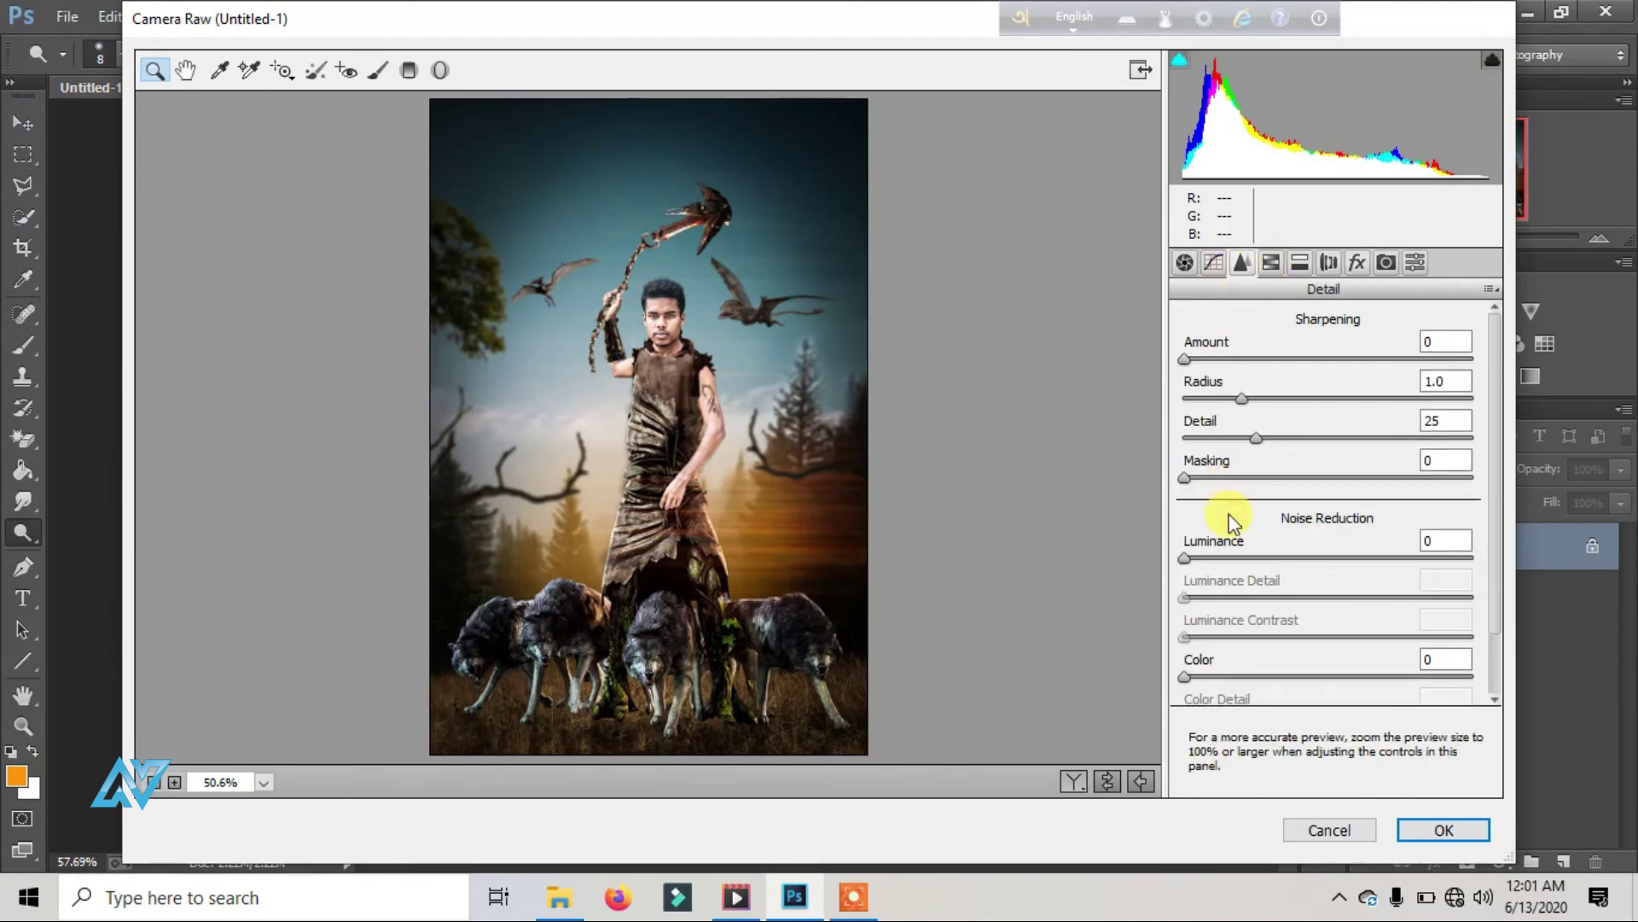
drag(1184, 558, 1502, 567)
drag(630, 266, 695, 346)
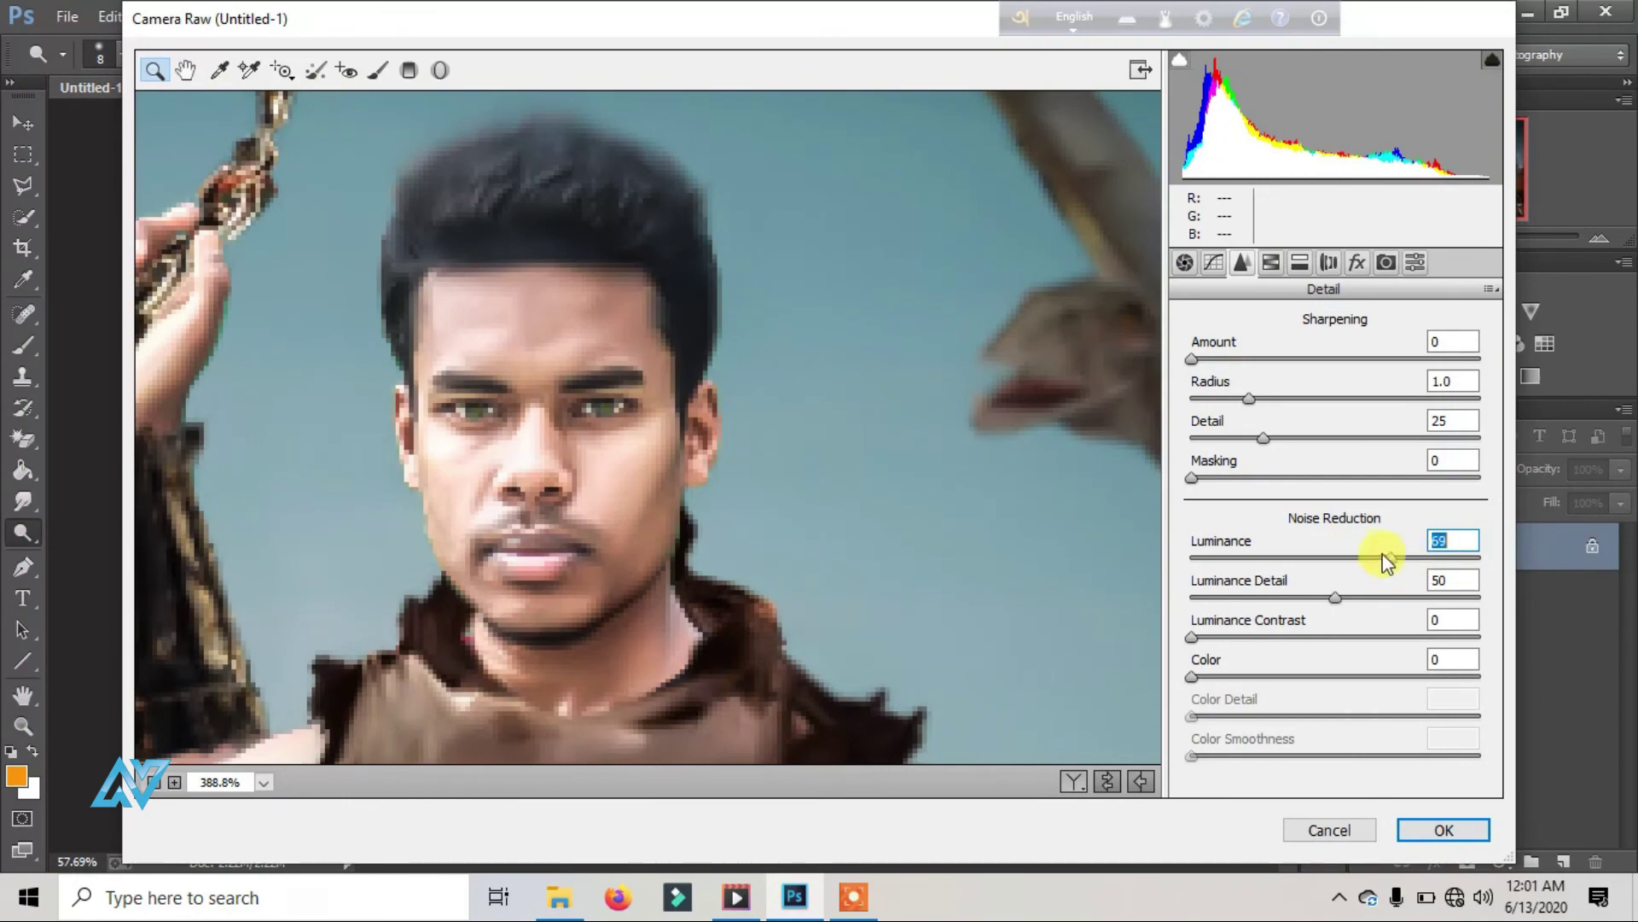
drag(1191, 557, 1594, 596)
click(1442, 824)
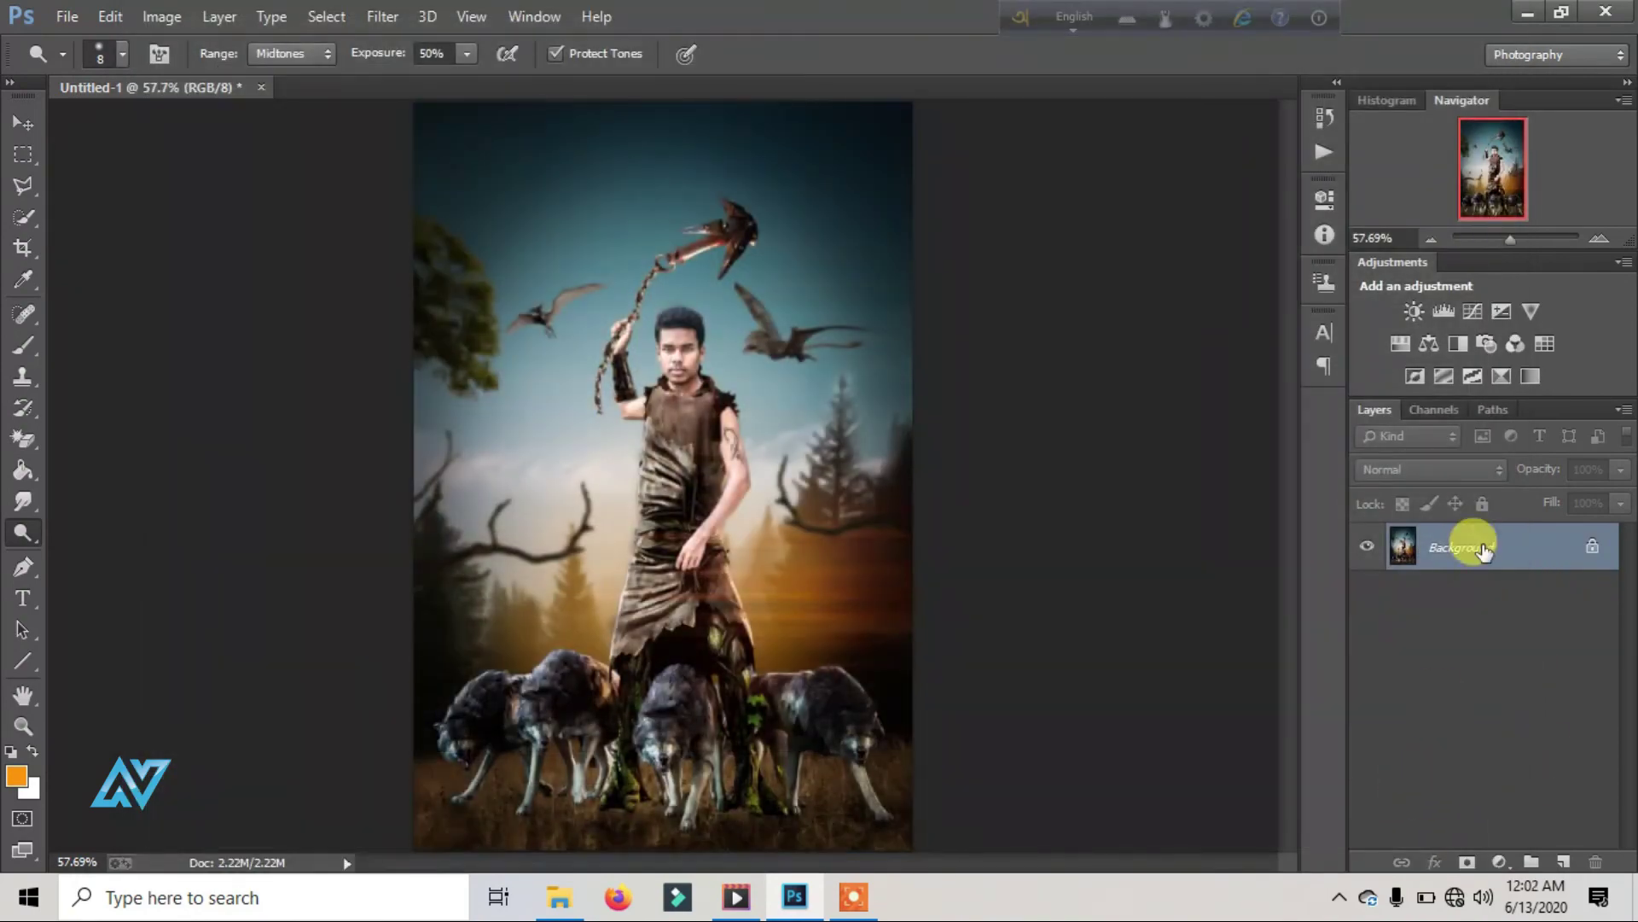
Step: Add a new empty layer above Background for painting
click(1531, 240)
drag(1493, 175, 1500, 162)
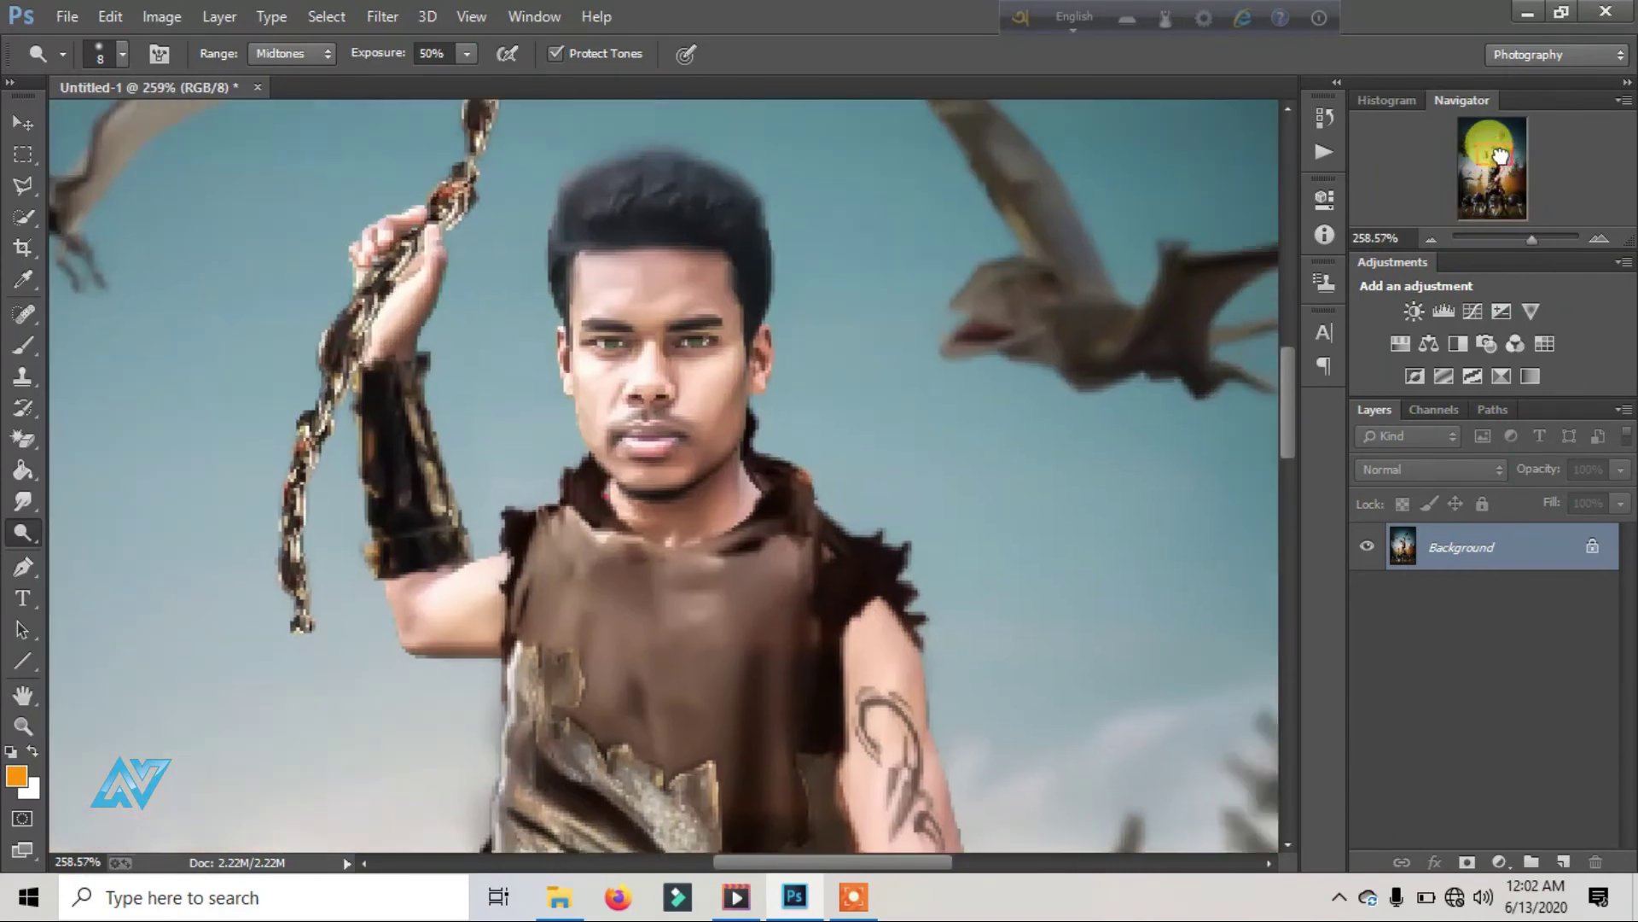
drag(1532, 240, 1509, 239)
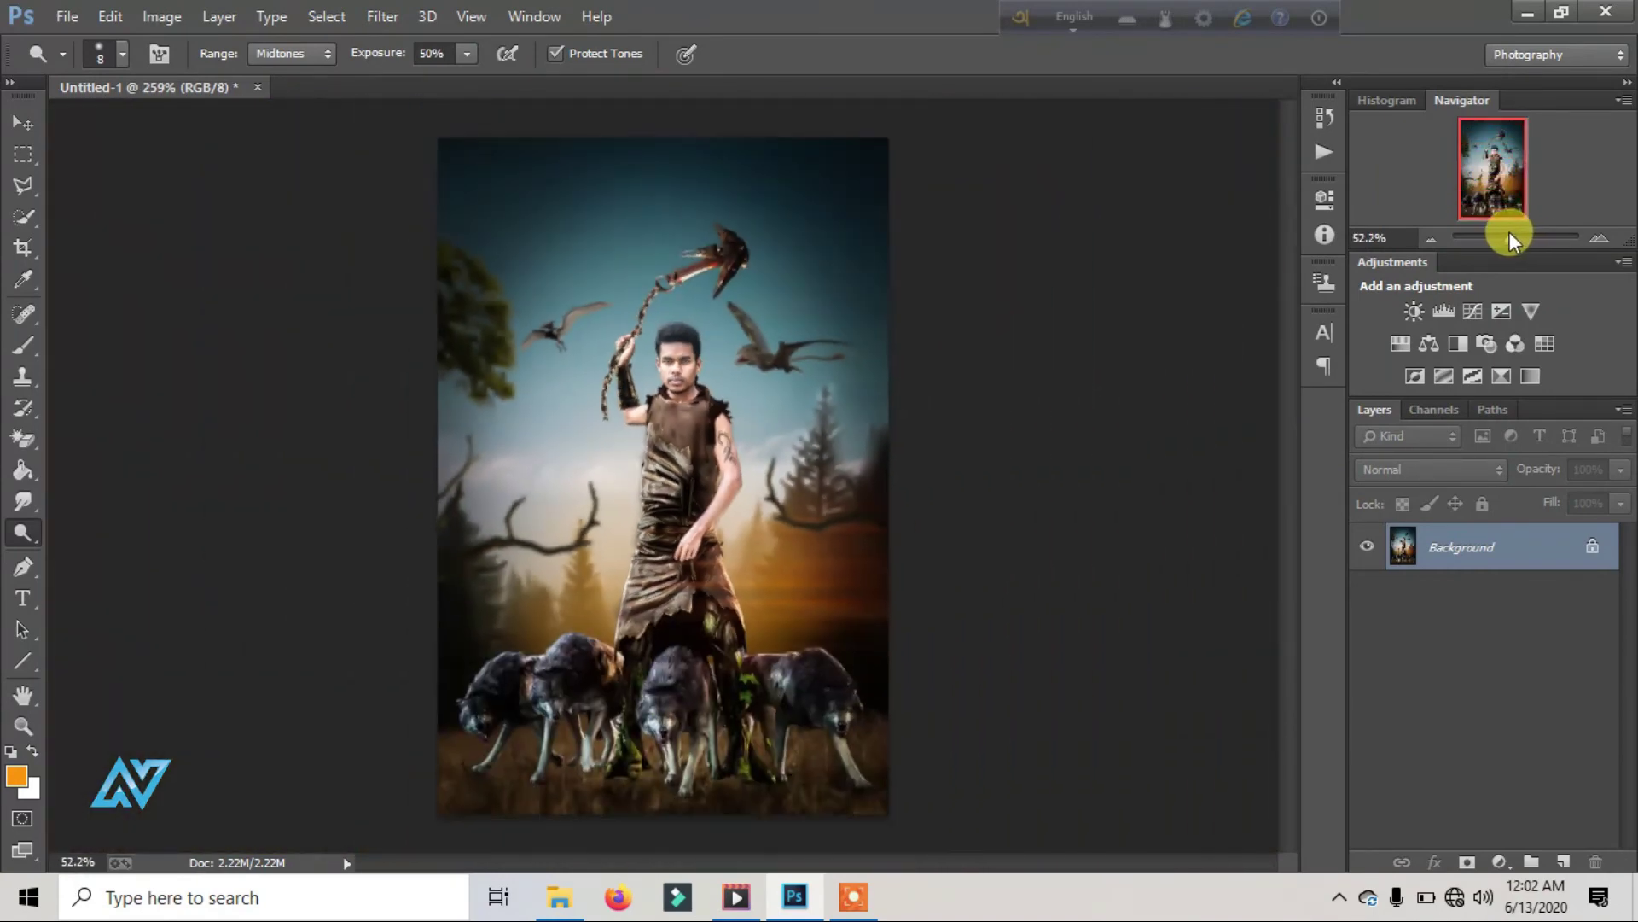
click(1563, 864)
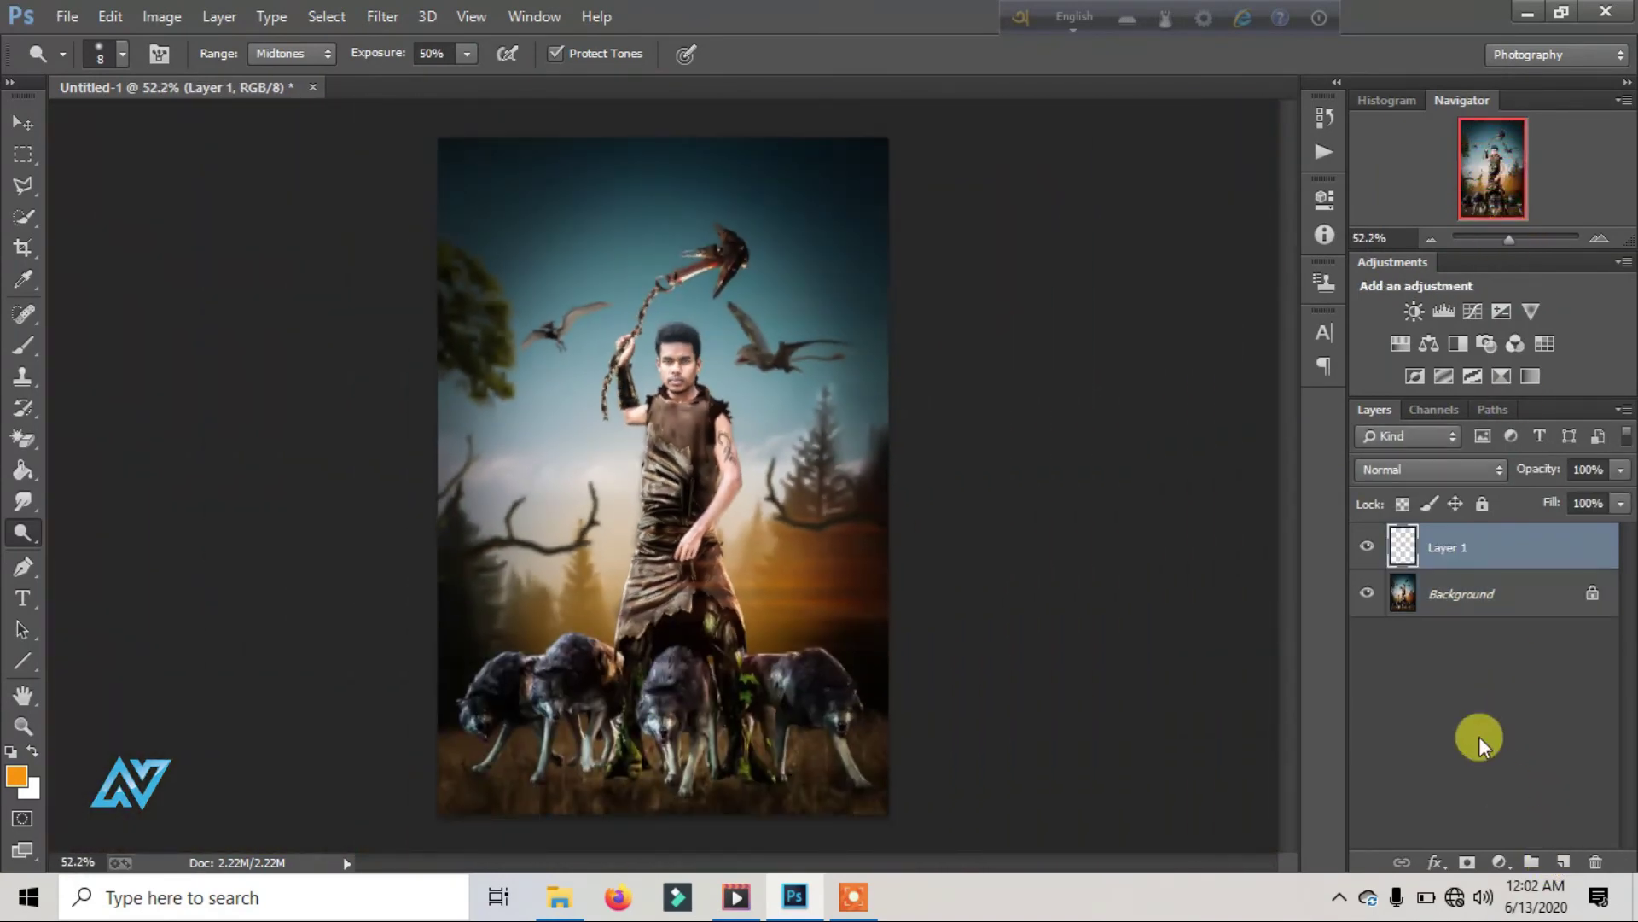
click(23, 346)
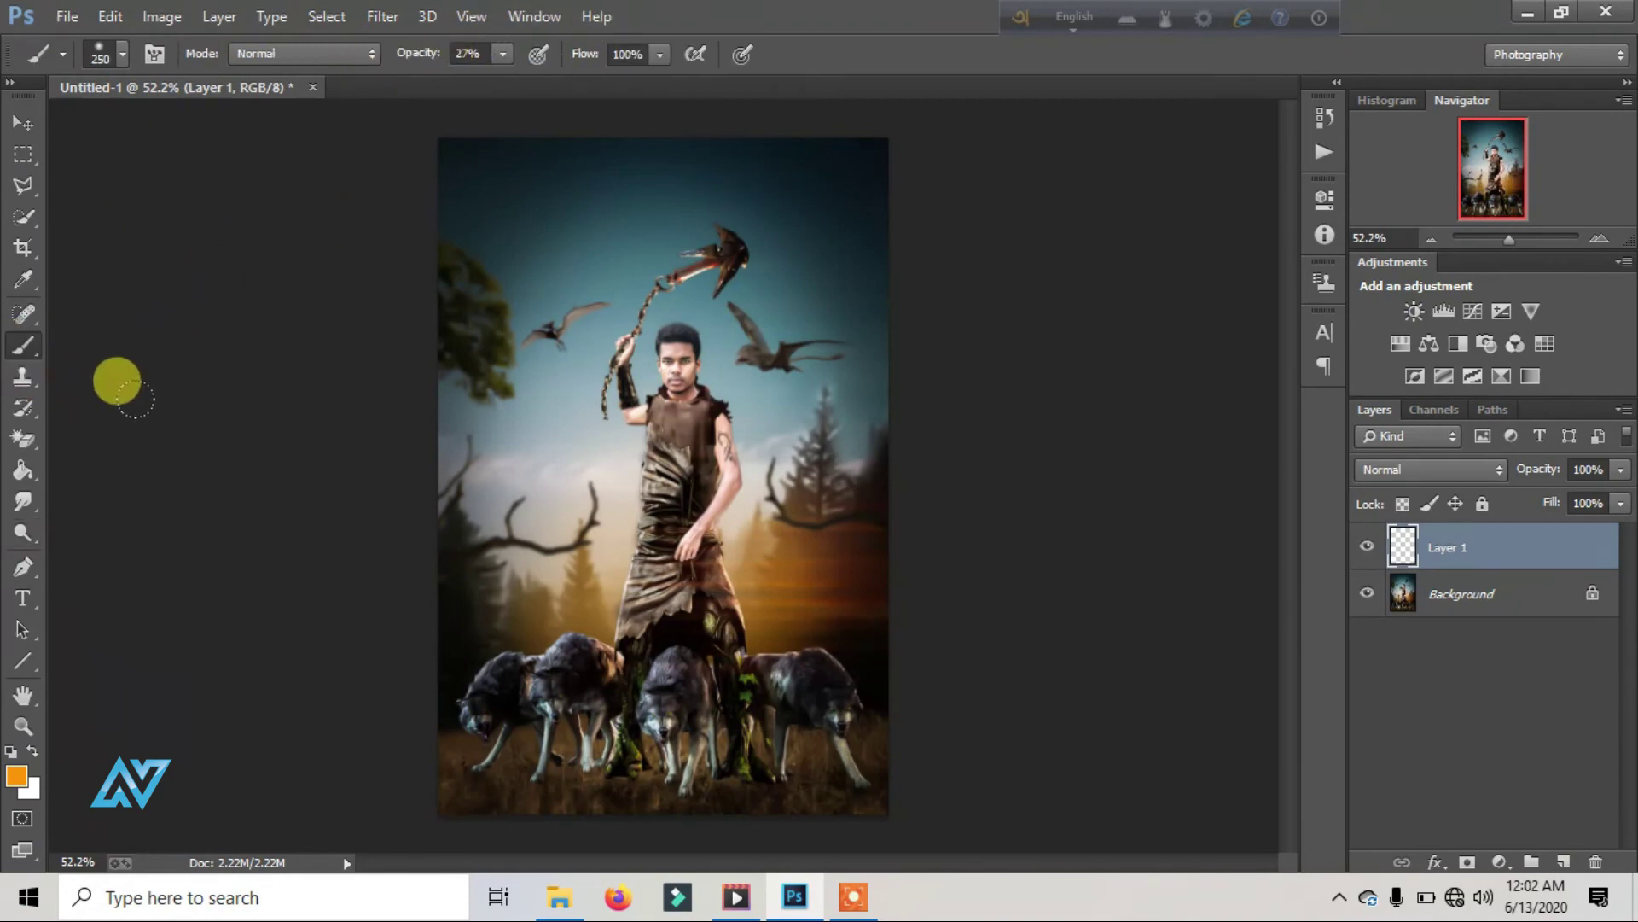
Step: Set the foreground to #040404, brush faint darkness over the wolves, then merge the layer down
click(16, 775)
click(870, 607)
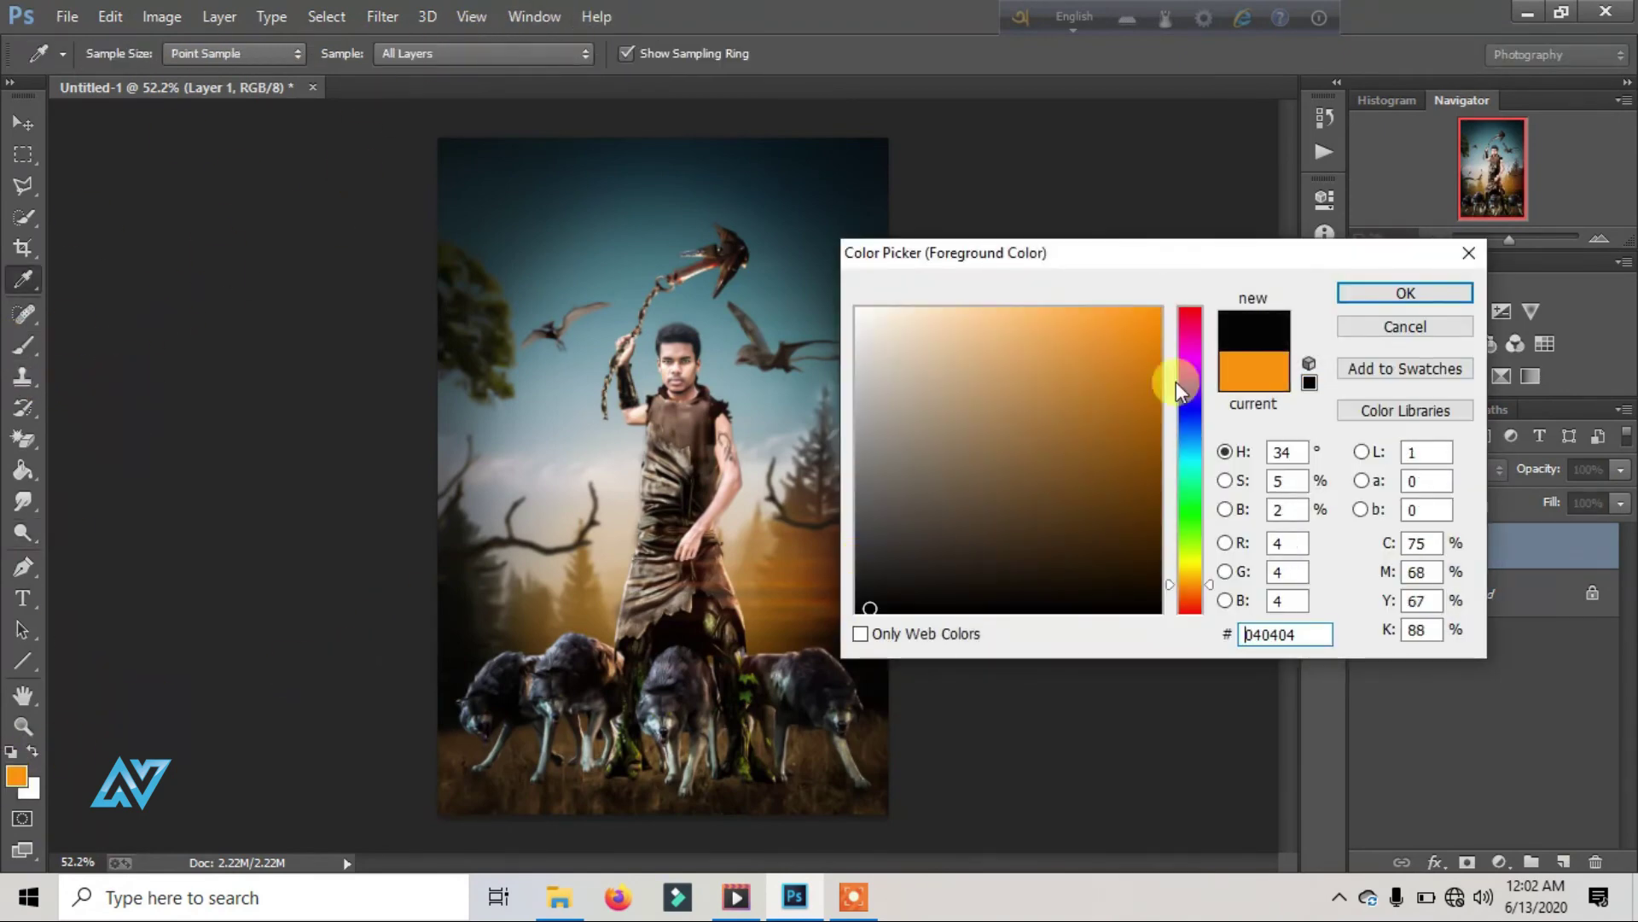
click(1405, 293)
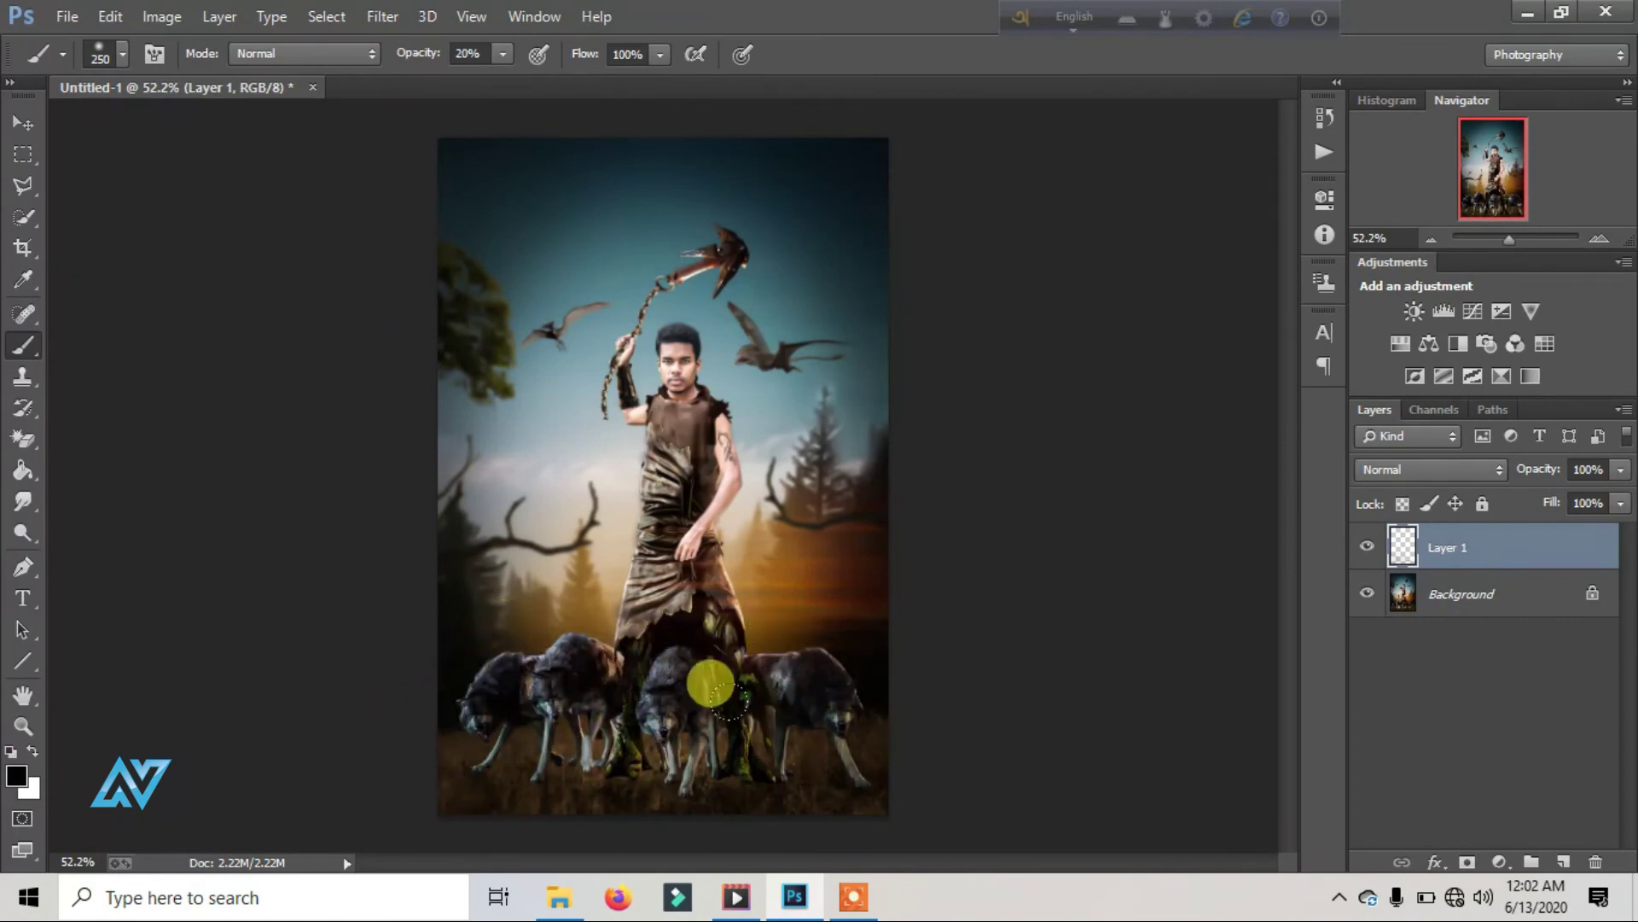
drag(621, 656, 376, 642)
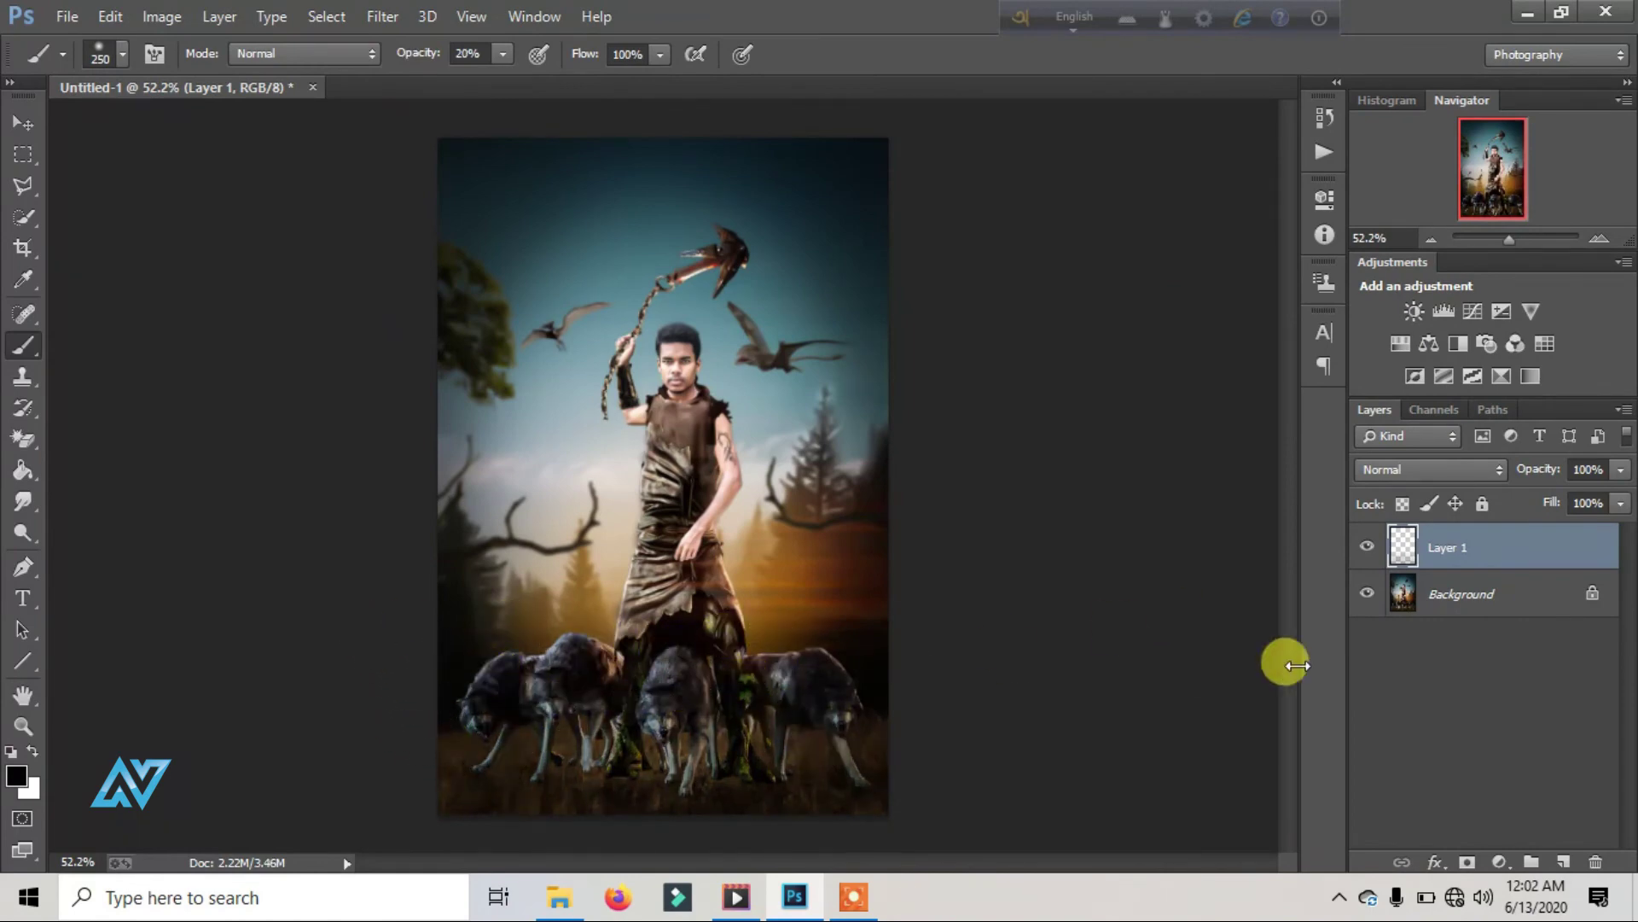
key(ctrl+e)
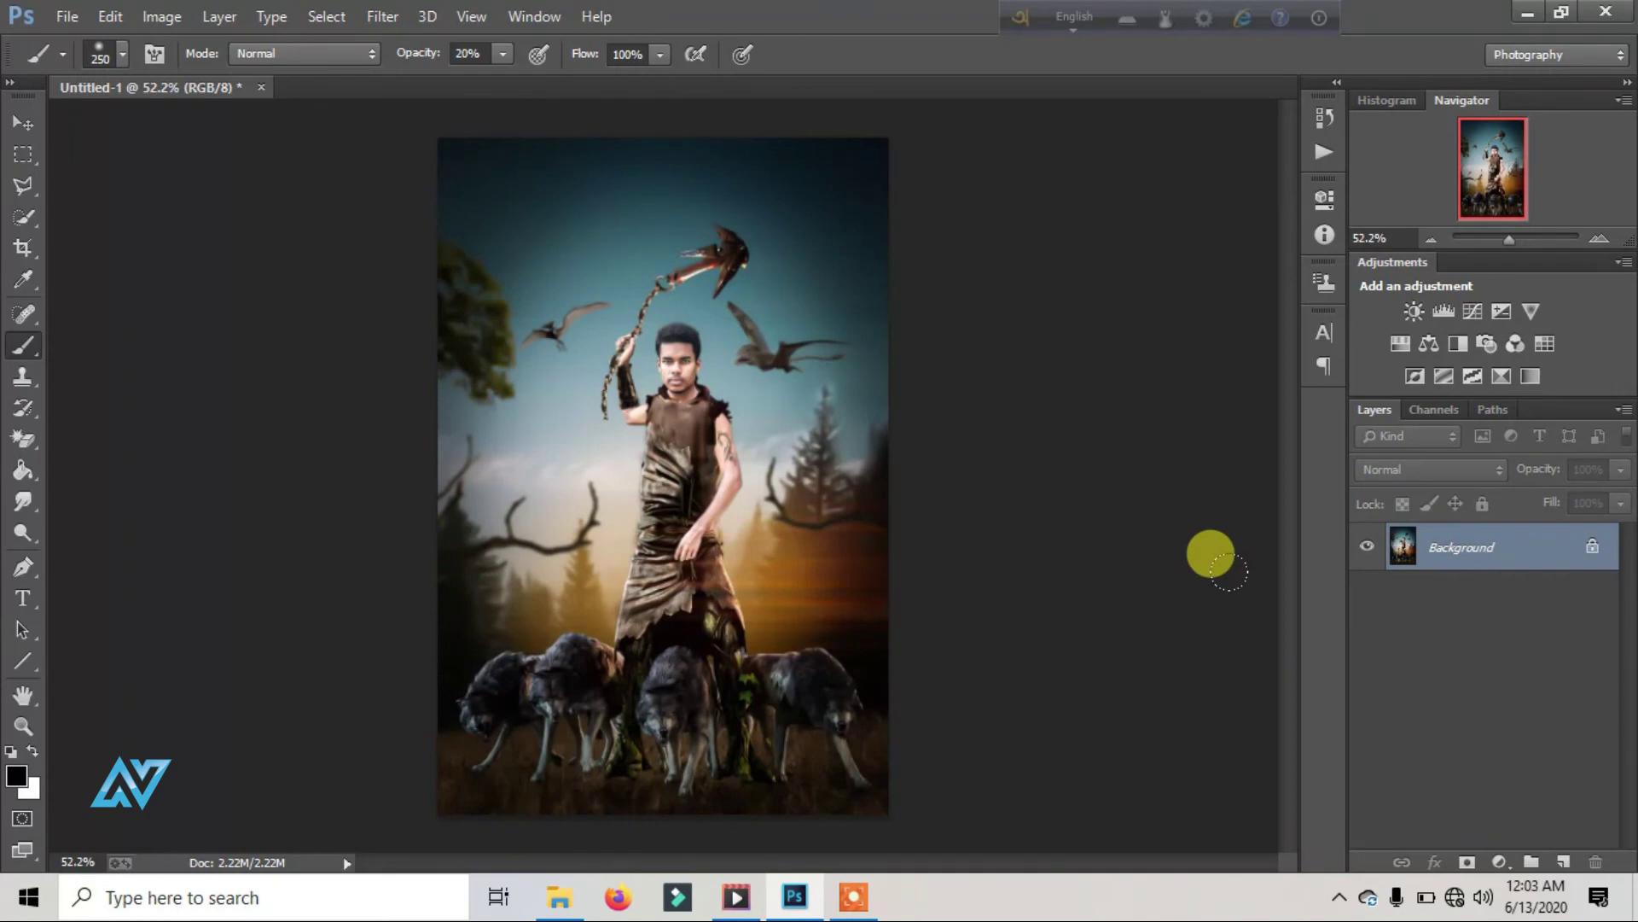
Step: Open the logo and credit-block-2 image files together
click(1426, 898)
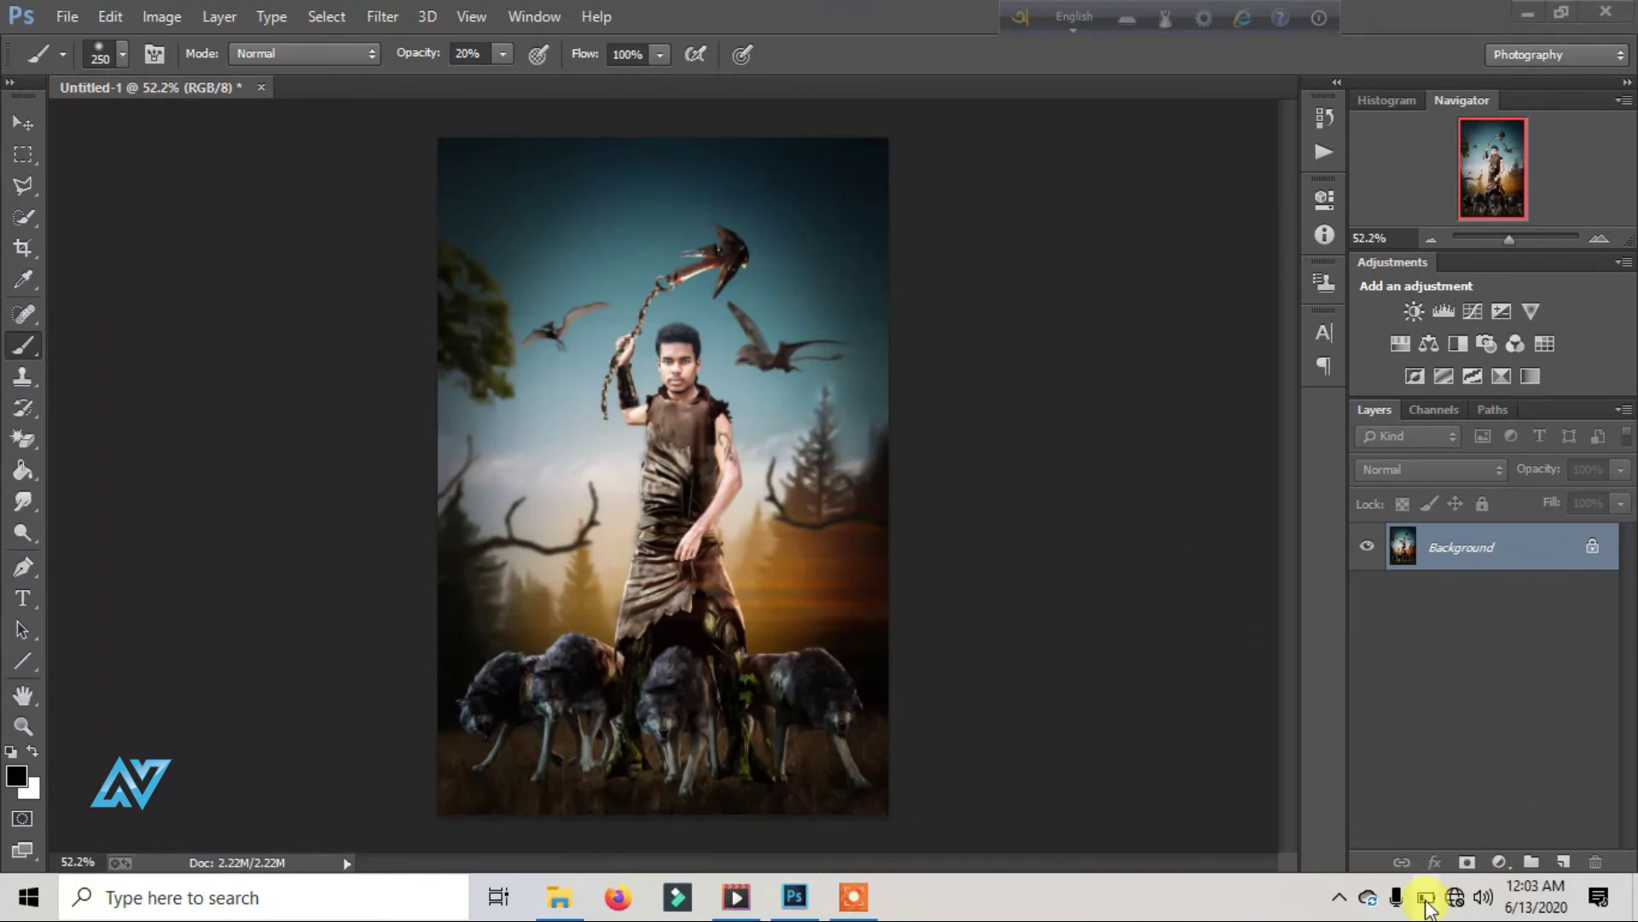
click(1426, 901)
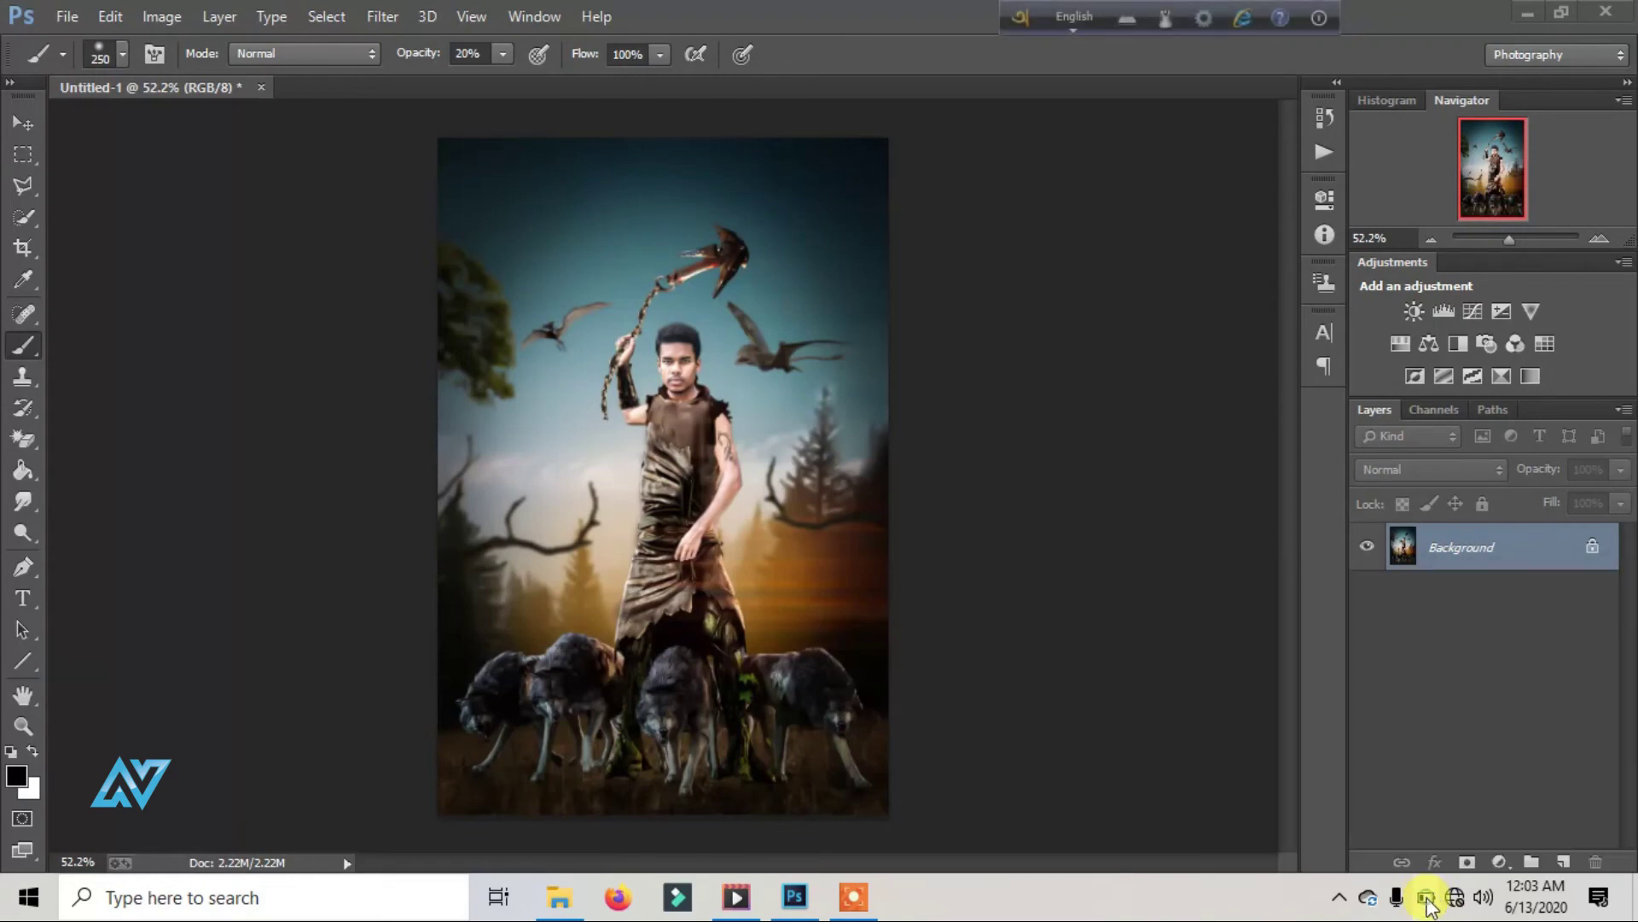
click(66, 16)
click(105, 63)
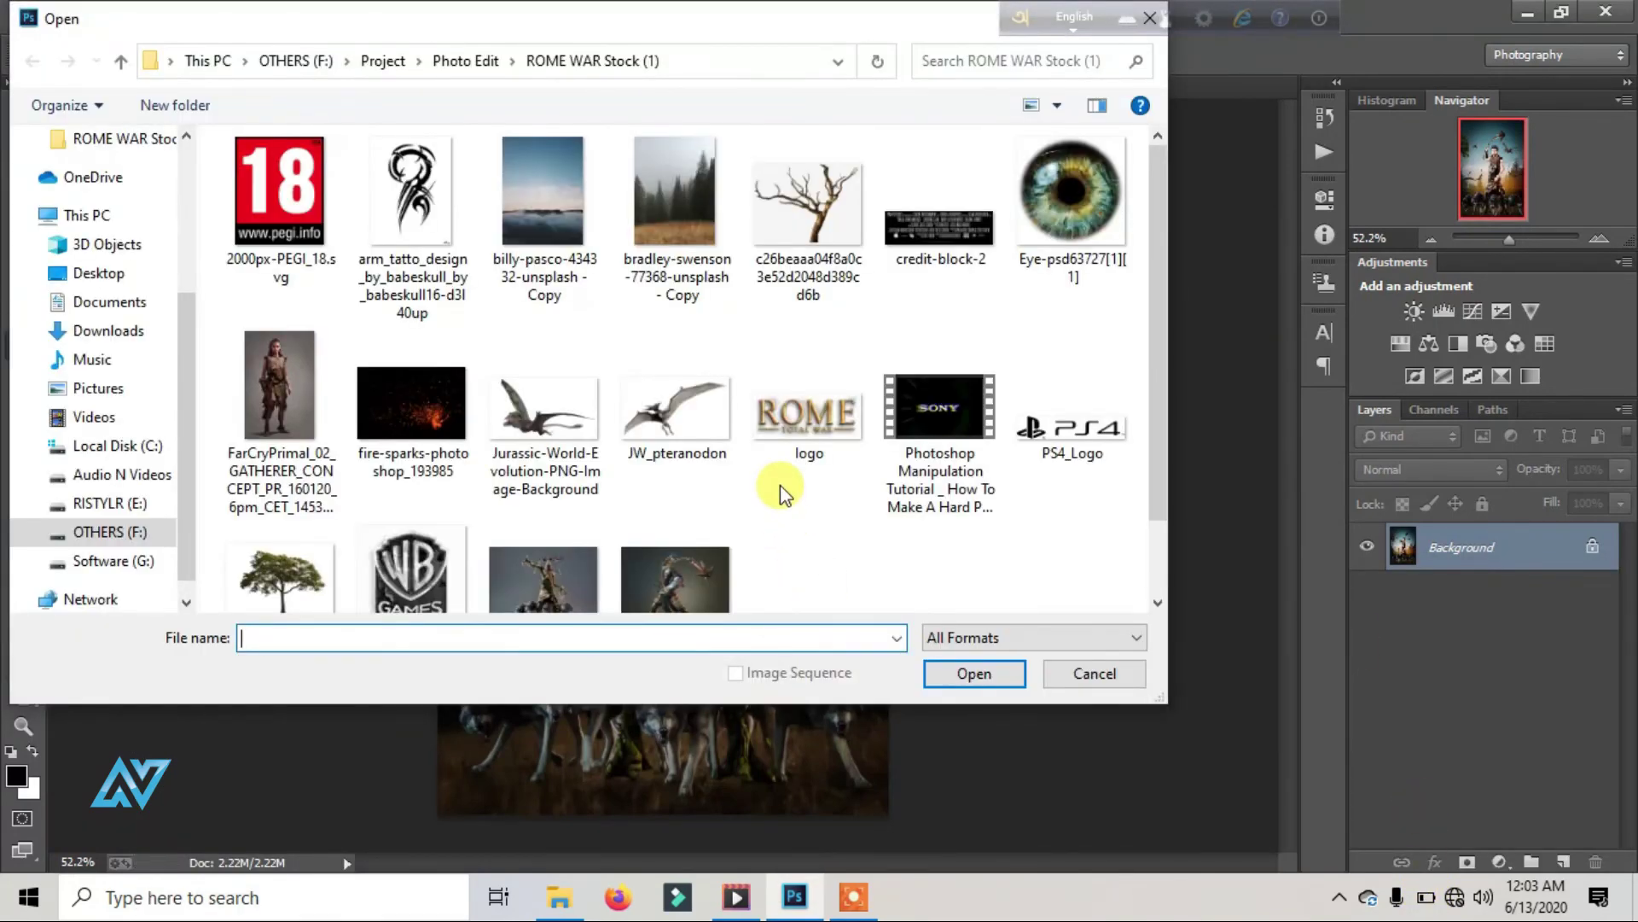
scroll(780, 486, down, 2)
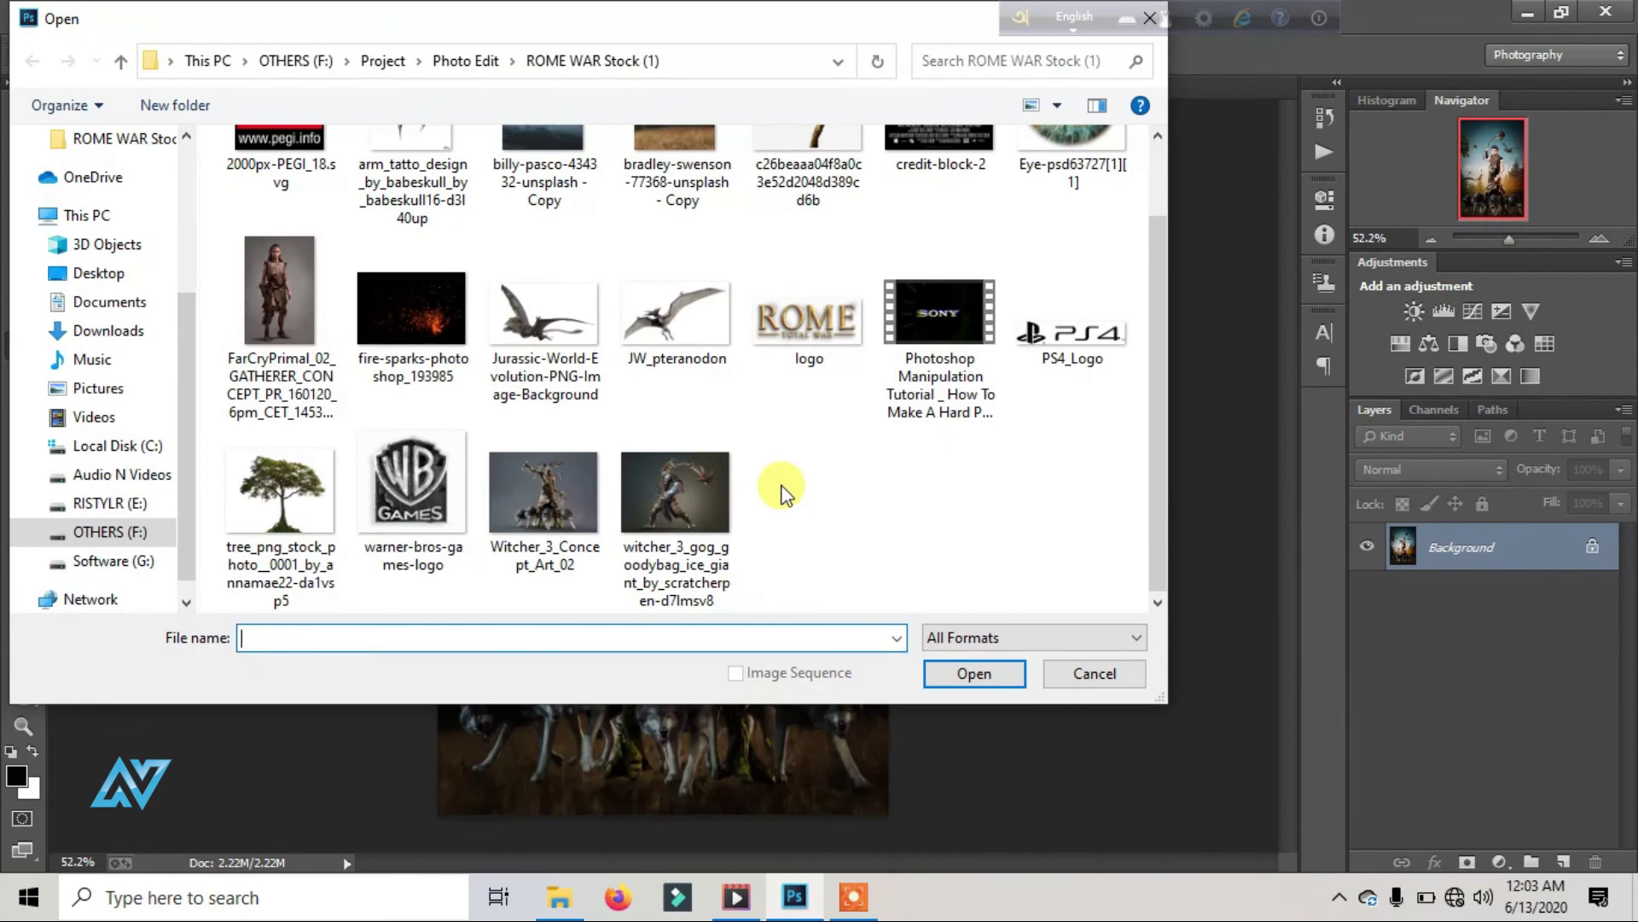
click(853, 896)
click(832, 335)
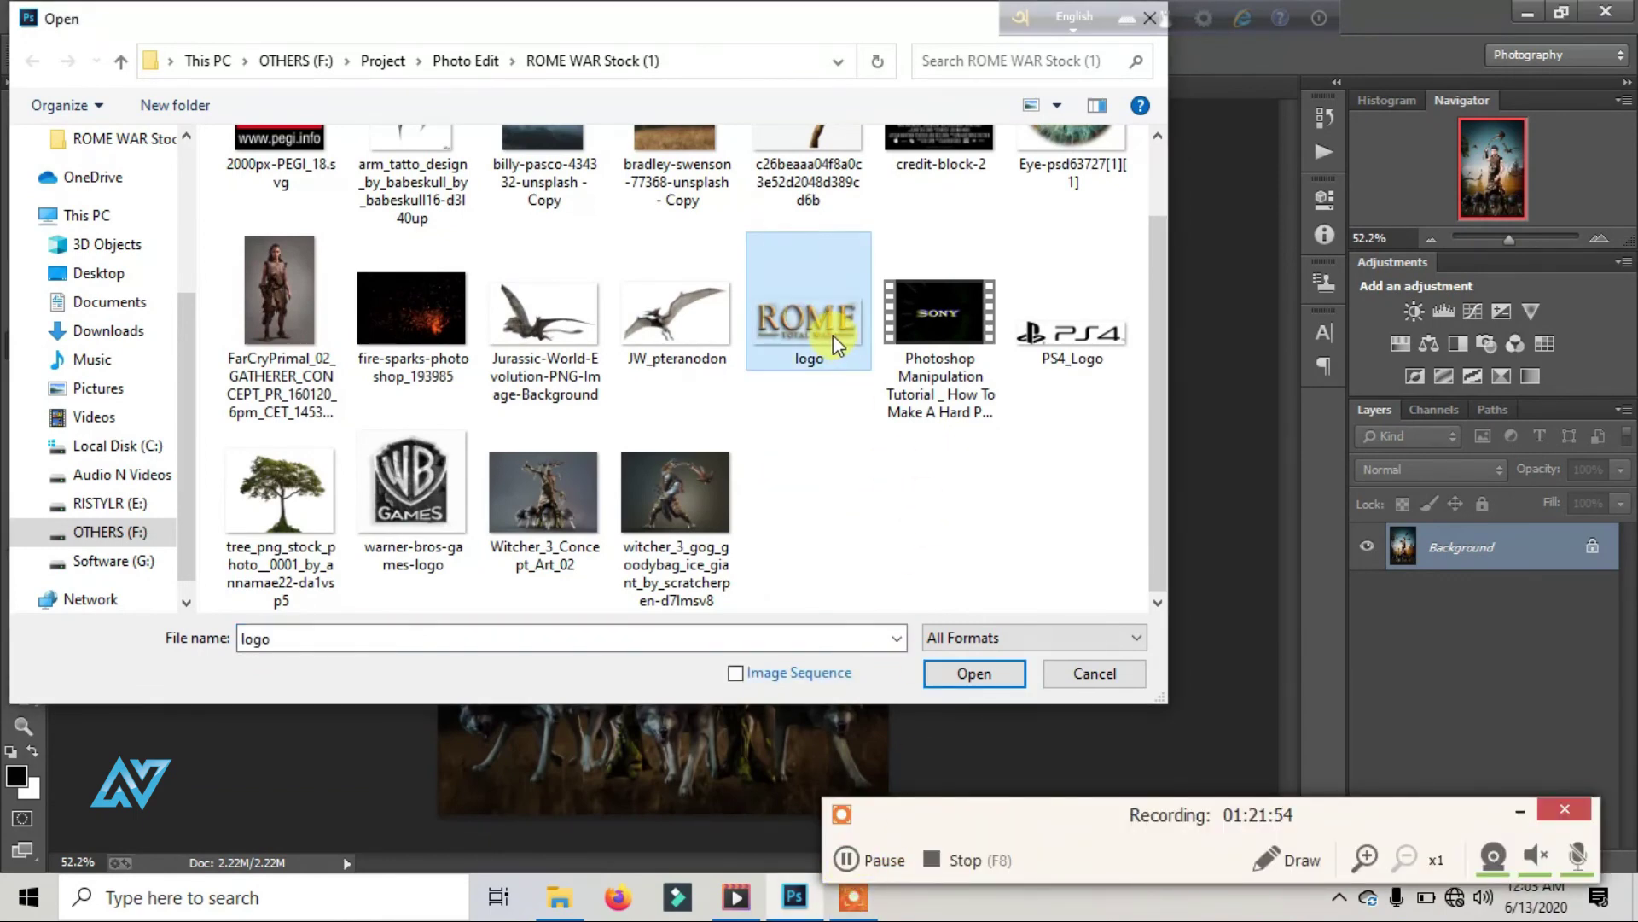
scroll(938, 393, up, 2)
ctrl+click(938, 205)
click(973, 674)
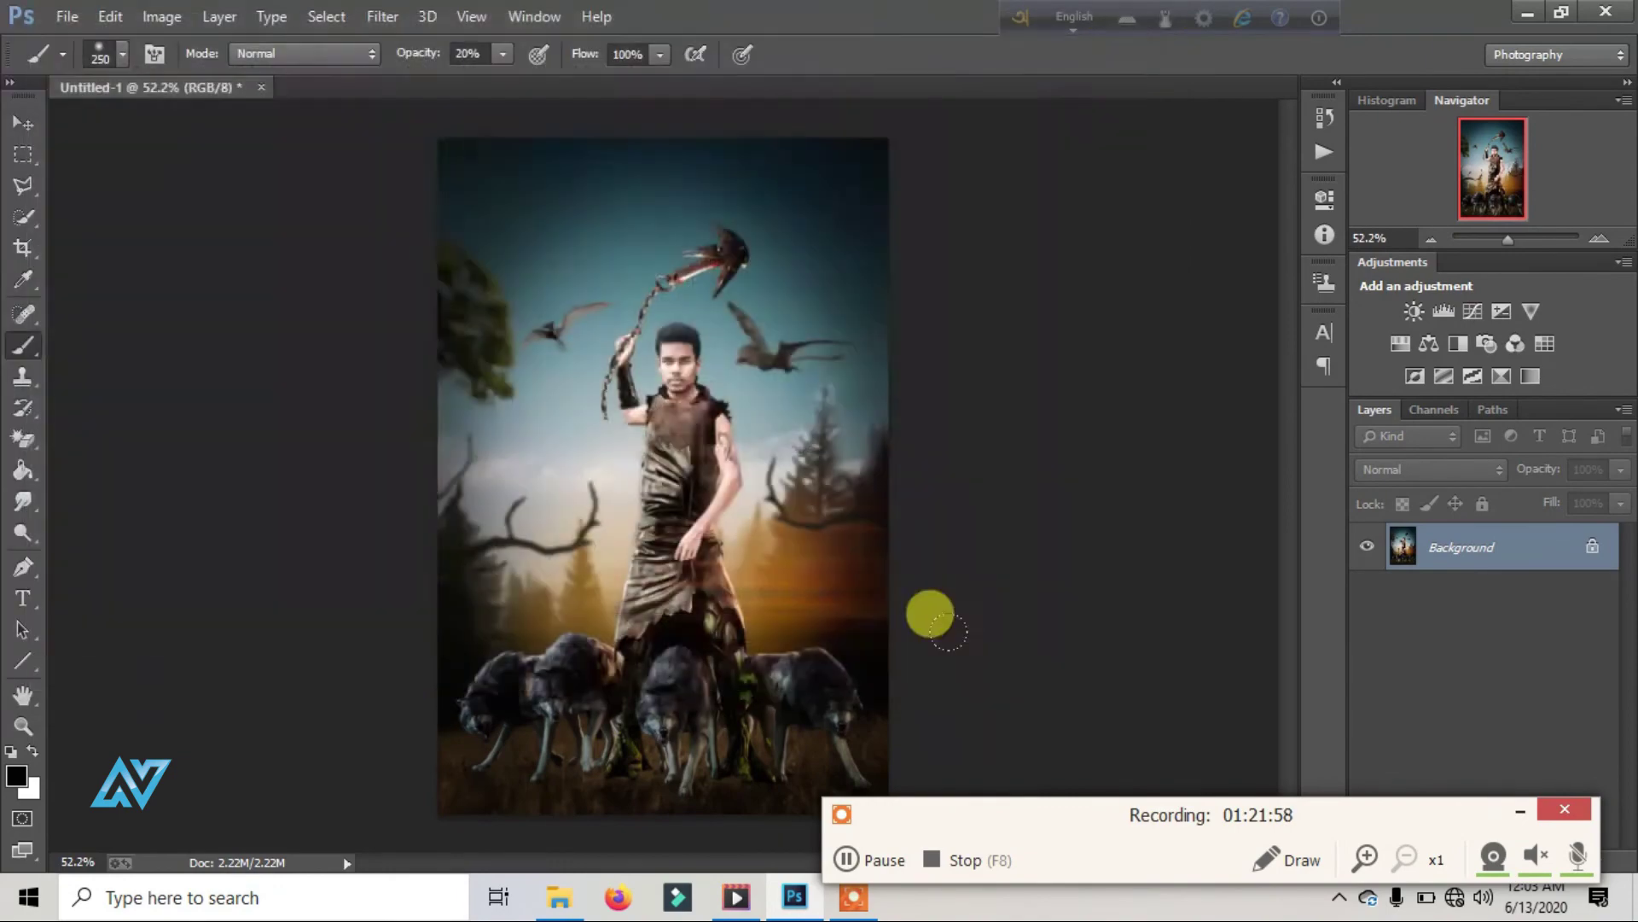
Step: Drag the ROME logo and credits block into Untitled-1, close both sources, and reposition them
drag(514, 410, 597, 554)
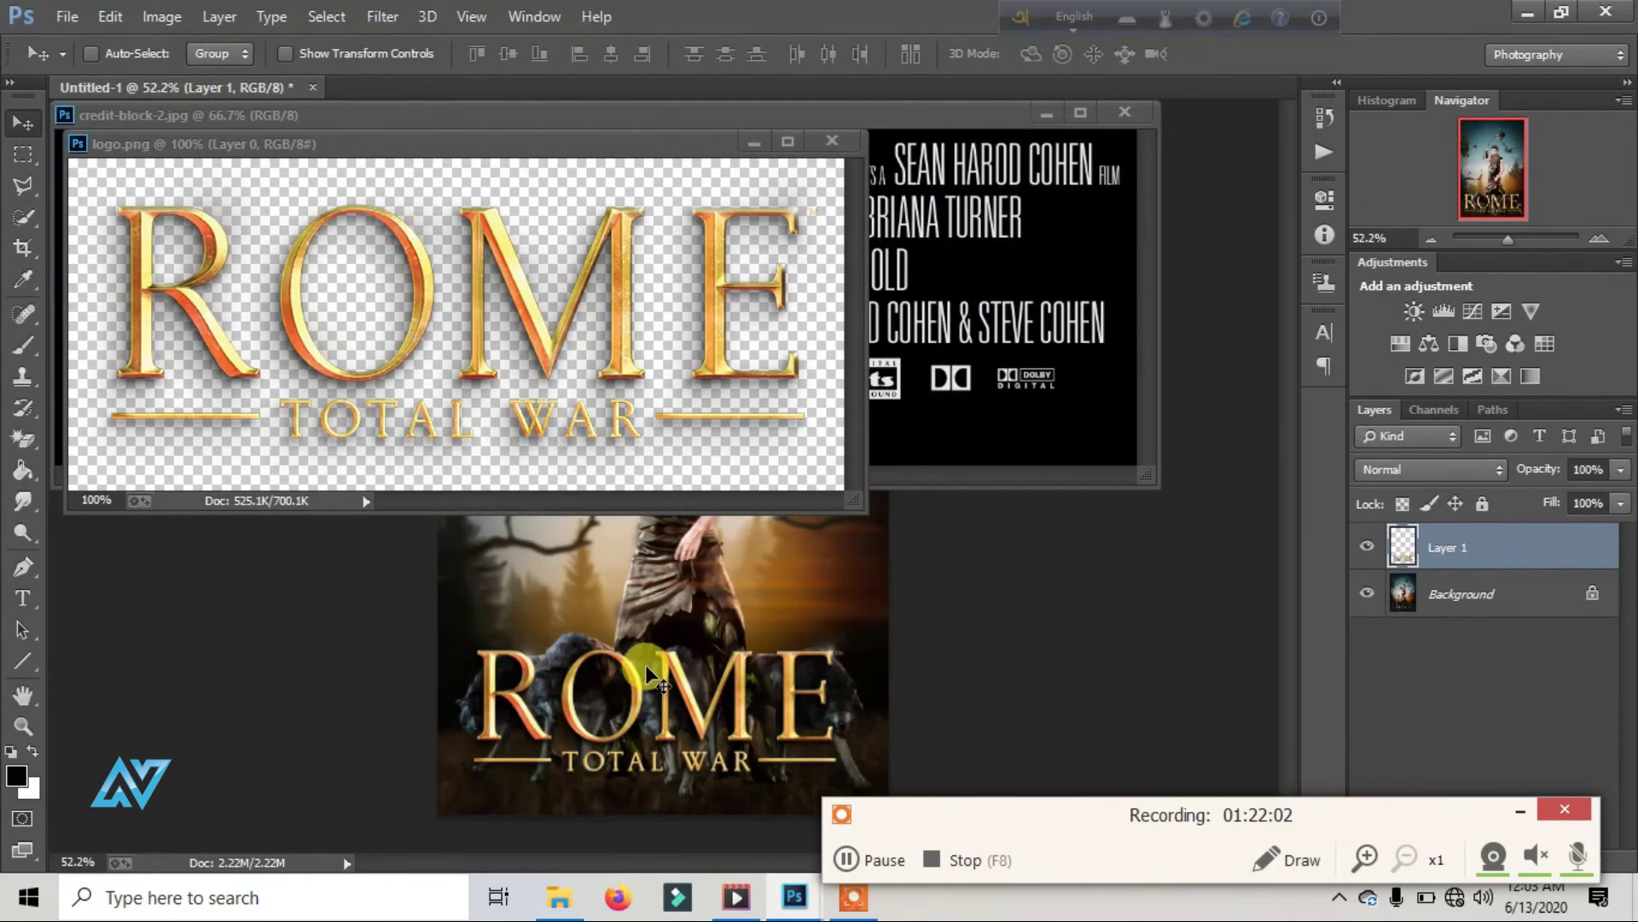
click(960, 461)
drag(960, 461, 846, 584)
key(ctrl+w)
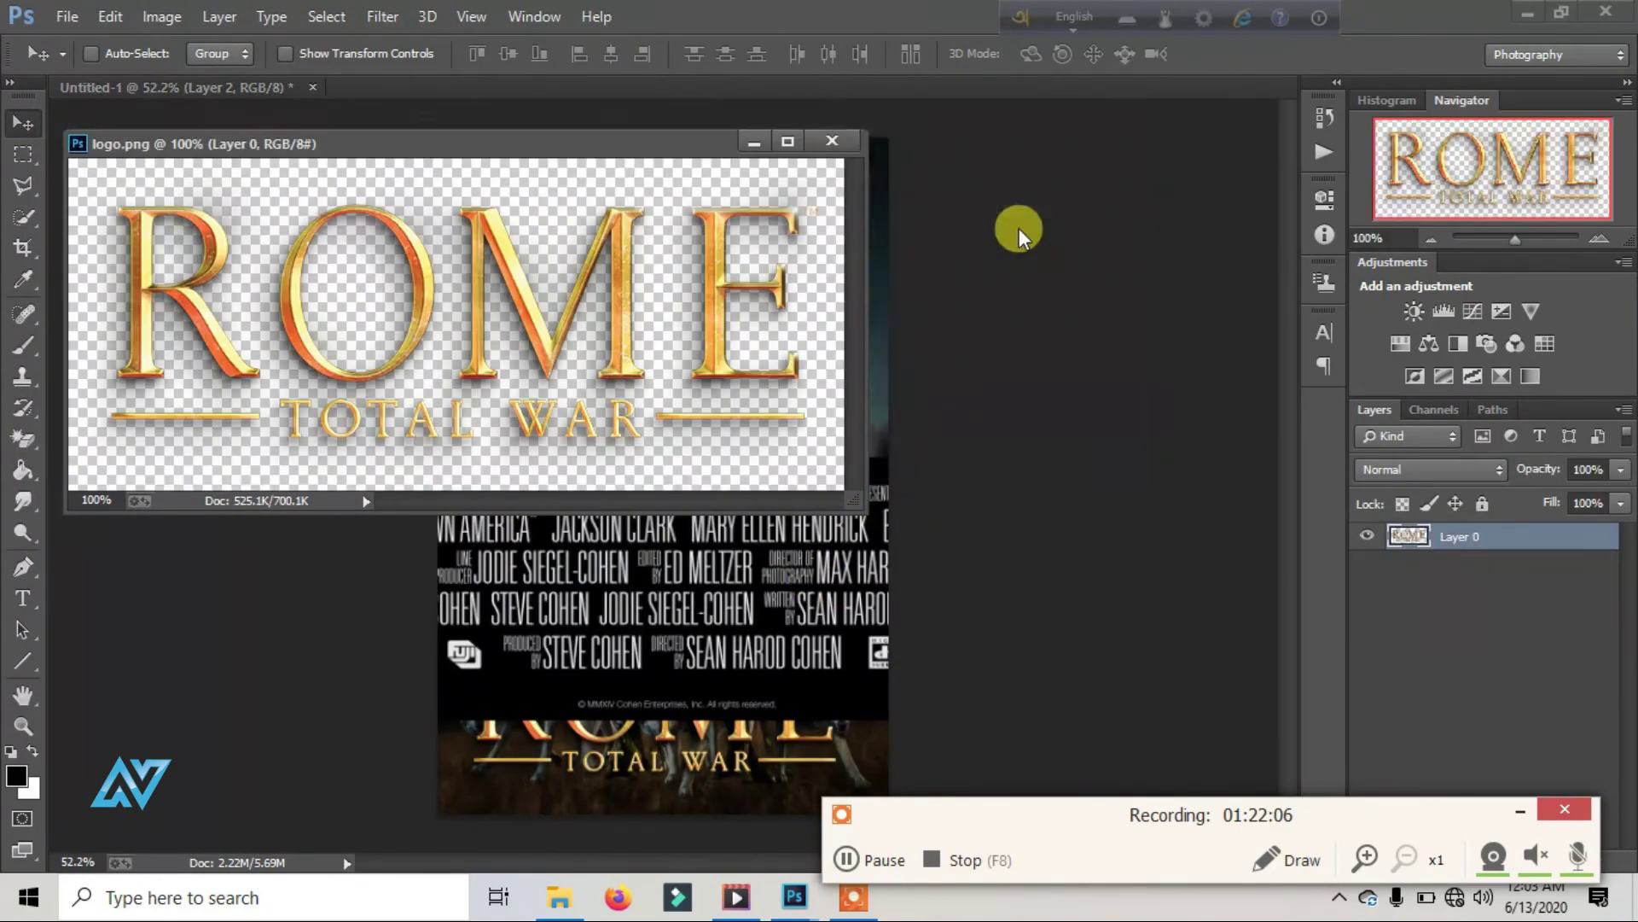
key(ctrl+w)
mouse_move(698, 633)
mouse_down()
mouse_move(703, 661)
mouse_move(727, 516)
mouse_move(717, 351)
mouse_move(810, 583)
mouse_up()
click(1448, 594)
click(1436, 544)
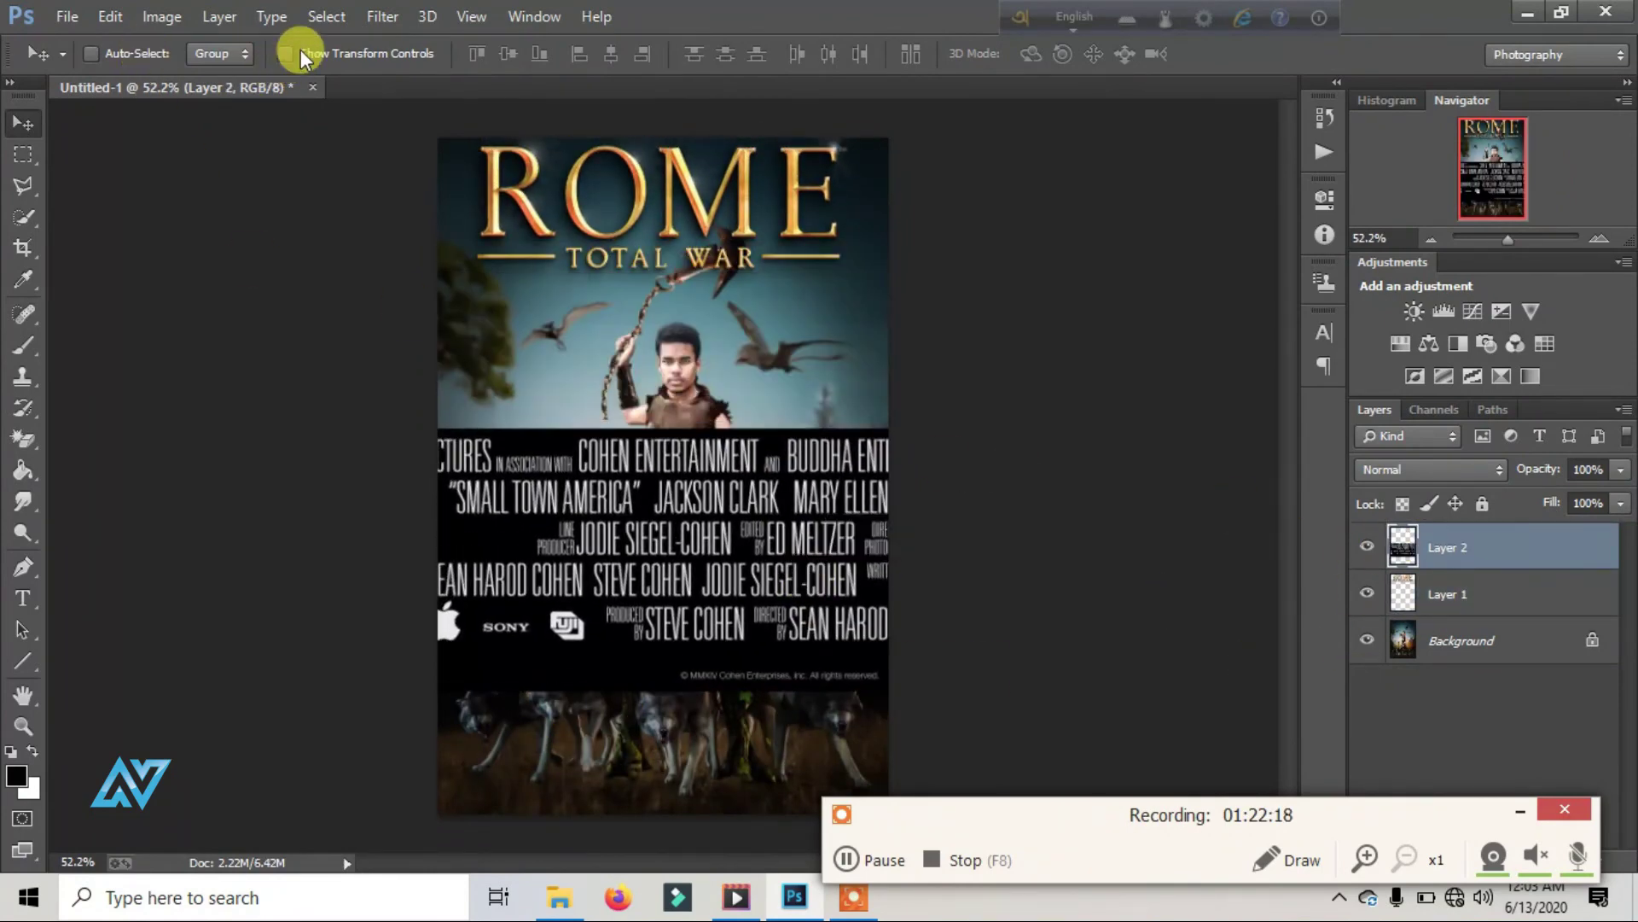
Step: Scale and position the Layer 2 credits block at the poster bottom, about 712×220 px
click(285, 53)
drag(355, 428, 695, 538)
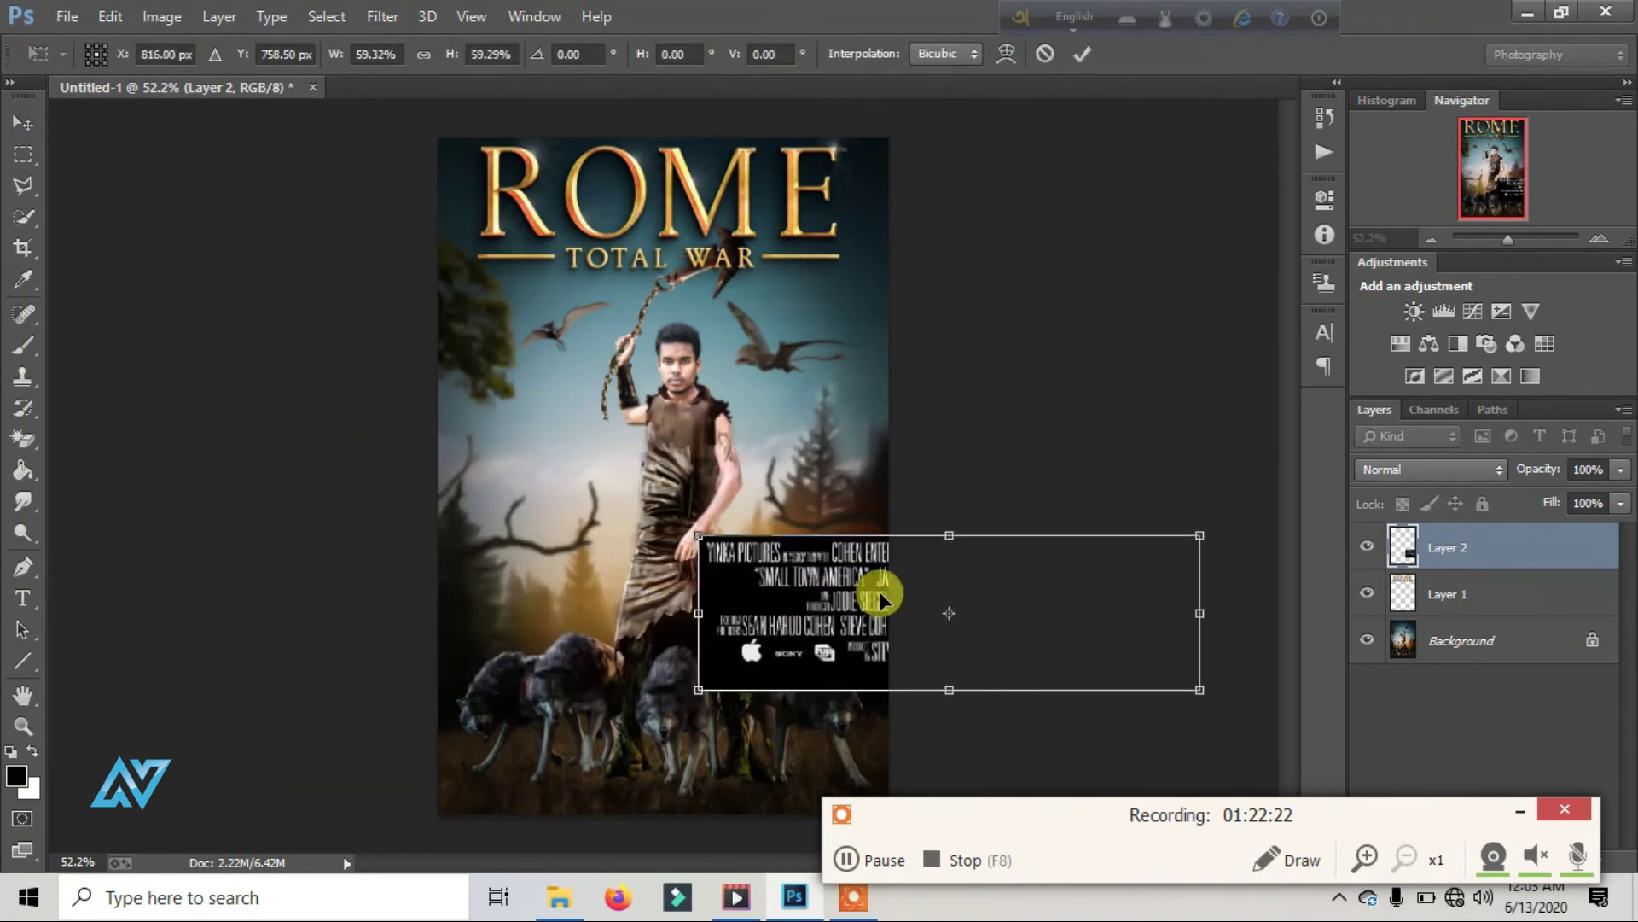
drag(878, 585, 659, 671)
drag(985, 621, 909, 645)
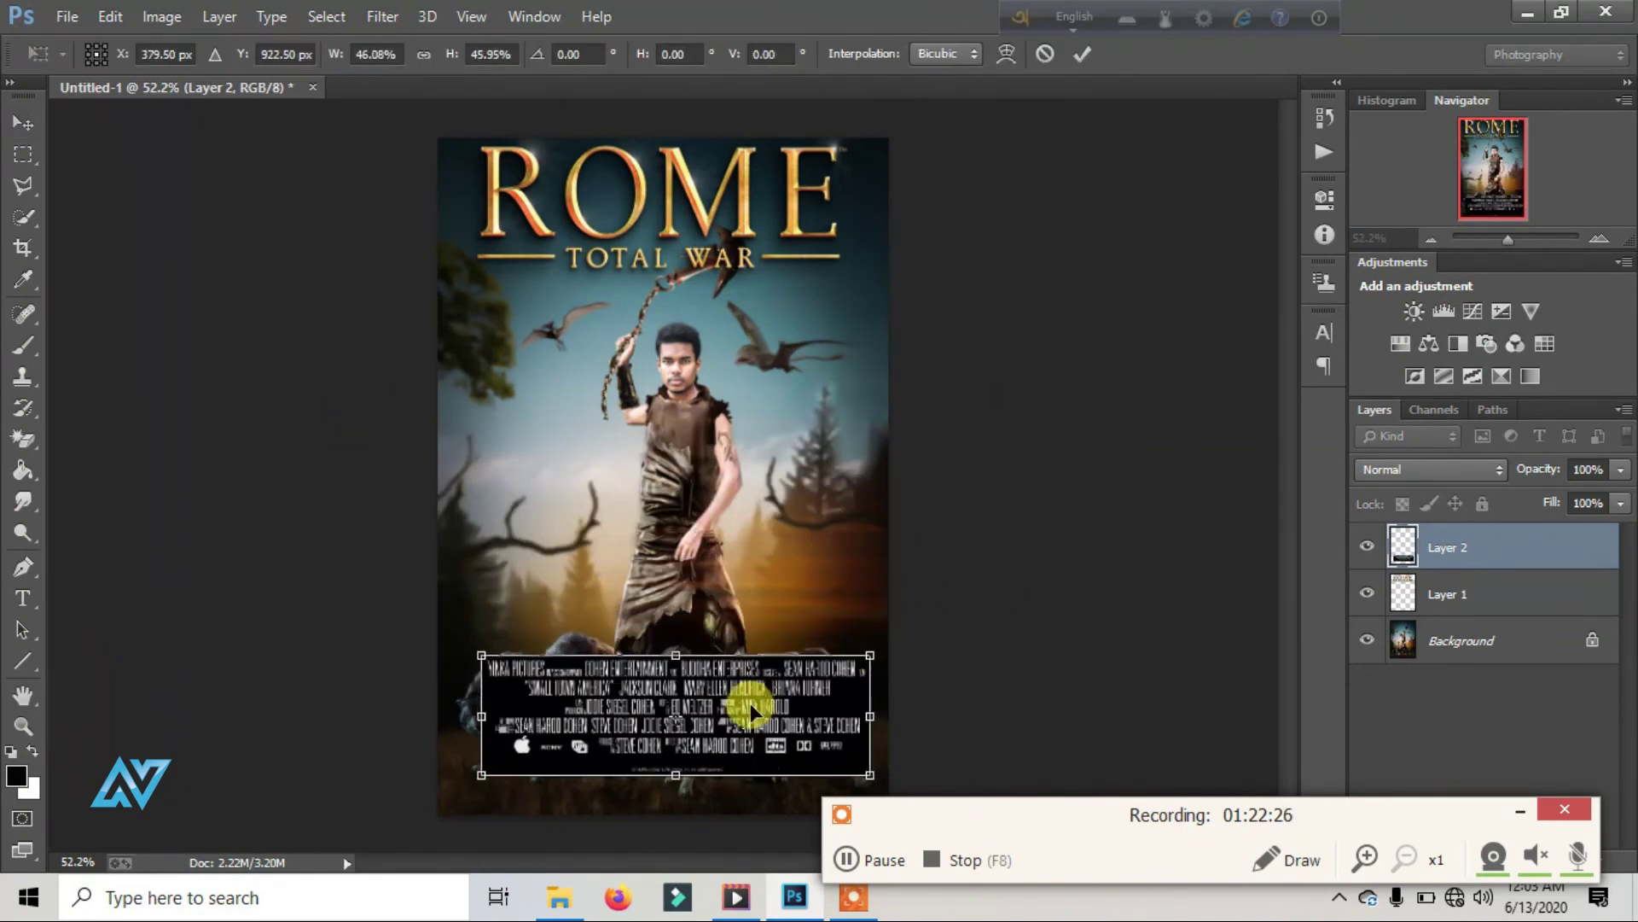
drag(750, 698, 750, 736)
drag(914, 679, 890, 685)
drag(775, 720, 731, 720)
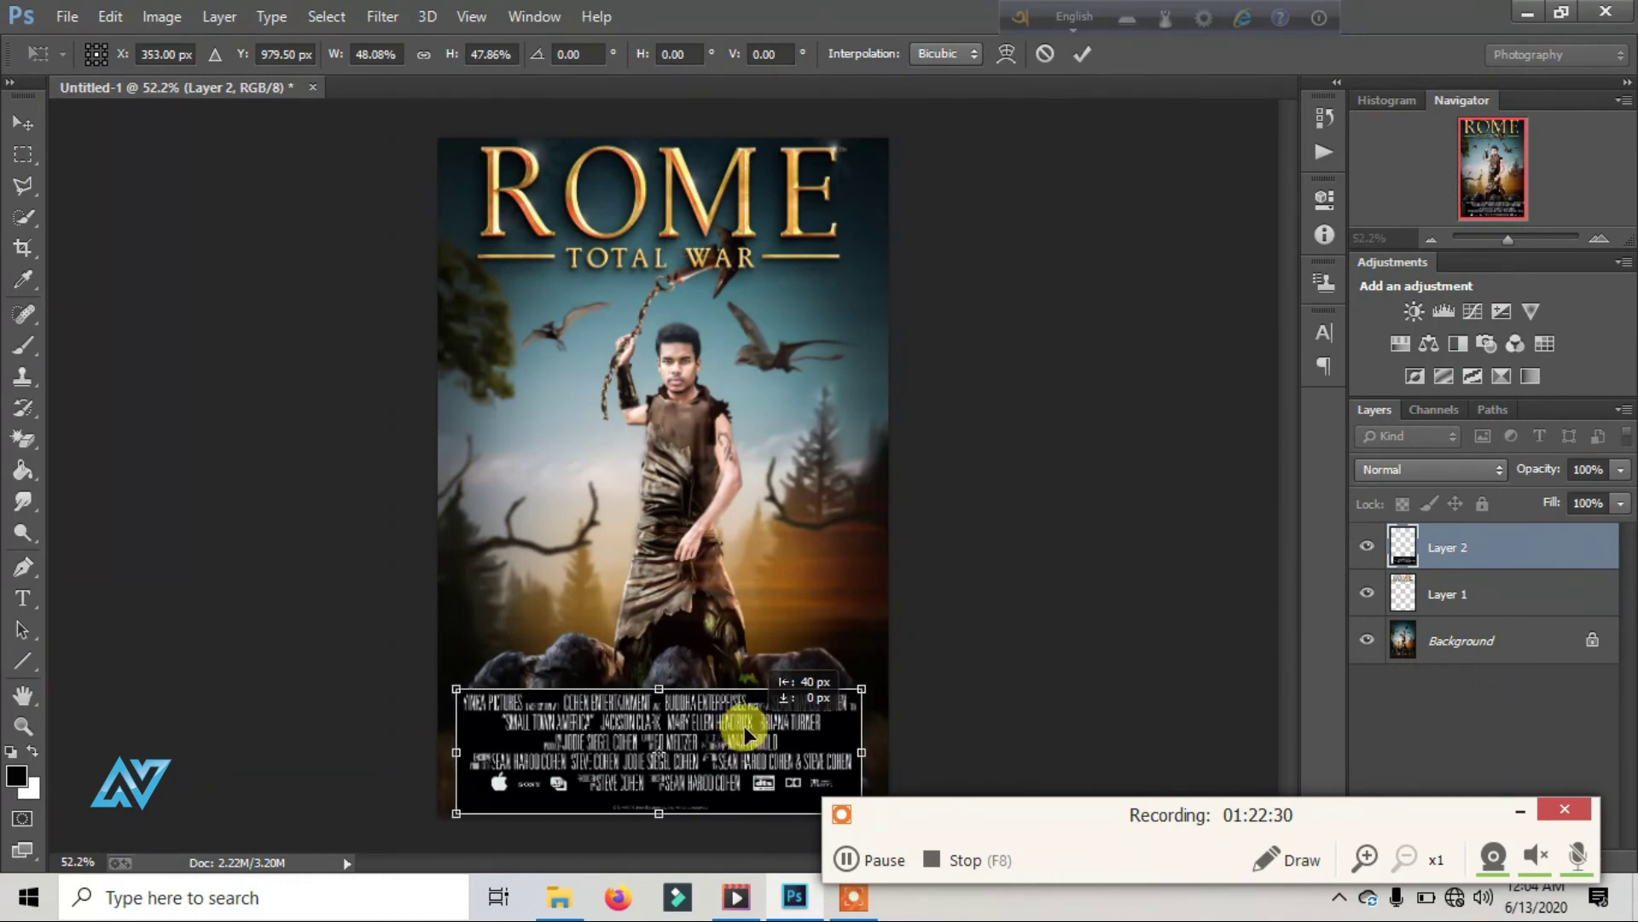
mouse_move(843, 688)
mouse_down()
mouse_move(892, 680)
mouse_move(821, 726)
mouse_move(772, 713)
mouse_move(750, 742)
mouse_move(888, 767)
mouse_up()
Step: Set the credits layer to Screen blend mode and stretch it across the full poster width
click(1430, 470)
click(1416, 198)
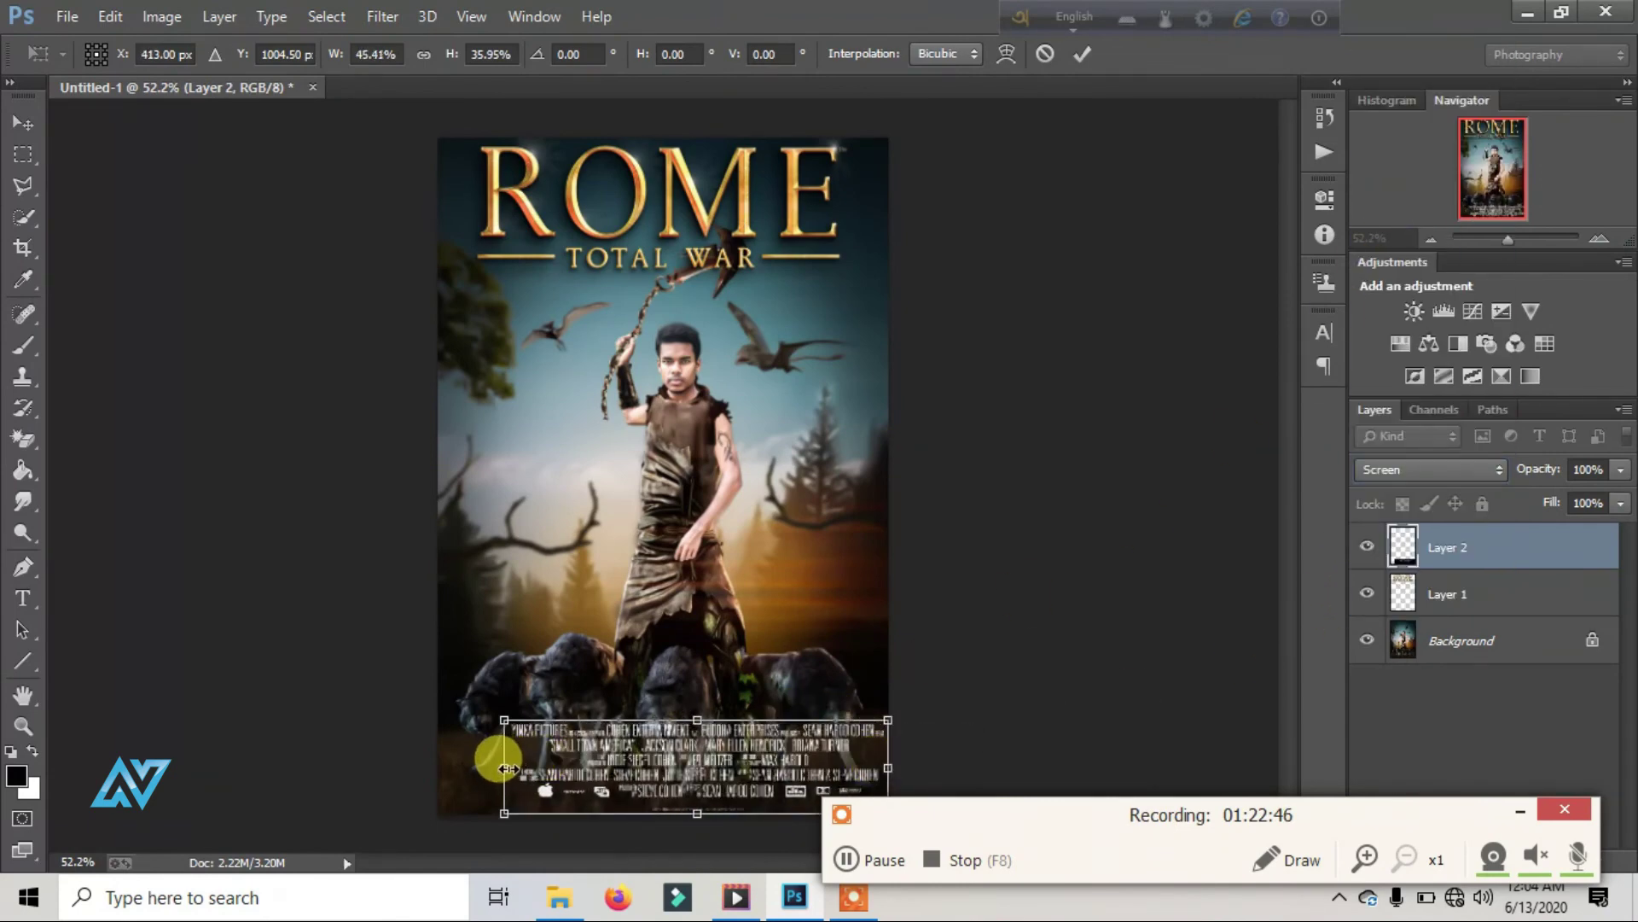
drag(504, 768, 438, 767)
drag(664, 721, 664, 748)
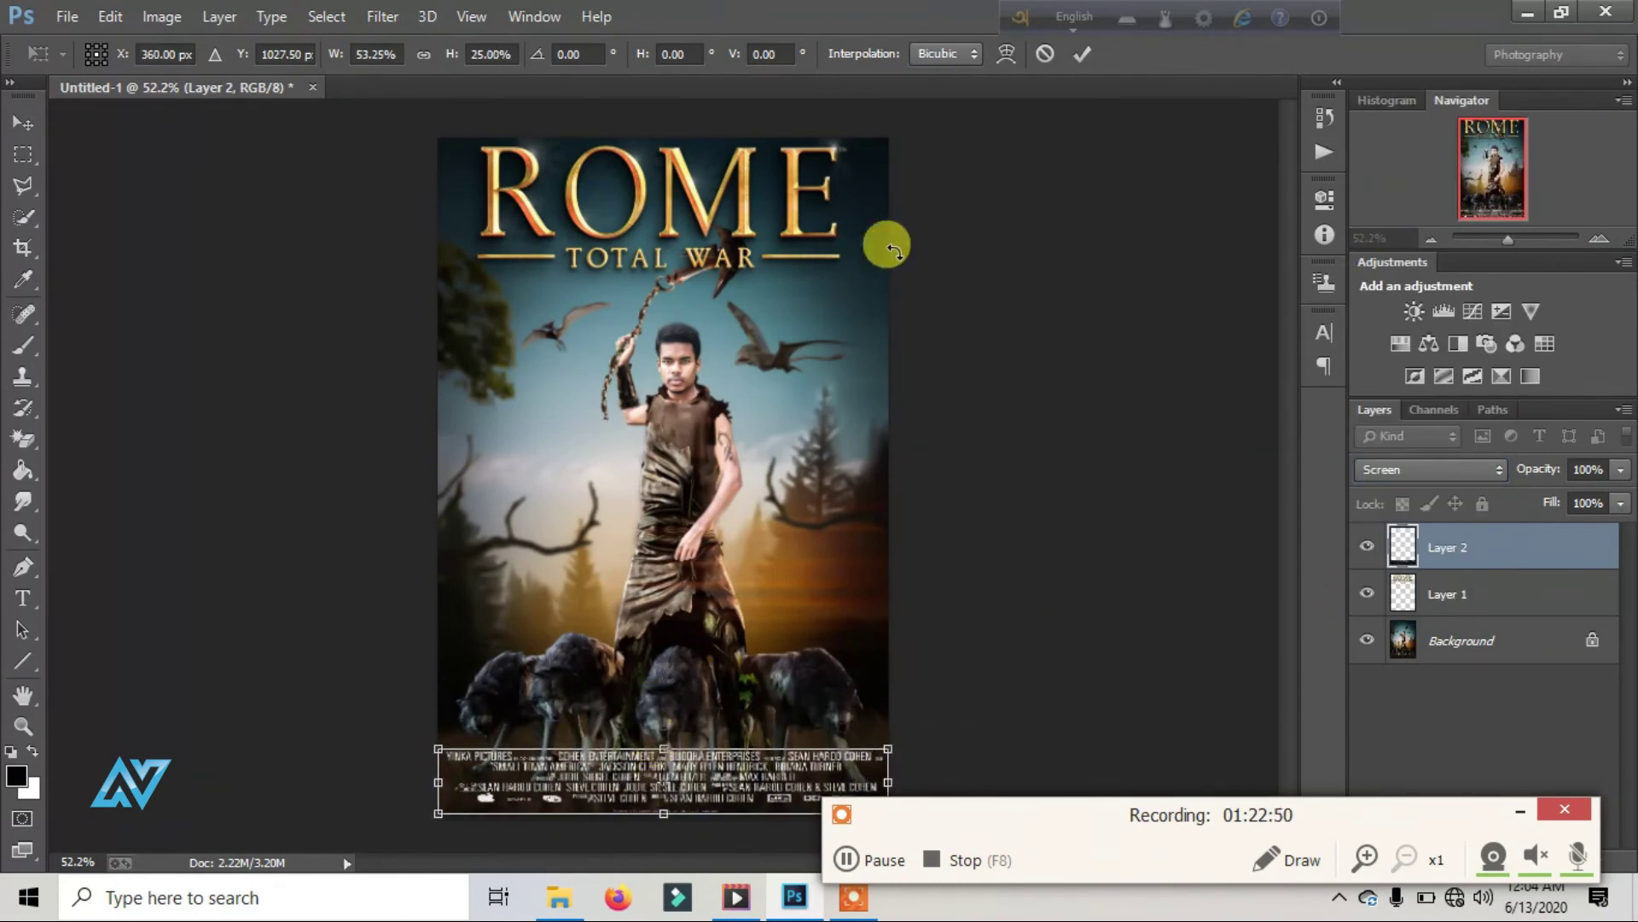
key(Return)
Step: Shrink the Layer 1 ROME logo slightly and turn off Show Transform Controls
click(1413, 615)
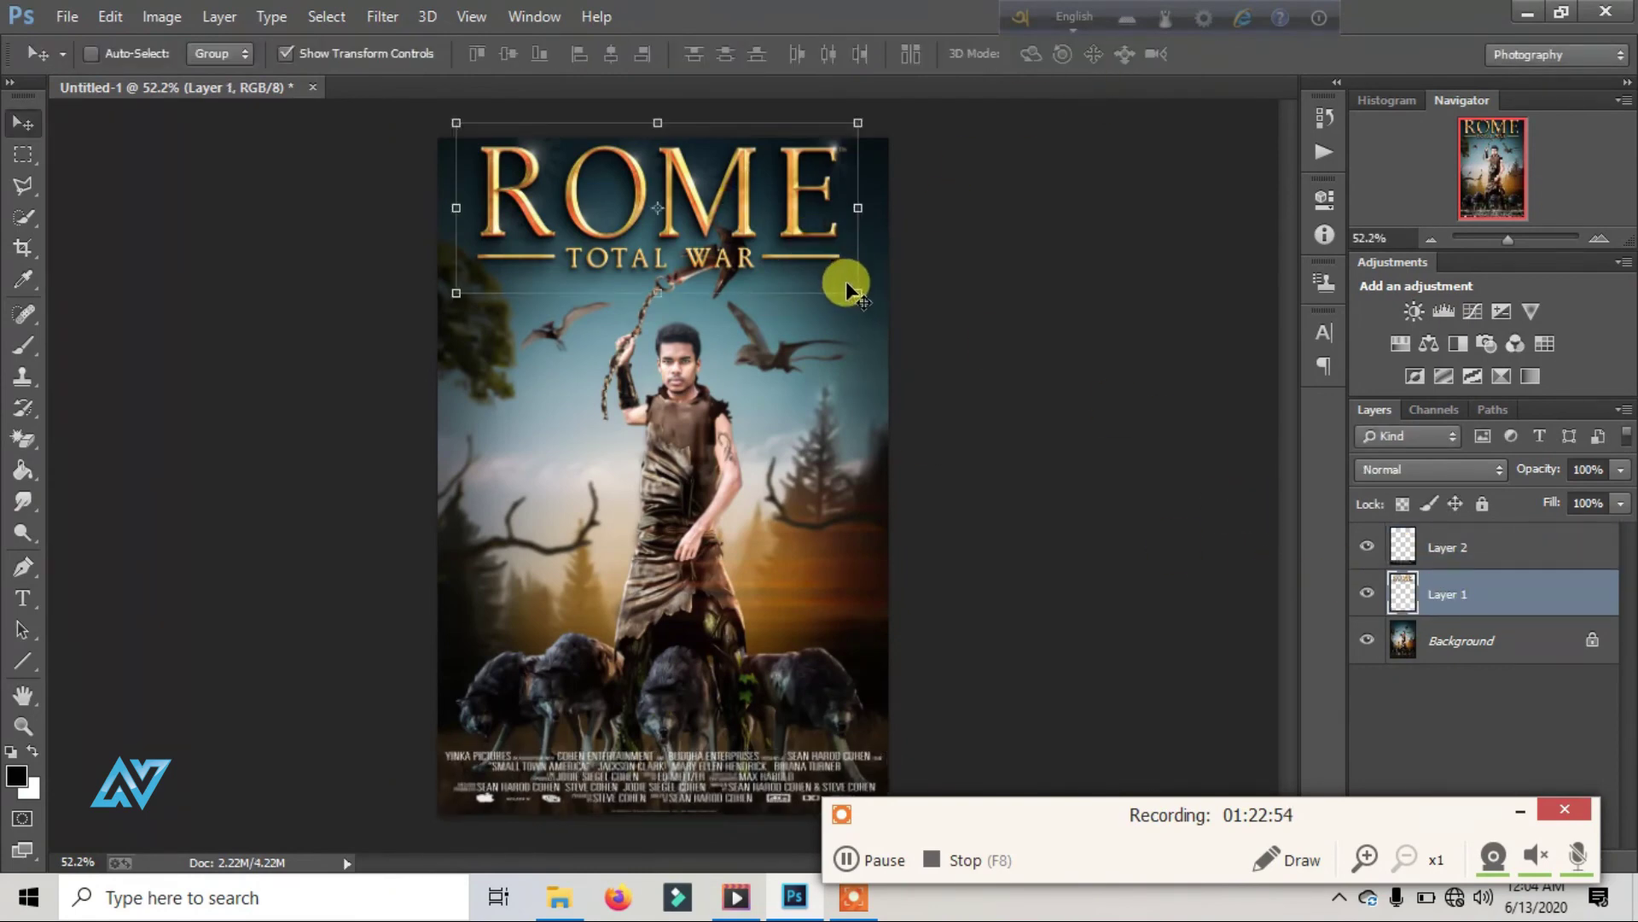
drag(886, 308, 823, 267)
drag(718, 167, 742, 172)
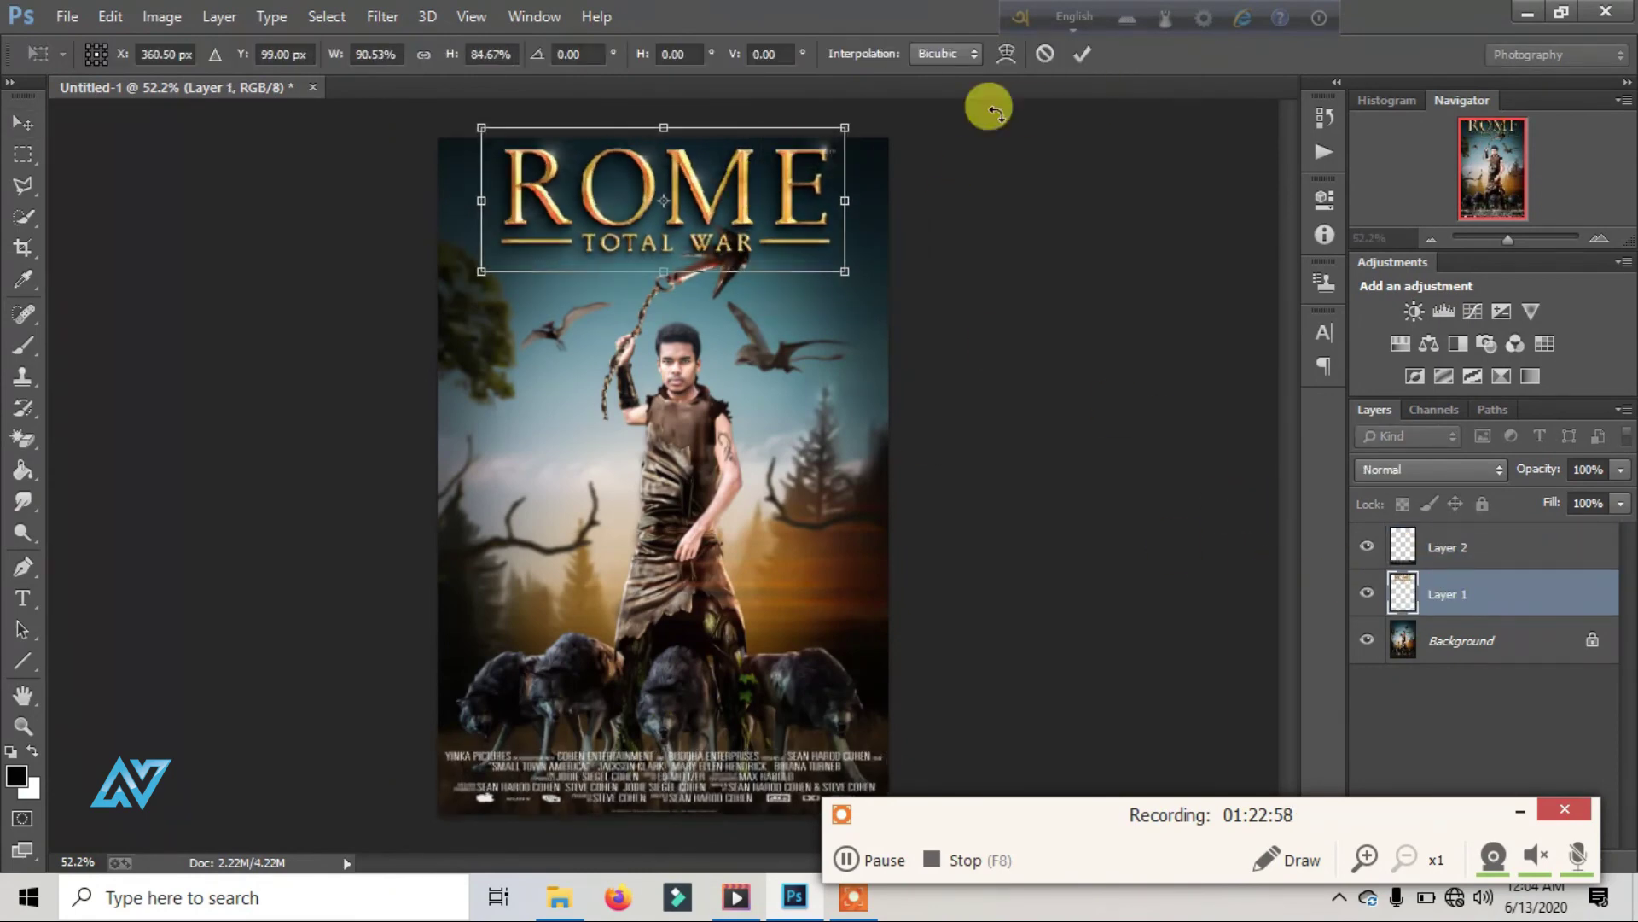
click(1082, 54)
click(353, 54)
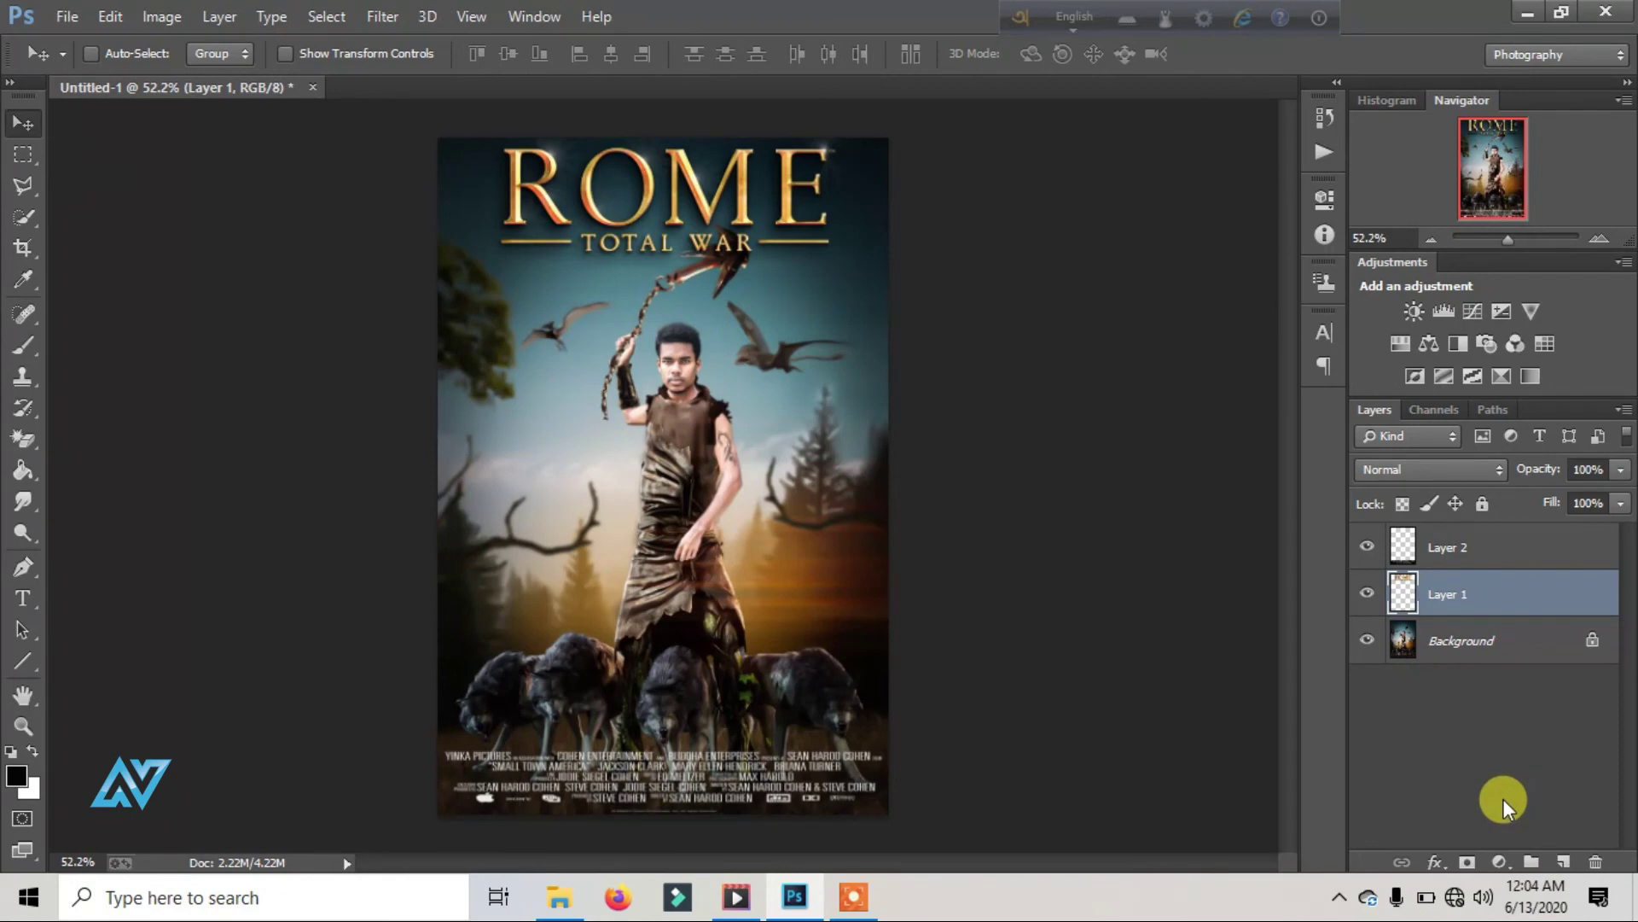
Step: Dismiss the File > Open dialog, merge the ROME logo into Background with Ctrl+E, and select Layer 2
click(66, 16)
click(113, 65)
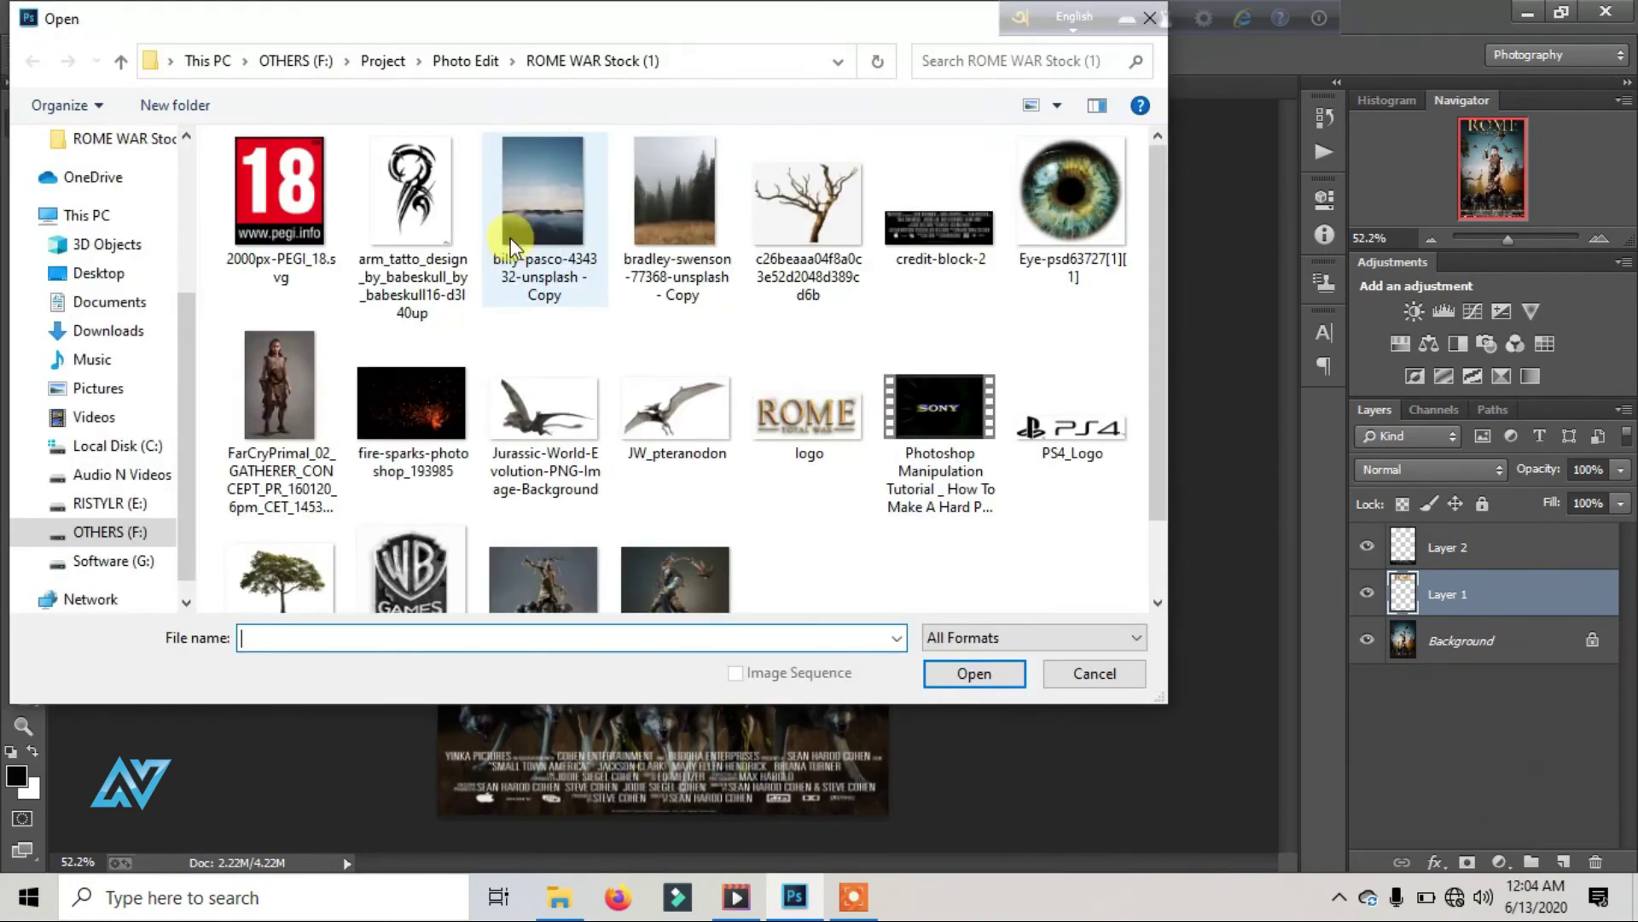
scroll(510, 249, down, 1)
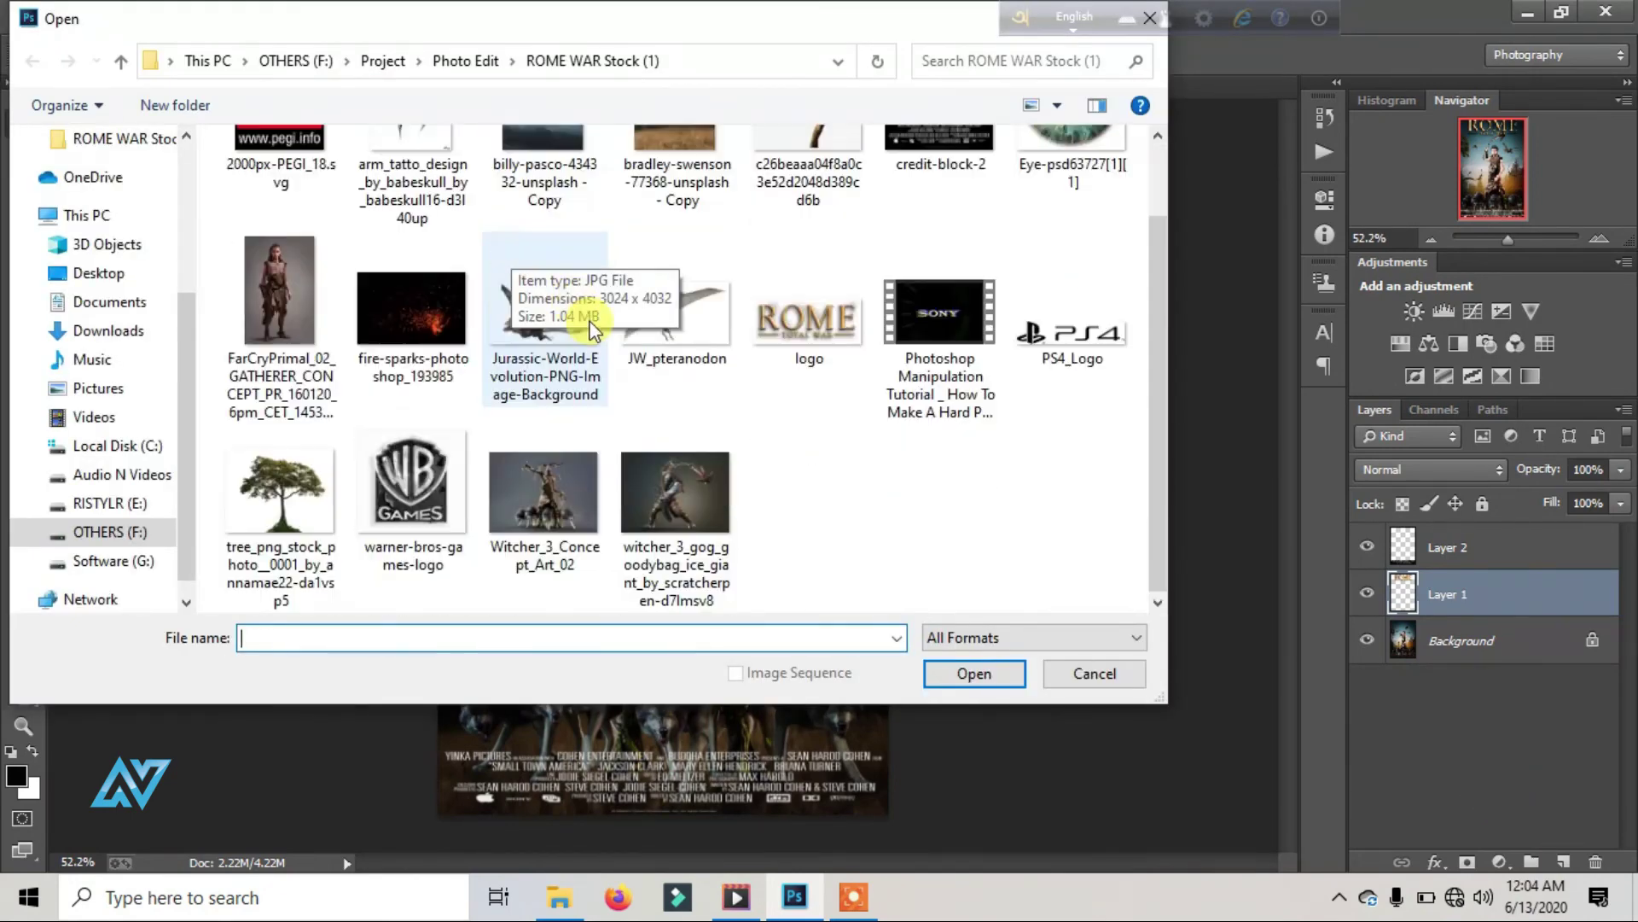
scroll(510, 256, up, 1)
click(1086, 671)
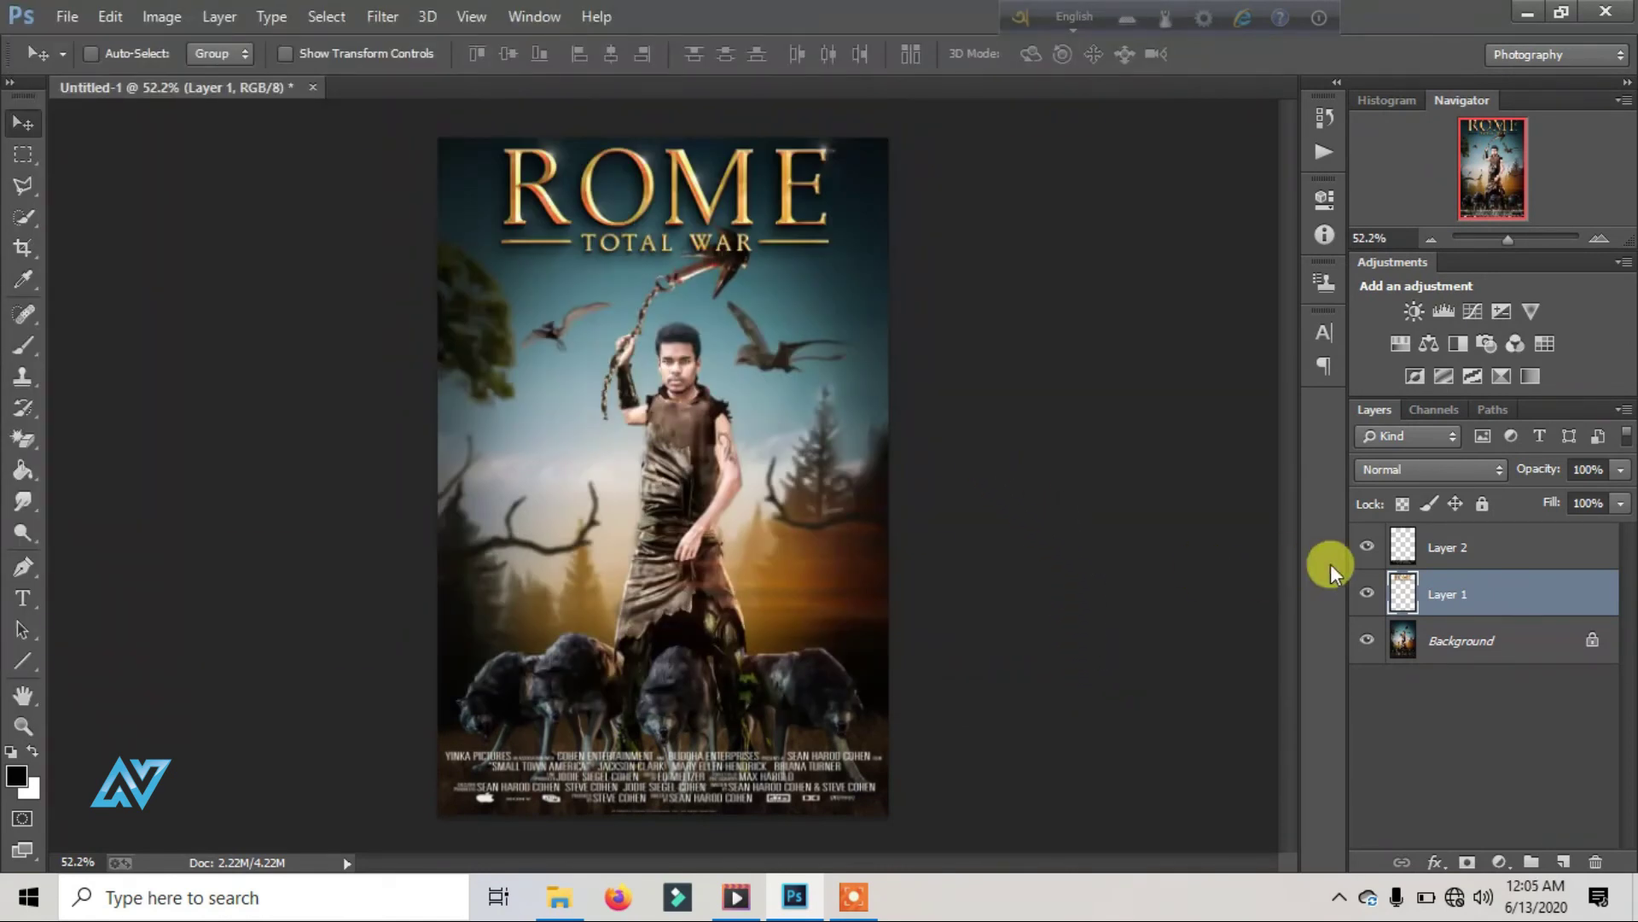
key(ctrl+e)
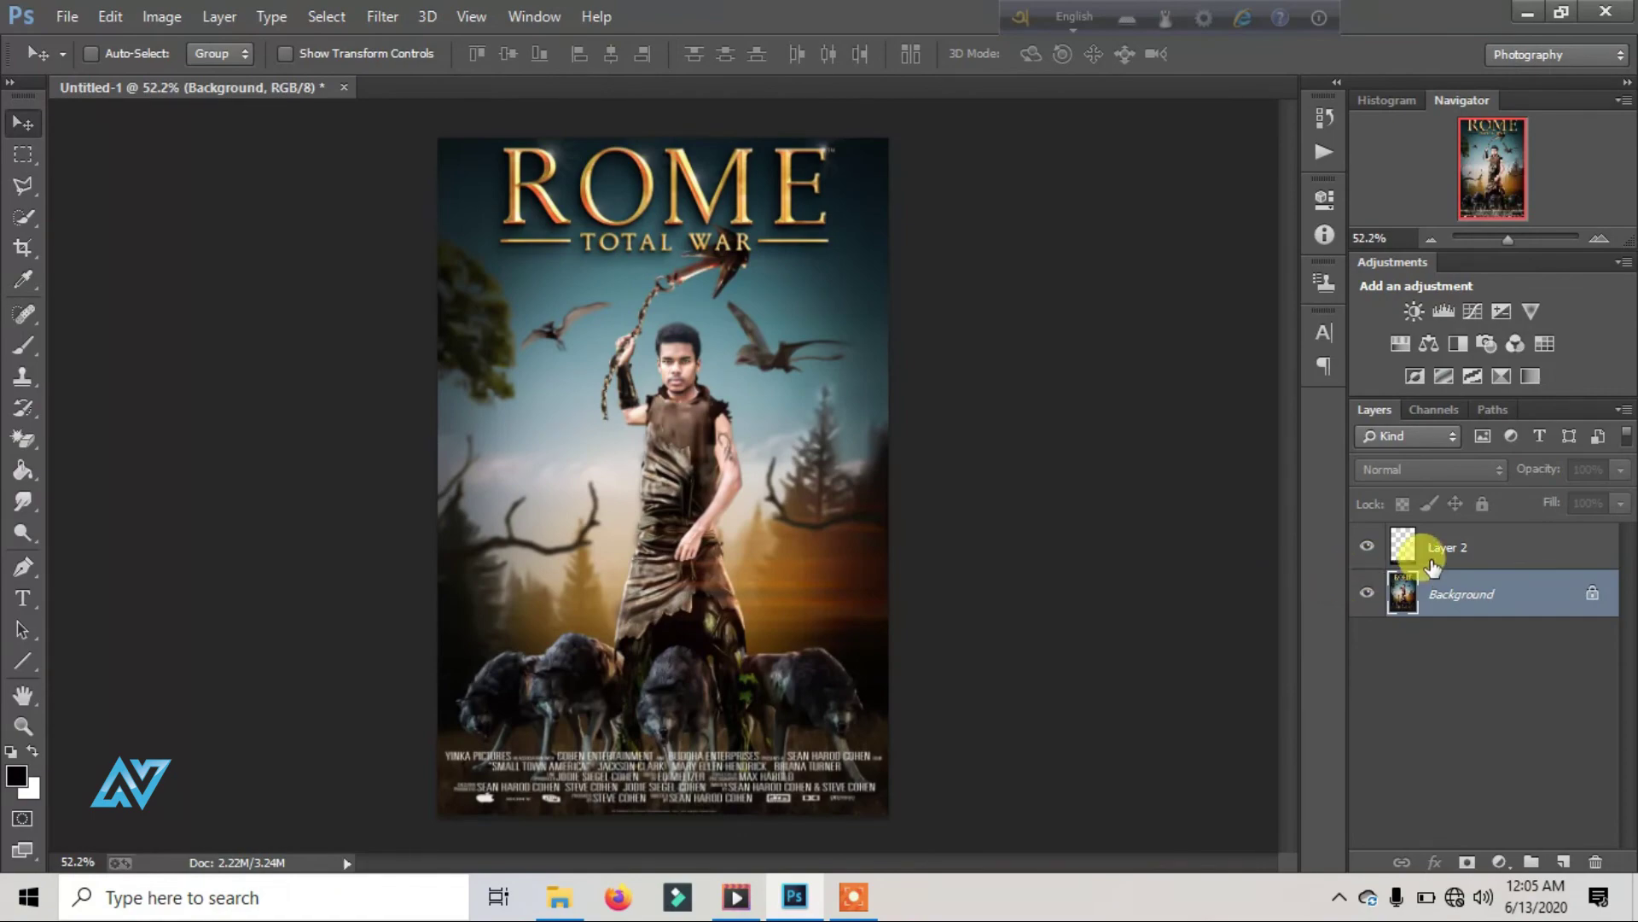
click(1432, 561)
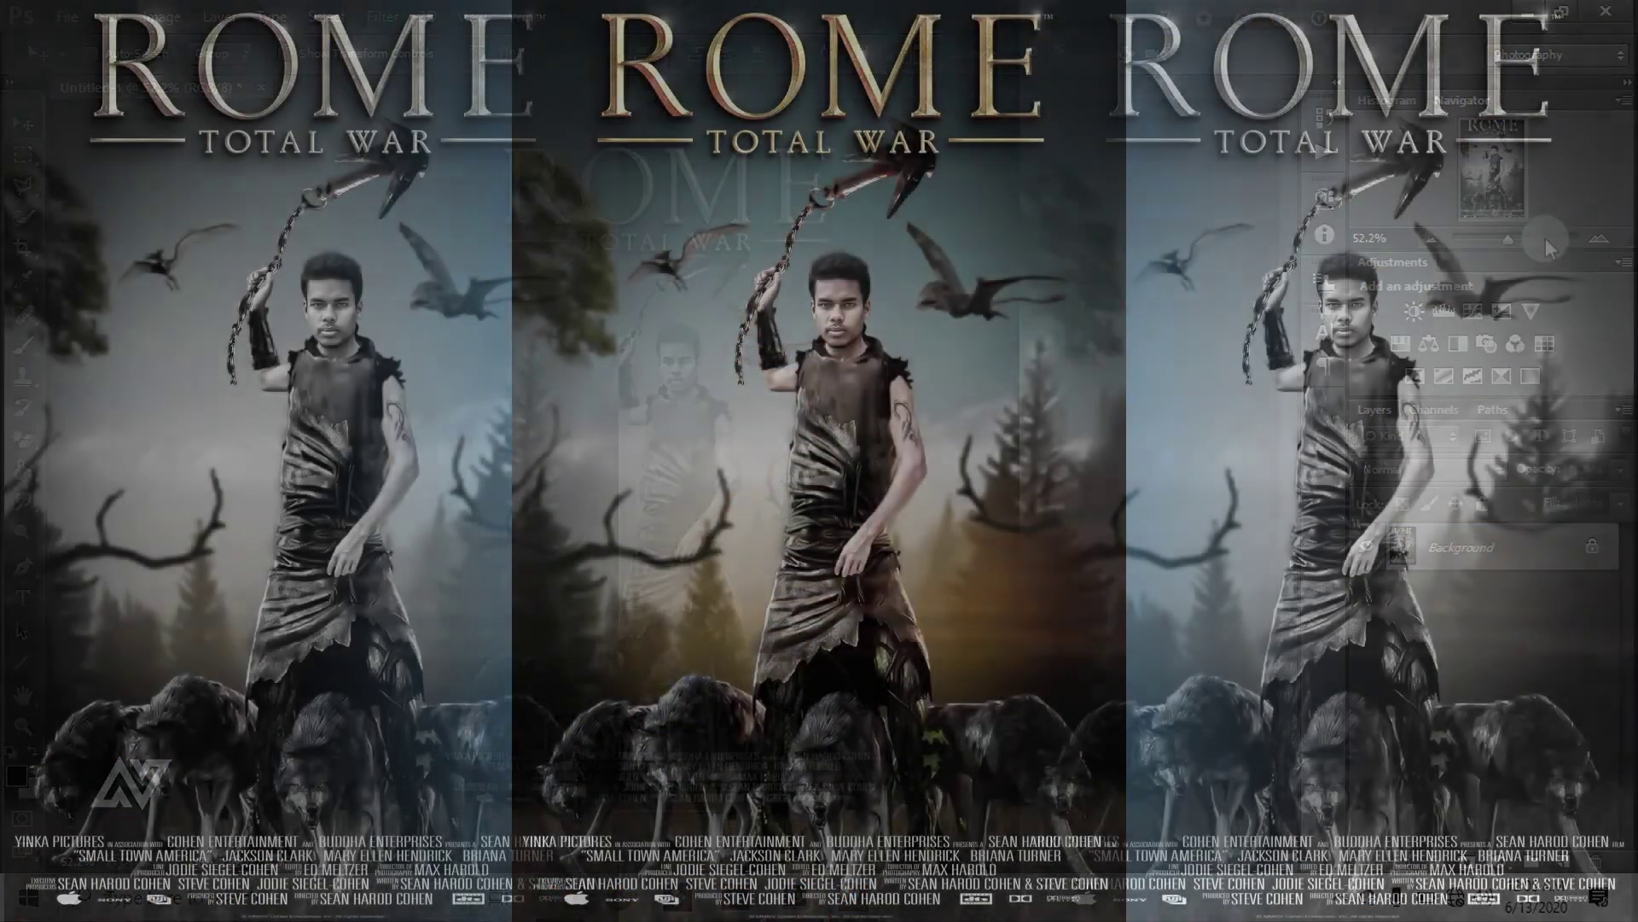